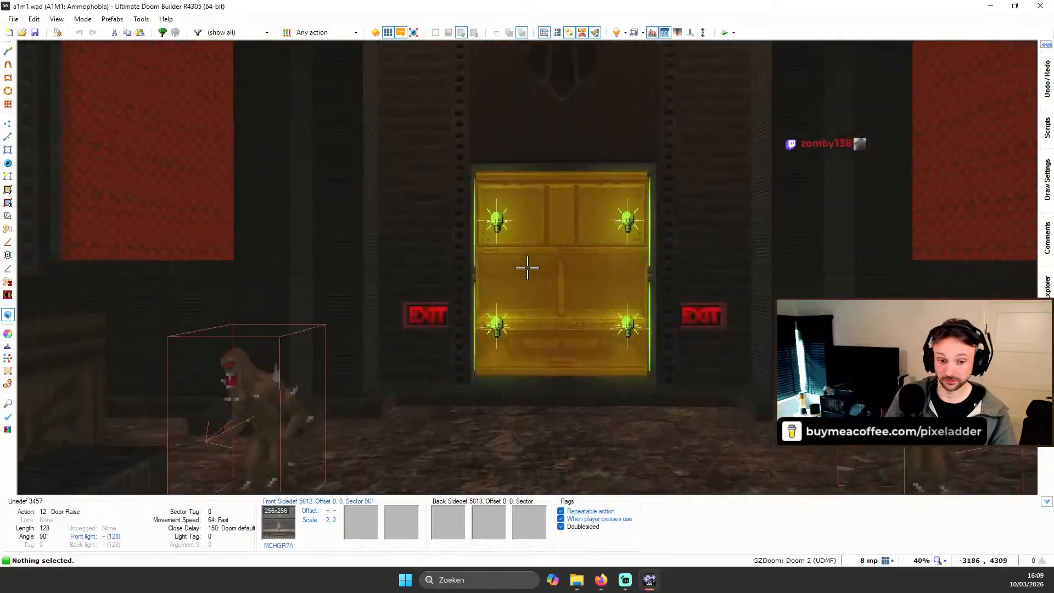
# Step: Inspect the stairway corridor in the 3D view, including its green-lit doors and the red-lit emblem alcoves along the walls
pyautogui.press('s')
pyautogui.press('s')
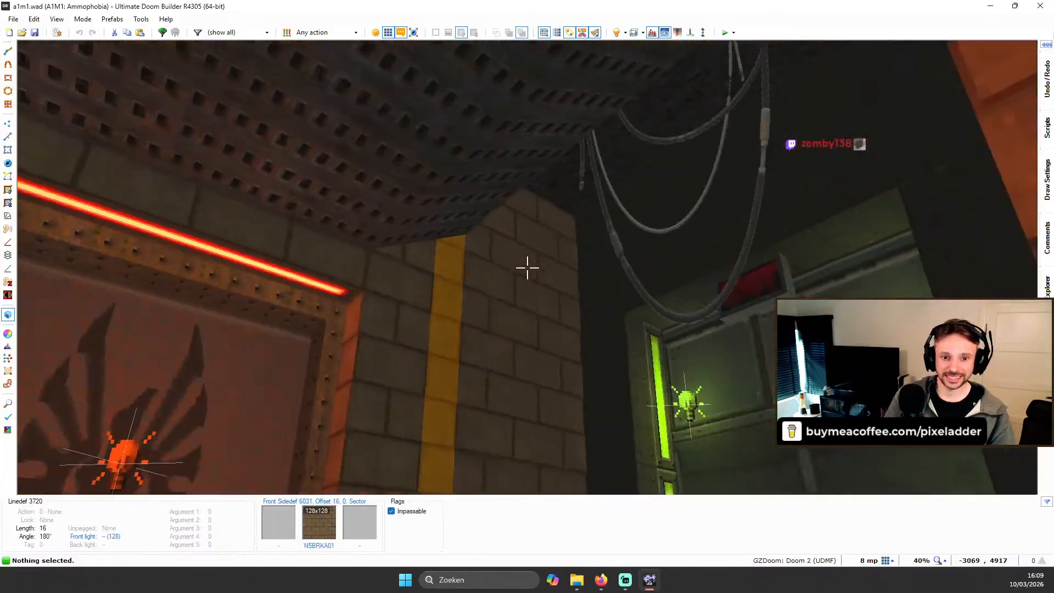
pyautogui.press('s')
pyautogui.press('a')
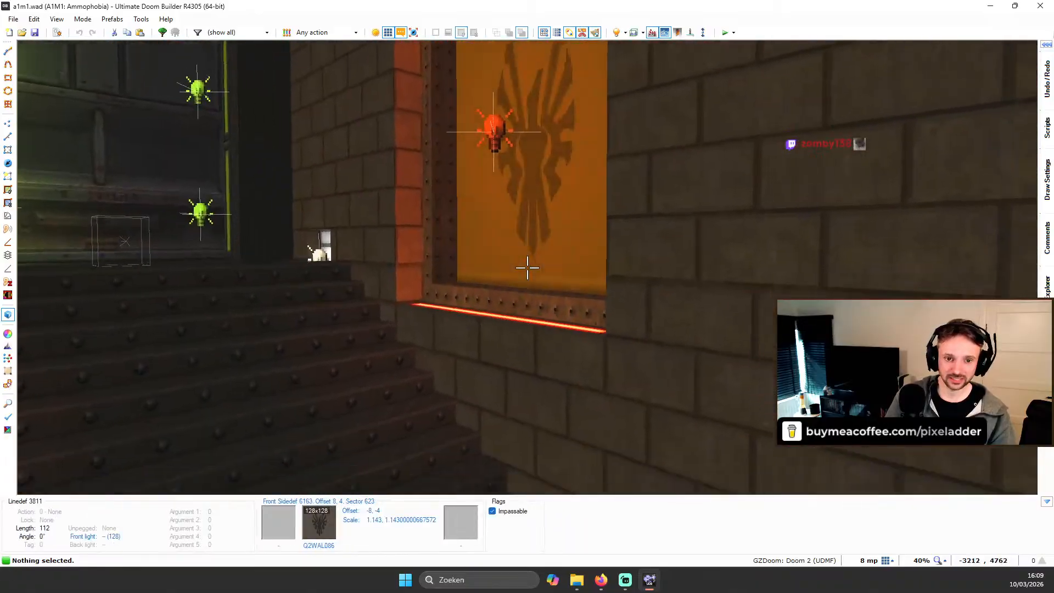
pyautogui.press('w')
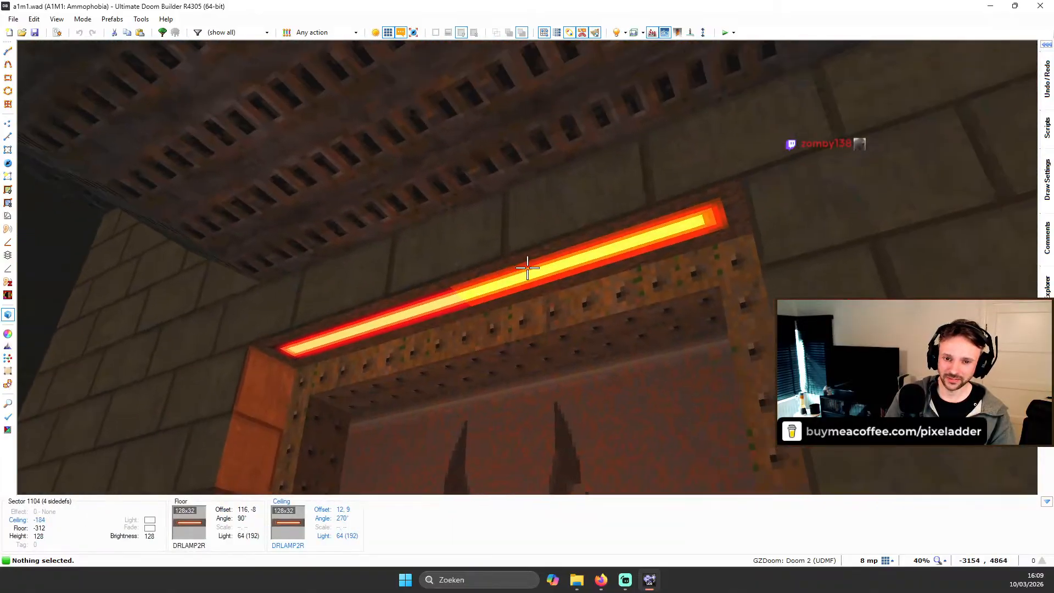
pyautogui.press('s')
pyautogui.press('s')
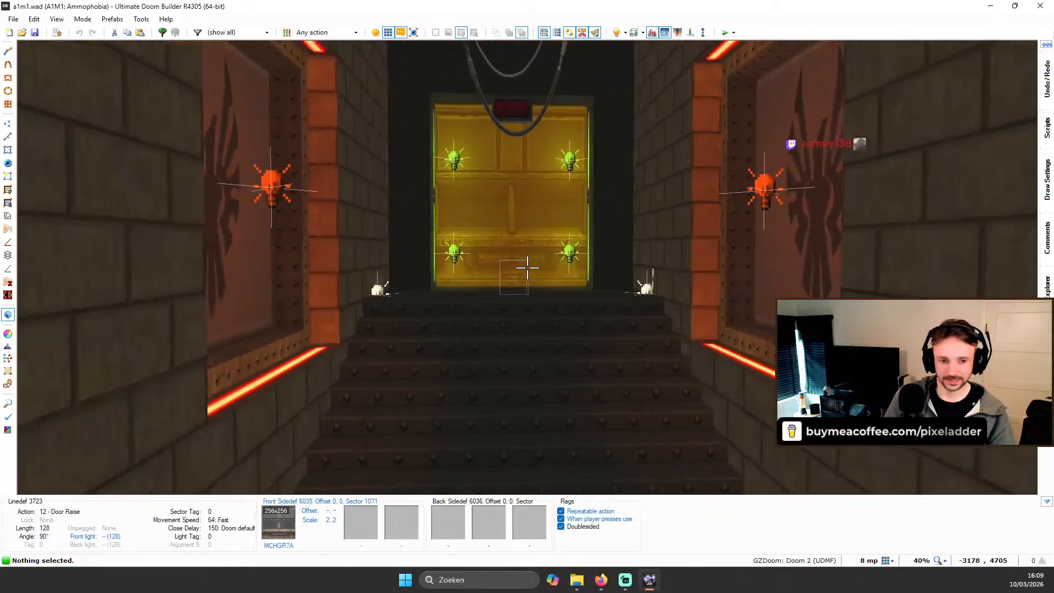
pyautogui.press('w')
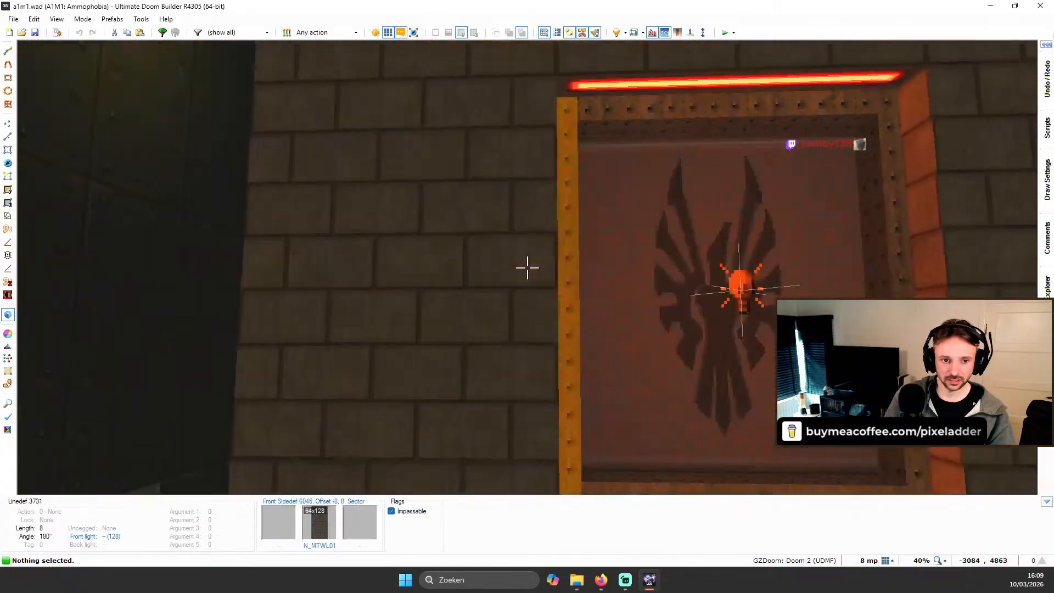
pyautogui.press('s')
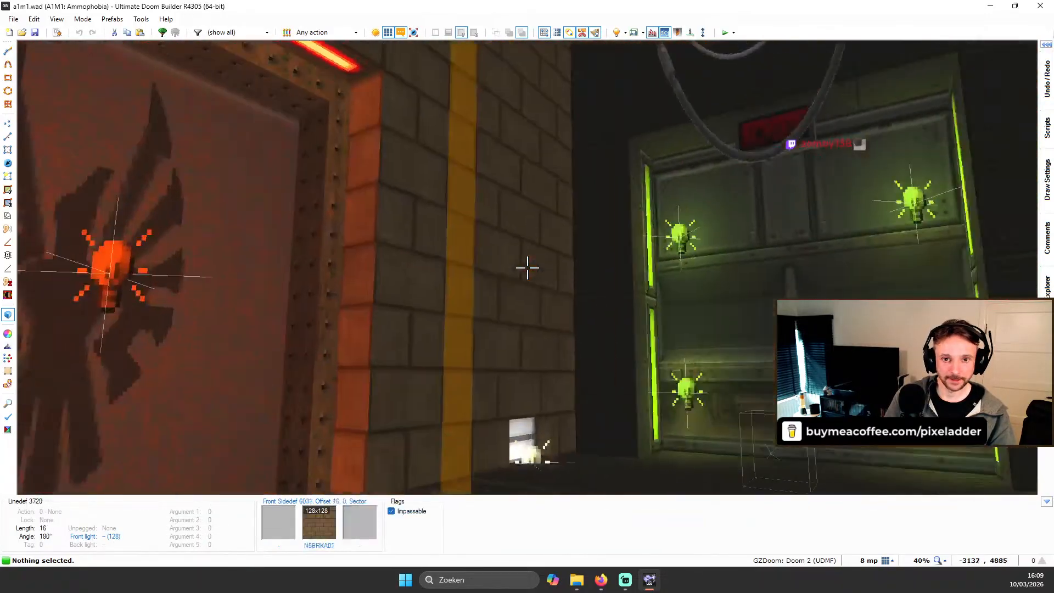
# Step: Examine the large dark hall in 3D, covering the central pillar platform, fenced blue windows, steps and lamp-lit side walls
pyautogui.press('w')
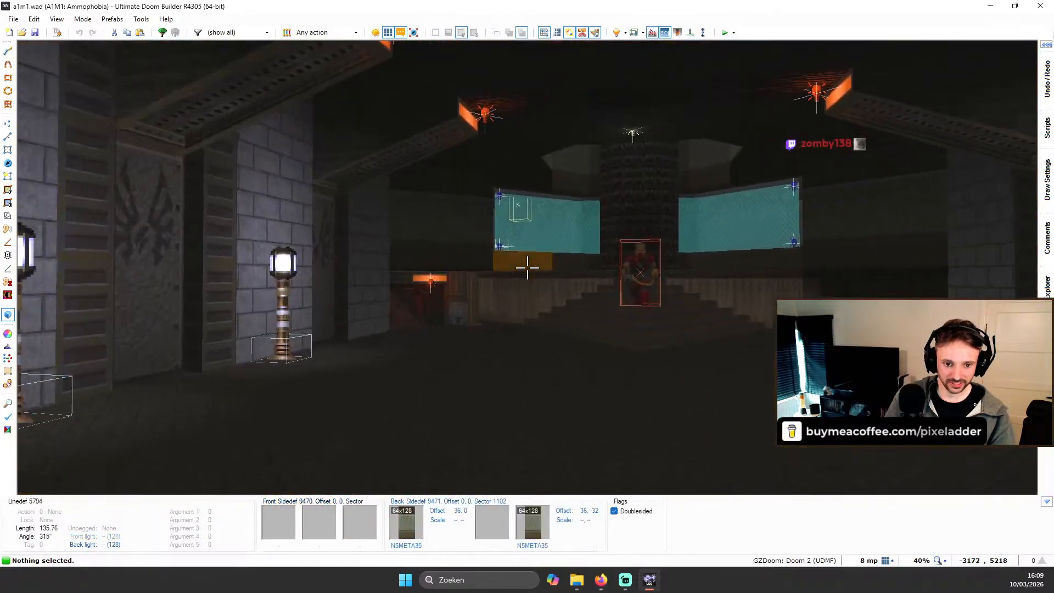
pyautogui.press('w')
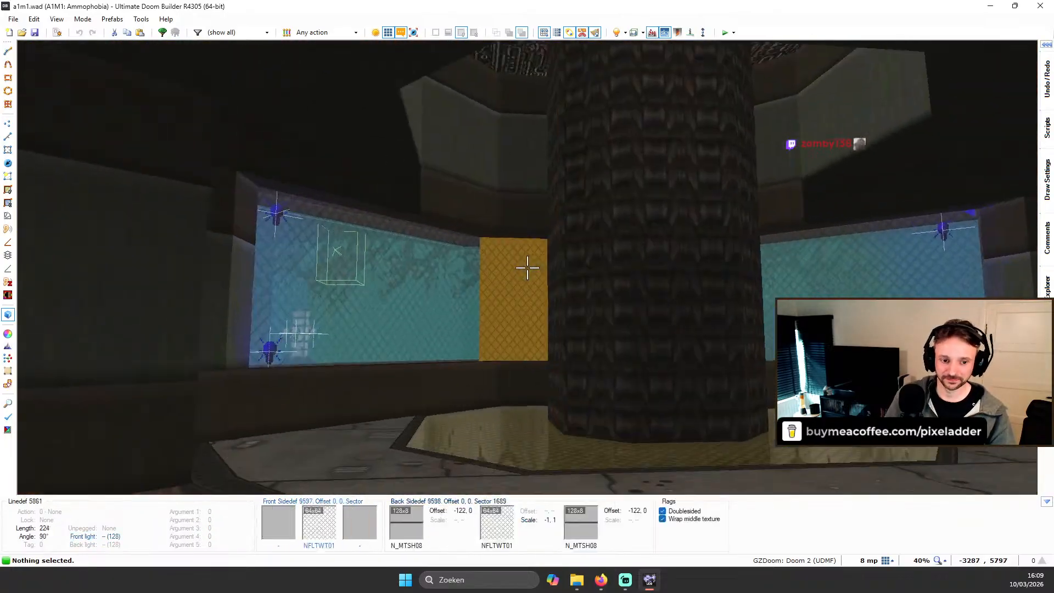
pyautogui.press('s')
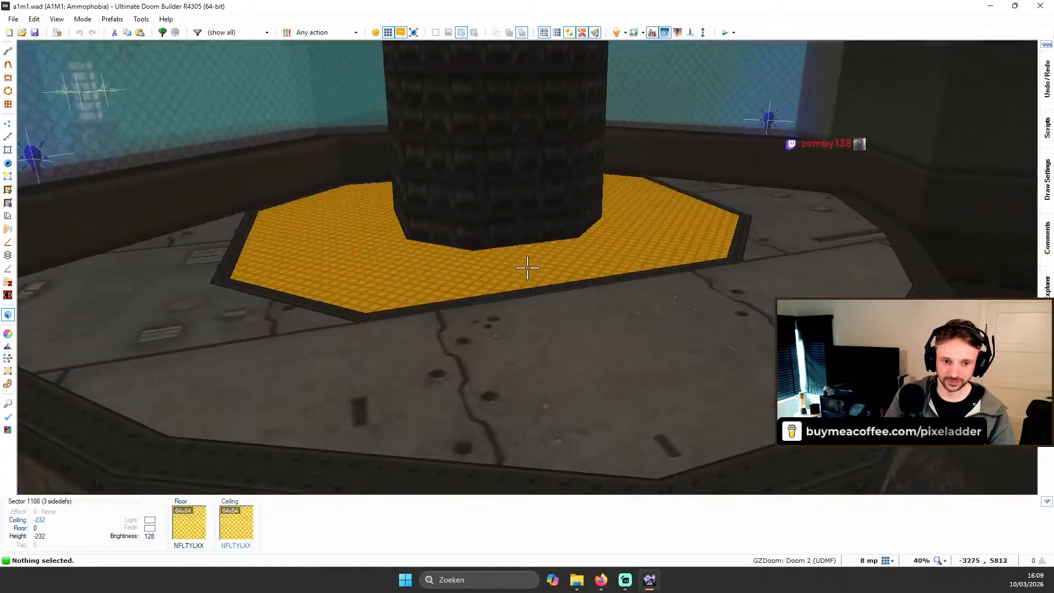
pyautogui.press('w')
pyautogui.press('s')
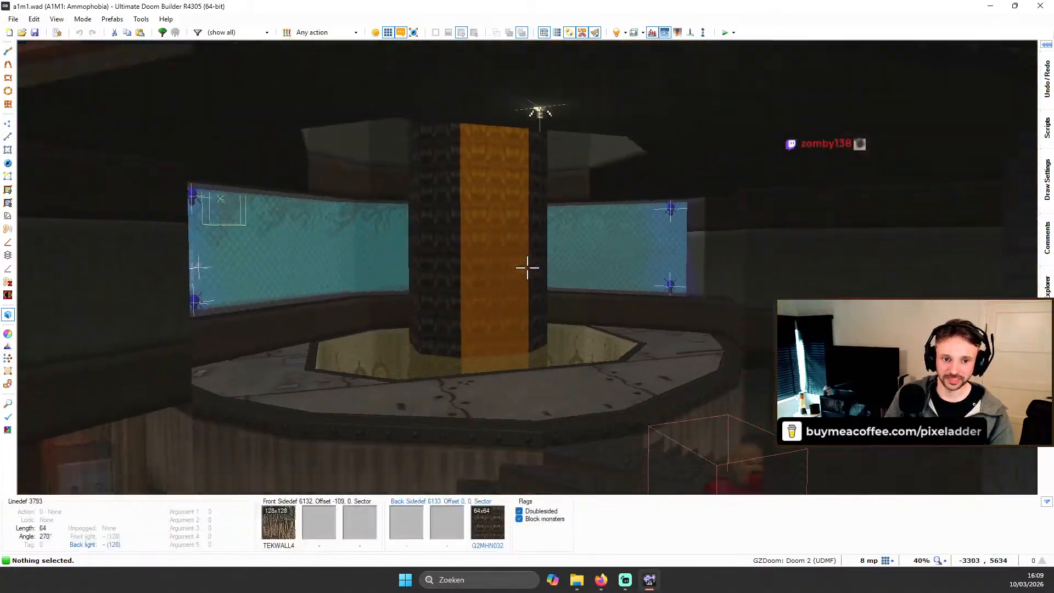
pyautogui.press('s')
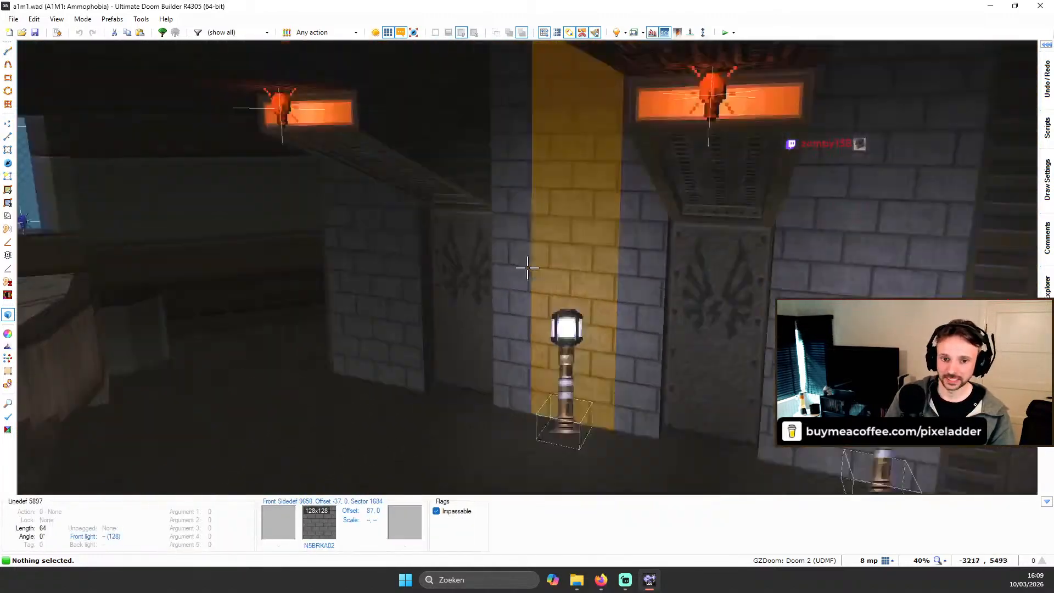
pyautogui.press('w')
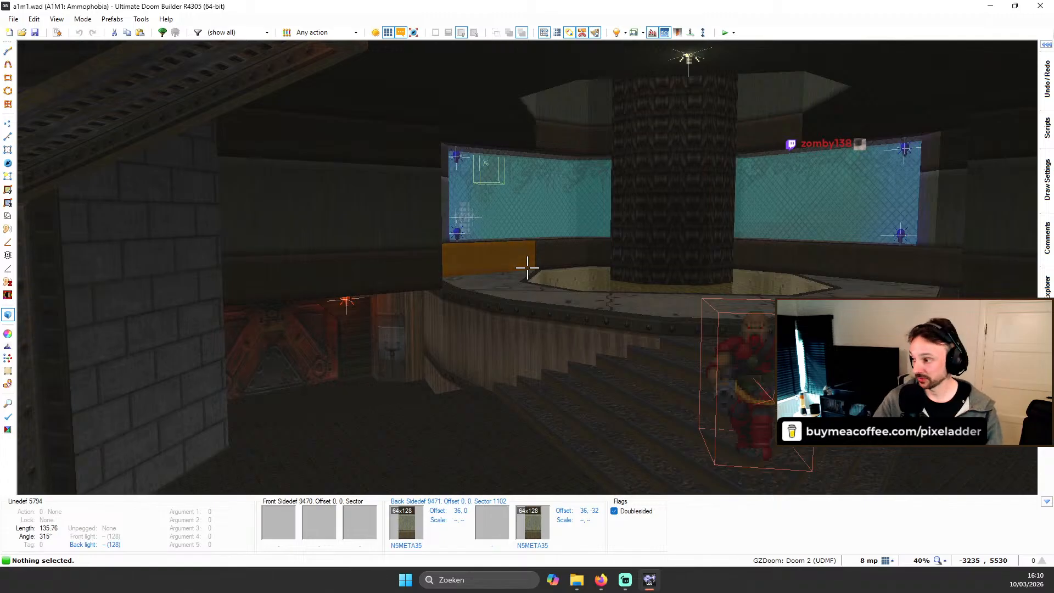
pyautogui.press('w')
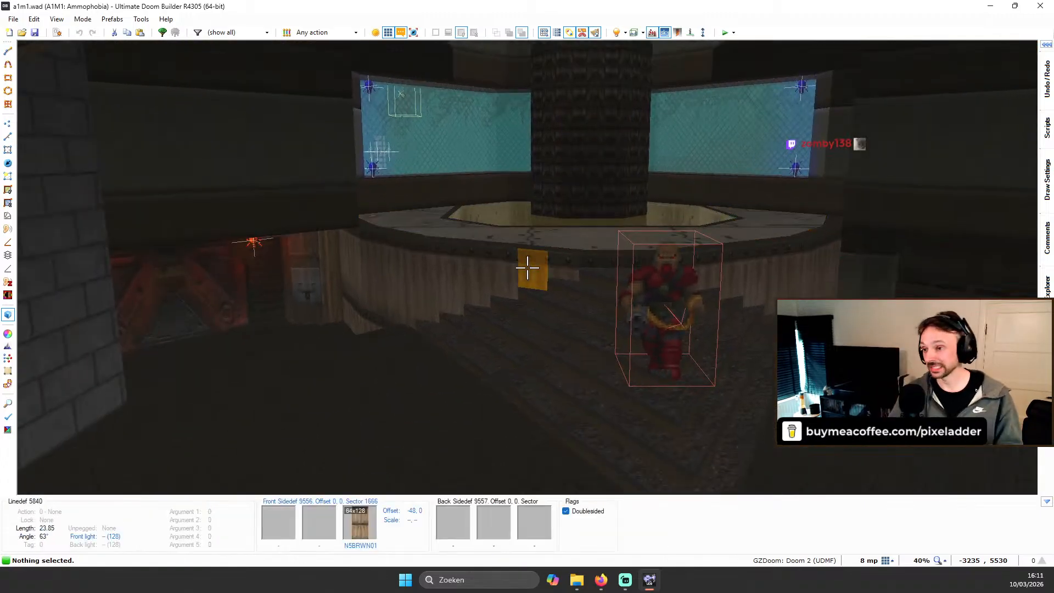
pyautogui.press('s')
pyautogui.press('a')
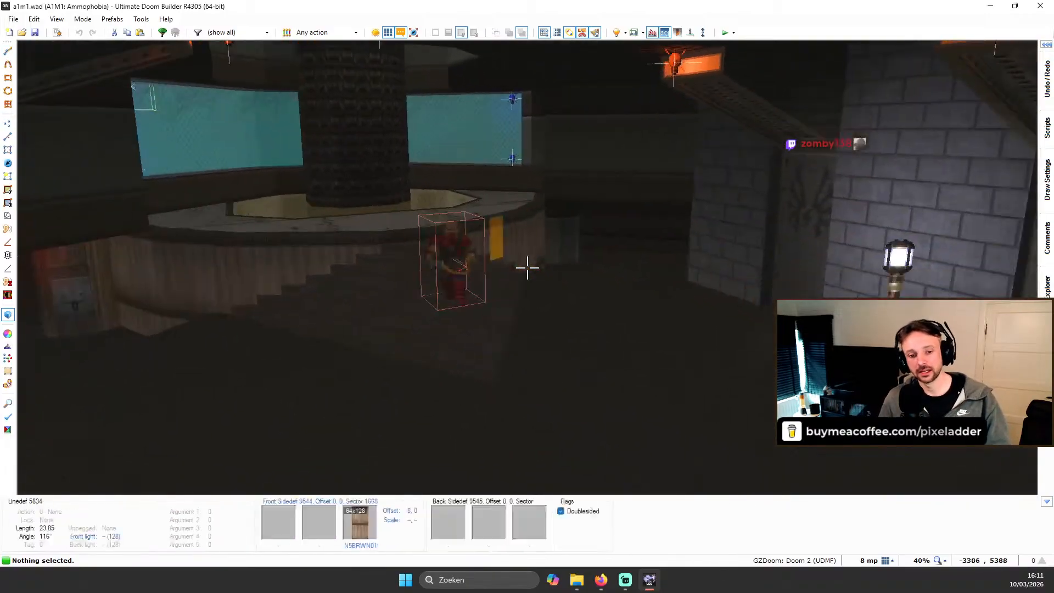
# Step: Switch from the 3D view to the 2D map and survey the layout of the whole level
pyautogui.press('q')
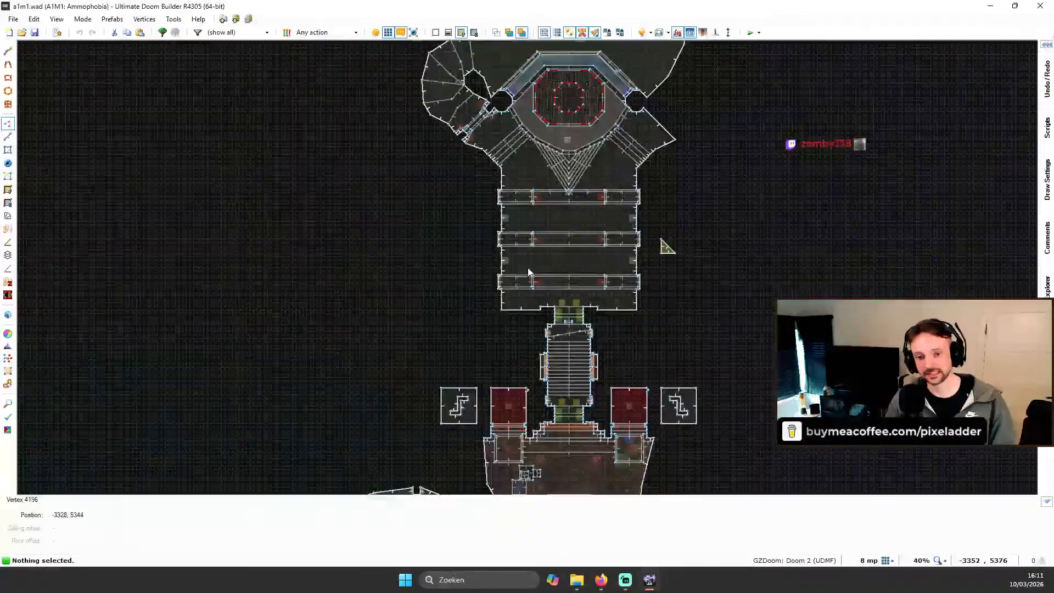
pyautogui.scroll(-5, 529, 272)
pyautogui.scroll(2, 587, 283)
pyautogui.scroll(-3, 560, 225)
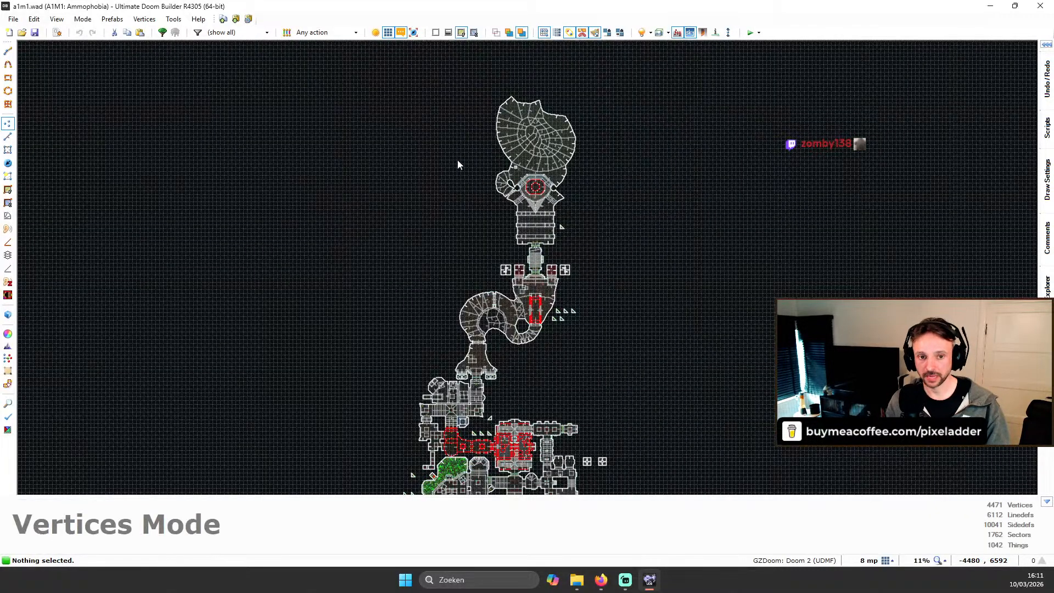
pyautogui.scroll(2, 494, 147)
pyautogui.scroll(-4, 549, 220)
pyautogui.scroll(2, 591, 411)
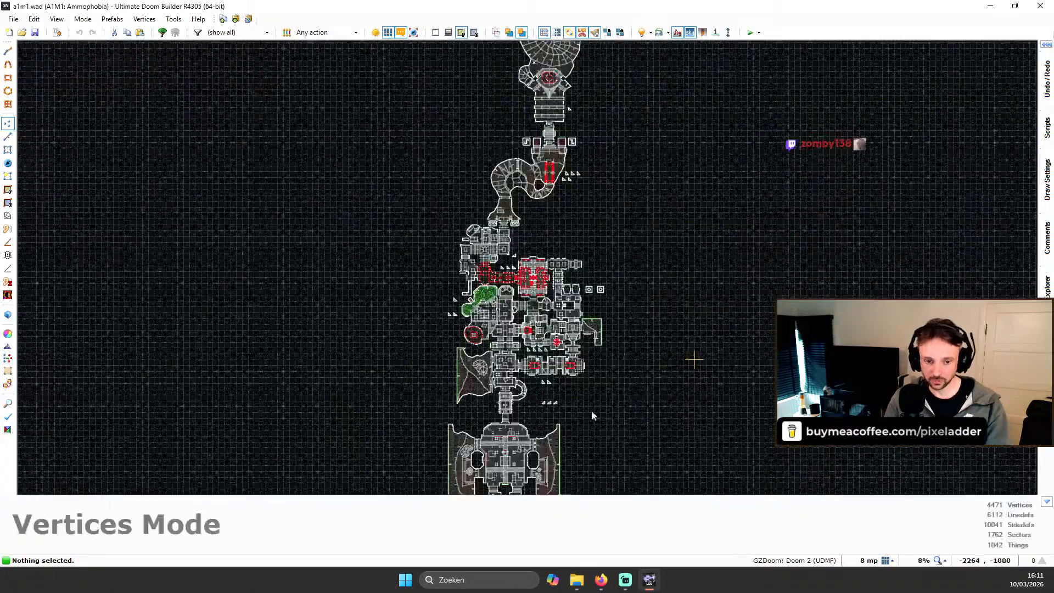
pyautogui.scroll(-3, 541, 357)
pyautogui.scroll(4, 533, 393)
pyautogui.scroll(-3, 492, 387)
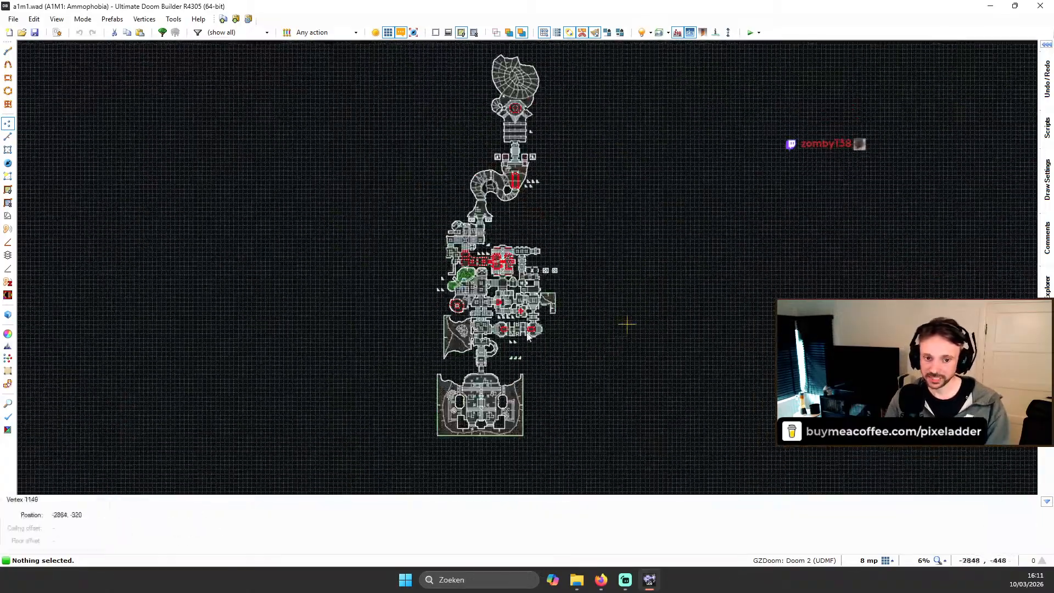
pyautogui.scroll(2, 502, 221)
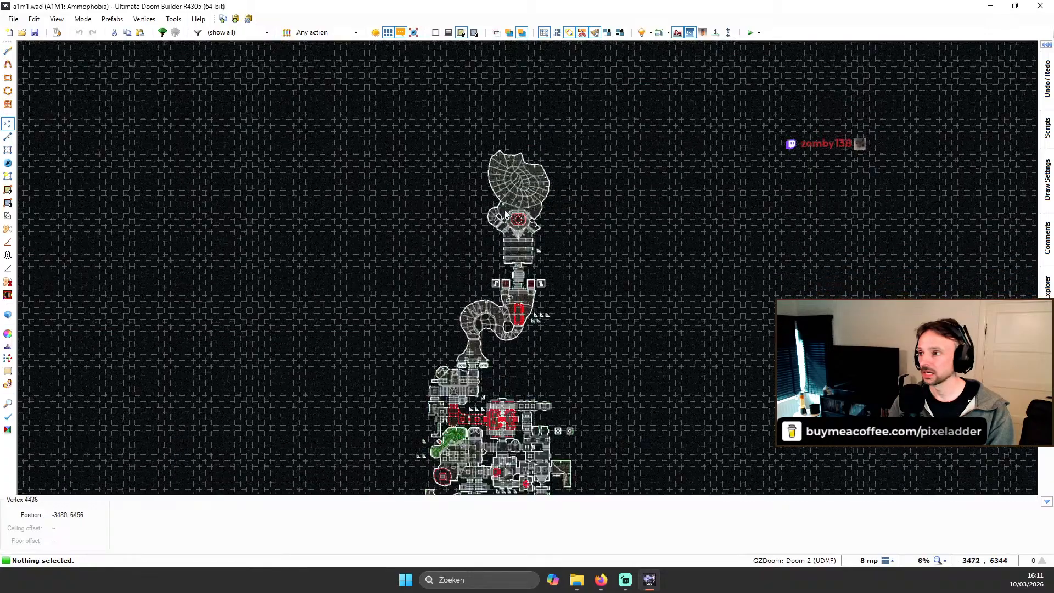
# Step: Examine the spiral-shaped cavern sectors north of the pillar hall on the 2D map
pyautogui.scroll(5, 502, 167)
pyautogui.scroll(5, 503, 164)
pyautogui.scroll(-6, 549, 186)
pyautogui.scroll(2, 625, 138)
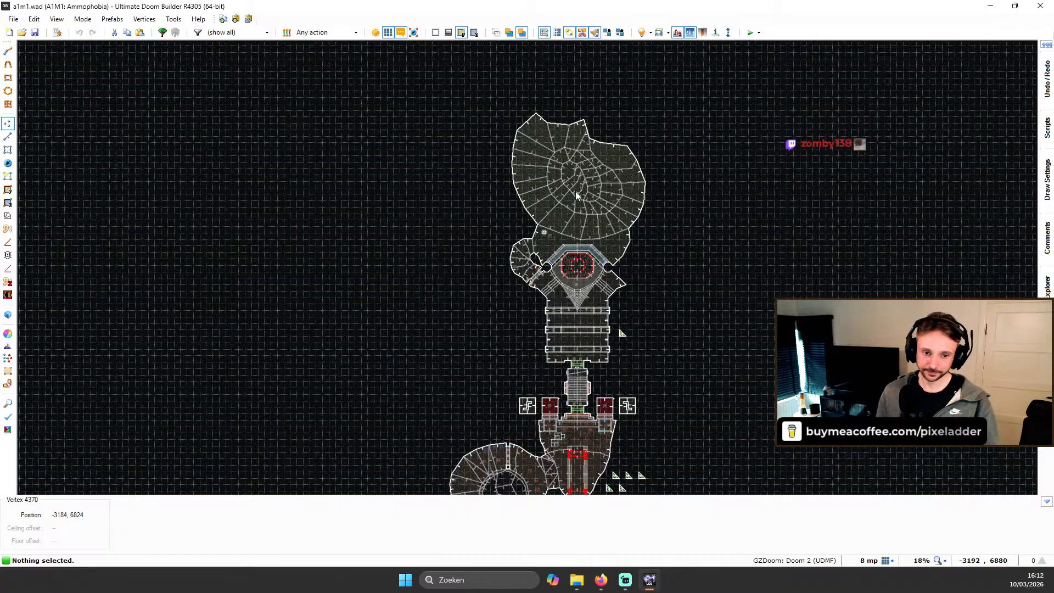
pyautogui.scroll(6, 686, 209)
pyautogui.scroll(-5, 686, 209)
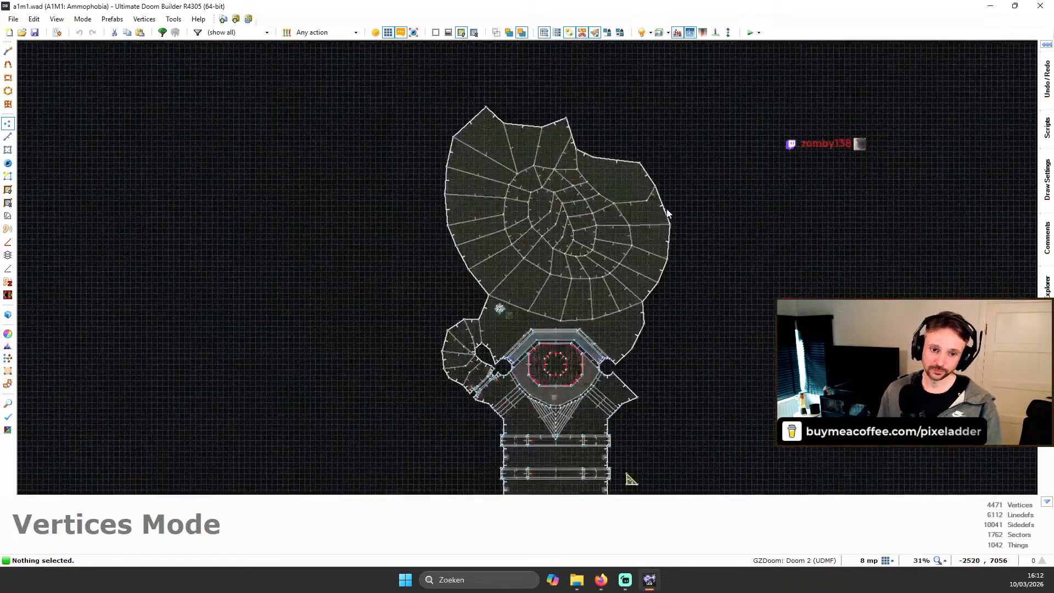
pyautogui.scroll(4, 623, 196)
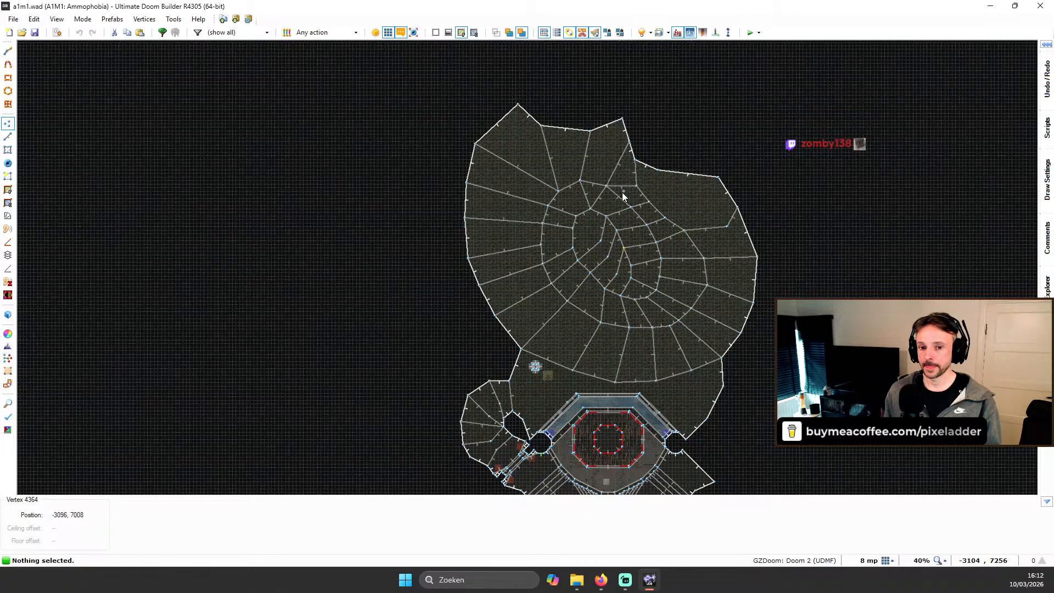
pyautogui.scroll(-4, 623, 196)
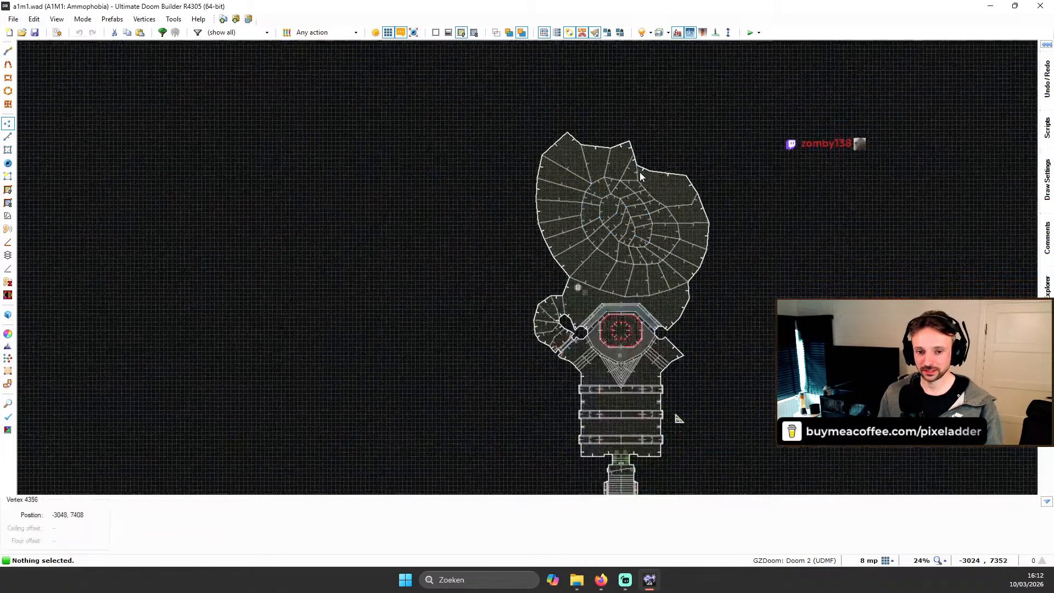
pyautogui.scroll(1, 638, 205)
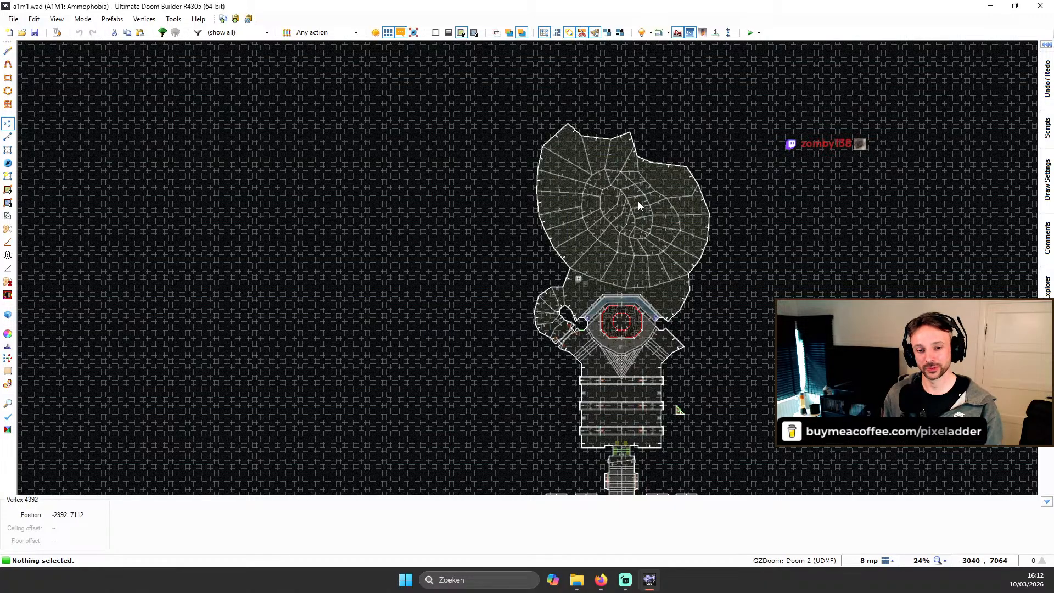
pyautogui.scroll(2, 750, 214)
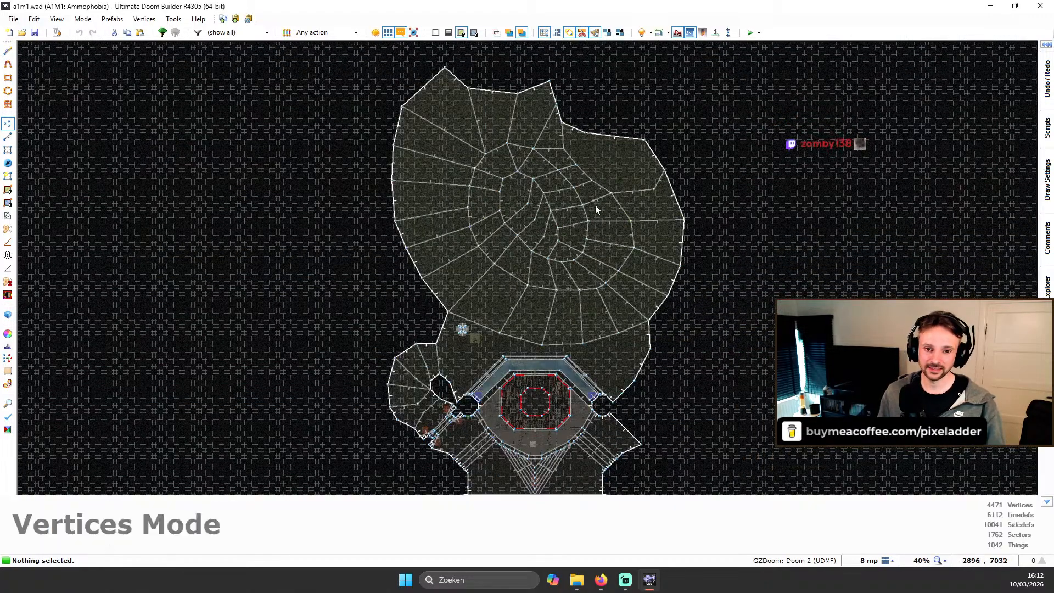
# Step: Enter the 3D view inside the northern cavern and examine its underwater rock walls, ledges, hanging vines and windows
pyautogui.press('q')
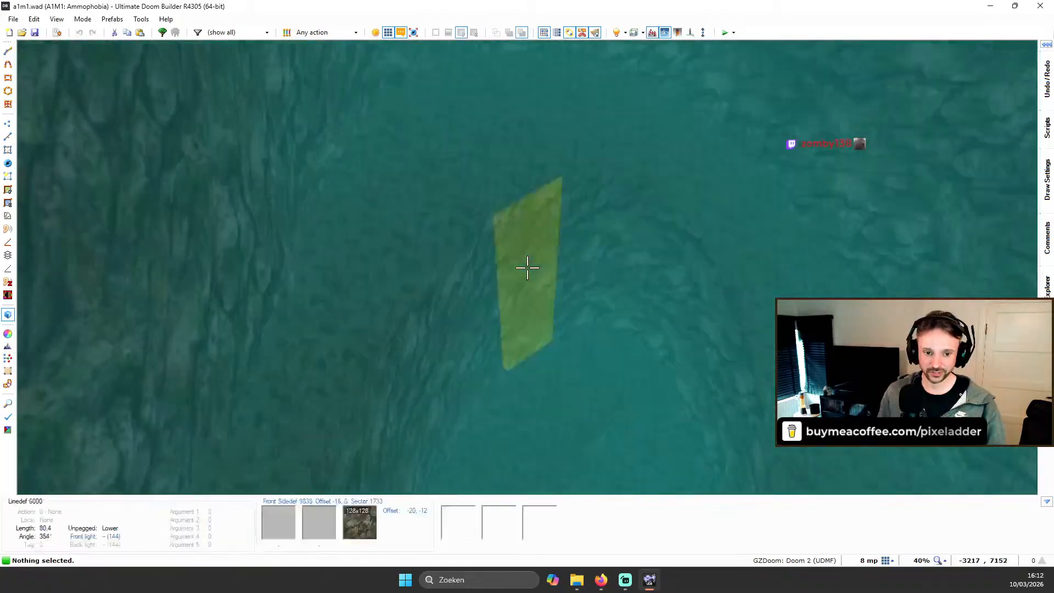
pyautogui.press('e')
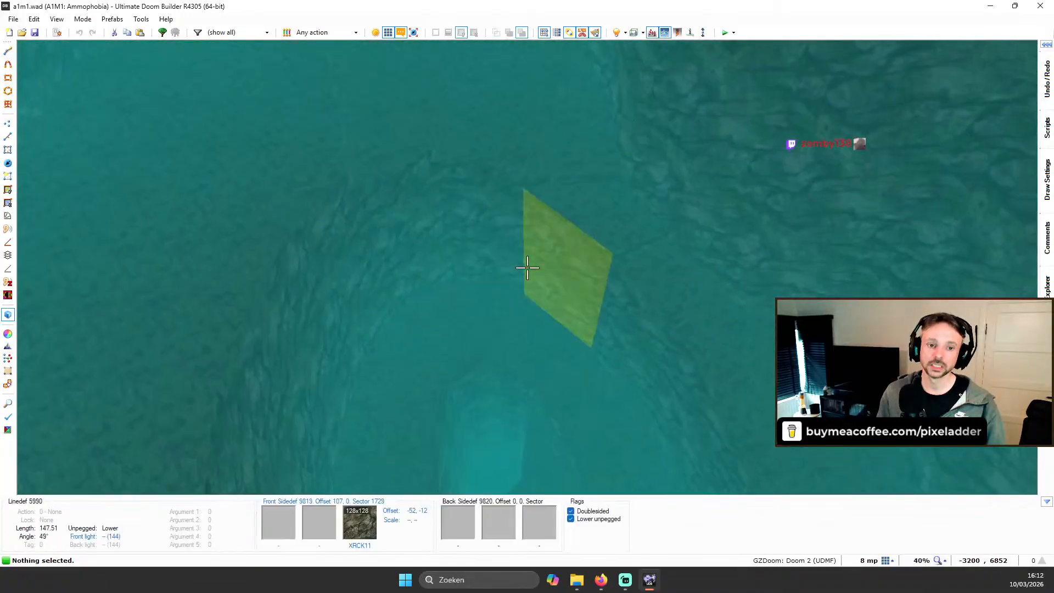
pyautogui.press('e')
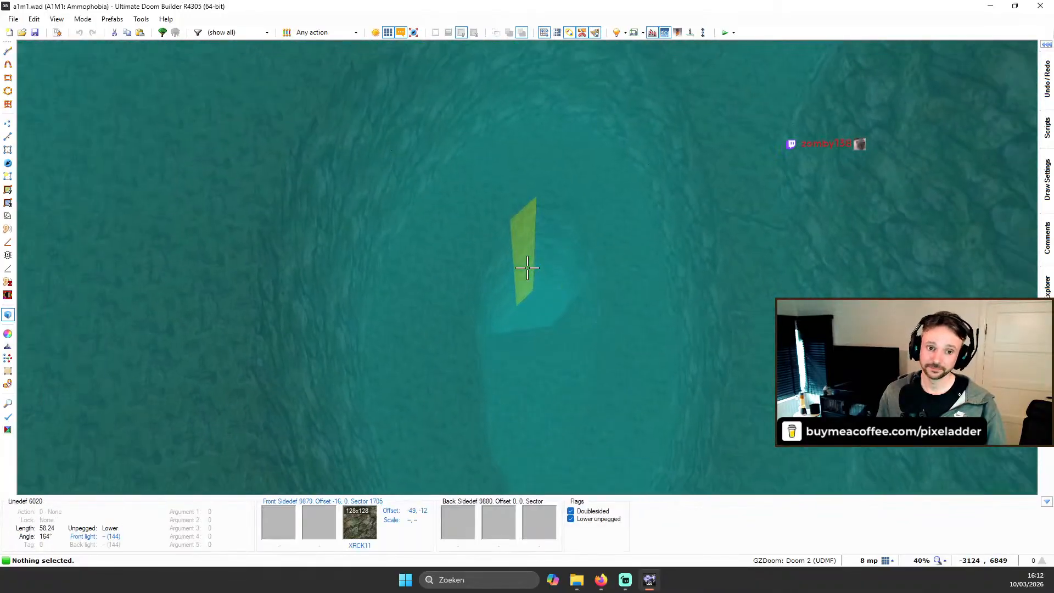
pyautogui.press('e')
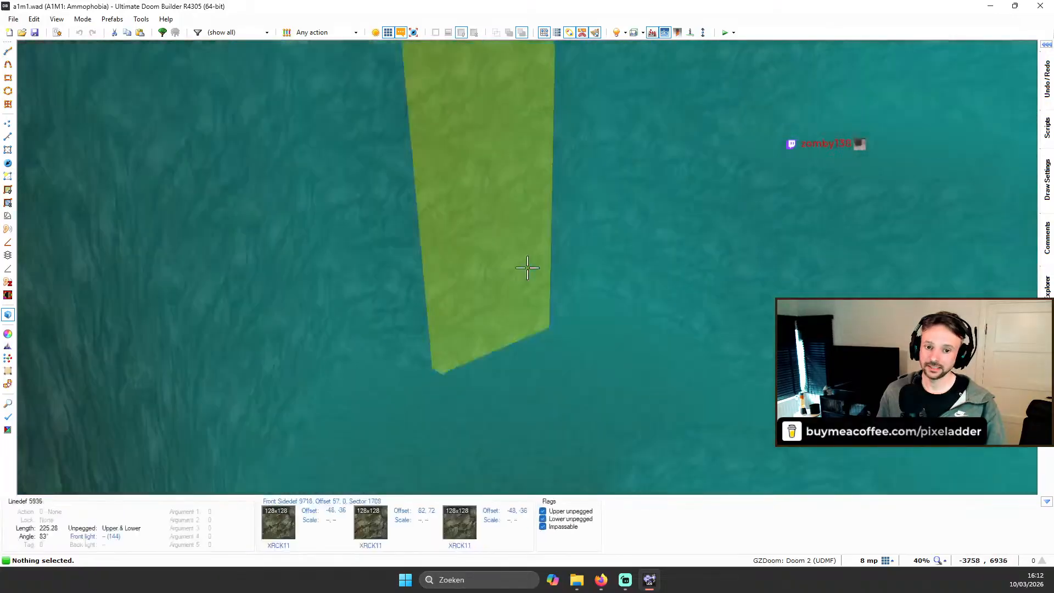
pyautogui.press('e')
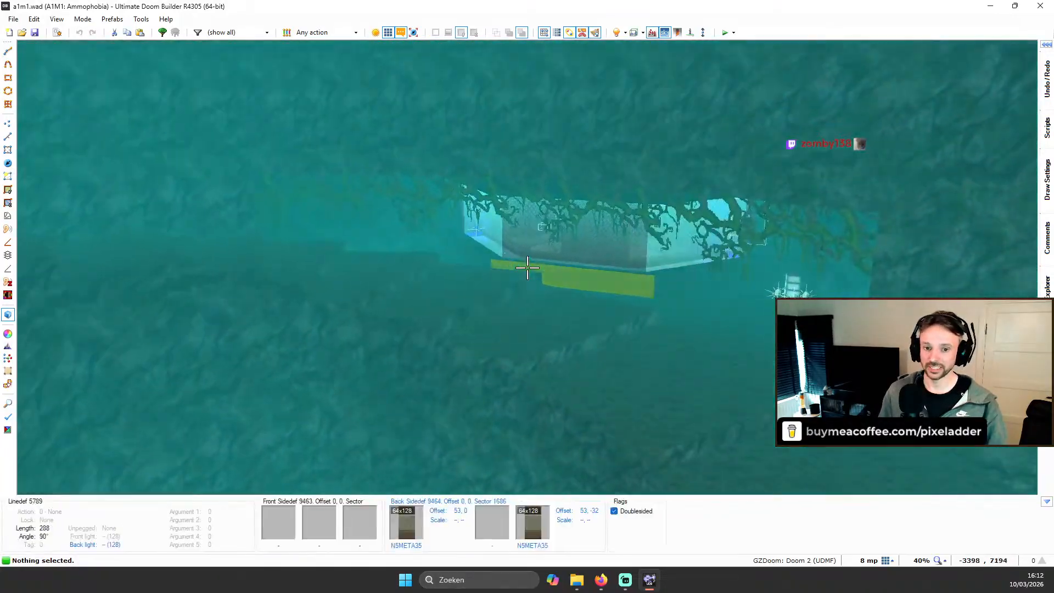
pyautogui.press('e')
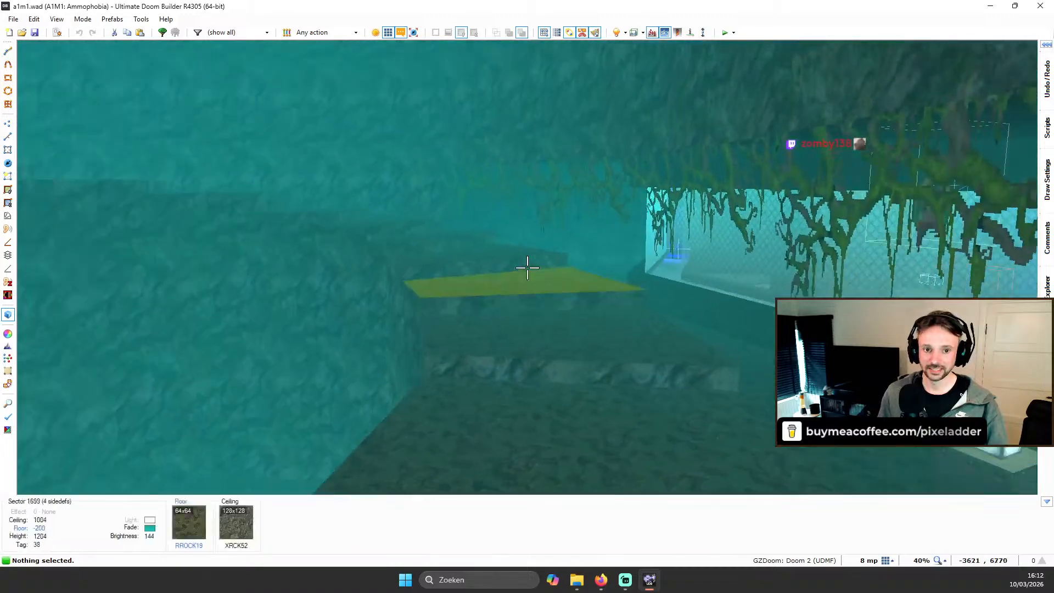
pyautogui.press('d')
pyautogui.press('w')
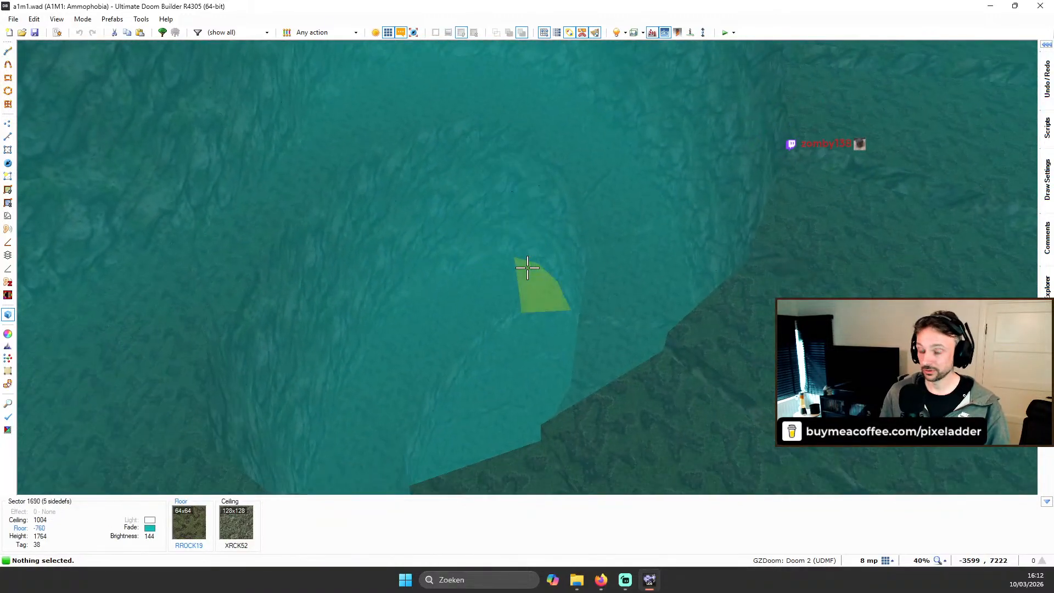
pyautogui.press('w')
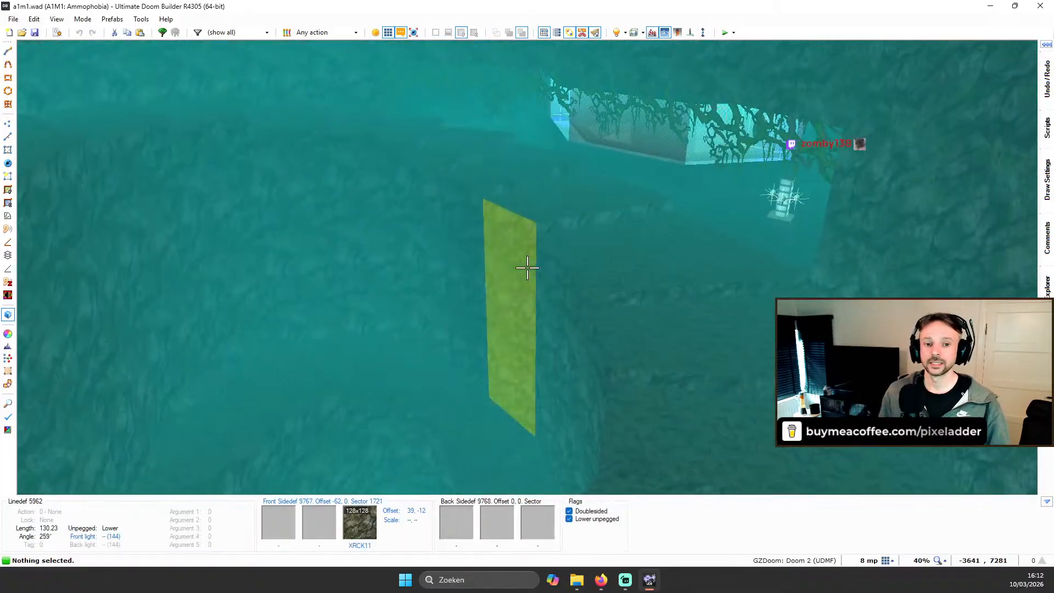
pyautogui.press('w')
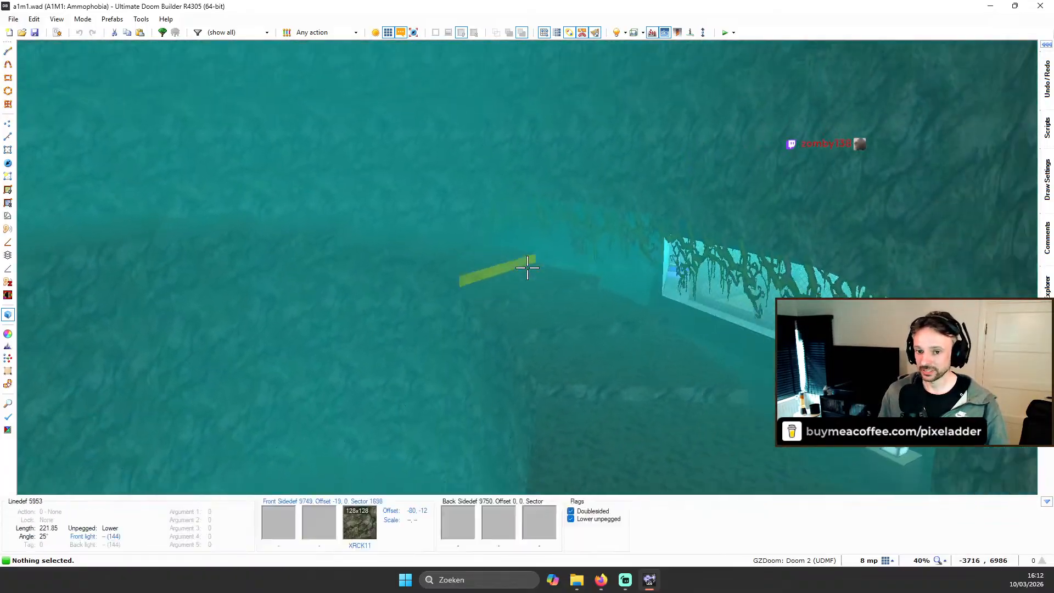
pyautogui.press('w')
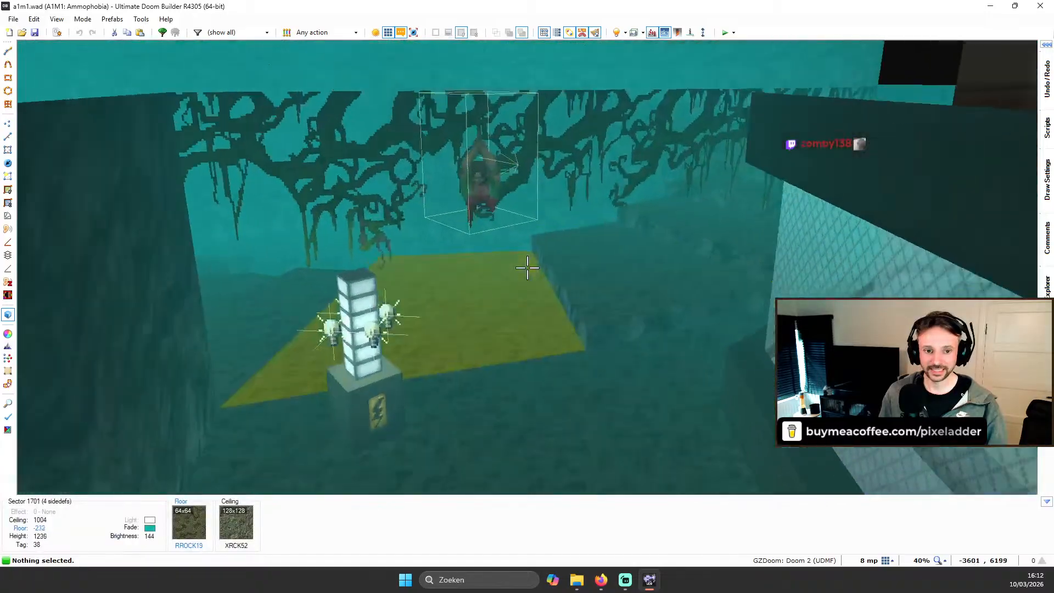
# Step: Examine the underwater cavern's rock walls, hanging vines and lamp column, and the fenced windows as seen from the pillar hall
pyautogui.press('w')
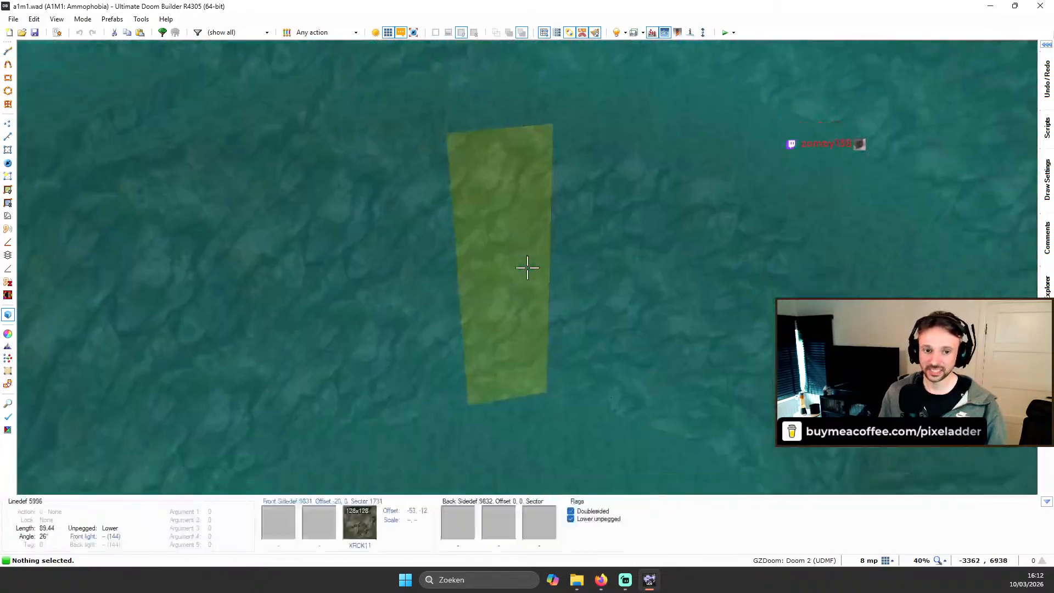
pyautogui.press('w')
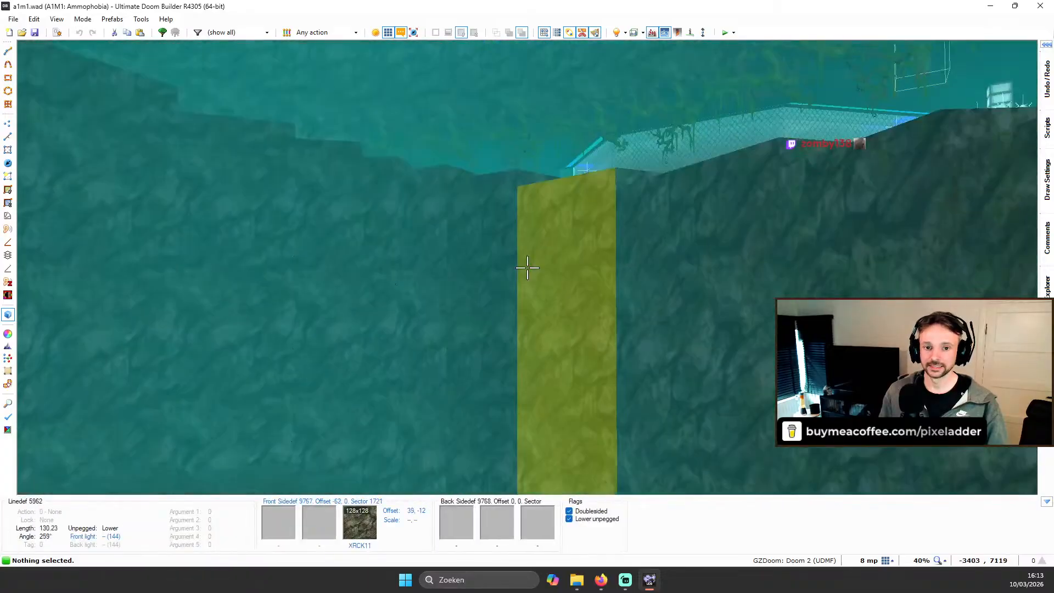
pyautogui.press('s')
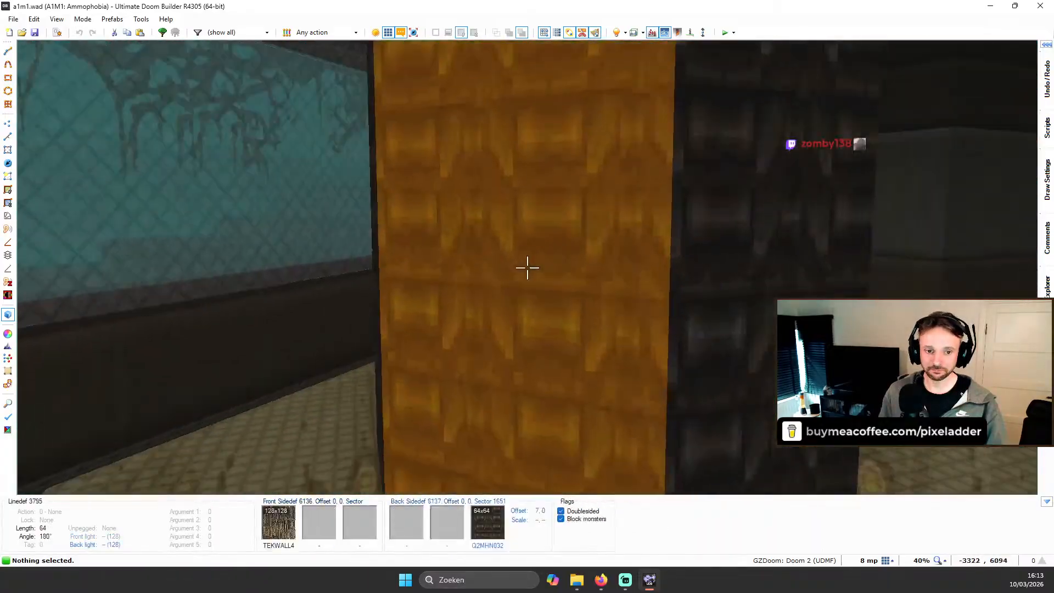
pyautogui.press('s')
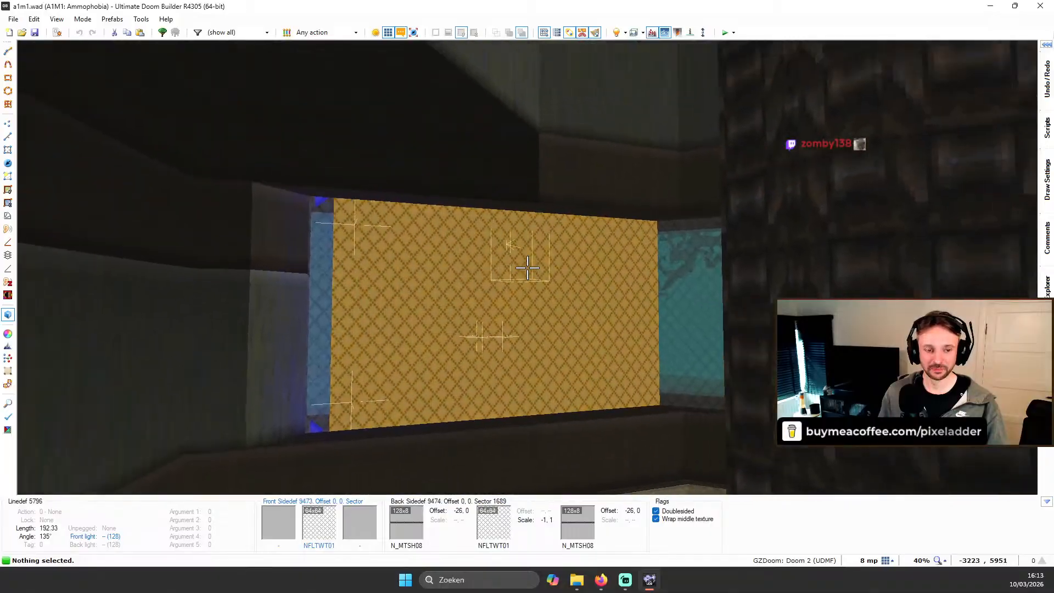
pyautogui.press('w')
pyautogui.press('w')
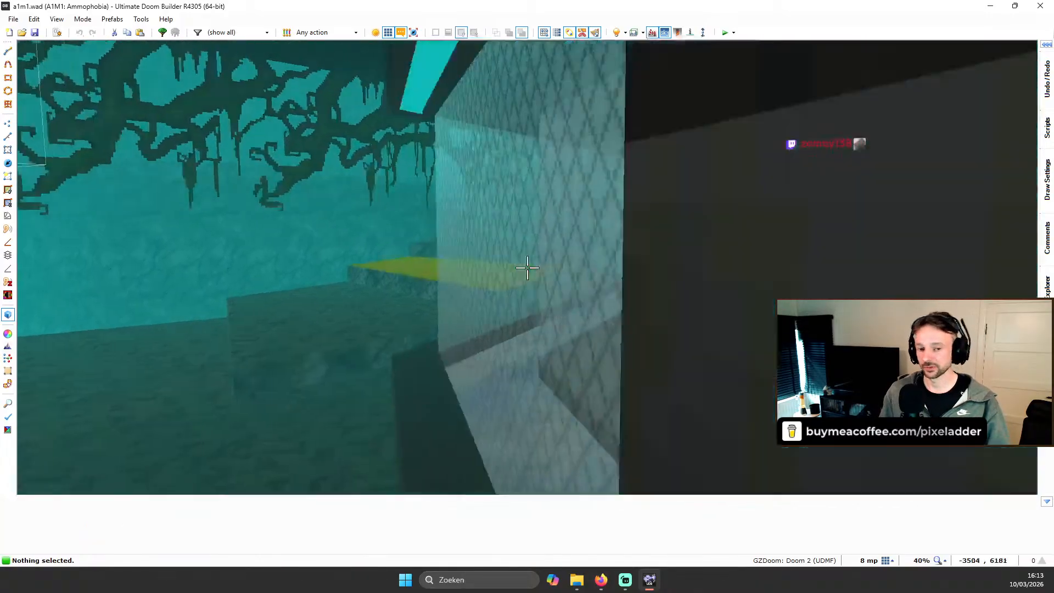
pyautogui.press('d')
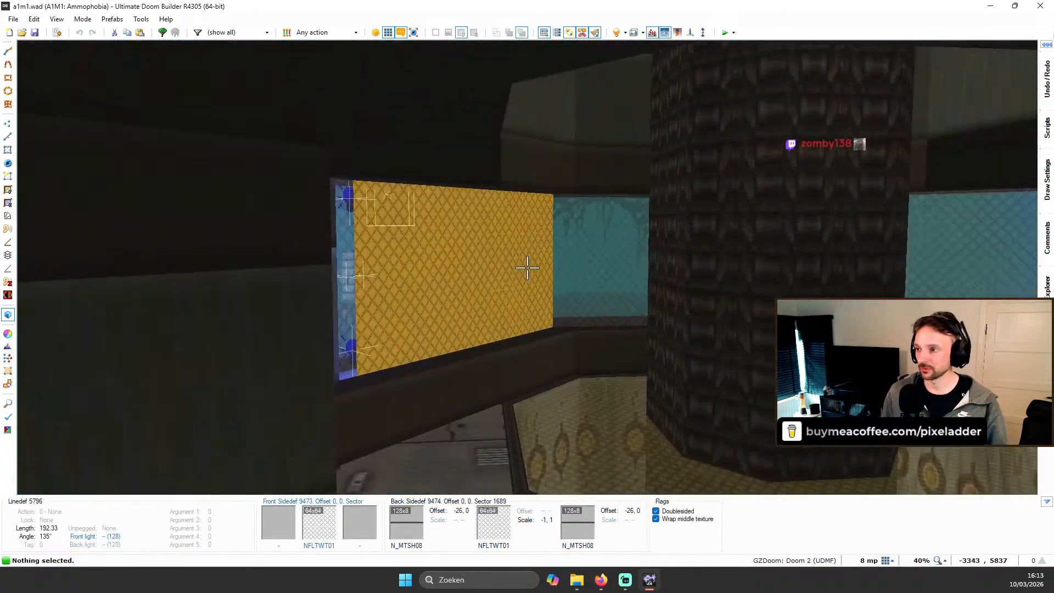
pyautogui.press('s')
pyautogui.press('w')
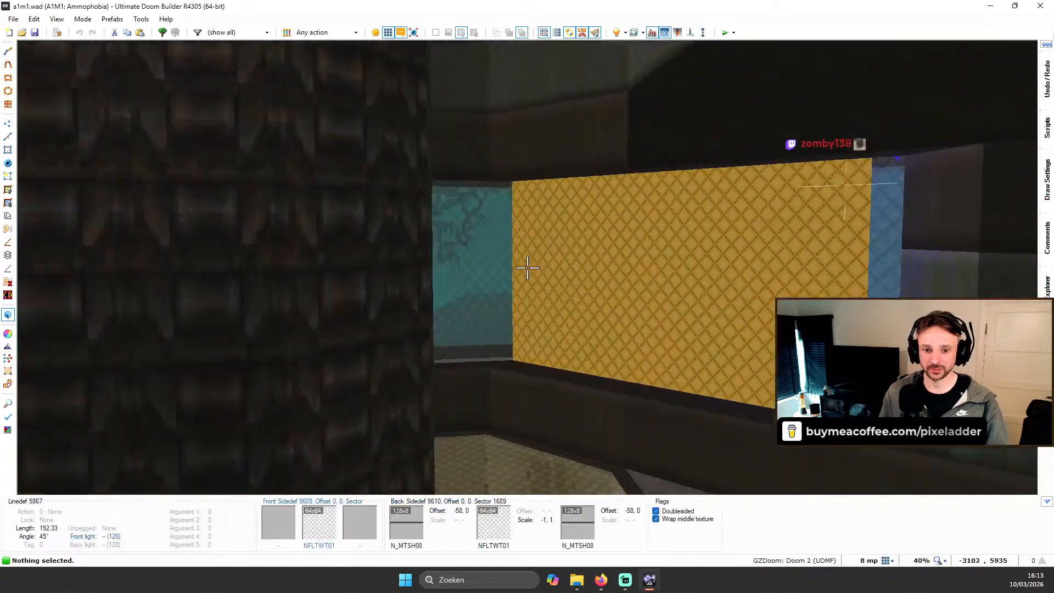
pyautogui.press('w')
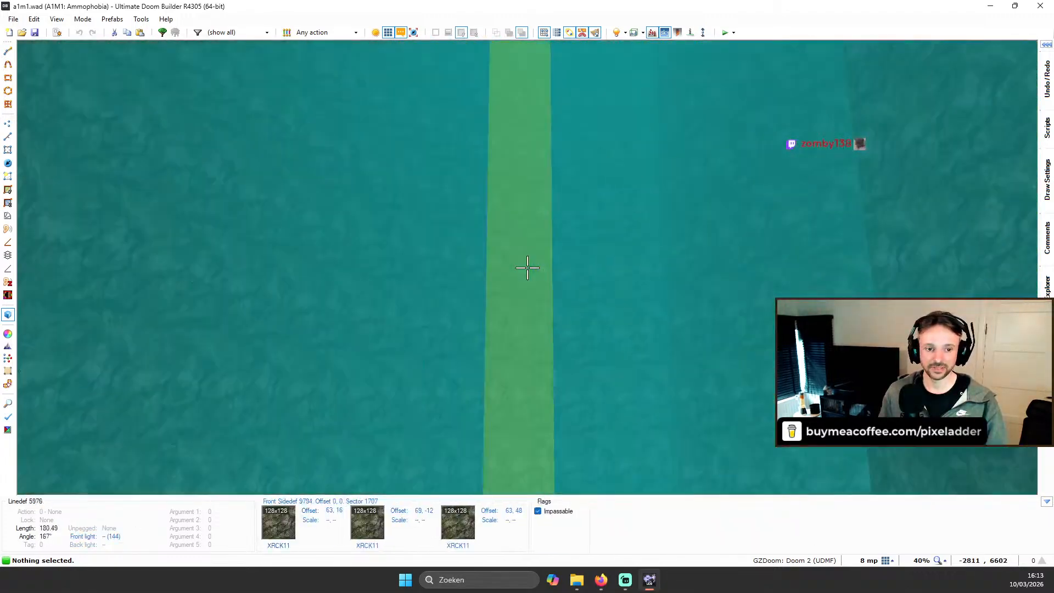
pyautogui.press('w')
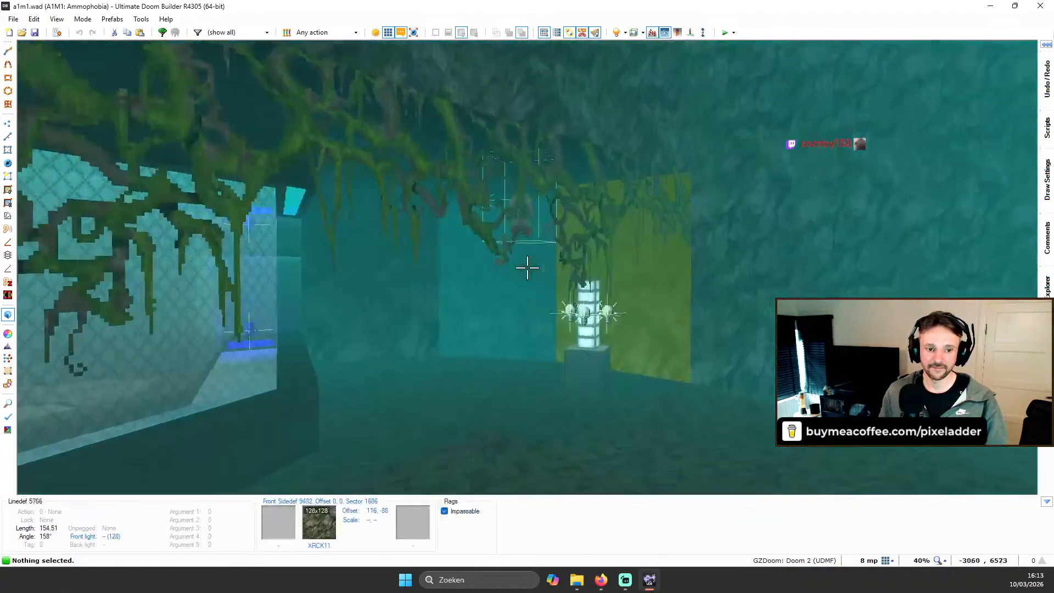
# Step: Examine the hall's lower floor in 3D, covering the steps, the red-lit door, its wall switch and the chaingunner
pyautogui.press('w')
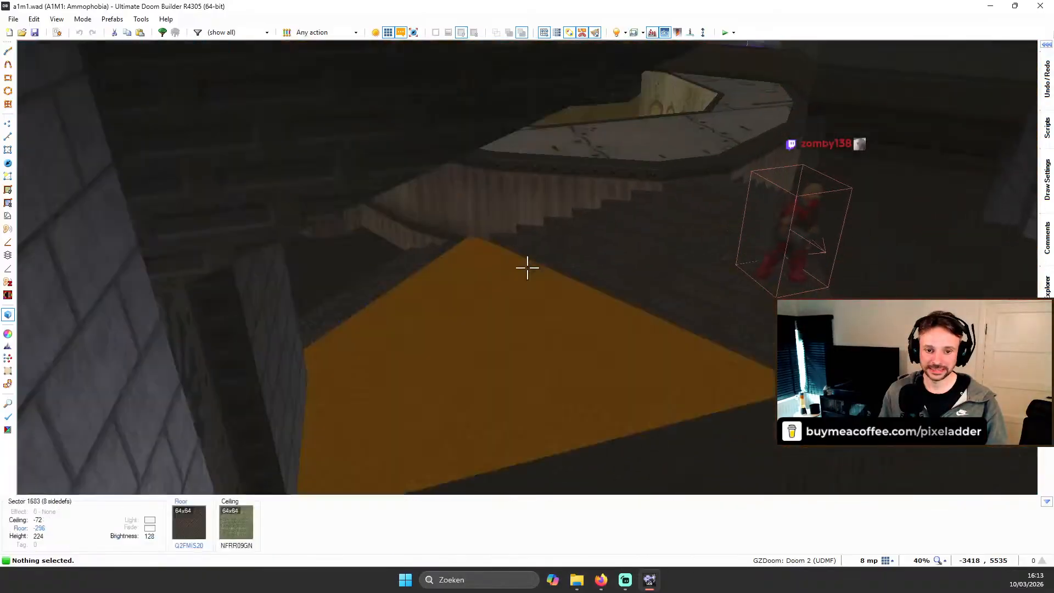
pyautogui.press('w')
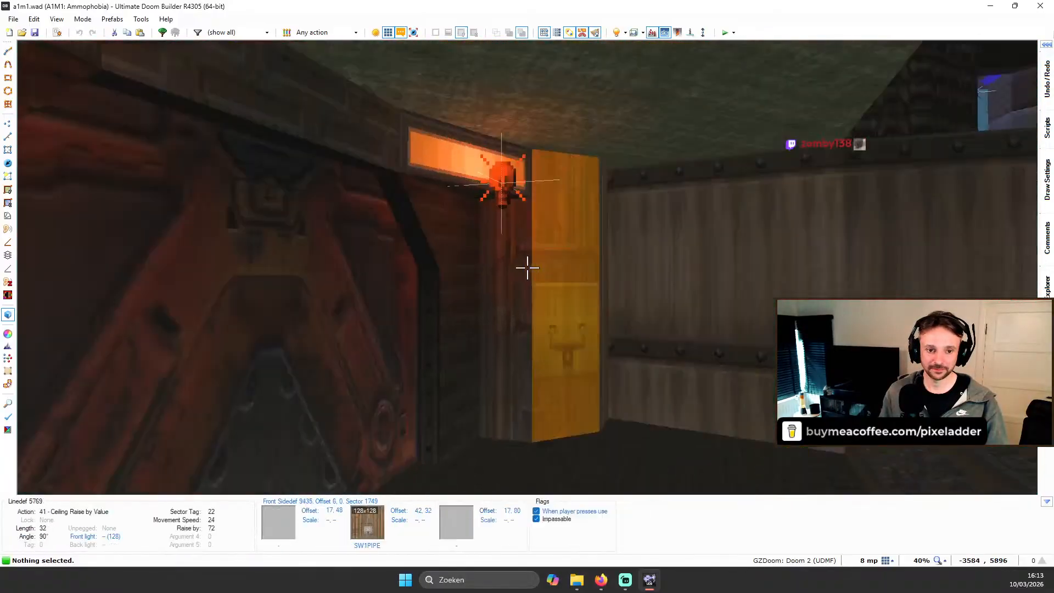
pyautogui.press('s')
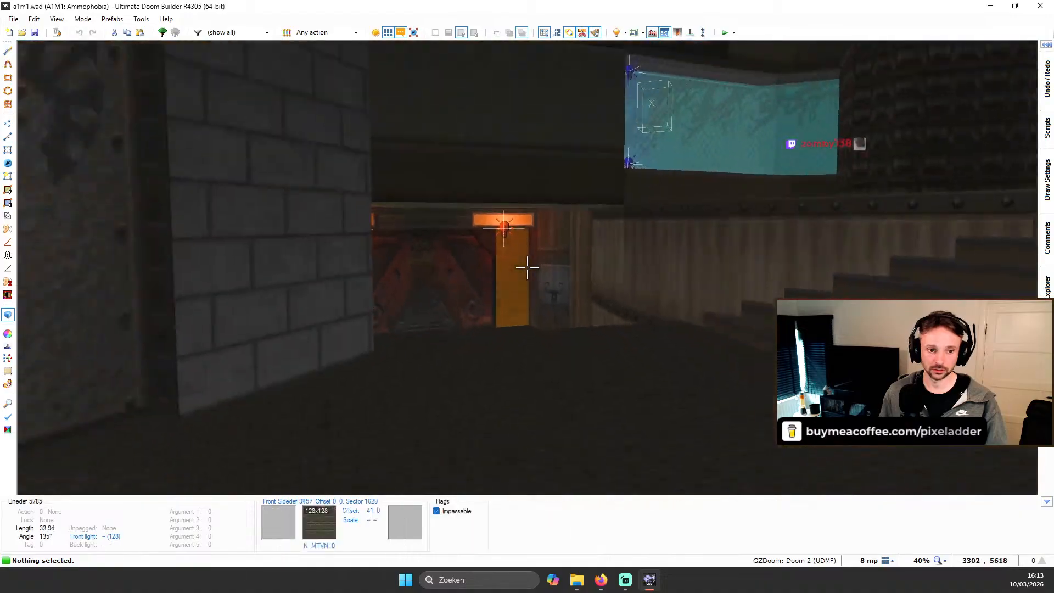
pyautogui.press('w')
pyautogui.press('s')
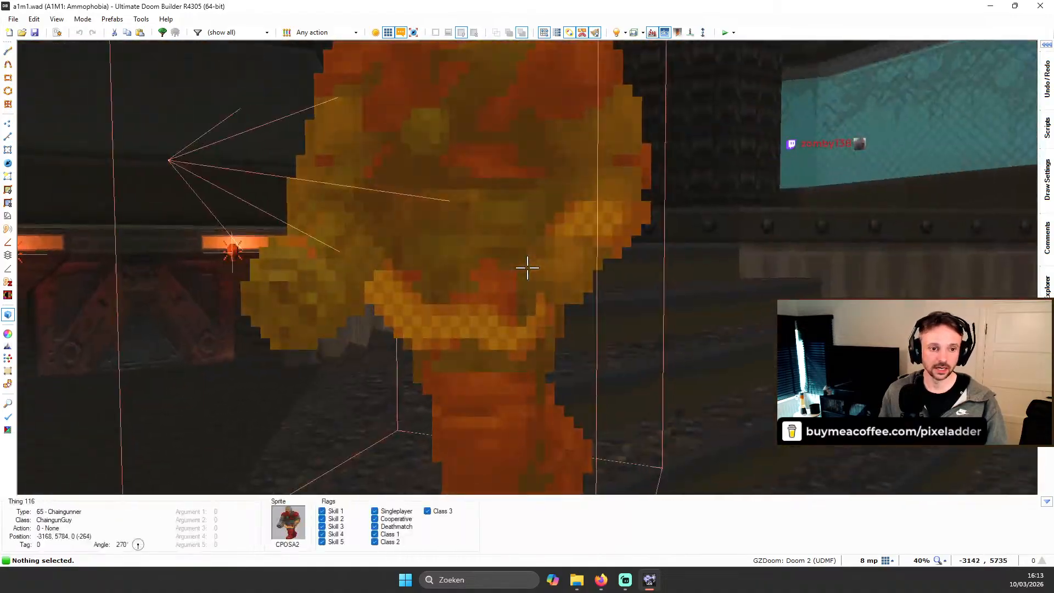
pyautogui.press('w')
# Step: Return to the 2D map and survey the pillar hall, the spiral cavern and the connected areas to the south
pyautogui.press('q')
pyautogui.scroll(-3, 555, 269)
pyautogui.scroll(6, 582, 257)
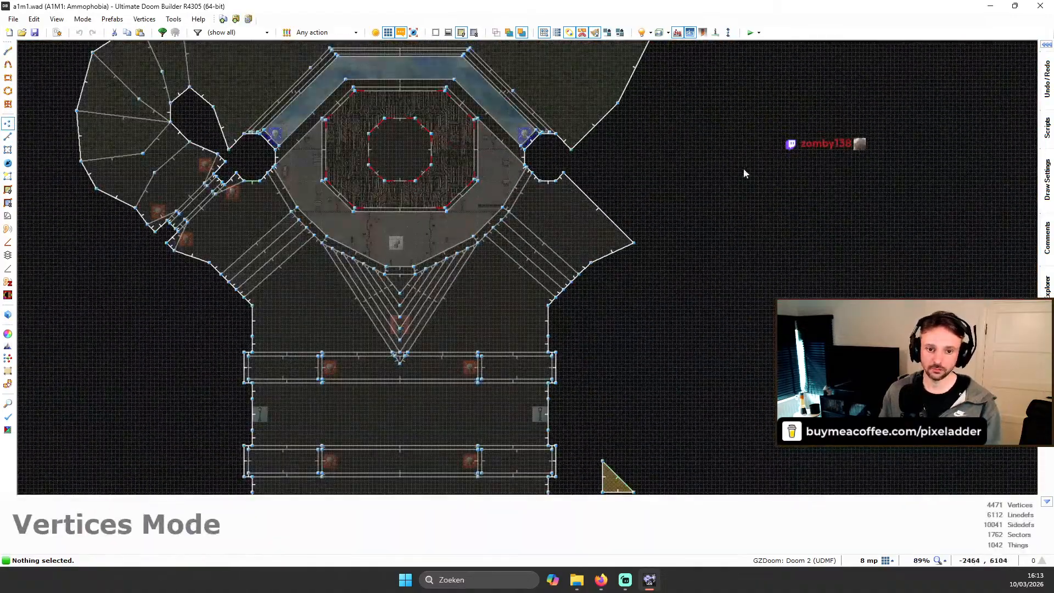
pyautogui.scroll(-3, 736, 175)
pyautogui.scroll(-3, 659, 254)
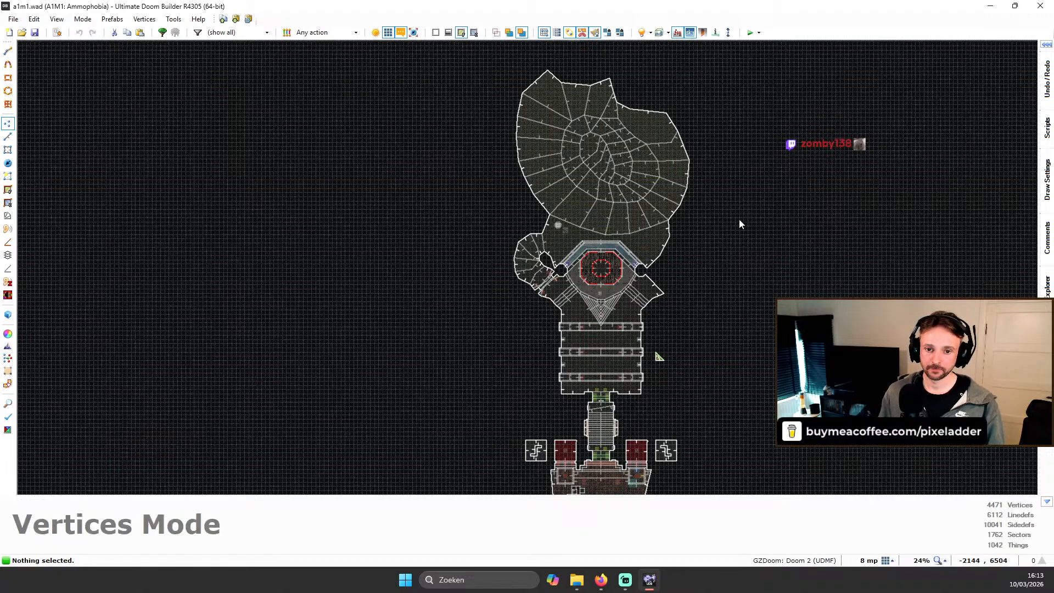
pyautogui.scroll(2, 736, 220)
pyautogui.scroll(-3, 695, 272)
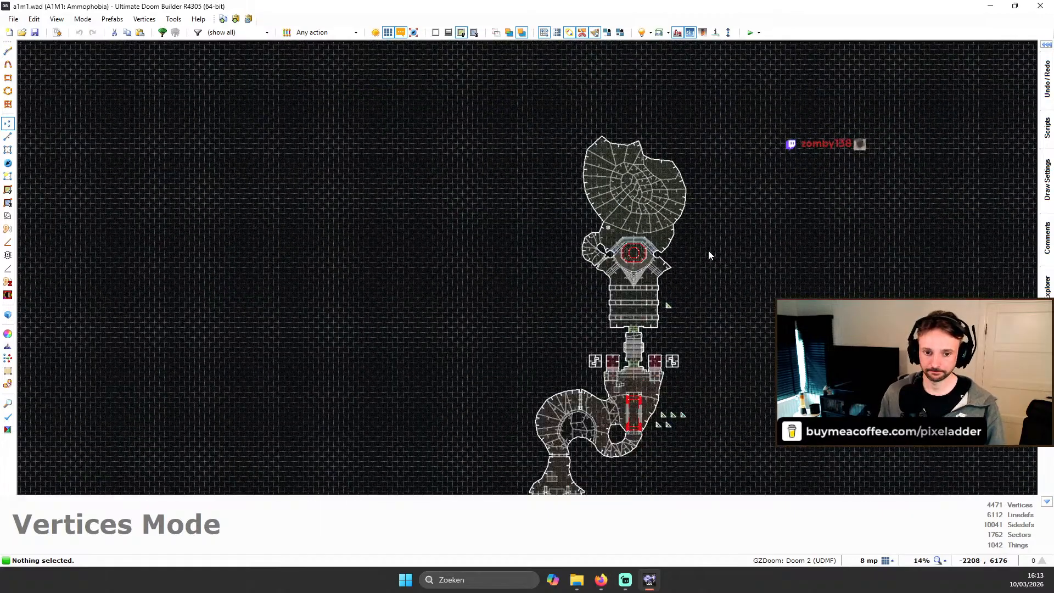
pyautogui.scroll(3, 708, 252)
pyautogui.scroll(1, 651, 251)
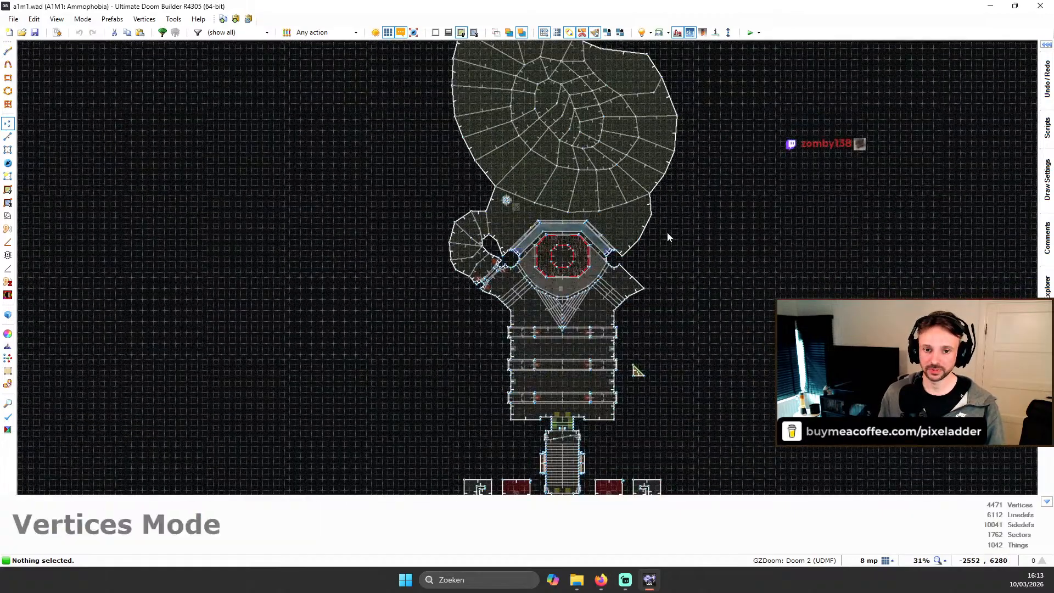
pyautogui.scroll(2, 503, 236)
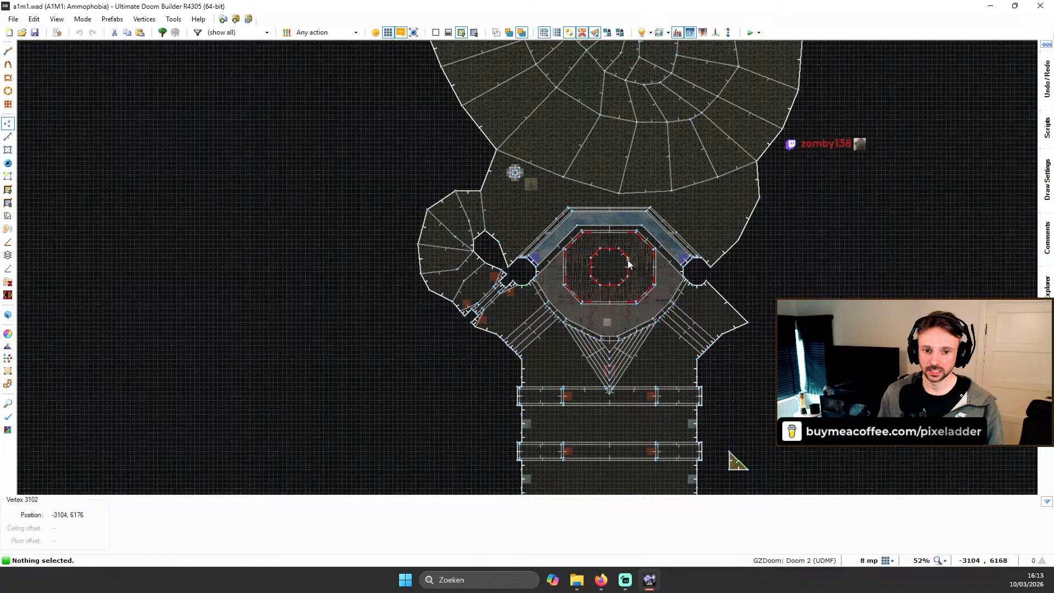
# Step: Enter the 3D view at the octagonal platform and examine the central pillar from its base up to its top surface
pyautogui.press('v')
pyautogui.press('q')
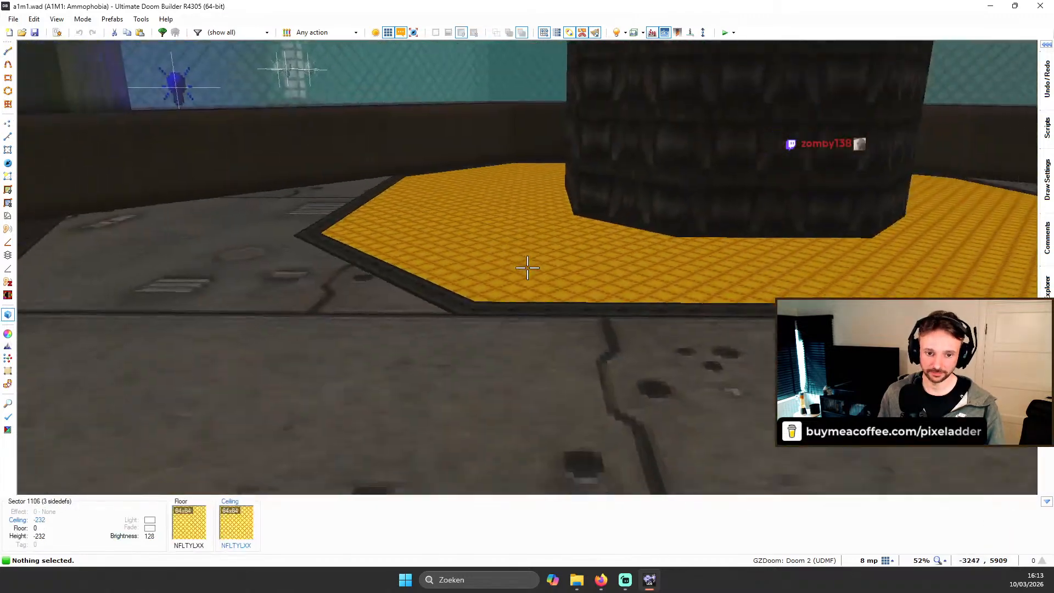
pyautogui.press('e')
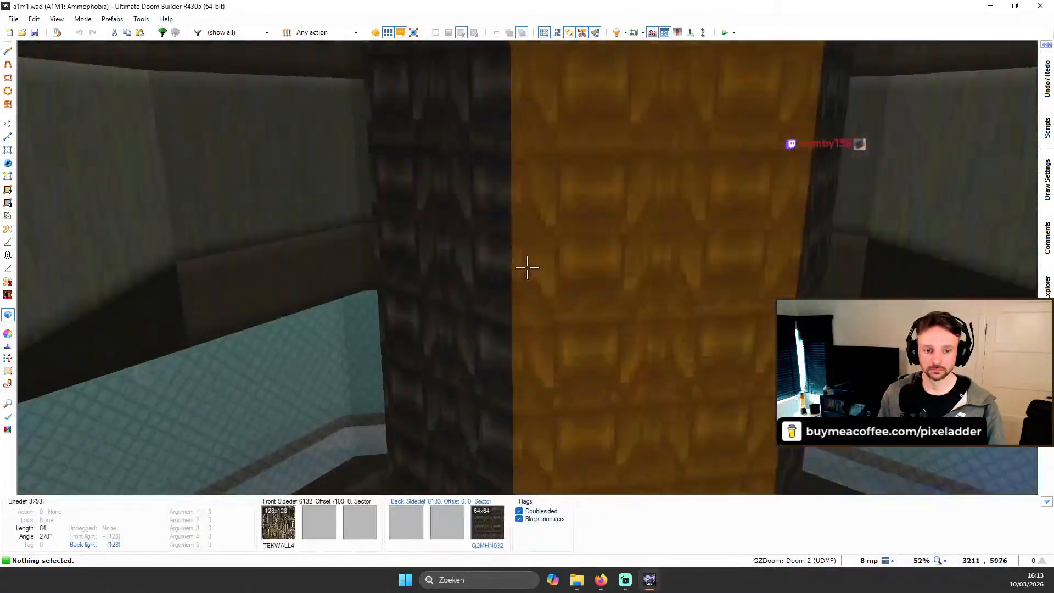
pyautogui.press('d')
pyautogui.press('e')
pyautogui.press('e')
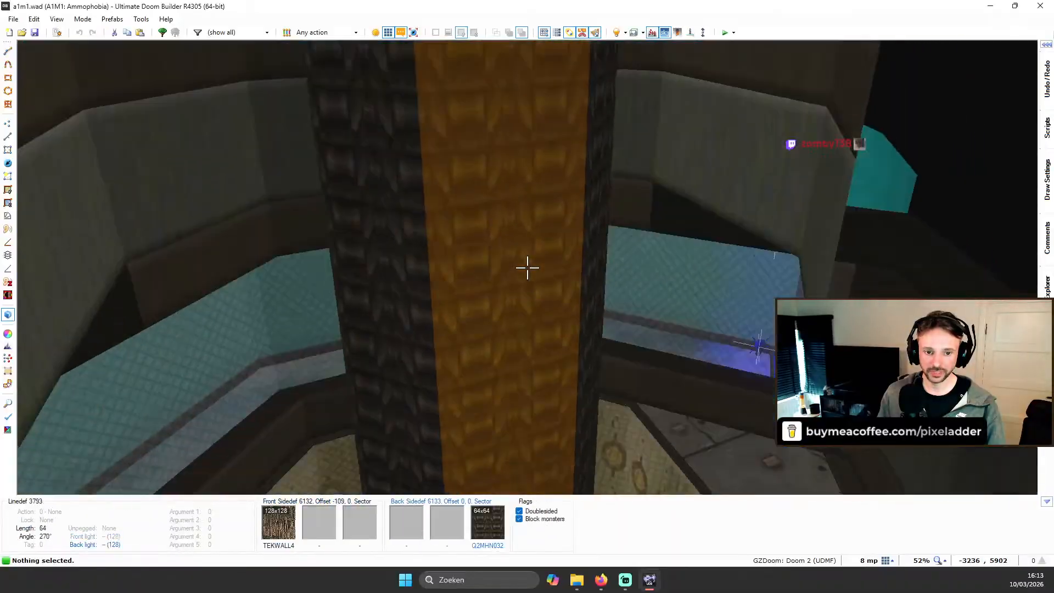
pyautogui.press('d')
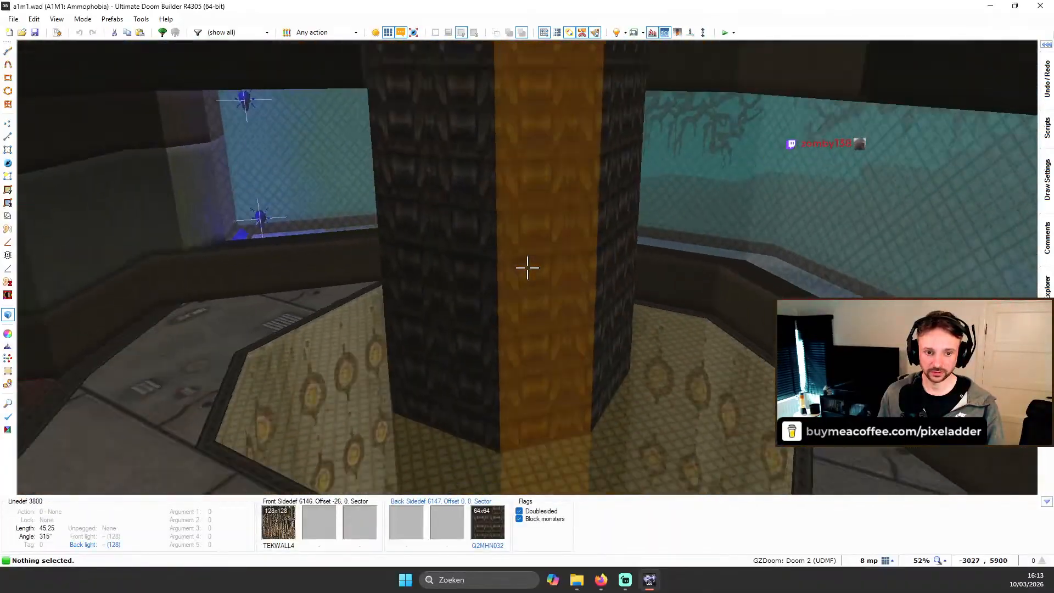
pyautogui.press('e')
pyautogui.press('e')
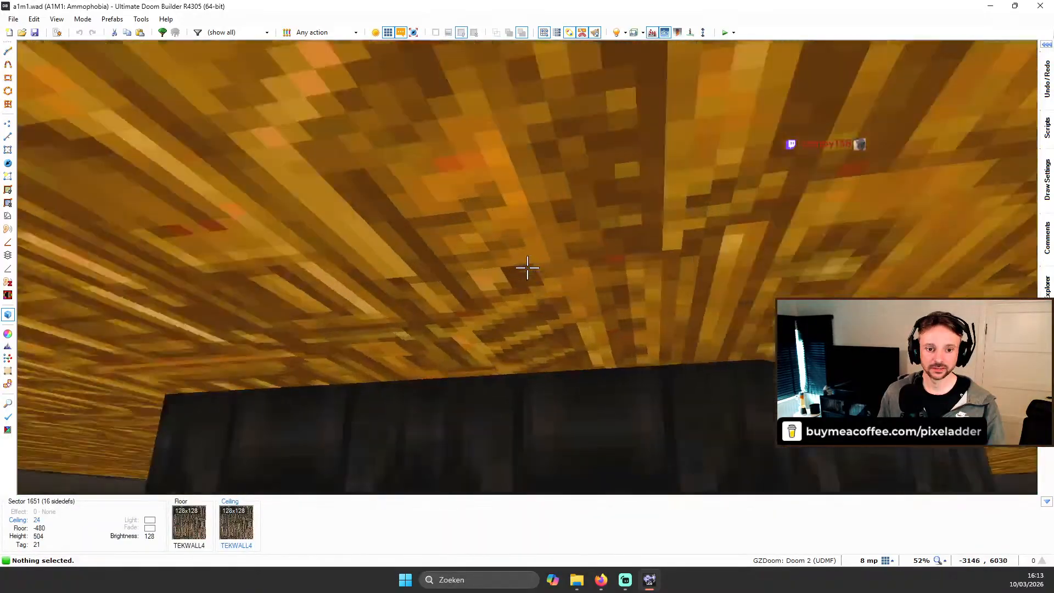
pyautogui.press('d')
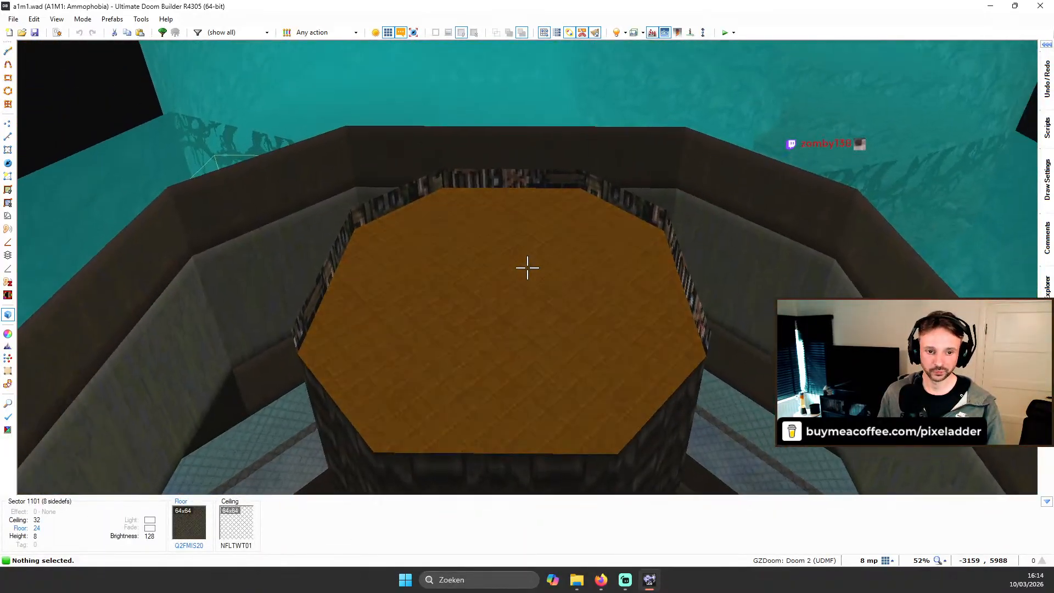
# Step: Lower the floor of the central pillar's top to -224 and clear the selection
pyautogui.press('e')
pyautogui.press('d')
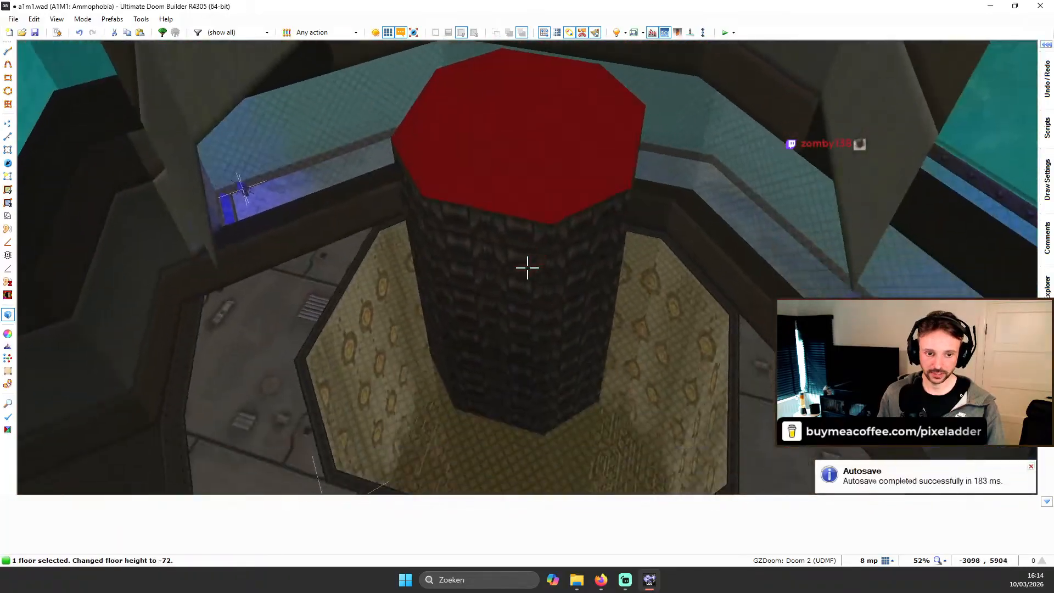
pyautogui.press('e')
pyautogui.scroll(-18, 528, 268)
pyautogui.press('d')
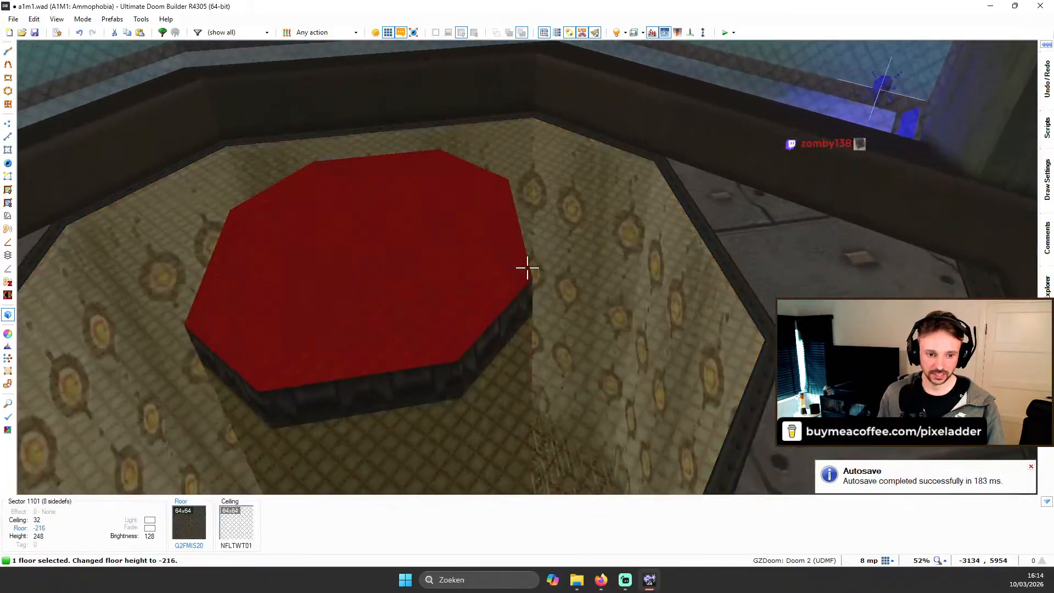
pyautogui.press('c')
# Step: Examine the shortened pillar and the fenced windows behind it from the hall floor
pyautogui.press('d')
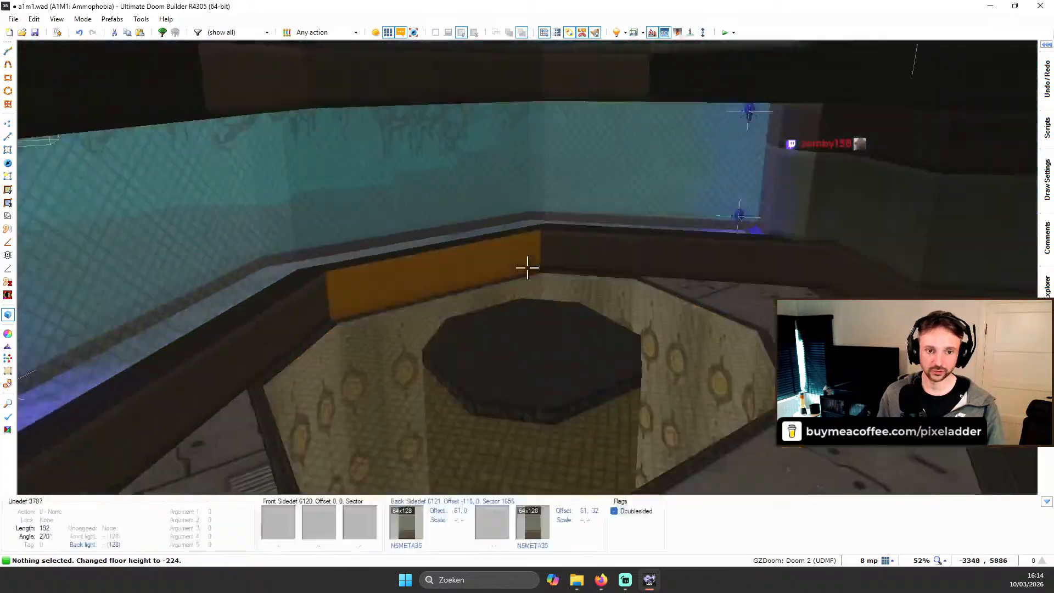
pyautogui.press('e')
pyautogui.press('d')
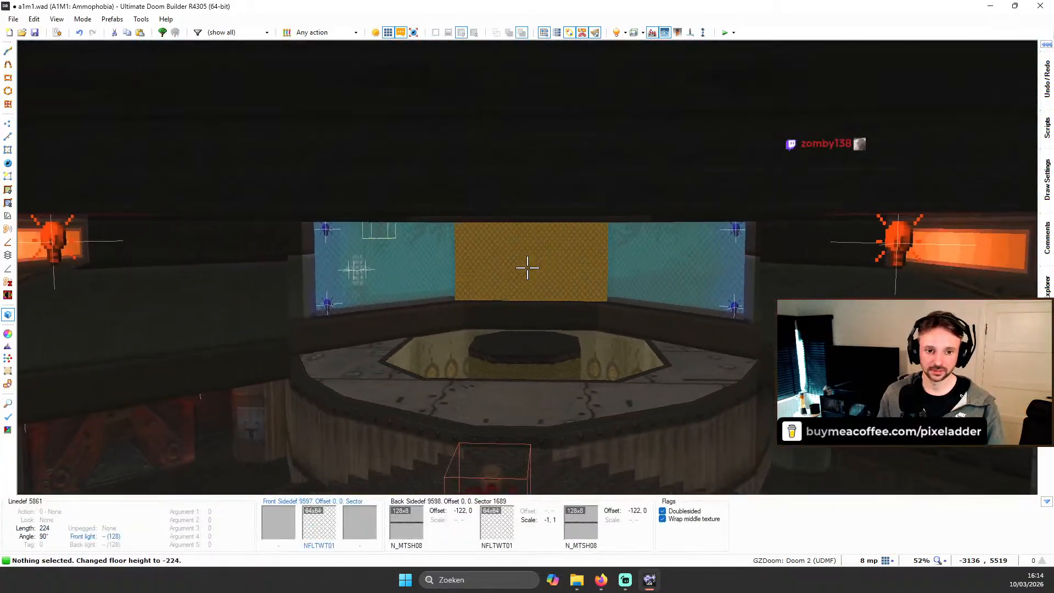
pyautogui.press('e')
pyautogui.press('d')
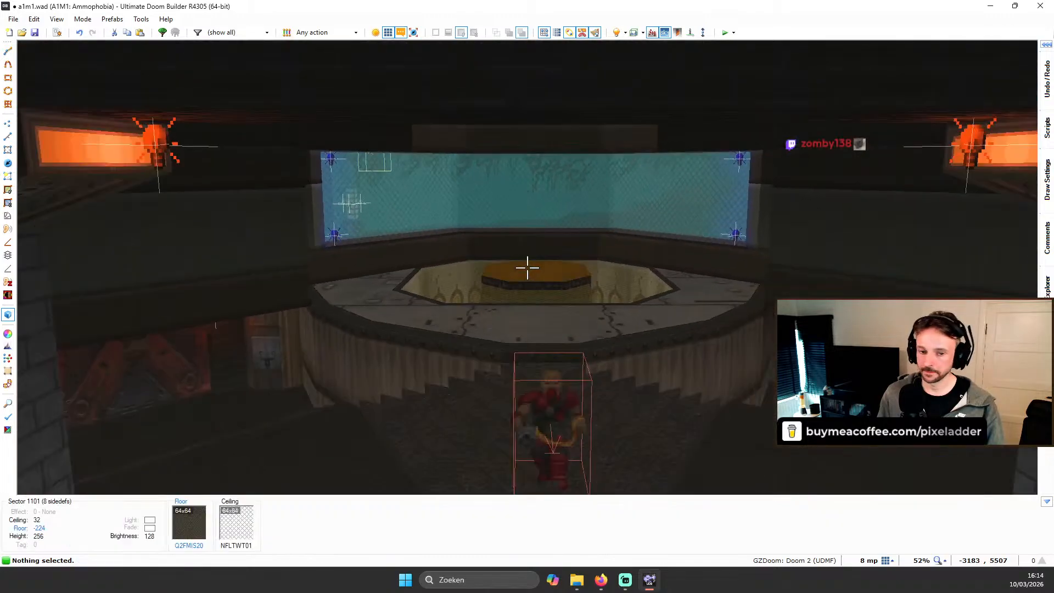
pyautogui.press('d')
pyautogui.press('e')
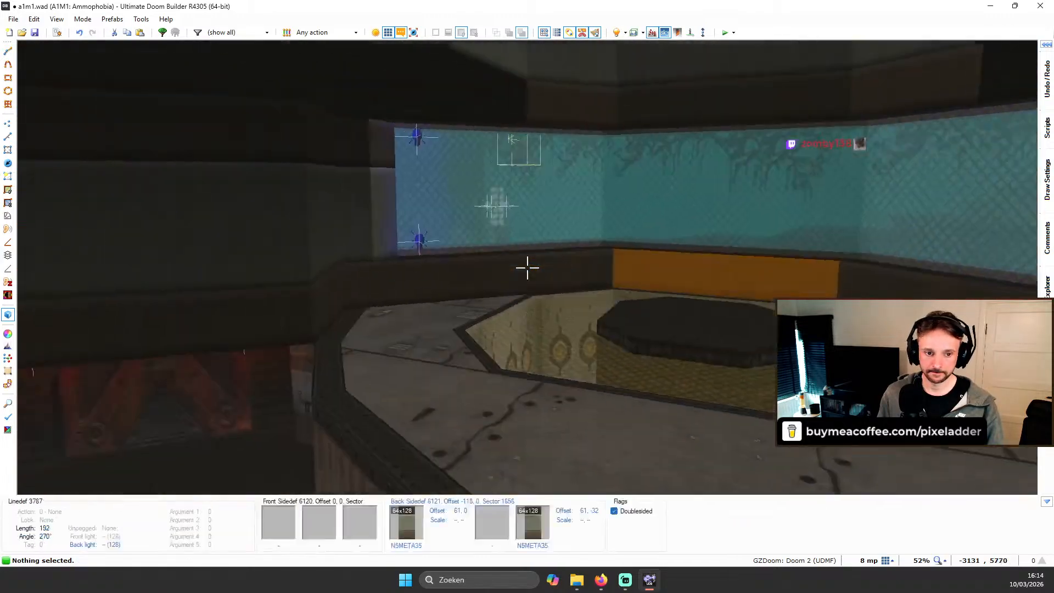
# Step: Inspect the octagonal pit around the shortened pillar up close, and the side of the hall with the lamp-lit door
pyautogui.press('s')
pyautogui.press('e')
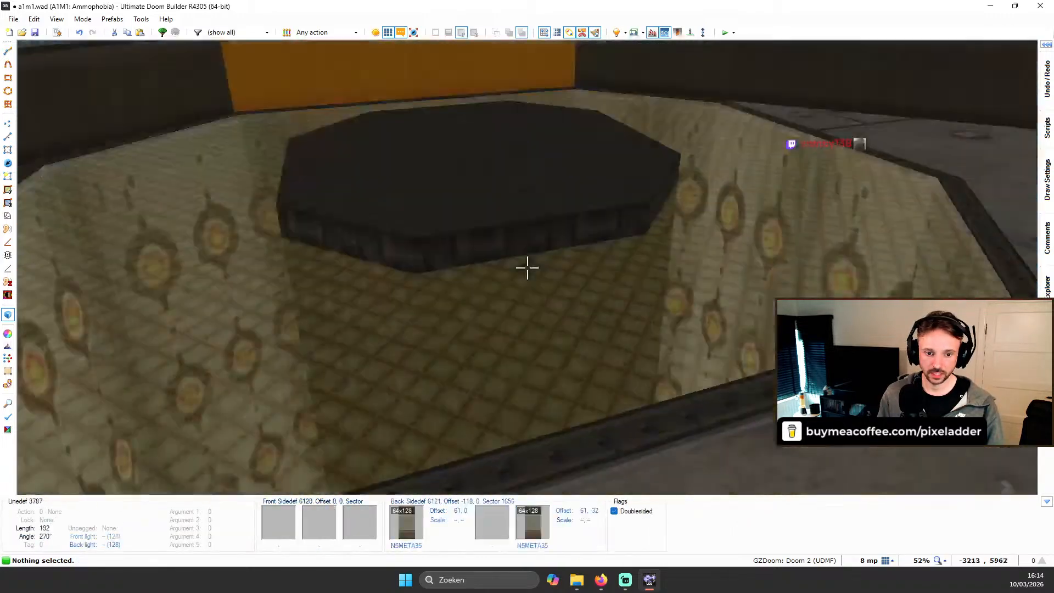
pyautogui.press('d')
pyautogui.press('e')
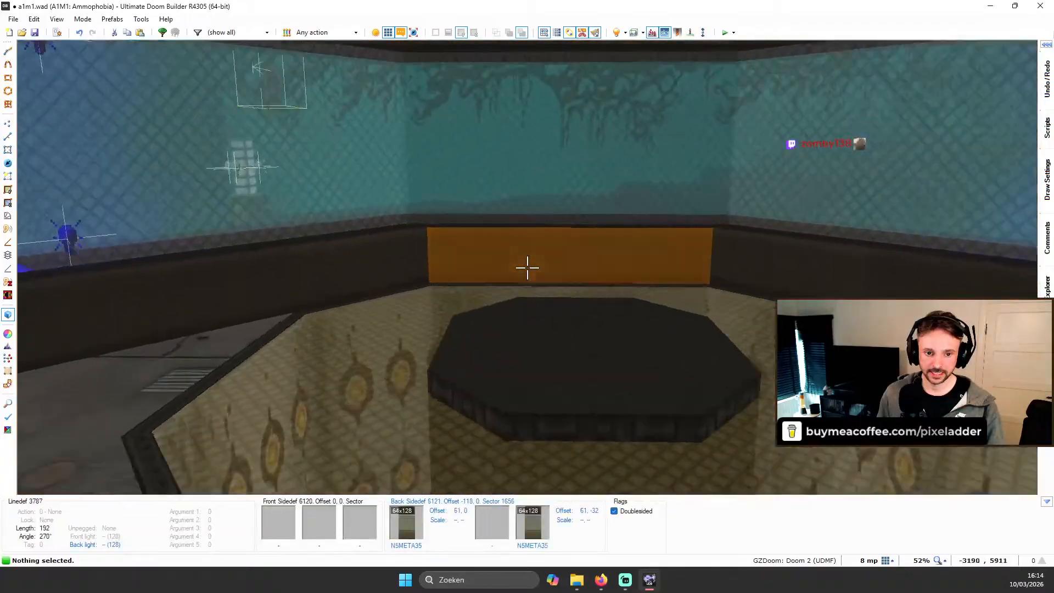
pyautogui.press('e')
pyautogui.press('d')
pyautogui.press('f')
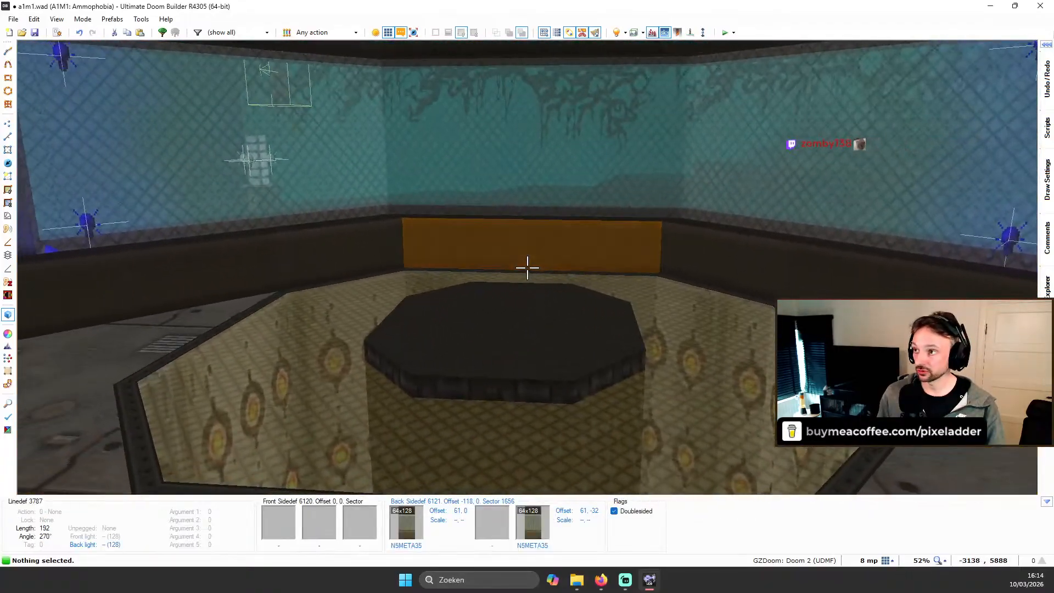
pyautogui.press('d')
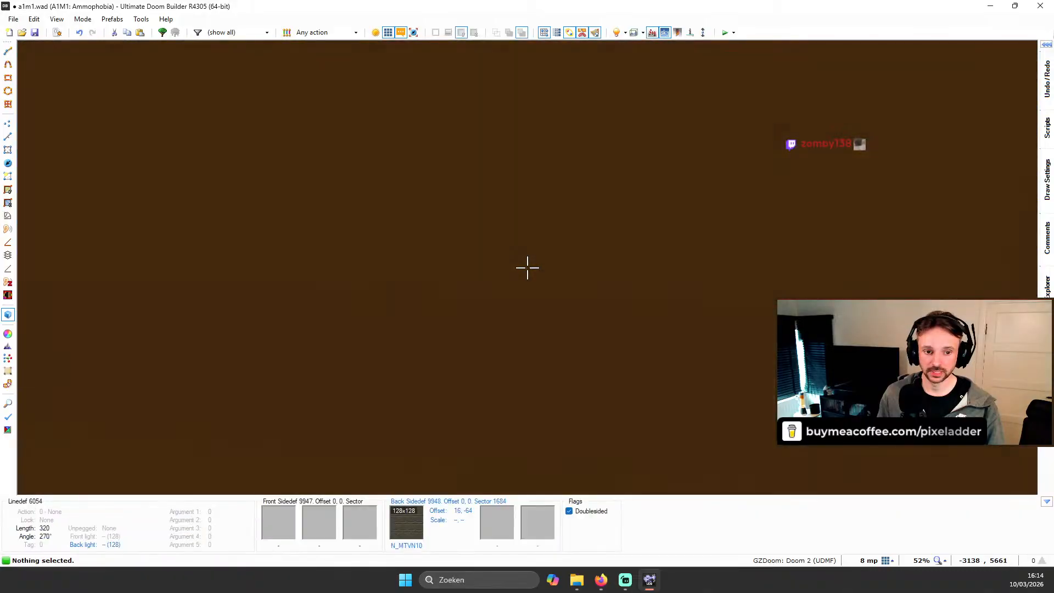
pyautogui.press('d')
pyautogui.press('e')
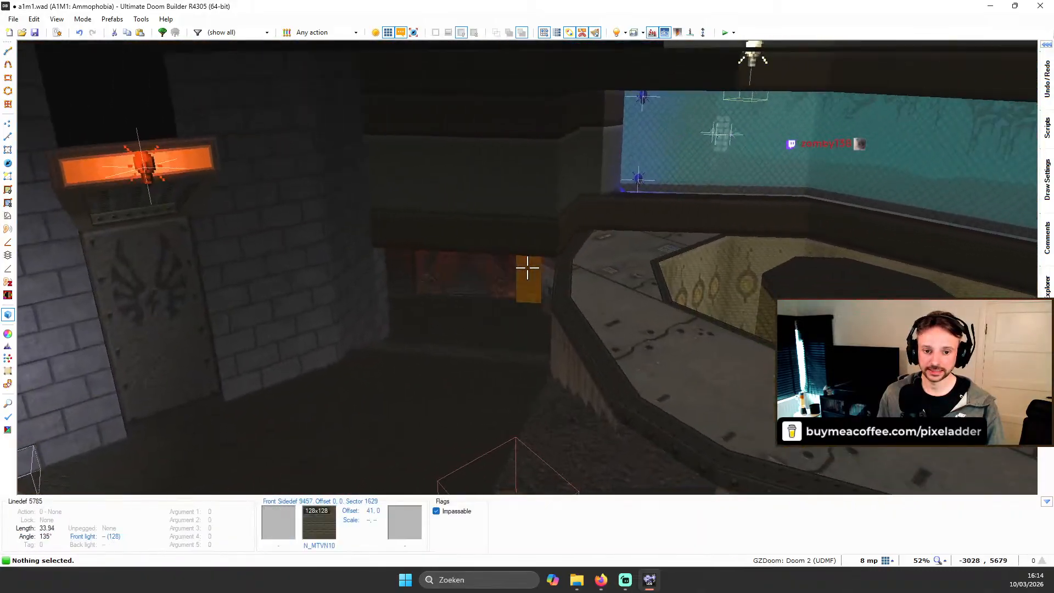
# Step: Inspect the shortened pillar and fenced windows in the 3D view, and the surrounding hall layout on the 2D map
pyautogui.press('e')
pyautogui.press('s')
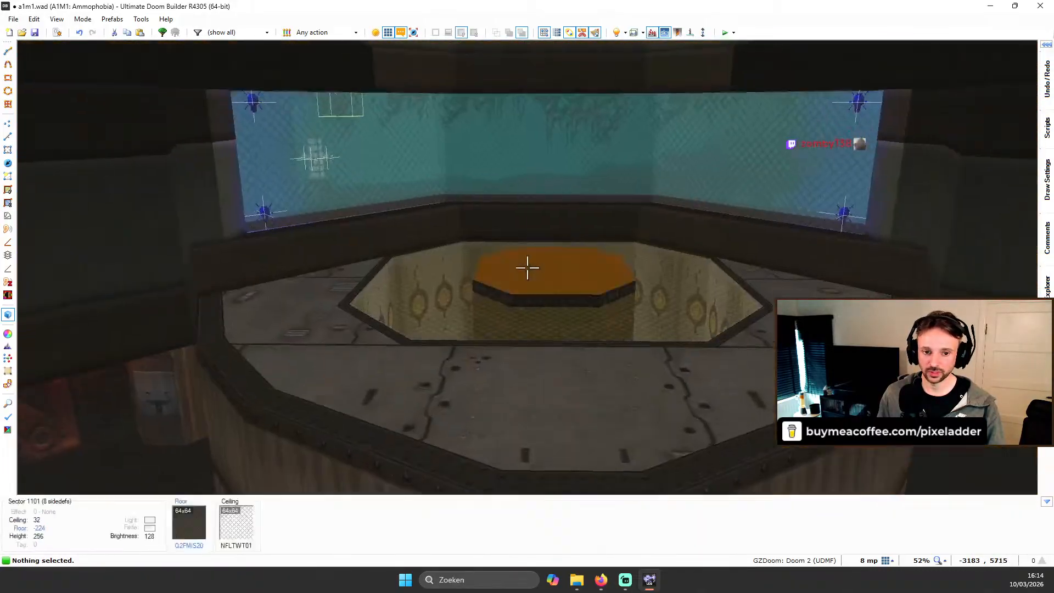
pyautogui.press('w')
pyautogui.scroll(-6, 529, 268)
pyautogui.scroll(5, 551, 242)
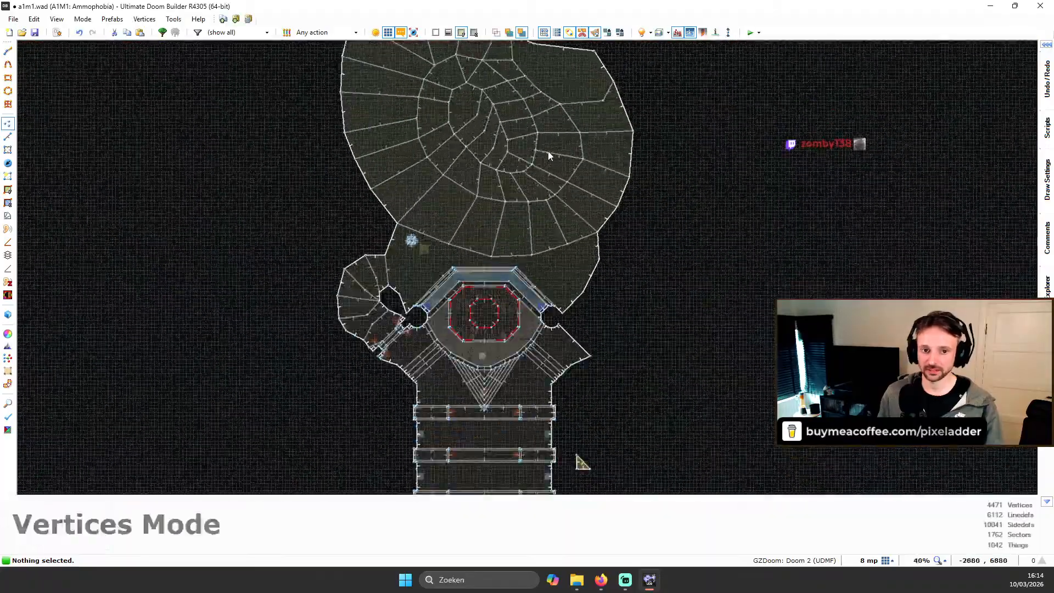
pyautogui.scroll(3, 549, 156)
pyautogui.scroll(-5, 552, 209)
pyautogui.scroll(4, 541, 181)
pyautogui.scroll(-4, 497, 242)
pyautogui.scroll(5, 483, 384)
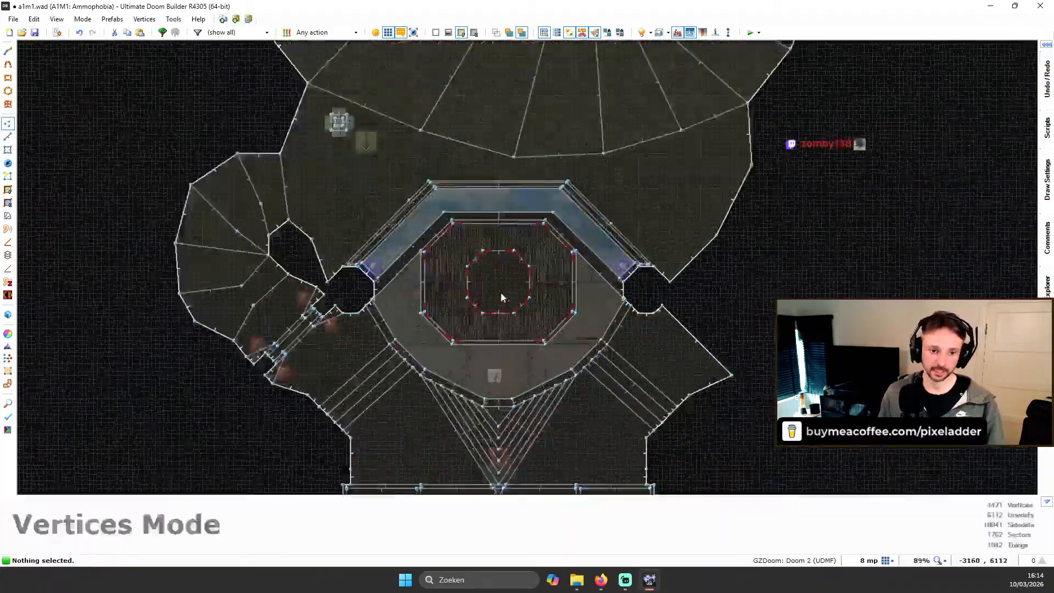
# Step: Return to the 3D view, open the flat browser for the pillar's top surface and maximize the browser window
pyautogui.press('w')
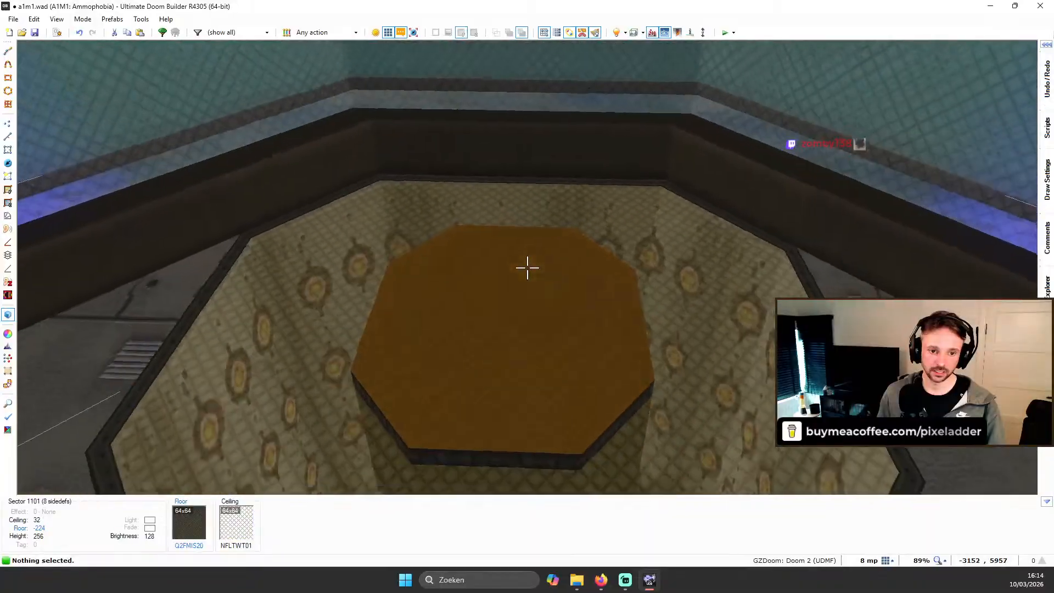
pyautogui.rightClick(527, 267)
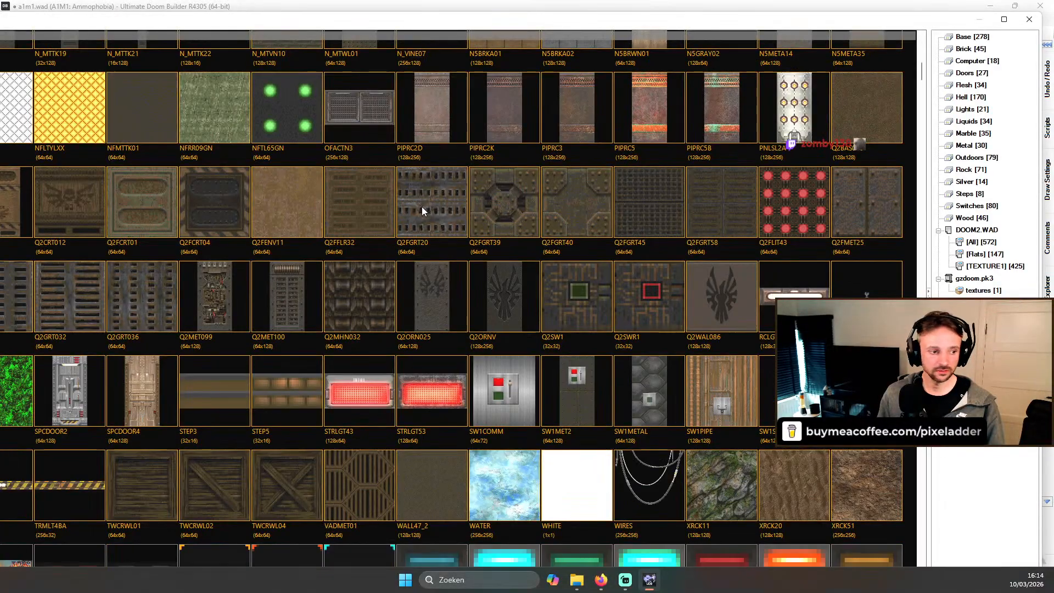
pyautogui.scroll(-3, 422, 210)
pyautogui.moveTo(339, 19); pyautogui.dragTo(568, 35)
pyautogui.click(846, 41)
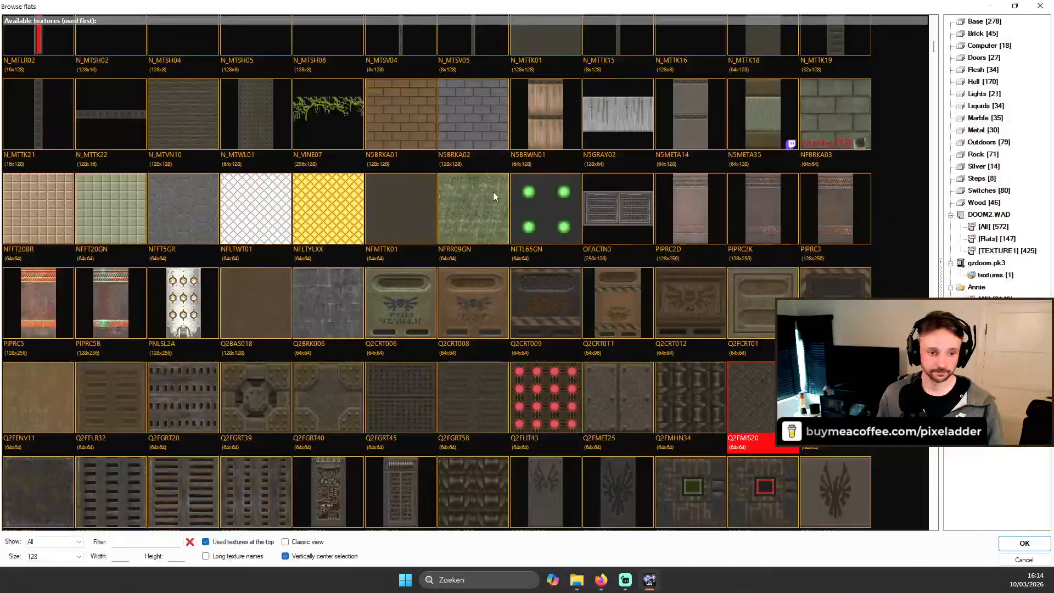
# Step: Browse from the used textures through the A to D names for a pillar-top flat, considering DMCYL1
pyautogui.scroll(-2, 497, 203)
pyautogui.scroll(-10, 498, 203)
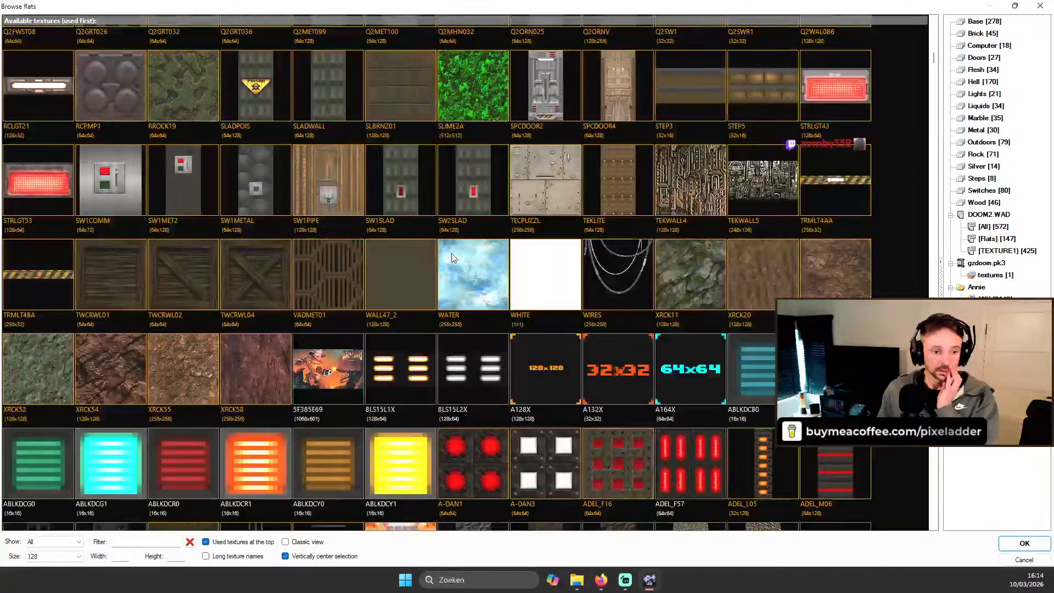
pyautogui.scroll(-8, 461, 257)
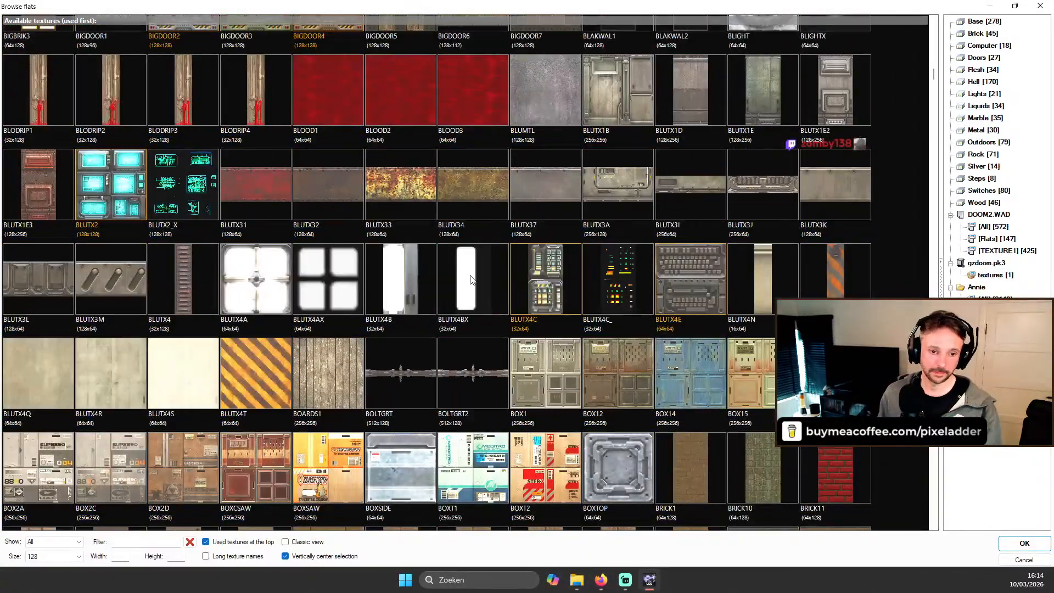
pyautogui.scroll(-8, 493, 266)
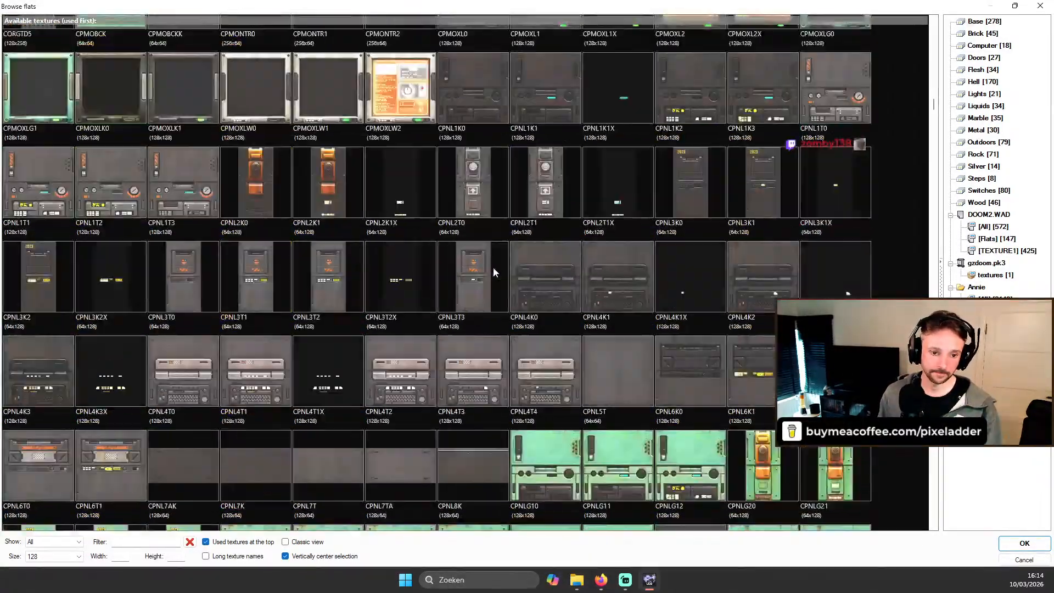
pyautogui.scroll(-3, 549, 268)
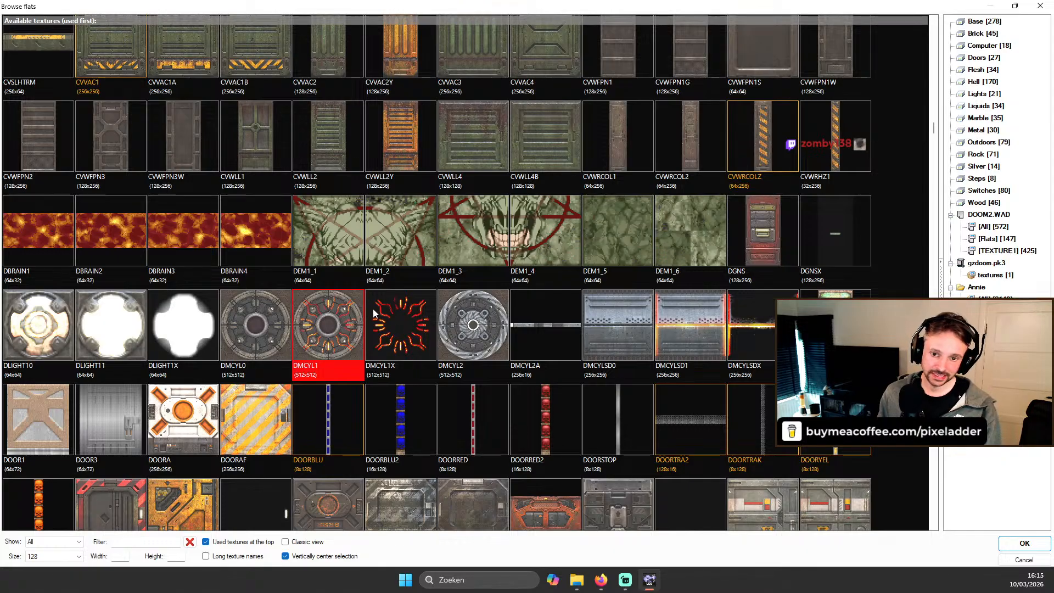
# Step: Look through the door, wall and floor textures from the DR to FLOOR names for a suitable pillar top
pyautogui.scroll(-5, 357, 313)
pyautogui.scroll(-12, 456, 302)
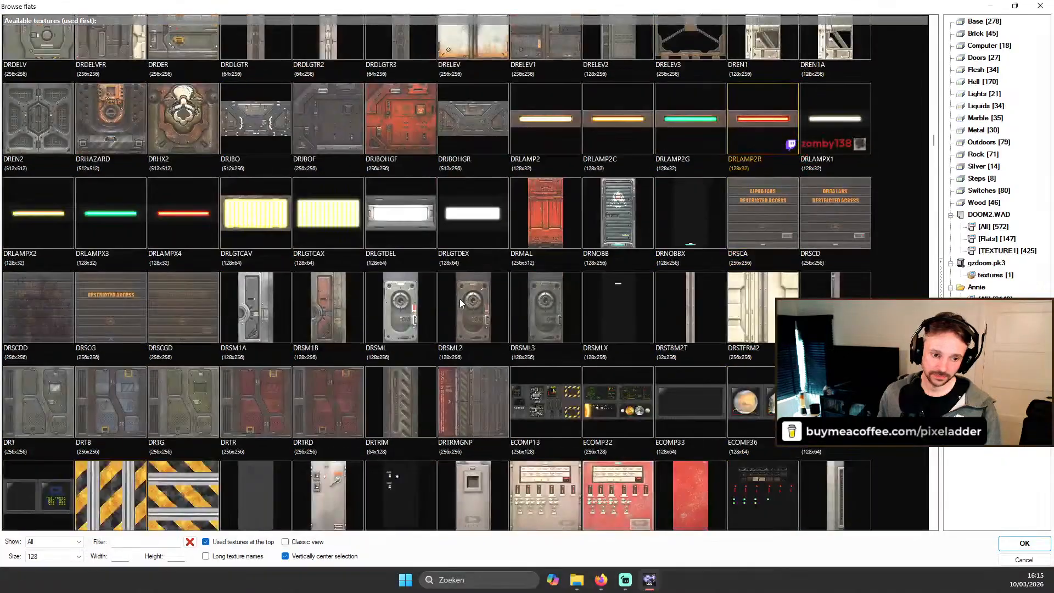
pyautogui.scroll(-9, 475, 291)
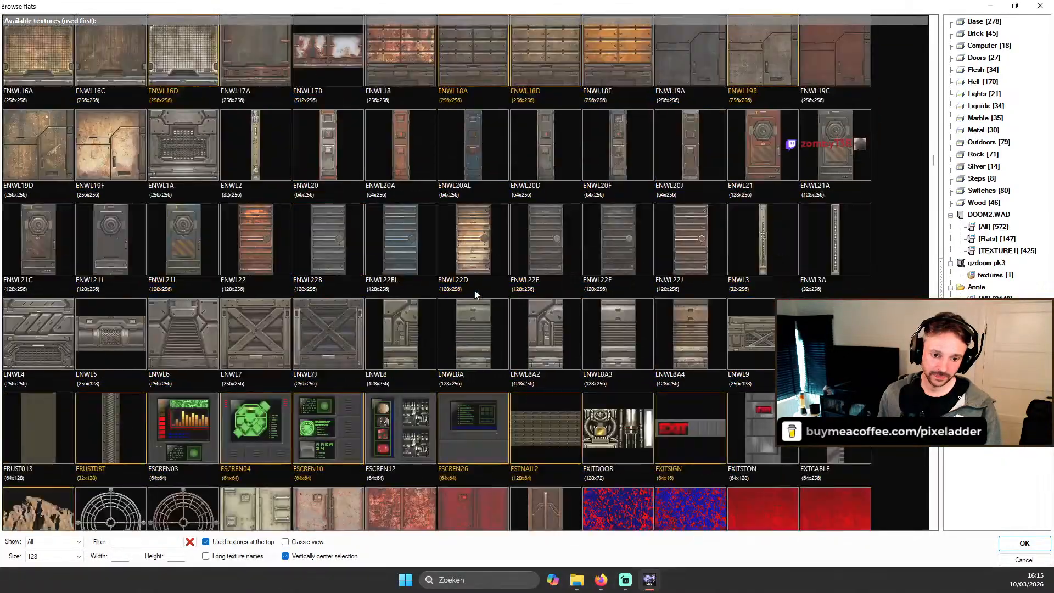
pyautogui.scroll(-6, 493, 295)
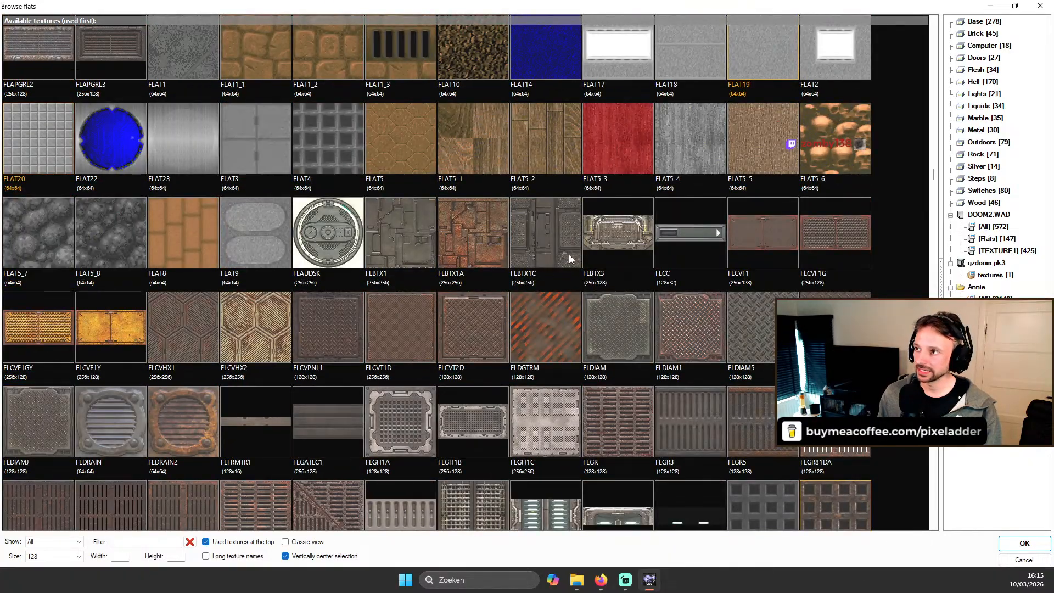
pyautogui.scroll(-3, 569, 255)
pyautogui.scroll(-2, 515, 248)
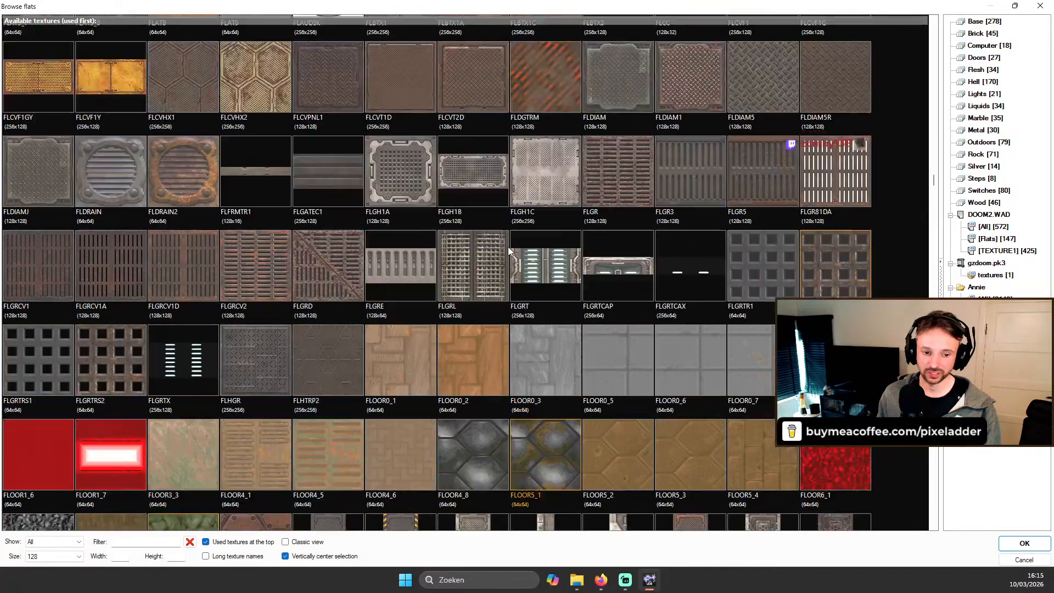
pyautogui.scroll(4, 508, 250)
pyautogui.scroll(-5, 446, 240)
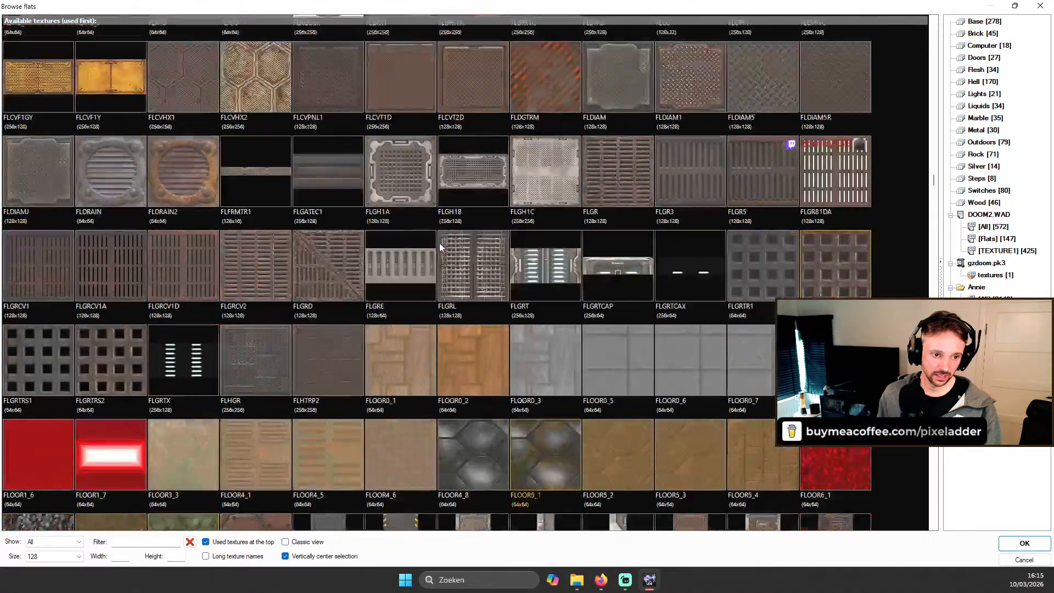
# Step: Browse the textures up to the hell-themed H names and highlight the round HSOLMAP as a candidate
pyautogui.scroll(-6, 439, 240)
pyautogui.scroll(-5, 440, 236)
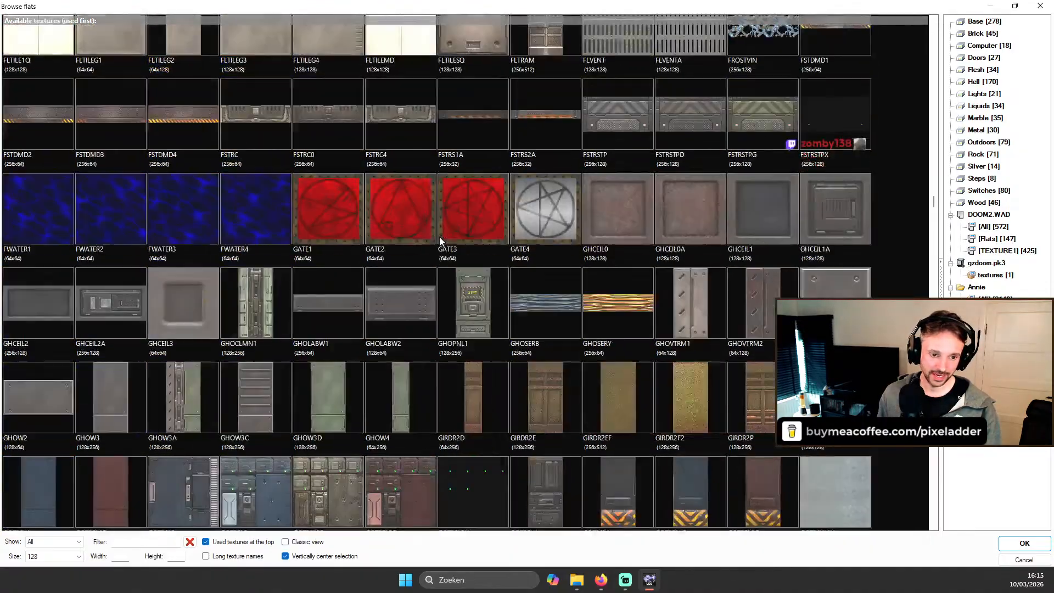
pyautogui.scroll(-6, 495, 233)
pyautogui.scroll(-10, 571, 219)
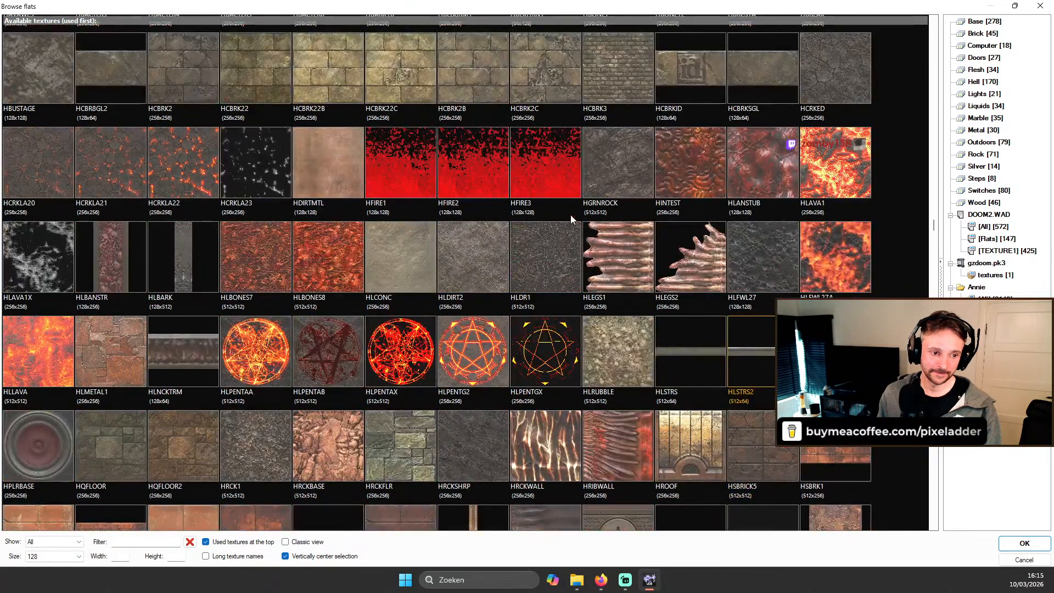
pyautogui.scroll(-3, 571, 218)
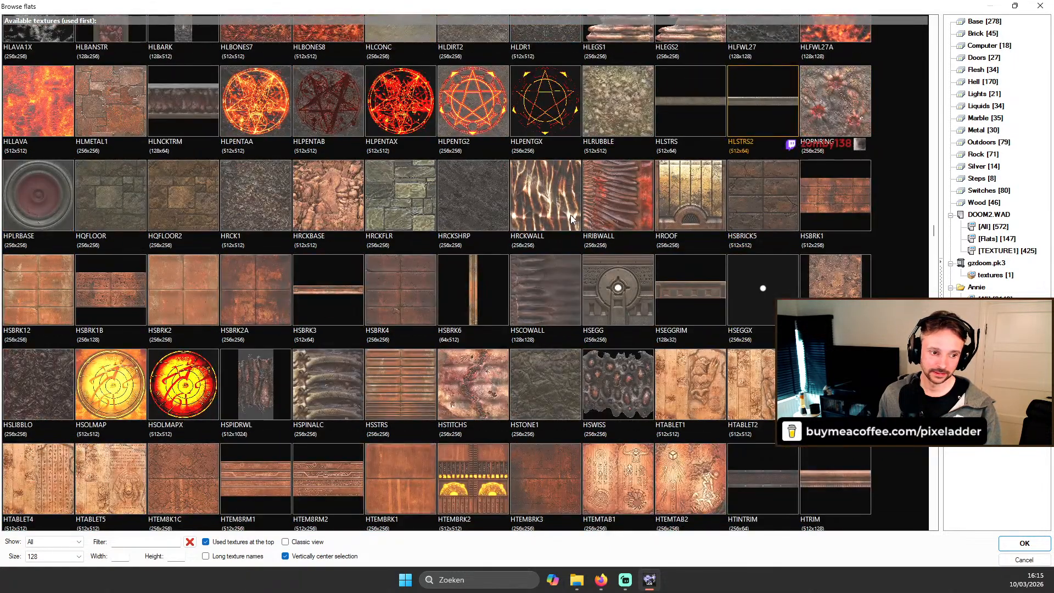
pyautogui.click(118, 388)
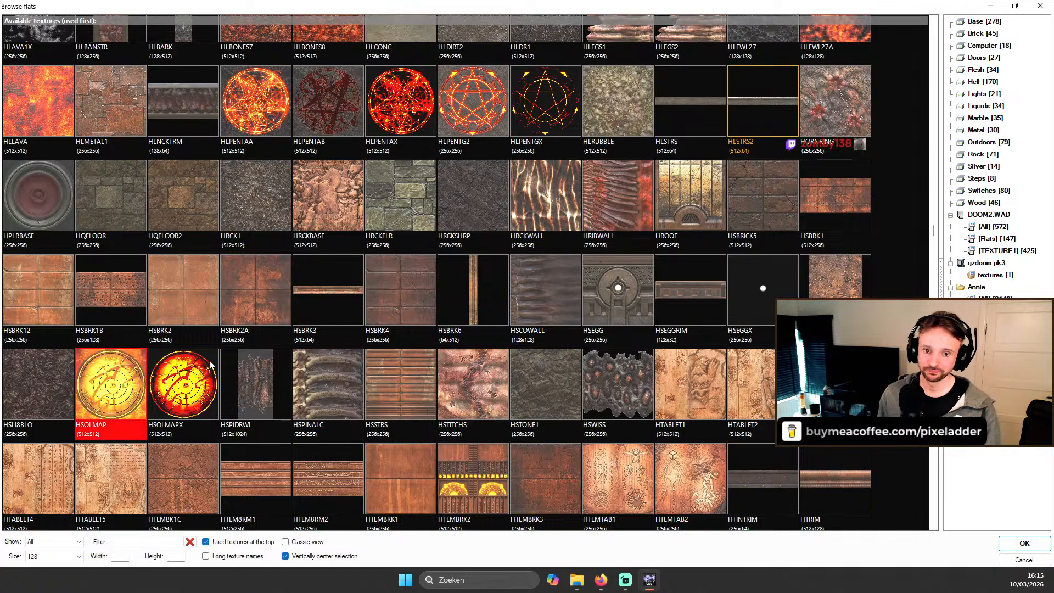
# Step: Browse onward to the pipe cap textures and compare PIPCP2, PIPCAP2B and PIPCP2V for the pillar top
pyautogui.scroll(-3, 204, 362)
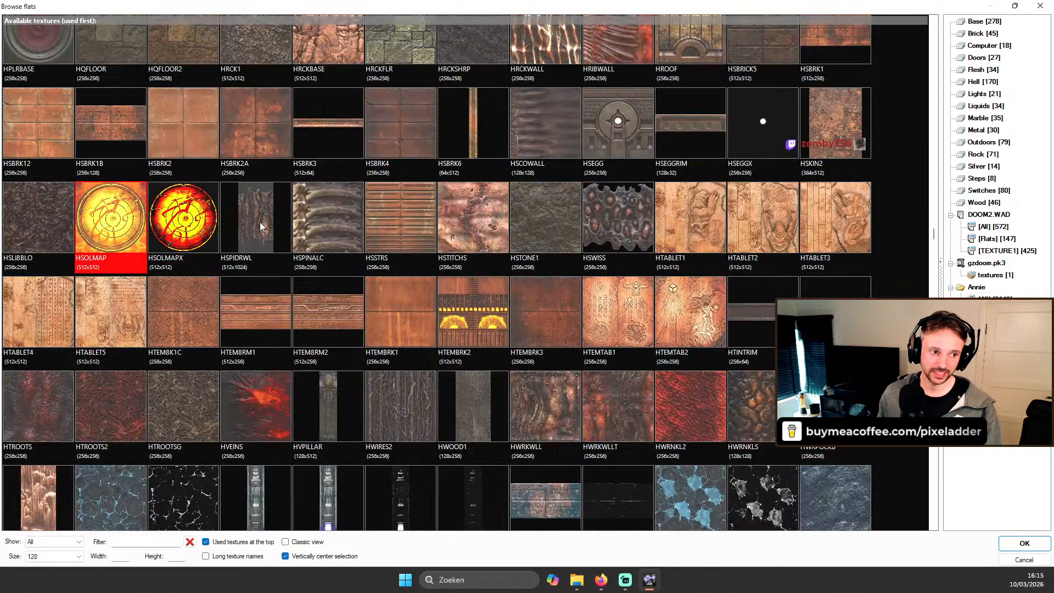
pyautogui.scroll(-15, 433, 270)
pyautogui.scroll(-10, 487, 259)
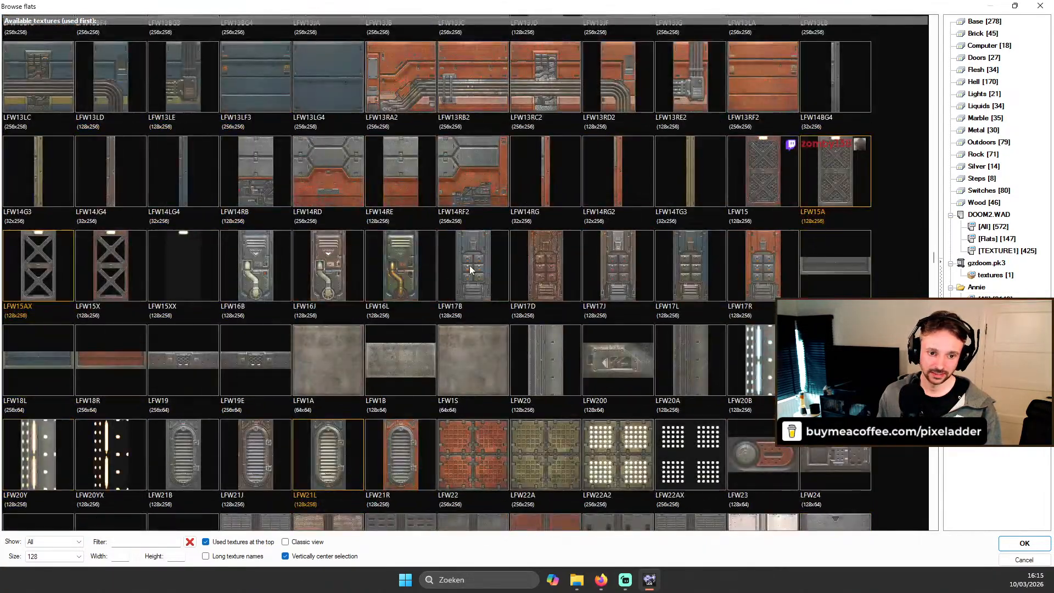
pyautogui.scroll(-8, 492, 264)
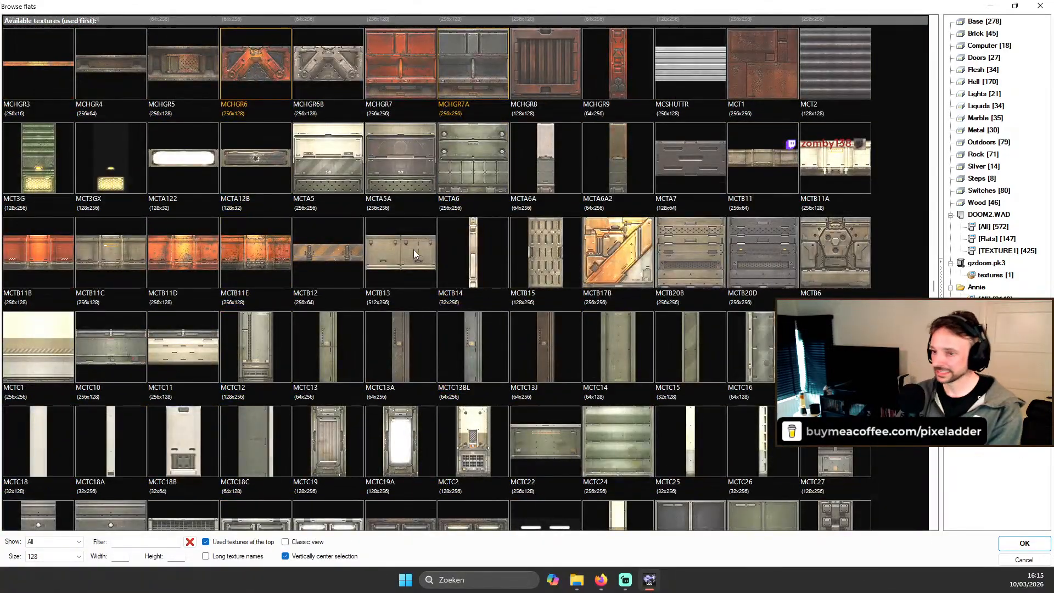
pyautogui.scroll(-8, 413, 249)
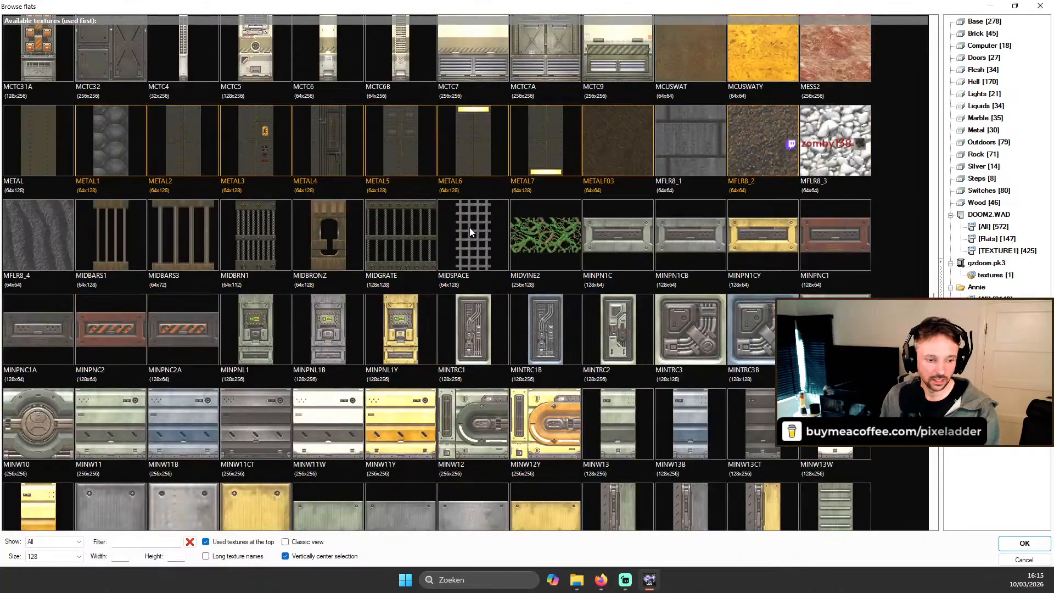
pyautogui.scroll(-8, 470, 227)
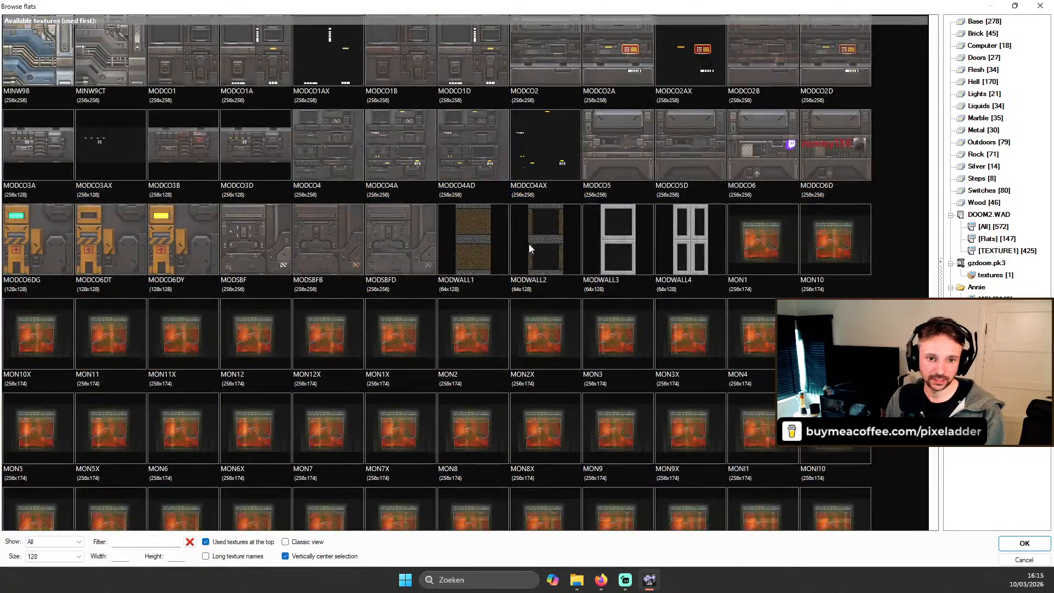
pyautogui.scroll(-10, 529, 247)
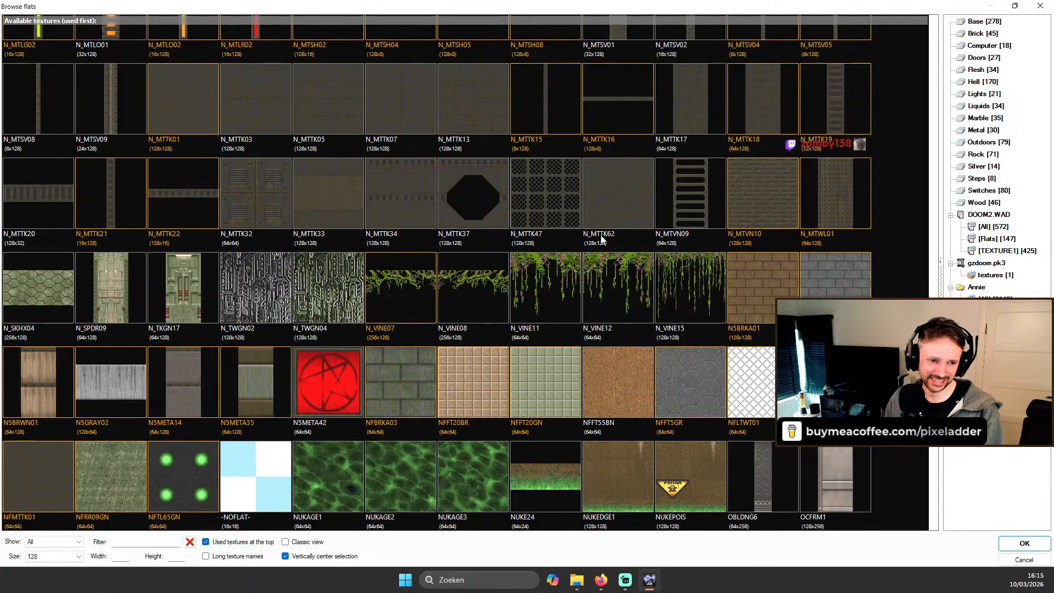
pyautogui.scroll(-8, 641, 258)
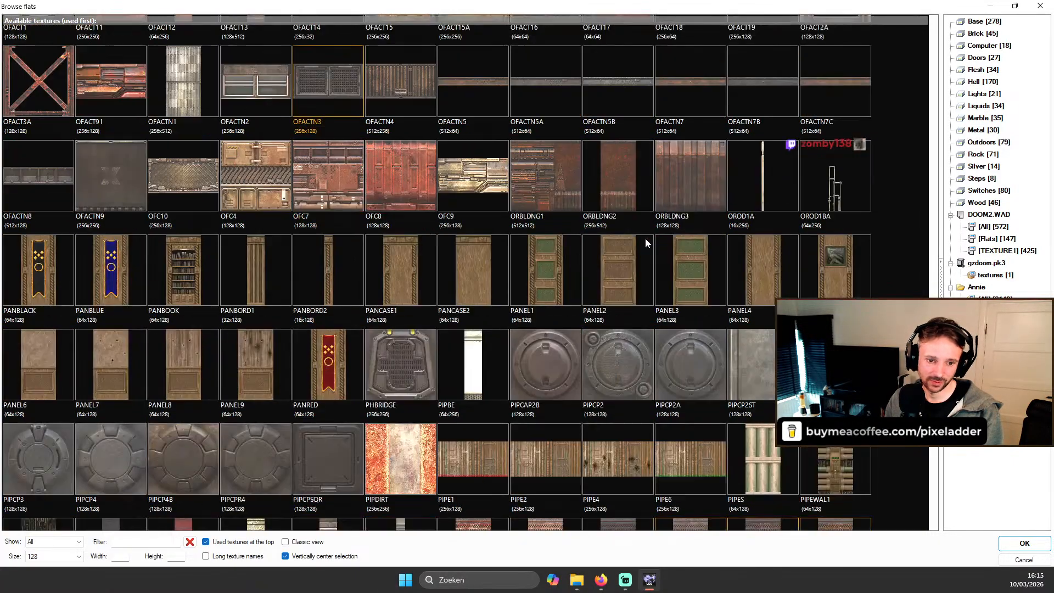
pyautogui.scroll(-1, 645, 239)
pyautogui.click(633, 266)
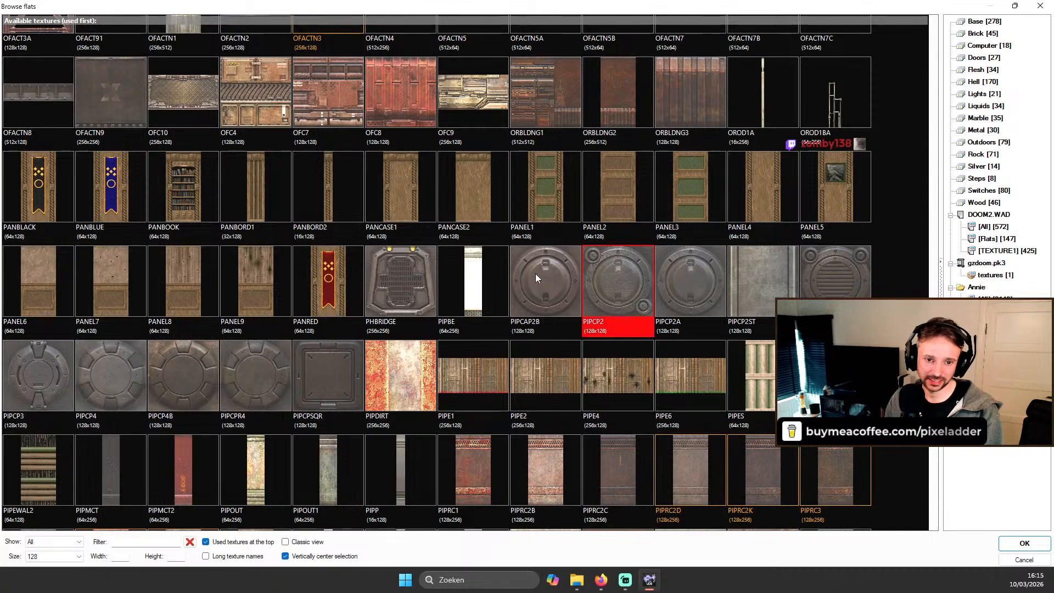
pyautogui.click(536, 273)
pyautogui.click(826, 285)
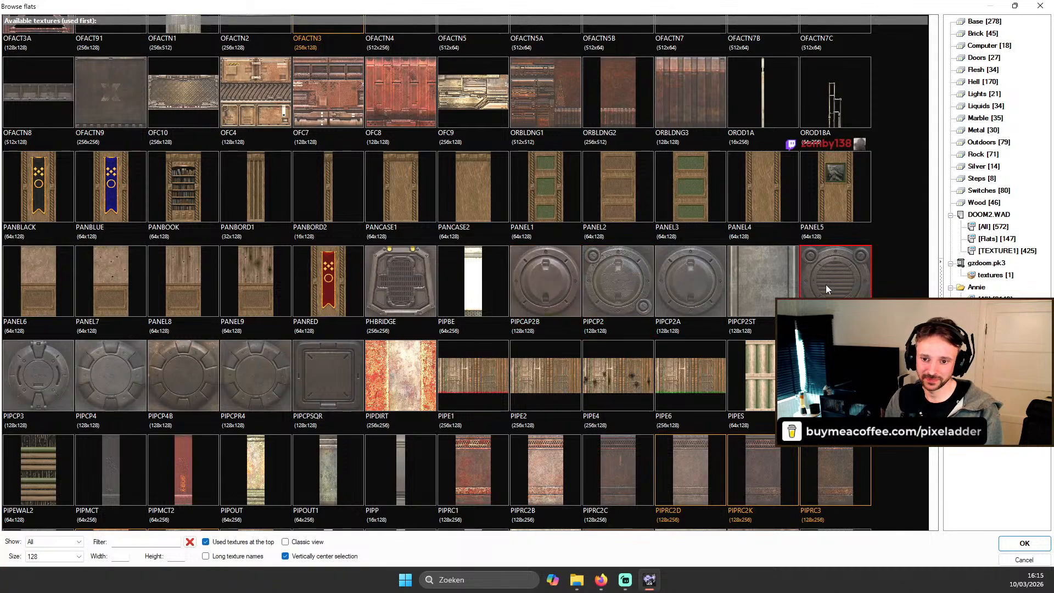
# Step: Browse the pipe, PNL panel, Q2 and rock textures for a pillar-top flat, considering the round PNLSN12
pyautogui.scroll(-1, 775, 279)
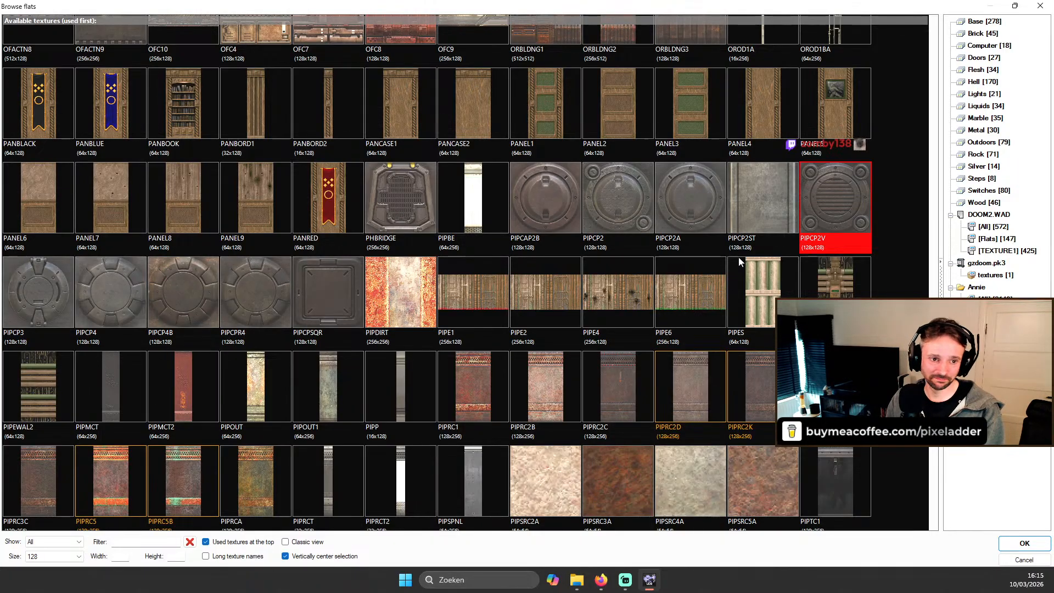
pyautogui.scroll(-6, 738, 266)
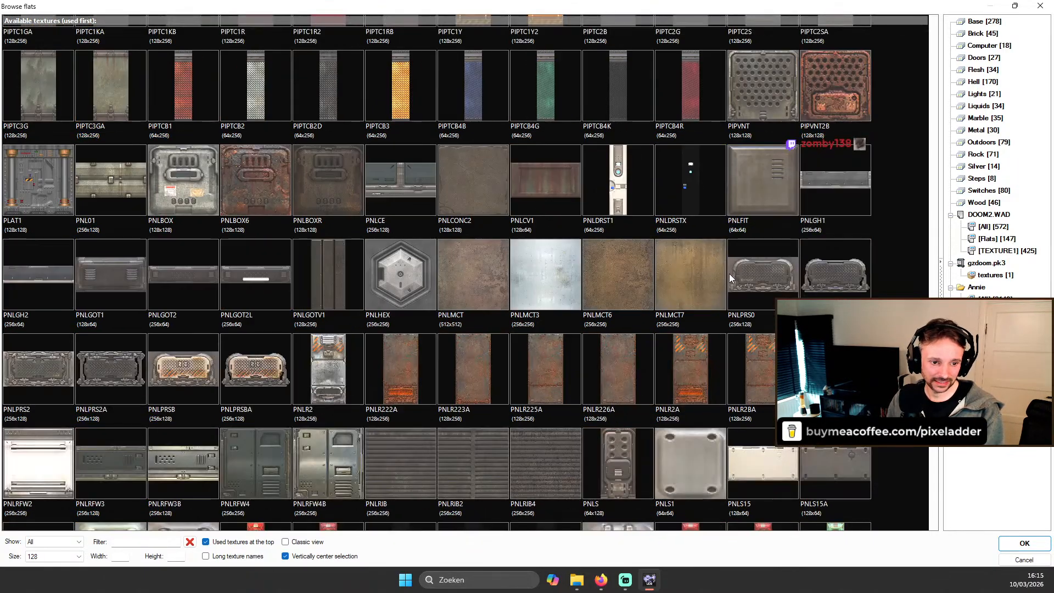
pyautogui.scroll(-4, 730, 274)
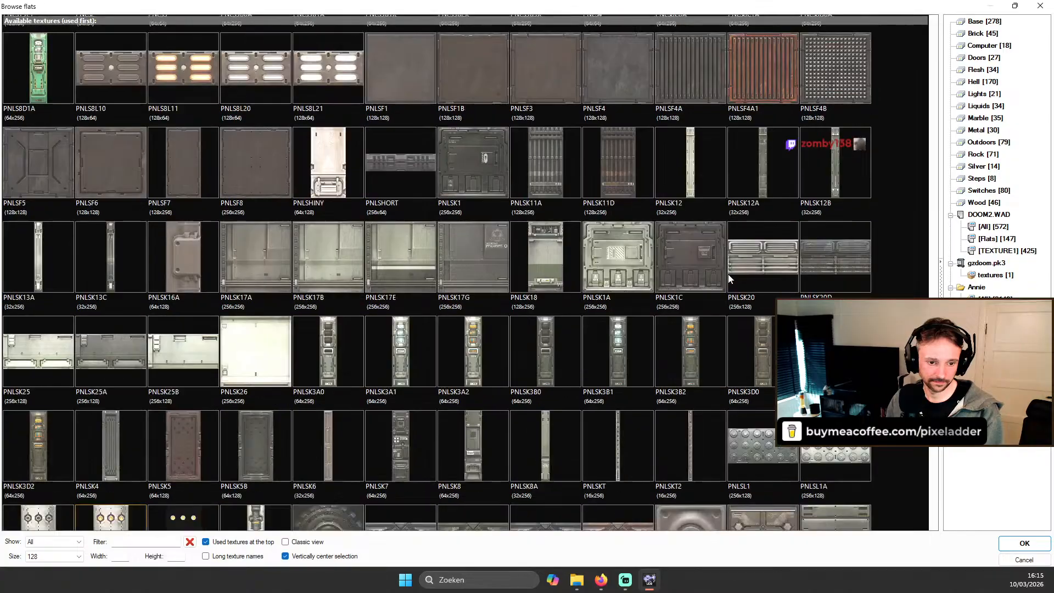
pyautogui.scroll(-2, 753, 269)
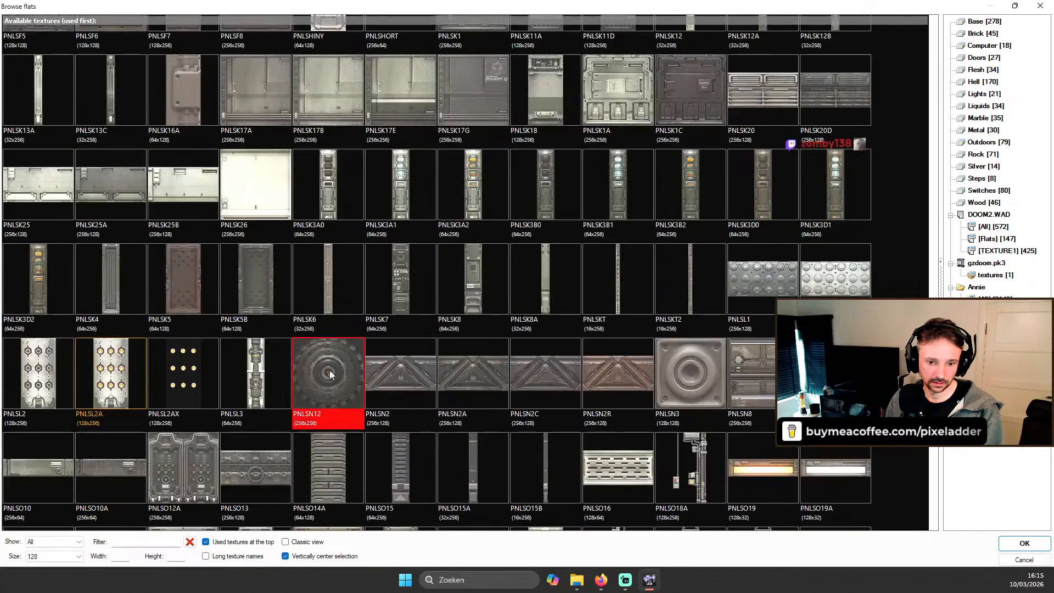
pyautogui.scroll(-2, 330, 375)
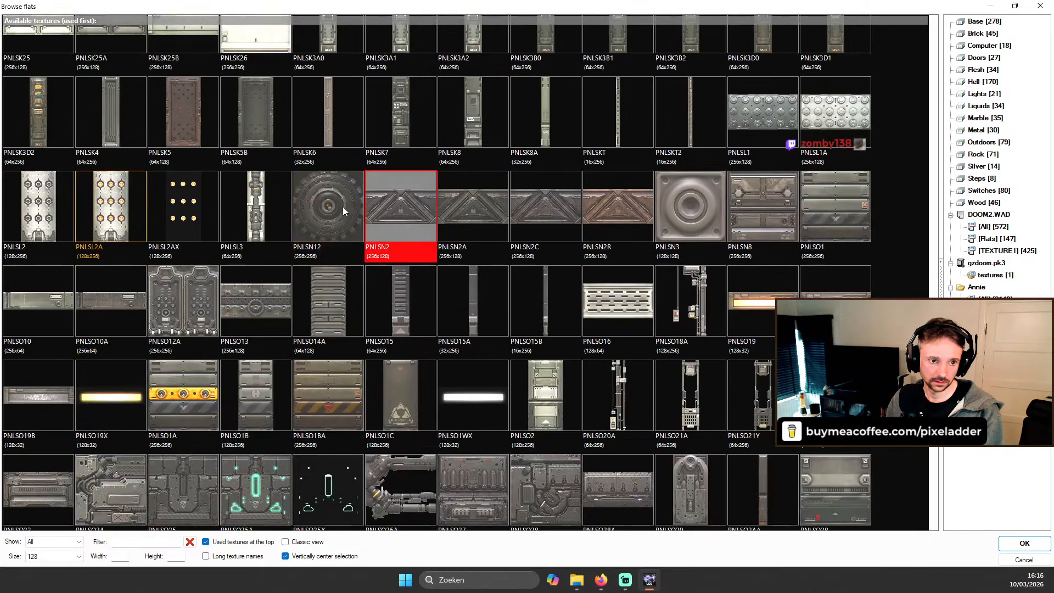
pyautogui.scroll(-2, 408, 215)
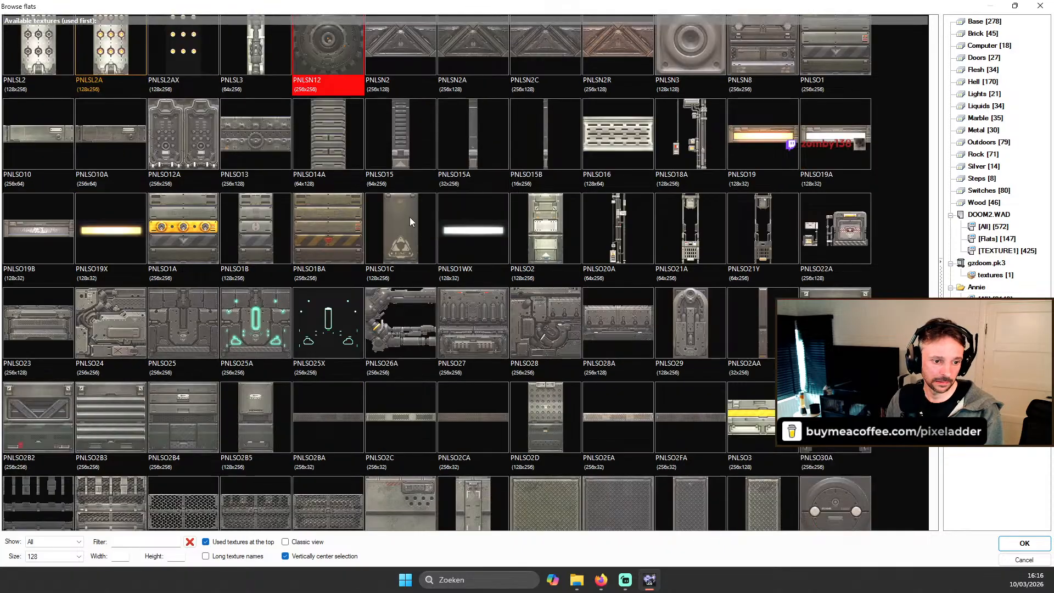
pyautogui.scroll(-3, 410, 217)
pyautogui.scroll(-10, 413, 219)
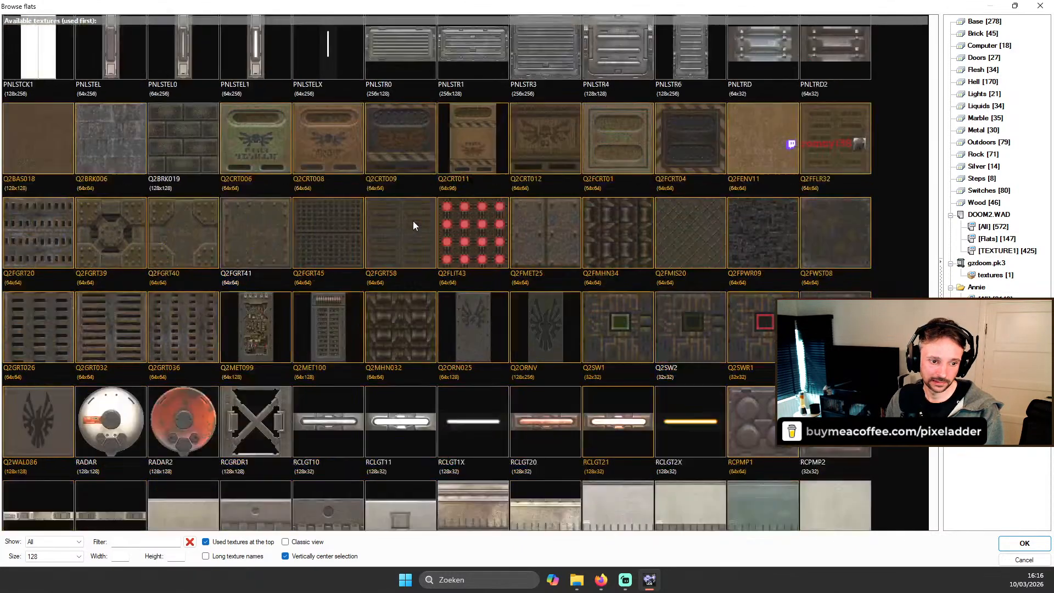
pyautogui.scroll(-7, 187, 229)
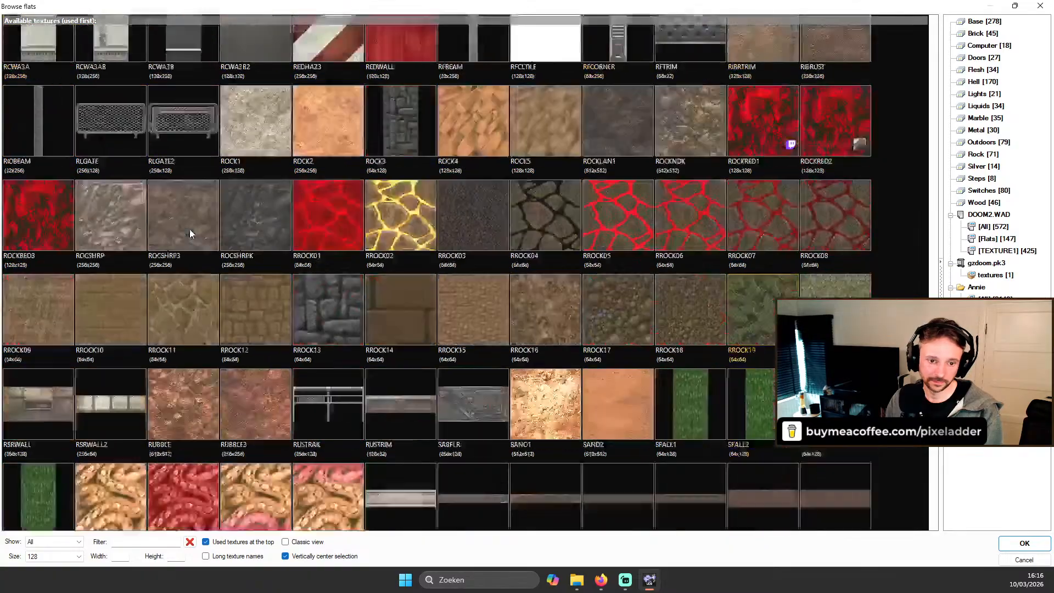
# Step: Return to the radar textures and compare RADAR2 with RCGRDR1 as candidates for the pillar top
pyautogui.scroll(8, 190, 229)
pyautogui.click(179, 322)
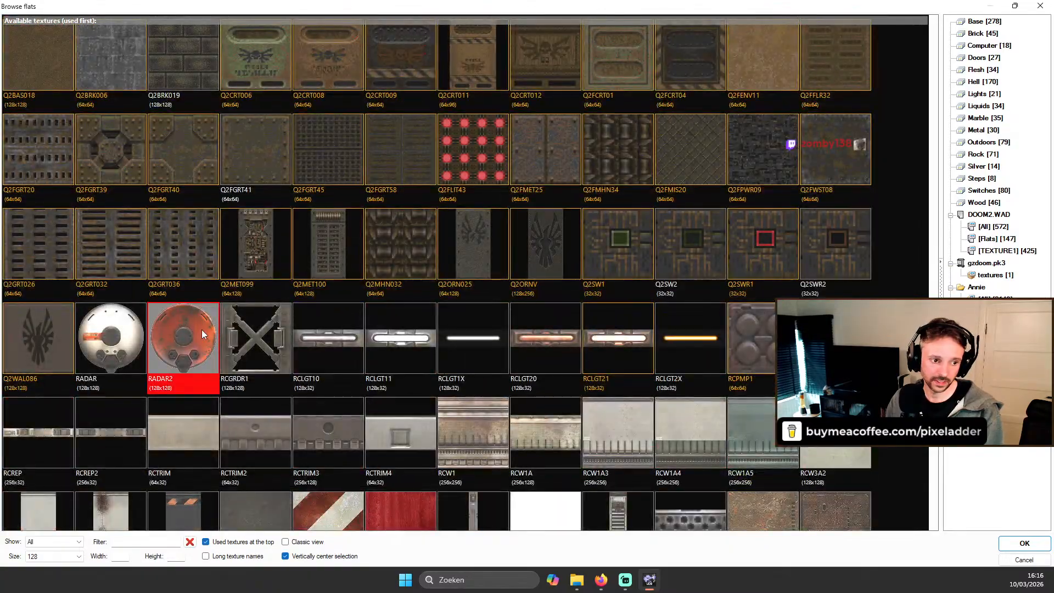
pyautogui.click(228, 328)
pyautogui.click(183, 335)
pyautogui.click(237, 325)
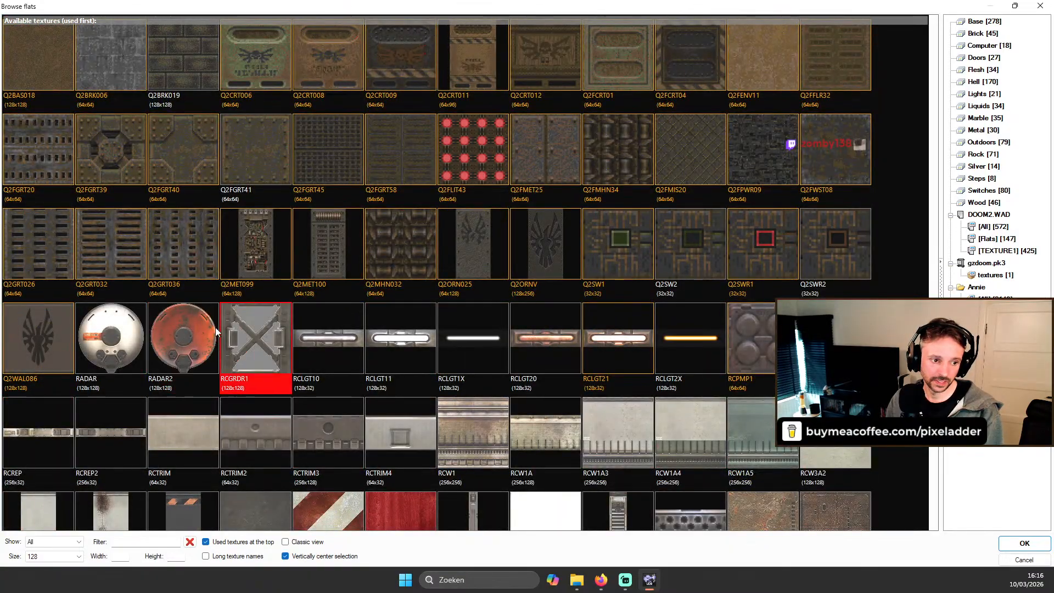
pyautogui.click(215, 327)
pyautogui.click(248, 337)
pyautogui.click(207, 334)
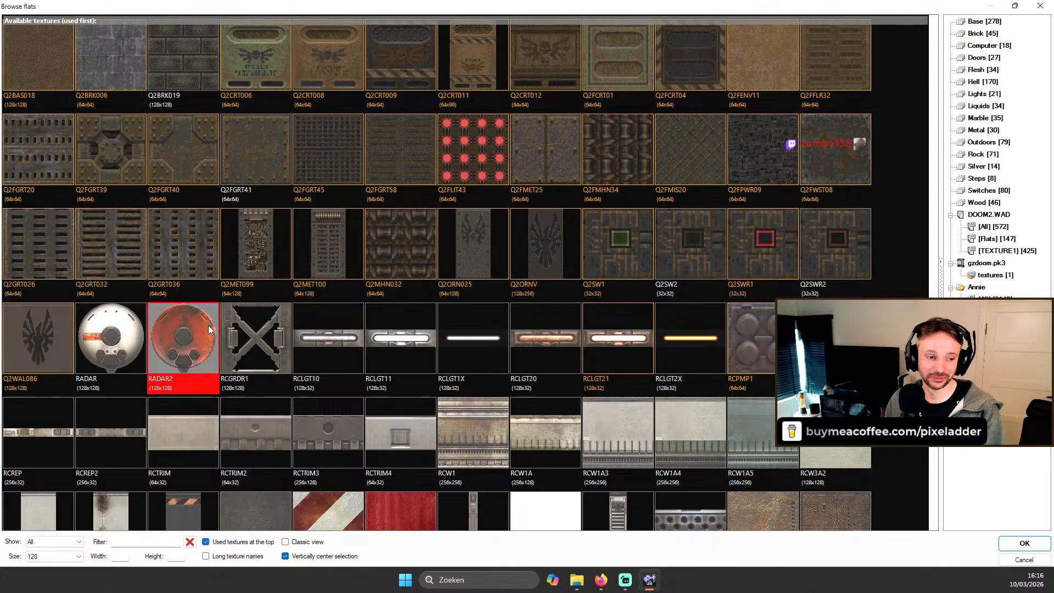
pyautogui.scroll(-3, 209, 325)
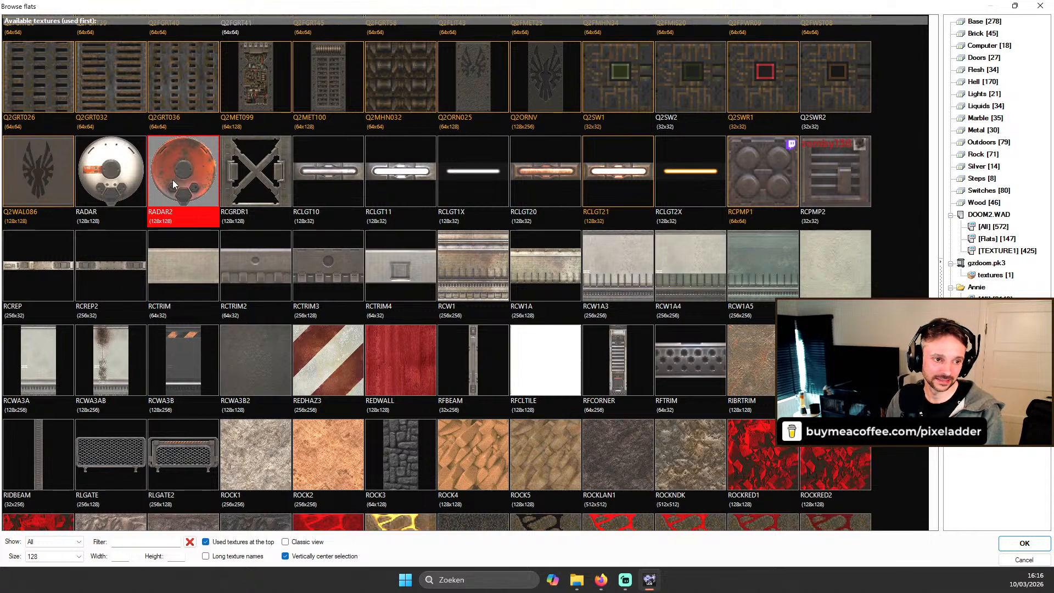
pyautogui.scroll(-12, 521, 154)
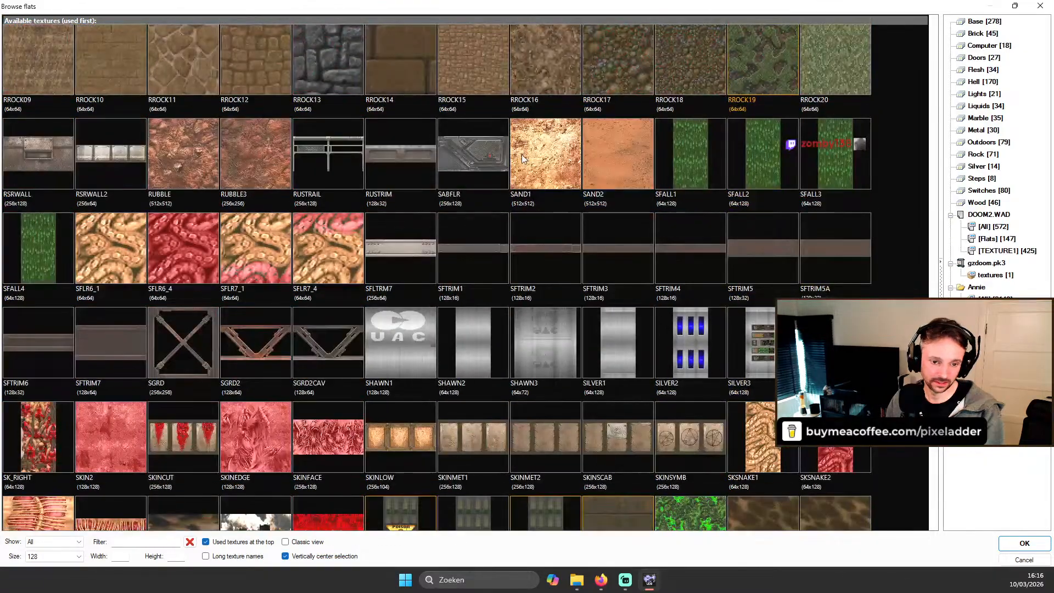
pyautogui.scroll(10, 524, 154)
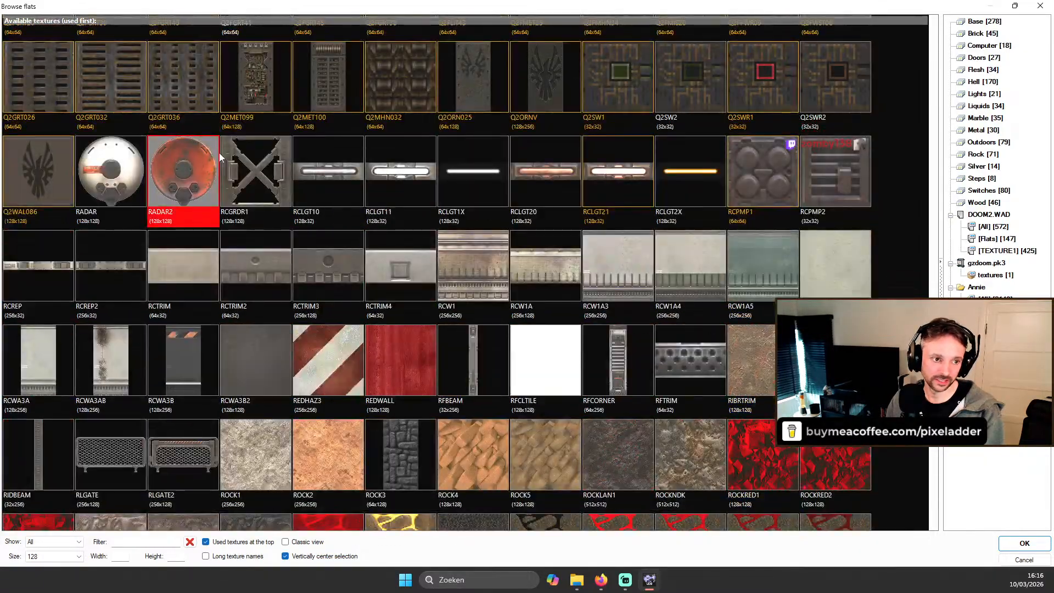
pyautogui.scroll(1, 280, 176)
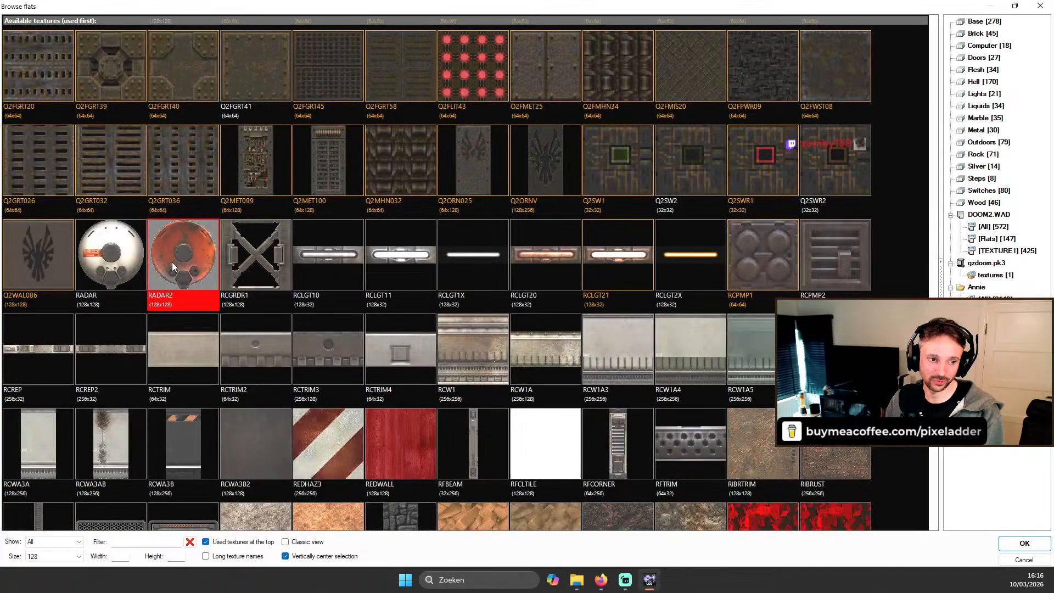
# Step: Compare the round light textures STERLGT2 and STERLGT3, and apply STERLGT3 to the lowered pillar's floor
pyautogui.scroll(-12, 209, 252)
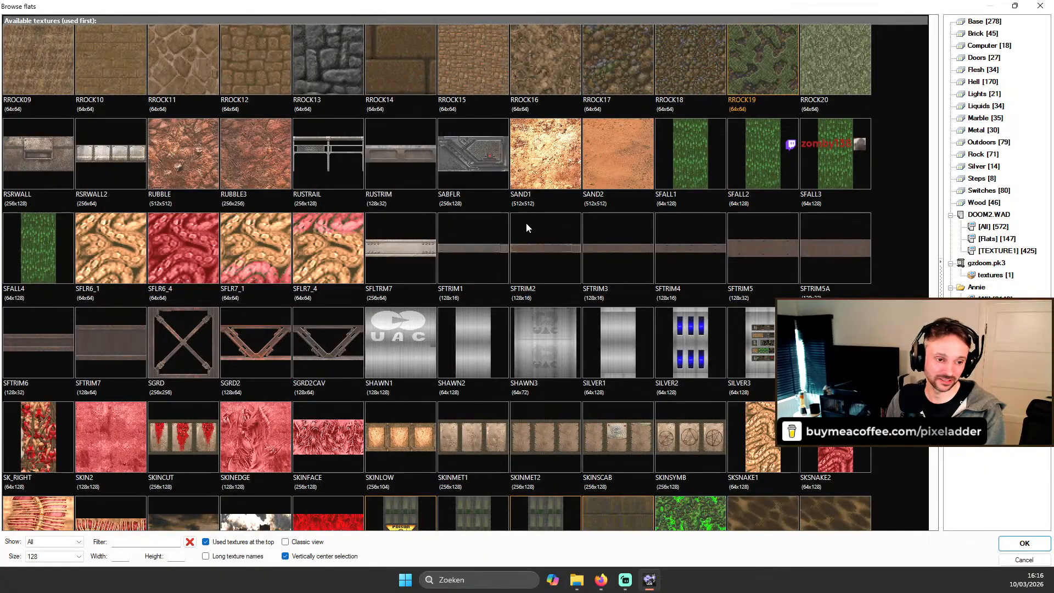
pyautogui.scroll(-10, 526, 222)
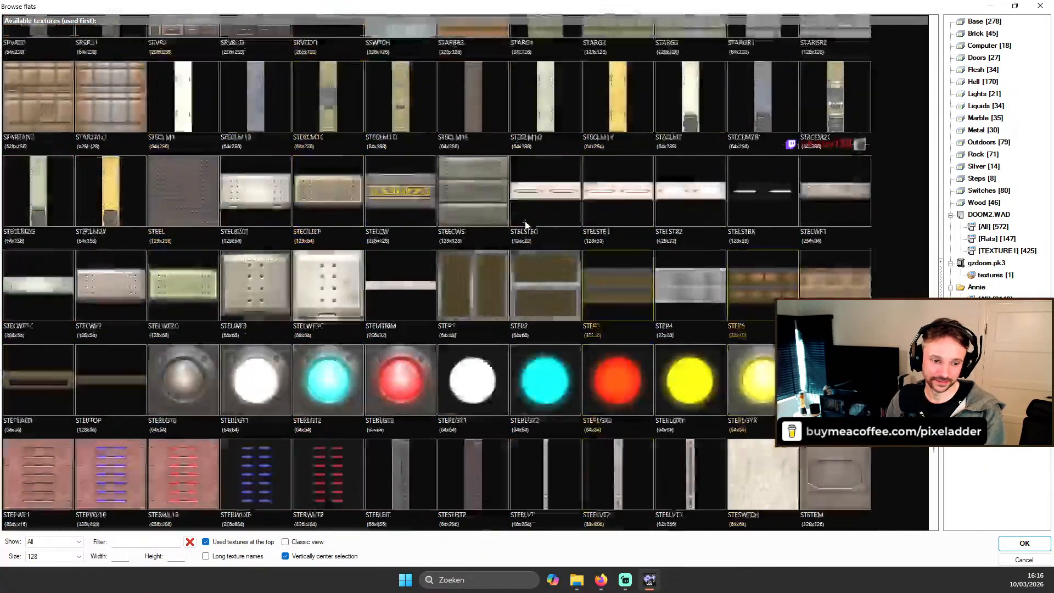
pyautogui.scroll(-1, 530, 220)
pyautogui.click(345, 301)
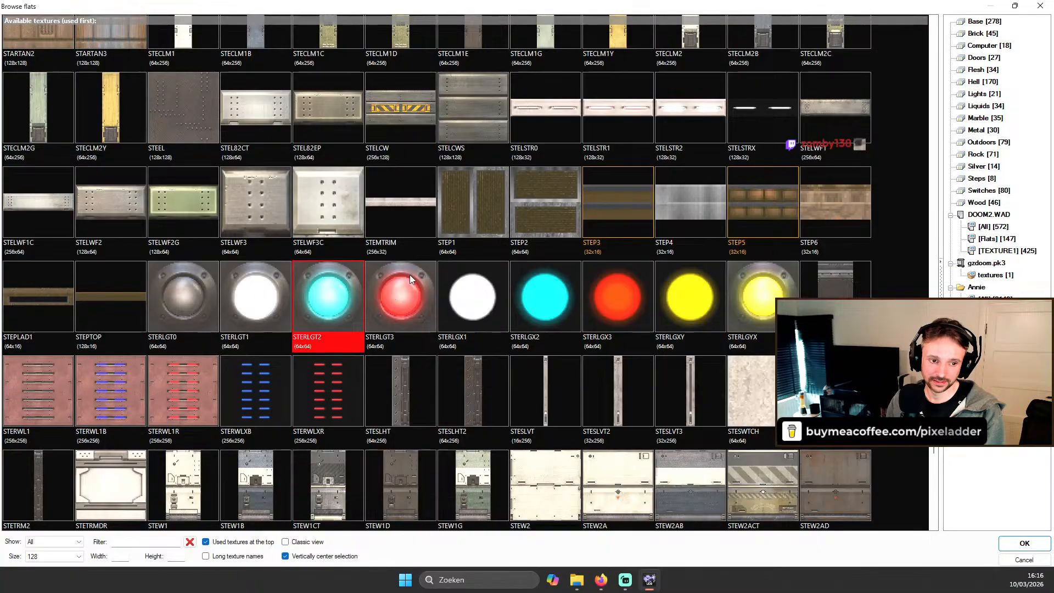
pyautogui.click(408, 283)
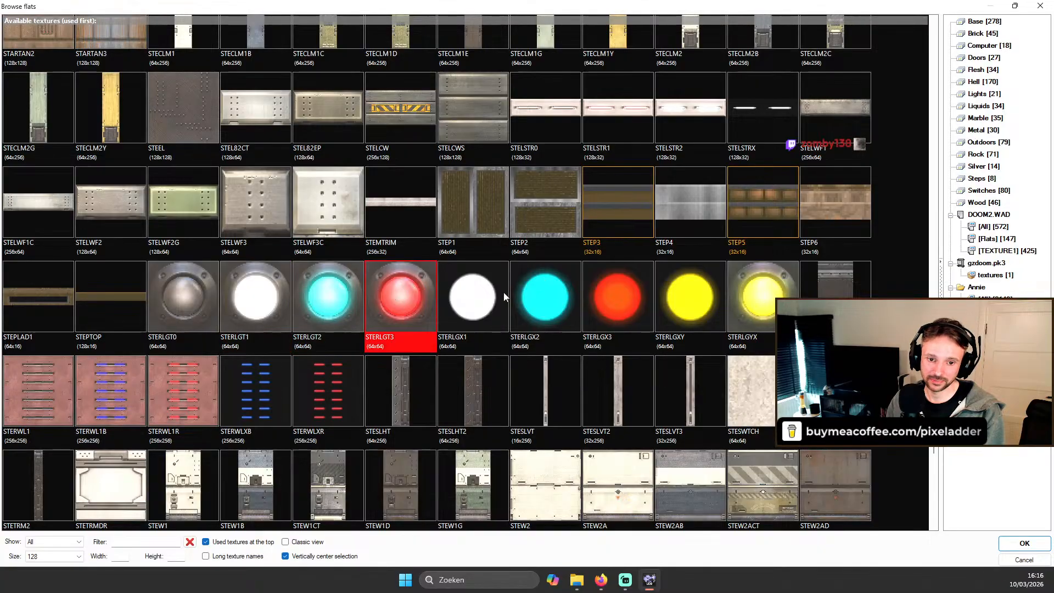
pyautogui.doubleClick(400, 306)
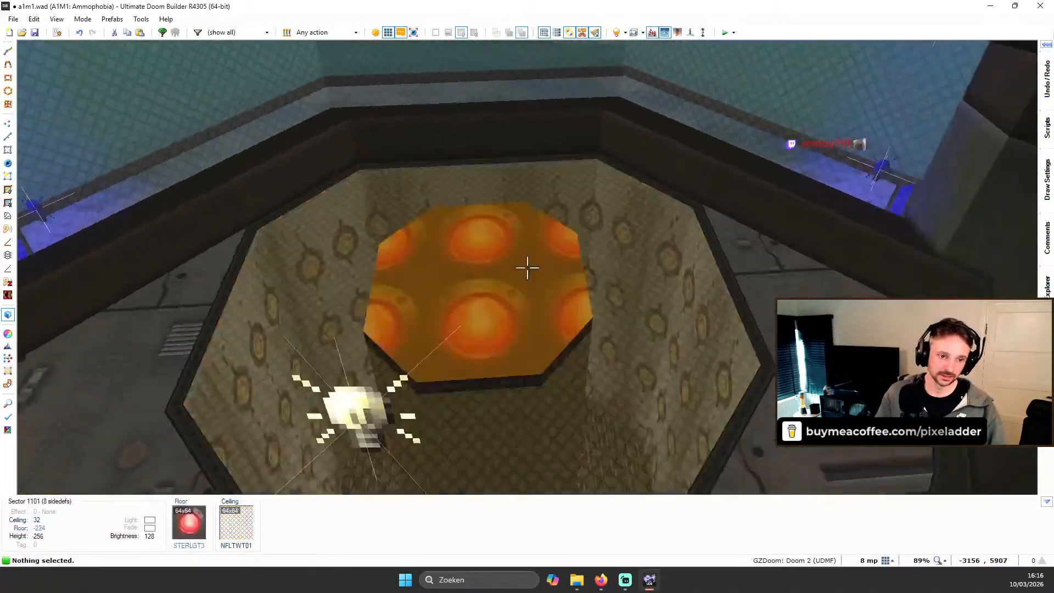
# Step: Inspect the octagonal pillar sector and its properties in the 2D map without changing anything
pyautogui.press('q')
pyautogui.scroll(5, 519, 242)
pyautogui.press('s')
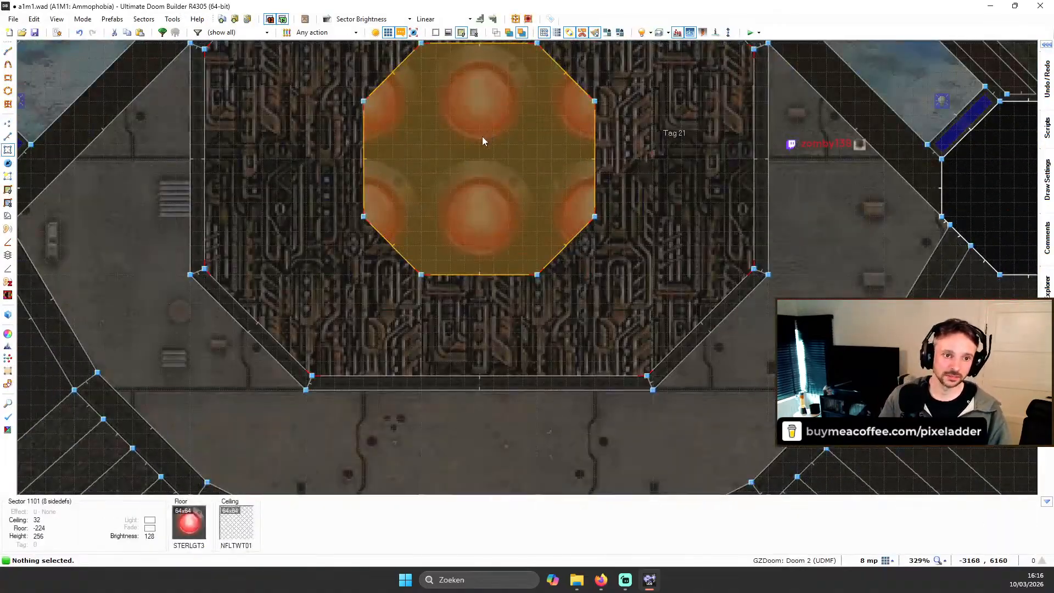
pyautogui.scroll(-2, 484, 139)
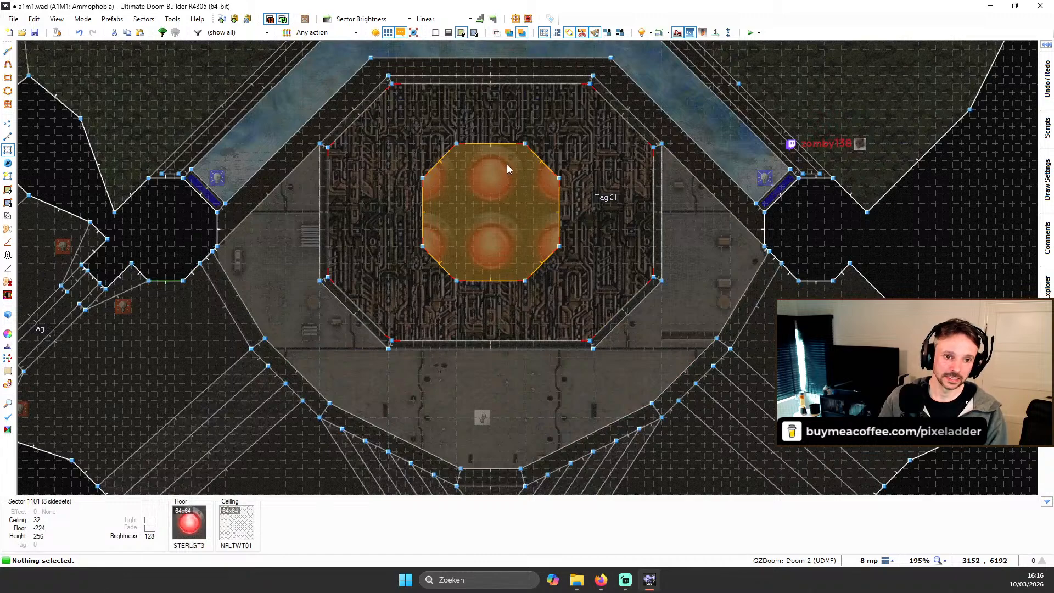
pyautogui.rightClick(506, 163)
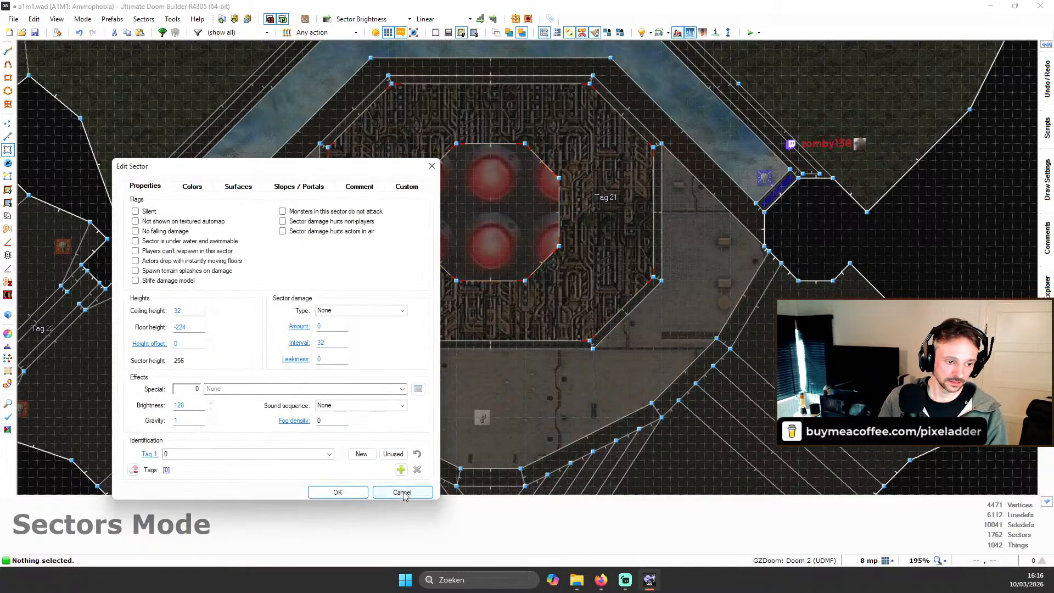
pyautogui.click(403, 492)
pyautogui.scroll(2, 509, 186)
pyautogui.scroll(2, 484, 181)
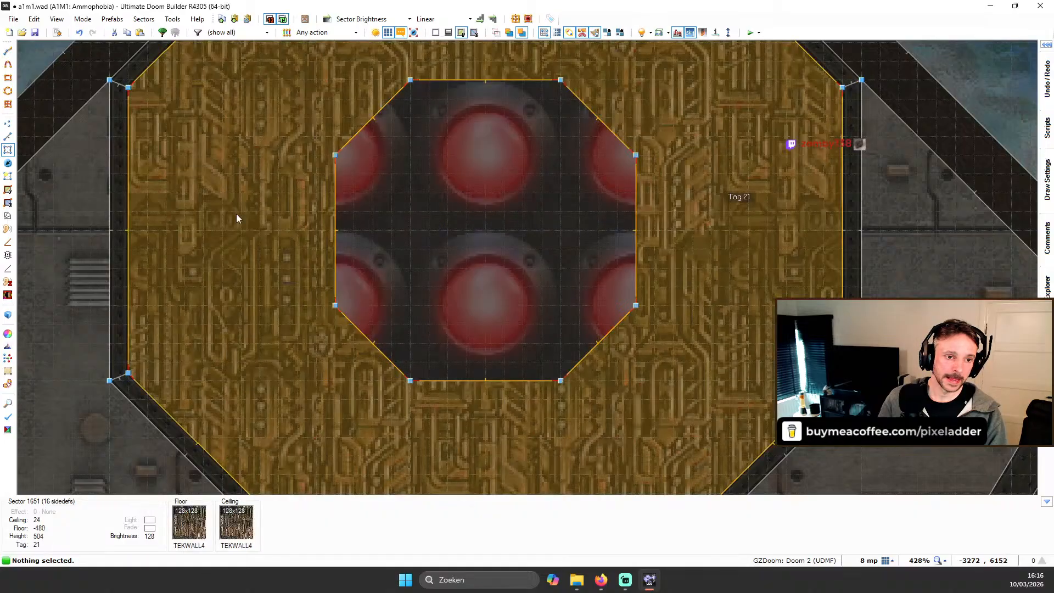
pyautogui.click(8, 149)
pyautogui.click(8, 124)
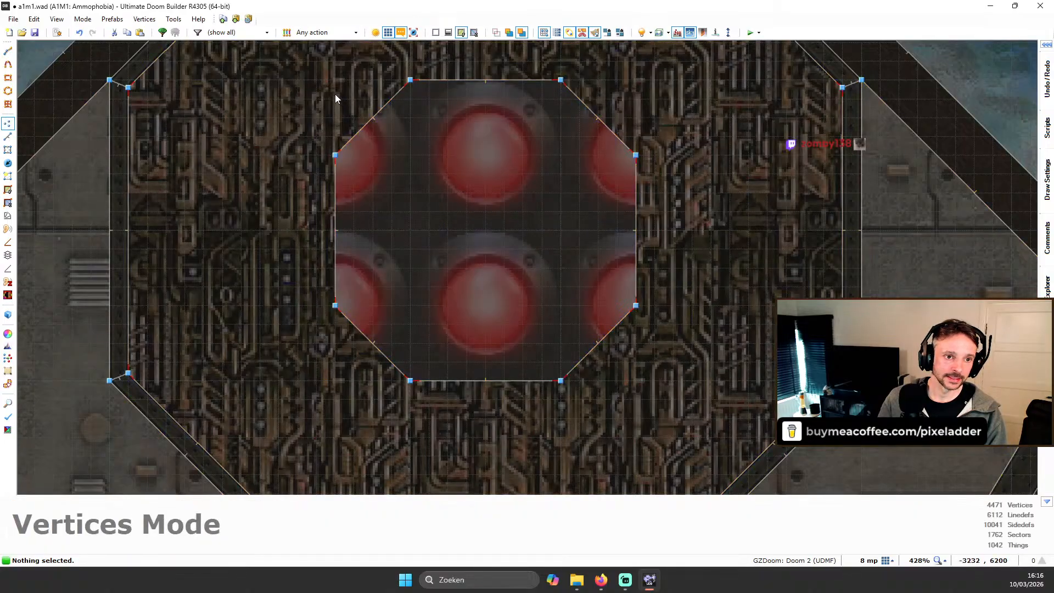
pyautogui.scroll(-1, 337, 97)
pyautogui.scroll(-2, 390, 120)
pyautogui.scroll(2, 506, 169)
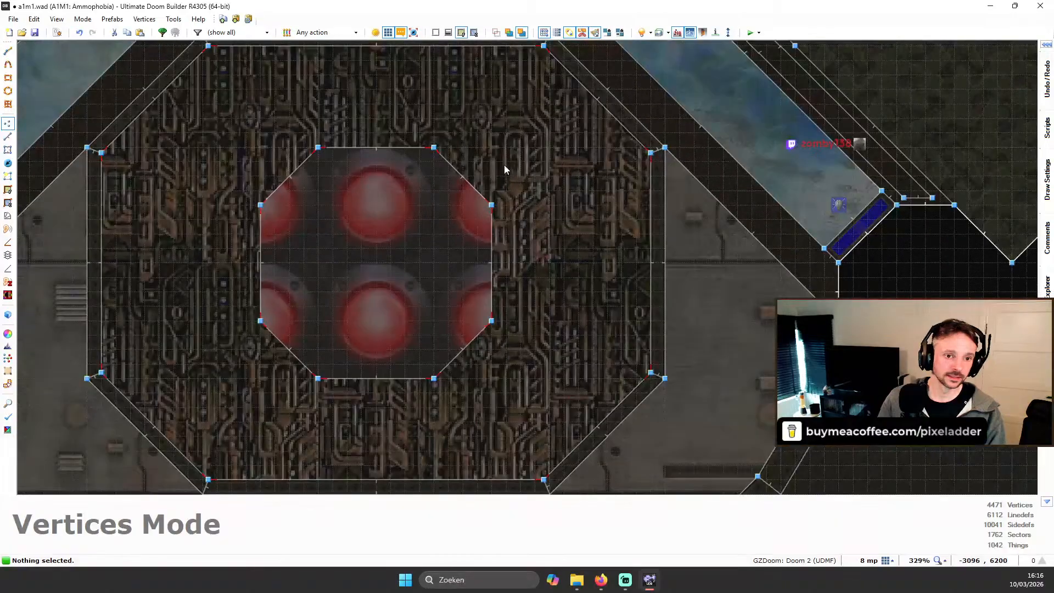
pyautogui.press('s')
pyautogui.click(484, 184)
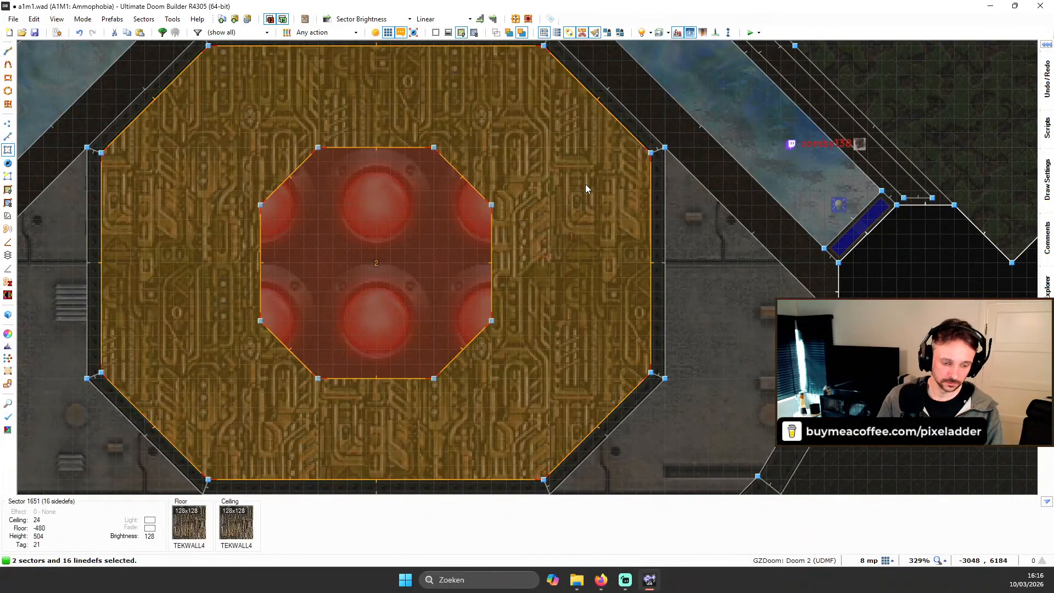
pyautogui.click(586, 183)
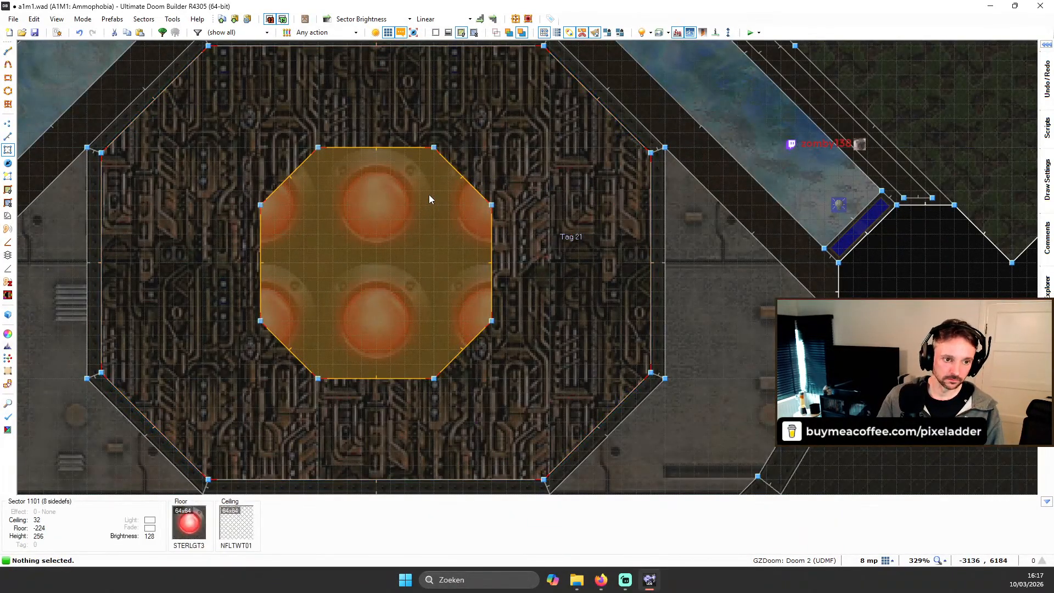
# Step: Examine the STERLGT3 tiling on the pillar top in the 3D view and return to the 2D map
pyautogui.press('q')
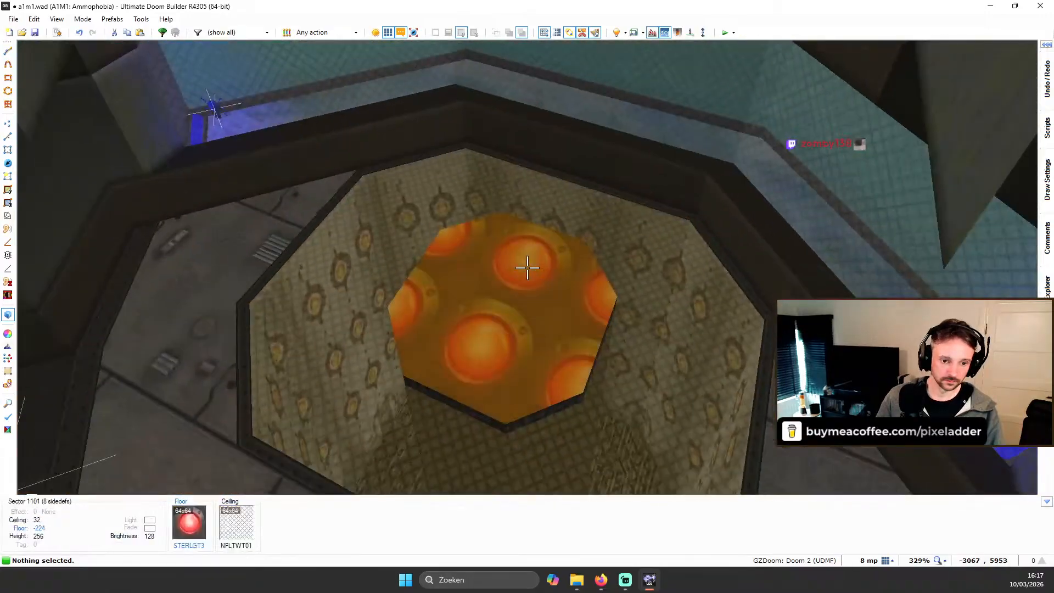
pyautogui.press('w')
pyautogui.press('s')
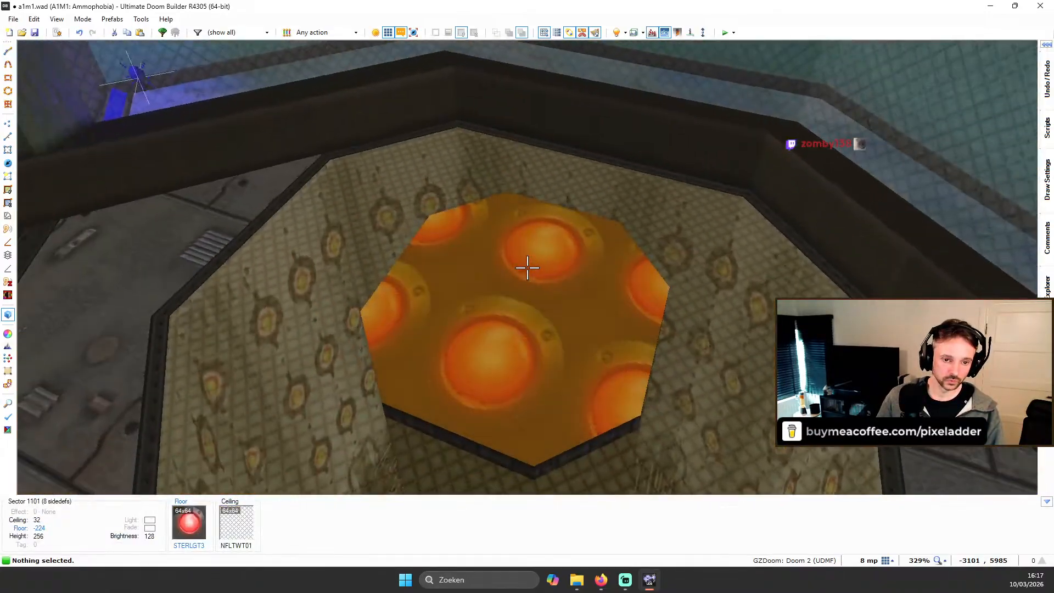
pyautogui.press('q')
pyautogui.scroll(-2, 579, 237)
pyautogui.scroll(3, 594, 195)
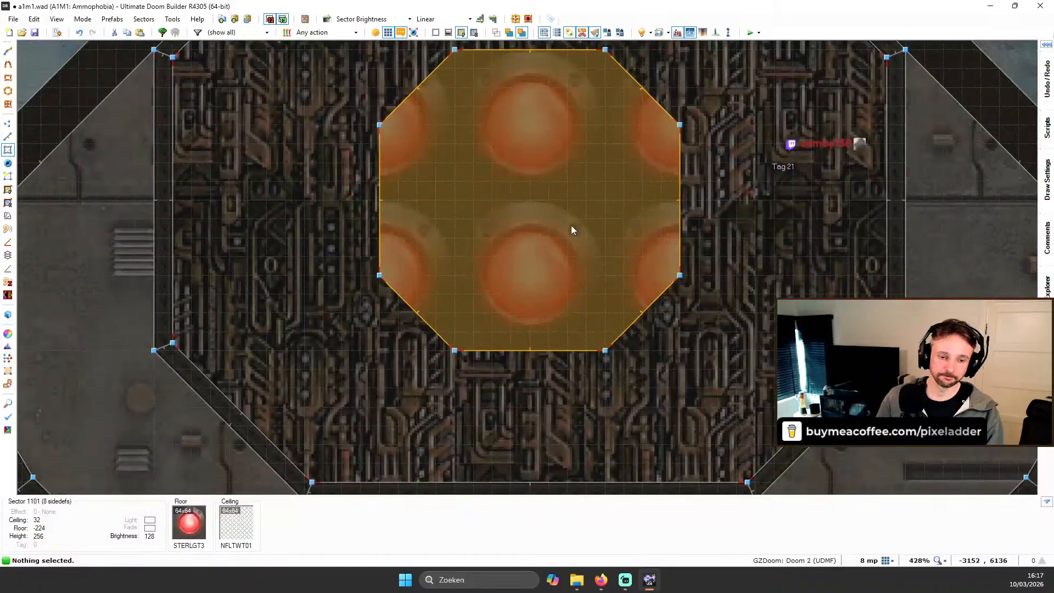
# Step: Select all eight linedefs around the octagonal pillar top in Linedefs Mode
pyautogui.press('Right')
pyautogui.press('Up')
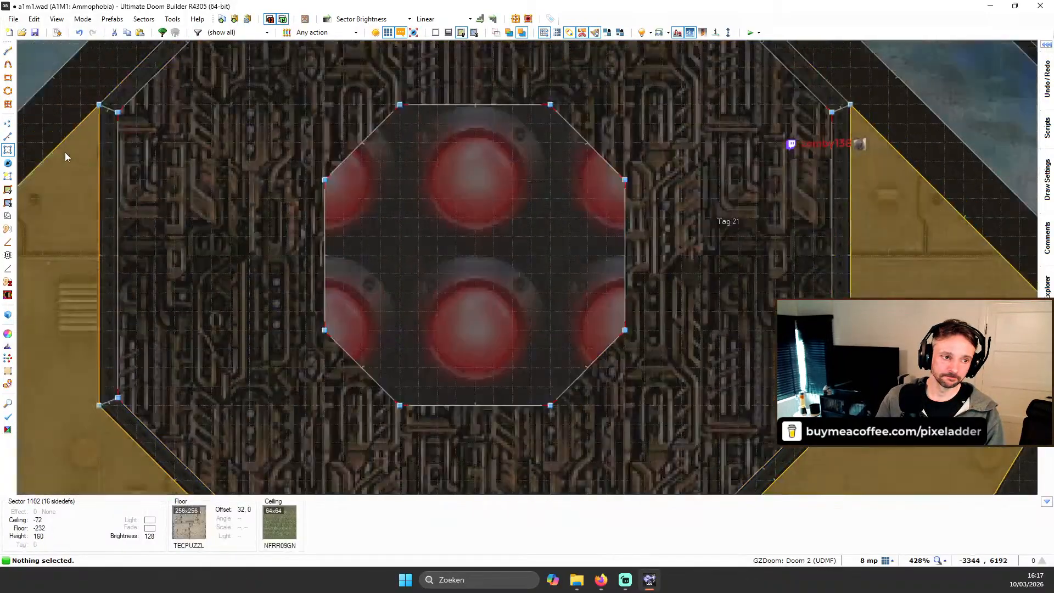
pyautogui.press('Up')
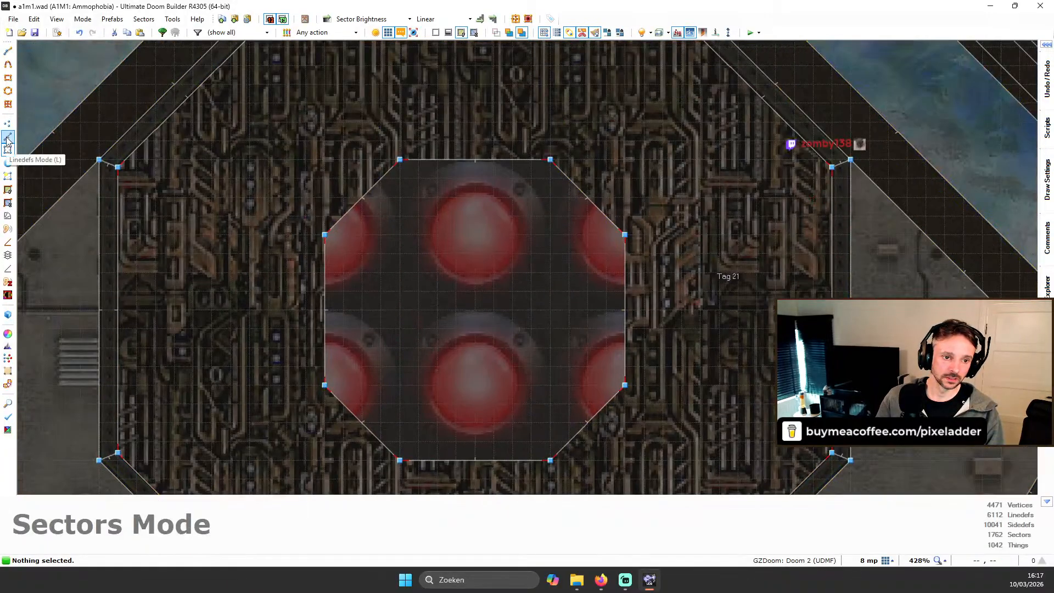
pyautogui.click(8, 140)
pyautogui.click(535, 160)
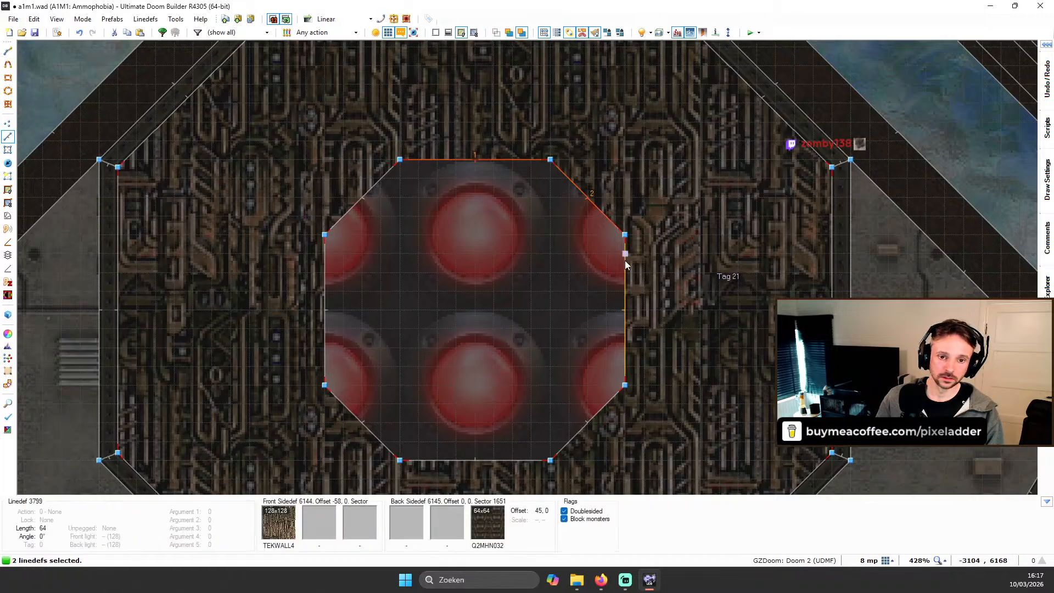
pyautogui.click(590, 420)
pyautogui.click(467, 457)
pyautogui.click(351, 410)
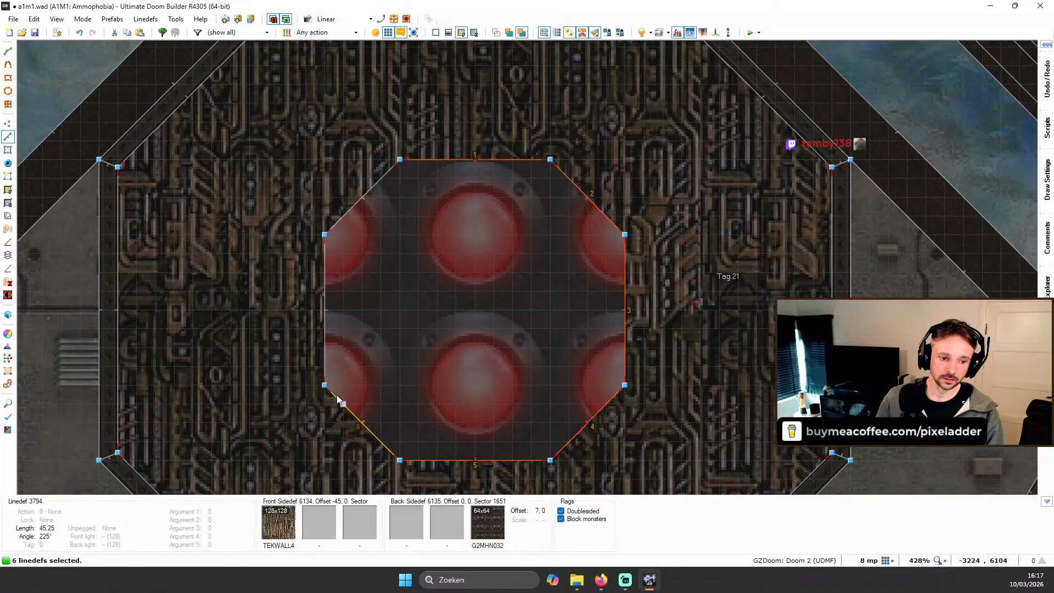
pyautogui.click(326, 296)
pyautogui.click(383, 178)
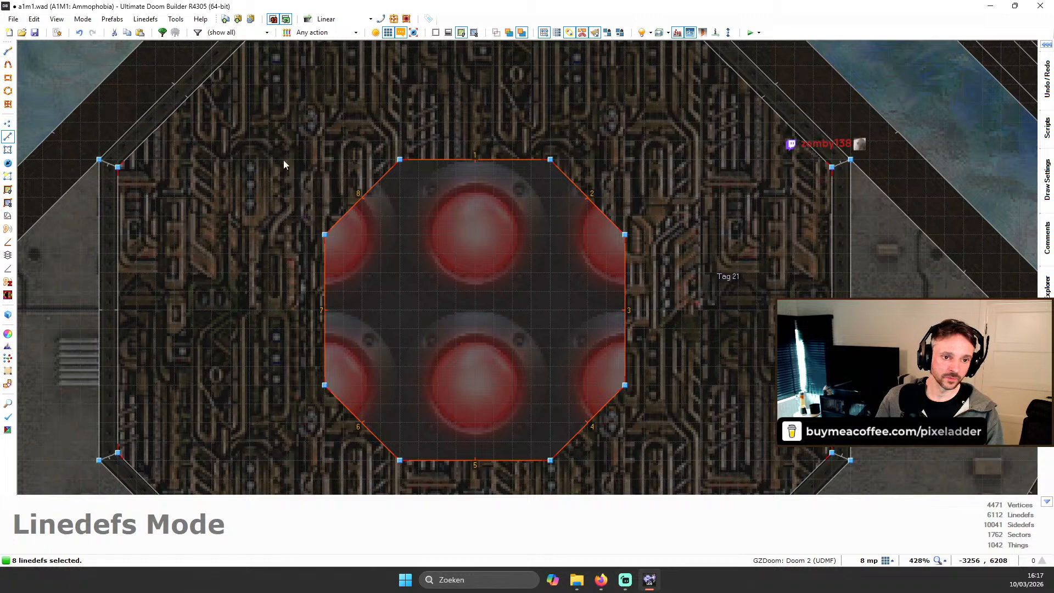
# Step: Build an inner border of one sector per side with the Stair Sector Builder: depth 8, spacing 0, front side, single steps, distinct sectors
pyautogui.click(7, 219)
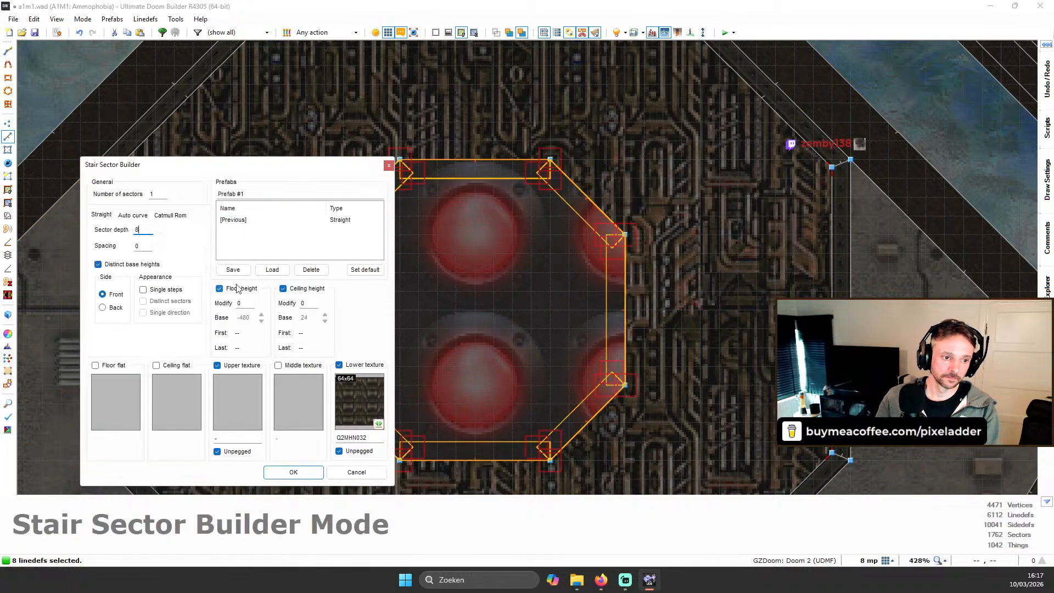
pyautogui.click(259, 220)
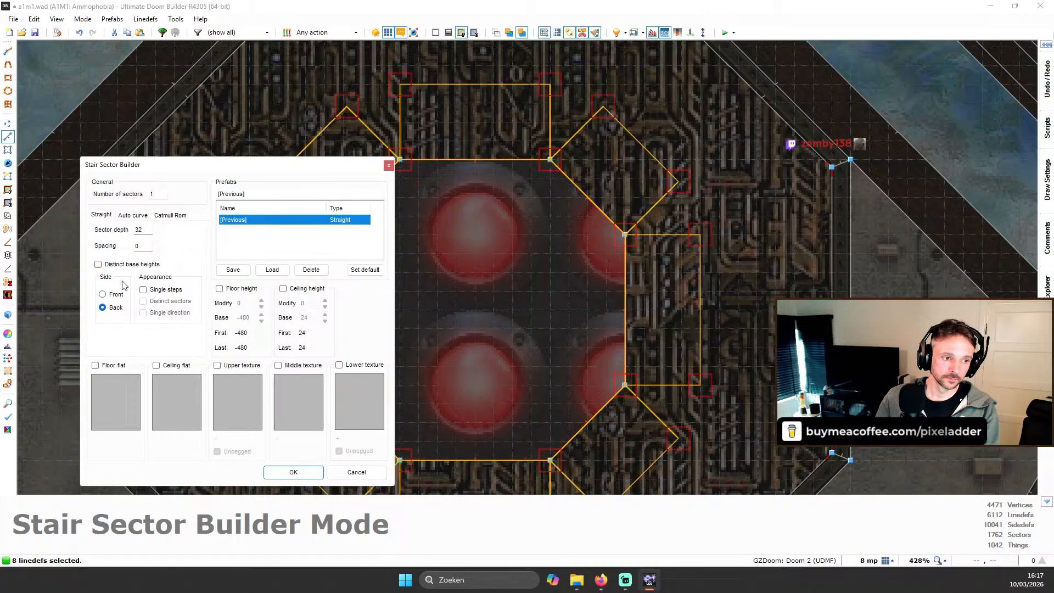
pyautogui.click(116, 309)
pyautogui.click(112, 295)
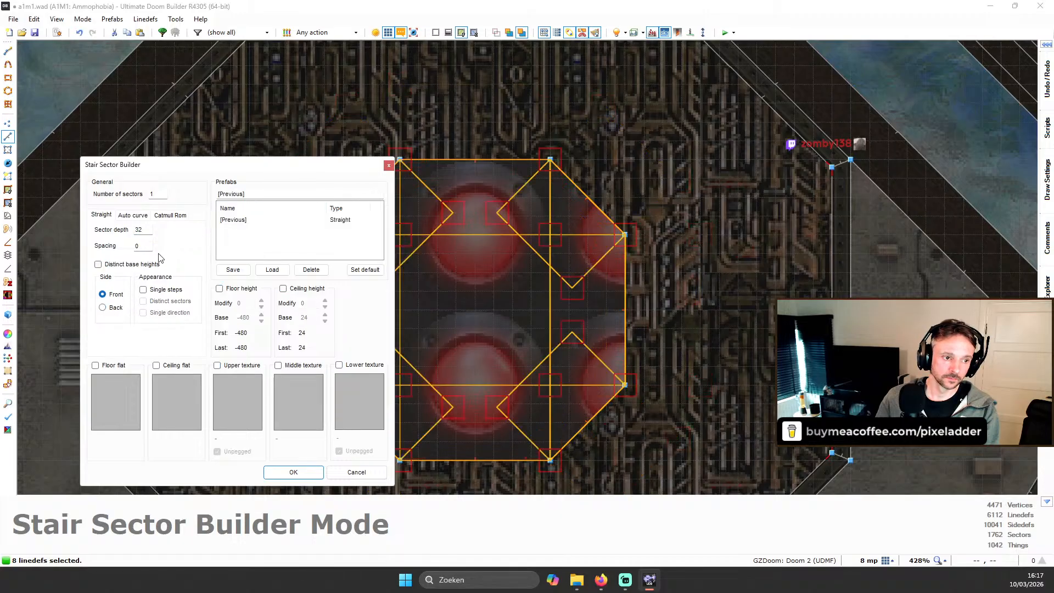
pyautogui.click(143, 289)
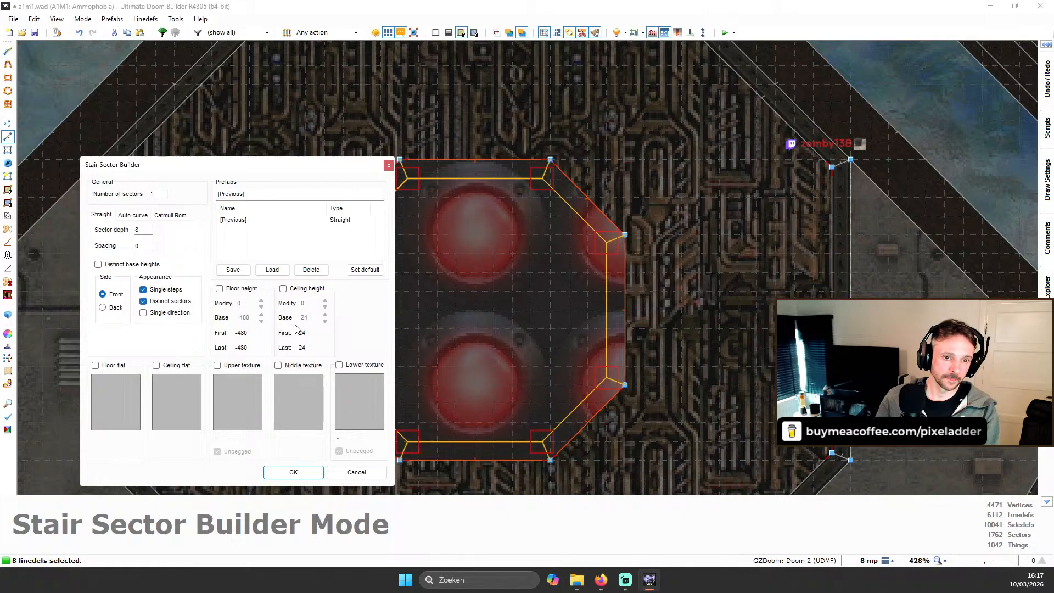
pyautogui.click(308, 472)
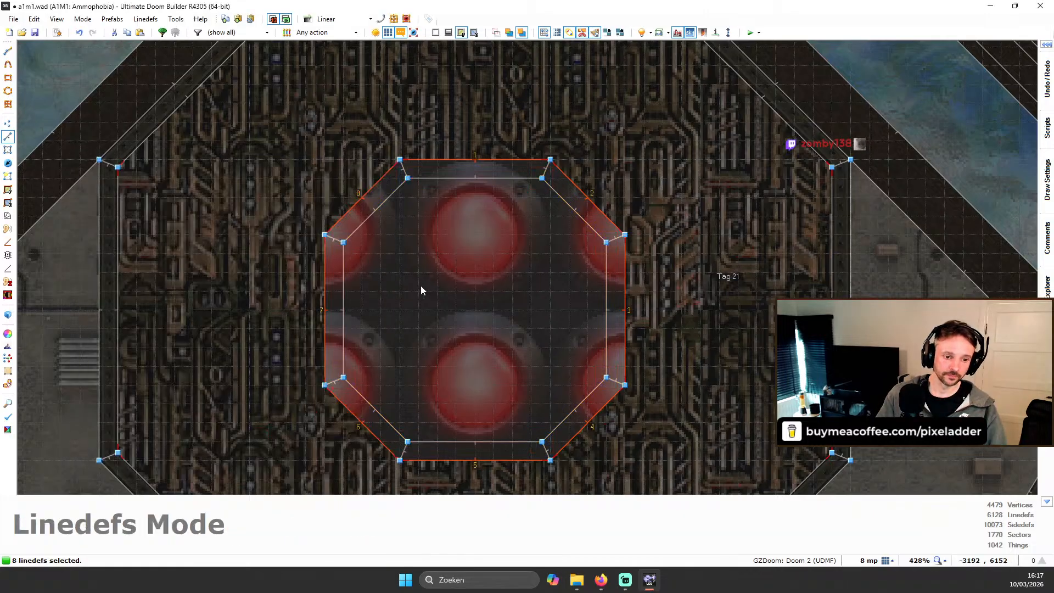
# Step: Clear the linedef selection and select the floors of all eight border sectors around the pillar top in the 3D view
pyautogui.press('c')
pyautogui.press('q')
pyautogui.click(527, 268)
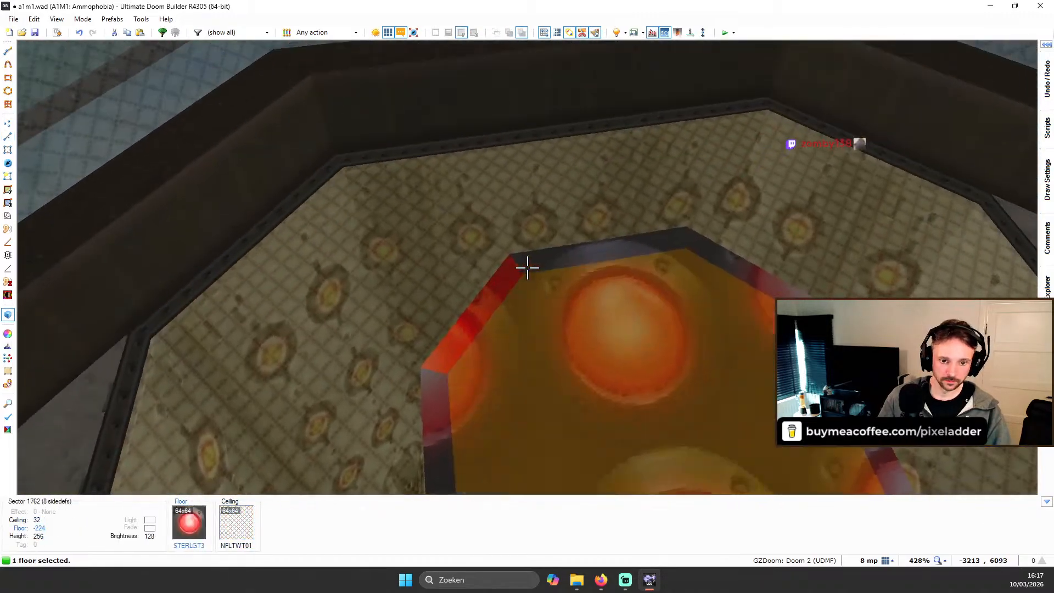
pyautogui.click(527, 268)
pyautogui.click(527, 268)
pyautogui.click(527, 268)
pyautogui.click(527, 268)
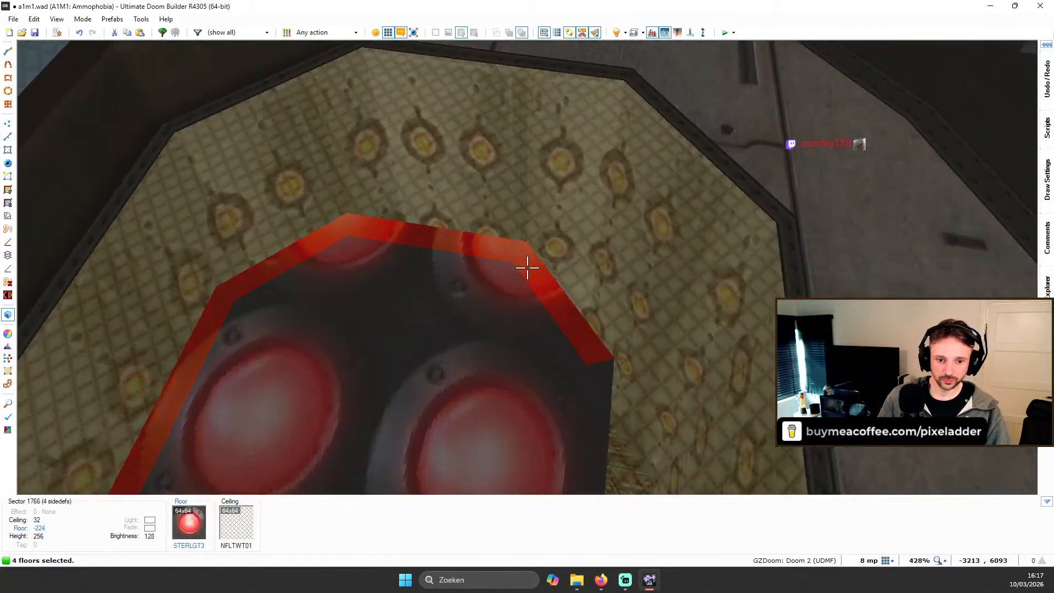
pyautogui.click(527, 268)
pyautogui.click(527, 268)
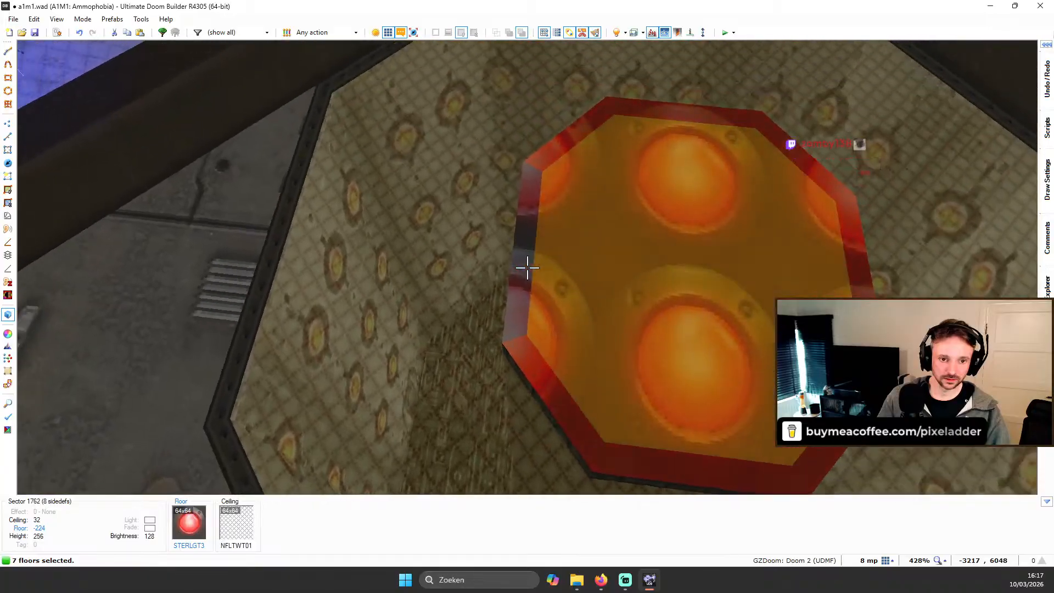
pyautogui.click(527, 268)
# Step: Copy the N_MTSH04 flat onto the eight selected border floors, clear the selection and auto-align the border texture on both axes
pyautogui.hotkey('ctrl', 'c')
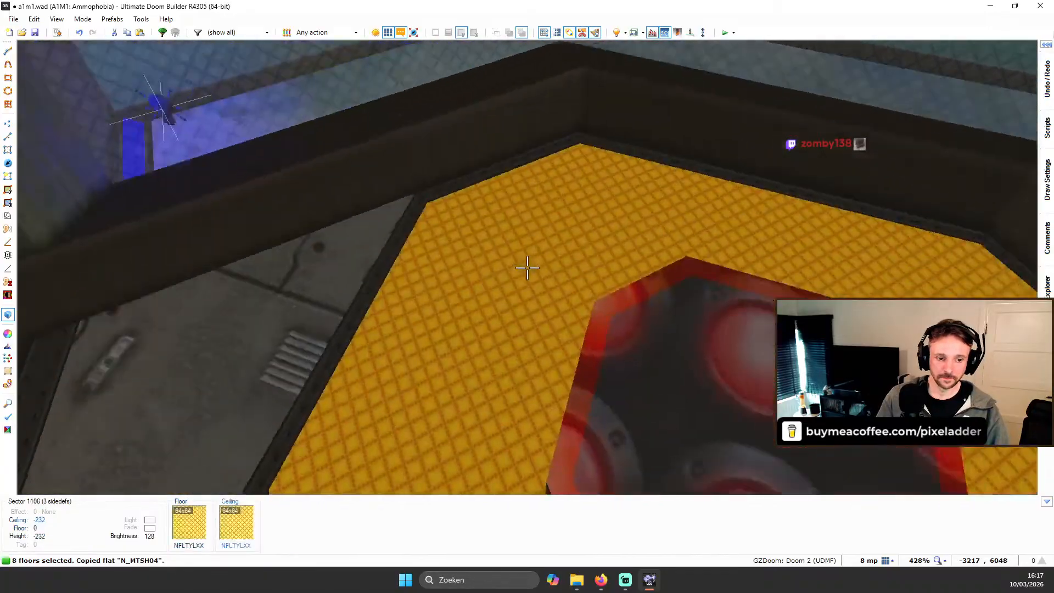
pyautogui.hotkey('ctrl', 'v')
pyautogui.press('c')
pyautogui.hotkey('ctrl', 'a')
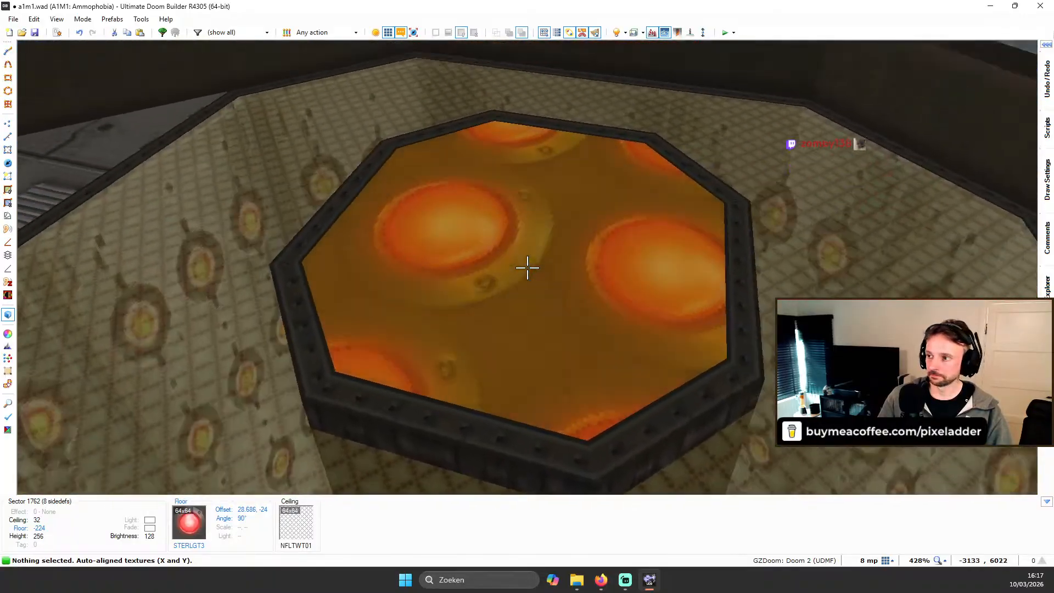
# Step: Replace the pillar top's inner floor flat with Q2FGRT39 and reset its texture offsets, scale and rotation
pyautogui.middleClick(527, 268)
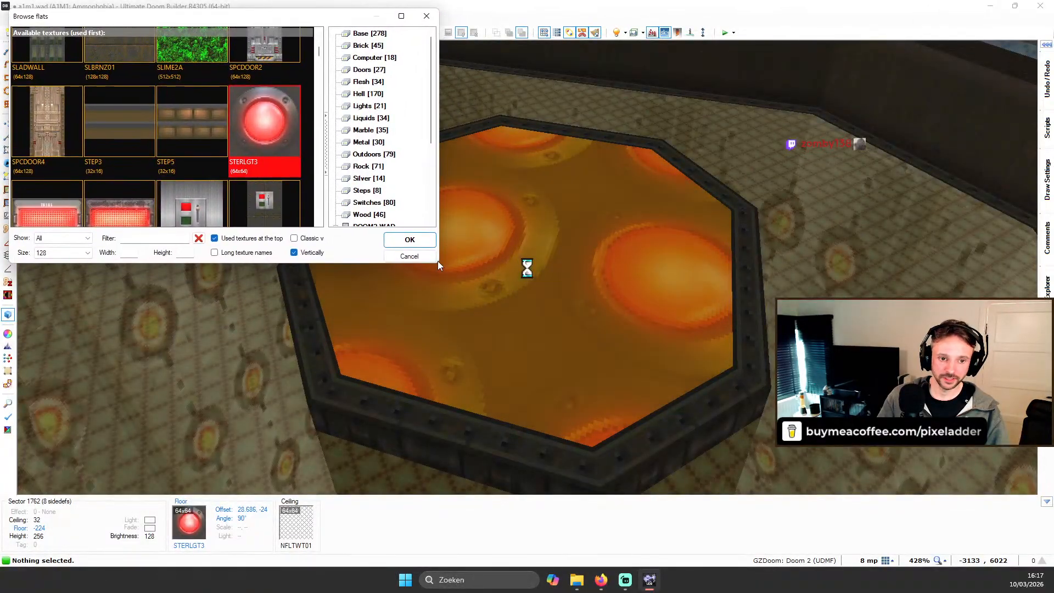
pyautogui.moveTo(438, 262); pyautogui.dragTo(1046, 561)
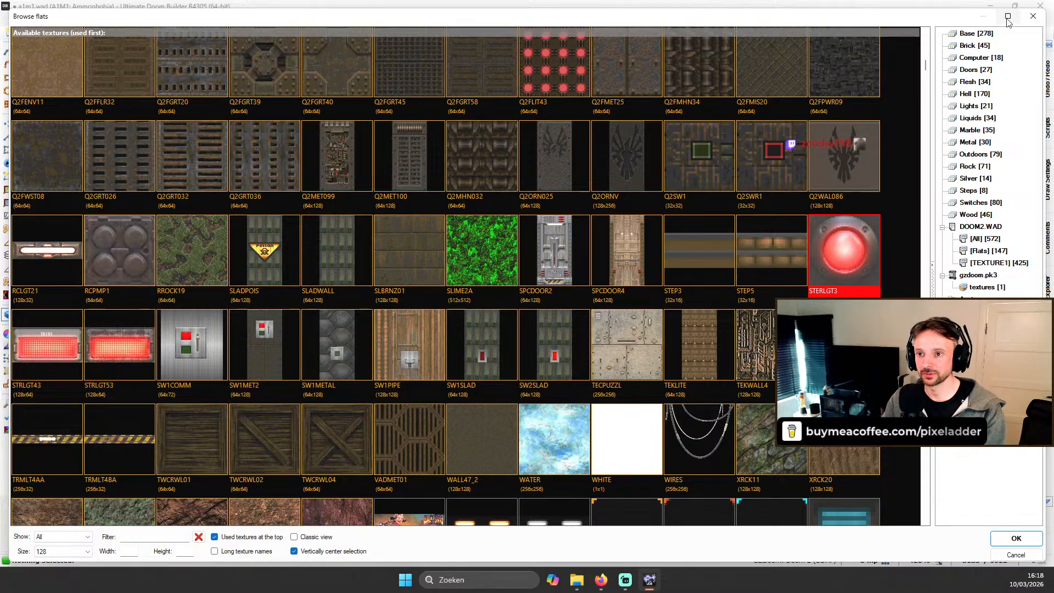
pyautogui.scroll(2, 324, 217)
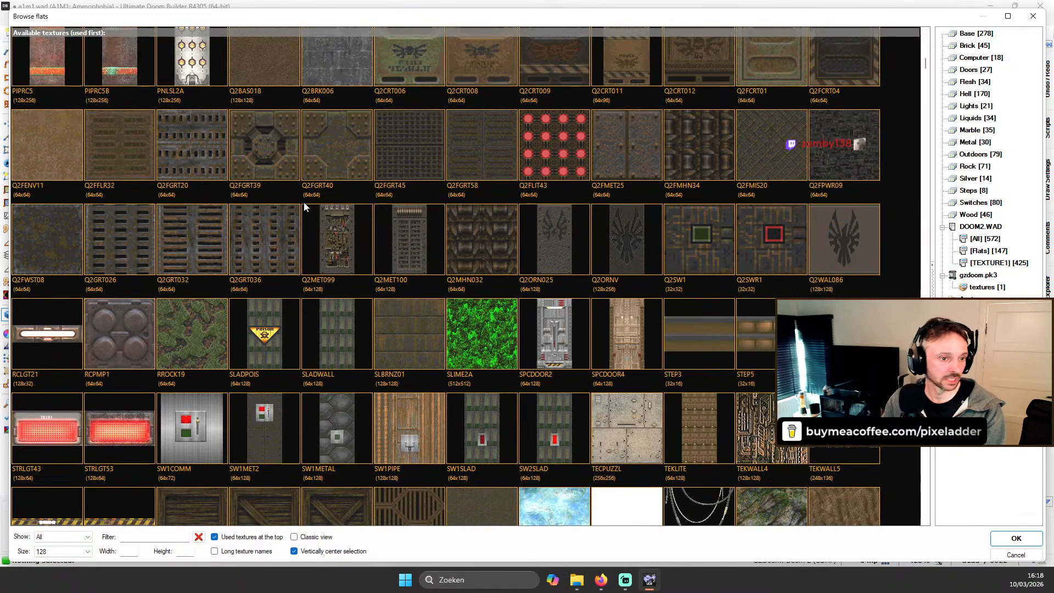
pyautogui.scroll(1, 305, 224)
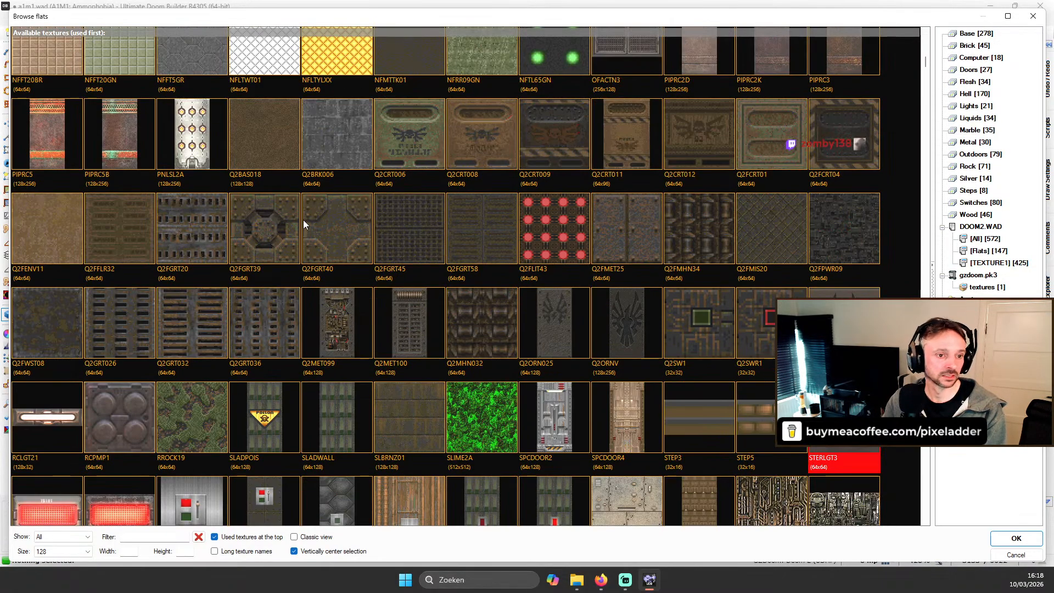
pyautogui.doubleClick(265, 220)
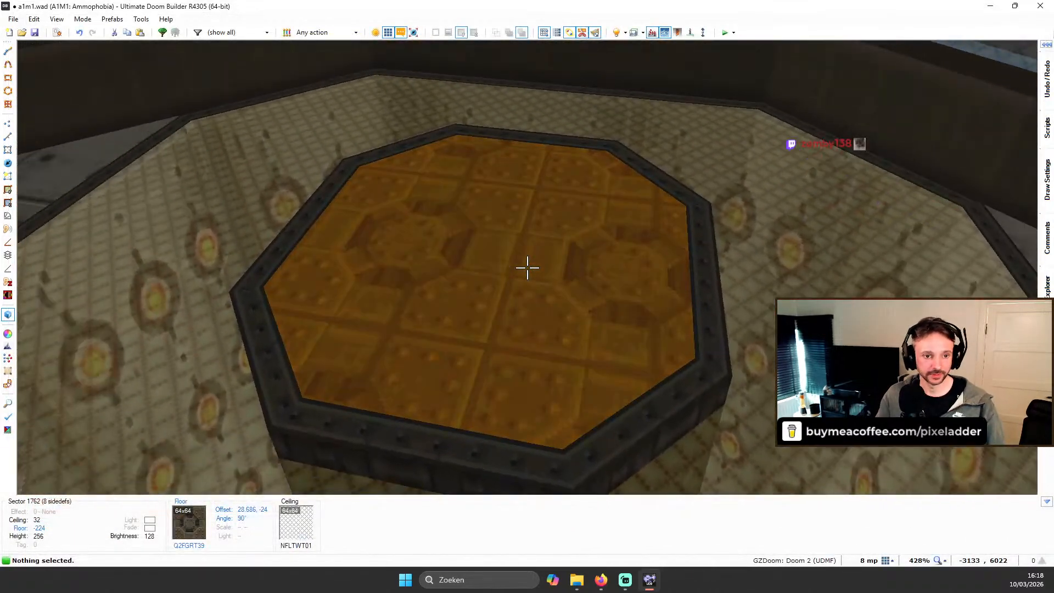
pyautogui.hotkey('ctrl', 'shift', 'r')
pyautogui.press('s')
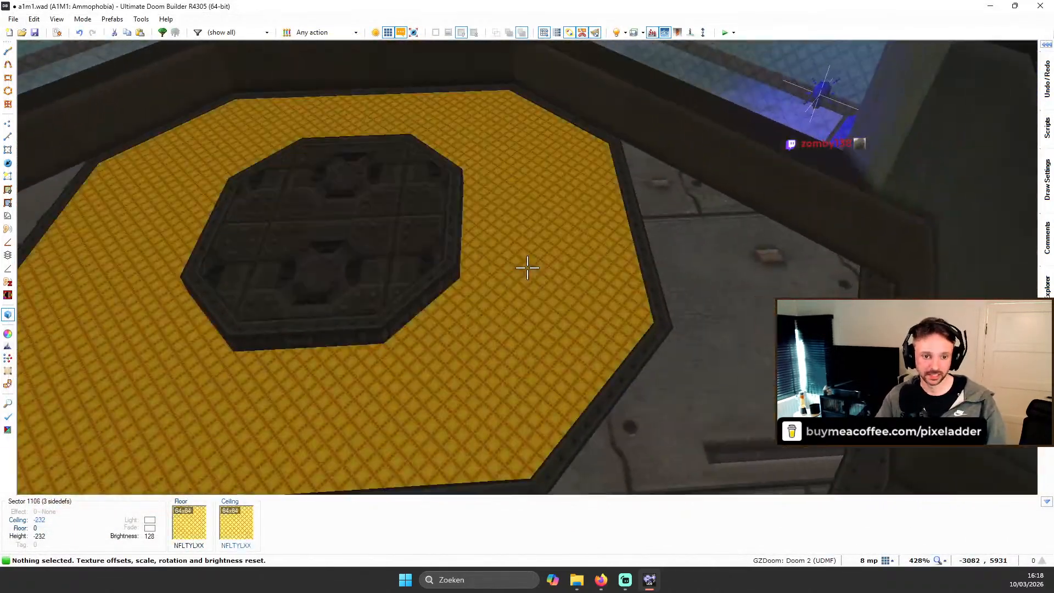
pyautogui.press('w')
# Step: Align the inner floor texture in Floor Align Mode, moving and stretching one tile to cover the whole octagon at 0.5 scale
pyautogui.press('q')
pyautogui.scroll(-5, 521, 266)
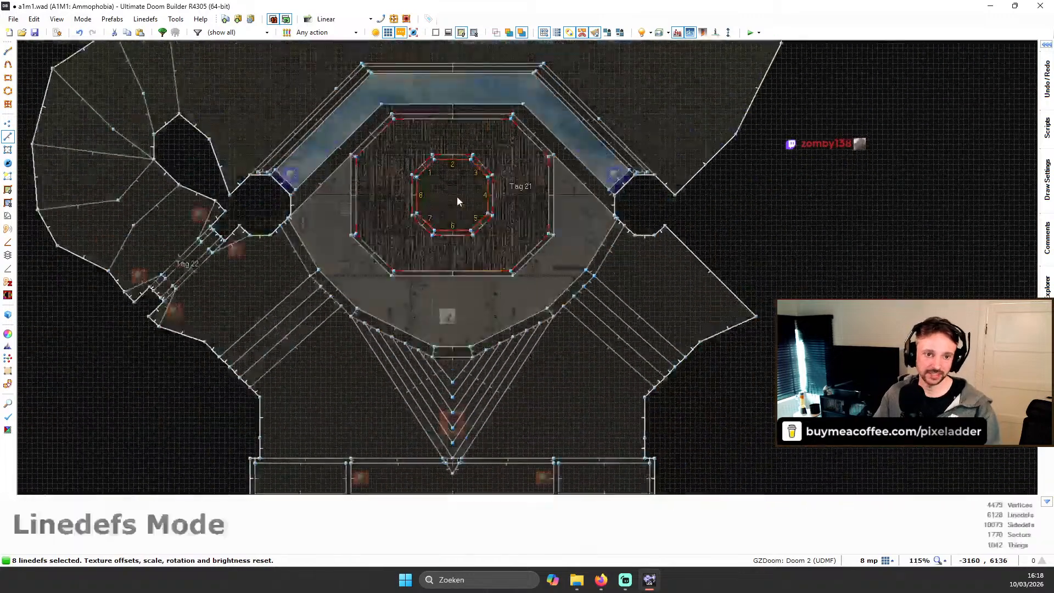
pyautogui.scroll(5, 457, 196)
pyautogui.press('Down')
pyautogui.press('Down')
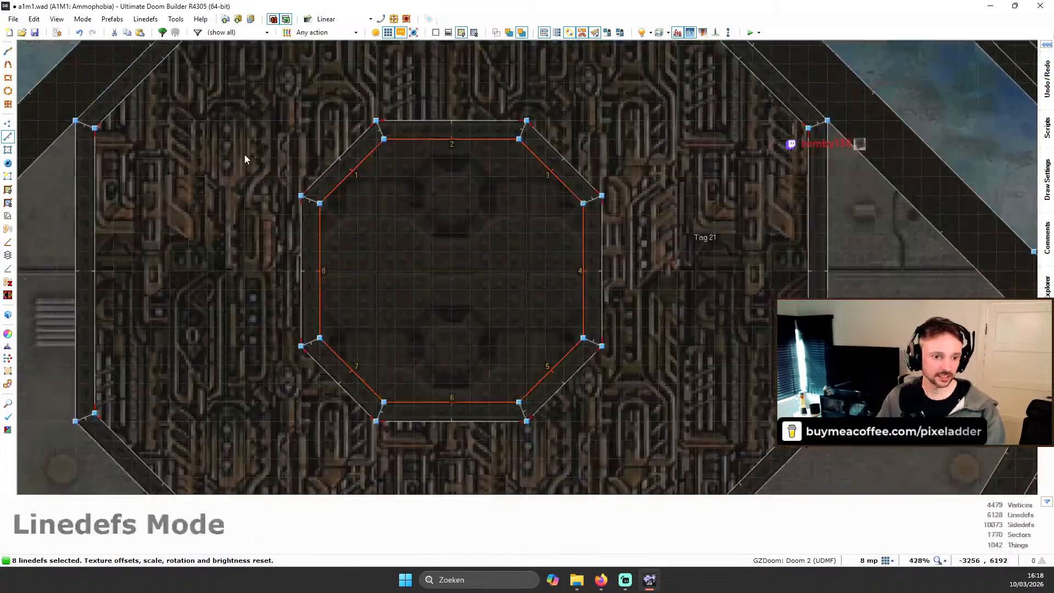
pyautogui.click(8, 190)
pyautogui.scroll(-3, 513, 306)
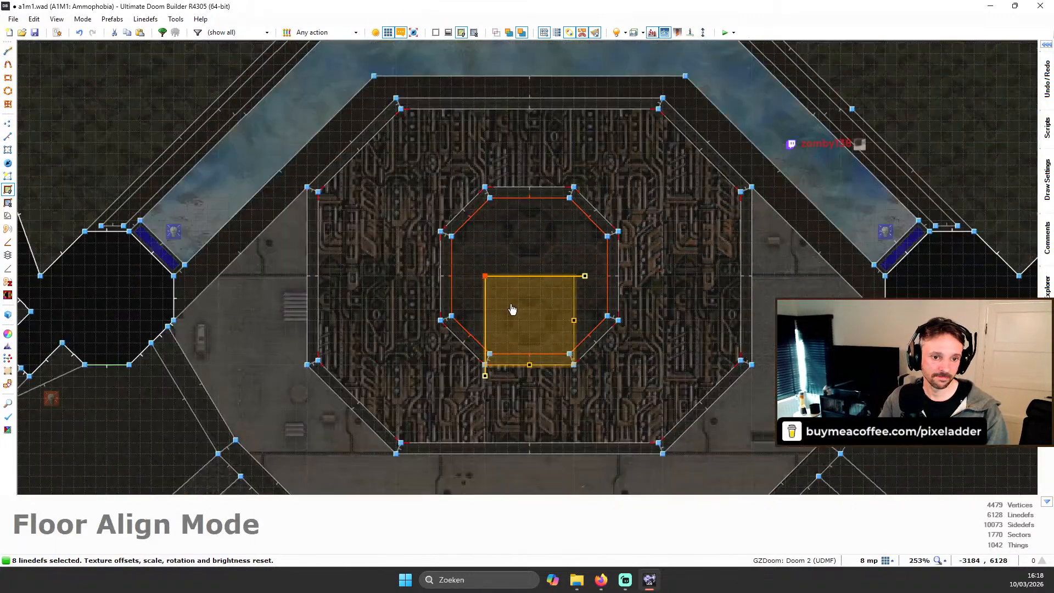
pyautogui.moveTo(514, 306); pyautogui.dragTo(470, 218)
pyautogui.scroll(1, 471, 218)
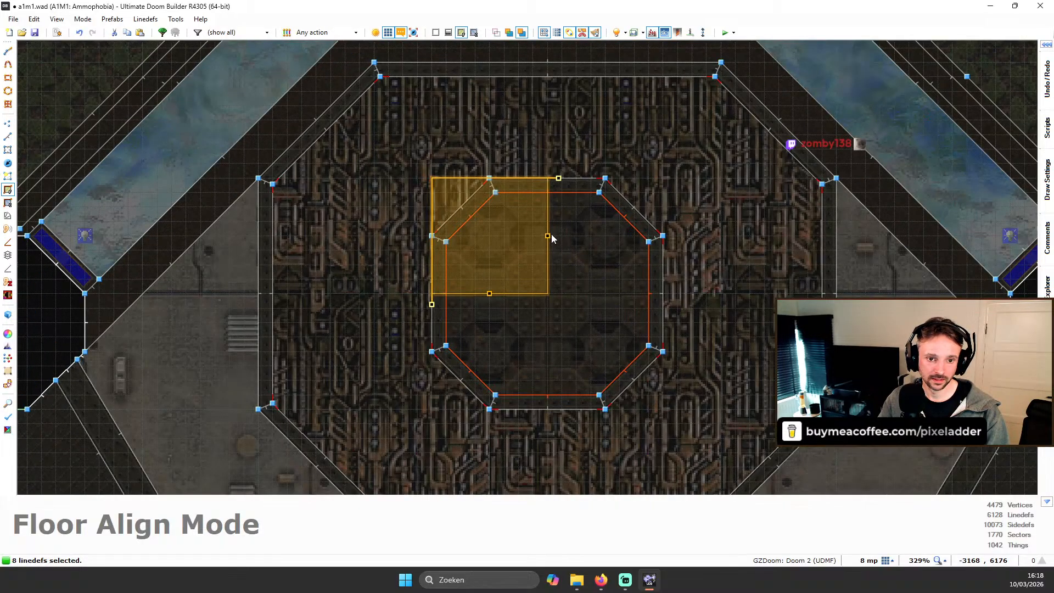
pyautogui.moveTo(548, 235); pyautogui.dragTo(659, 236)
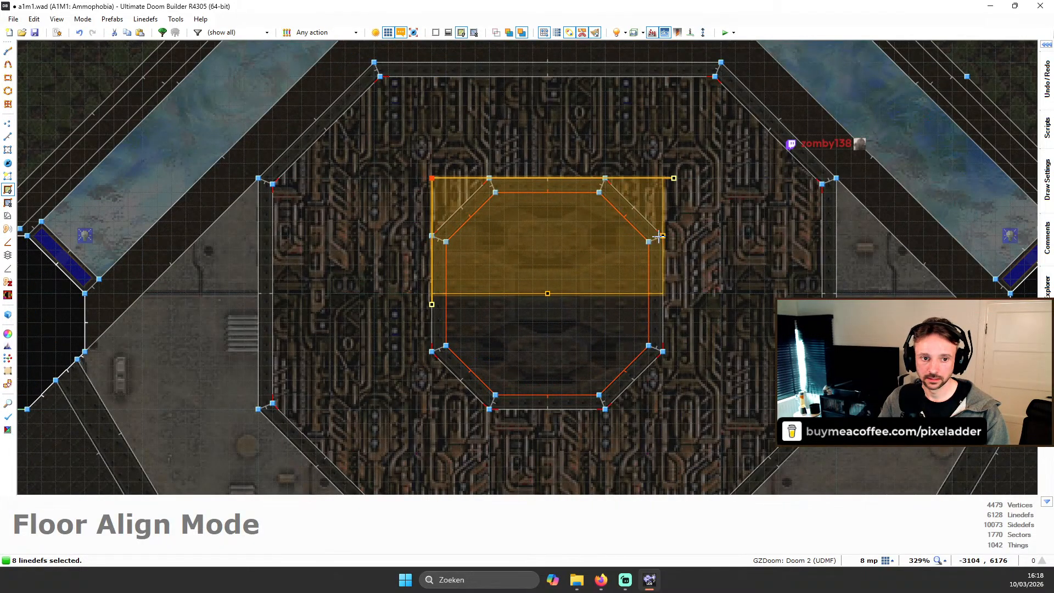
pyautogui.moveTo(550, 297); pyautogui.dragTo(533, 413)
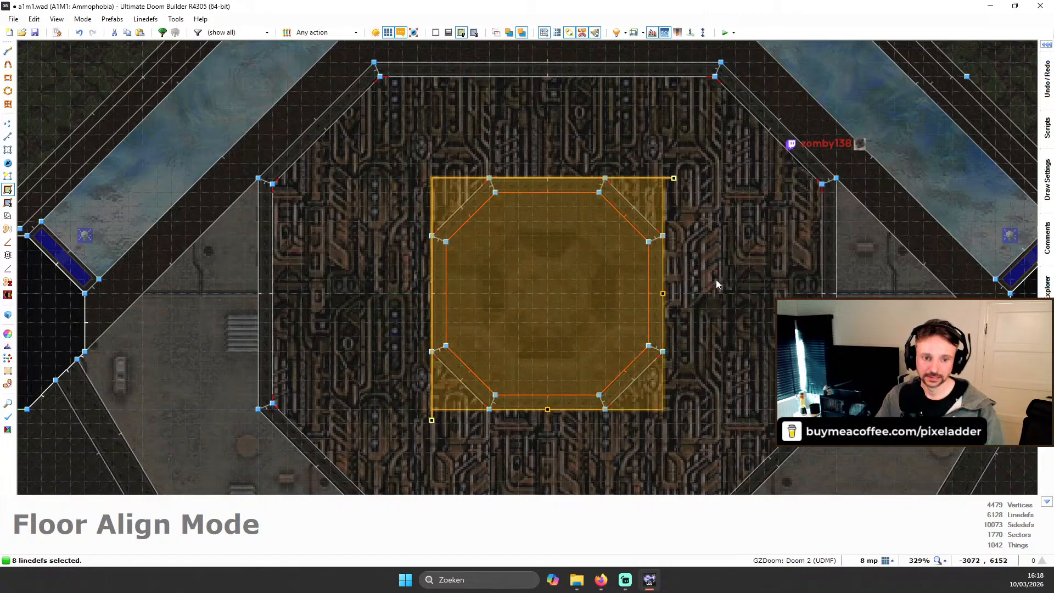
# Step: Examine the enlarged Q2FGRT39 texture on the pillar top from several angles in the 3D view
pyautogui.press('q')
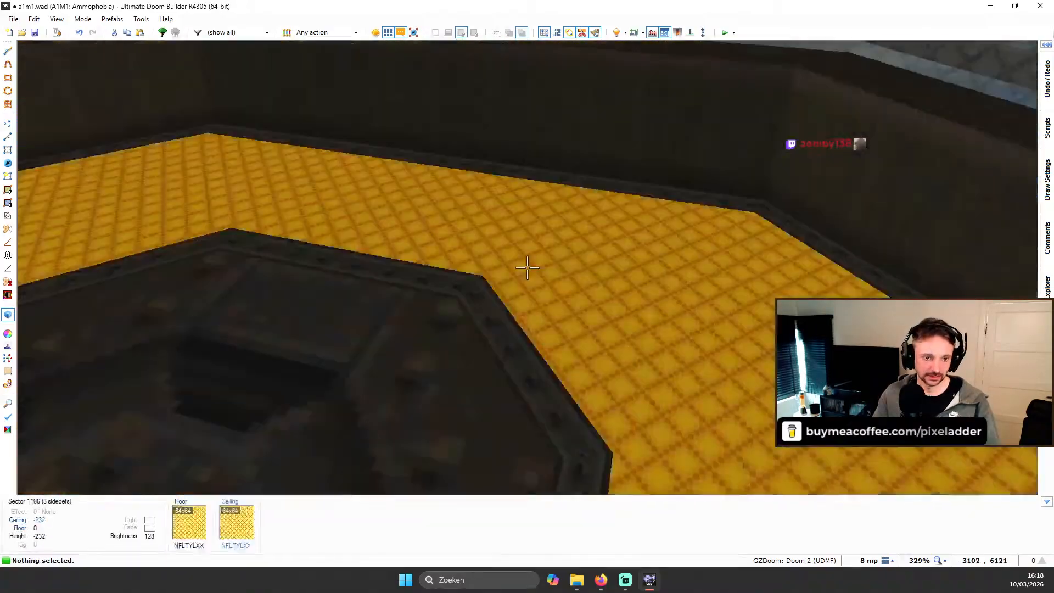
pyautogui.press('d')
pyautogui.press('d')
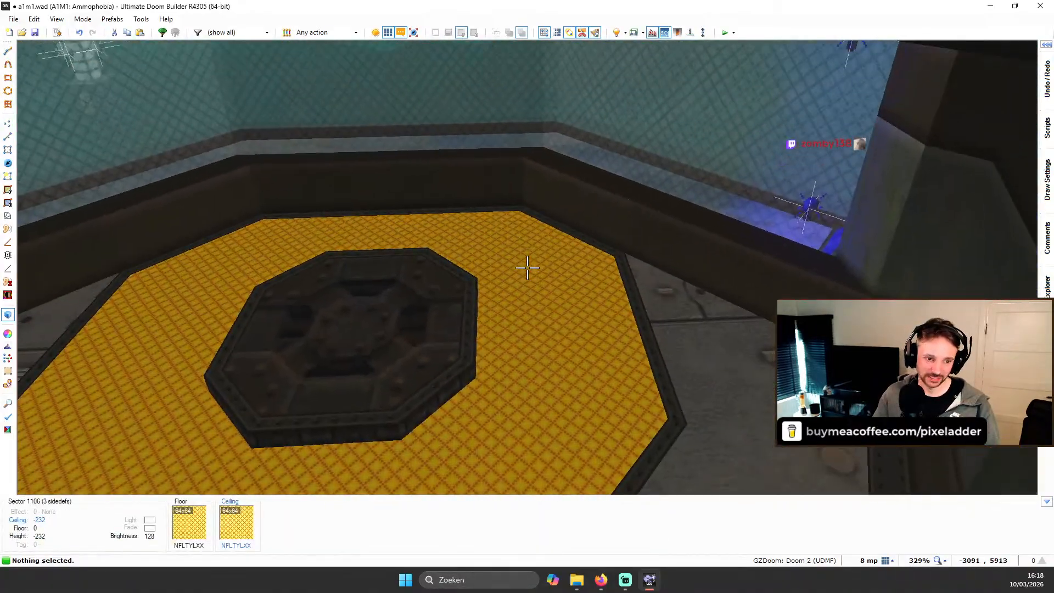
pyautogui.press('d')
pyautogui.press('e')
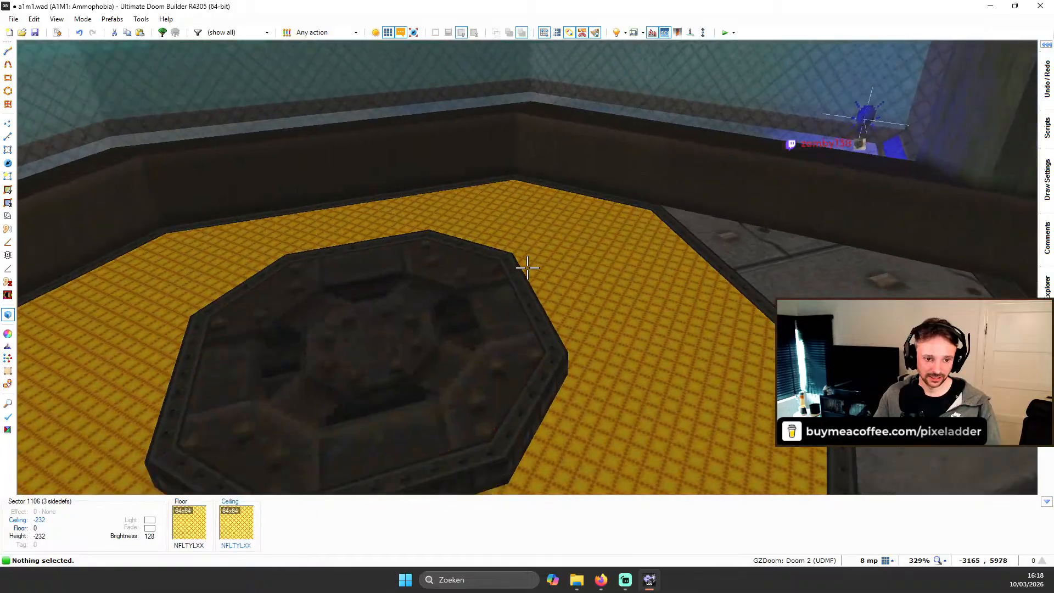
pyautogui.press('d')
pyautogui.press('e')
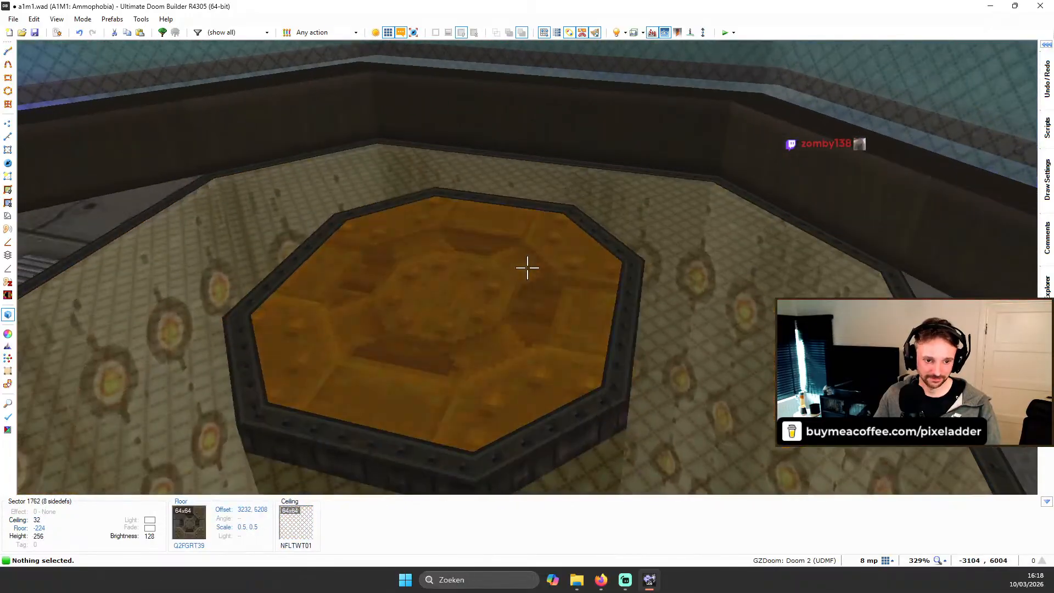
# Step: Browse flats for the pillar top's inner floor and limit the list to textures 128 wide and 128 high
pyautogui.middleClick(528, 268)
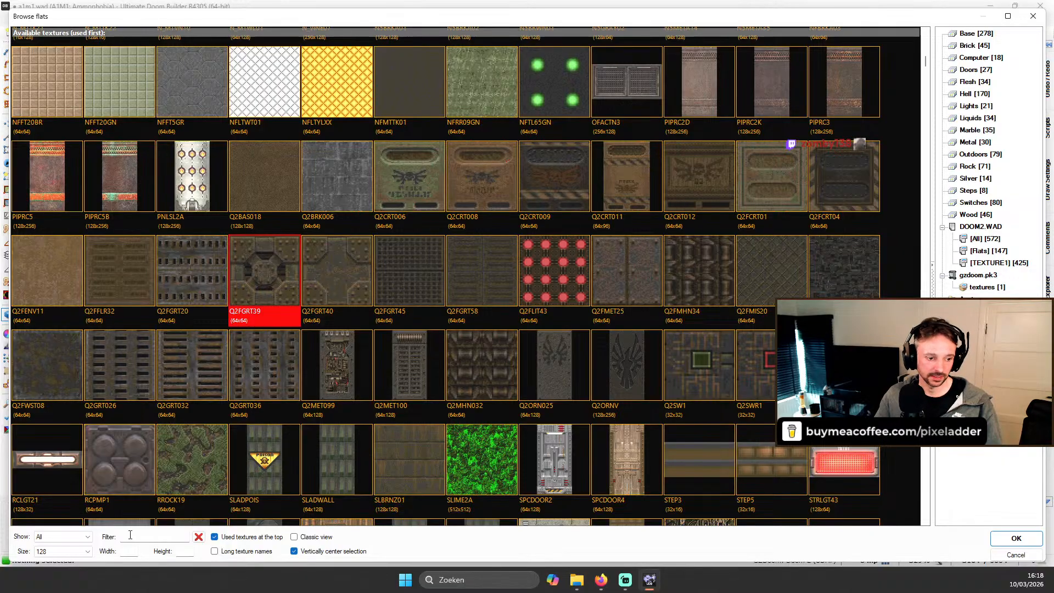
pyautogui.click(134, 553)
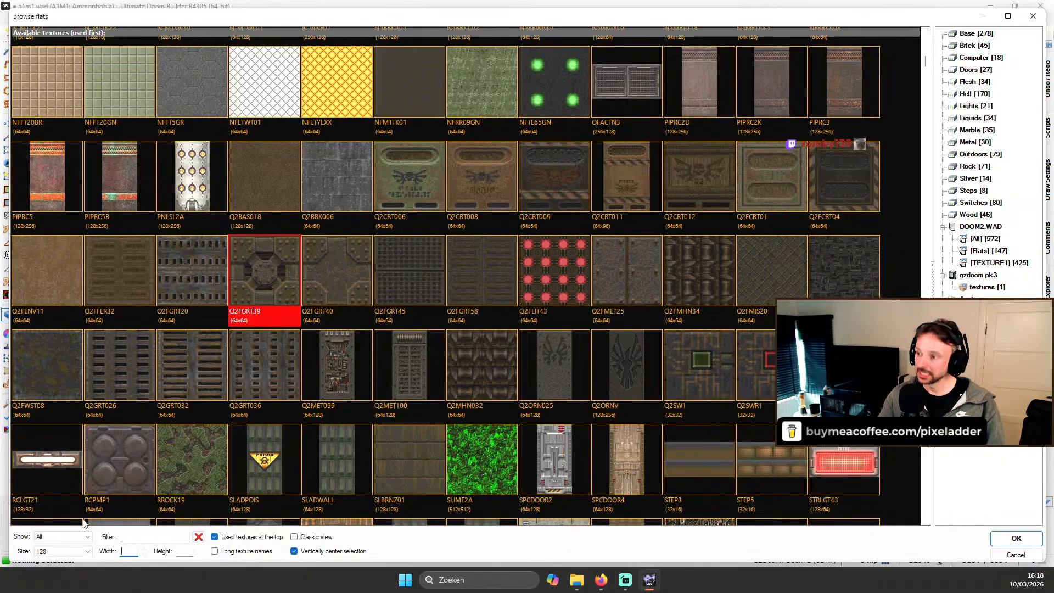
pyautogui.write('128')
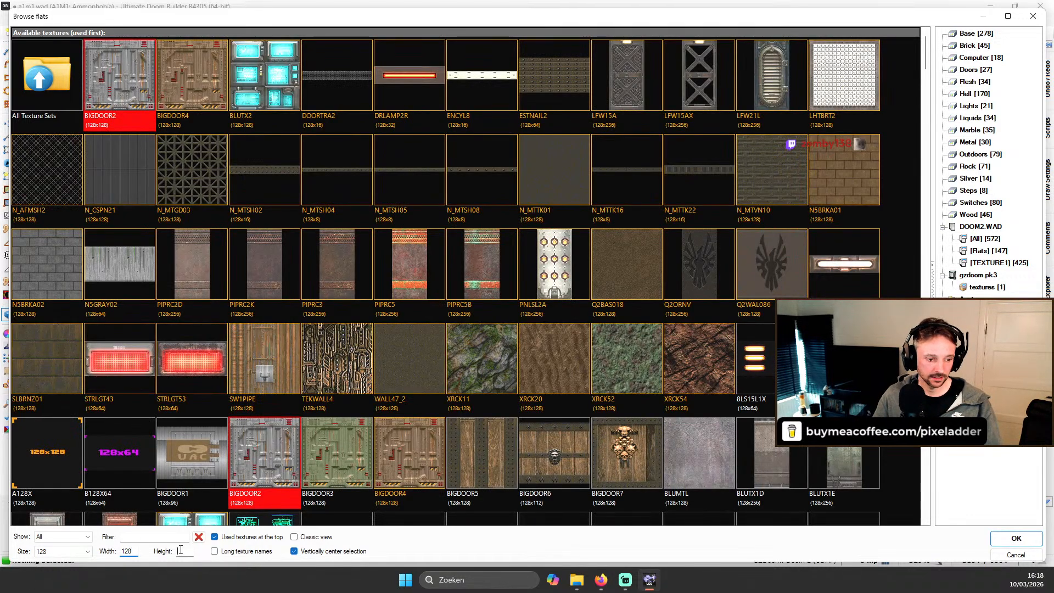
pyautogui.write('128')
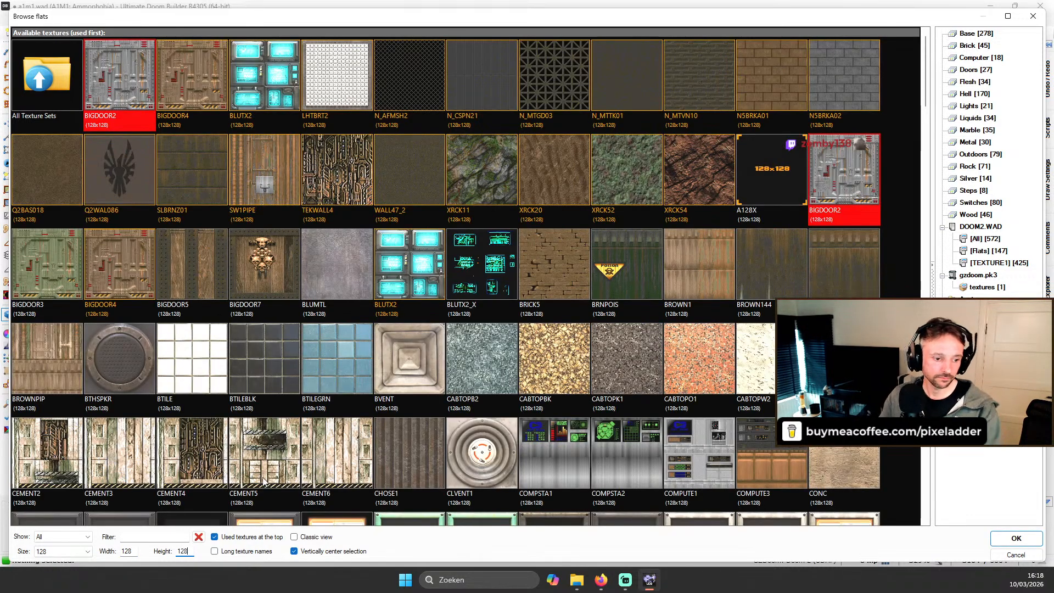
# Step: Look through the 128x128 flats for a fitting pillar top, considering BTHSPKR, FLGH1A, FLGRD and LFW30R
pyautogui.click(145, 390)
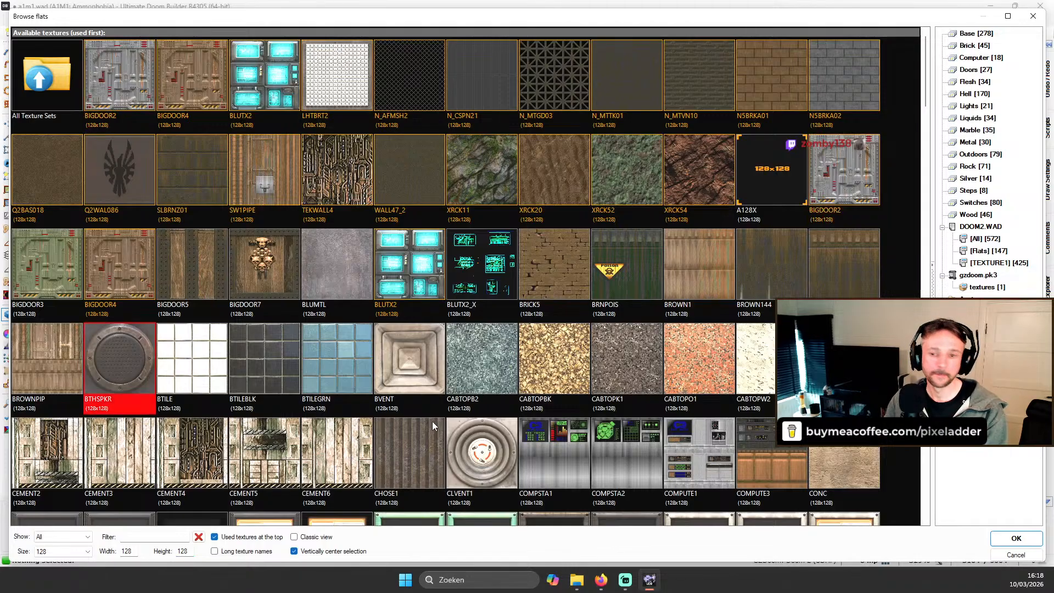
pyautogui.scroll(-10, 401, 270)
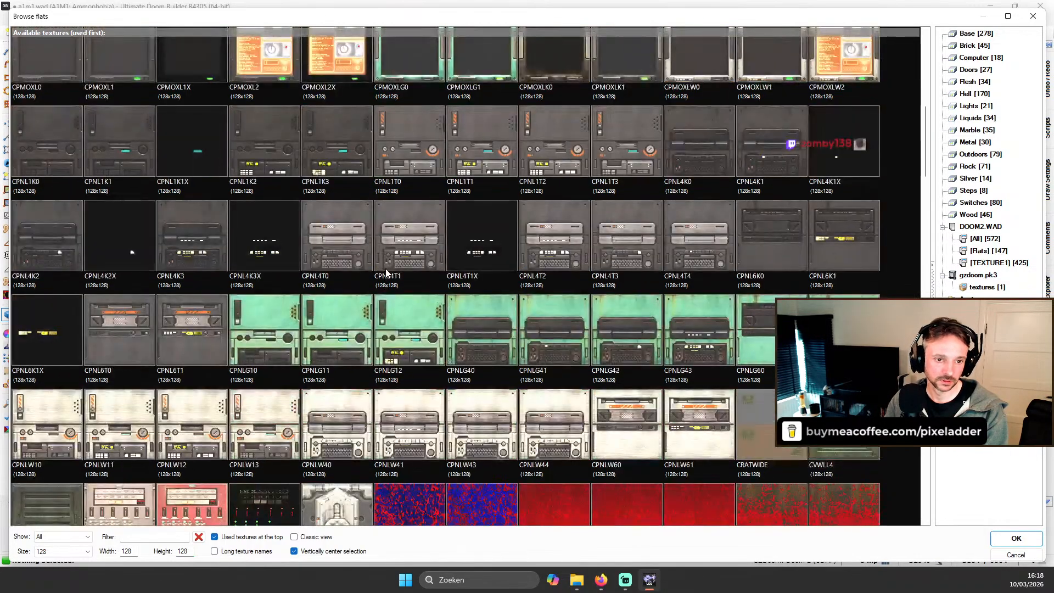
pyautogui.scroll(-3, 387, 269)
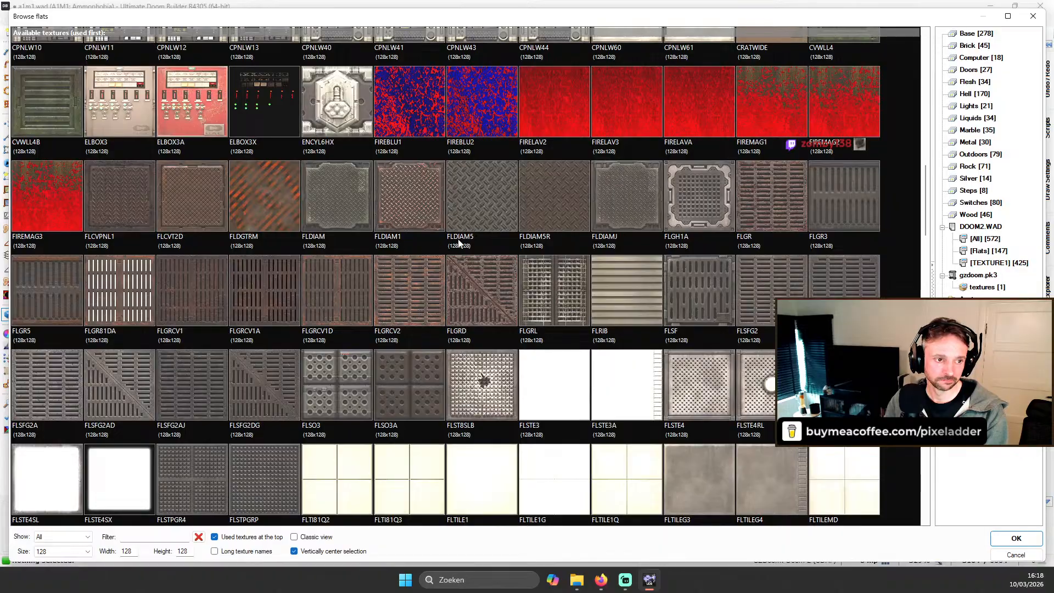
pyautogui.click(686, 190)
pyautogui.scroll(-1, 92, 216)
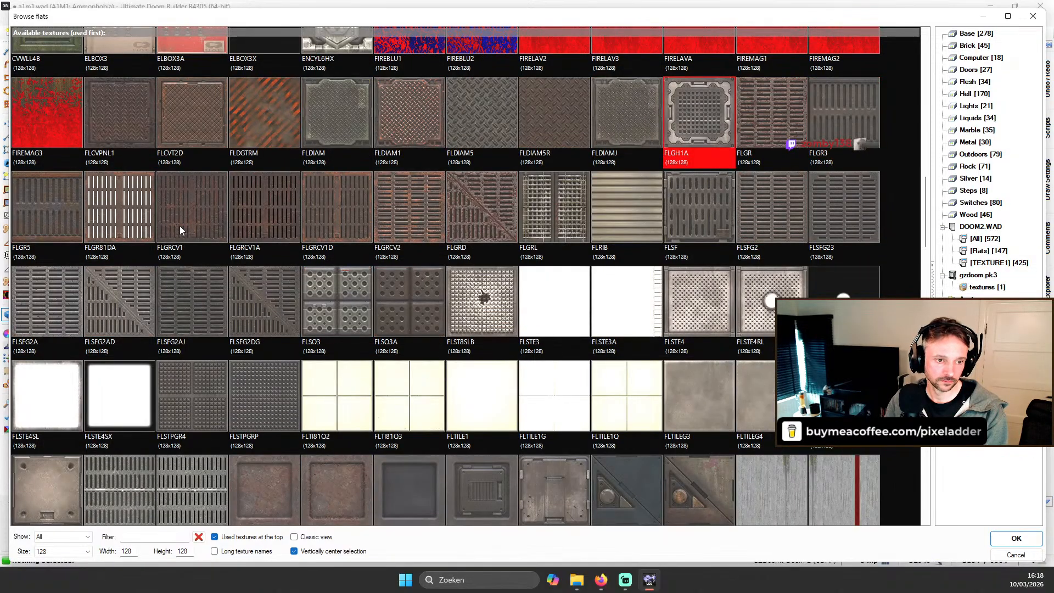
pyautogui.click(396, 190)
pyautogui.click(488, 204)
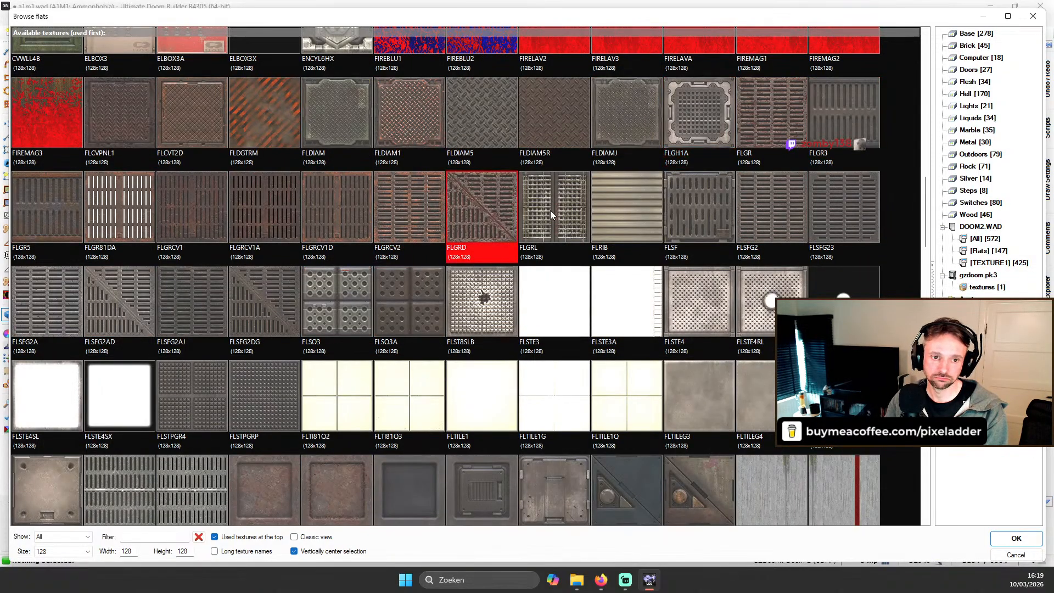
pyautogui.scroll(-3, 550, 210)
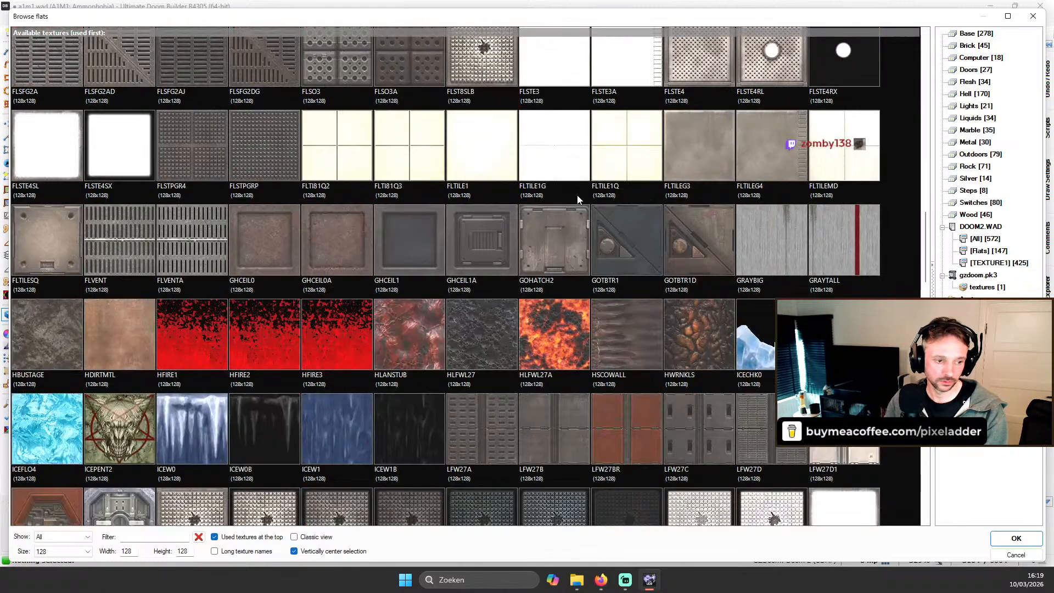
pyautogui.scroll(-2, 578, 199)
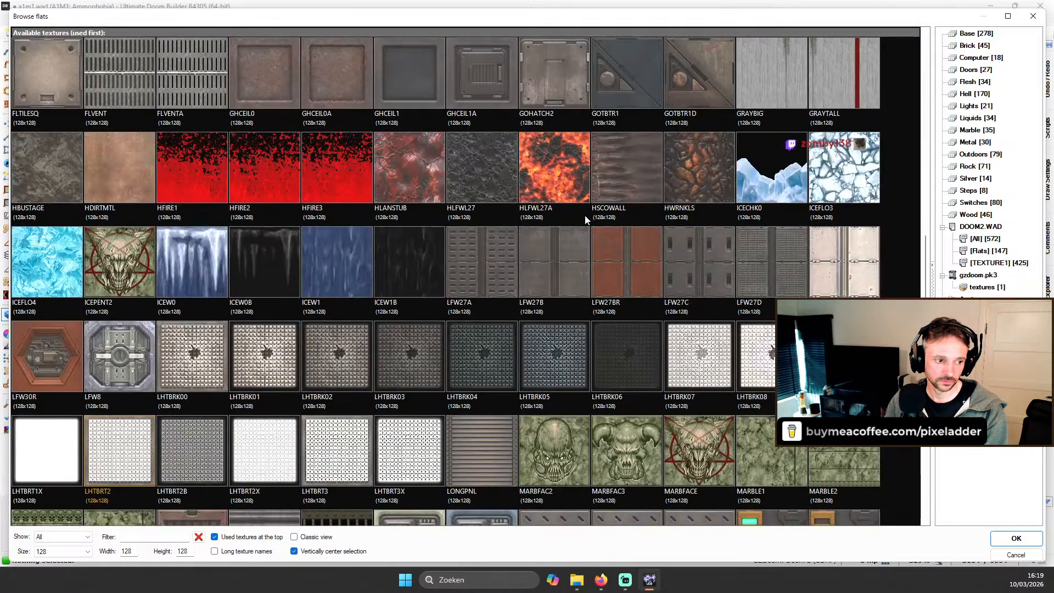
pyautogui.click(55, 359)
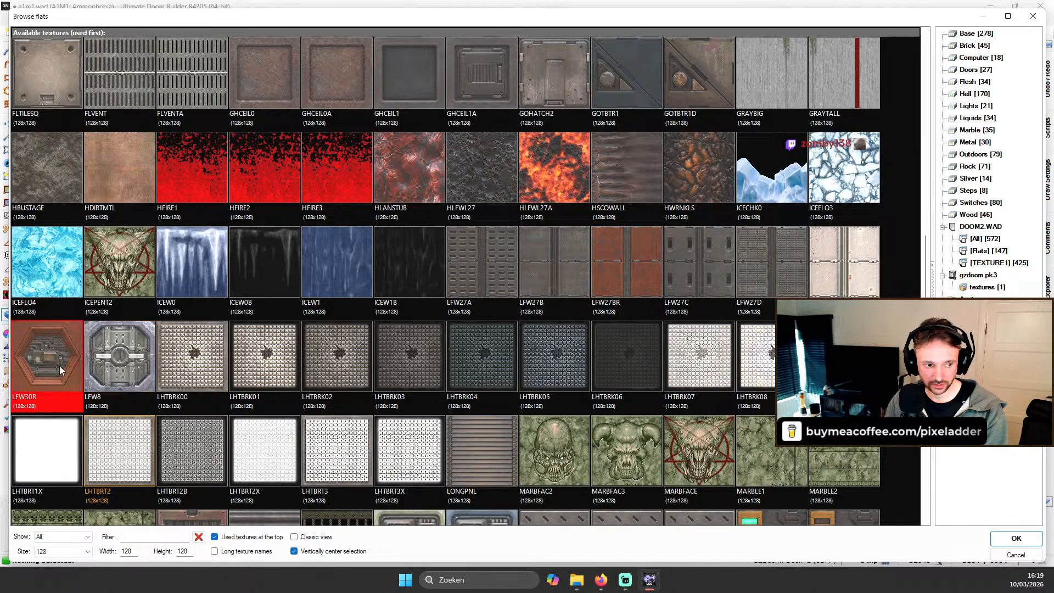
pyautogui.scroll(1, 805, 214)
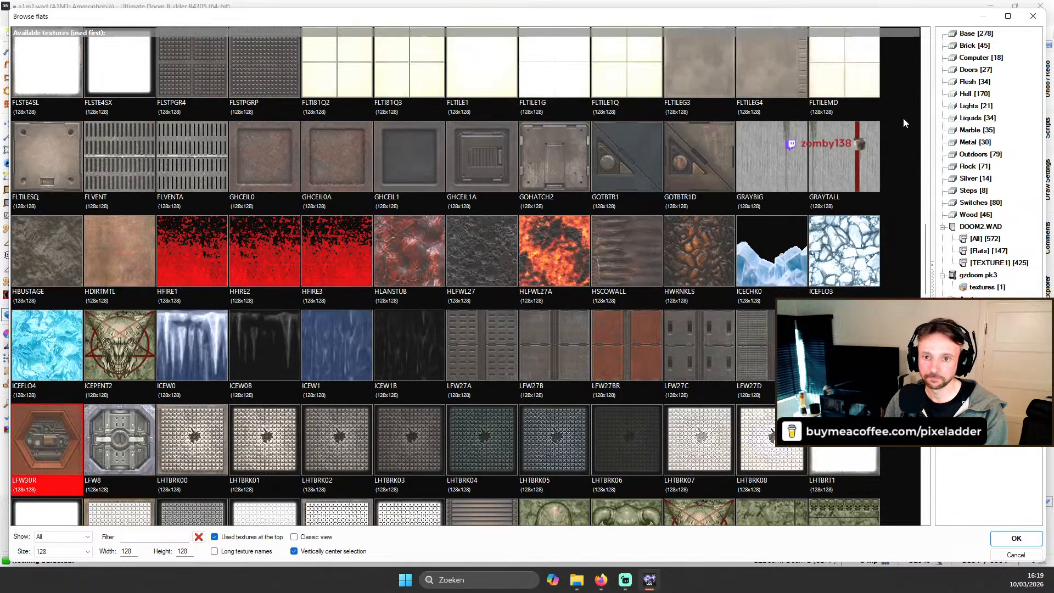
pyautogui.scroll(2, 689, 130)
pyautogui.scroll(-2, 686, 135)
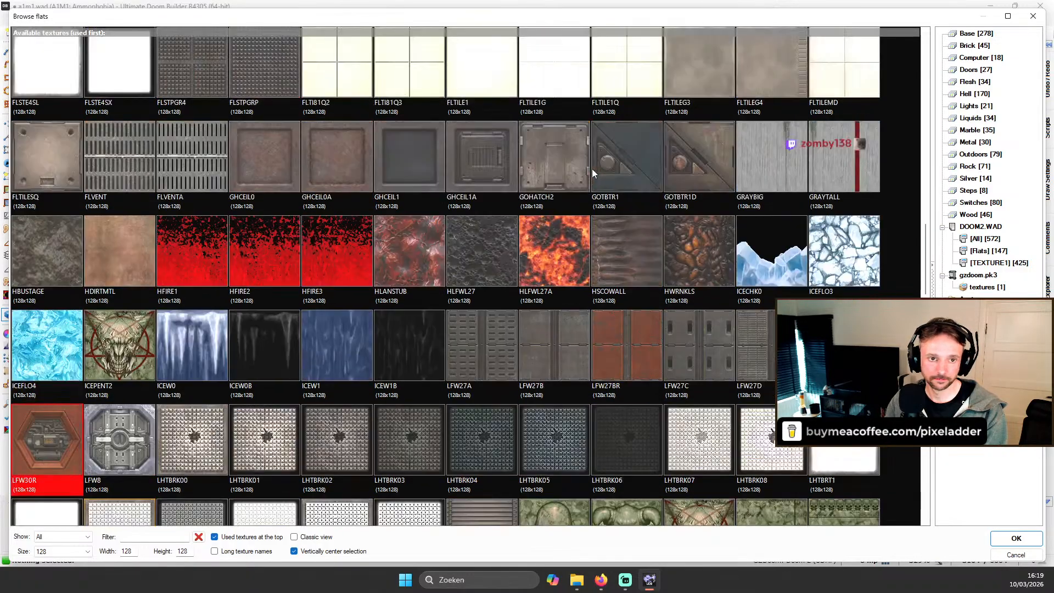
pyautogui.scroll(-4, 592, 169)
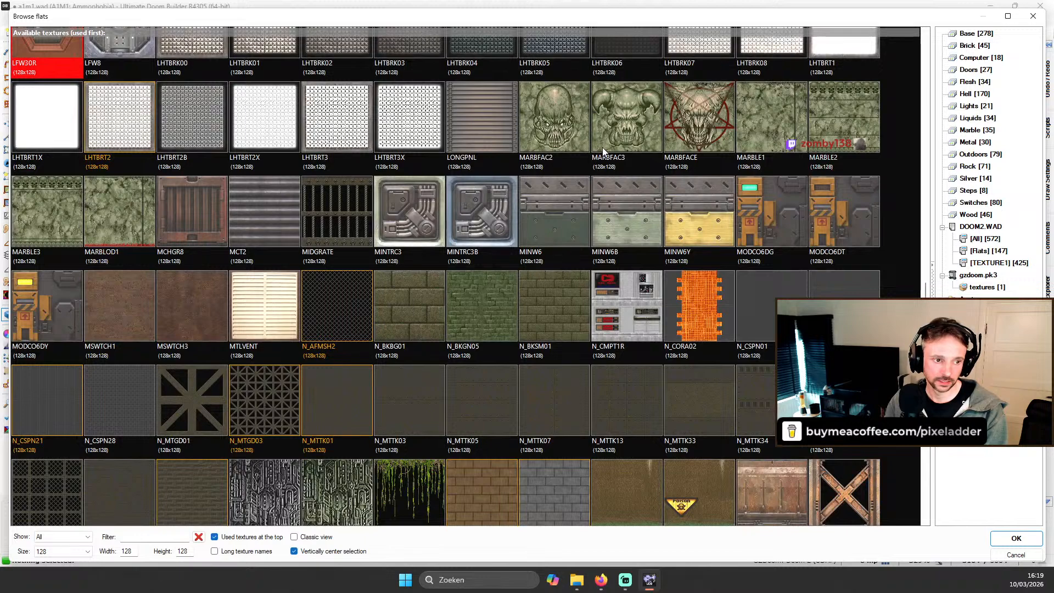
pyautogui.scroll(-4, 604, 159)
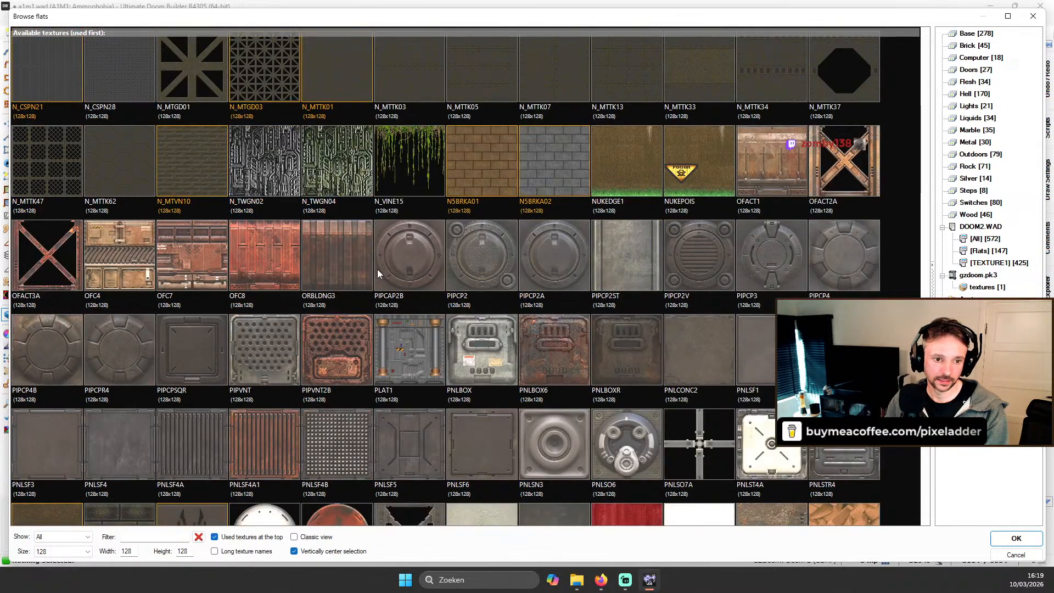
# Step: Compare the round metal flats PIPCAP2B, PIPCP2 and PIPCP2V with other candidates such as PNLSO7A
pyautogui.click(431, 245)
pyautogui.click(506, 249)
pyautogui.click(403, 249)
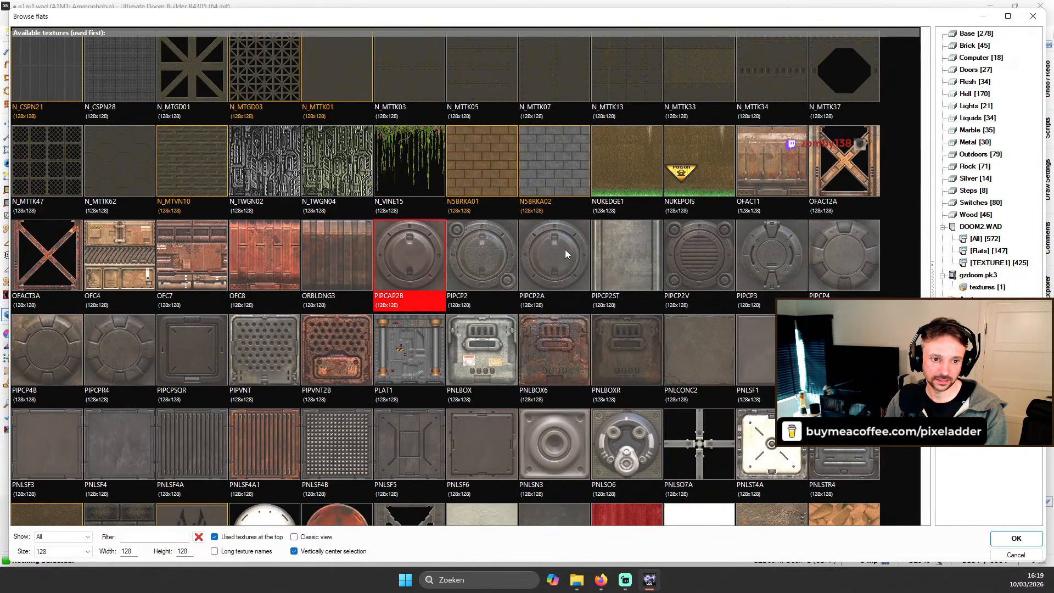
pyautogui.click(467, 256)
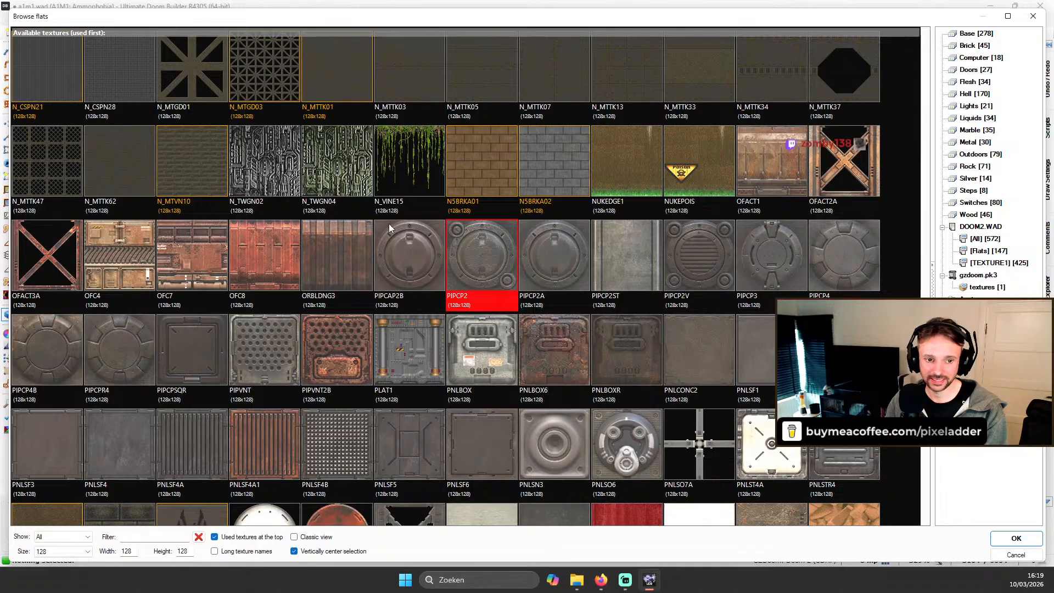
pyautogui.click(717, 255)
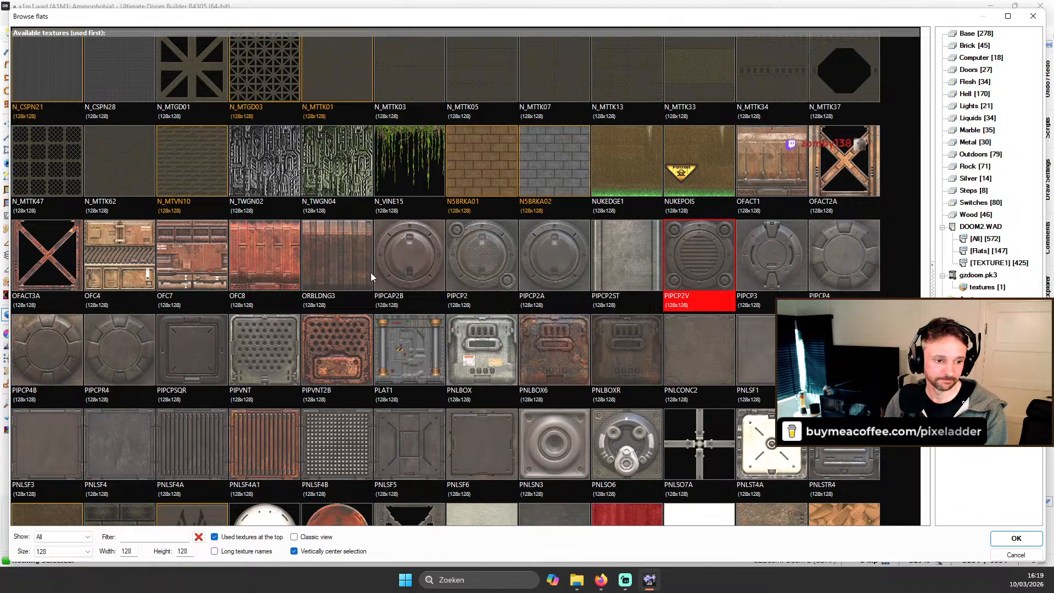
pyautogui.scroll(-1, 447, 301)
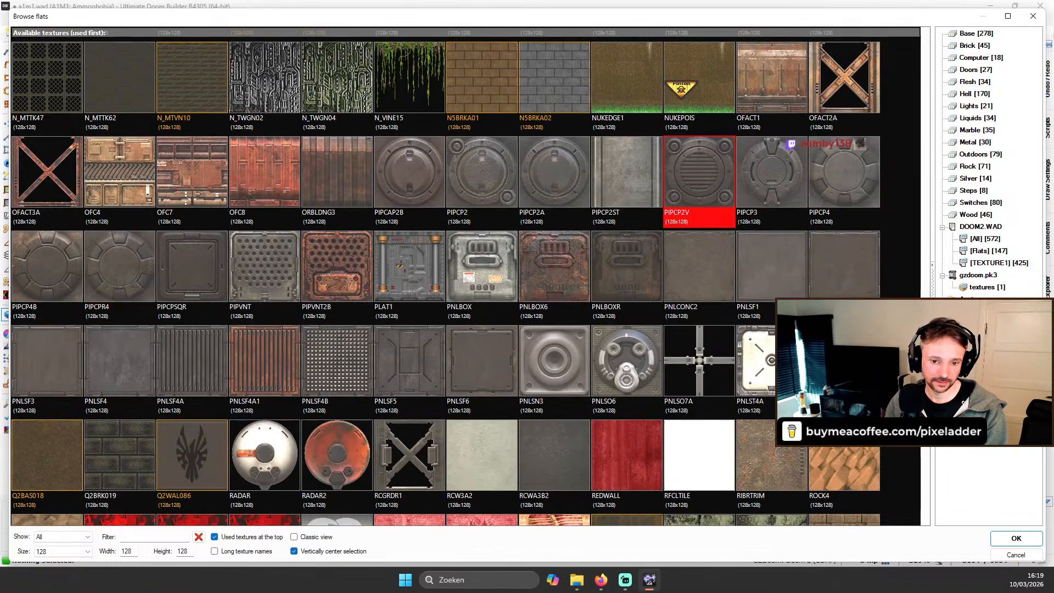
pyautogui.scroll(-1, 447, 302)
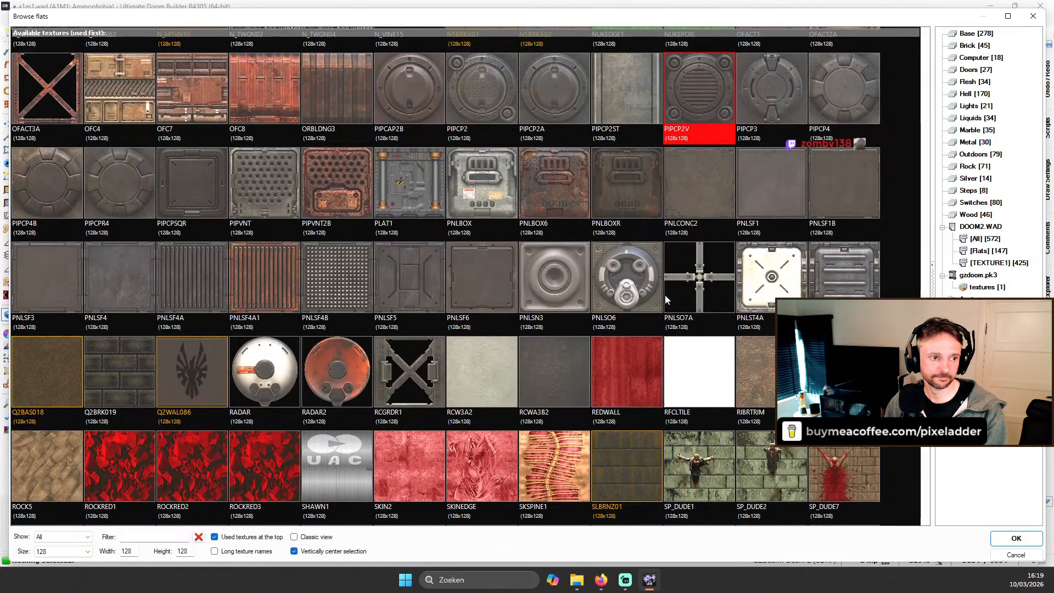
pyautogui.scroll(1, 698, 259)
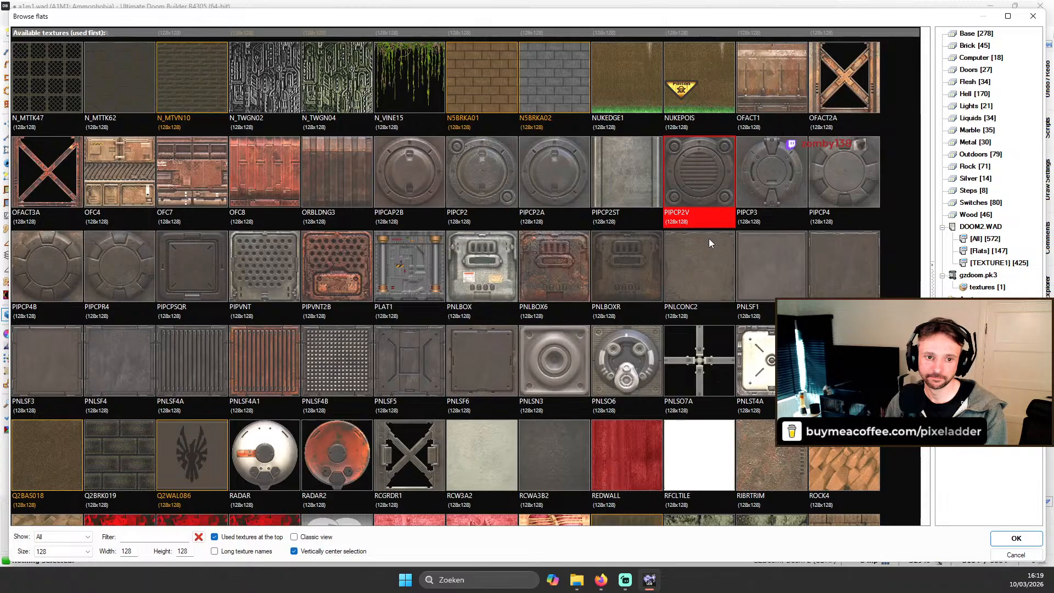
pyautogui.scroll(-6, 544, 219)
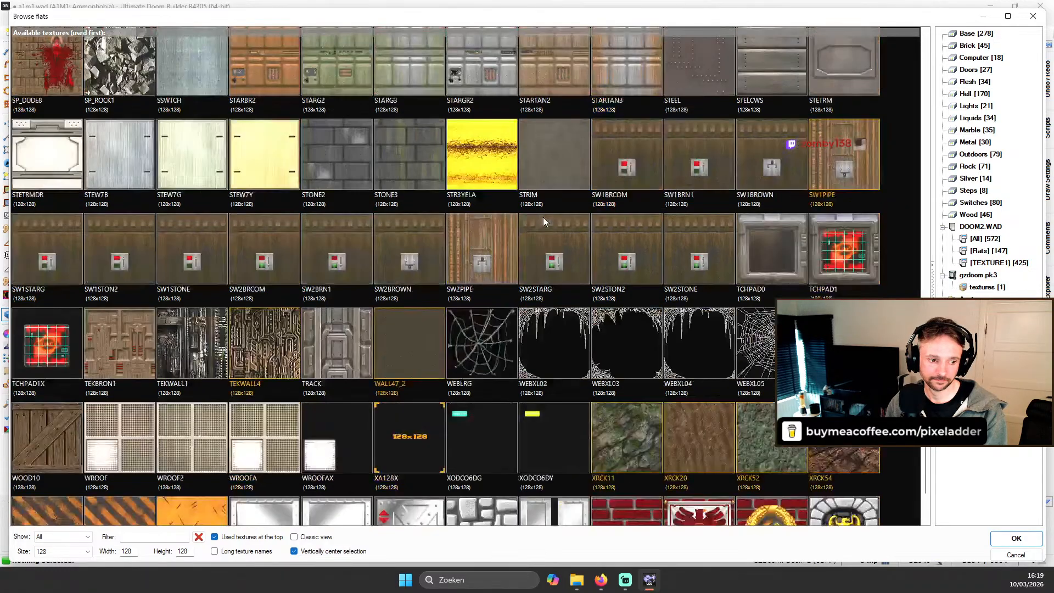
pyautogui.scroll(-2, 545, 222)
pyautogui.scroll(3, 577, 225)
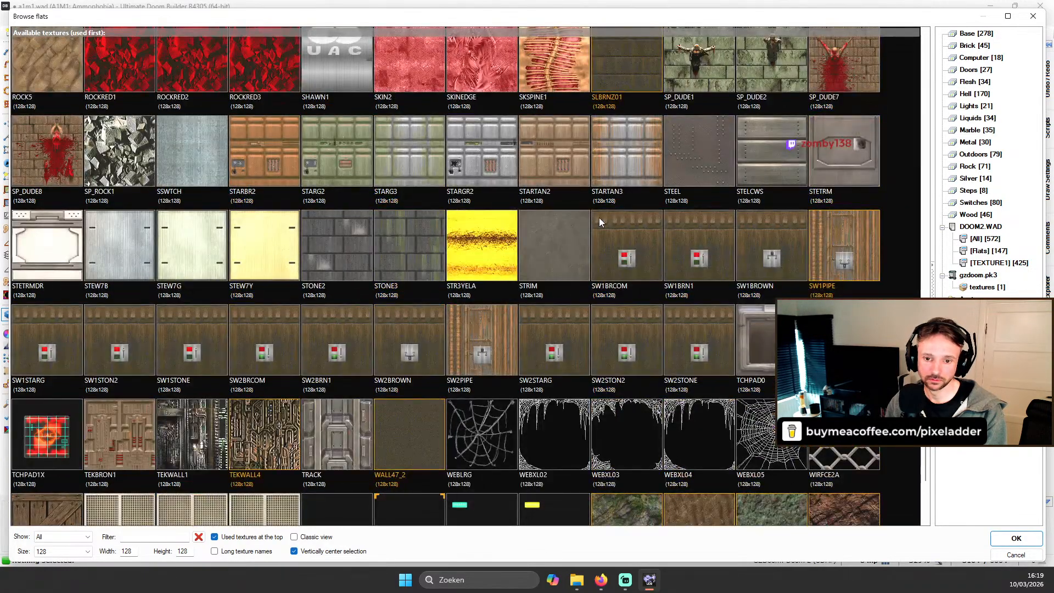
pyautogui.scroll(4, 600, 222)
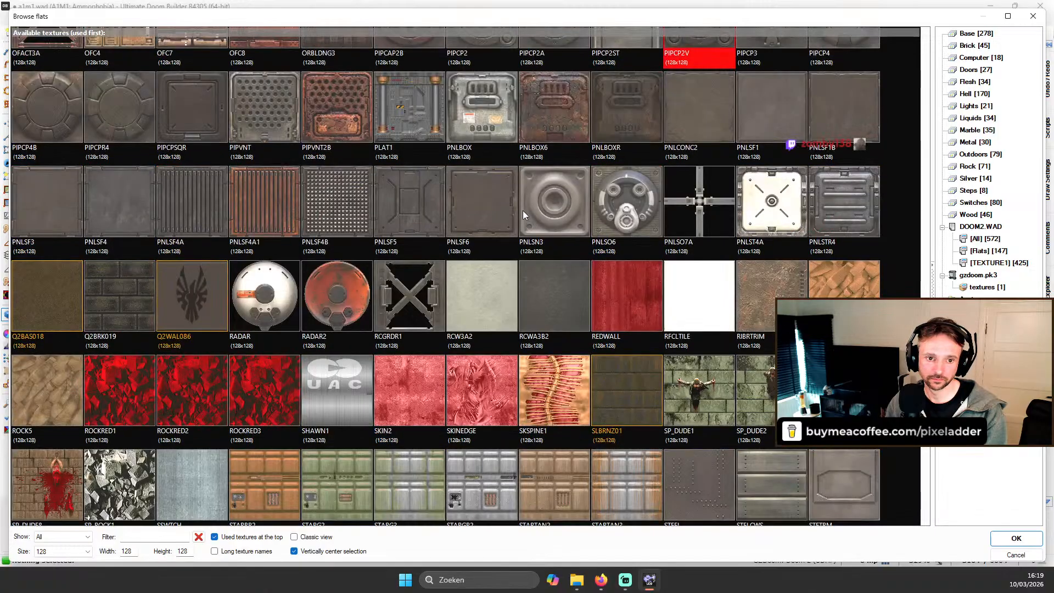
pyautogui.click(666, 199)
pyautogui.scroll(2, 524, 191)
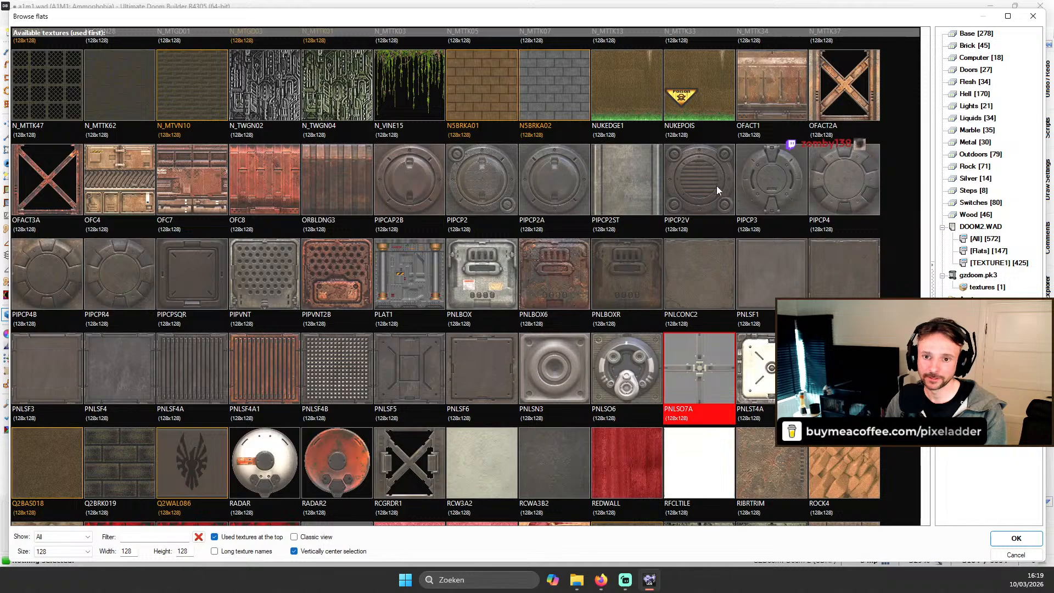
# Step: Scan the filtered flats once more, back to the start of the list, for a centred round design
pyautogui.scroll(-12, 419, 212)
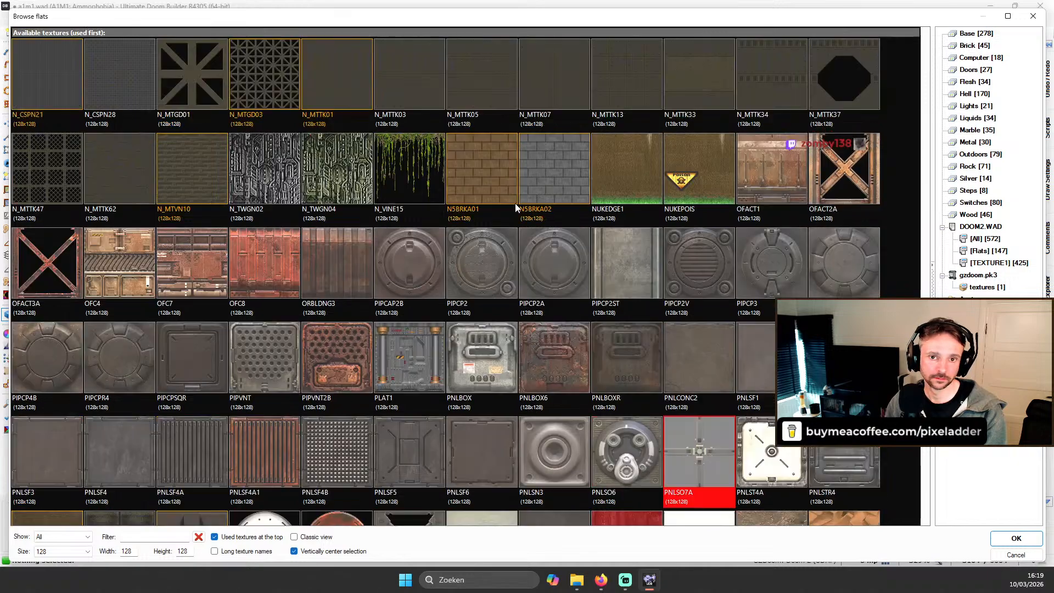
pyautogui.scroll(12, 510, 212)
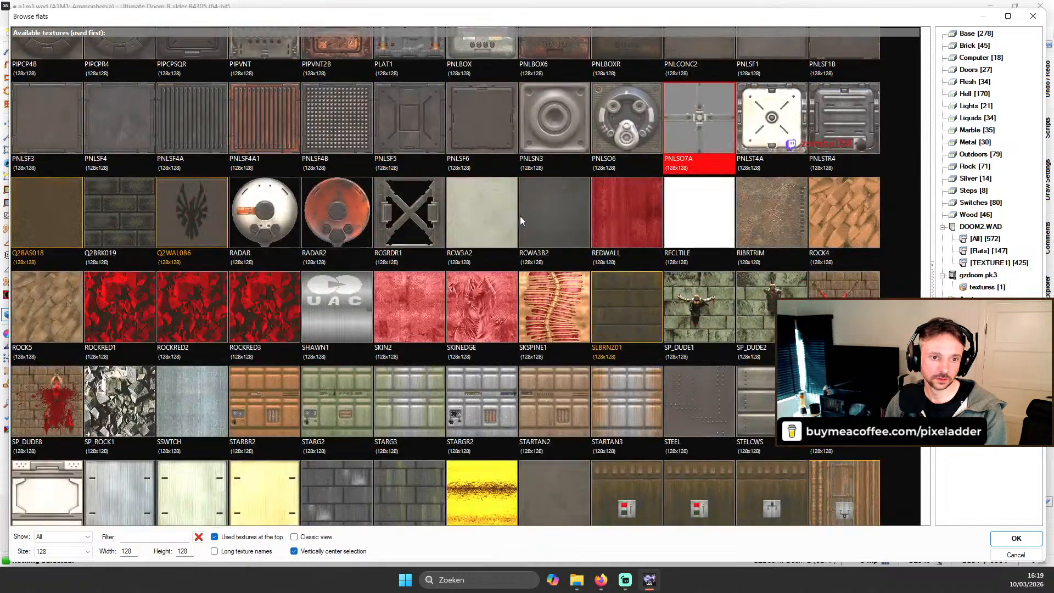
pyautogui.scroll(1, 523, 220)
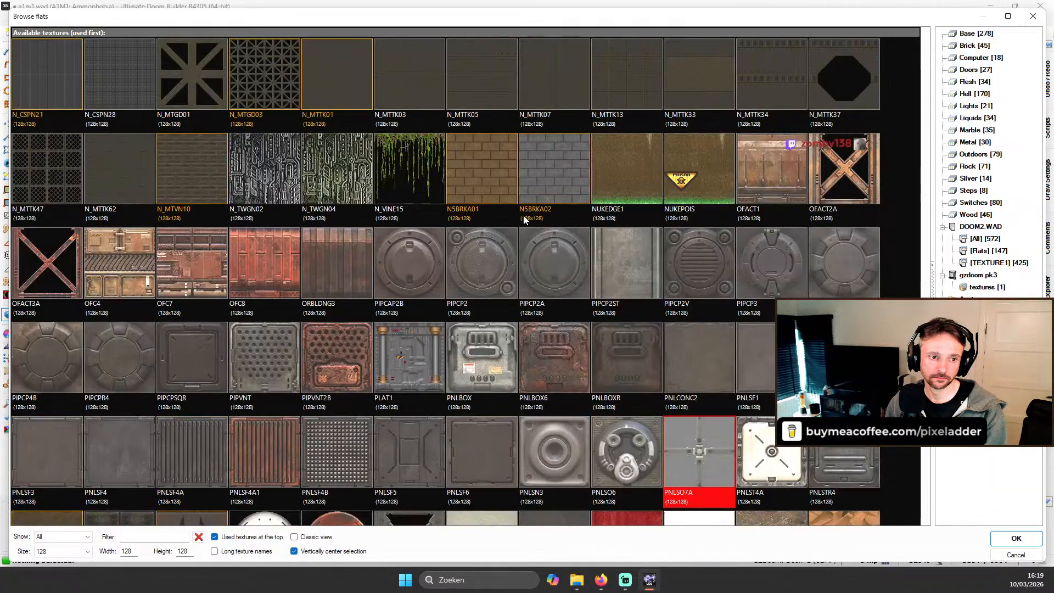
pyautogui.scroll(4, 652, 222)
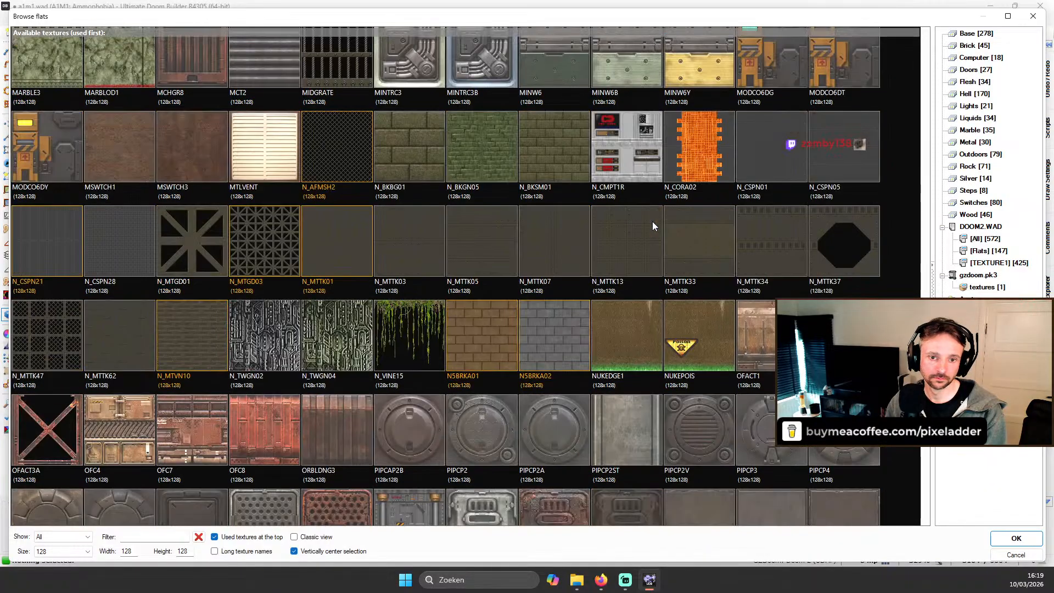
pyautogui.scroll(3, 652, 227)
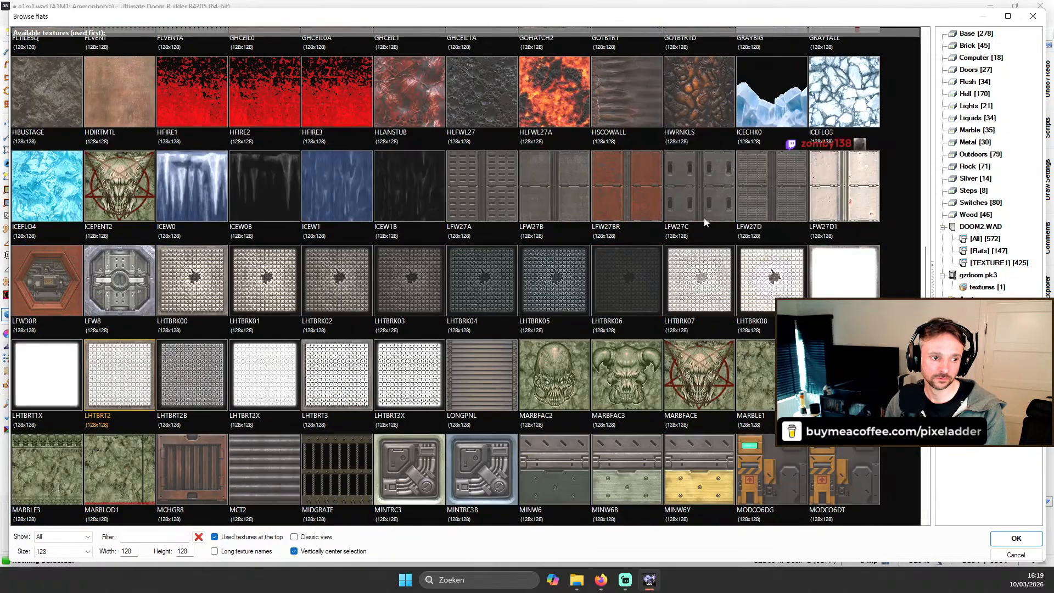
pyautogui.scroll(4, 704, 217)
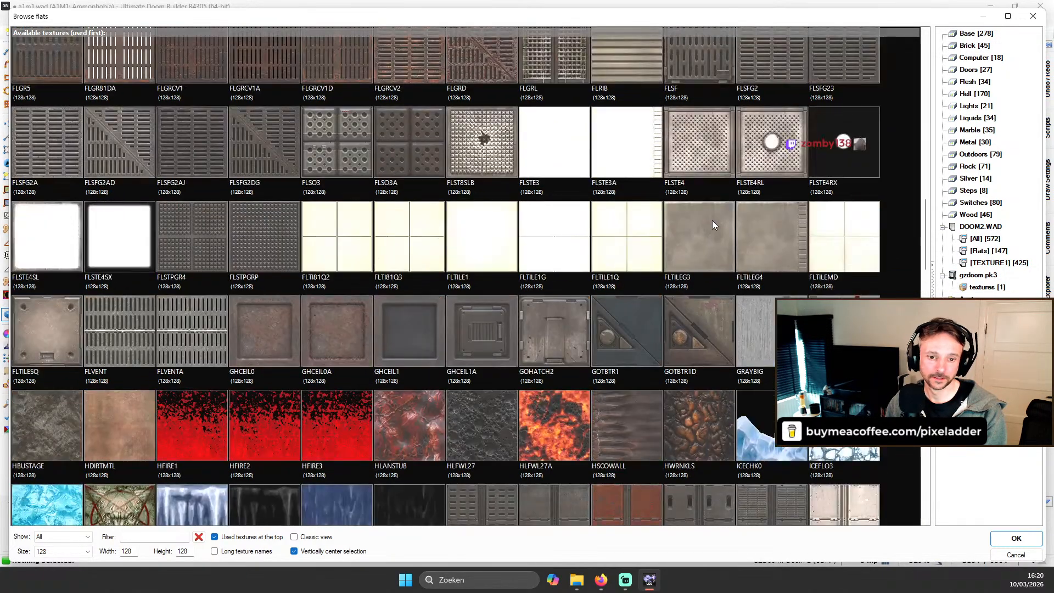
pyautogui.scroll(5, 713, 225)
pyautogui.scroll(10, 715, 224)
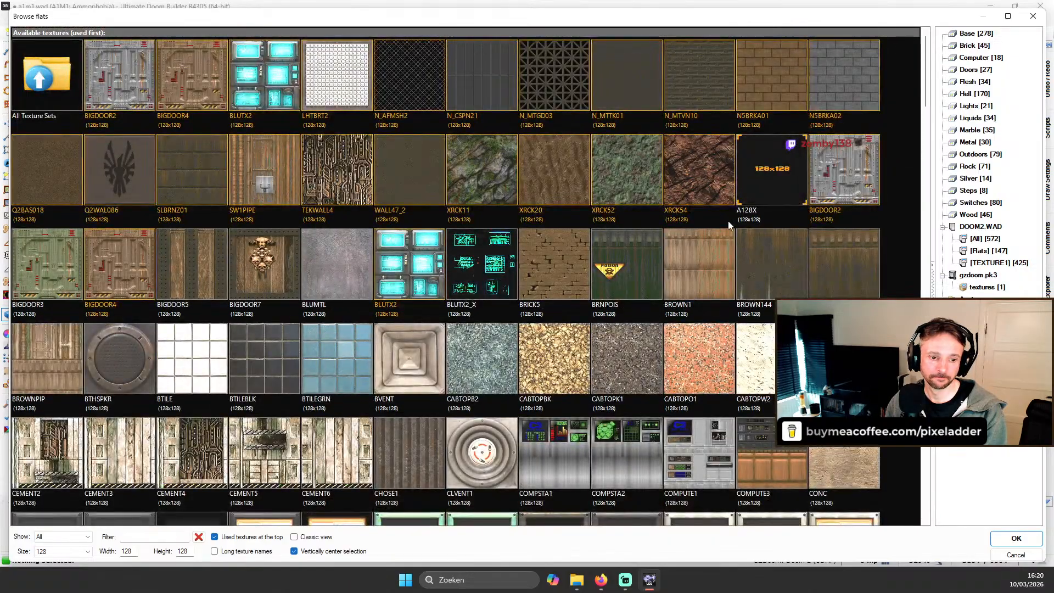
# Step: Apply the CLVENT1 flat to the pillar top's inner octagon floor and return to the 2D map in Linedefs Mode
pyautogui.doubleClick(502, 434)
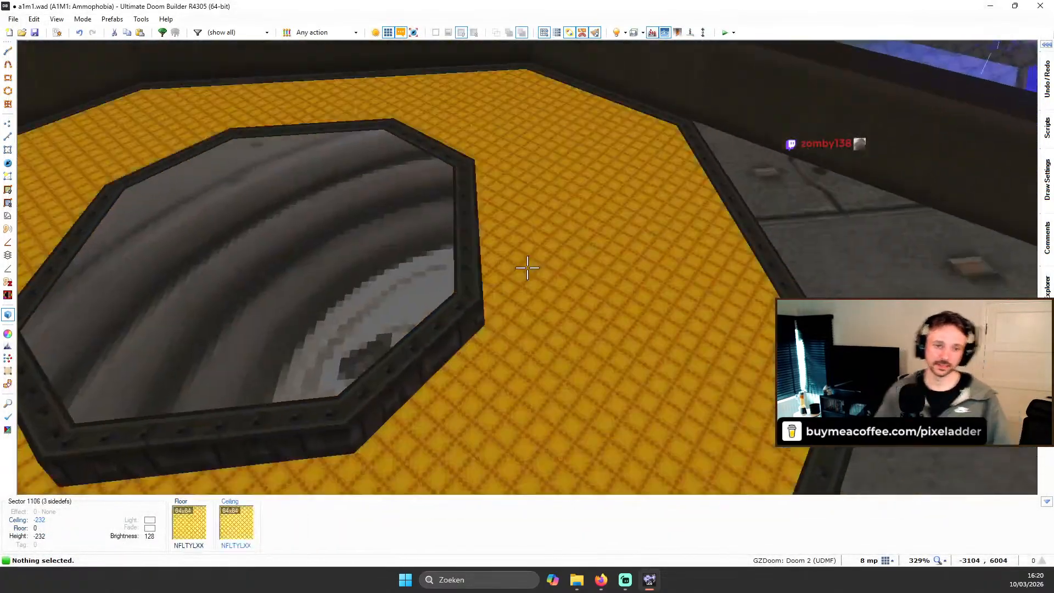
pyautogui.press('s')
pyautogui.press('w')
pyautogui.press('q')
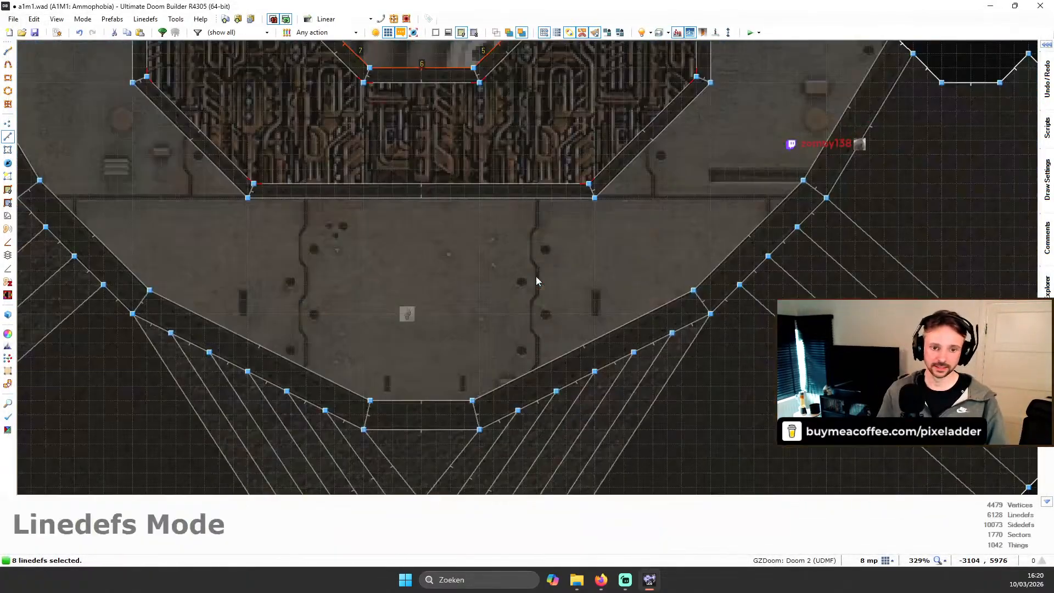
# Step: In Floor Align Mode, scale the CLVENT1 flat down to the pillar top's outer octagon extents, centring its round design
pyautogui.scroll(-4, 460, 176)
pyautogui.scroll(5, 449, 132)
pyautogui.press('Down')
pyautogui.press('Down')
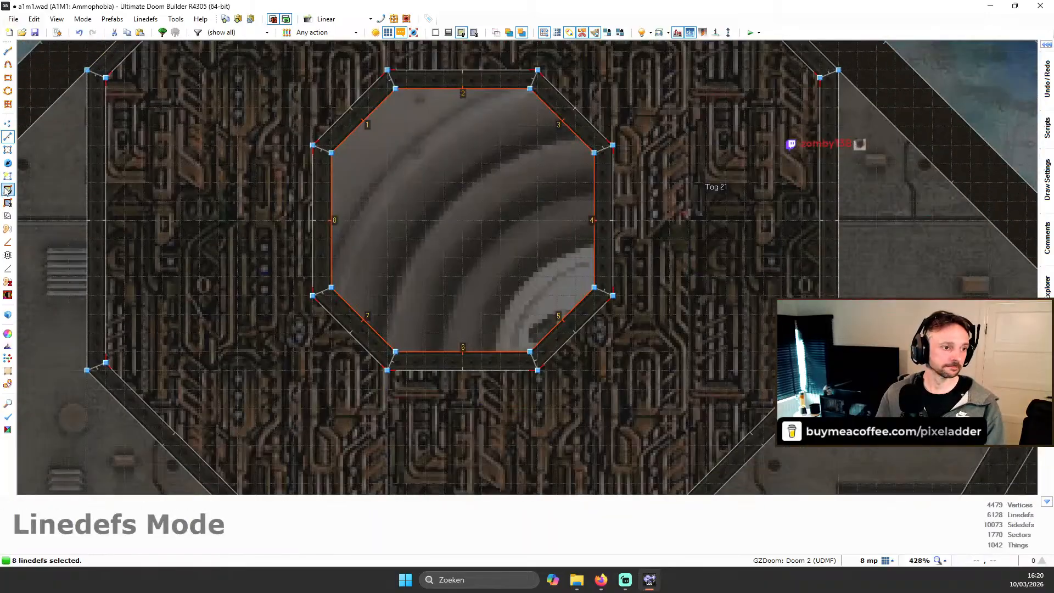
pyautogui.click(9, 192)
pyautogui.scroll(-3, 436, 203)
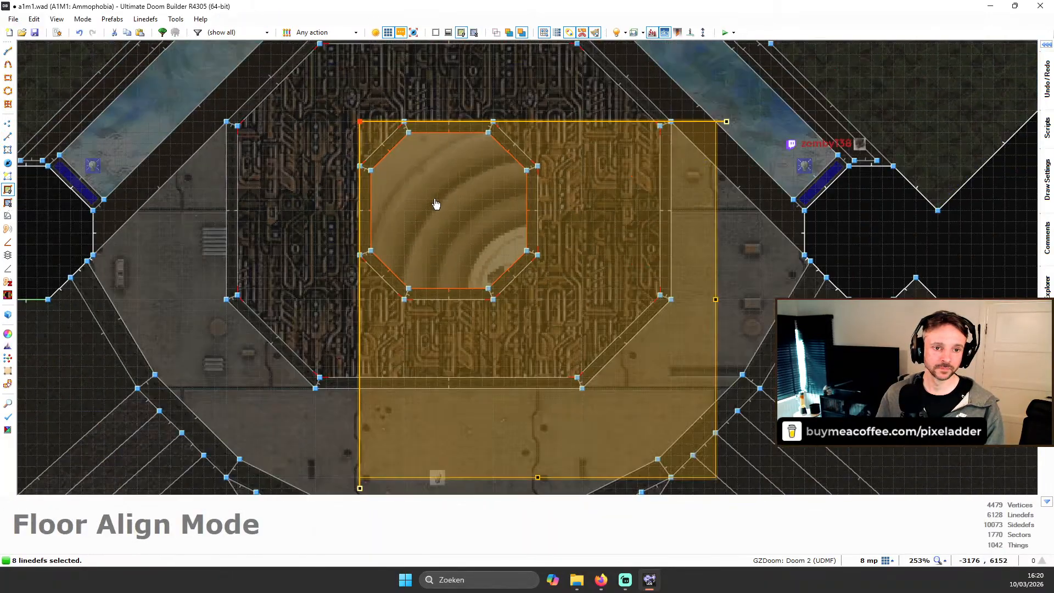
pyautogui.moveTo(714, 301); pyautogui.dragTo(536, 301)
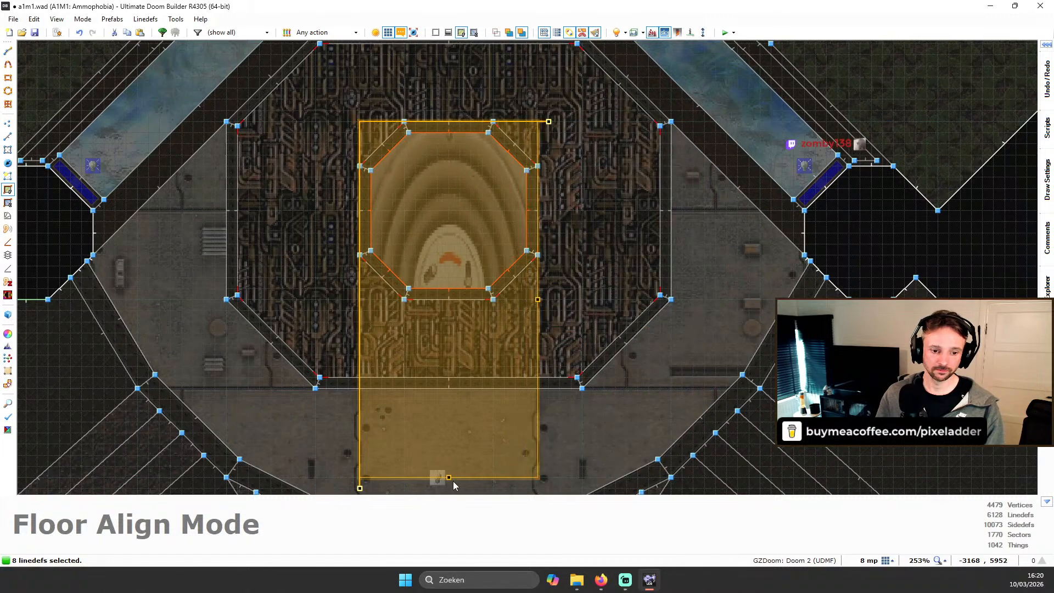
pyautogui.moveTo(449, 479); pyautogui.dragTo(442, 298)
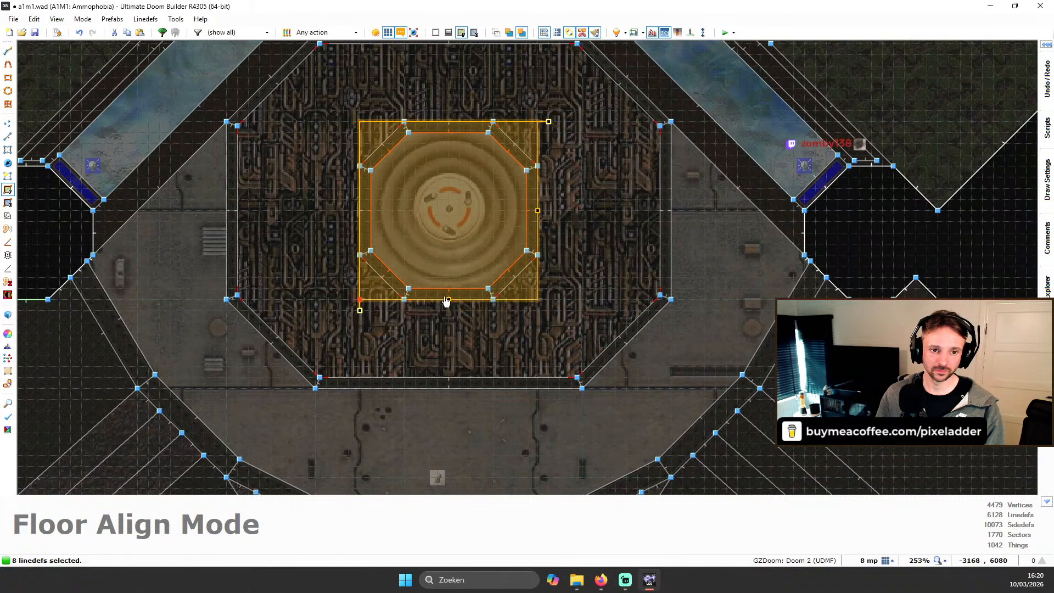
# Step: Inspect the fitted pillar top in the 3D view from several sides
pyautogui.press('q')
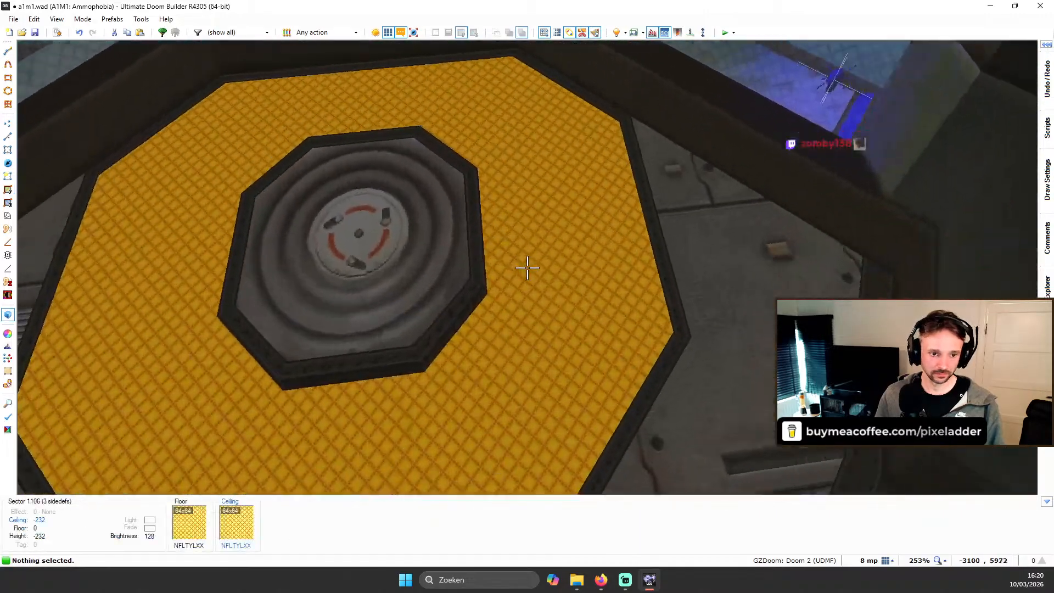
pyautogui.press('d')
pyautogui.press('e')
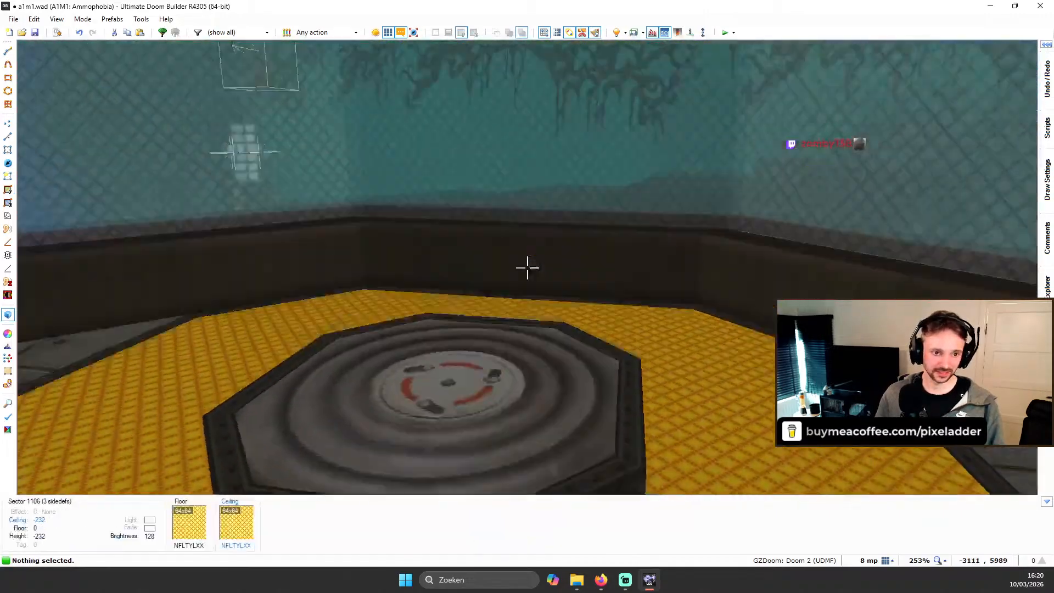
pyautogui.press('d')
pyautogui.press('e')
pyautogui.press('d')
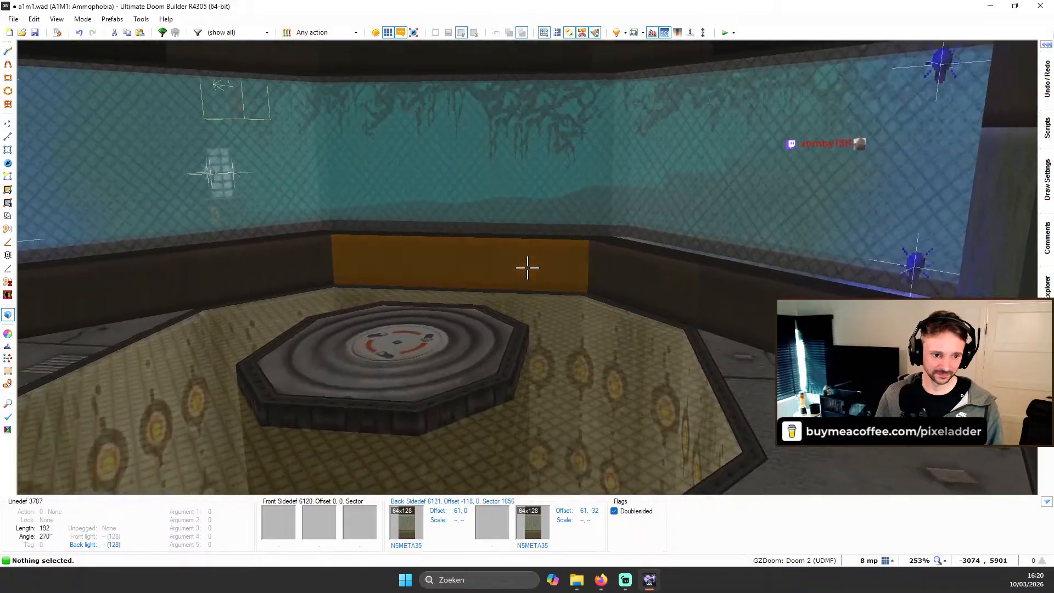
pyautogui.press('e')
pyautogui.press('d')
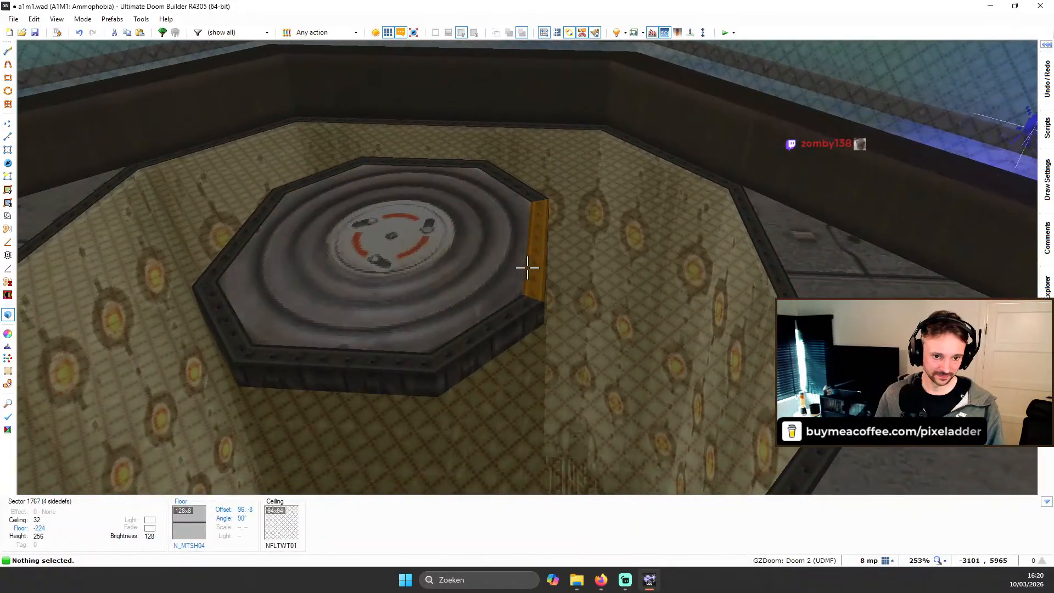
pyautogui.press('e')
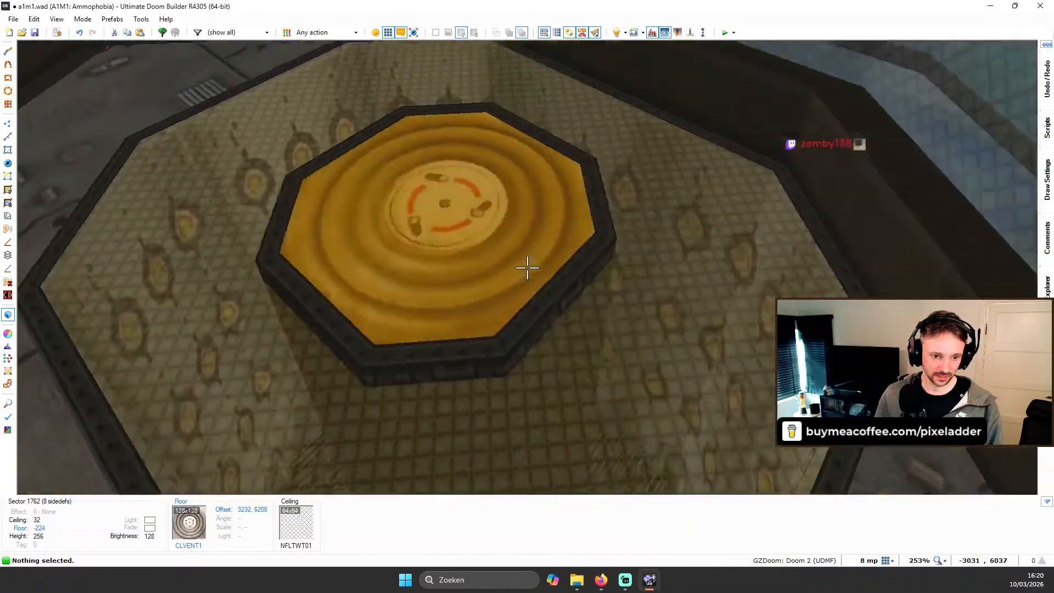
# Step: Try lowering the pillar top's inner octagon floor to -248
pyautogui.scroll(-2, 527, 268)
pyautogui.scroll(-1, 527, 268)
pyautogui.press('d')
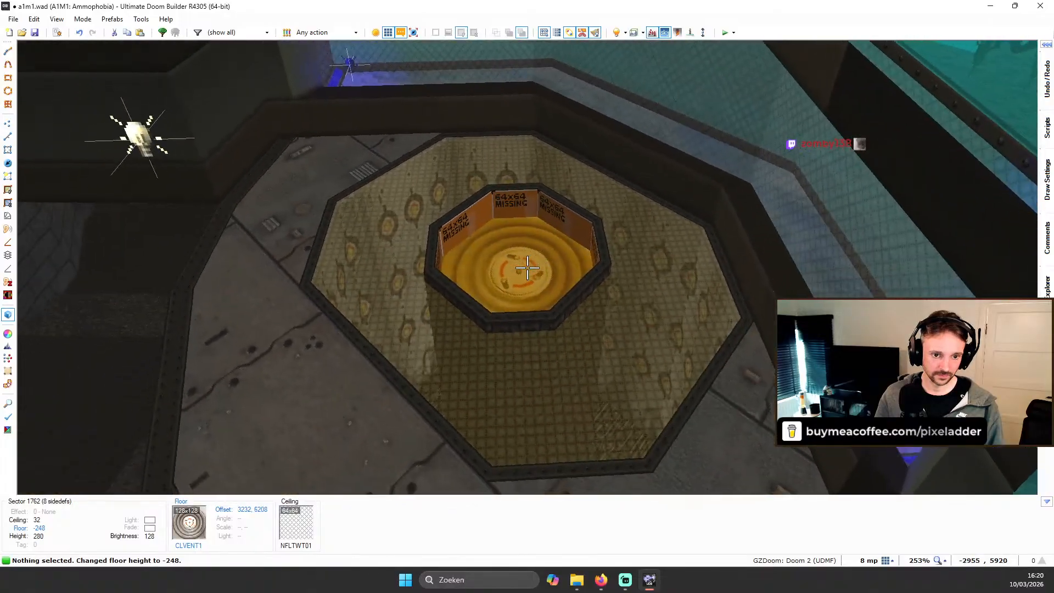
pyautogui.press('e')
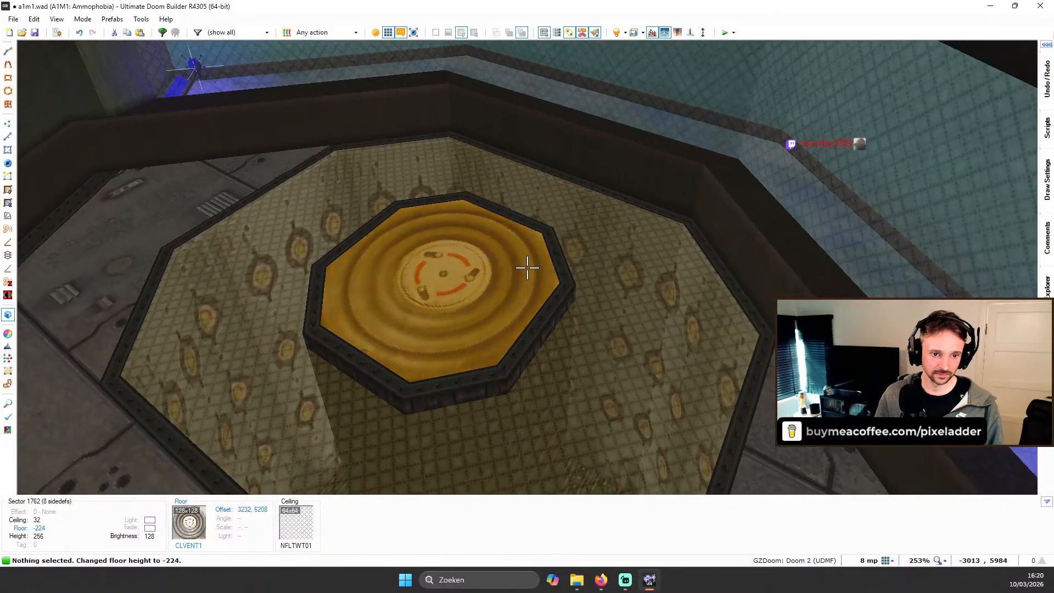
# Step: Lower the ceiling of the pillar's inner octagon to -120
pyautogui.press('e')
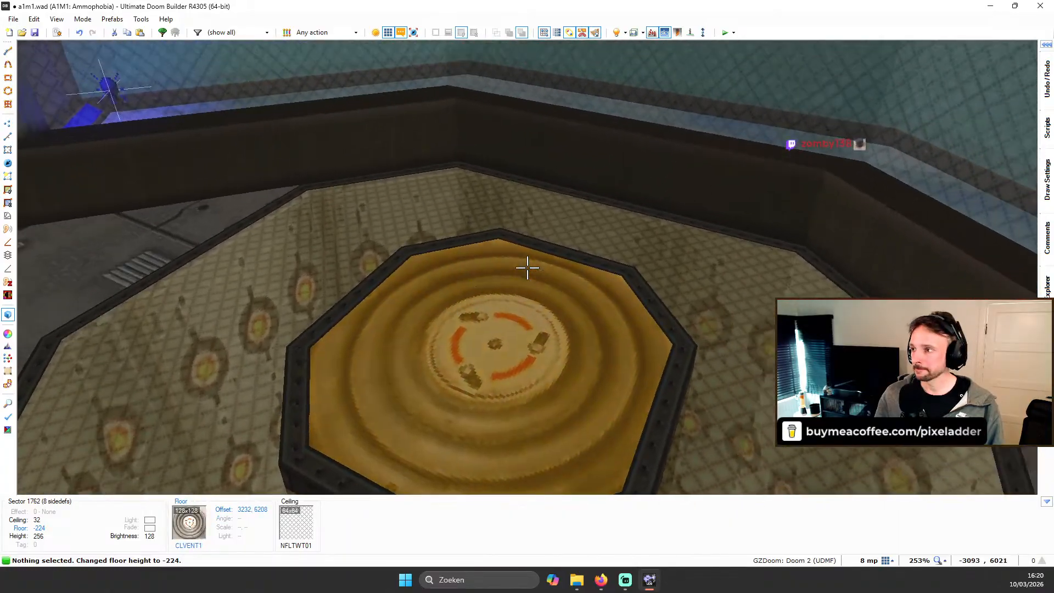
pyautogui.press('d')
pyautogui.press('e')
pyautogui.press('d')
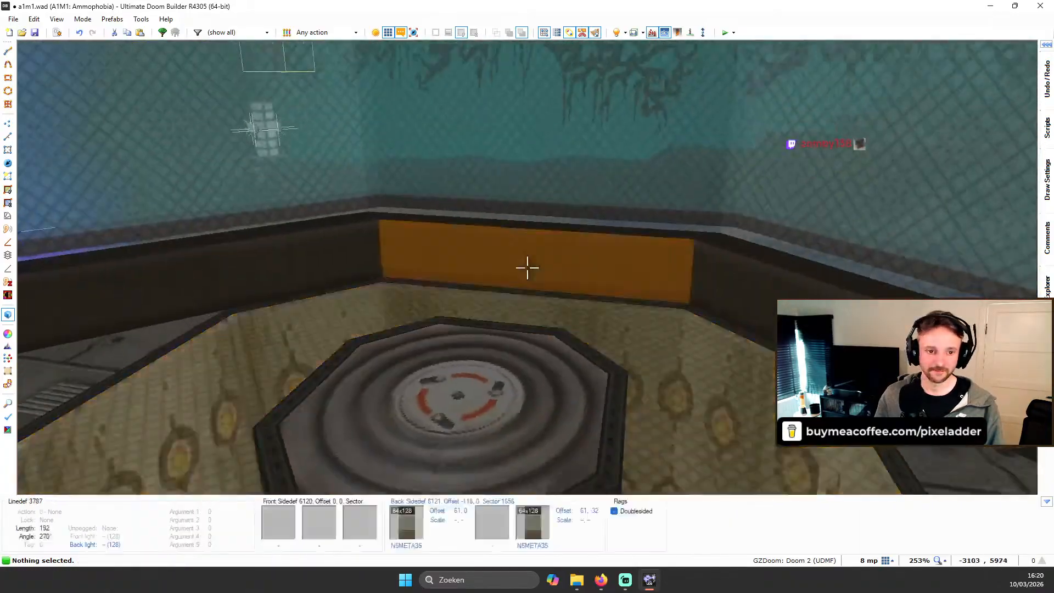
pyautogui.press('e')
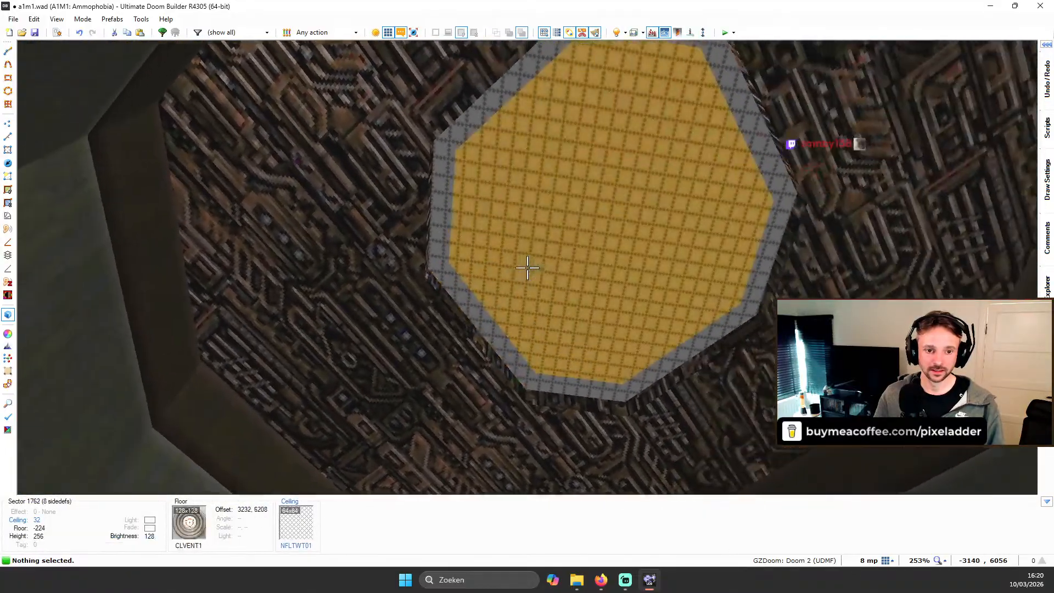
pyautogui.click(527, 268)
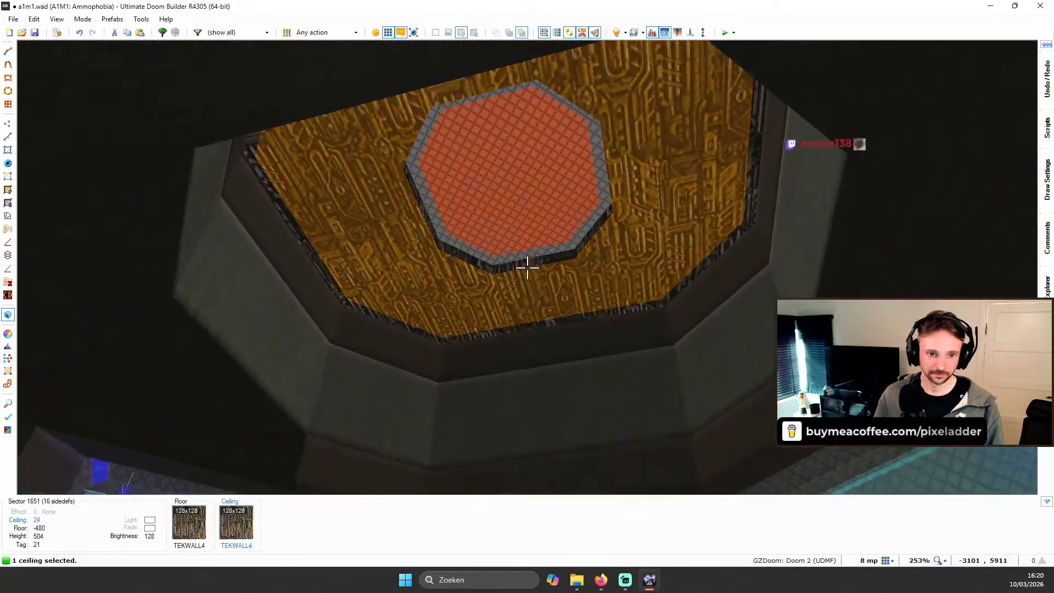
pyautogui.scroll(-10, 527, 268)
pyautogui.scroll(-20, 527, 268)
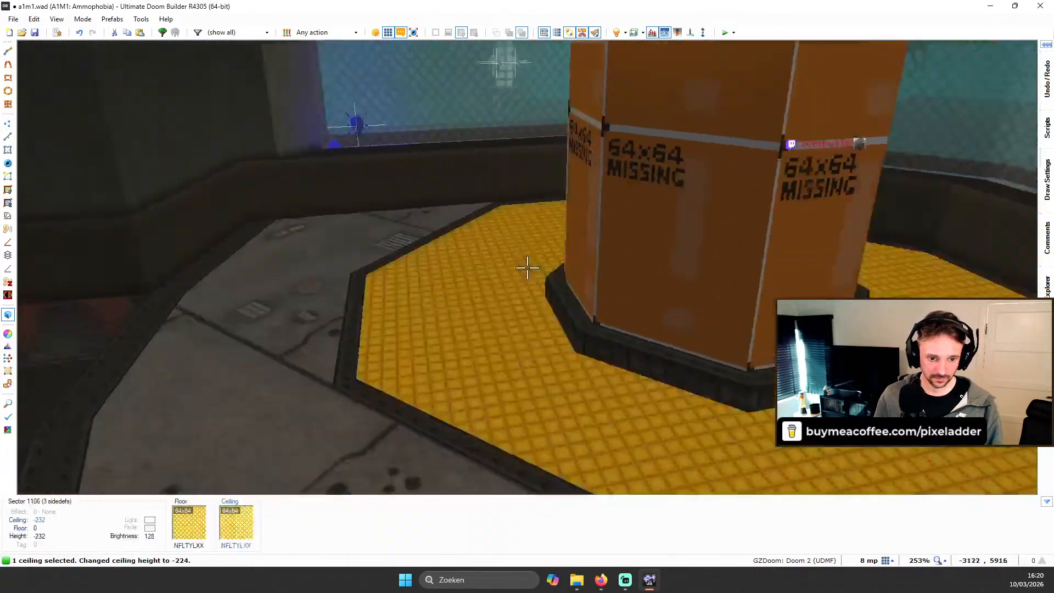
pyautogui.scroll(9, 527, 268)
pyautogui.scroll(4, 527, 267)
pyautogui.press('c')
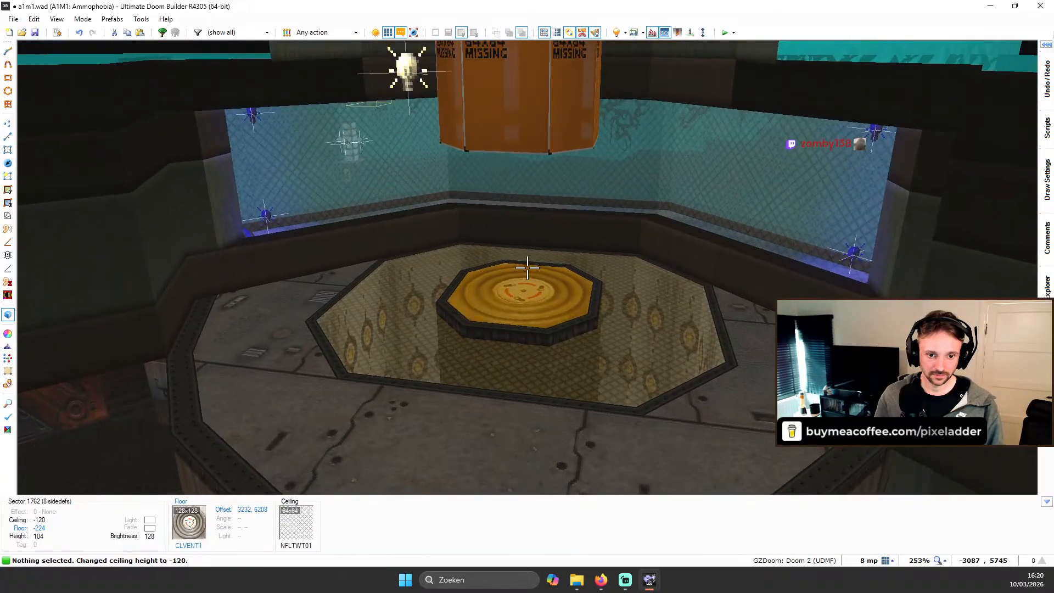
# Step: Sink the pillar's inner octagon floor to -480, making a deep shaft inside the metal rim
pyautogui.press('d')
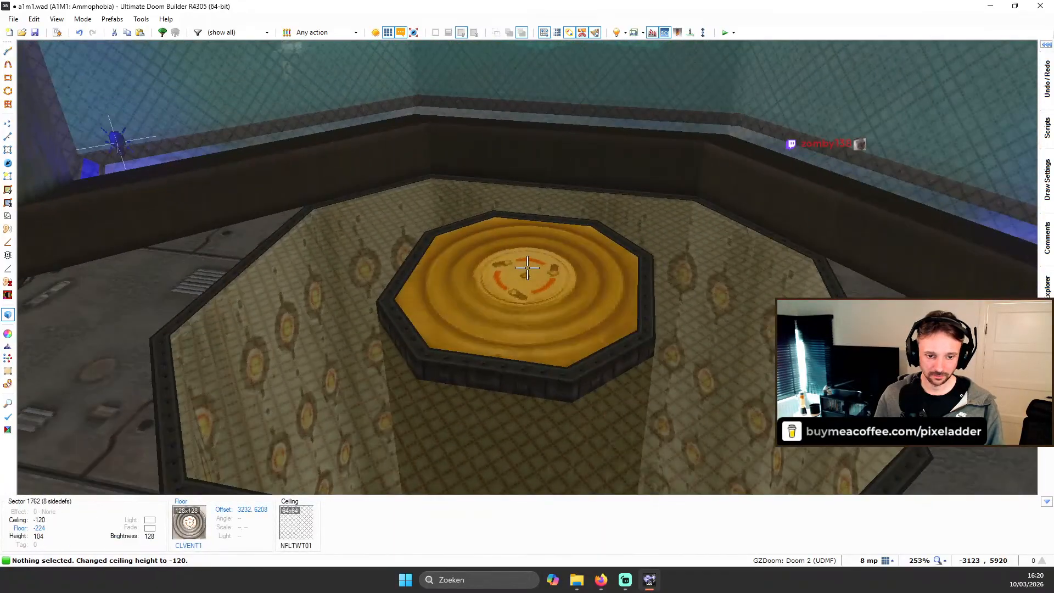
pyautogui.press('e')
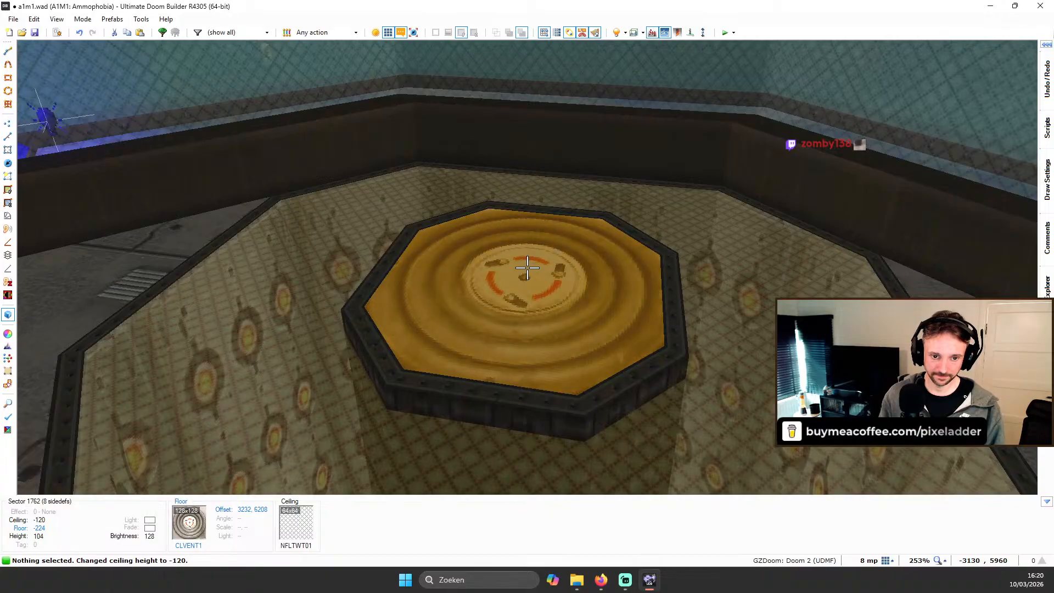
pyautogui.click(527, 268)
pyautogui.scroll(-16, 528, 268)
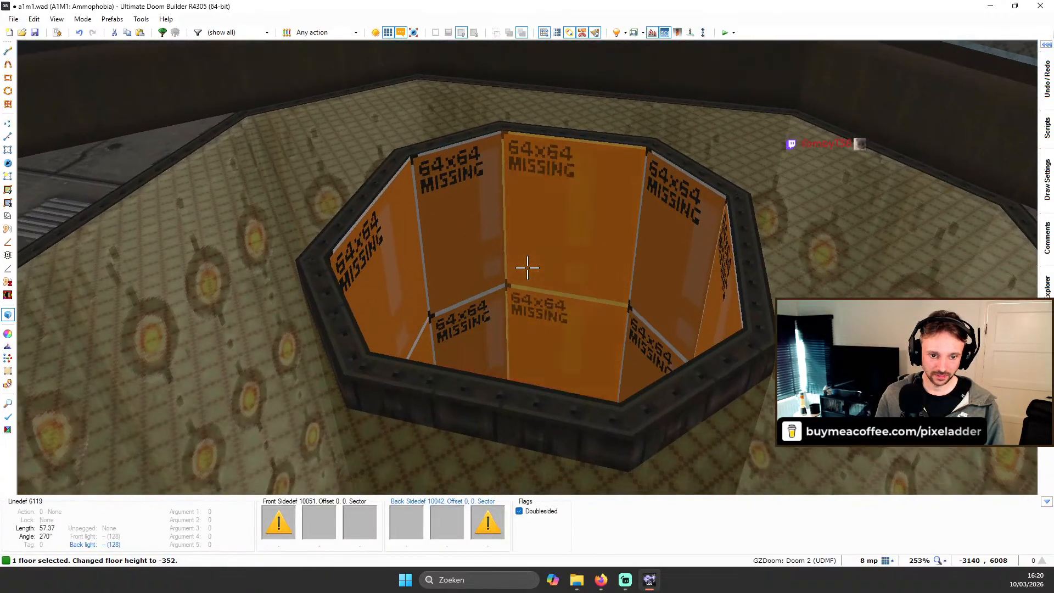
pyautogui.press('w')
pyautogui.scroll(-15, 527, 268)
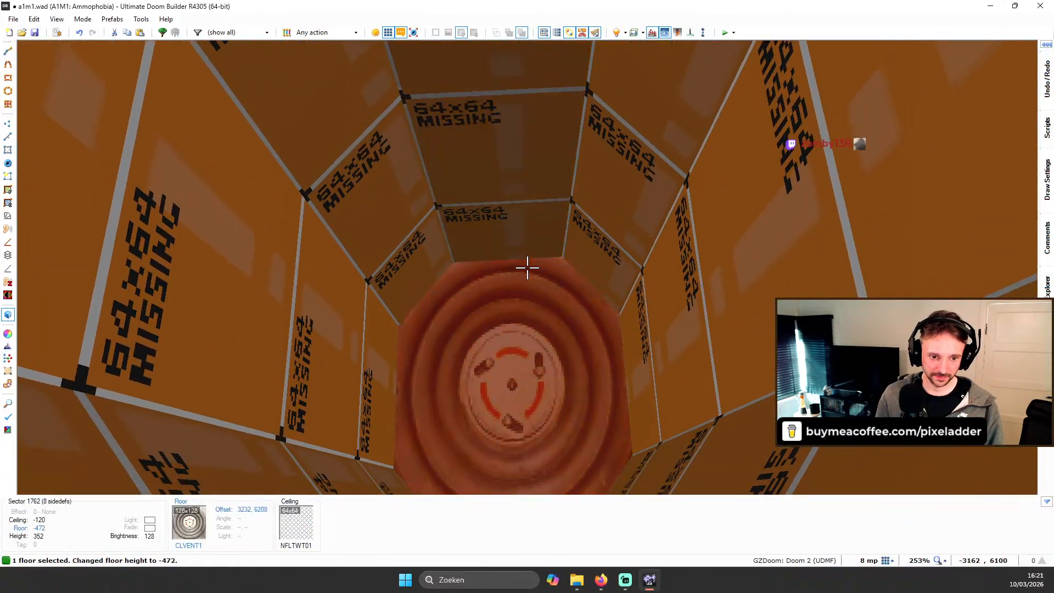
pyautogui.click(528, 268)
# Step: Copy the Q2MHN032 texture from the pillar's outer side, paste it onto all eight inner shaft walls and auto-align it
pyautogui.press('s')
pyautogui.press('w')
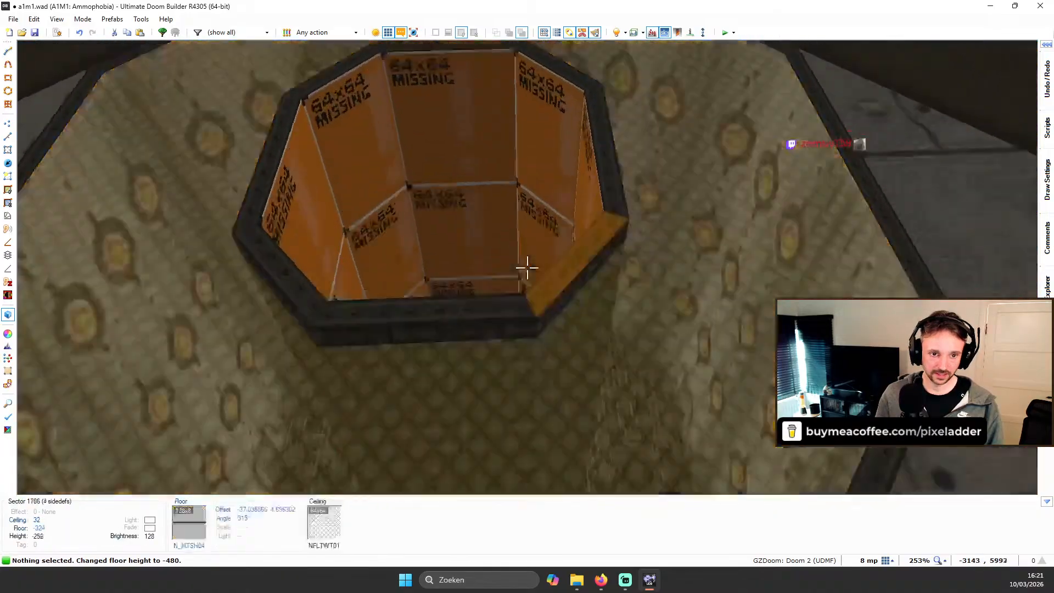
pyautogui.press('w')
pyautogui.hotkey('ctrl', 'c')
pyautogui.press('s')
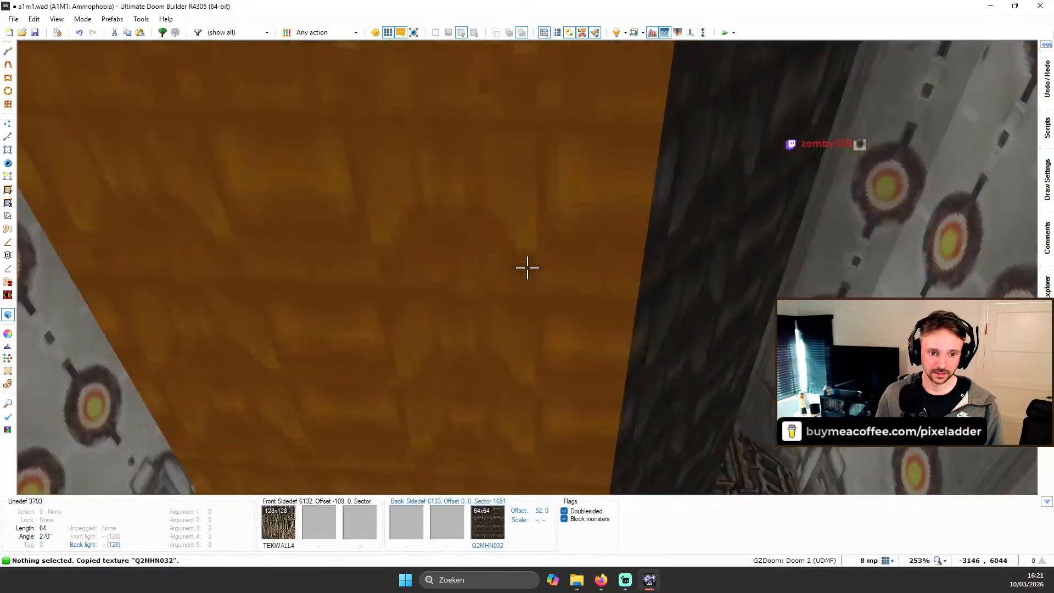
pyautogui.press('s')
pyautogui.keyDown('shift'); pyautogui.click(527, 268); pyautogui.keyUp('shift')
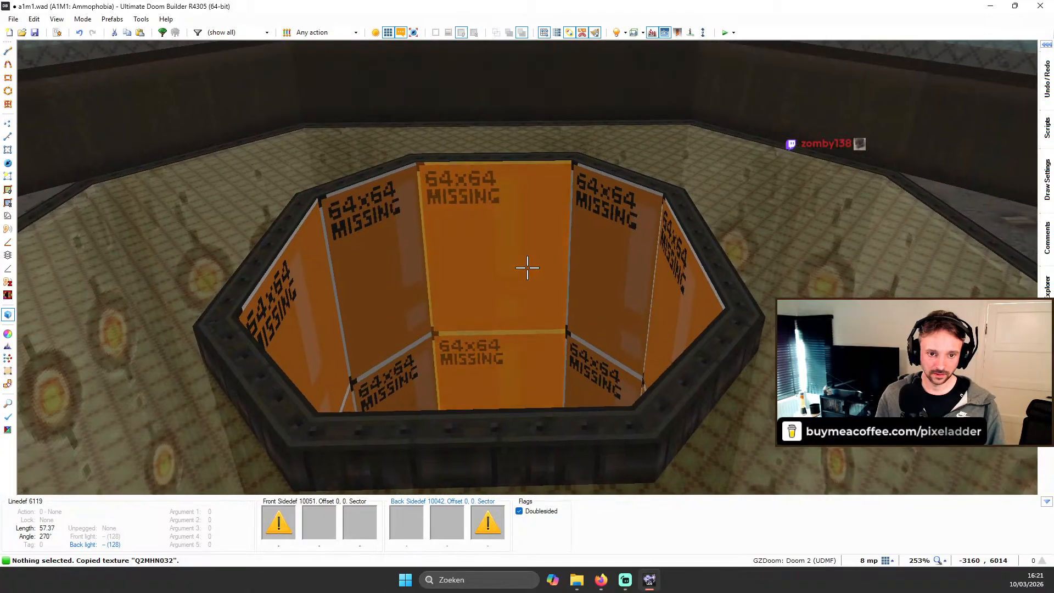
pyautogui.hotkey('ctrl', 'v')
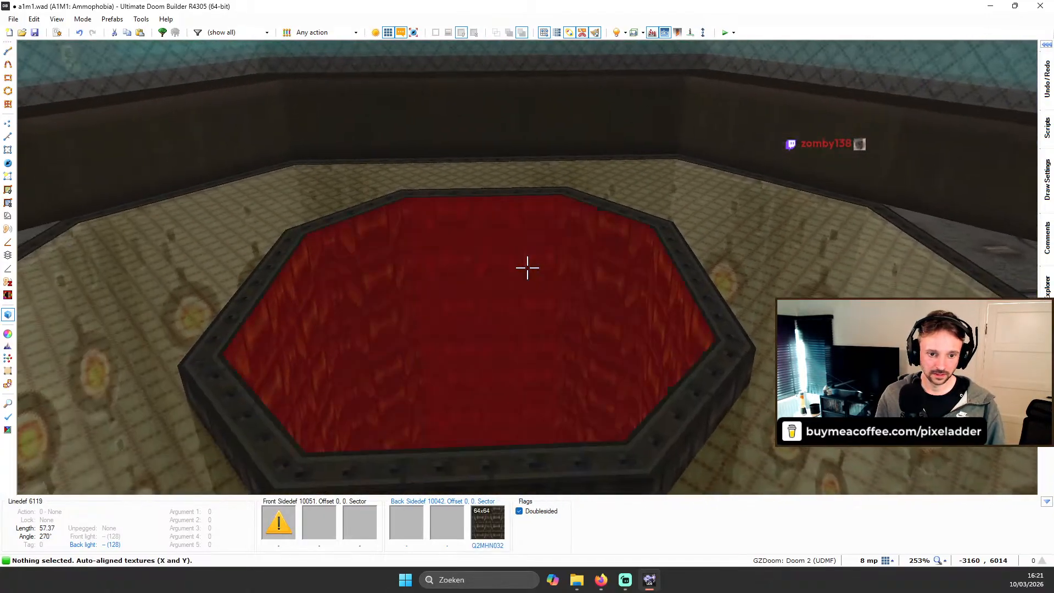
# Step: Fit the Q2MHN032 texture across the eight inner shaft walls
pyautogui.keyDown('shift'); pyautogui.click(527, 268); pyautogui.keyUp('shift')
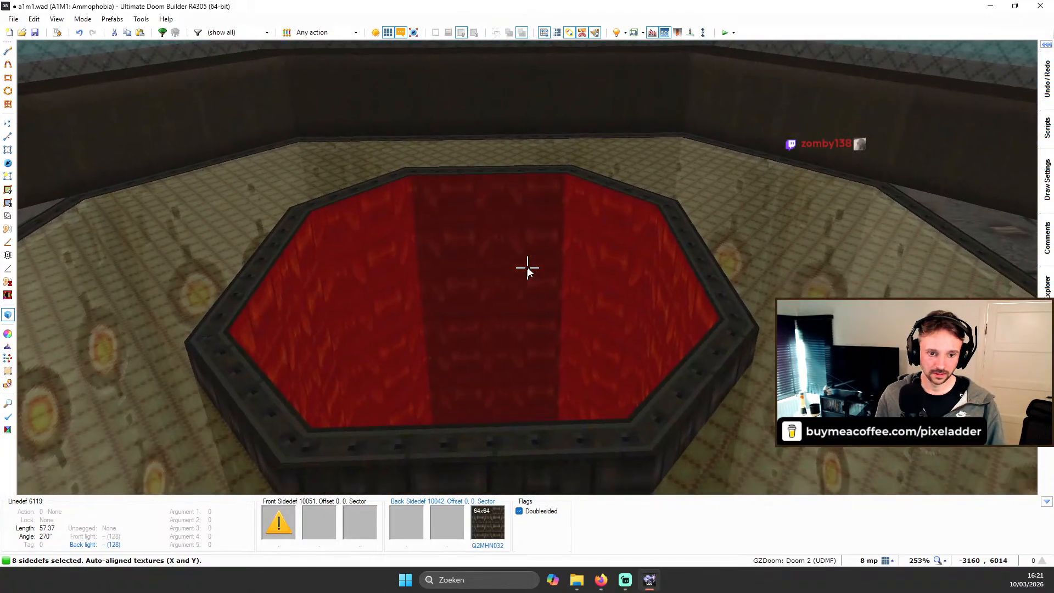
pyautogui.hotkey('ctrl', 'shift', 'a')
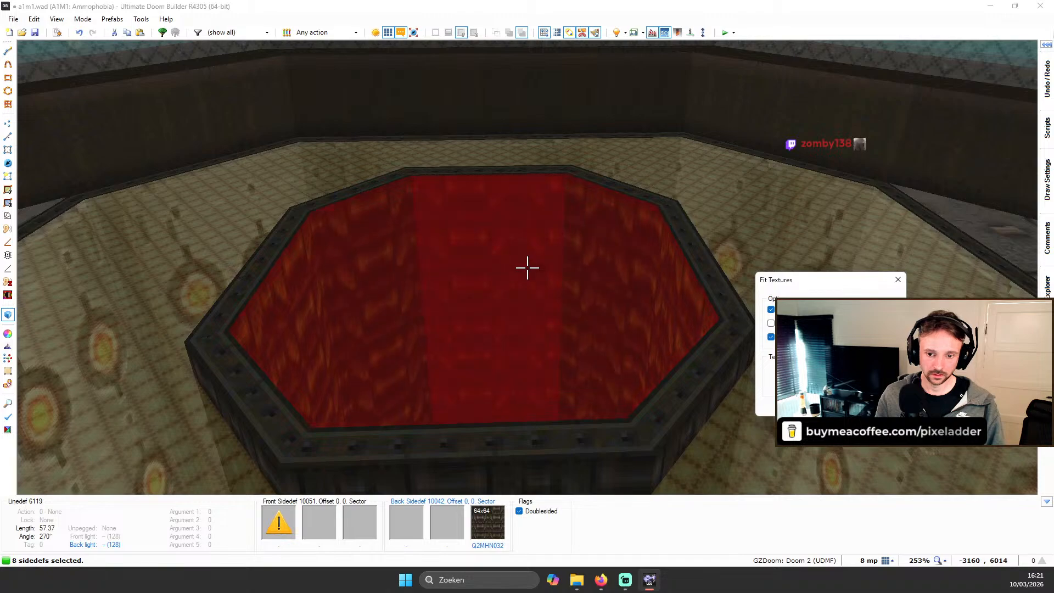
pyautogui.press('Return')
pyautogui.press('c')
# Step: Select the pillar's eight outer side walls and fit their Q2MHN032 texture
pyautogui.press('w')
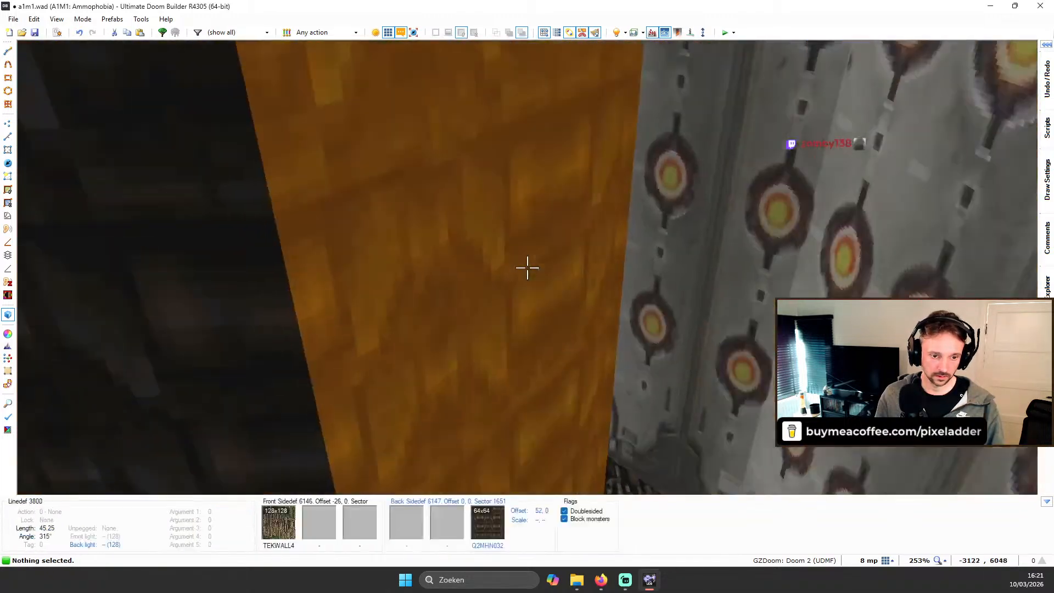
pyautogui.press('s')
pyautogui.keyDown('shift'); pyautogui.click(527, 268); pyautogui.keyUp('shift')
pyautogui.hotkey('ctrl', 'shift', 'a')
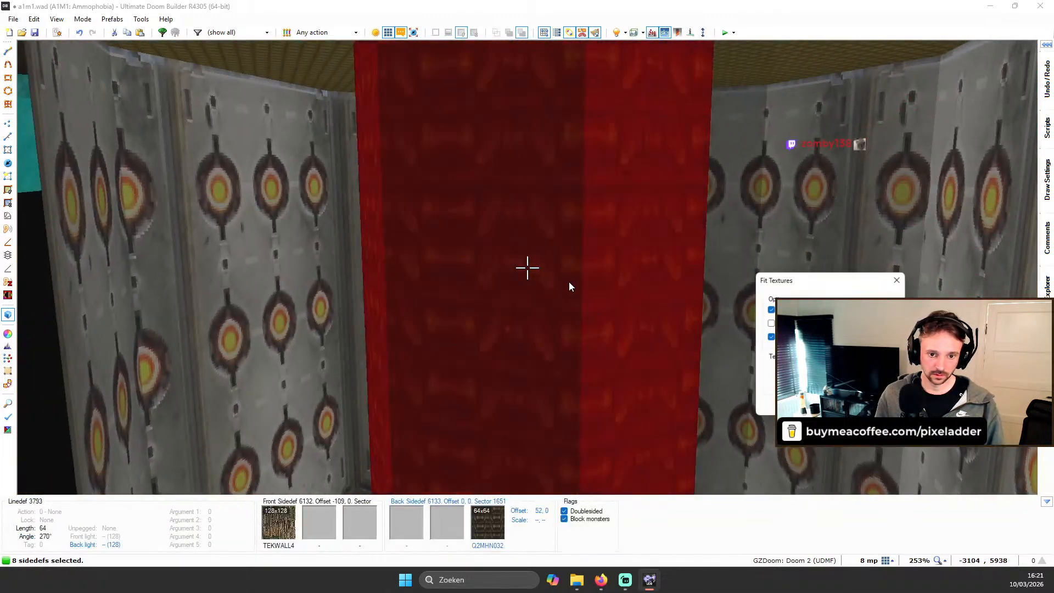
pyautogui.press('Return')
pyautogui.press('c')
# Step: Examine the textured shaft and the untextured column hanging from the ceiling above it
pyautogui.press('w')
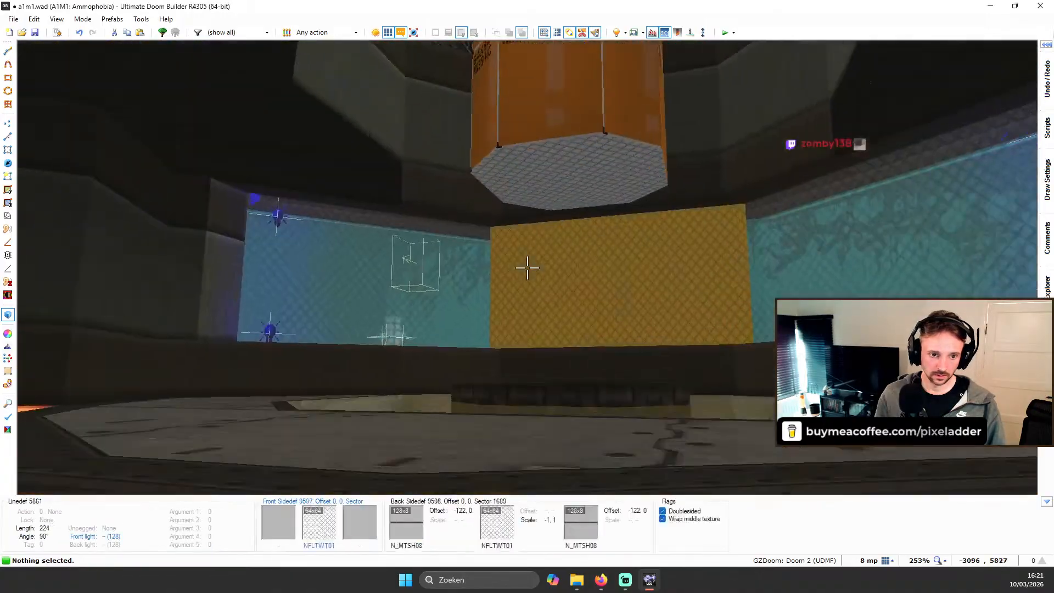
pyautogui.press('w')
pyautogui.press('s')
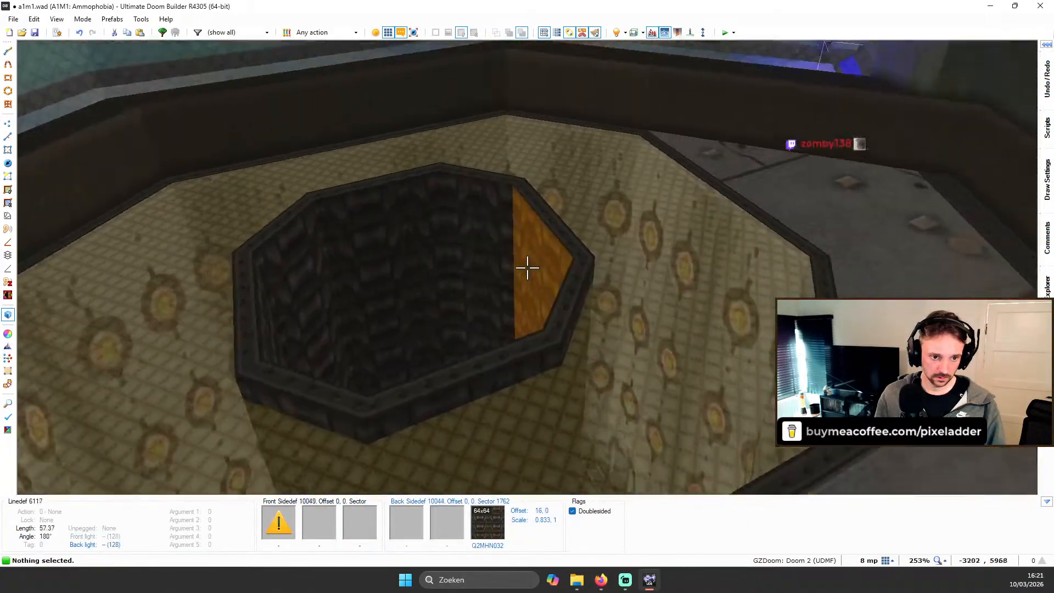
pyautogui.press('w')
pyautogui.press('s')
pyautogui.press('w')
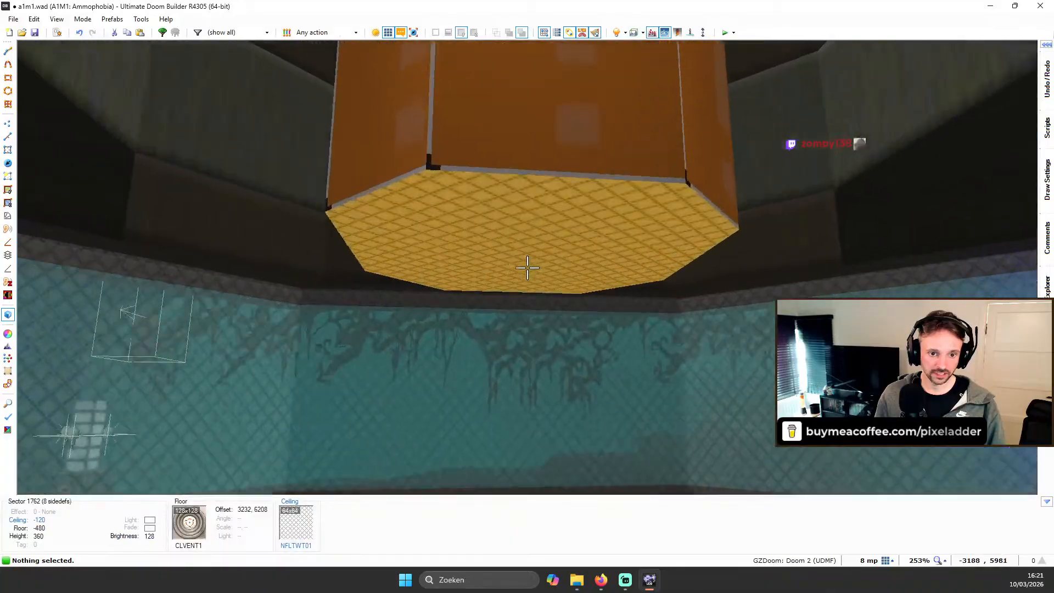
pyautogui.press('s')
pyautogui.press('w')
pyautogui.press('s')
pyautogui.press('w')
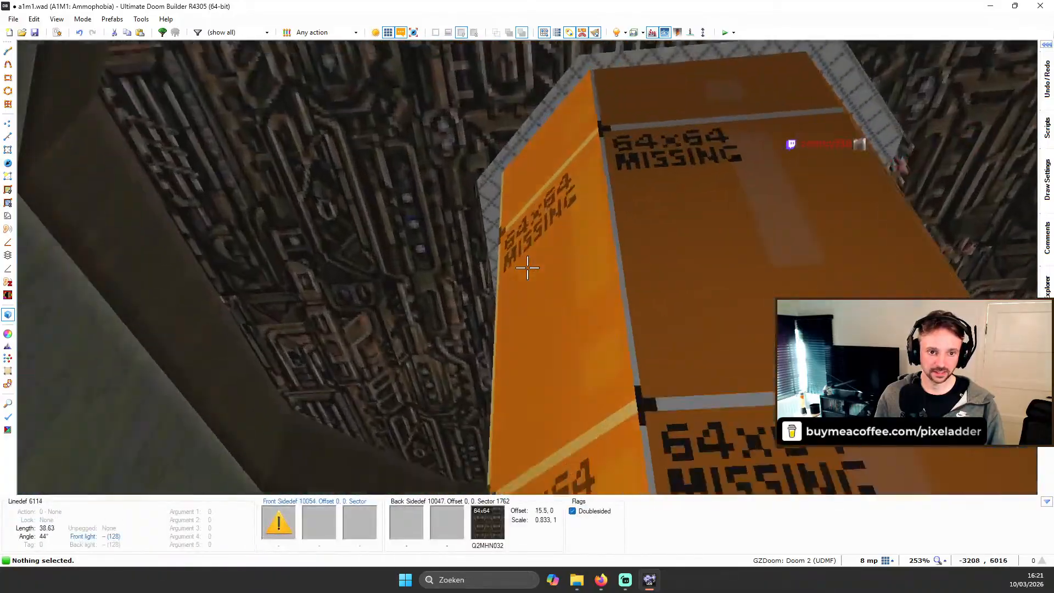
# Step: Select the eight untextured side walls of the hanging ceiling column and apply the Q2GRT036 texture to them
pyautogui.press('d')
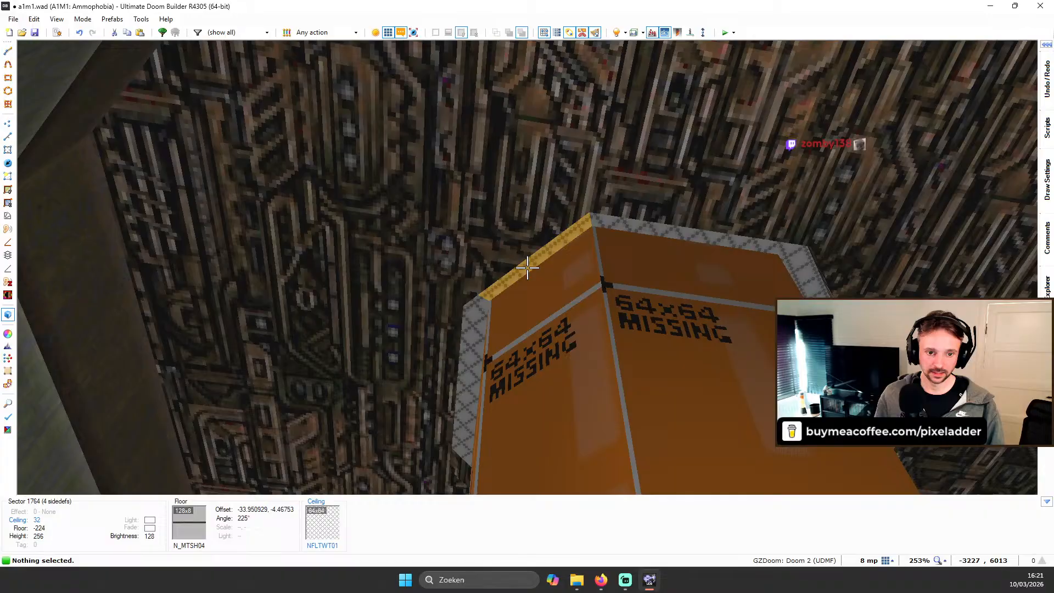
pyautogui.press('s')
pyautogui.keyDown('shift'); pyautogui.click(527, 268); pyautogui.keyUp('shift')
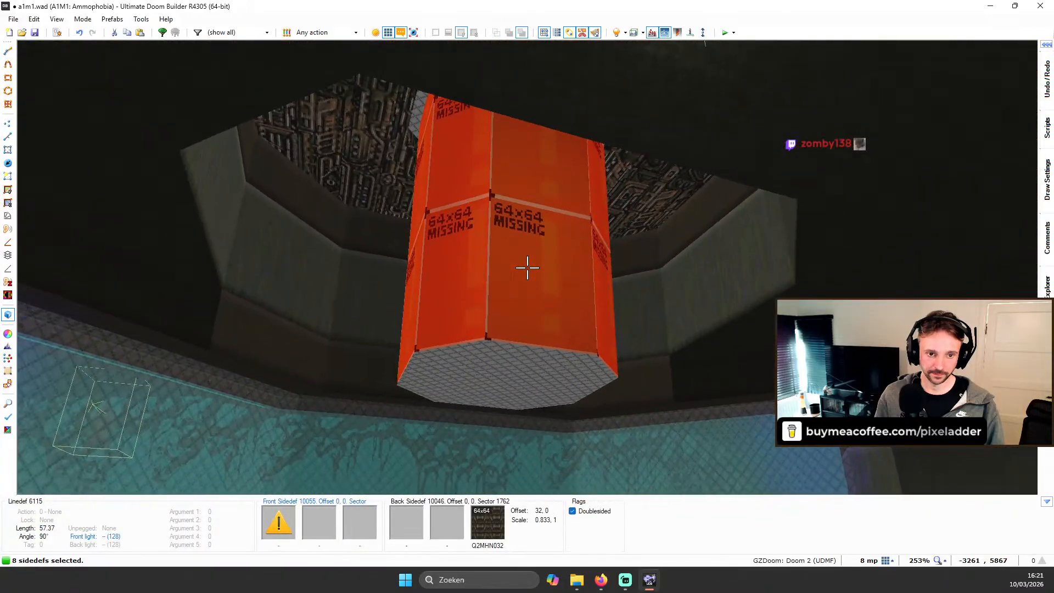
pyautogui.middleClick(527, 268)
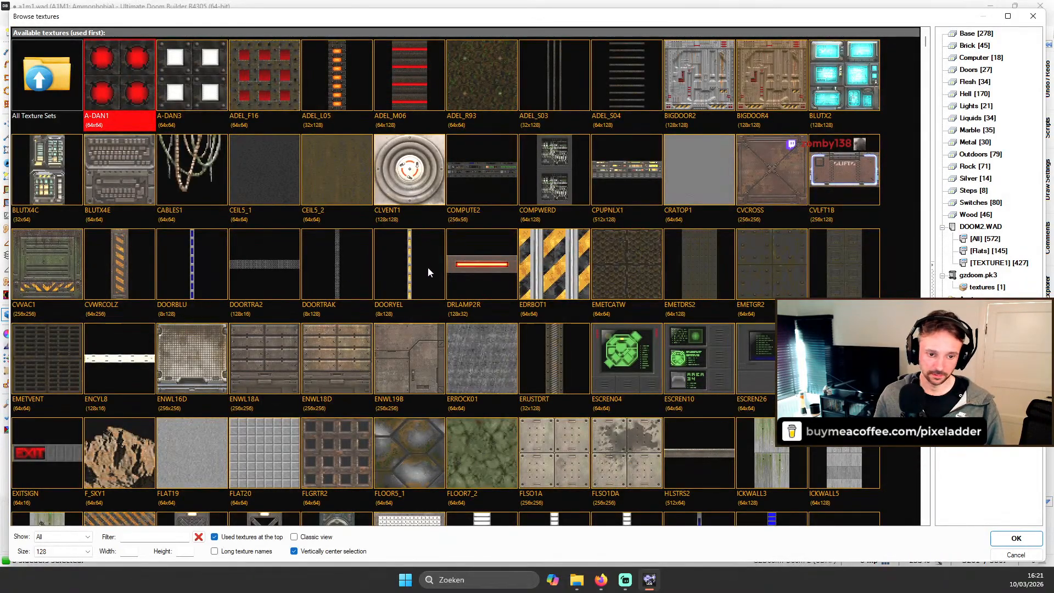
pyautogui.scroll(-4, 428, 272)
pyautogui.scroll(-4, 451, 258)
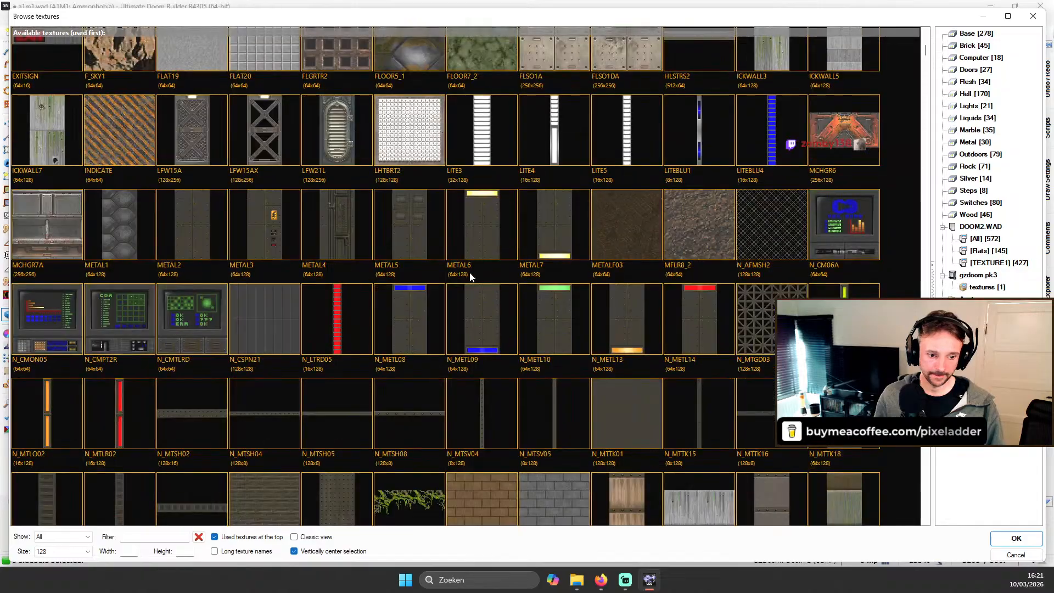
pyautogui.scroll(-3, 495, 261)
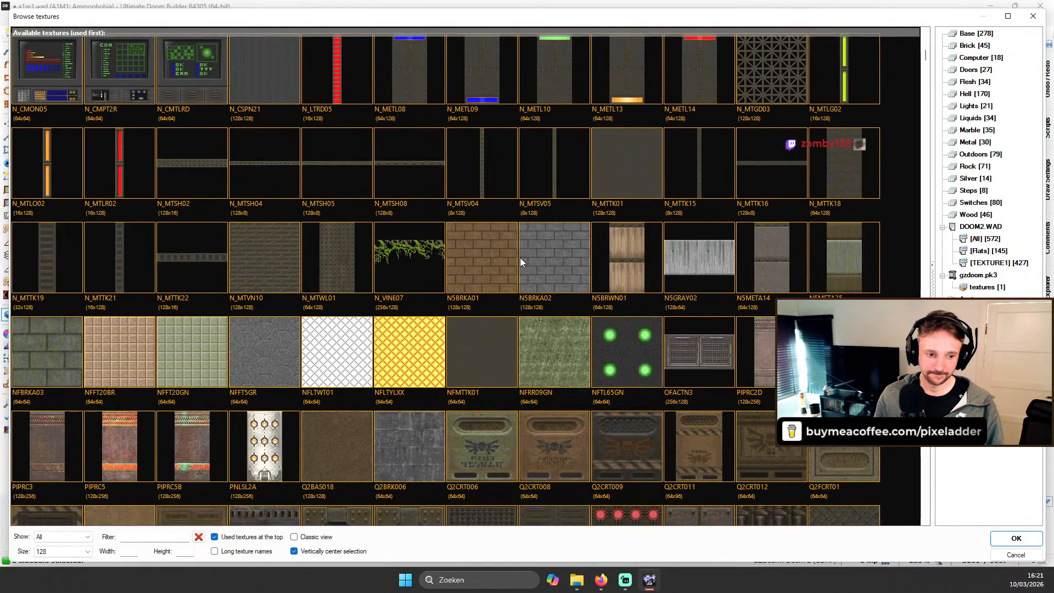
pyautogui.scroll(-3, 614, 252)
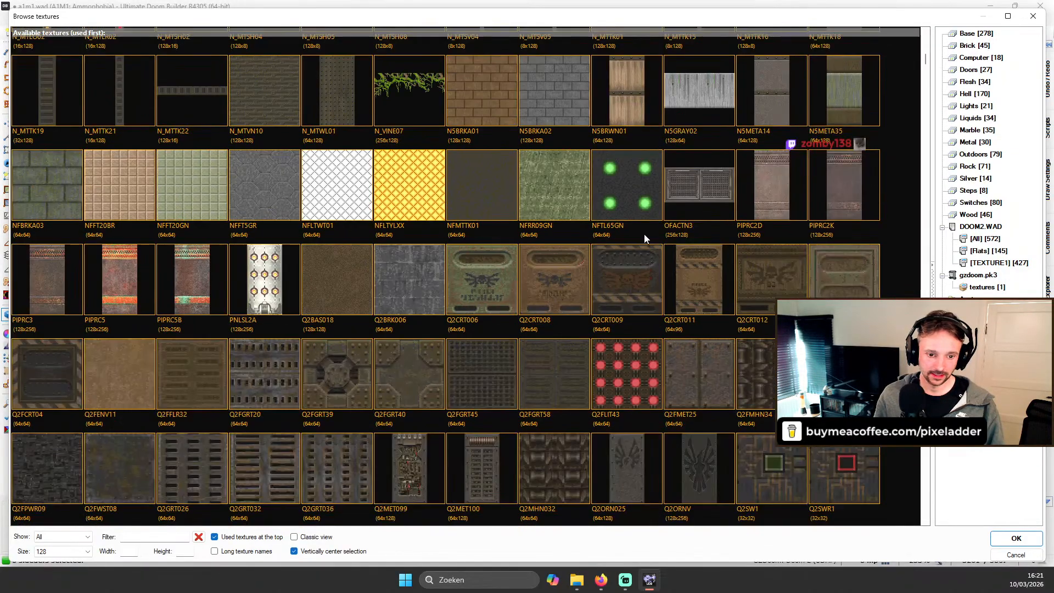
pyautogui.scroll(-2, 646, 240)
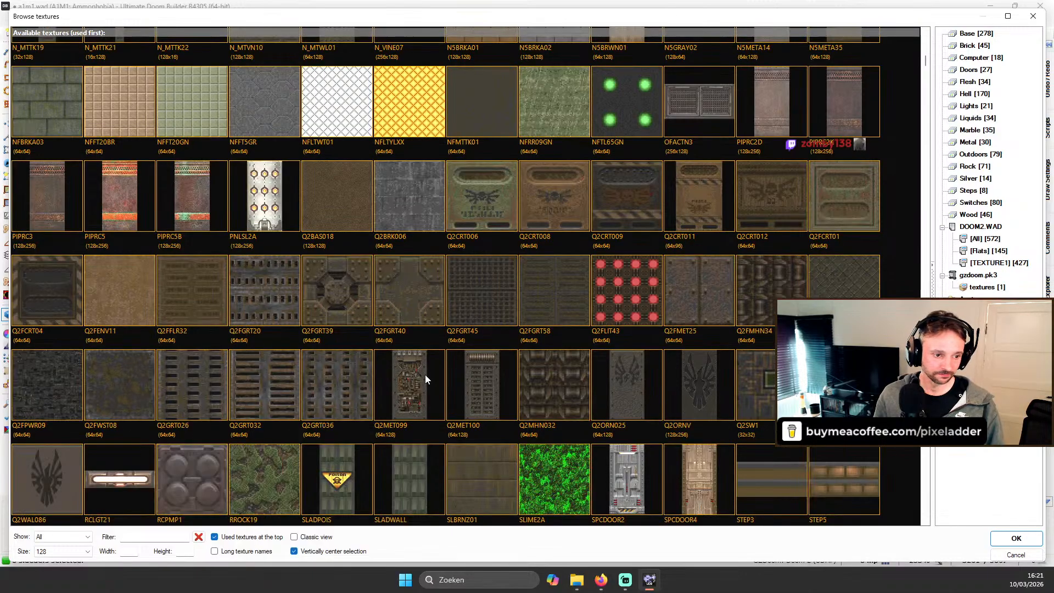
pyautogui.doubleClick(323, 386)
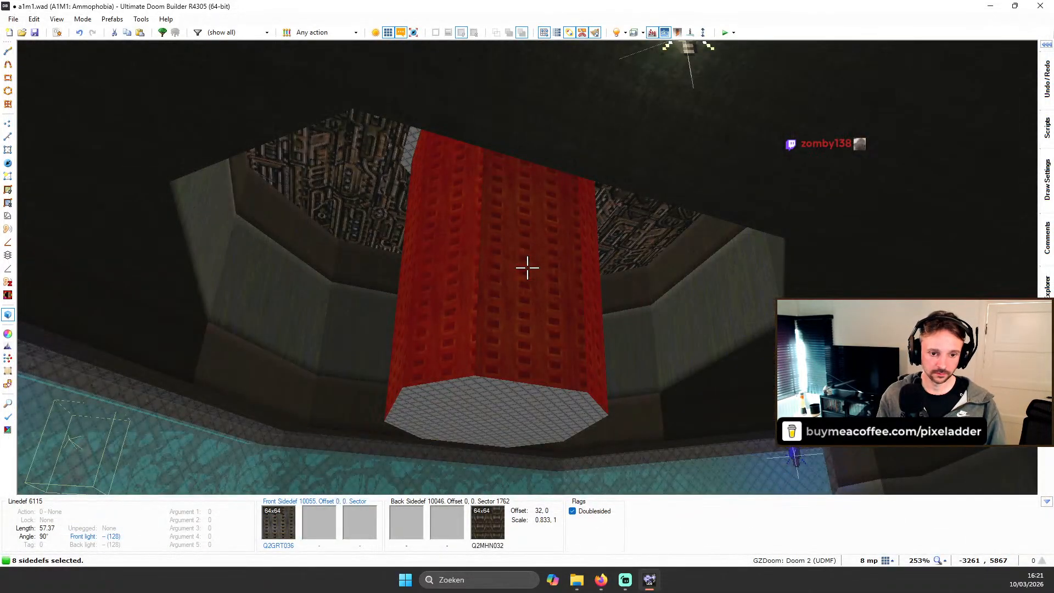
pyautogui.press('c')
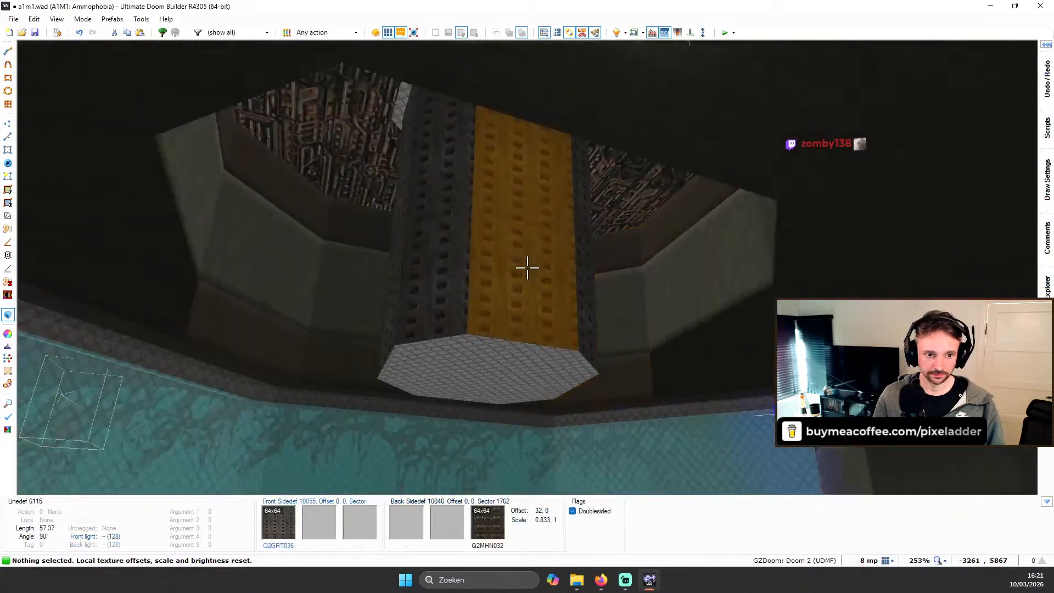
# Step: Reselect the ceiling column's eight Q2GRT036 side walls and fit the texture across them
pyautogui.keyDown('shift'); pyautogui.click(528, 268); pyautogui.keyUp('shift')
pyautogui.hotkey('ctrl', 'shift', 'a')
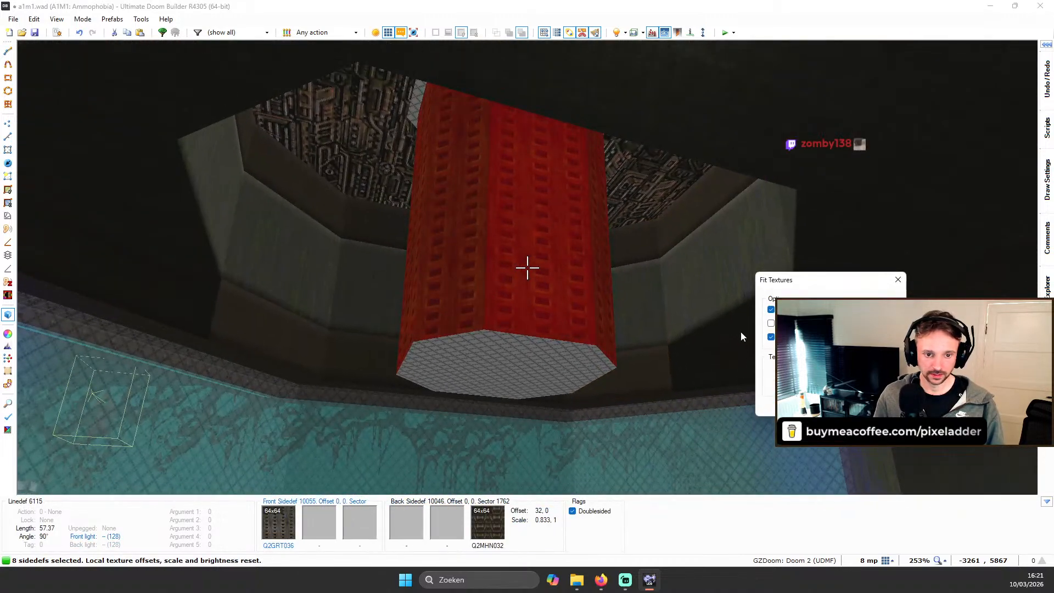
pyautogui.press('Return')
pyautogui.press('c')
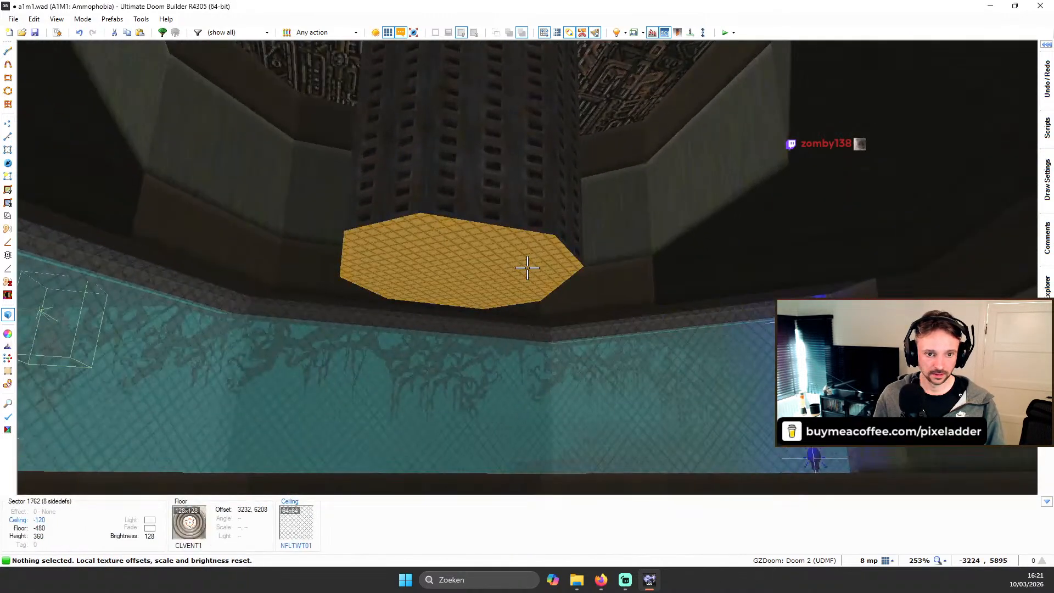
# Step: Lower the underside of the hanging column into the shaft, to a ceiling height of -224
pyautogui.click(528, 268)
pyautogui.scroll(-10, 527, 268)
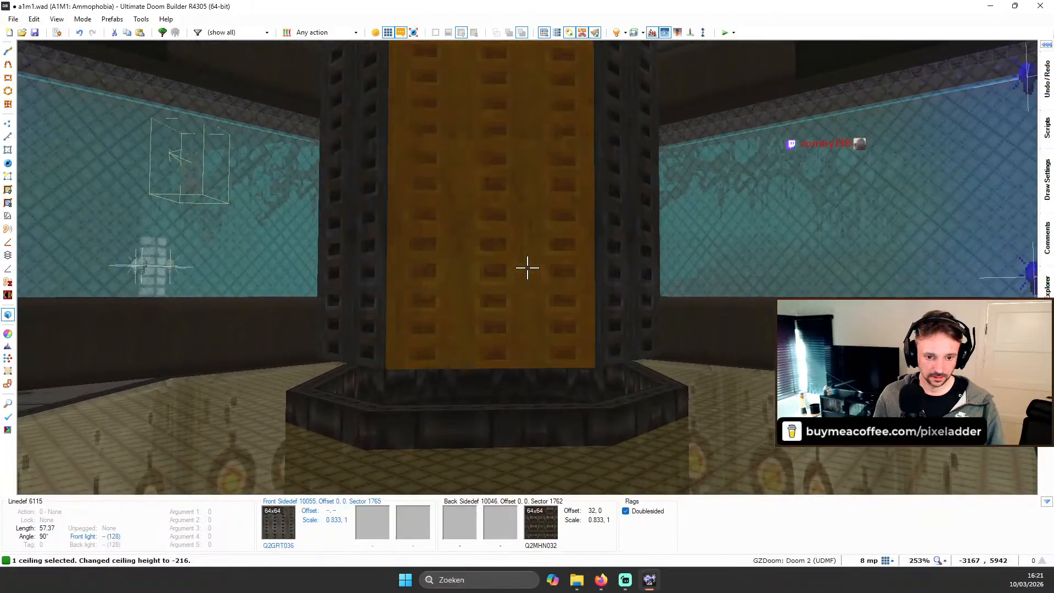
pyautogui.press('c')
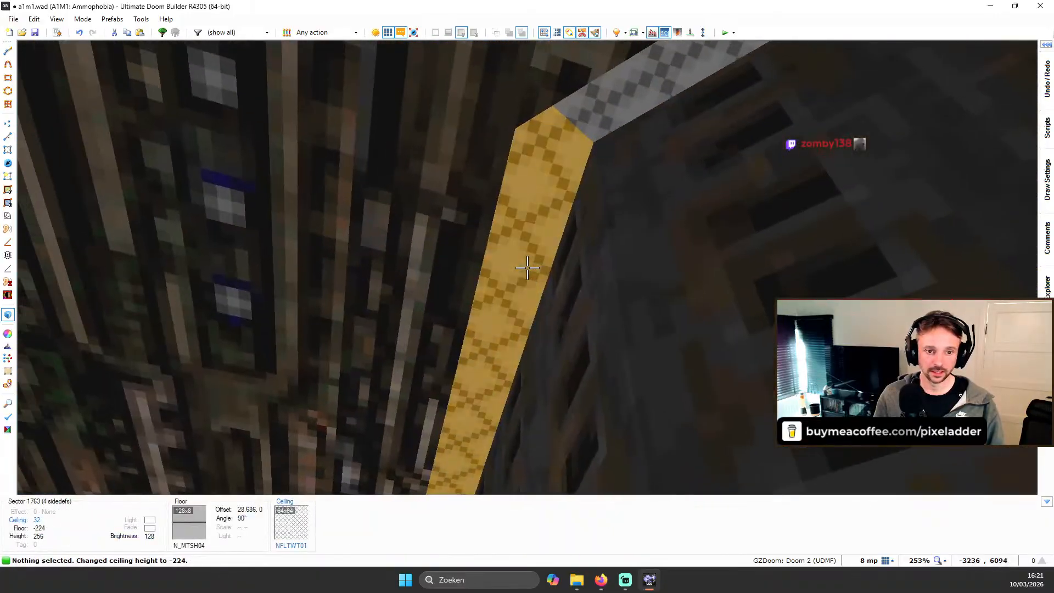
# Step: Select the nine connected NFLTWT01 ceilings of the hanging column and its surrounding ring, and change their flat to WHITE
pyautogui.keyDown('shift'); pyautogui.click(528, 268); pyautogui.keyUp('shift')
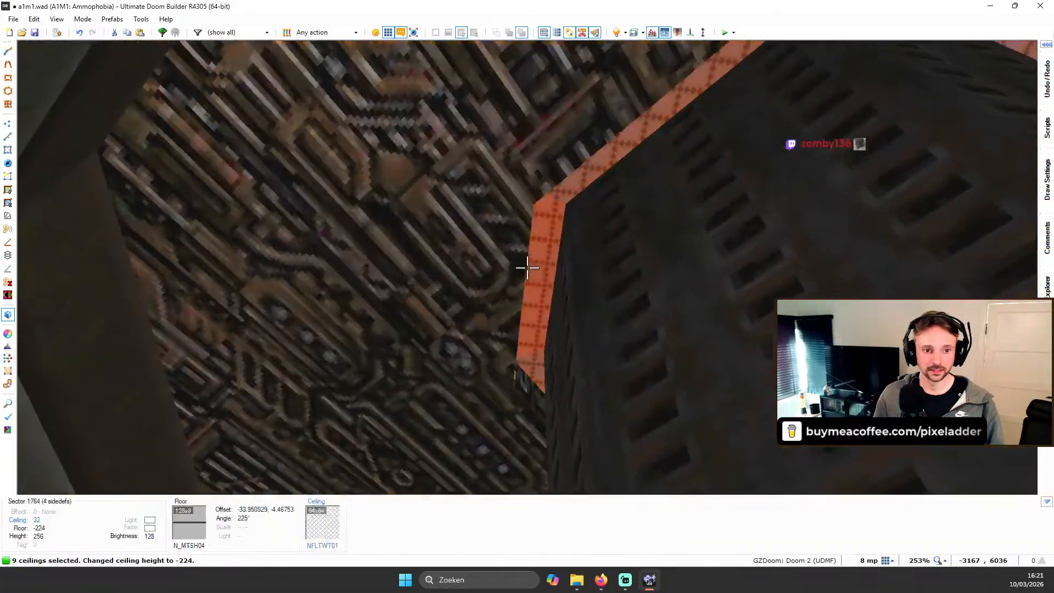
pyautogui.press('c')
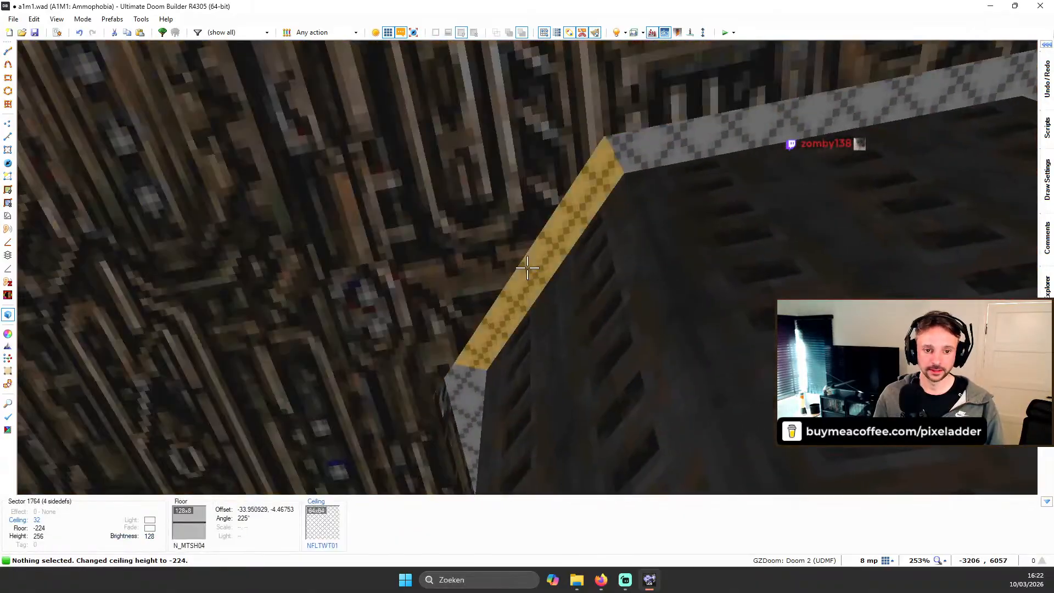
pyautogui.keyDown('shift'); pyautogui.click(528, 268); pyautogui.keyUp('shift')
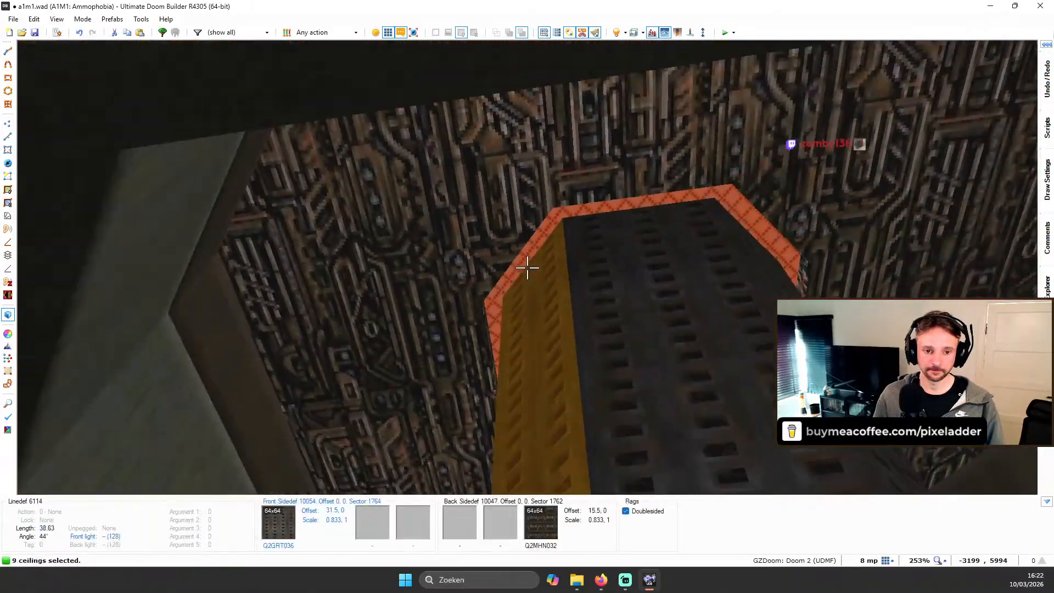
pyautogui.press('t')
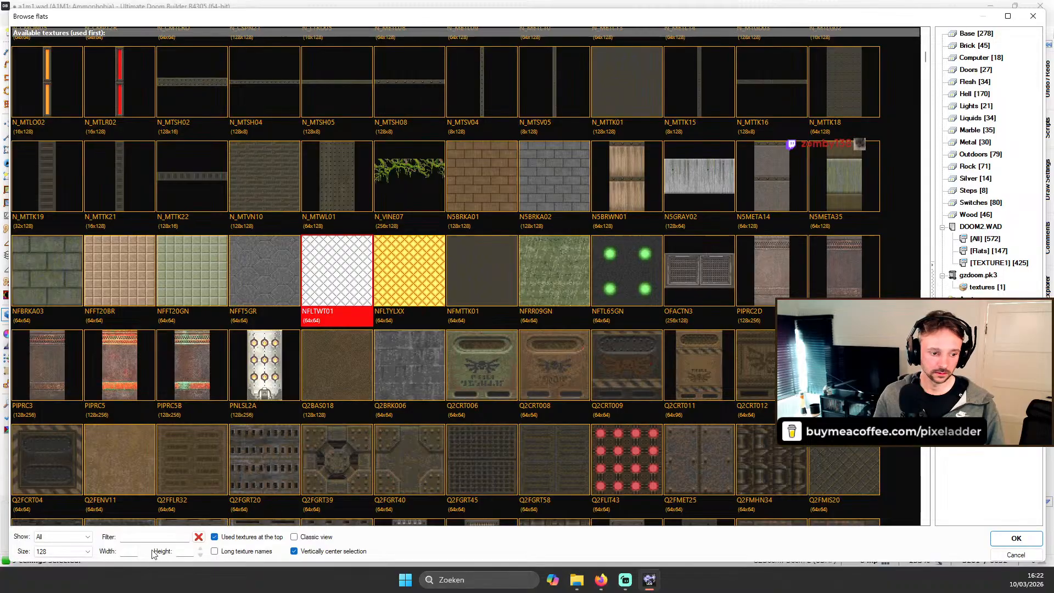
pyautogui.write('WHITE')
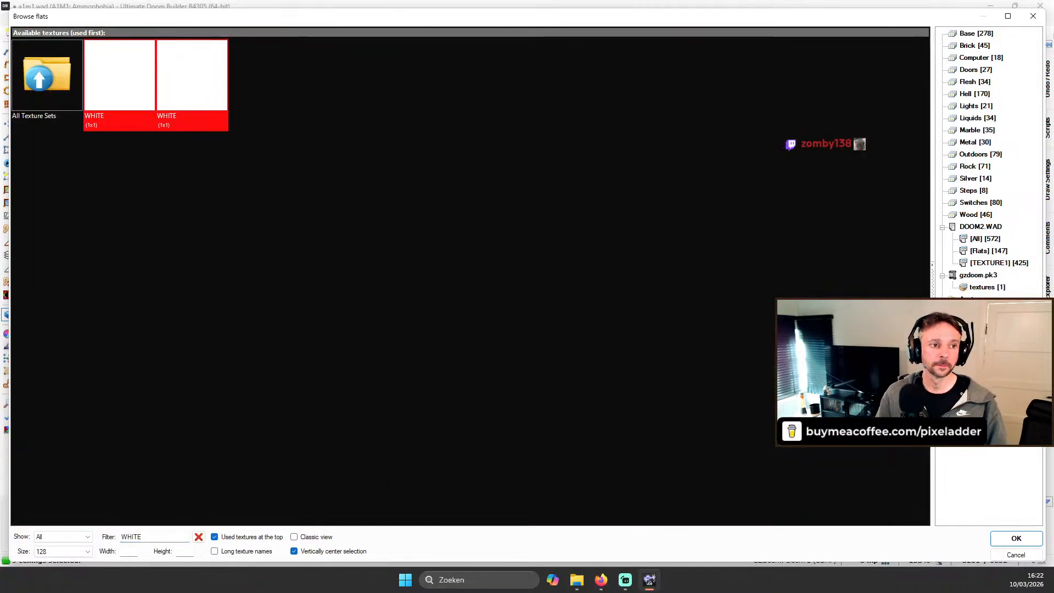
pyautogui.press('Return')
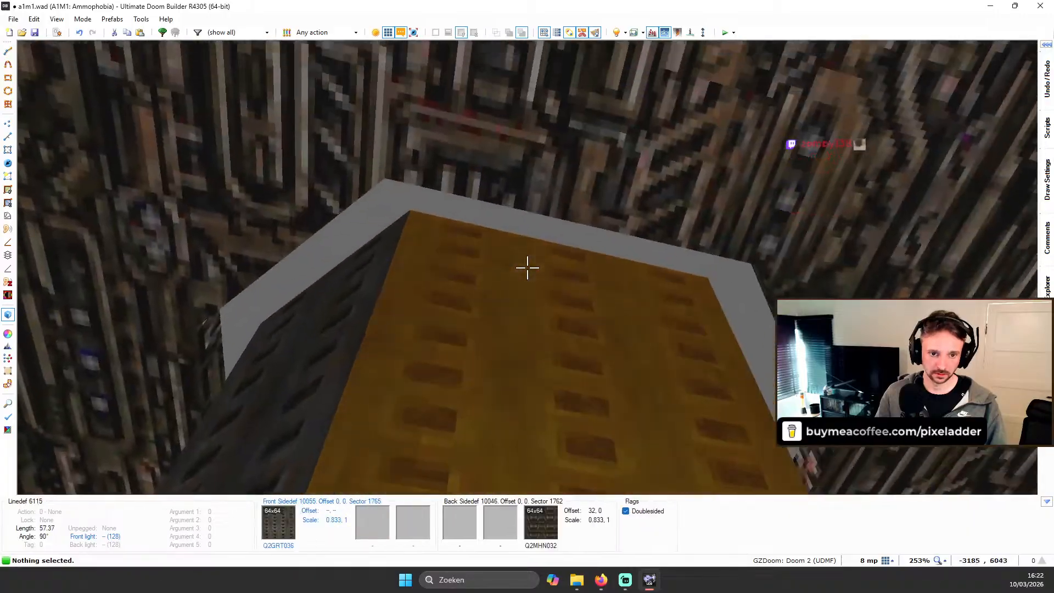
# Step: Check the red, green and blue values of the attenuated light in front of the orange wall lamp
pyautogui.keyDown('shift'); pyautogui.click(527, 268); pyautogui.keyUp('shift')
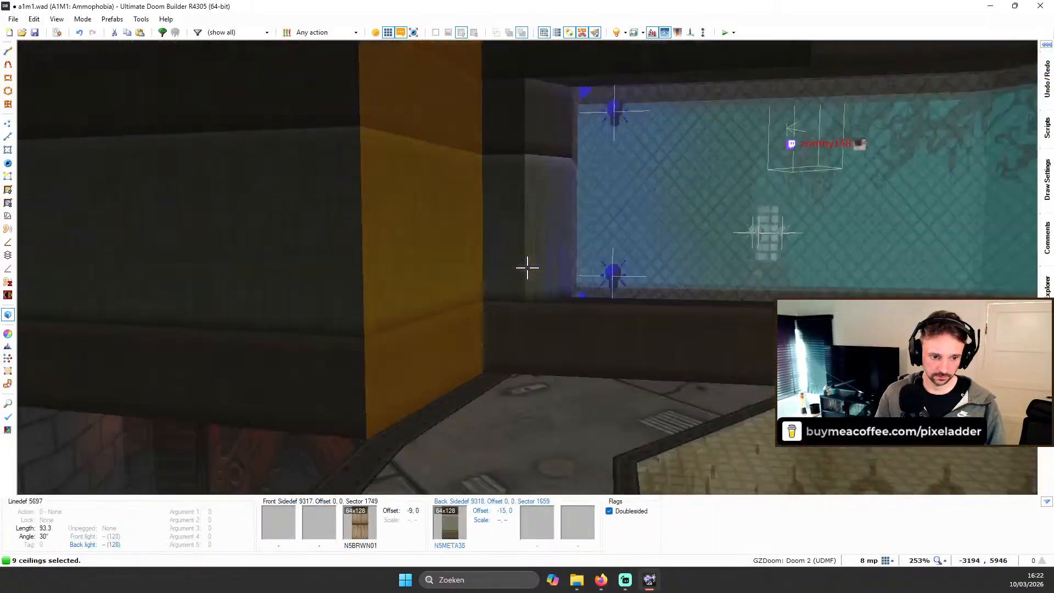
pyautogui.press('c')
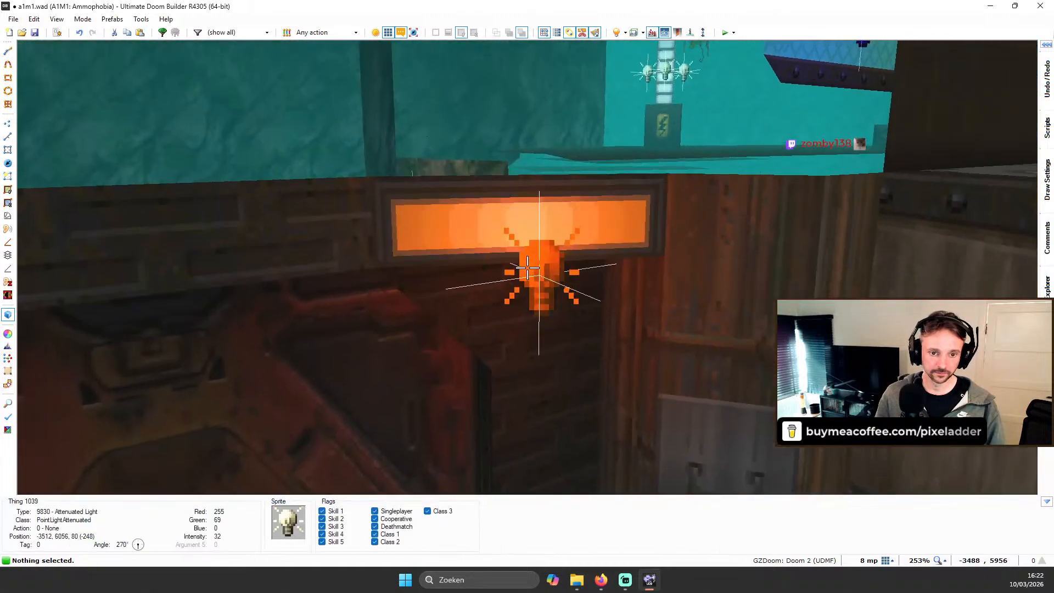
pyautogui.rightClick(527, 268)
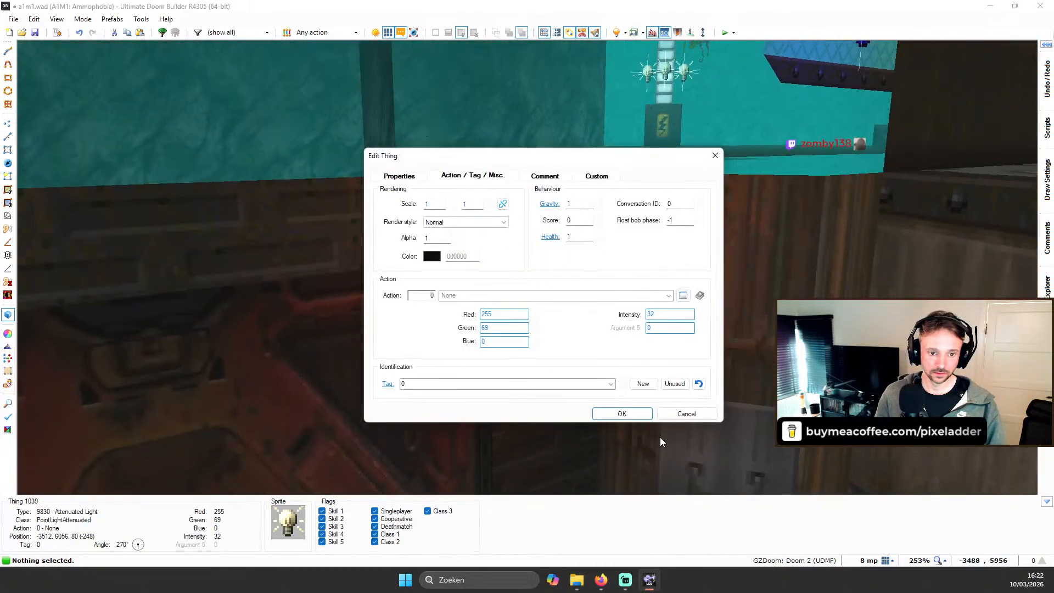
pyautogui.click(698, 416)
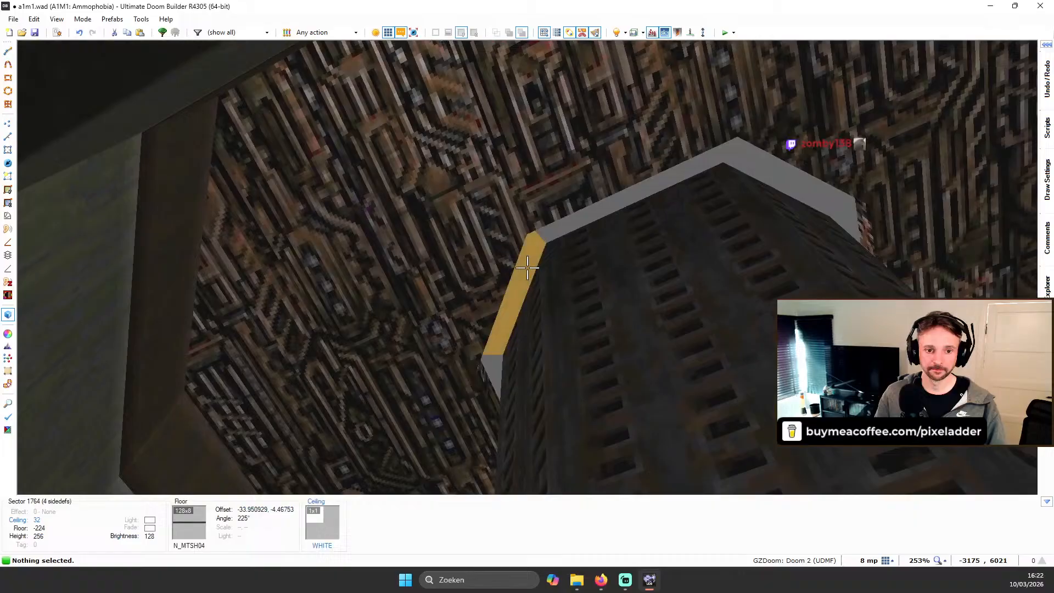
# Step: Give the nine WHITE ceilings the ceiling color FF4500 and a ceiling glow of FF4500 with a glow height of 160
pyautogui.keyDown('shift'); pyautogui.click(527, 268); pyautogui.keyUp('shift')
pyautogui.rightClick(527, 268)
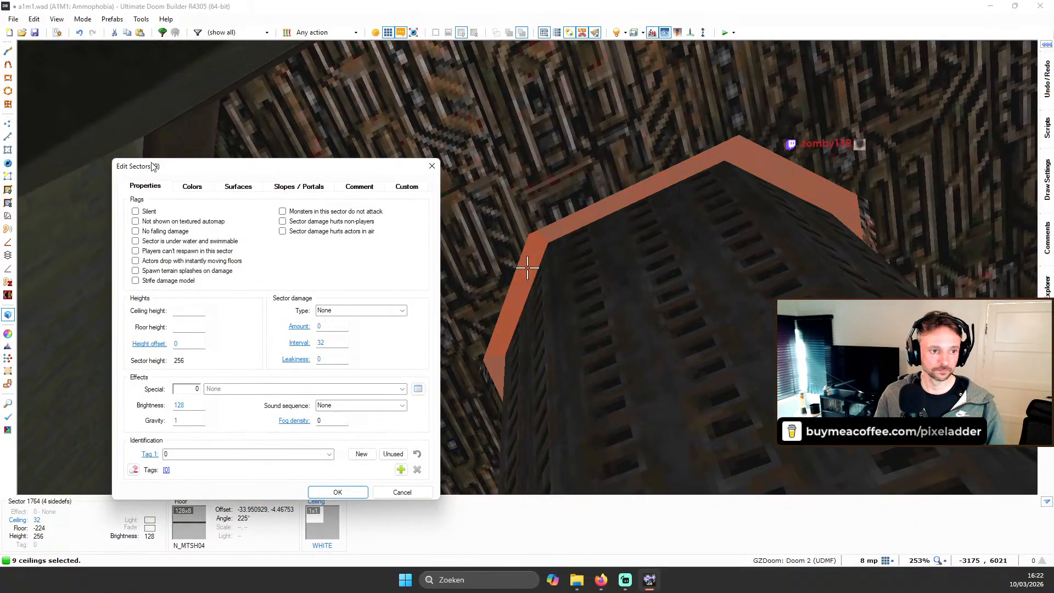
pyautogui.click(212, 188)
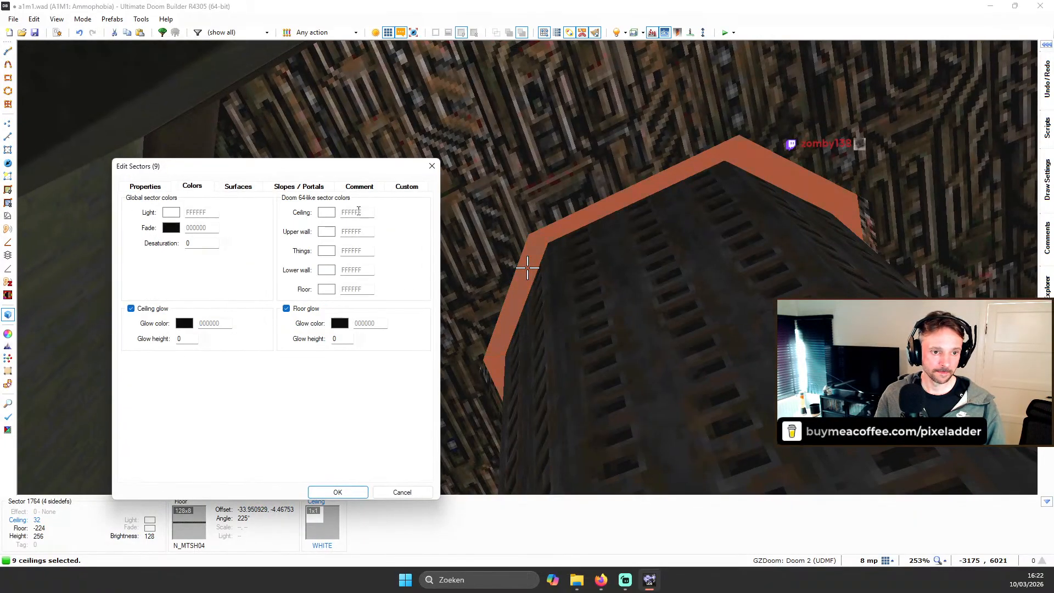
pyautogui.click(326, 212)
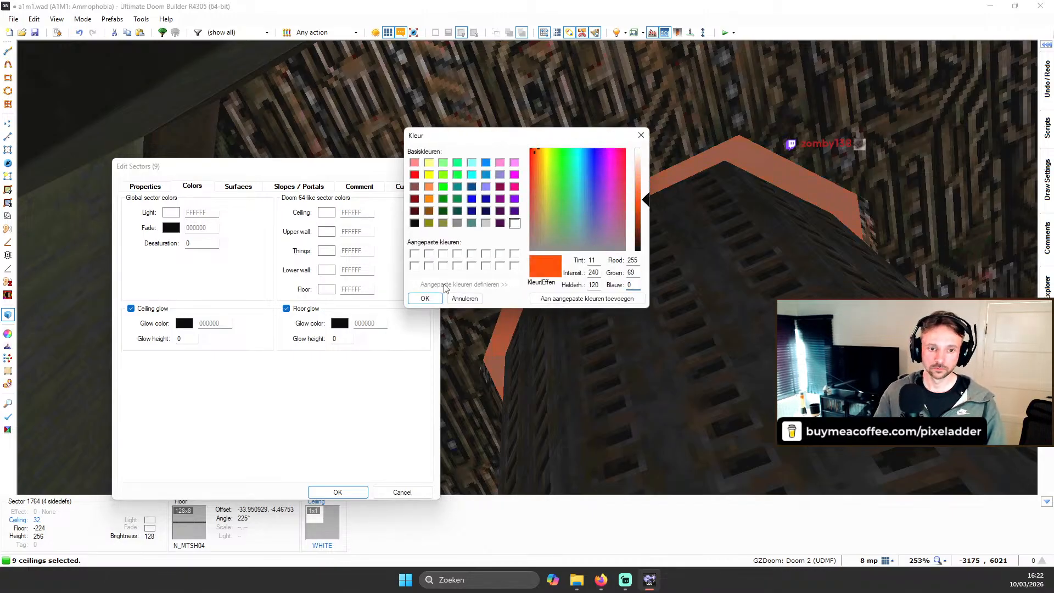
pyautogui.click(425, 300)
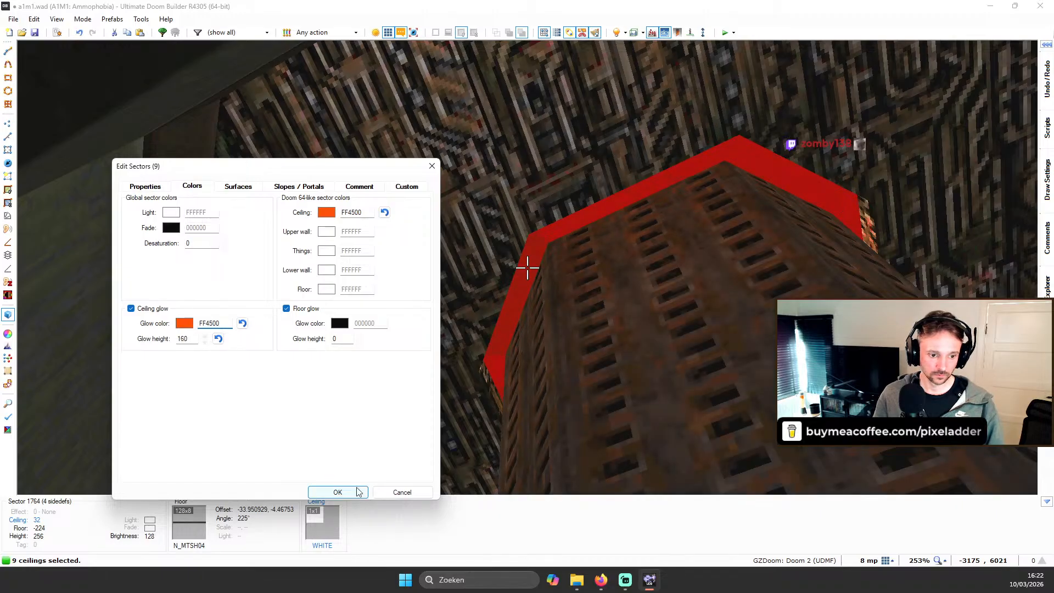
pyautogui.press('Return')
# Step: Brighten the nine orange ceilings around the hanging column by setting their ceiling surface brightness to 32
pyautogui.keyDown('shift'); pyautogui.click(528, 268); pyautogui.keyUp('shift')
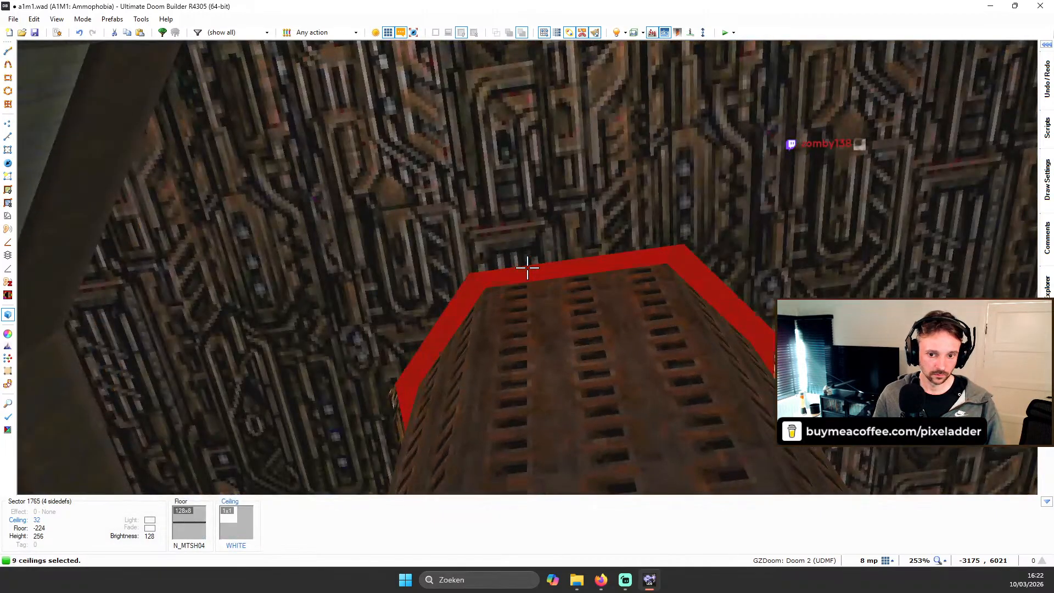
pyautogui.rightClick(528, 268)
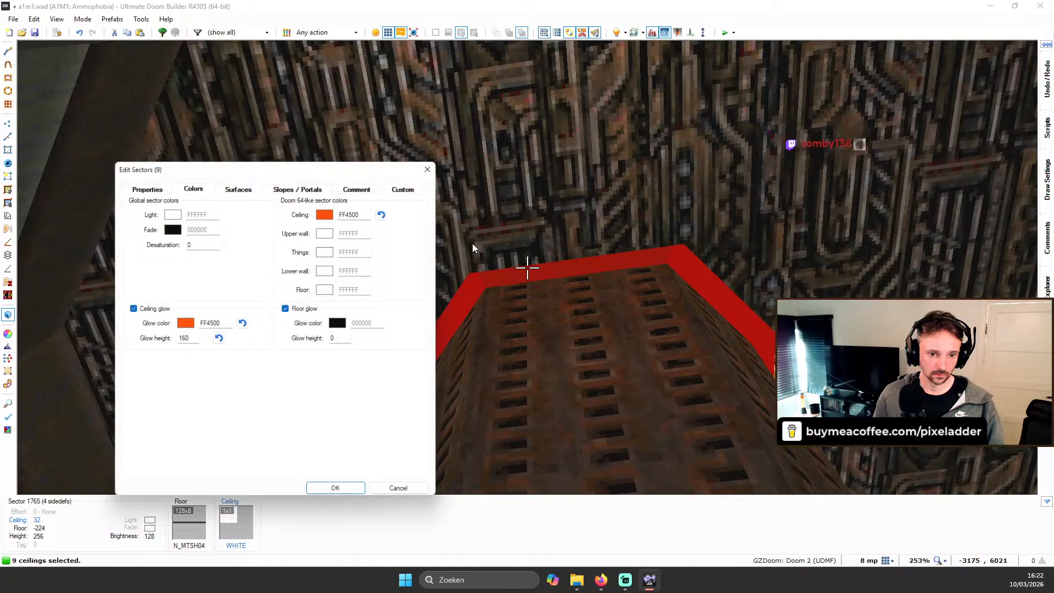
pyautogui.click(238, 186)
pyautogui.click(202, 277)
pyautogui.write('6')
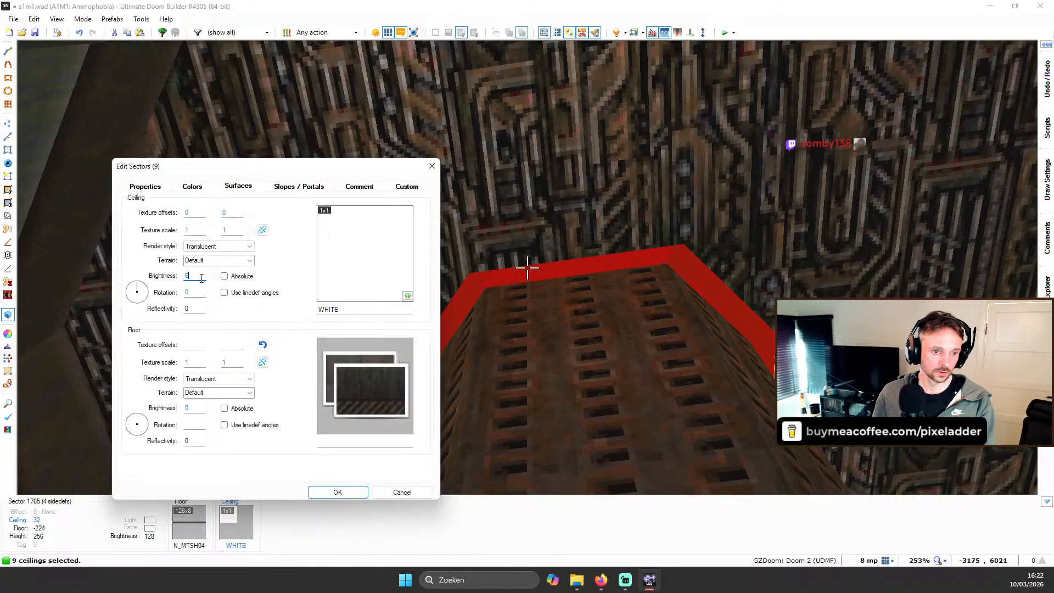
pyautogui.write('4')
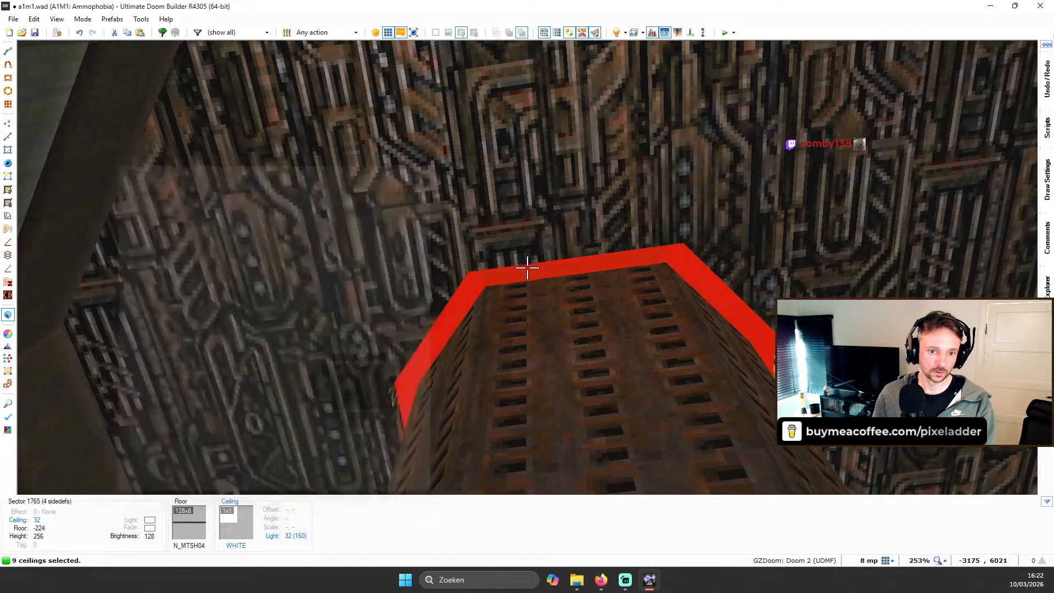
pyautogui.press('c')
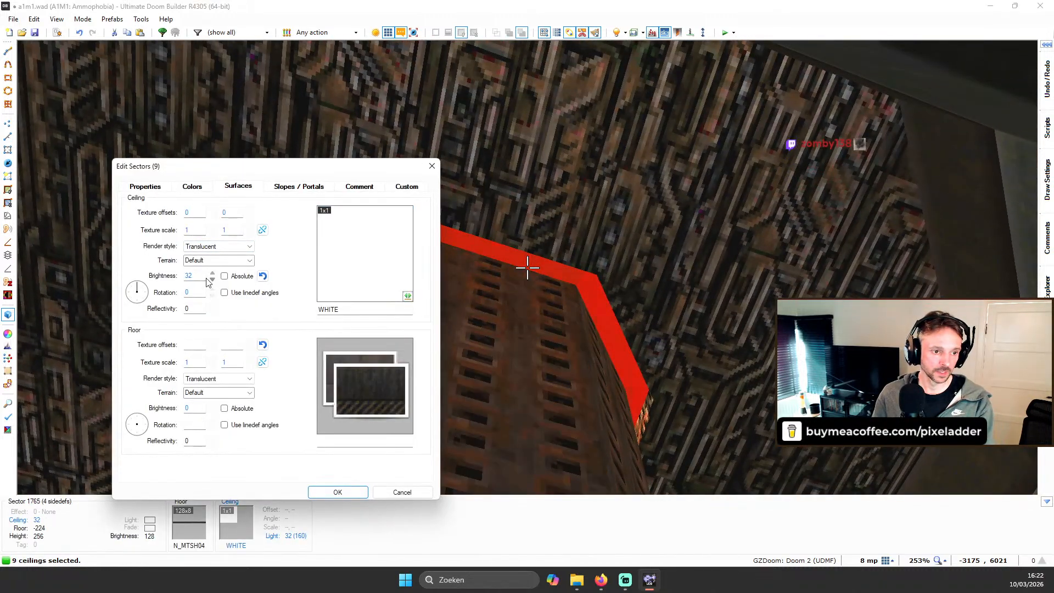
pyautogui.press('Return')
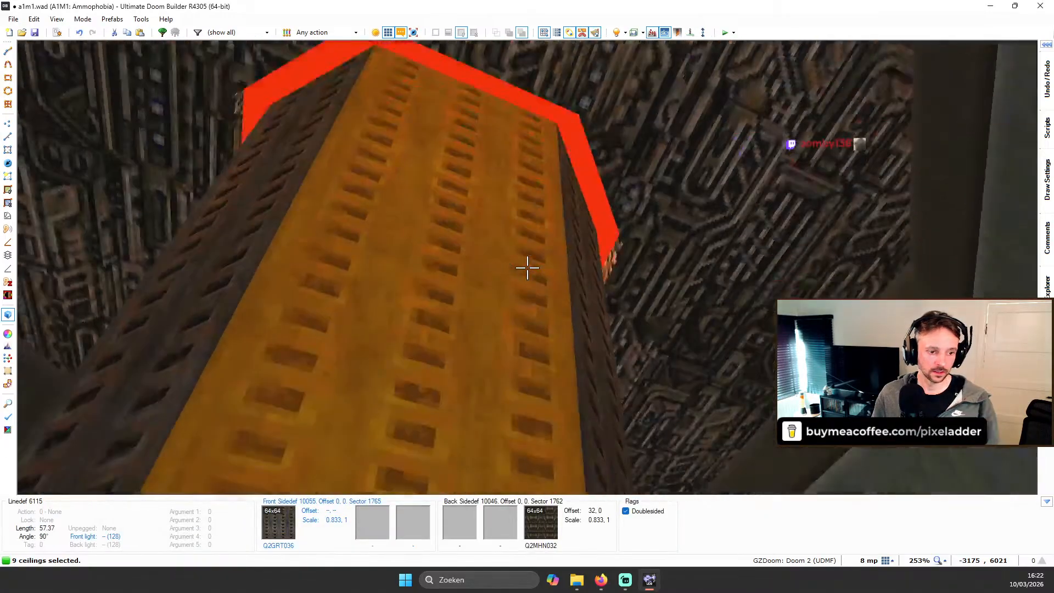
pyautogui.press('c')
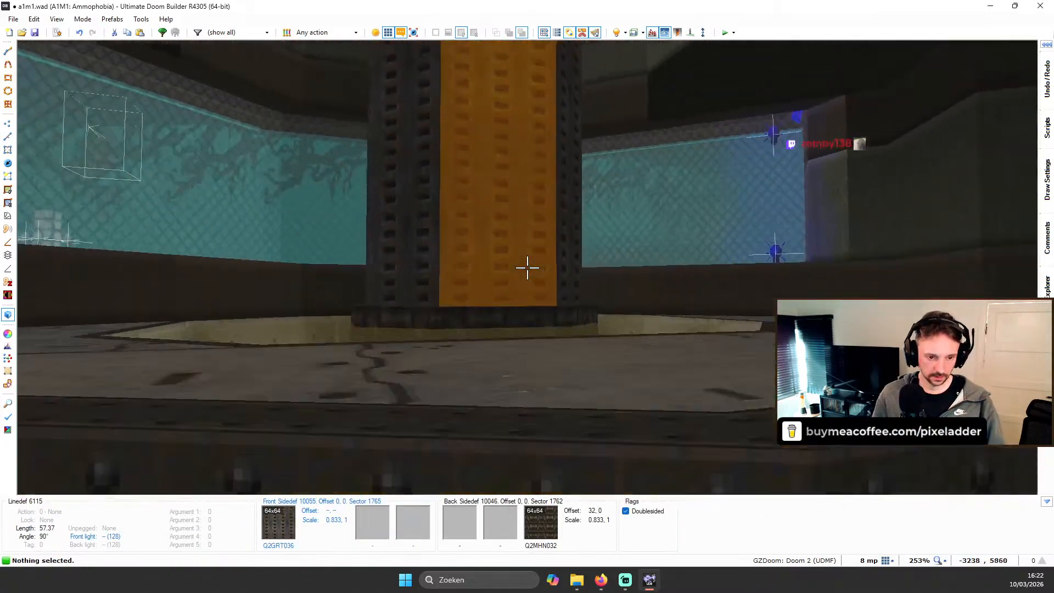
pyautogui.press('w')
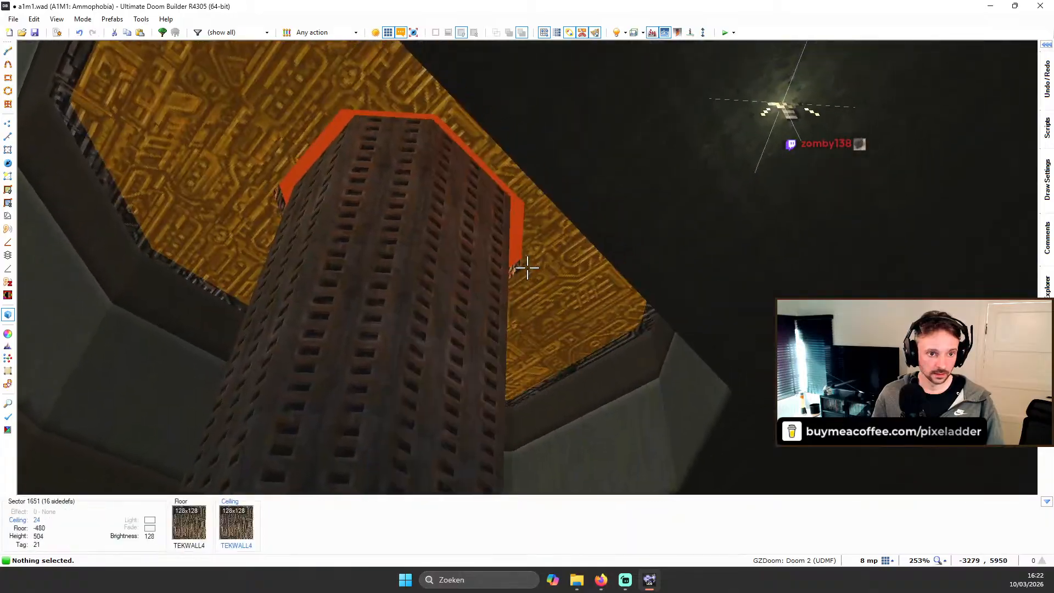
# Step: Examine the grated hanging column, its orange ceiling ring and the round vent floor inside the shaft in 3D
pyautogui.press('d')
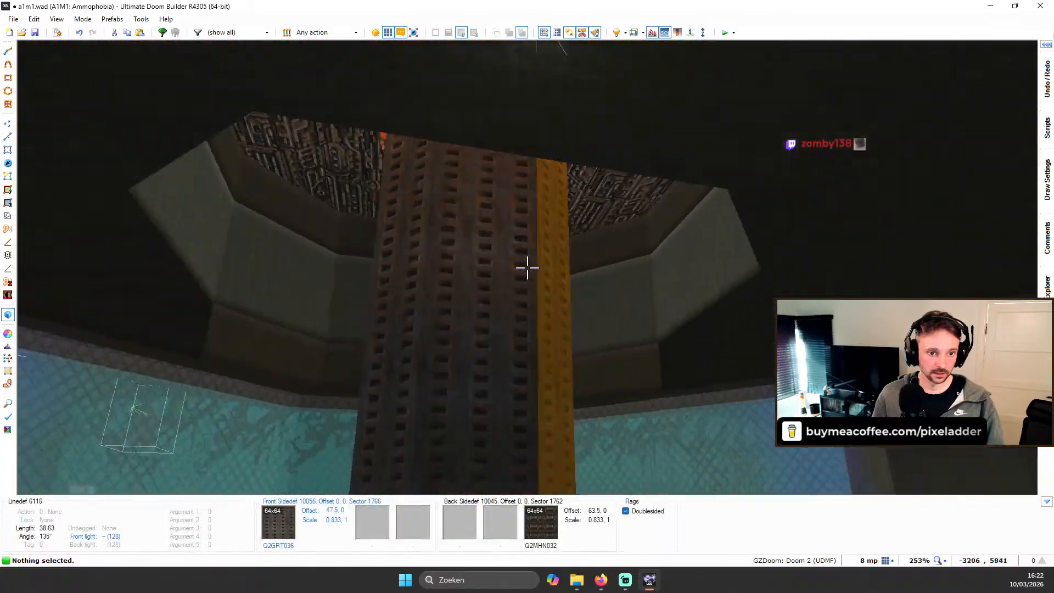
pyautogui.press('w')
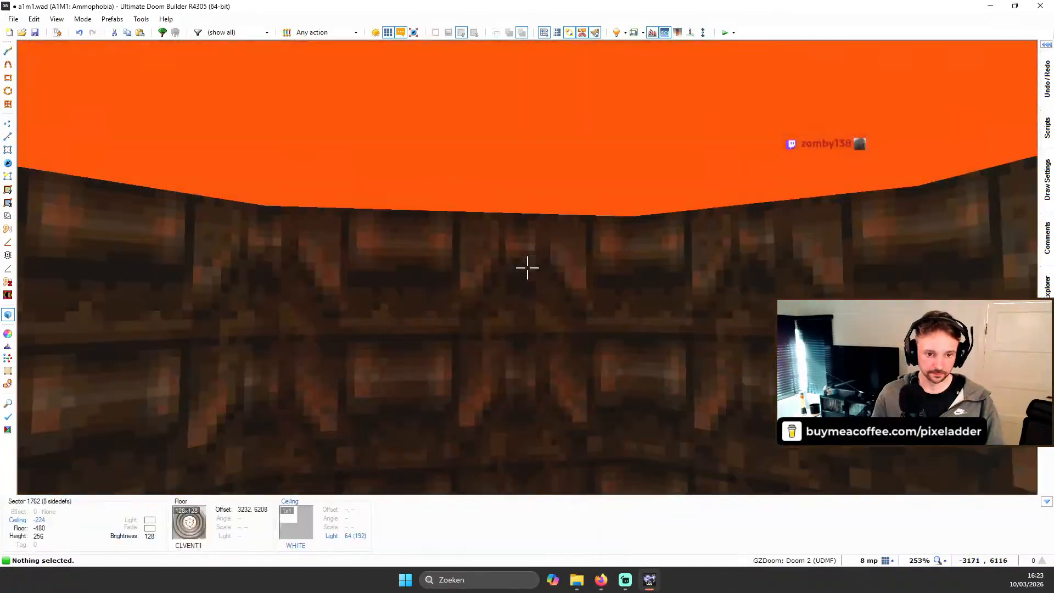
pyautogui.press('w')
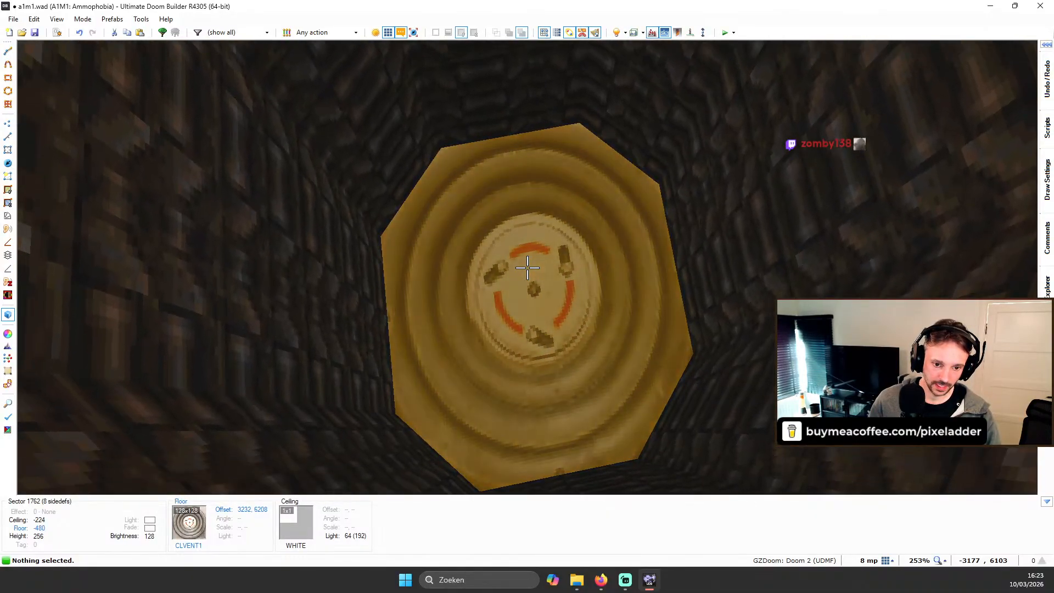
pyautogui.press('s')
pyautogui.press('w')
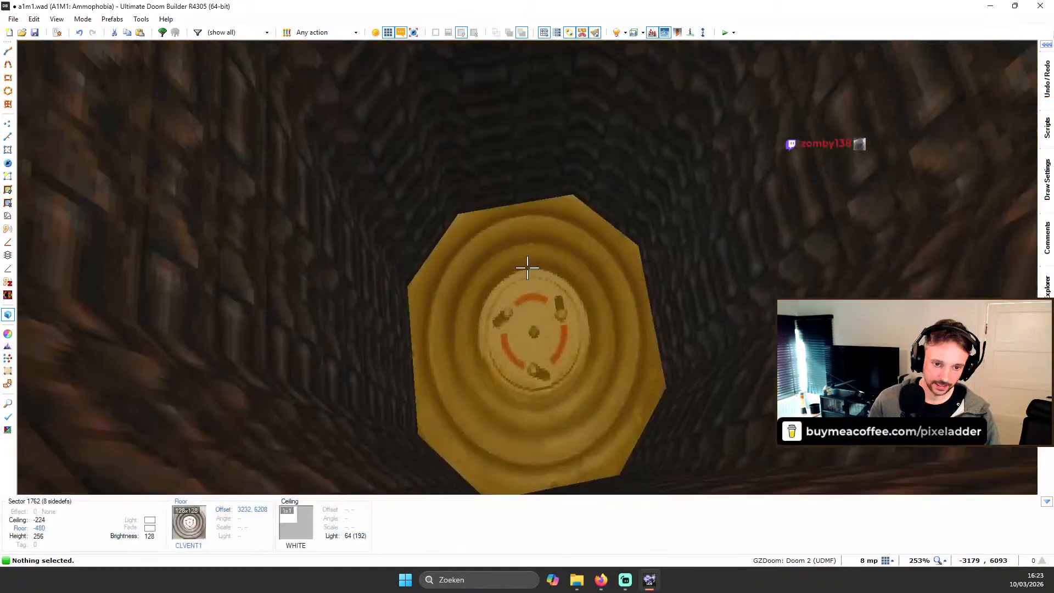
pyautogui.press('s')
pyautogui.press('w')
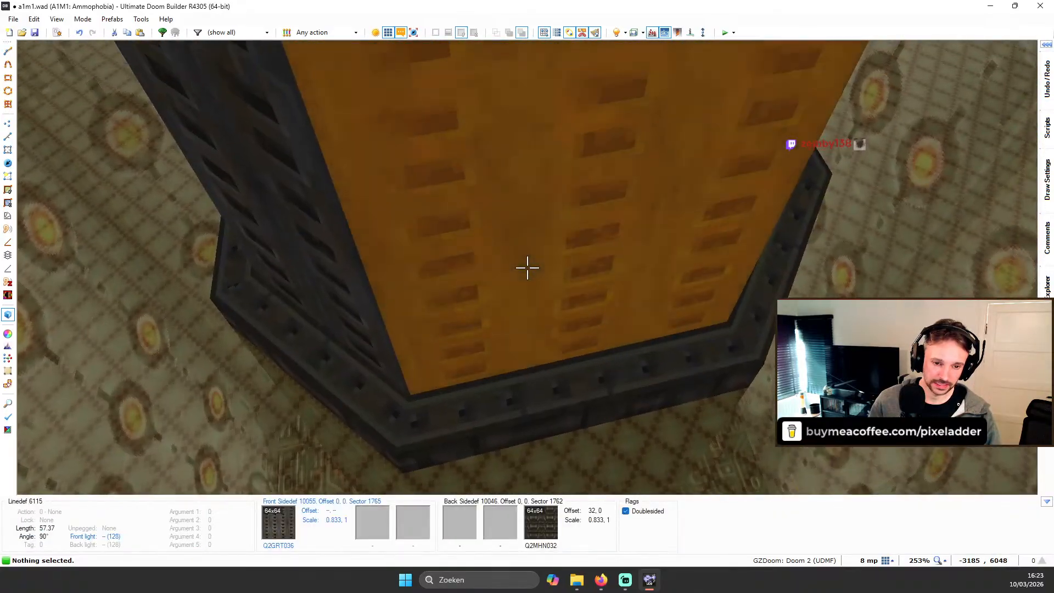
pyautogui.press('q')
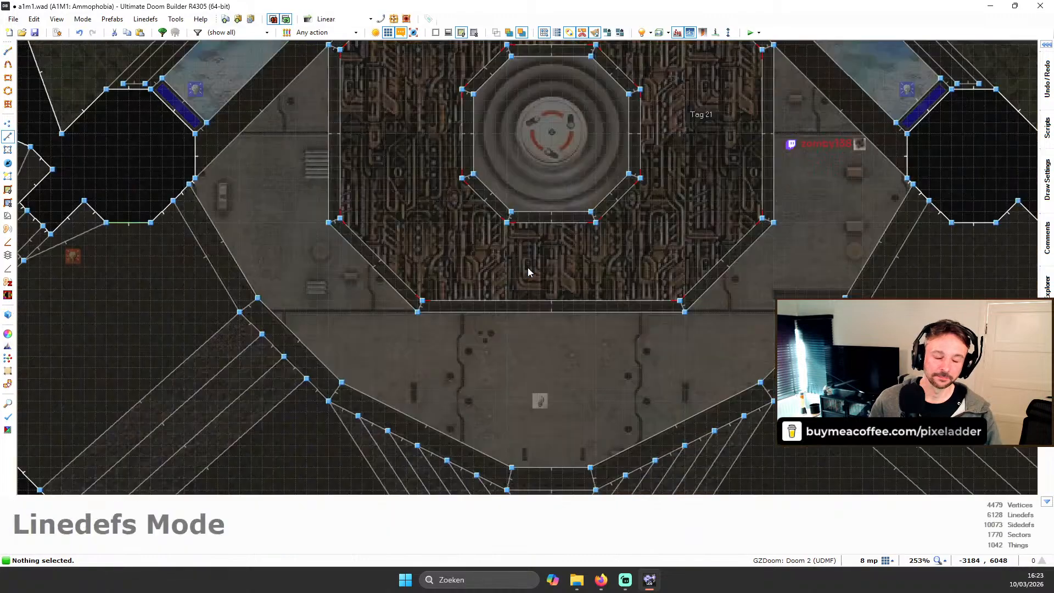
# Step: Save the a1m1.wad map and open A1M4.wad from the maps folder
pyautogui.scroll(2, 614, 205)
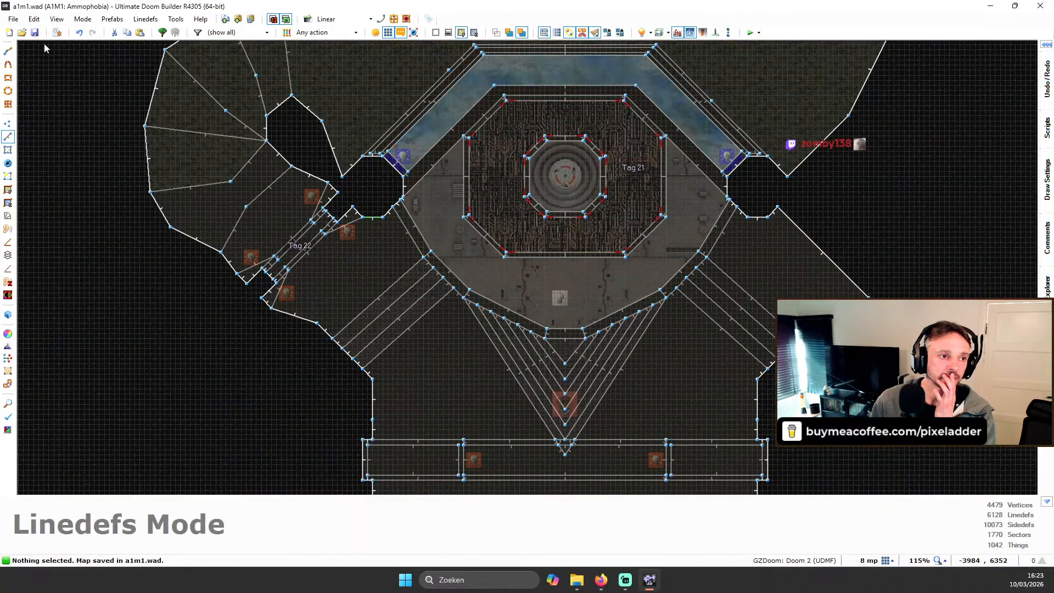
pyautogui.click(10, 19)
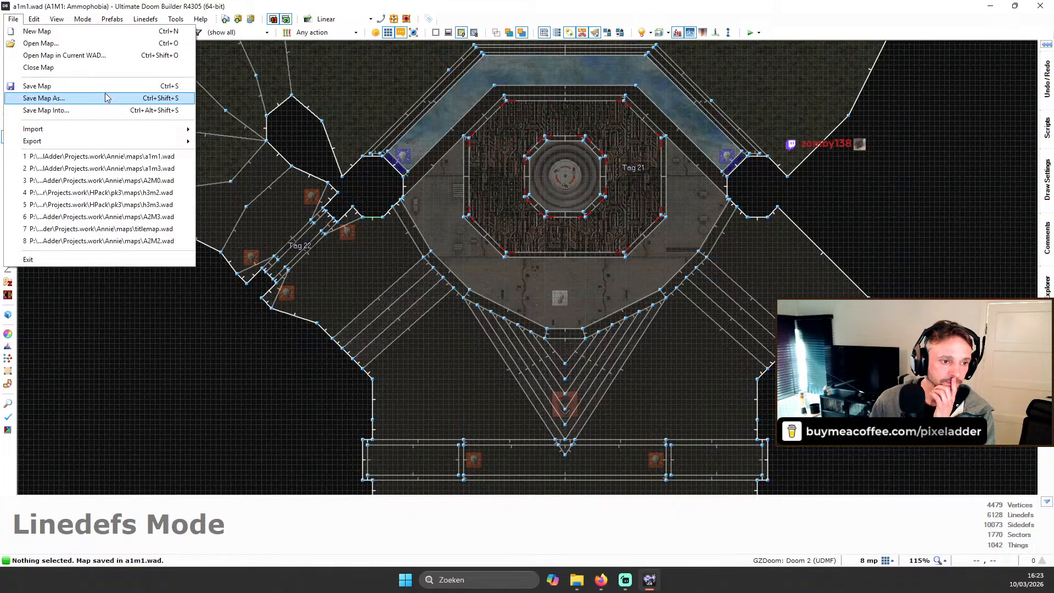
pyautogui.click(77, 44)
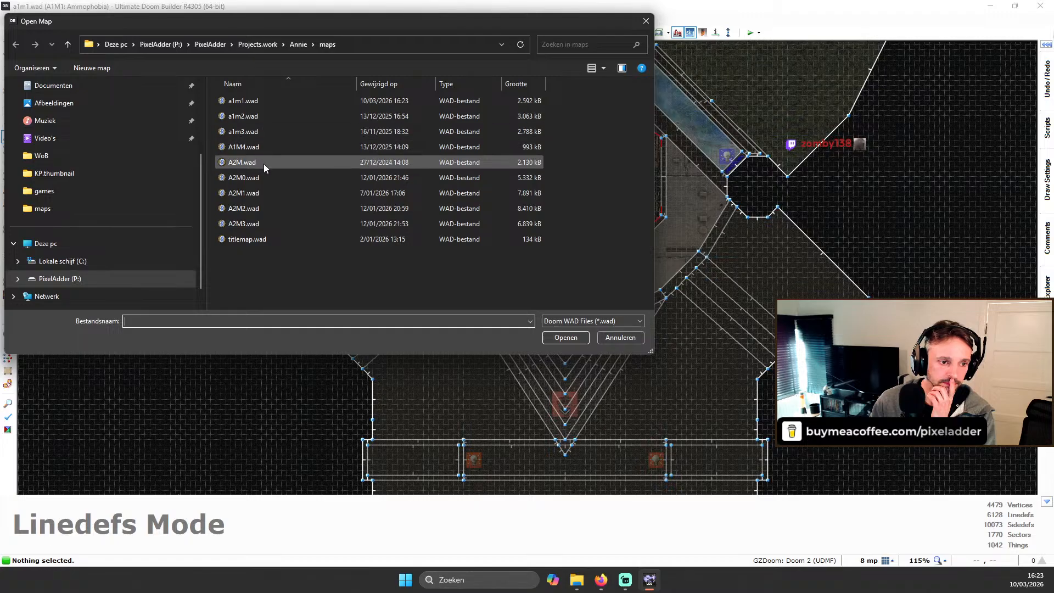
pyautogui.doubleClick(260, 146)
pyautogui.click(613, 428)
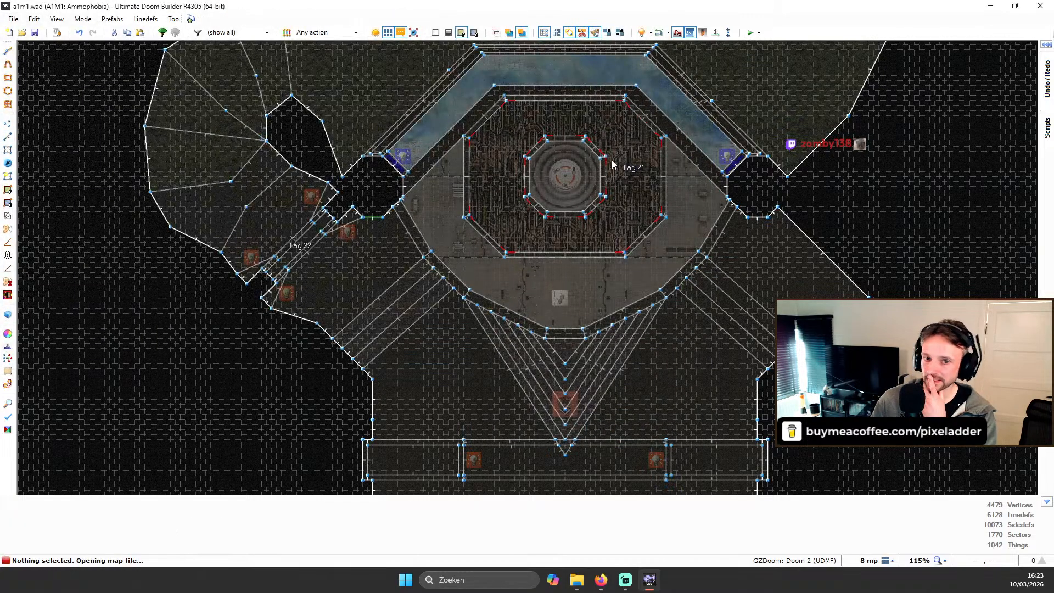
# Step: Examine the jagged N_TWGN04 shaft walls, sky opening and central pillar of the octagonal hall in 3D
pyautogui.scroll(5, 509, 304)
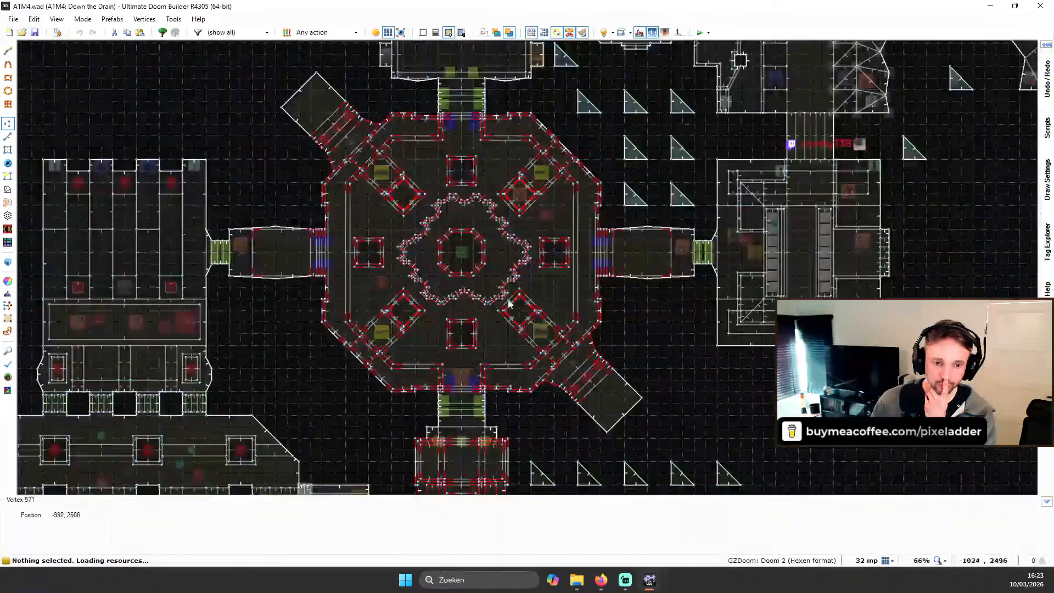
pyautogui.scroll(8, 481, 271)
pyautogui.press('q')
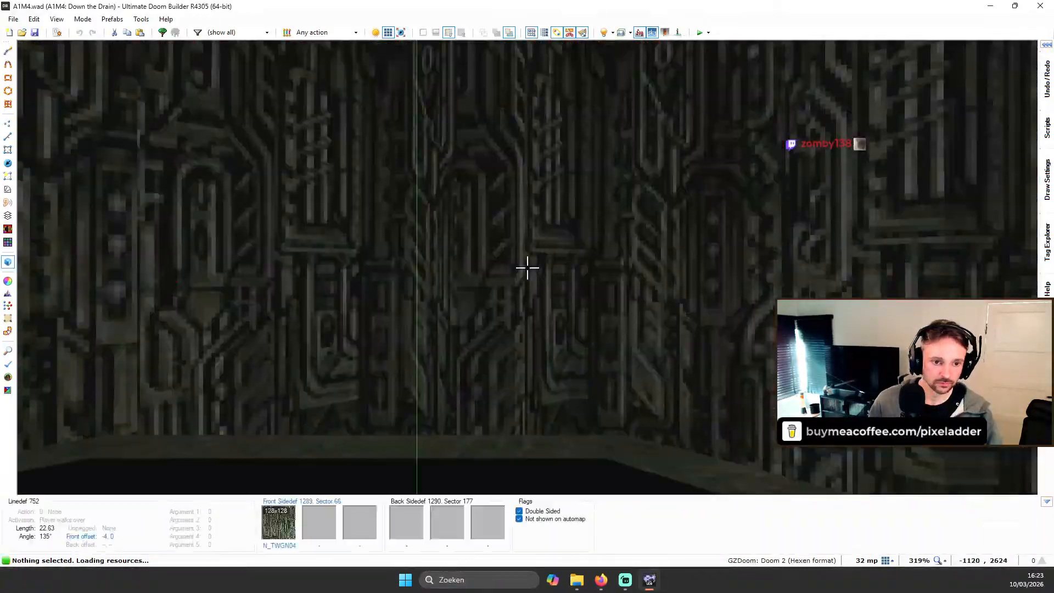
pyautogui.press('d')
pyautogui.press('e')
pyautogui.press('d')
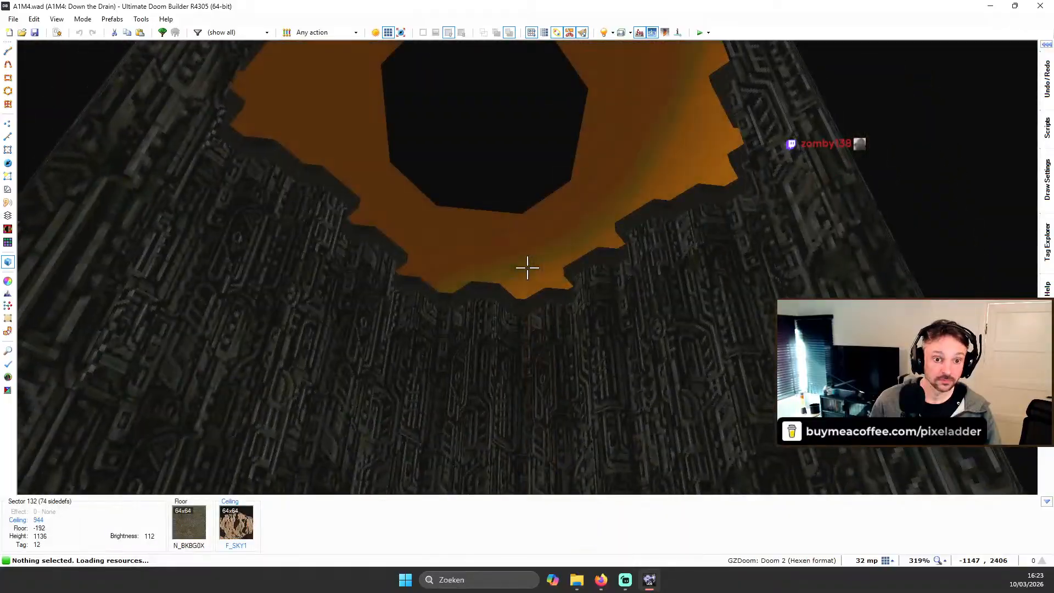
pyautogui.press('e')
pyautogui.press('d')
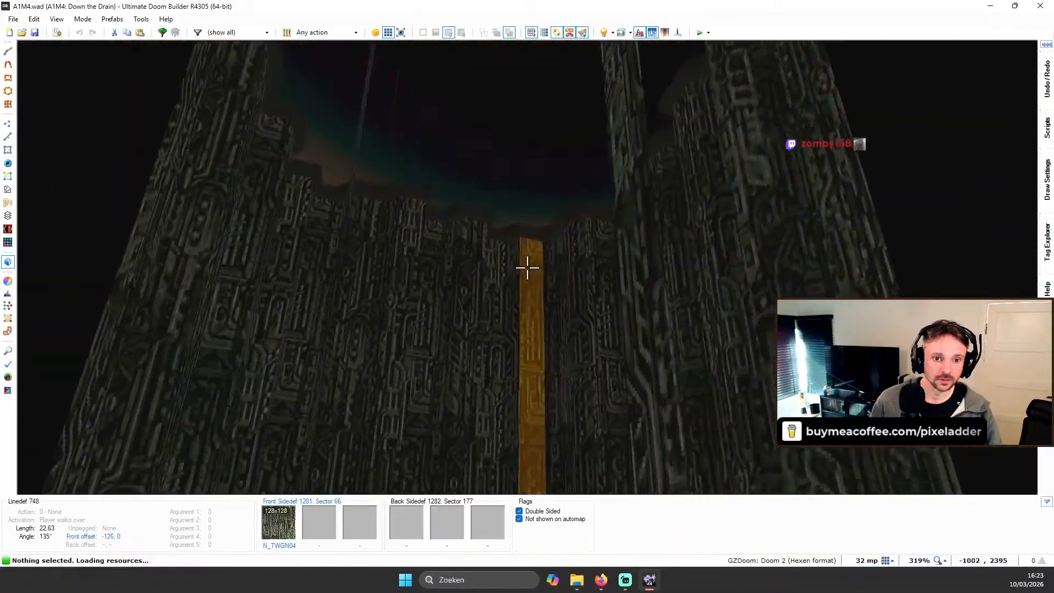
pyautogui.press('e')
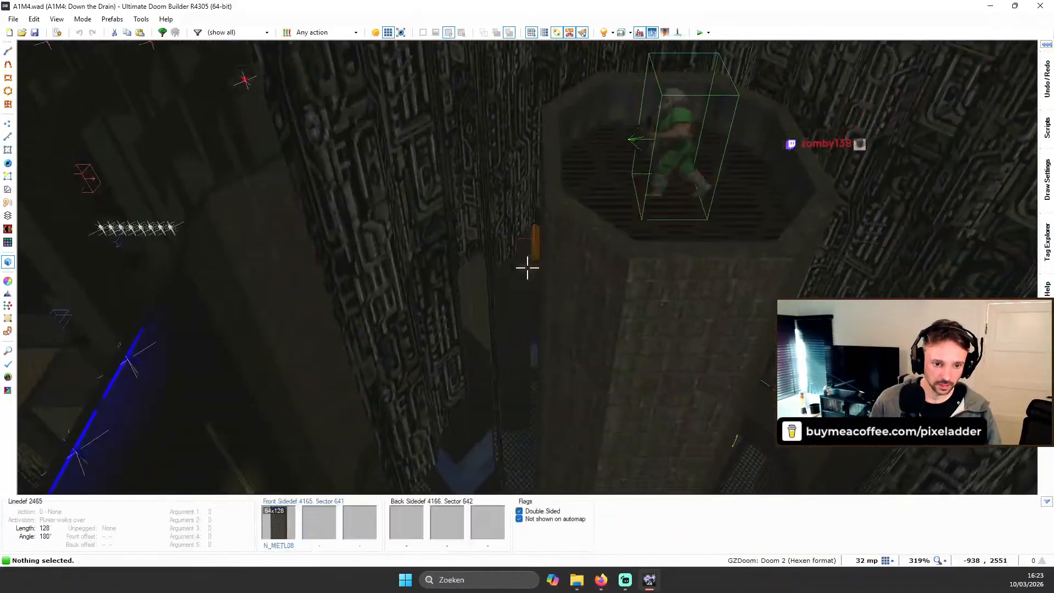
pyautogui.press('e')
pyautogui.press('d')
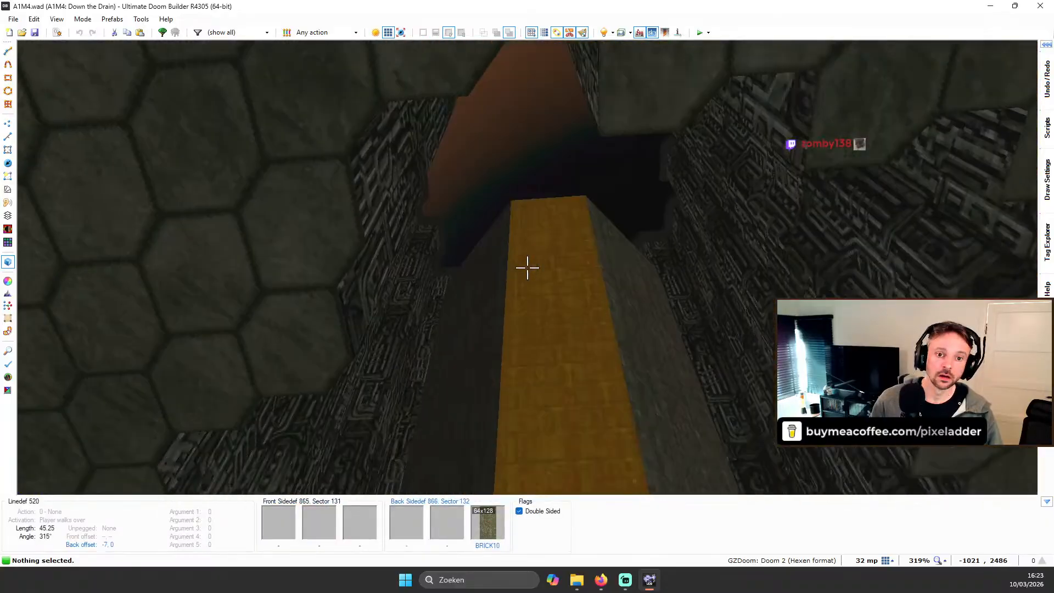
pyautogui.press('e')
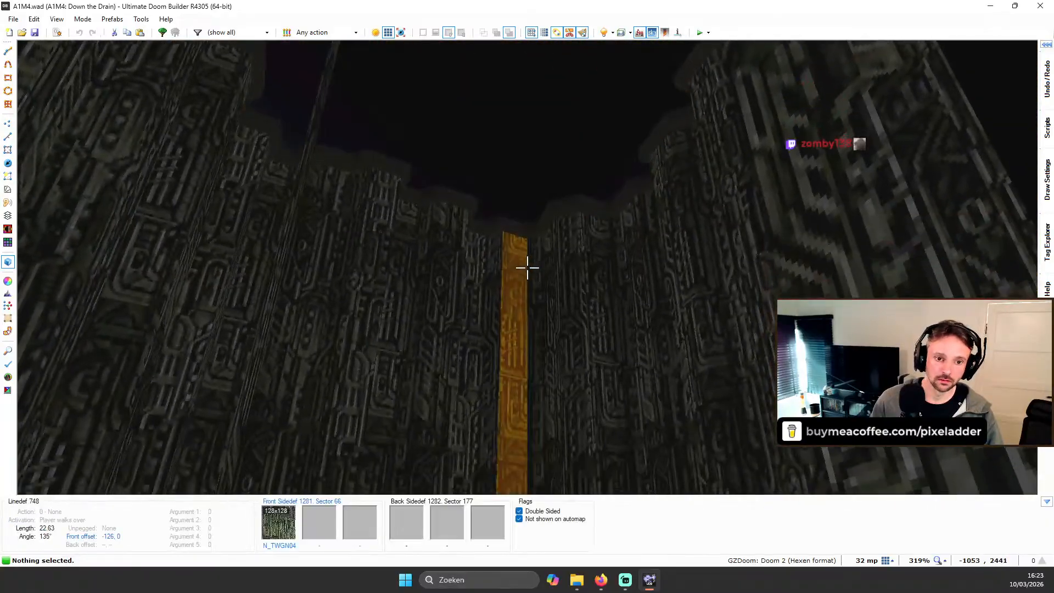
pyautogui.press('e')
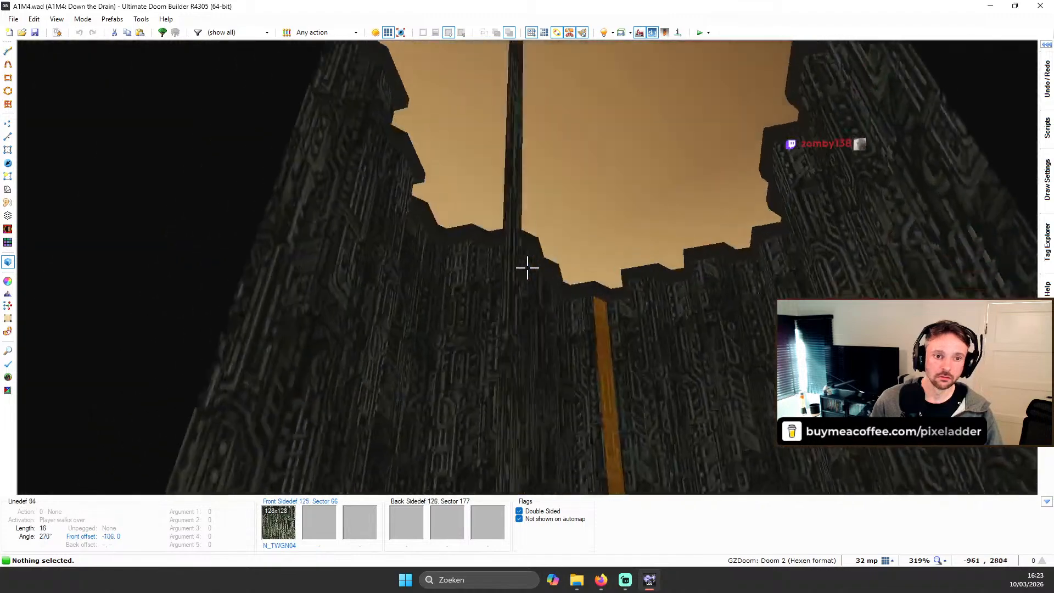
pyautogui.press('f')
pyautogui.press('w')
pyautogui.scroll(-2, 558, 311)
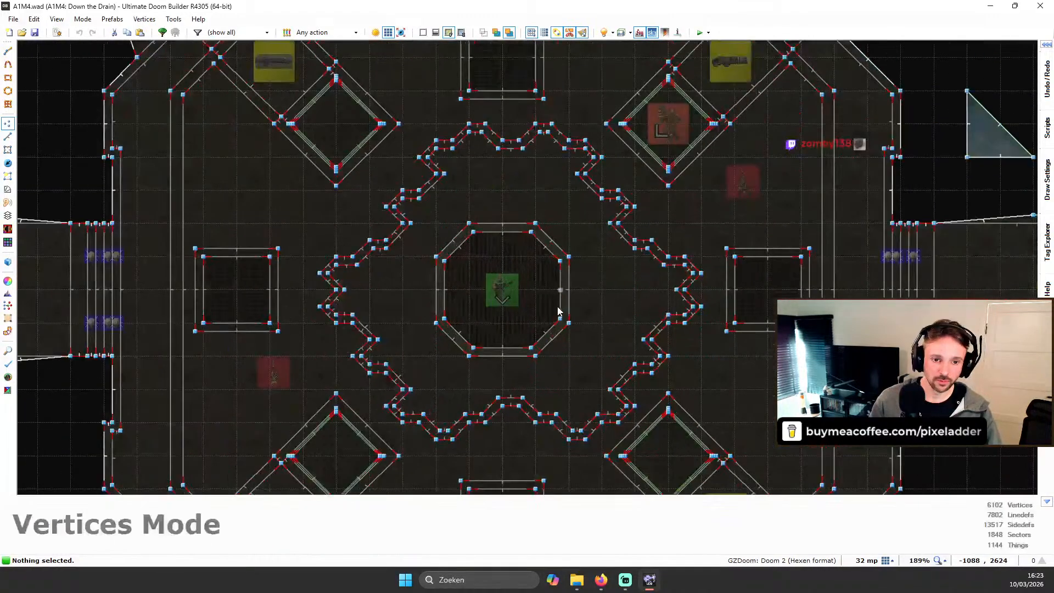
# Step: Examine the octagonal BRICK10 pillar from its mesh base up to the sunken player start platform
pyautogui.press('w')
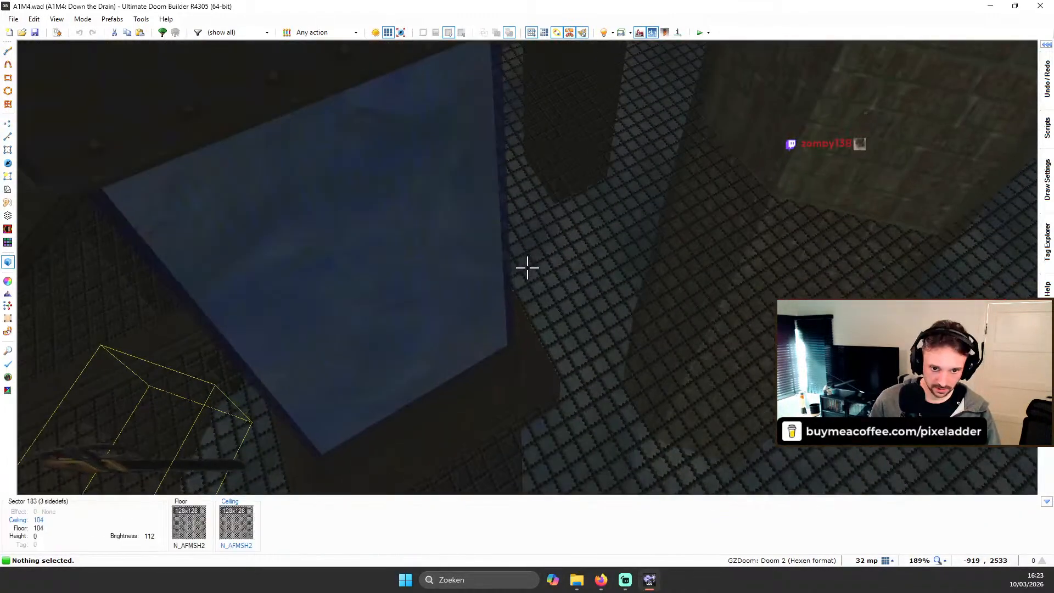
pyautogui.press('e')
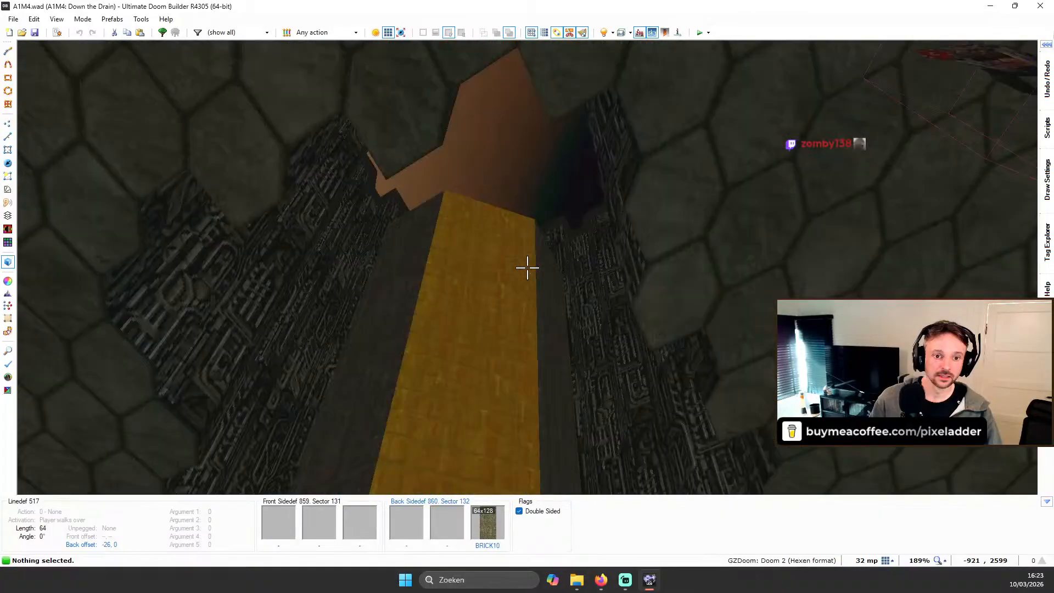
pyautogui.press('d')
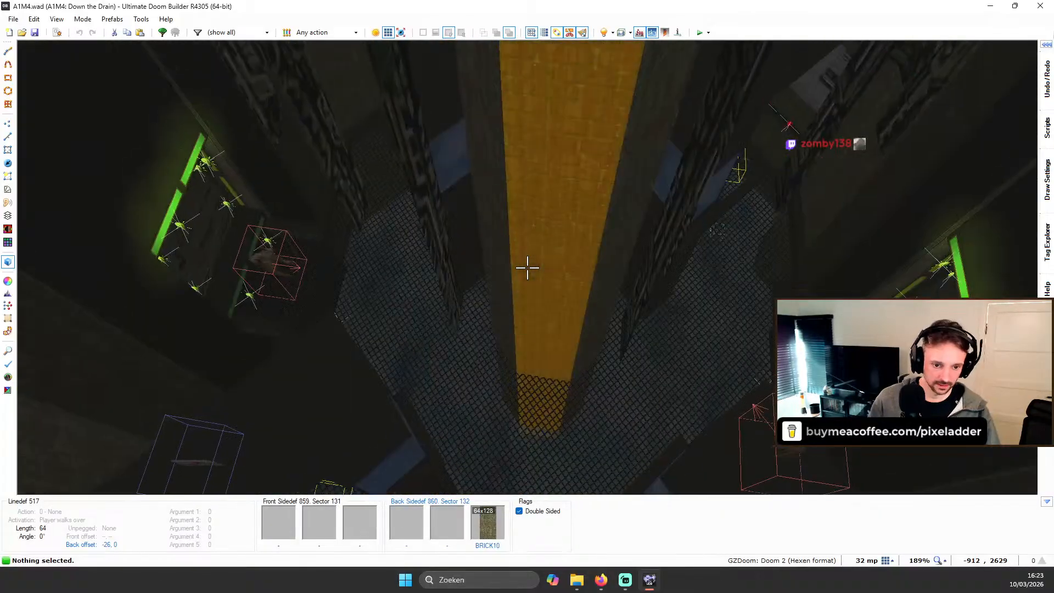
pyautogui.press('e')
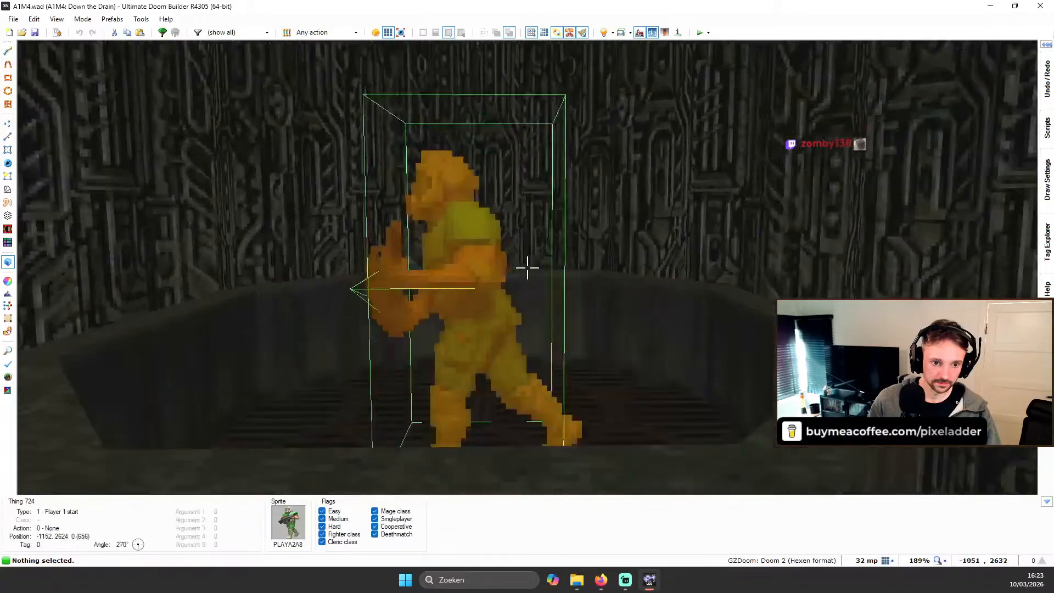
pyautogui.press('d')
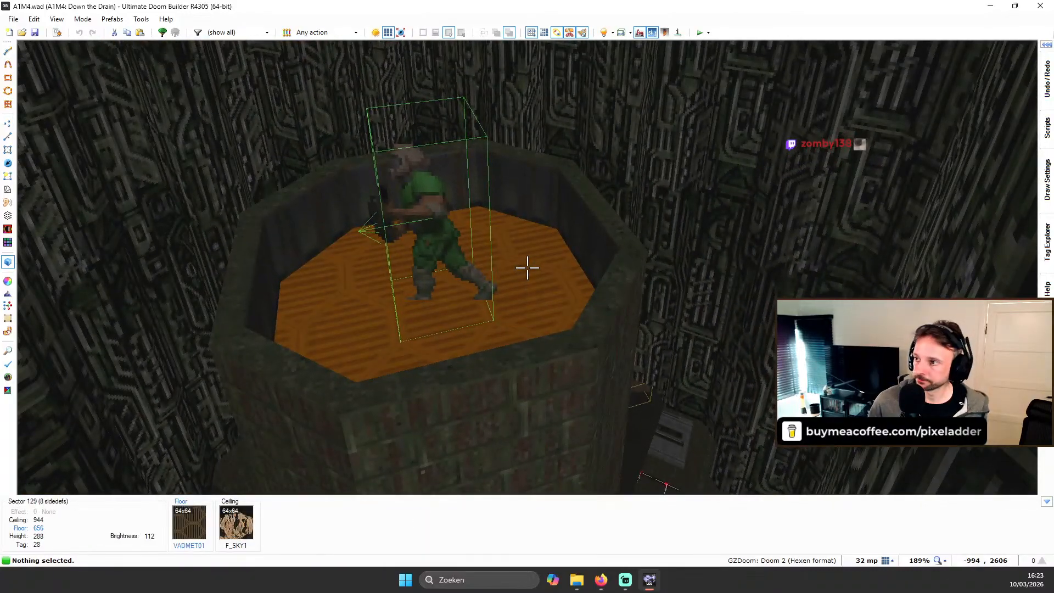
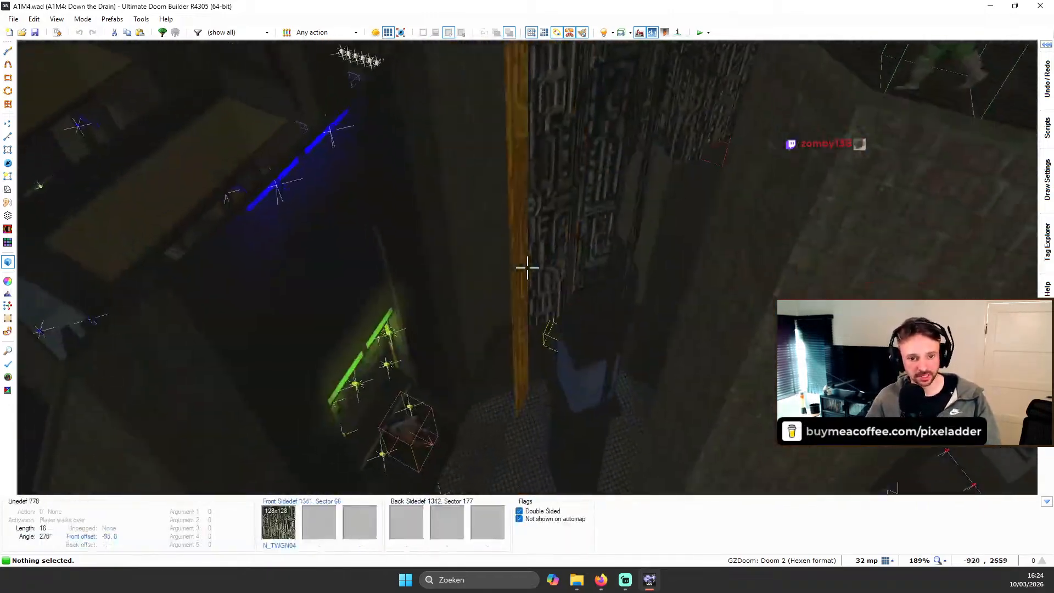
pyautogui.press('v')
# Step: Survey the overall layout of A1M4, then look over the shaft around the player start once more in 3D
pyautogui.scroll(-10, 553, 225)
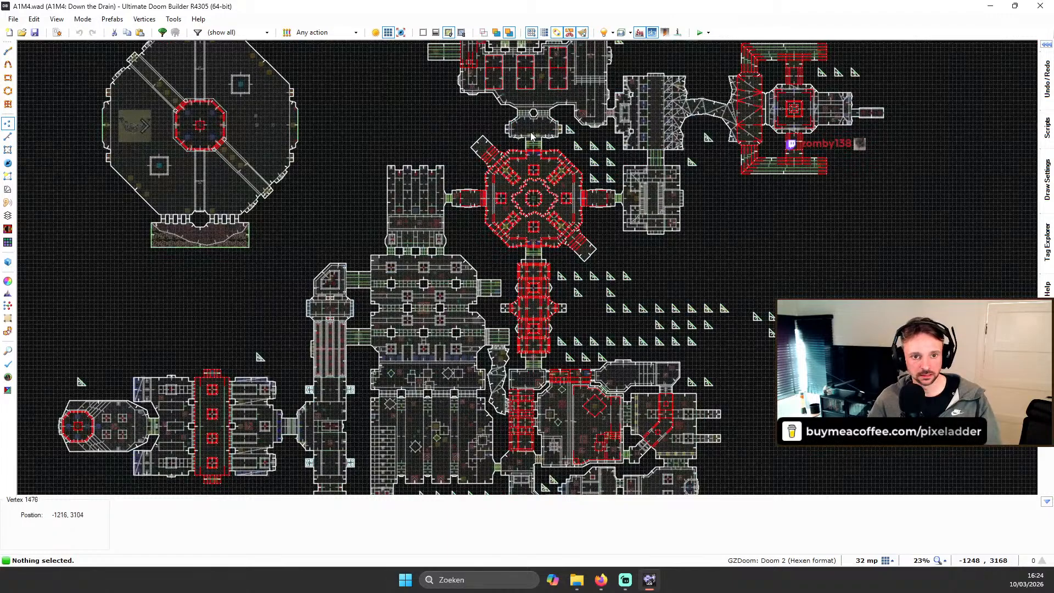
pyautogui.scroll(-2, 555, 148)
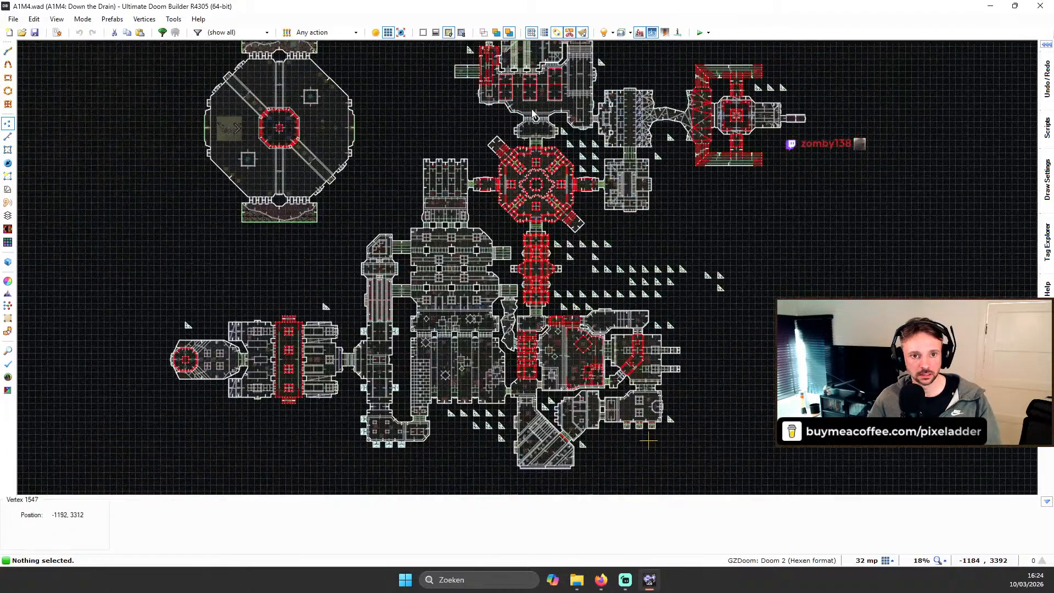
pyautogui.scroll(4, 524, 173)
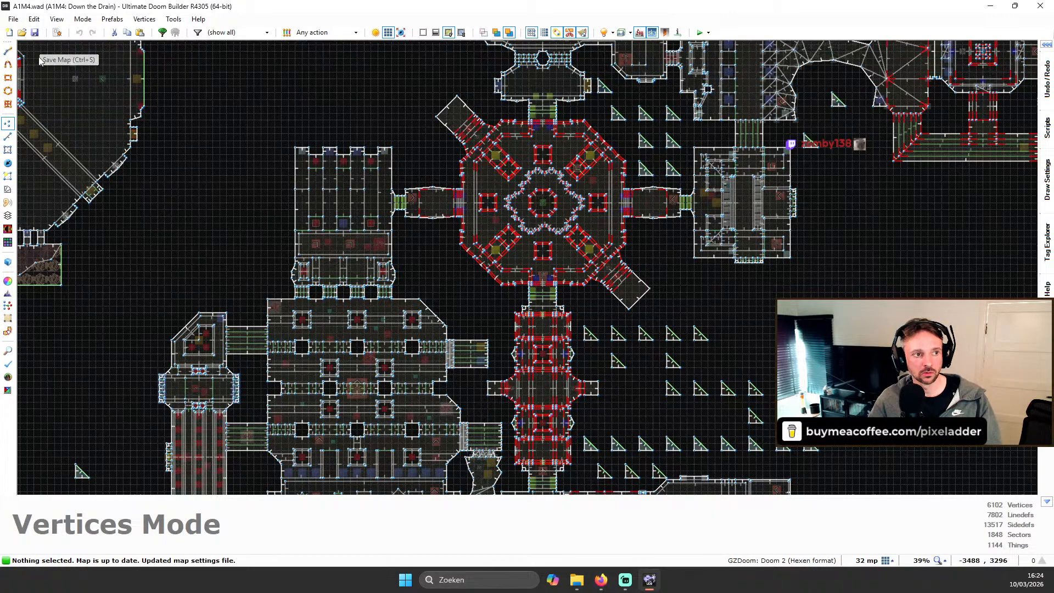
pyautogui.click(13, 21)
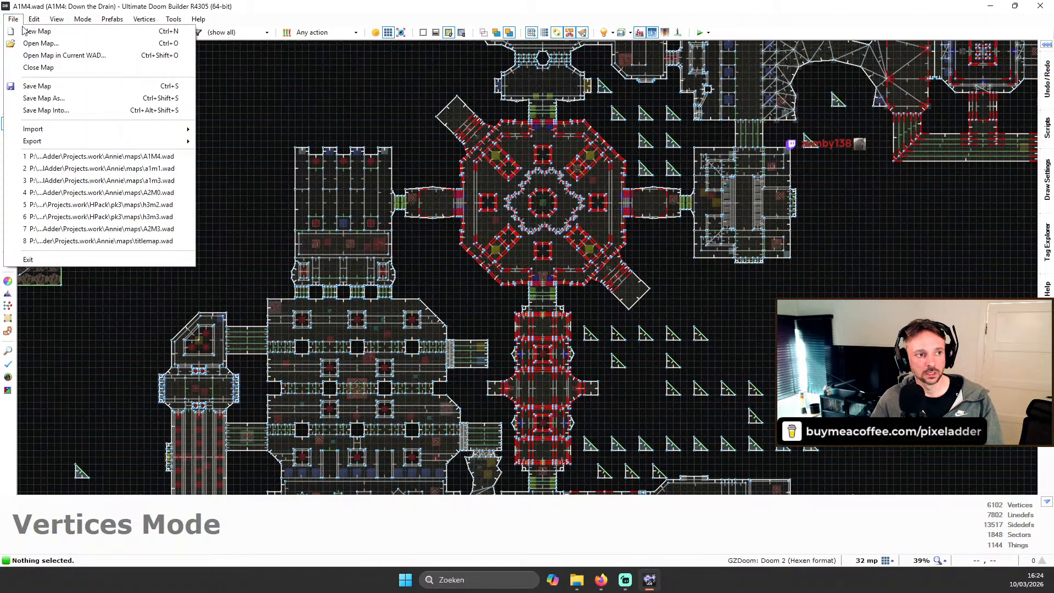
pyautogui.click(528, 175)
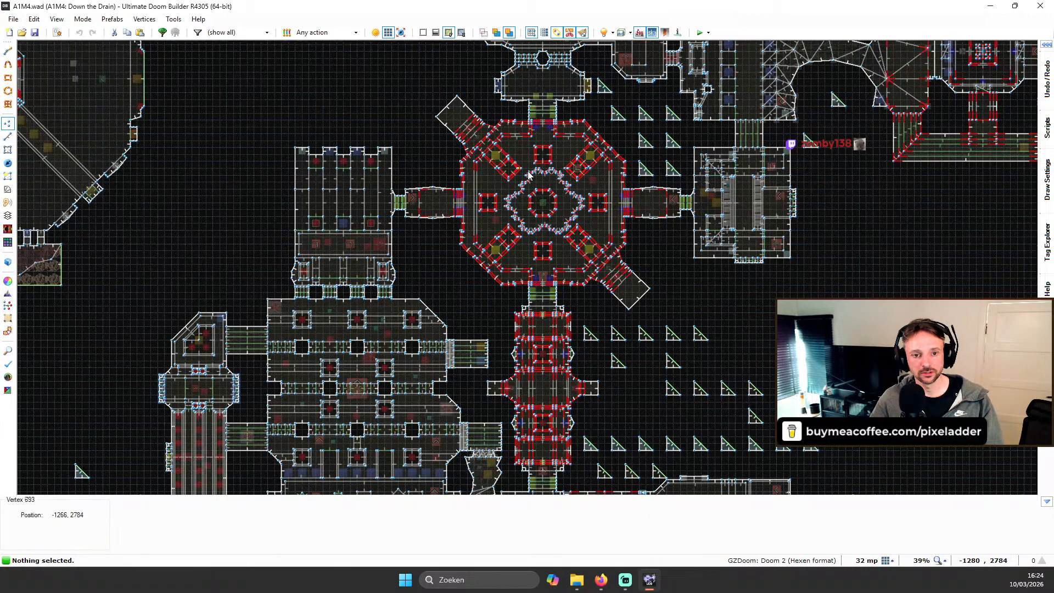
pyautogui.press('w')
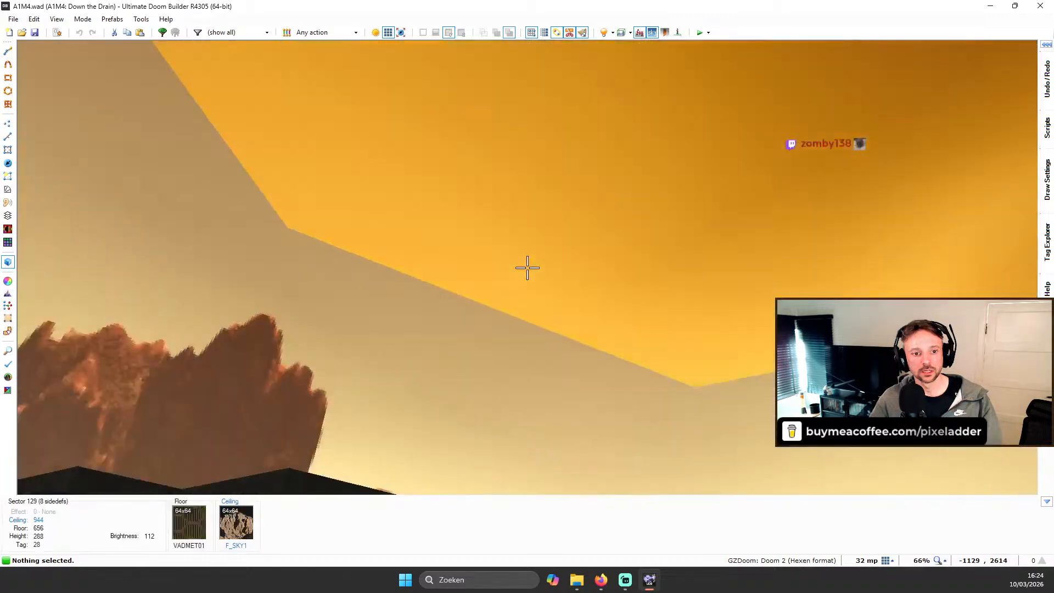
pyautogui.press('e')
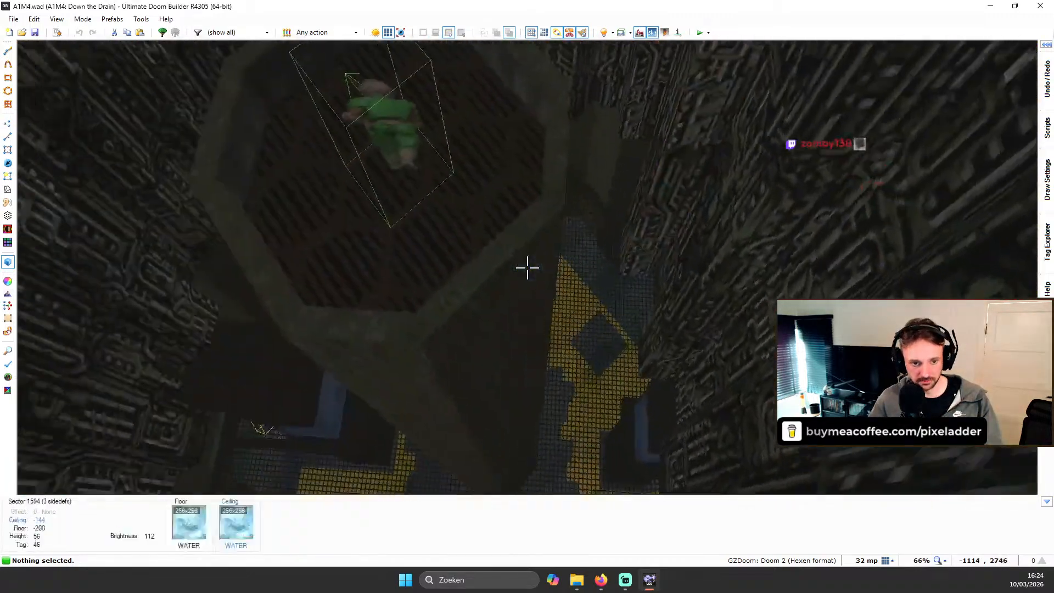
pyautogui.press('w')
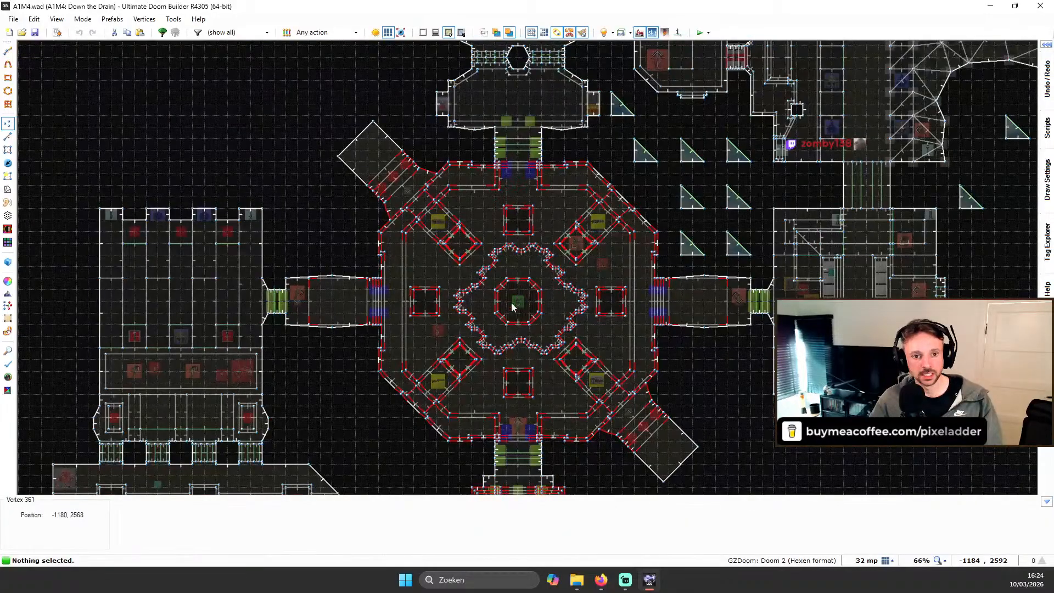
# Step: Reopen the a1m1.wad map A1M1 with the GZDoom: Doom 2 (UDMF) configuration
pyautogui.click(6, 20)
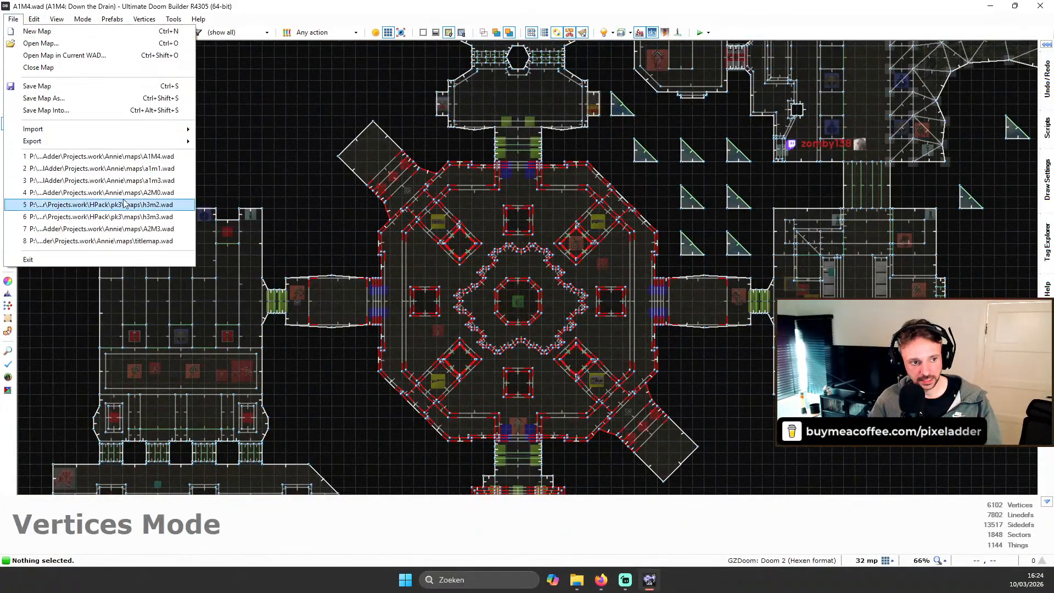
pyautogui.click(155, 169)
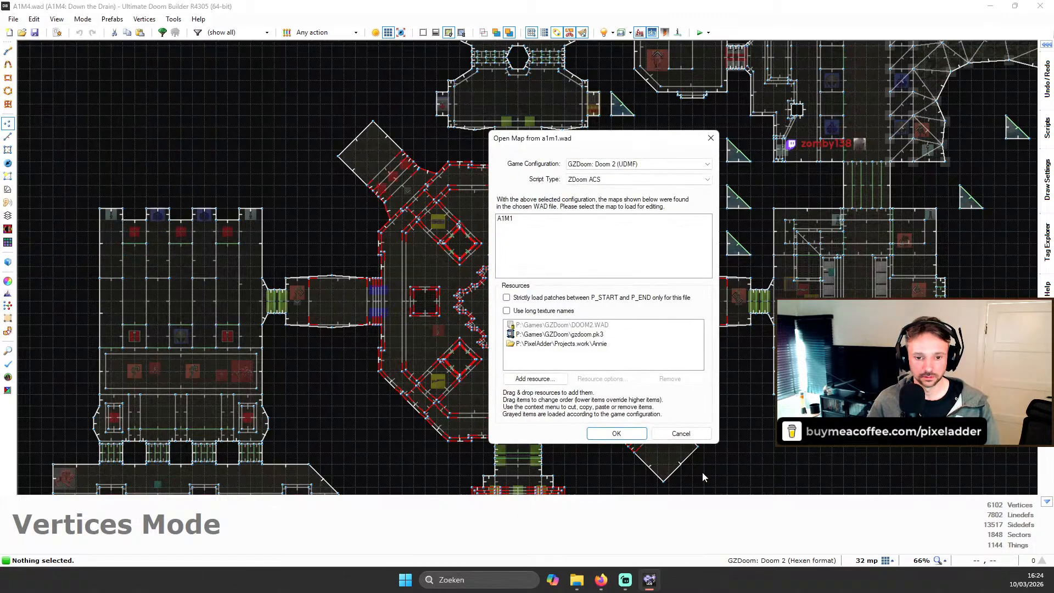
pyautogui.click(612, 431)
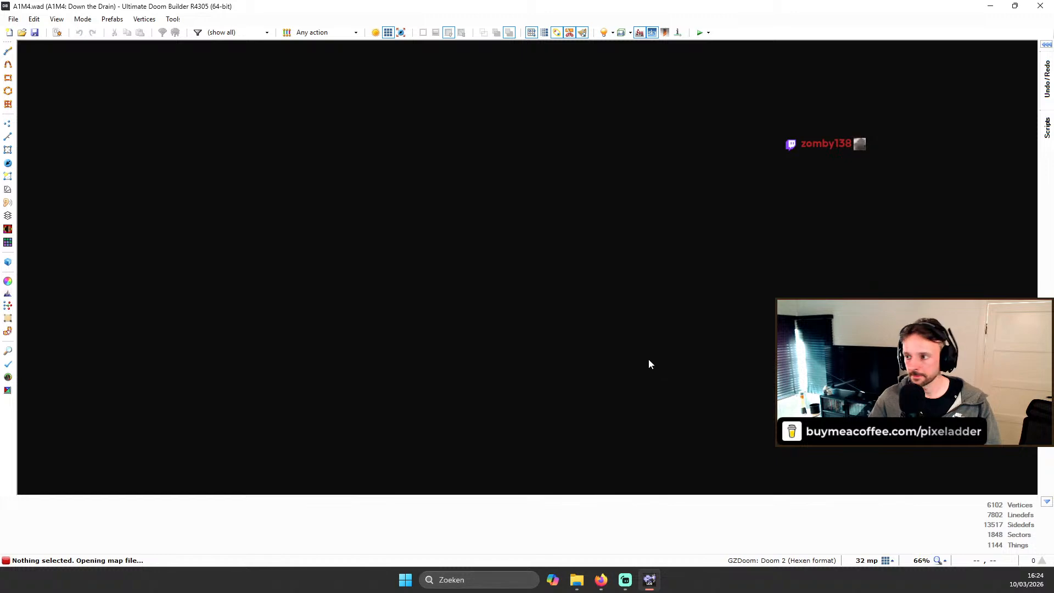
pyautogui.scroll(-2, 594, 217)
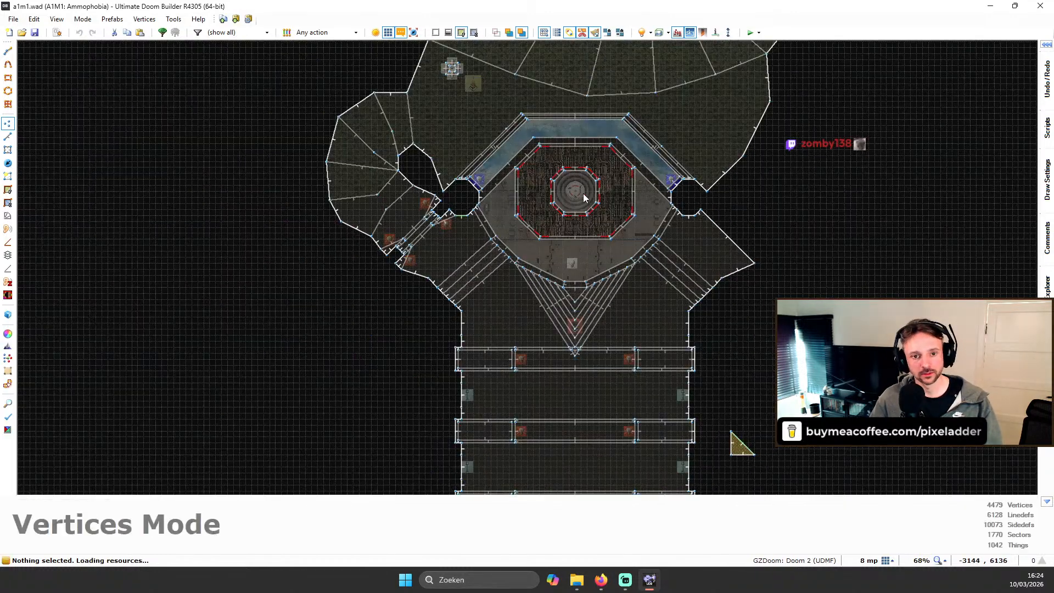
# Step: Raise the glowing WHITE ceiling above the central octagonal column to height 136 in 3D
pyautogui.press('w')
pyautogui.press('e')
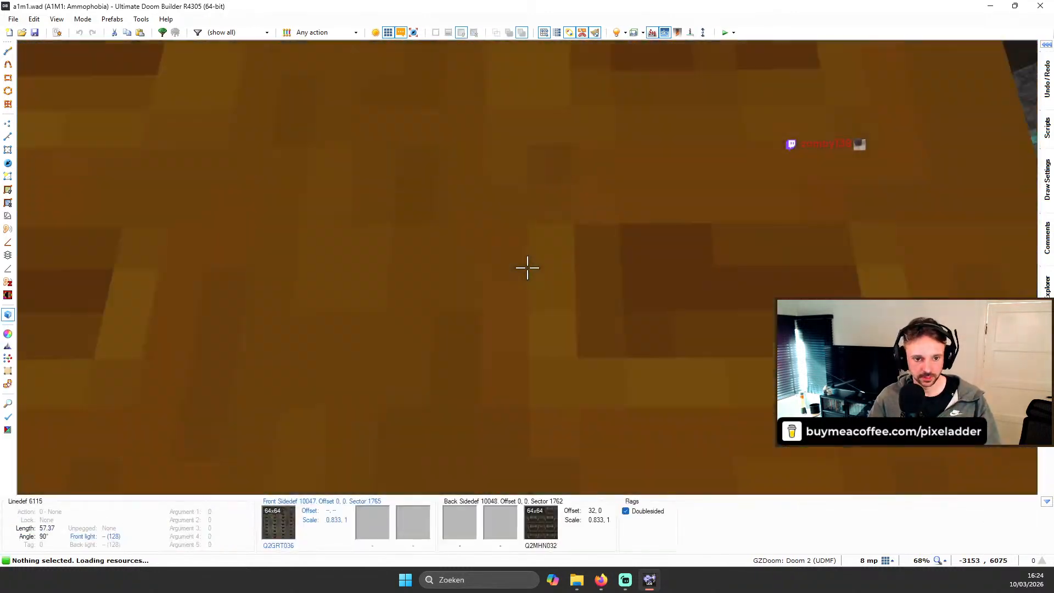
pyautogui.press('e')
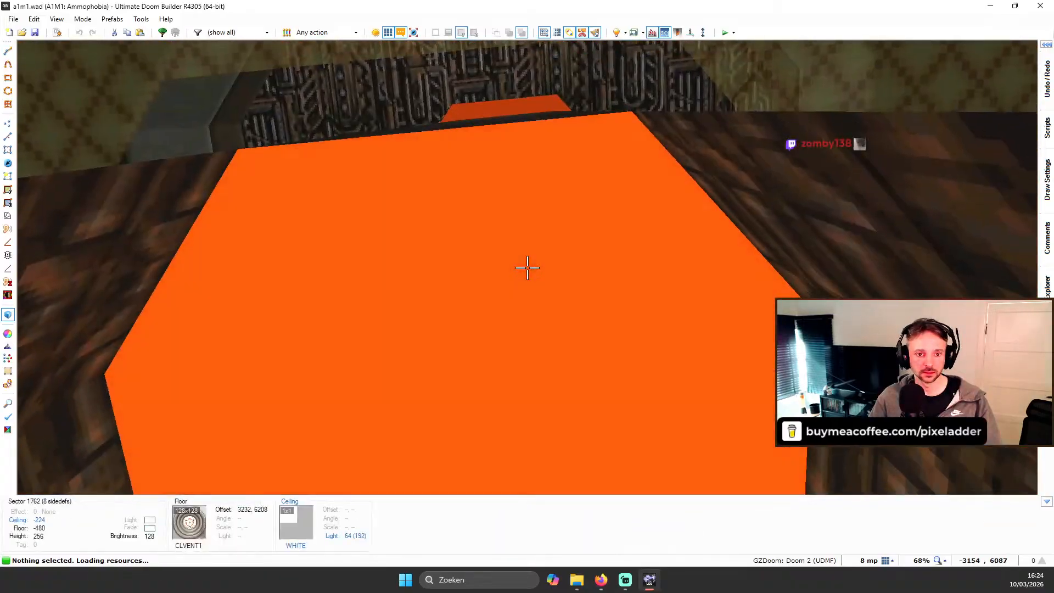
pyautogui.click(527, 268)
pyautogui.scroll(14, 527, 268)
pyautogui.press('d')
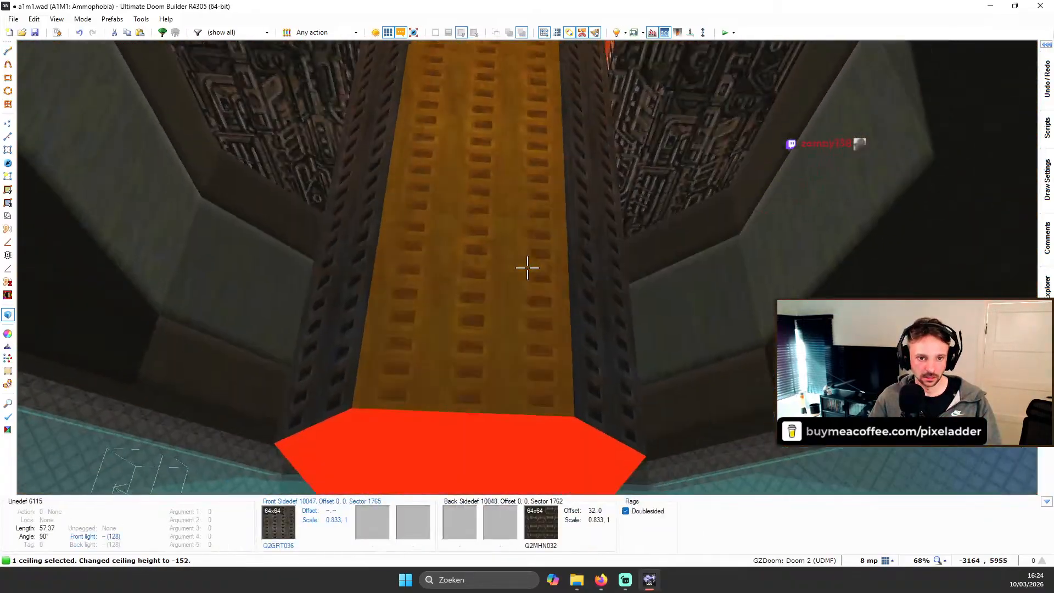
pyautogui.scroll(20, 527, 268)
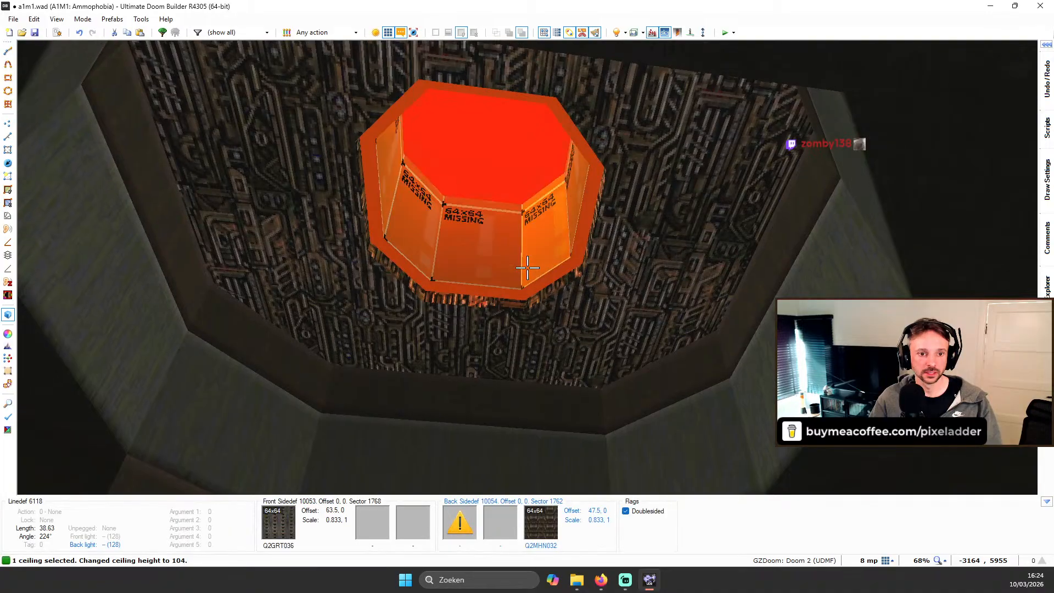
pyautogui.press('c')
pyautogui.press('e')
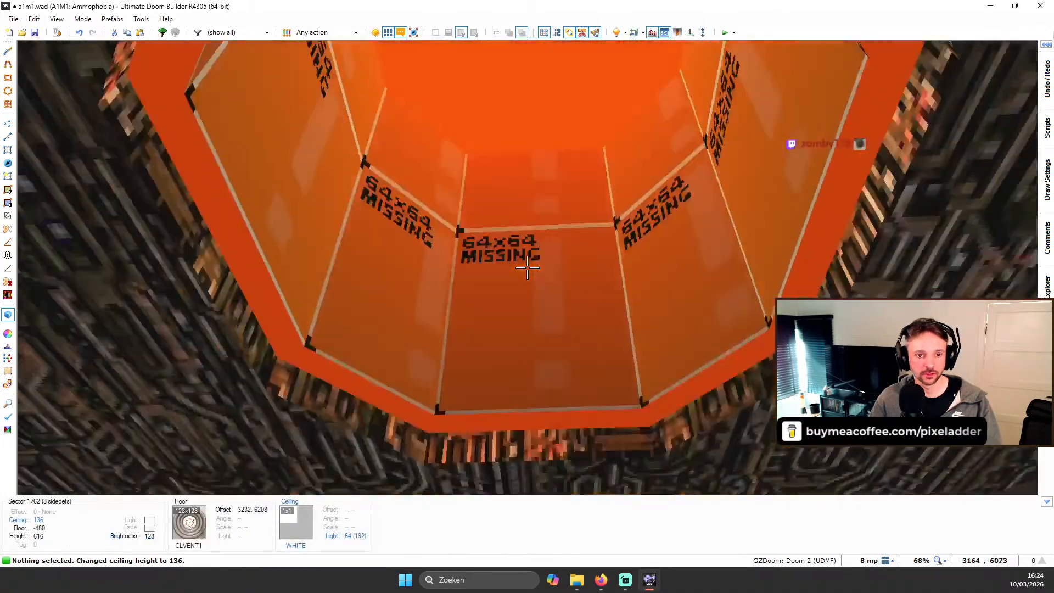
# Step: Raise the column's CLVENT1 floor to height -232, just below its octagonal metal rim
pyautogui.press('e')
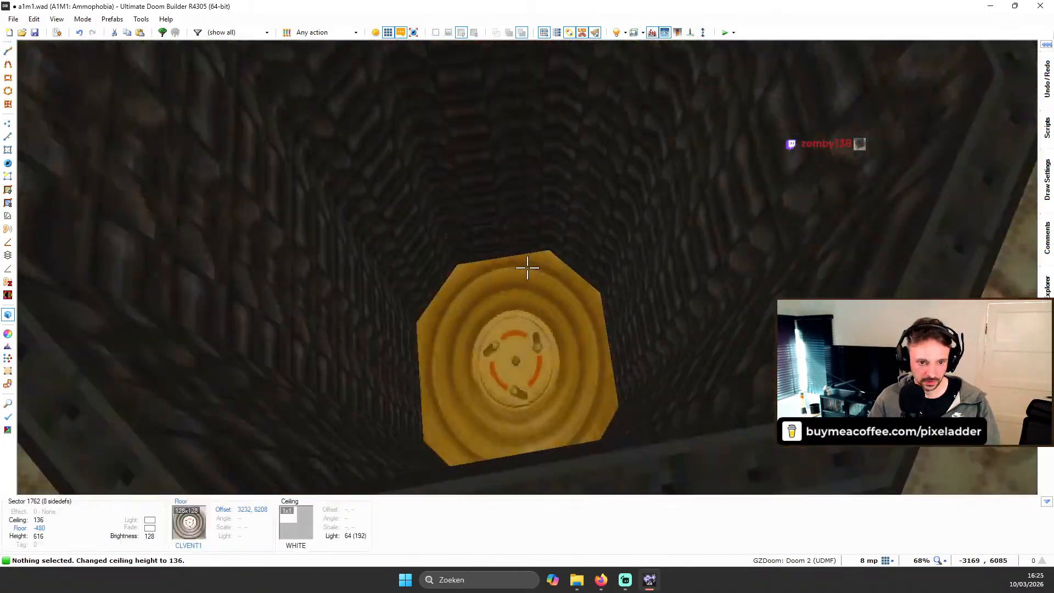
pyautogui.scroll(20, 527, 268)
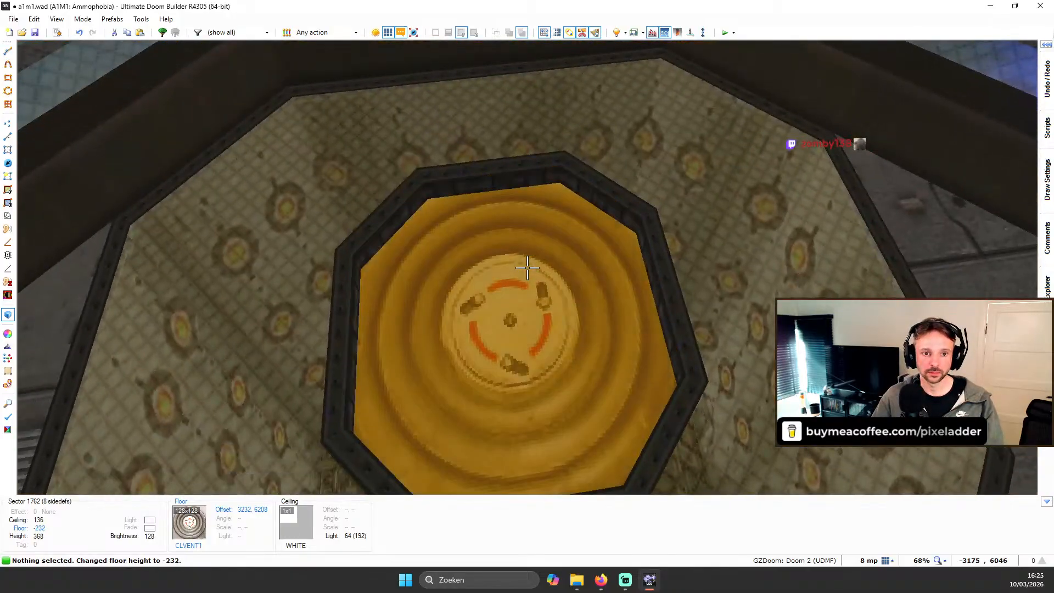
pyautogui.press('d')
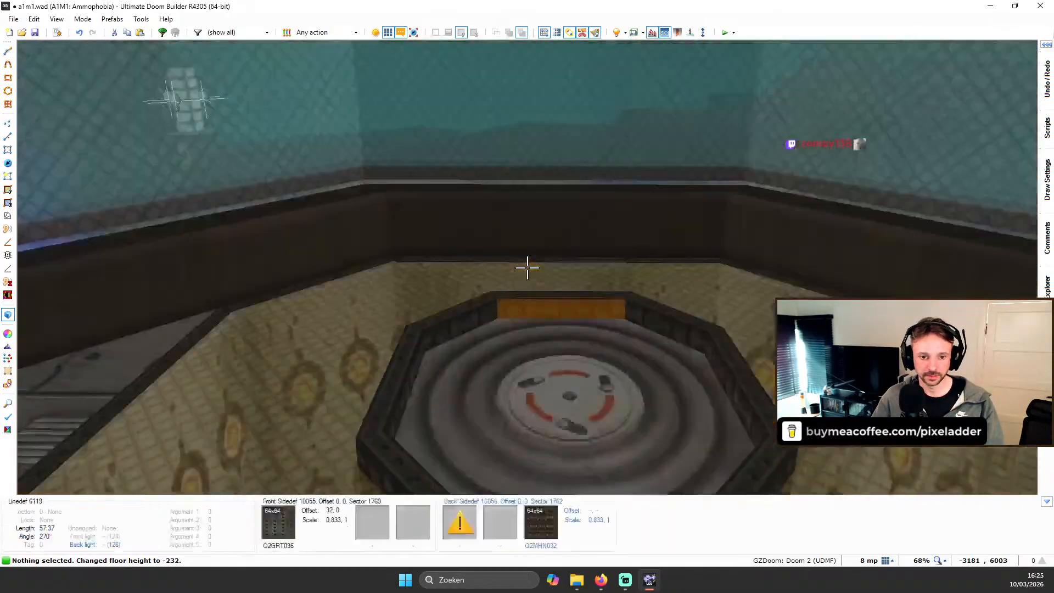
pyautogui.press('e')
pyautogui.press('d')
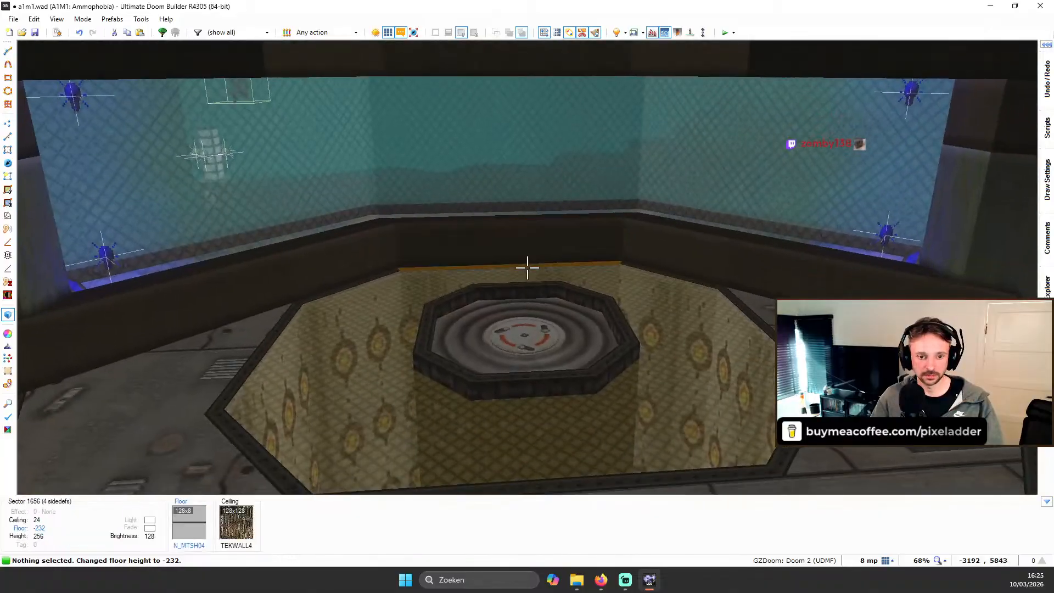
pyautogui.press('f')
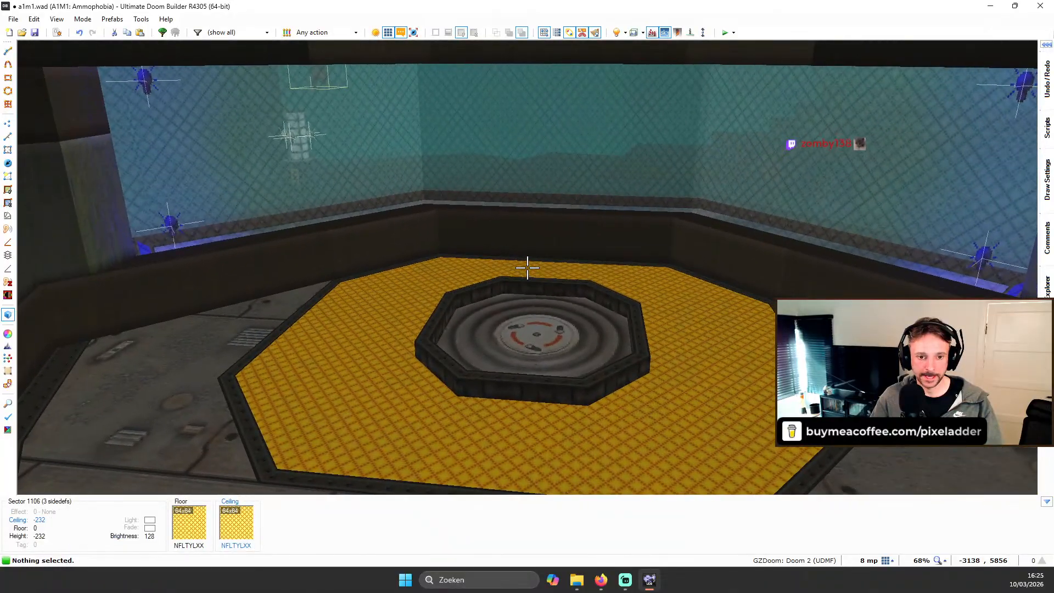
pyautogui.press('e')
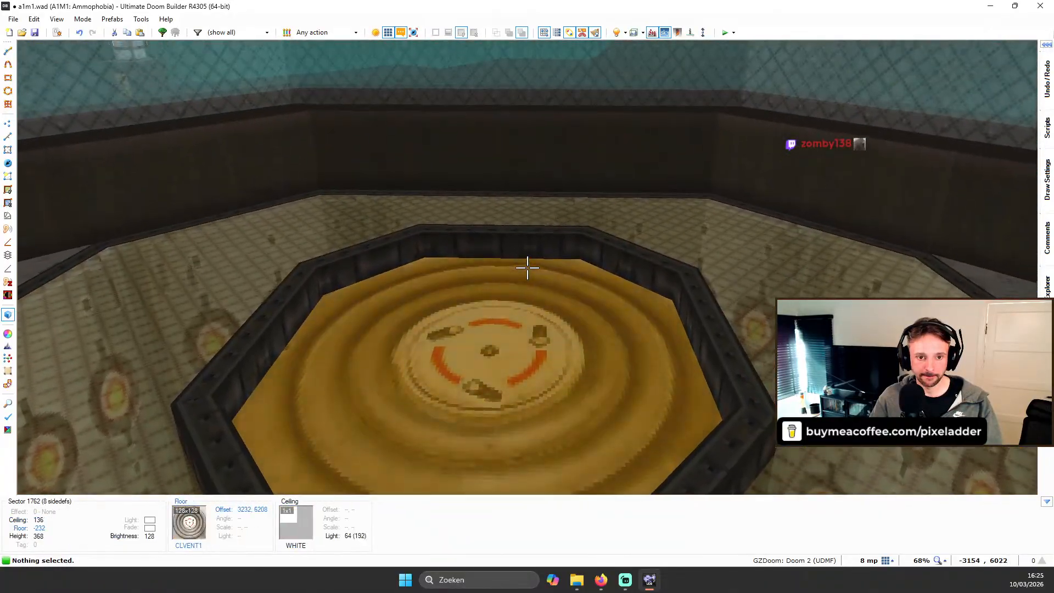
# Step: Examine the orange-lit ceiling shaft, its missing wall textures and the rim around it from several angles
pyautogui.press('d')
pyautogui.press('e')
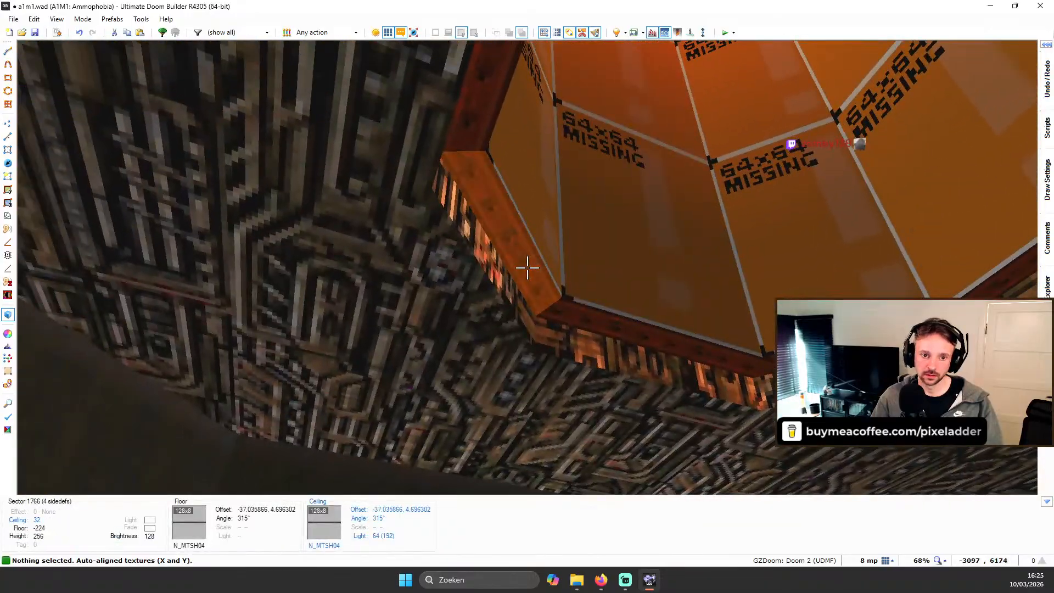
pyautogui.press('s')
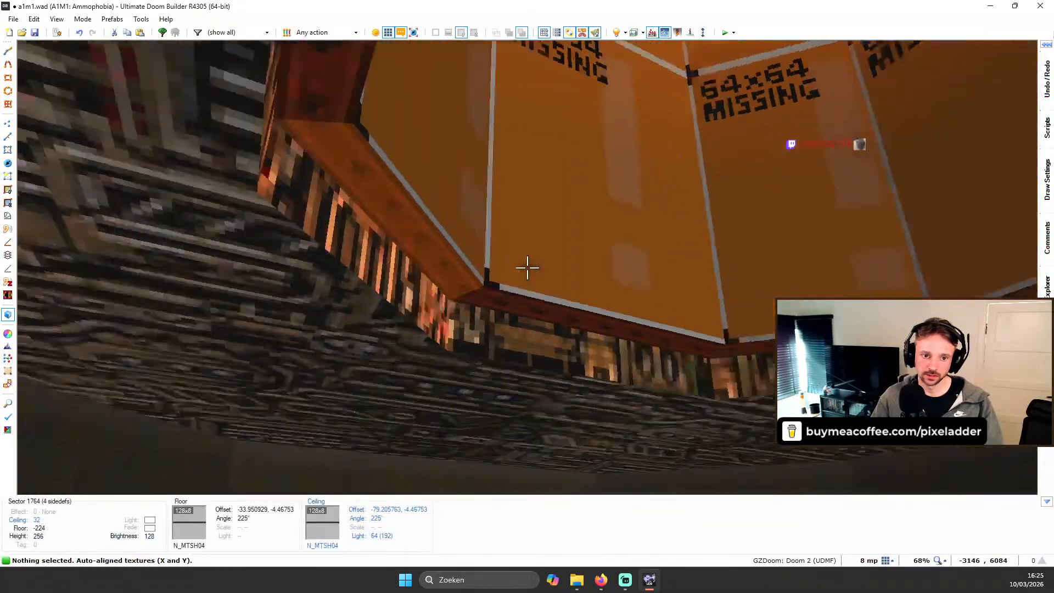
pyautogui.press('s')
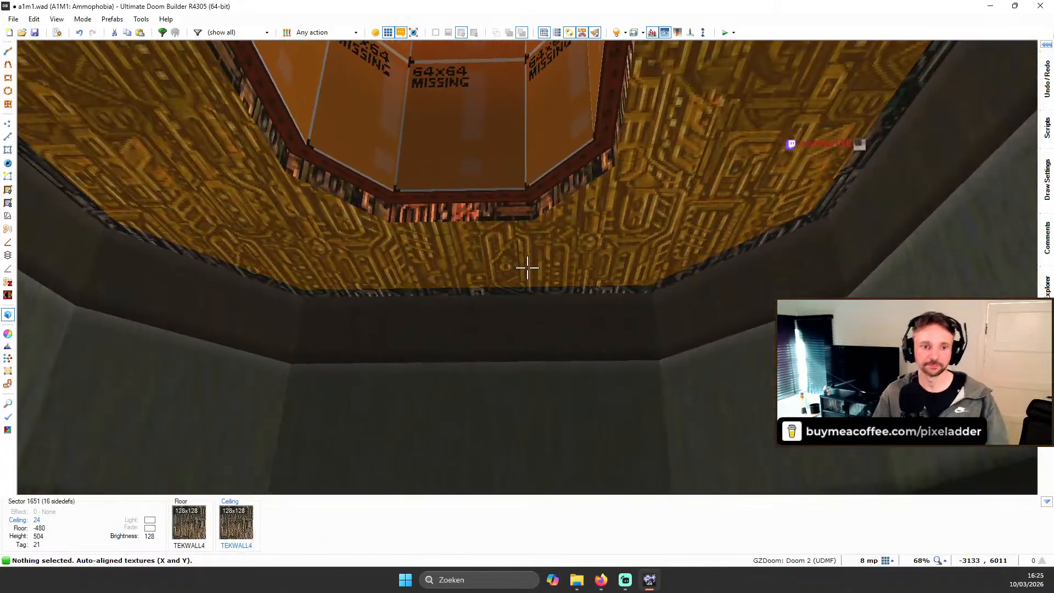
pyautogui.press('s')
pyautogui.press('w')
pyautogui.press('s')
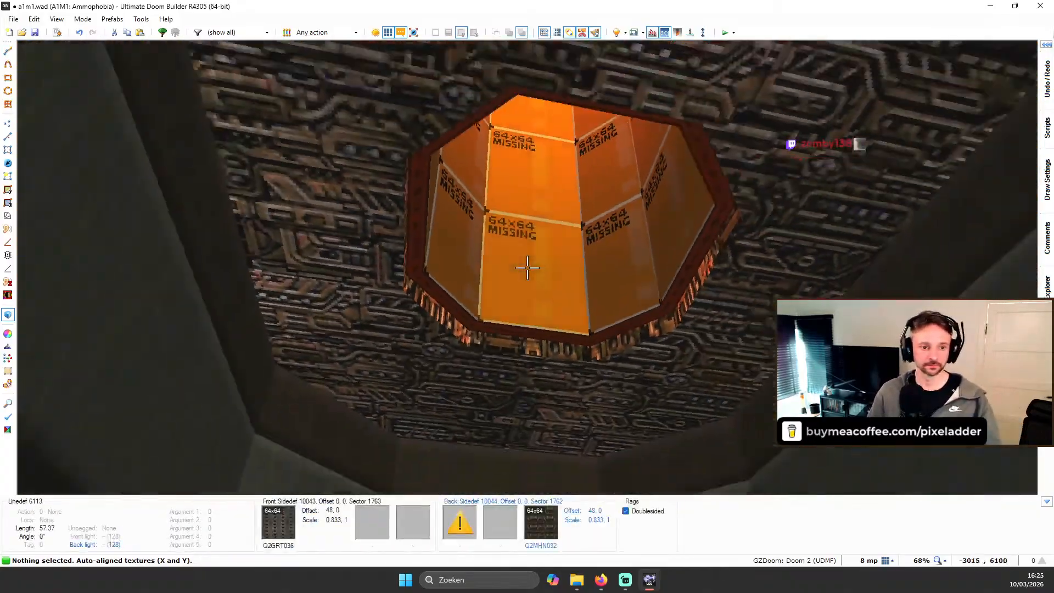
pyautogui.press('w')
pyautogui.press('s')
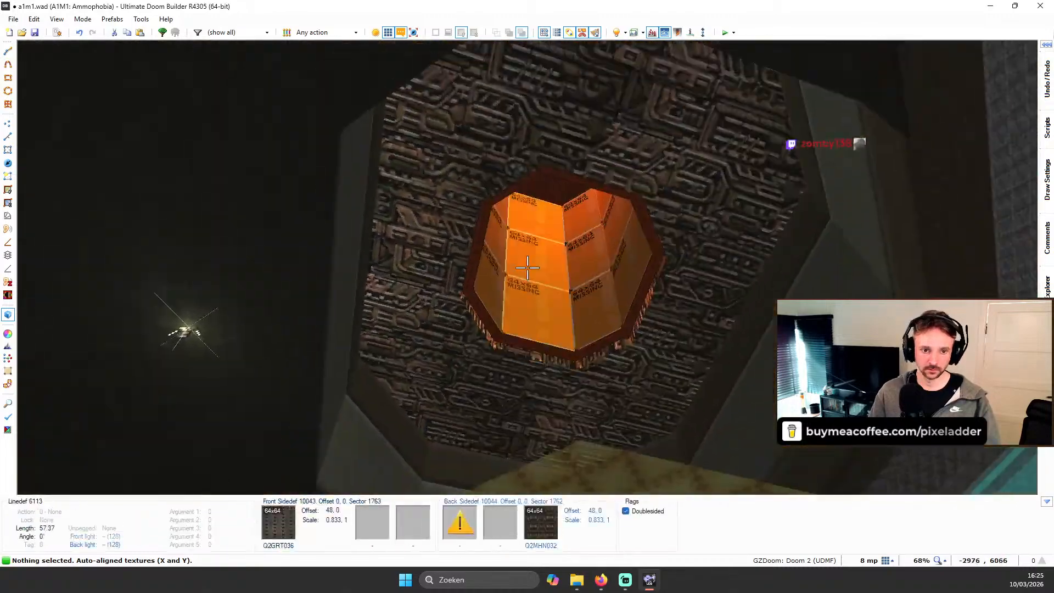
pyautogui.press('w')
pyautogui.press('s')
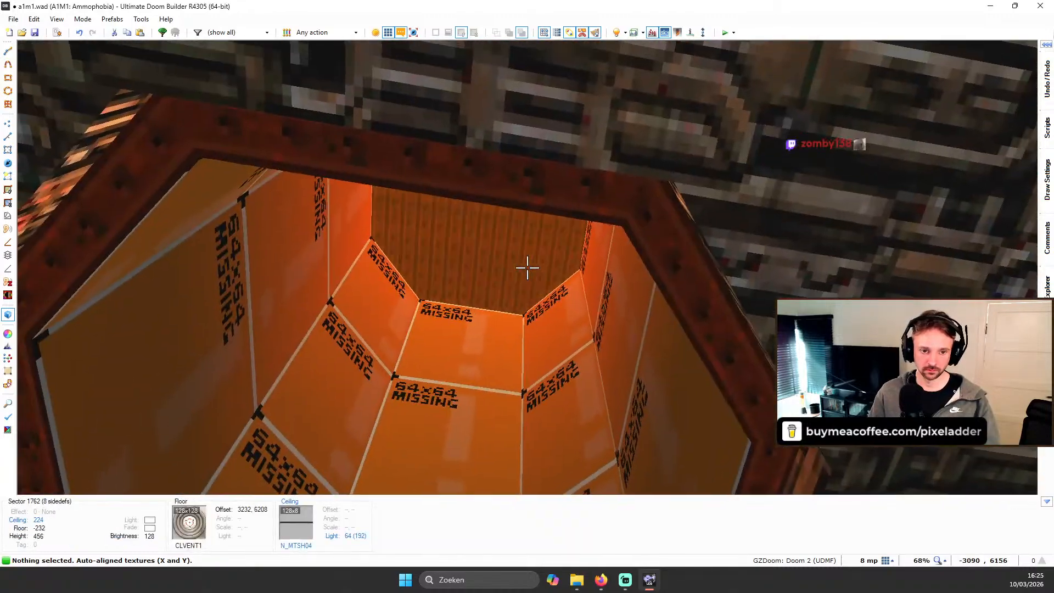
pyautogui.press('s')
pyautogui.press('w')
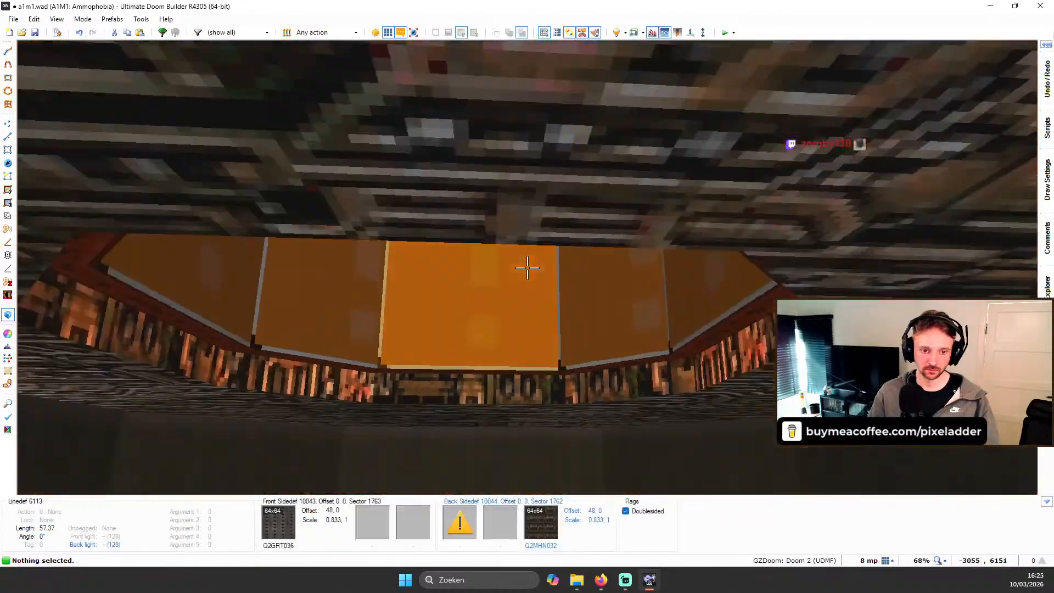
pyautogui.press('s')
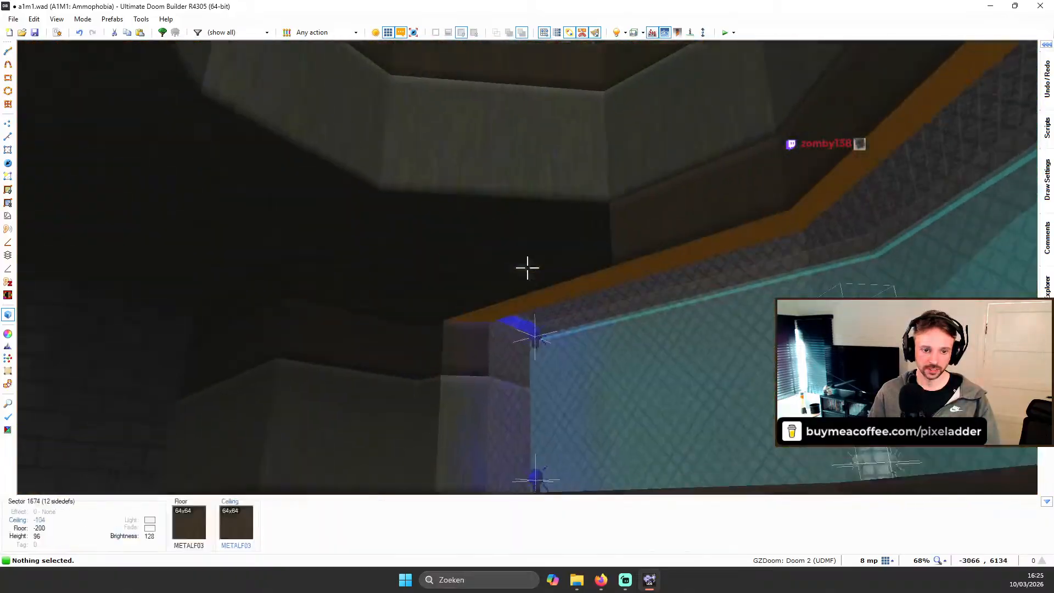
pyautogui.press('s')
pyautogui.press('w')
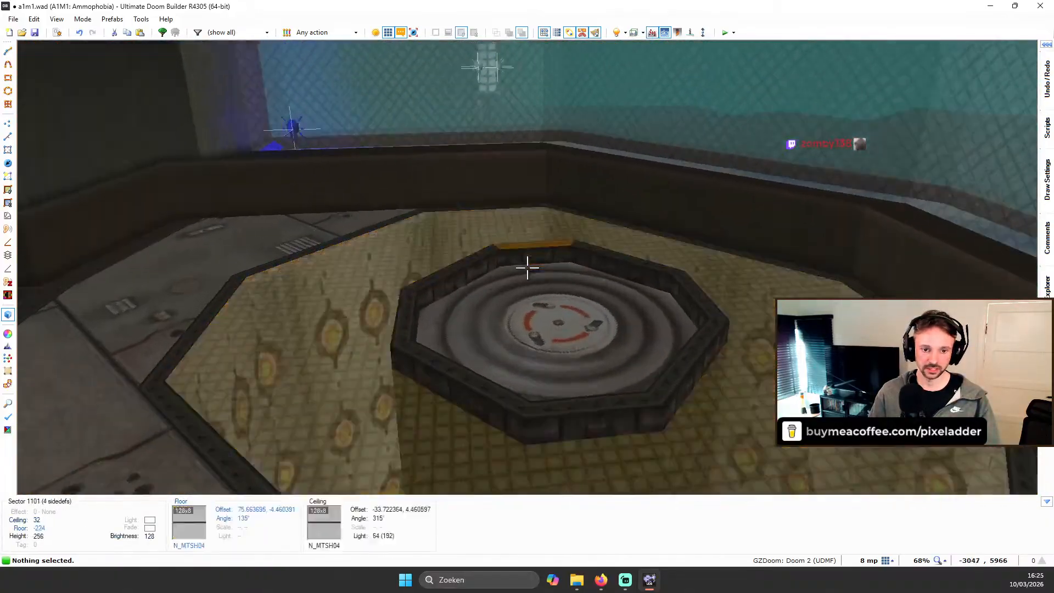
pyautogui.press('w')
pyautogui.rightClick(528, 268)
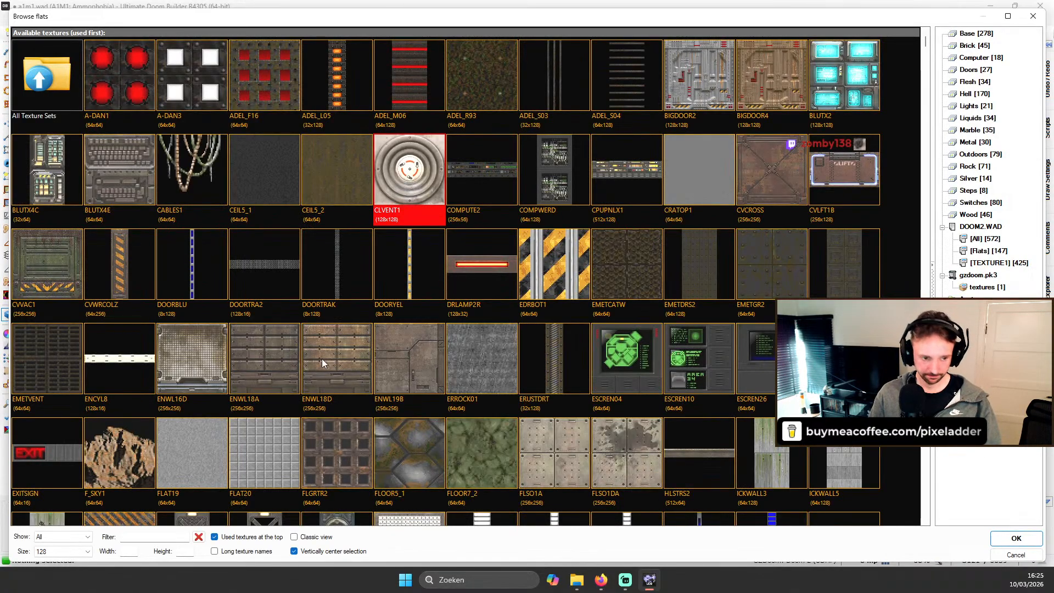
pyautogui.scroll(-6, 322, 358)
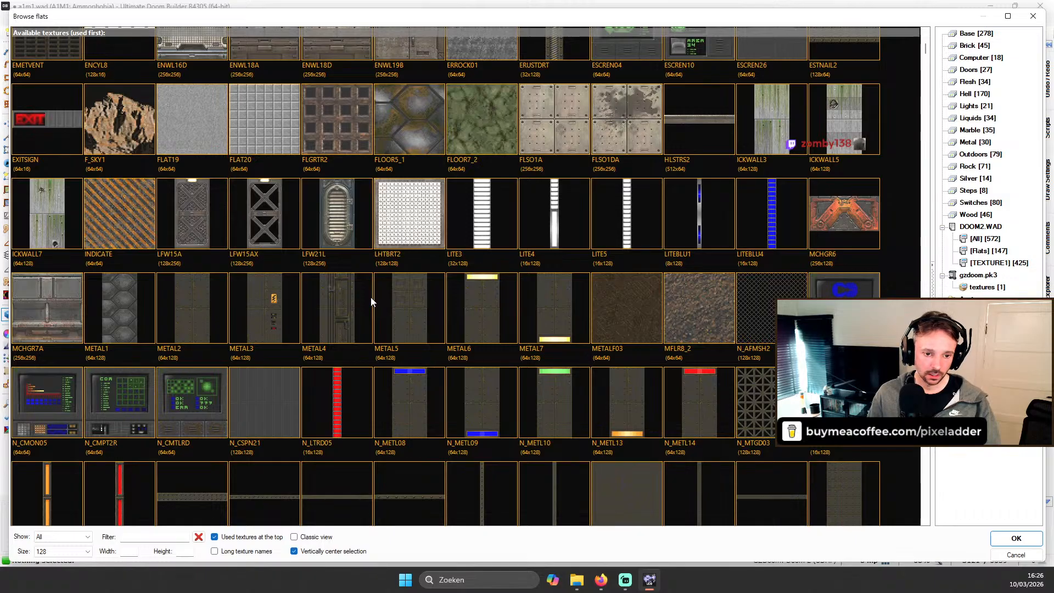
pyautogui.scroll(-3, 371, 302)
pyautogui.press('Escape')
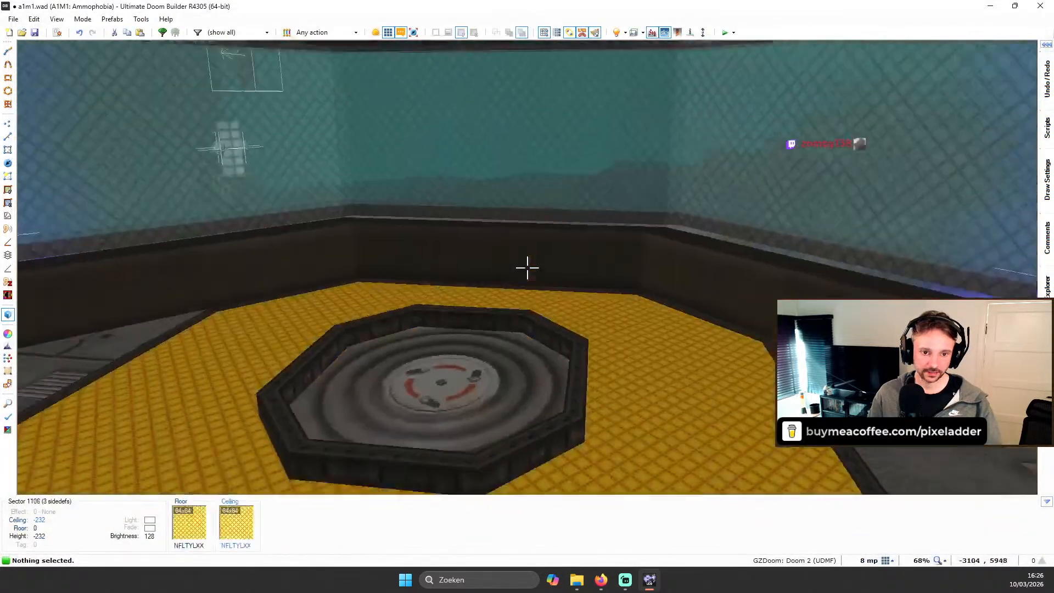
# Step: Examine the vent platform, the METALF03 window ledge and the NFLTWT01 wire fence around it in 3D
pyautogui.press('w')
pyautogui.press('w')
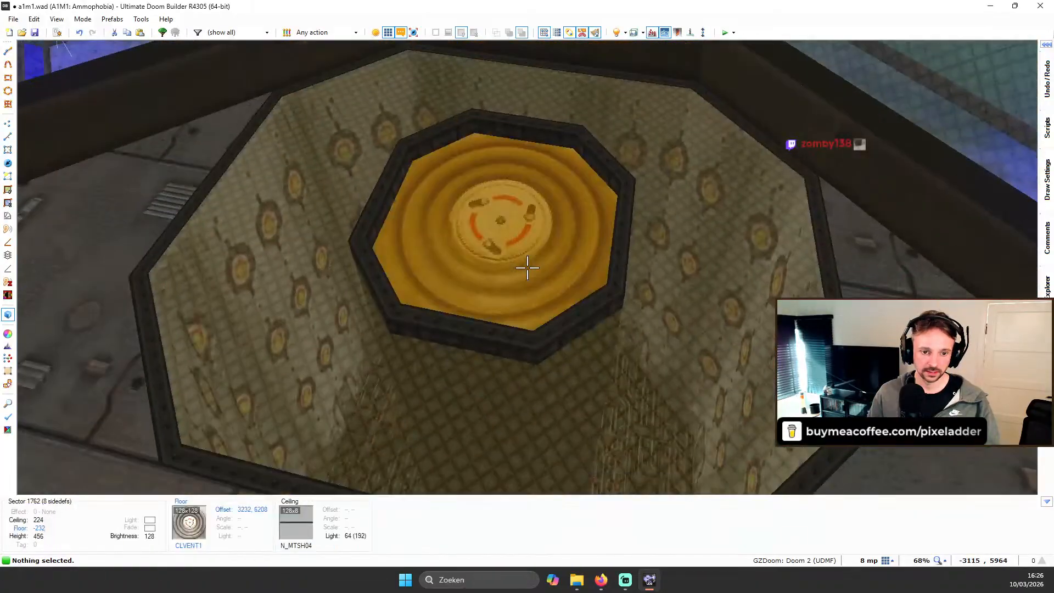
pyautogui.press('s')
pyautogui.press('w')
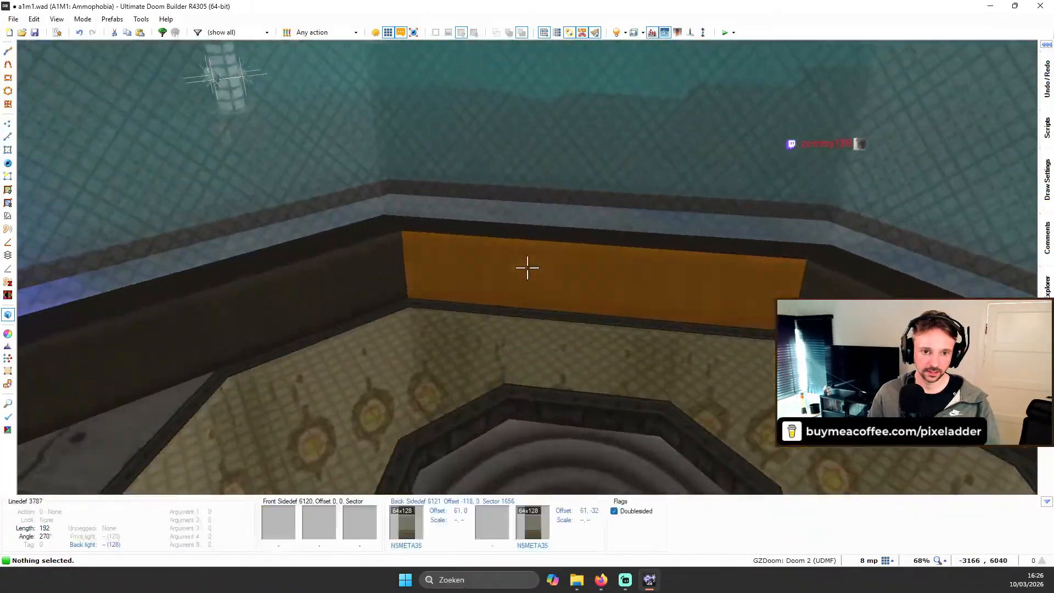
pyautogui.press('s')
pyautogui.press('w')
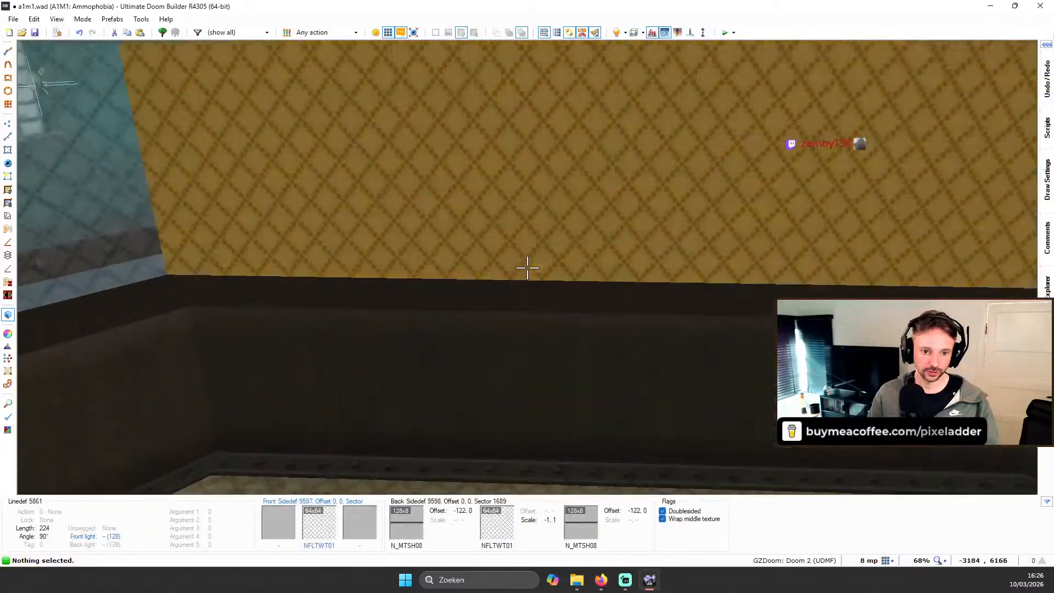
pyautogui.press('s')
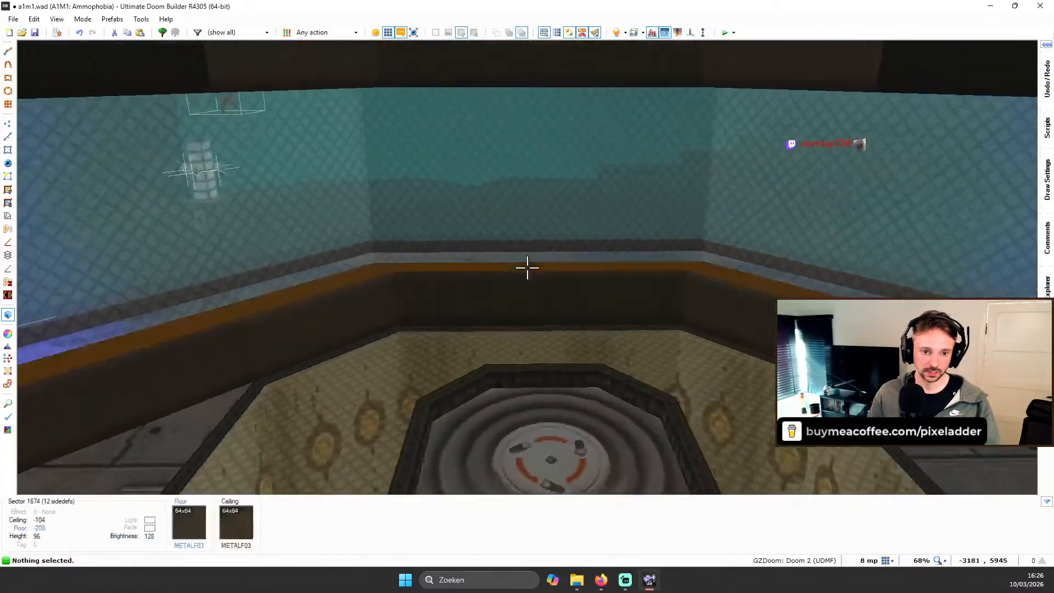
pyautogui.press('w')
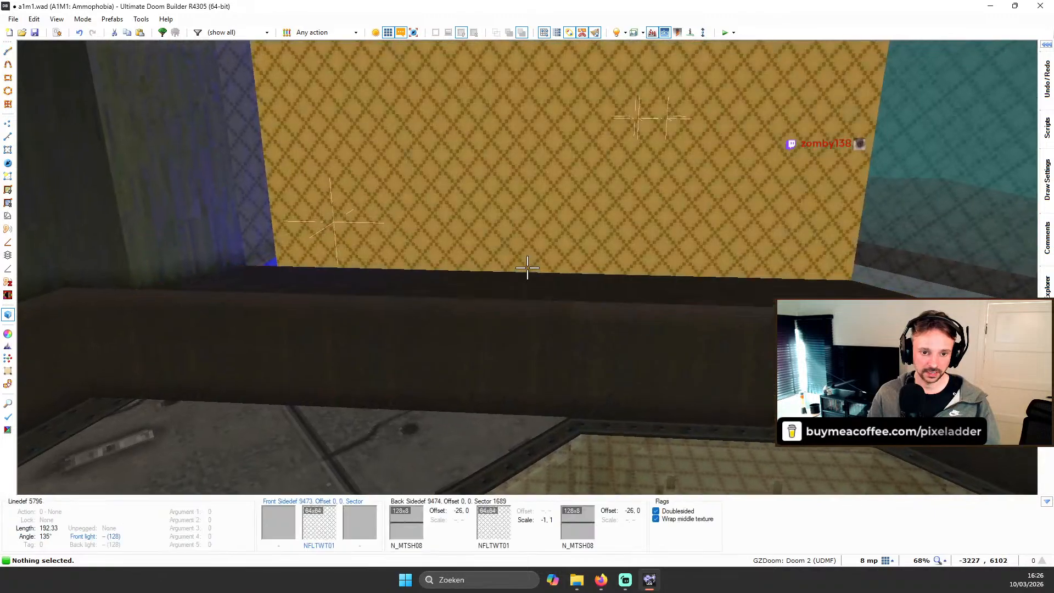
# Step: Split the ledge's northwest diagonal NFLTWT01 fence line with four evenly spaced vertices, using Curve Linedefs at angle 0
pyautogui.press('q')
pyautogui.scroll(7, 536, 217)
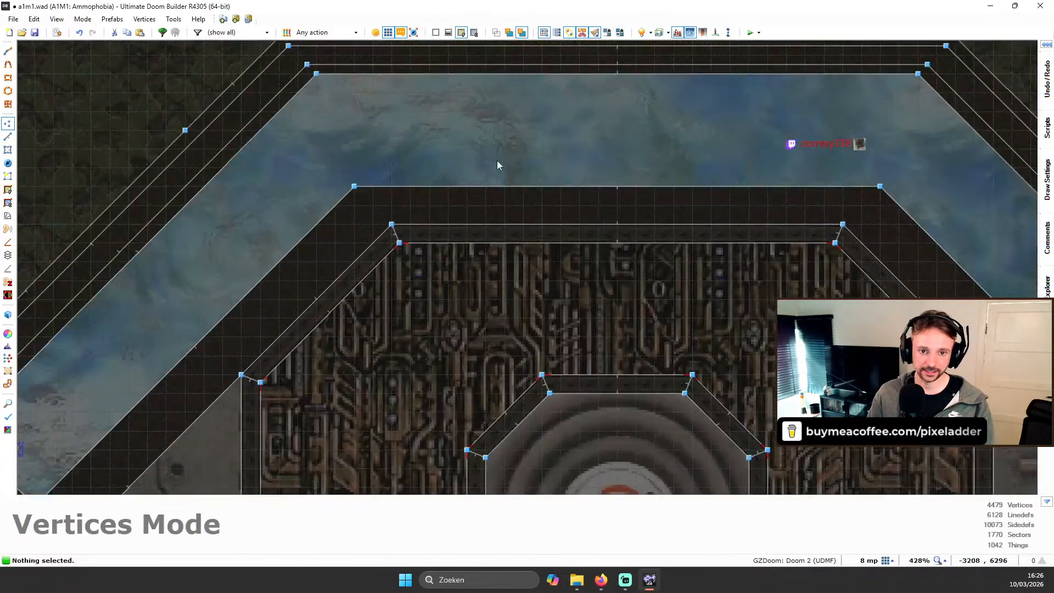
pyautogui.press('Right')
pyautogui.click(9, 137)
pyautogui.scroll(-3, 618, 204)
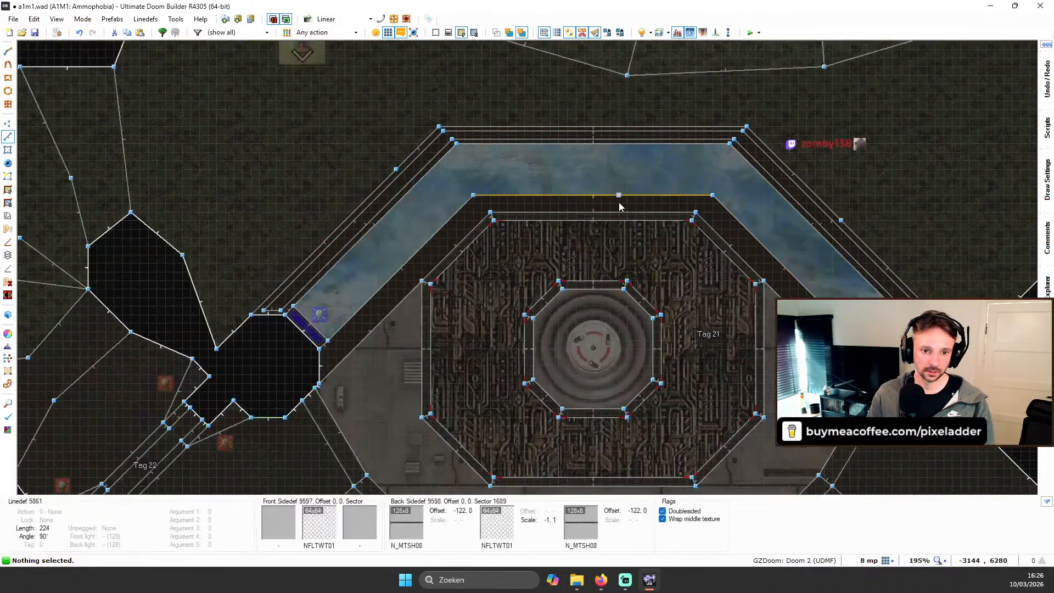
pyautogui.scroll(2, 403, 257)
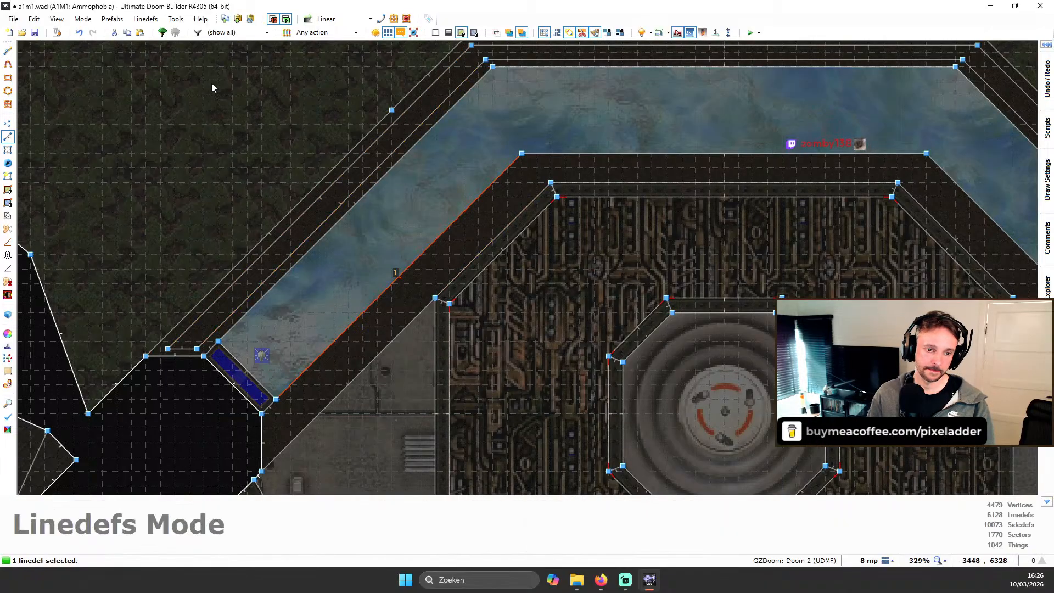
pyautogui.click(381, 18)
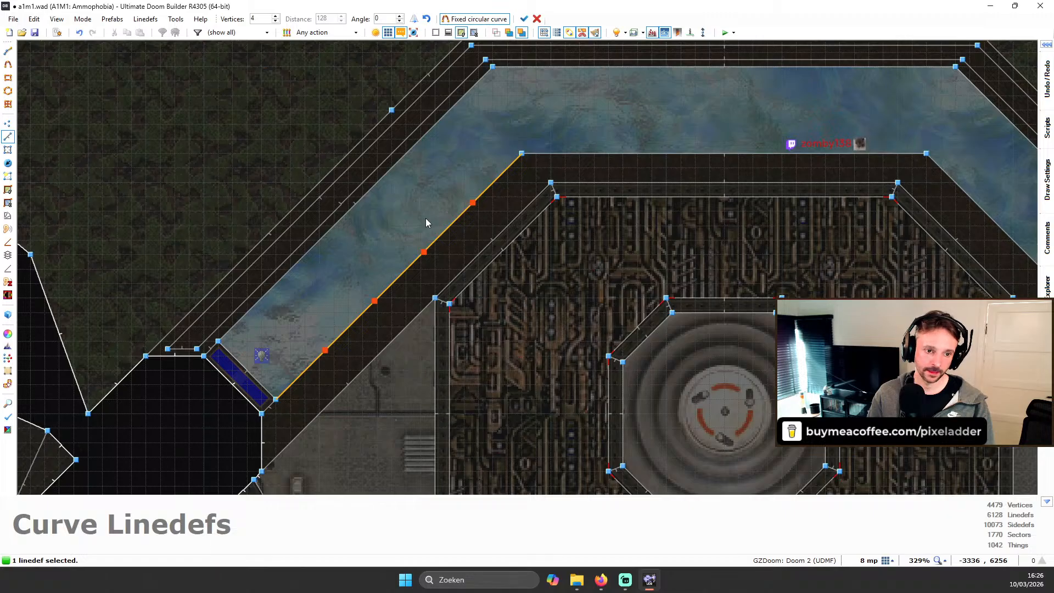
pyautogui.scroll(-2, 522, 157)
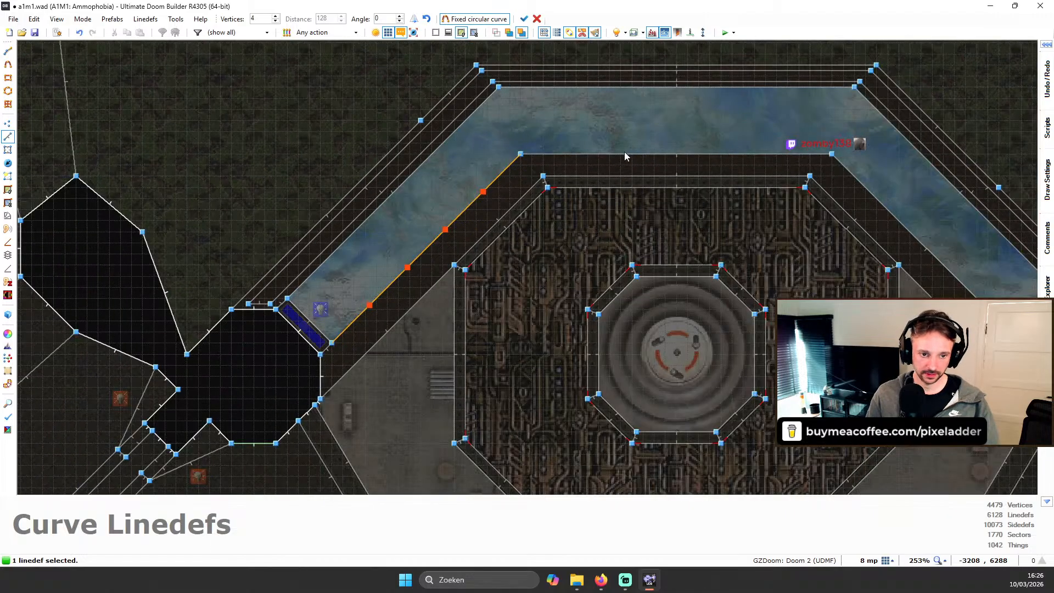
pyautogui.press('Return')
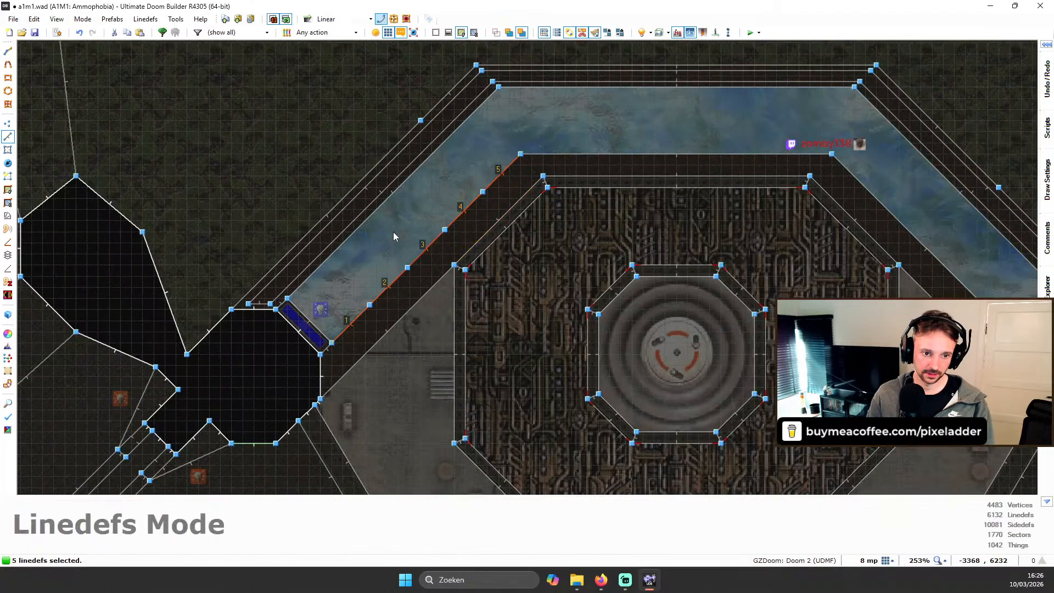
# Step: Split the ledge's horizontal north fence line with four evenly spaced vertices in the same way
pyautogui.click(659, 150)
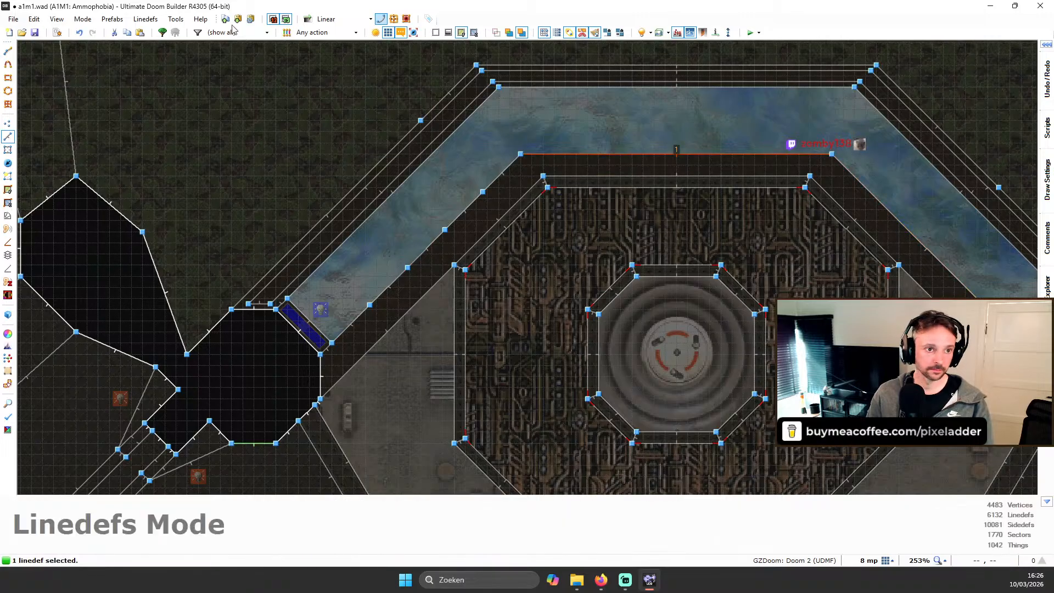
pyautogui.click(381, 20)
pyautogui.press('Return')
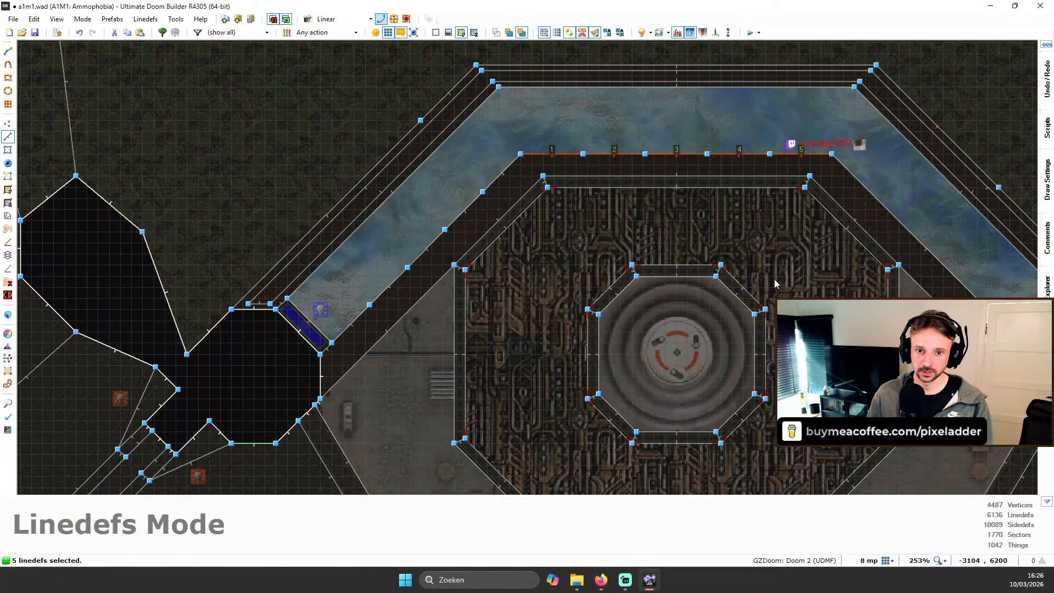
# Step: Undo the vertex splits on the ledge's northwest and north fence lines
pyautogui.press('Right')
pyautogui.press('v')
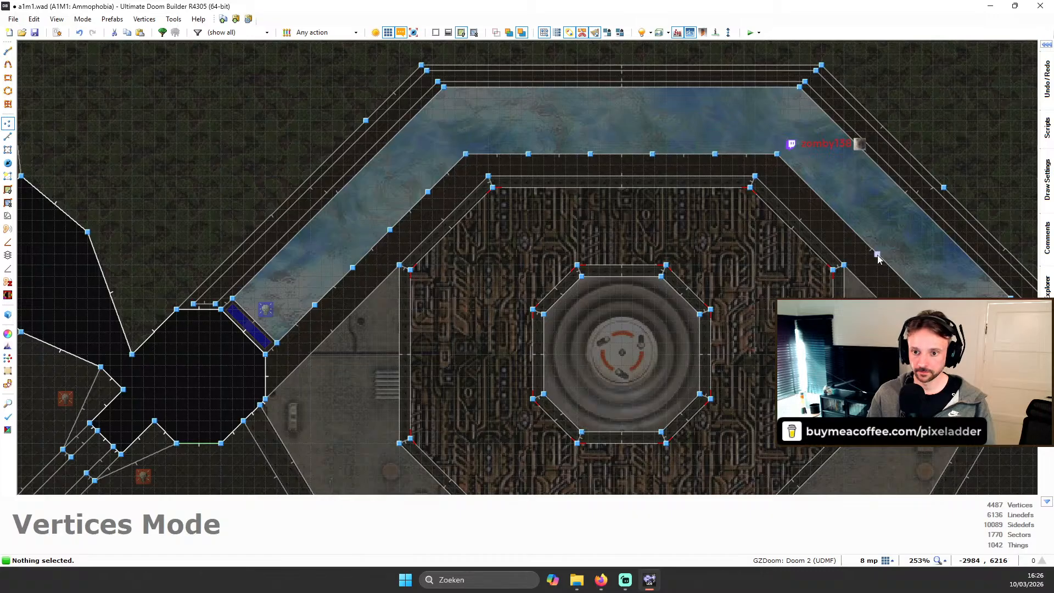
pyautogui.press('l')
pyautogui.click(875, 262)
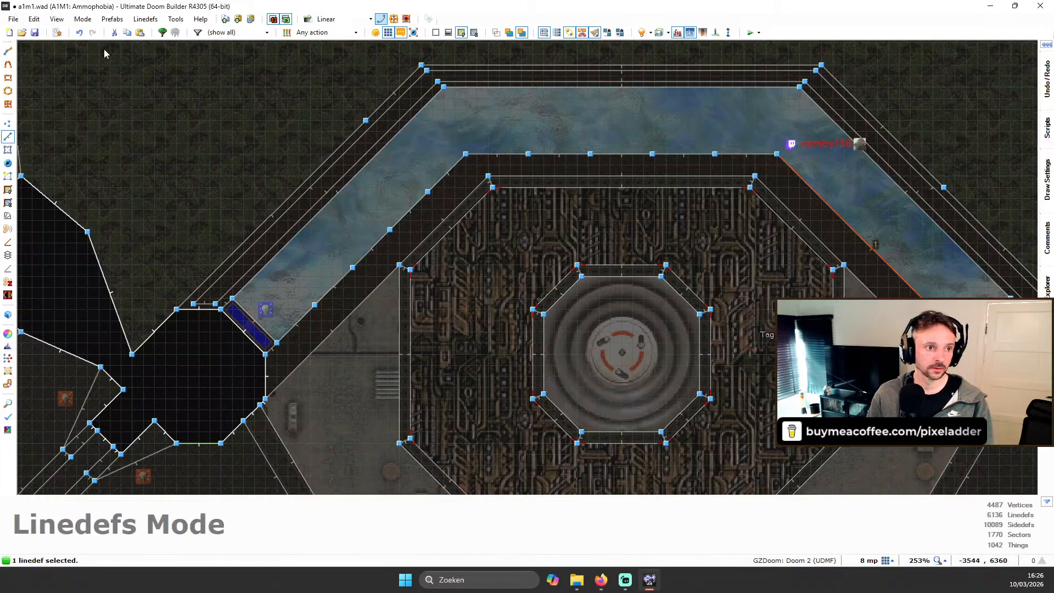
pyautogui.scroll(-2, 464, 130)
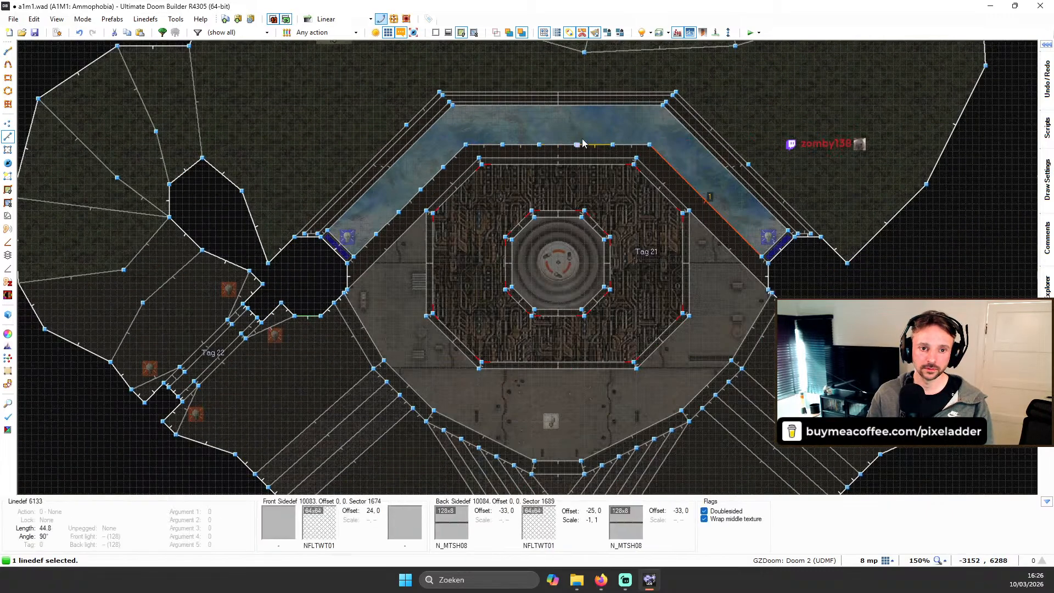
pyautogui.scroll(1, 522, 132)
pyautogui.press('Right')
pyautogui.scroll(1, 478, 151)
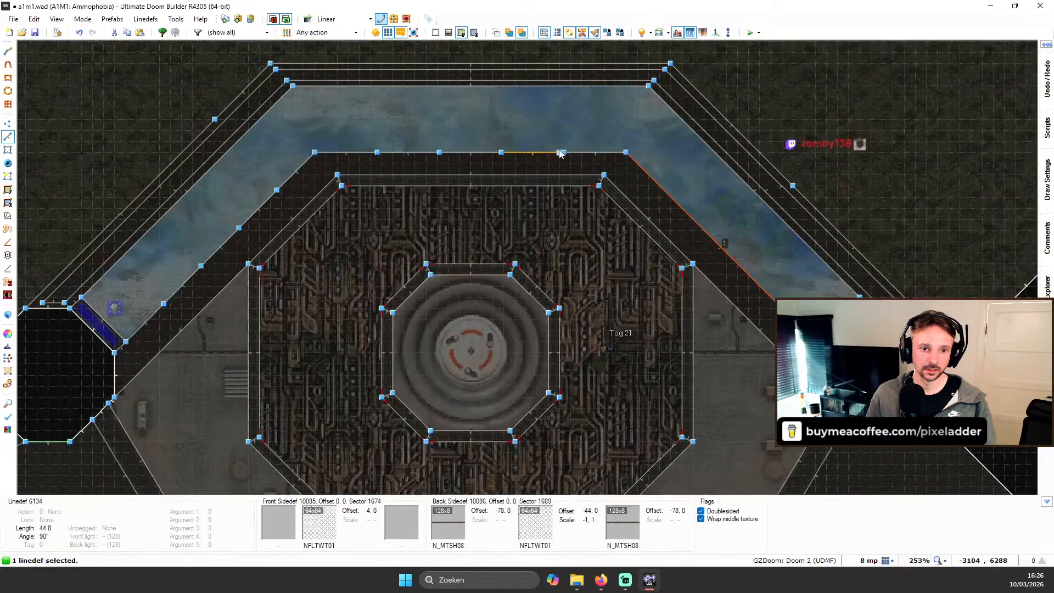
pyautogui.hotkey('ctrl', 'z')
pyautogui.hotkey('ctrl', 'z')
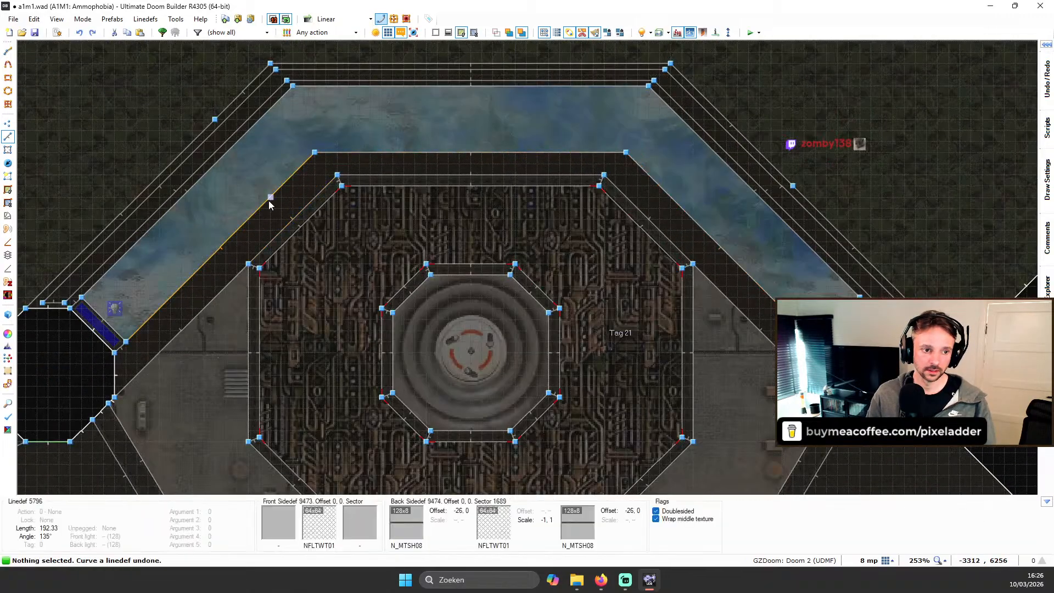
# Step: Split both diagonal fence lines of the ledge together with four evenly spaced vertices each, using Curve Linedefs at angle 0
pyautogui.scroll(-2, 266, 212)
pyautogui.scroll(2, 260, 302)
pyautogui.click(254, 179)
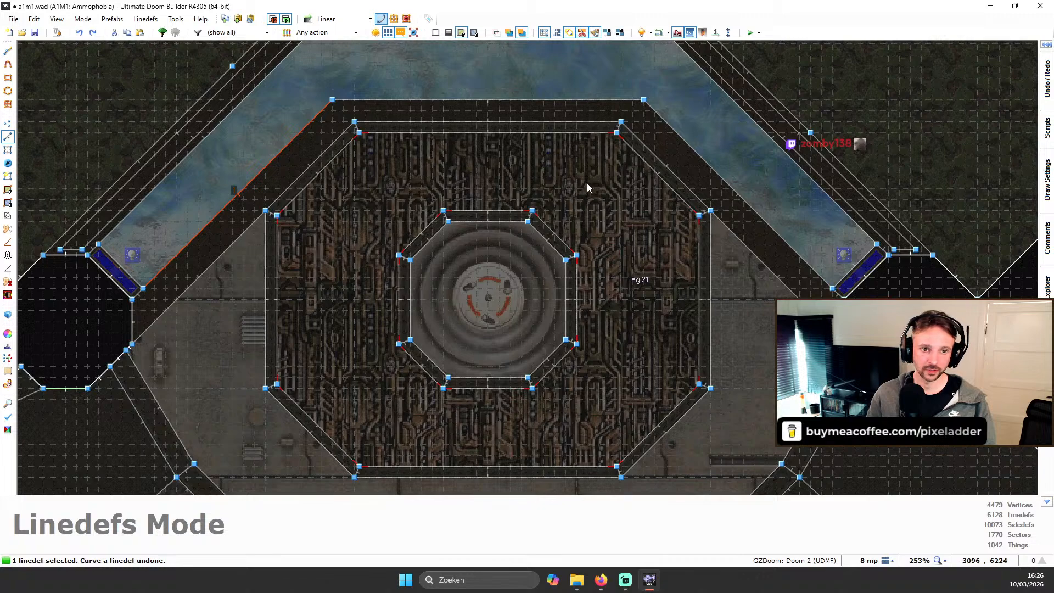
pyautogui.click(723, 178)
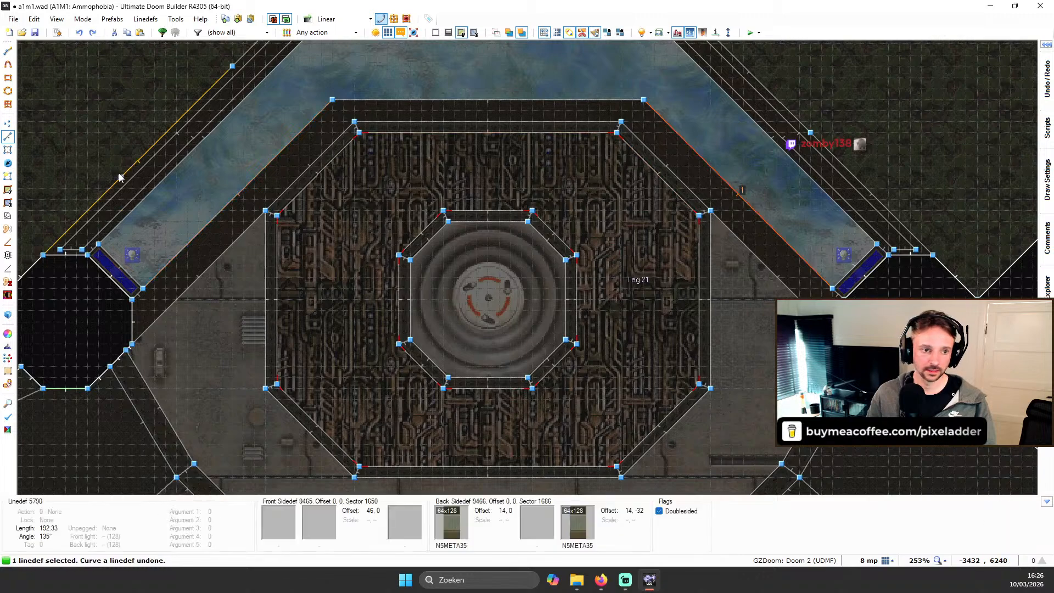
pyautogui.click(221, 198)
pyautogui.hotkey('shift', 'c')
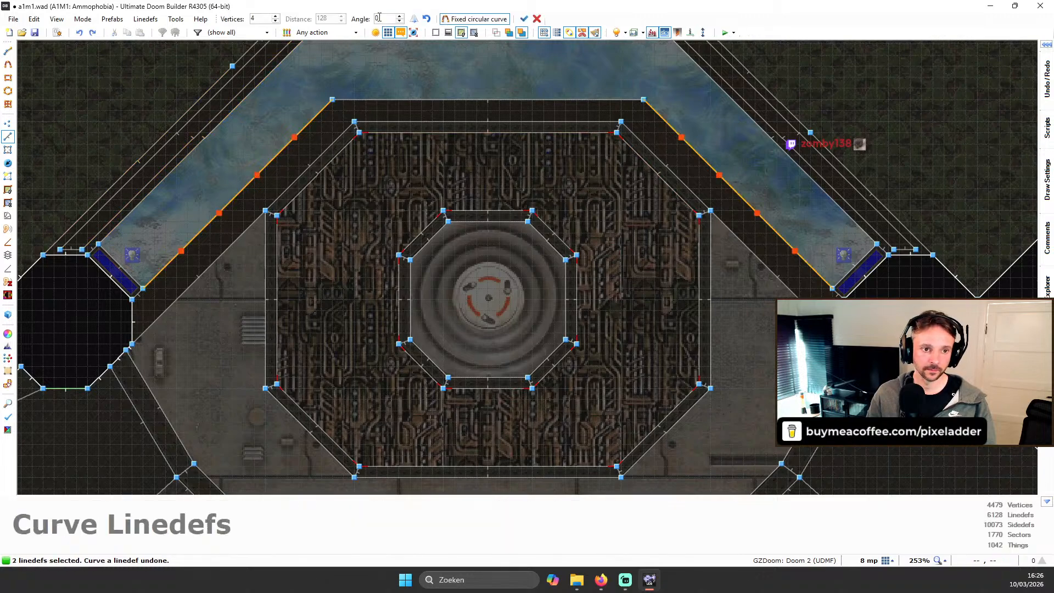
pyautogui.click(524, 20)
# Step: Delete the two outer new vertices on each diagonal fence line, keeping only the middle pair
pyautogui.press('v')
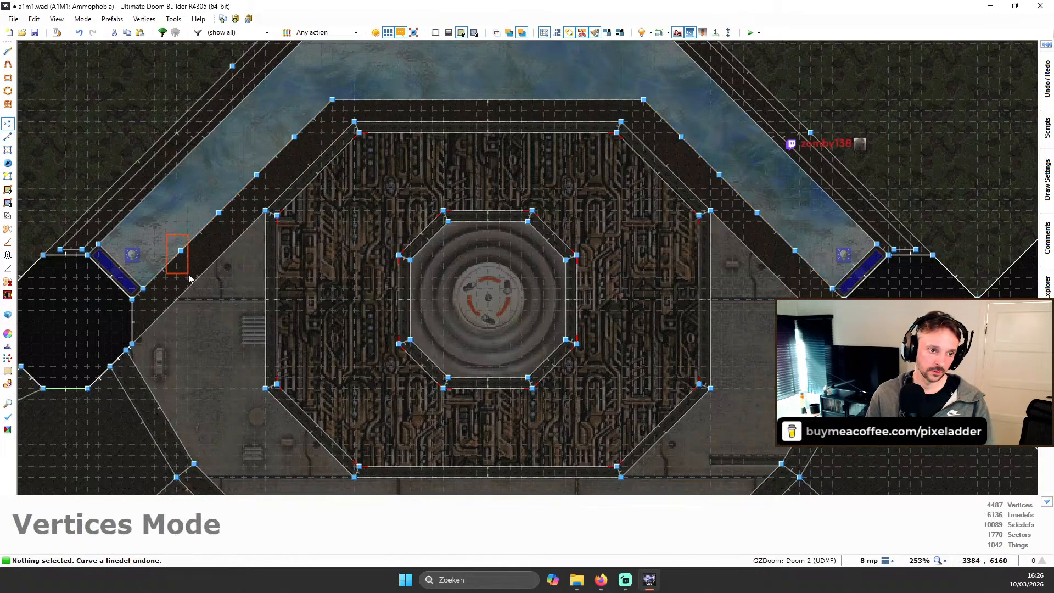
pyautogui.press('Delete')
pyautogui.press('Delete')
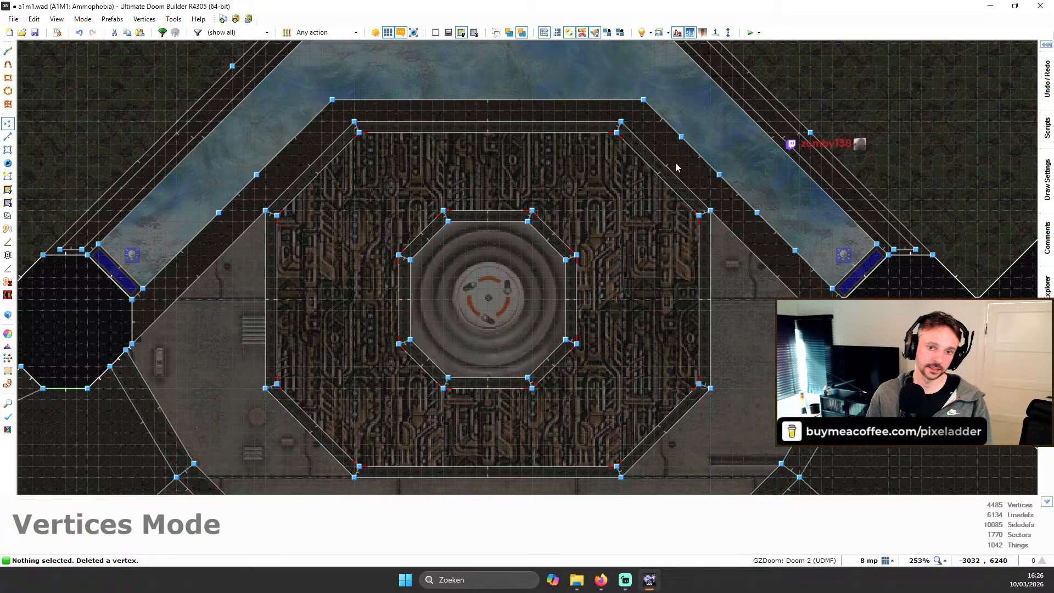
pyautogui.press('Delete')
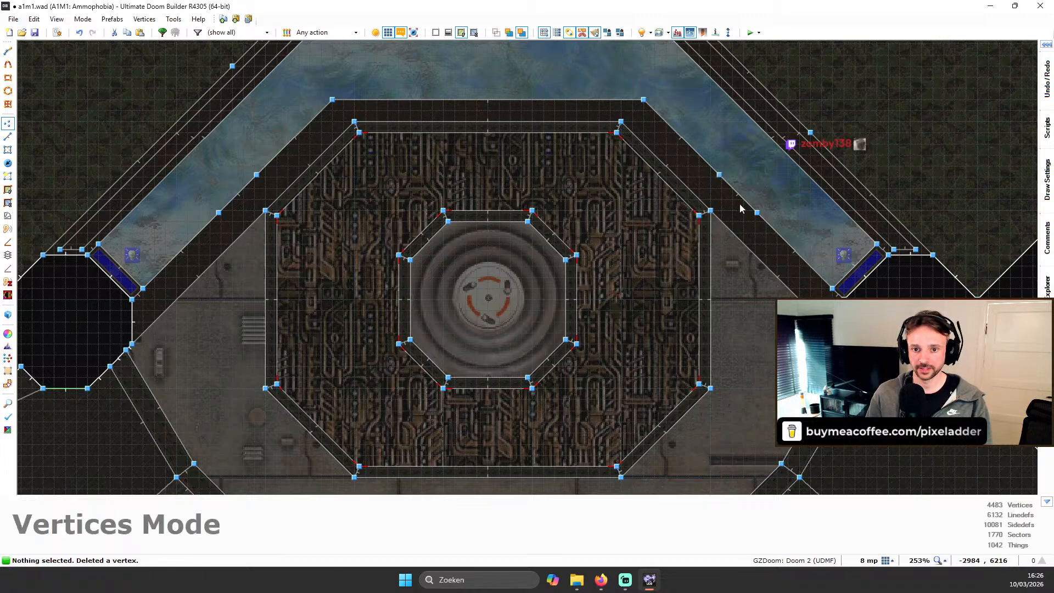
# Step: Check the ledge and the water channel behind it in 3D, and select the short middle segment of the northwest diagonal fence line
pyautogui.press('l')
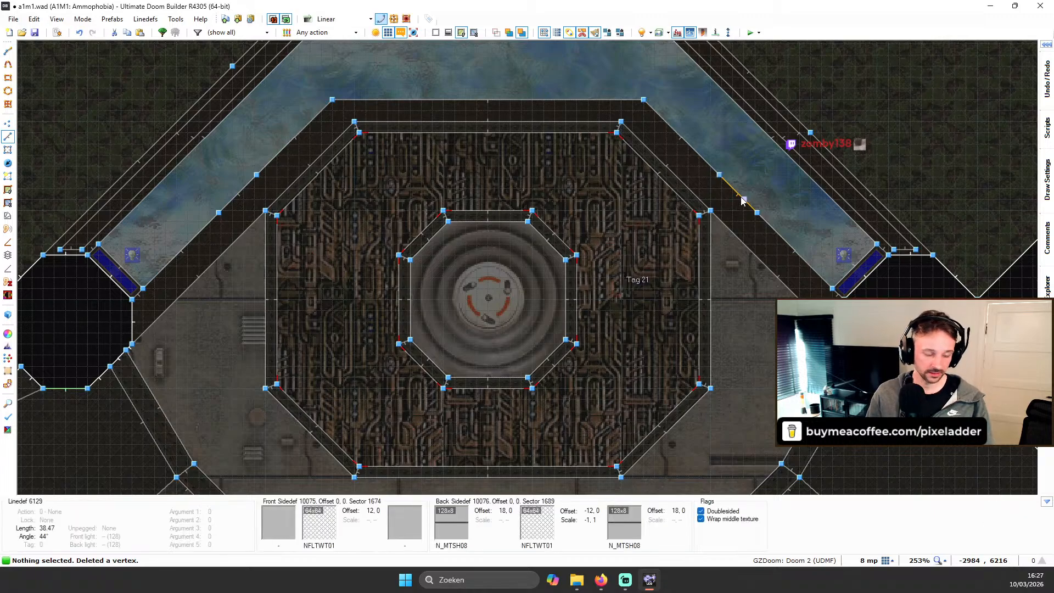
pyautogui.scroll(1, 247, 190)
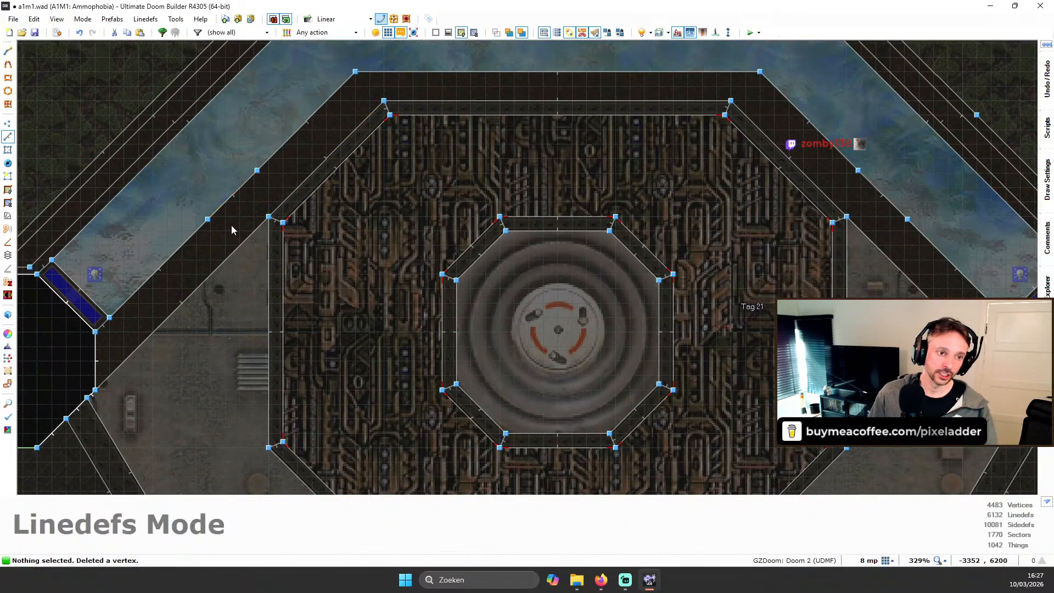
pyautogui.press('w')
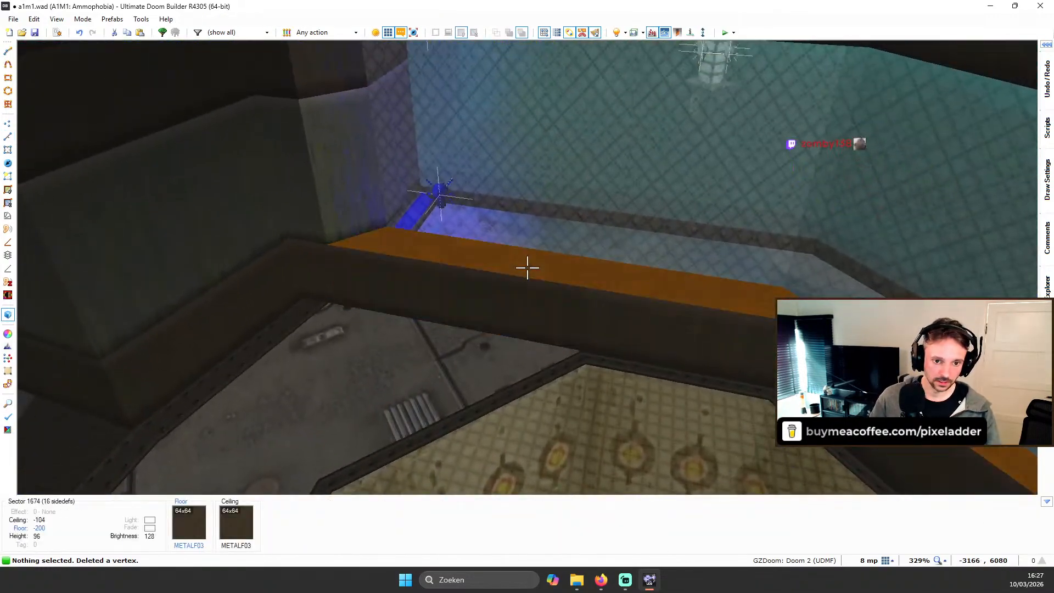
pyautogui.press('e')
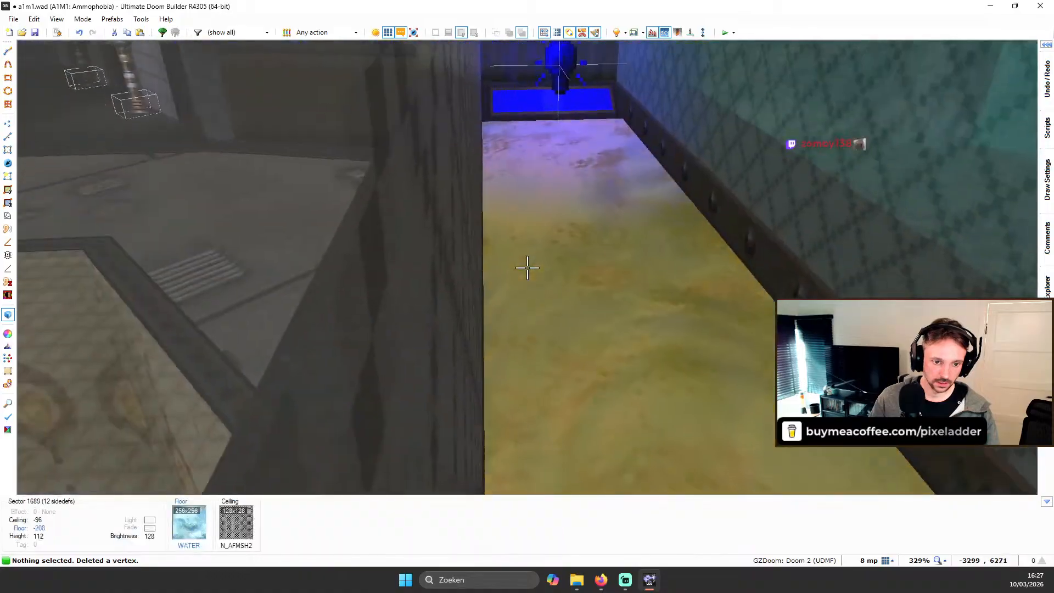
pyautogui.press('w')
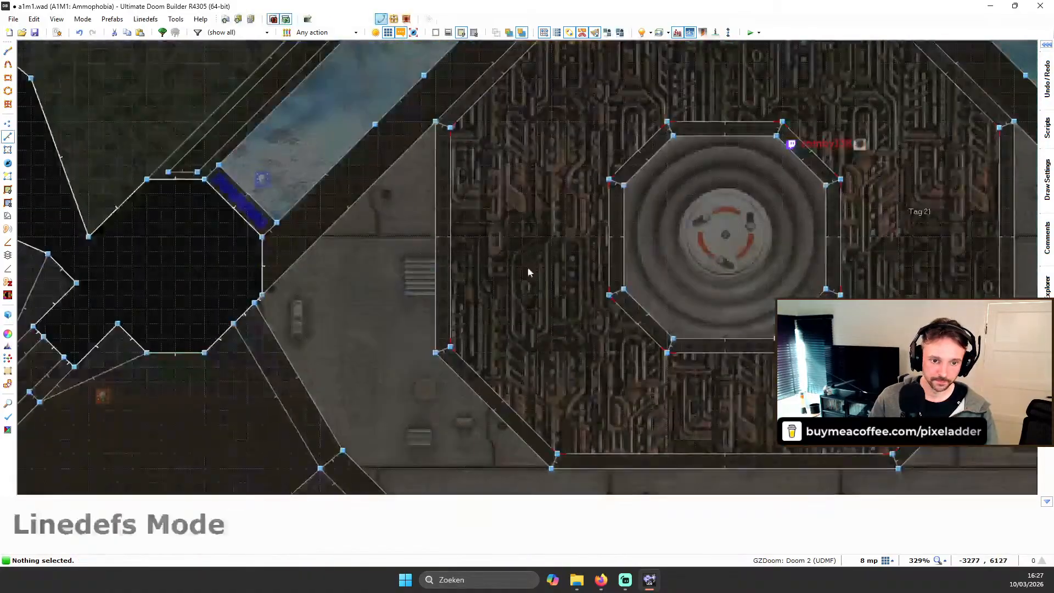
pyautogui.scroll(-3, 461, 241)
pyautogui.scroll(2, 433, 127)
pyautogui.click(429, 192)
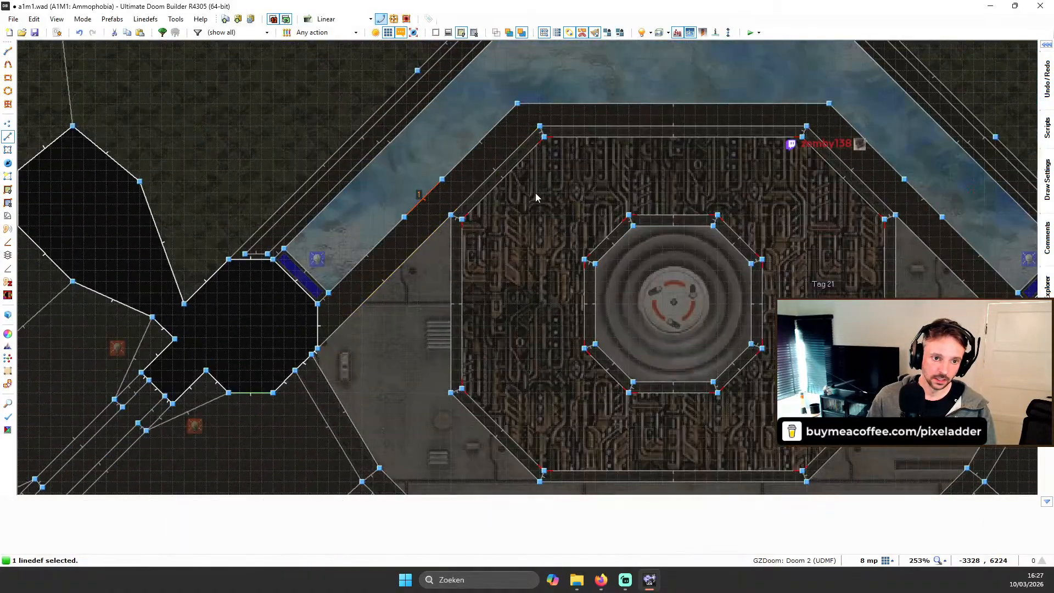
# Step: Build one distinct 8-unit-deep sector on the front side of both short diagonal rim linedefs with the Stair Sector Builder
pyautogui.press('Right')
pyautogui.click(868, 198)
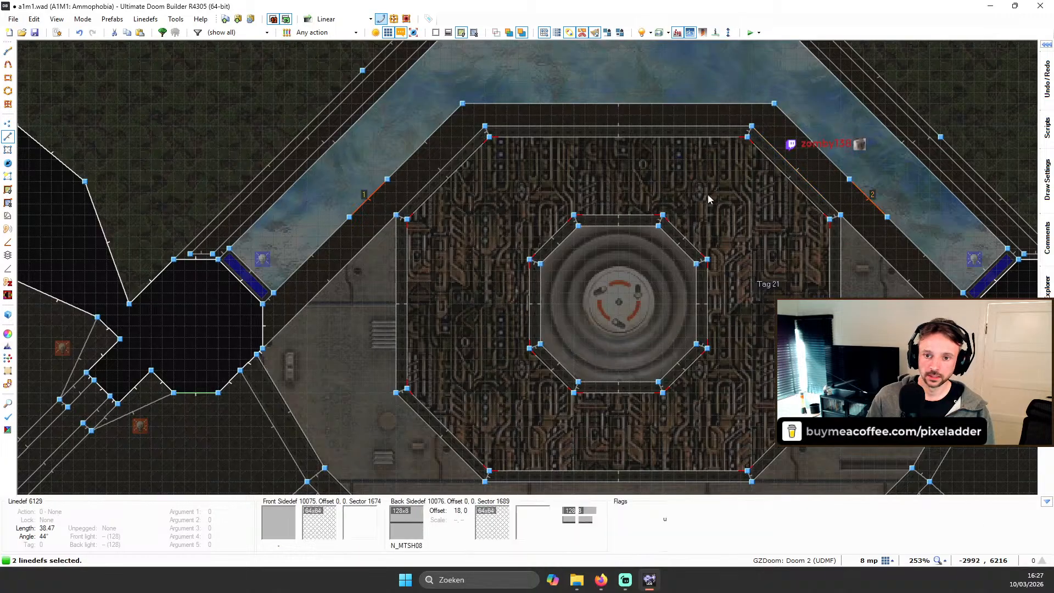
pyautogui.click(8, 217)
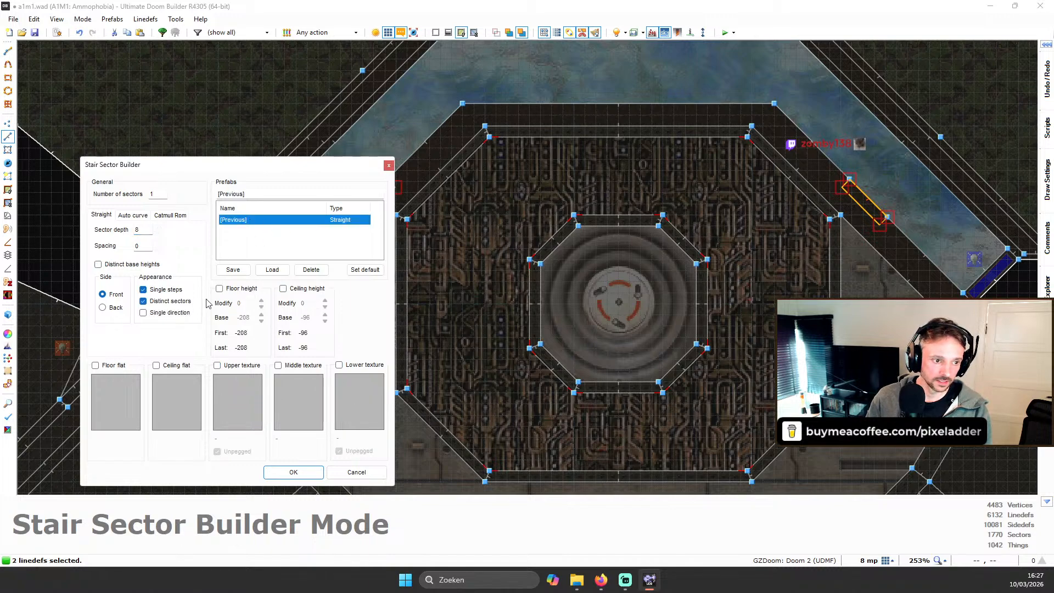
pyautogui.click(287, 470)
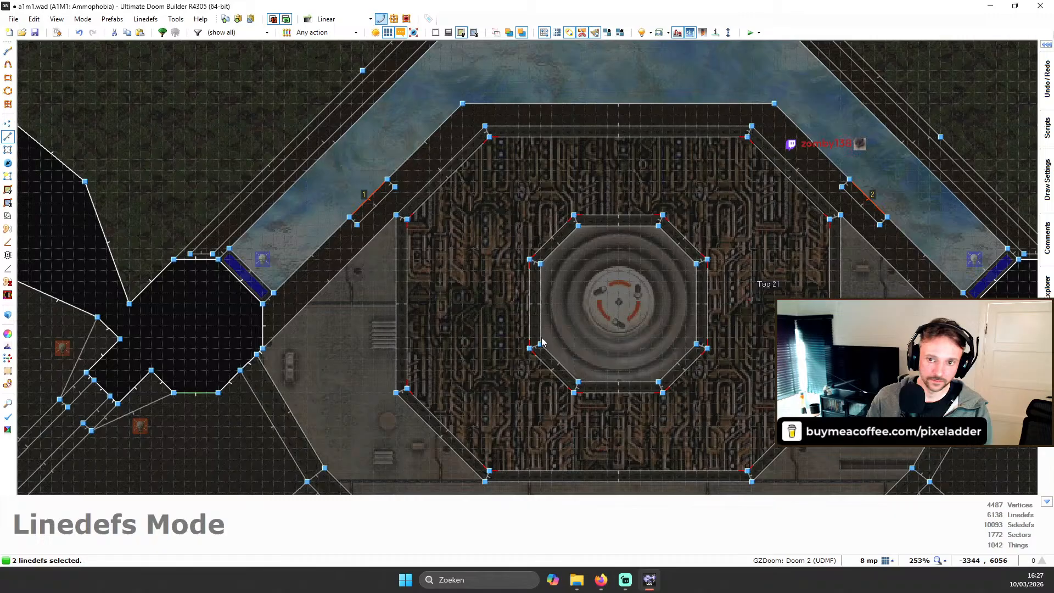
# Step: Build matching 8-unit-deep sectors on the back side of the same two rim linedefs, reusing the previous stair prefab
pyautogui.click(868, 202)
pyautogui.click(363, 203)
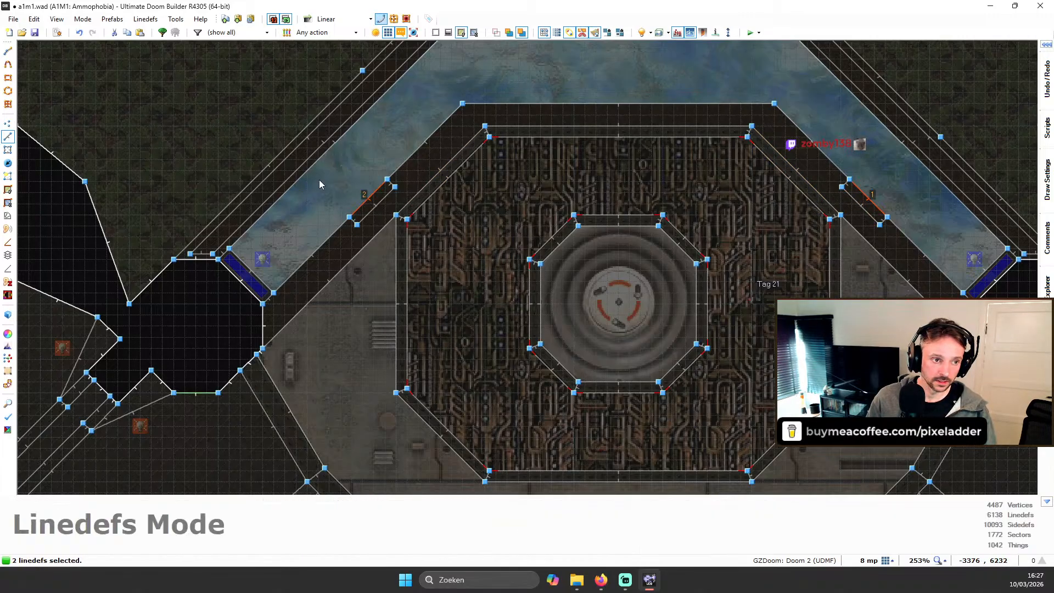
pyautogui.click(7, 217)
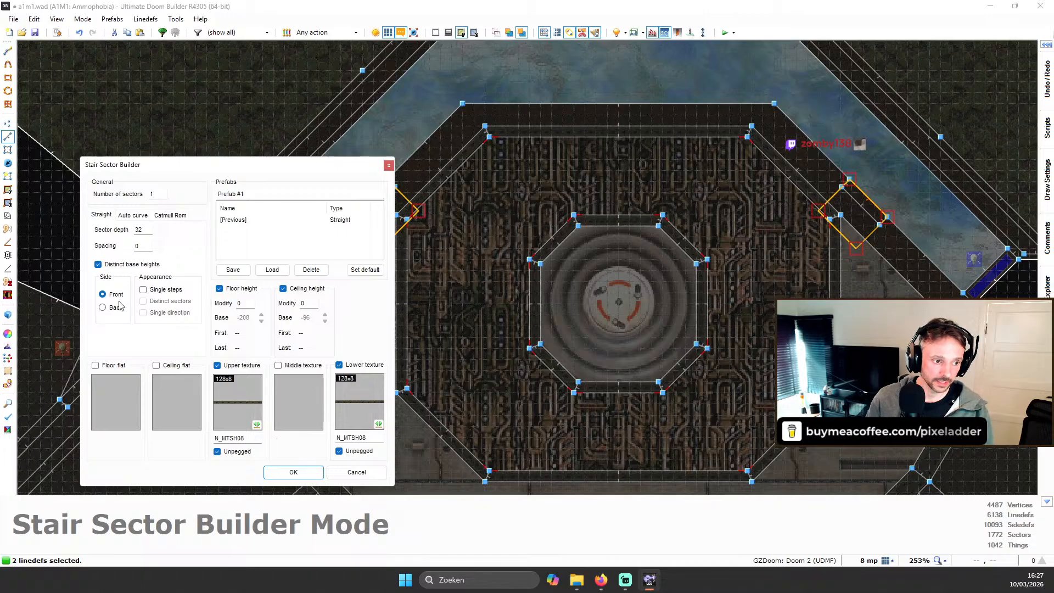
pyautogui.doubleClick(261, 221)
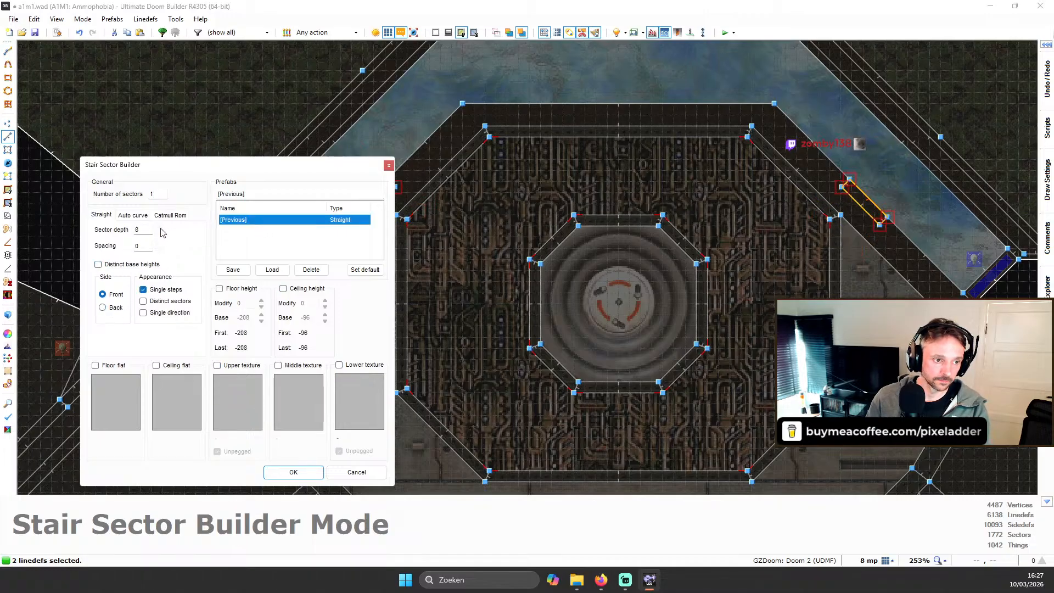
pyautogui.moveTo(281, 164); pyautogui.dragTo(302, 173)
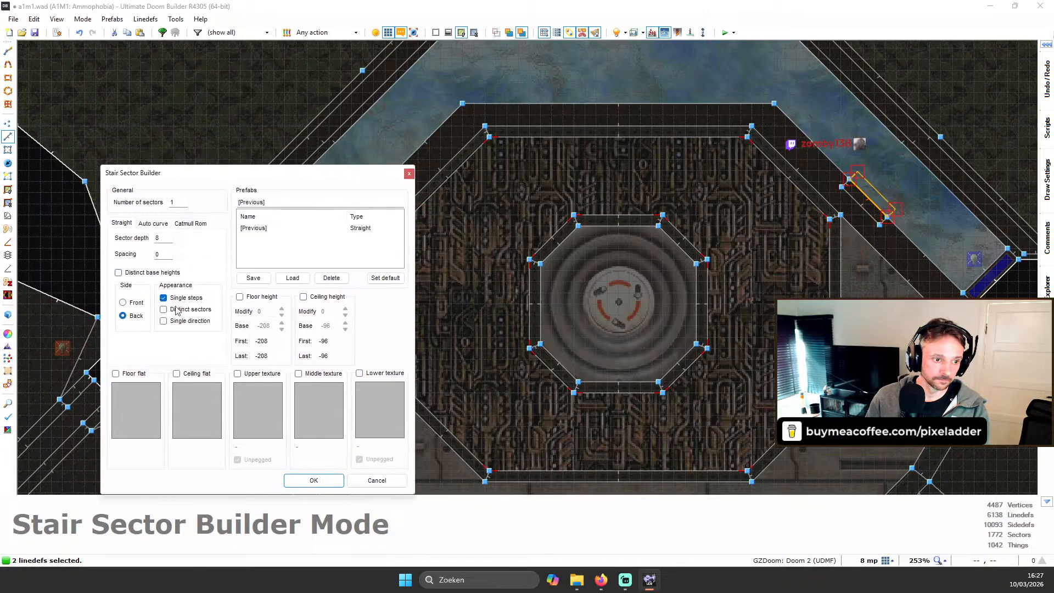
pyautogui.click(343, 481)
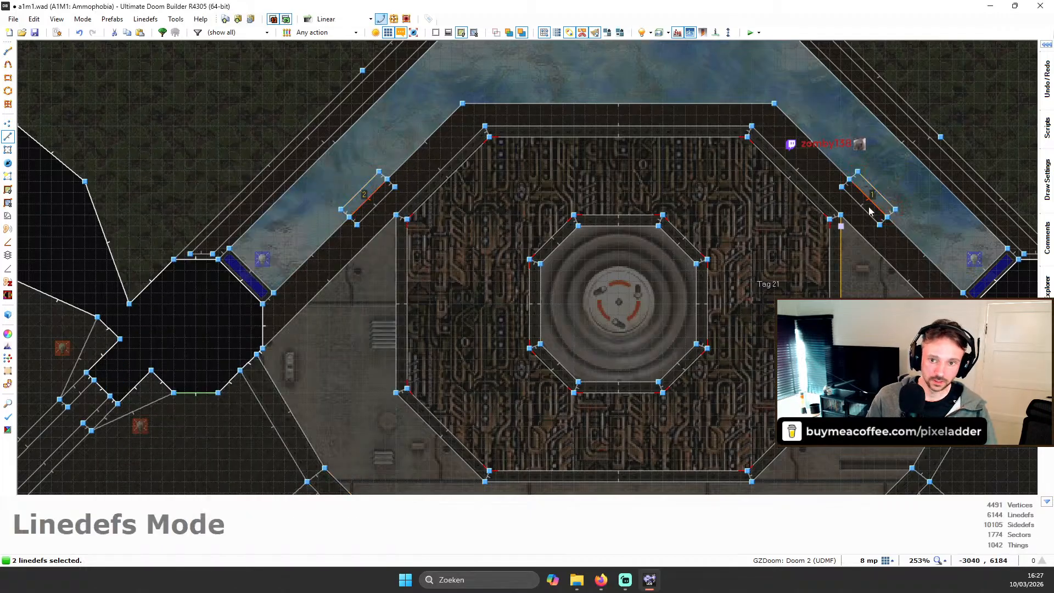
# Step: In the 3D view, raise the water-side floor of the new sector pair to -200, level with the rim
pyautogui.press('s')
pyautogui.scroll(2, 864, 201)
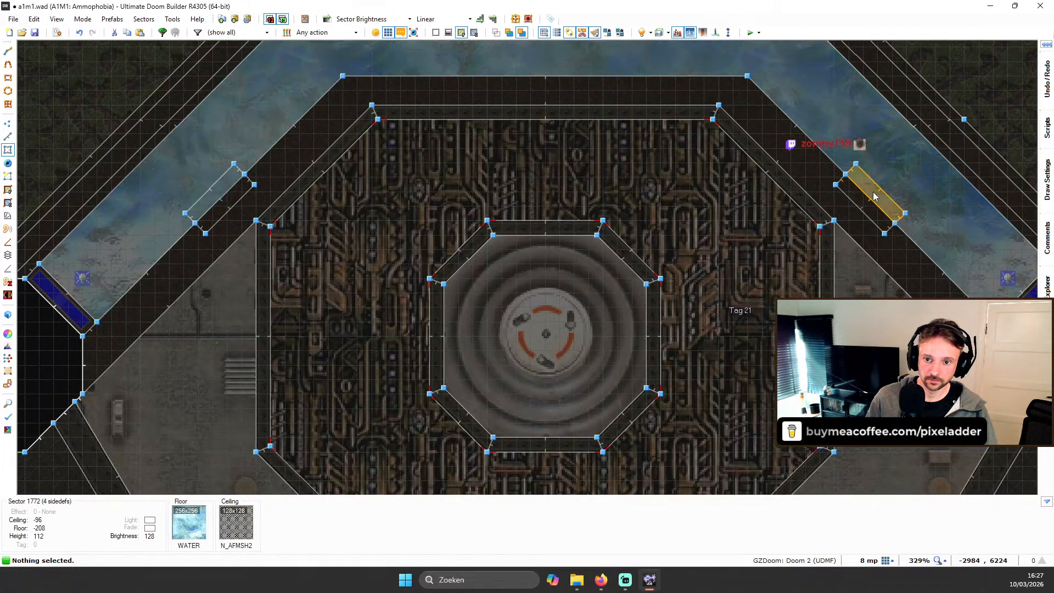
pyautogui.press('w')
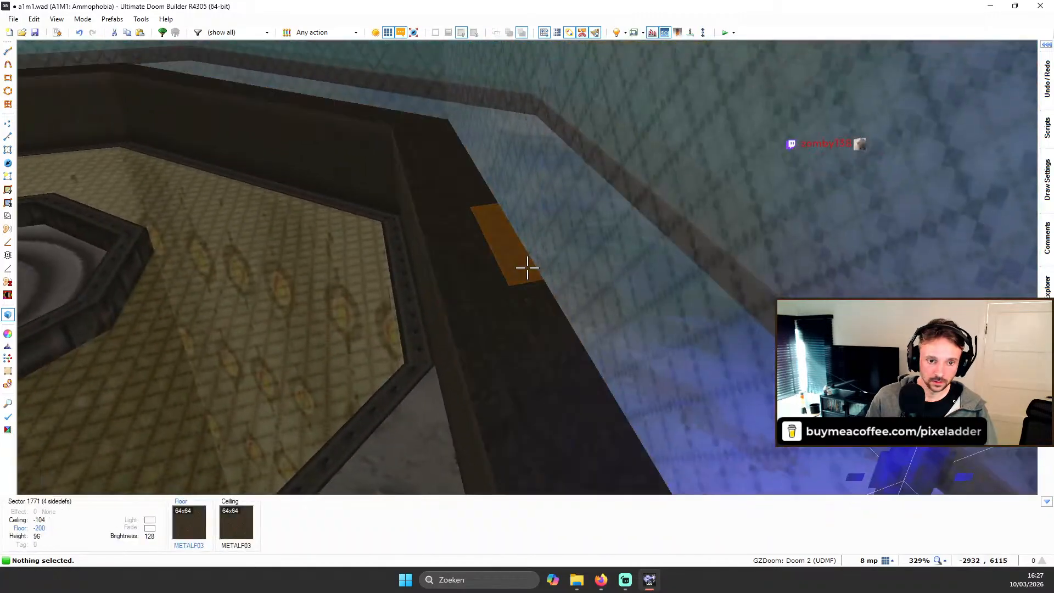
pyautogui.click(527, 268)
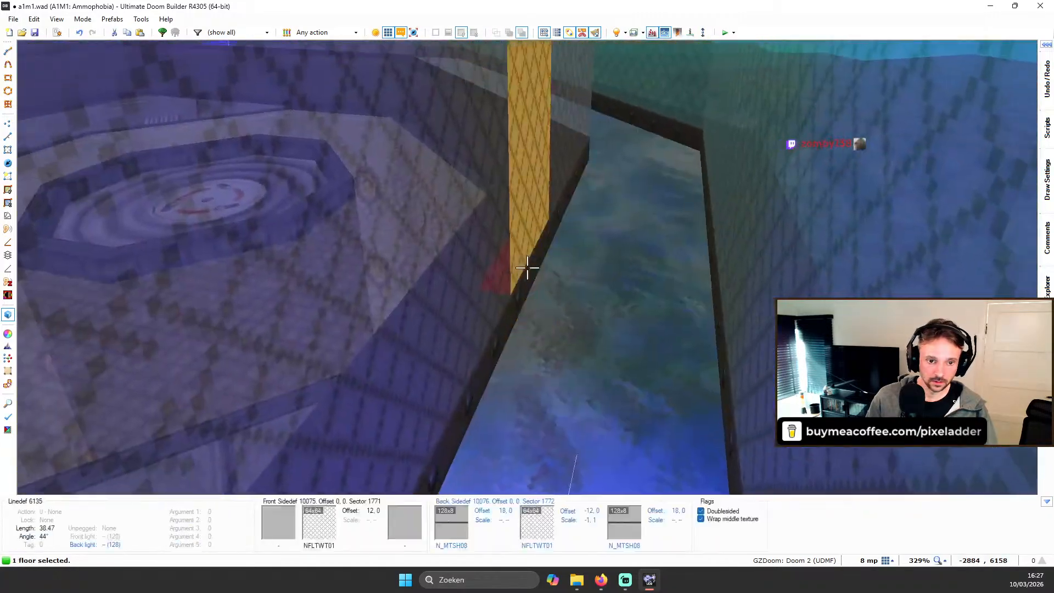
pyautogui.press('c')
pyautogui.scroll(2, 527, 268)
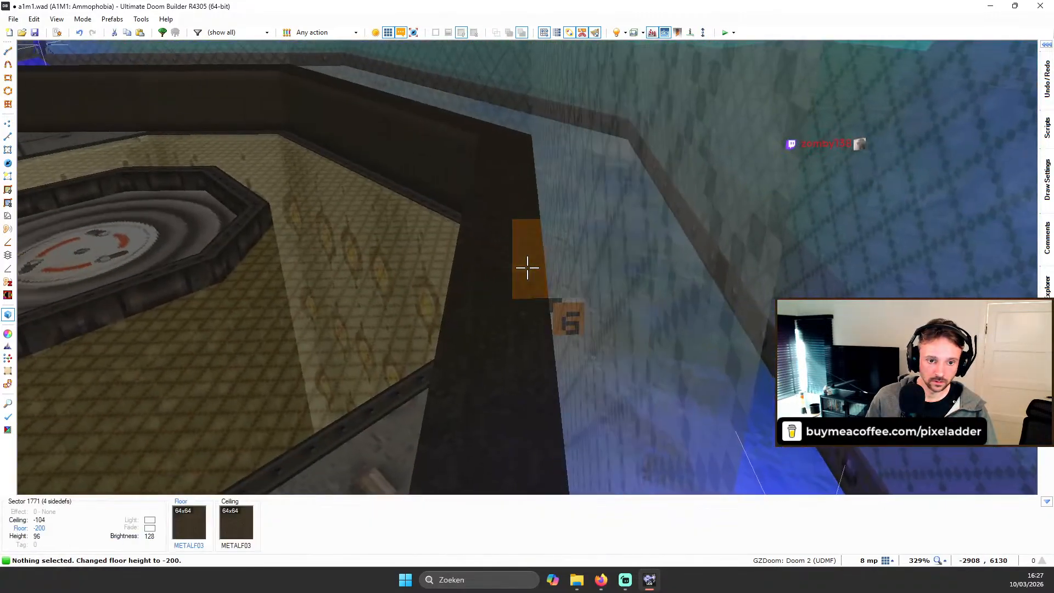
# Step: Select both adjoining small floors on the rim and raise them together to -160 as a block
pyautogui.click(527, 268)
pyautogui.click(528, 268)
pyautogui.scroll(3, 527, 268)
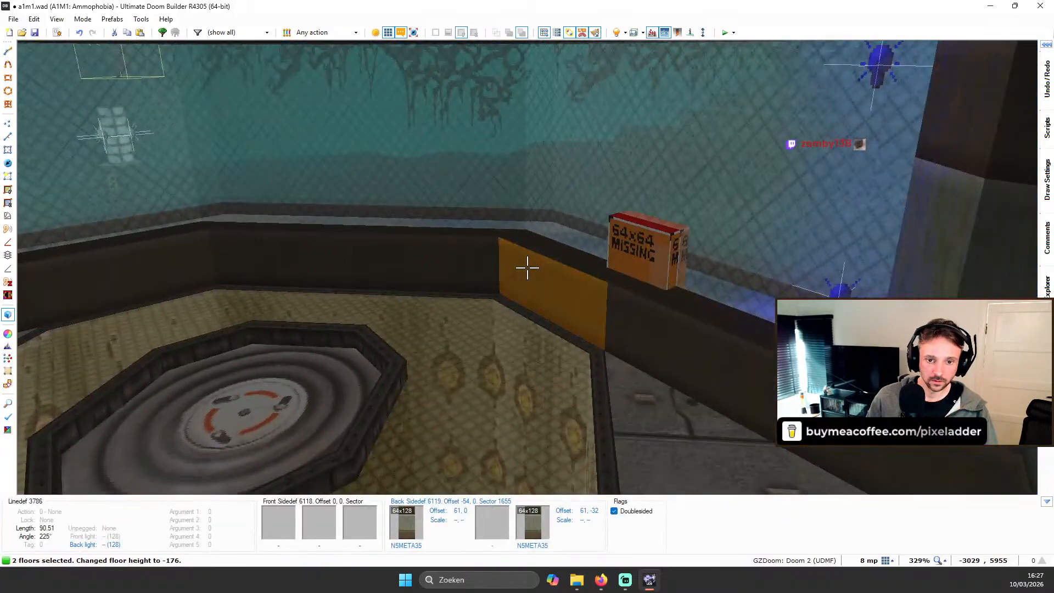
pyautogui.scroll(2, 527, 268)
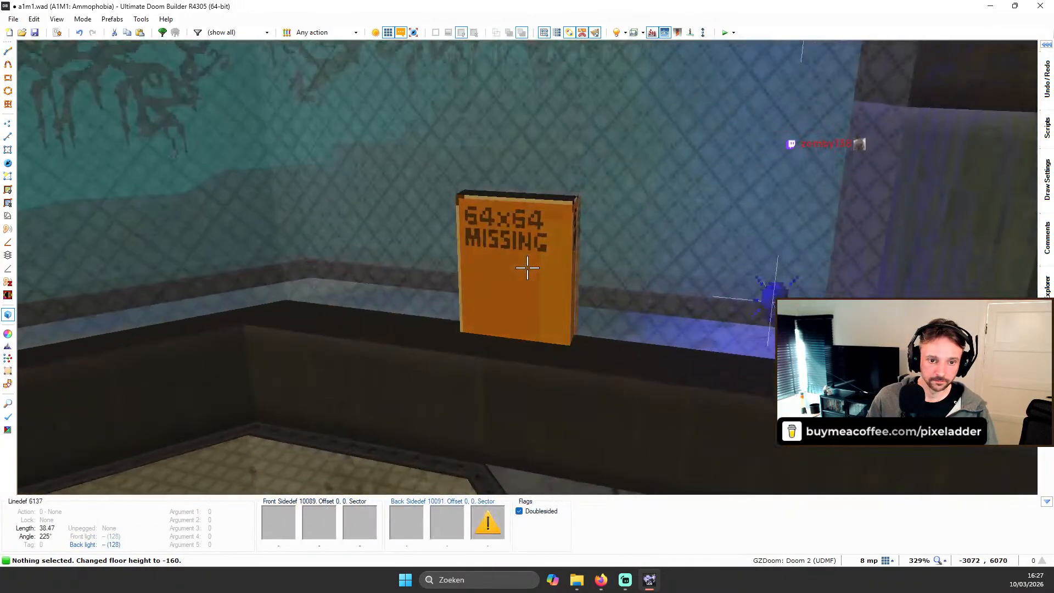
# Step: Browse the texture library and apply ABLKDCR1 to the block's untextured face towards the octagonal platform
pyautogui.rightClick(527, 268)
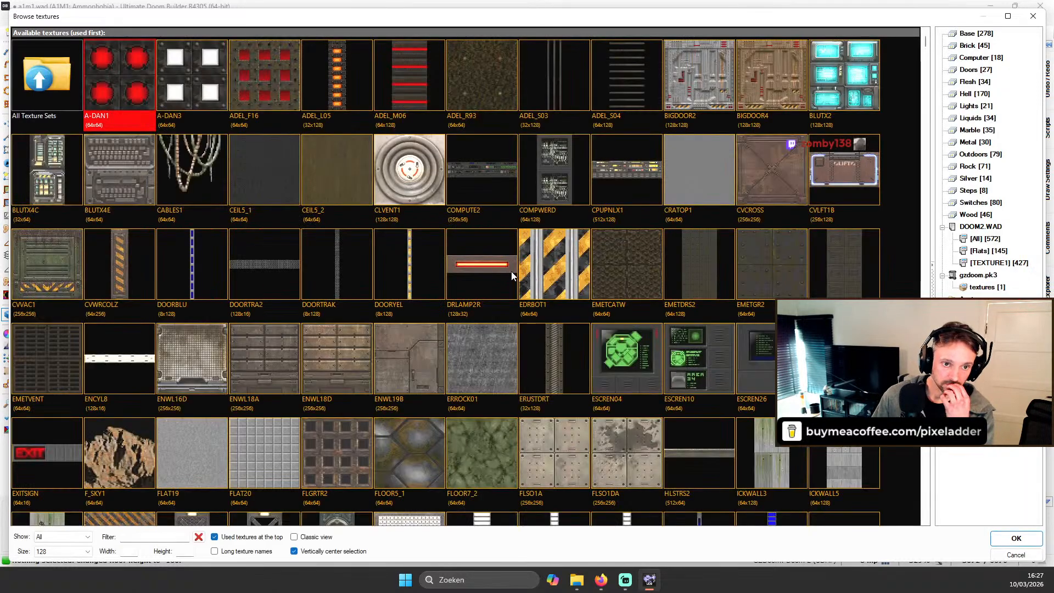
pyautogui.scroll(-15, 512, 271)
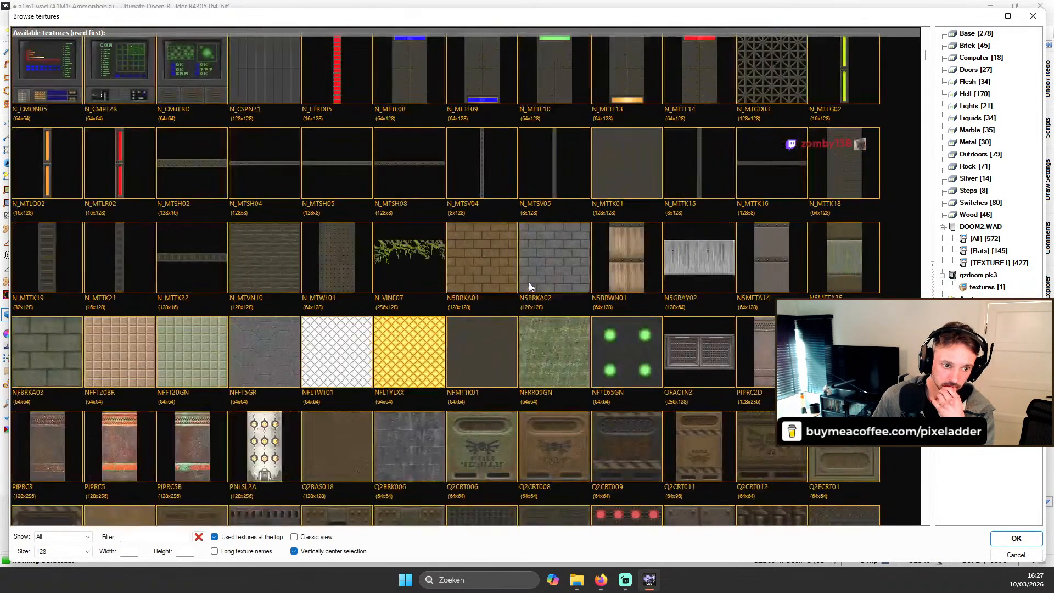
pyautogui.scroll(-5, 528, 281)
pyautogui.scroll(10, 494, 280)
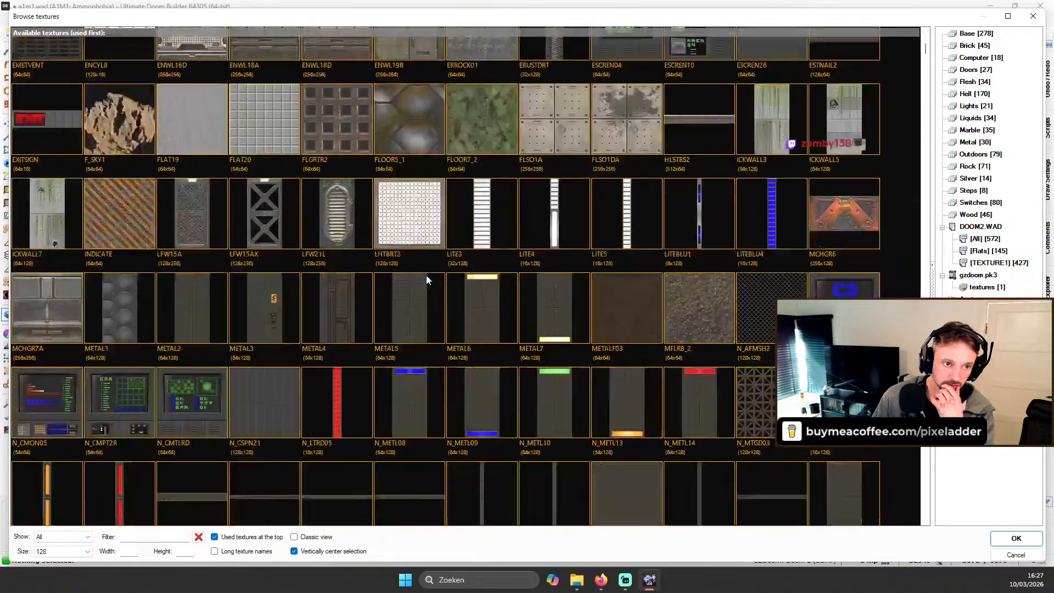
pyautogui.scroll(5, 426, 275)
pyautogui.scroll(-15, 466, 173)
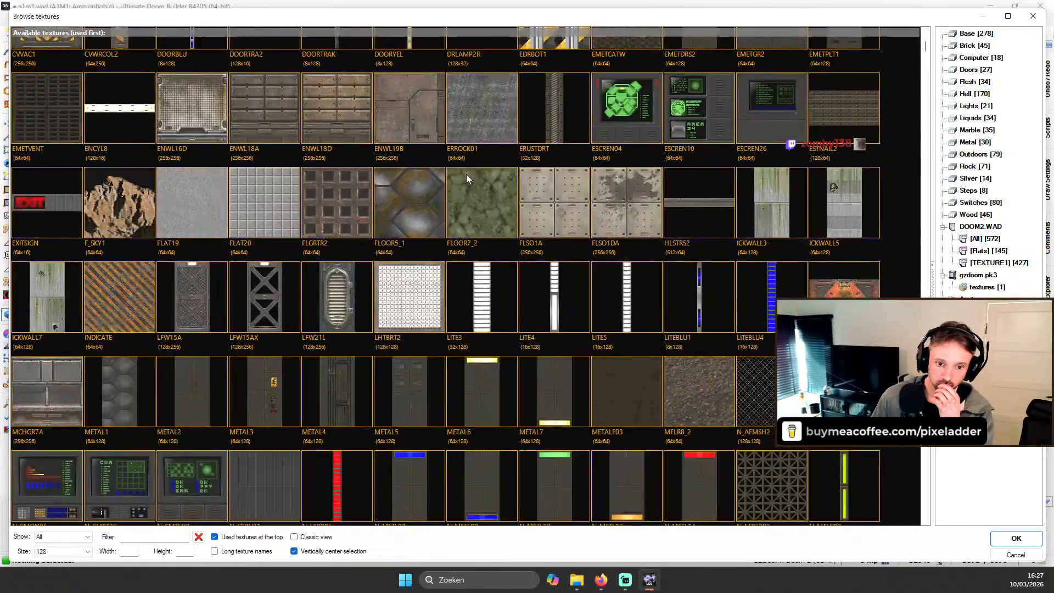
pyautogui.scroll(1, 501, 167)
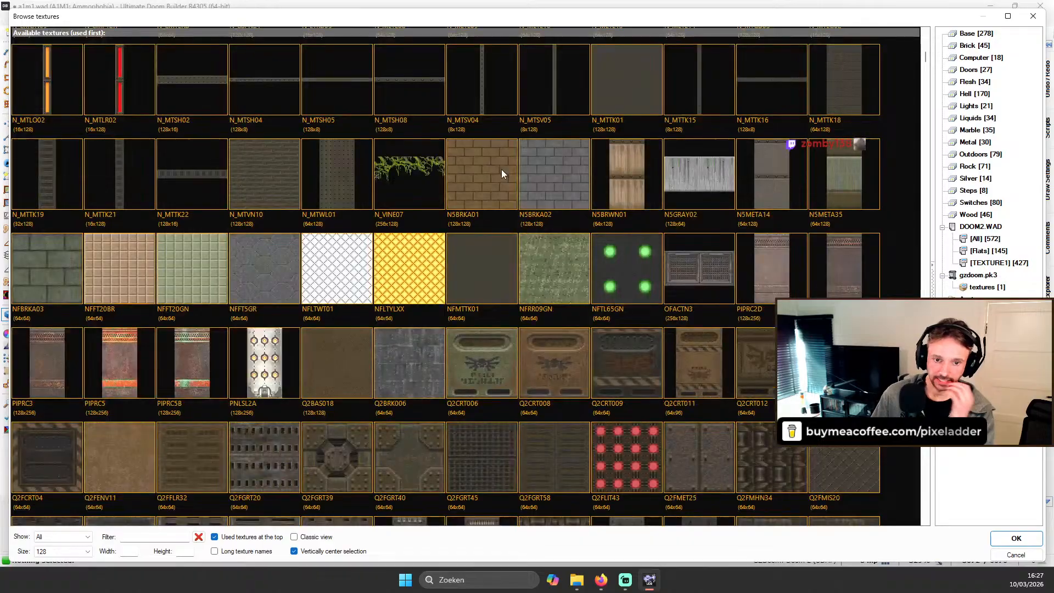
pyautogui.scroll(-5, 503, 170)
pyautogui.scroll(-5, 521, 192)
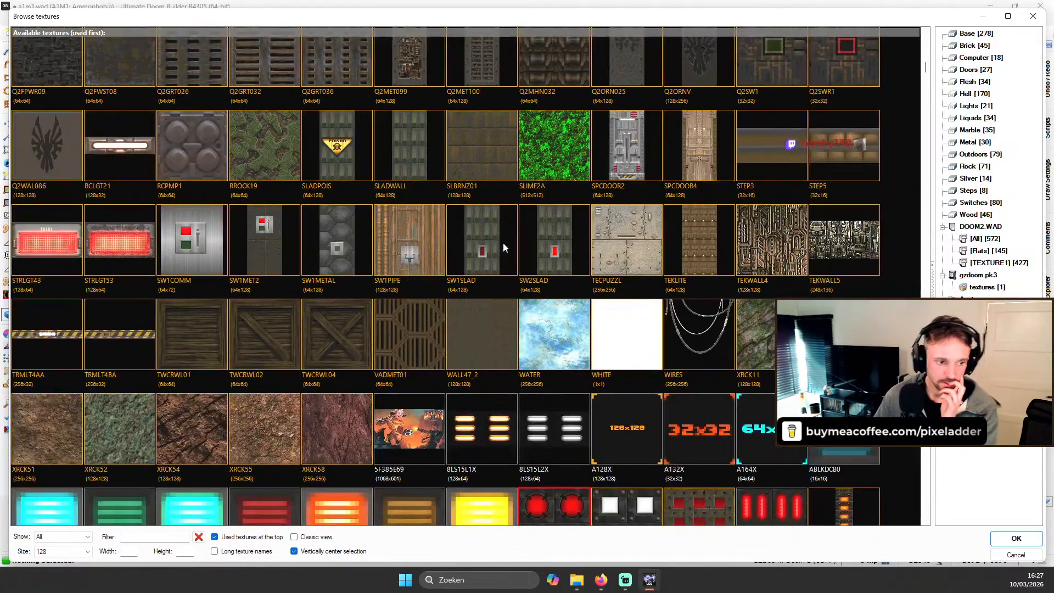
pyautogui.scroll(-6, 512, 209)
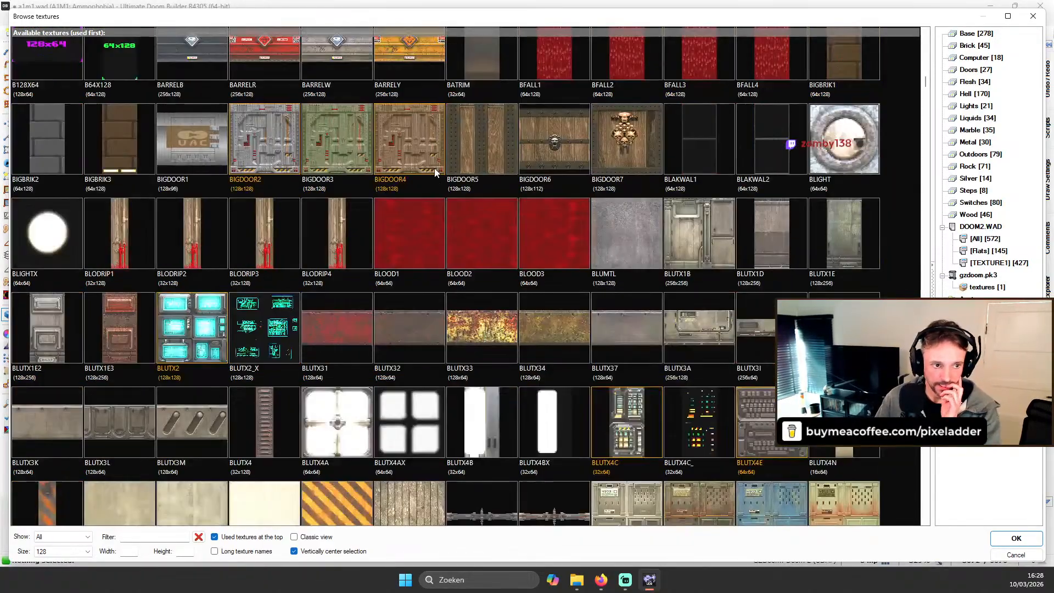
pyautogui.scroll(5, 347, 177)
pyautogui.click(147, 272)
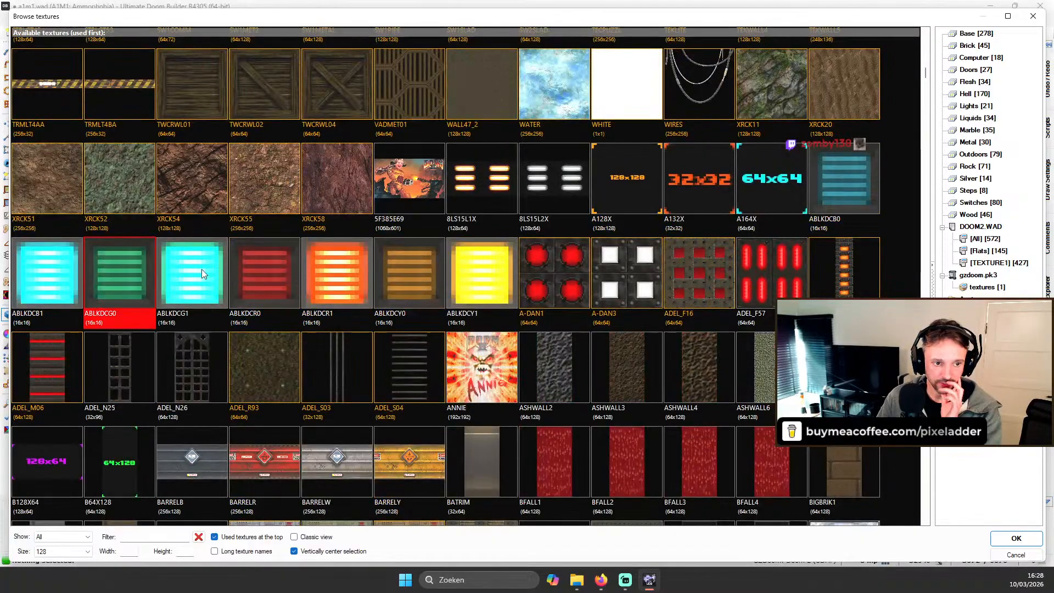
pyautogui.click(282, 268)
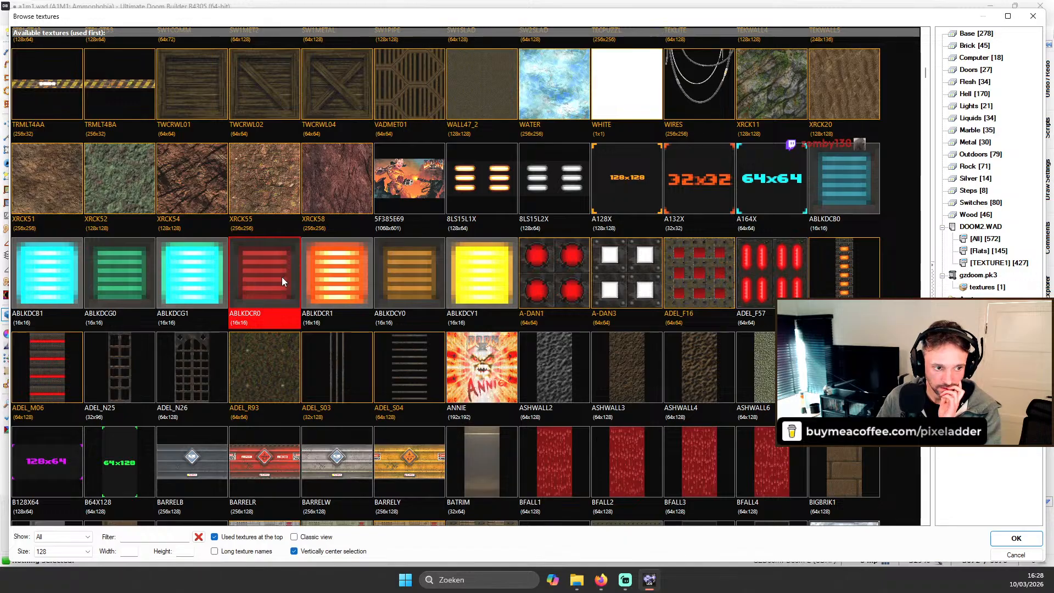
pyautogui.click(144, 272)
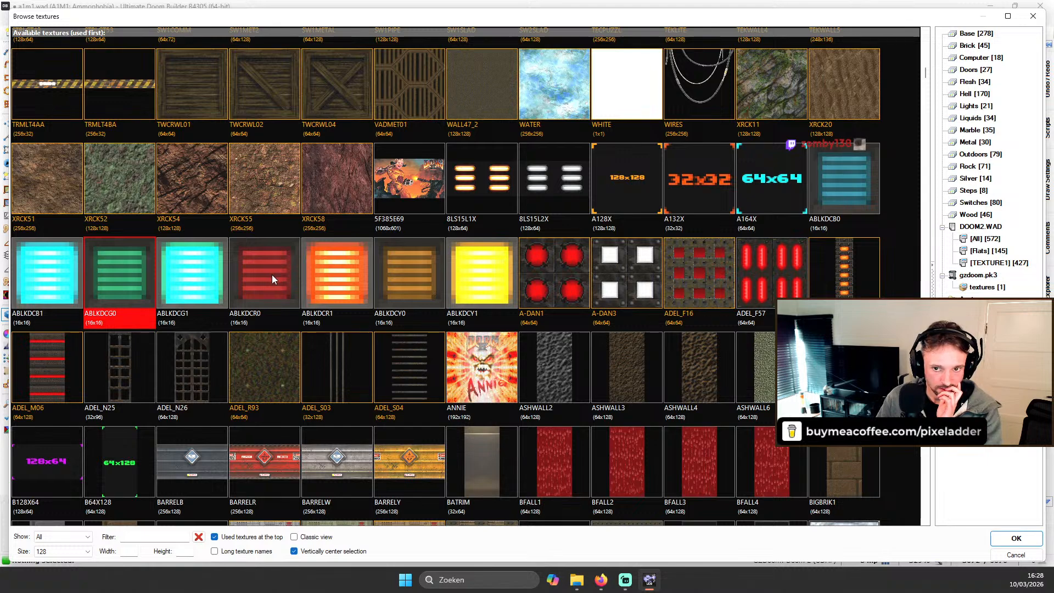
pyautogui.press('Right')
pyautogui.press('Right')
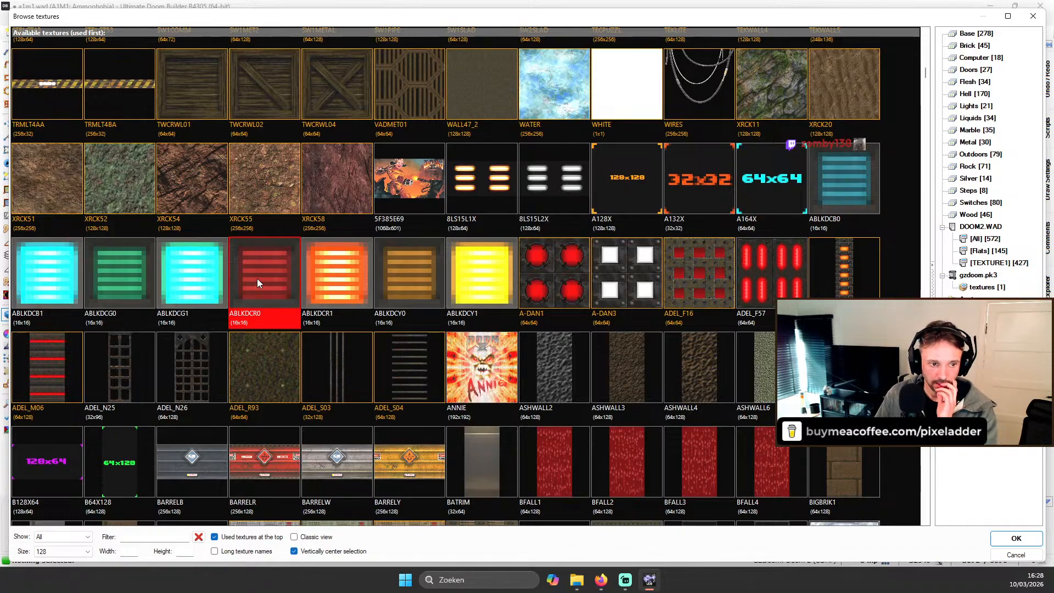
pyautogui.doubleClick(347, 276)
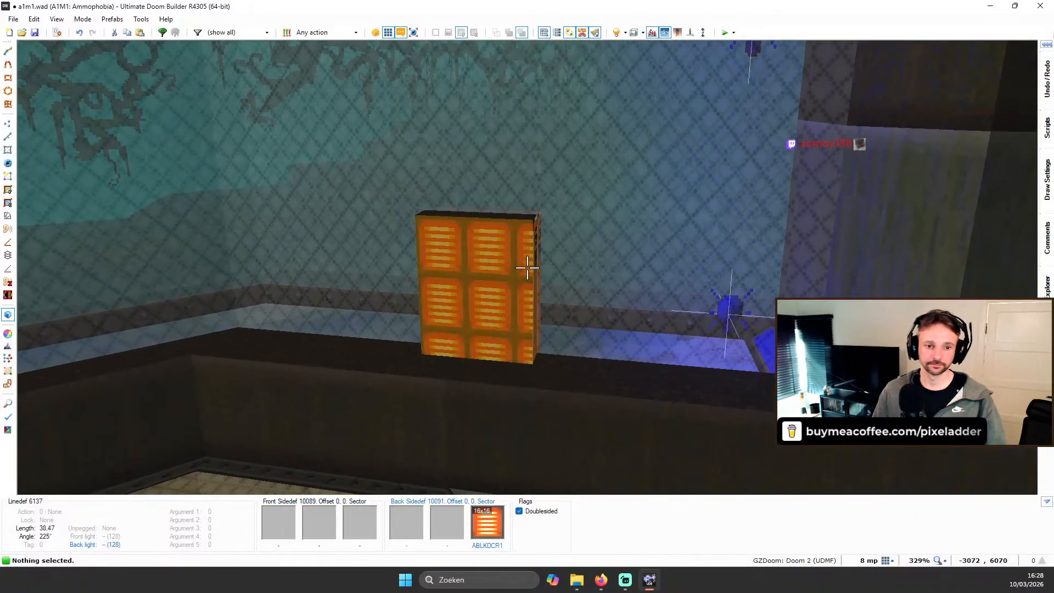
# Step: Fit the ABLKDCR1 texture to the full width and height of the block's front face
pyautogui.hotkey('ctrl', 'shift', 'a')
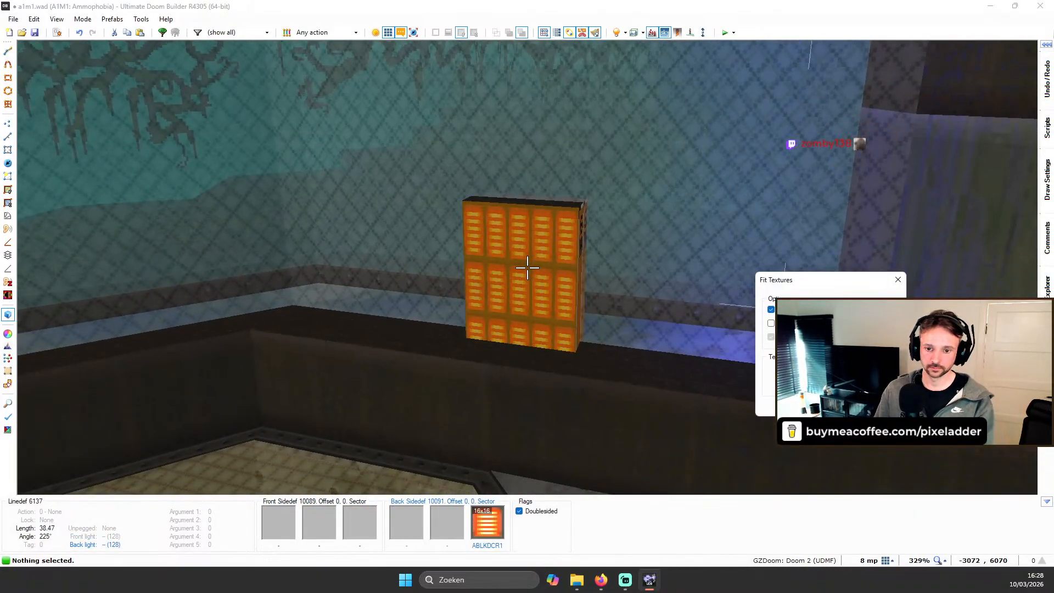
pyautogui.click(772, 323)
pyautogui.click(822, 406)
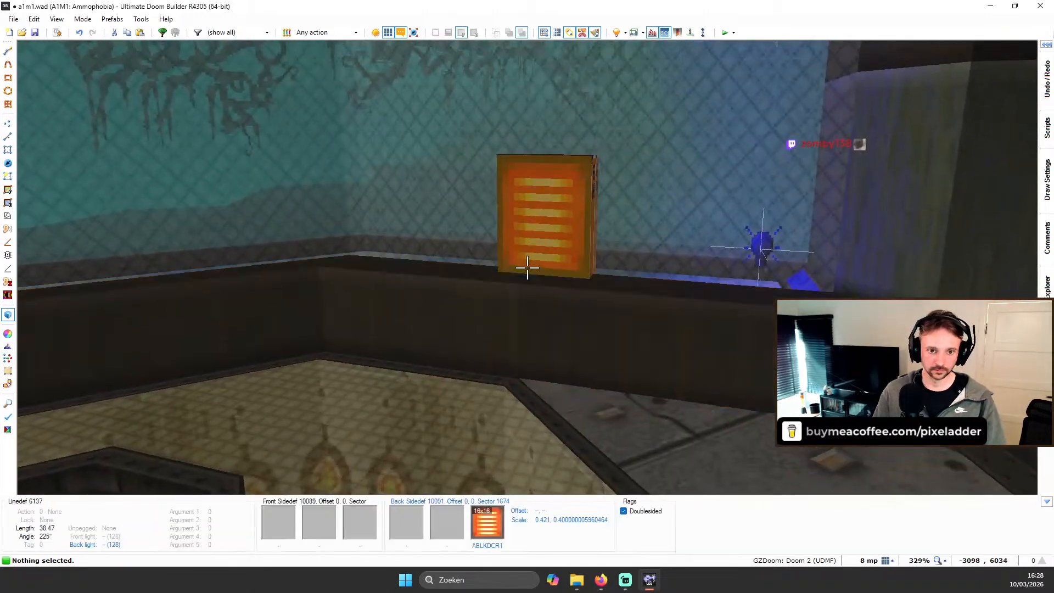
# Step: Select both floors on top of the block and lower them to -168
pyautogui.press('w')
pyautogui.click(527, 268)
pyautogui.press('s')
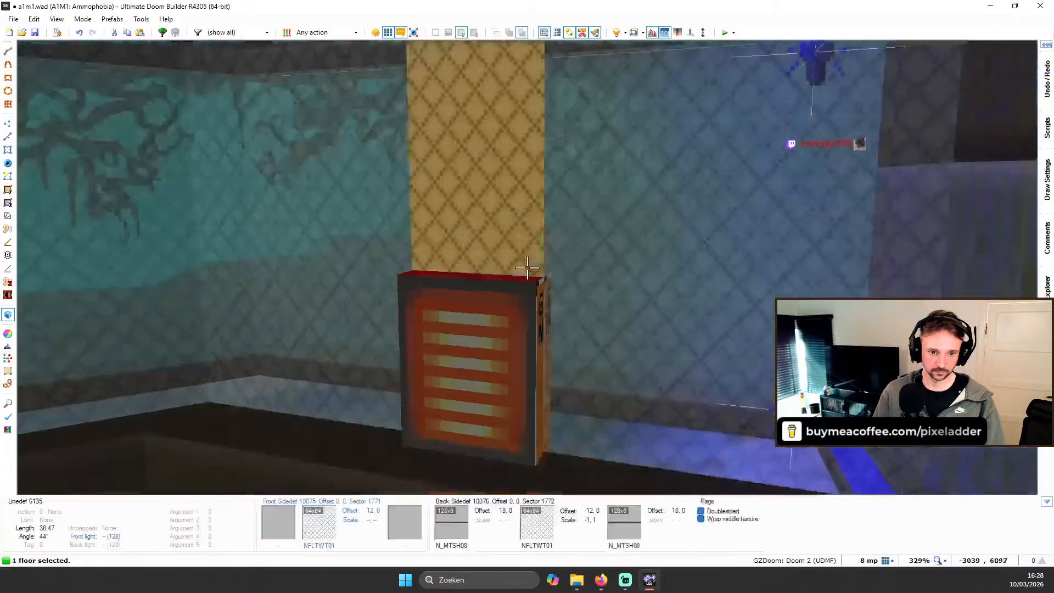
pyautogui.press('c')
pyautogui.press('s')
pyautogui.press('w')
pyautogui.click(527, 268)
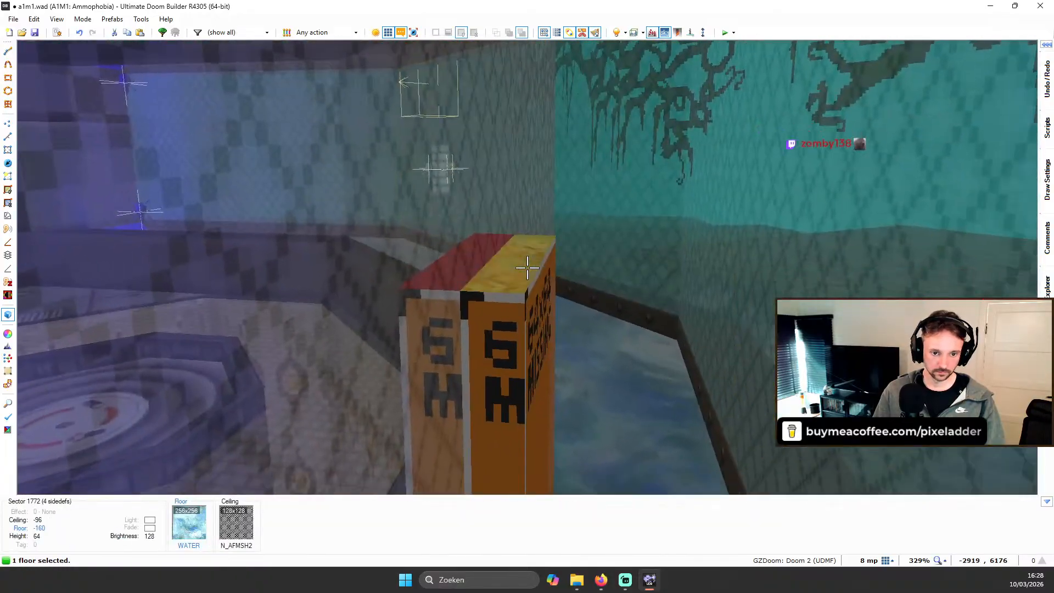
pyautogui.press('c')
pyautogui.press('s')
pyautogui.scroll(-1, 527, 268)
# Step: Refit the orange vent texture to the full width and height of the lowered block's front face
pyautogui.hotkey('ctrl', 'shift', 'a')
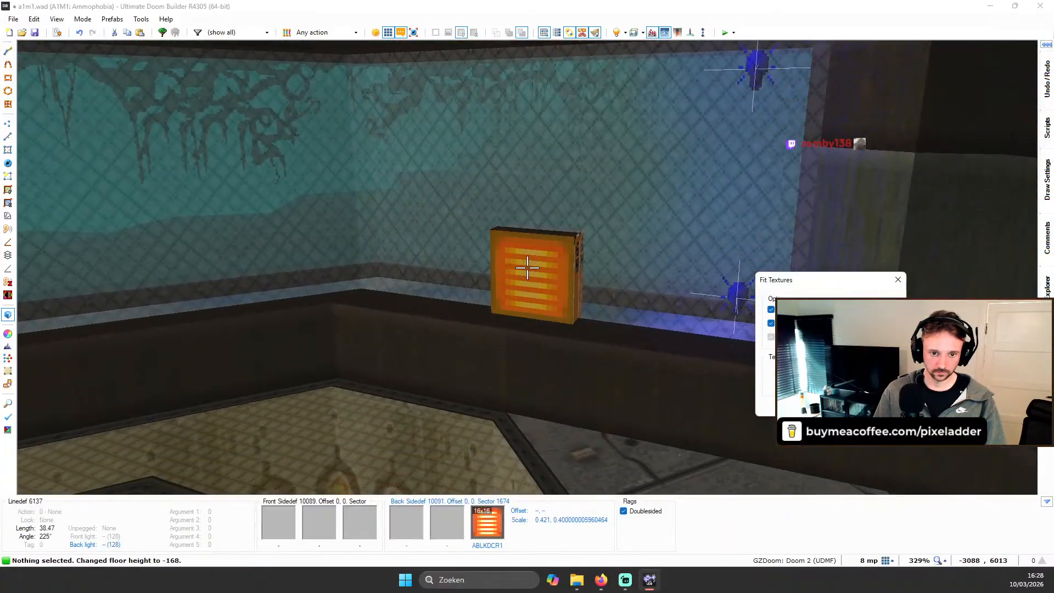
pyautogui.press('Return')
pyautogui.press('s')
pyautogui.press('w')
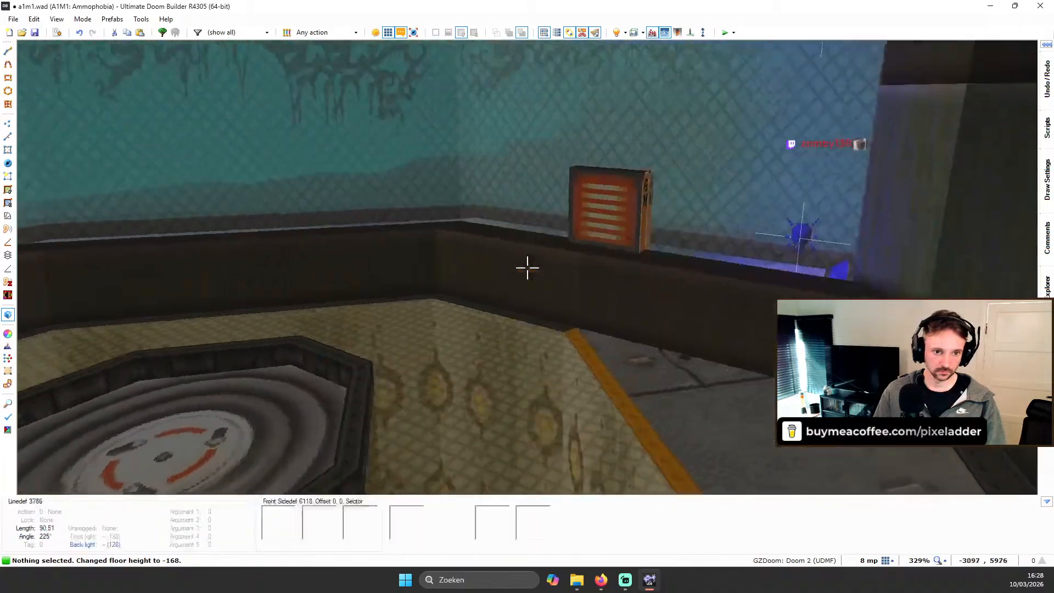
# Step: Select the block's untextured side and back faces and apply the ERROCK01 texture to them
pyautogui.press('s')
pyautogui.press('w')
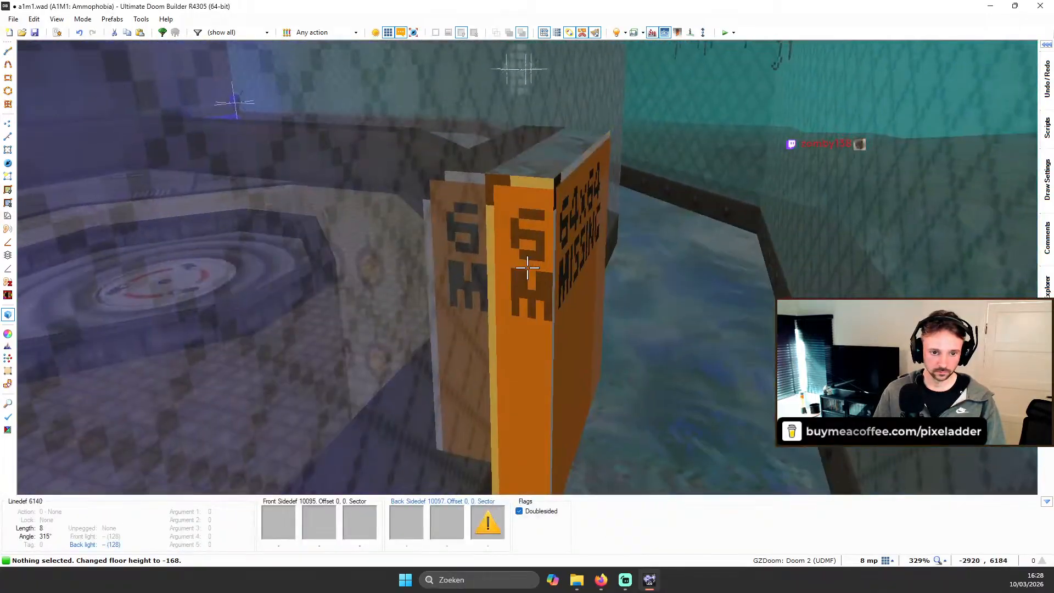
pyautogui.keyDown('shift'); pyautogui.click(527, 268); pyautogui.keyUp('shift')
pyautogui.press('c')
pyautogui.press('a')
pyautogui.press('s')
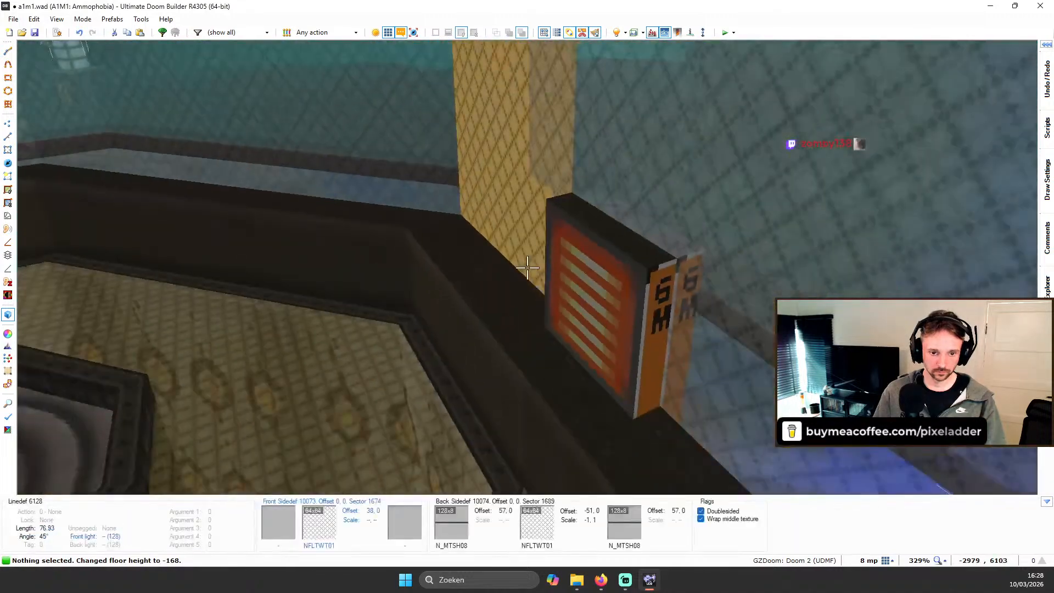
pyautogui.click(527, 268)
pyautogui.press('d')
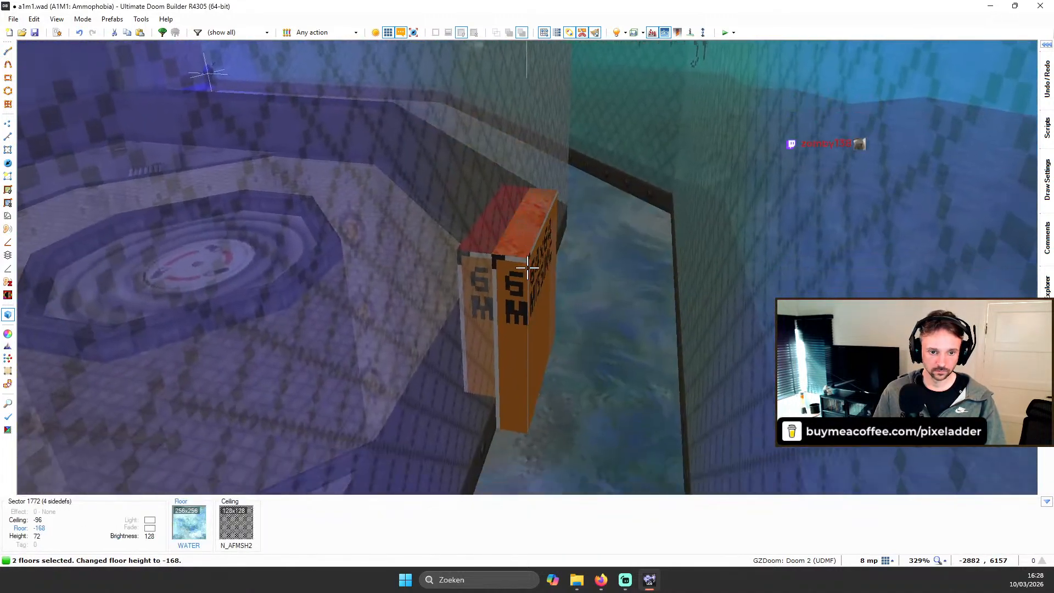
pyautogui.keyDown('shift'); pyautogui.click(528, 268); pyautogui.keyUp('shift')
pyautogui.press('a')
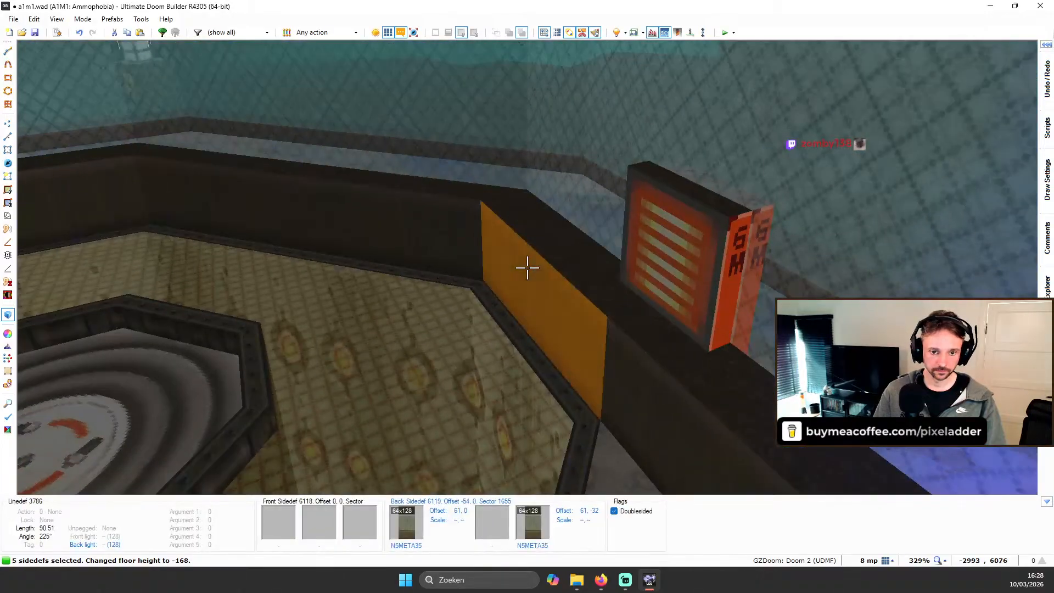
pyautogui.press('d')
pyautogui.middleClick(527, 268)
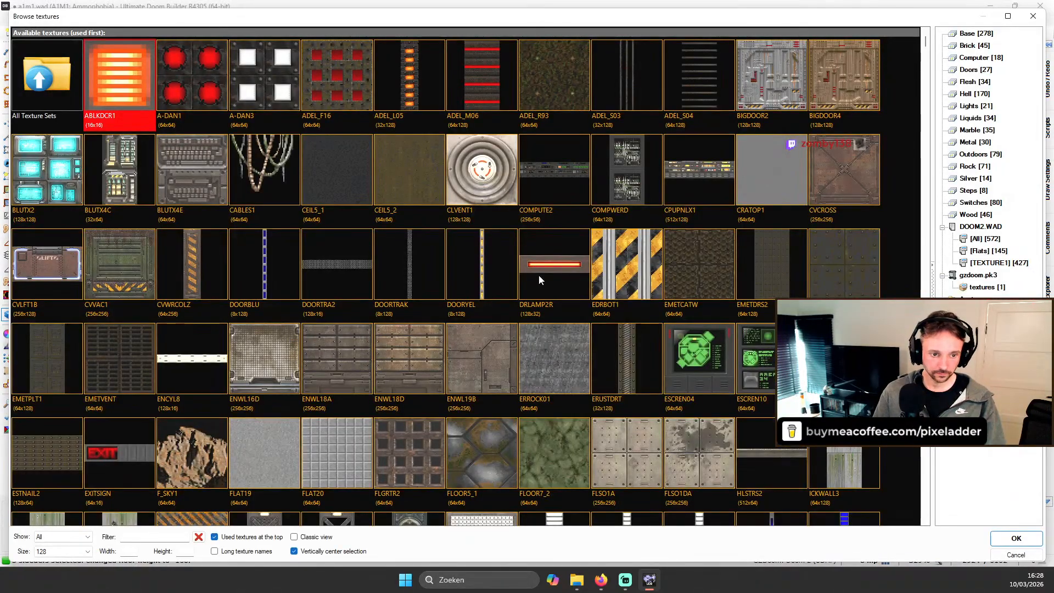
pyautogui.doubleClick(540, 361)
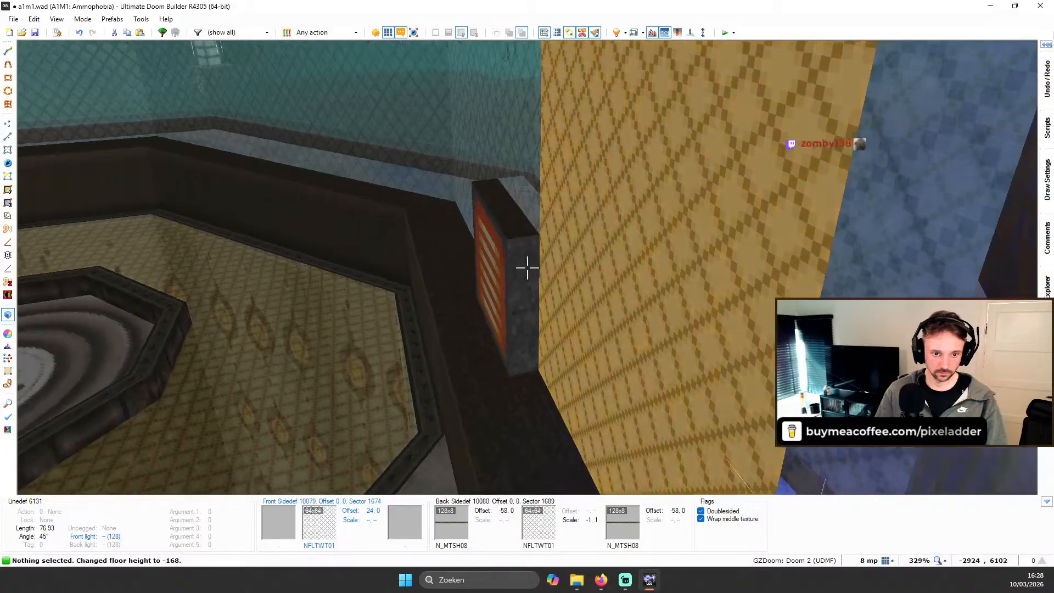
# Step: Auto-align the ERROCK01 textures on the block's sides in X and Y
pyautogui.press('a')
pyautogui.press('w')
pyautogui.press('d')
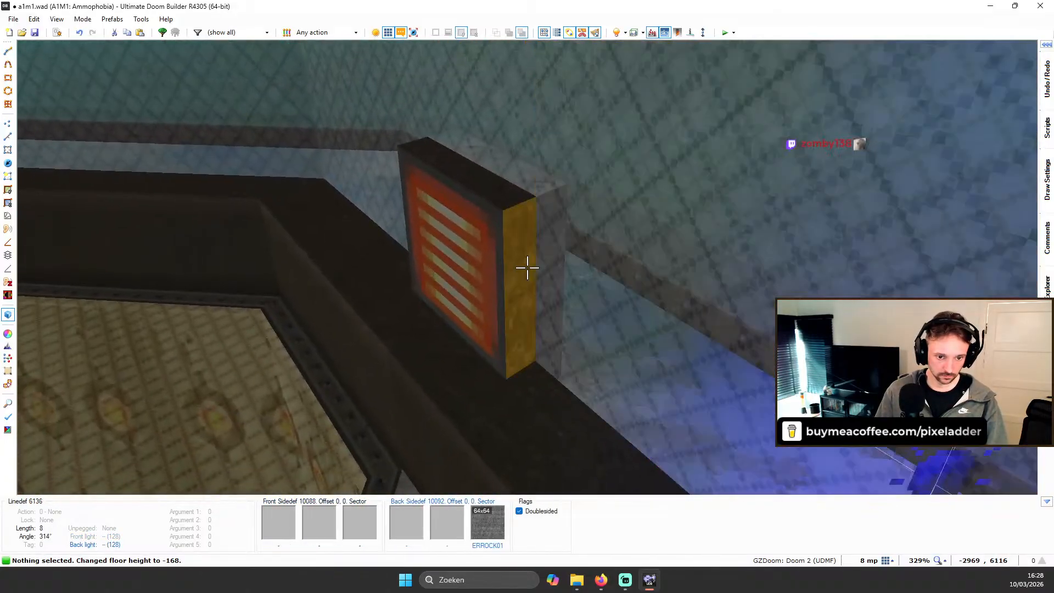
pyautogui.hotkey('ctrl', 'a')
# Step: Copy the ERROCK01 texture onto the water-textured floor on top of the block
pyautogui.press('d')
pyautogui.press('w')
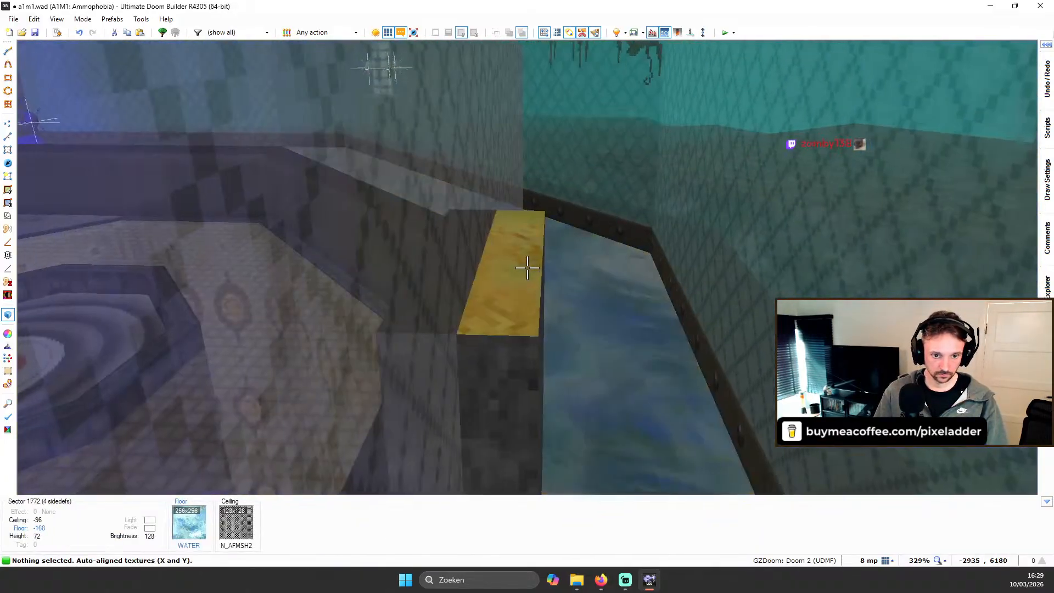
pyautogui.hotkey('ctrl', 'c')
pyautogui.hotkey('ctrl', 'v')
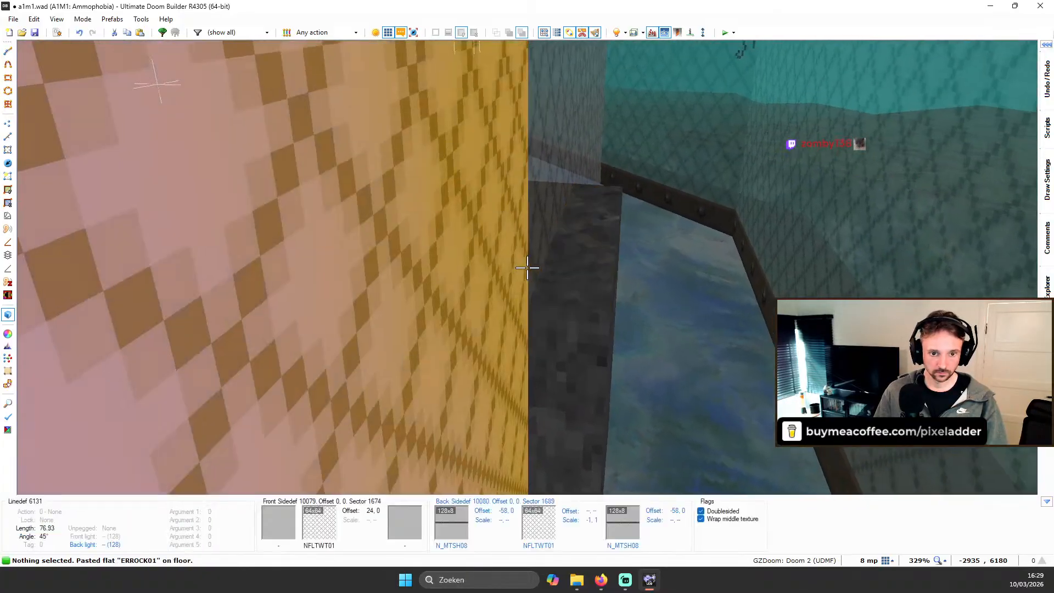
# Step: Check the textured block, then browse the texture library for alternatives to the orange vent on its front face, including the M-series station screens
pyautogui.press('w')
pyautogui.press('s')
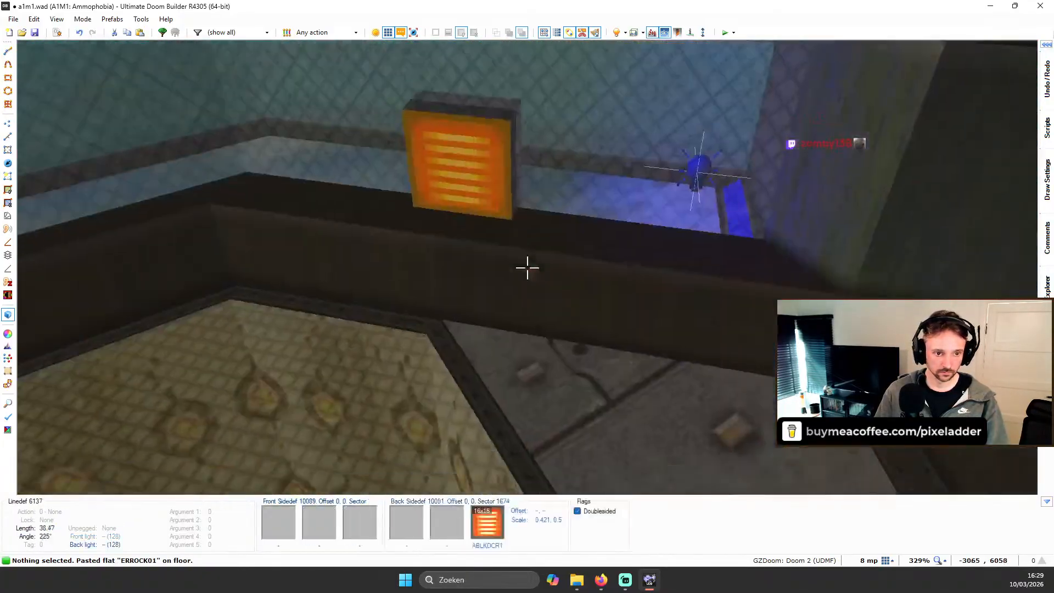
pyautogui.press('w')
pyautogui.press('s')
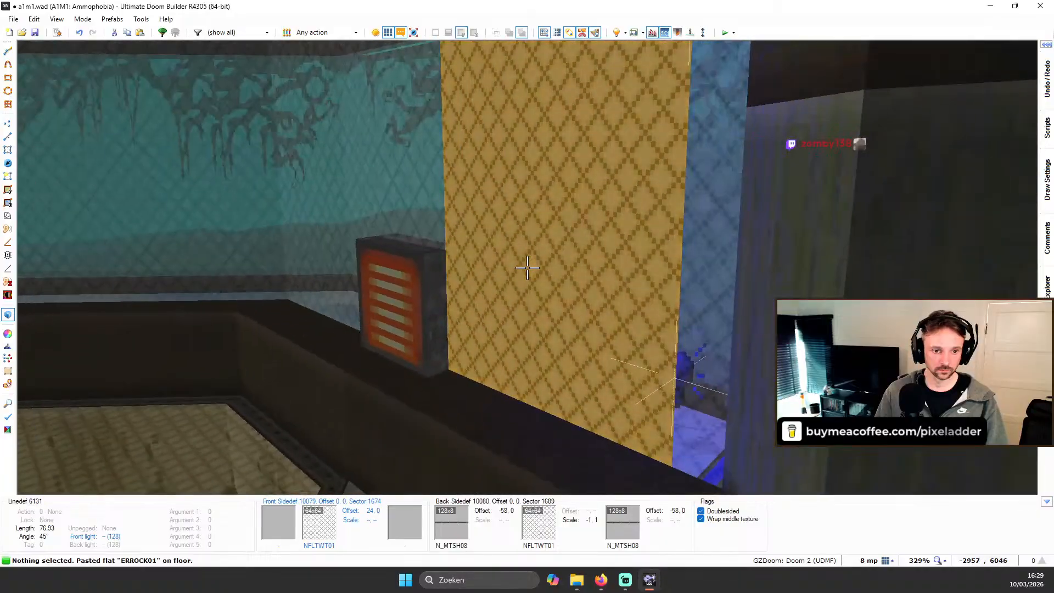
pyautogui.press('s')
pyautogui.press('w')
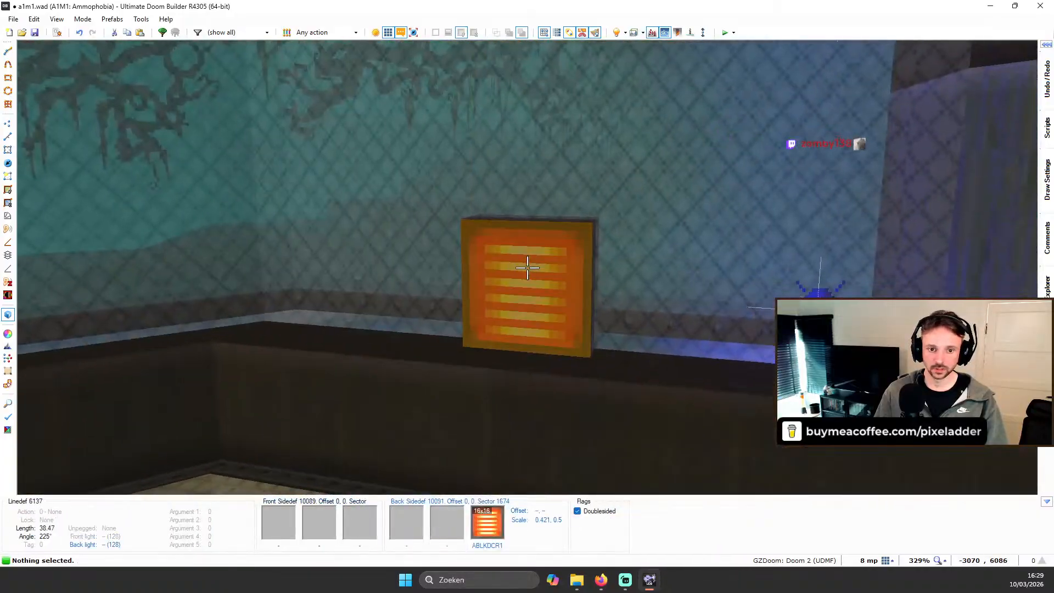
pyautogui.rightClick(527, 268)
pyautogui.scroll(-15, 443, 177)
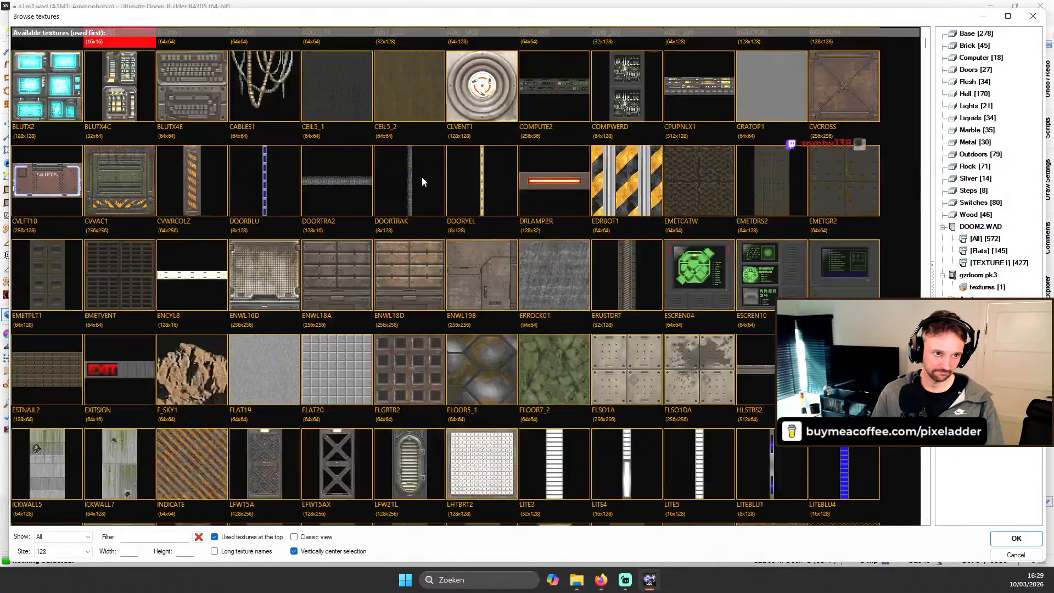
pyautogui.scroll(-1, 517, 214)
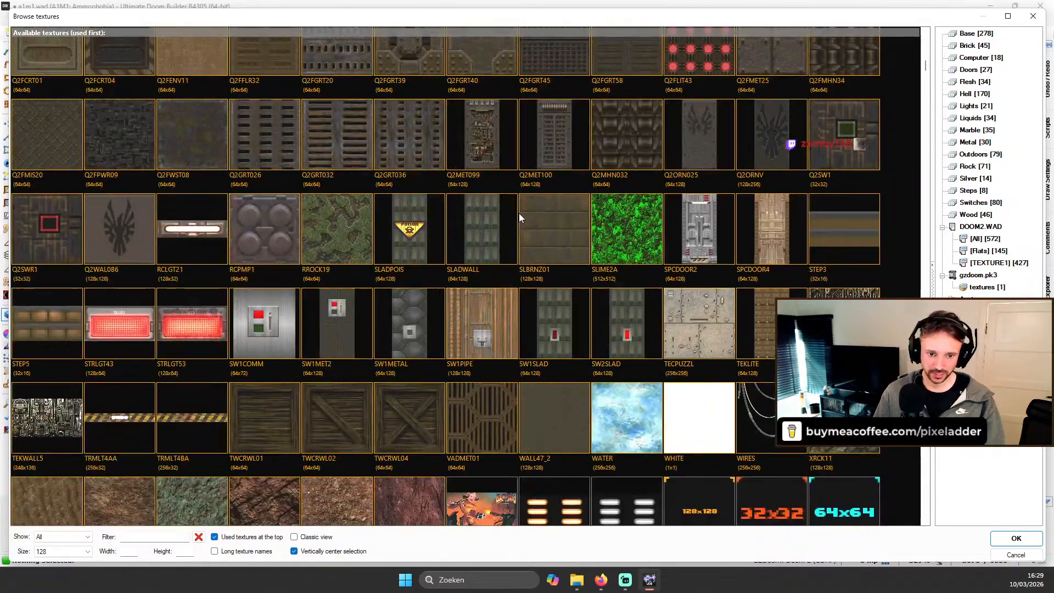
pyautogui.click(565, 321)
pyautogui.click(632, 321)
pyautogui.scroll(-2, 280, 290)
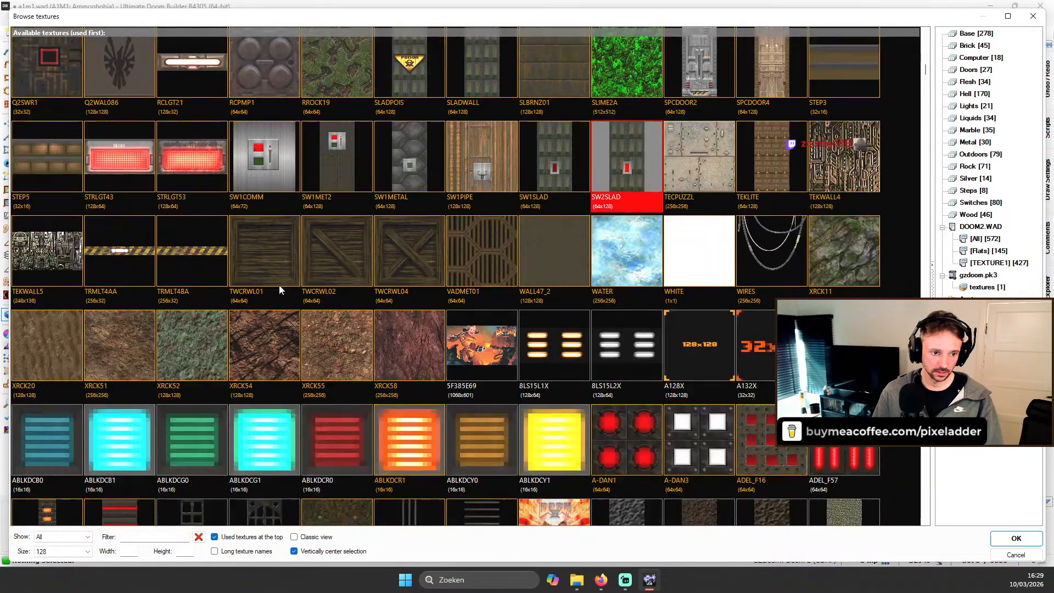
pyautogui.scroll(-2, 303, 247)
pyautogui.scroll(-5, 458, 248)
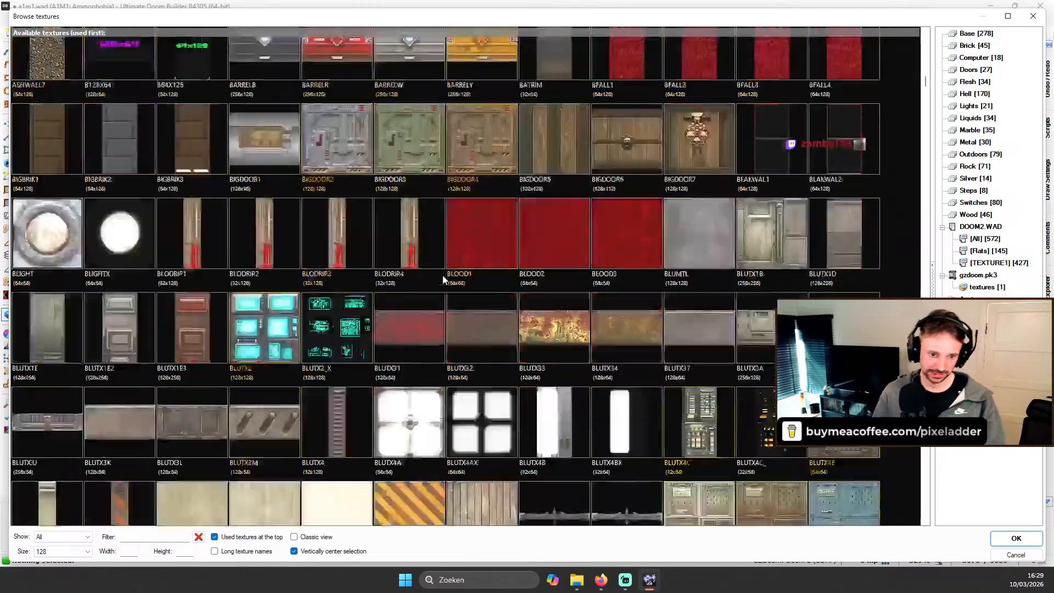
pyautogui.scroll(-8, 450, 281)
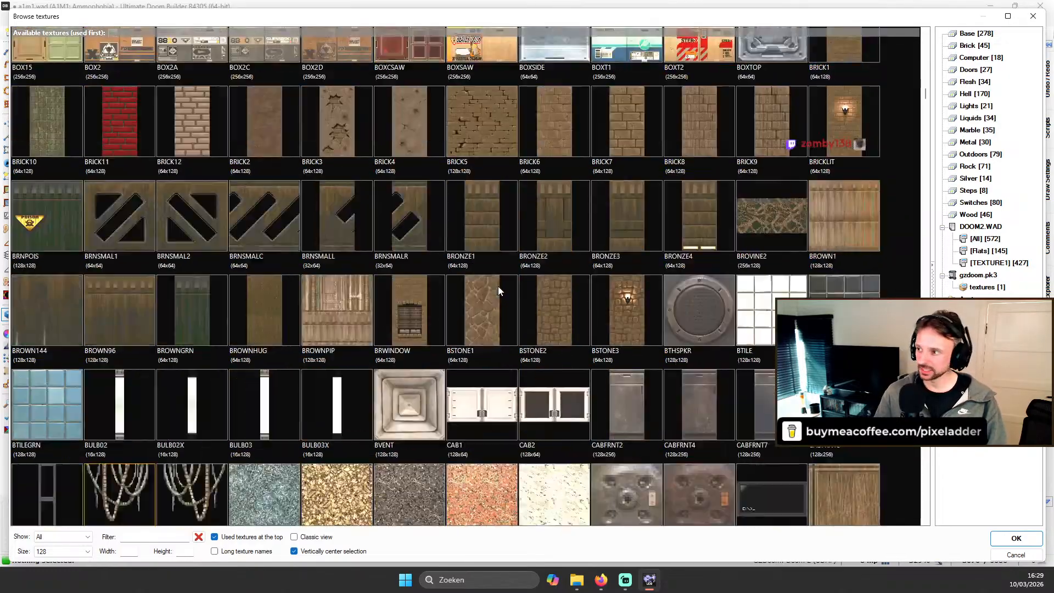
pyautogui.scroll(-10, 510, 272)
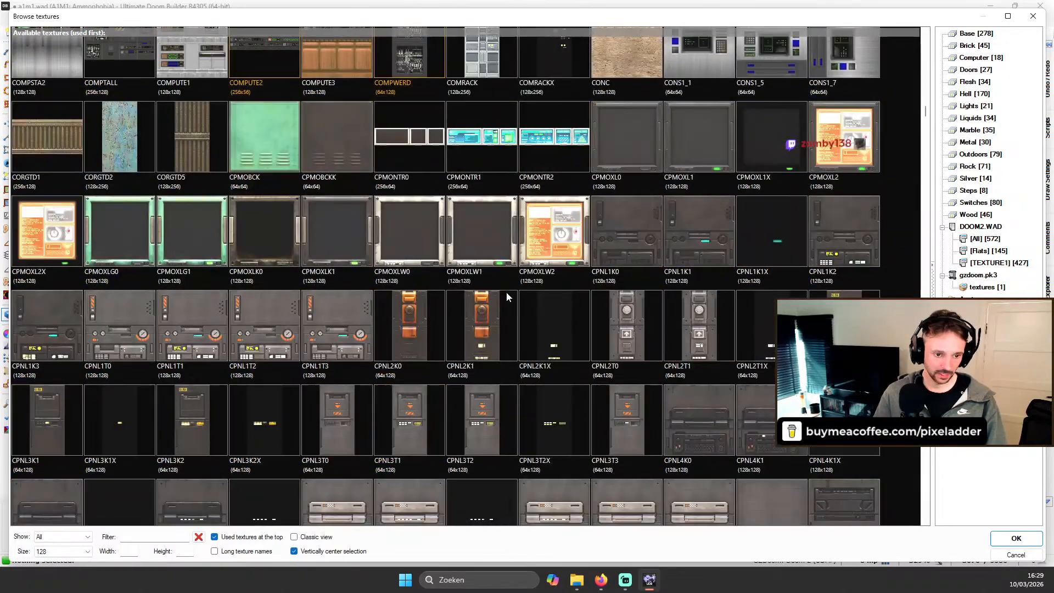
pyautogui.scroll(-10, 510, 271)
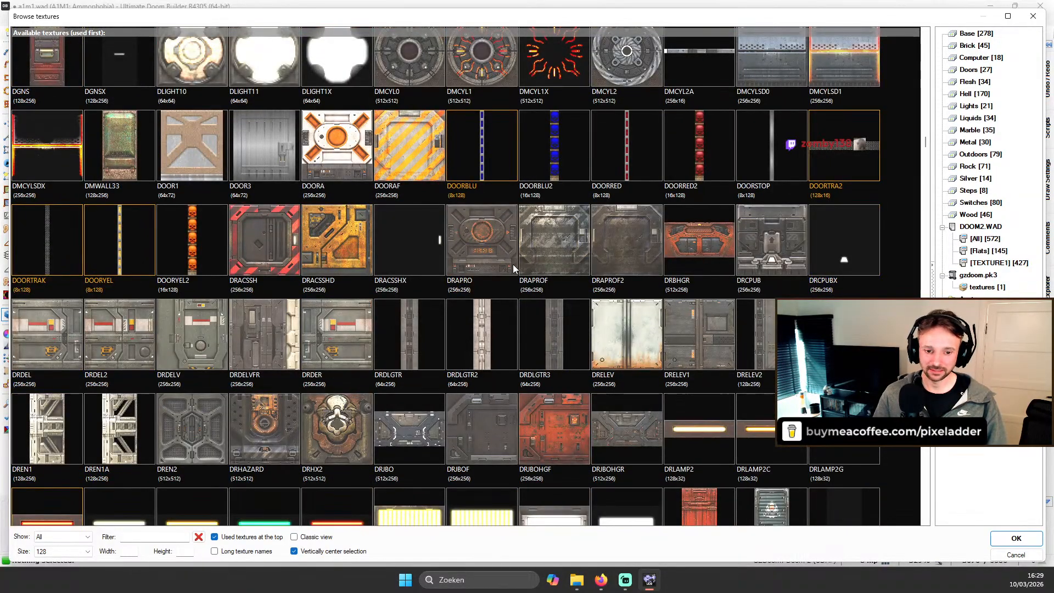
pyautogui.scroll(-3, 576, 278)
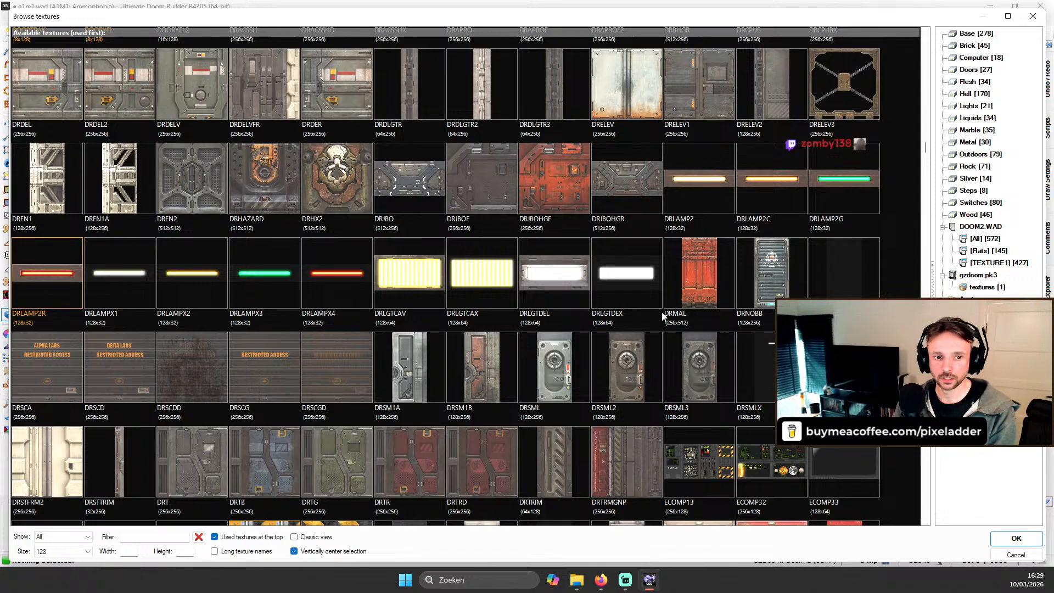
pyautogui.scroll(-3, 701, 381)
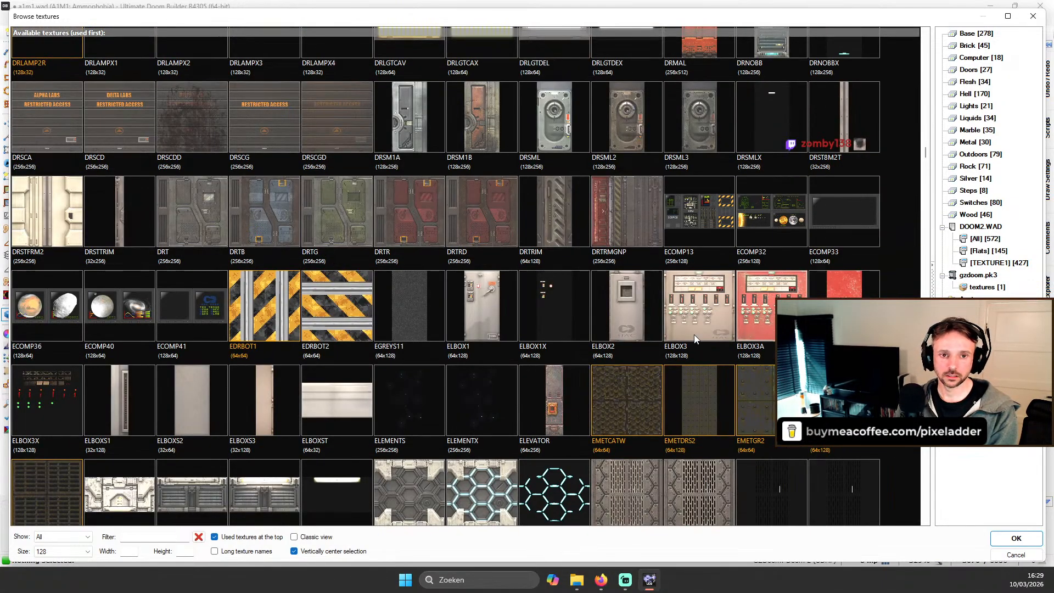
pyautogui.scroll(-2, 551, 247)
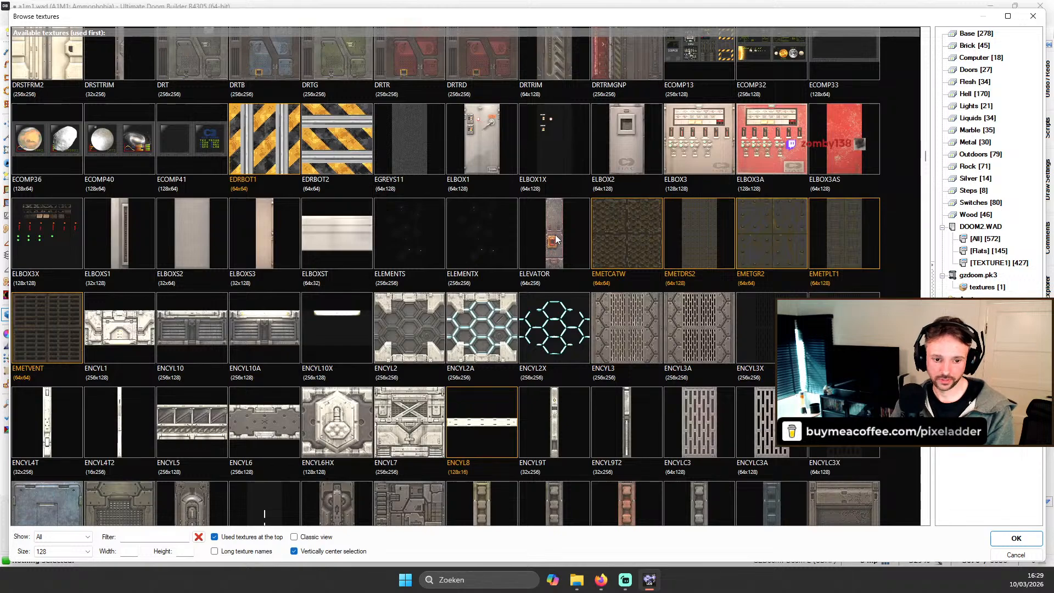
pyautogui.scroll(-5, 561, 237)
pyautogui.scroll(-4, 561, 236)
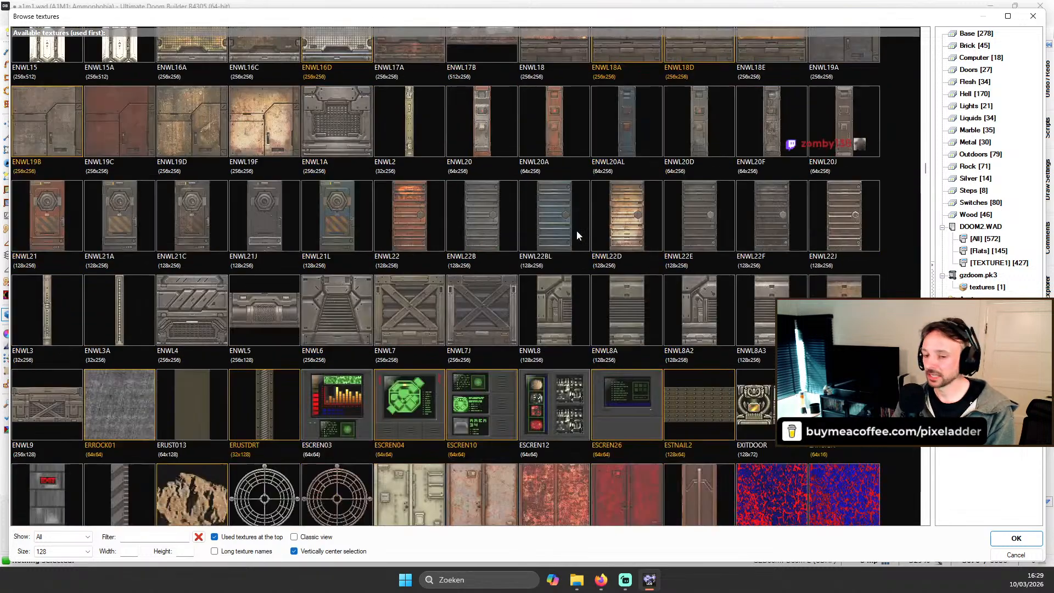
pyautogui.scroll(-8, 575, 222)
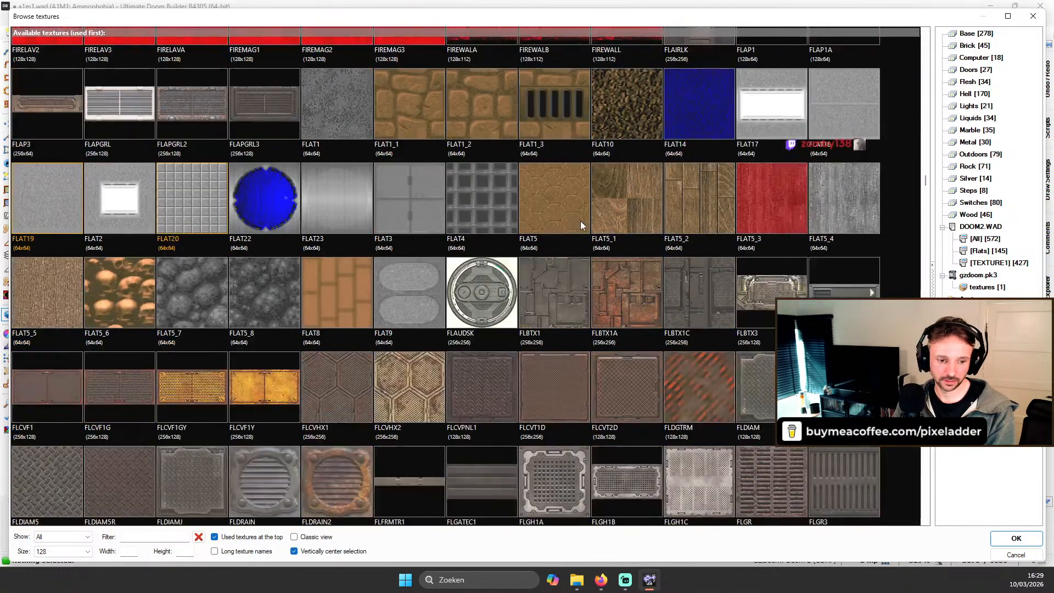
pyautogui.scroll(-2, 582, 209)
pyautogui.scroll(-6, 594, 199)
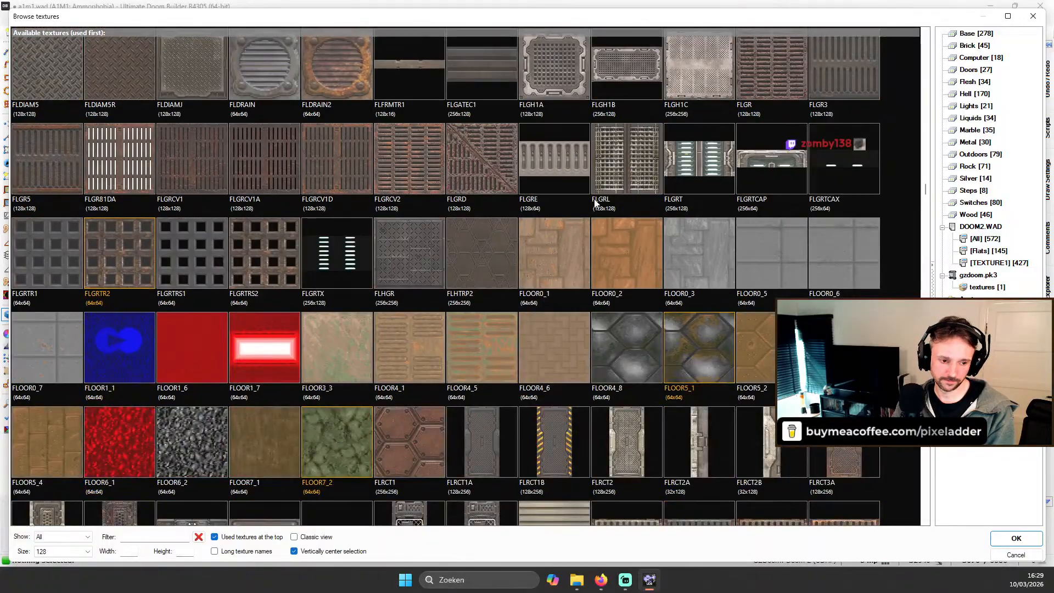
pyautogui.scroll(-12, 593, 201)
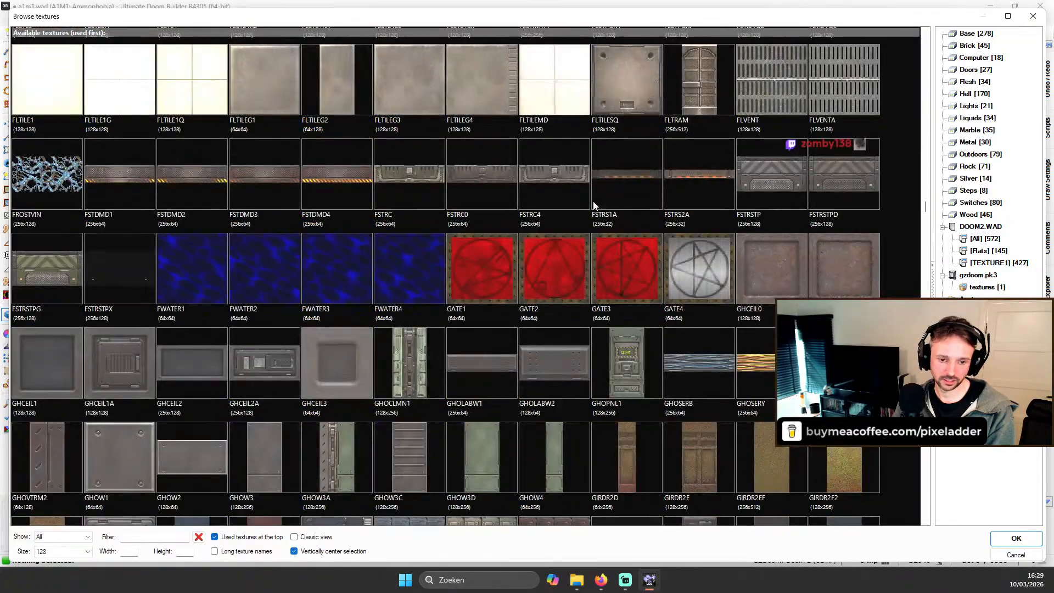
pyautogui.scroll(-15, 593, 200)
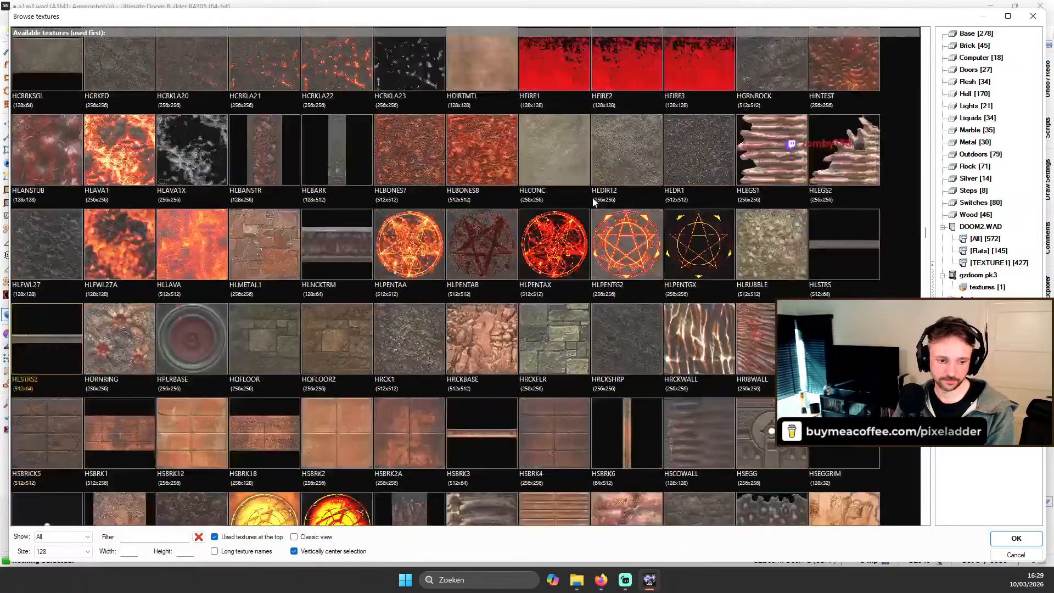
pyautogui.scroll(-15, 594, 197)
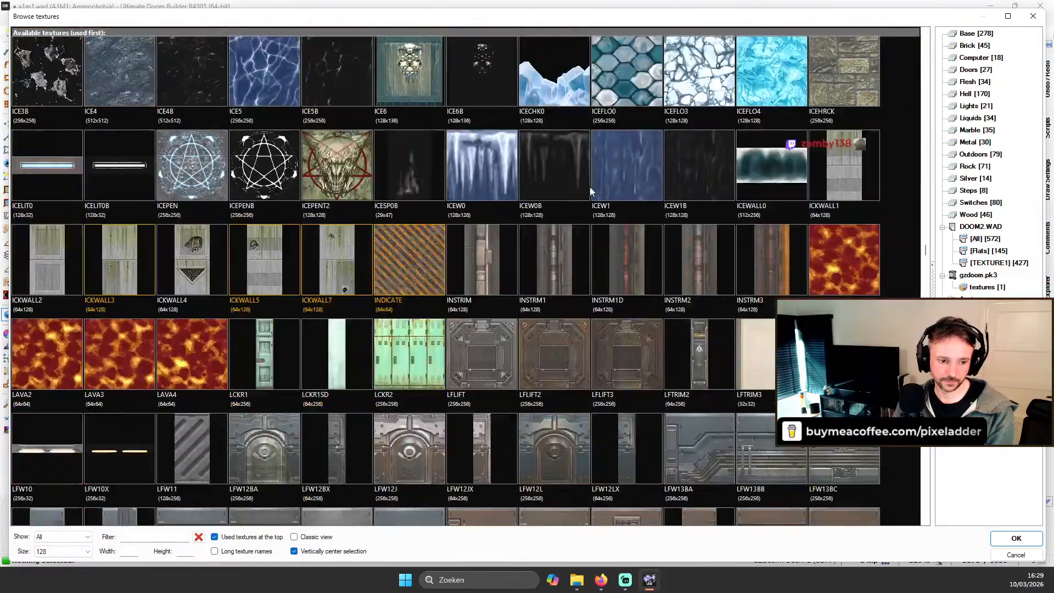
pyautogui.scroll(-10, 588, 186)
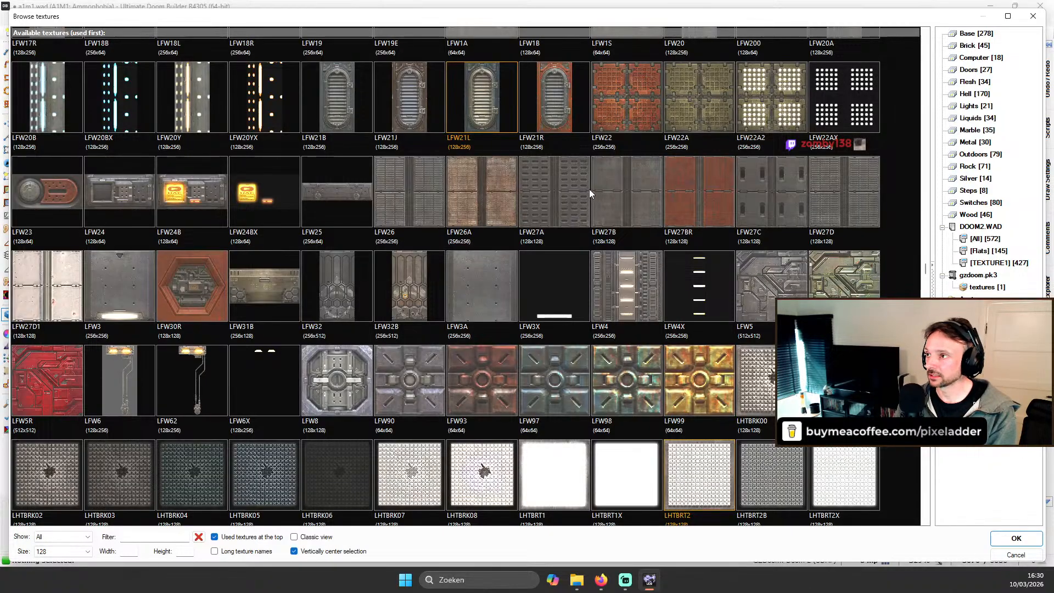
pyautogui.scroll(-8, 591, 192)
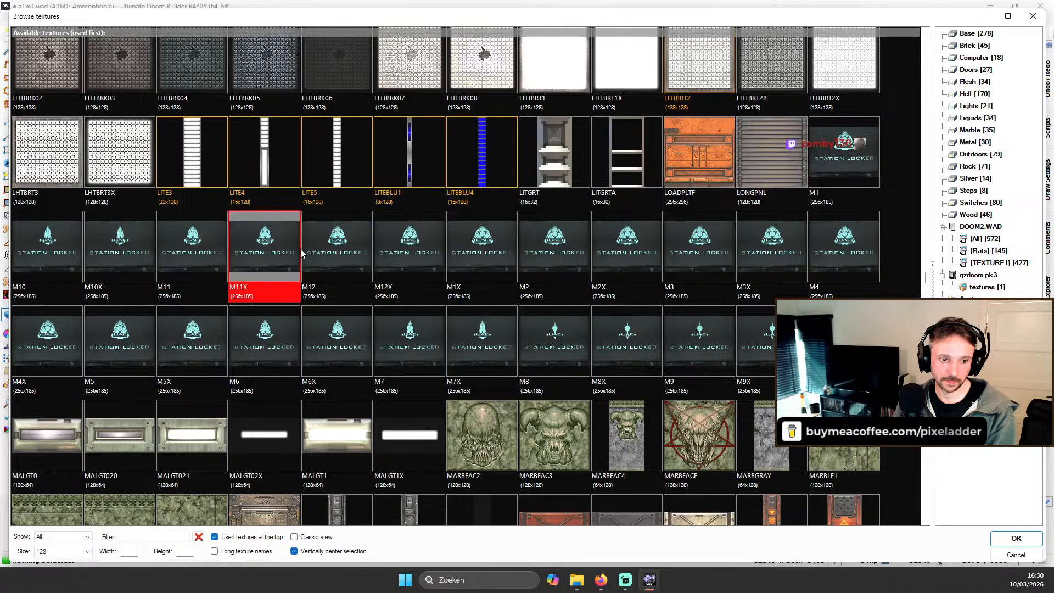
pyautogui.click(411, 247)
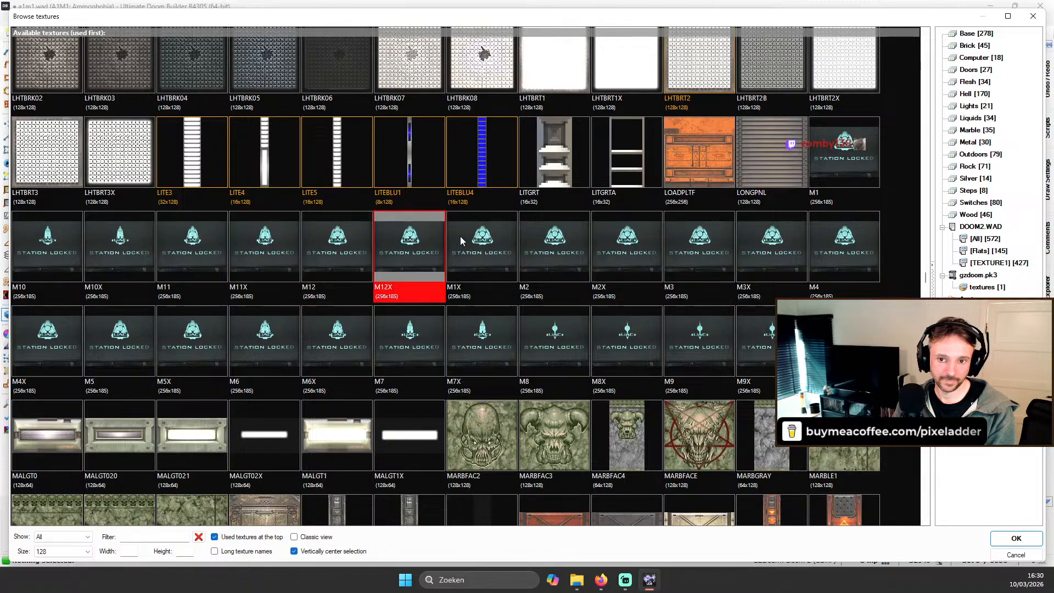
pyautogui.click(65, 262)
pyautogui.click(122, 246)
pyautogui.click(171, 245)
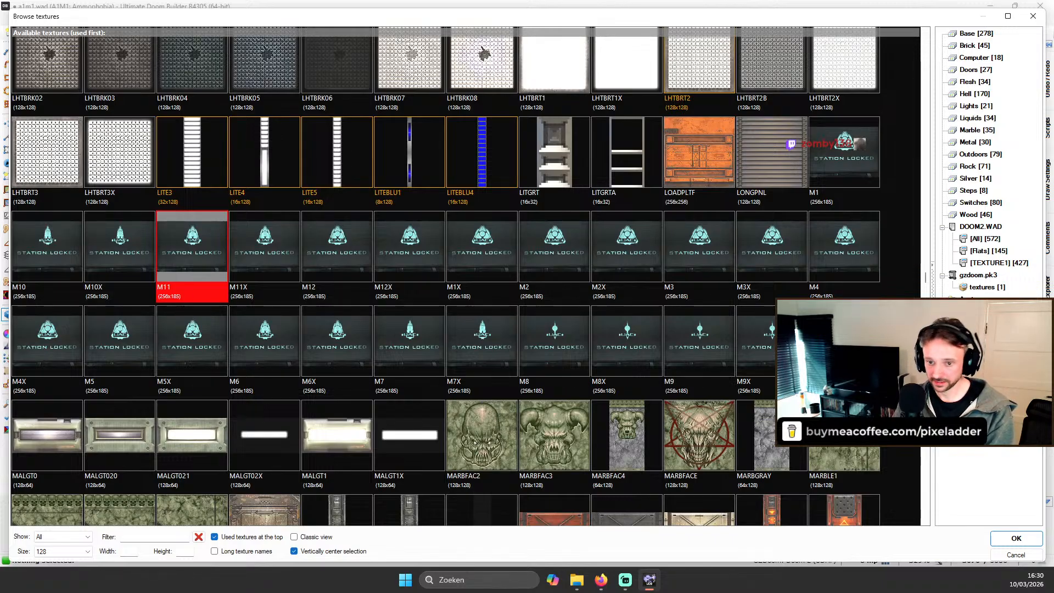
pyautogui.scroll(-5, 547, 298)
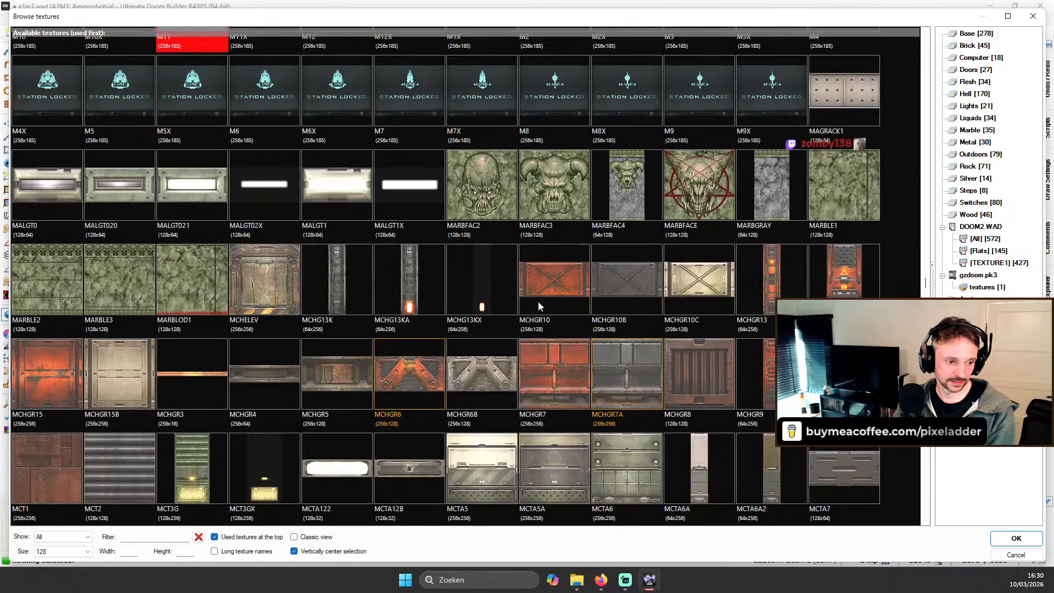
pyautogui.scroll(2, 498, 281)
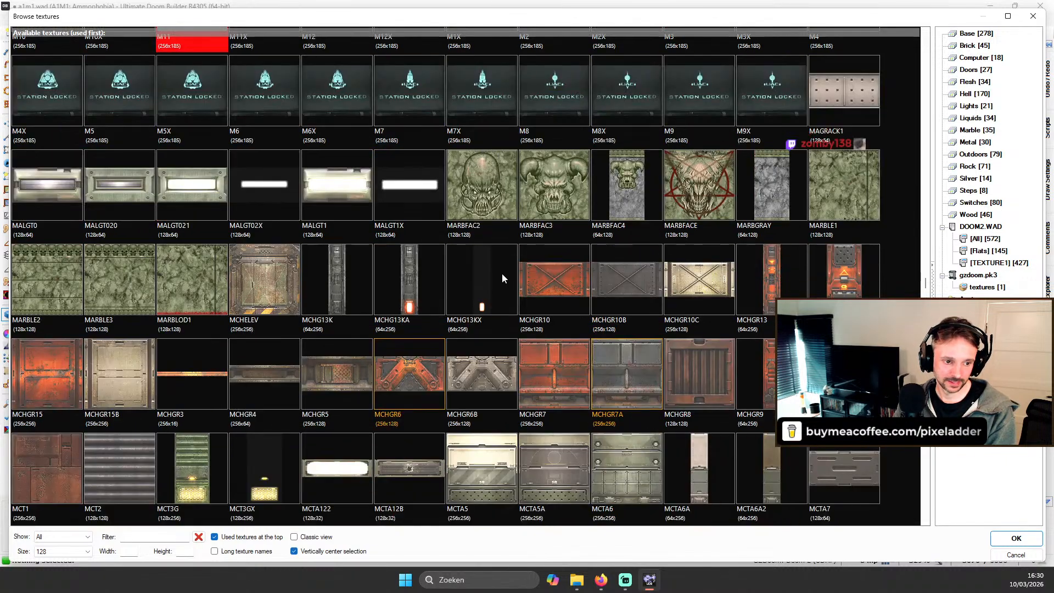
pyautogui.scroll(-10, 525, 269)
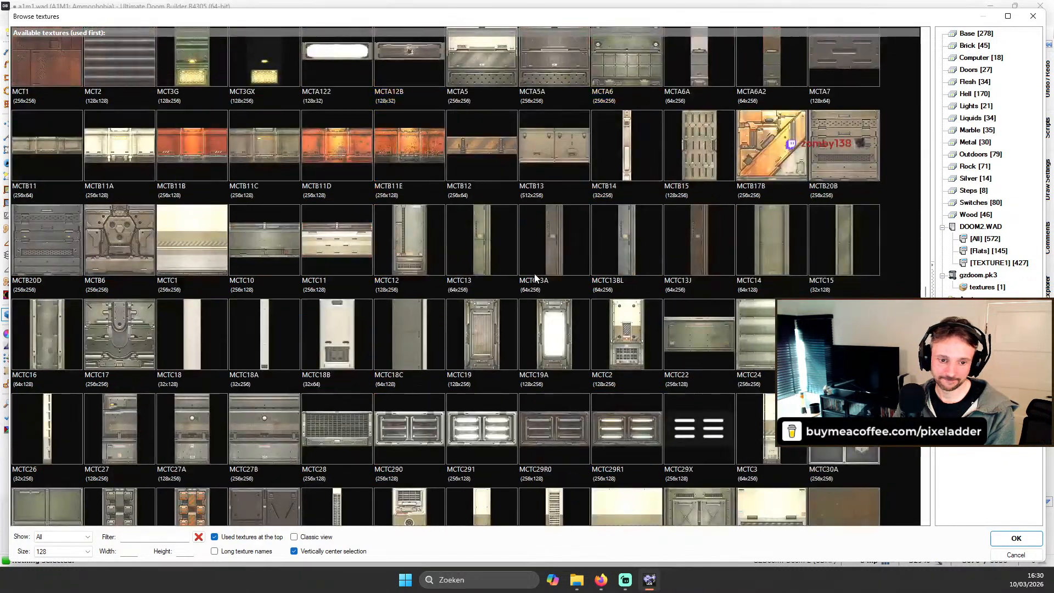
# Step: Look through the M- to P-series textures for an alternative to the block's vent face, and leave the library without choosing one
pyautogui.scroll(-12, 535, 277)
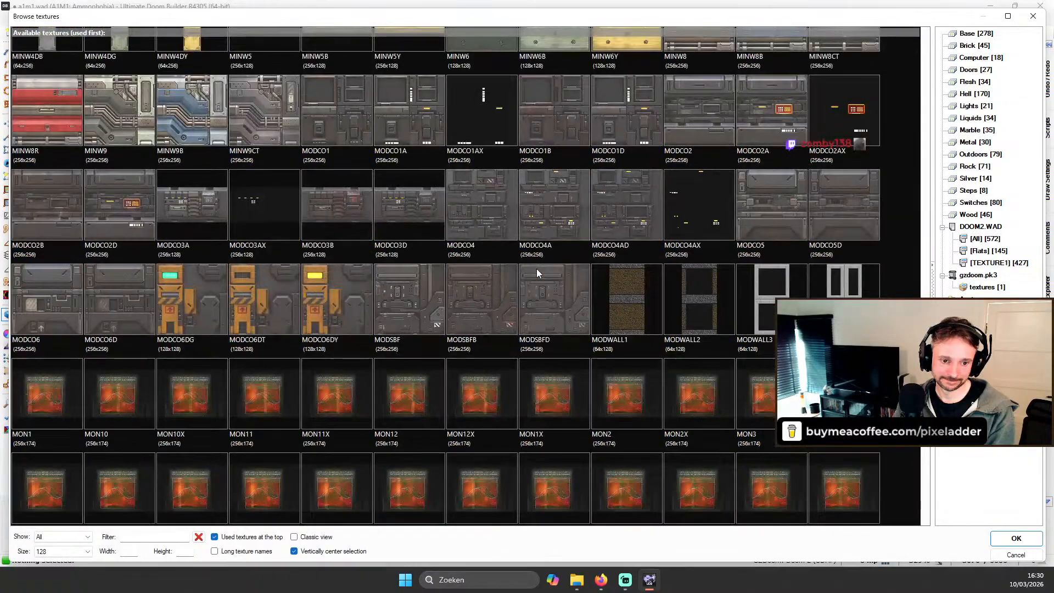
pyautogui.scroll(-10, 537, 272)
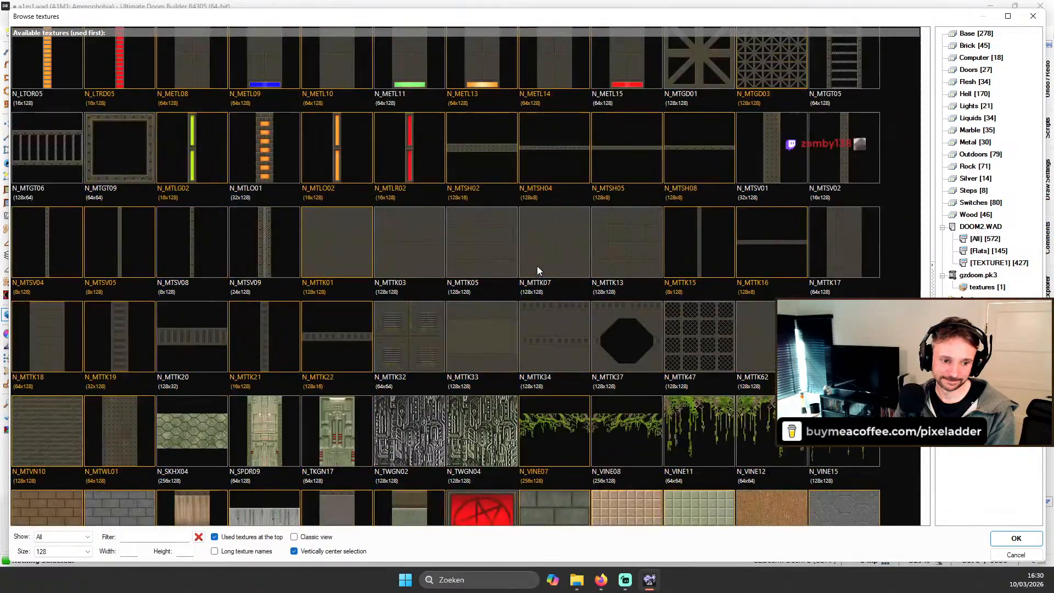
pyautogui.scroll(-10, 546, 266)
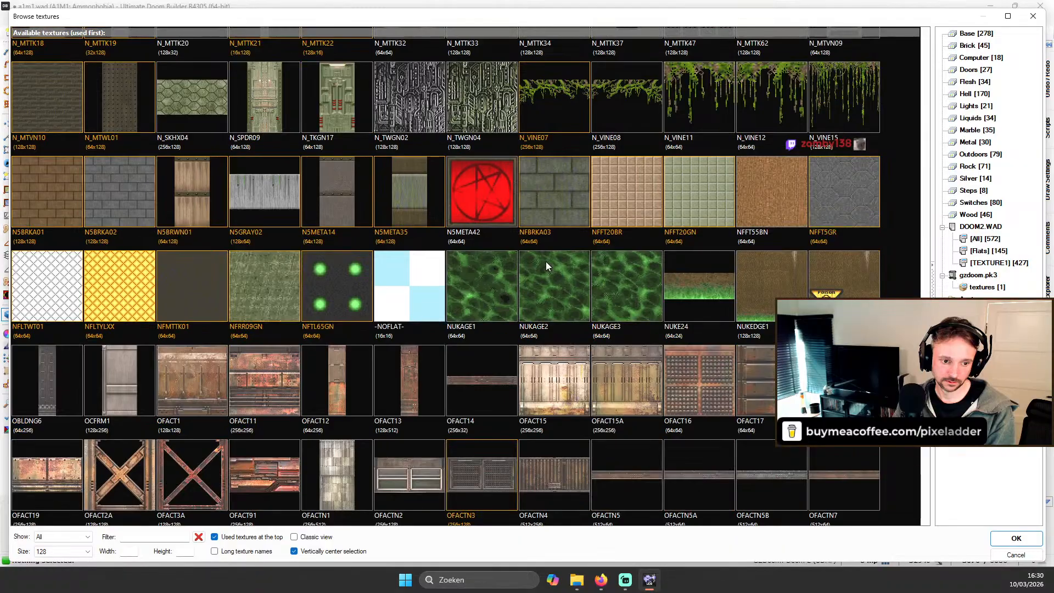
pyautogui.scroll(-10, 545, 261)
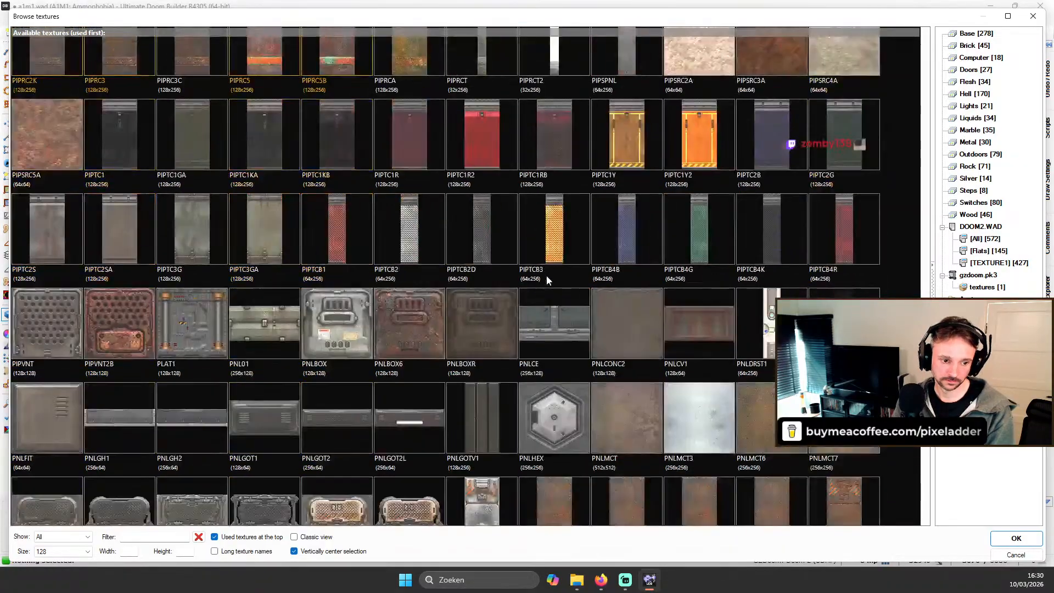
pyautogui.press('Escape')
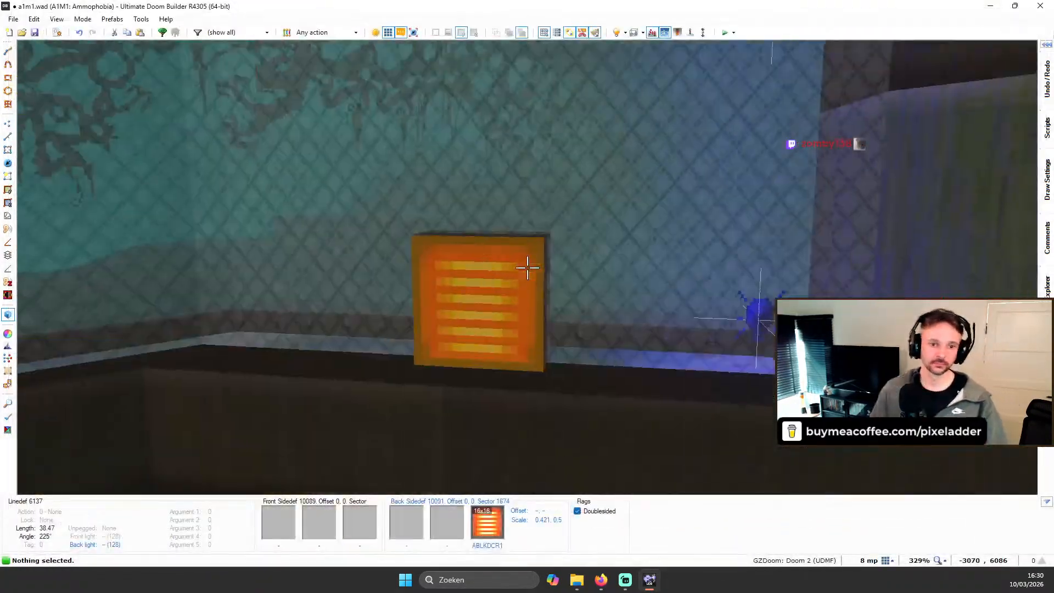
# Step: Inspect the orange vent block on the rim from inside the platform and from beyond the surrounding fence
pyautogui.press('s')
pyautogui.press('w')
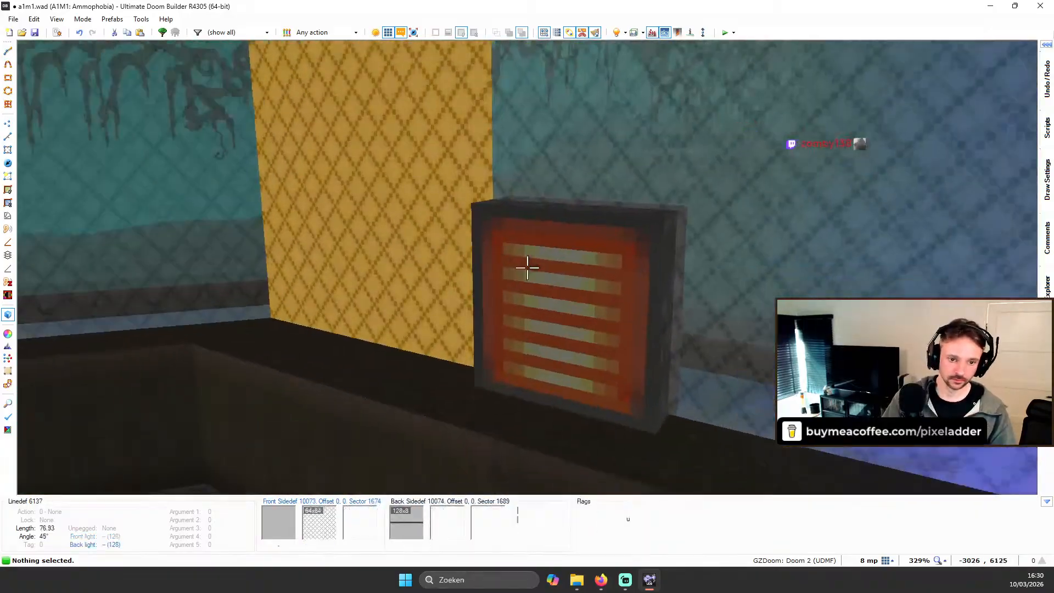
pyautogui.press('s')
pyautogui.press('d')
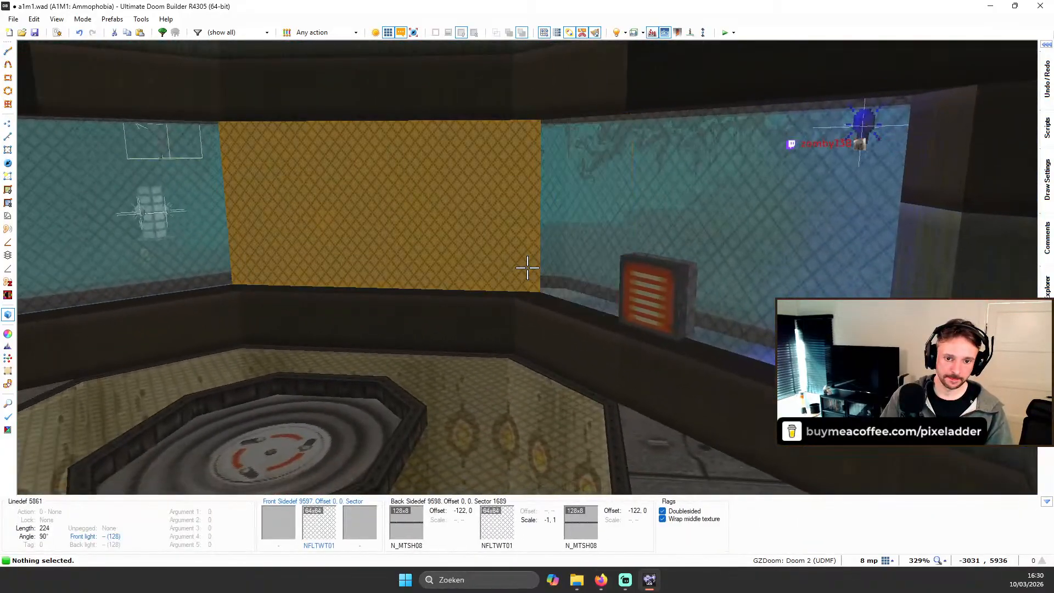
pyautogui.press('a')
pyautogui.press('d')
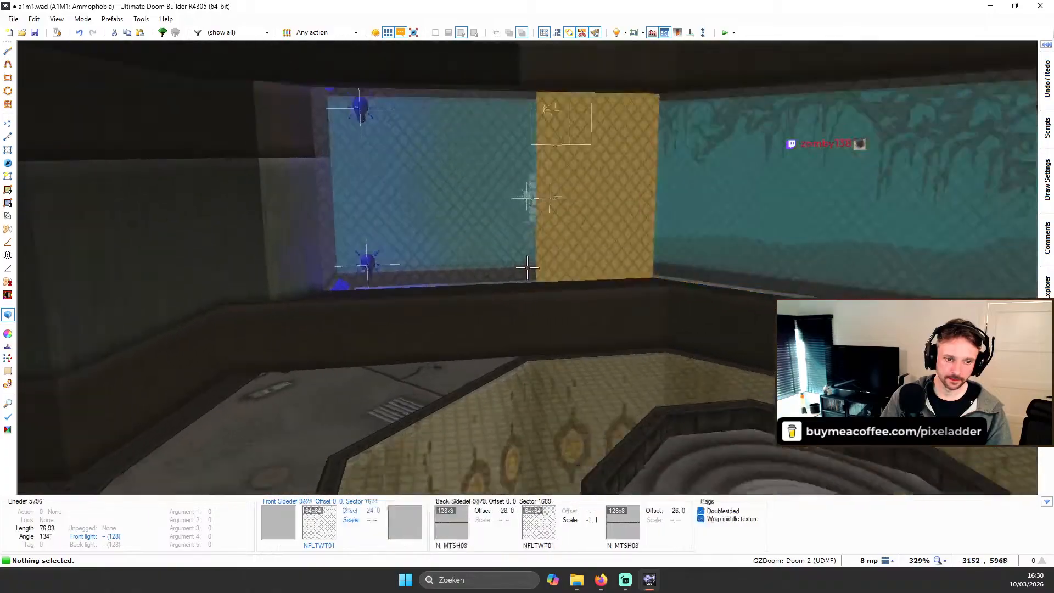
pyautogui.press('w')
pyautogui.press('s')
pyautogui.press('w')
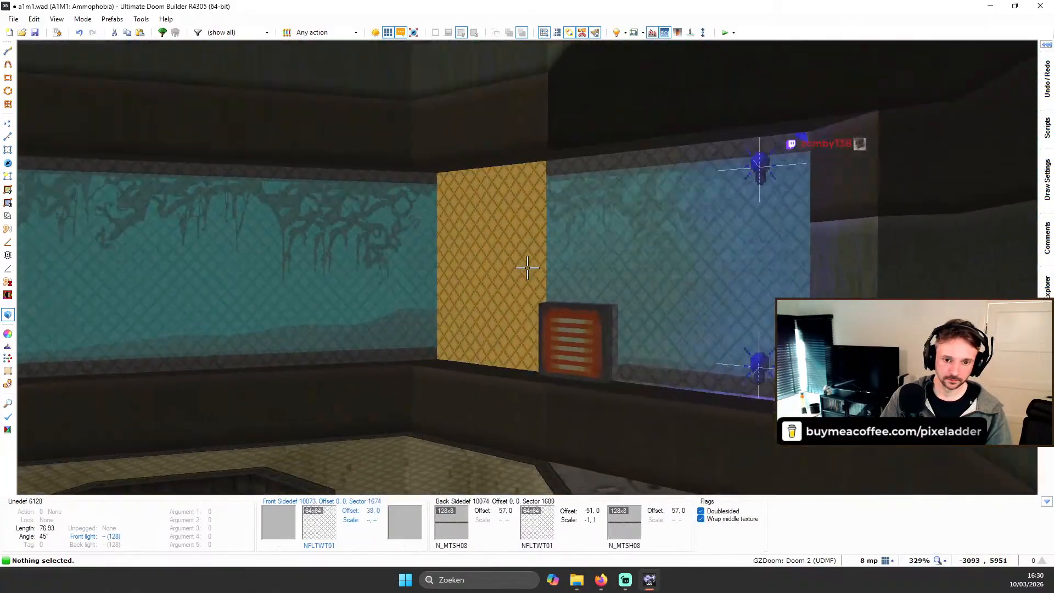
pyautogui.press('d')
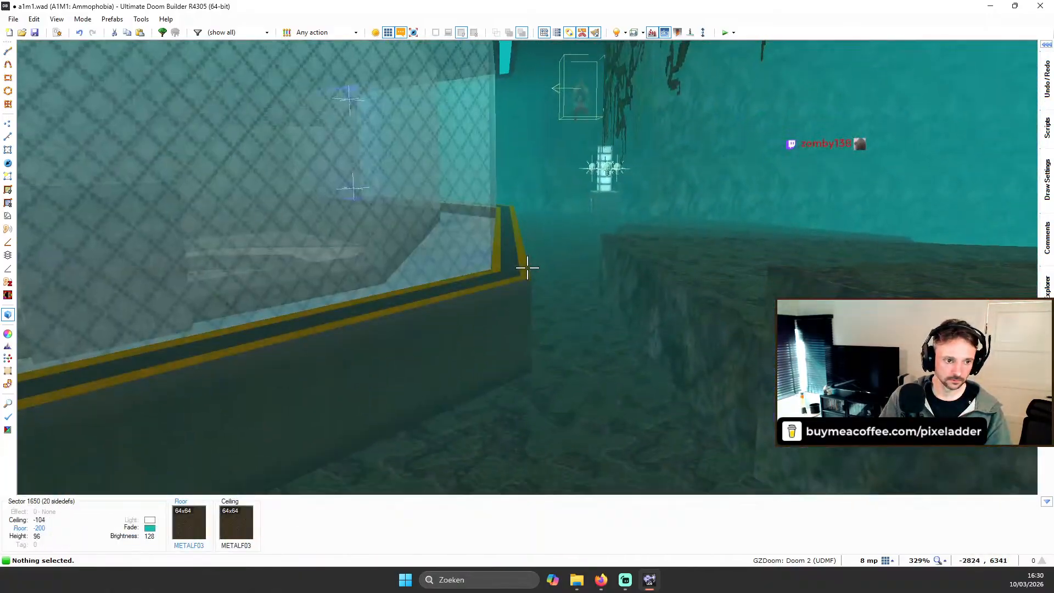
pyautogui.press('w')
pyautogui.press('a')
pyautogui.press('d')
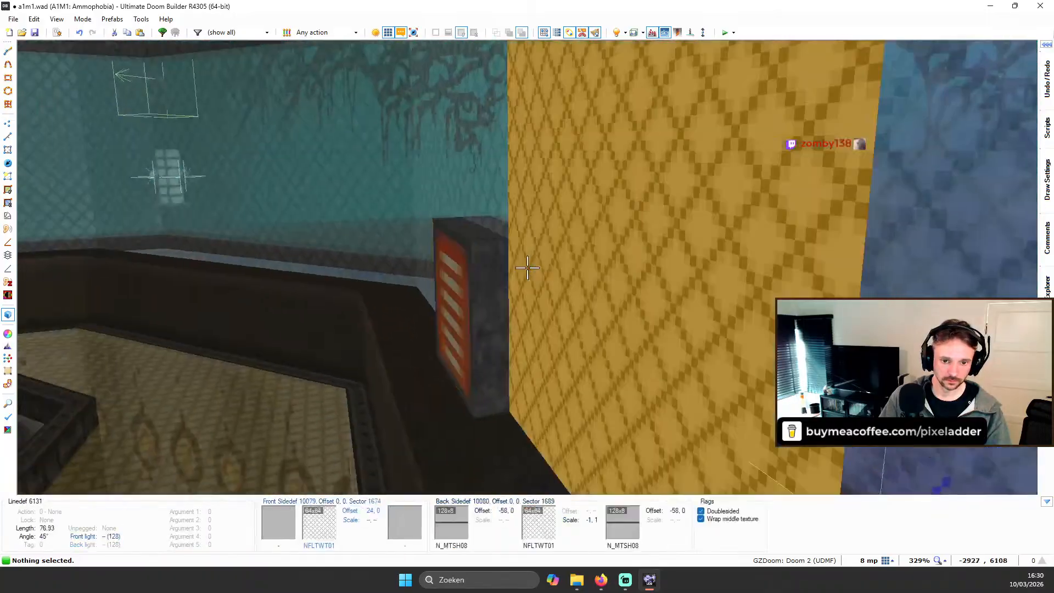
# Step: Replace the vent texture on the block's front face with A-DAN1
pyautogui.press('a')
pyautogui.middleClick(528, 268)
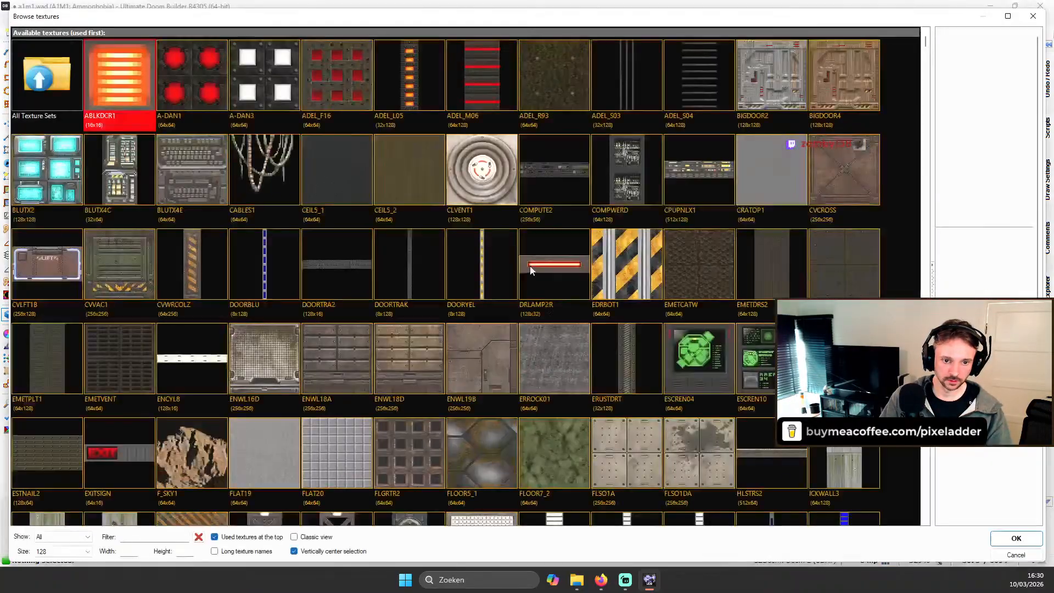
pyautogui.doubleClick(193, 76)
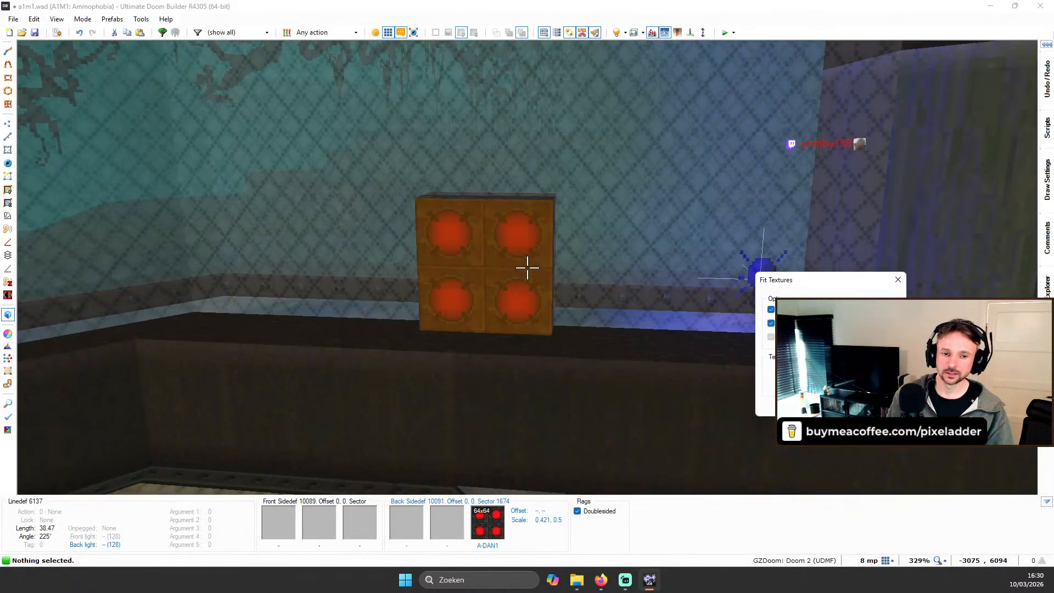
# Step: Fit the A-DAN1 texture to the block's front face with a repeat of 0.5 so a single red lamp fills it
pyautogui.click(845, 373)
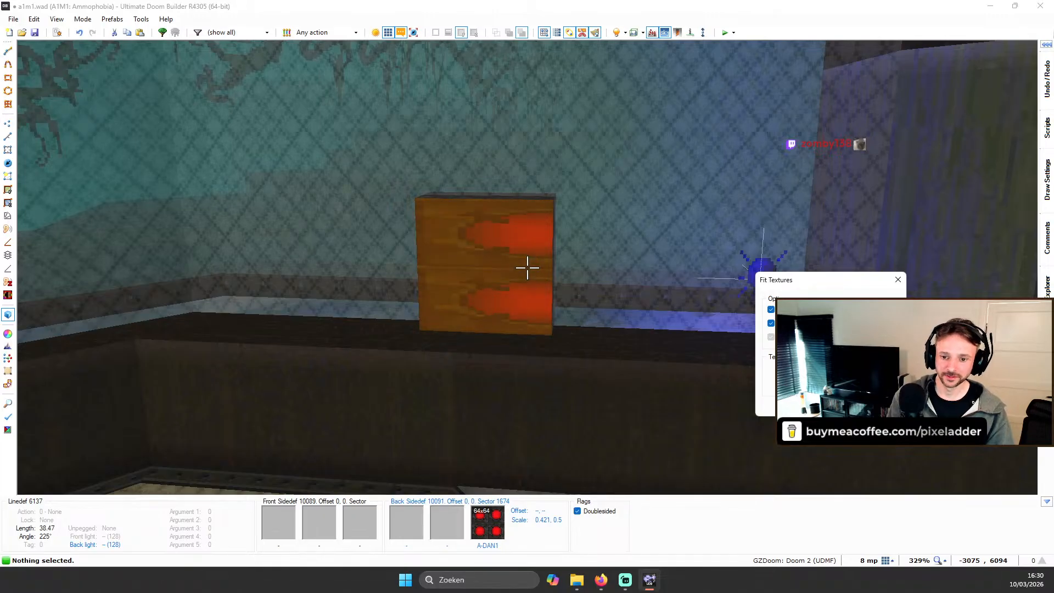
pyautogui.click(845, 387)
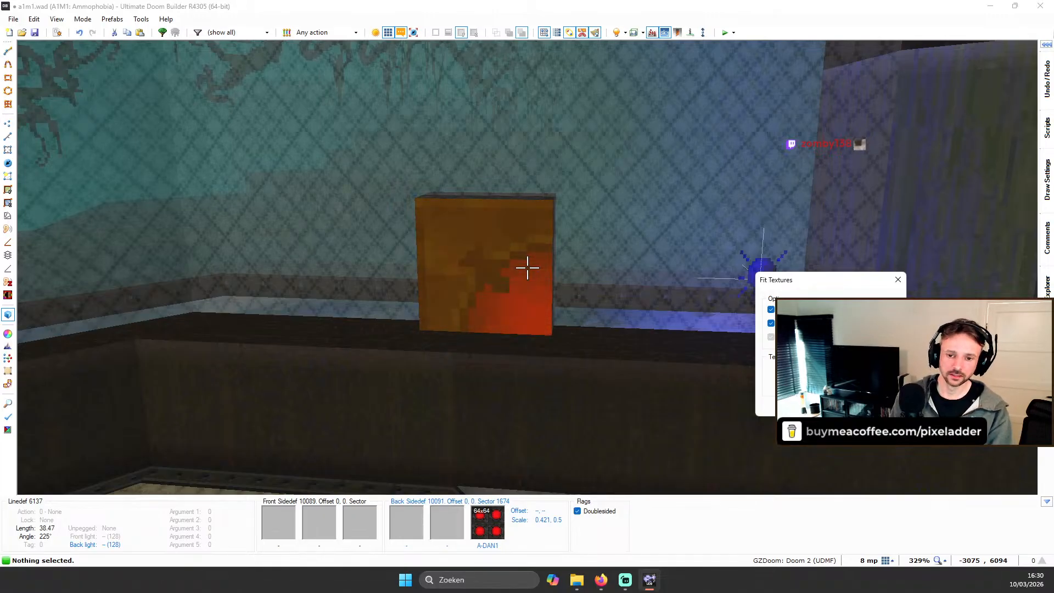
pyautogui.click(846, 385)
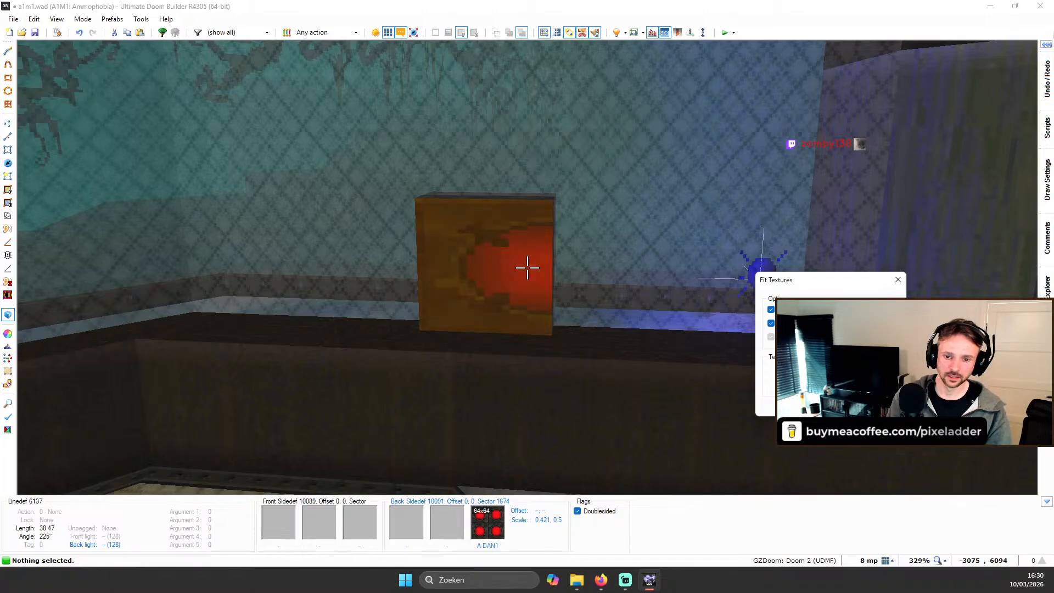
pyautogui.write('0.5')
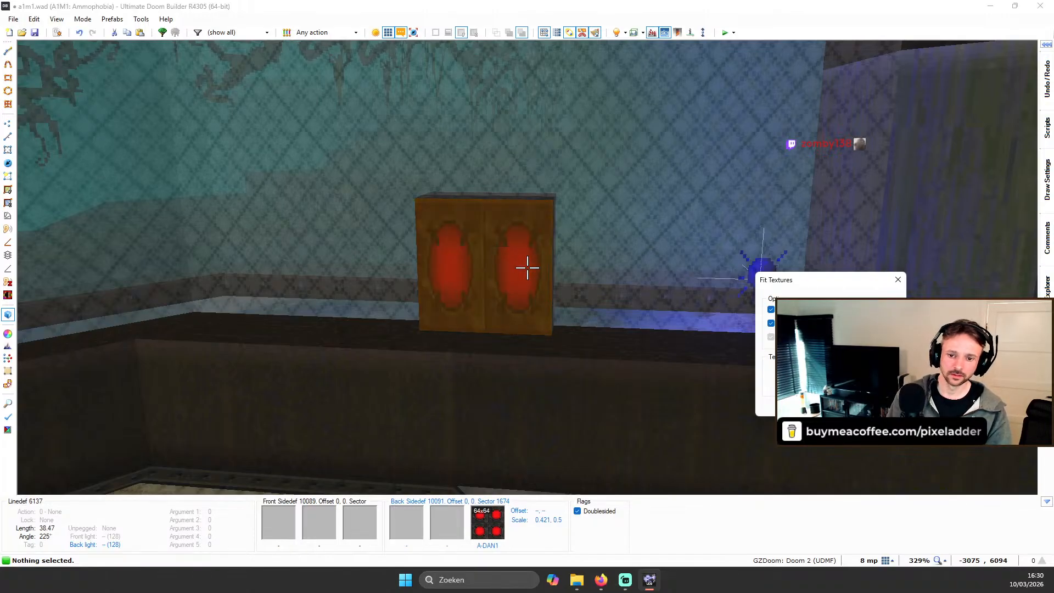
pyautogui.press('Return')
pyautogui.press('d')
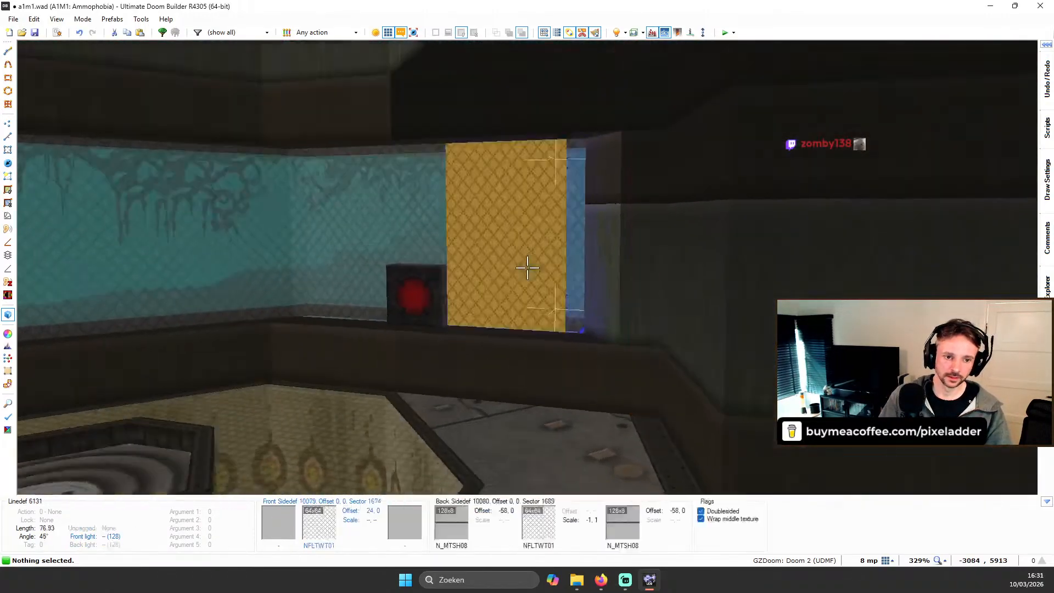
# Step: Reopen the texture library for the block's front face and look through the A- to F-series textures for another option
pyautogui.press('e')
pyautogui.rightClick(527, 268)
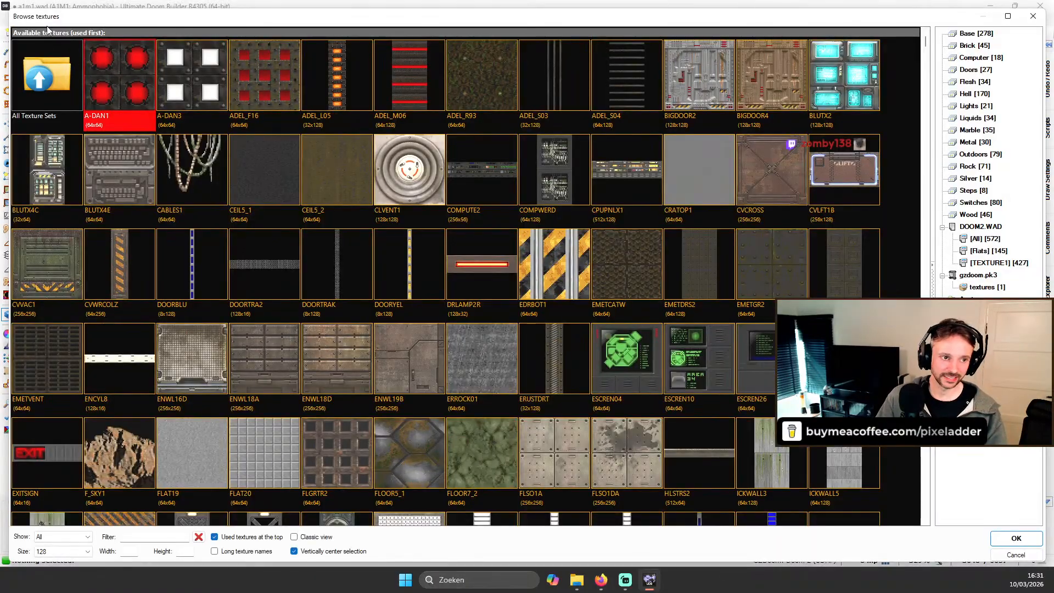
pyautogui.click(144, 77)
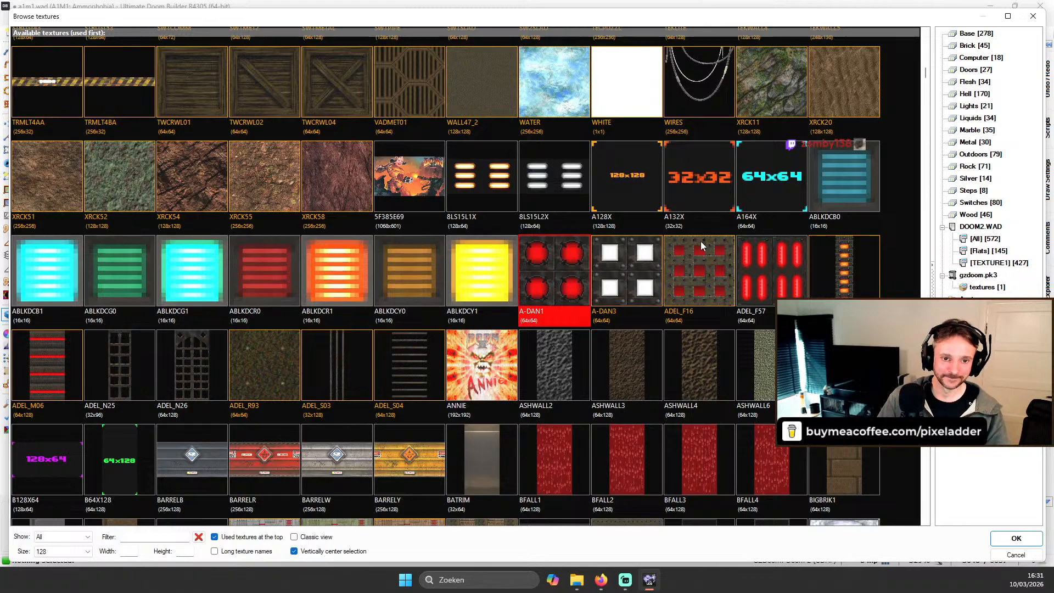
pyautogui.scroll(-1, 695, 252)
pyautogui.scroll(-4, 621, 184)
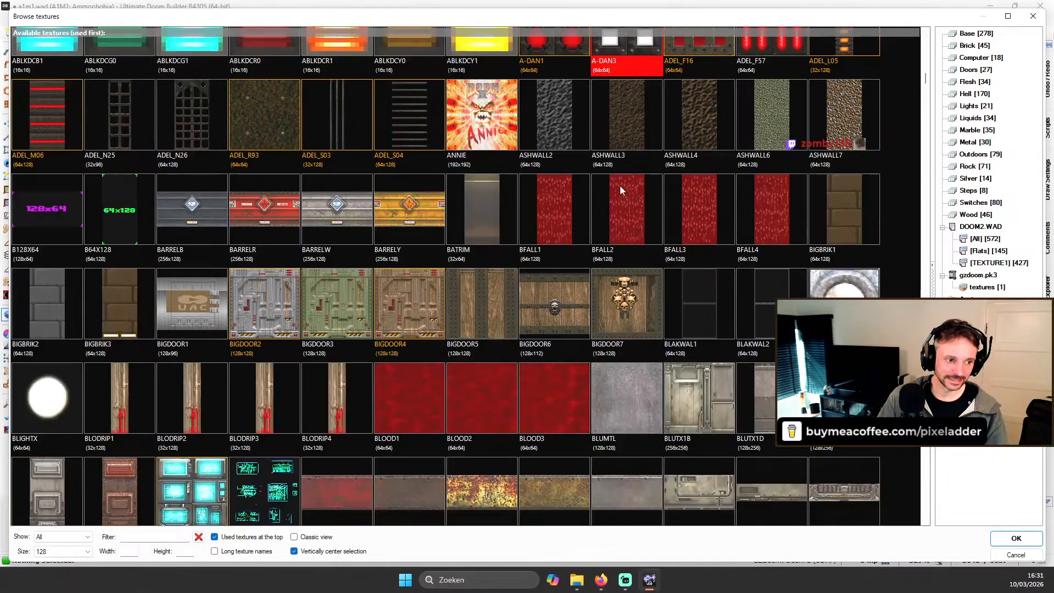
pyautogui.scroll(-12, 679, 198)
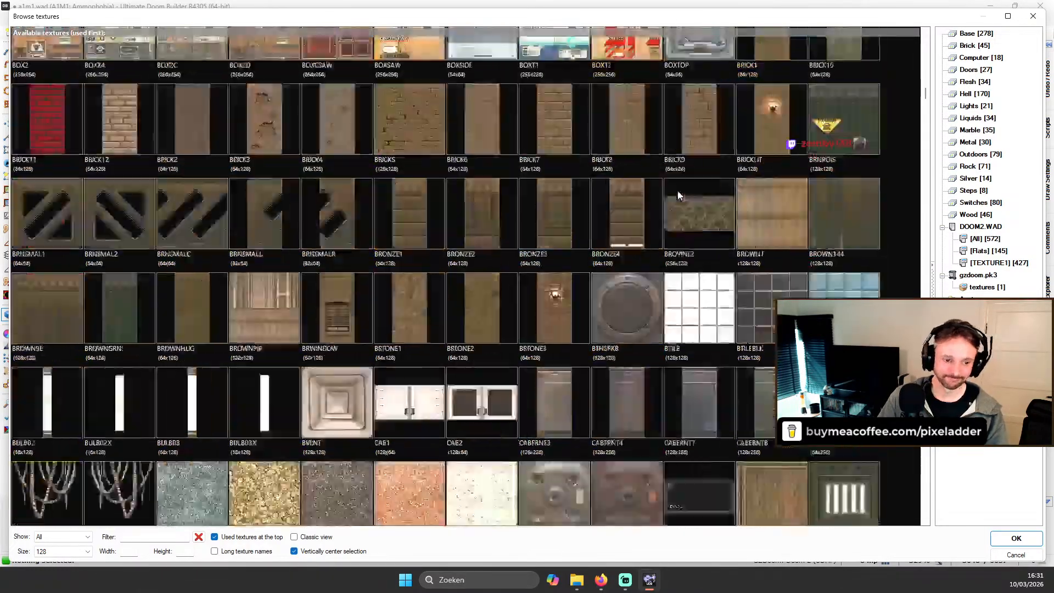
pyautogui.scroll(-15, 679, 190)
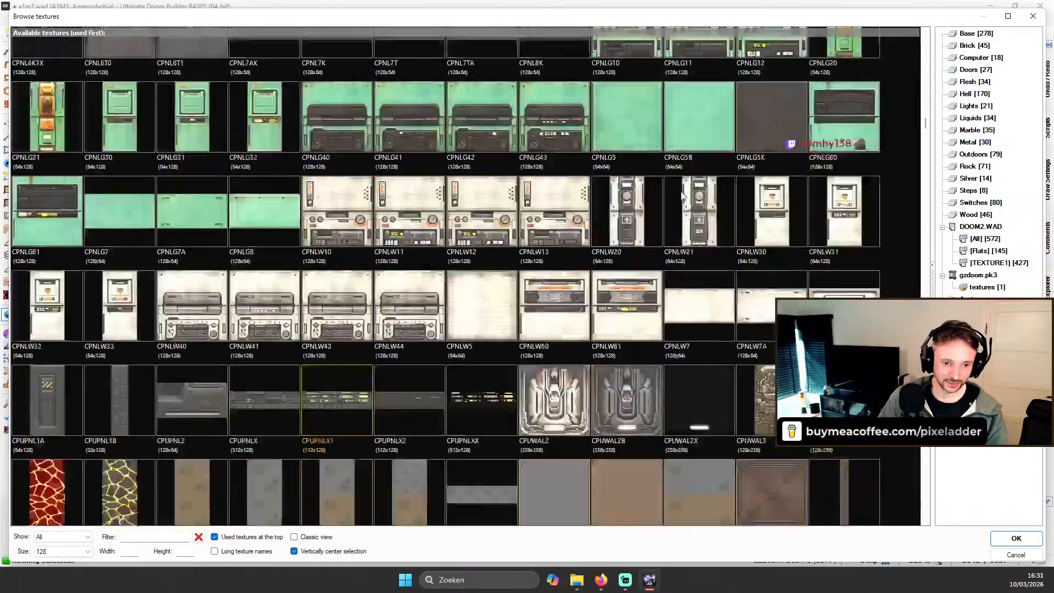
pyautogui.scroll(10, 700, 201)
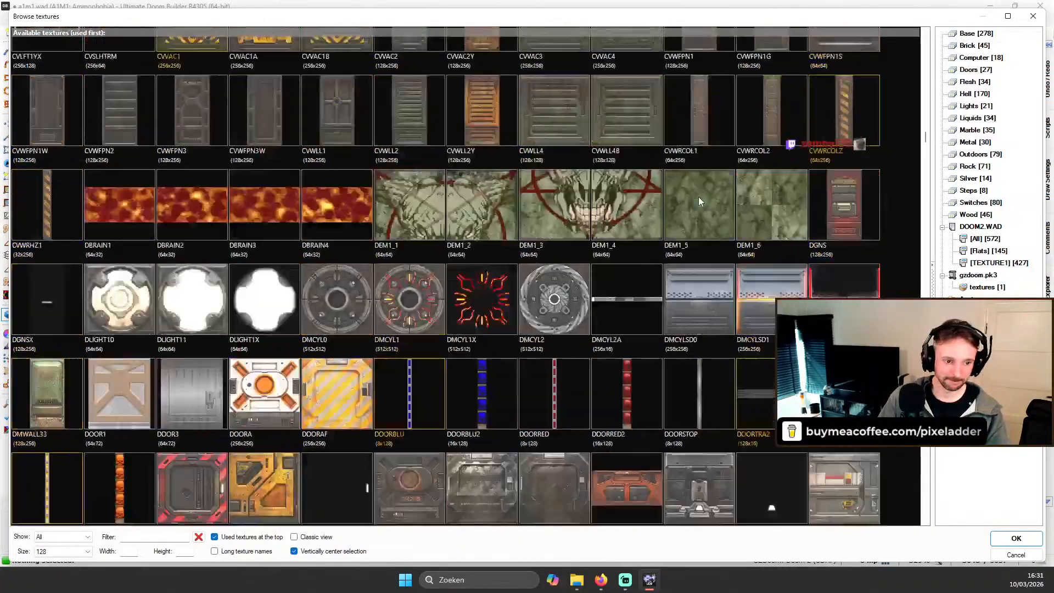
pyautogui.scroll(-12, 699, 202)
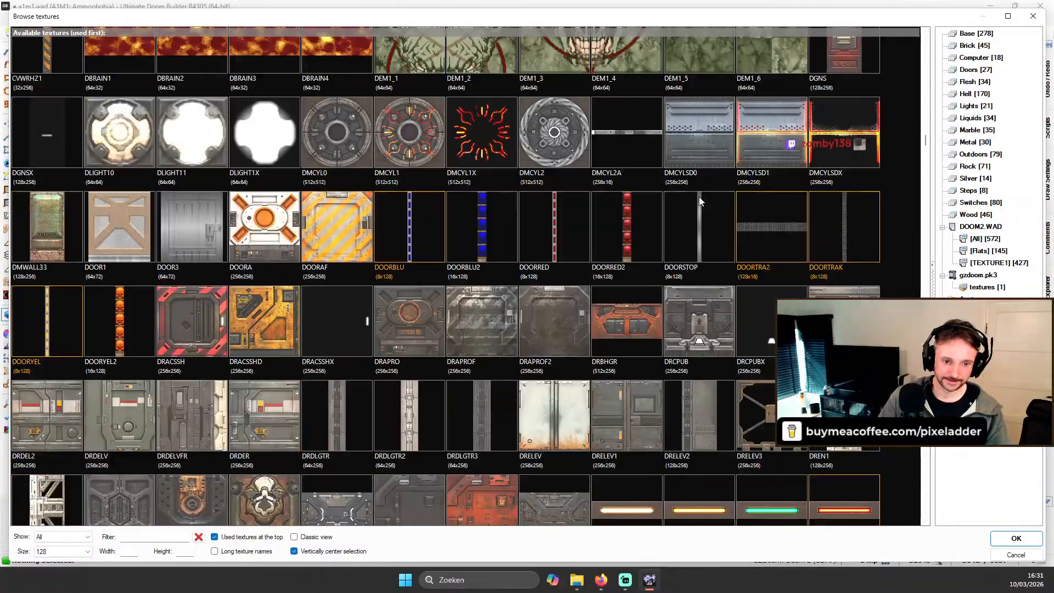
pyautogui.scroll(-12, 700, 202)
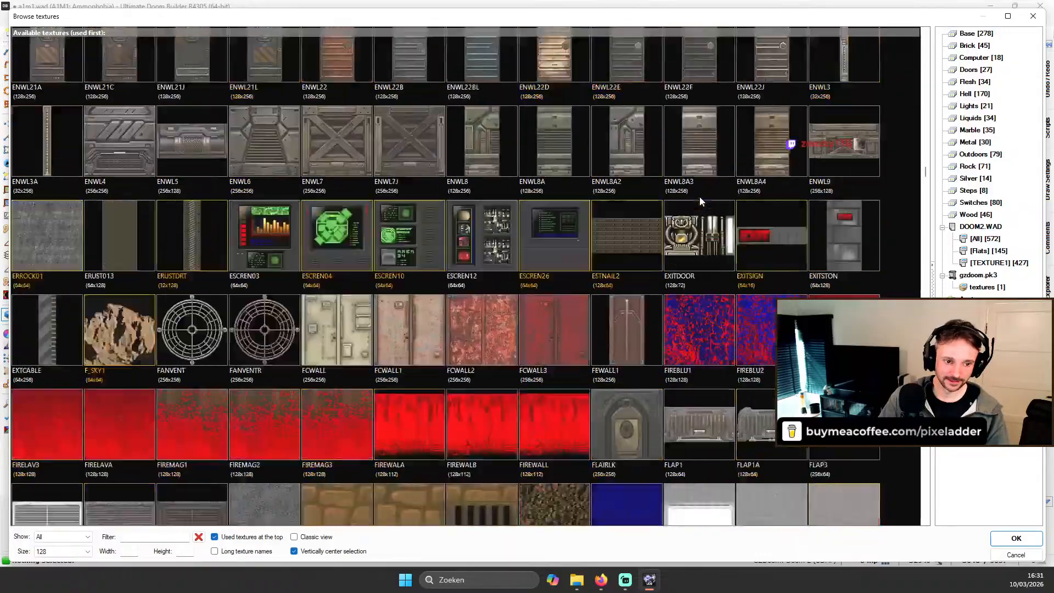
pyautogui.scroll(-12, 699, 197)
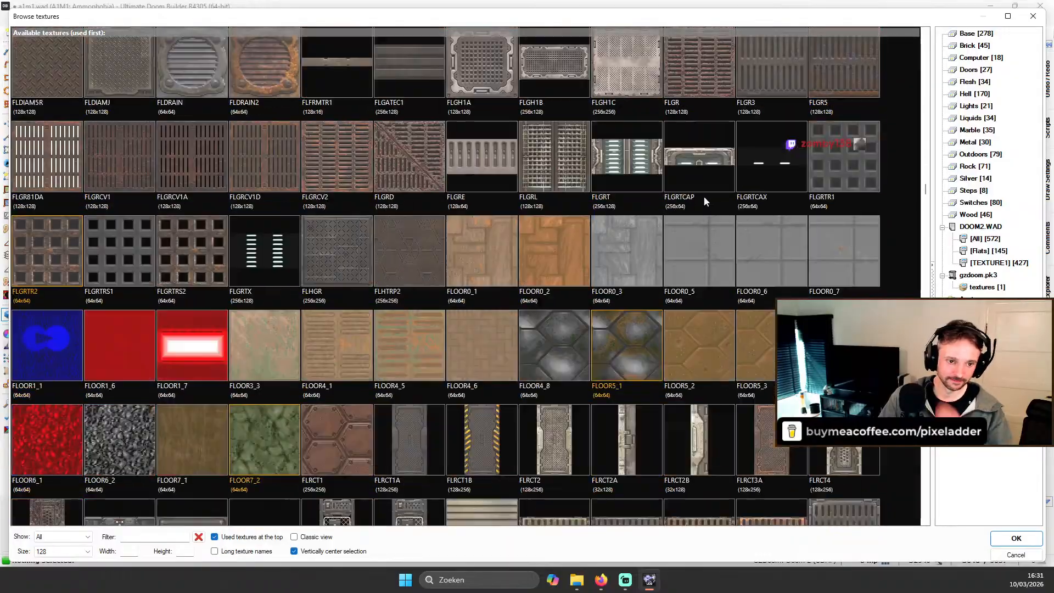
# Step: Look through the G- to N-series textures in the library for another option for the block's front face
pyautogui.scroll(-12, 715, 197)
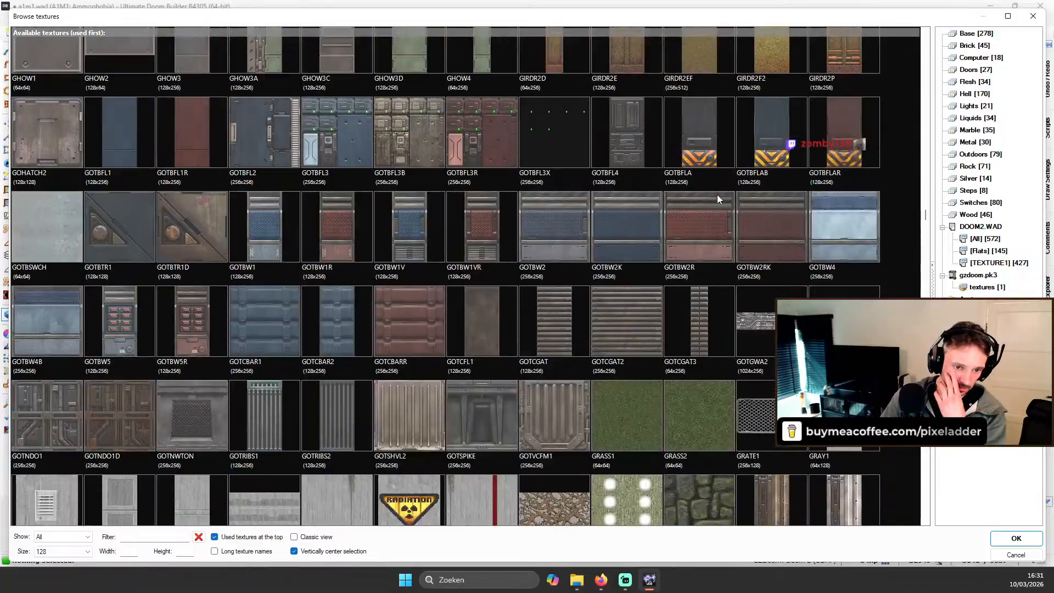
pyautogui.scroll(-9, 722, 200)
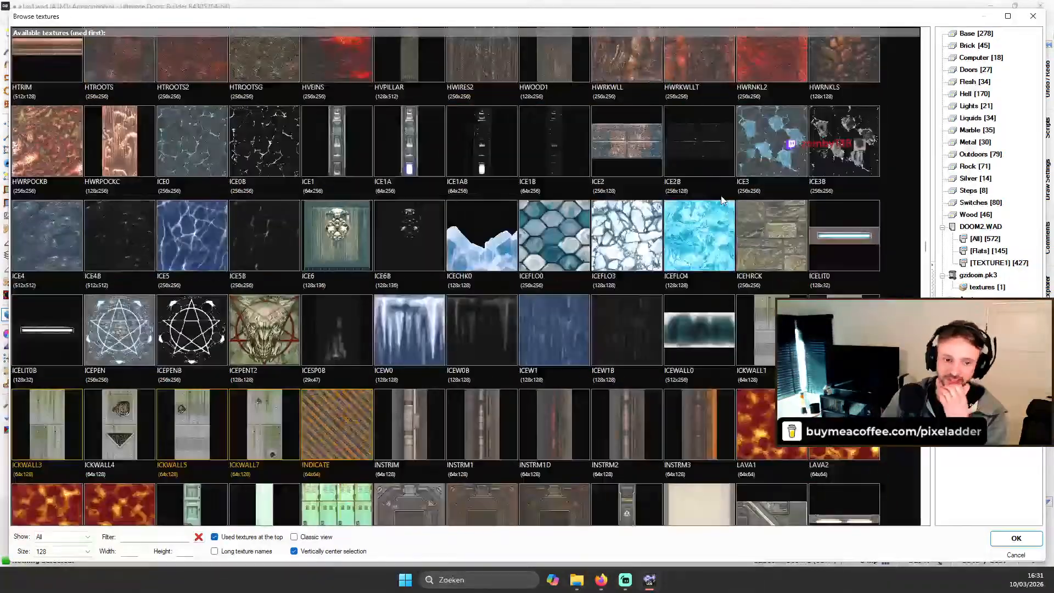
pyautogui.scroll(-5, 576, 289)
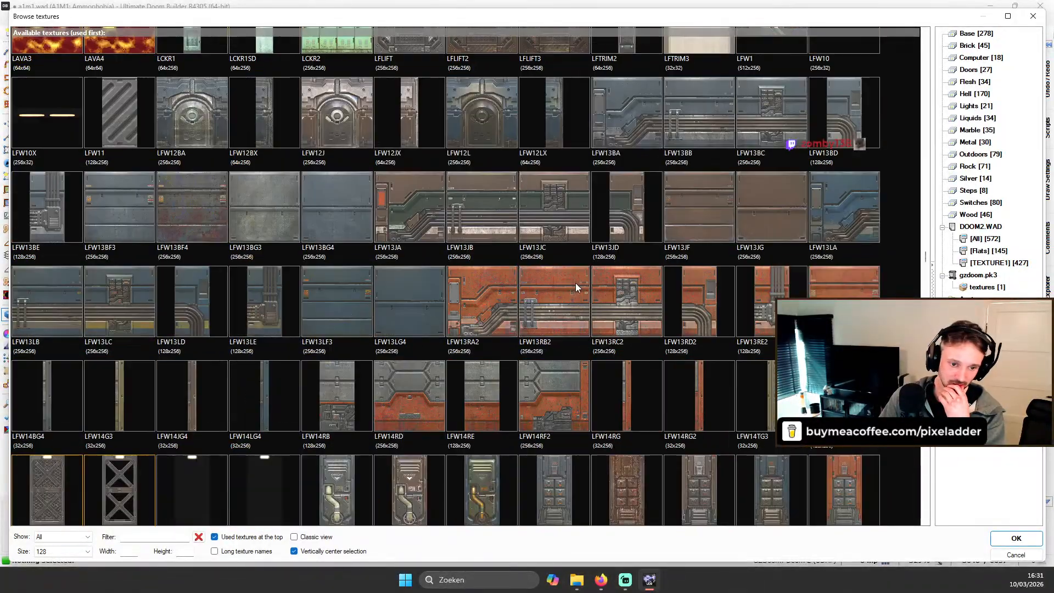
pyautogui.scroll(-4, 575, 282)
pyautogui.scroll(-3, 575, 283)
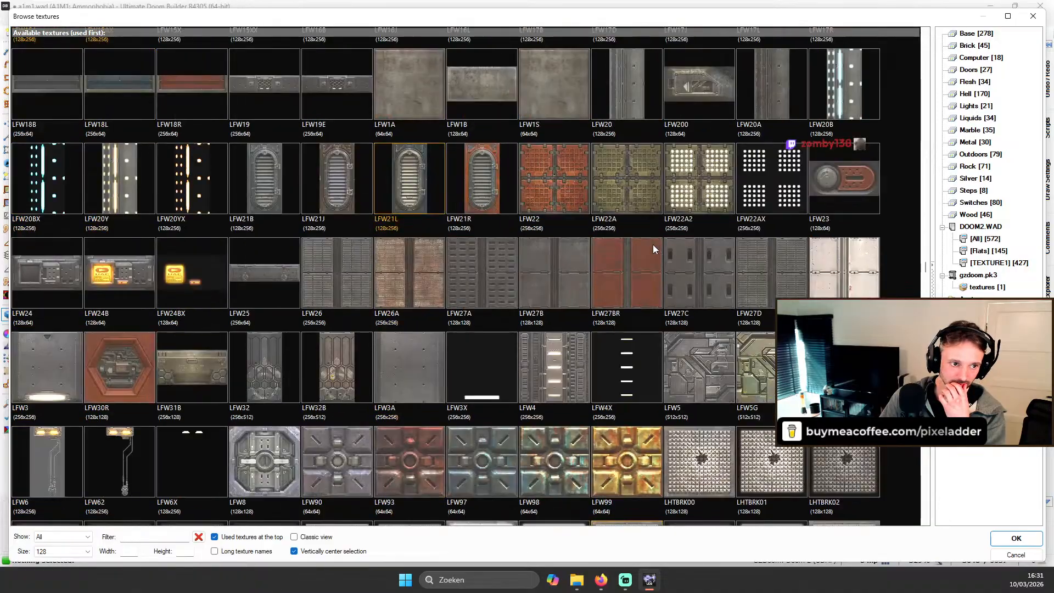
pyautogui.scroll(-4, 654, 245)
pyautogui.scroll(3, 161, 247)
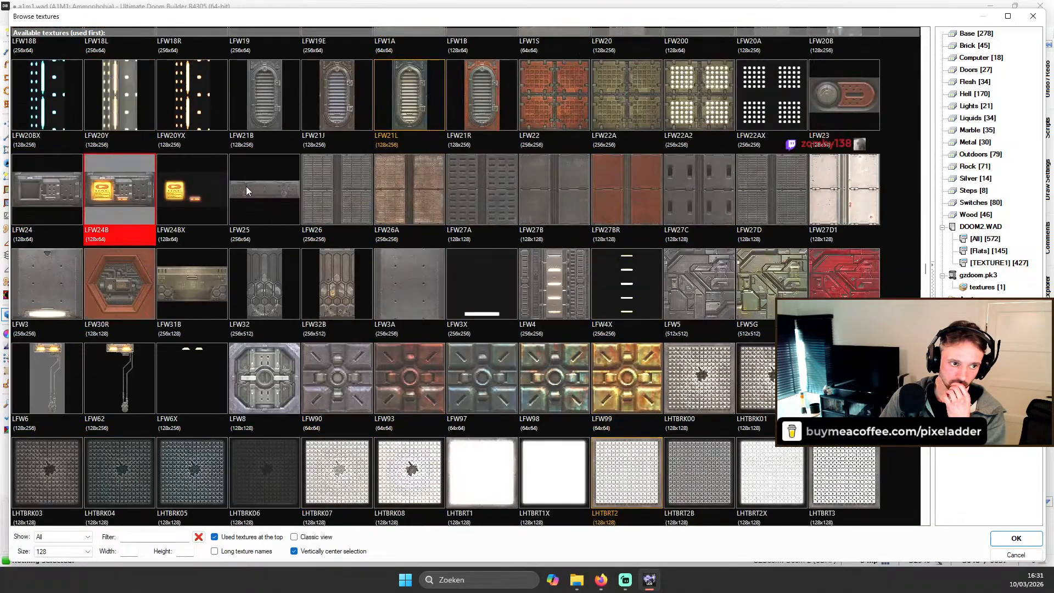
pyautogui.scroll(-7, 561, 235)
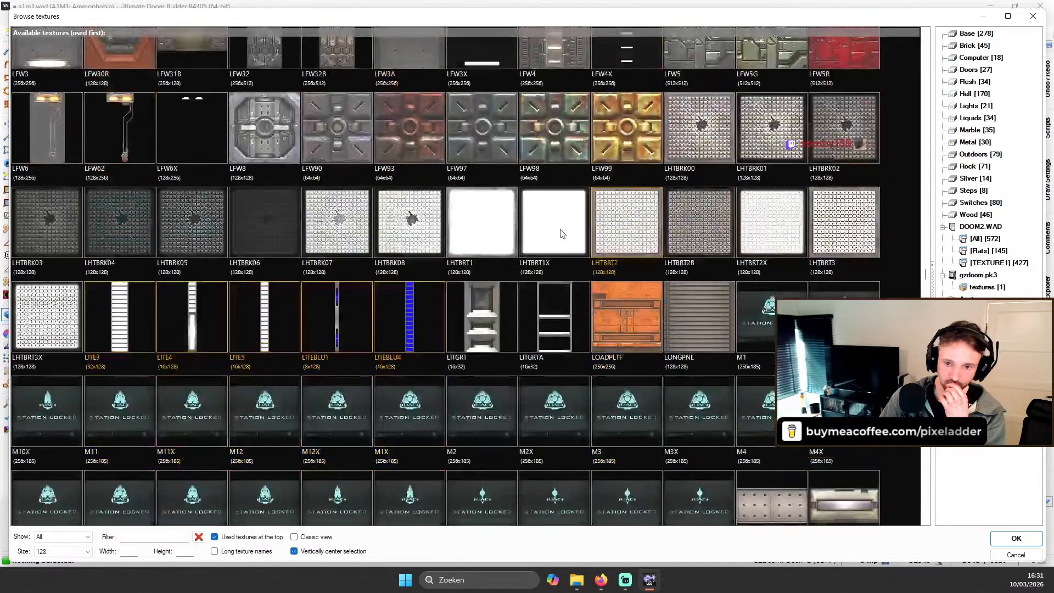
pyautogui.scroll(-15, 562, 235)
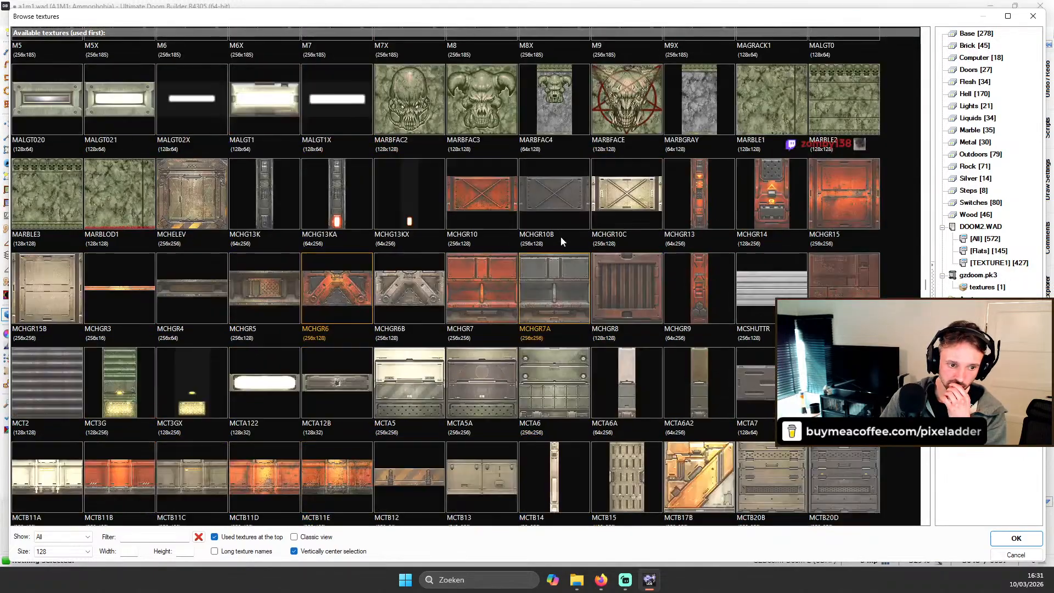
pyautogui.scroll(-10, 562, 236)
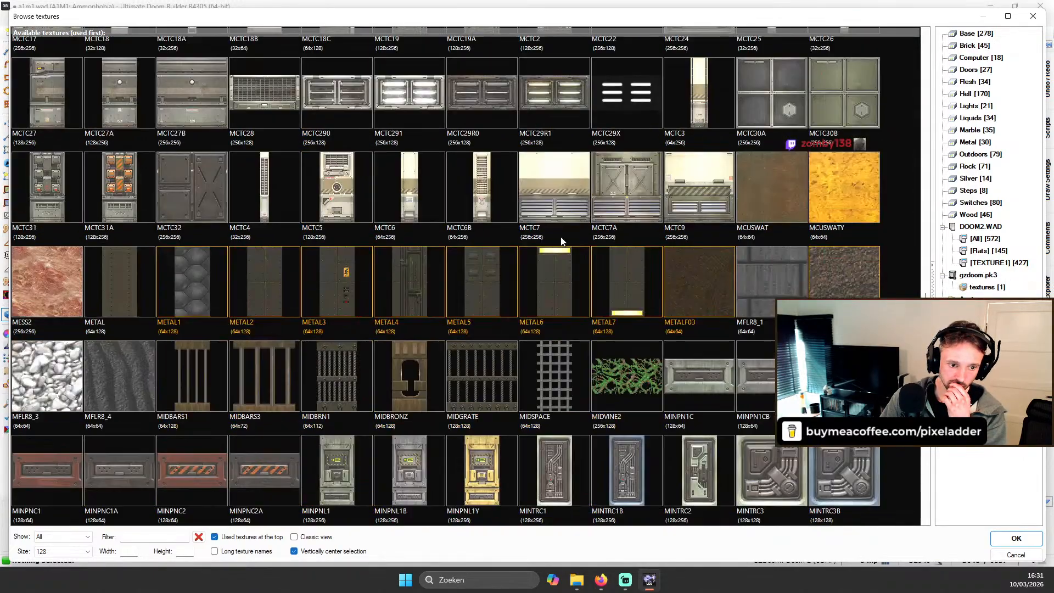
pyautogui.scroll(3, 562, 236)
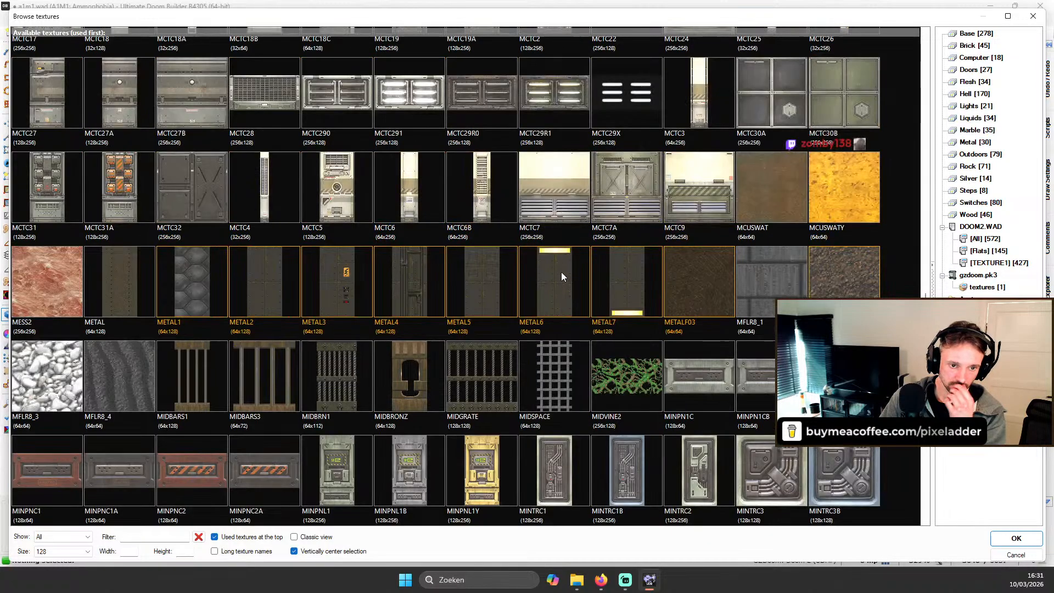
pyautogui.scroll(-3, 564, 270)
pyautogui.click(567, 122)
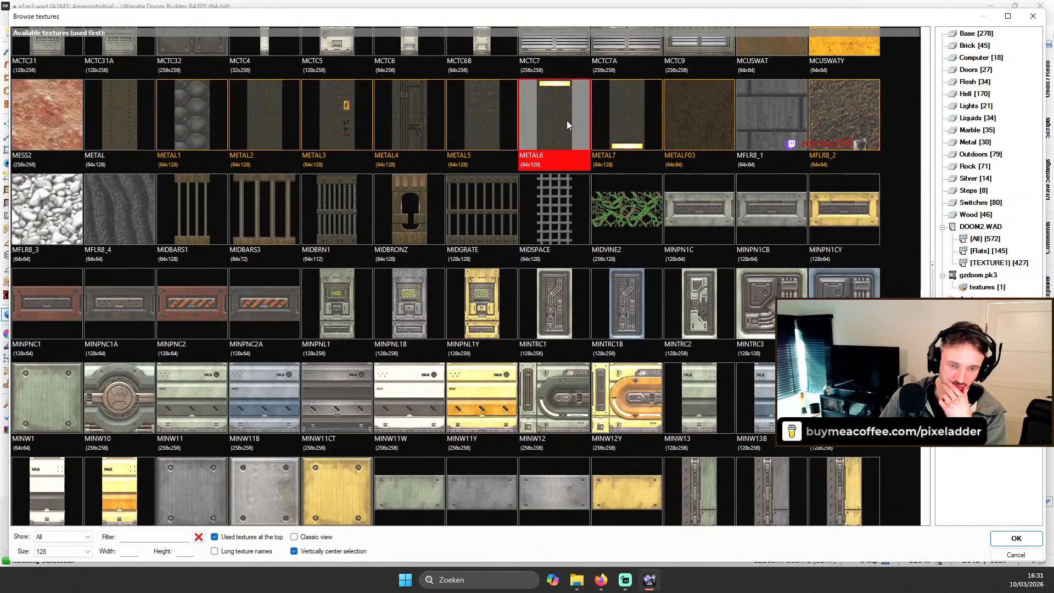
pyautogui.scroll(-8, 577, 153)
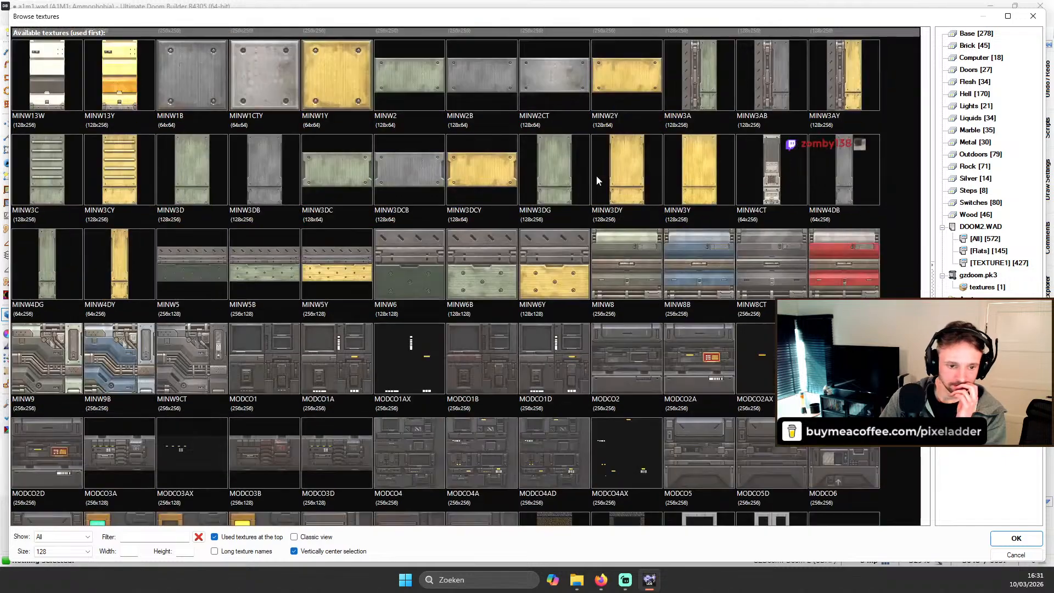
pyautogui.scroll(-8, 585, 175)
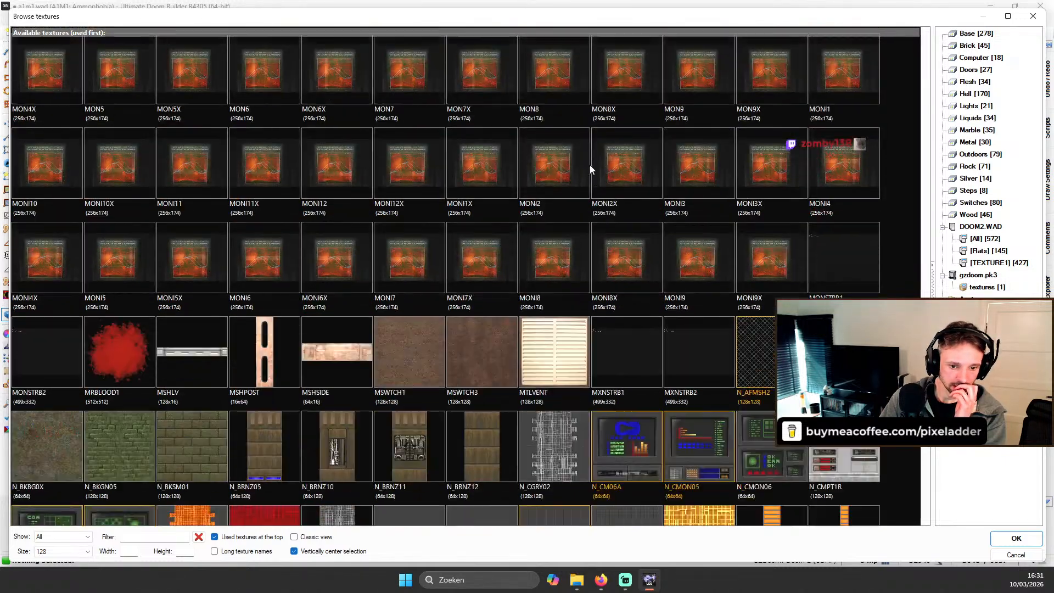
pyautogui.scroll(-3, 585, 174)
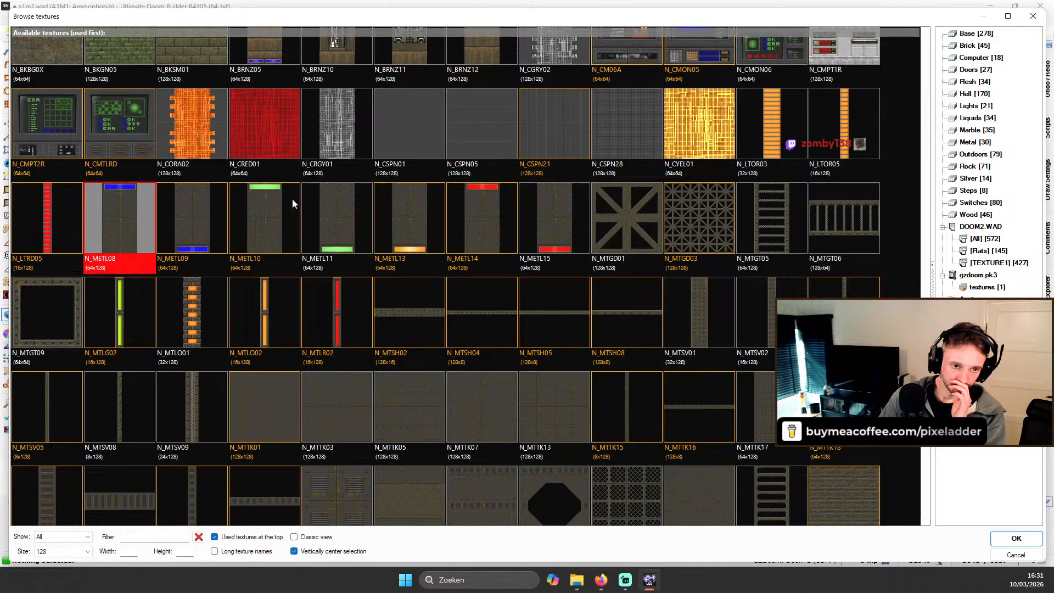
# Step: Compare the N_METL light panel textures and apply the red N_METL14 to the block's front face
pyautogui.click(278, 204)
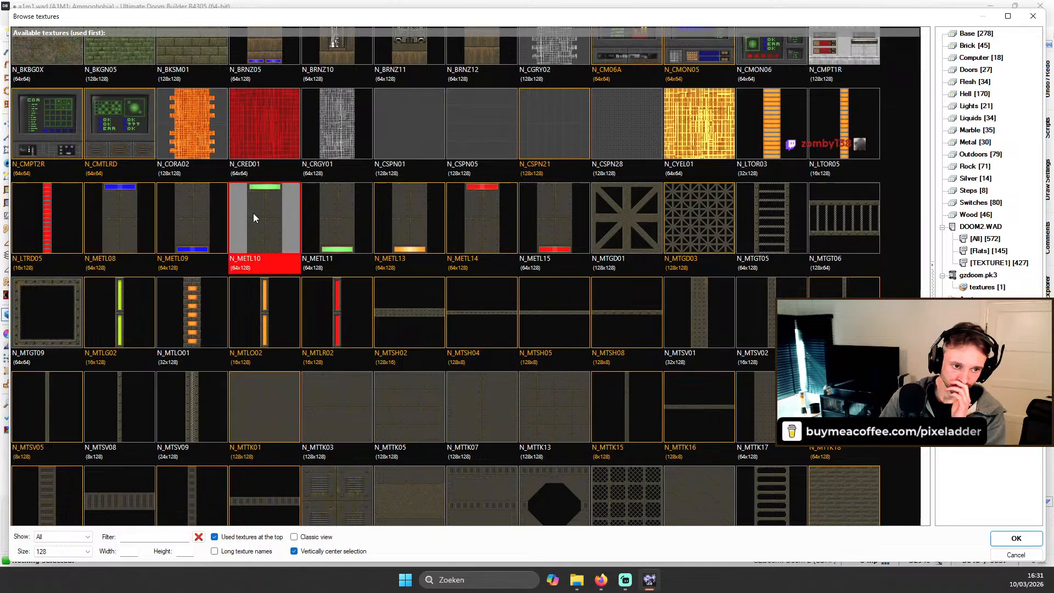
pyautogui.click(363, 205)
pyautogui.click(384, 206)
pyautogui.click(269, 206)
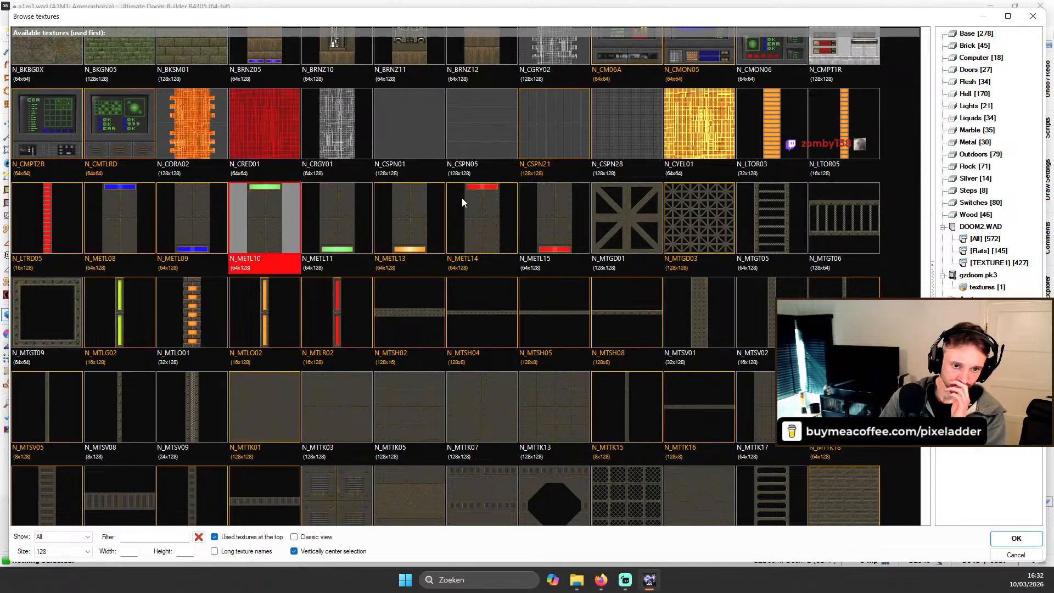
pyautogui.click(473, 204)
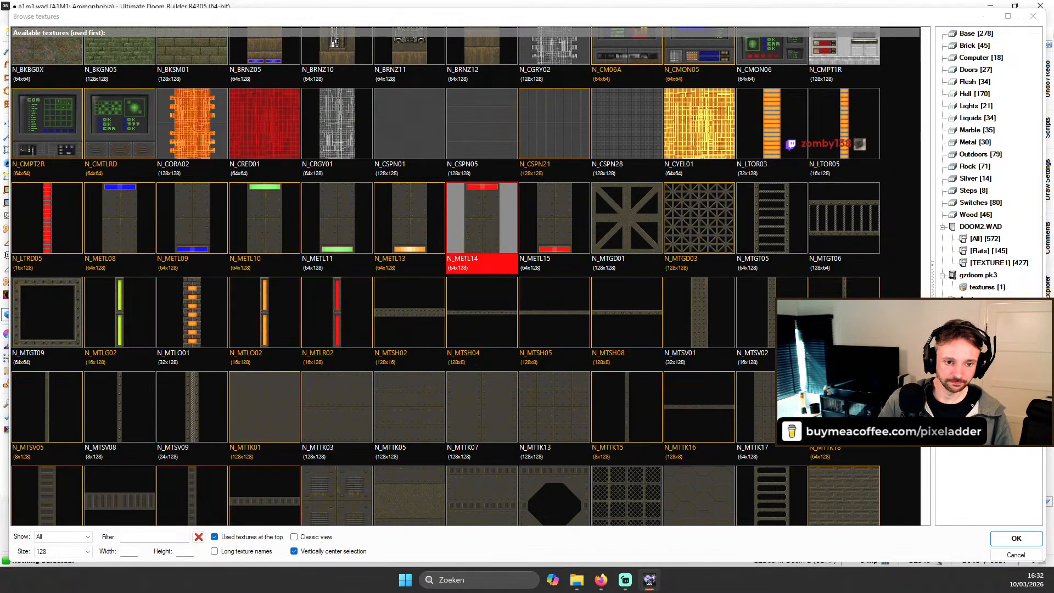
pyautogui.doubleClick(498, 211)
# Step: Lower the two floor sectors forming the block's top together to a height of -184 and clear the selection
pyautogui.press('w')
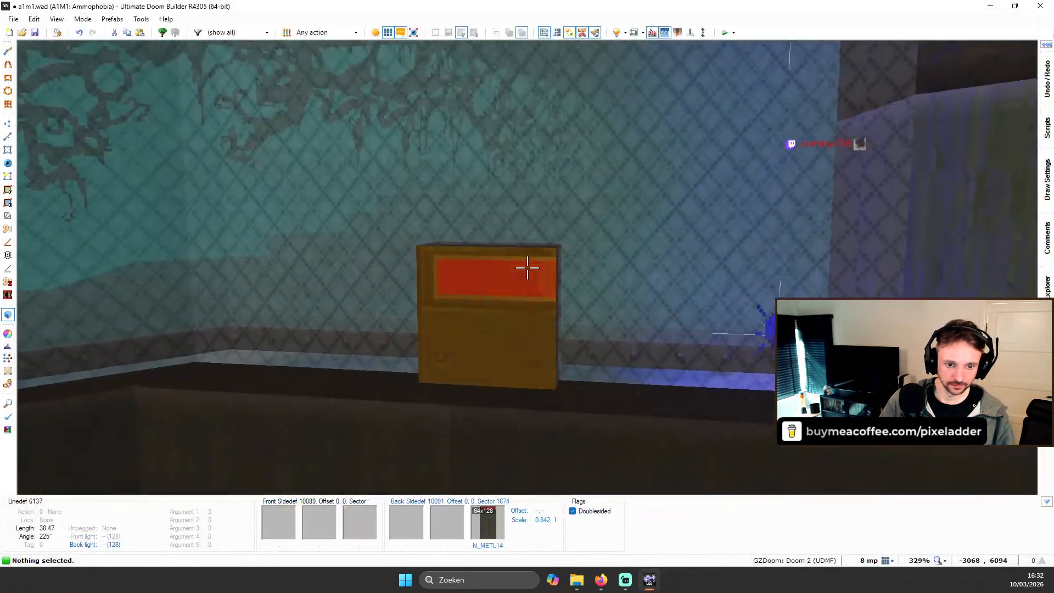
pyautogui.press('w')
pyautogui.press('s')
pyautogui.click(528, 268)
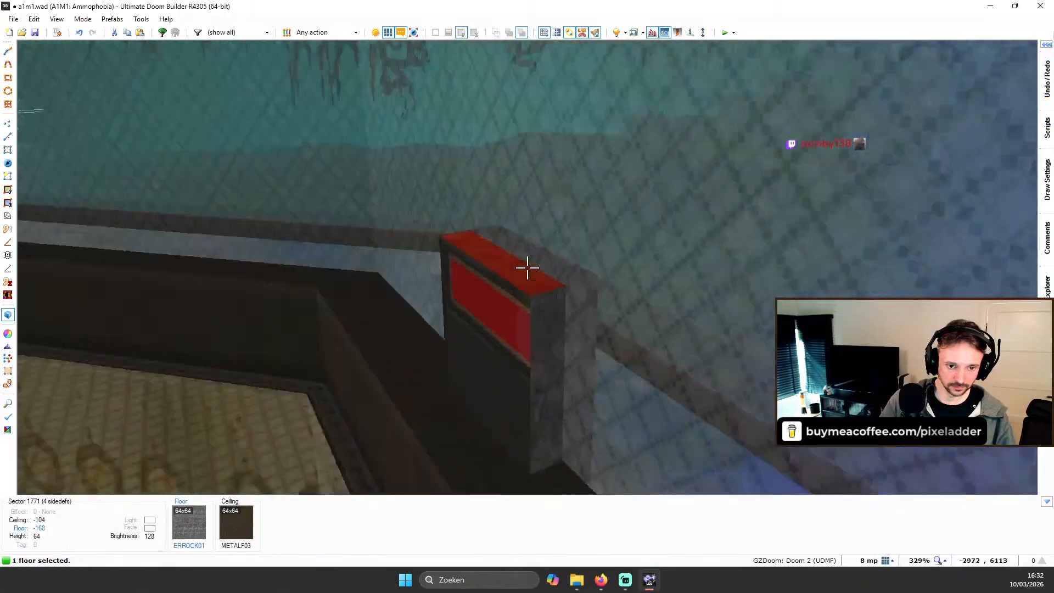
pyautogui.press('w')
pyautogui.click(527, 268)
pyautogui.press('s')
pyautogui.scroll(-1, 527, 268)
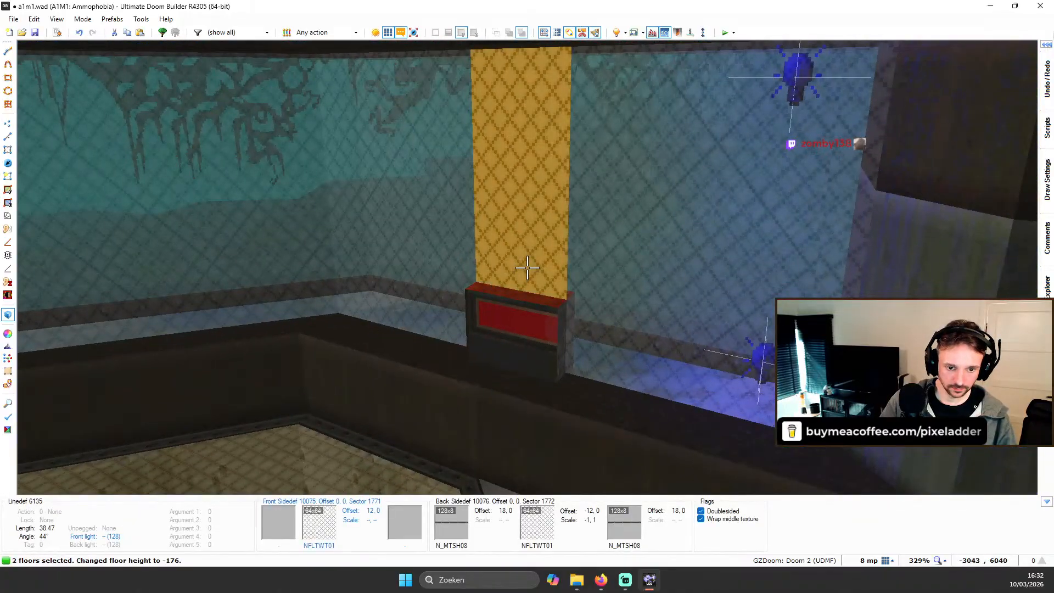
pyautogui.scroll(-1, 527, 268)
pyautogui.press('c')
pyautogui.press('s')
# Step: Split the linedef along the block's front face into two equal halves in the 2D map
pyautogui.press('w')
pyautogui.press('w')
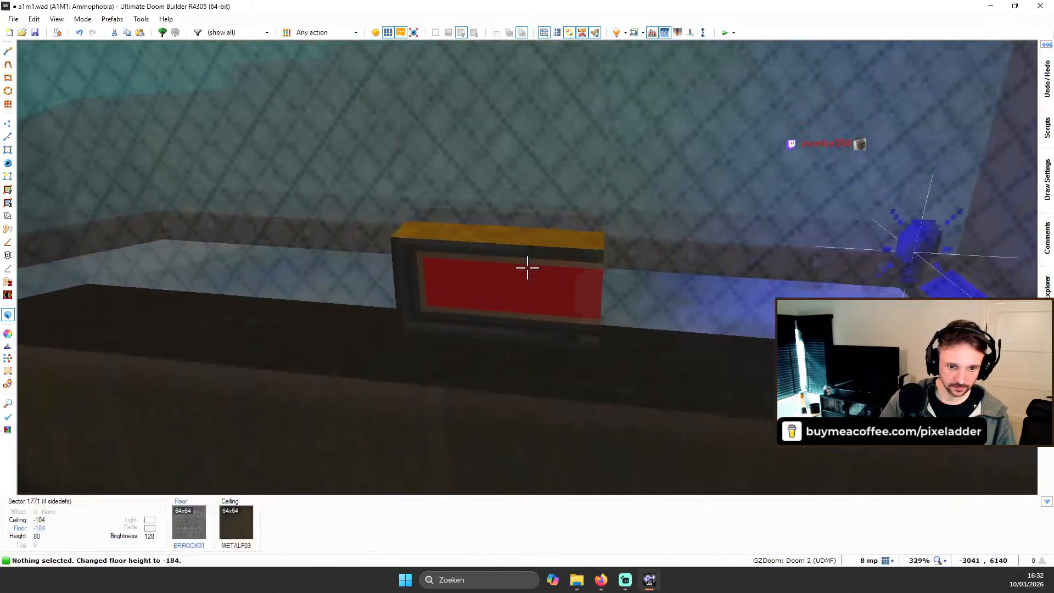
pyautogui.press('q')
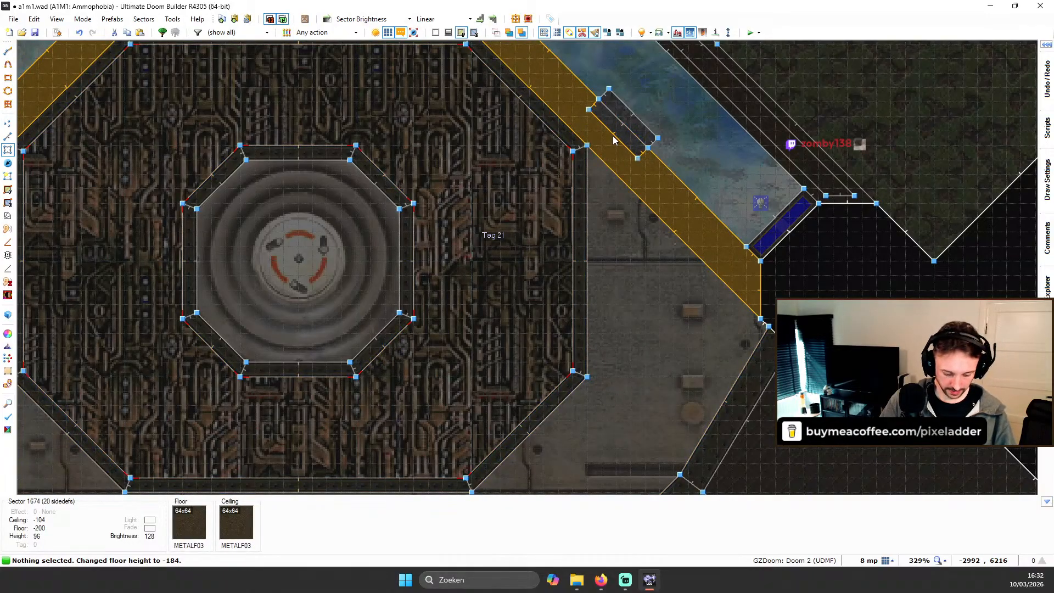
pyautogui.press('l')
pyautogui.click(617, 135)
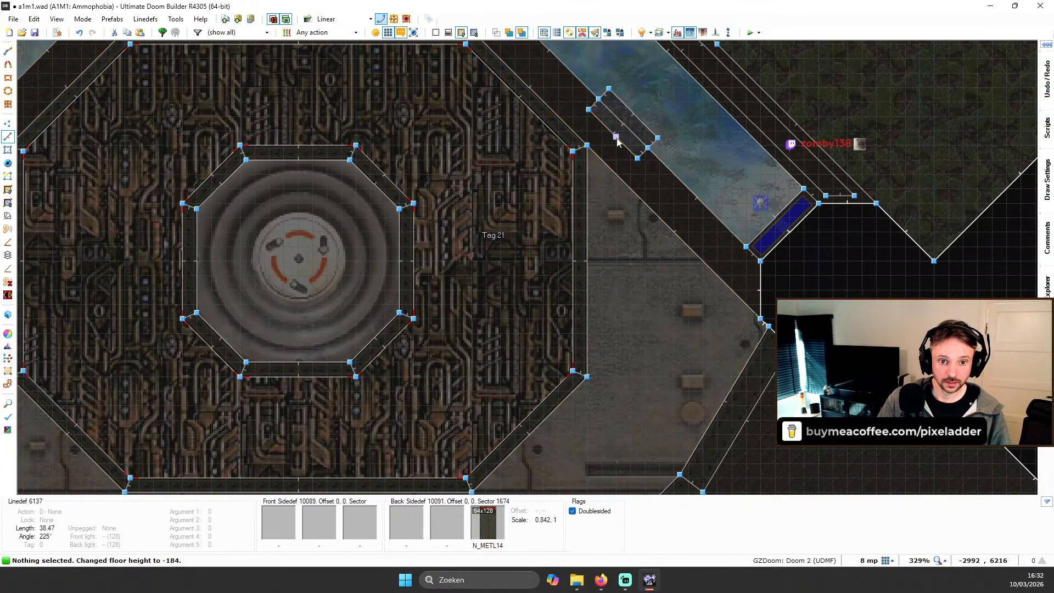
pyautogui.click(146, 19)
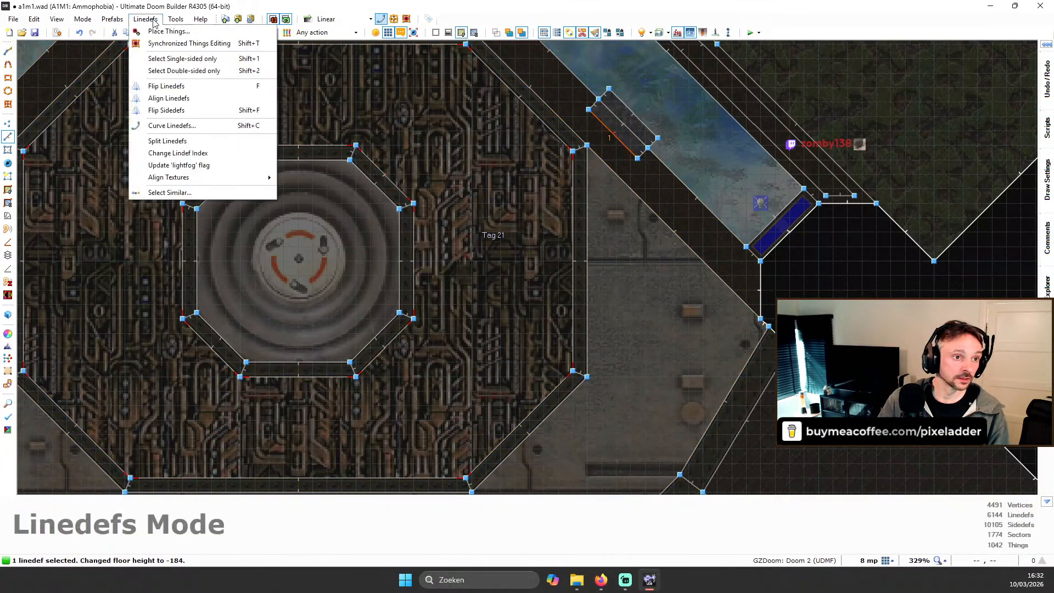
pyautogui.click(173, 142)
# Step: Shift the texture on the right half of the block's front face to offset 49, 0 so the red lamp's frame closes
pyautogui.press('w')
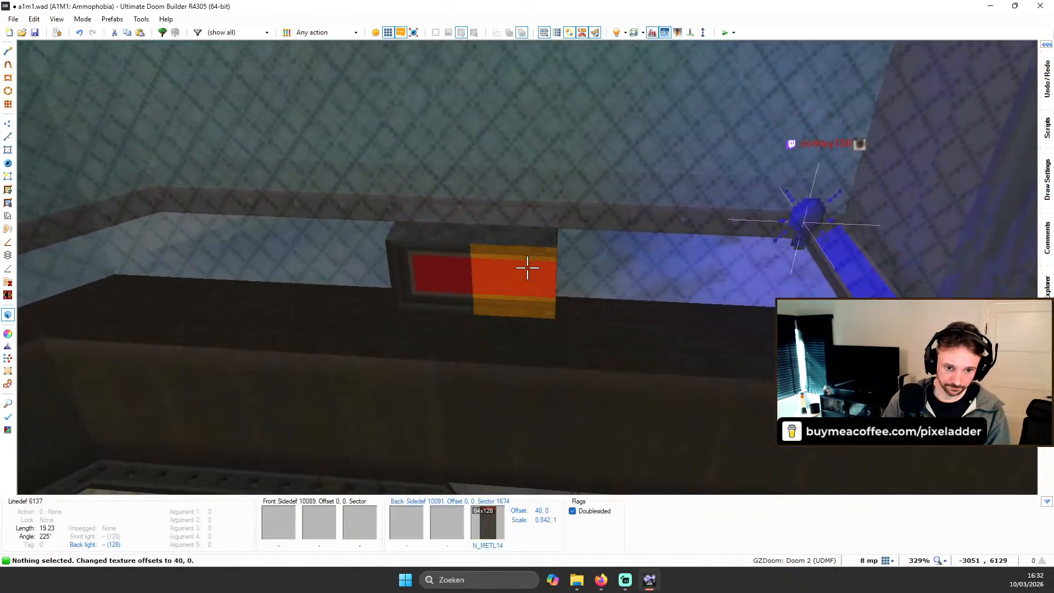
pyautogui.hotkey('shift', 'Left')
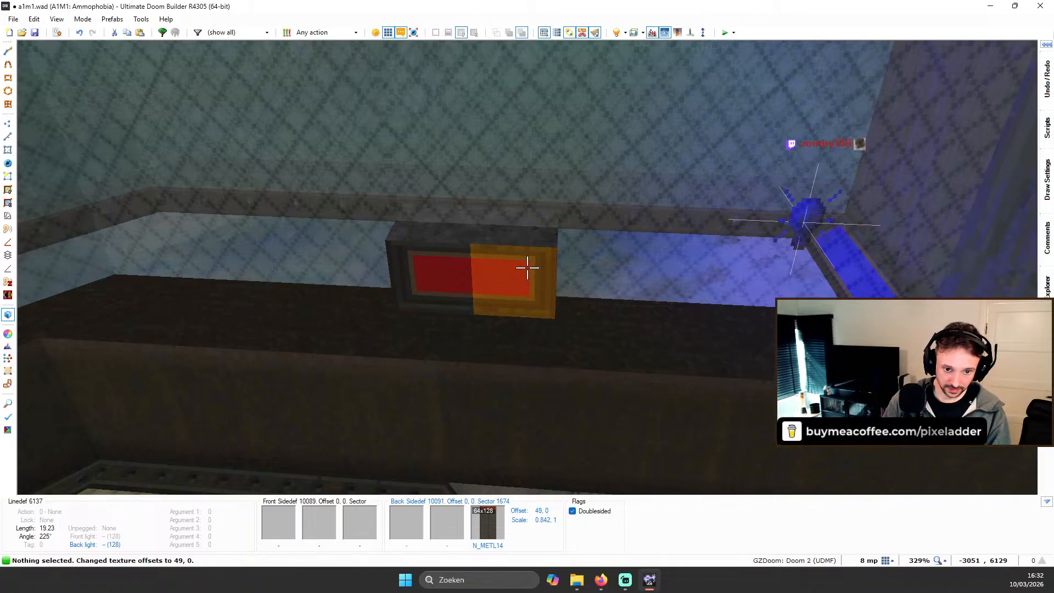
pyautogui.press('s')
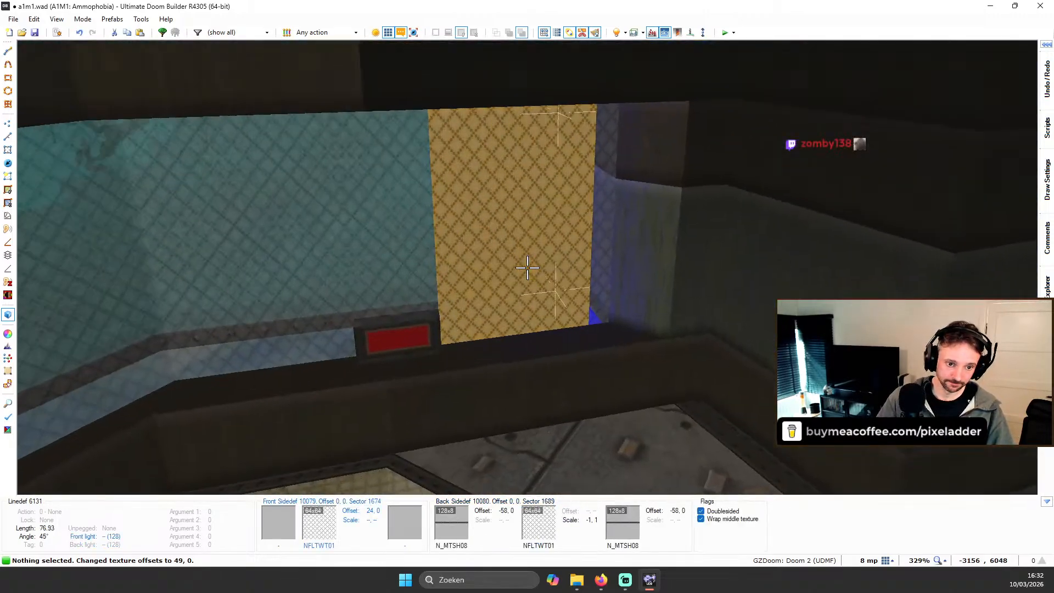
# Step: Examine the red lamp block from across the octagonal platform and from behind the fence
pyautogui.press('e')
pyautogui.press('d')
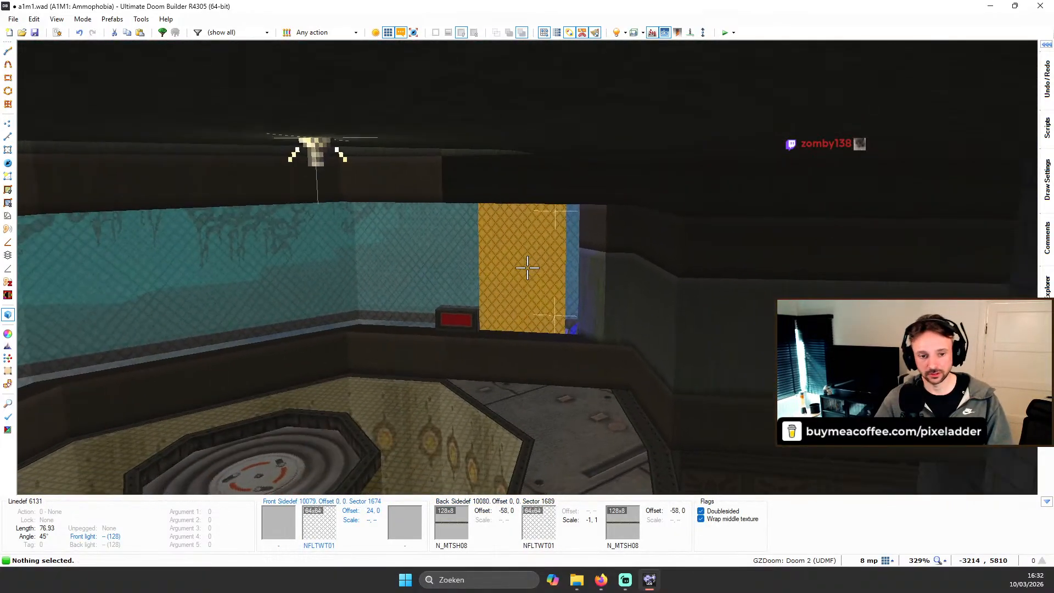
pyautogui.press('s')
pyautogui.press('w')
pyautogui.press('s')
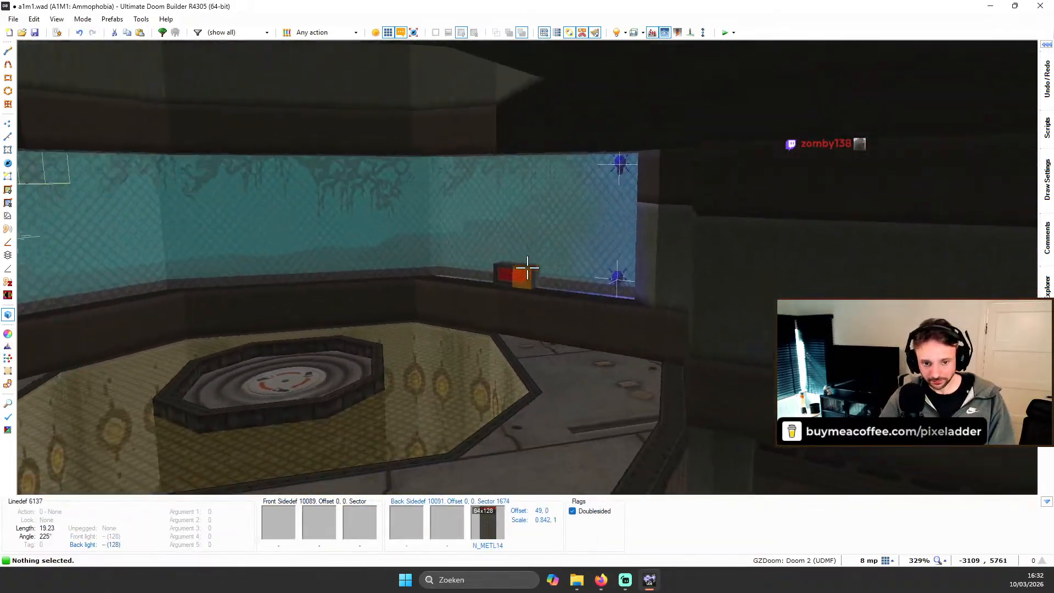
pyautogui.press('w')
pyautogui.press('s')
pyautogui.press('w')
pyautogui.press('w')
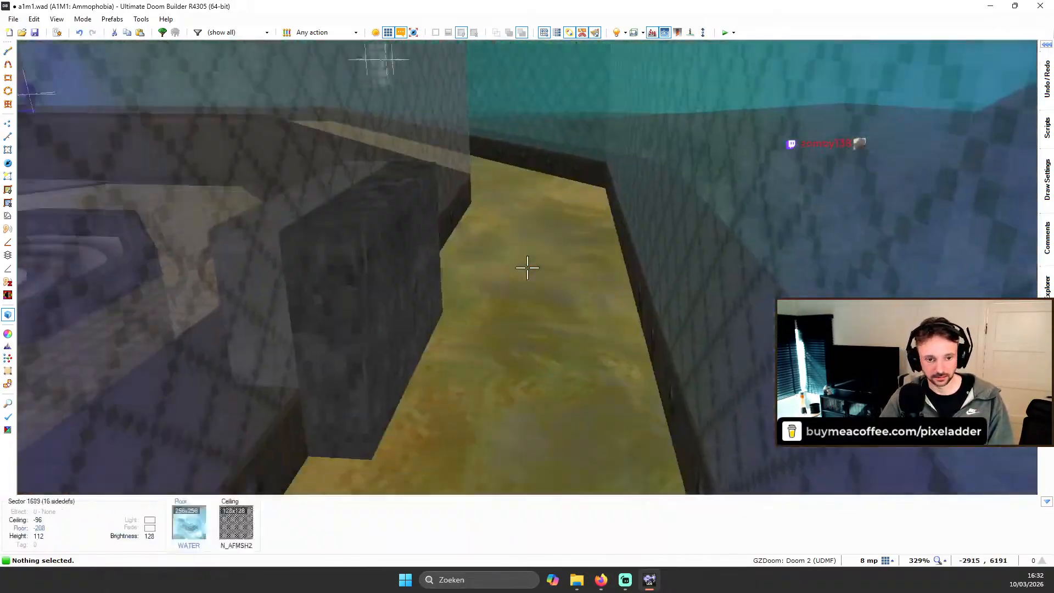
pyautogui.press('s')
# Step: Replace the texture on the block's side with N_MTTK01 and paste the same texture onto its top
pyautogui.press('w')
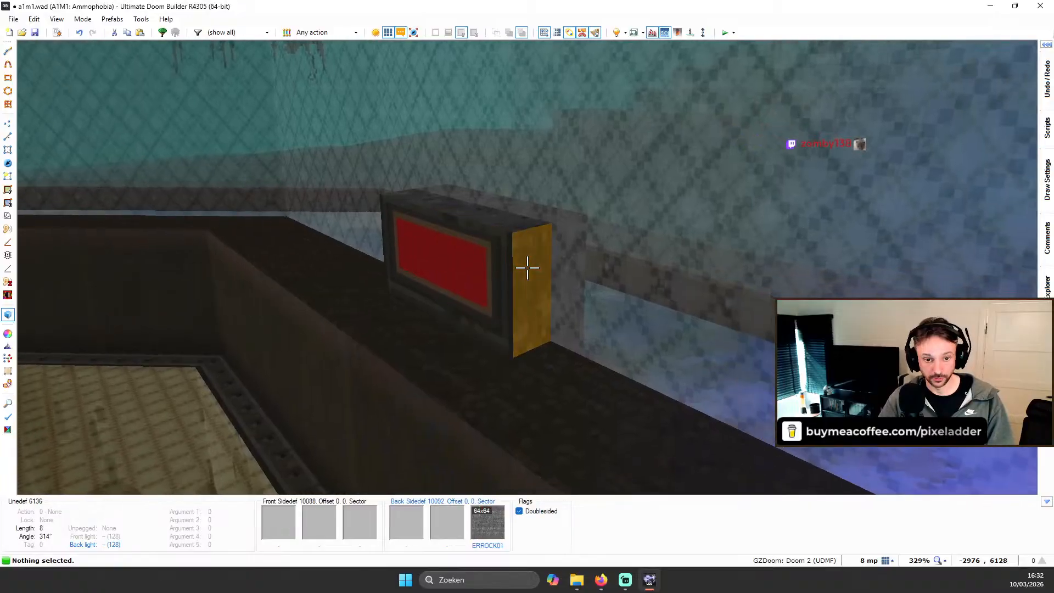
pyautogui.rightClick(527, 268)
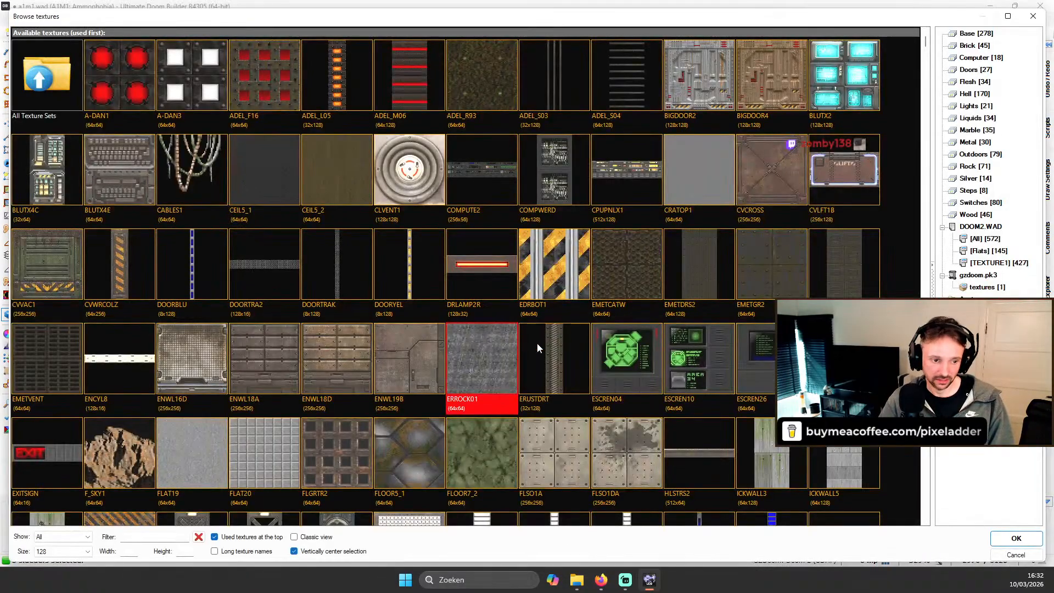
pyautogui.scroll(-10, 334, 301)
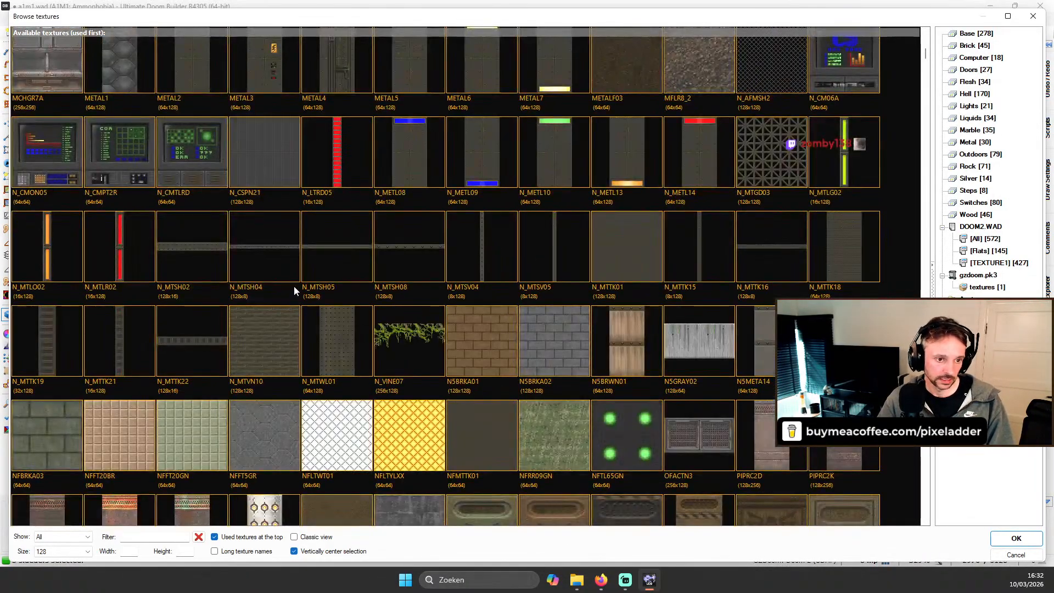
pyautogui.doubleClick(622, 240)
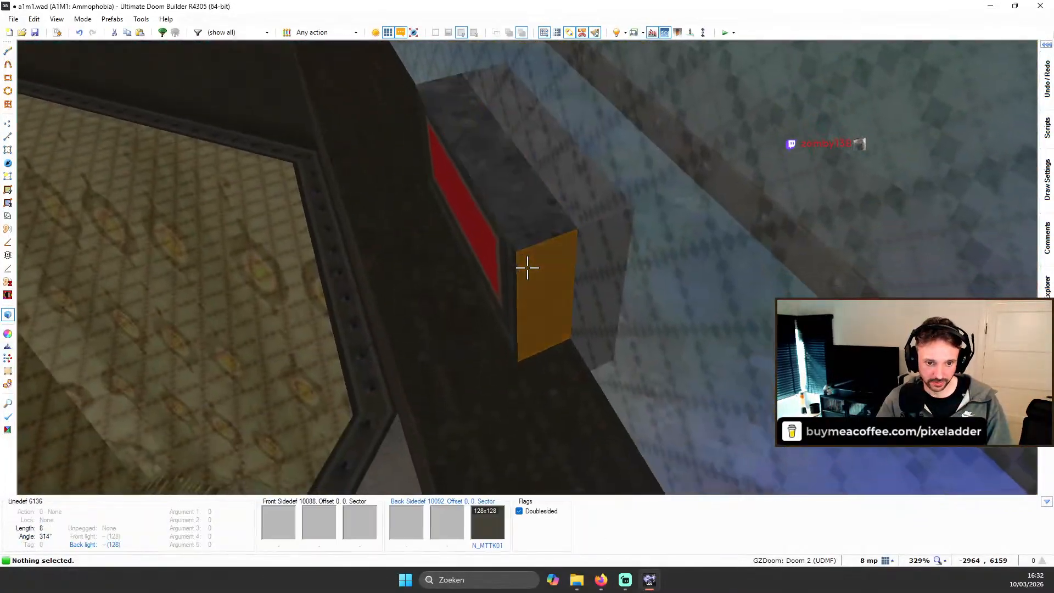
pyautogui.hotkey('ctrl', 'v')
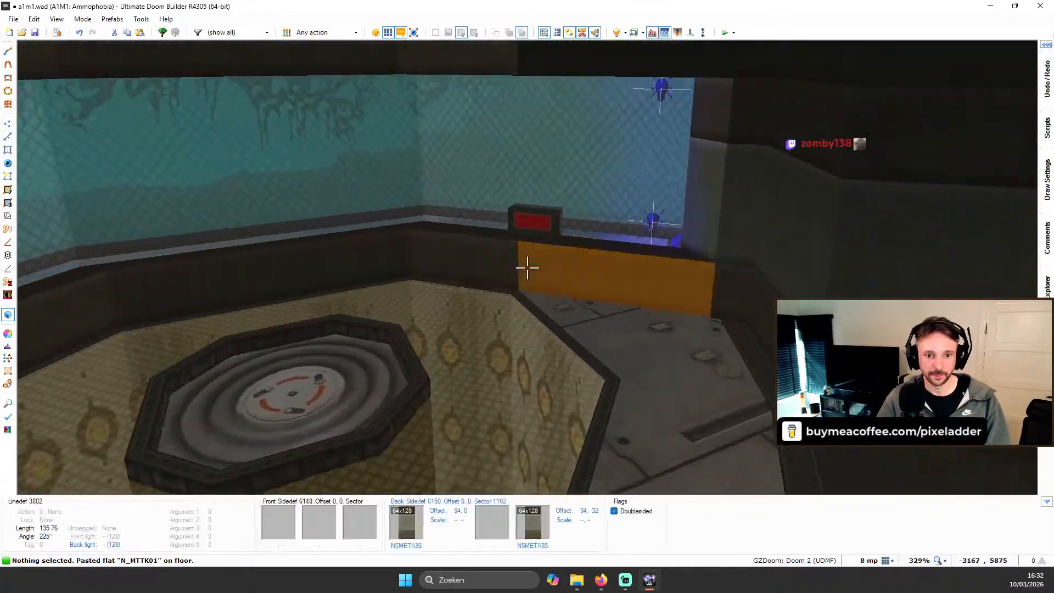
pyautogui.press('w')
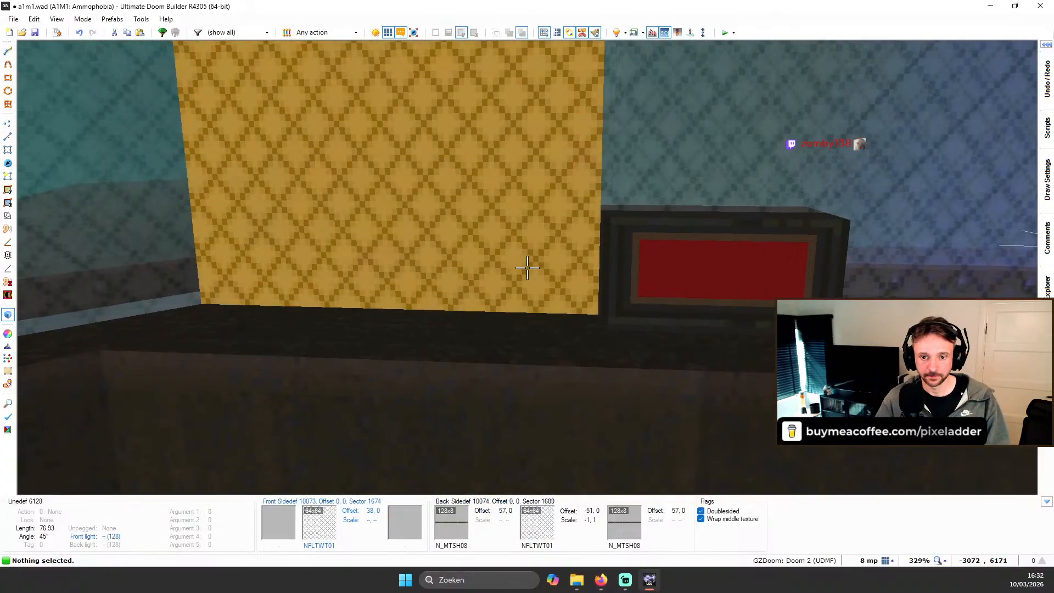
# Step: Raise the floor of the water-side half of the unraised block across the platform to height -200
pyautogui.press('s')
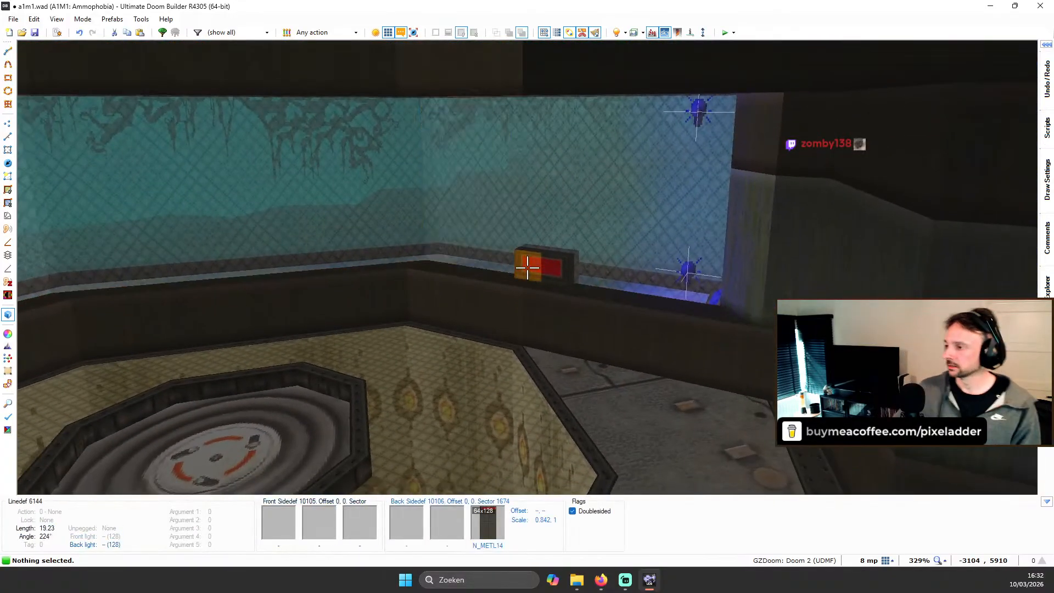
pyautogui.press('s')
pyautogui.press('w')
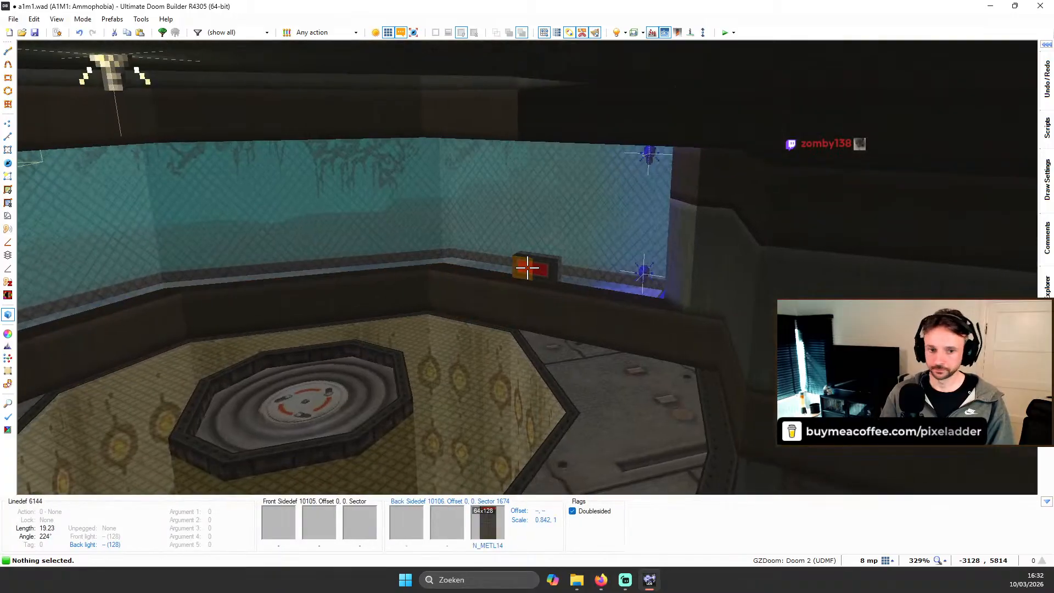
pyautogui.press('s')
pyautogui.press('w')
pyautogui.press('w')
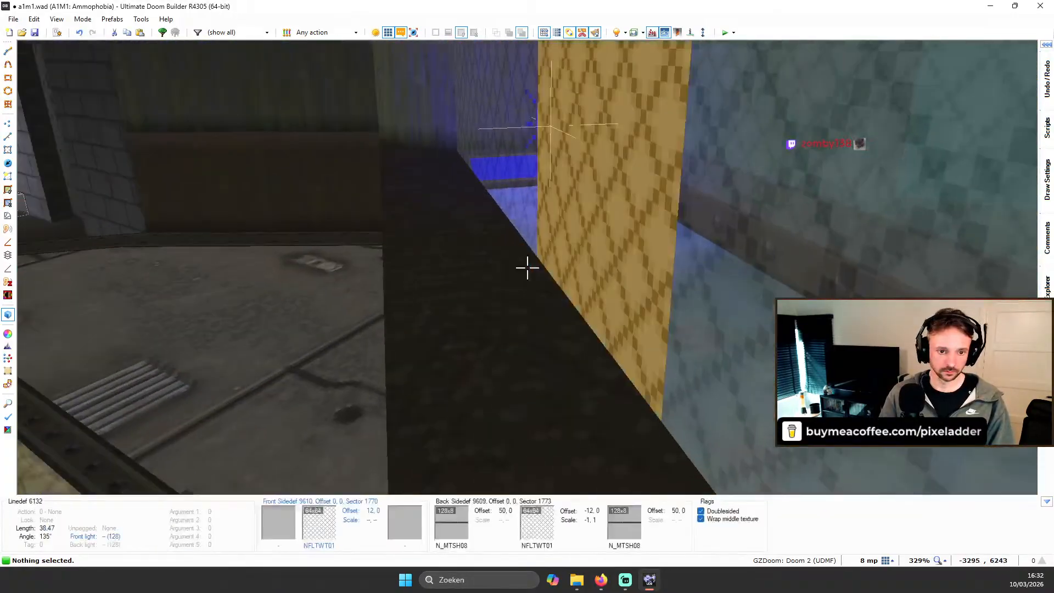
pyautogui.click(527, 268)
pyautogui.press('d')
pyautogui.press('c')
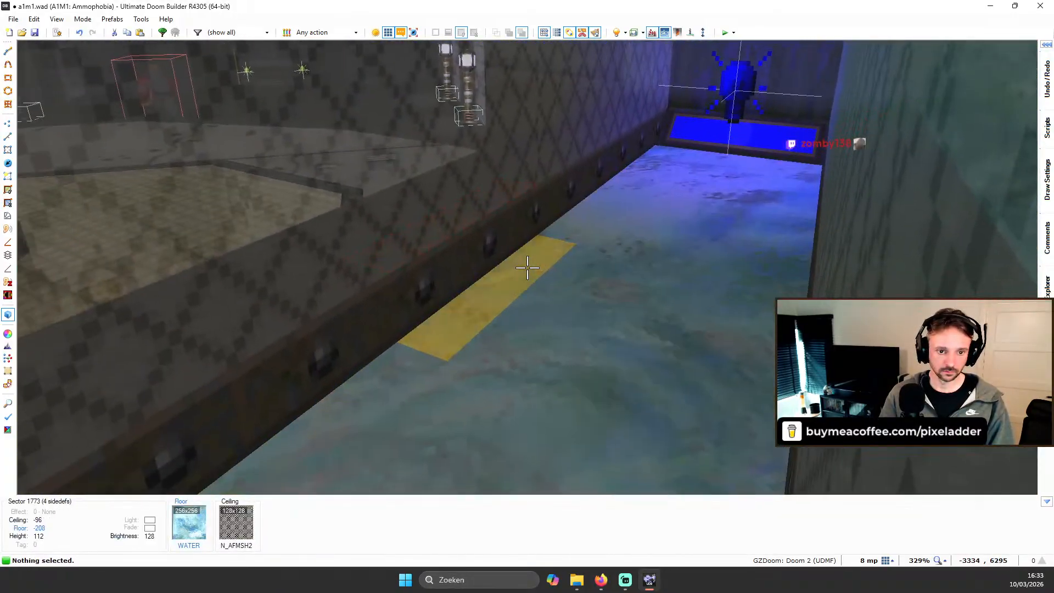
pyautogui.scroll(1, 527, 268)
pyautogui.press('a')
pyautogui.click(527, 268)
pyautogui.press('a')
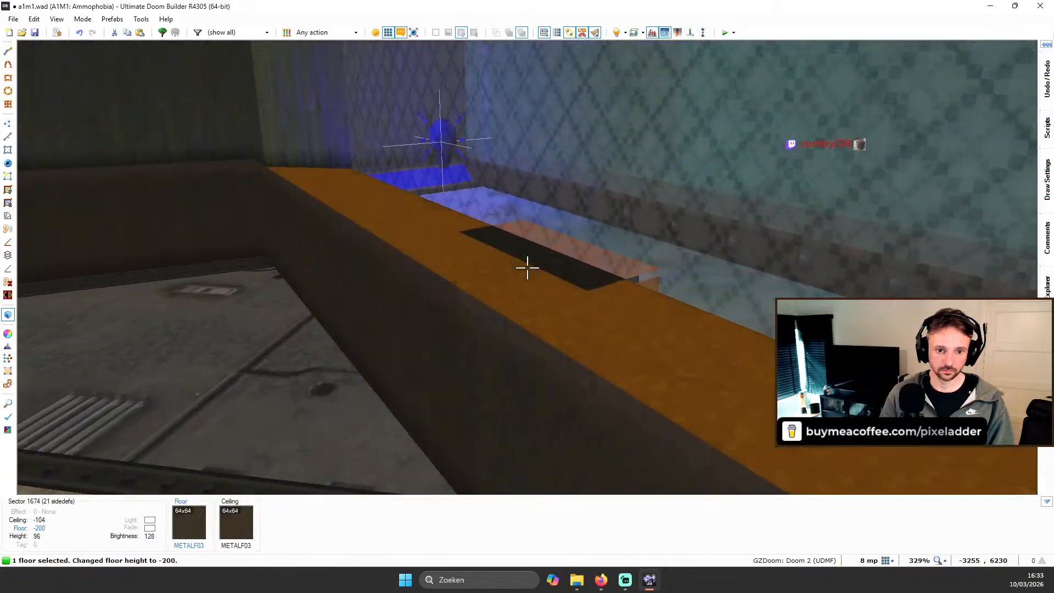
# Step: Add the block's rim-side half to the selection and raise the block's floors to height -184
pyautogui.click(527, 268)
pyautogui.scroll(1, 527, 268)
pyautogui.press('s')
pyautogui.scroll(1, 527, 268)
pyautogui.press('c')
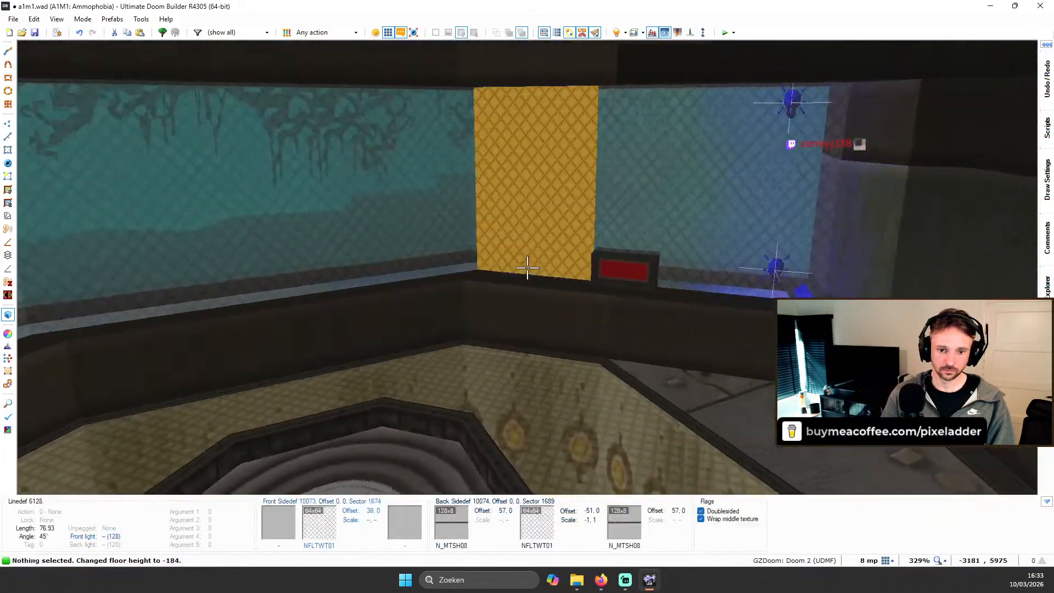
# Step: Copy the N_METL14 lamp texture from the finished block and paste it onto the second block's front face
pyautogui.press('a')
pyautogui.hotkey('ctrl', 'c')
pyautogui.hotkey('ctrl', 'v')
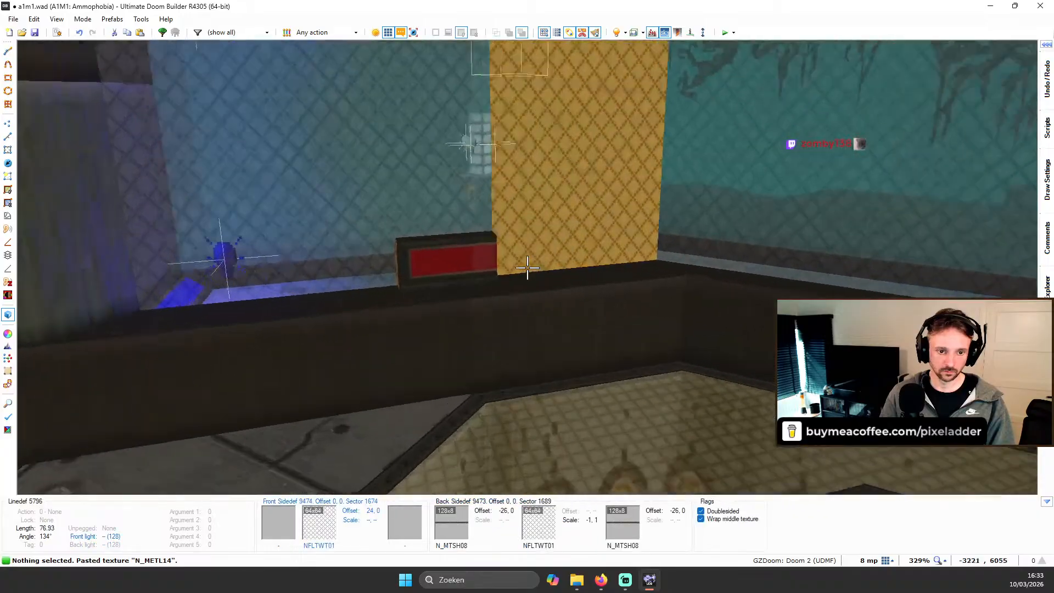
# Step: Split the linedef along the second block's front face in the 2D map and return to the 3D view
pyautogui.press('q')
pyautogui.click(428, 172)
pyautogui.scroll(3, 404, 158)
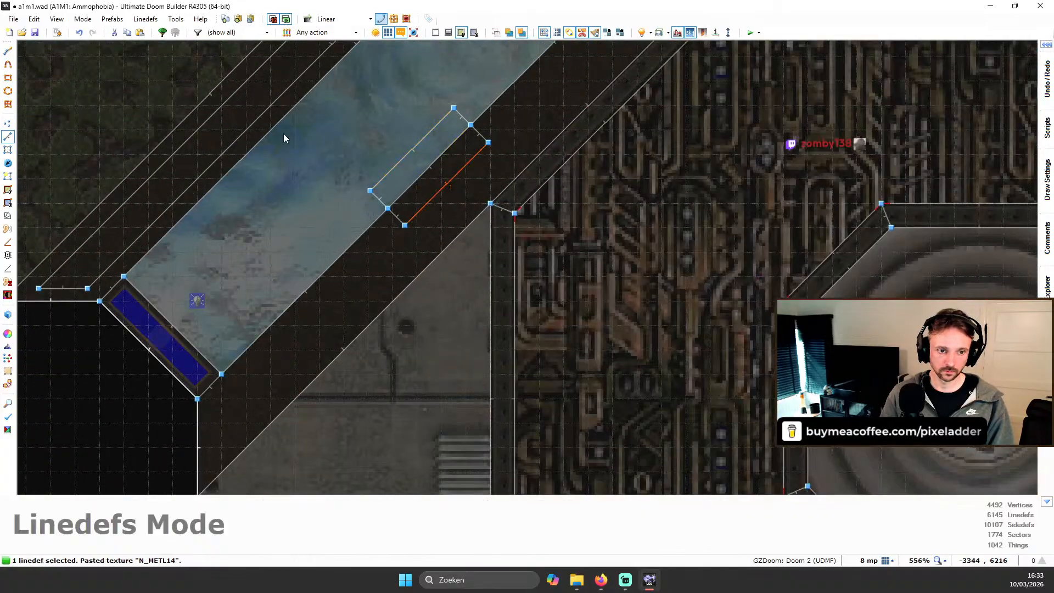
pyautogui.click(145, 20)
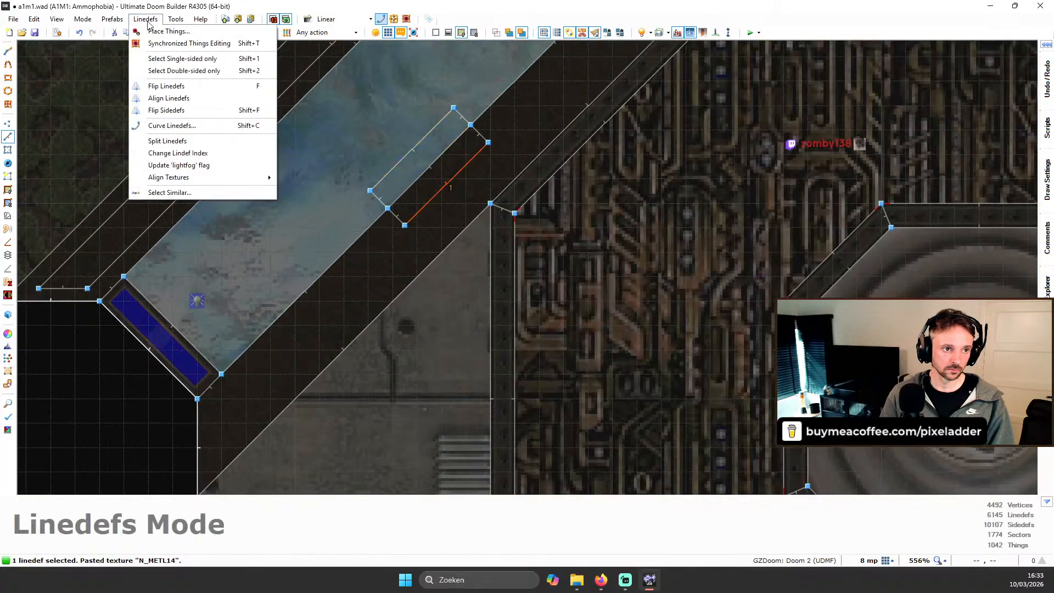
pyautogui.click(167, 141)
pyautogui.press('q')
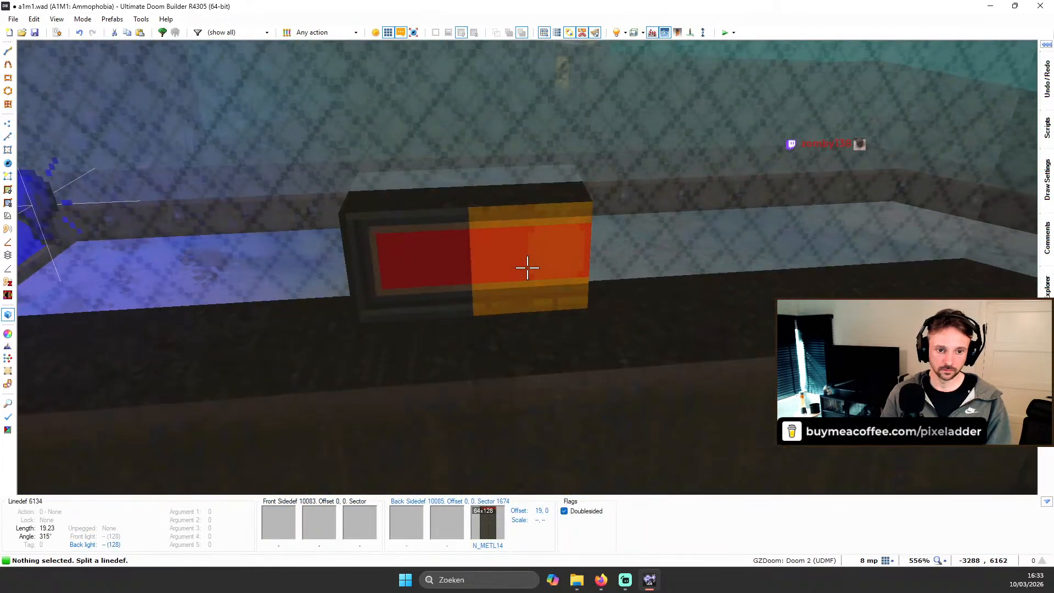
# Step: Shift the texture on the right half of the second block's front face to offset 46, 0
pyautogui.hotkey('shift', 'Left')
pyautogui.hotkey('shift', 'Left')
pyautogui.hotkey('shift', 'Left')
pyautogui.hotkey('shift', 'Left')
pyautogui.hotkey('shift', 'Right')
pyautogui.press('Left')
pyautogui.press('Left')
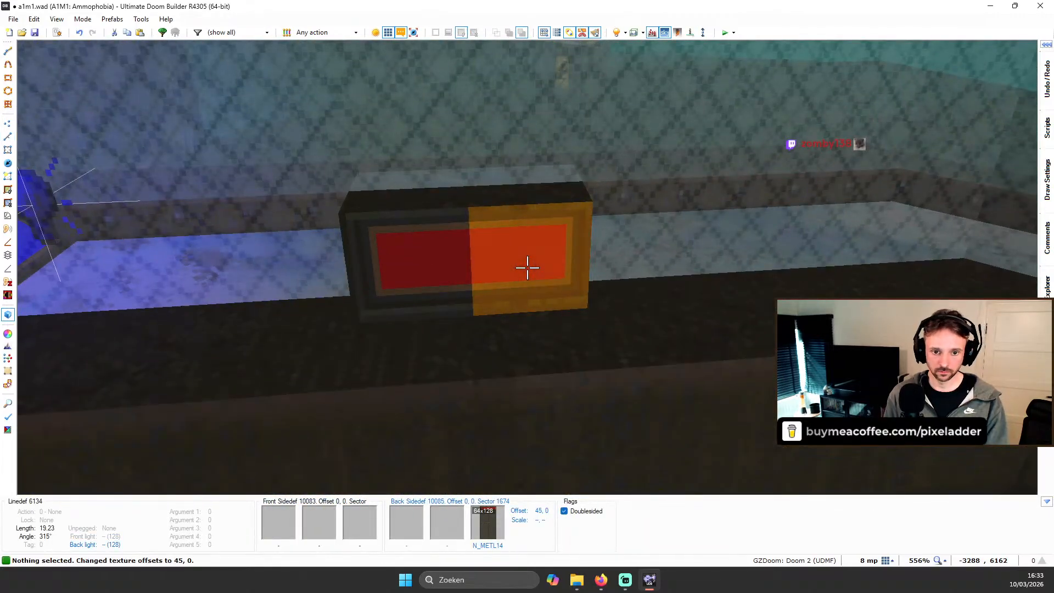
pyautogui.press('Left')
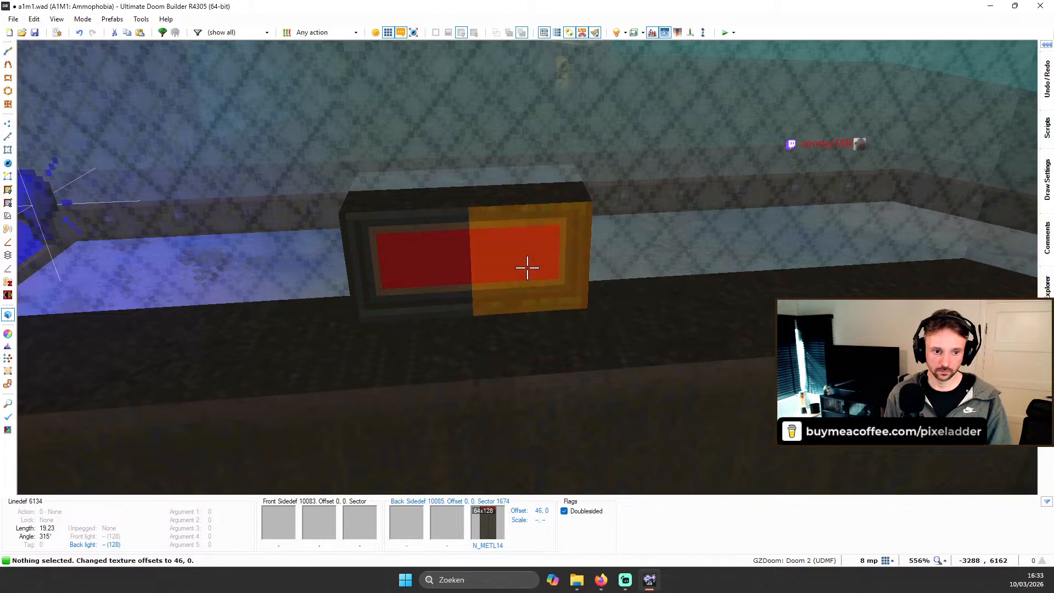
# Step: Copy N_MTTK01 from the first block's side and paste it onto the second block's sides, back and top
pyautogui.press('d')
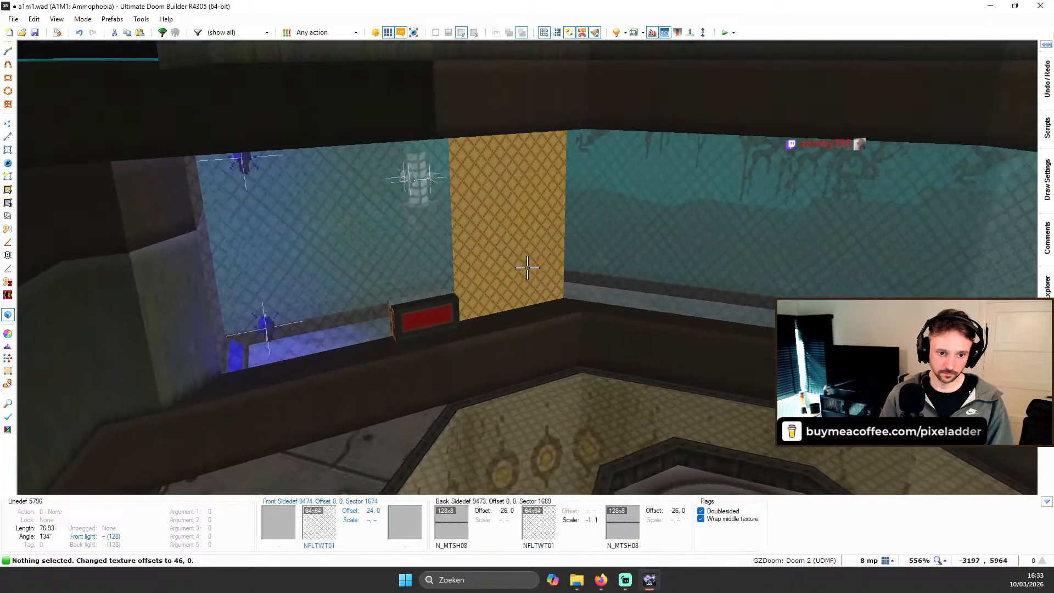
pyautogui.press('e')
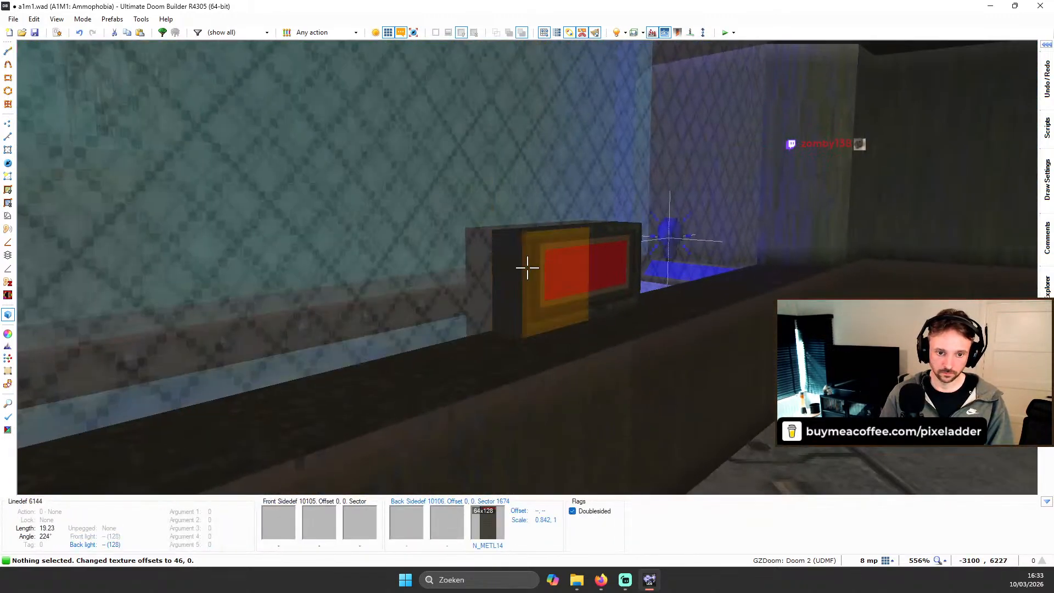
pyautogui.hotkey('ctrl', 'c')
pyautogui.press('e')
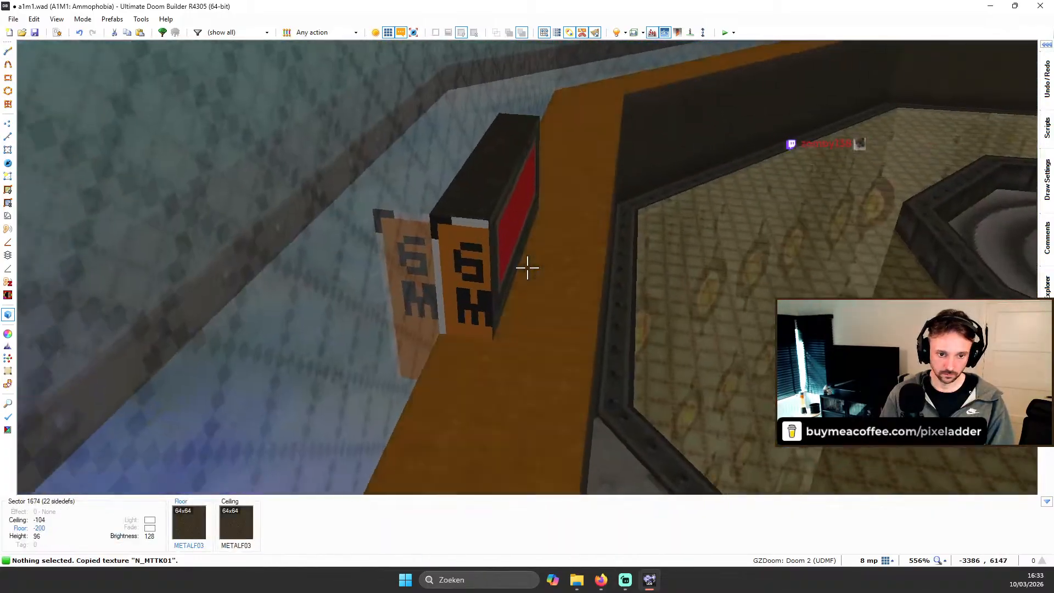
pyautogui.hotkey('ctrl', 'v')
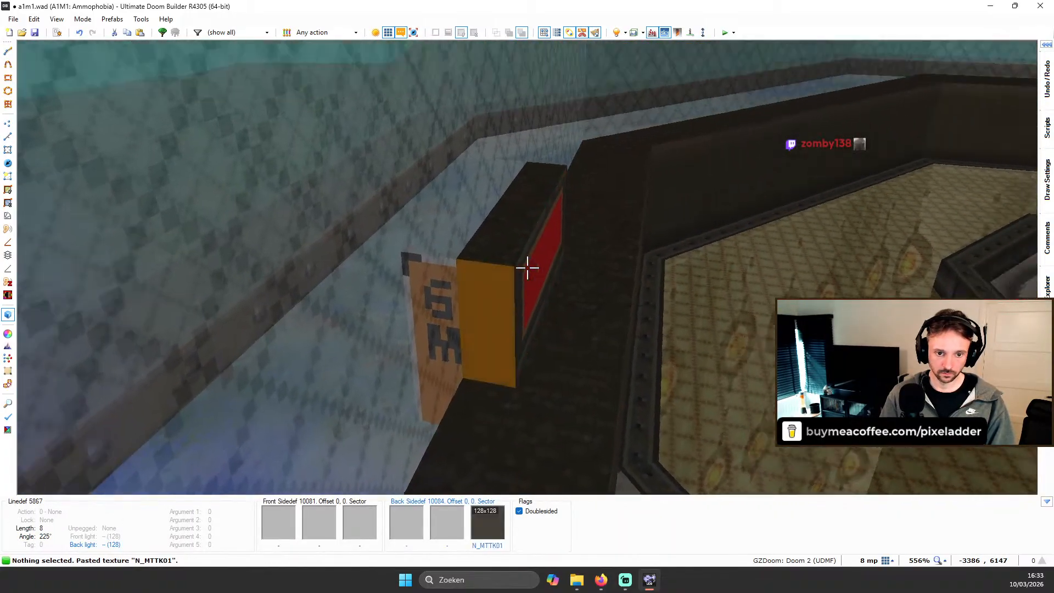
pyautogui.hotkey('ctrl', 'v')
pyautogui.hotkey('ctrl', 'v')
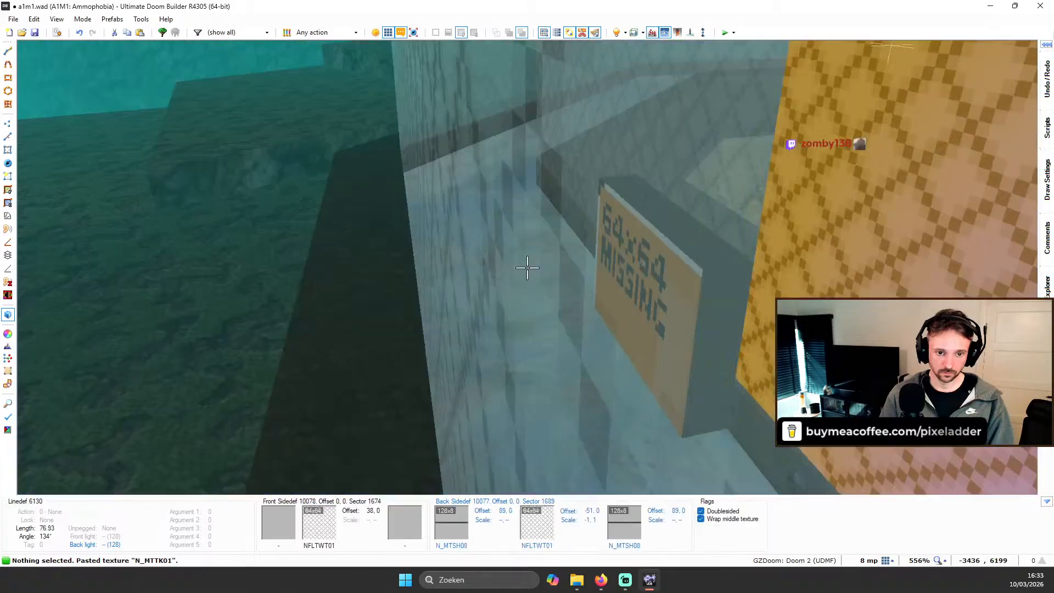
pyautogui.hotkey('ctrl', 'v')
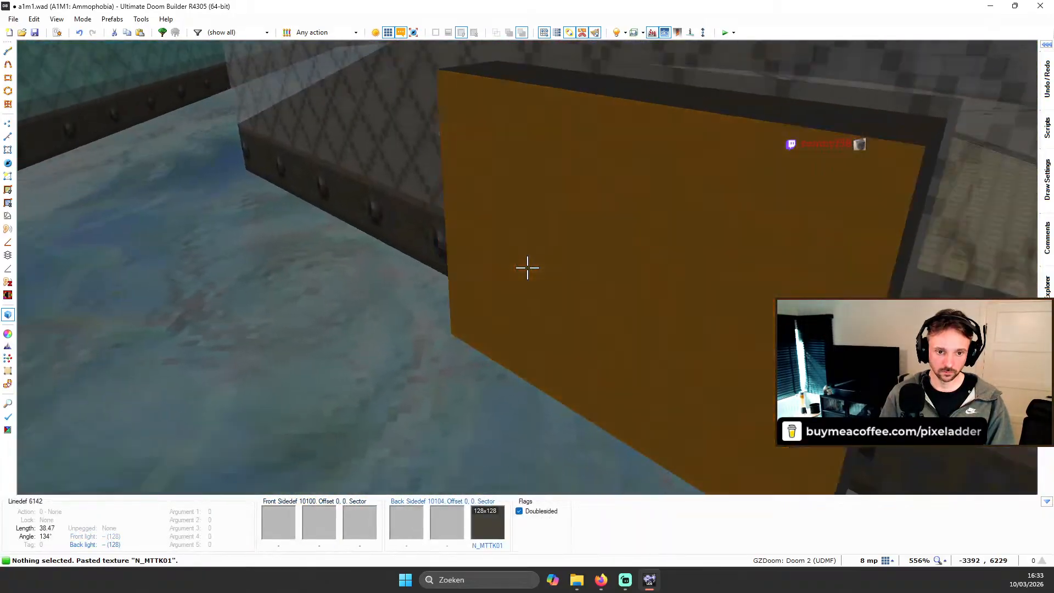
pyautogui.hotkey('ctrl', 'v')
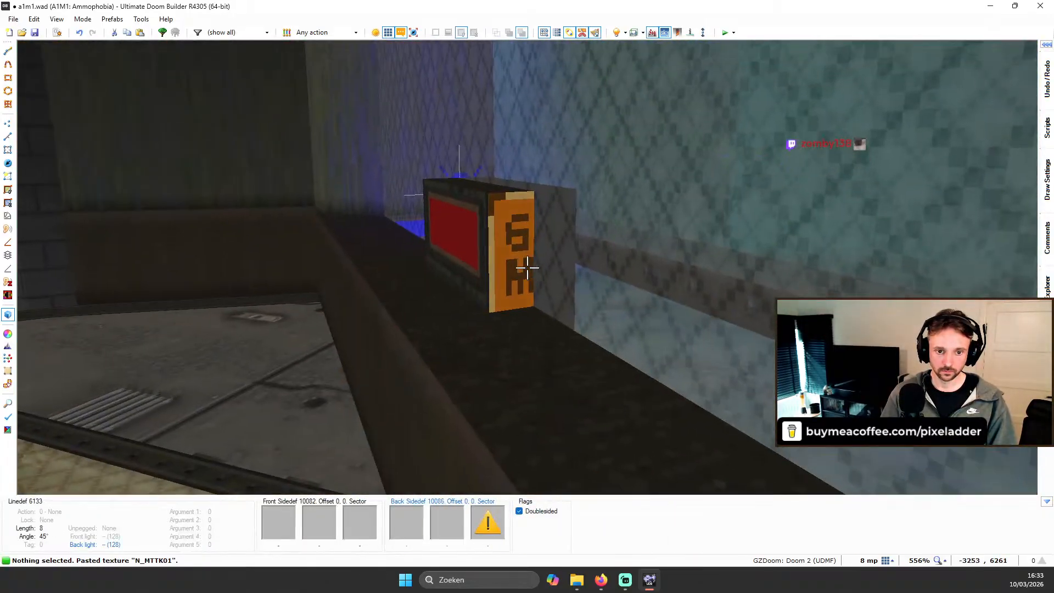
pyautogui.hotkey('ctrl', 'v')
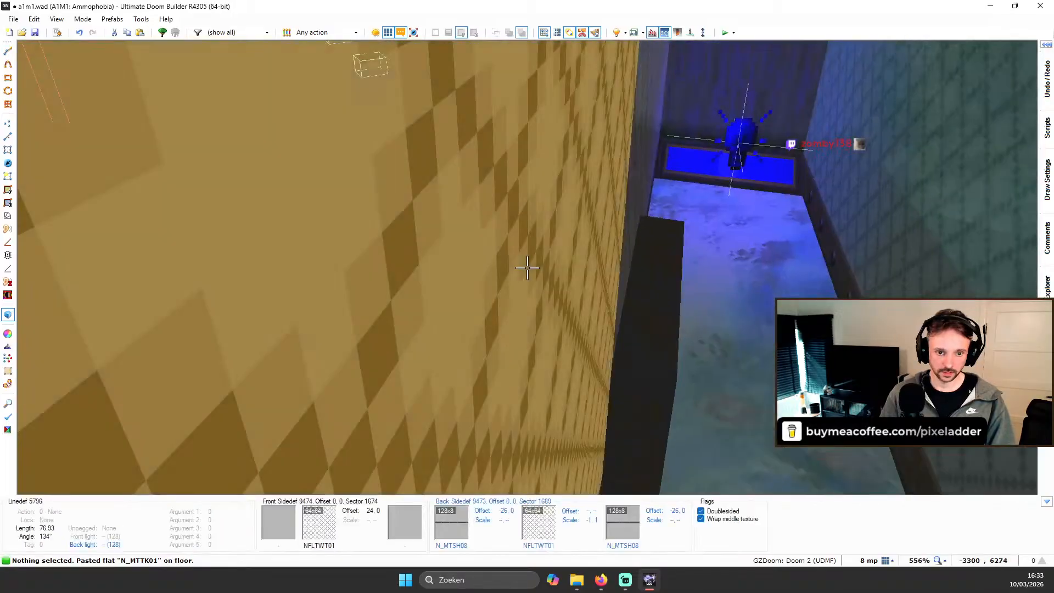
# Step: Examine the textured second lamp block from several distances across the octagonal platform
pyautogui.press('s')
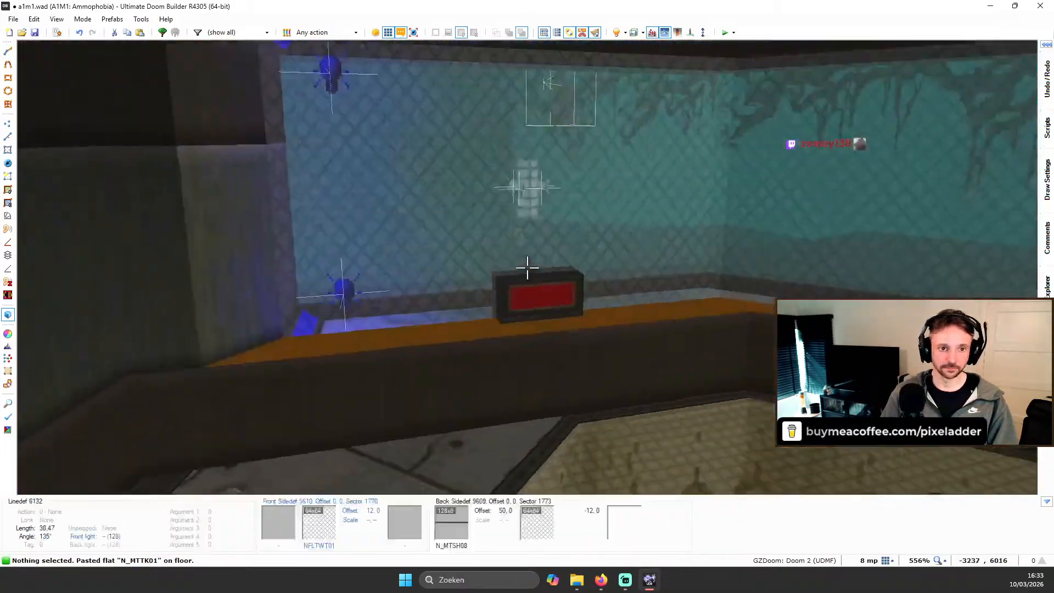
pyautogui.press('s')
pyautogui.press('w')
pyautogui.press('s')
pyautogui.press('w')
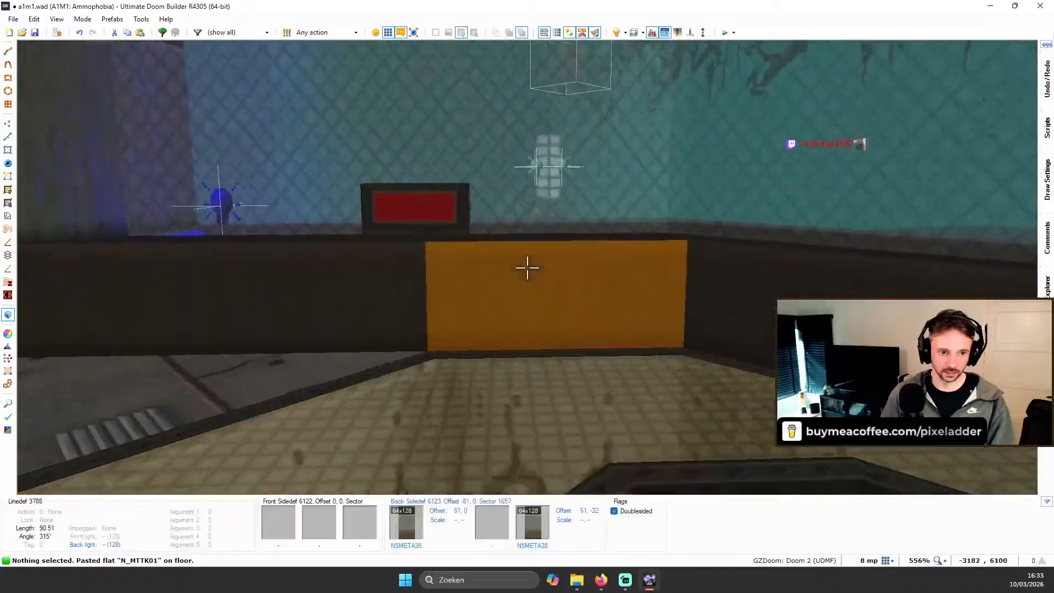
pyautogui.press('s')
pyautogui.press('w')
pyautogui.press('s')
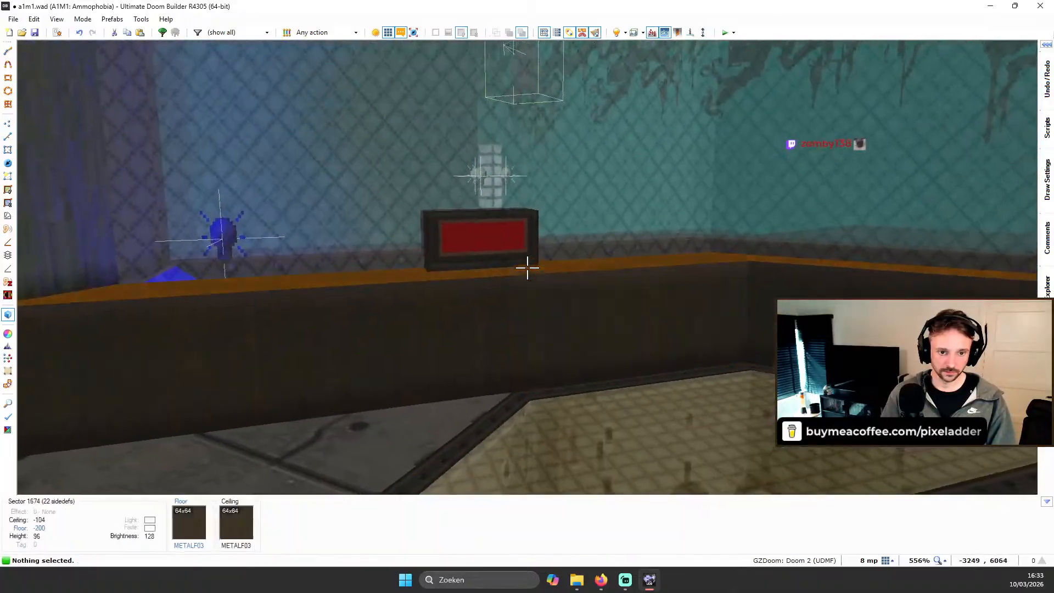
# Step: Copy a red attenuated light with intensity 30 from beside the red rooms south of the platform in Things Mode
pyautogui.press('q')
pyautogui.scroll(-4, 533, 253)
pyautogui.press('t')
pyautogui.scroll(-3, 571, 234)
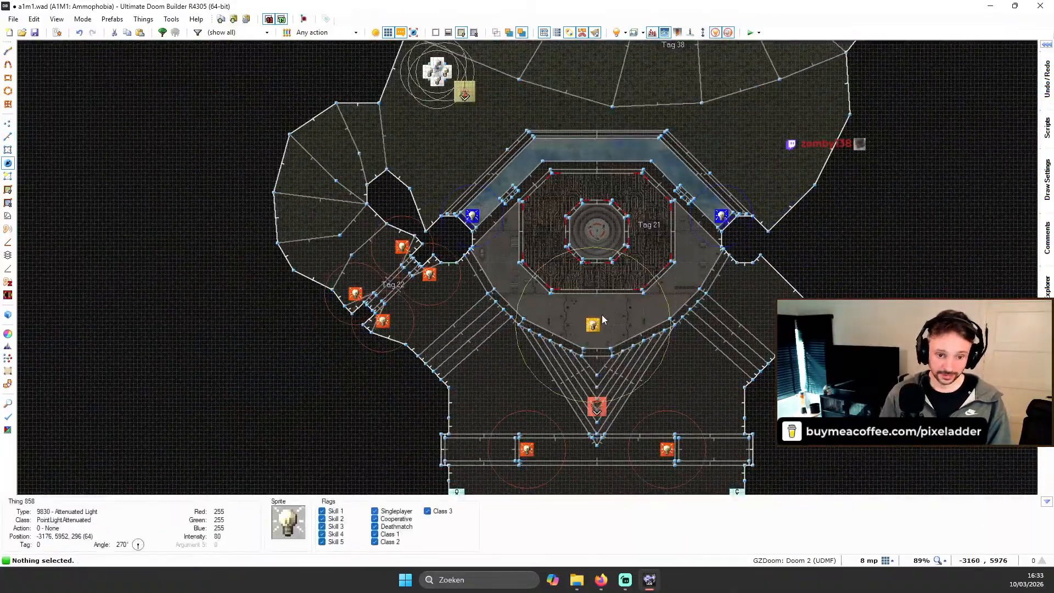
pyautogui.scroll(-4, 596, 302)
pyautogui.scroll(1, 687, 242)
pyautogui.moveTo(657, 365); pyautogui.dragTo(673, 118, button='middle')
pyautogui.scroll(4, 497, 340)
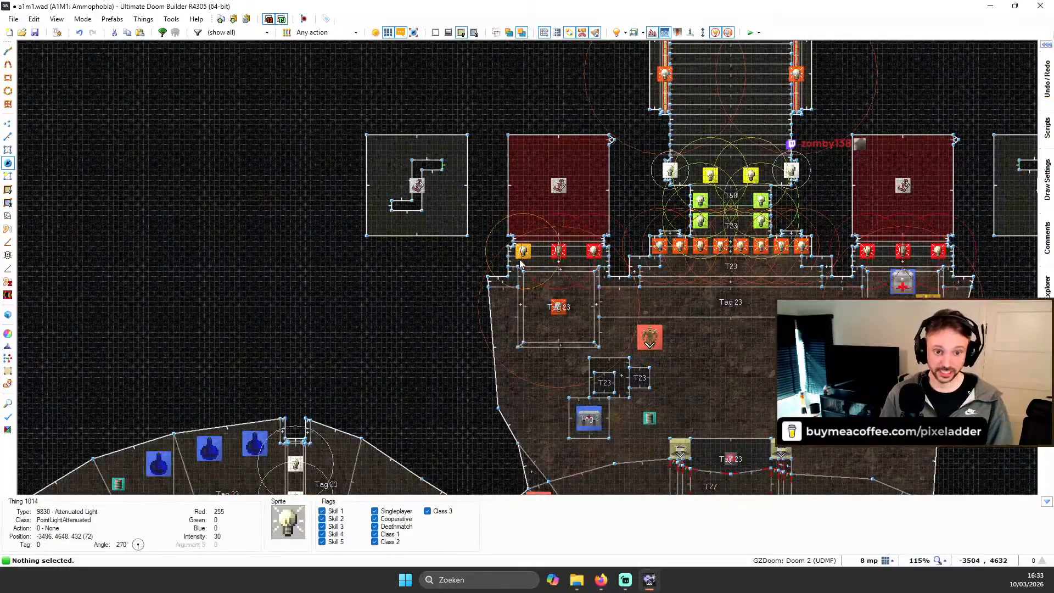
pyautogui.scroll(-3, 602, 246)
pyautogui.scroll(-3, 672, 216)
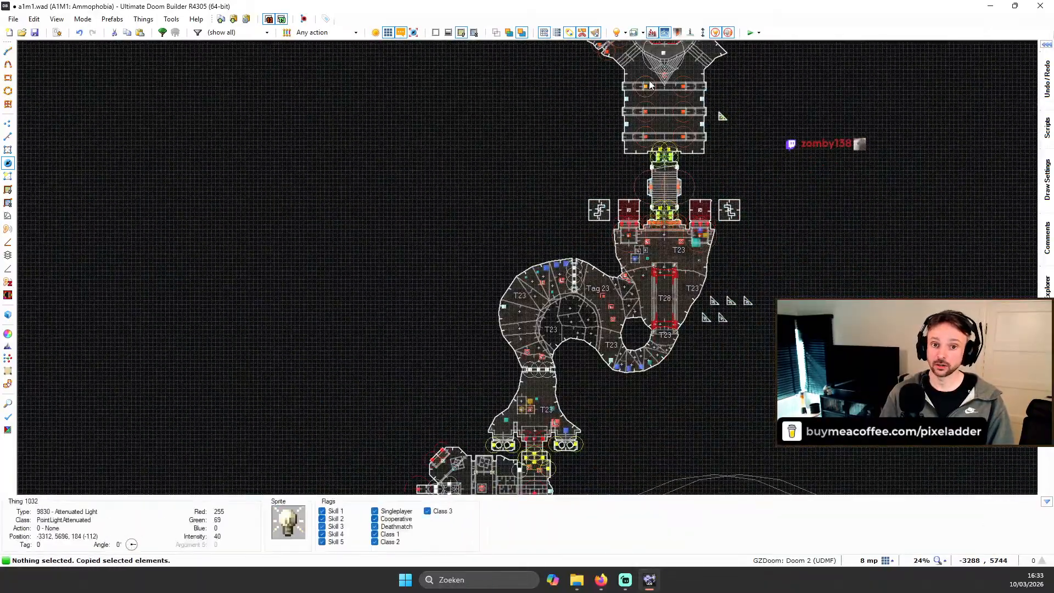
# Step: Paste the copied red light just in front of the lamp block on the platform's northwest rim
pyautogui.scroll(13, 657, 158)
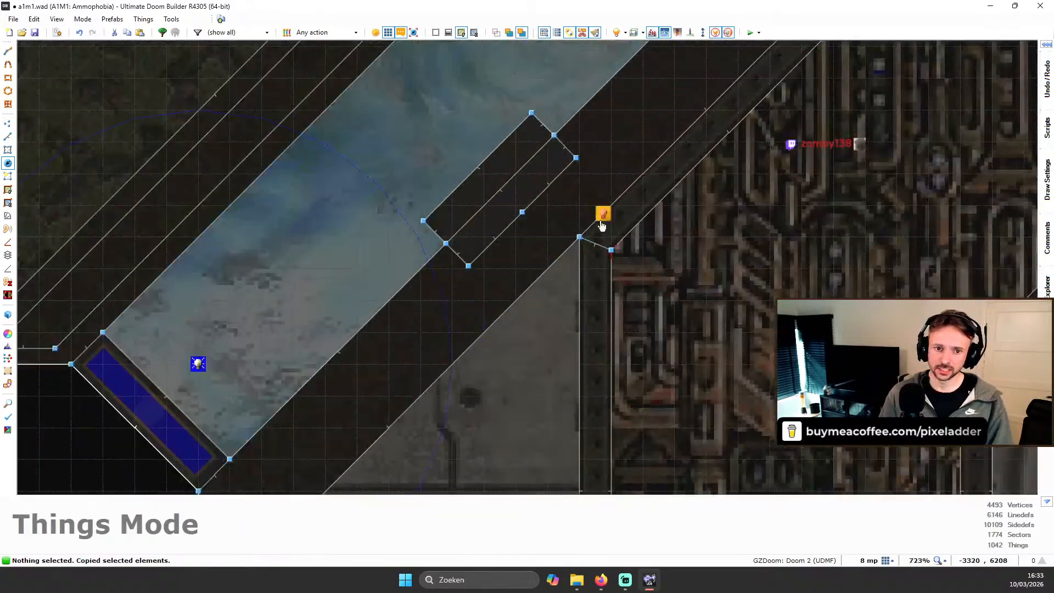
pyautogui.hotkey('ctrl', 'v')
pyautogui.scroll(1, 609, 211)
pyautogui.moveTo(603, 214); pyautogui.dragTo(531, 249)
pyautogui.scroll(-3, 539, 246)
pyautogui.click(574, 247)
pyautogui.scroll(-2, 577, 232)
pyautogui.scroll(-3, 530, 225)
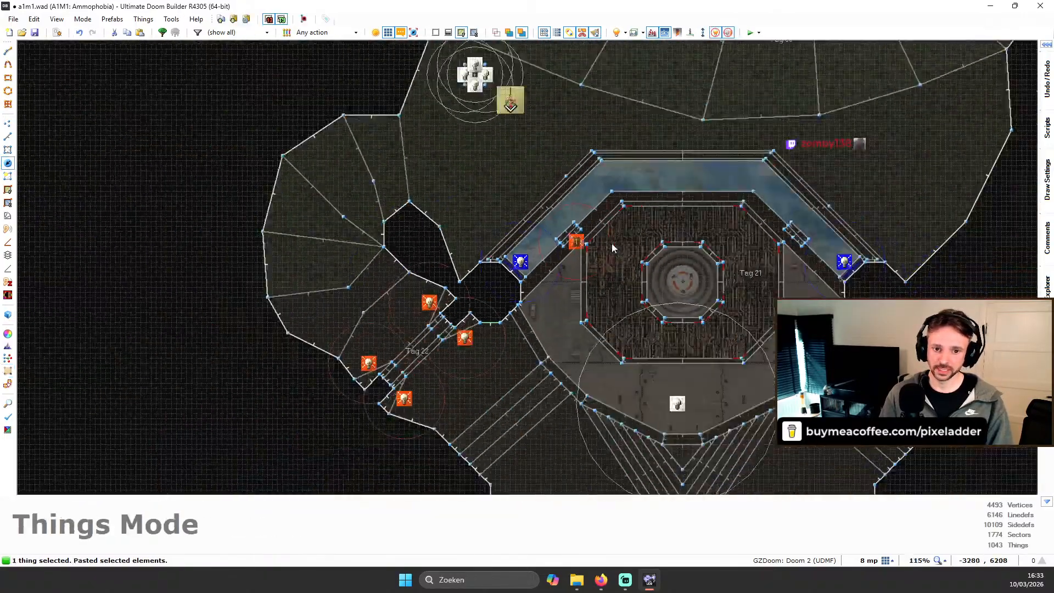
# Step: Paste another copy of the red light in front of the northeast lamp block, at about -3000, 6200
pyautogui.scroll(6, 626, 255)
pyautogui.hotkey('ctrl', 'v')
pyautogui.moveTo(623, 262); pyautogui.dragTo(581, 280)
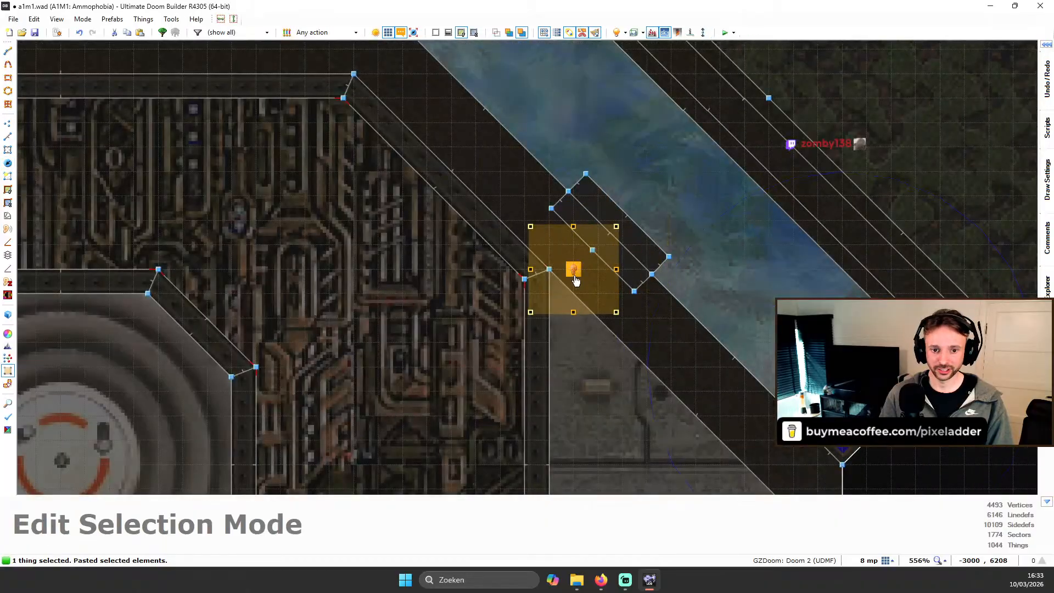
# Step: Select both pasted red lights in the 3D view and lower them to thing height 8, beside the lamps
pyautogui.press('q')
pyautogui.press('s')
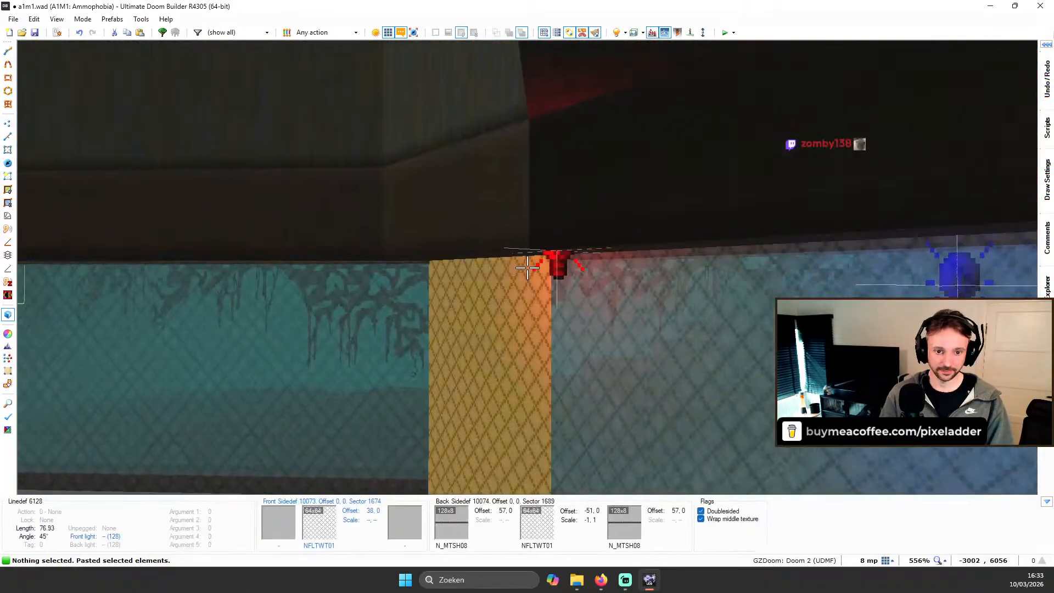
pyautogui.click(527, 268)
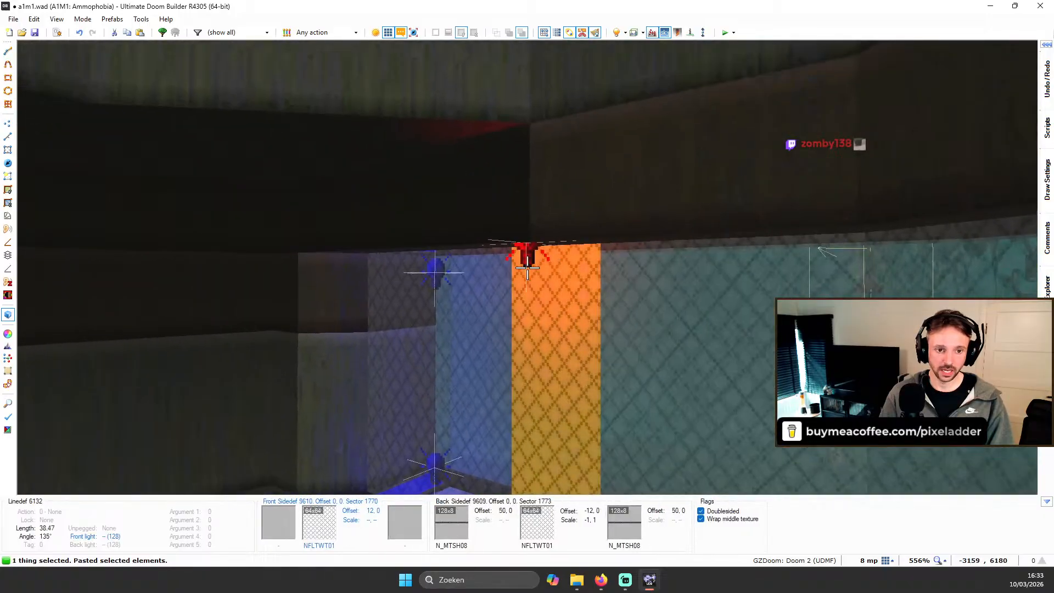
pyautogui.click(528, 268)
pyautogui.scroll(-1, 527, 268)
pyautogui.scroll(-20, 527, 268)
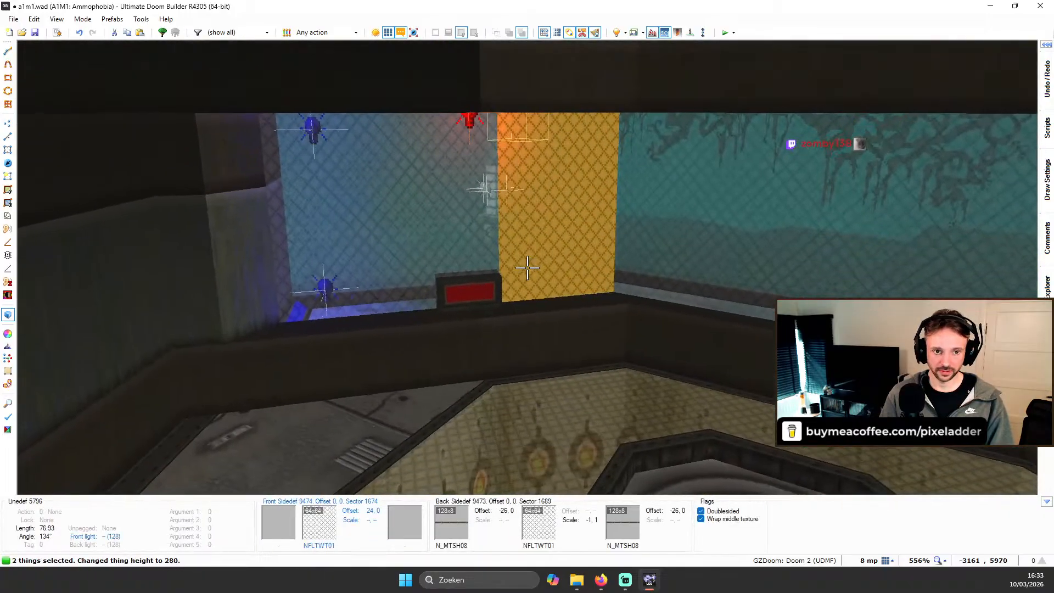
pyautogui.press('s')
pyautogui.scroll(-16, 527, 268)
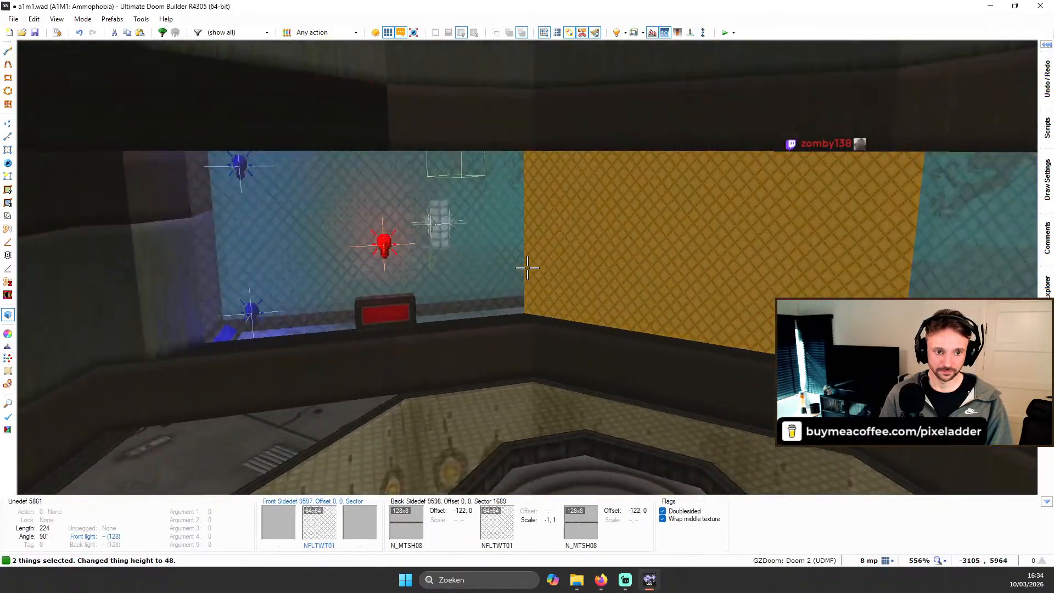
pyautogui.press('c')
# Step: Examine the red lights' glow on both lamp blocks from around the octagonal platform
pyautogui.press('s')
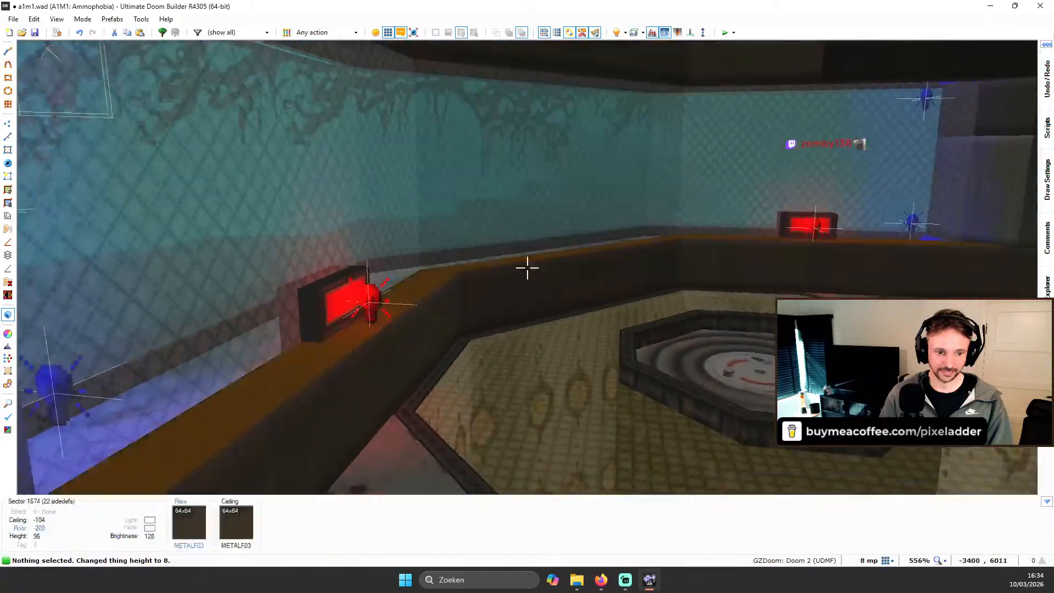
pyautogui.press('w')
pyautogui.press('s')
pyautogui.press('w')
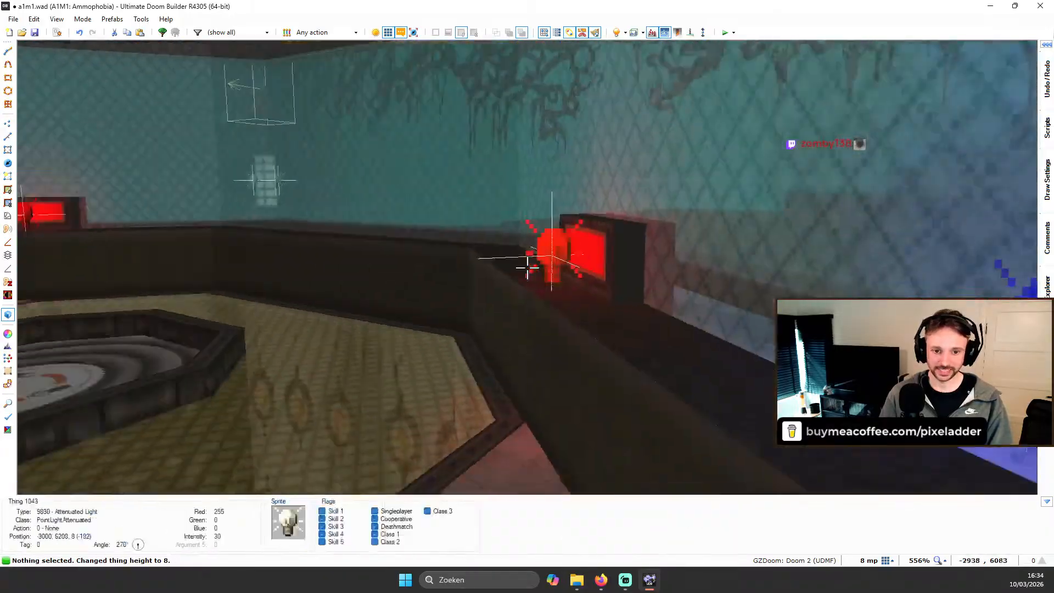
# Step: Move both red lights off the rim onto the octagonal platform's edge, placing the northwest one at -3328, 6200 and the northeast one symmetrically
pyautogui.press('s')
pyautogui.press('w')
pyautogui.press('q')
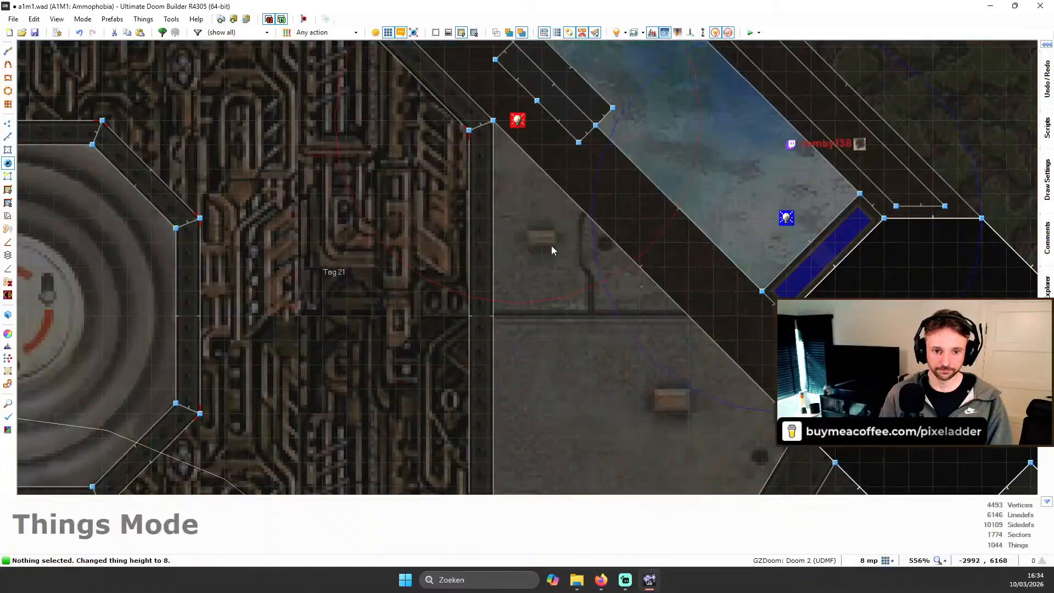
pyautogui.moveTo(478, 239); pyautogui.dragTo(478, 238)
pyautogui.scroll(-5, 478, 239)
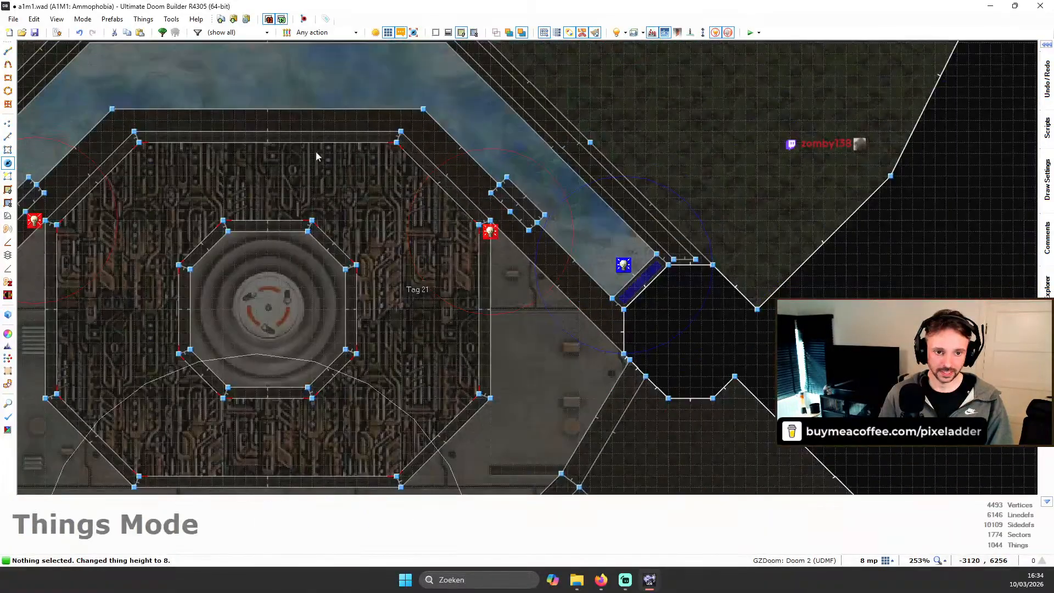
pyautogui.scroll(4, 40, 226)
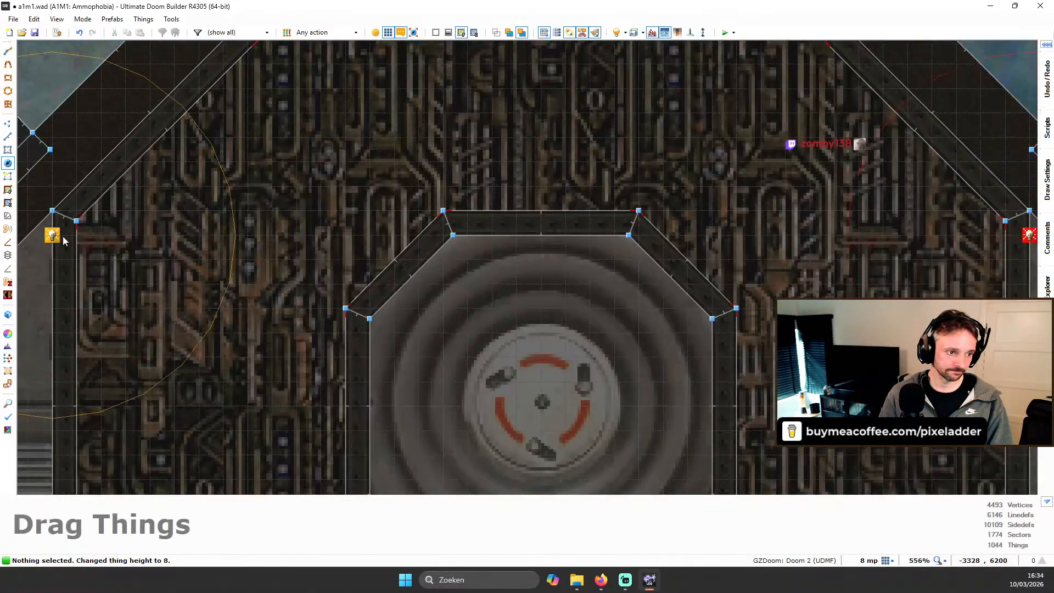
# Step: Select both moved red lights in the 3D view, raise them to thing height 40 and clear the selection
pyautogui.press('q')
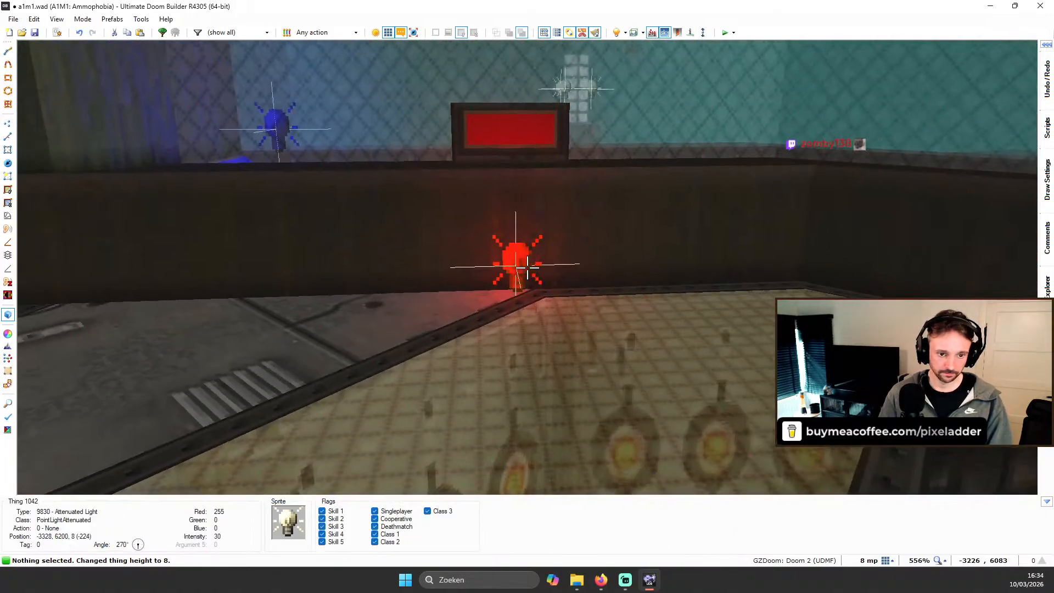
pyautogui.click(527, 268)
pyautogui.click(527, 268)
pyautogui.scroll(4, 527, 268)
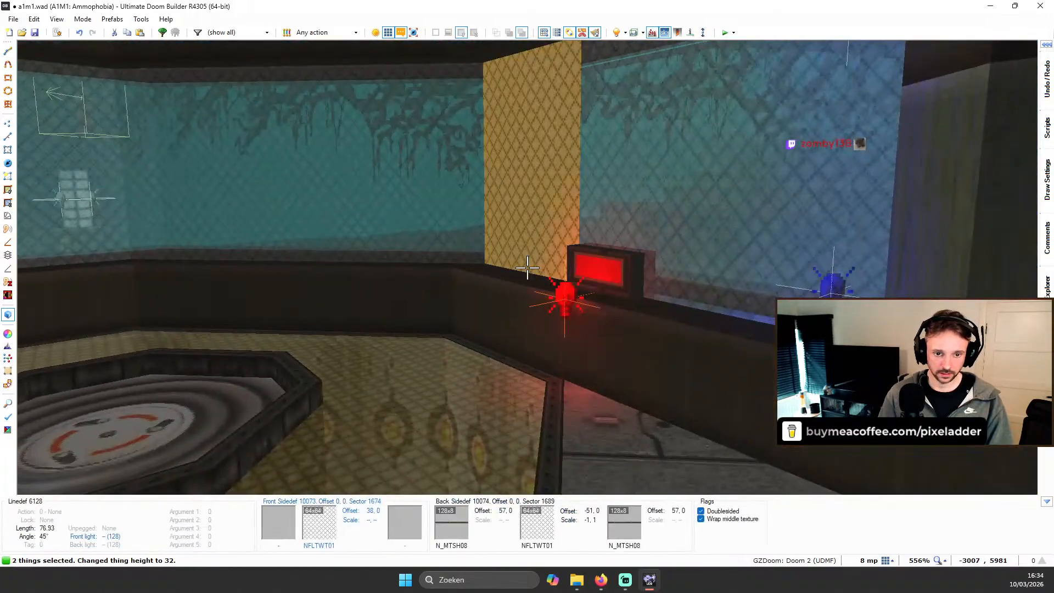
pyautogui.press('w')
pyautogui.press('c')
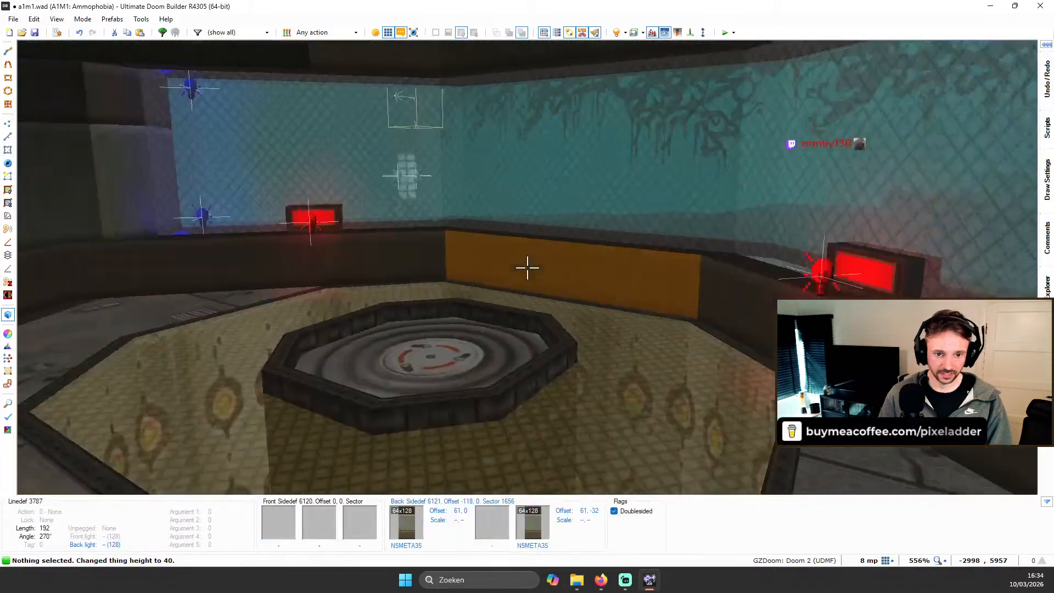
pyautogui.press('w')
pyautogui.press('s')
pyautogui.press('w')
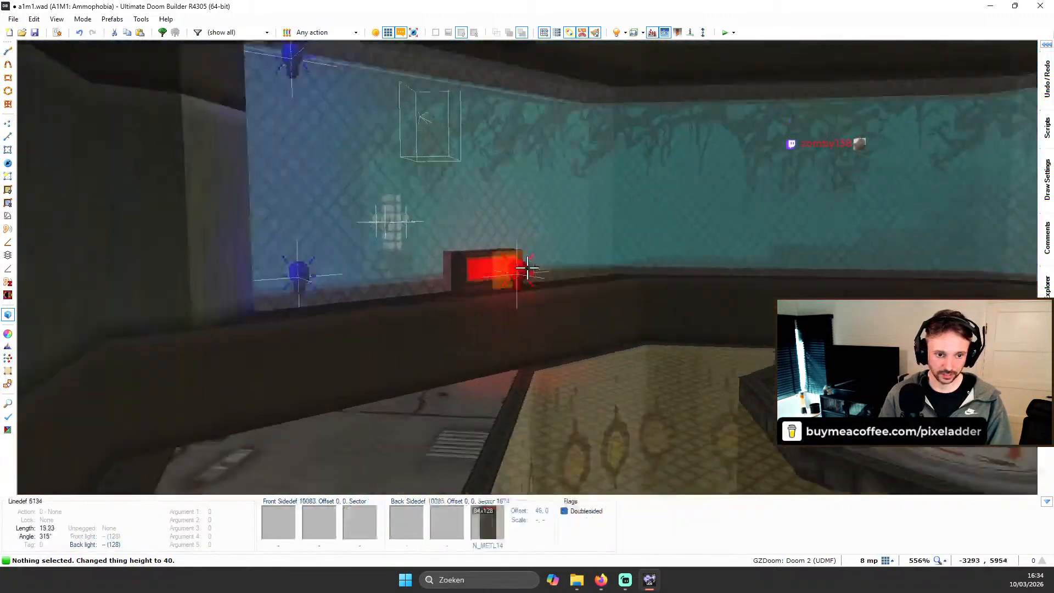
pyautogui.press('s')
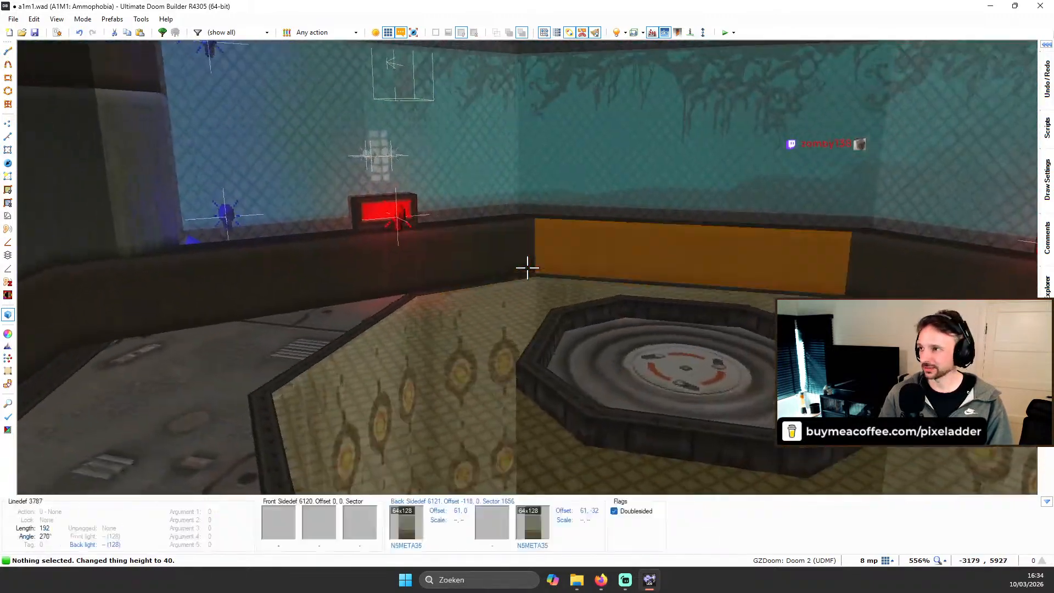
# Step: Test the map in GZDoom and examine the red lamps' glow on the rim from around the octagonal platform
pyautogui.press('q')
pyautogui.scroll(-5, 530, 266)
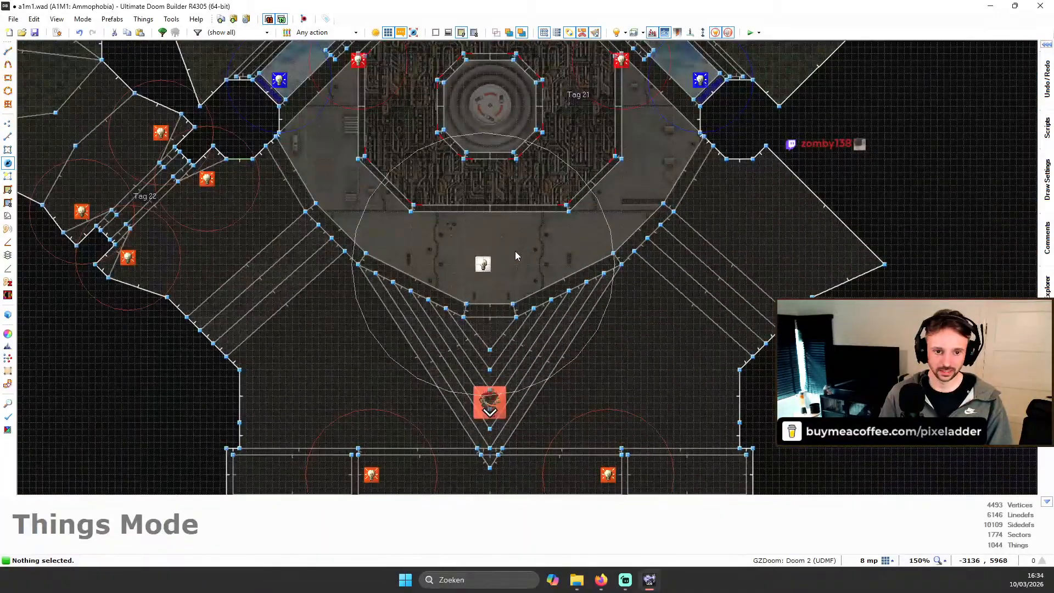
pyautogui.press('F9')
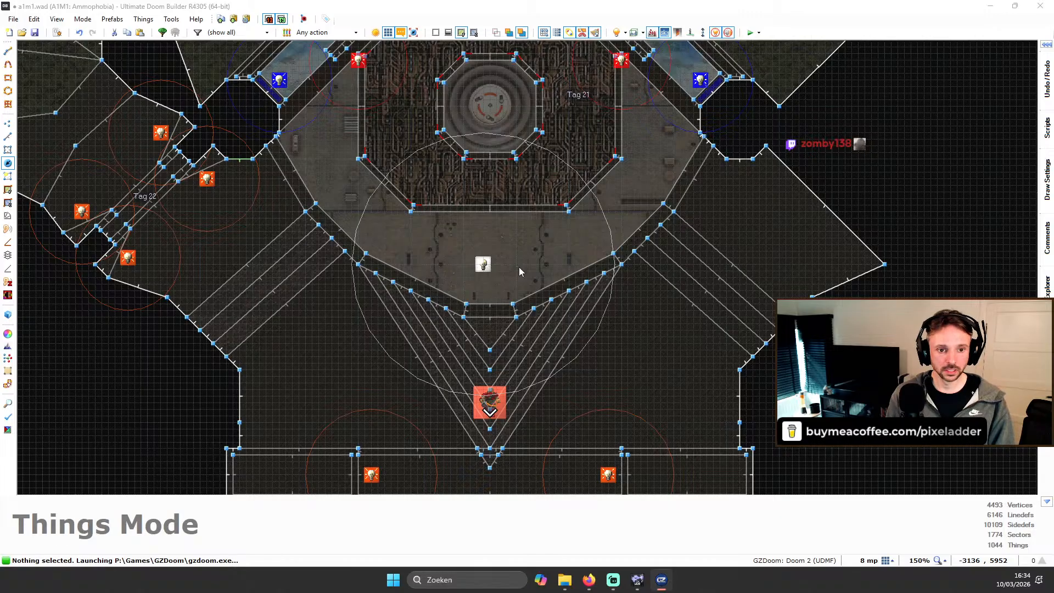
pyautogui.press('w')
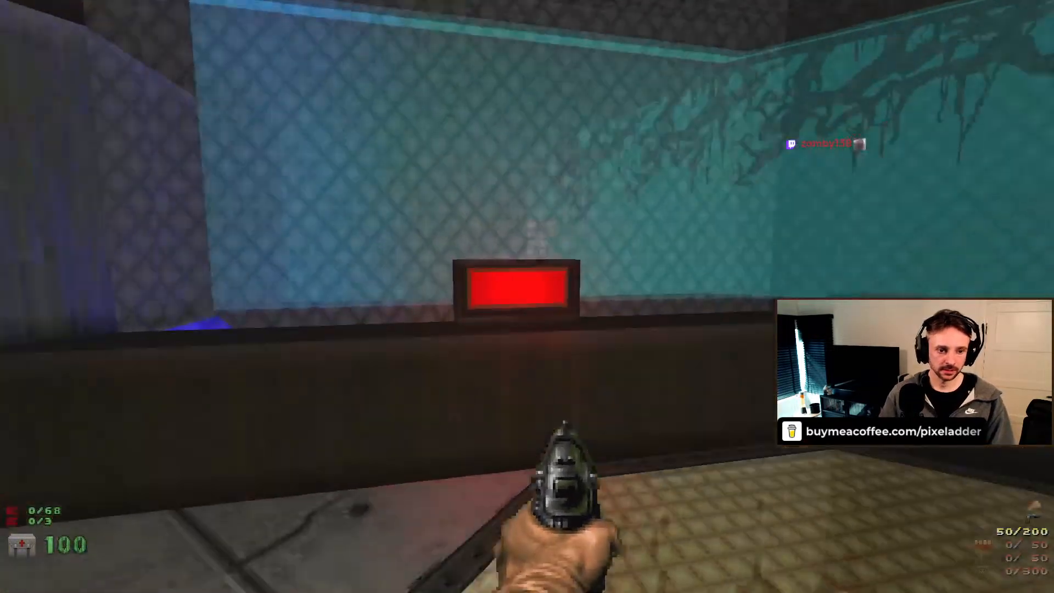
pyautogui.press('s')
pyautogui.press('w')
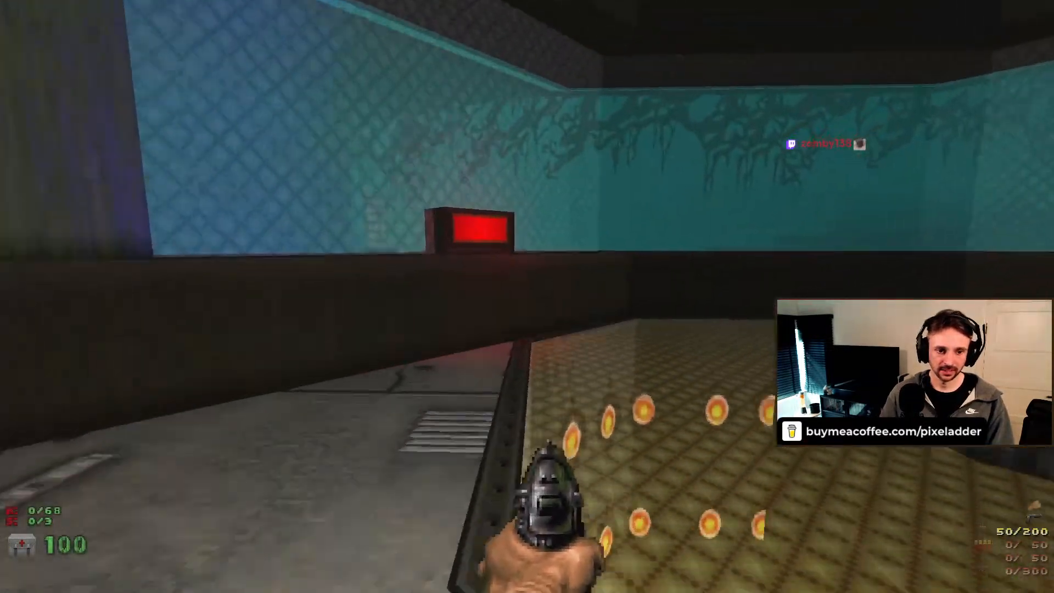
pyautogui.press('s')
pyautogui.press('a')
pyautogui.press('w')
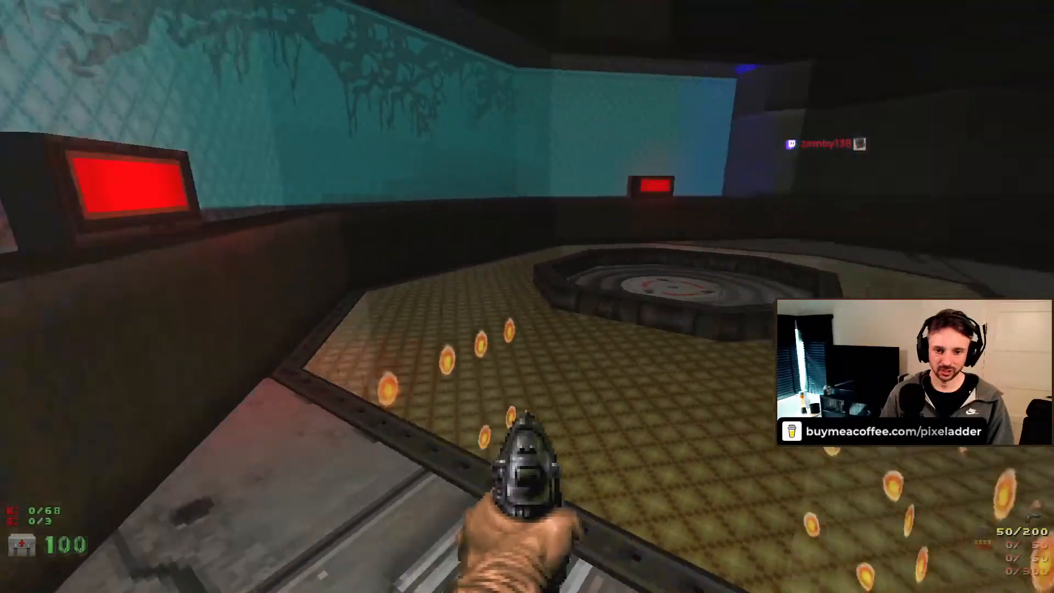
pyautogui.press('s')
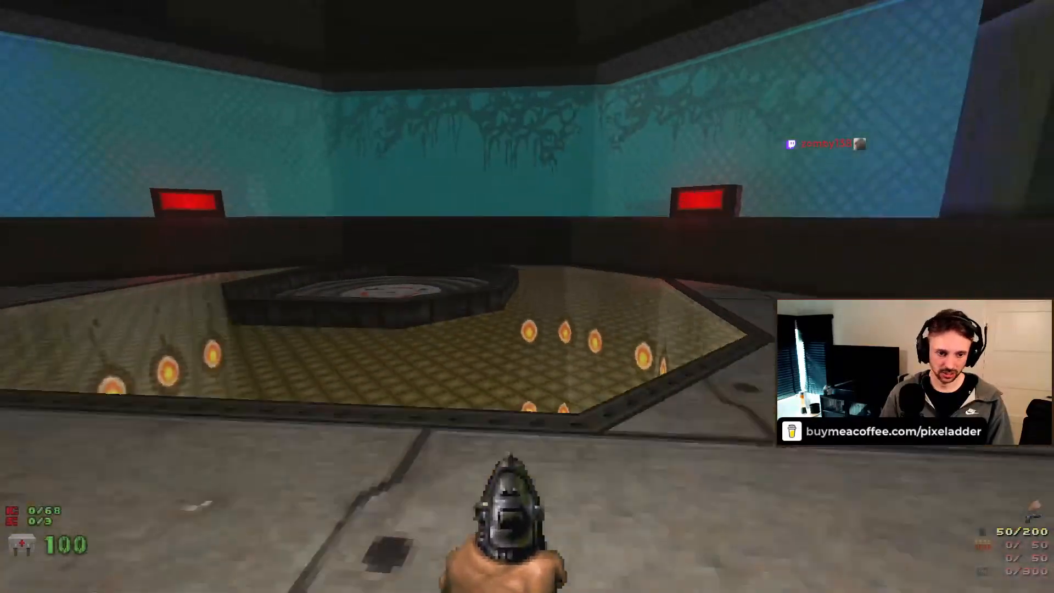
pyautogui.press('w')
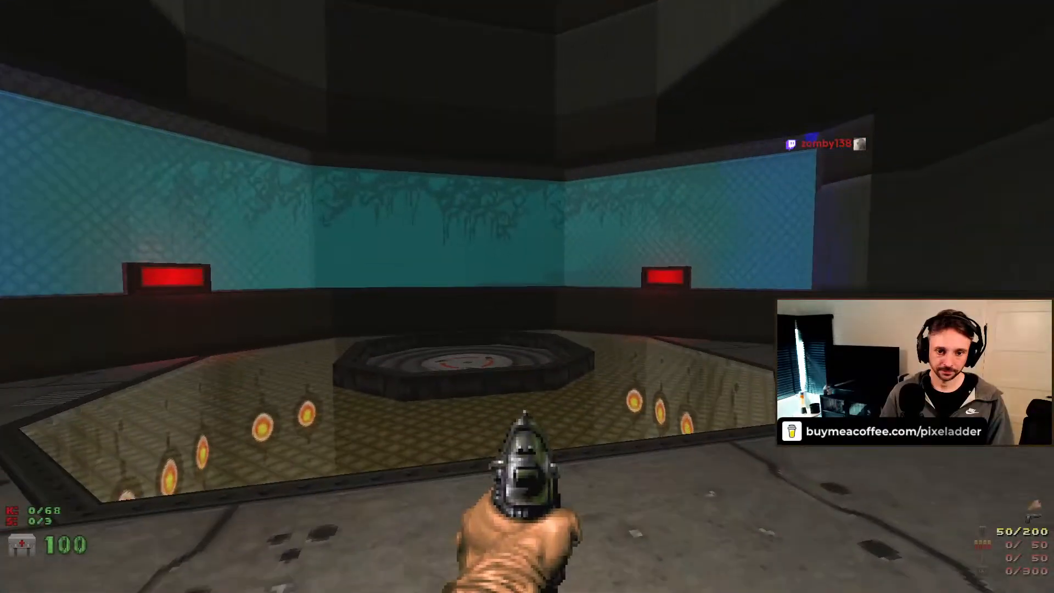
# Step: Walk through the test level to examine the ceiling above the platform, the area behind the glass and the lamps
pyautogui.press('w')
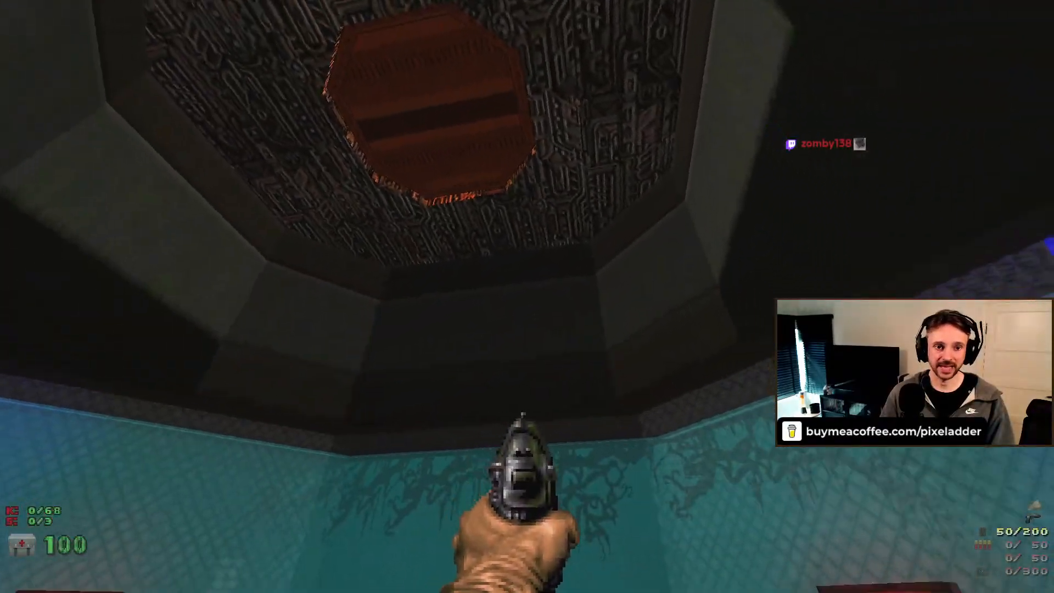
pyautogui.press('w')
pyautogui.press('w')
pyautogui.press('s')
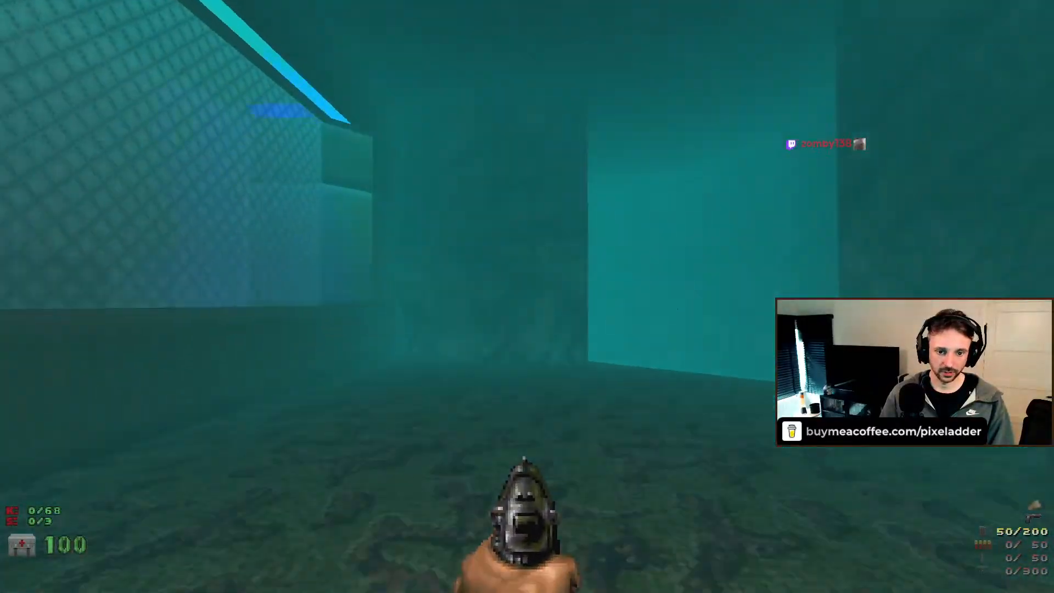
pyautogui.press('w')
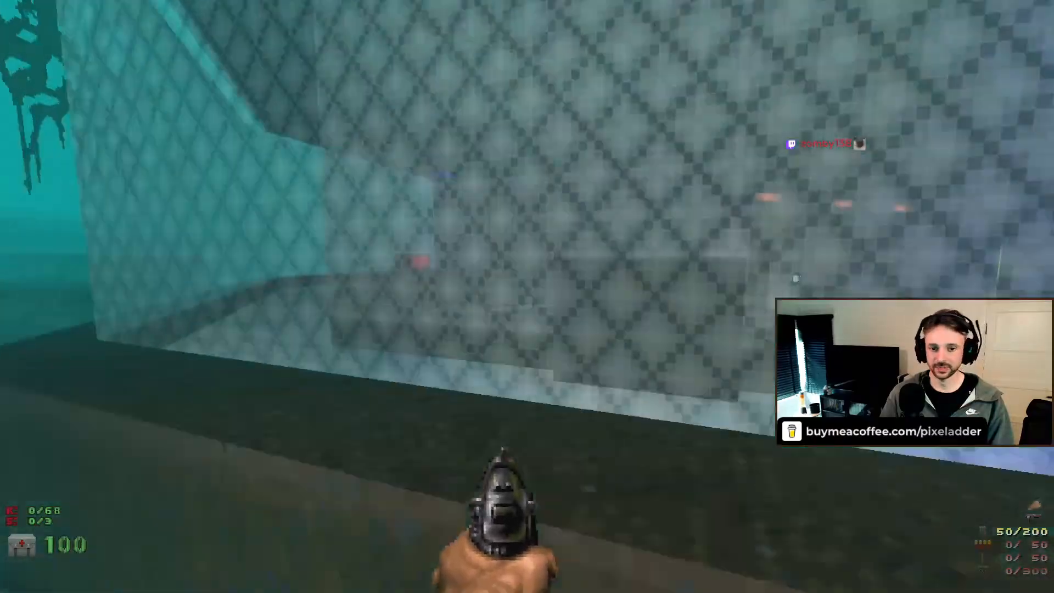
pyautogui.press('w')
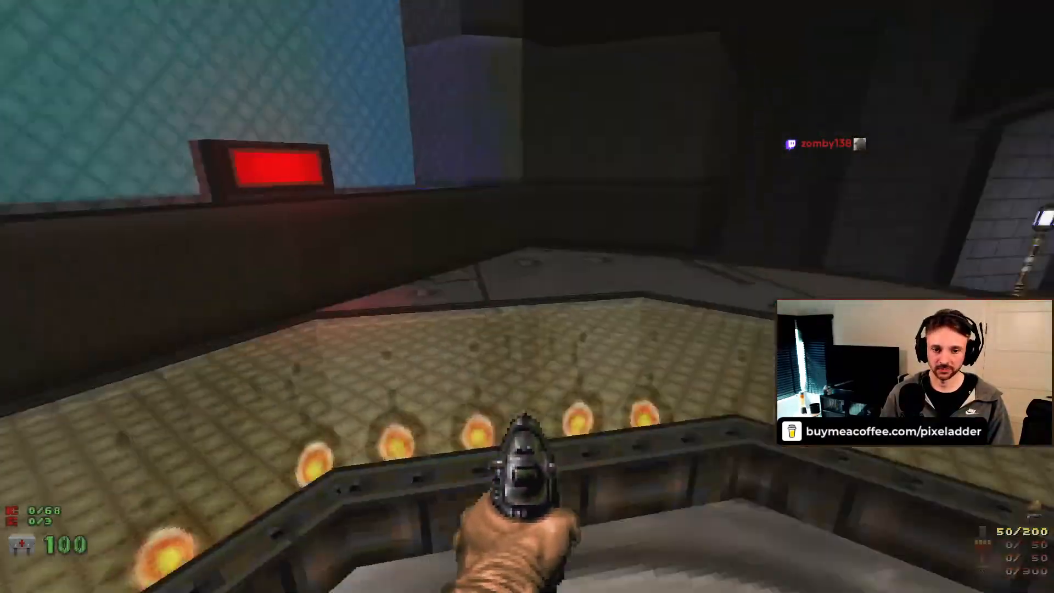
pyautogui.press('w')
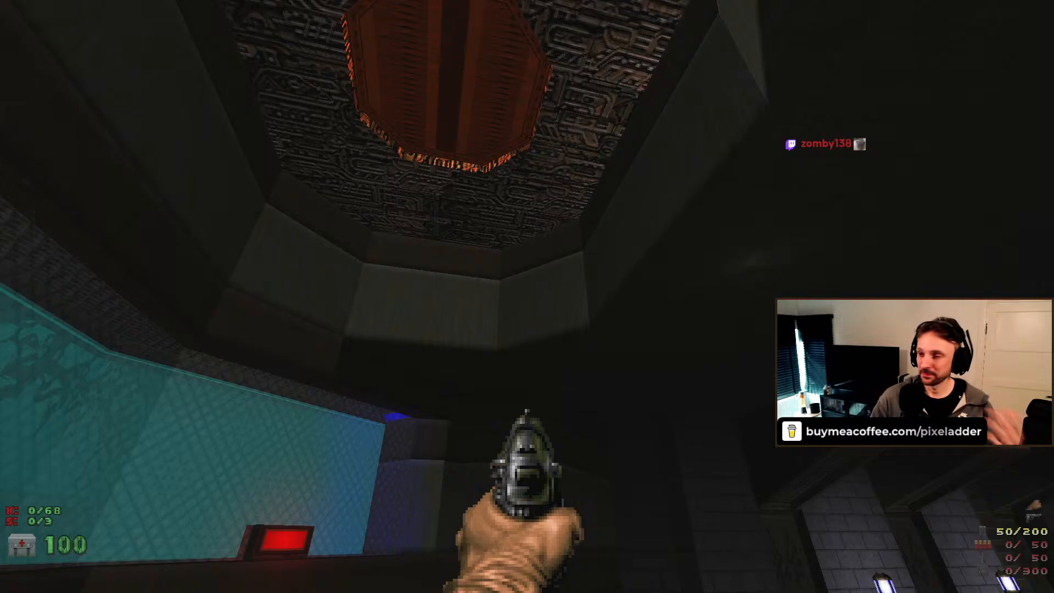
# Step: Quit the GZDoom test and return to the map editor
pyautogui.press('Escape')
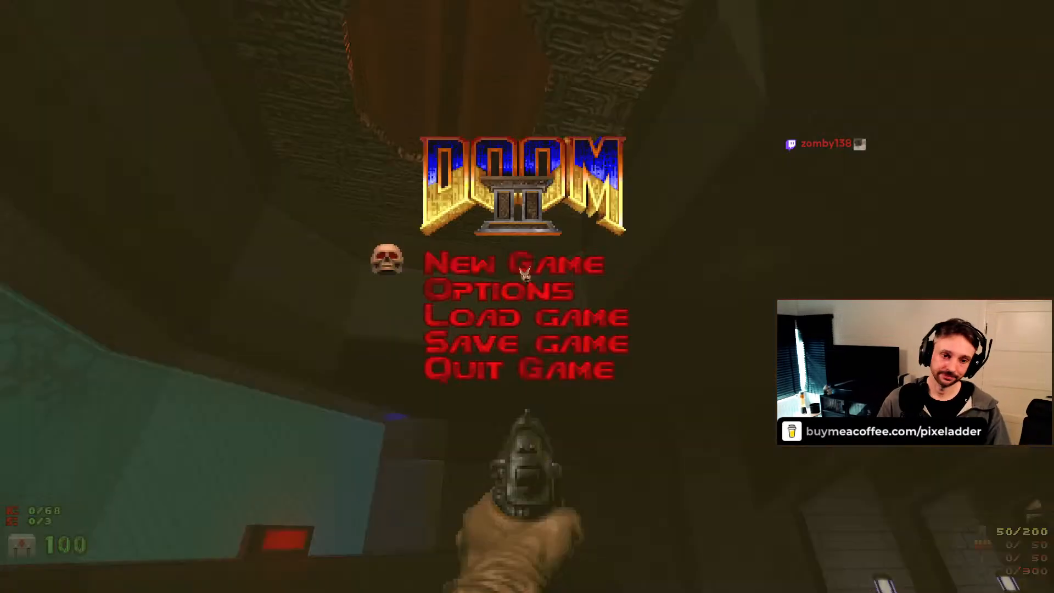
pyautogui.press('Up')
pyautogui.press('Return')
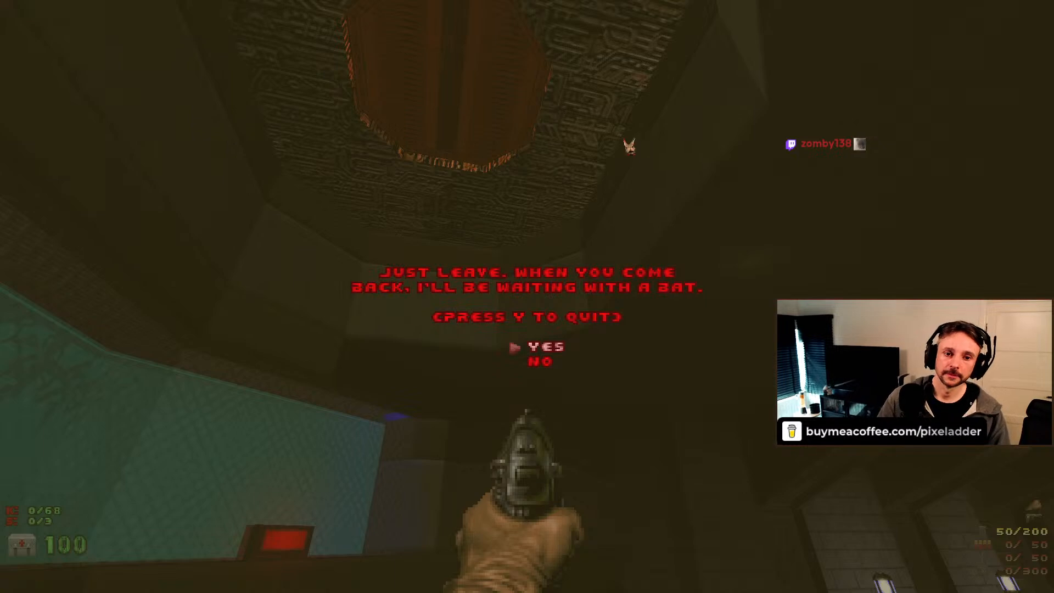
pyautogui.press('y')
# Step: Save the map to a1m1.wad
pyautogui.scroll(-3, 644, 131)
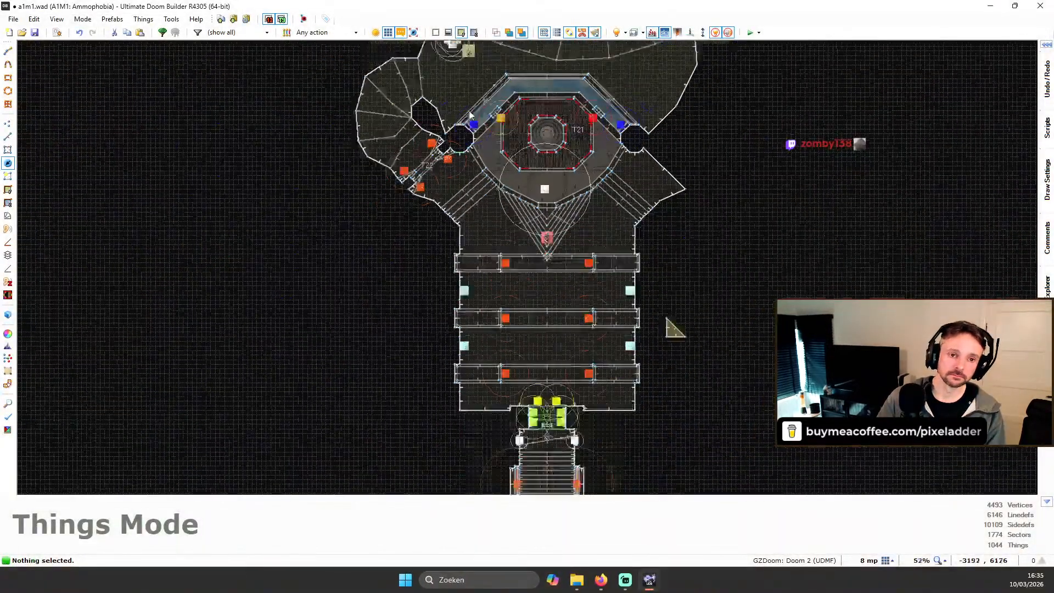
pyautogui.press('Up')
pyautogui.press('Up')
pyautogui.press('Up')
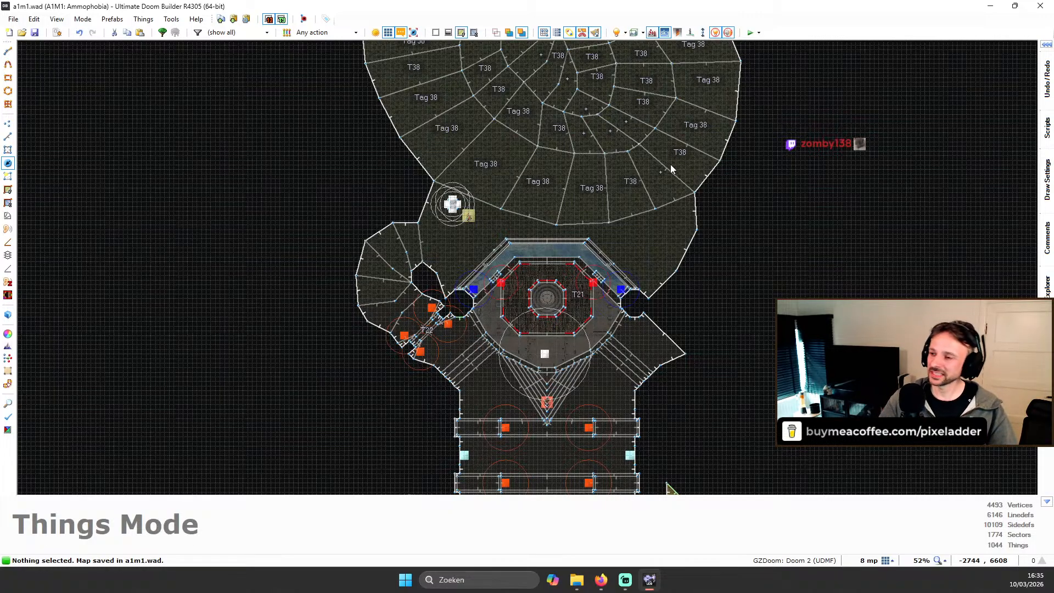
pyautogui.scroll(-5, 724, 176)
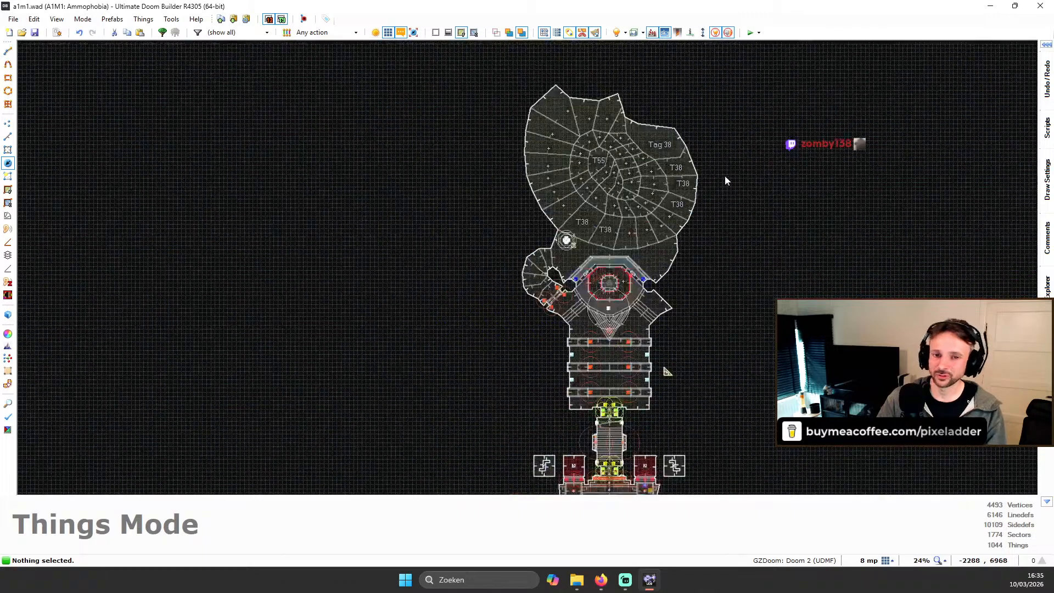
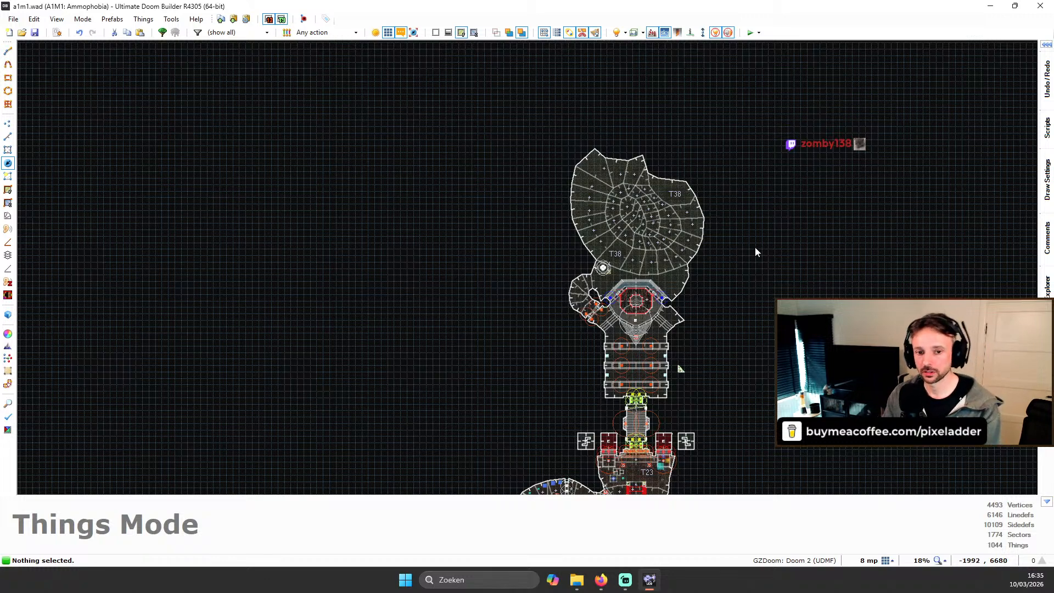
pyautogui.scroll(3, 756, 248)
pyautogui.scroll(-3, 678, 241)
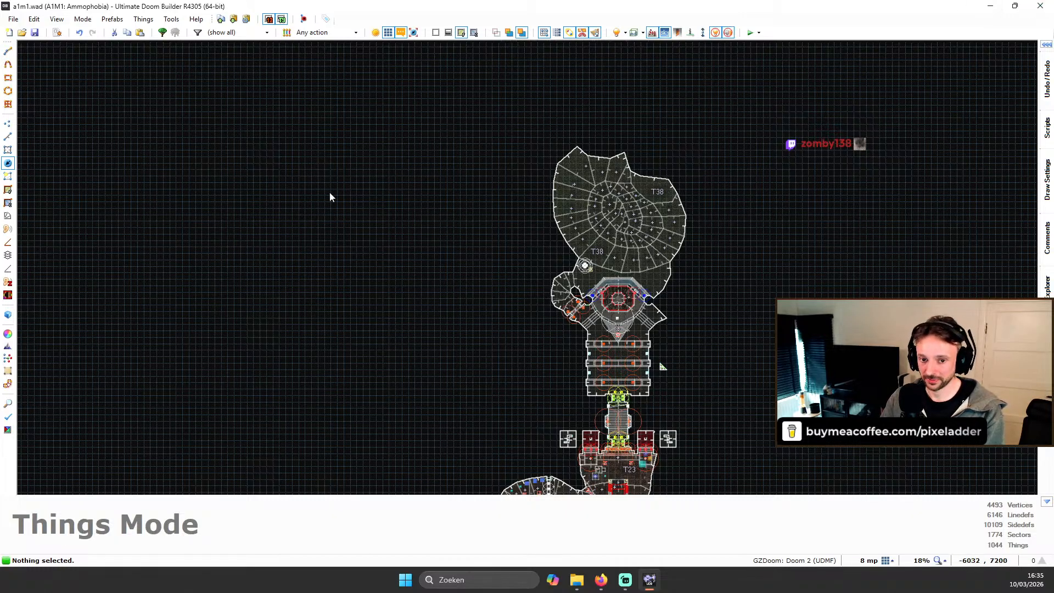
pyautogui.scroll(-4, 715, 231)
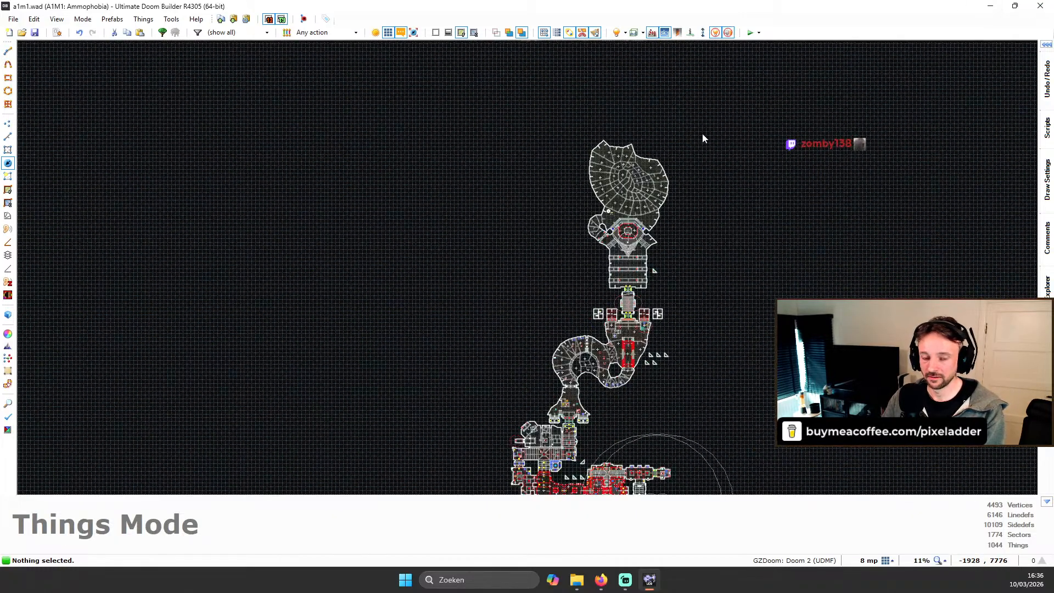
pyautogui.scroll(3, 675, 236)
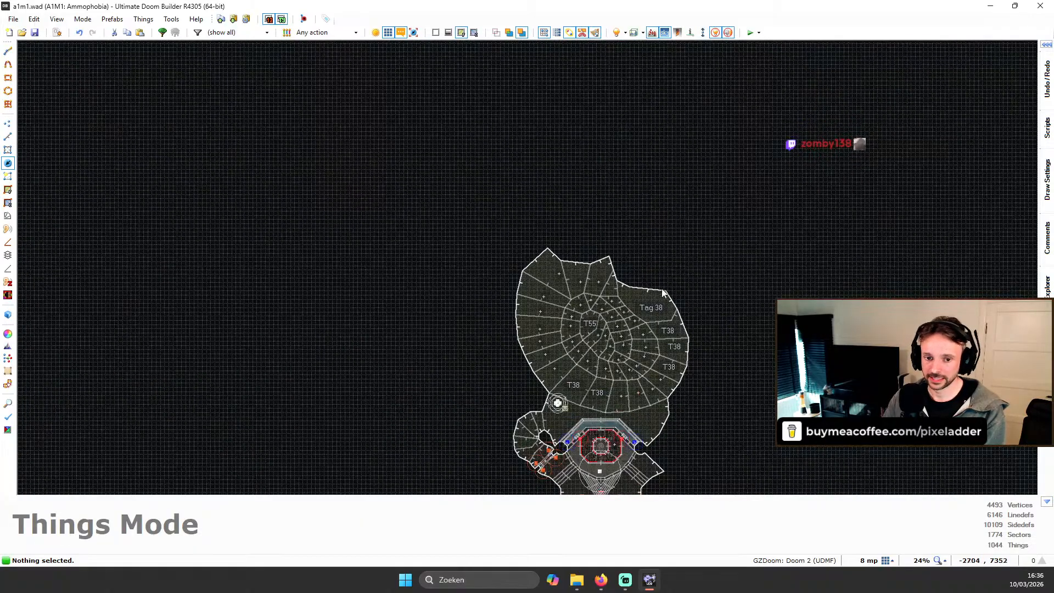
pyautogui.scroll(3, 681, 467)
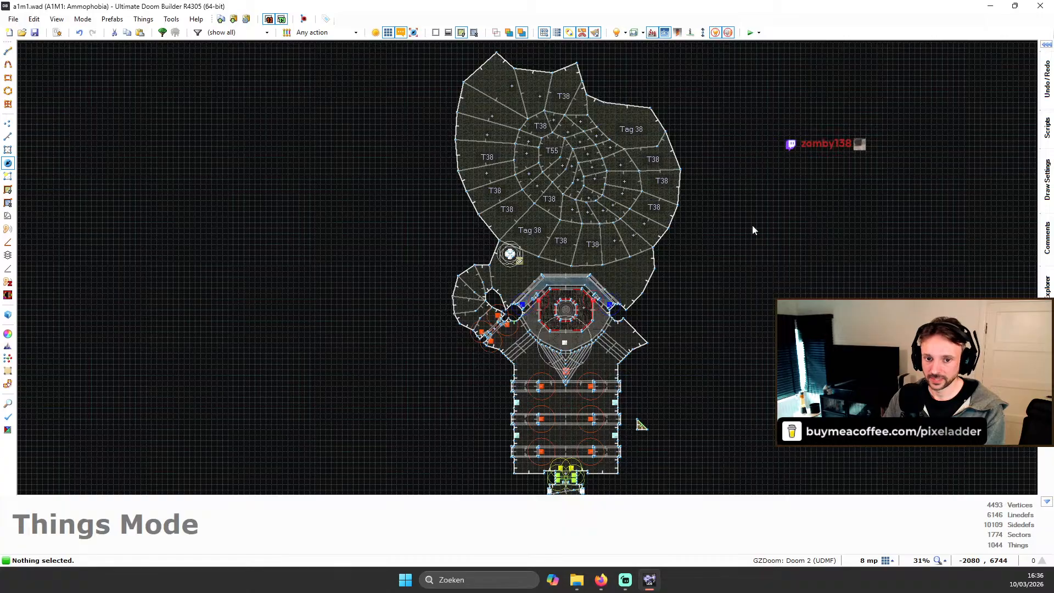
pyautogui.scroll(-4, 450, 192)
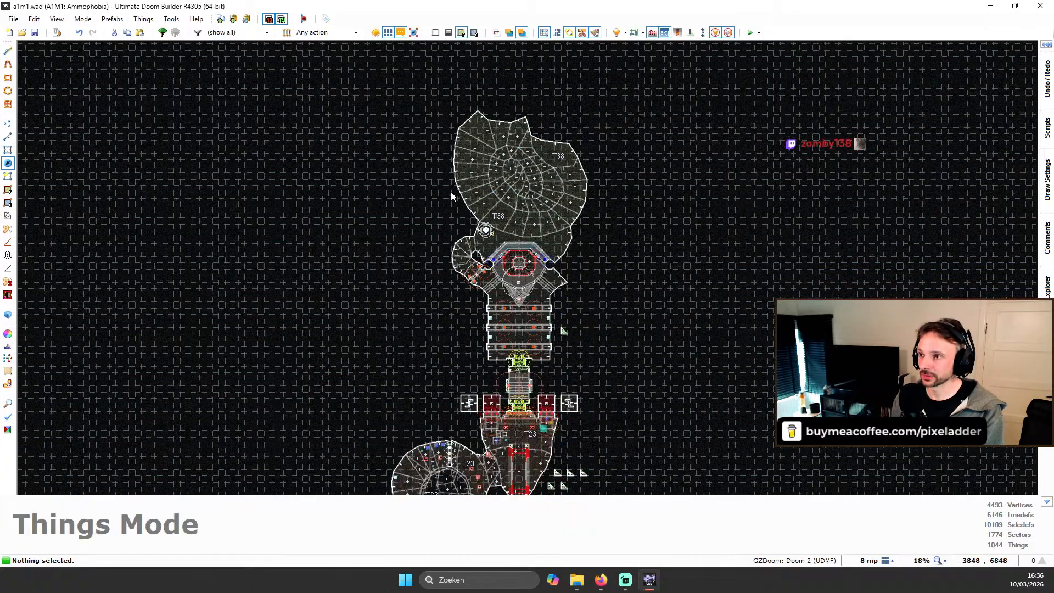
# Step: Save the a1m1.wad map again
pyautogui.click(35, 33)
pyautogui.scroll(-8, 556, 322)
pyautogui.scroll(4, 567, 414)
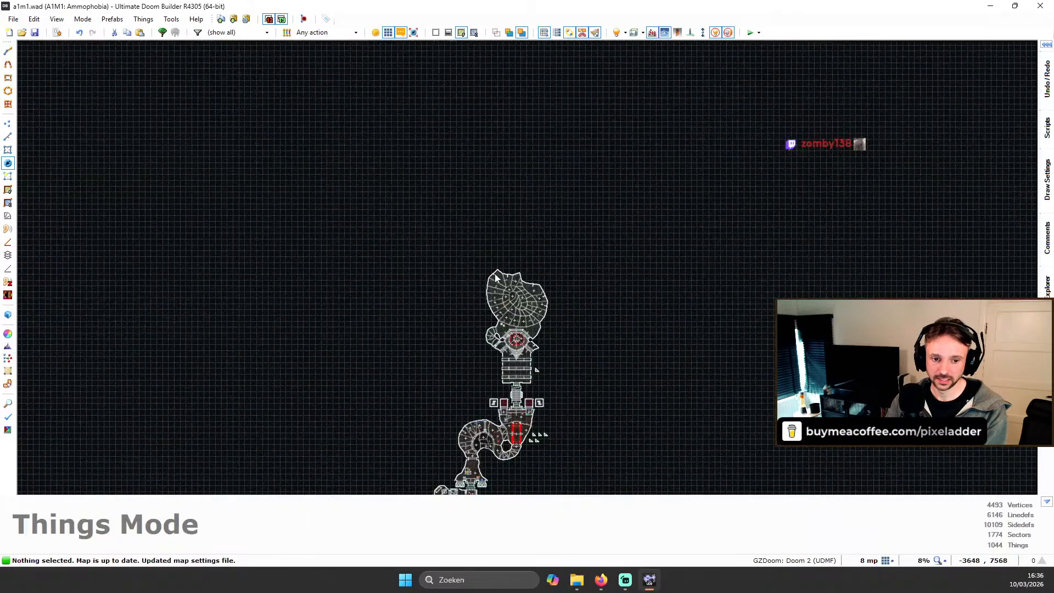
pyautogui.scroll(4, 496, 277)
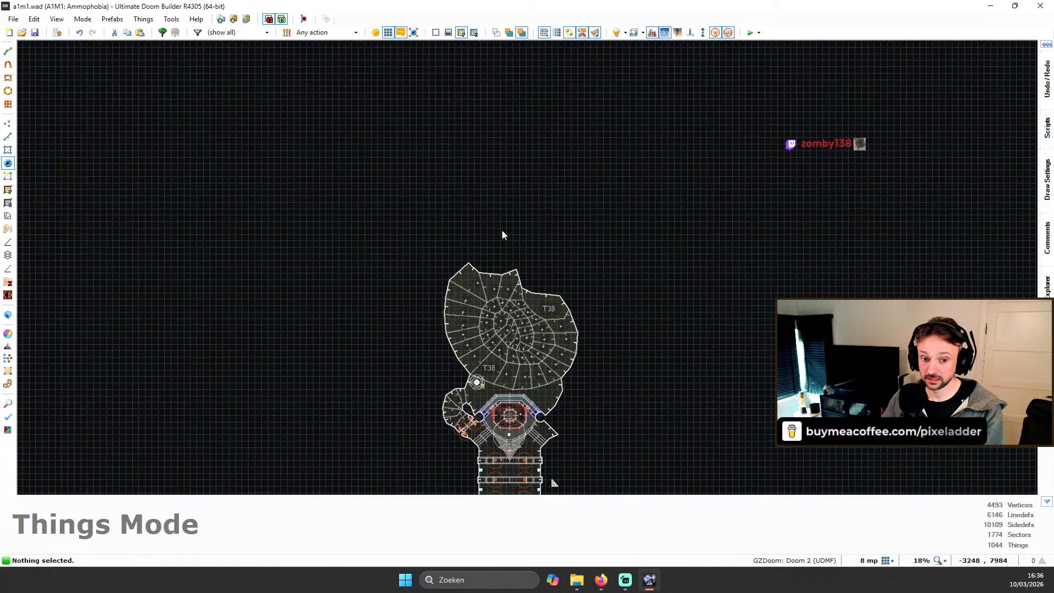
pyautogui.scroll(1, 565, 325)
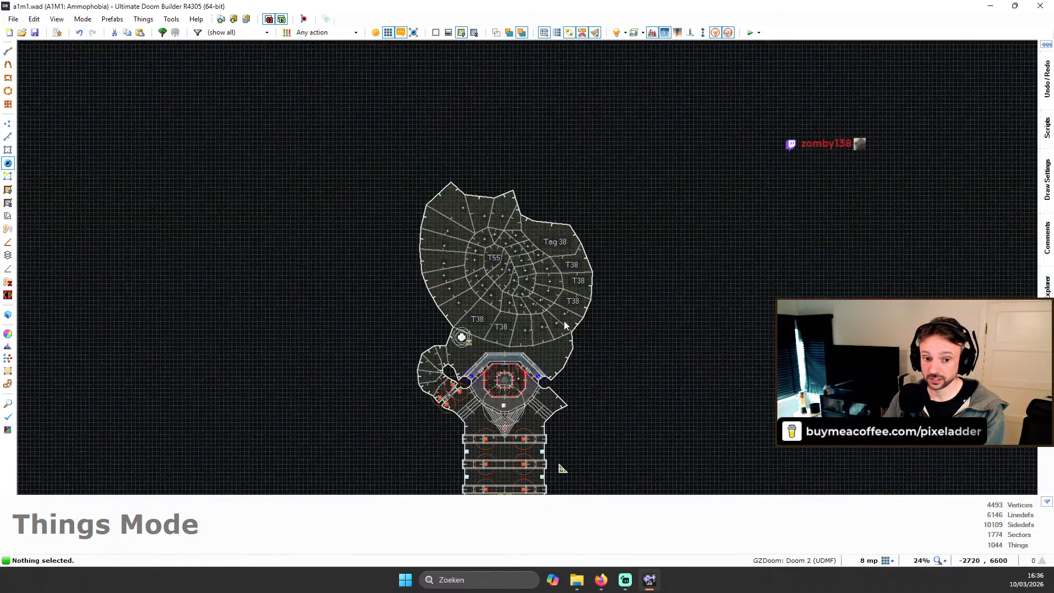
pyautogui.scroll(1, 576, 301)
pyautogui.scroll(-1, 540, 278)
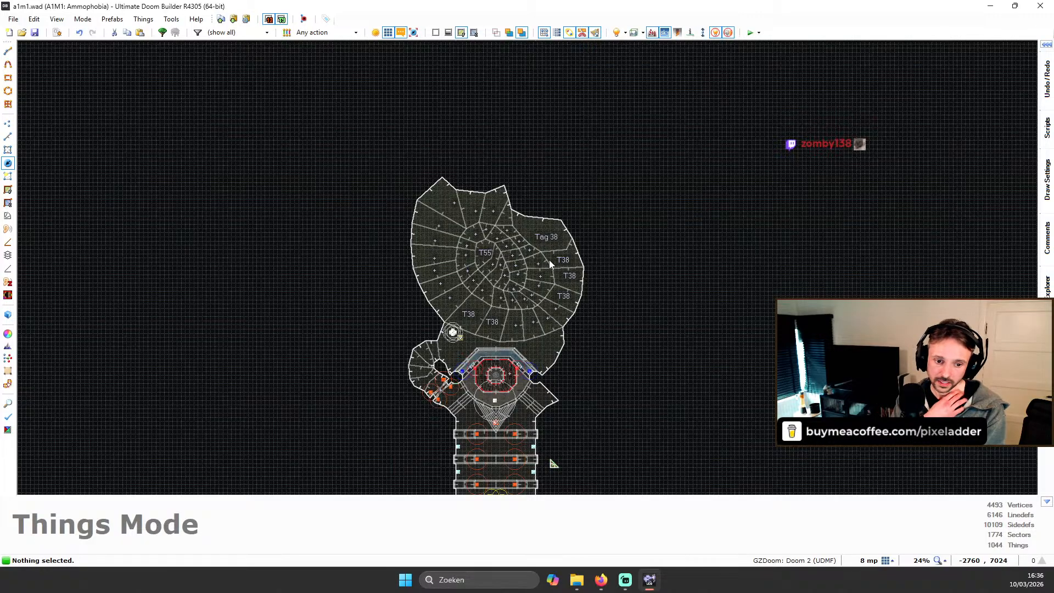
# Step: Examine the layout of the map around the octagonal platform, the rock area beyond it and the corridors leading there
pyautogui.scroll(-4, 549, 259)
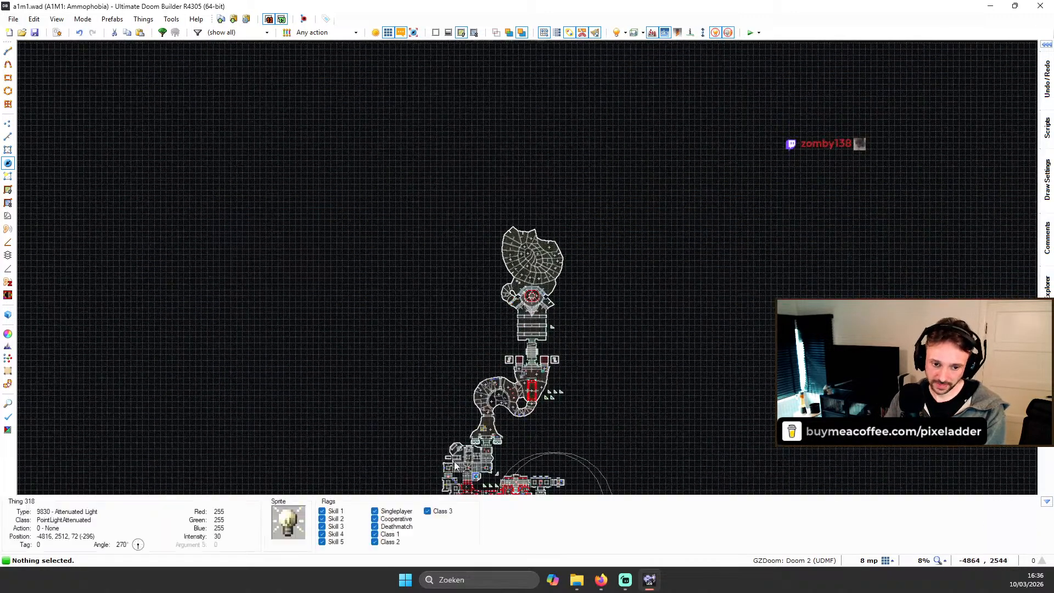
pyautogui.scroll(2, 566, 351)
pyautogui.scroll(3, 512, 167)
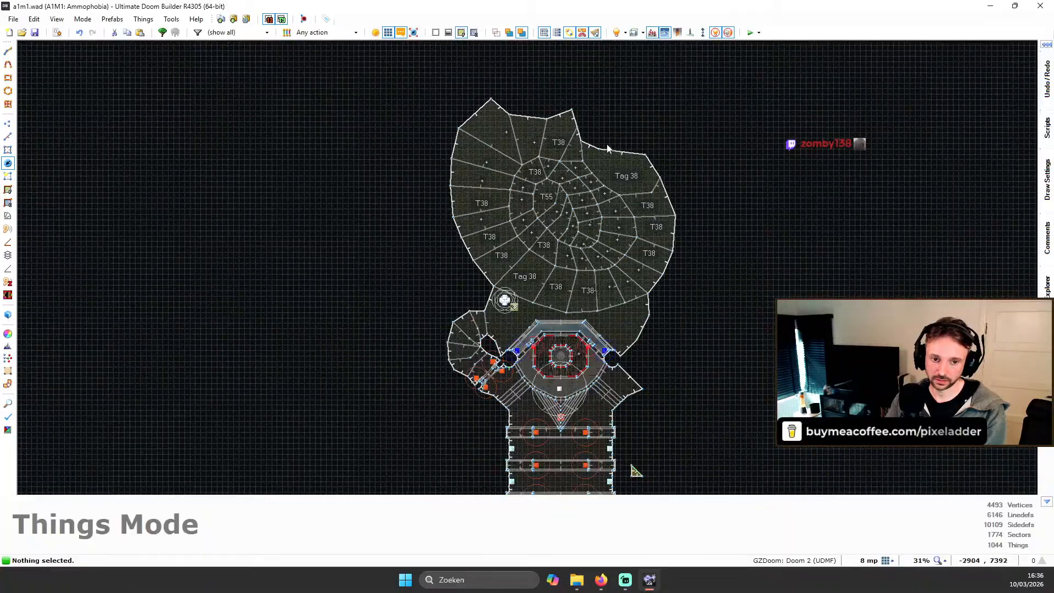
pyautogui.scroll(-2, 659, 226)
pyautogui.scroll(2, 637, 293)
pyautogui.scroll(1, 644, 283)
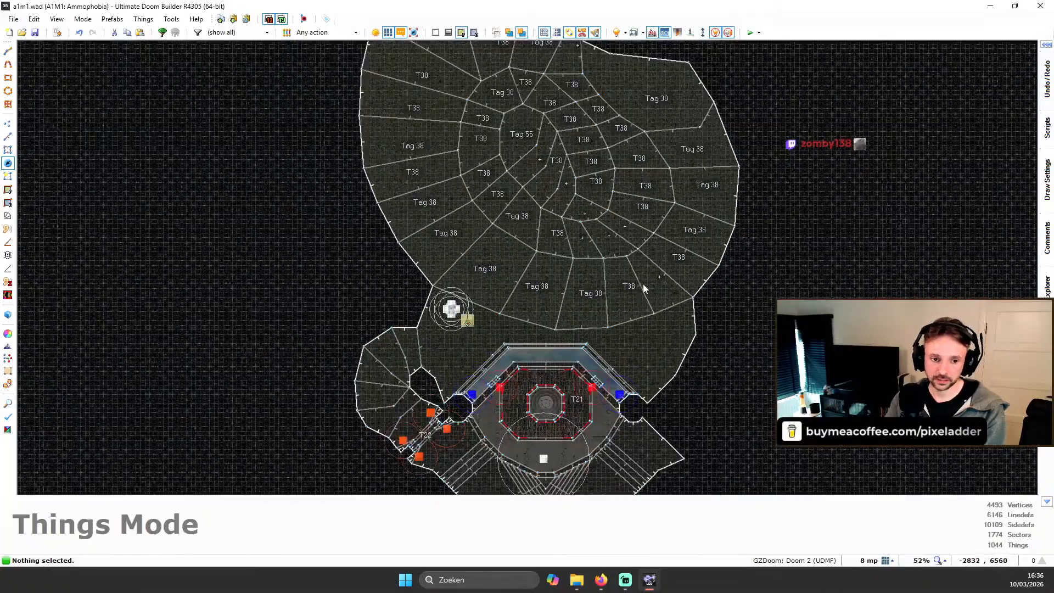
pyautogui.scroll(3, 522, 285)
pyautogui.scroll(-5, 660, 281)
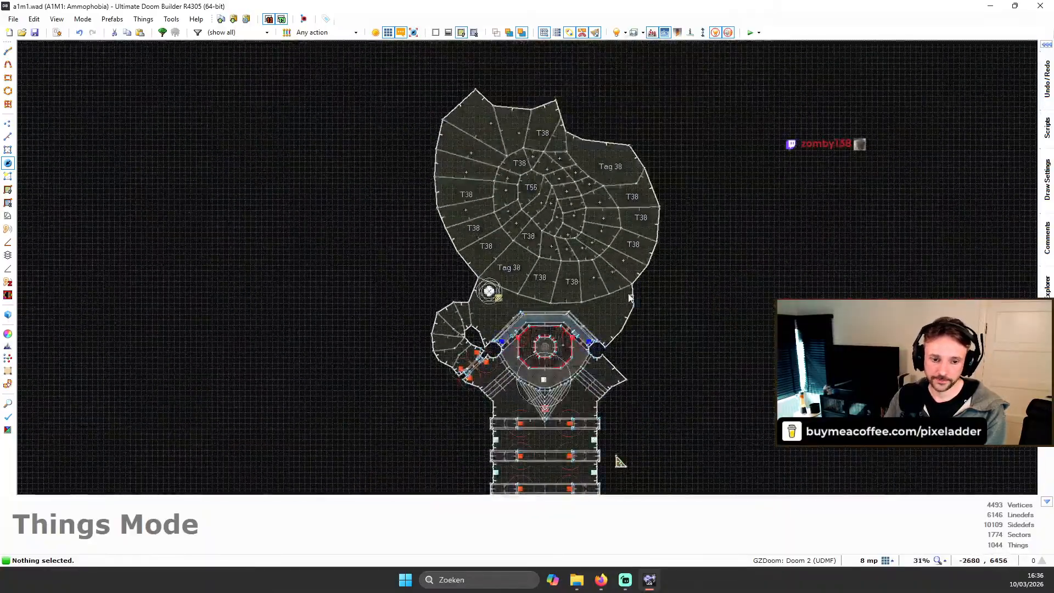
pyautogui.scroll(-3, 638, 256)
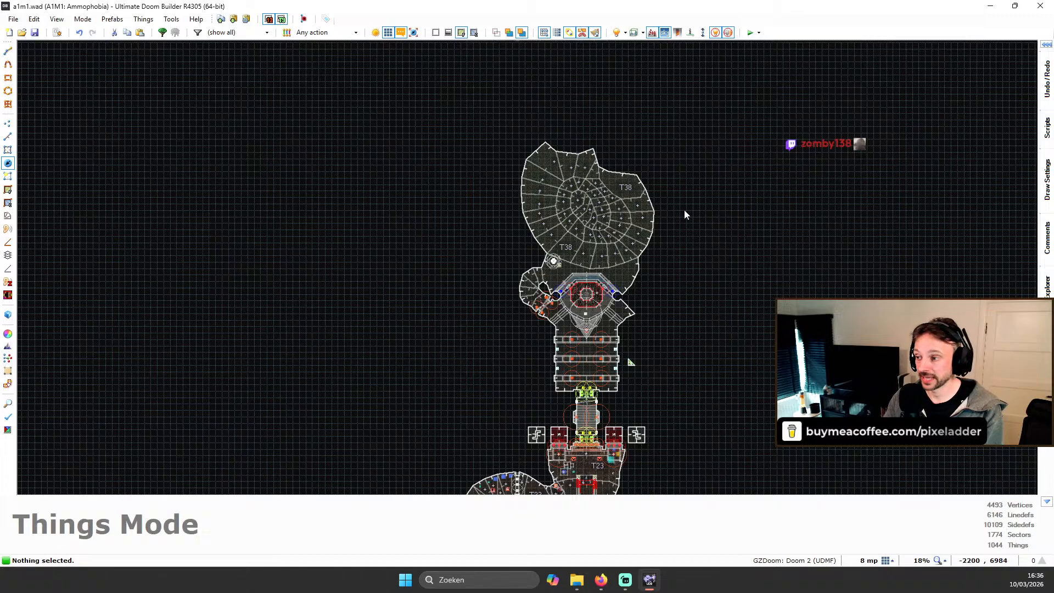
pyautogui.scroll(-3, 735, 235)
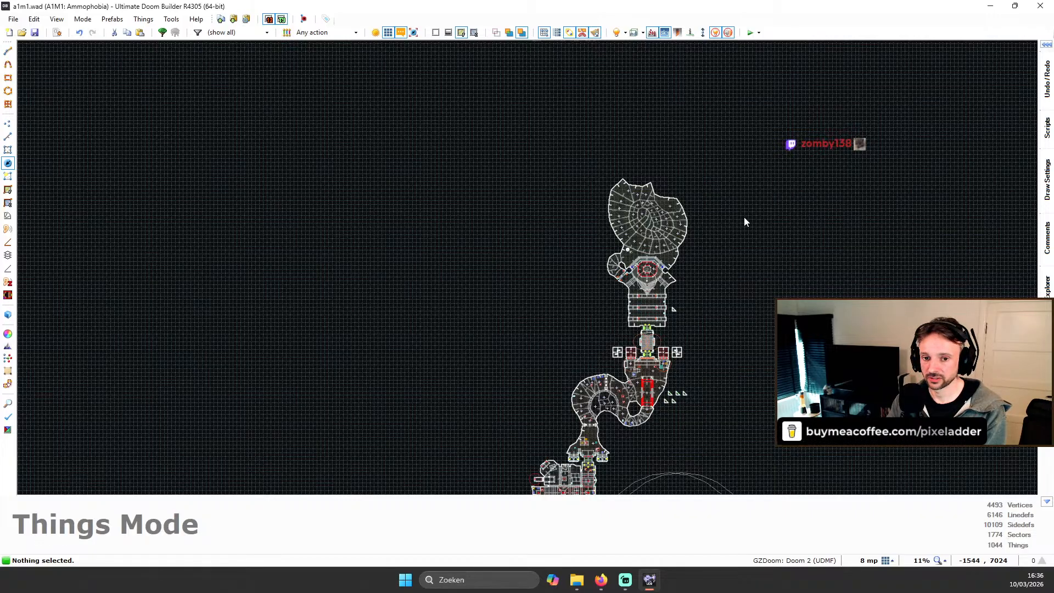
pyautogui.scroll(3, 728, 249)
pyautogui.scroll(-5, 728, 247)
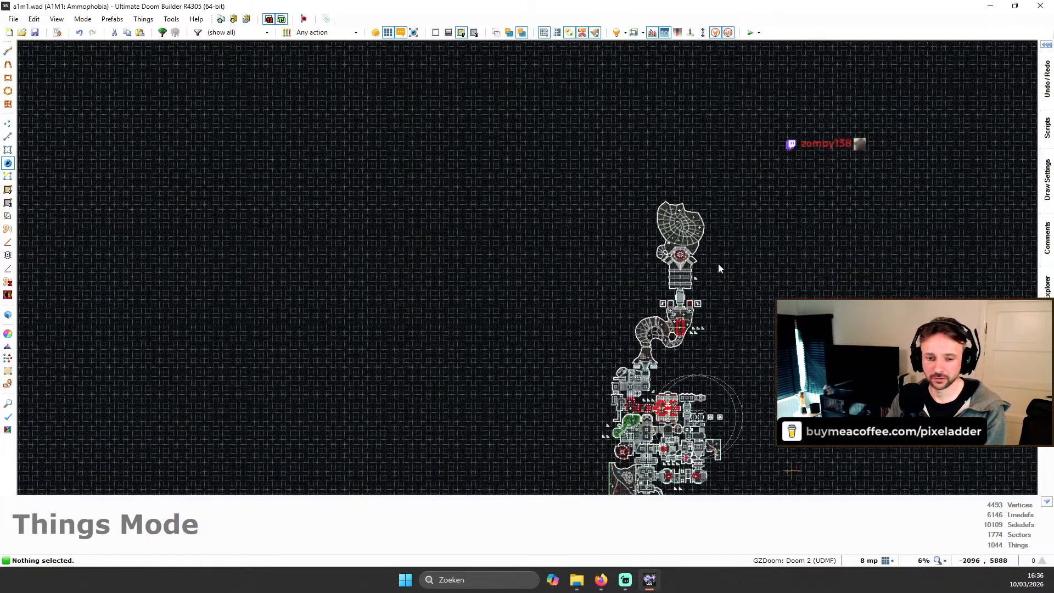
pyautogui.scroll(3, 718, 263)
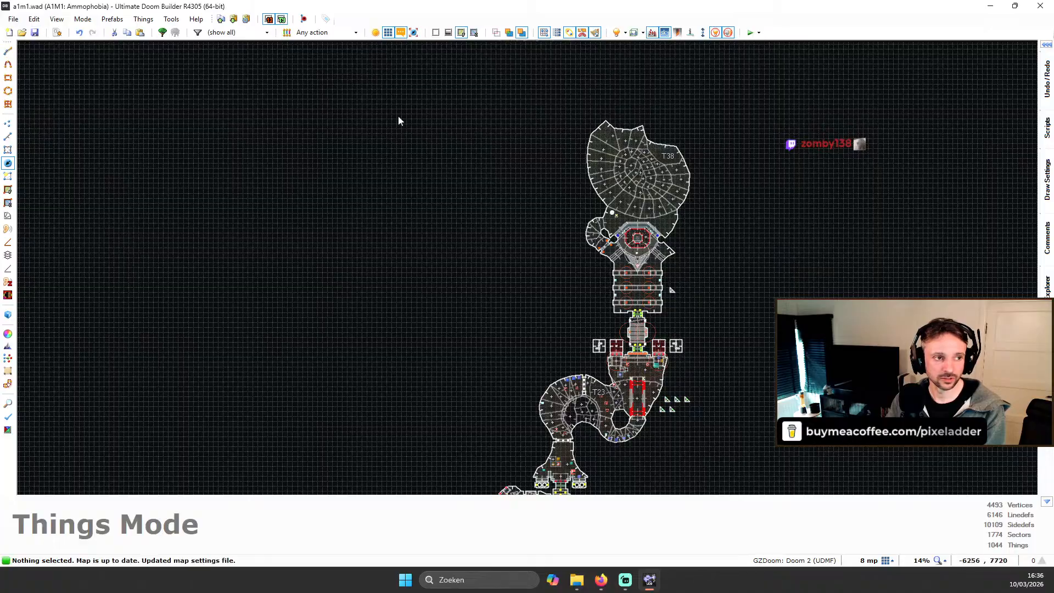
# Step: Select the eleven sectors that form the Tag 22 door and its frame southwest of the octagonal platform
pyautogui.scroll(7, 714, 209)
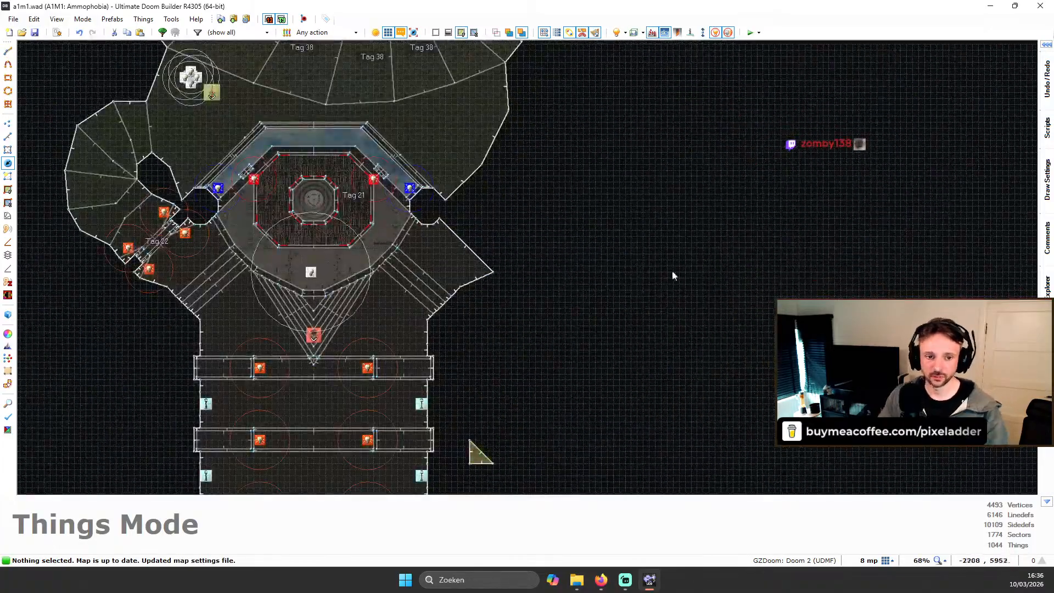
pyautogui.scroll(-2, 674, 274)
pyautogui.scroll(6, 354, 212)
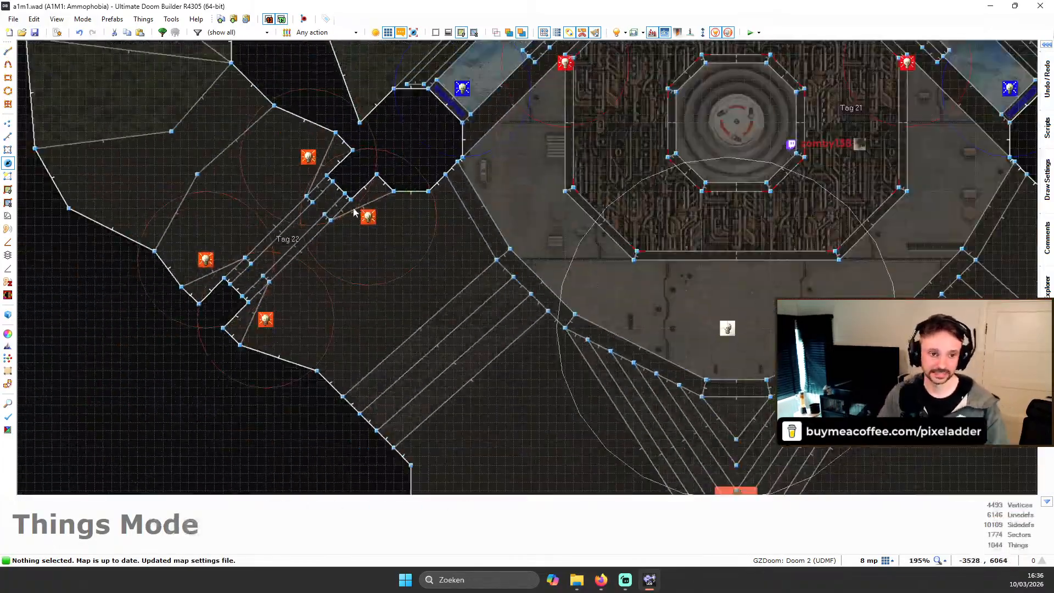
pyautogui.press('s')
pyautogui.click(360, 199)
pyautogui.scroll(3, 331, 214)
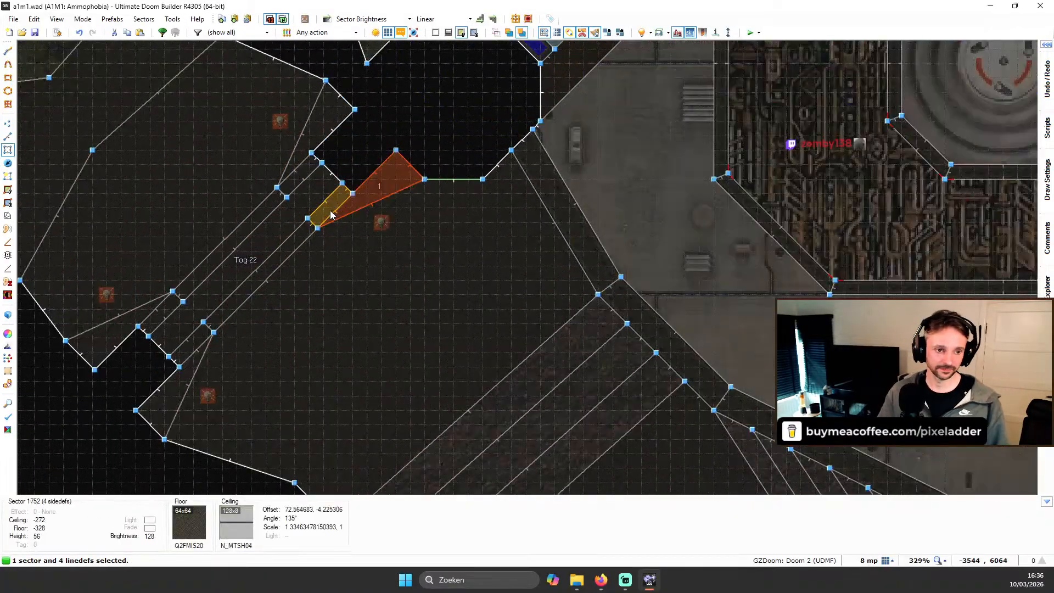
pyautogui.click(331, 214)
pyautogui.click(258, 272)
pyautogui.click(174, 401)
pyautogui.click(200, 335)
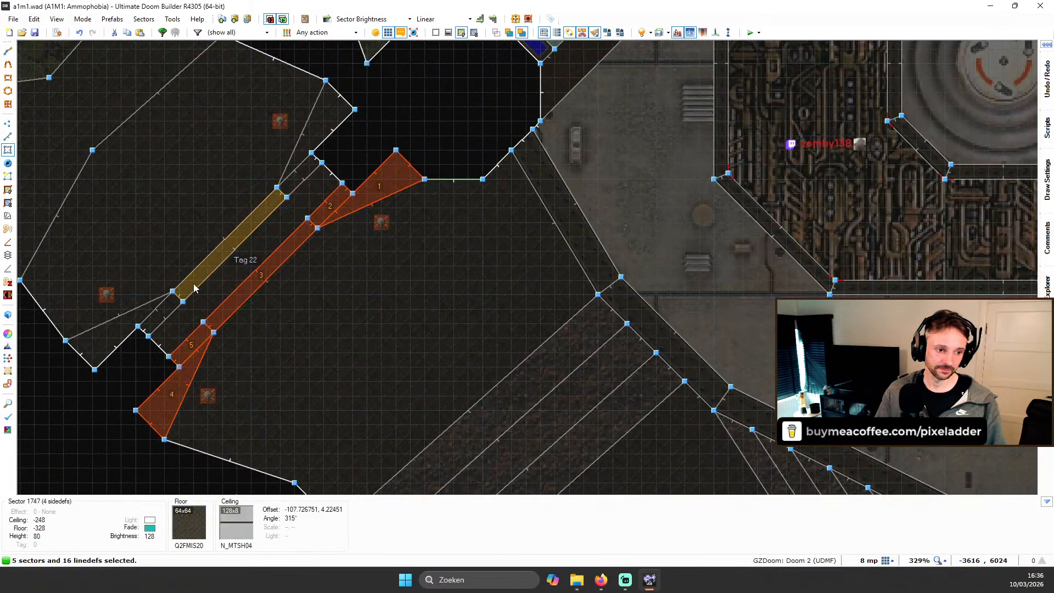
pyautogui.click(195, 285)
pyautogui.click(196, 305)
pyautogui.click(161, 314)
pyautogui.click(109, 335)
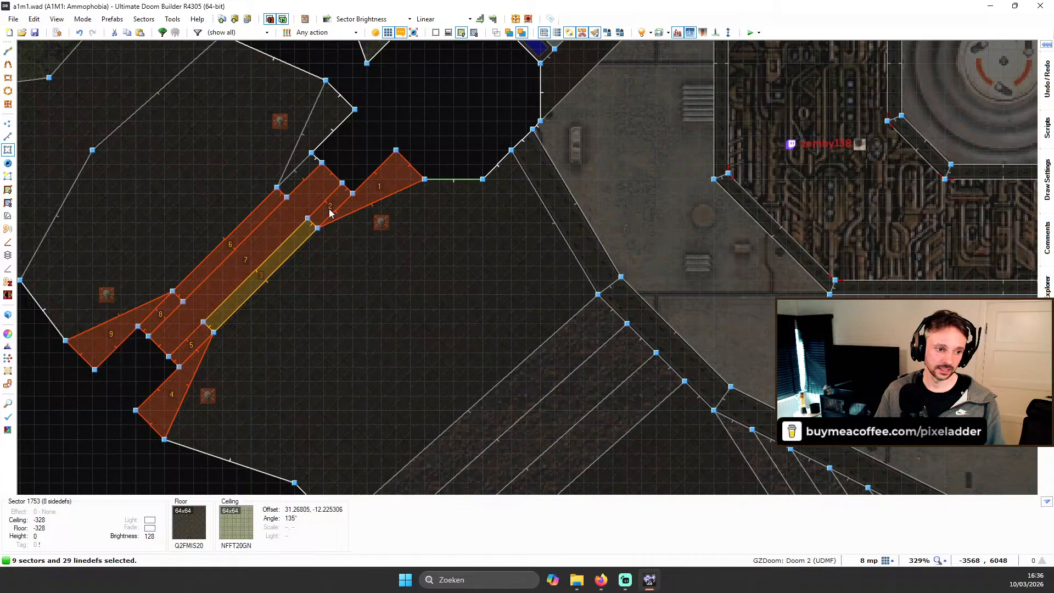
pyautogui.click(301, 172)
pyautogui.click(321, 136)
# Step: Paste a copy of the door sectors in the empty space east of the platform and flip it horizontally
pyautogui.scroll(-5, 416, 125)
pyautogui.scroll(2, 862, 144)
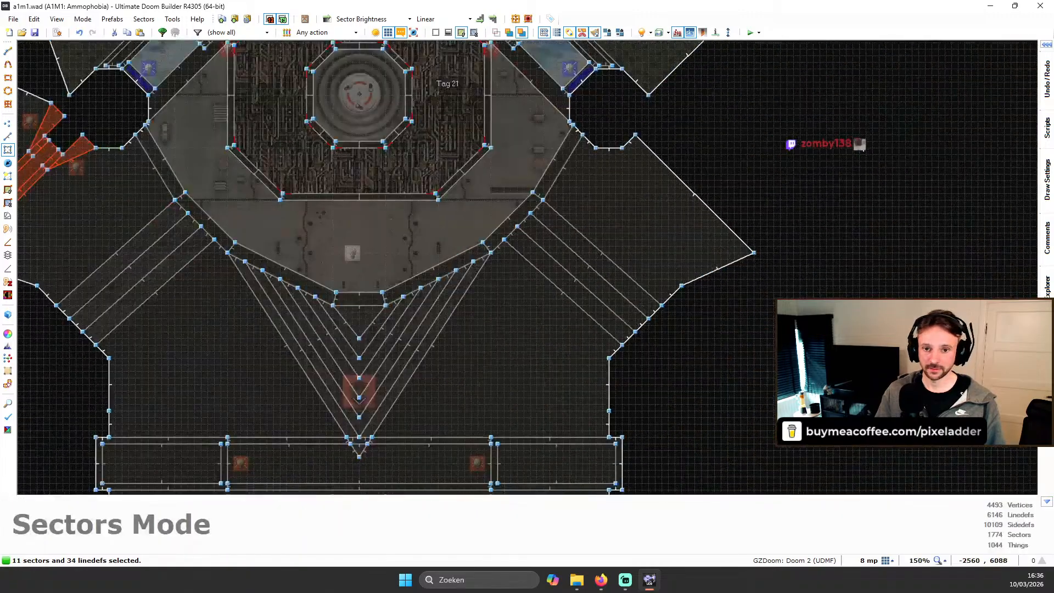
pyautogui.scroll(-2, 860, 144)
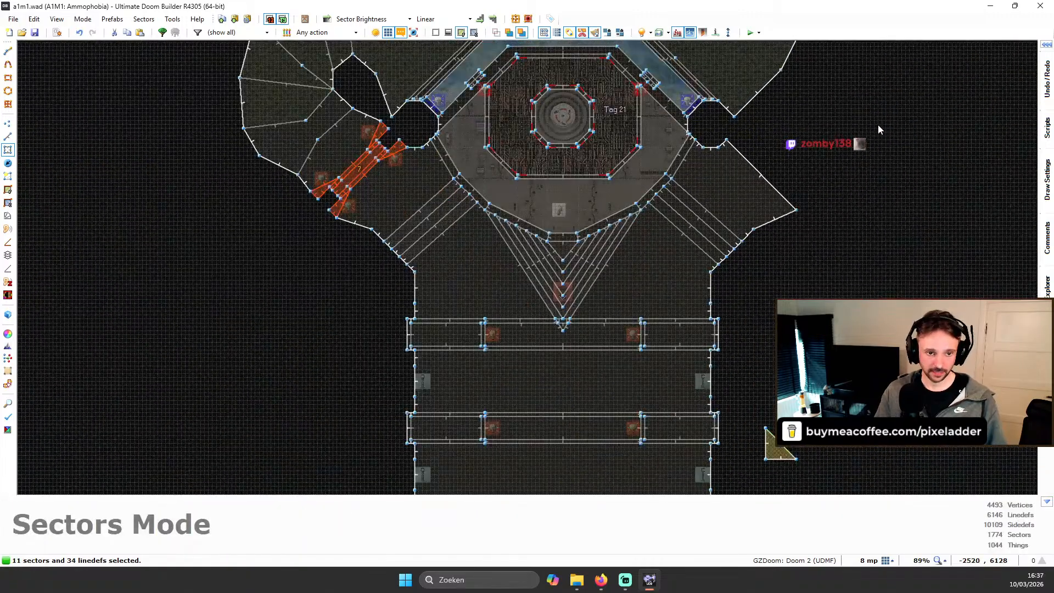
pyautogui.hotkey('ctrl', 'v')
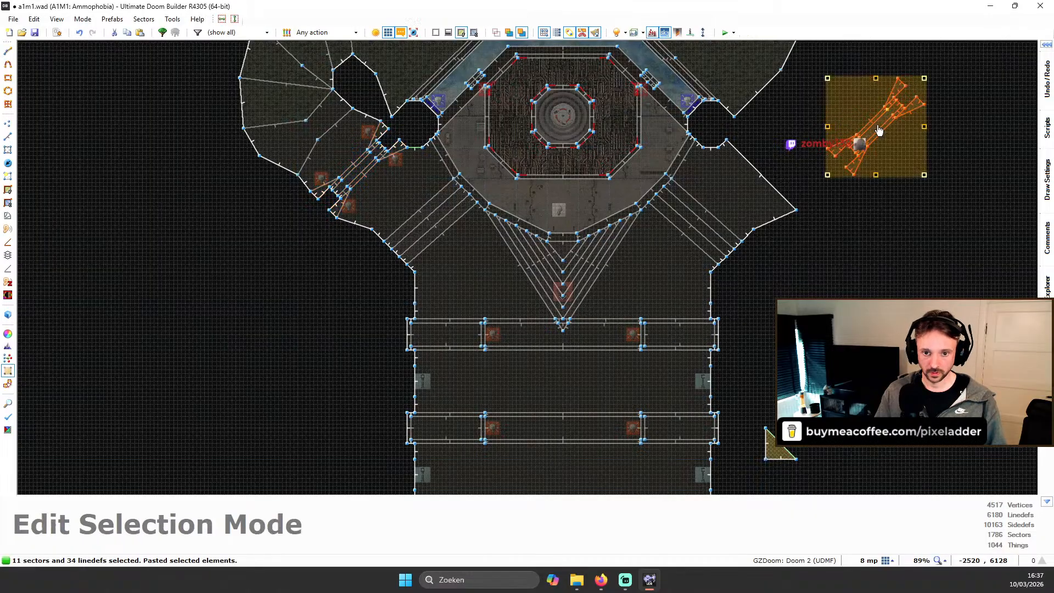
pyautogui.scroll(1, 879, 129)
pyautogui.click(221, 19)
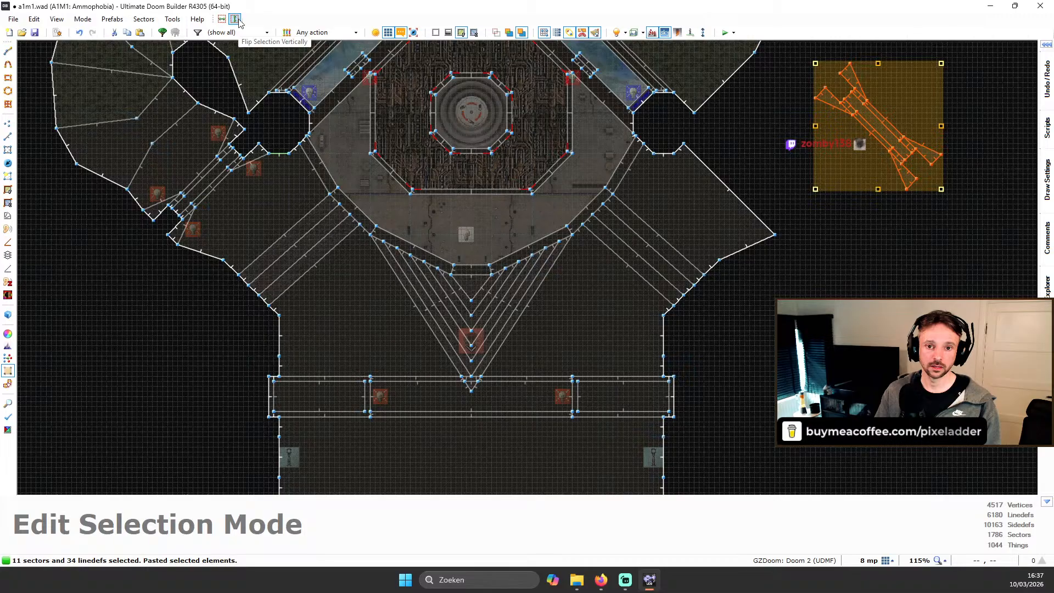
pyautogui.click(233, 20)
pyautogui.click(233, 19)
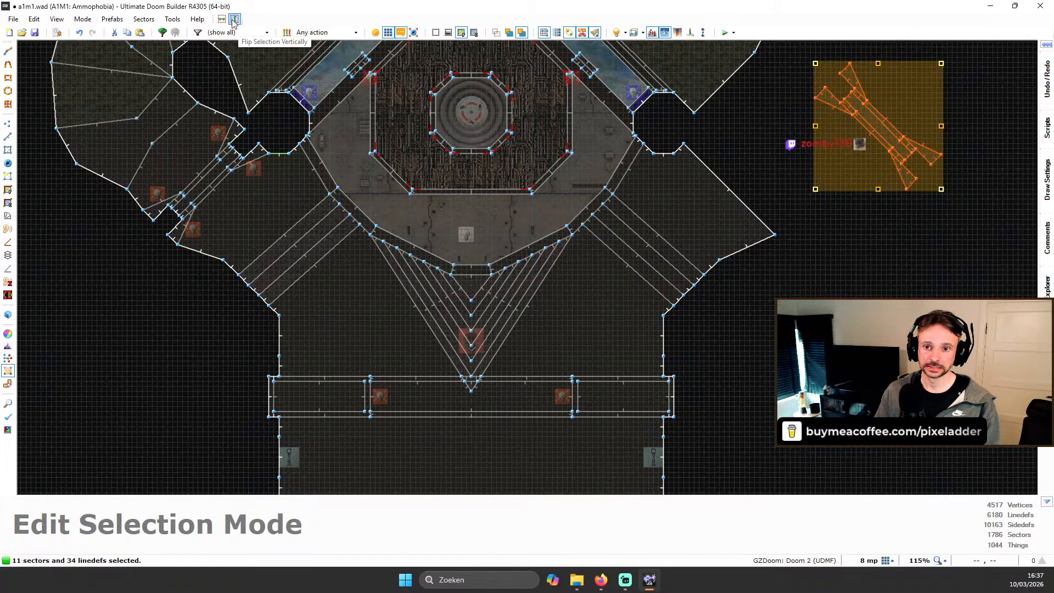
# Step: Move the mirrored door copy into the alcove southeast of the platform, align it with the wall vertices and apply the placement
pyautogui.scroll(2, 869, 112)
pyautogui.moveTo(868, 112); pyautogui.dragTo(608, 244)
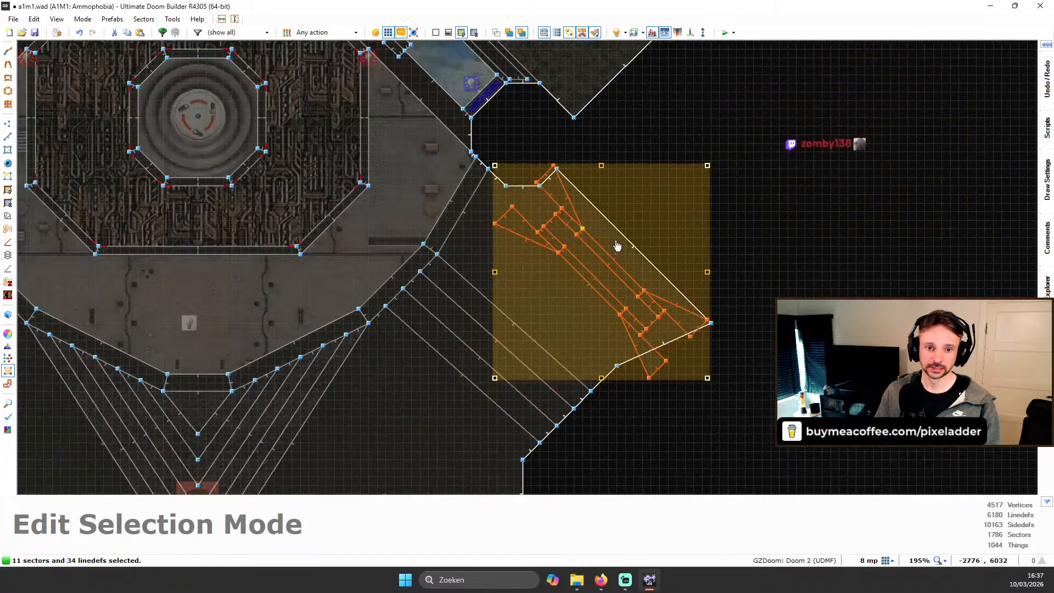
pyautogui.scroll(2, 604, 241)
pyautogui.moveTo(556, 266); pyautogui.dragTo(614, 206)
pyautogui.scroll(2, 481, 153)
pyautogui.scroll(-1, 482, 153)
pyautogui.moveTo(515, 137); pyautogui.dragTo(548, 131)
pyautogui.scroll(6, 618, 177)
pyautogui.scroll(-12, 564, 176)
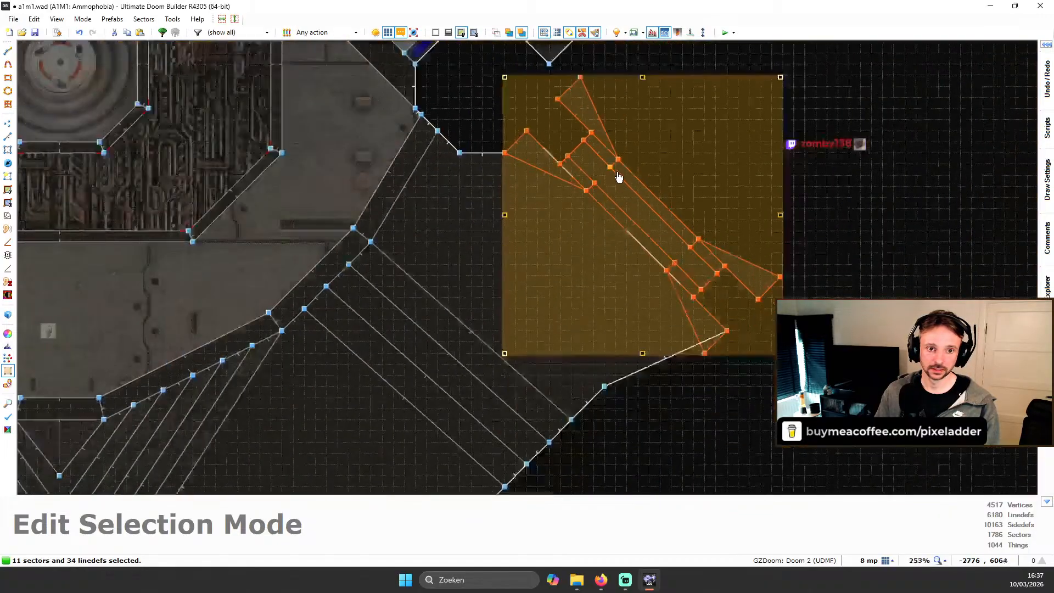
pyautogui.scroll(7, 714, 264)
pyautogui.scroll(-10, 312, 144)
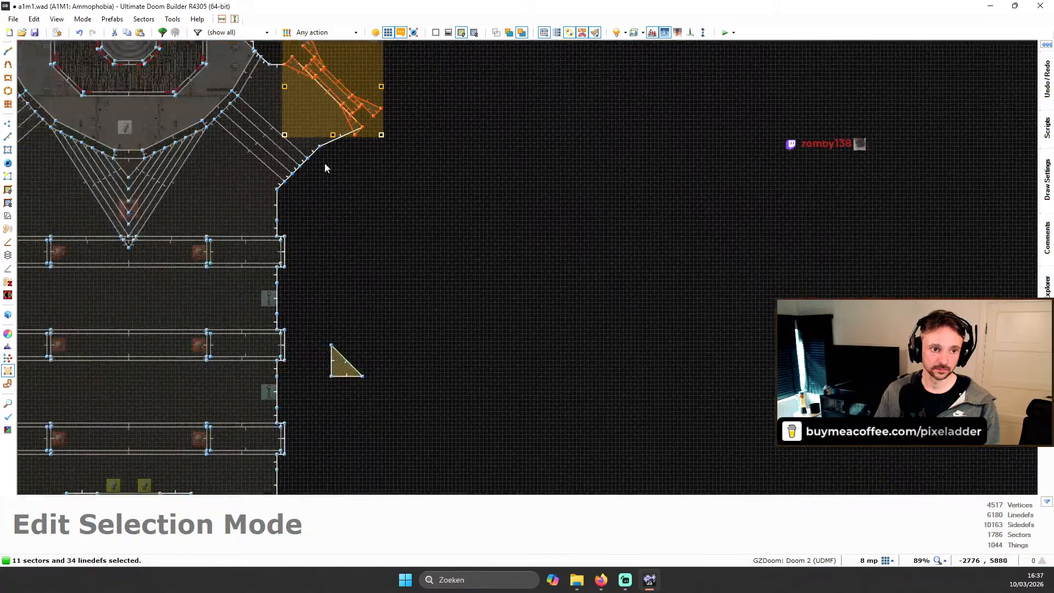
pyautogui.scroll(4, 188, 149)
pyautogui.scroll(-1, 722, 164)
pyautogui.scroll(6, 722, 165)
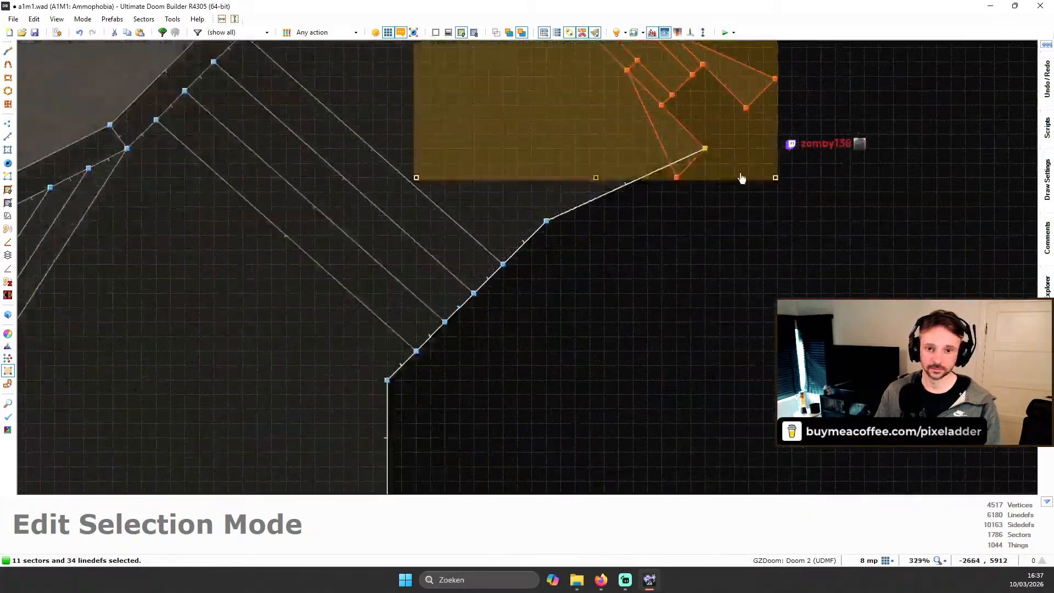
pyautogui.press('Return')
# Step: Deselect the pasted sectors and merge the end vertex of the alcove's southern wall with the adjacent corner vertex of the door frame
pyautogui.scroll(-2, 704, 178)
pyautogui.scroll(2, 702, 178)
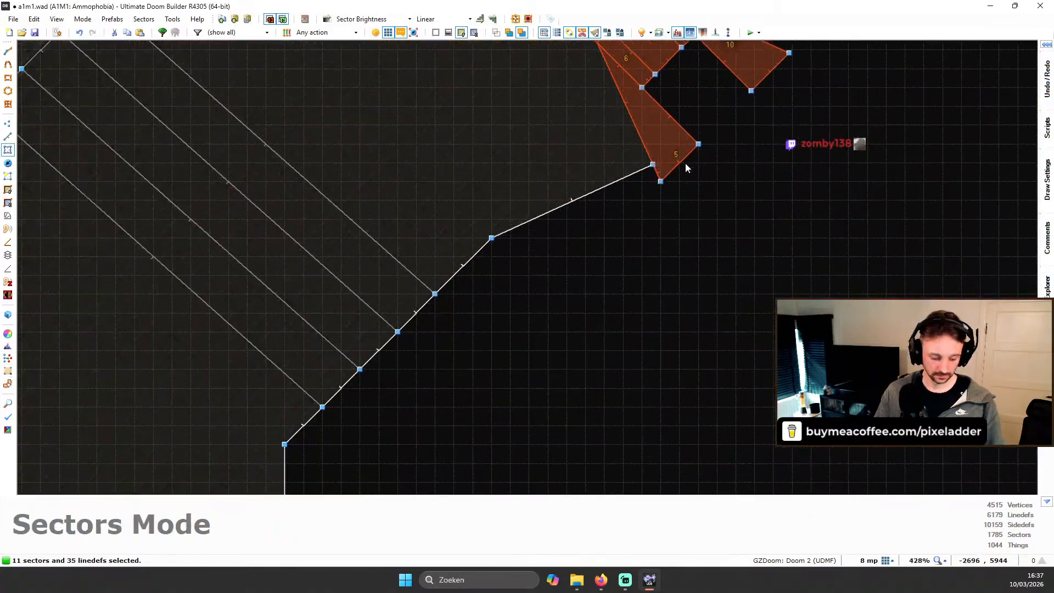
pyautogui.press('c')
pyautogui.scroll(-3, 646, 167)
pyautogui.scroll(-6, 647, 168)
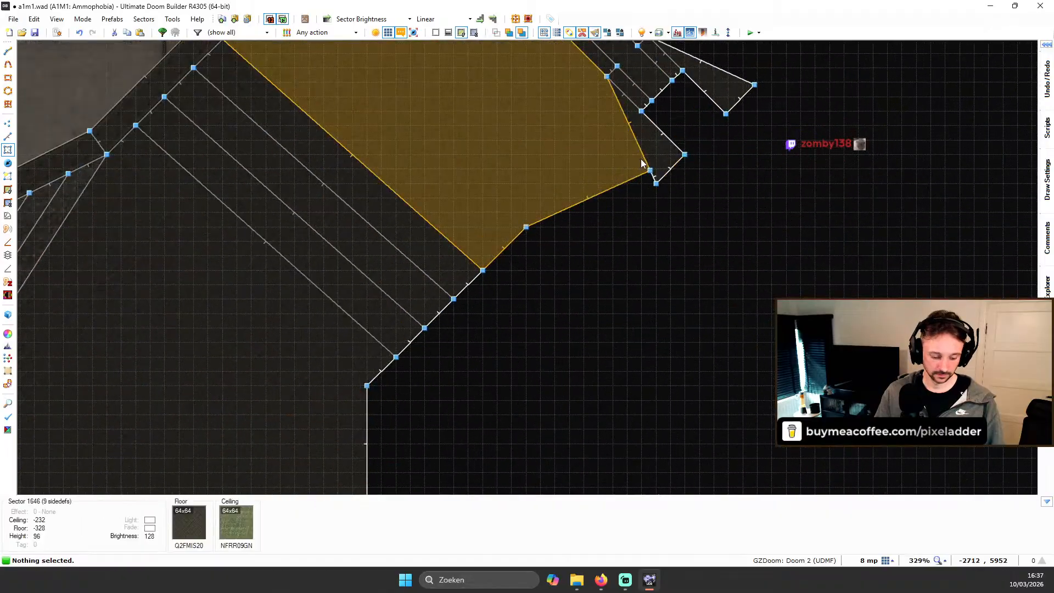
pyautogui.press('v')
pyautogui.scroll(12, 638, 163)
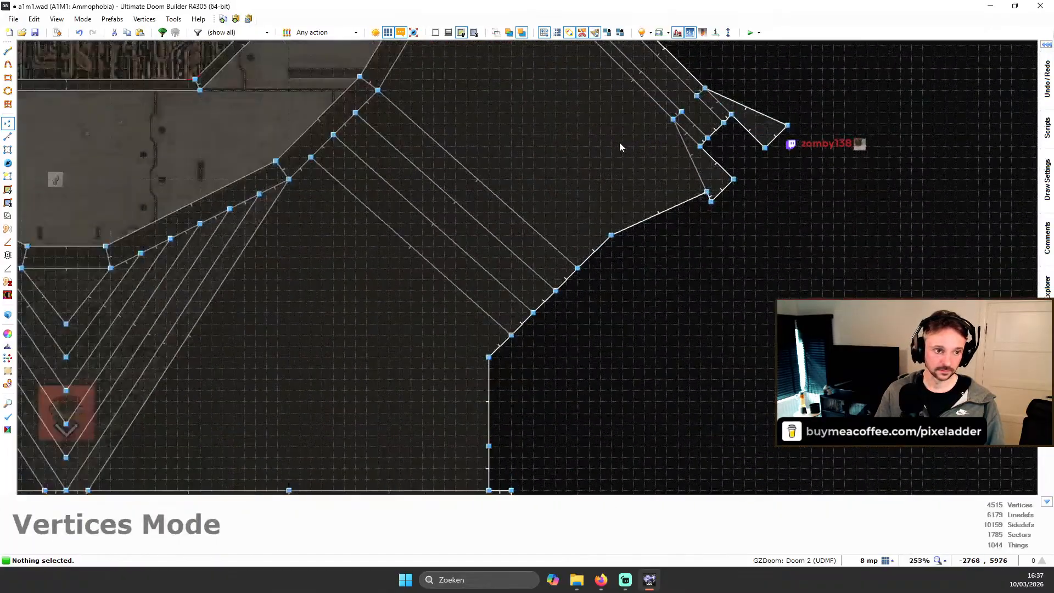
pyautogui.moveTo(797, 240); pyautogui.dragTo(806, 257, button='right')
pyautogui.scroll(-5, 779, 197)
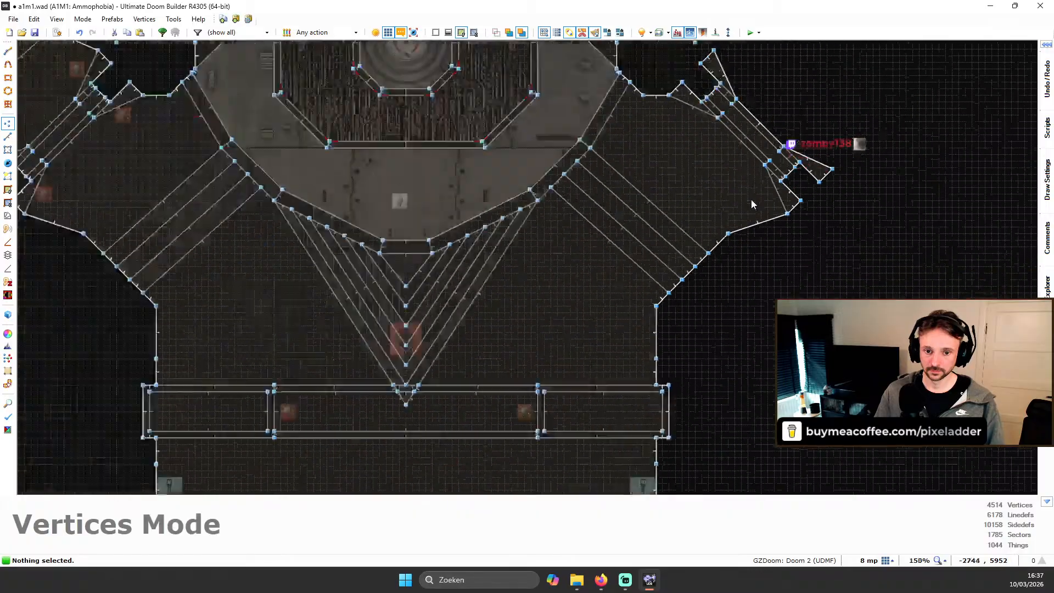
pyautogui.scroll(-2, 531, 179)
pyautogui.scroll(4, 635, 119)
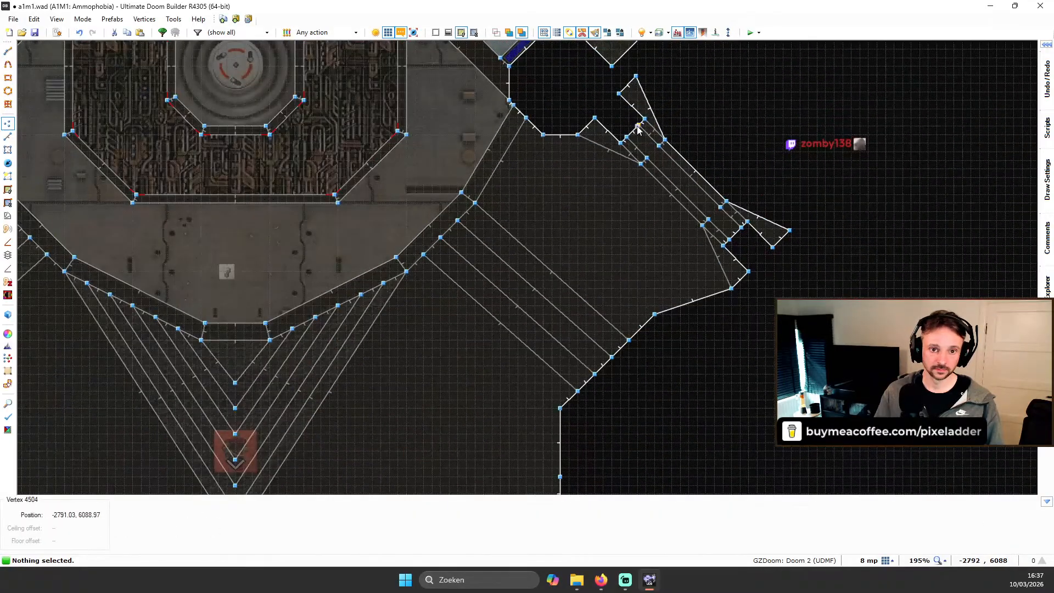
# Step: Auto-align the MCHGR6 texture across the panels of the mirrored door in the 3D view
pyautogui.press('w')
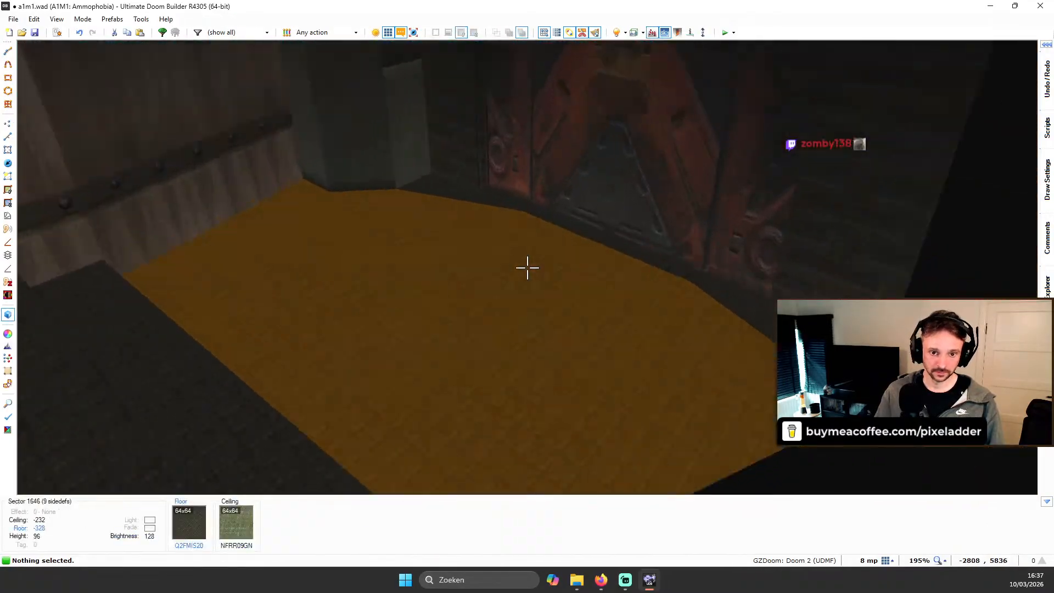
pyautogui.press('d')
pyautogui.press('e')
pyautogui.press('d')
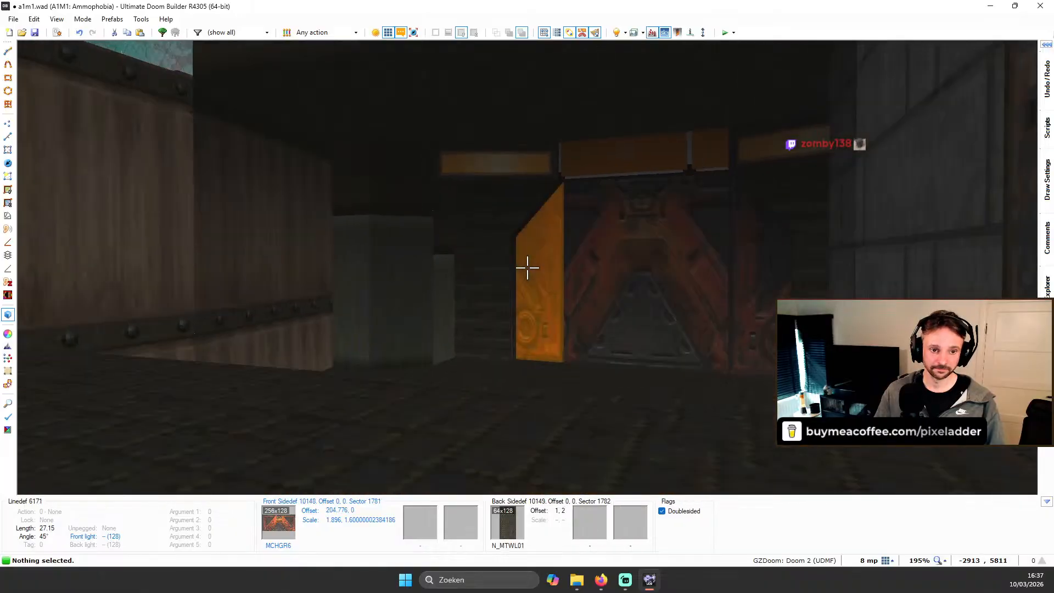
pyautogui.press('e')
pyautogui.hotkey('ctrl', 'a')
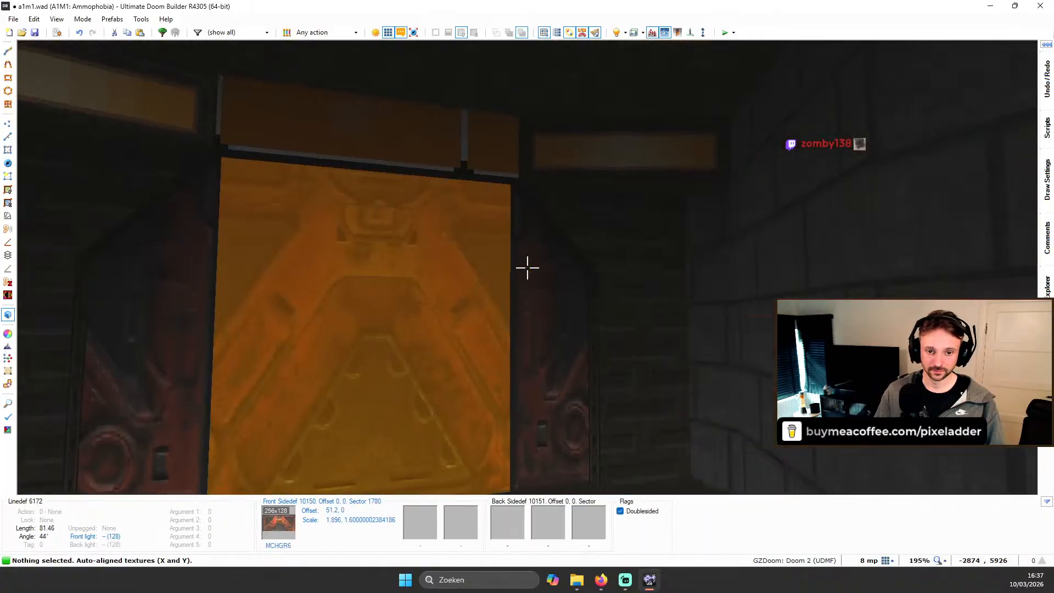
pyautogui.press('d')
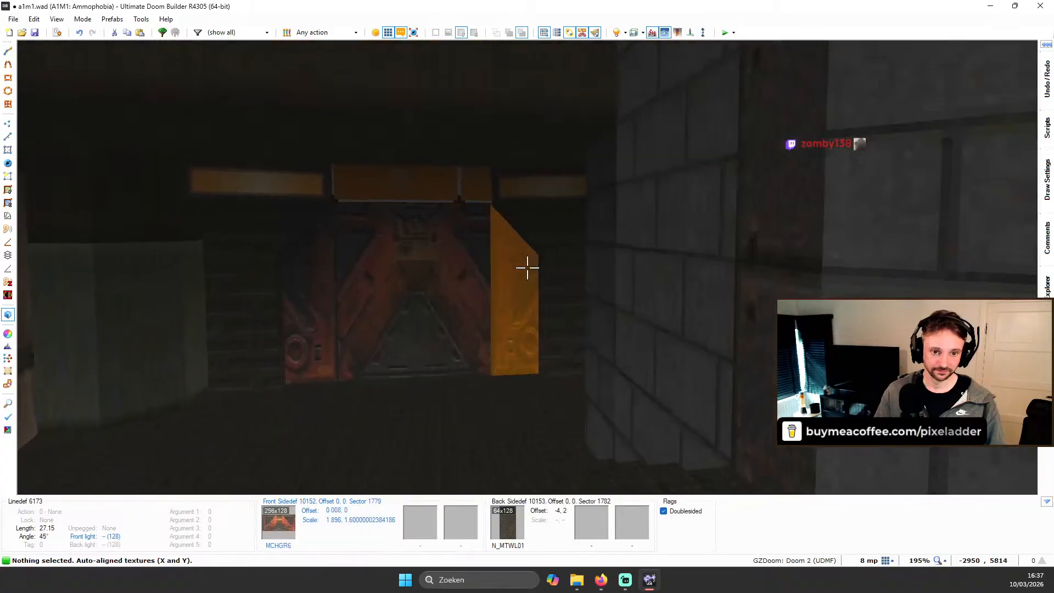
pyautogui.press('e')
# Step: Fill the missing texture above the mirrored door with N_MTVN10, resetting its offsets and auto-aligning it
pyautogui.press('e')
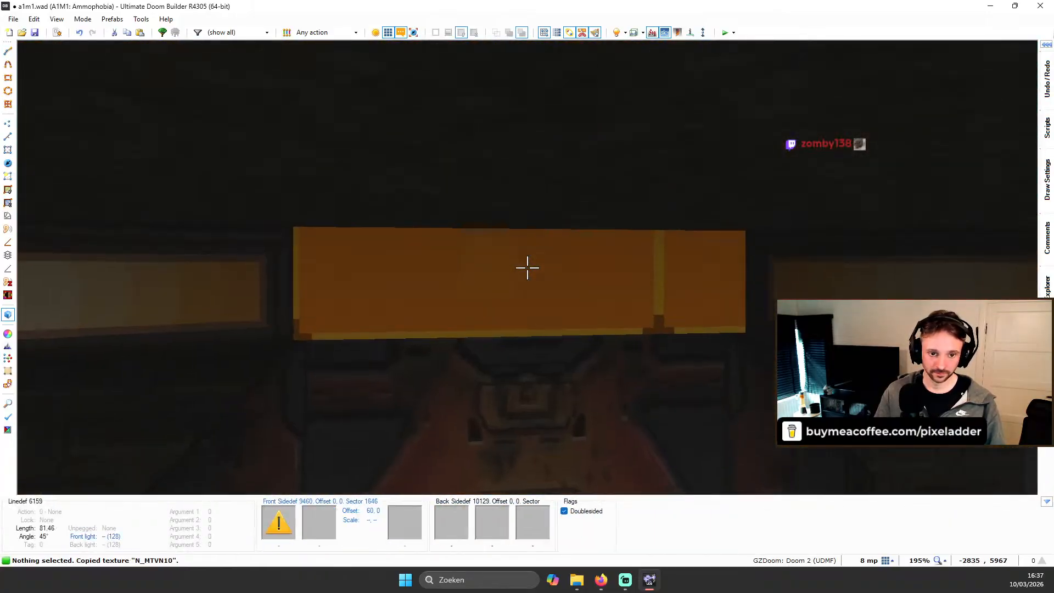
pyautogui.hotkey('ctrl', 'v')
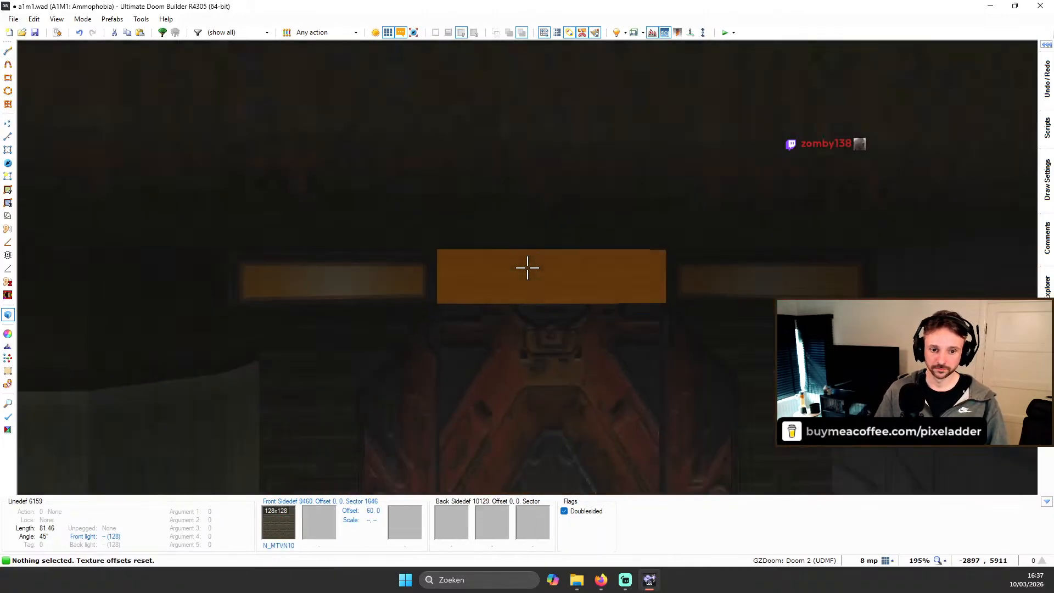
pyautogui.press('a')
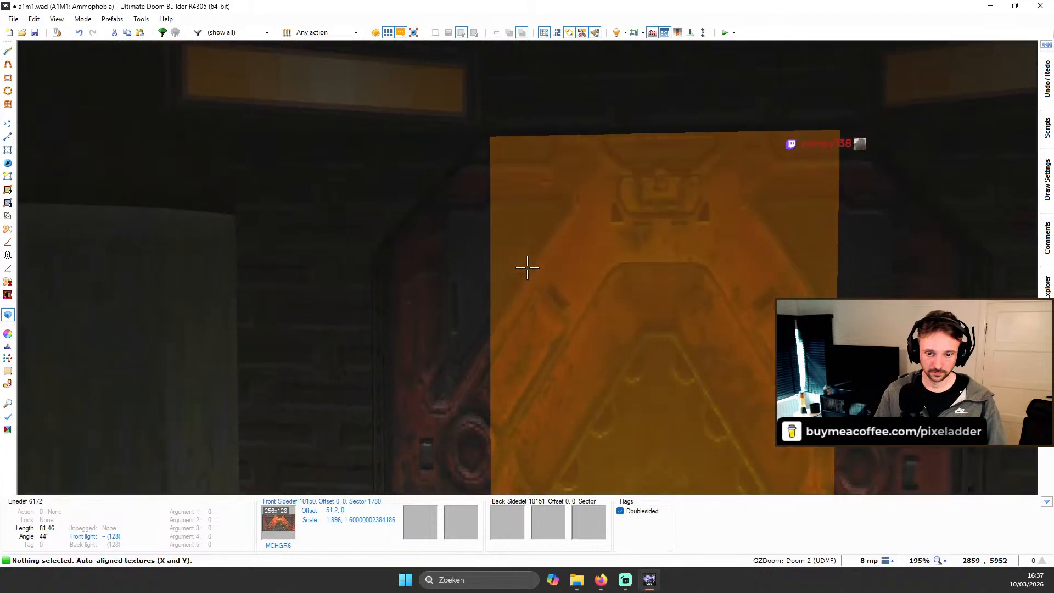
pyautogui.press('e')
pyautogui.press('d')
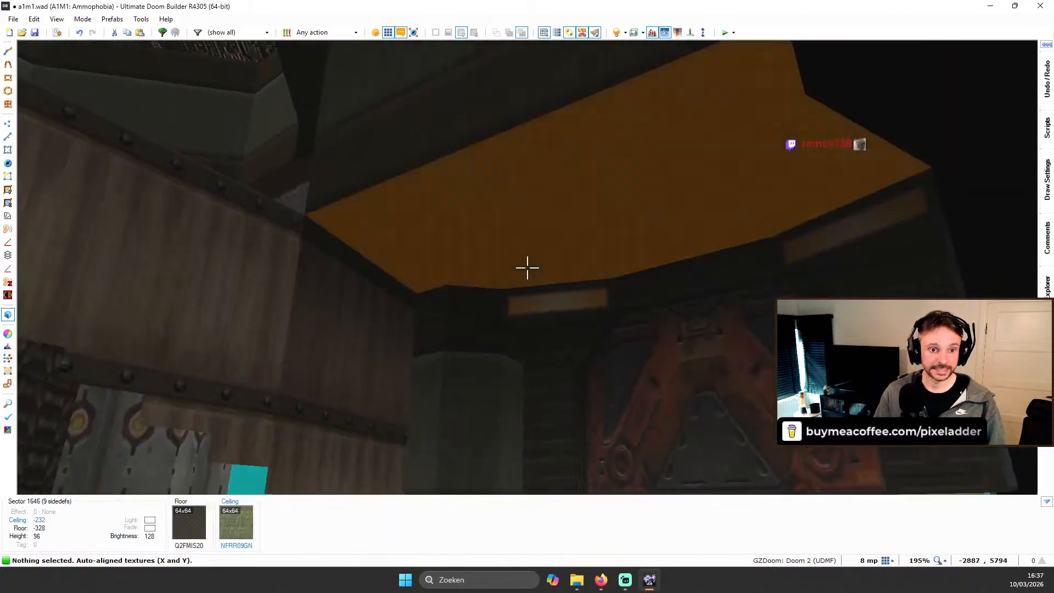
# Step: Compare the ceilings and lighting of the original and mirrored door alcoves in the 3D view, with full brightness off
pyautogui.press('e')
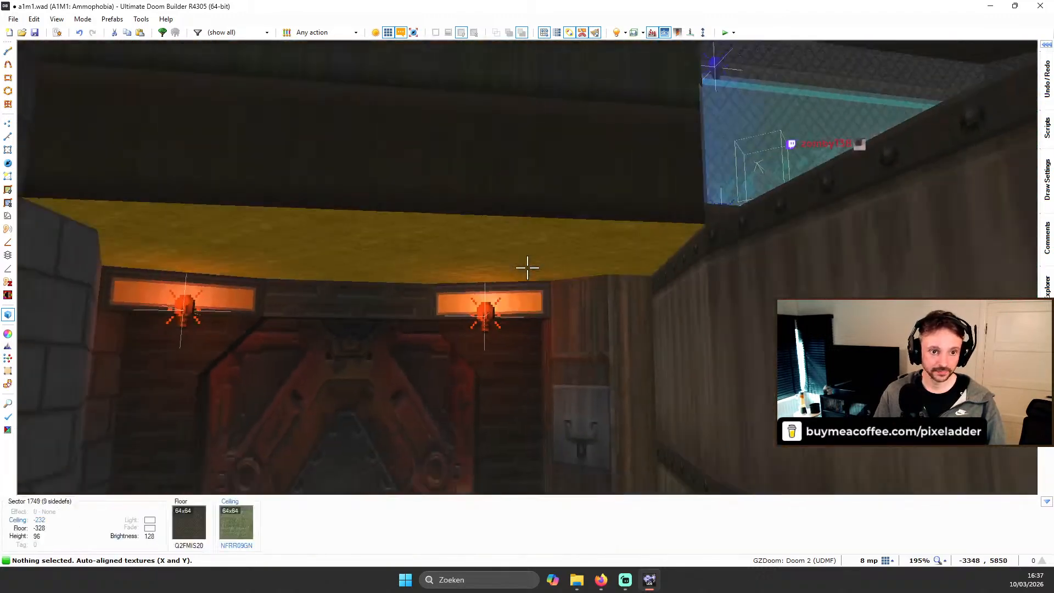
pyautogui.press('e')
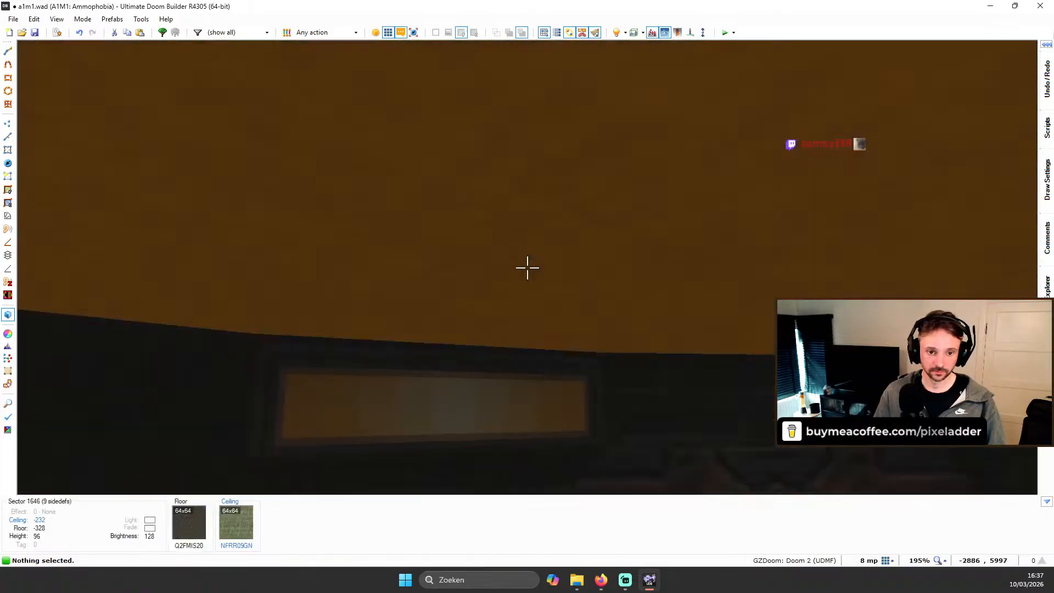
pyautogui.press('d')
pyautogui.press('b')
pyautogui.press('b')
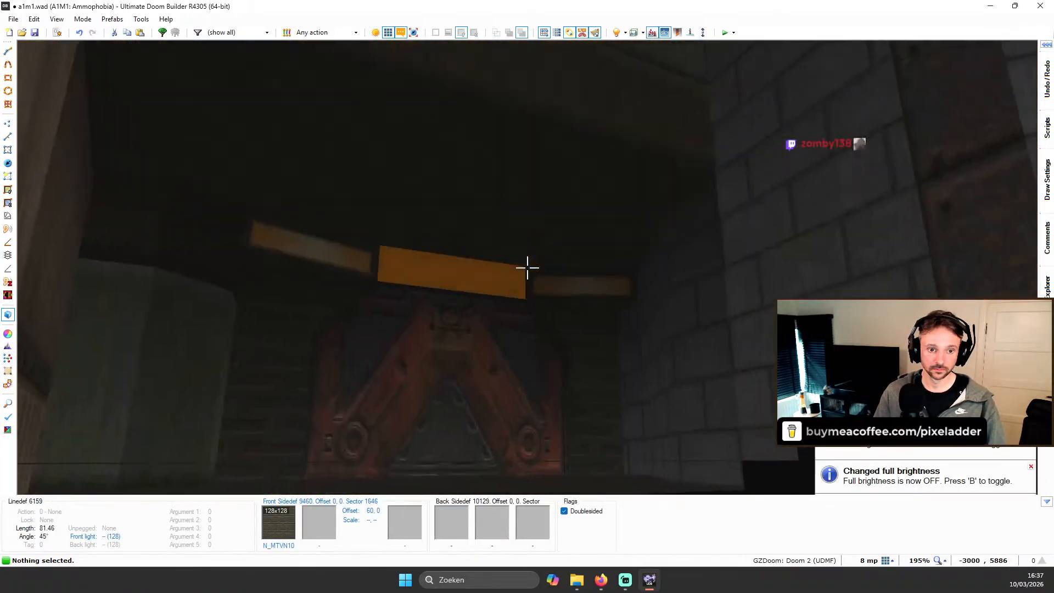
pyautogui.press('d')
pyautogui.press('e')
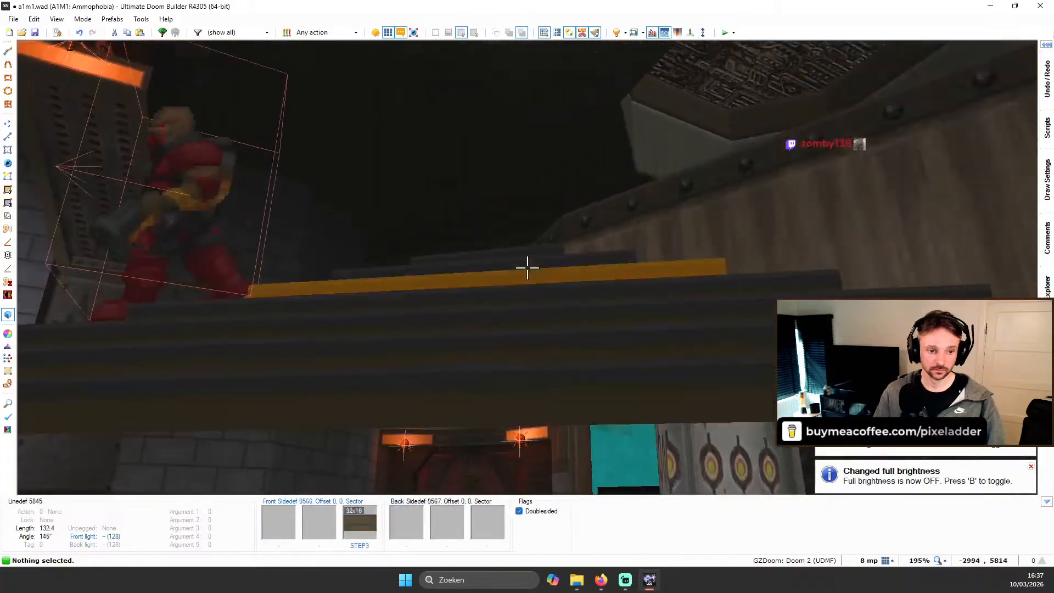
pyautogui.press('e')
pyautogui.press('d')
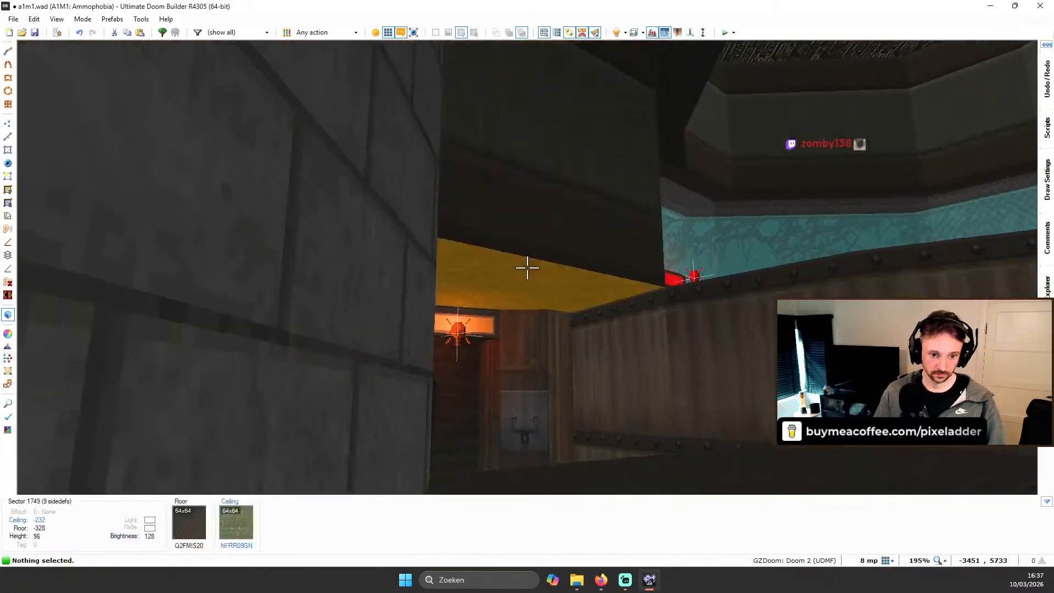
pyautogui.press('f')
pyautogui.press('f')
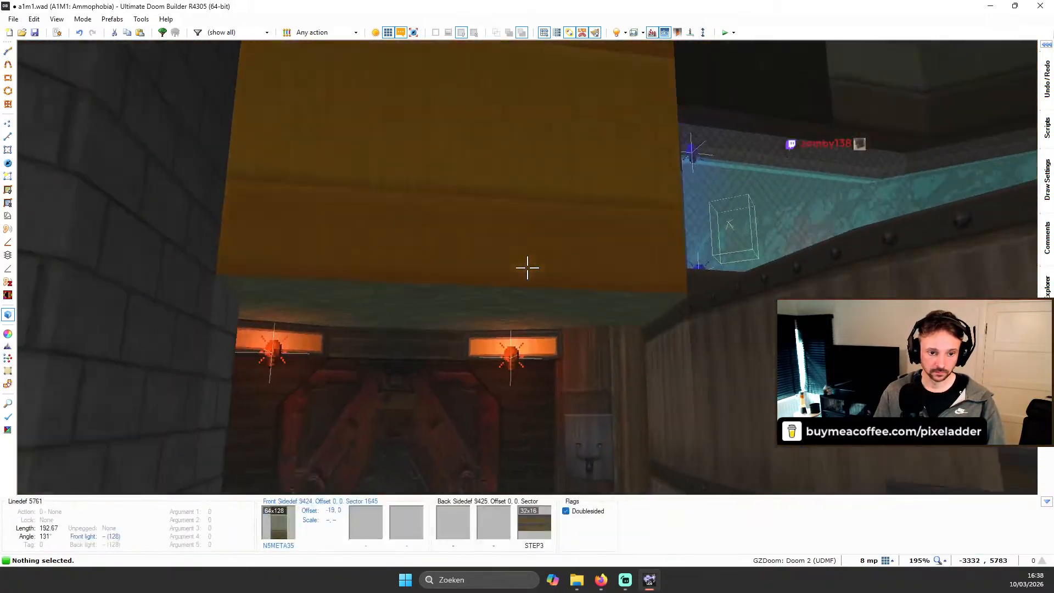
# Step: Change the ceiling flat of the original door's alcove to METALF03 and copy it onto the mirrored alcove's ceiling
pyautogui.press('e')
pyautogui.press('t')
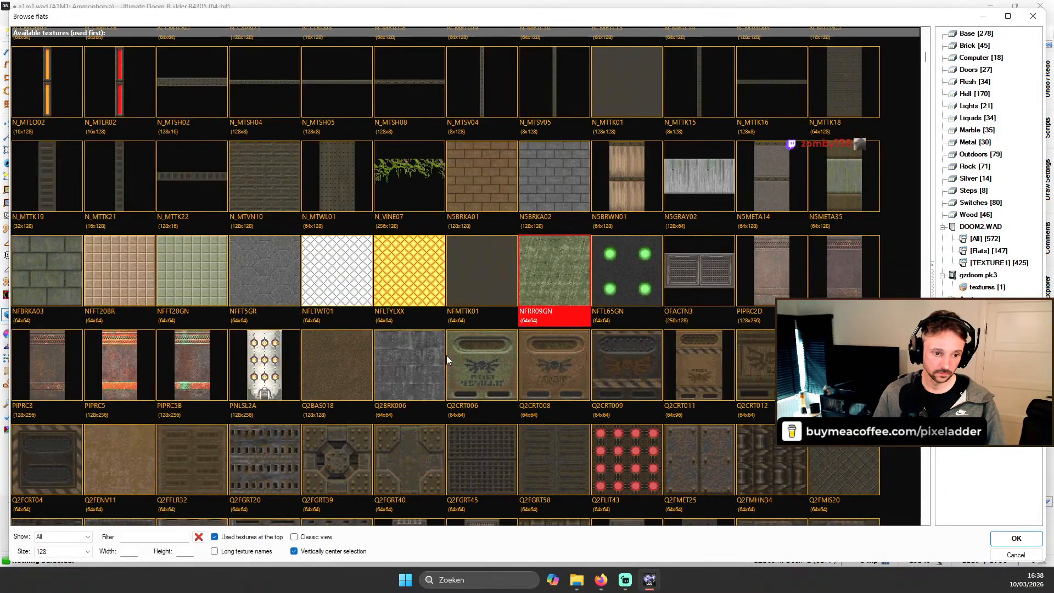
pyautogui.click(357, 358)
pyautogui.scroll(-3, 584, 301)
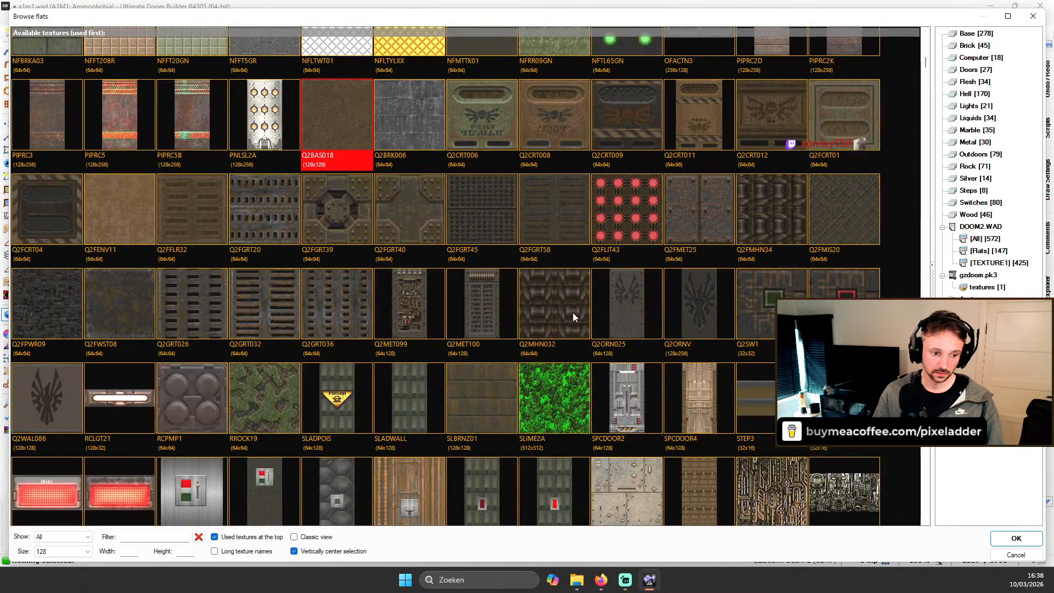
pyautogui.scroll(-3, 539, 311)
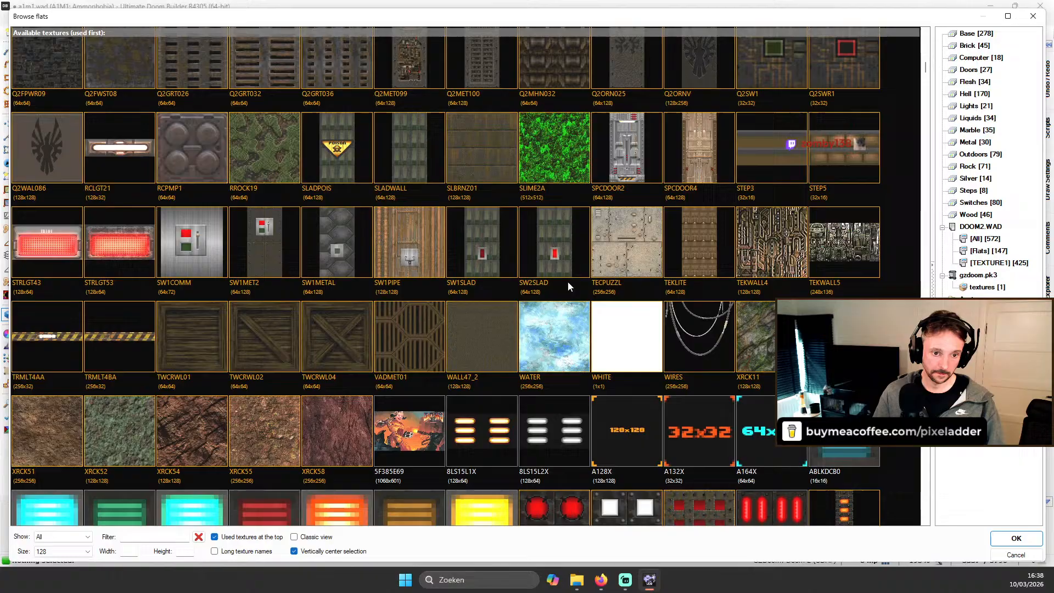
pyautogui.click(507, 329)
pyautogui.scroll(-2, 517, 326)
pyautogui.scroll(-2, 527, 323)
pyautogui.scroll(-10, 527, 319)
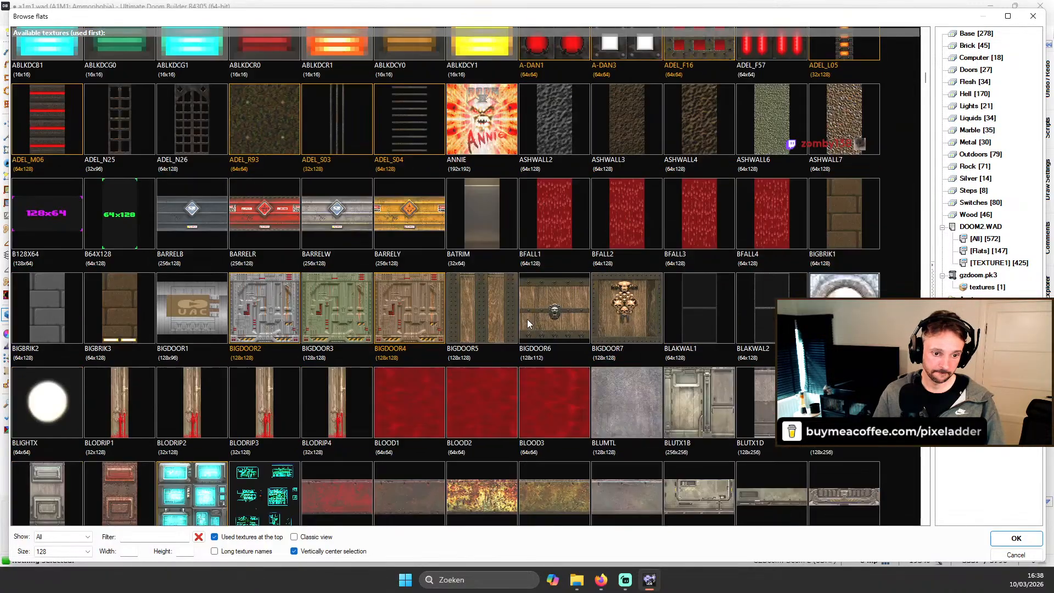
pyautogui.scroll(5, 533, 302)
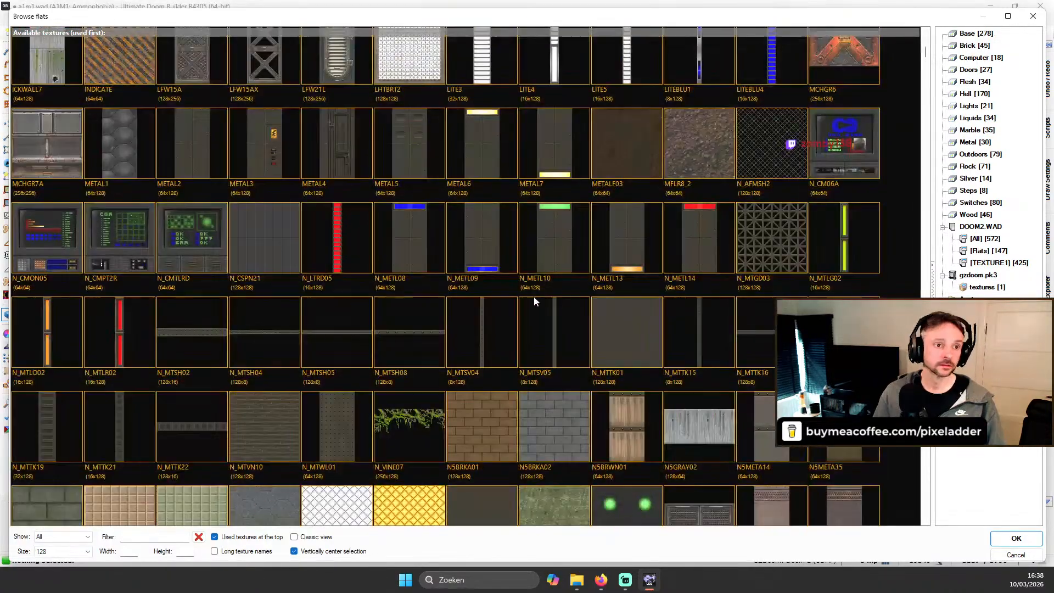
pyautogui.doubleClick(611, 147)
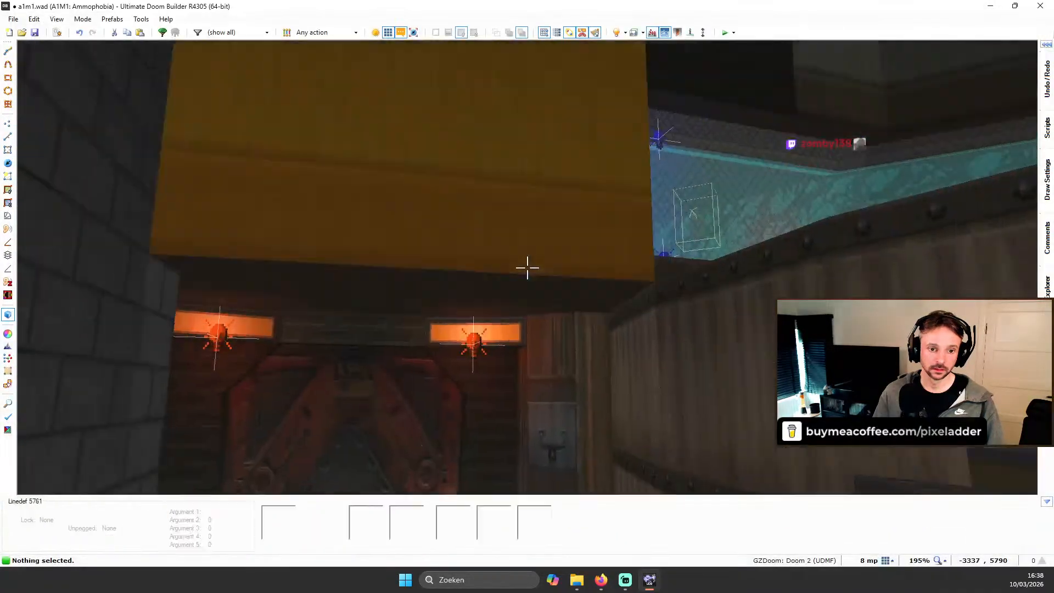
pyautogui.hotkey('ctrl', 'c')
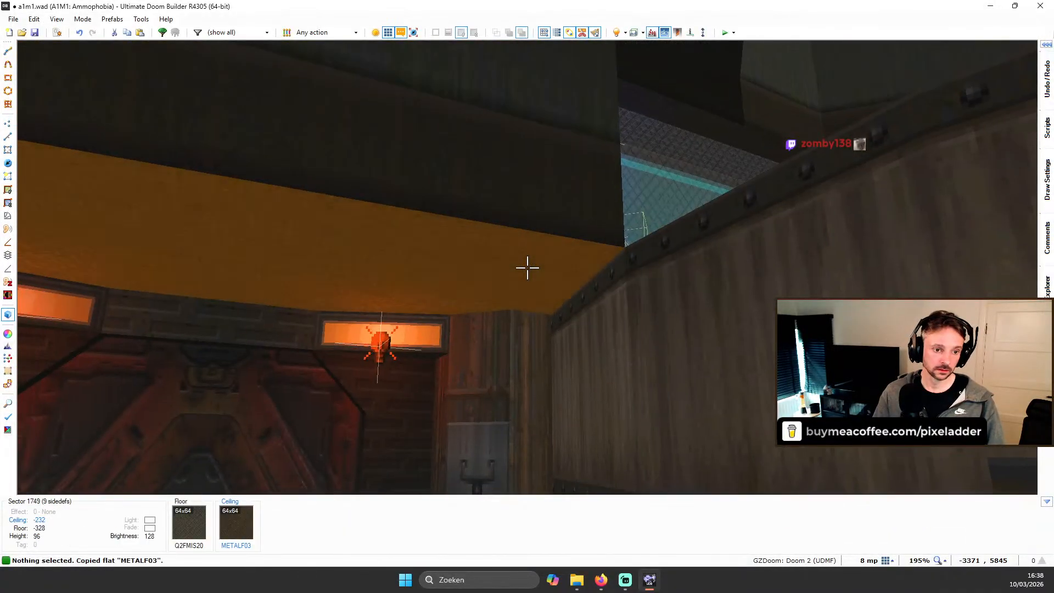
pyautogui.hotkey('ctrl', 'v')
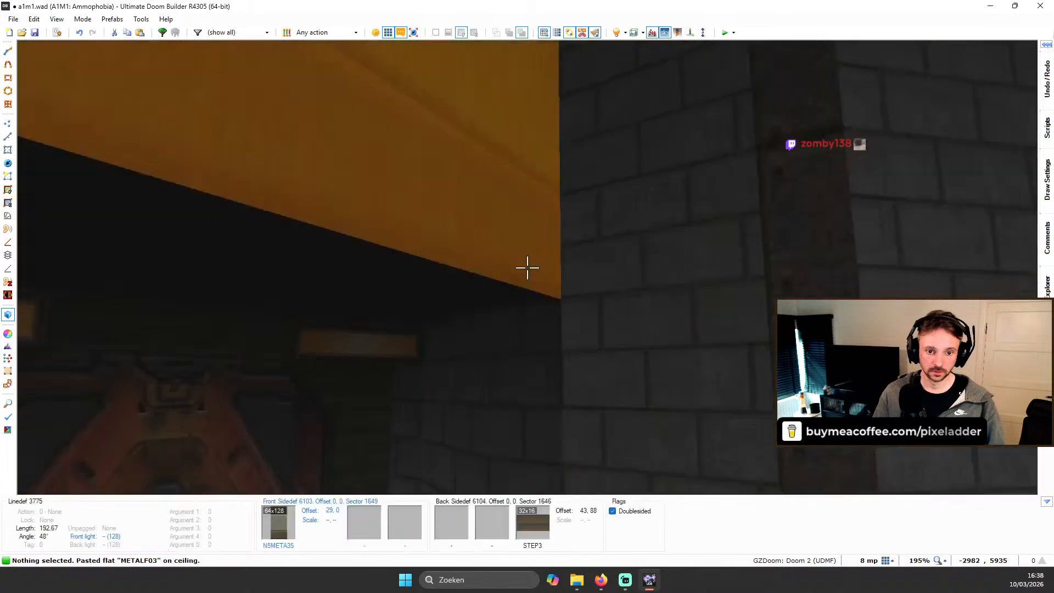
# Step: Reset the ceiling and upper wall sector colors of the mirrored door's alcove to their defaults
pyautogui.rightClick(527, 268)
pyautogui.click(192, 186)
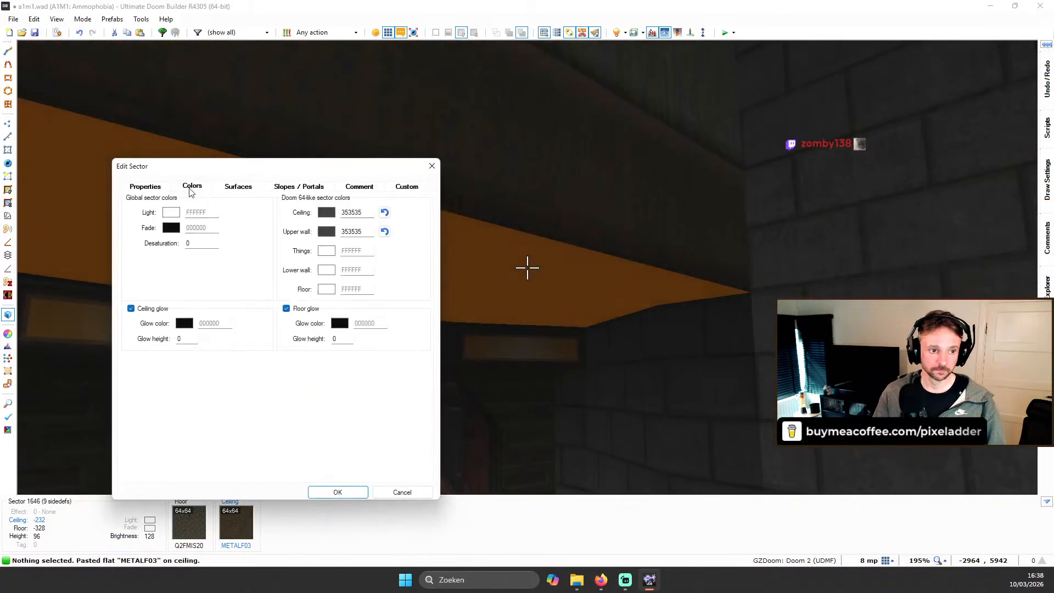
pyautogui.click(384, 233)
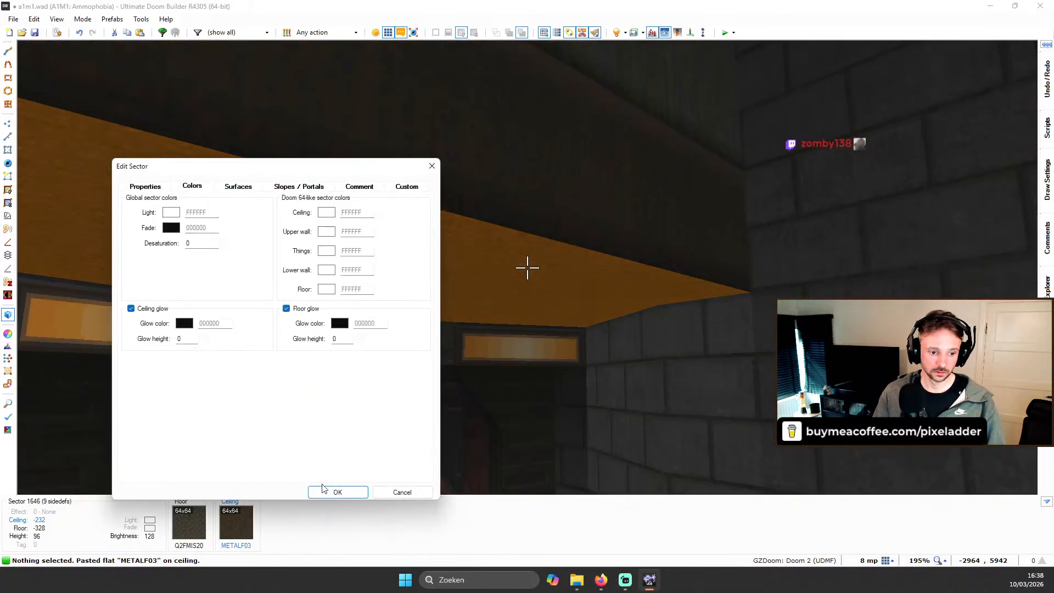
pyautogui.click(347, 494)
# Step: Compare the mirrored door with the original in 3D, and examine the light things and outer geometry around both in the 2D map
pyautogui.press('e')
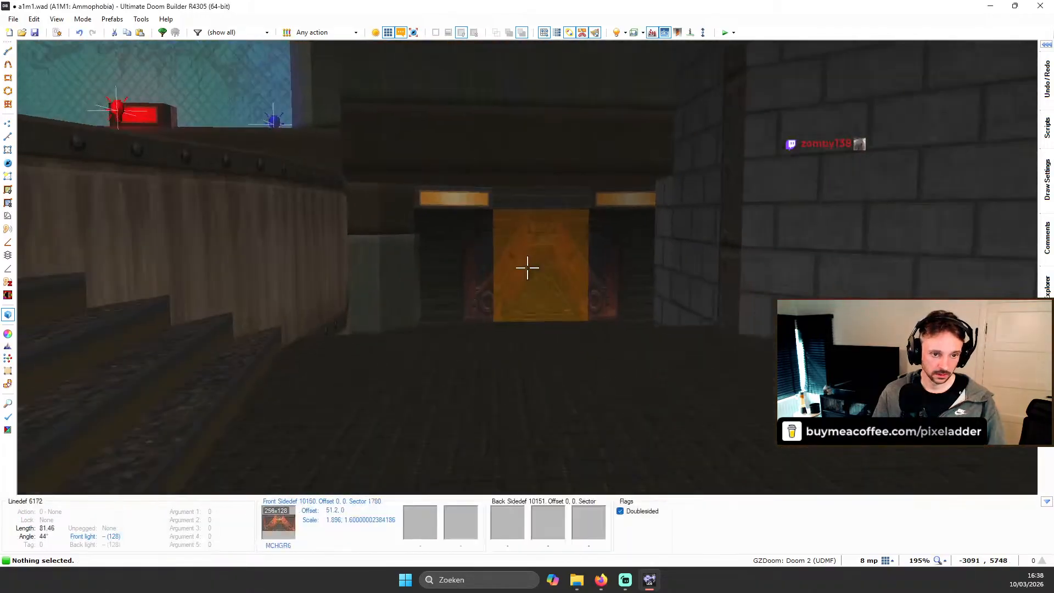
pyautogui.press('e')
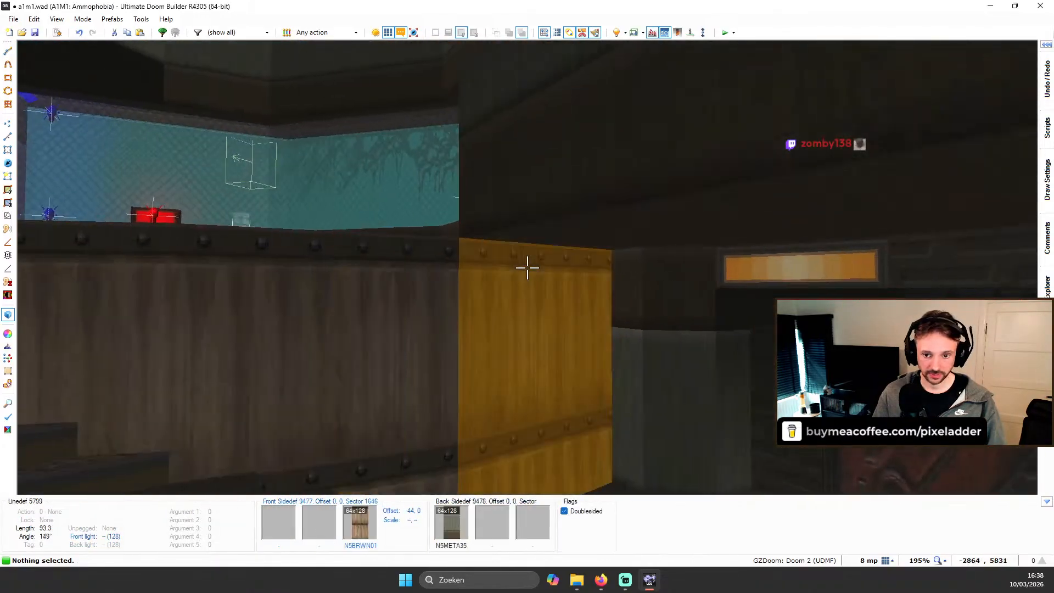
pyautogui.press('e')
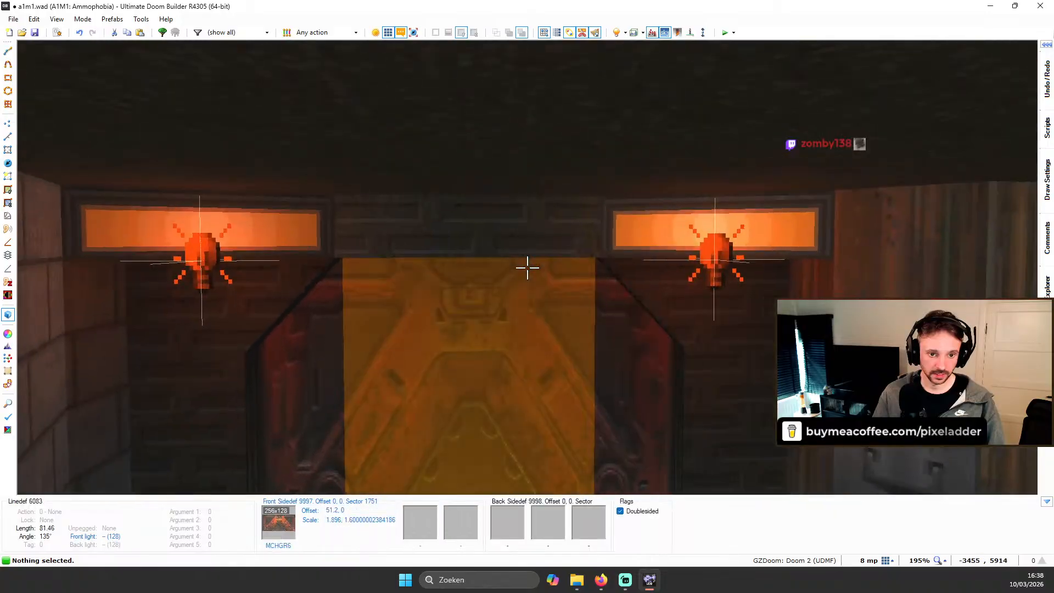
pyautogui.press('q')
pyautogui.scroll(-2, 559, 242)
pyautogui.scroll(-2, 555, 241)
pyautogui.scroll(3, 524, 198)
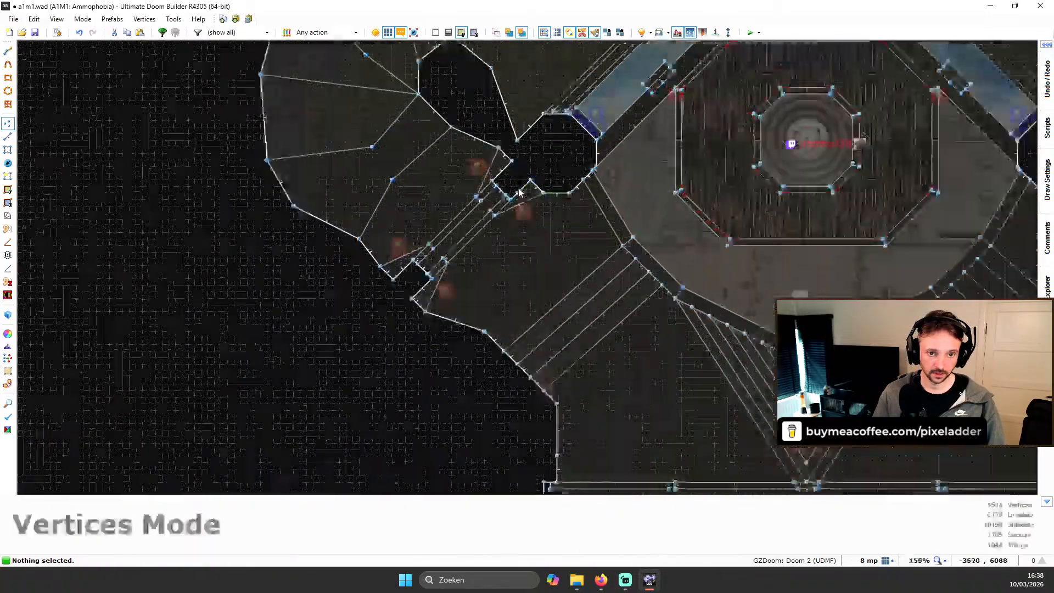
pyautogui.scroll(-2, 523, 204)
pyautogui.press('t')
pyautogui.scroll(-2, 523, 203)
pyautogui.moveTo(355, 164); pyautogui.dragTo(535, 268)
pyautogui.scroll(5, 934, 201)
pyautogui.scroll(-3, 583, 193)
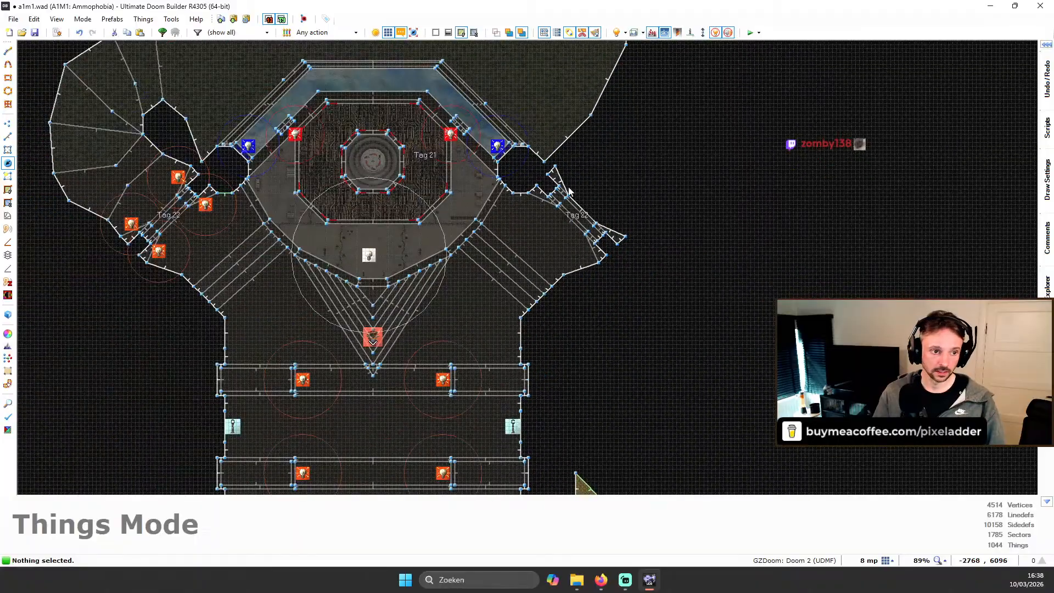
pyautogui.scroll(3, 570, 191)
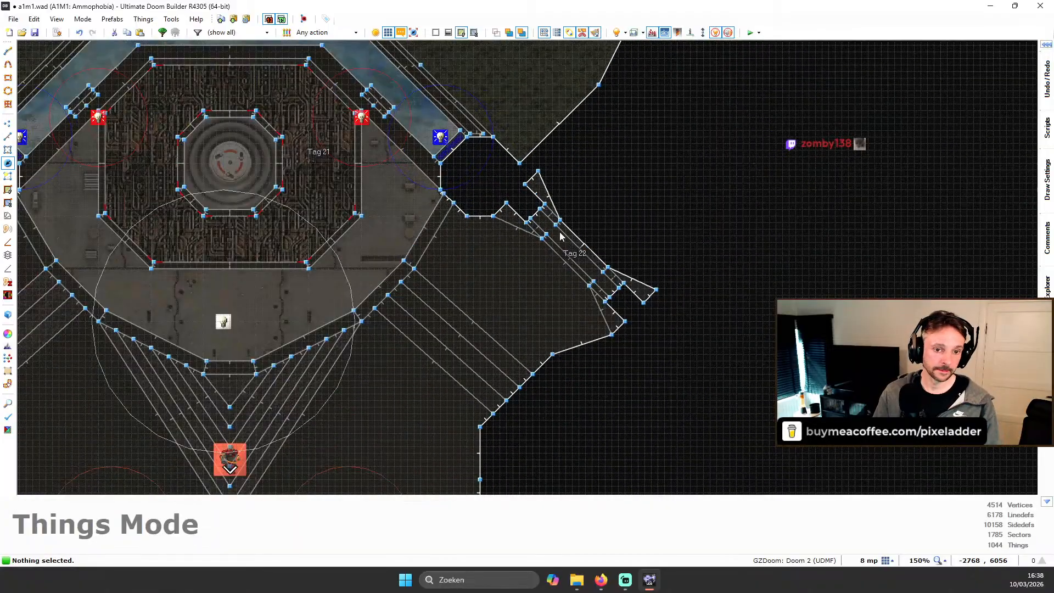
pyautogui.scroll(-1, 549, 237)
pyautogui.scroll(2, 546, 185)
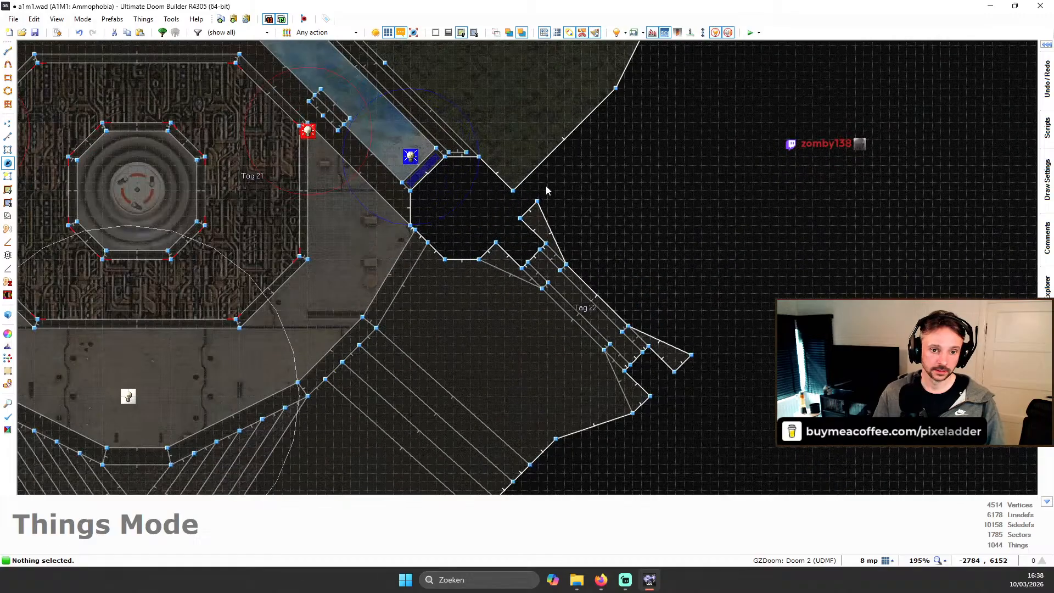
pyautogui.scroll(-2, 546, 186)
pyautogui.scroll(2, 546, 182)
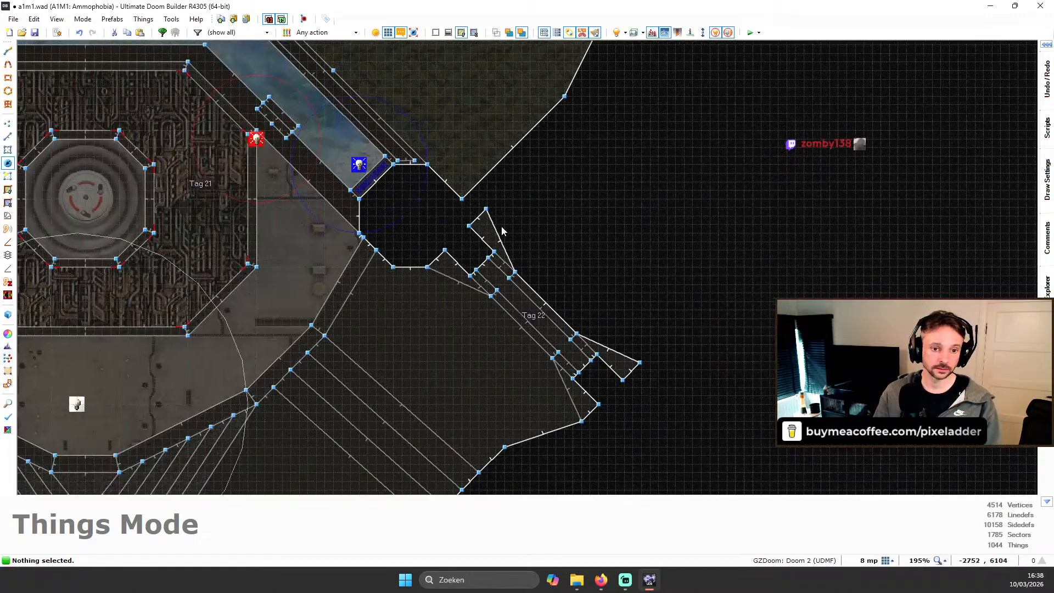
# Step: Draw a line about 204 units long joining the two outer end vertices on the mirrored door's northeast side, closing a sector behind it
pyautogui.click(8, 135)
pyautogui.scroll(2, 788, 264)
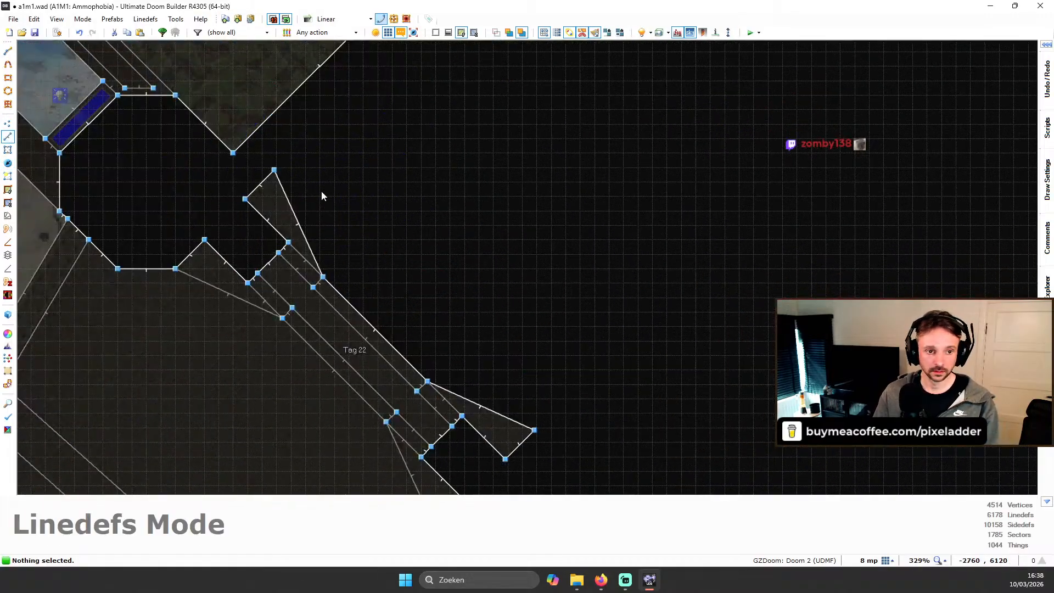
pyautogui.press('d')
pyautogui.click(275, 170)
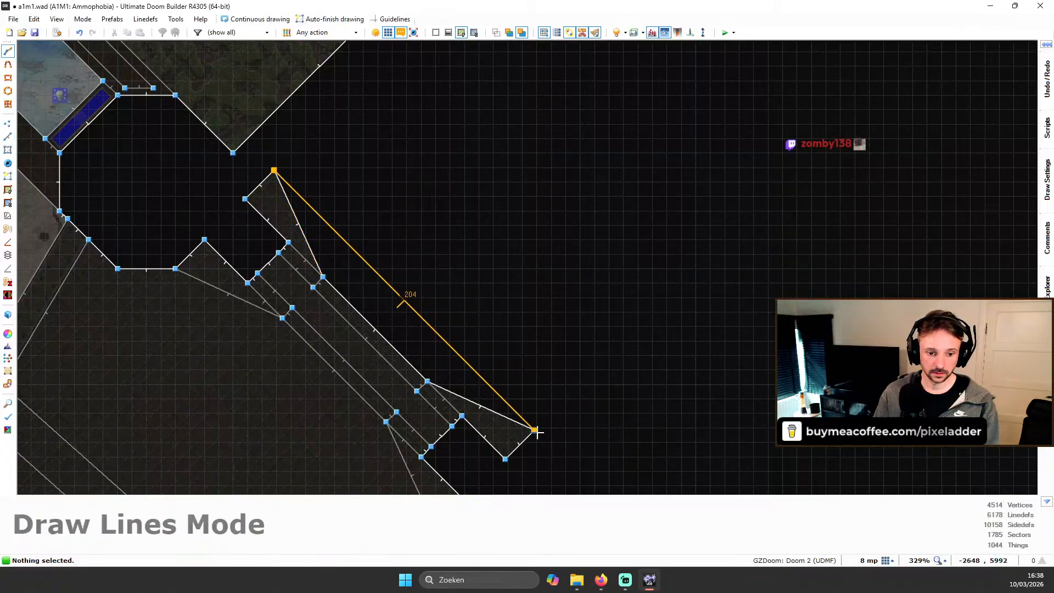
pyautogui.click(535, 430)
pyautogui.scroll(3, 623, 380)
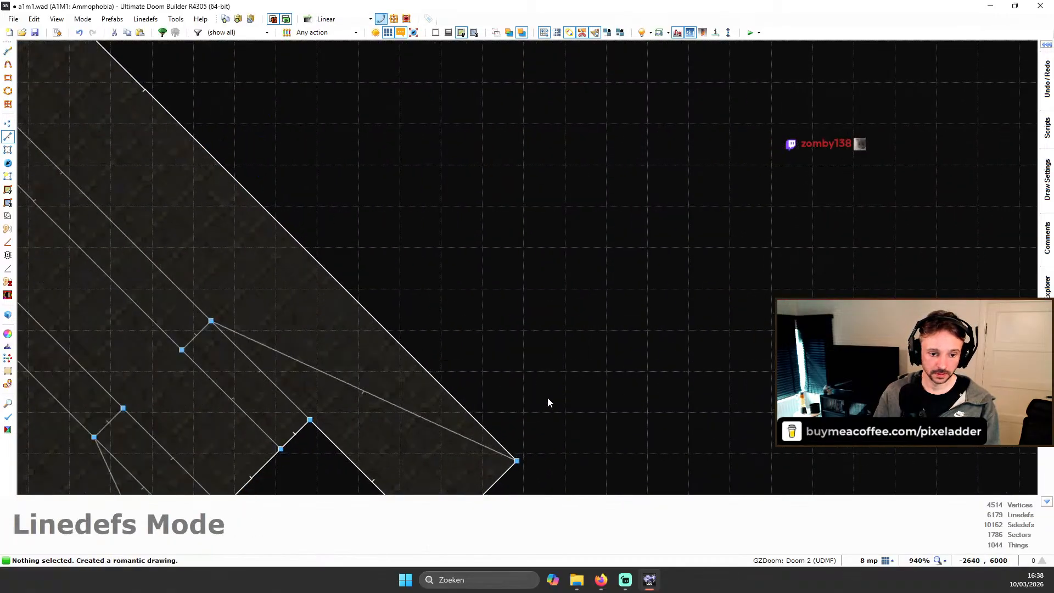
# Step: Examine the new outer line behind the mirrored door and the gap between its upper end and the outer terrain corner
pyautogui.scroll(-4, 548, 397)
pyautogui.scroll(-4, 508, 290)
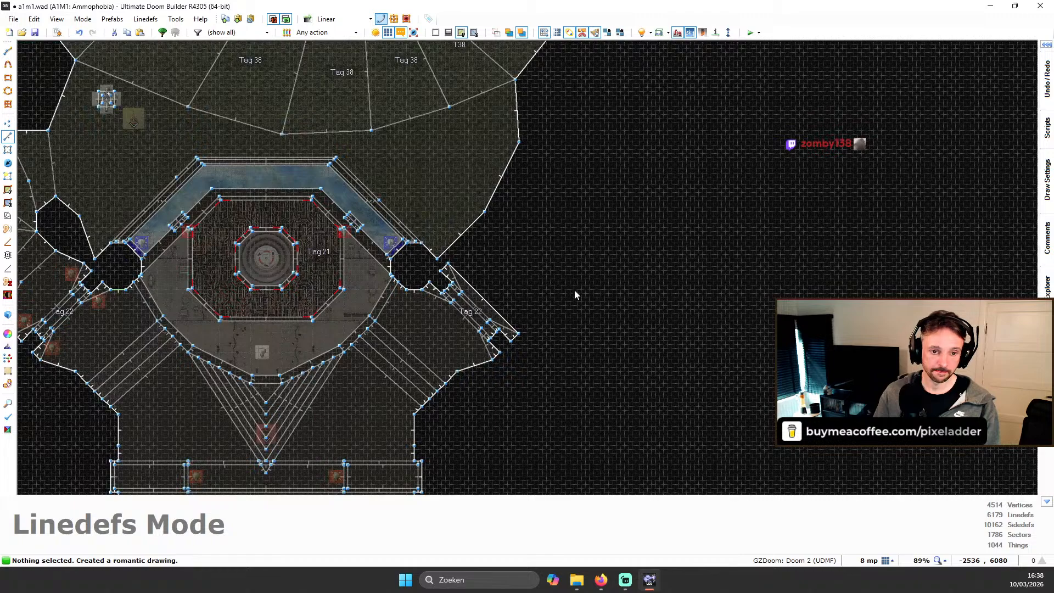
pyautogui.scroll(1, 588, 291)
pyautogui.scroll(1, 450, 272)
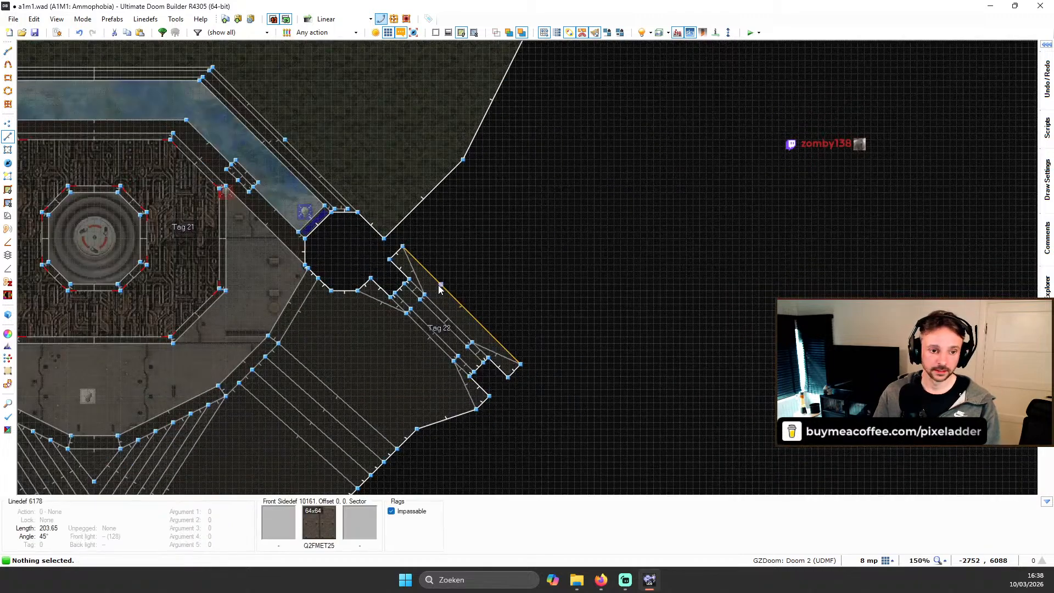
pyautogui.click(440, 290)
pyautogui.scroll(4, 445, 255)
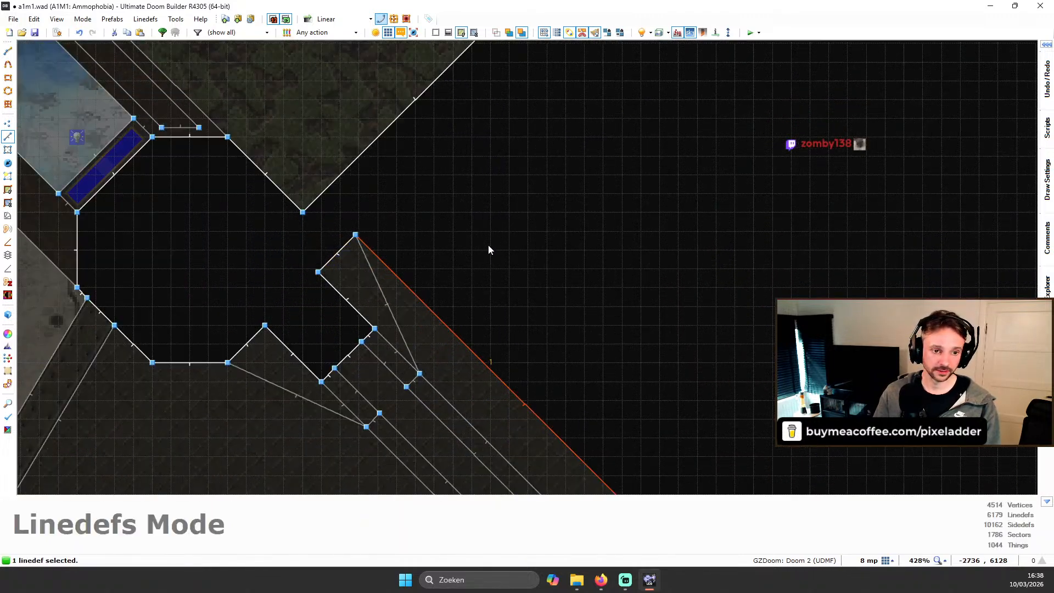
pyautogui.scroll(3, 312, 242)
pyautogui.scroll(3, 434, 214)
pyautogui.scroll(-5, 436, 213)
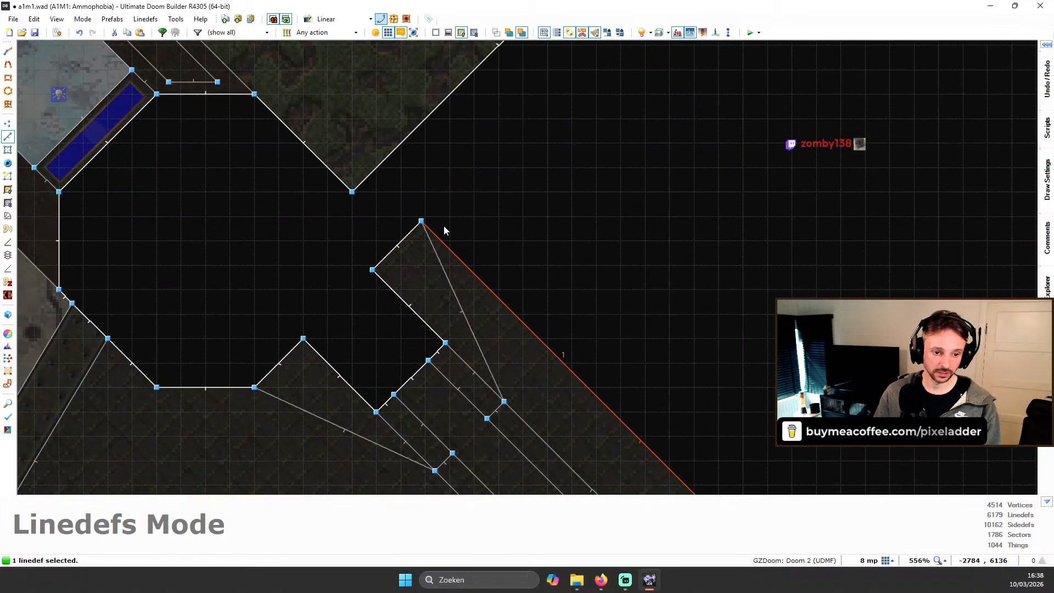
pyautogui.scroll(-5, 446, 227)
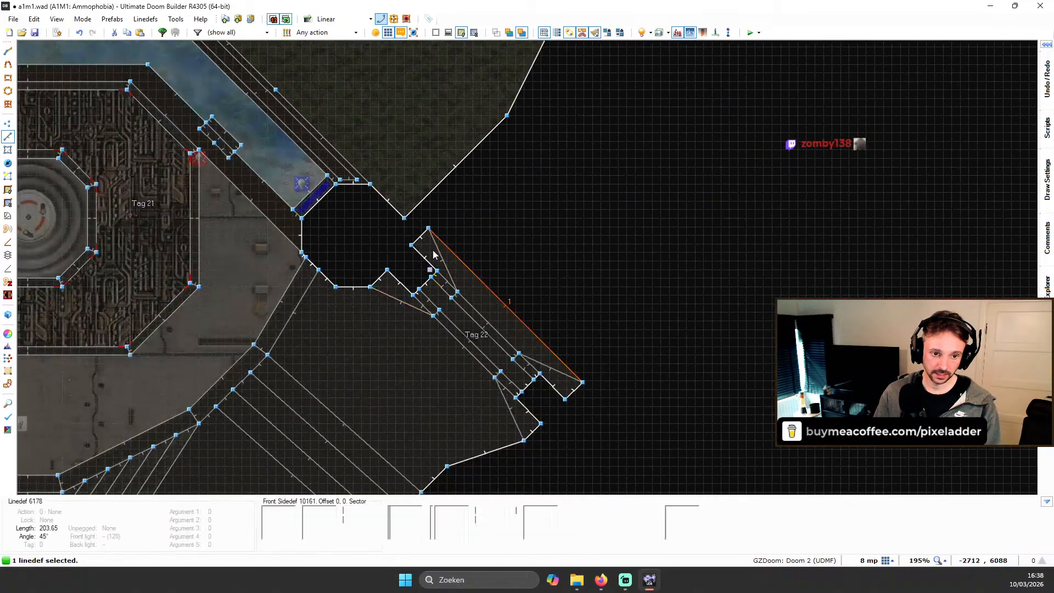
pyautogui.scroll(3, 474, 232)
pyautogui.scroll(2, 423, 226)
pyautogui.scroll(2, 423, 226)
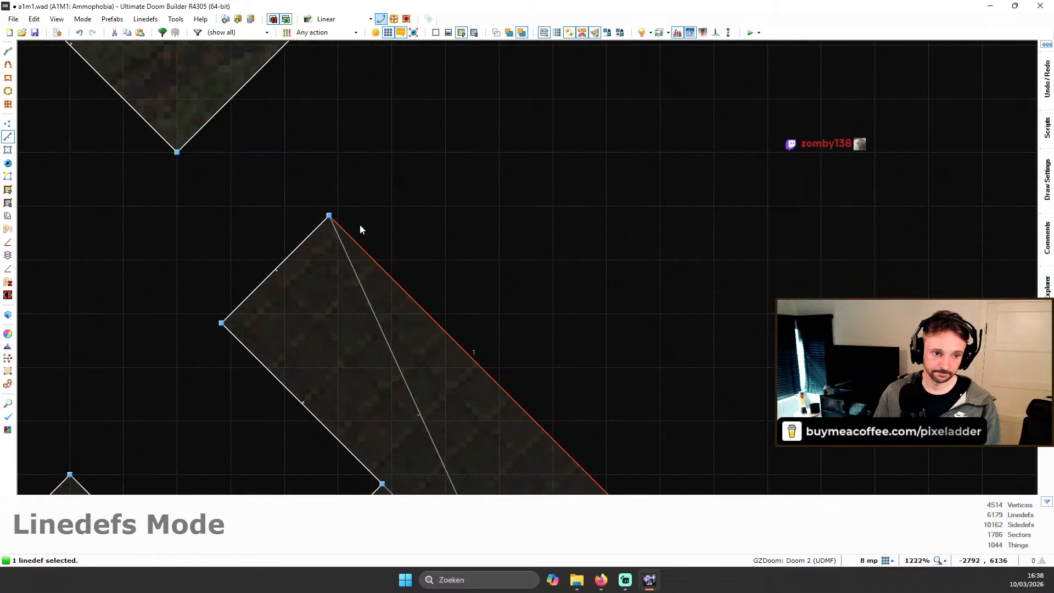
pyautogui.scroll(4, 346, 214)
pyautogui.scroll(-3, 332, 210)
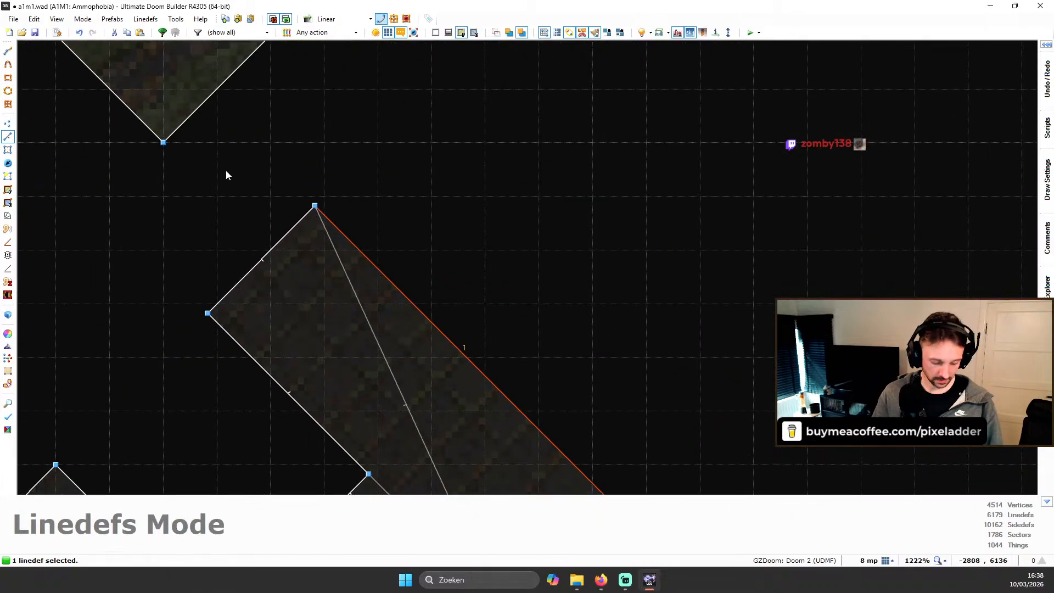
# Step: Insert a vertex on the outer line near its northwest end and move it northeast to -2752, 6176, extending the room outward
pyautogui.click(11, 128)
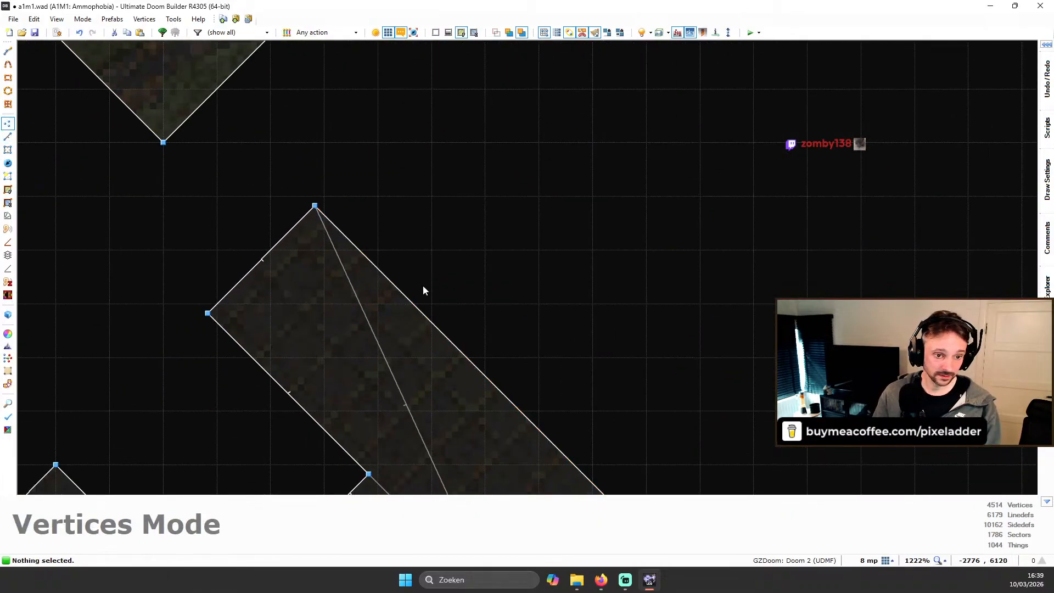
pyautogui.press('space')
pyautogui.press('Return')
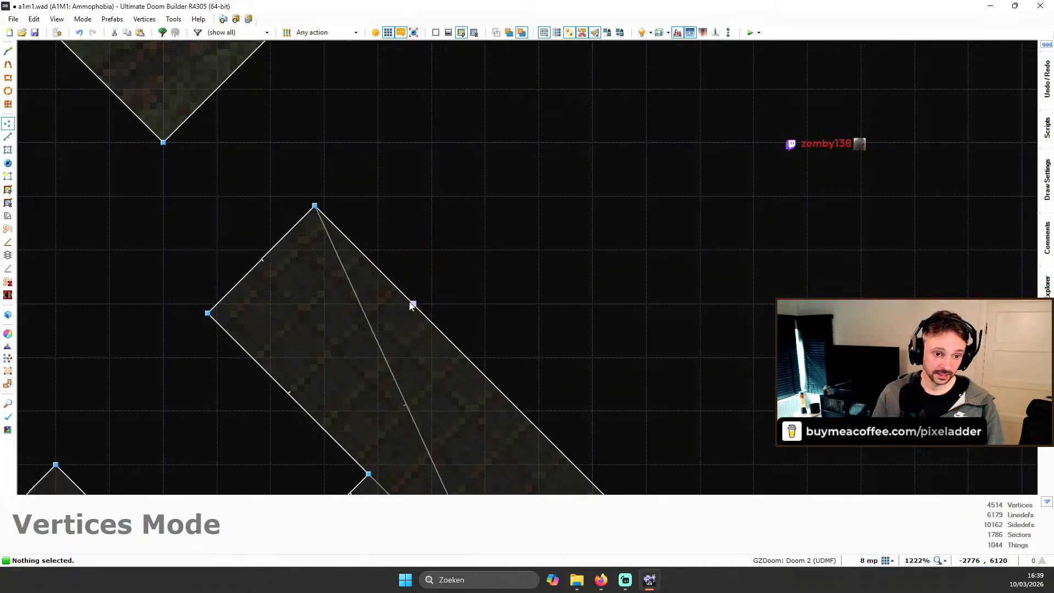
pyautogui.moveTo(429, 320); pyautogui.dragTo(398, 144)
pyautogui.scroll(-6, 395, 144)
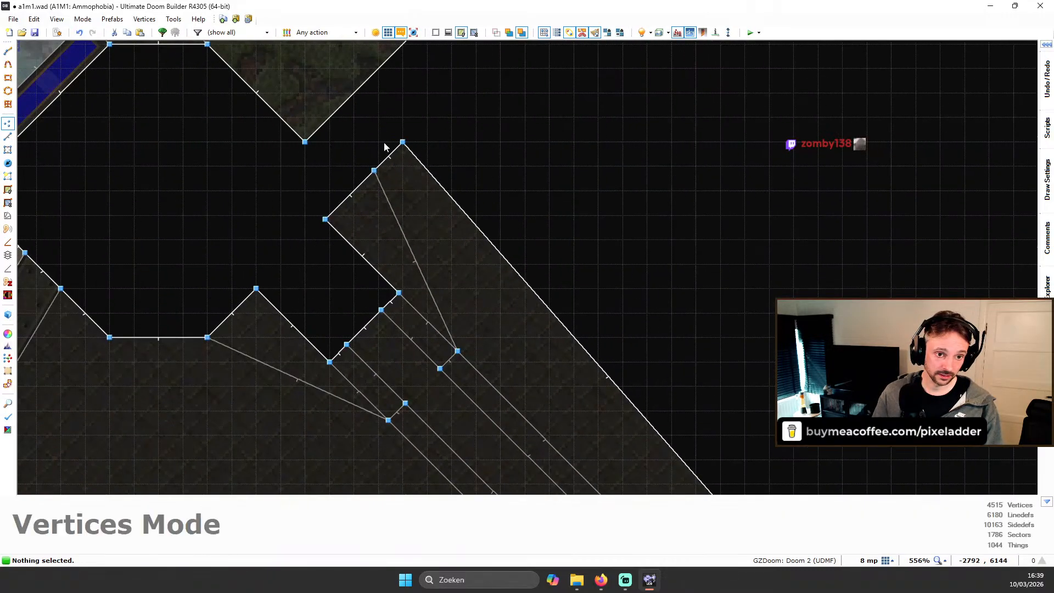
pyautogui.moveTo(460, 83); pyautogui.dragTo(468, 73, button='right')
# Step: Insert a second vertex near the outer line's southeast end and move it northeast to form the room's other outer corner
pyautogui.scroll(-3, 557, 104)
pyautogui.scroll(4, 632, 286)
pyautogui.scroll(3, 590, 225)
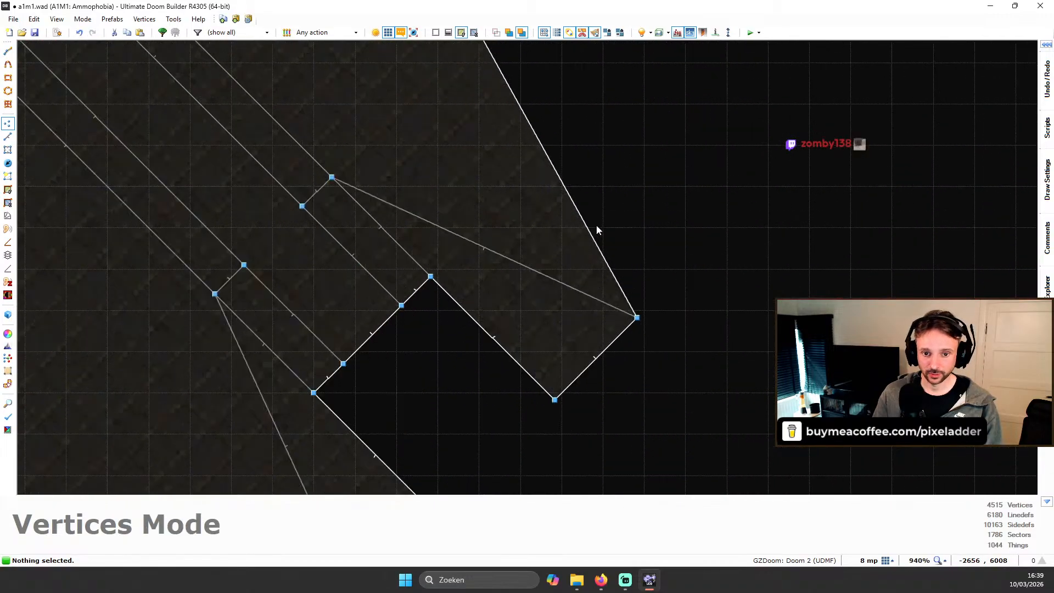
pyautogui.moveTo(593, 227); pyautogui.dragTo(800, 174, button='right')
pyautogui.scroll(-4, 801, 173)
pyautogui.scroll(-2, 802, 170)
pyautogui.press('Up')
pyautogui.press('Up')
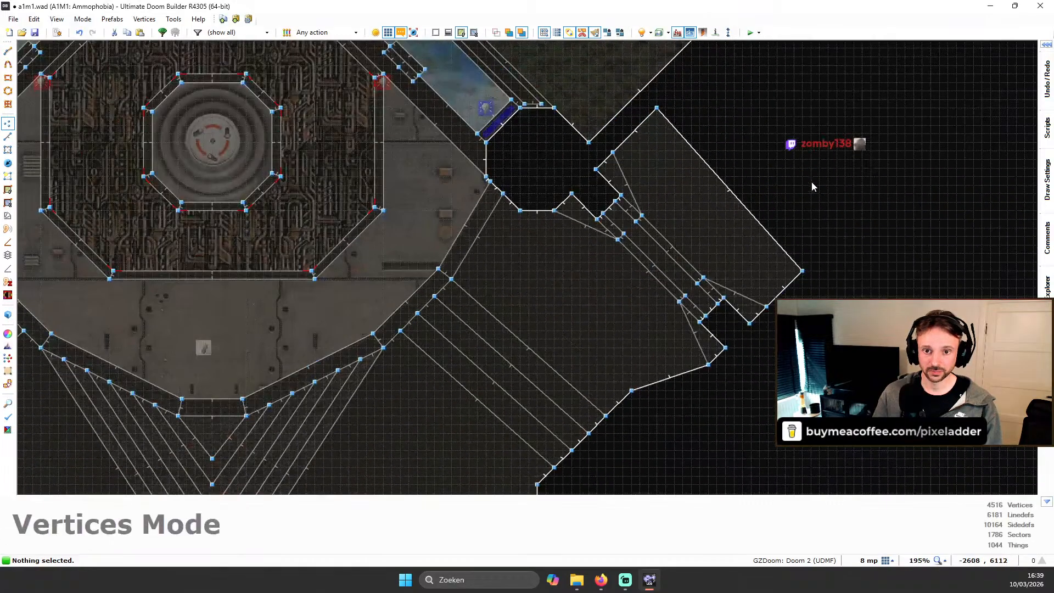
# Step: Move the room's upper outer vertex to -2760, 6168 so the outer edge runs parallel to the mirrored door
pyautogui.scroll(3, 868, 242)
pyautogui.press('Up')
pyautogui.press('Up')
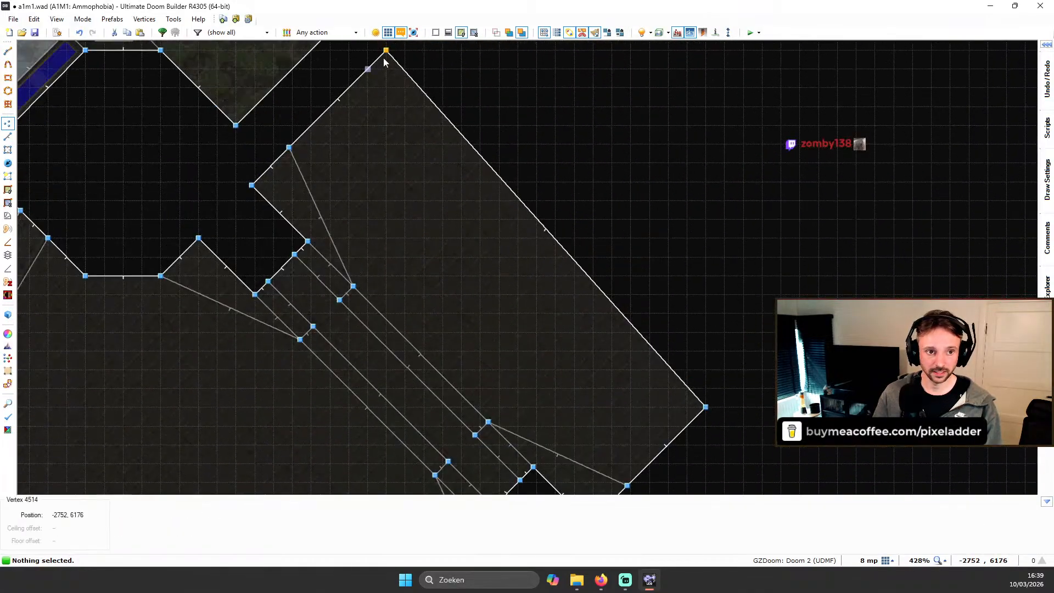
pyautogui.moveTo(386, 50); pyautogui.dragTo(369, 66, button='right')
pyautogui.scroll(-4, 626, 203)
pyautogui.scroll(3, 604, 203)
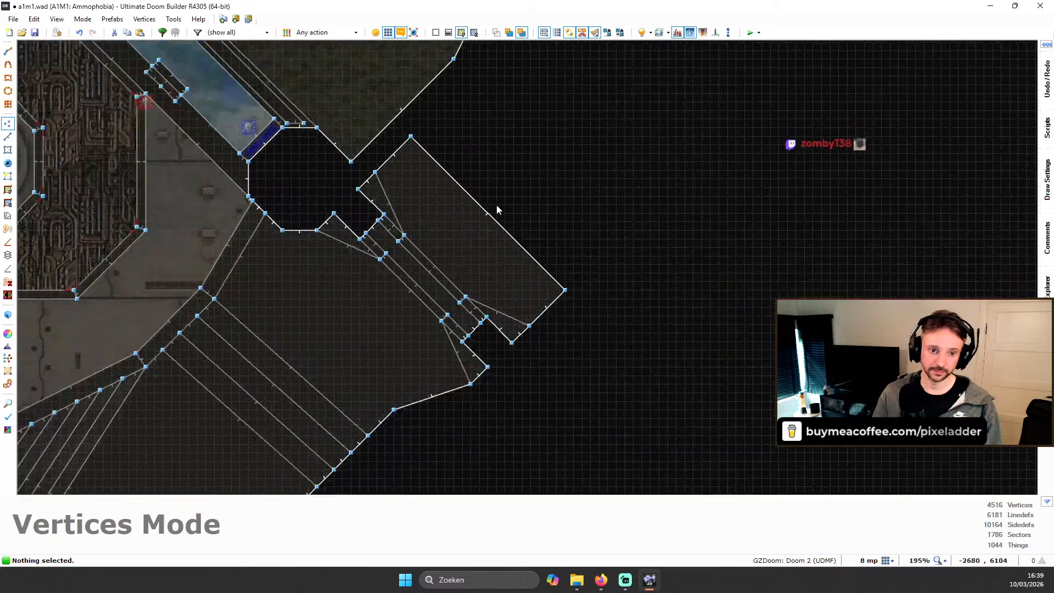
# Step: Add two more vertices on the outer line and move them east, squaring off the room's northeast and southeast corners
pyautogui.moveTo(434, 166); pyautogui.dragTo(588, 117, button='right')
pyautogui.scroll(-3, 600, 152)
pyautogui.scroll(3, 654, 179)
pyautogui.moveTo(498, 195); pyautogui.dragTo(577, 279, button='right')
pyautogui.scroll(3, 498, 270)
pyautogui.moveTo(496, 276); pyautogui.dragTo(485, 288, button='right')
pyautogui.scroll(-3, 673, 294)
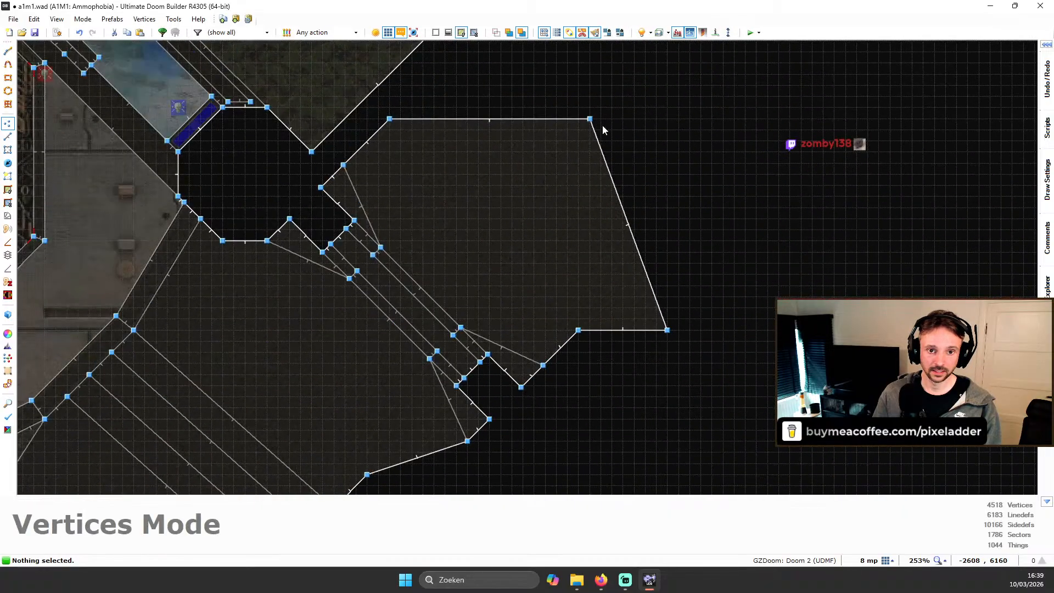
pyautogui.moveTo(602, 124); pyautogui.dragTo(669, 120, button='right')
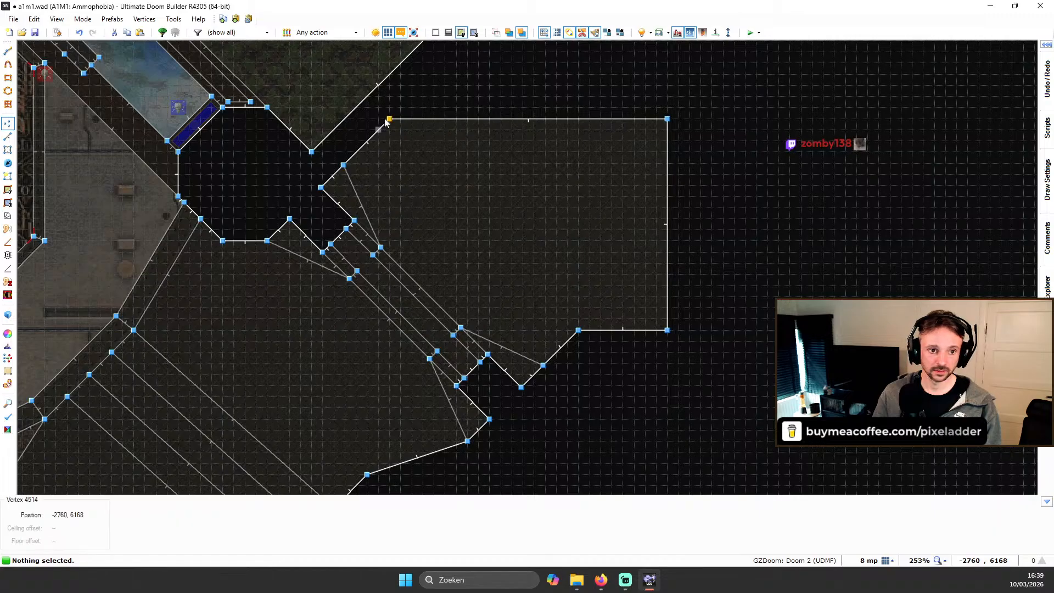
# Step: Move both vertices of the room's north edge up to y 6176, making that edge 192 units long and the east edge 160
pyautogui.scroll(2, 389, 119)
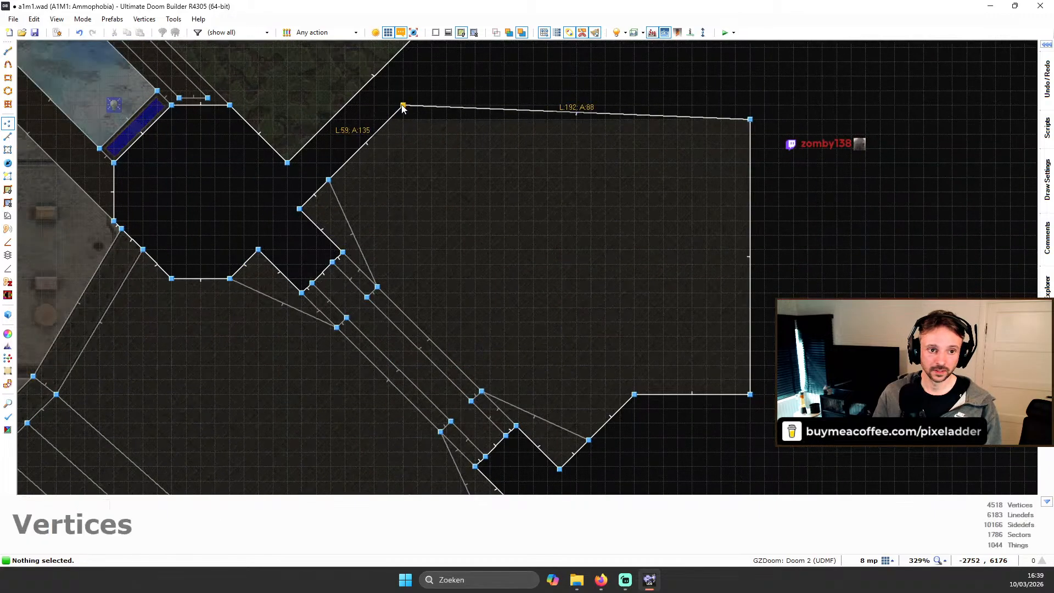
pyautogui.scroll(-5, 774, 111)
pyautogui.press('Right')
pyautogui.press('Right')
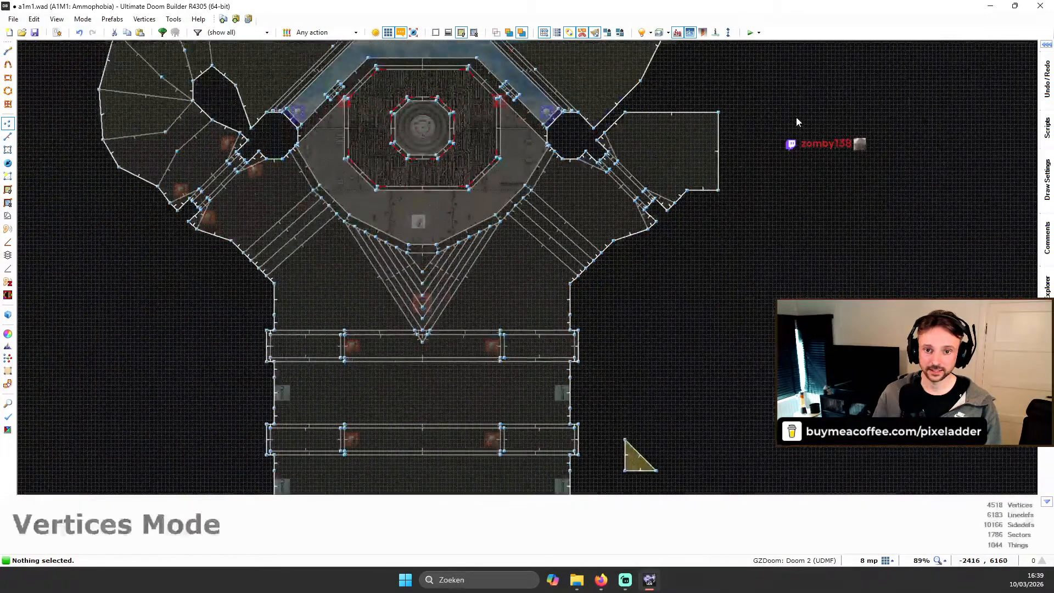
# Step: Survey the 2D layout surrounding the new room and the free space east of it
pyautogui.scroll(-3, 750, 116)
pyautogui.press('Up')
pyautogui.press('Right')
pyautogui.scroll(1, 713, 190)
pyautogui.scroll(1, 712, 189)
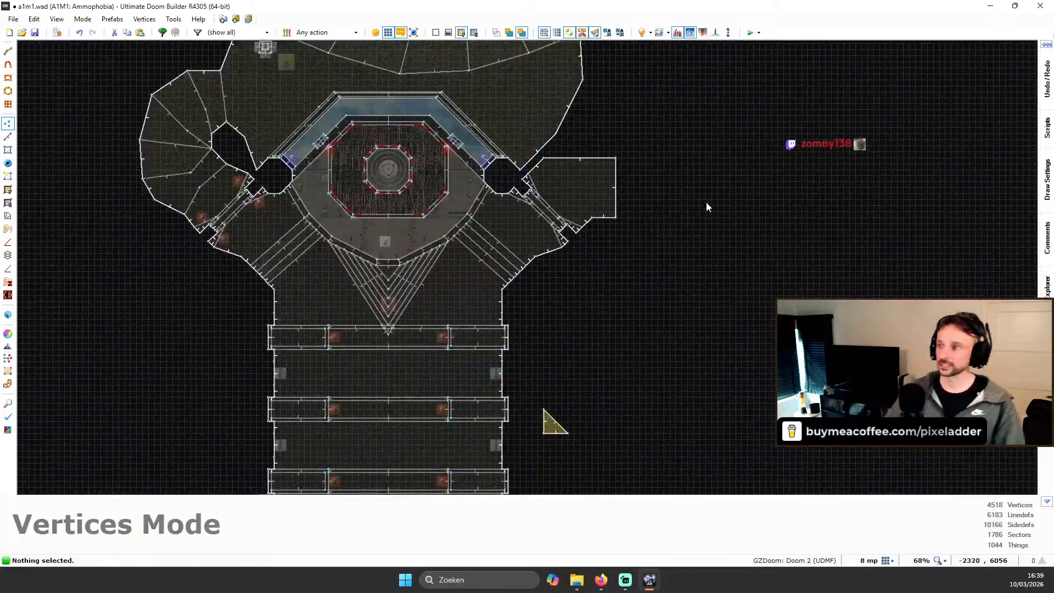
pyautogui.scroll(-3, 609, 53)
pyautogui.press('Up')
pyautogui.press('Up')
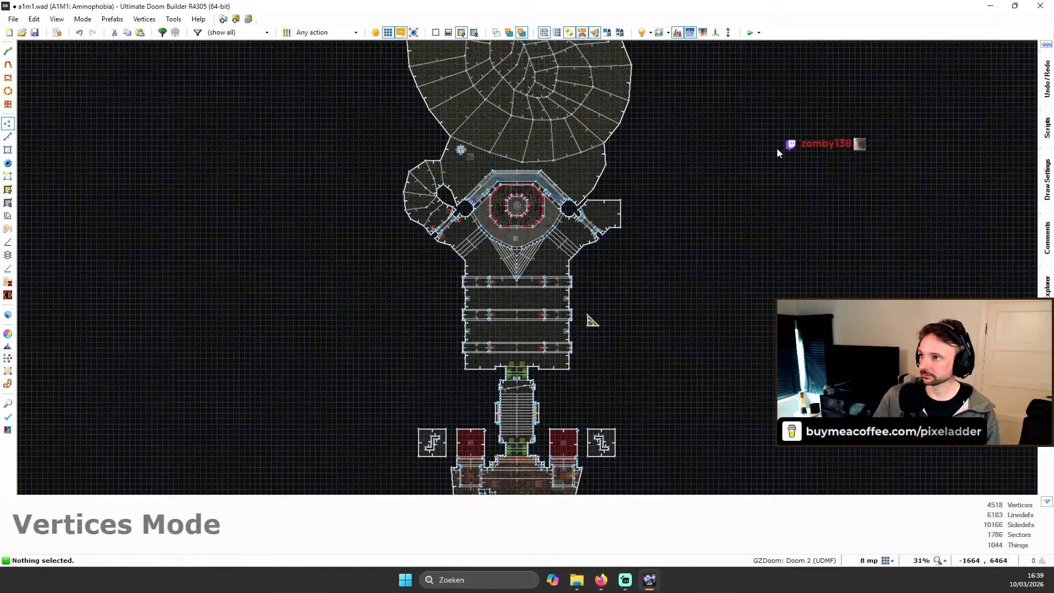
# Step: Inspect the new room's walls and the back of the mirrored door in 3D, and check its outline on the 2D map
pyautogui.scroll(2, 569, 201)
pyautogui.scroll(2, 657, 226)
pyautogui.press('q')
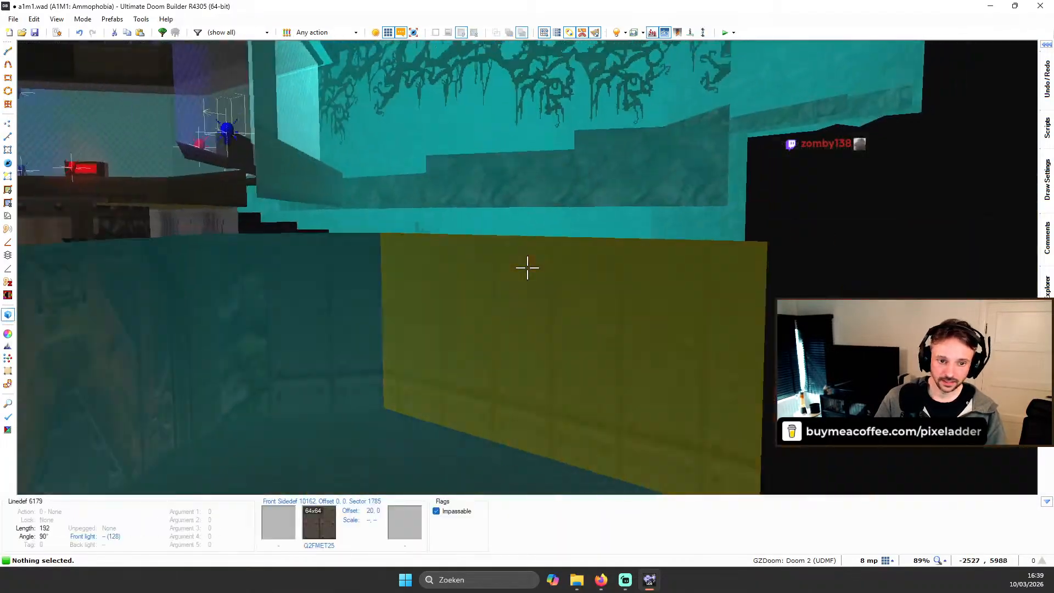
pyautogui.press('e')
pyautogui.press('e')
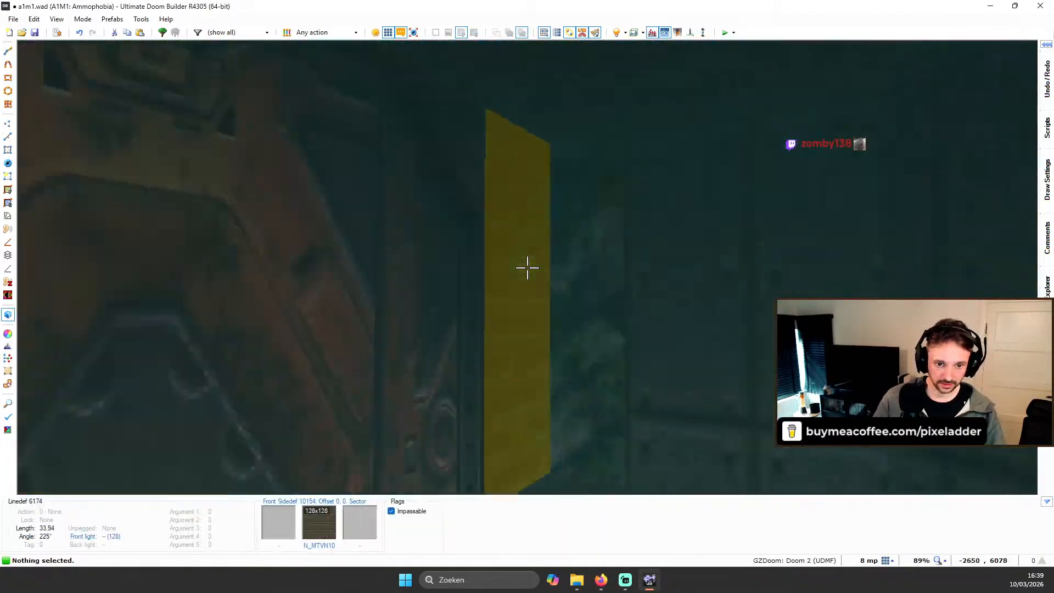
pyautogui.press('d')
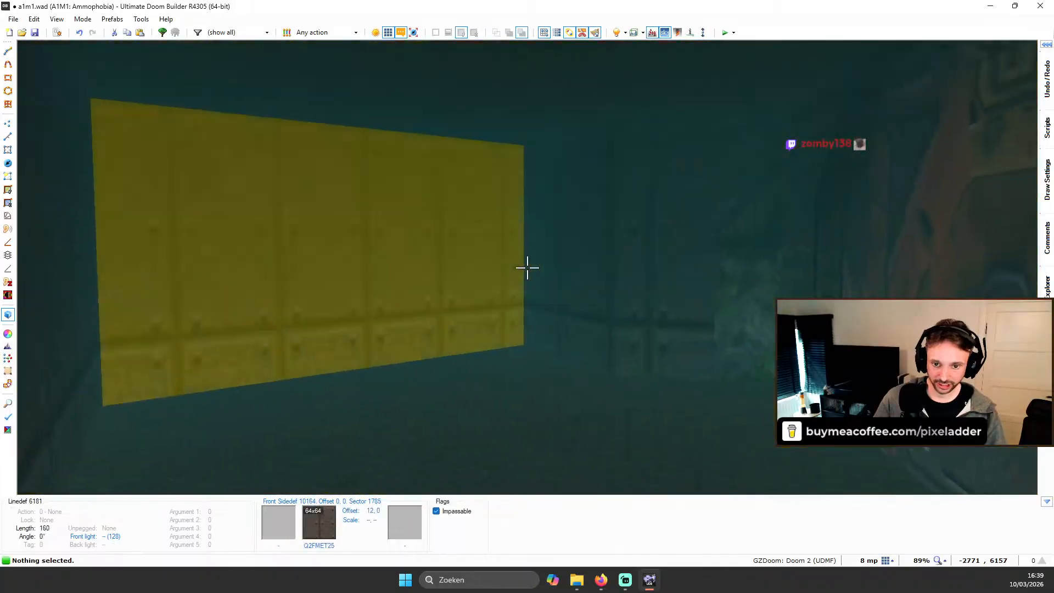
pyautogui.press('e')
pyautogui.press('v')
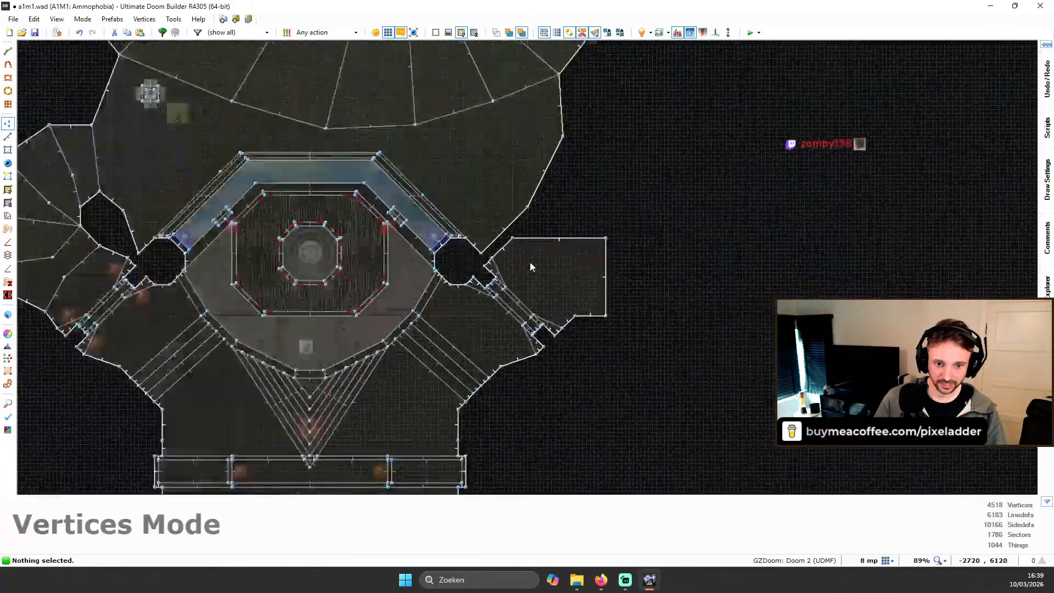
pyautogui.scroll(3, 130, 247)
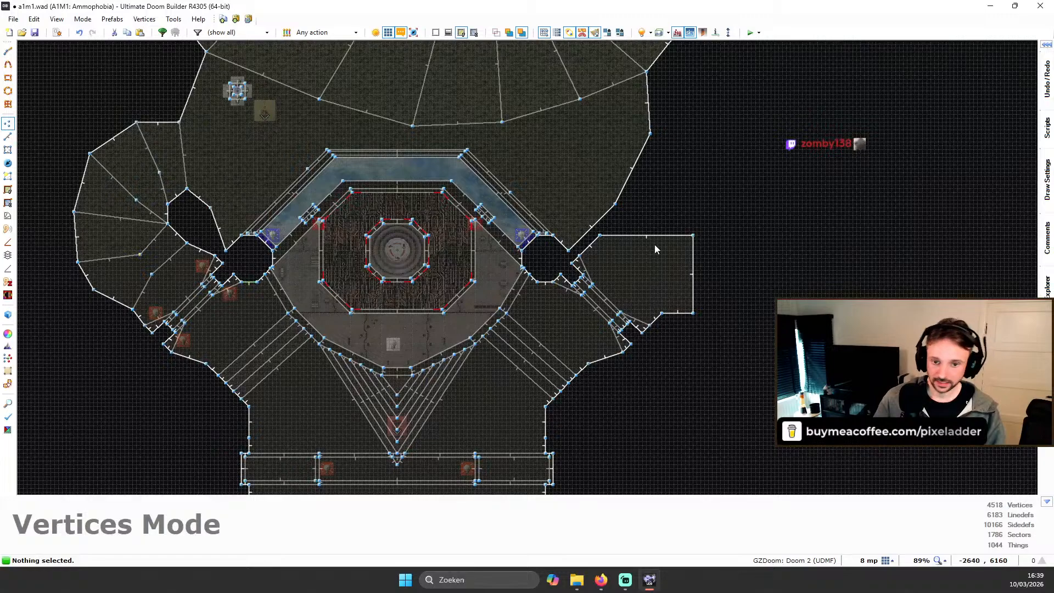
# Step: Tour the rocky area, the main hall and the mirrored door in 3D, and save the map
pyautogui.press('v')
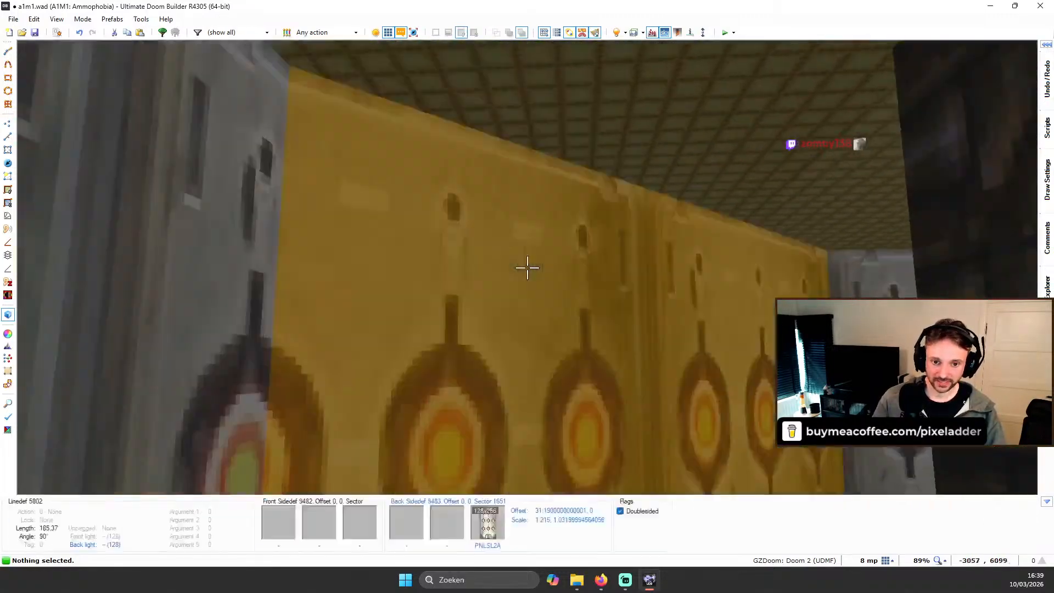
pyautogui.press('e')
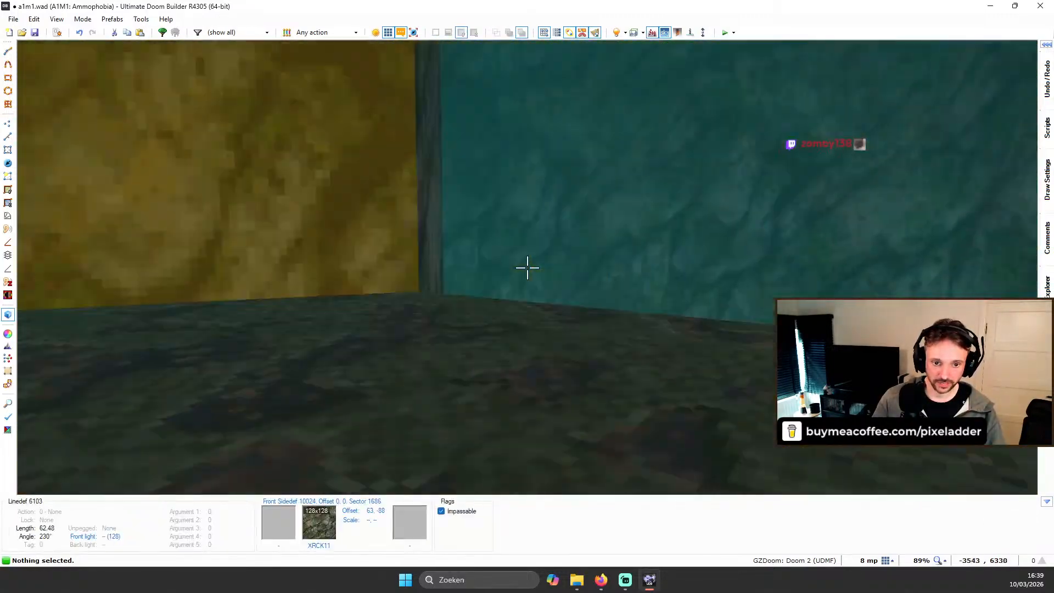
pyautogui.press('e')
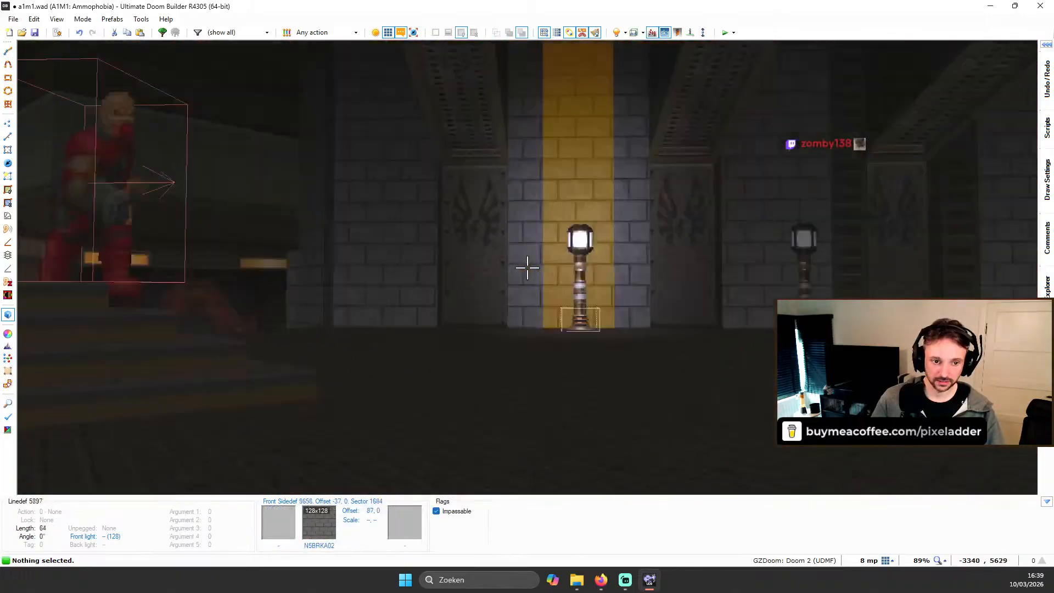
pyautogui.press('e')
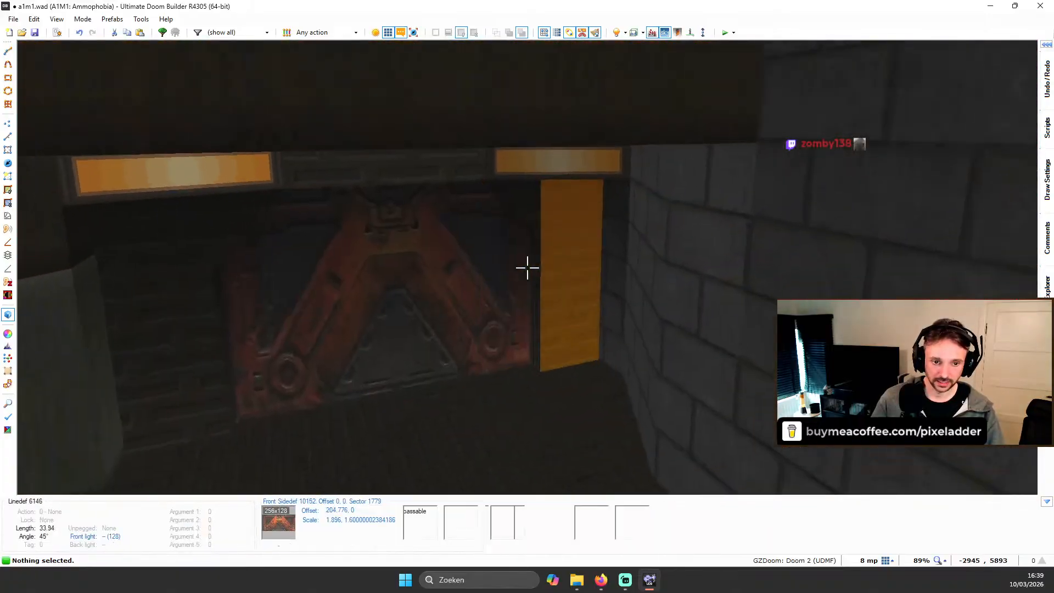
pyautogui.press('e')
pyautogui.press('d')
pyautogui.press('q')
pyautogui.scroll(2, 583, 247)
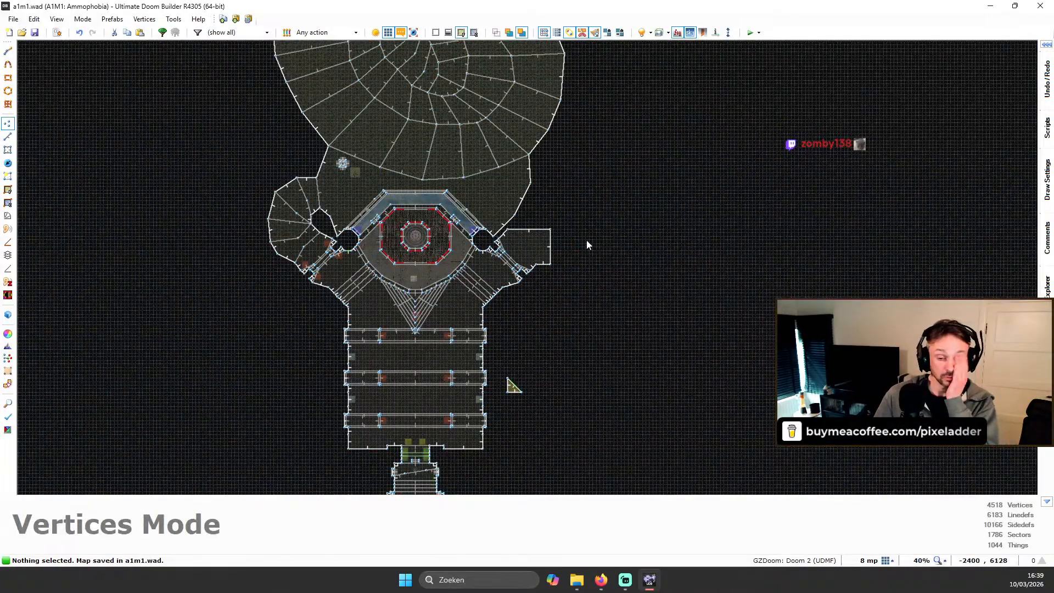
pyautogui.scroll(-3, 604, 225)
pyautogui.scroll(3, 576, 219)
pyautogui.scroll(-1, 560, 217)
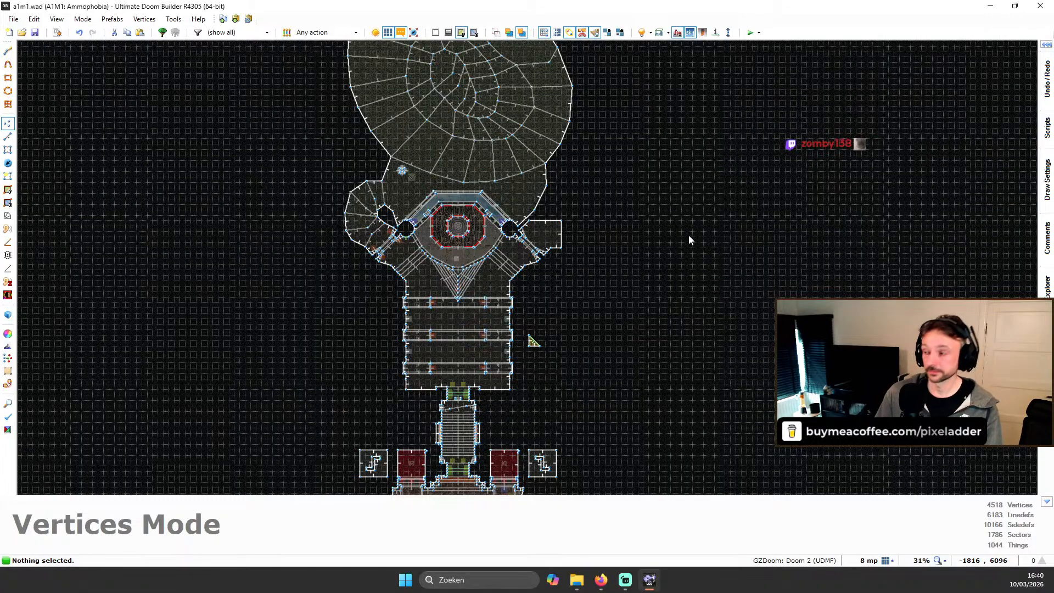
pyautogui.scroll(1, 598, 206)
pyautogui.scroll(-2, 590, 203)
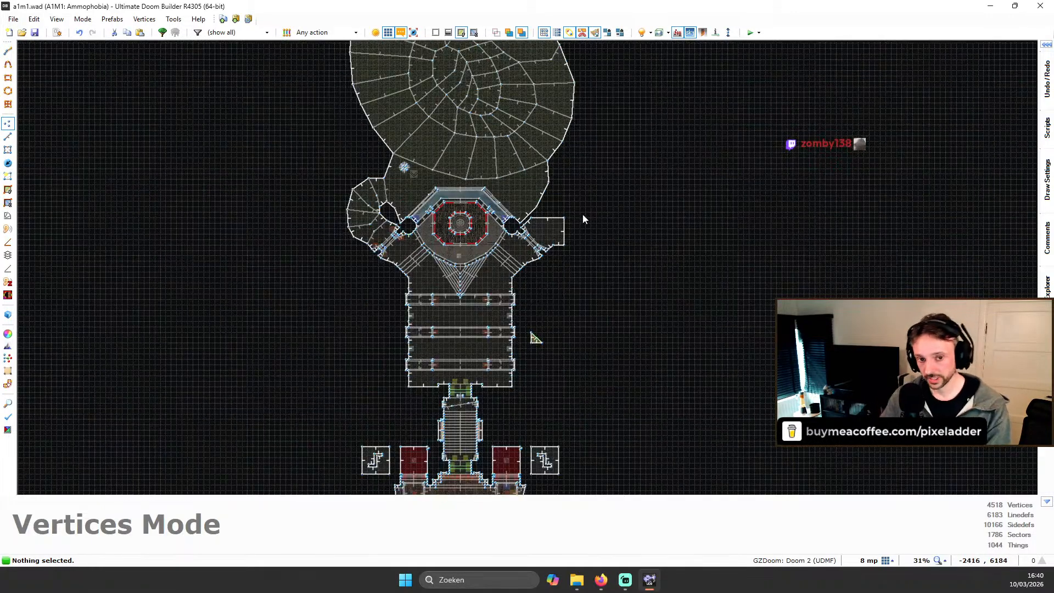
pyautogui.scroll(1, 593, 219)
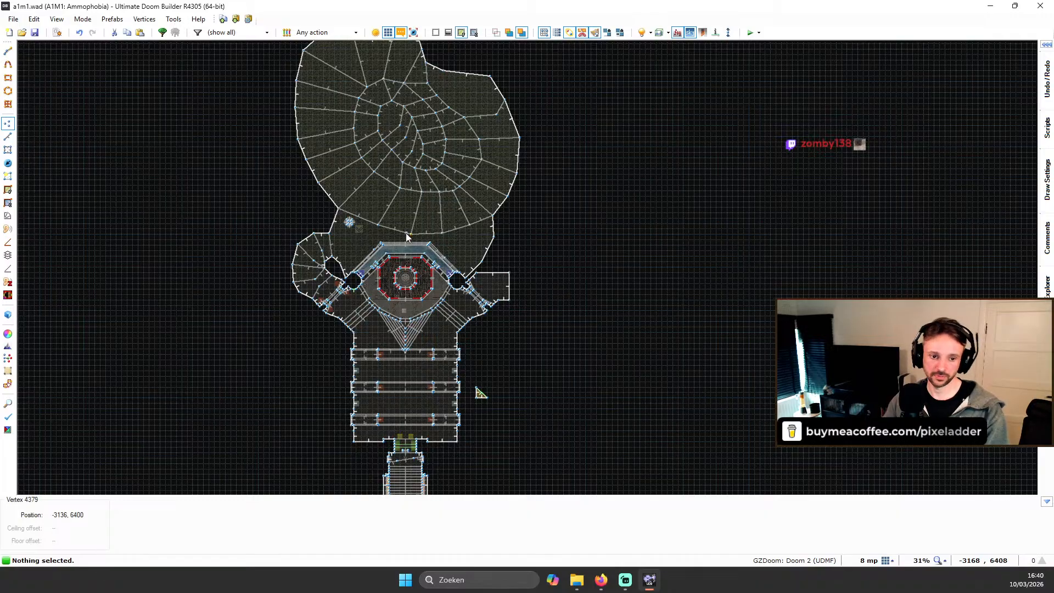
pyautogui.scroll(5, 540, 296)
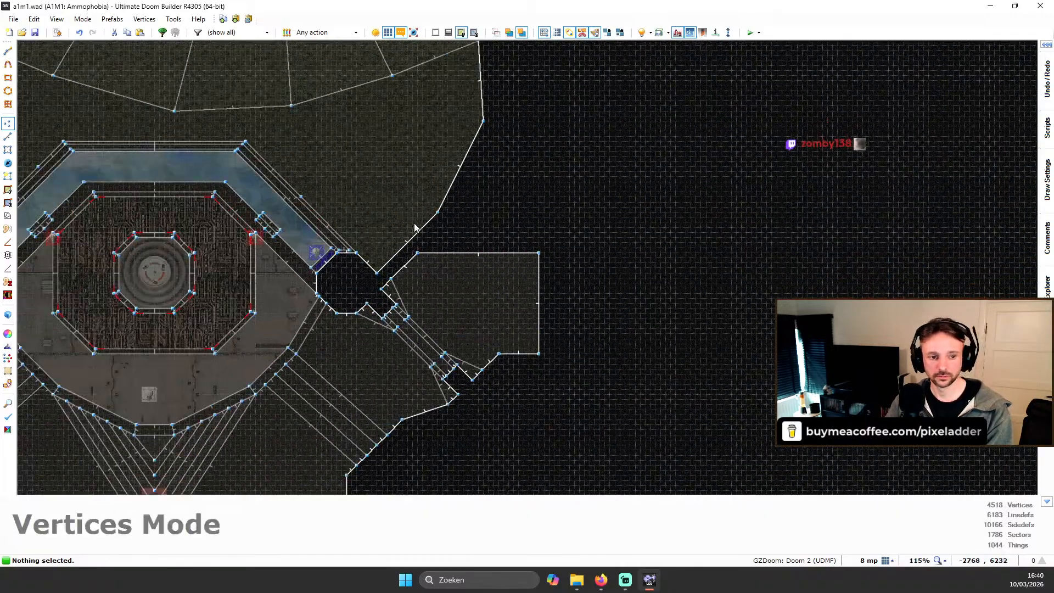
pyautogui.scroll(-2, 512, 232)
pyautogui.scroll(-3, 527, 214)
pyautogui.scroll(7, 546, 282)
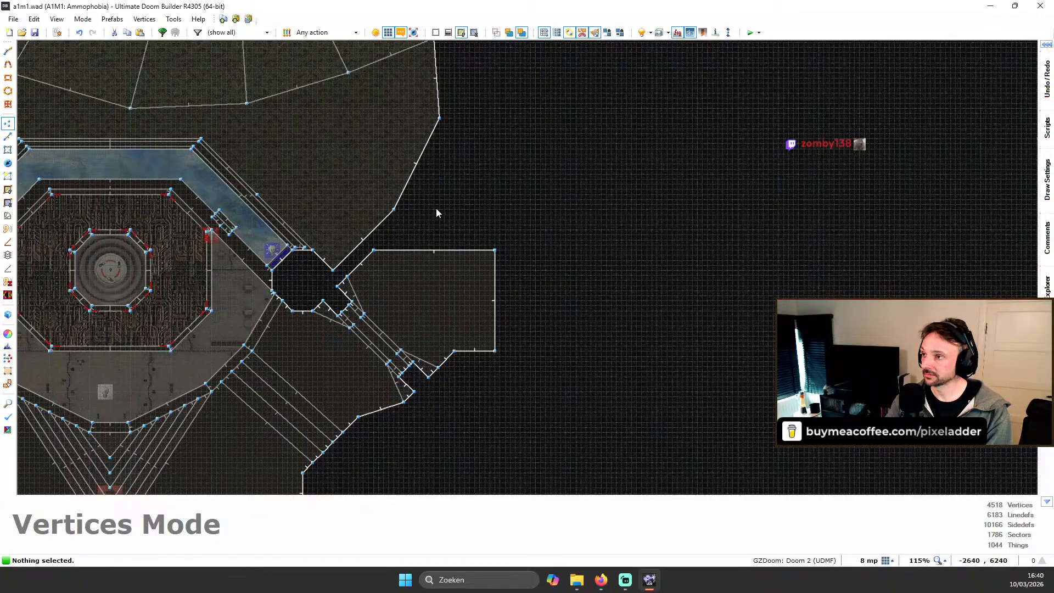
# Step: Move the new room's east wall farther east, extending the north edge to 384 units long
pyautogui.scroll(1, 431, 242)
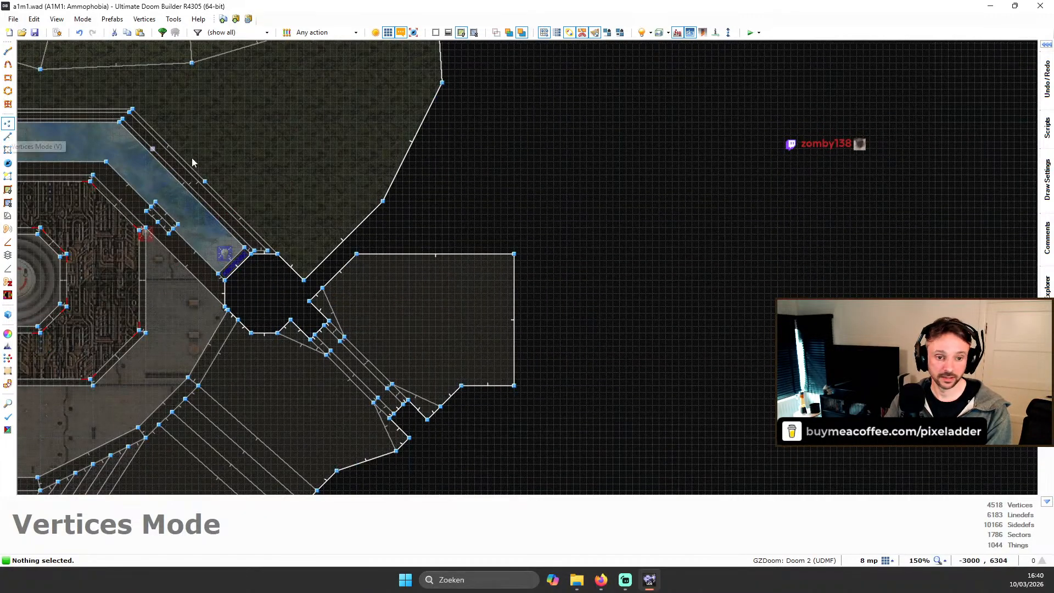
pyautogui.scroll(-4, 555, 214)
pyautogui.scroll(2, 549, 225)
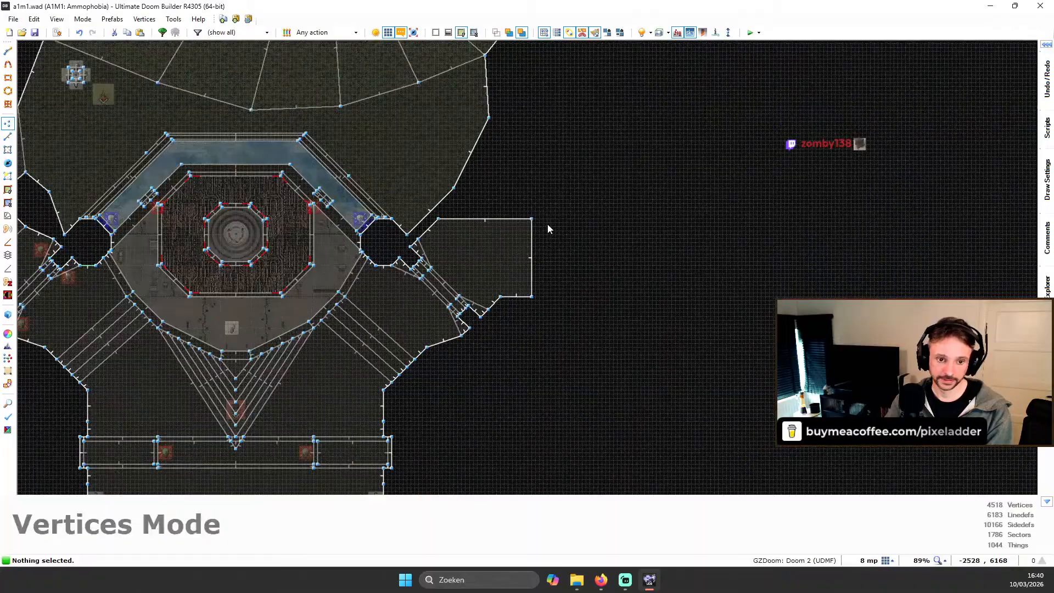
pyautogui.scroll(-5, 560, 229)
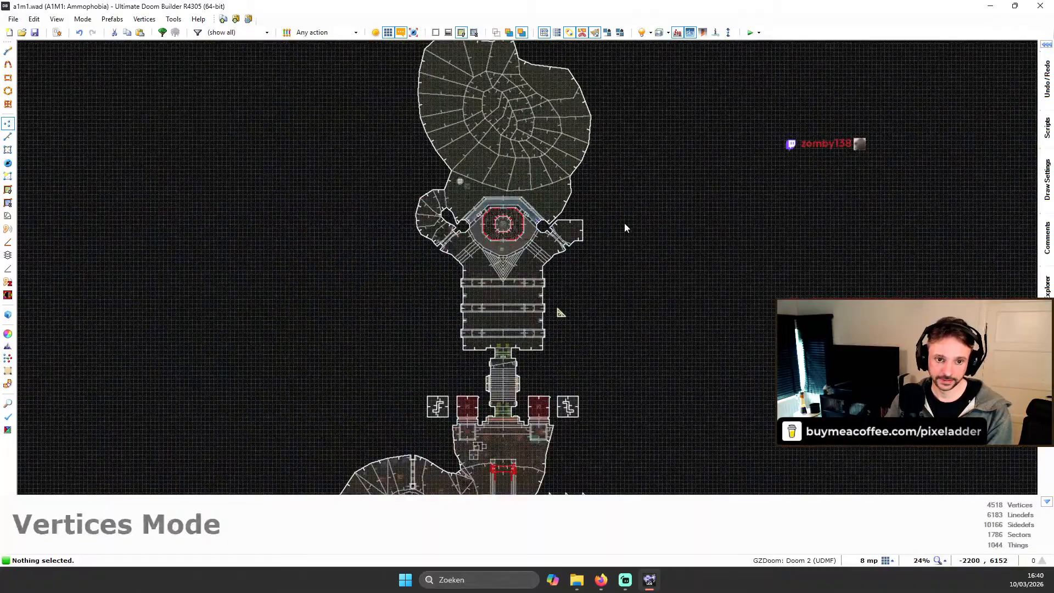
pyautogui.scroll(6, 562, 227)
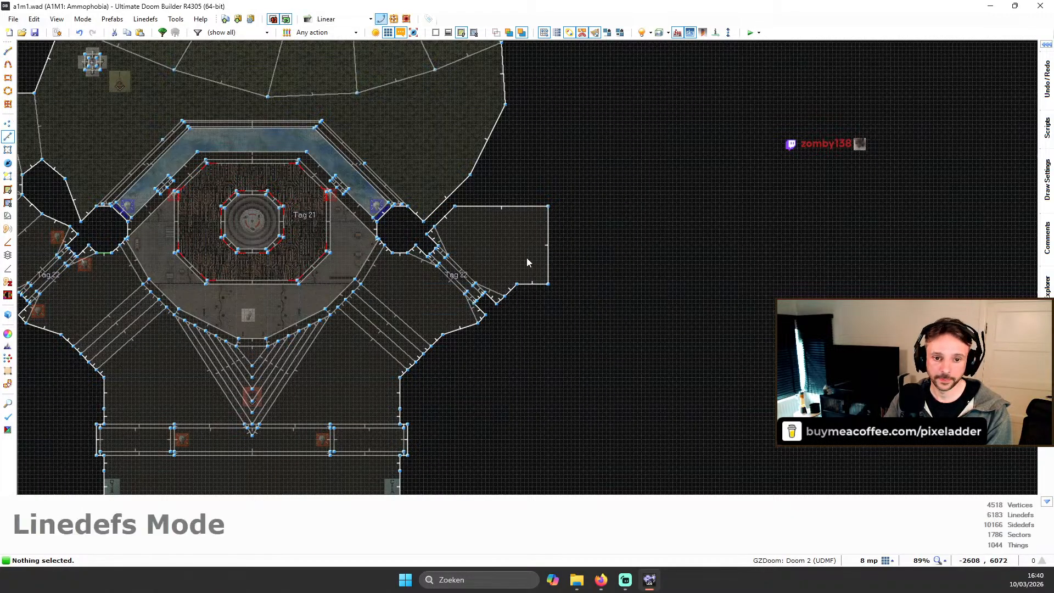
pyautogui.scroll(1, 574, 248)
pyautogui.moveTo(541, 249); pyautogui.dragTo(663, 246)
pyautogui.scroll(-5, 675, 225)
pyautogui.scroll(-2, 689, 207)
pyautogui.scroll(6, 666, 211)
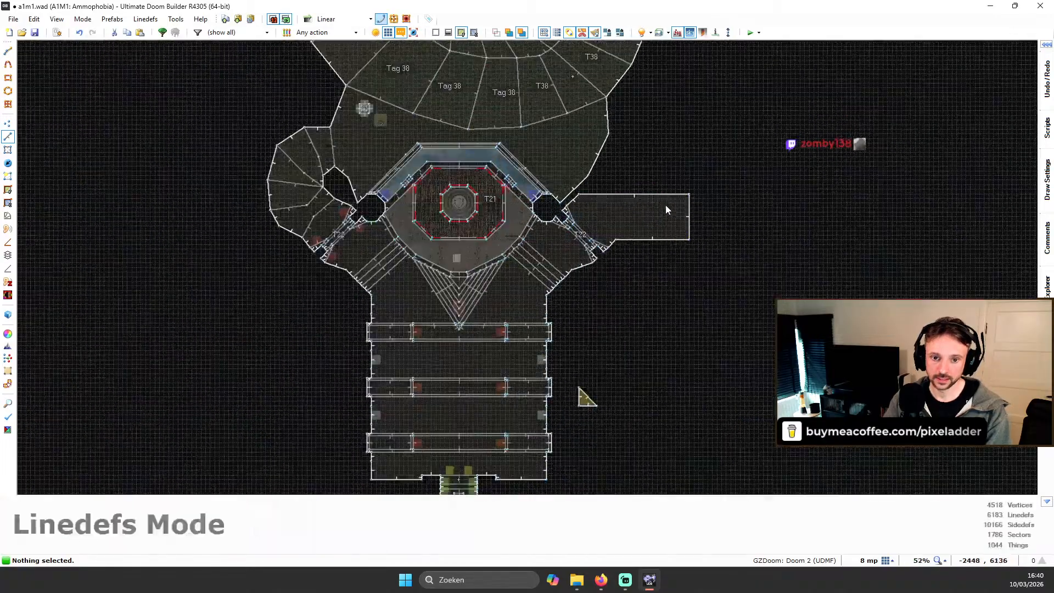
# Step: Raise the new room's ceiling to a height of -232 in the 3D view
pyautogui.press('q')
pyautogui.press('e')
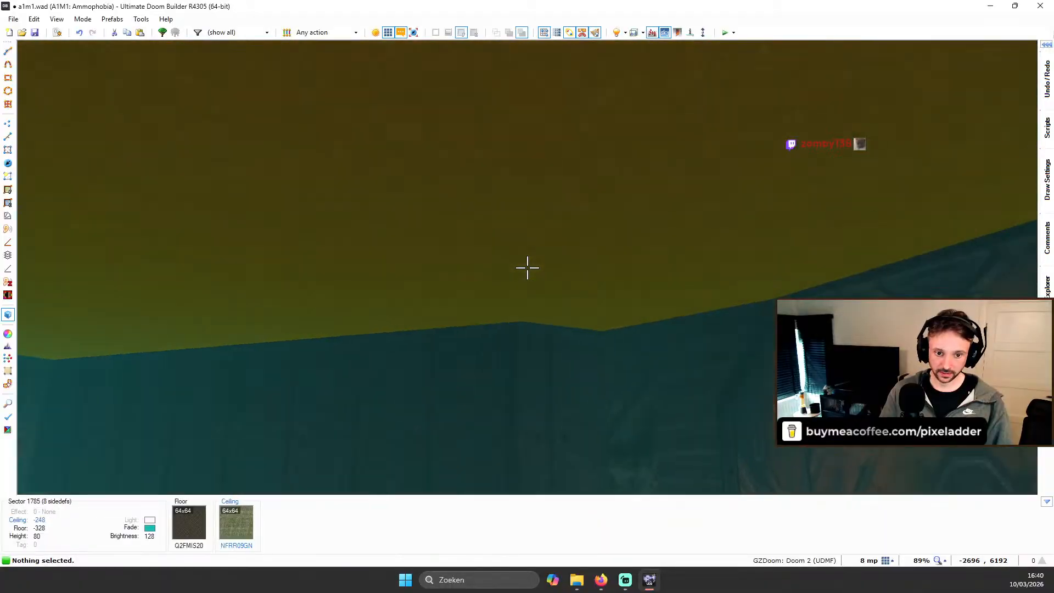
pyautogui.click(527, 268)
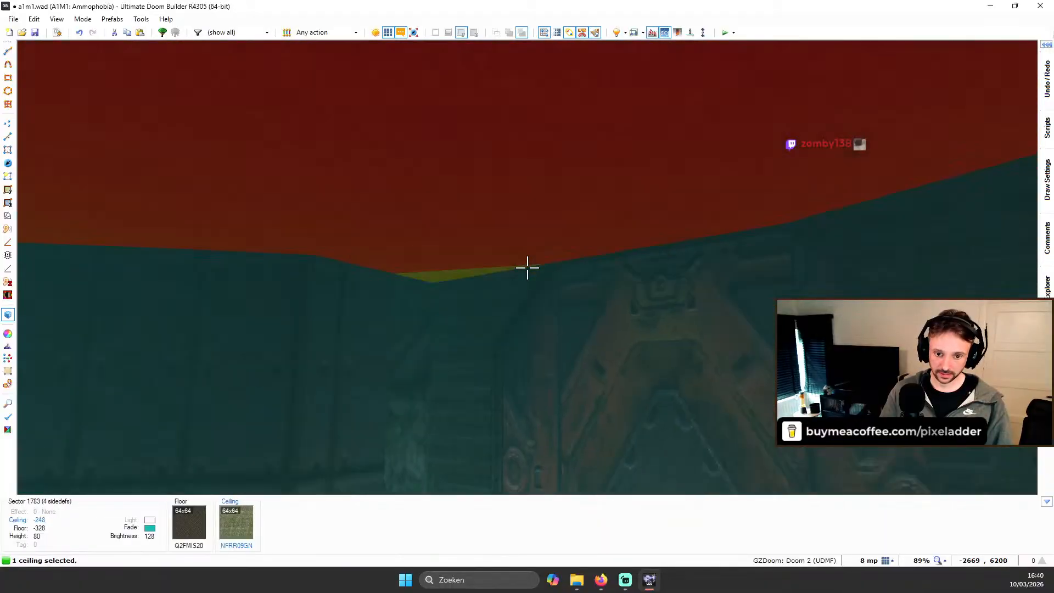
pyautogui.scroll(4, 527, 268)
pyautogui.press('e')
pyautogui.scroll(3, 527, 268)
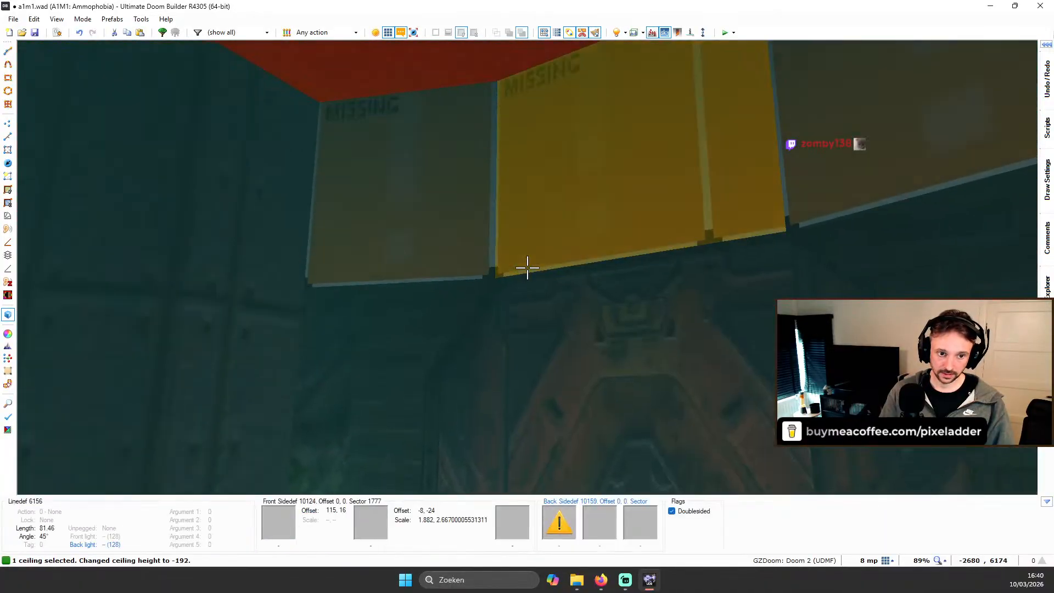
pyautogui.scroll(-5, 527, 268)
pyautogui.press('c')
# Step: Texture the missing upper walls above the door's back by copying N_METL13 and N_MTVN10 from its front side
pyautogui.press('d')
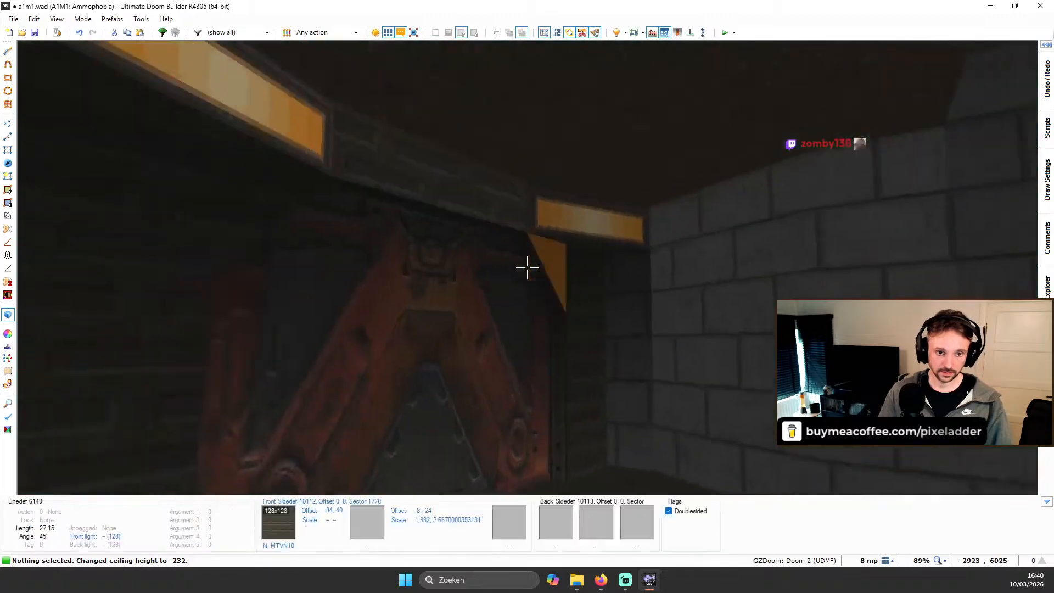
pyautogui.hotkey('ctrl', 'c')
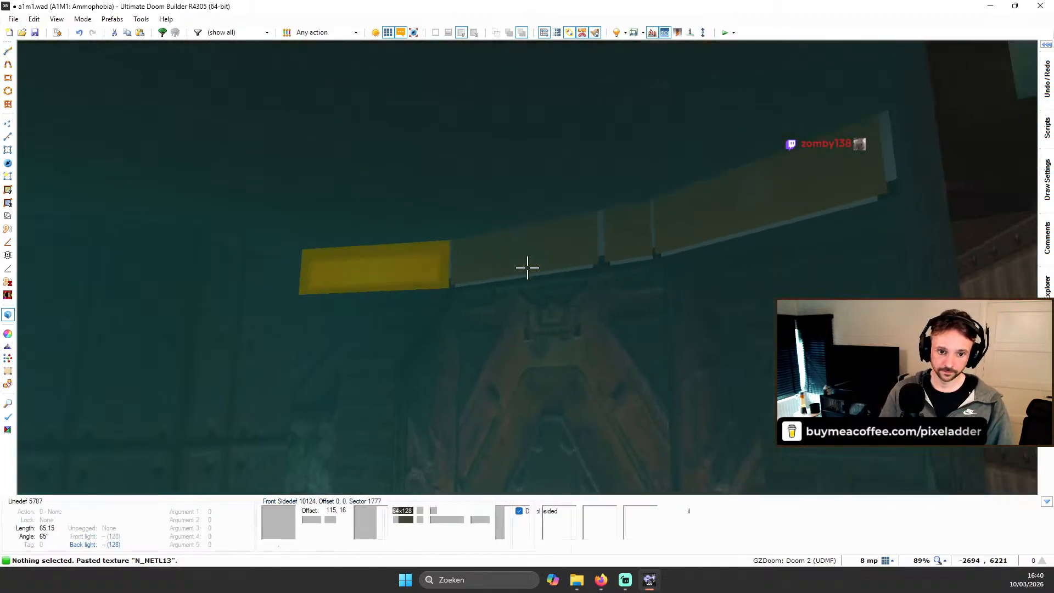
pyautogui.hotkey('ctrl', 'v')
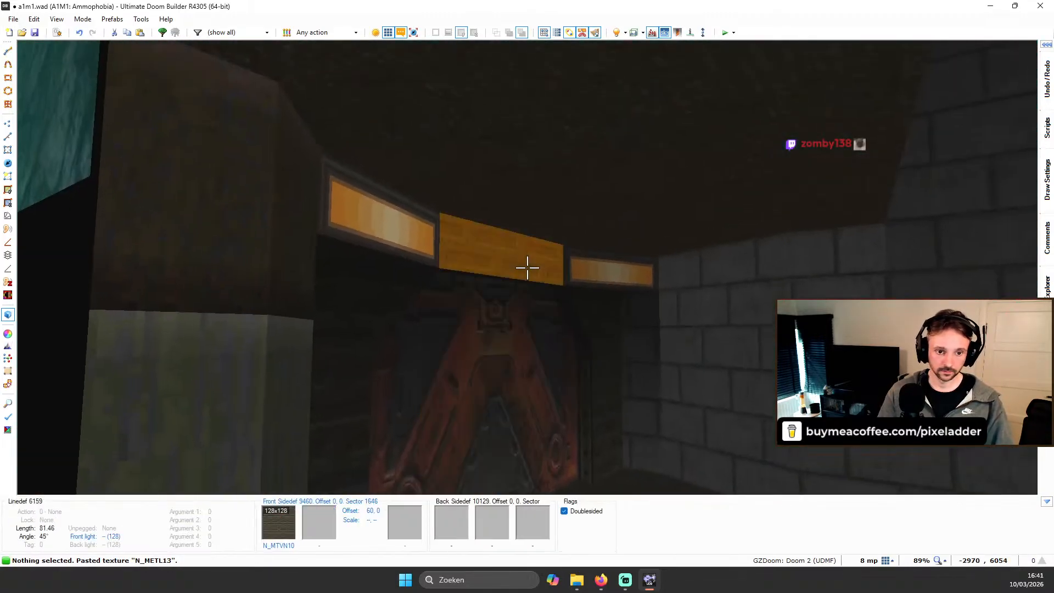
pyautogui.hotkey('ctrl', 'c')
pyautogui.hotkey('ctrl', 'v')
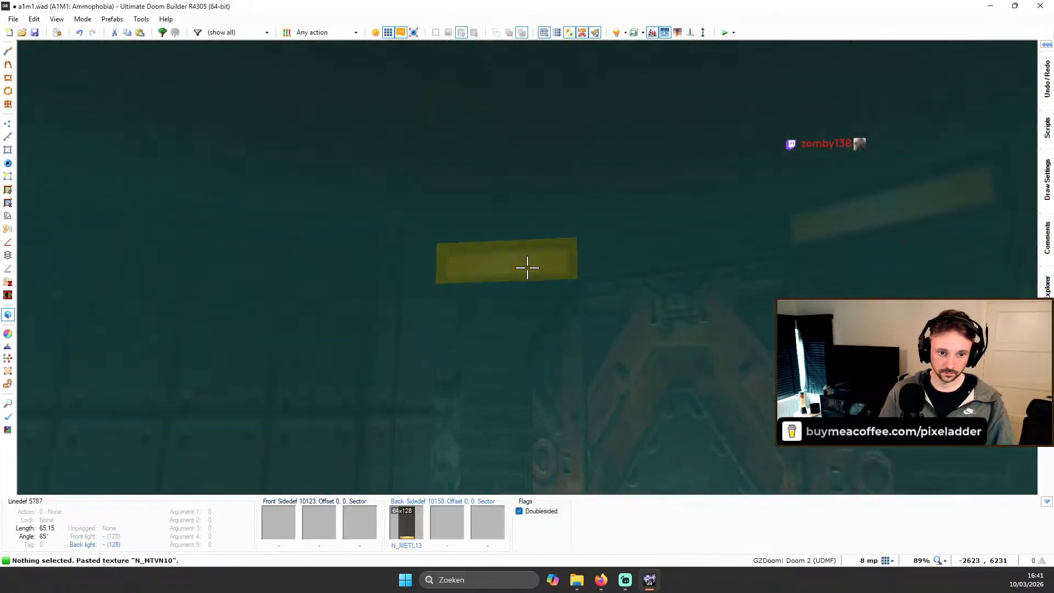
# Step: Split off the room's 256-unit-long east section with a straight line from the south edge's west vertex to the north edge
pyautogui.press('w')
pyautogui.scroll(8, 529, 295)
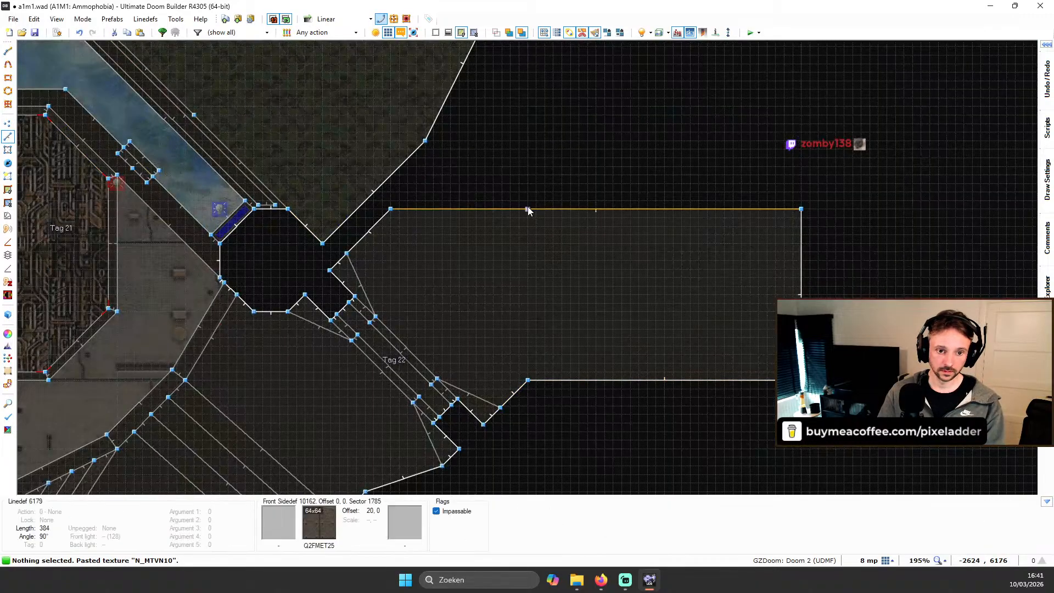
pyautogui.rightClick(545, 356)
pyautogui.press('w')
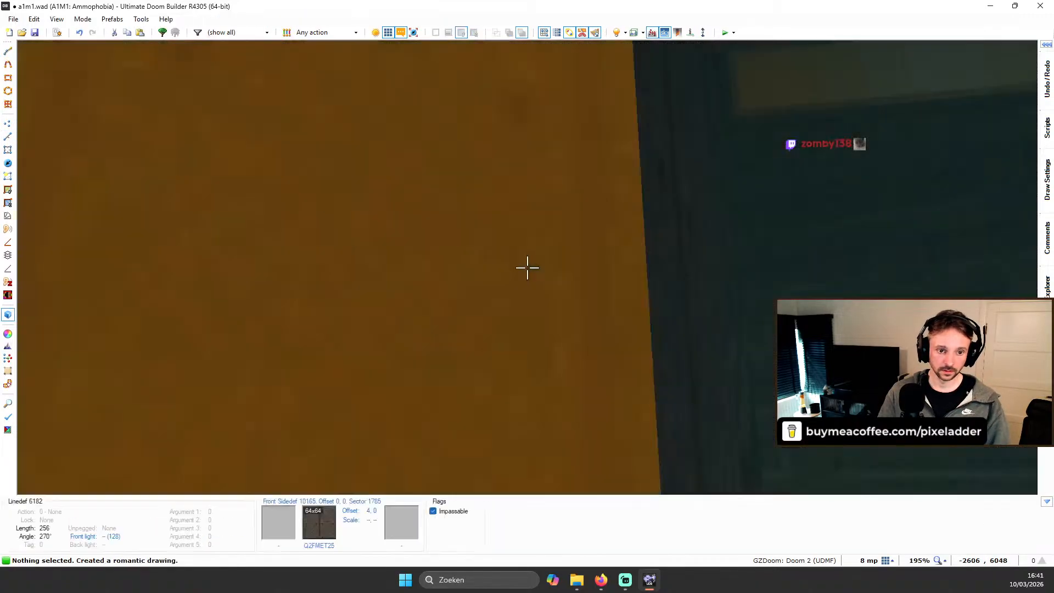
# Step: Try raising the ceiling of the room's east section to -168
pyautogui.scroll(9, 527, 268)
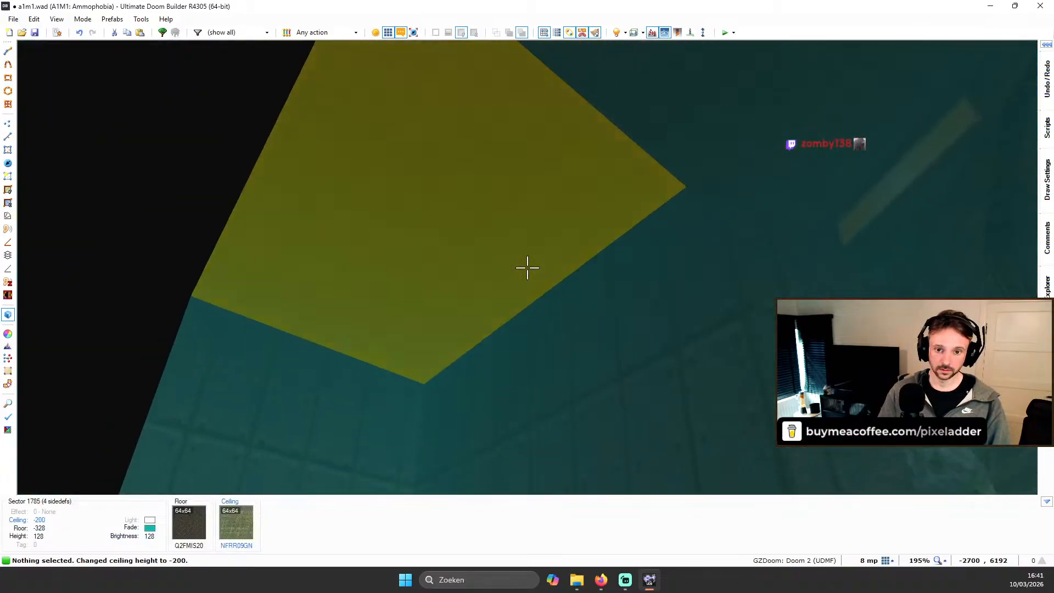
pyautogui.scroll(-1, 528, 268)
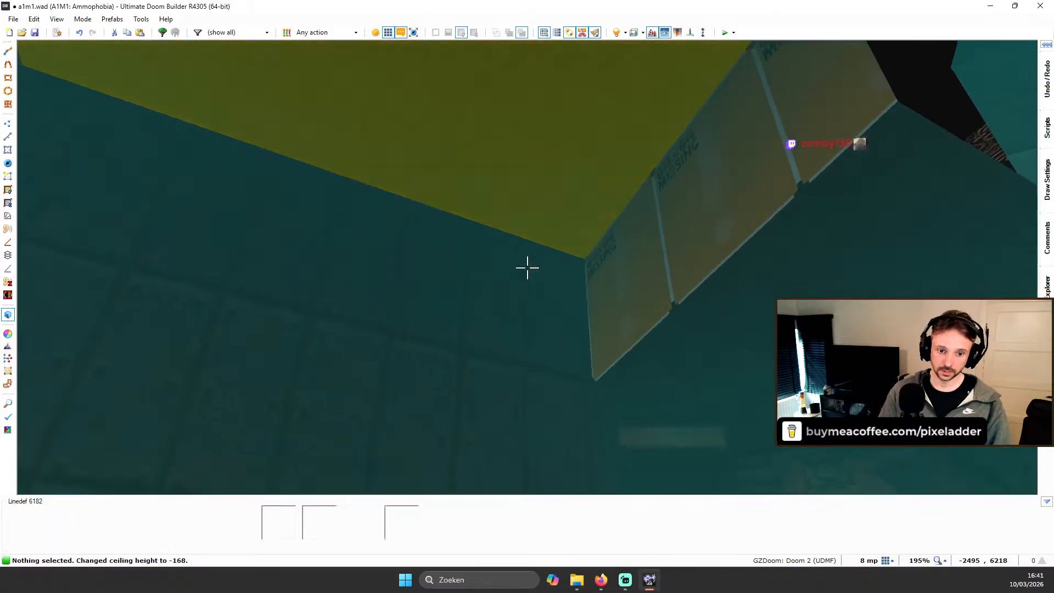
pyautogui.scroll(-8, 528, 268)
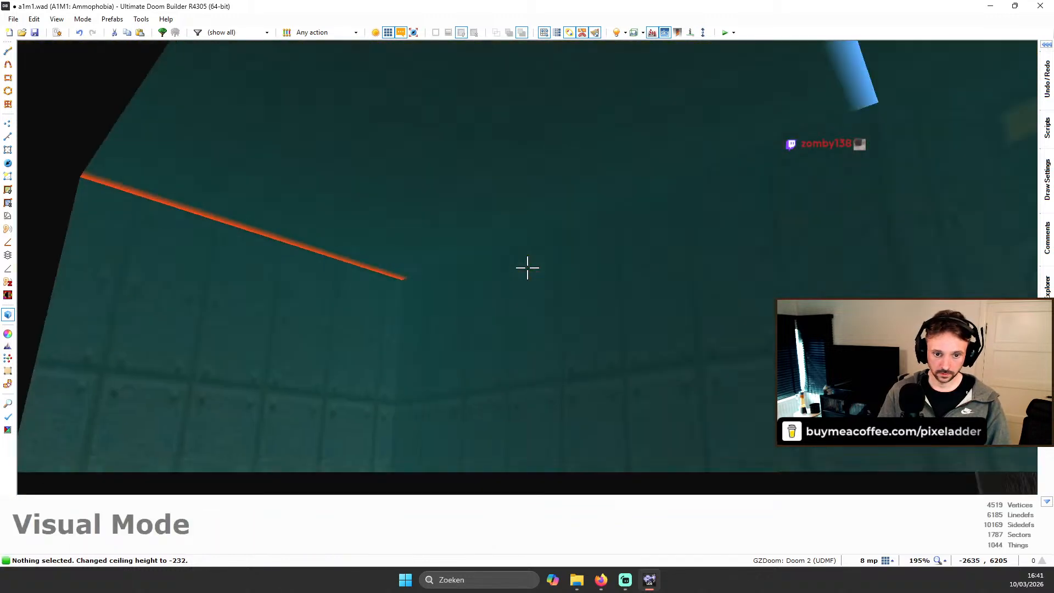
# Step: Slope the east section in 3D by raising its ceiling and lowering its floor along the east wall
pyautogui.scroll(3, 528, 268)
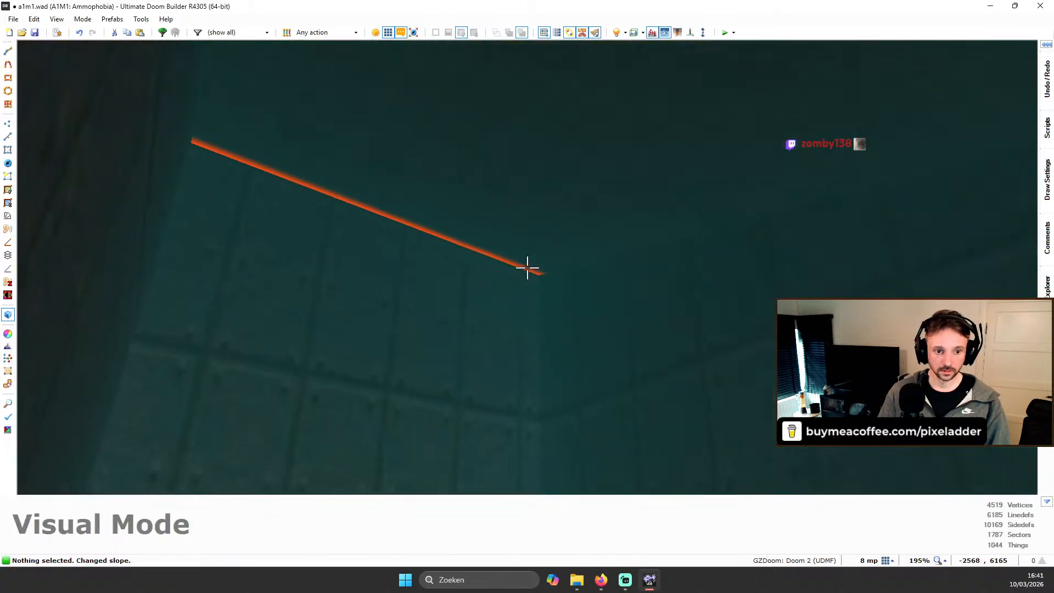
pyautogui.hotkey('alt', 'v')
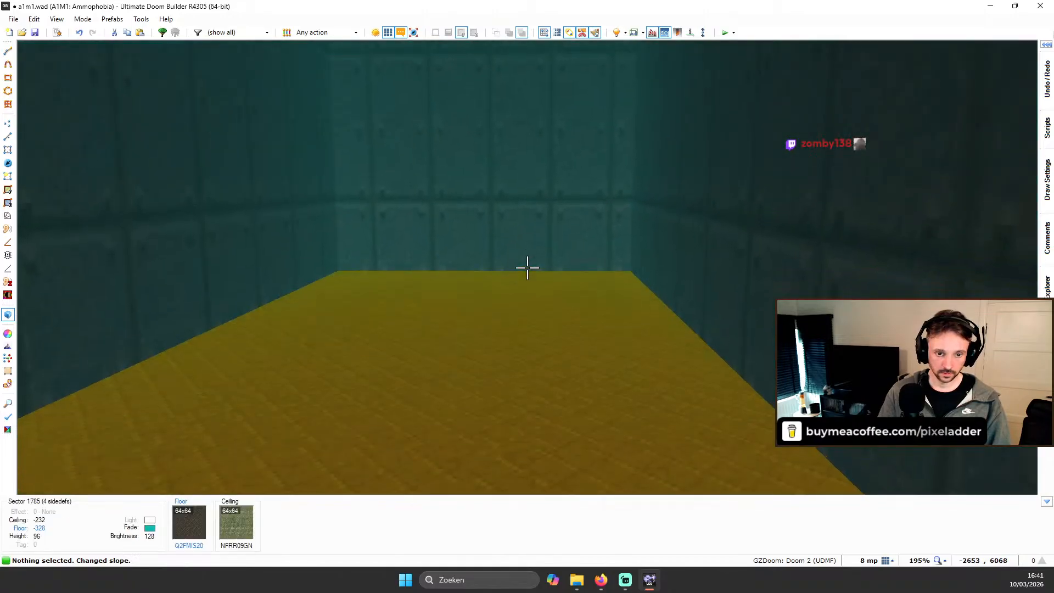
pyautogui.press('s')
pyautogui.hotkey('alt', 'v')
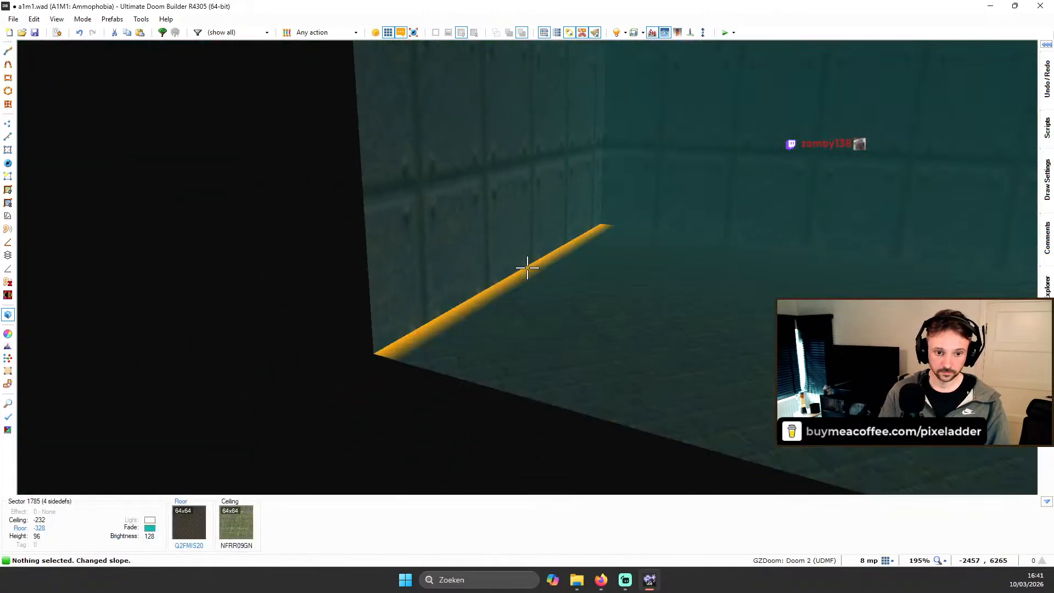
pyautogui.press('w')
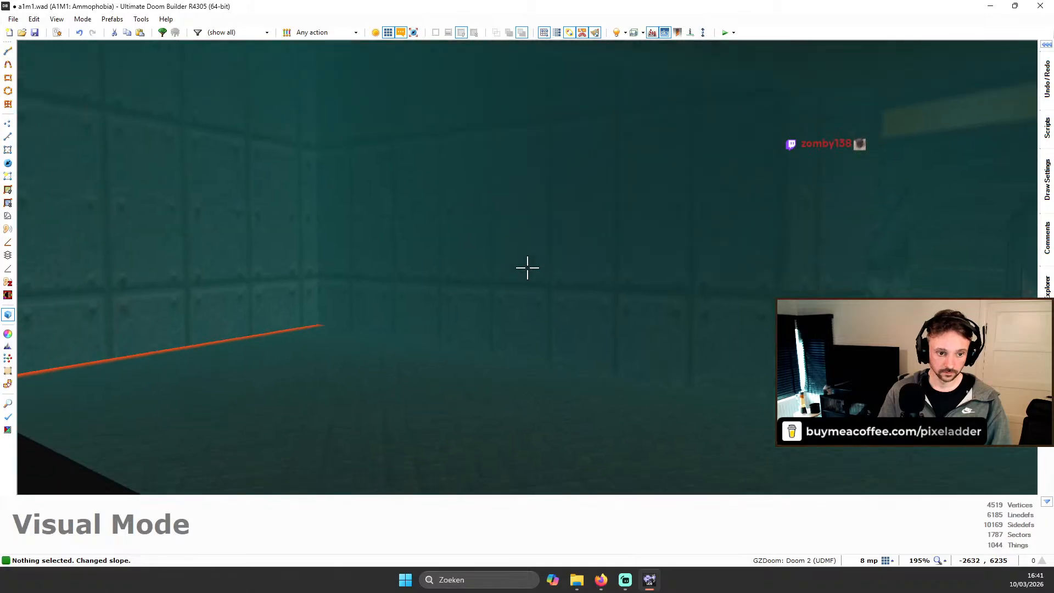
pyautogui.press('s')
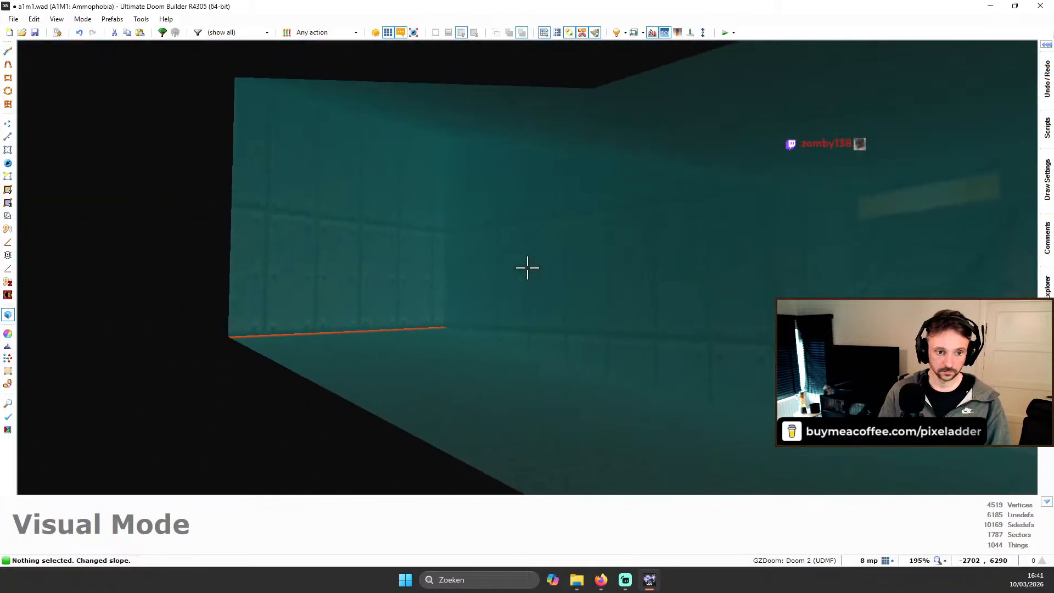
pyautogui.press('w')
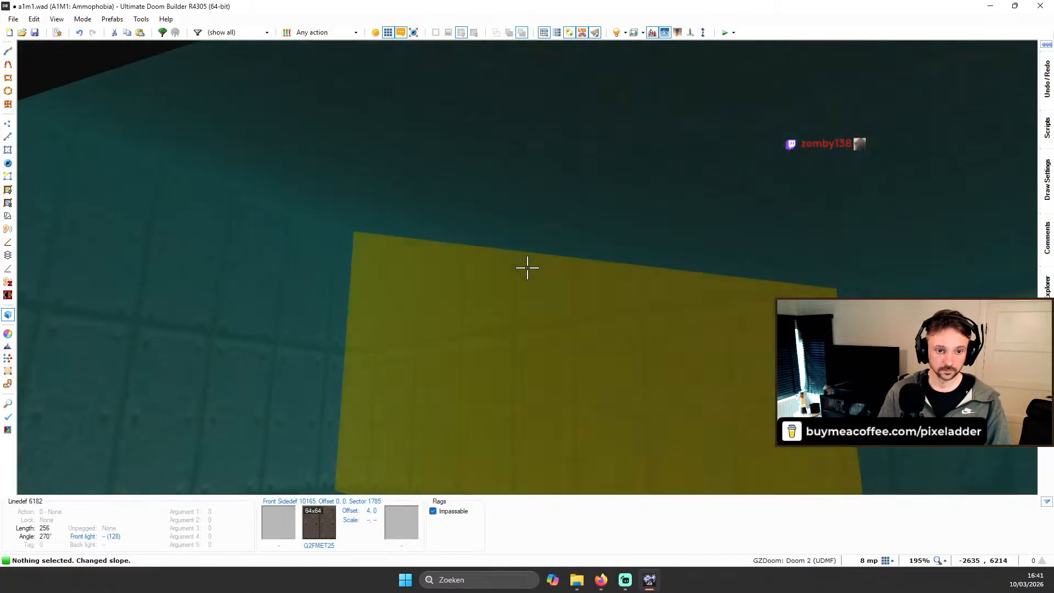
# Step: Reset the local texture offsets, scale and brightness on the sloped section's long side wall
pyautogui.press('s')
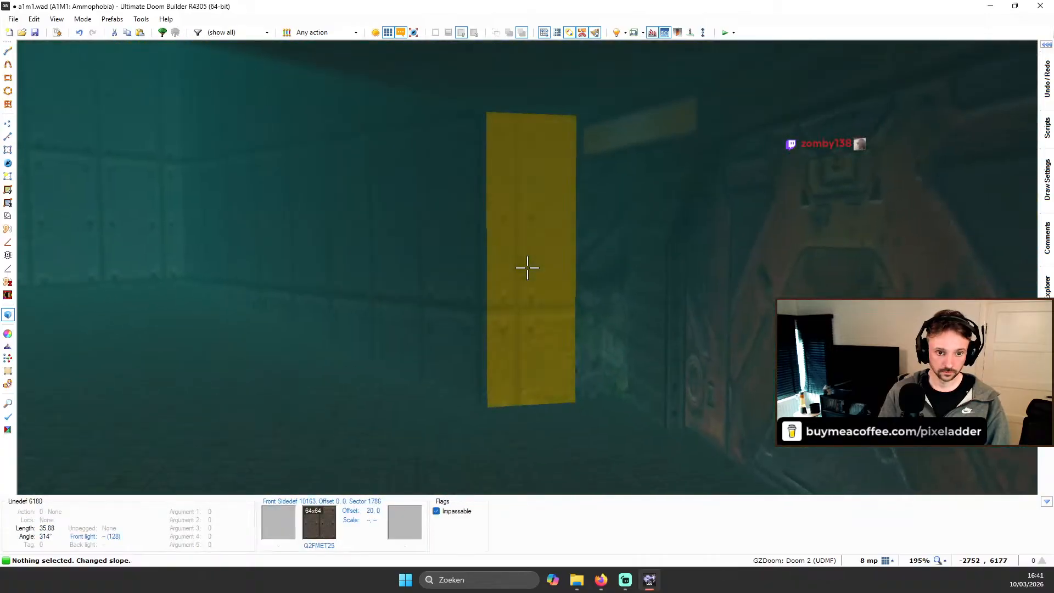
pyautogui.press('w')
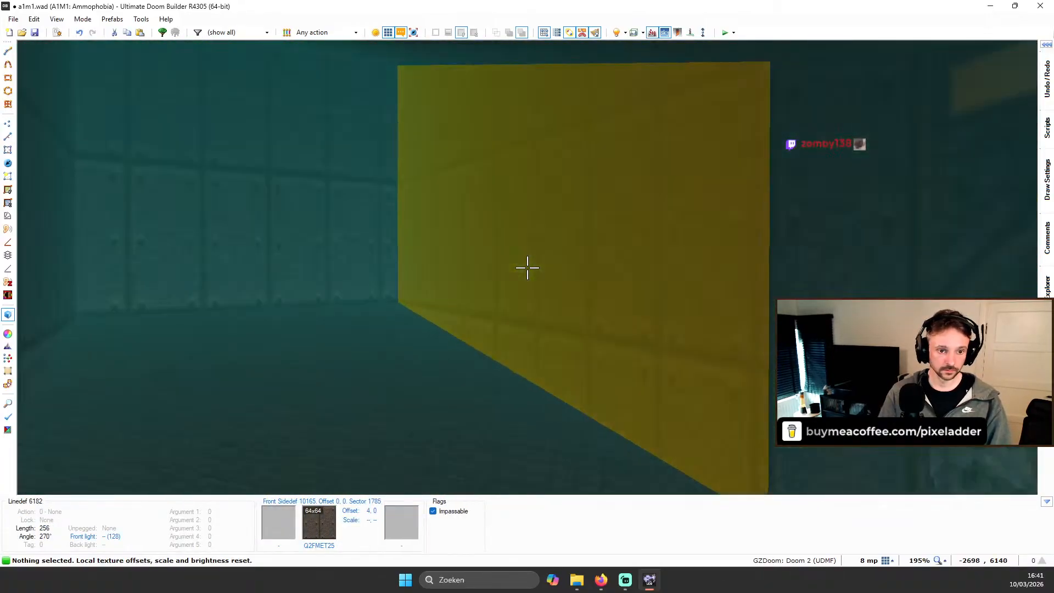
pyautogui.press('s')
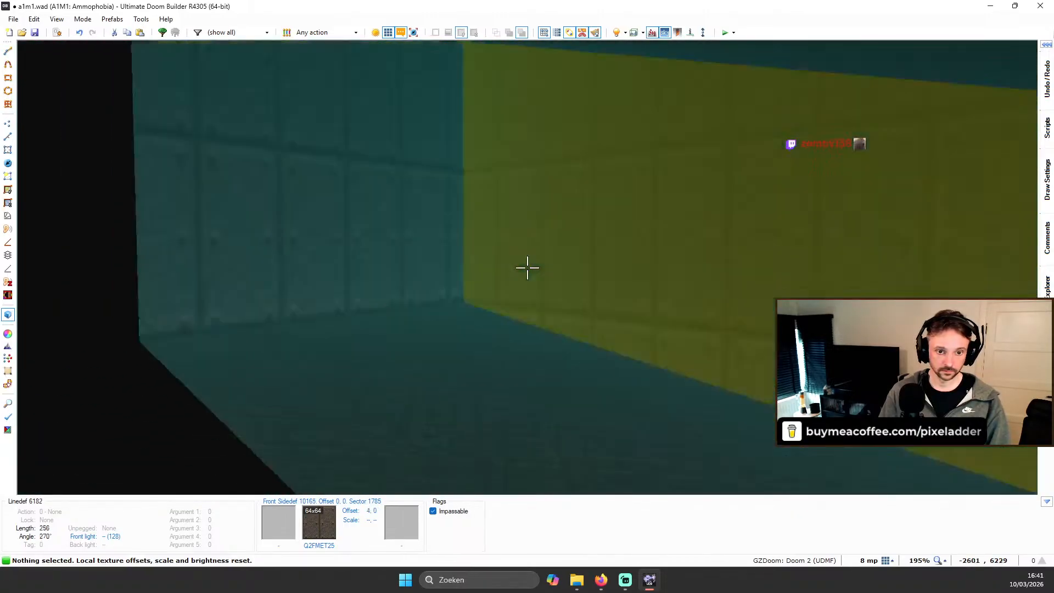
pyautogui.press('w')
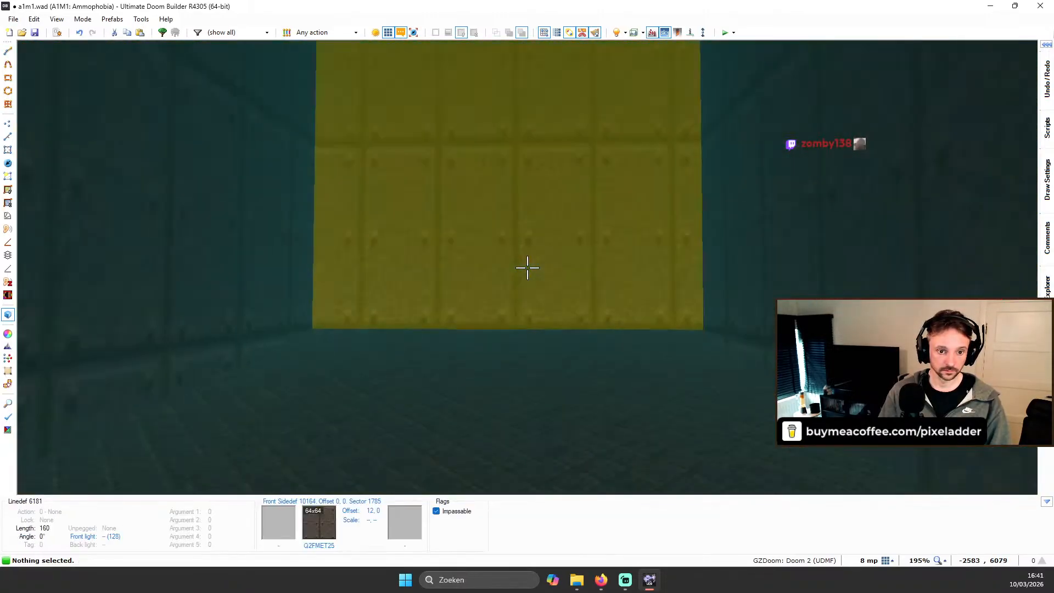
# Step: Open the mirrored door by raising the ceiling of its sector, tagged 22, to -264
pyautogui.press('w')
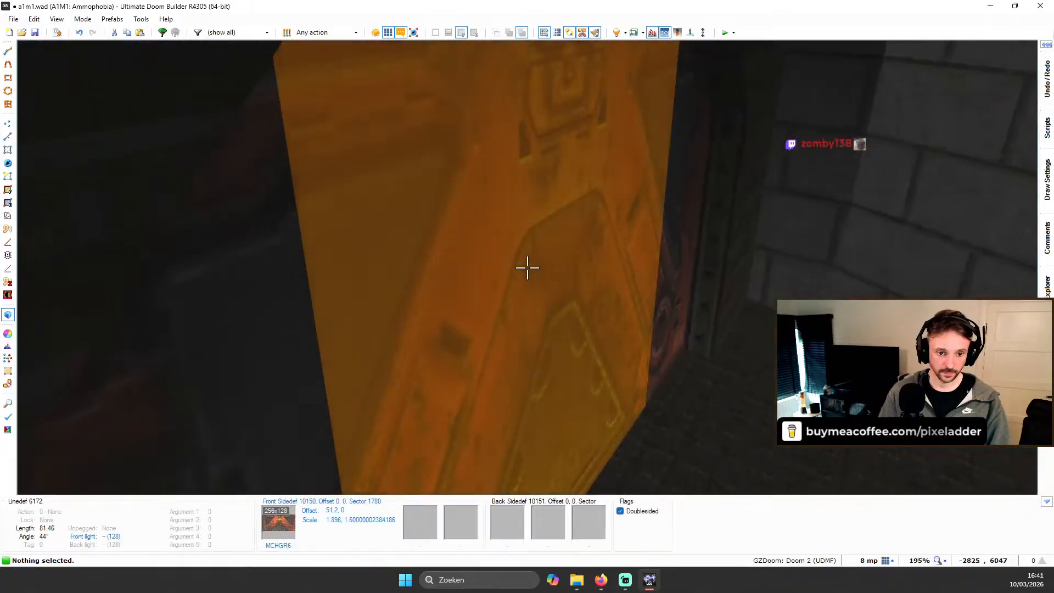
pyautogui.press('w')
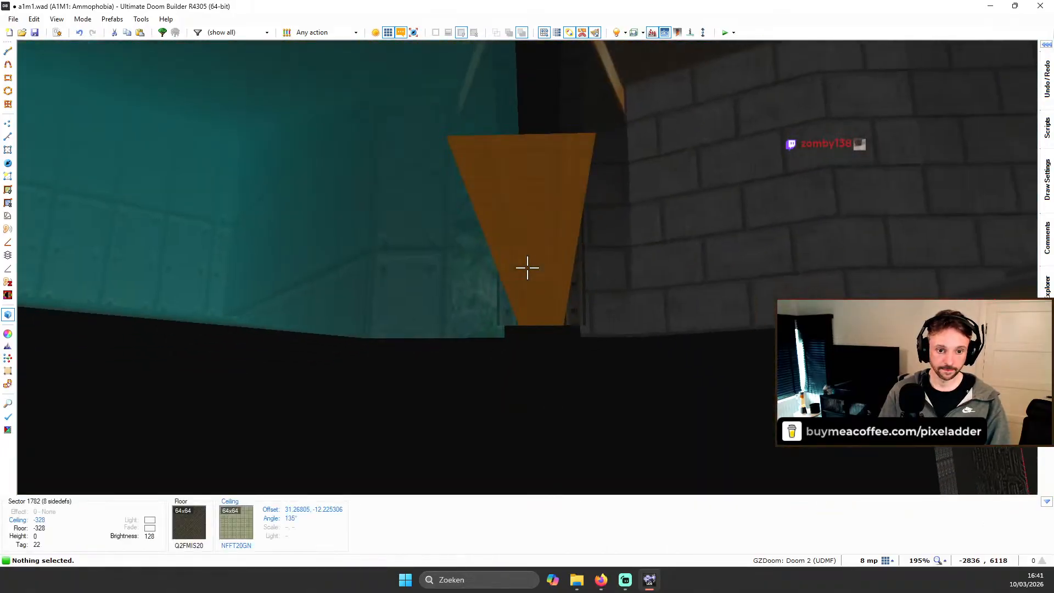
pyautogui.click(527, 268)
pyautogui.scroll(8, 527, 268)
pyautogui.press('c')
# Step: Turn on full brightness and shift the ceiling texture on the door's underside to offsets 43.26805, -12.225306
pyautogui.press('b')
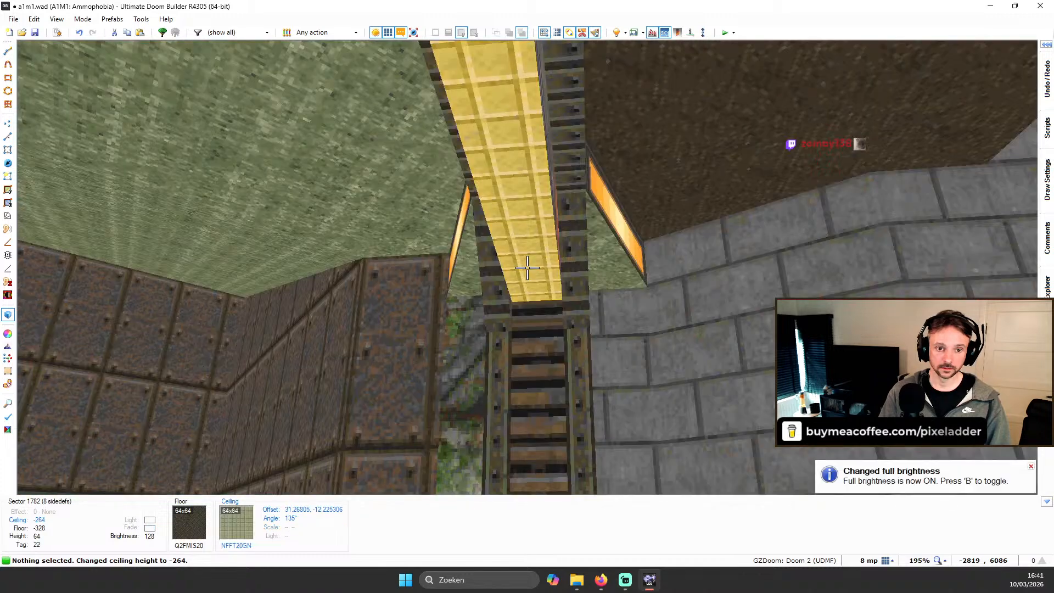
pyautogui.press('w')
pyautogui.hotkey('ctrl', 'Left')
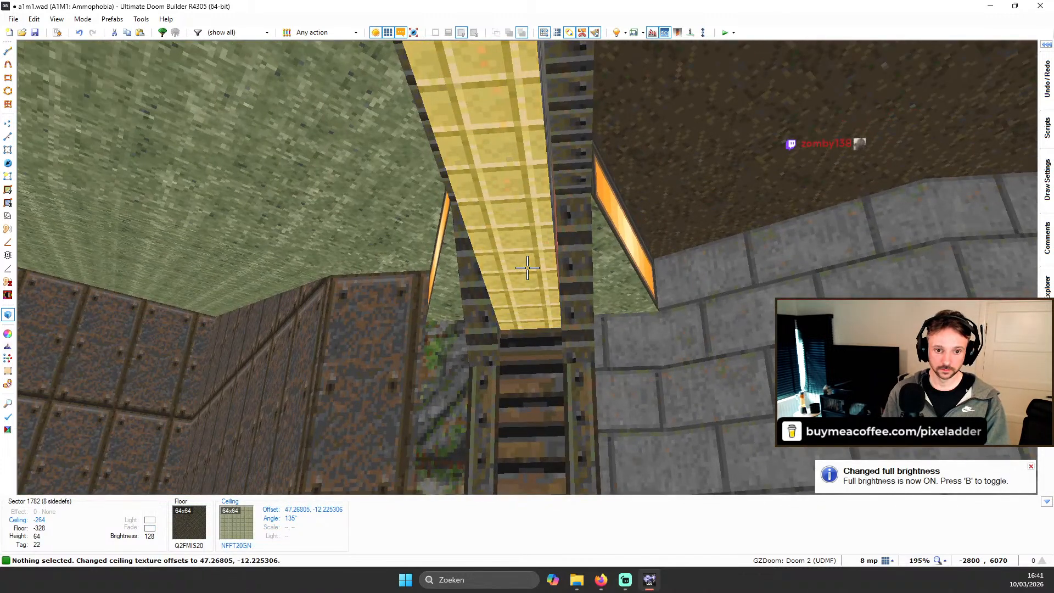
pyautogui.press('Left')
pyautogui.press('Left')
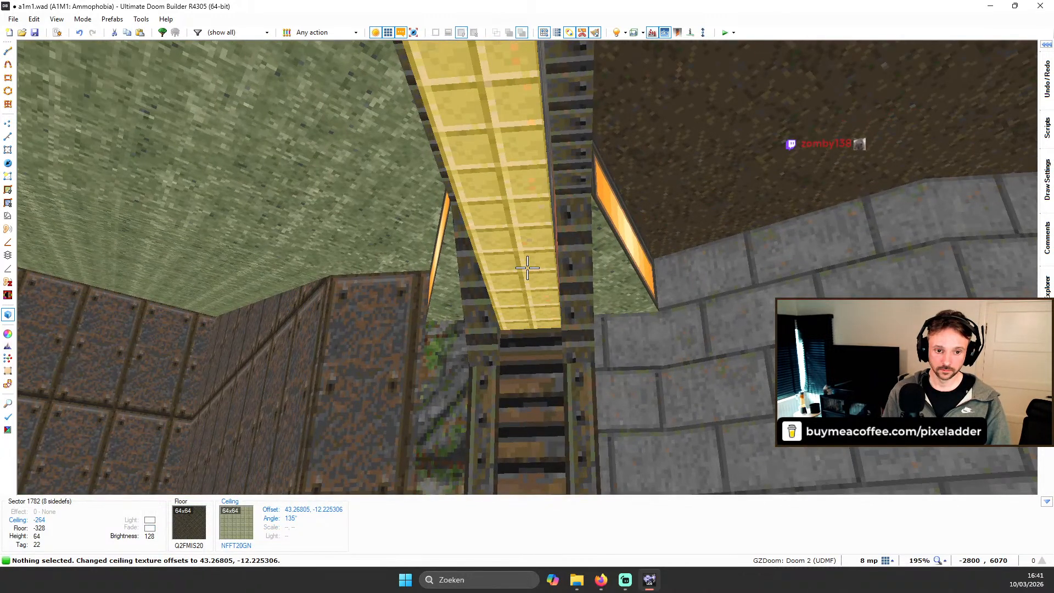
# Step: Apply the CVWRHZ1 flat to the door's underside and paste it onto the door sector's floor
pyautogui.press('d')
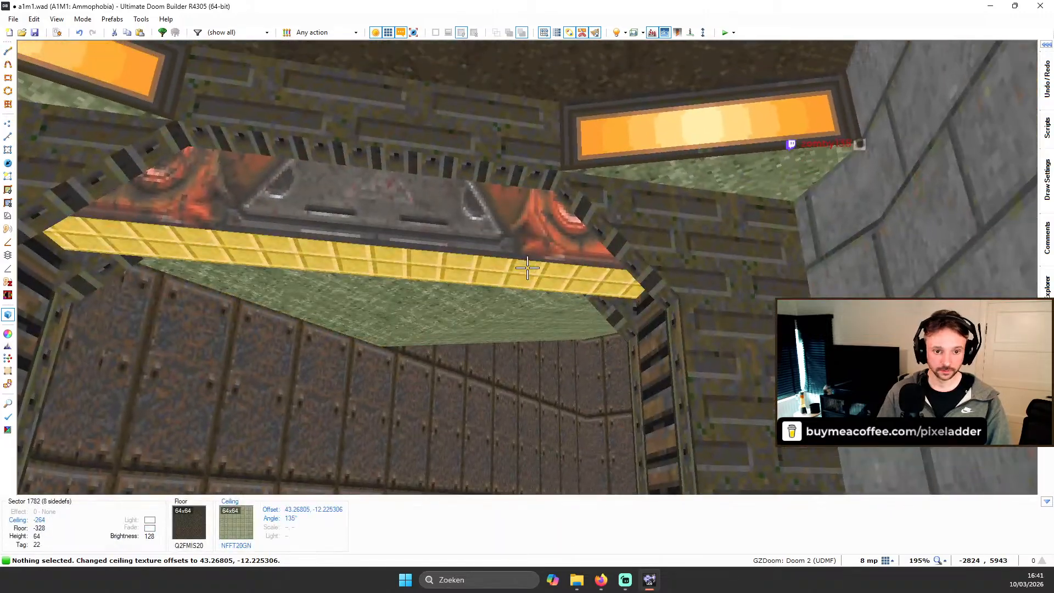
pyautogui.press('w')
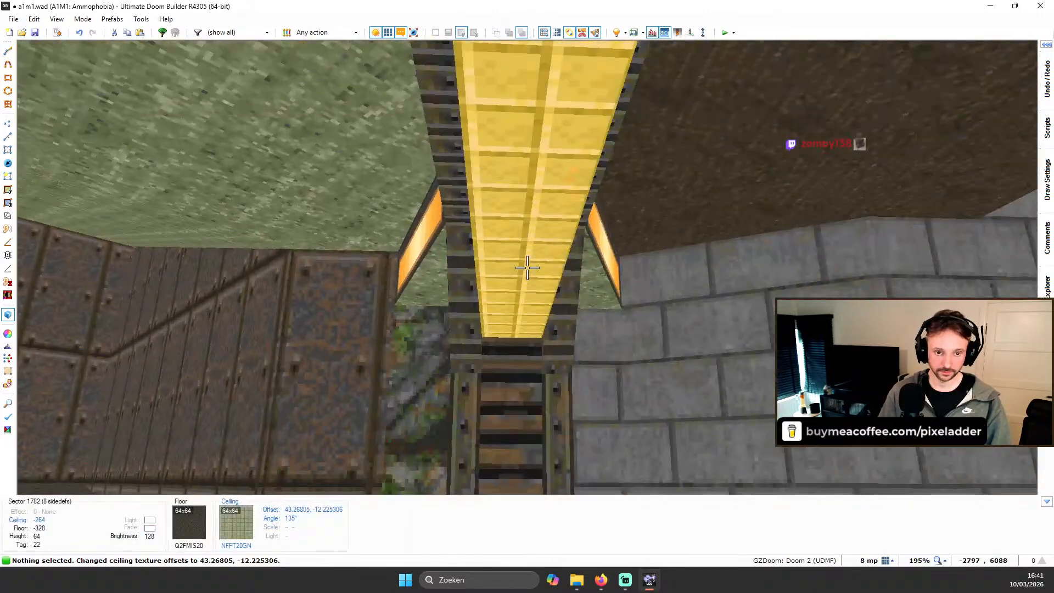
pyautogui.middleClick(527, 268)
pyautogui.scroll(10, 549, 289)
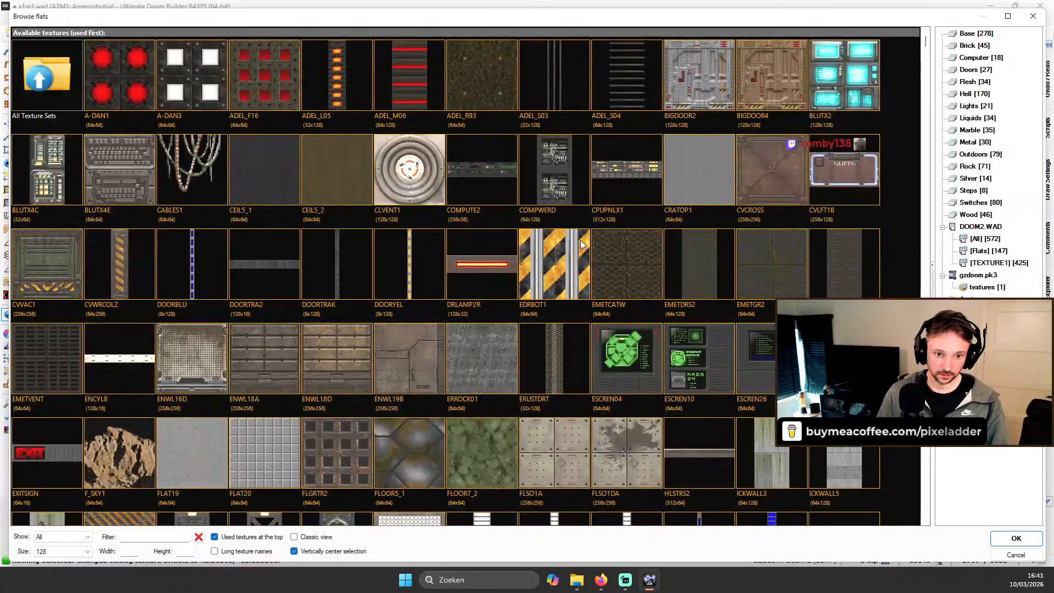
pyautogui.scroll(-20, 521, 213)
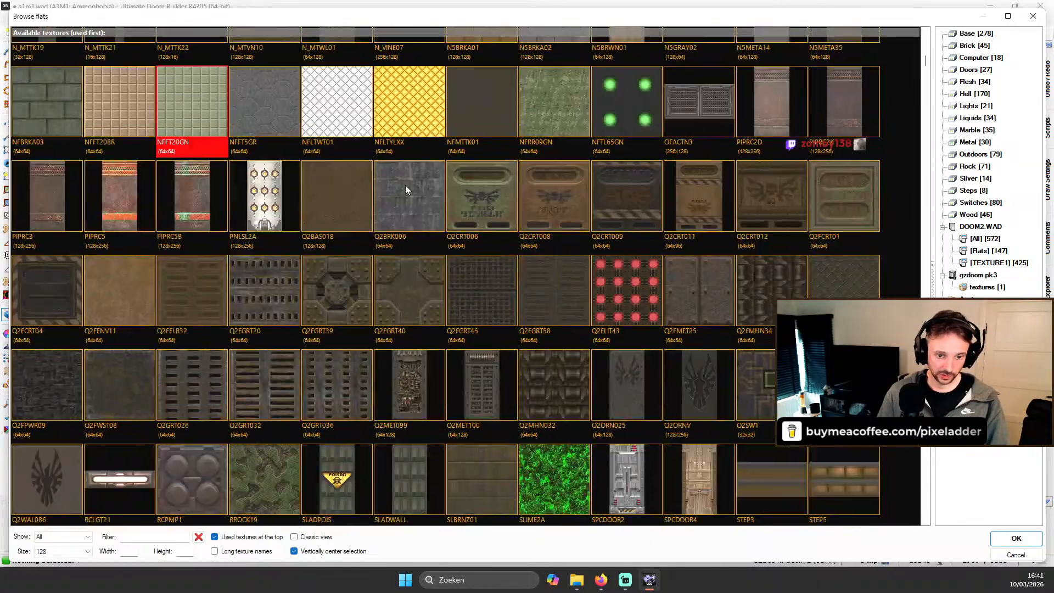
pyautogui.scroll(-10, 434, 198)
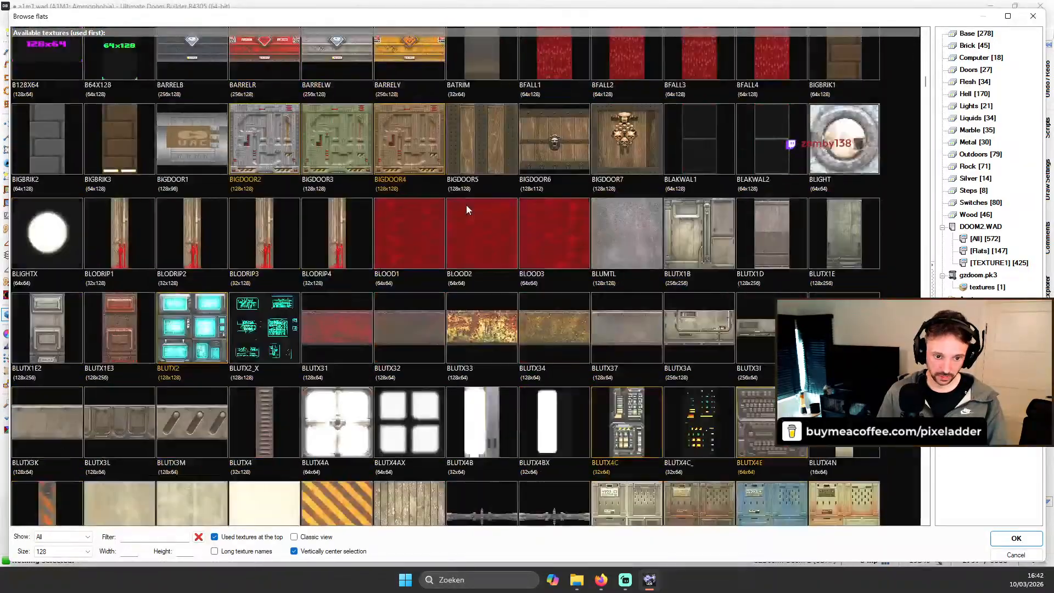
pyautogui.scroll(-15, 473, 208)
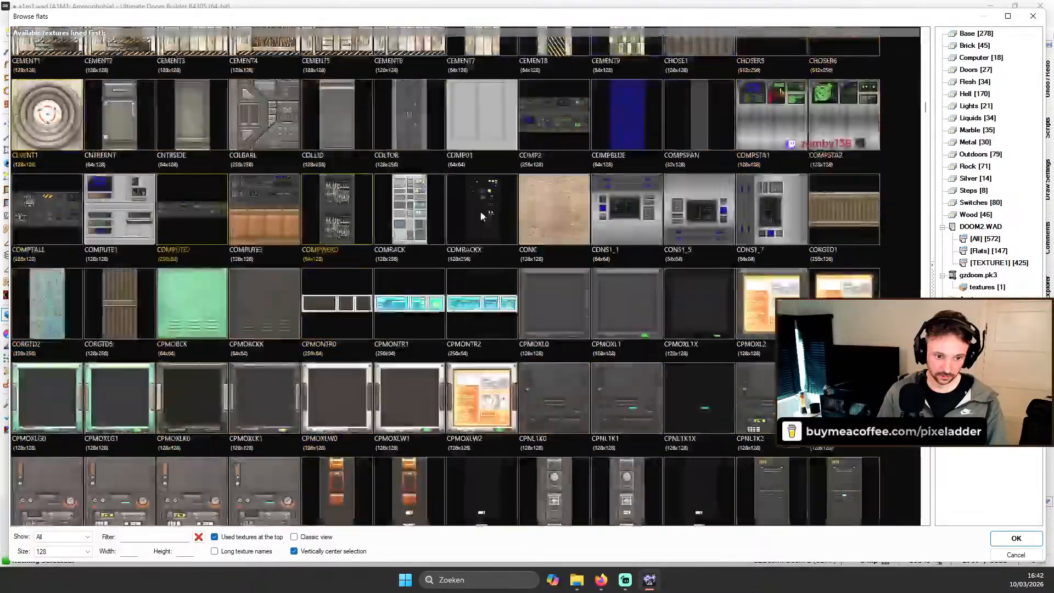
pyautogui.scroll(-15, 483, 218)
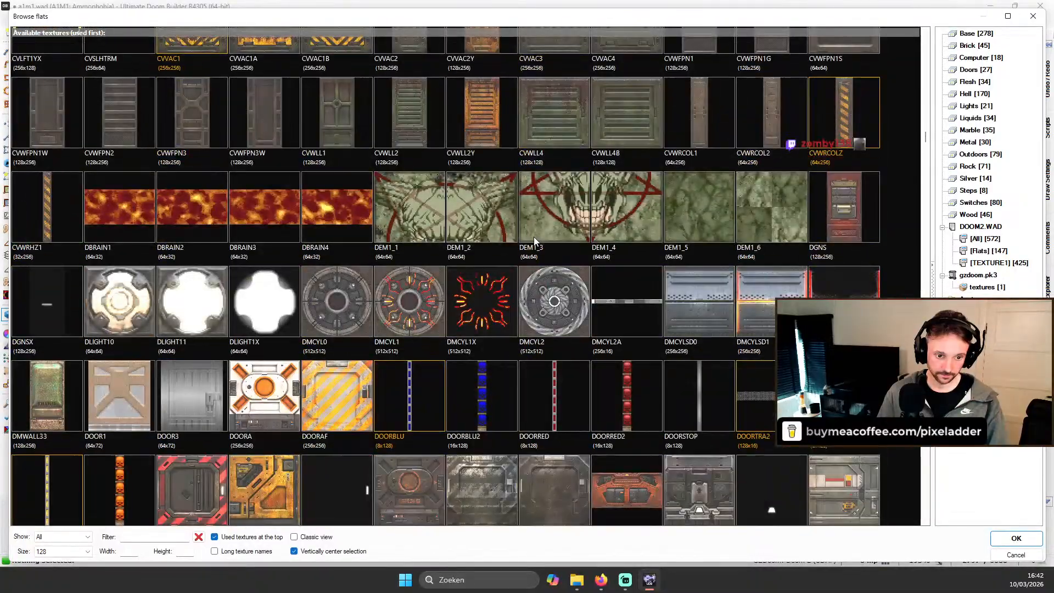
pyautogui.scroll(5, 648, 252)
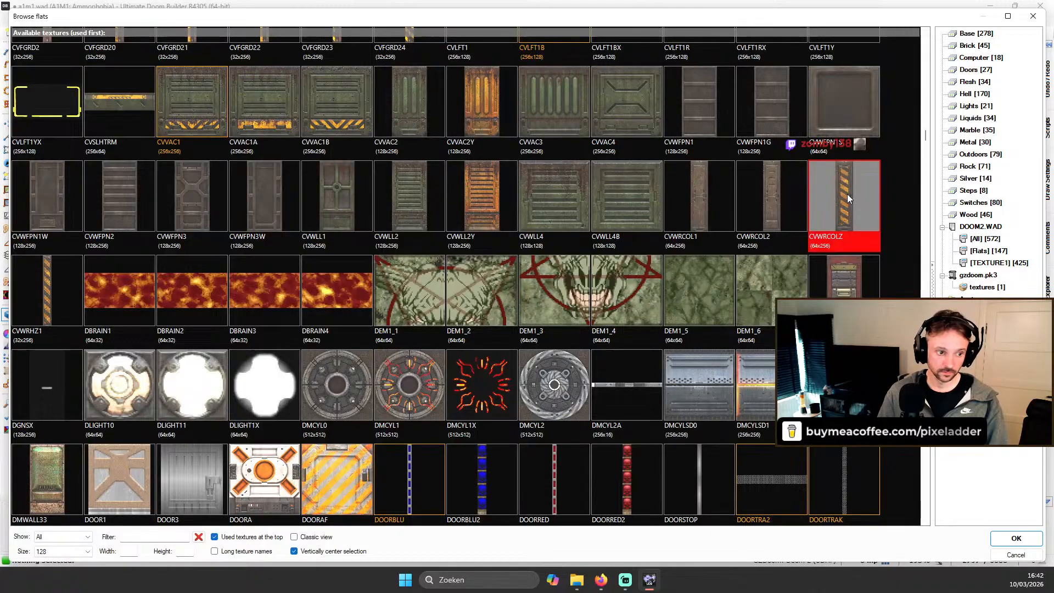
pyautogui.doubleClick(46, 297)
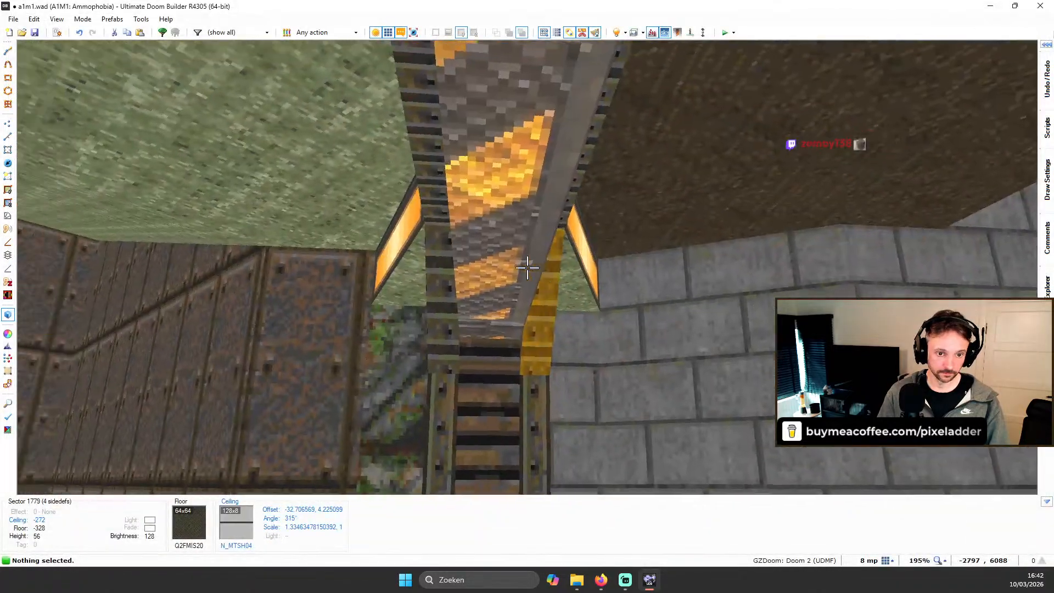
pyautogui.press('s')
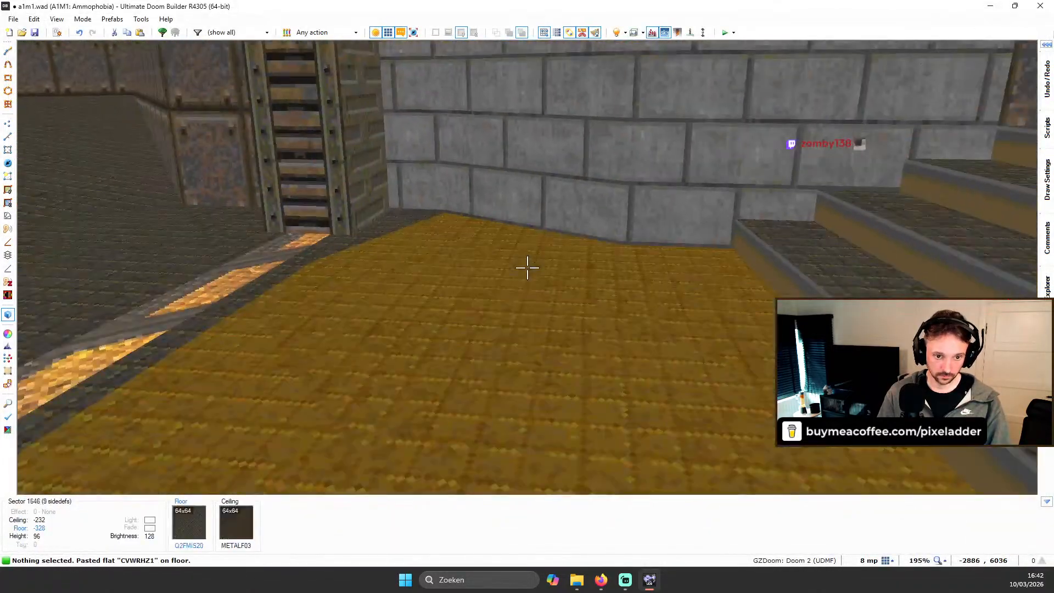
pyautogui.press('w')
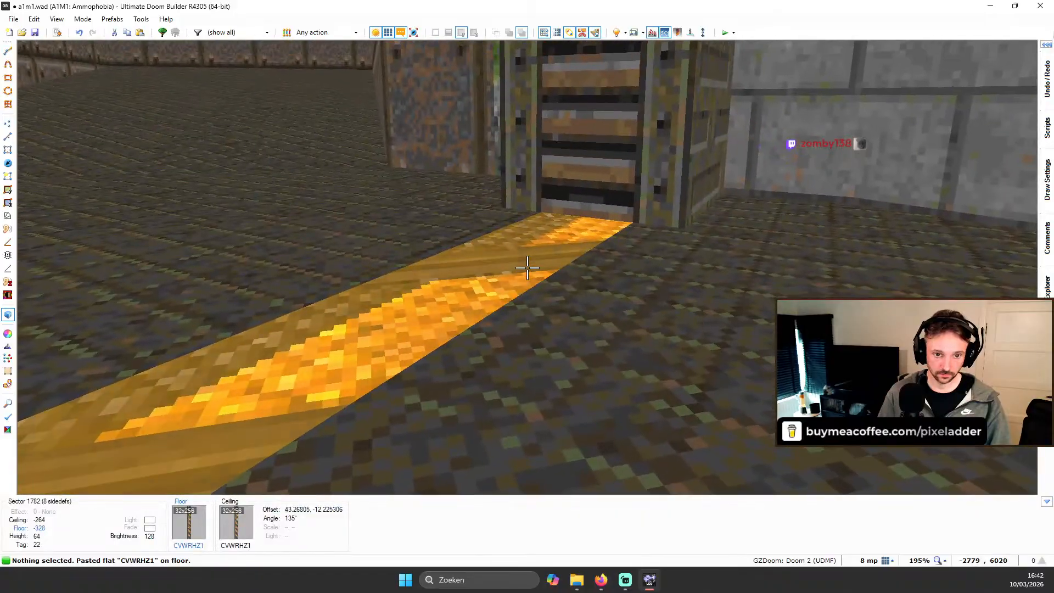
# Step: In Floor Align Mode, rotate and scale the threshold's hazard-stripe floor texture to run along the diagonal doorway and fit its width
pyautogui.press('q')
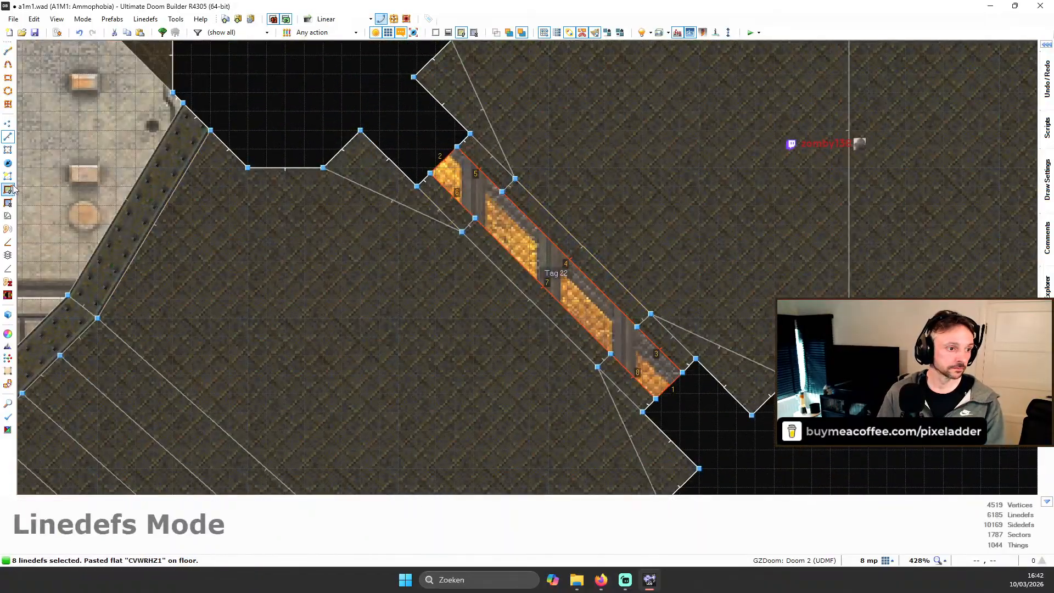
pyautogui.click(11, 189)
pyautogui.moveTo(580, 134); pyautogui.dragTo(460, 194)
pyautogui.scroll(-2, 483, 204)
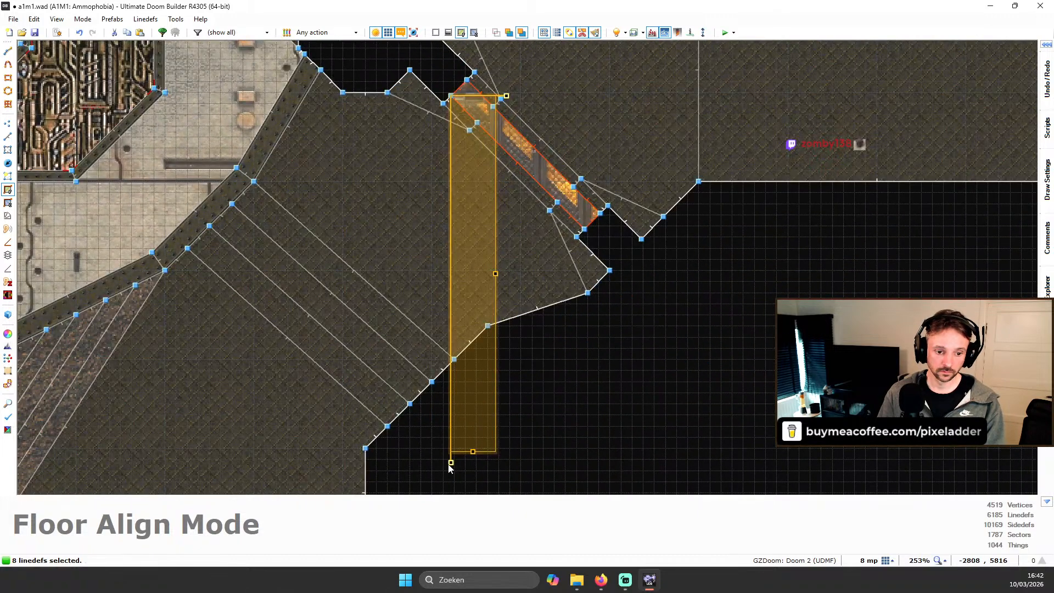
pyautogui.moveTo(449, 467); pyautogui.dragTo(602, 227)
pyautogui.scroll(2, 602, 228)
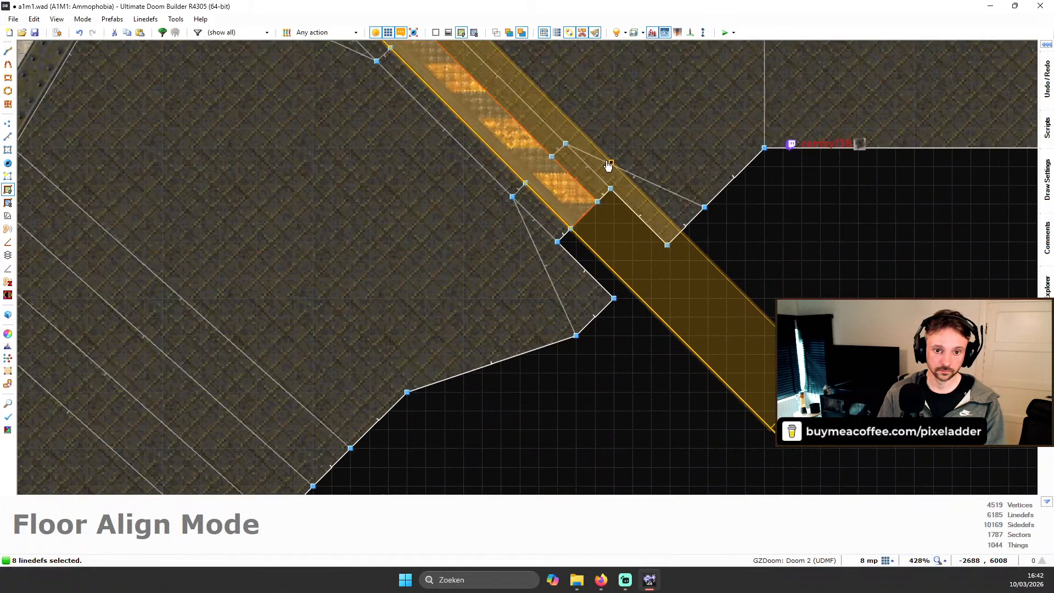
pyautogui.press('Up')
pyautogui.press('Up')
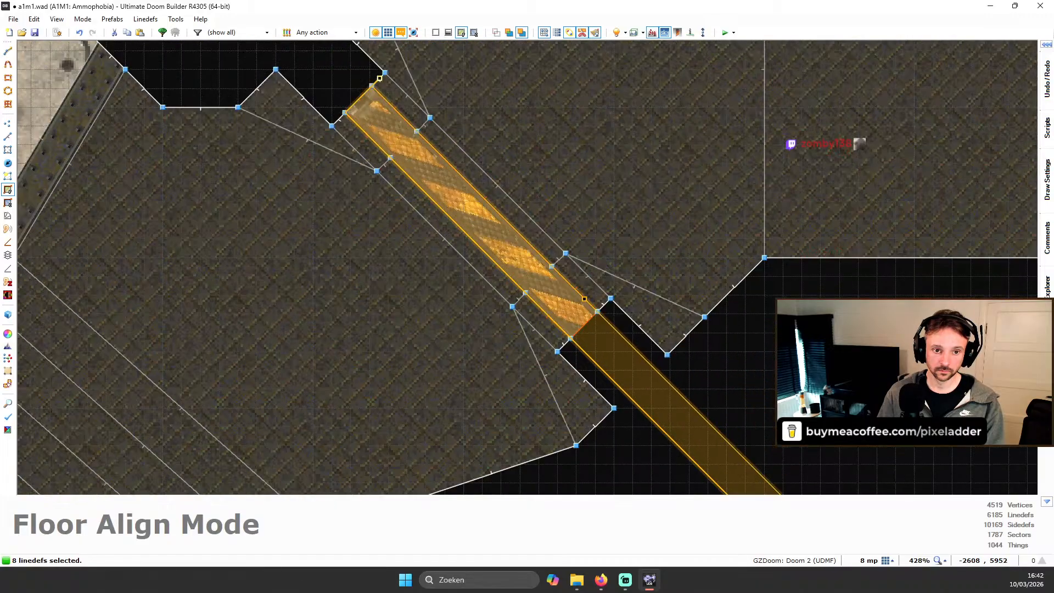
pyautogui.press('Down')
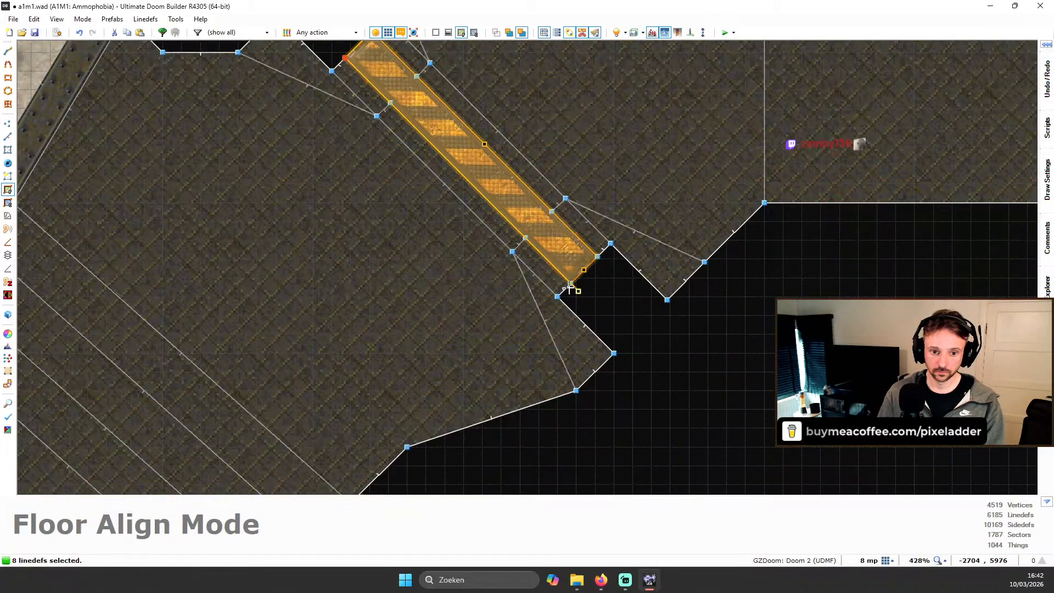
# Step: Check the doorway and its striped threshold in 3D with full brightness off, and turn full brightness back on
pyautogui.press('w')
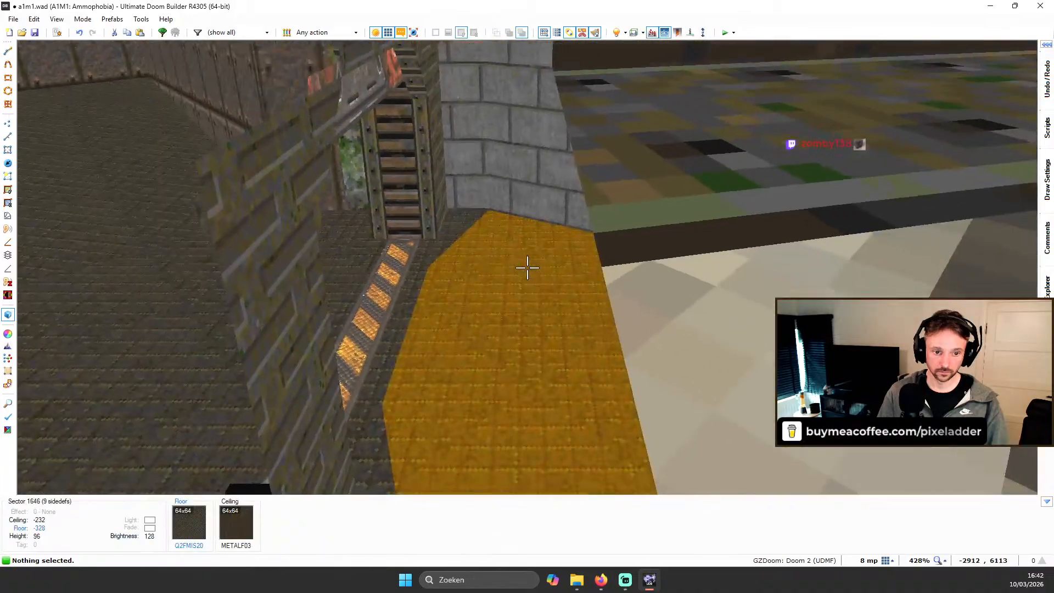
pyautogui.press('b')
pyautogui.press('w')
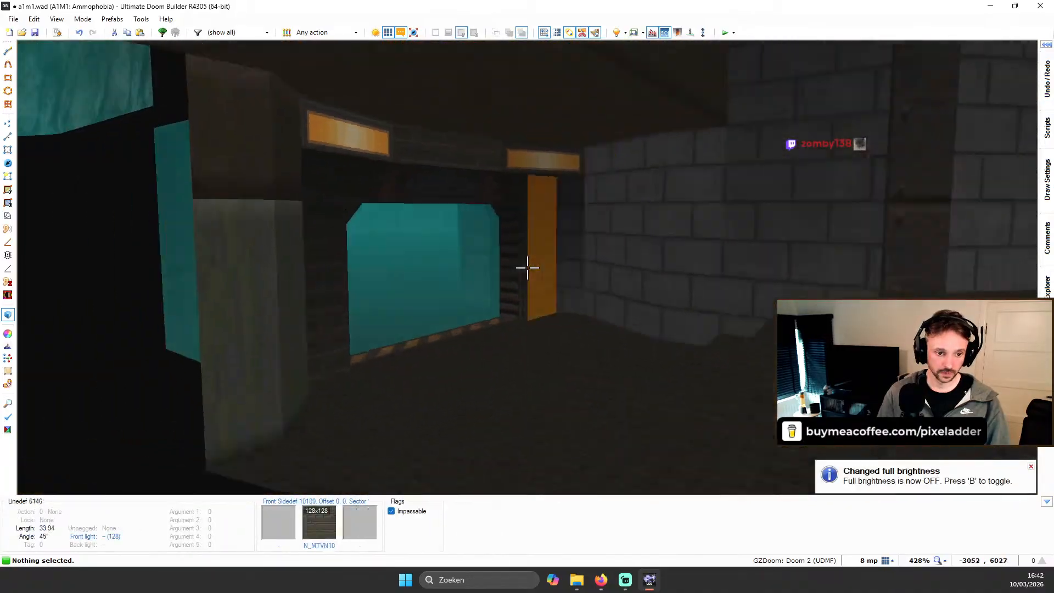
pyautogui.press('b')
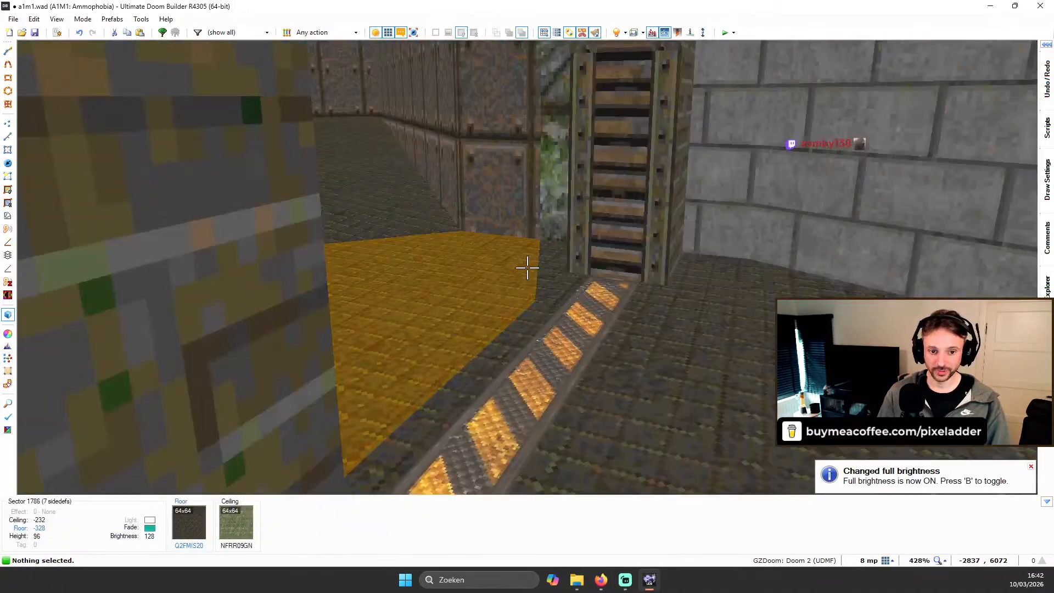
# Step: Select the connected floors of the room behind the door, reset their texture offsets, scale, rotation and brightness, and clear the selection
pyautogui.press('s')
pyautogui.keyDown('shift'); pyautogui.click(527, 268); pyautogui.keyUp('shift')
pyautogui.press('s')
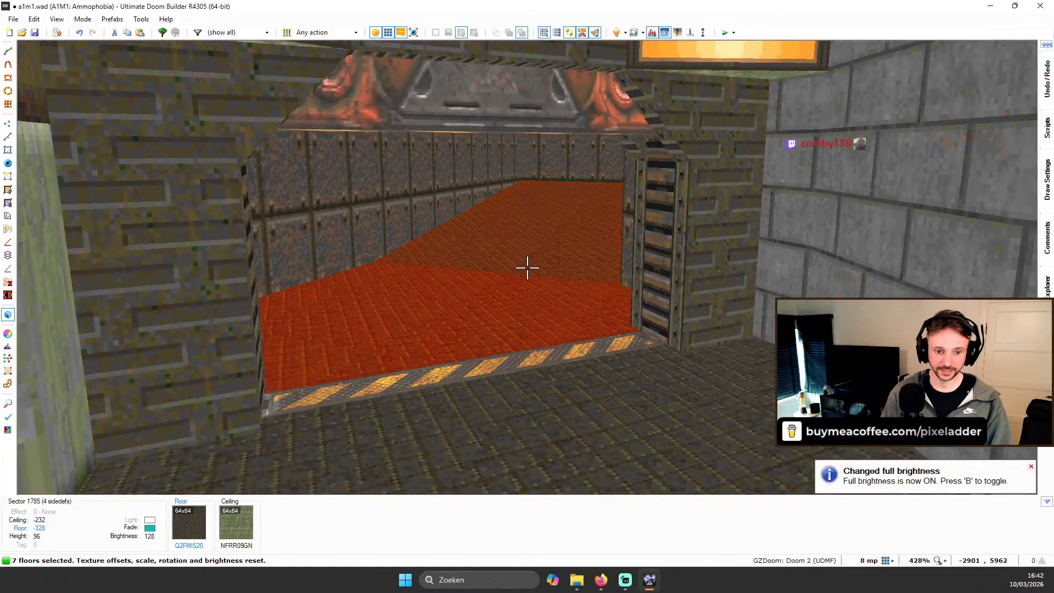
pyautogui.press('w')
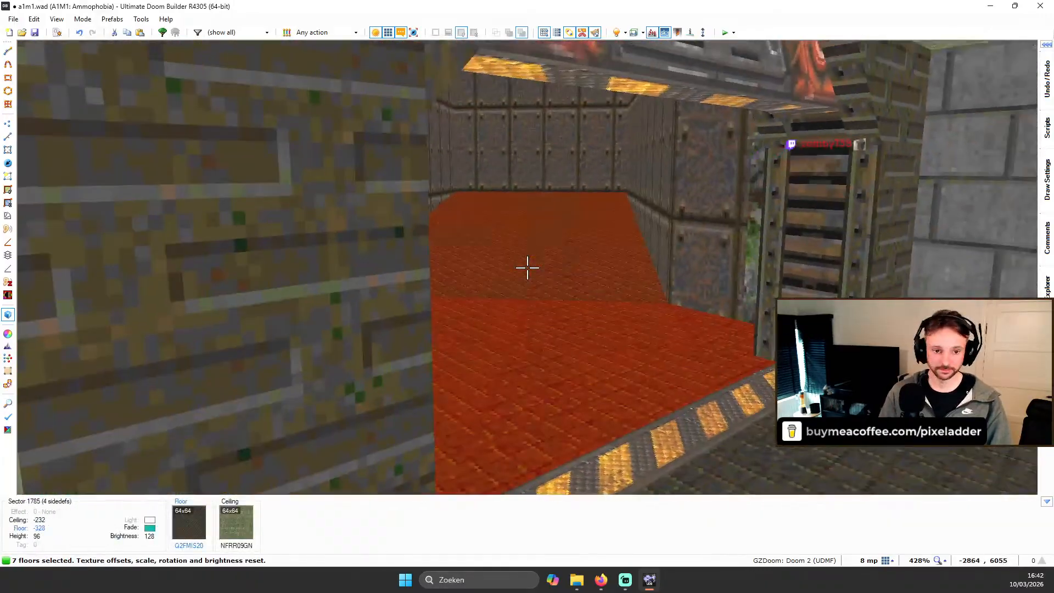
pyautogui.press('w')
pyautogui.press('c')
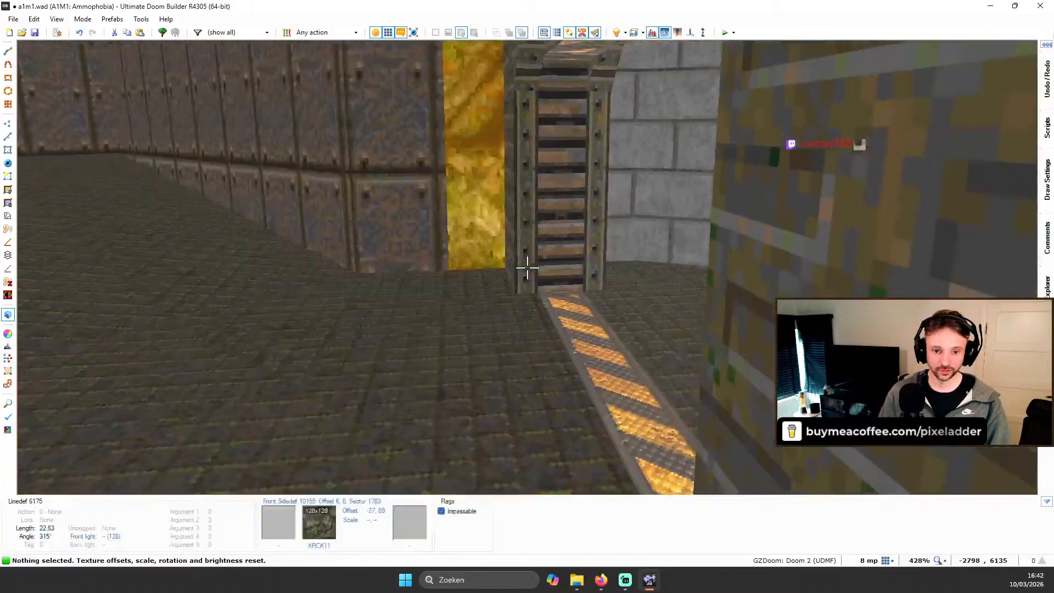
pyautogui.press('w')
# Step: In Ceiling Align Mode, adjust the hazard-stripe texture on the door's underside to fit the diagonal door sector
pyautogui.press('q')
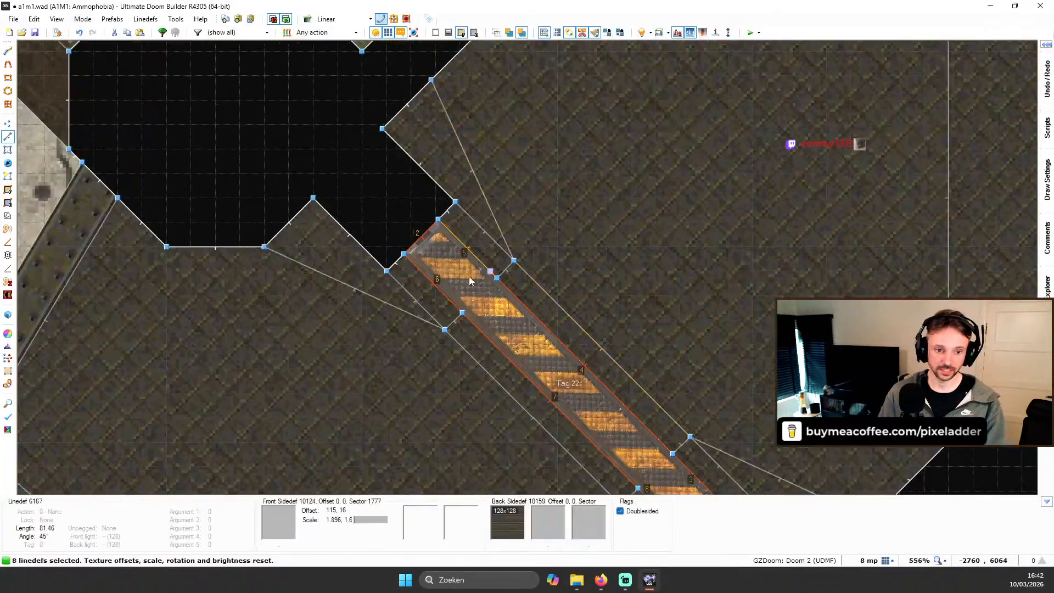
pyautogui.press('Down')
pyautogui.click(8, 202)
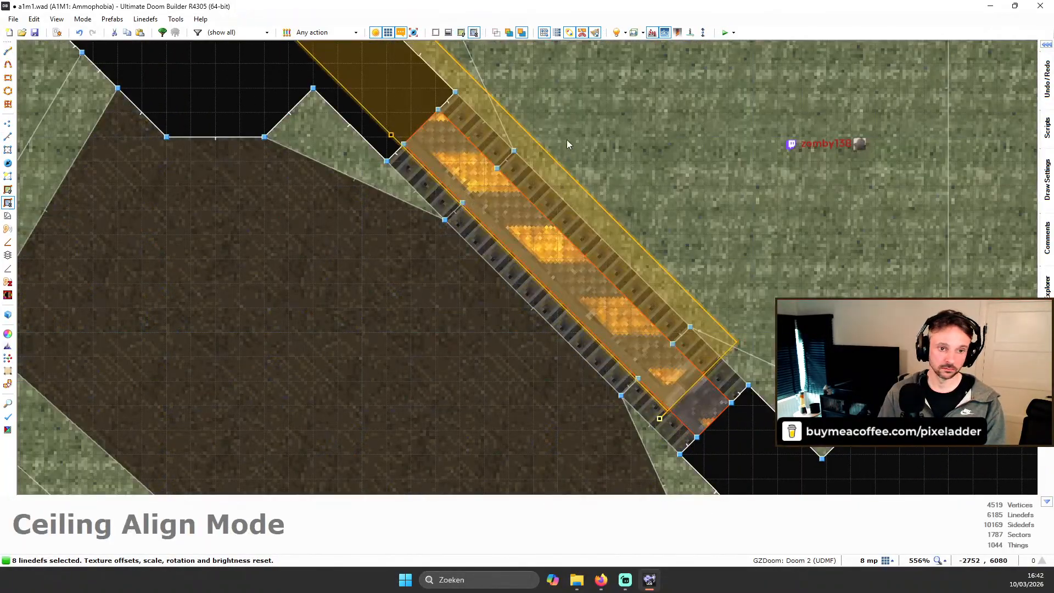
pyautogui.scroll(4, 485, 160)
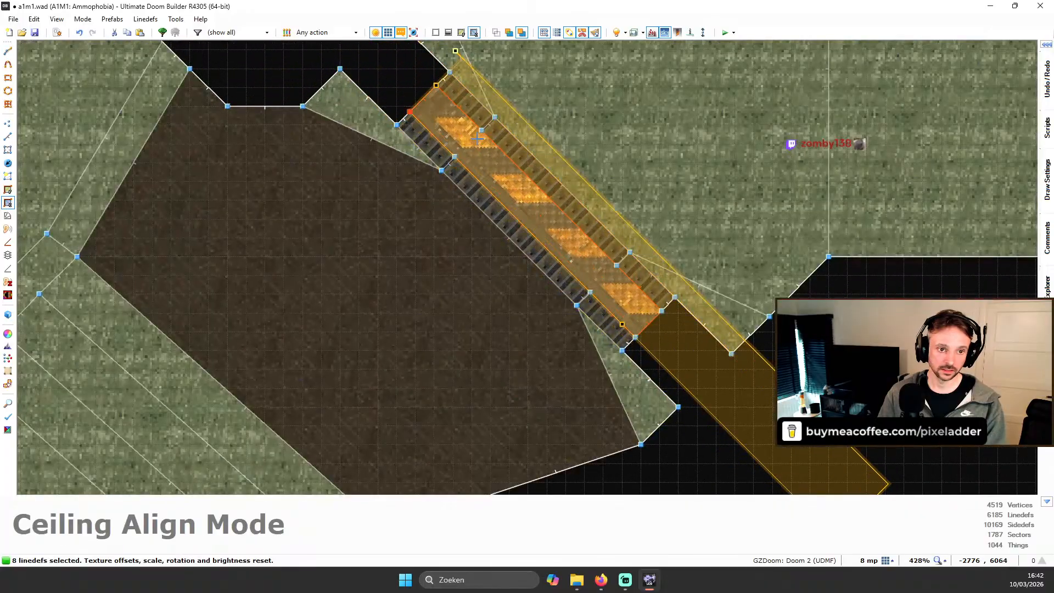
# Step: Move and scale the ceiling texture of the diagonal doorway strip to fit the passage, at a scale of about 2.0 by 1.89
pyautogui.scroll(-1, 650, 263)
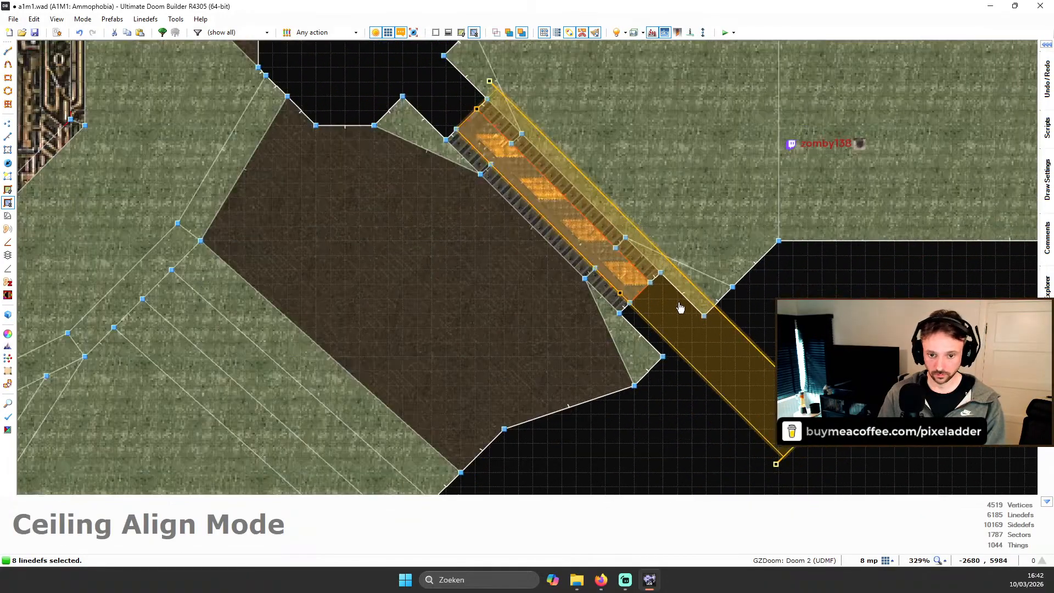
pyautogui.moveTo(805, 398); pyautogui.dragTo(629, 264)
pyautogui.scroll(1, 546, 212)
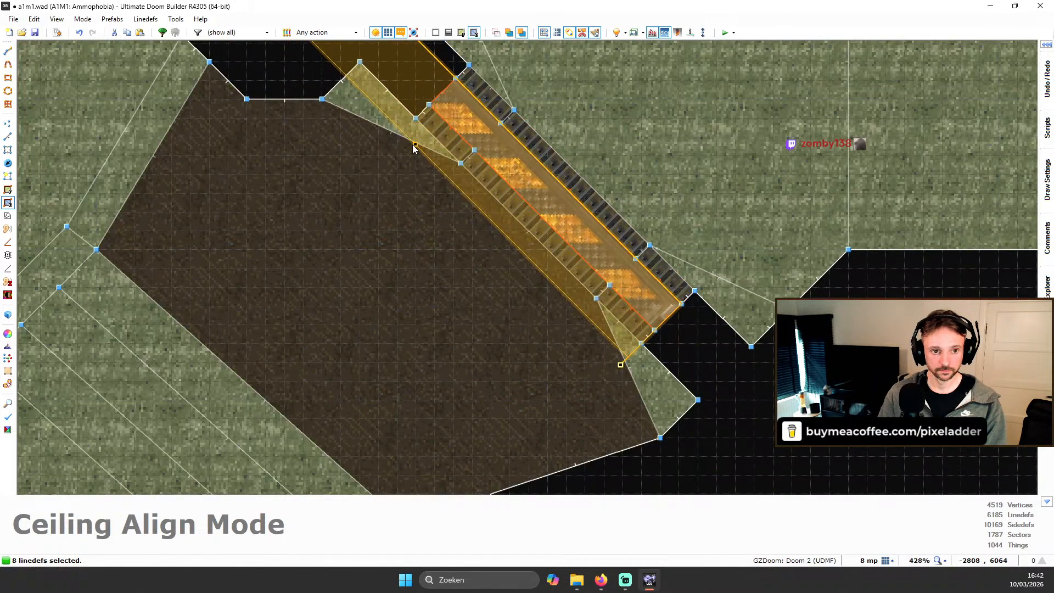
pyautogui.press('Up')
pyautogui.press('Up')
pyautogui.press('Up')
pyautogui.press('Up')
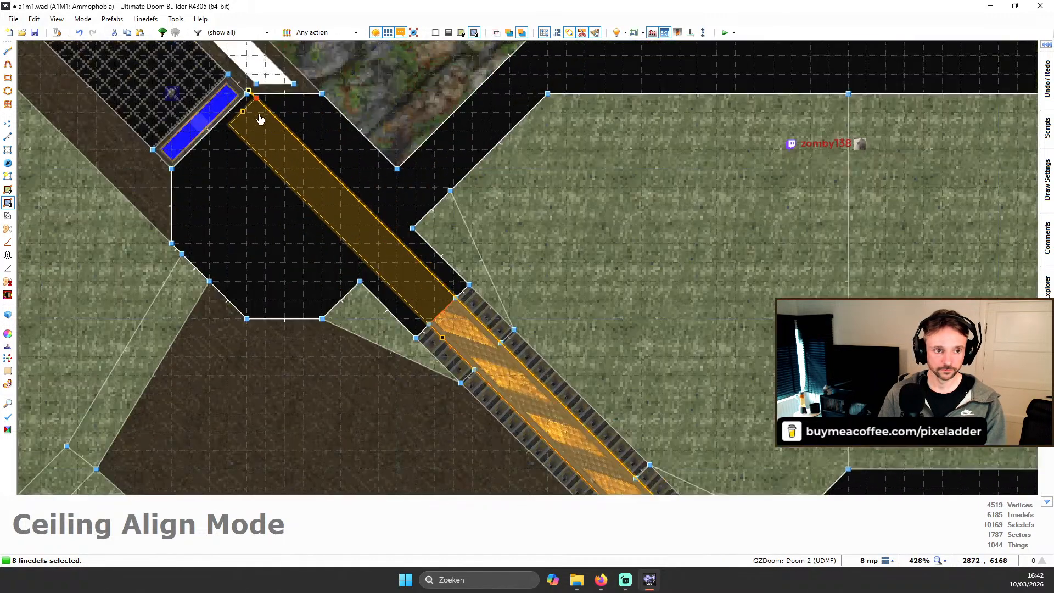
pyautogui.moveTo(296, 213); pyautogui.dragTo(423, 338)
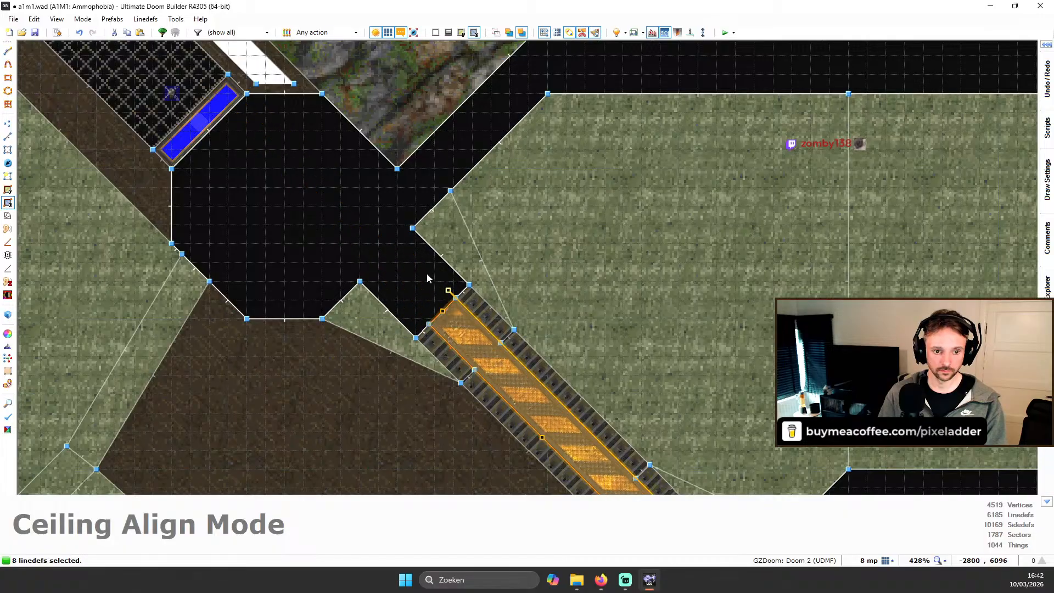
# Step: Inspect both sides of the diagonal doorway in the 3D view with full brightness turned off
pyautogui.press('w')
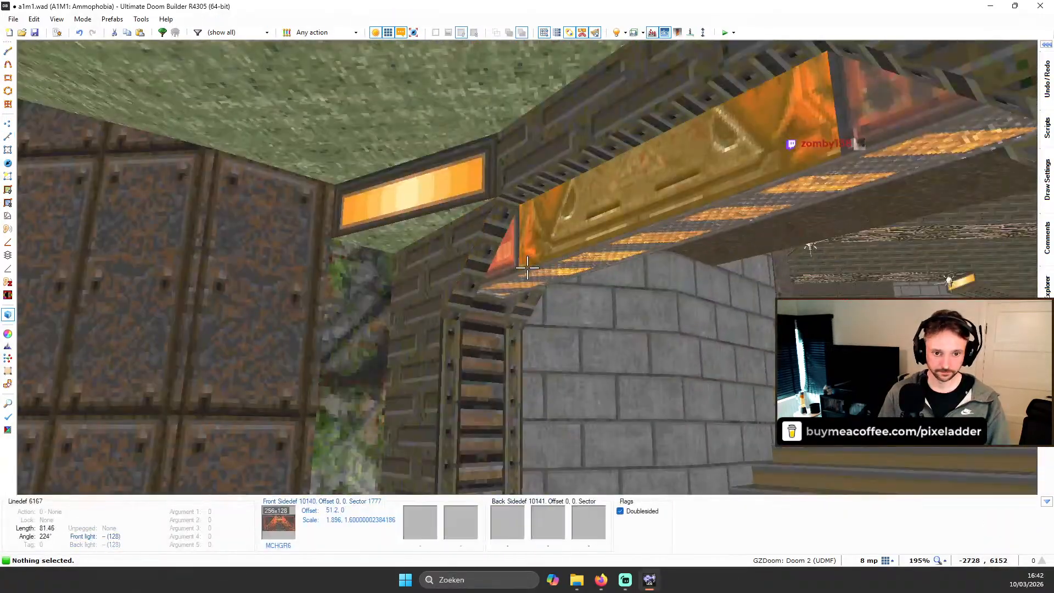
pyautogui.press('d')
pyautogui.press('e')
pyautogui.press('b')
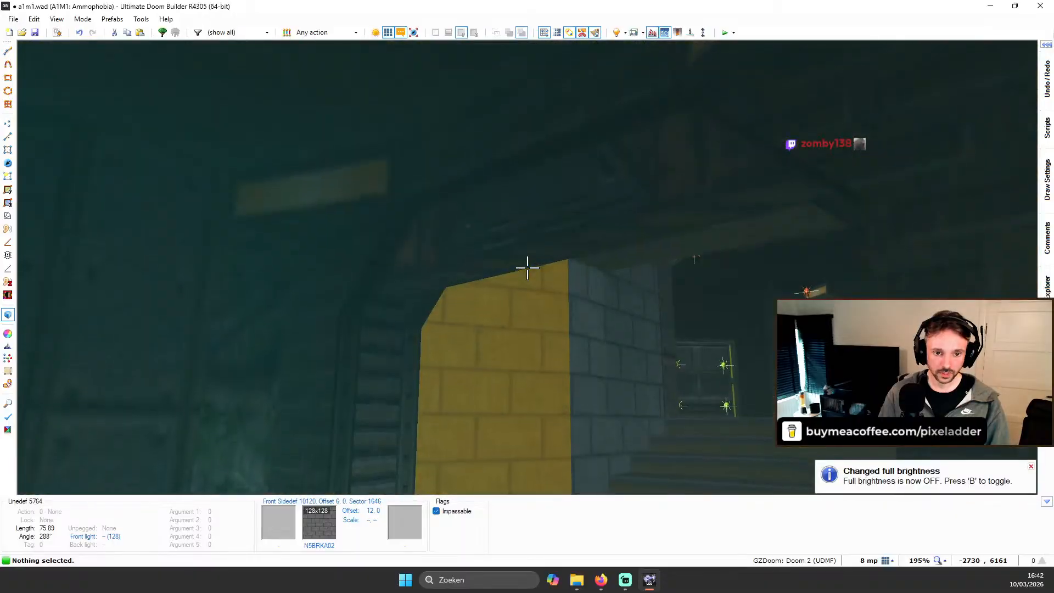
pyautogui.press('d')
pyautogui.press('e')
pyautogui.press('d')
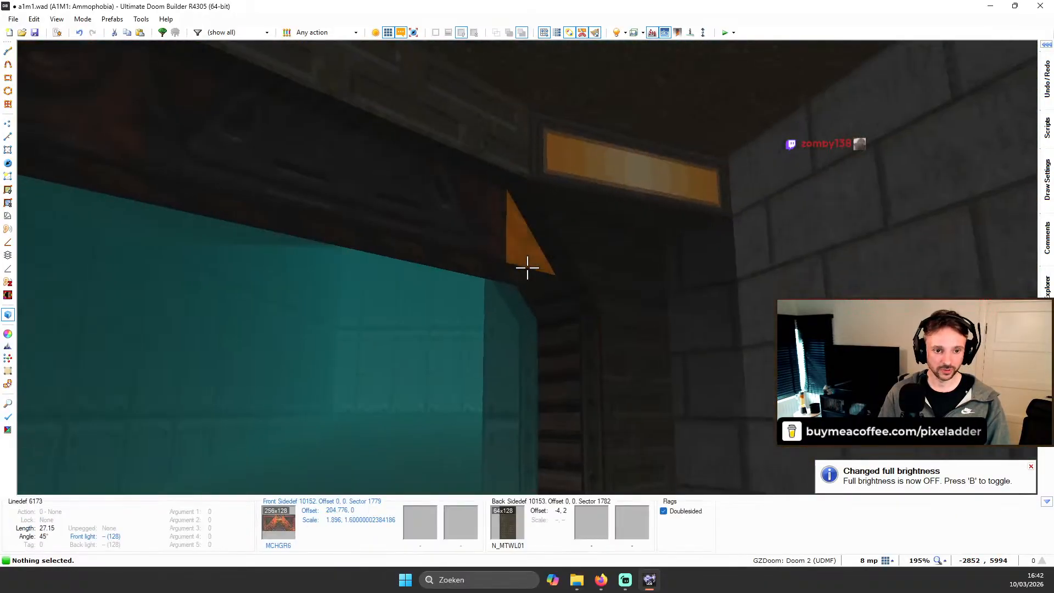
pyautogui.press('f')
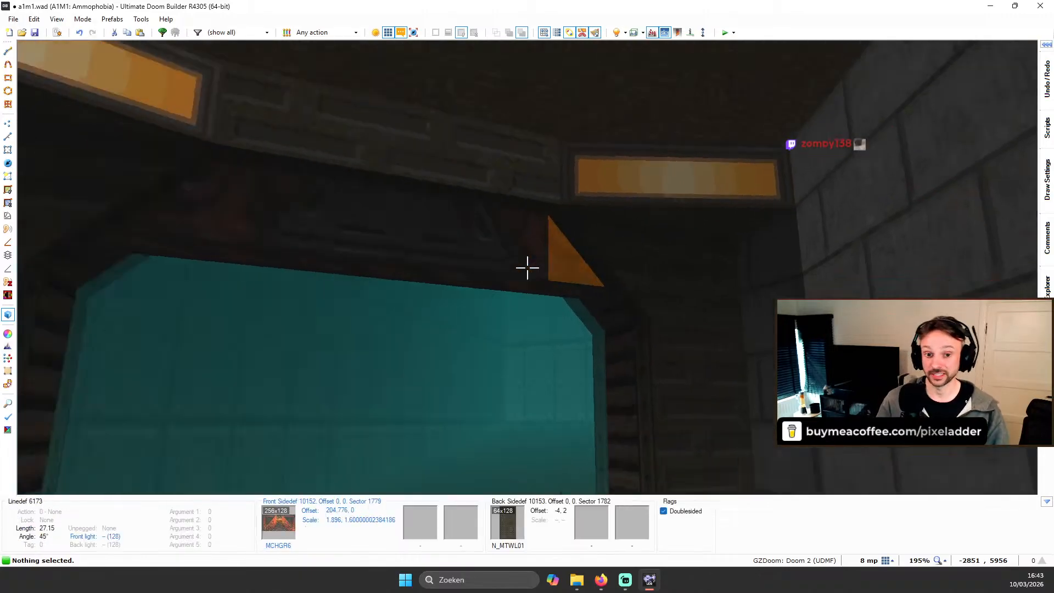
pyautogui.press('d')
pyautogui.press('s')
pyautogui.press('e')
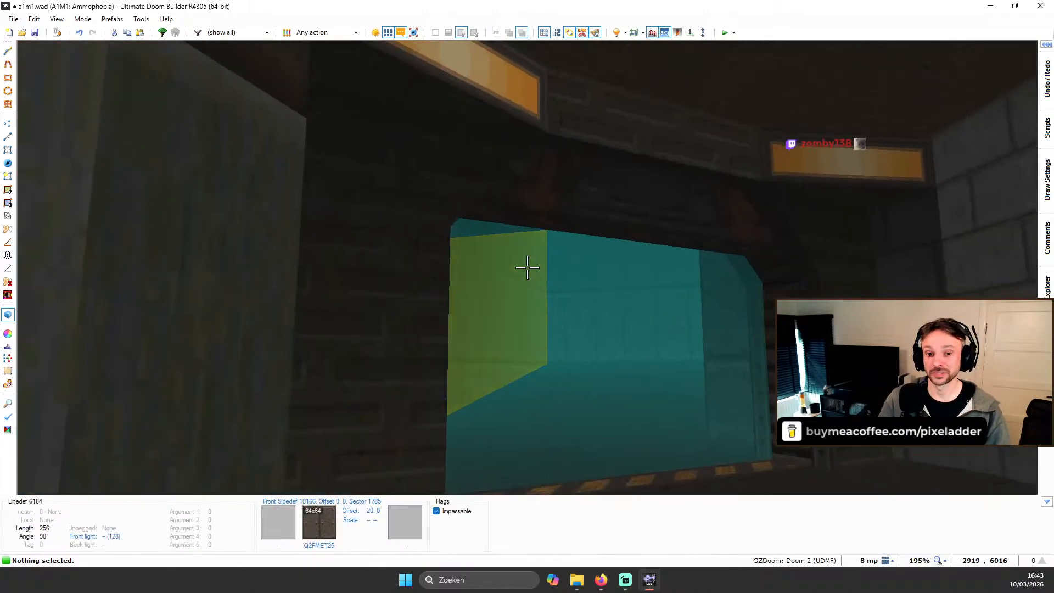
pyautogui.press('e')
pyautogui.press('d')
# Step: Turn full brightness back on and examine the textures of the door frame, side lights and striped ceiling
pyautogui.press('b')
pyautogui.press('d')
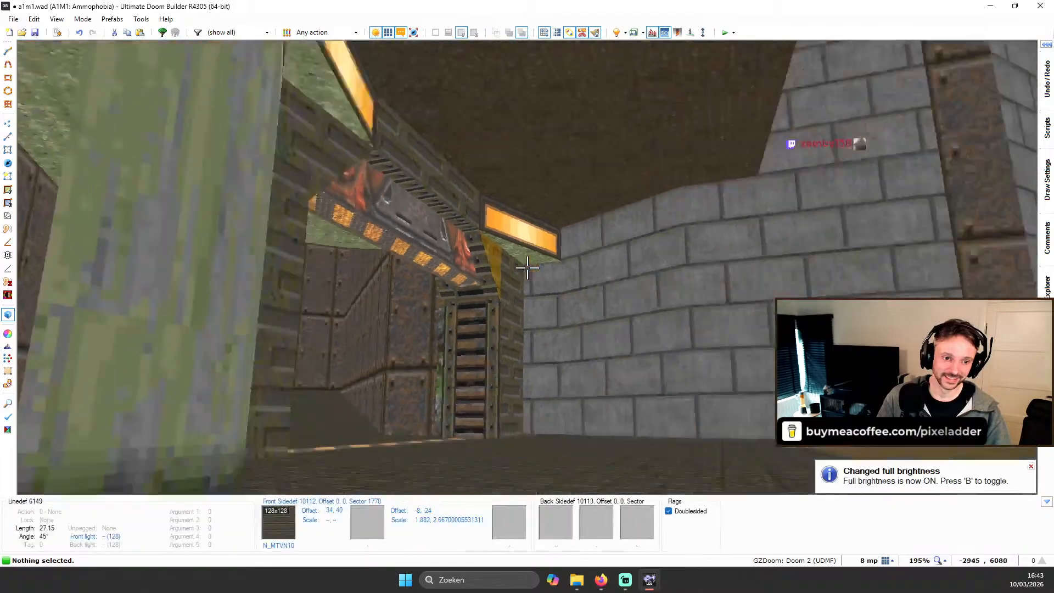
pyautogui.press('e')
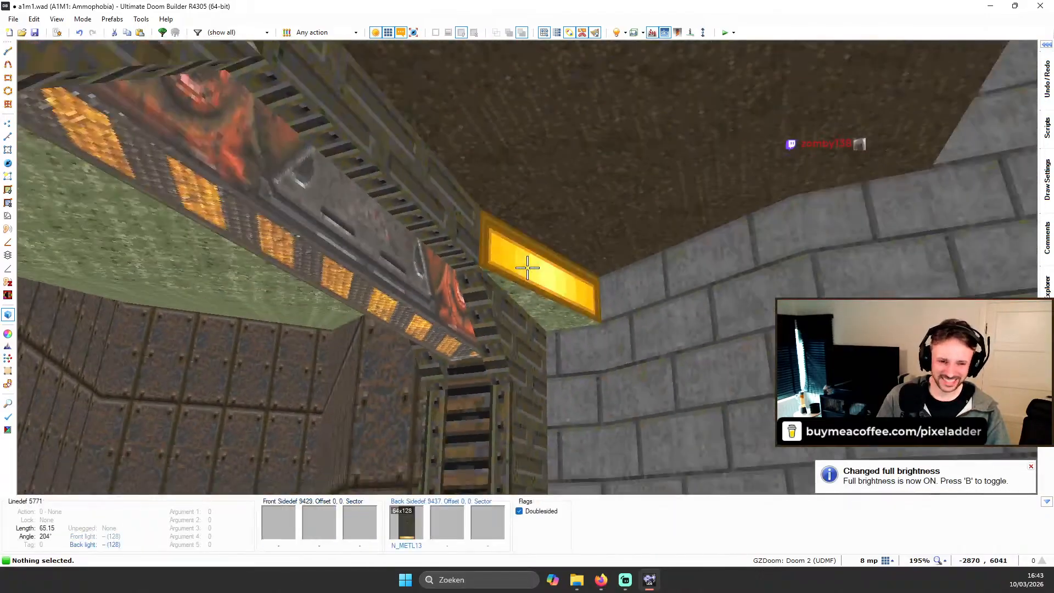
pyautogui.press('e')
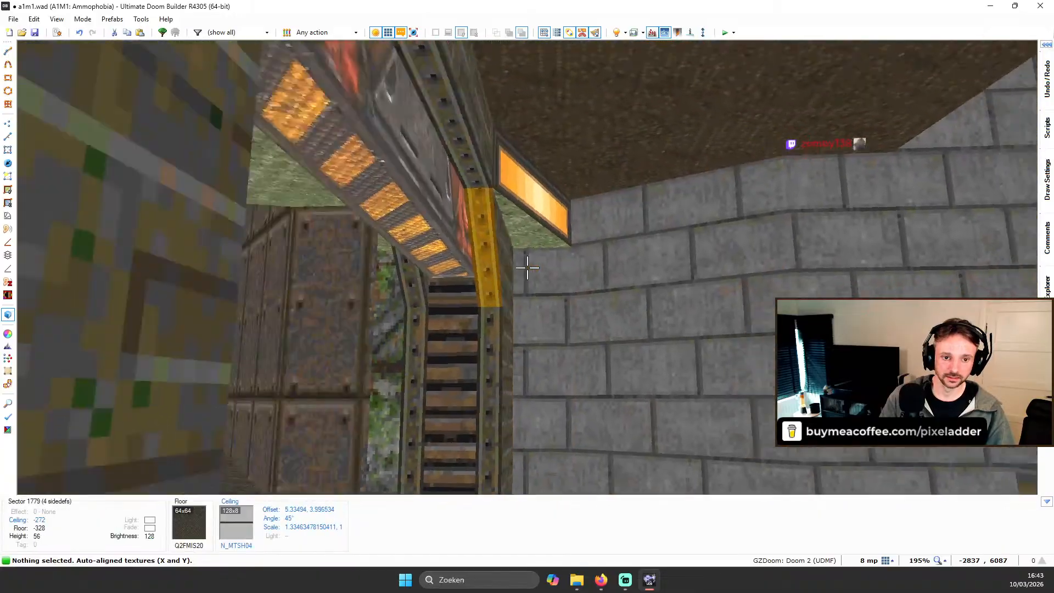
pyautogui.press('s')
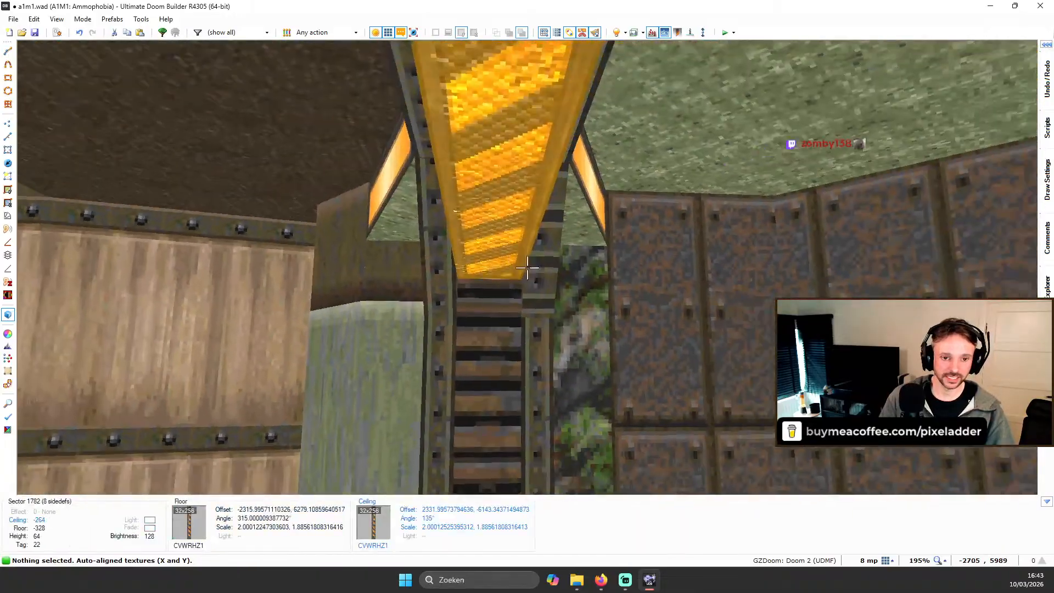
pyautogui.press('w')
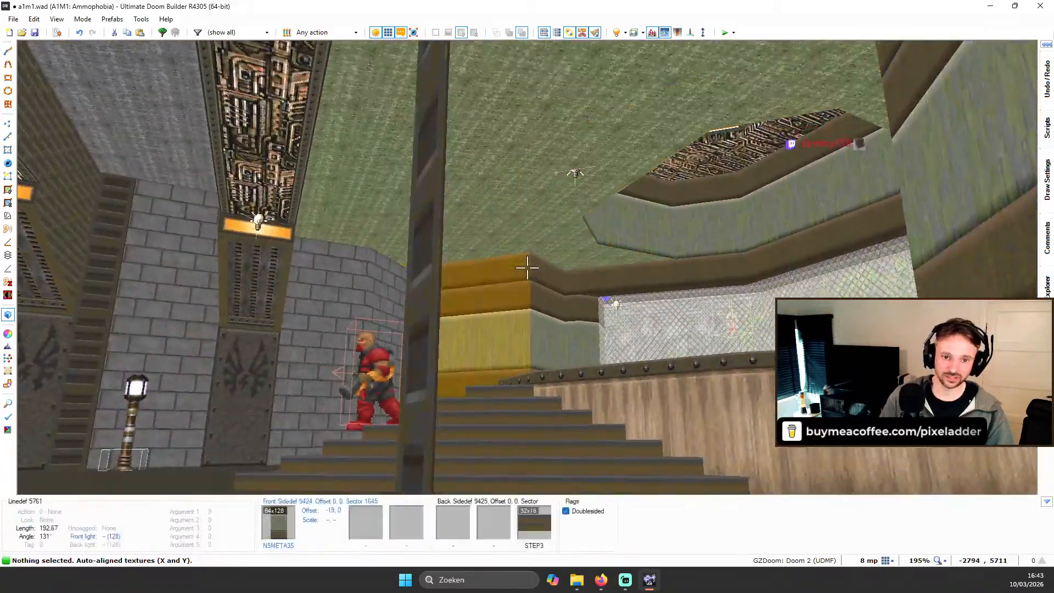
# Step: Turn off full brightness and examine the main room's lighting around the stairs, windows and central ceiling light
pyautogui.press('s')
pyautogui.press('b')
pyautogui.press('w')
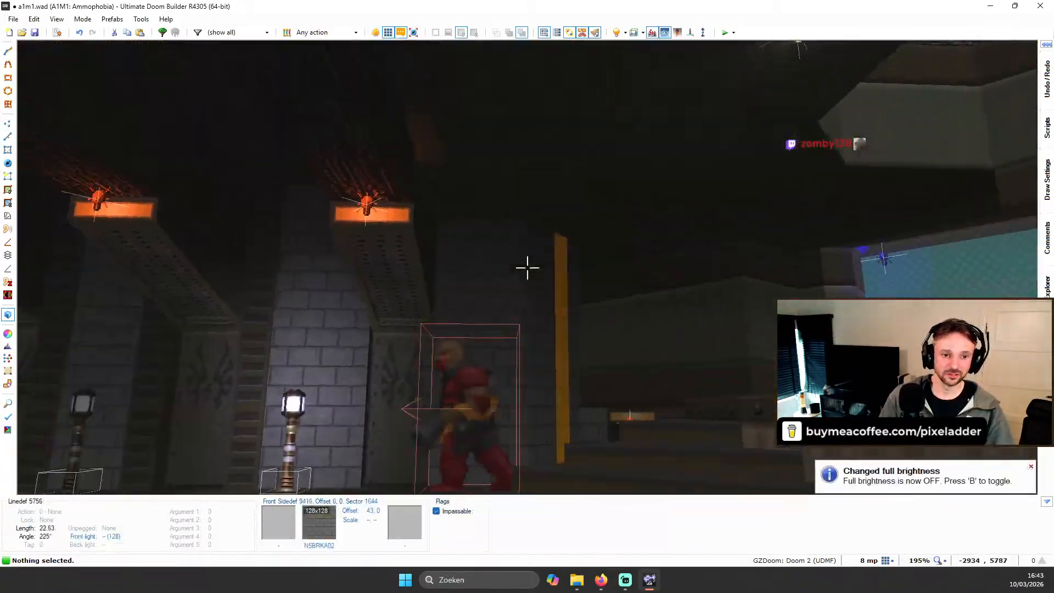
pyautogui.press('a')
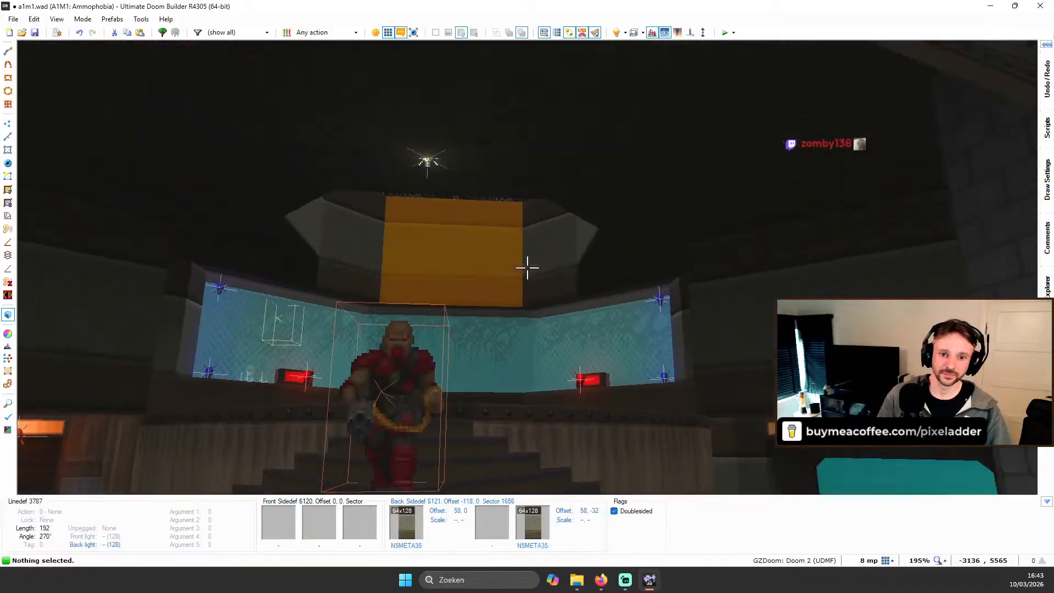
pyautogui.press('w')
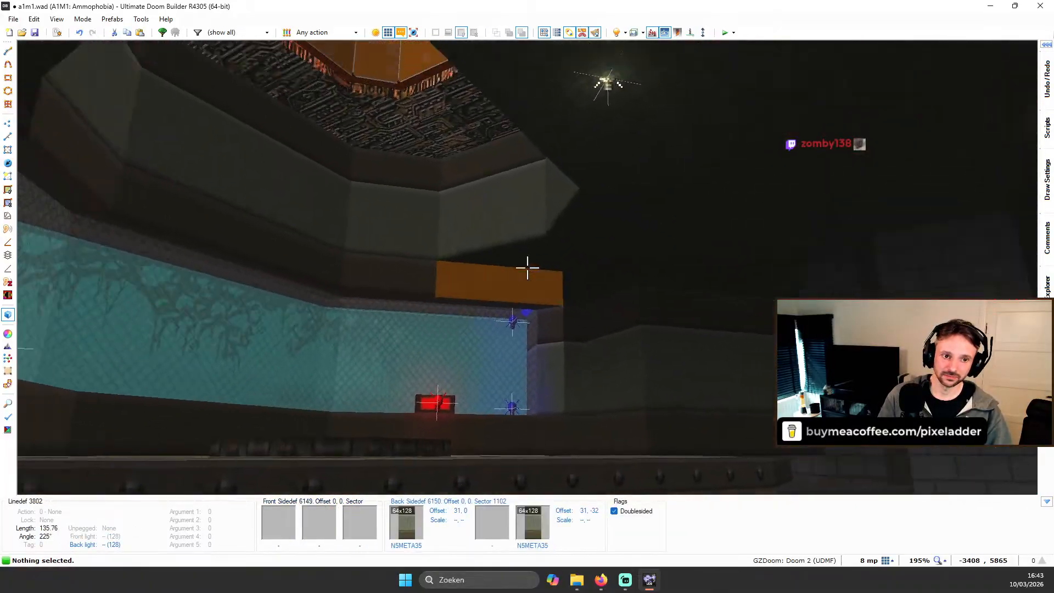
pyautogui.press('d')
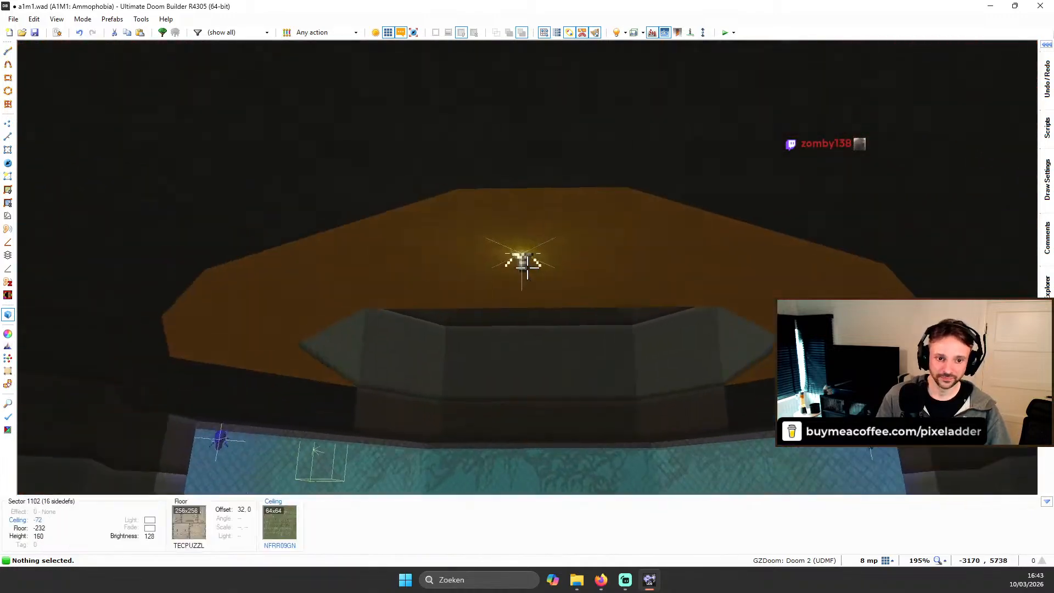
# Step: Delete the white light thing in the middle of the main room and return to the 3D view
pyautogui.press('q')
pyautogui.scroll(1, 533, 205)
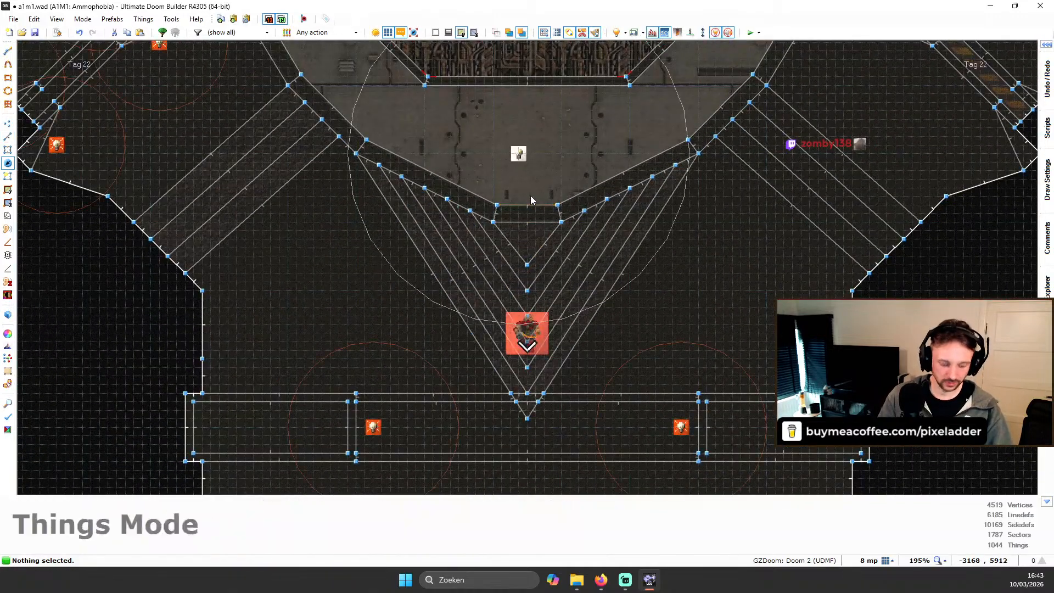
pyautogui.scroll(-3, 522, 160)
pyautogui.press('Delete')
pyautogui.press('q')
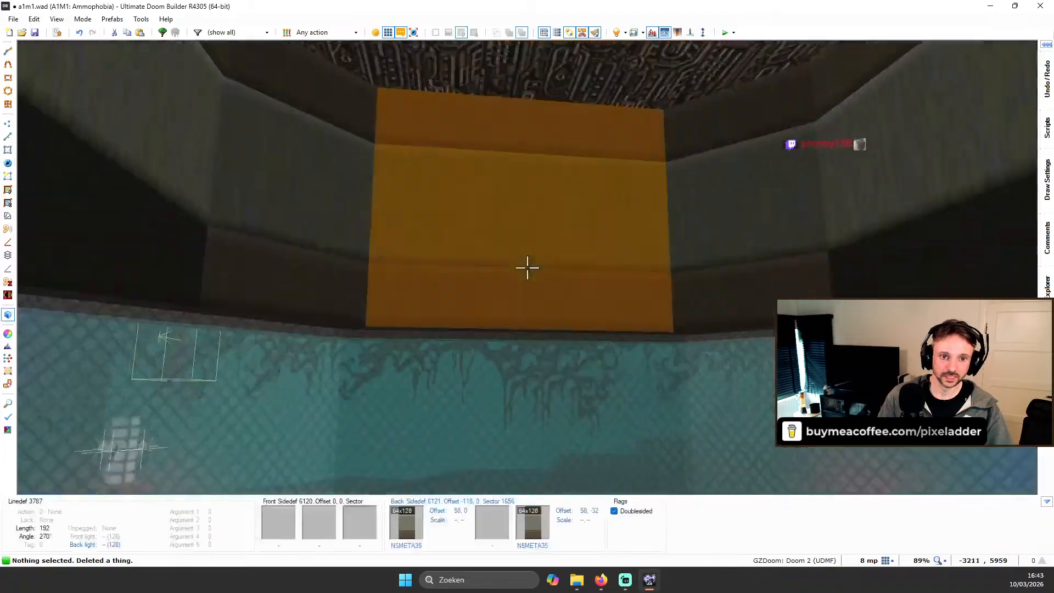
# Step: Check the main room's lighting without the central light and undo the deletion of that light thing
pyautogui.press('e')
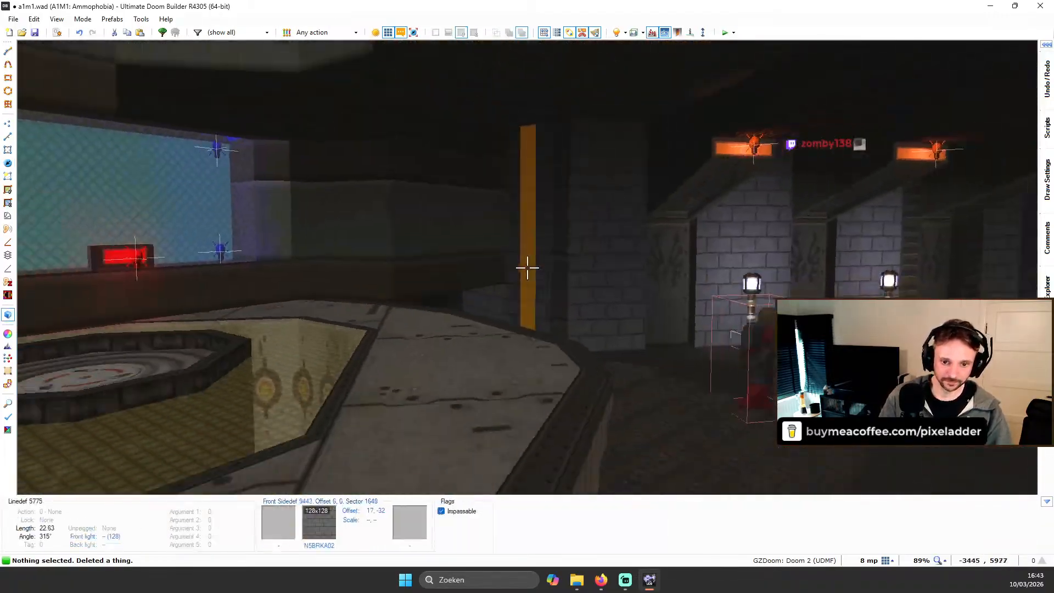
pyautogui.press('w')
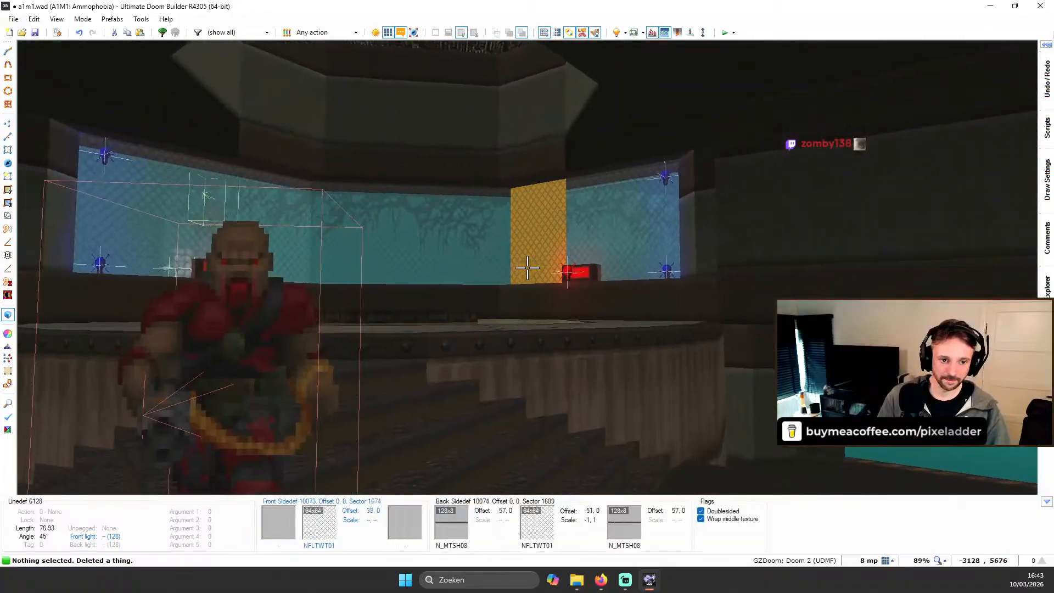
pyautogui.hotkey('ctrl', 'z')
pyautogui.press('e')
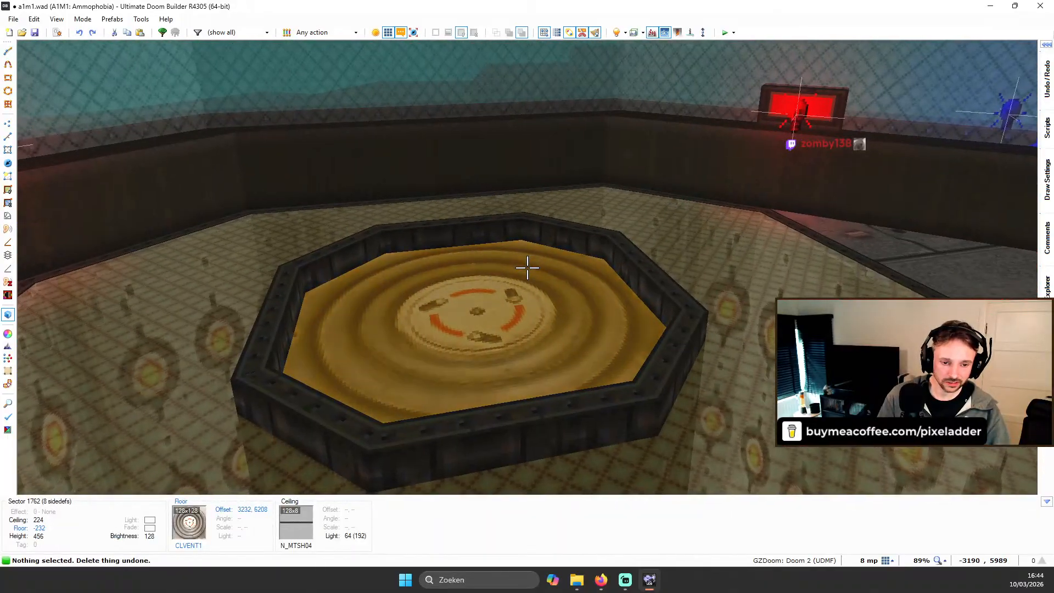
pyautogui.press('d')
pyautogui.press('e')
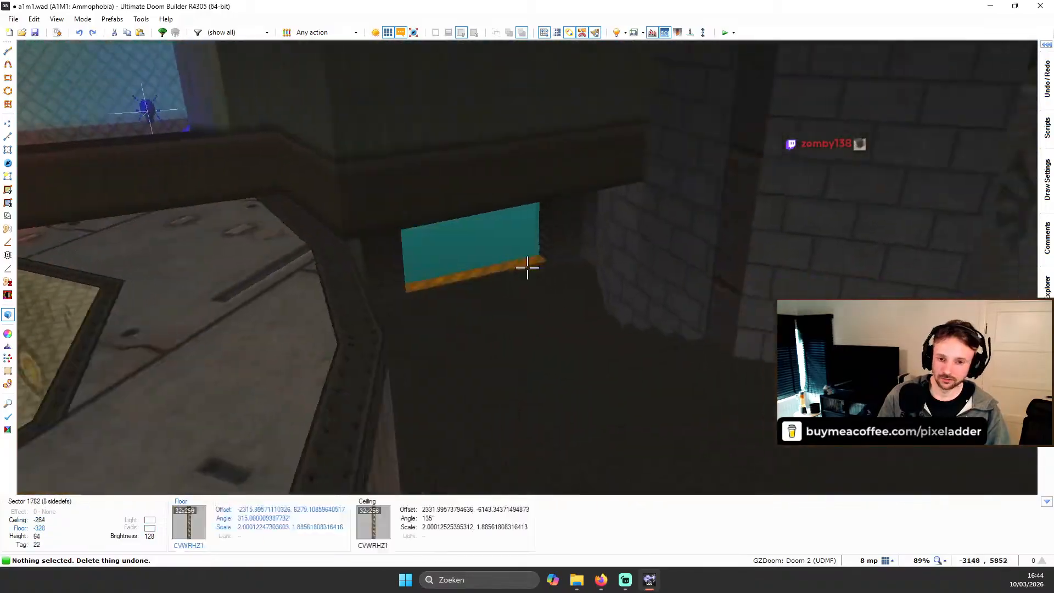
# Step: Reset the fade colour to its default for the seven sectors forming the room behind the Tag 22 doorway
pyautogui.press('q')
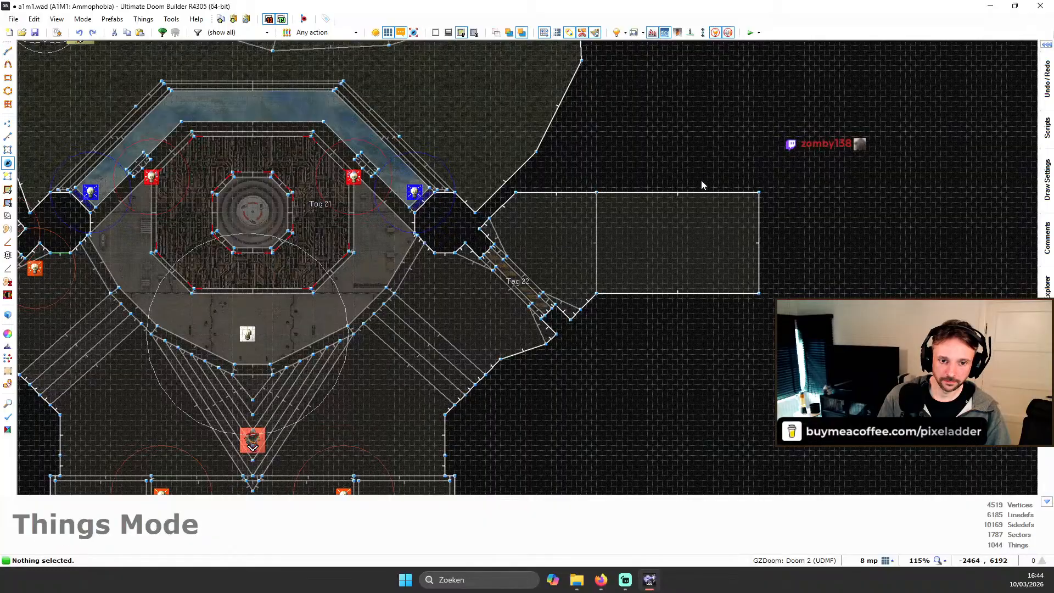
pyautogui.press('s')
pyautogui.click(680, 226)
pyautogui.scroll(2, 595, 232)
pyautogui.click(595, 231)
pyautogui.scroll(2, 581, 236)
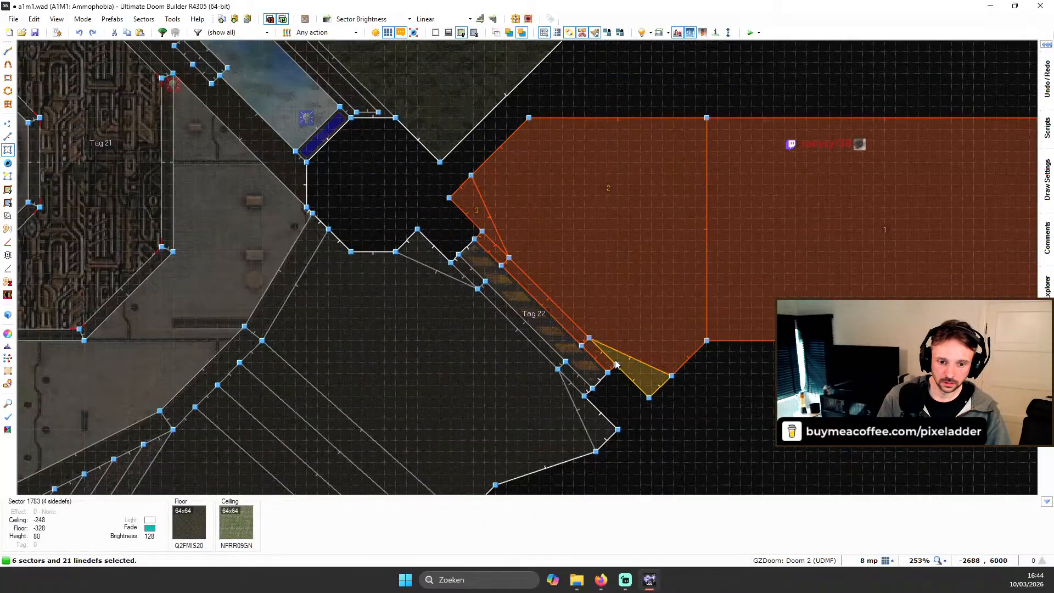
pyautogui.rightClick(640, 372)
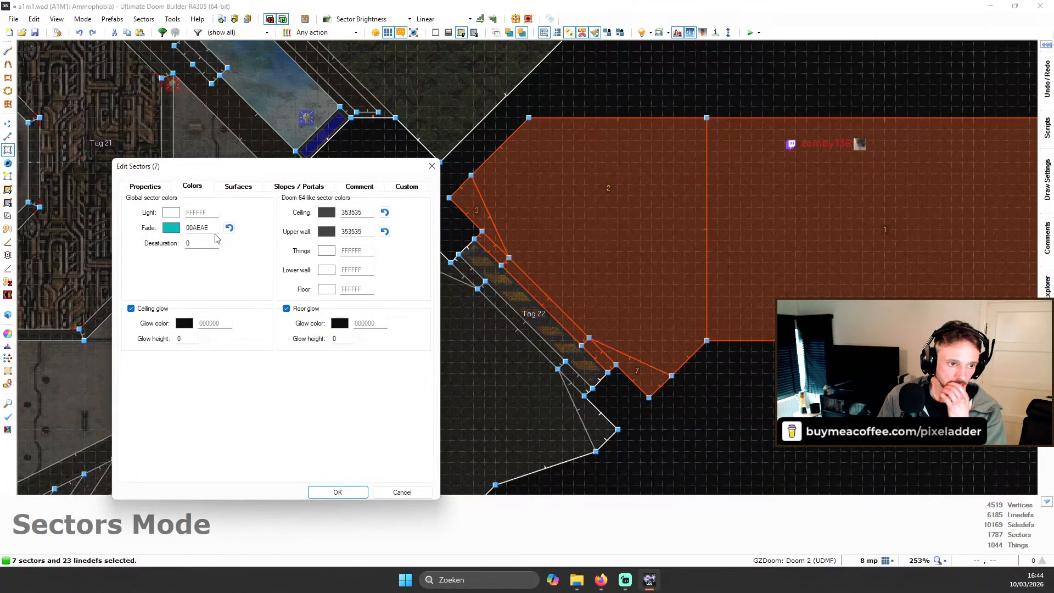
pyautogui.click(338, 492)
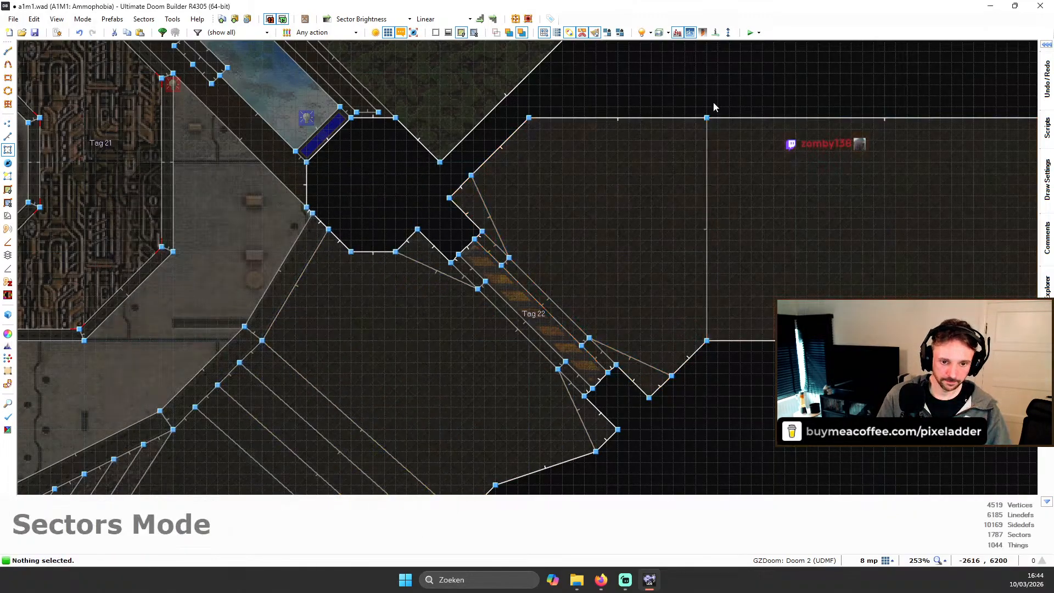
# Step: Inspect the room behind the doorway in the 3D view, checking its walls, floor and lighting from both sides
pyautogui.press('w')
pyautogui.press('e')
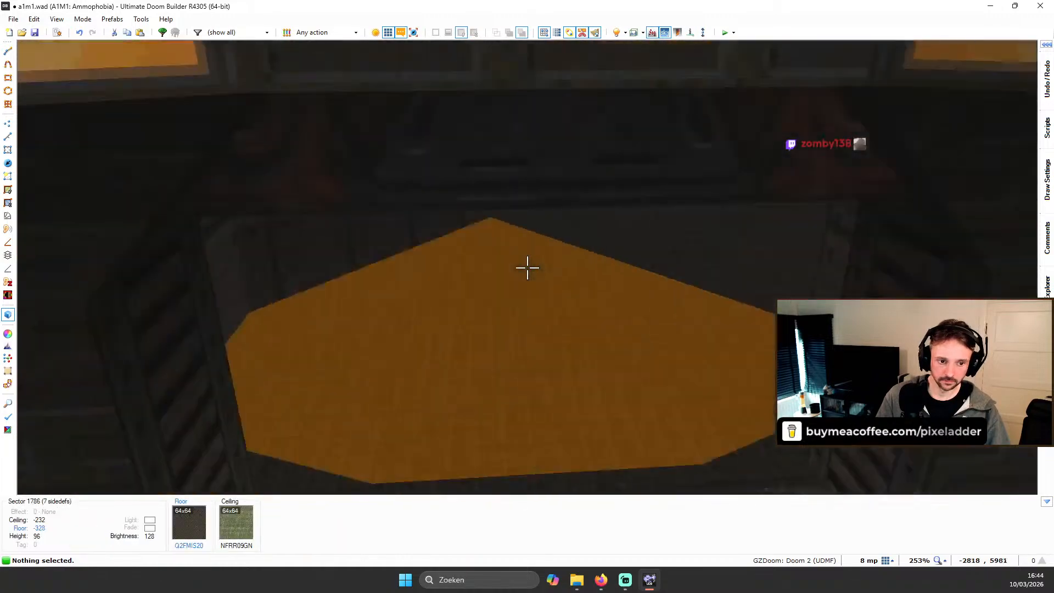
pyautogui.press('d')
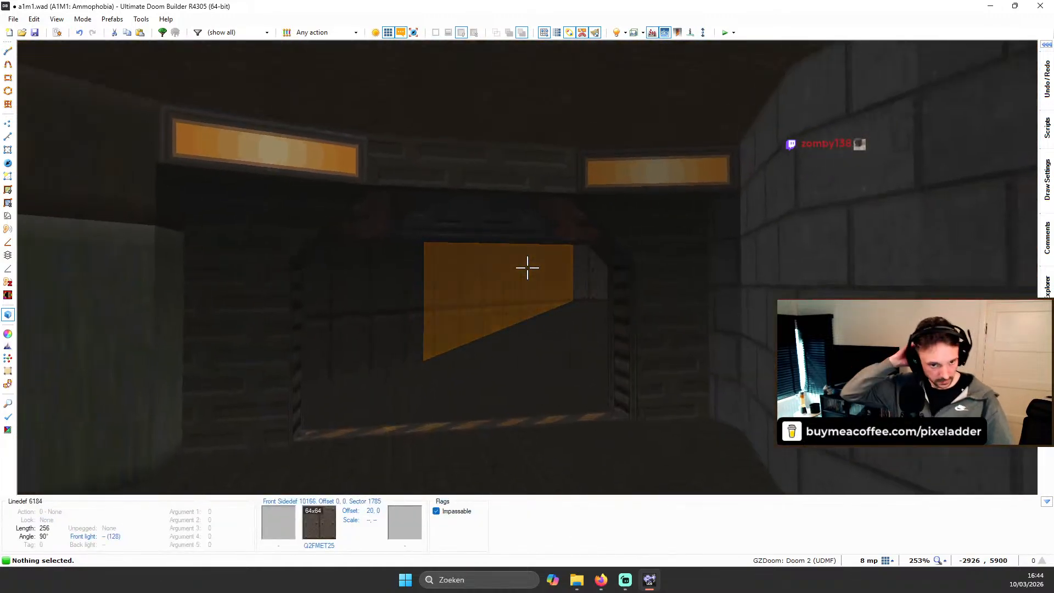
pyautogui.press('d')
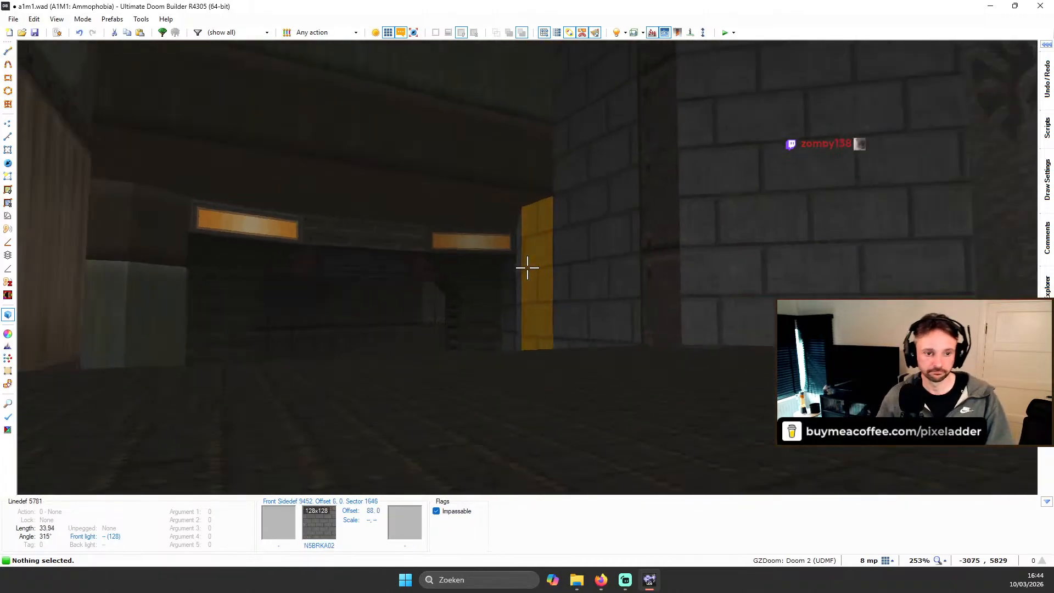
pyautogui.press('e')
pyautogui.press('e')
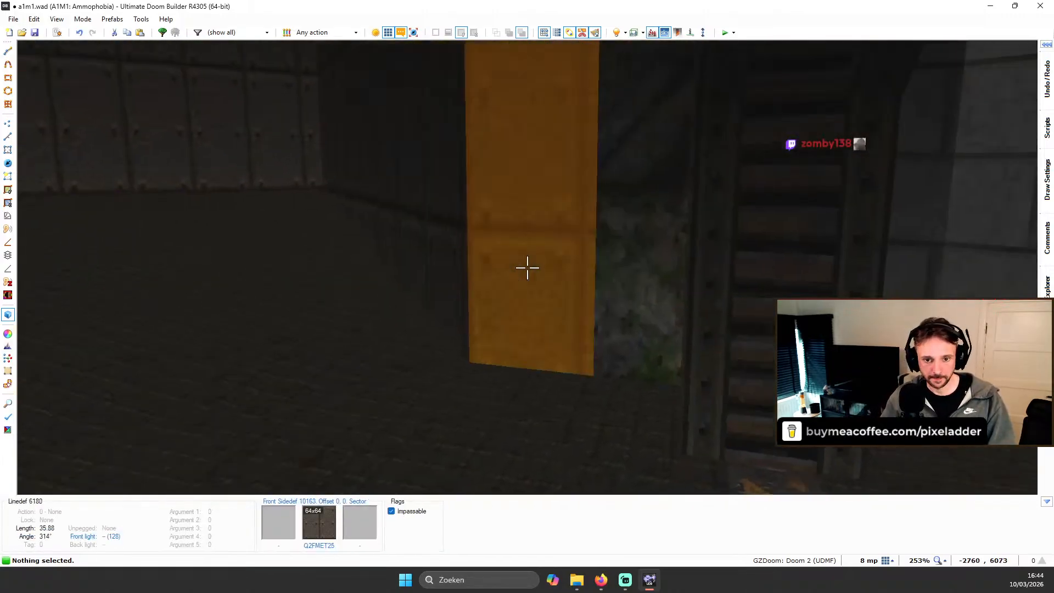
pyautogui.press('d')
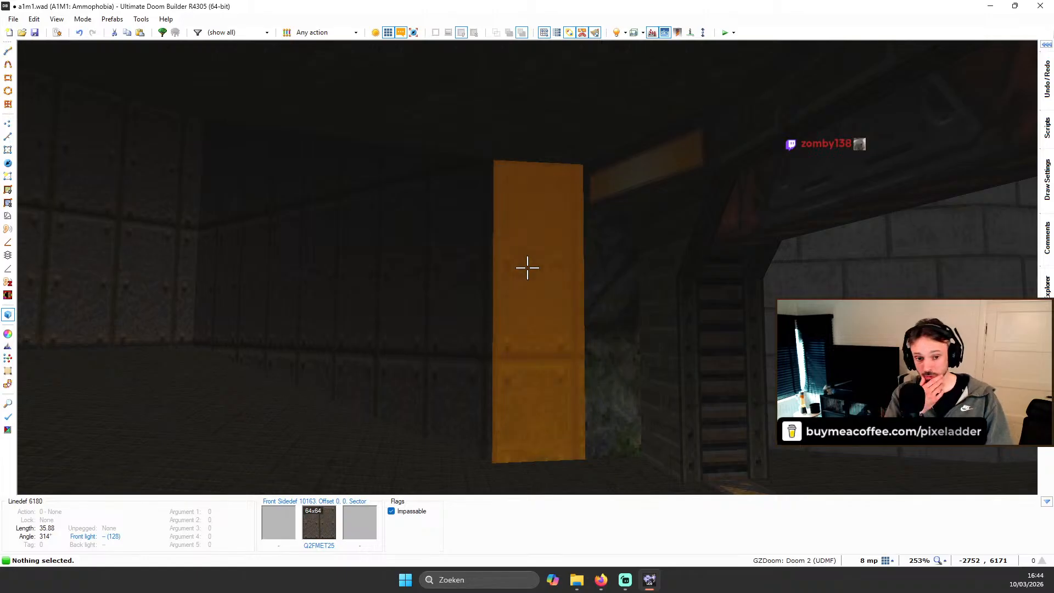
pyautogui.press('e')
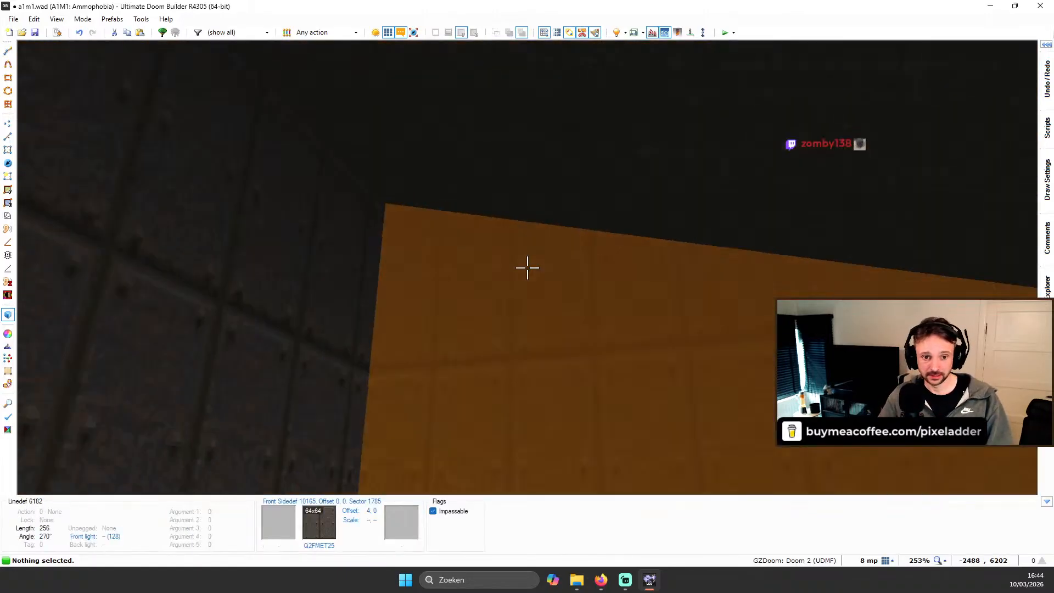
pyautogui.press('d')
pyautogui.press('e')
pyautogui.press('d')
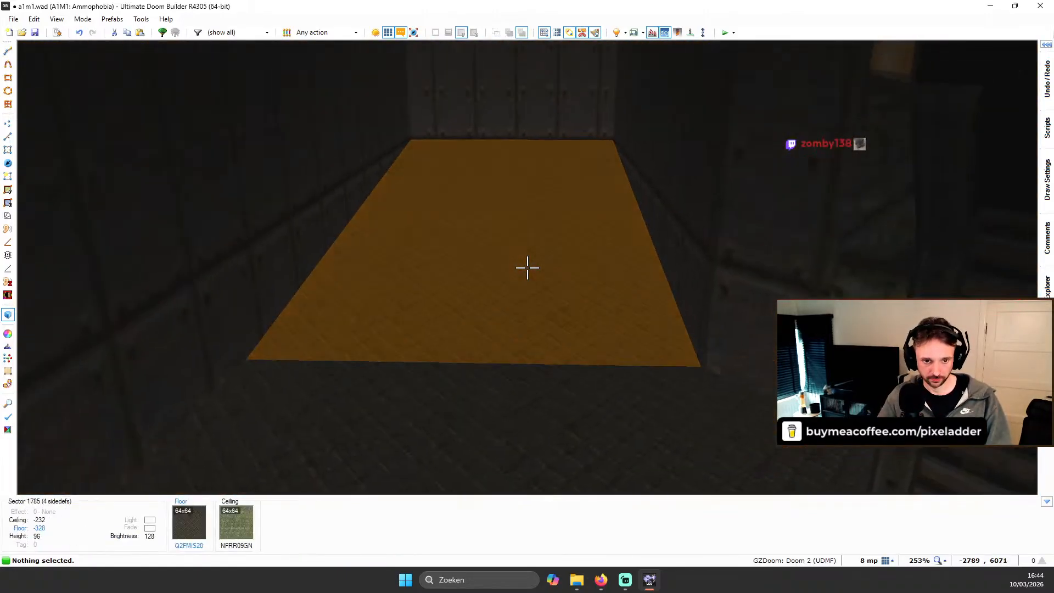
# Step: Draw two lengthwise lines across the rectangular area behind the Tag 22 doorway and move them to 16 units from its long walls
pyautogui.press('q')
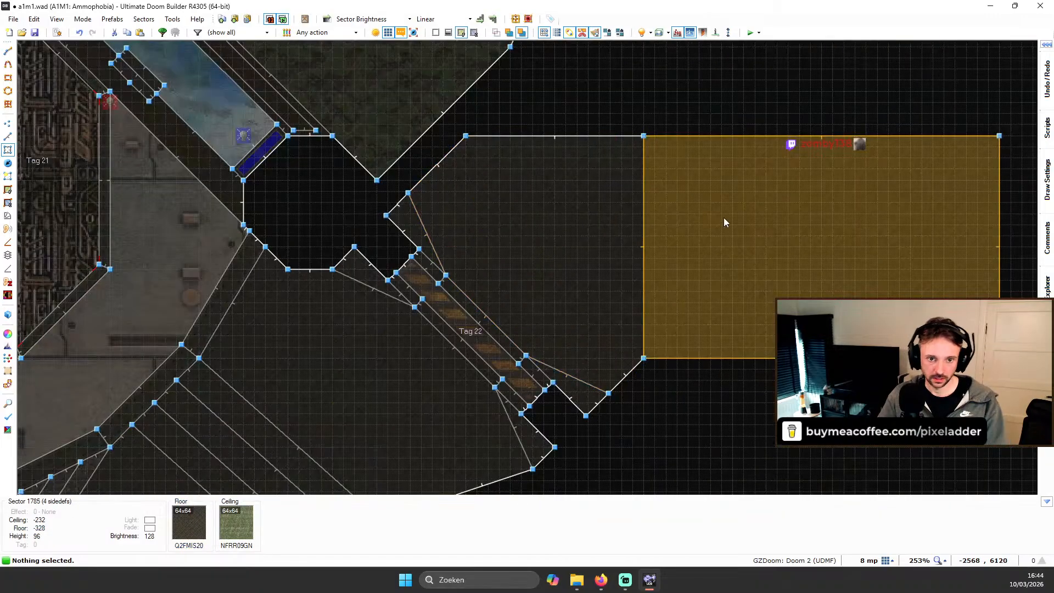
pyautogui.scroll(-3, 610, 176)
pyautogui.scroll(3, 548, 155)
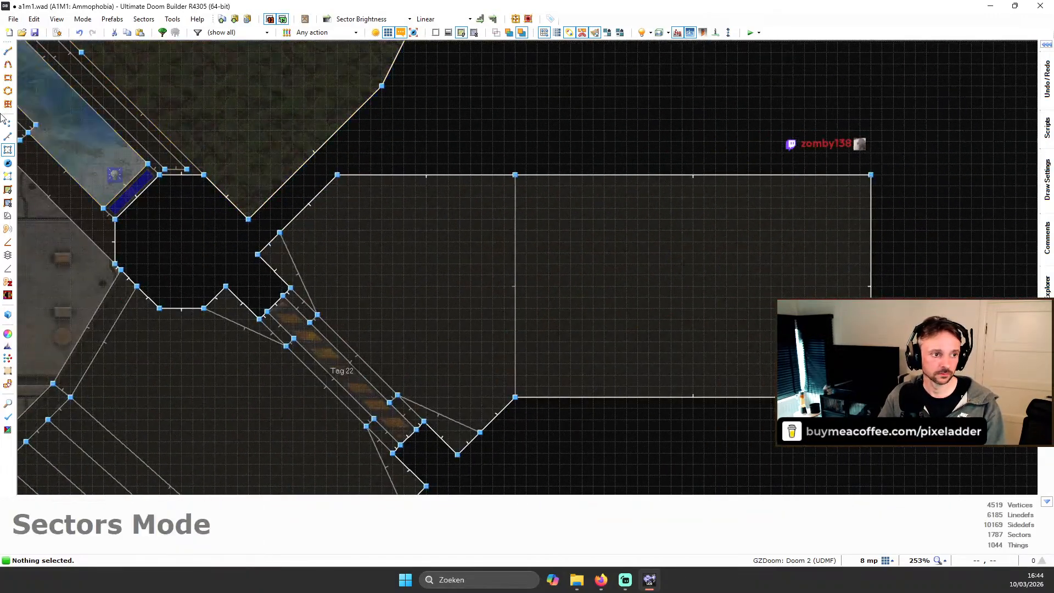
pyautogui.click(11, 139)
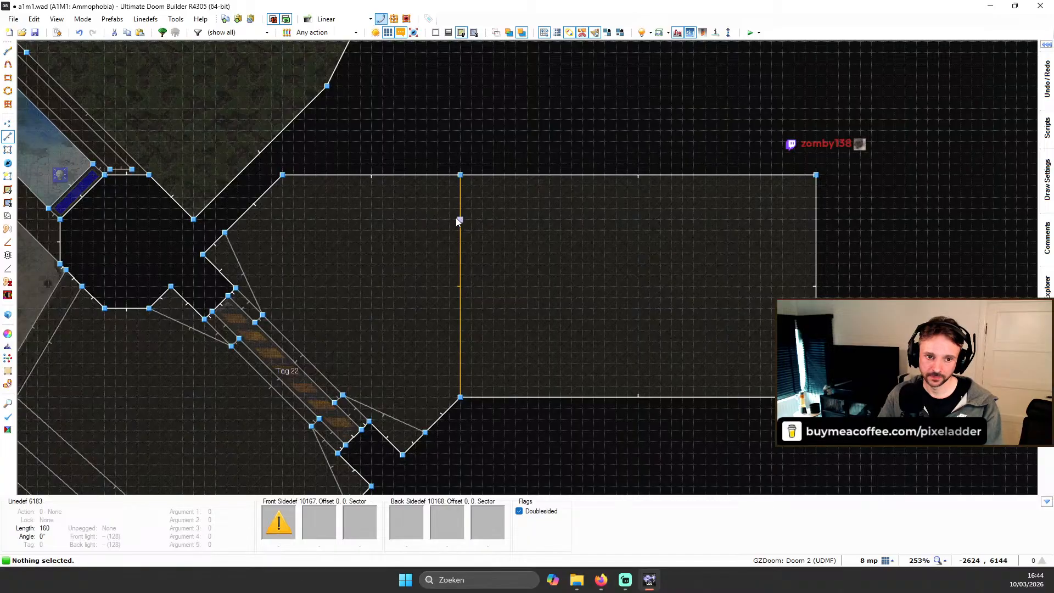
pyautogui.press('space')
pyautogui.click(821, 218)
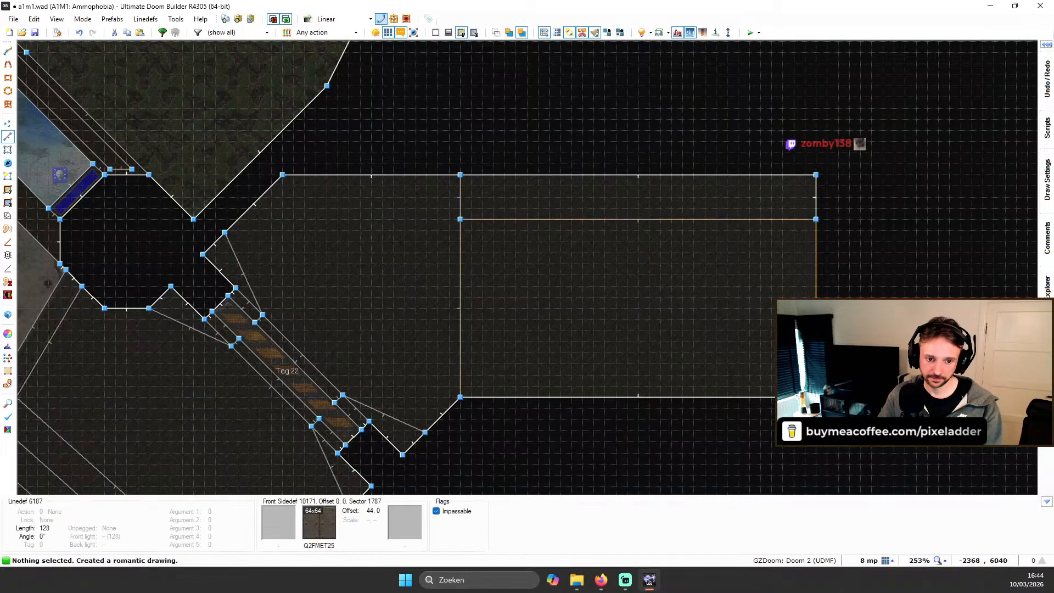
pyautogui.press('space')
pyautogui.click(461, 363)
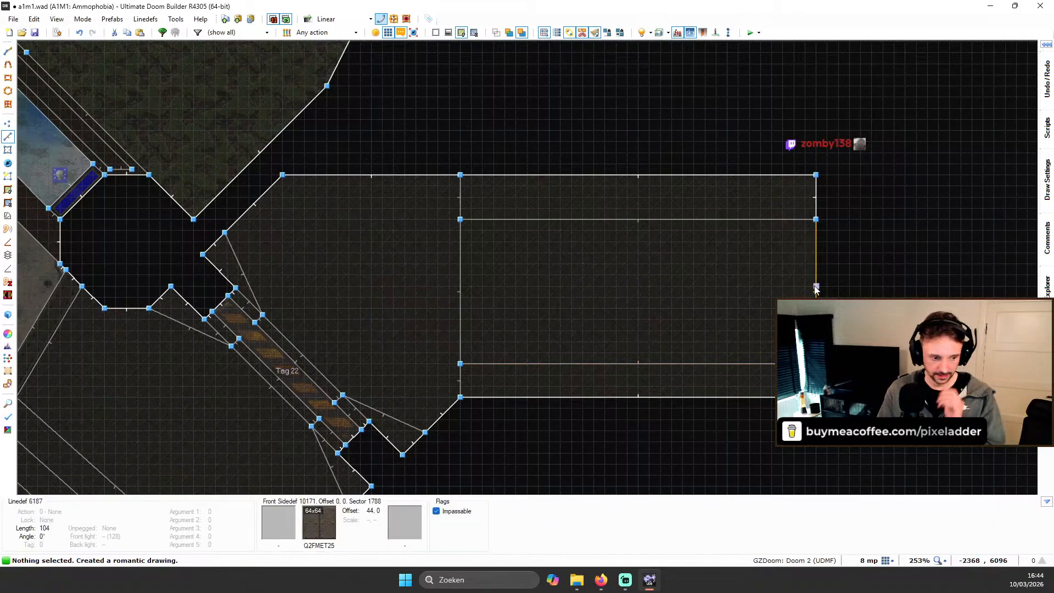
pyautogui.moveTo(746, 219); pyautogui.dragTo(734, 203)
pyautogui.moveTo(749, 374); pyautogui.dragTo(735, 383)
# Step: Inspect the new floor strips and the adjoining walls in the 3D view
pyautogui.press('q')
pyautogui.press('w')
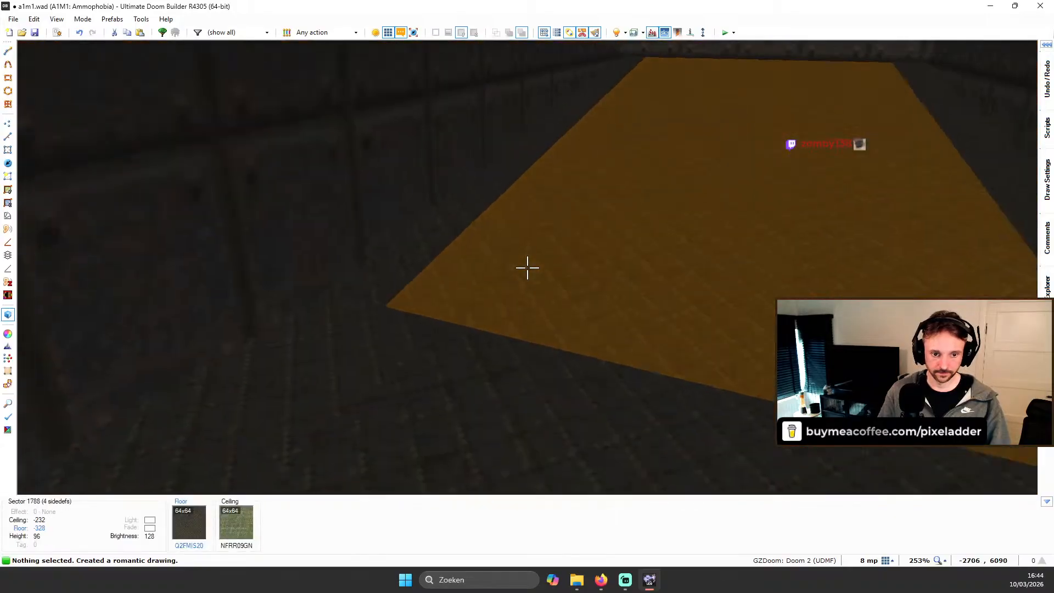
pyautogui.click(527, 267)
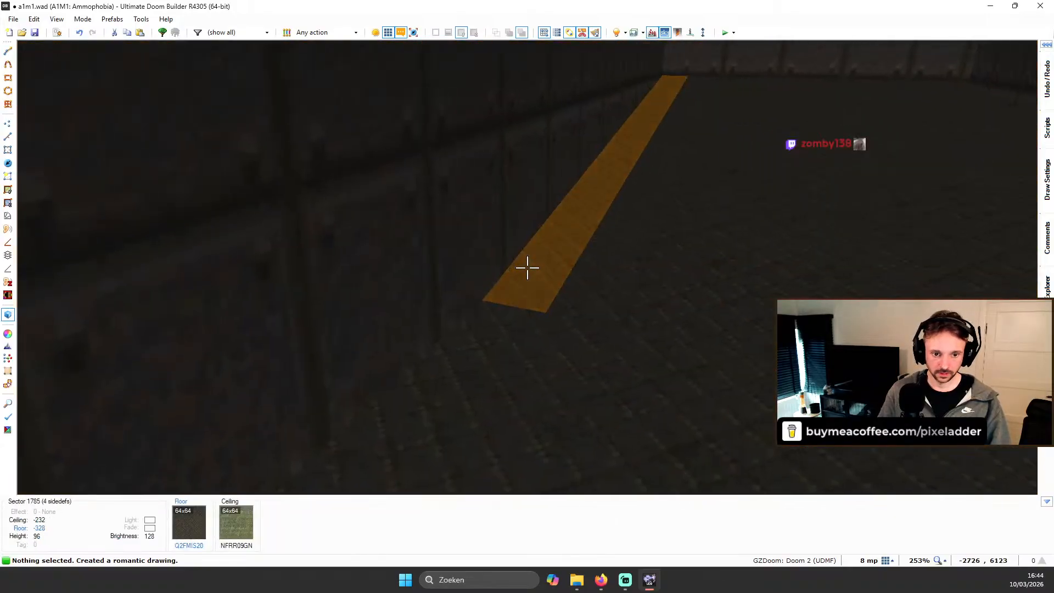
pyautogui.press('w')
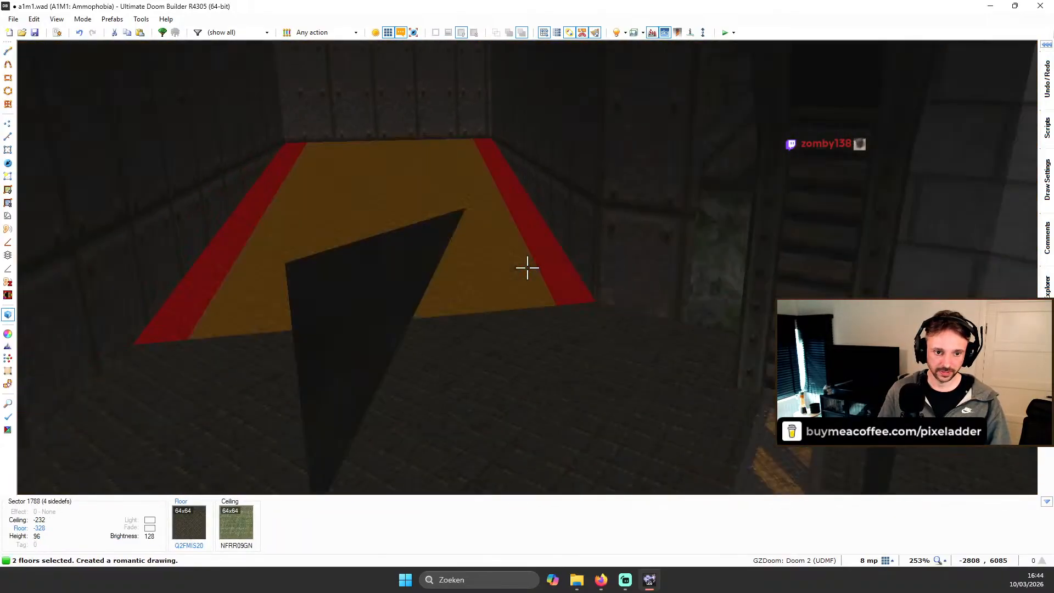
pyautogui.press('c')
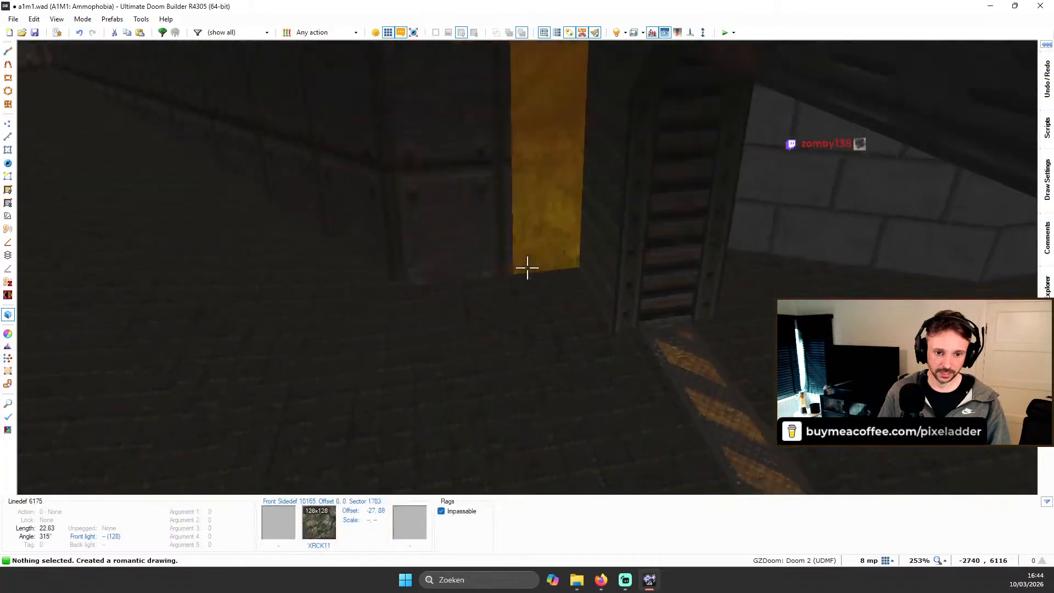
pyautogui.press('w')
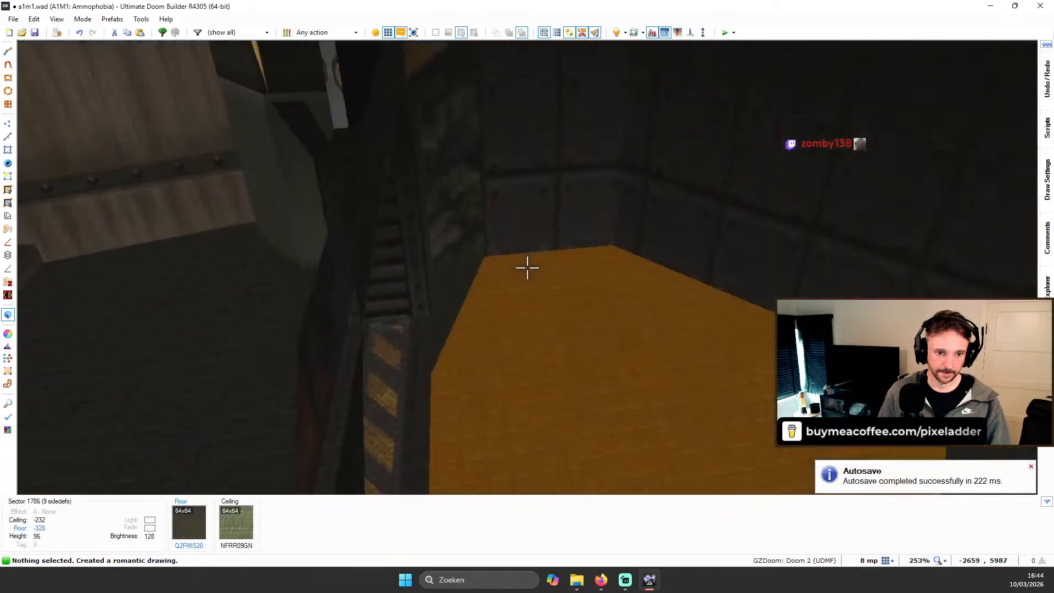
# Step: Build a 16-unit-deep border along six outer wall linedefs using the Stair Sector Builder's previous prefab, with single steps and one sector
pyautogui.press('q')
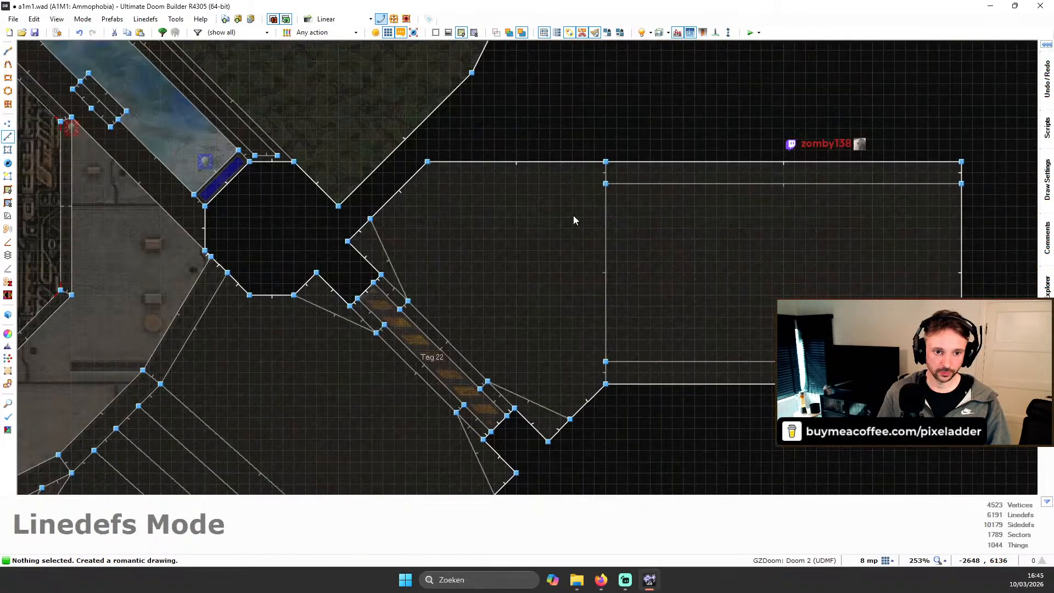
pyautogui.click(543, 163)
pyautogui.click(380, 211)
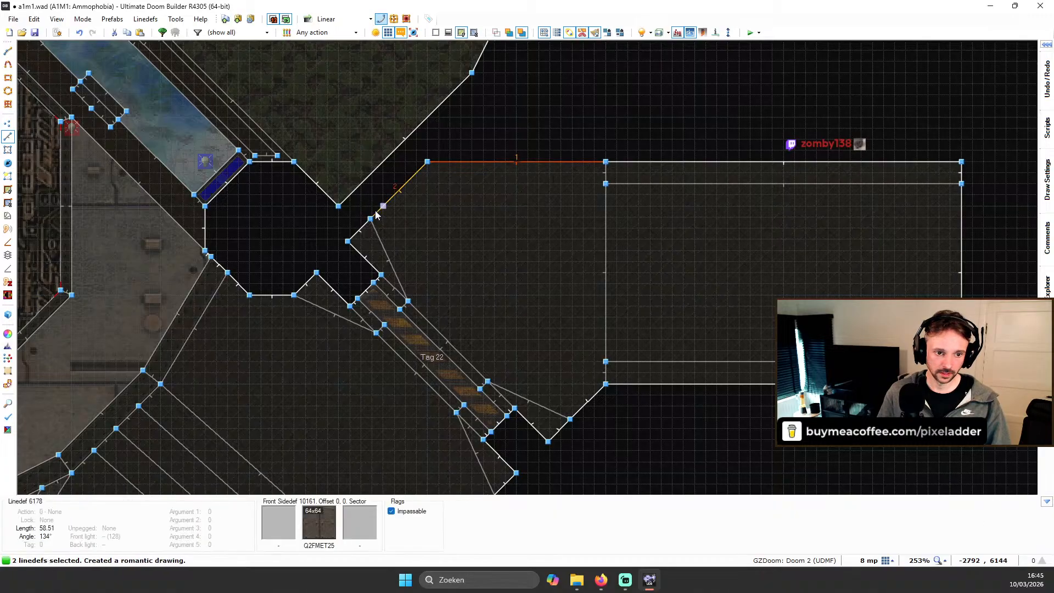
pyautogui.click(358, 231)
pyautogui.click(598, 407)
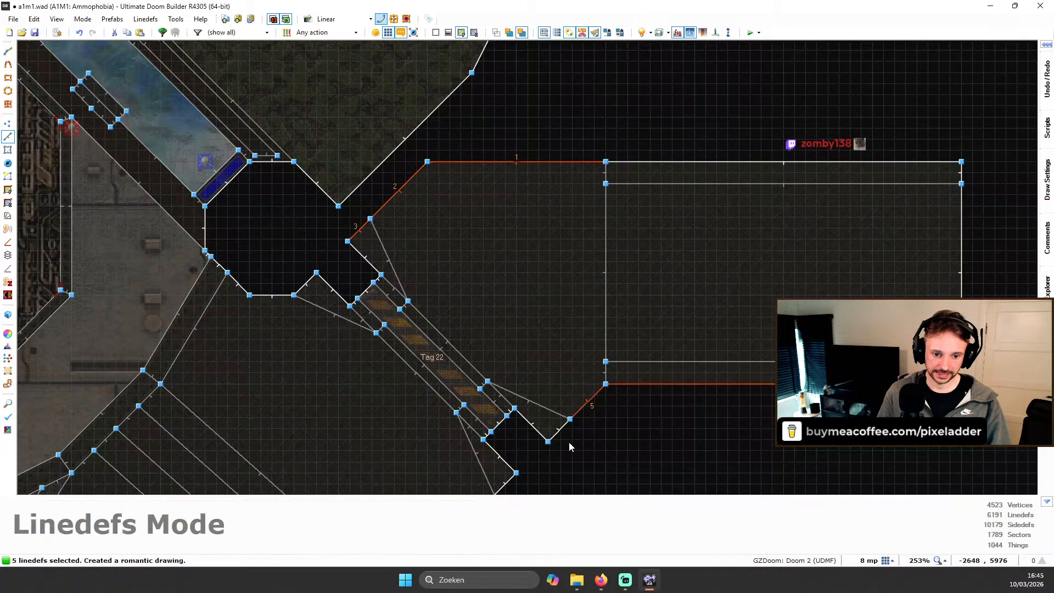
pyautogui.click(567, 439)
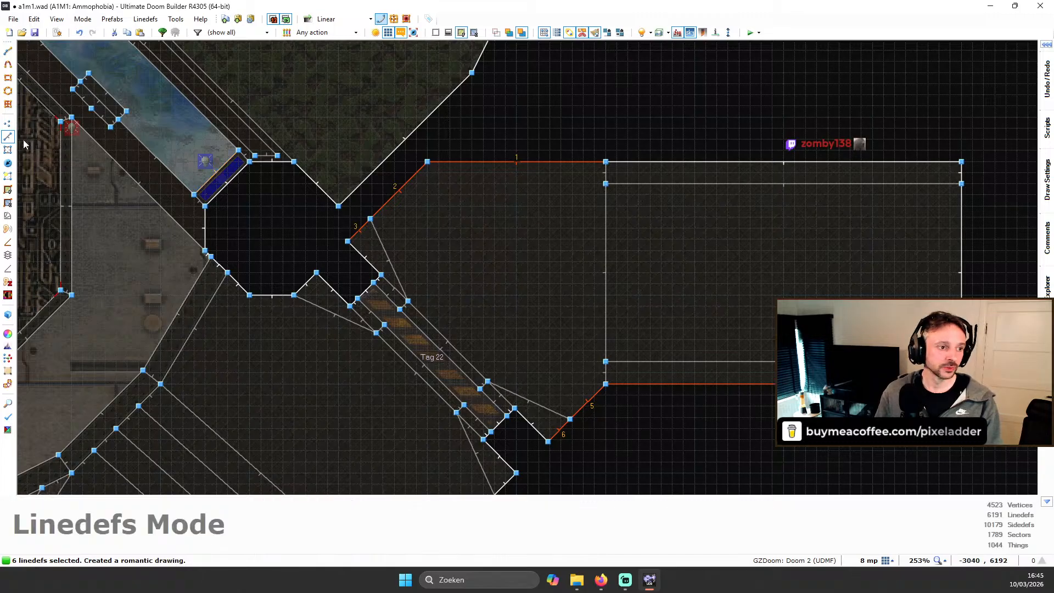
pyautogui.click(8, 216)
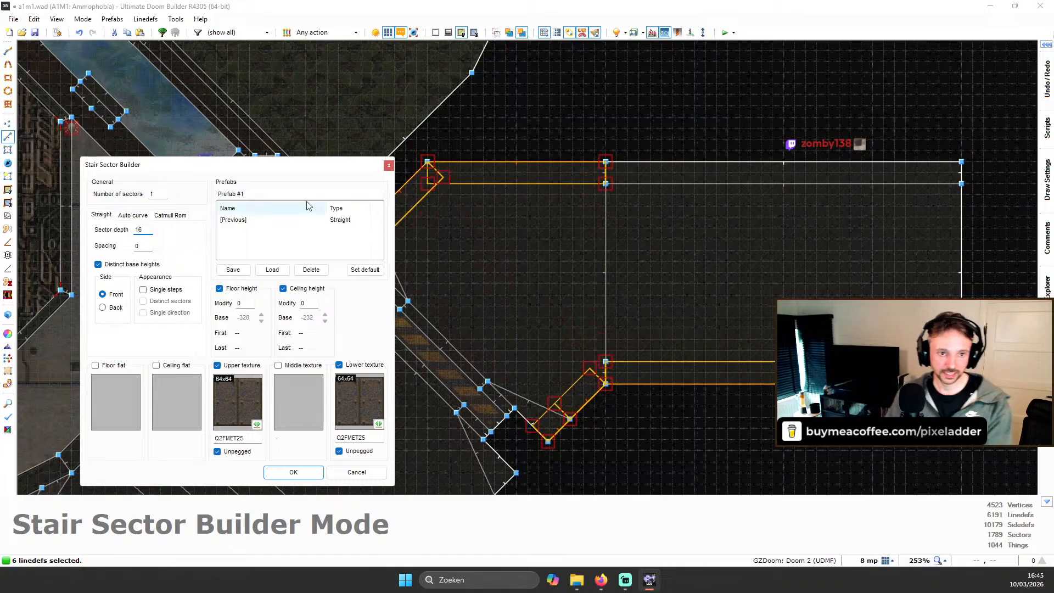
pyautogui.moveTo(264, 174); pyautogui.dragTo(233, 89)
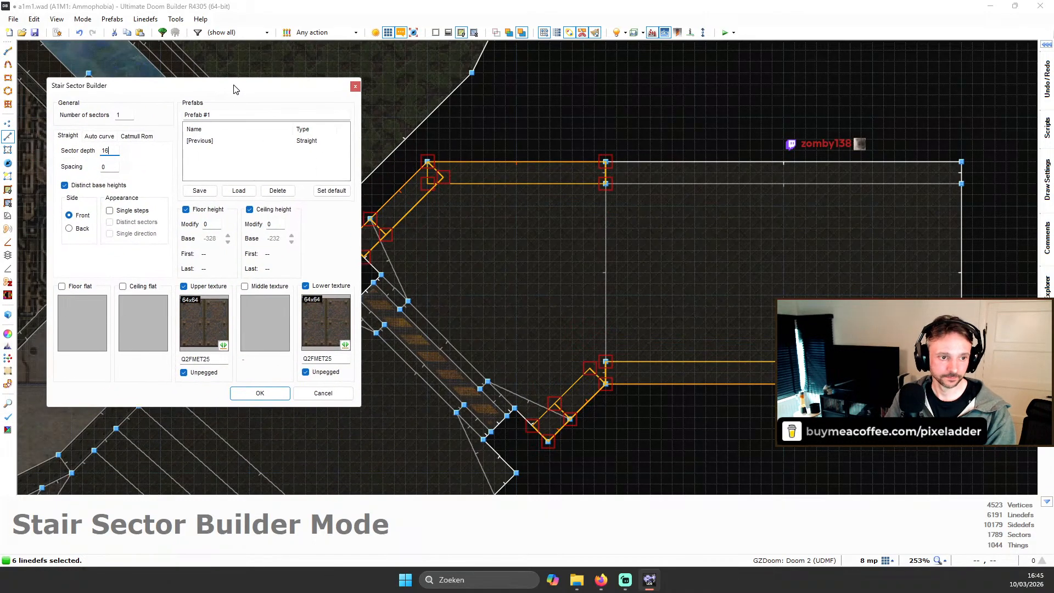
pyautogui.doubleClick(255, 141)
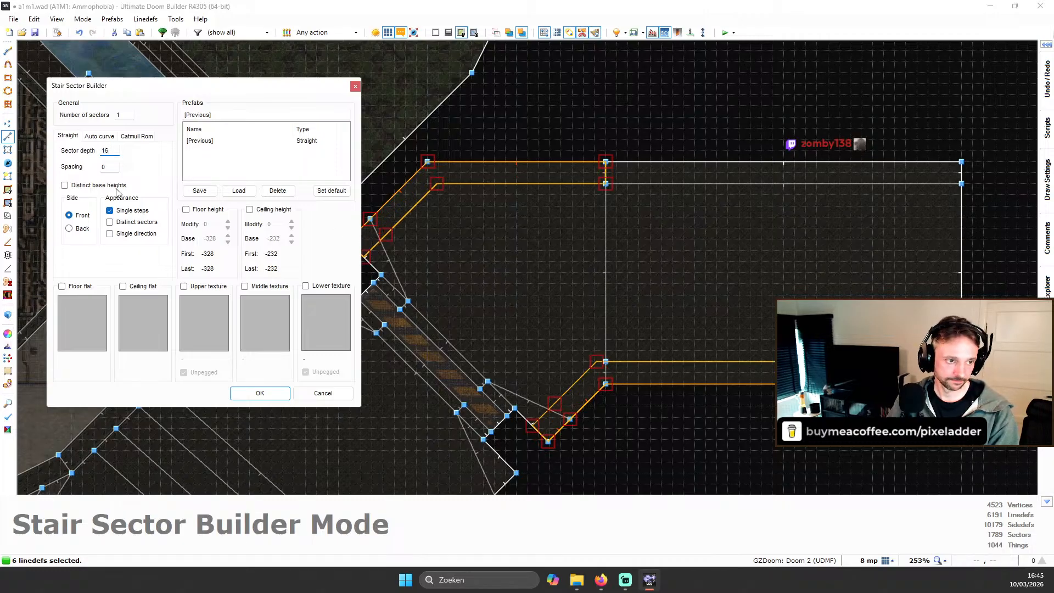
pyautogui.click(147, 224)
pyautogui.scroll(-2, 463, 189)
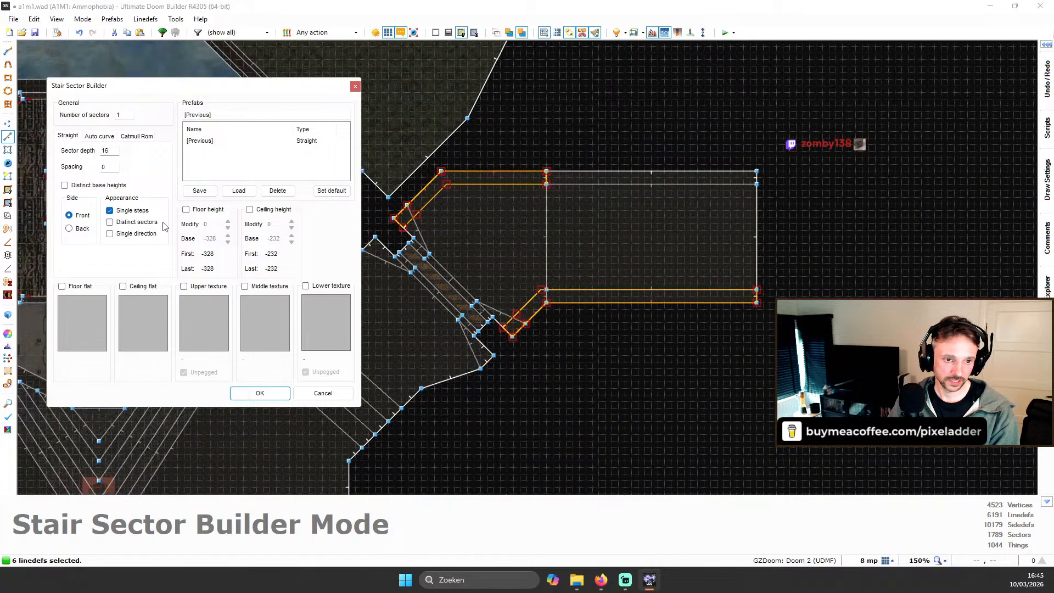
pyautogui.scroll(2, 413, 231)
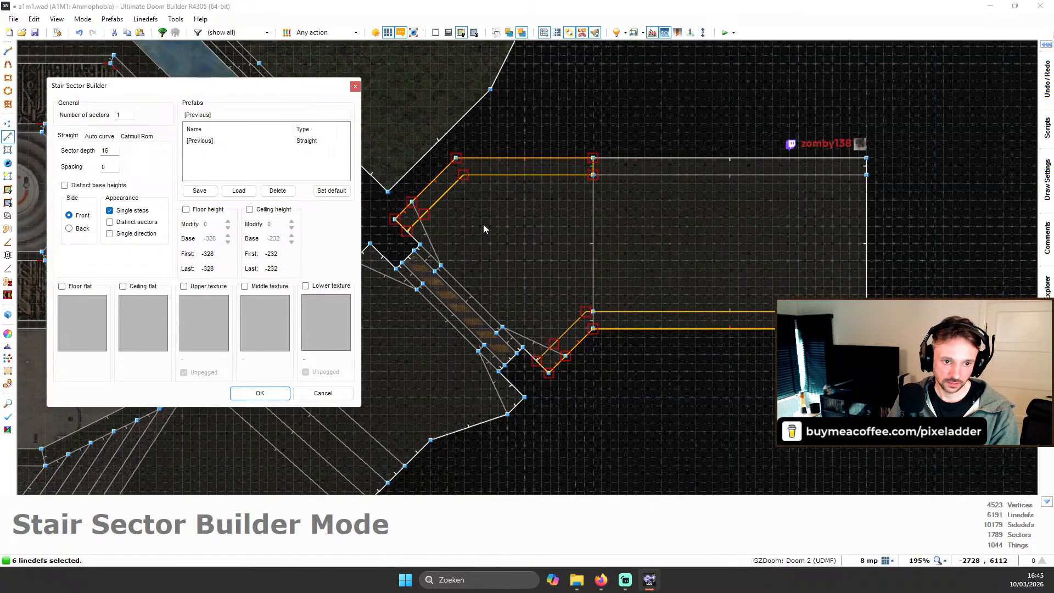
pyautogui.click(260, 394)
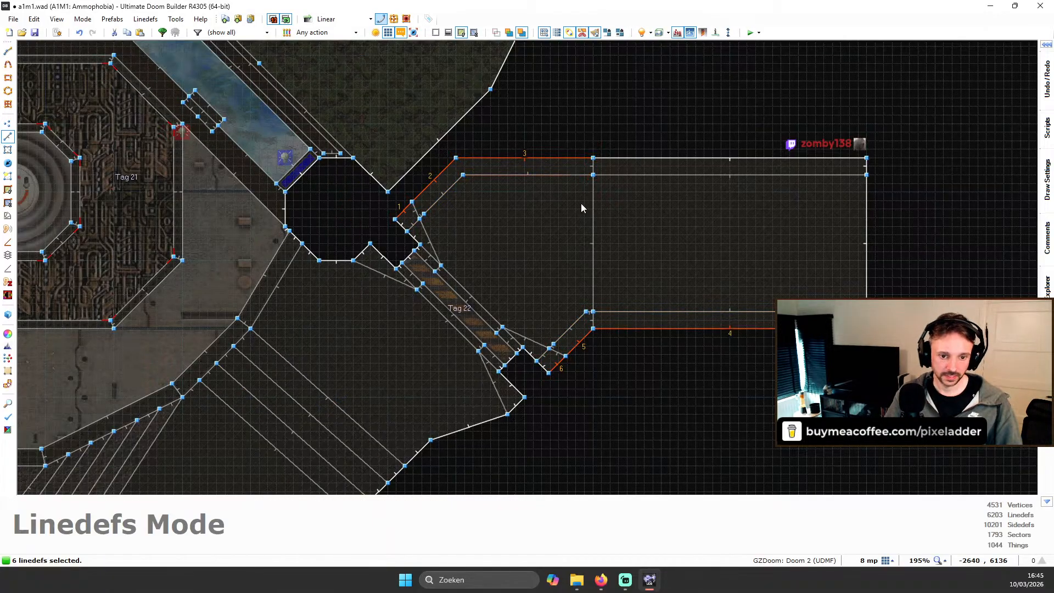
# Step: Delete the two redundant vertices where the new border meets the angled lines at either end of the doorway, and check the floor in 3D
pyautogui.scroll(4, 574, 305)
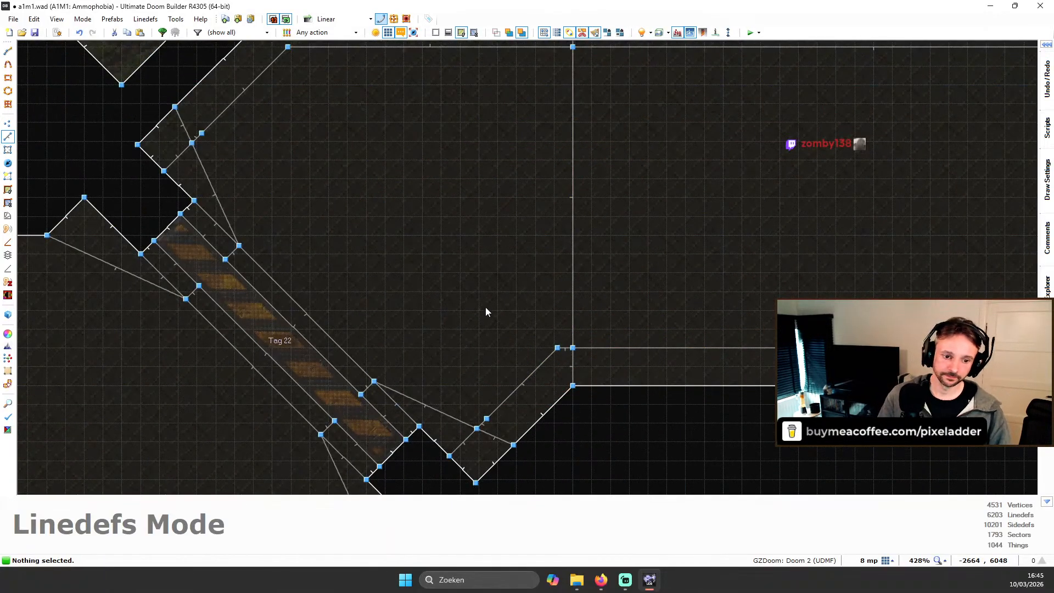
pyautogui.press('Delete')
pyautogui.scroll(-2, 443, 278)
pyautogui.scroll(2, 275, 170)
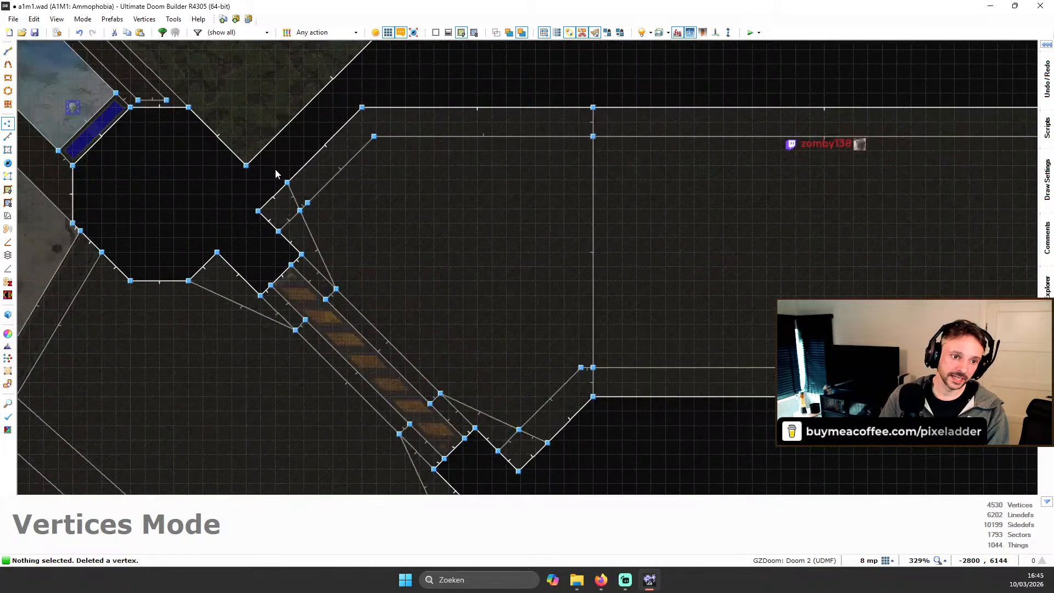
pyautogui.press('Delete')
pyautogui.scroll(-1, 532, 172)
pyautogui.scroll(-1, 540, 166)
pyautogui.press('q')
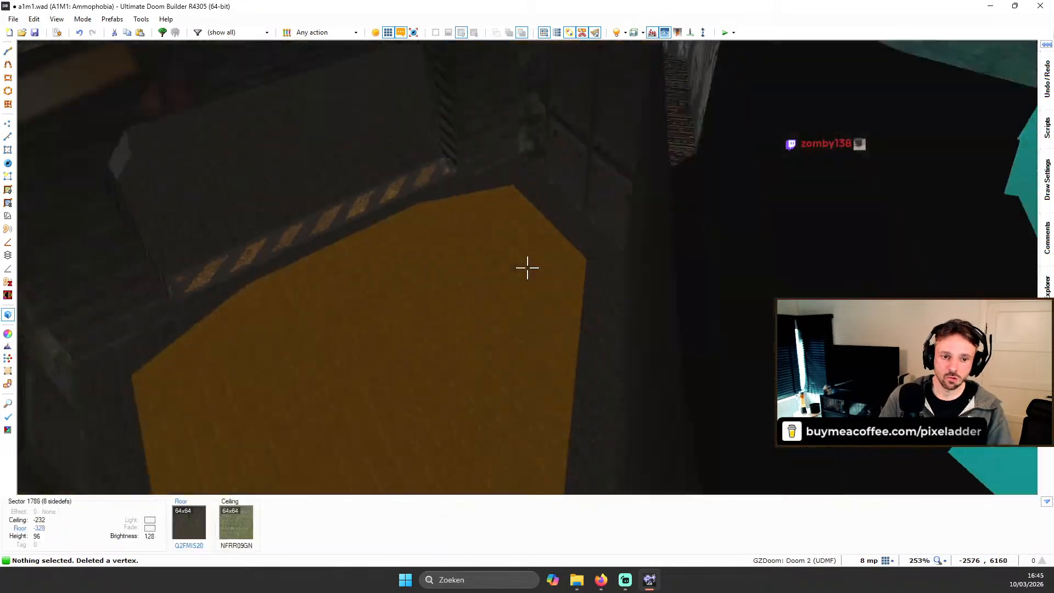
pyautogui.press('q')
# Step: Draw a short line joining the border's inner and outer corners at the room's north-west bend
pyautogui.scroll(-1, 512, 208)
pyautogui.scroll(4, 377, 262)
pyautogui.press('d')
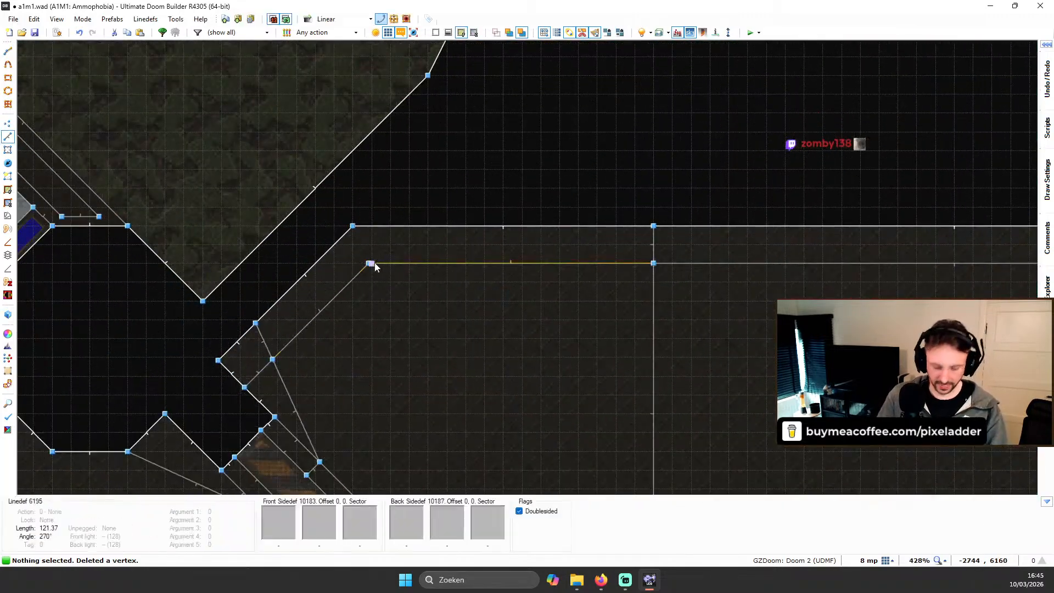
pyautogui.click(368, 264)
pyautogui.click(355, 225)
pyautogui.rightClick(392, 208)
# Step: Draw a short line joining the border's inner and outer corners at the southern bend, where the rectangular area begins
pyautogui.press('Down')
pyautogui.press('Down')
pyautogui.press('Down')
pyautogui.press('Down')
pyautogui.press('Down')
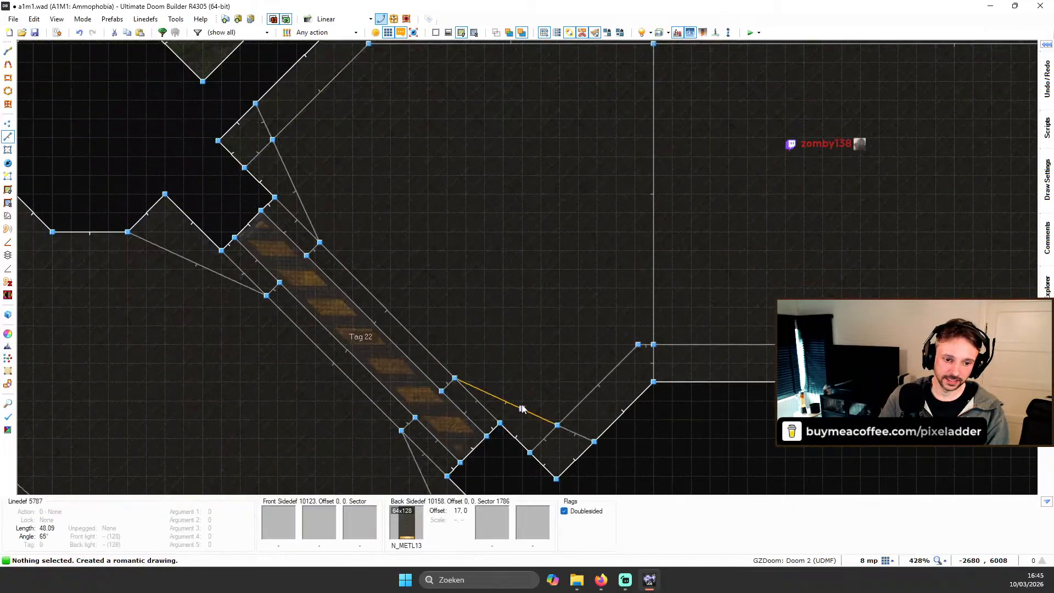
pyautogui.scroll(1, 644, 300)
pyautogui.press('d')
pyautogui.click(636, 286)
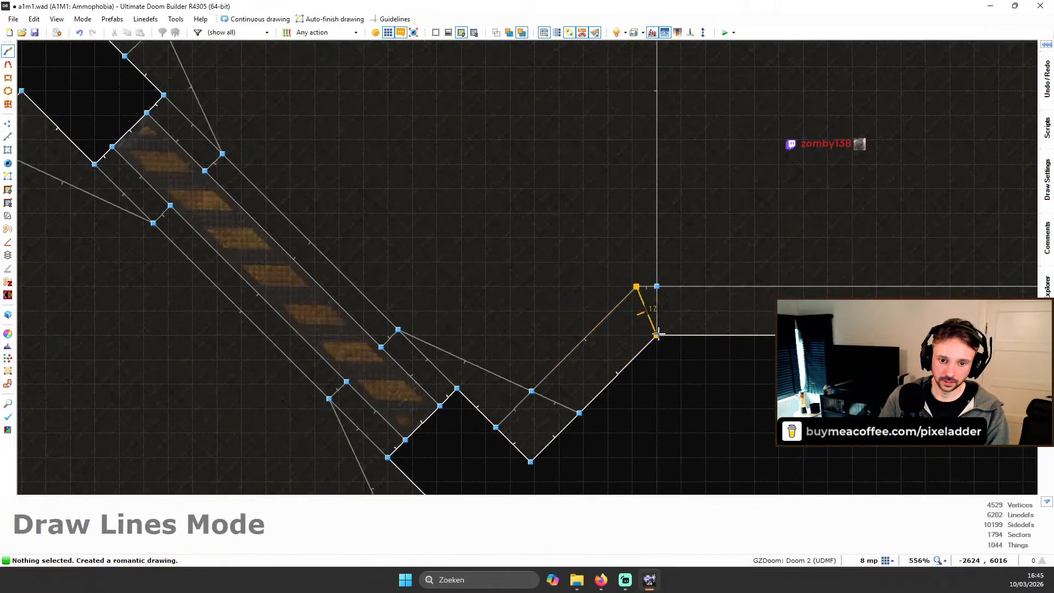
pyautogui.click(657, 335)
# Step: Return to the 3D view and turn on full brightness to examine the border strips around the floor
pyautogui.press('s')
pyautogui.scroll(-6, 687, 307)
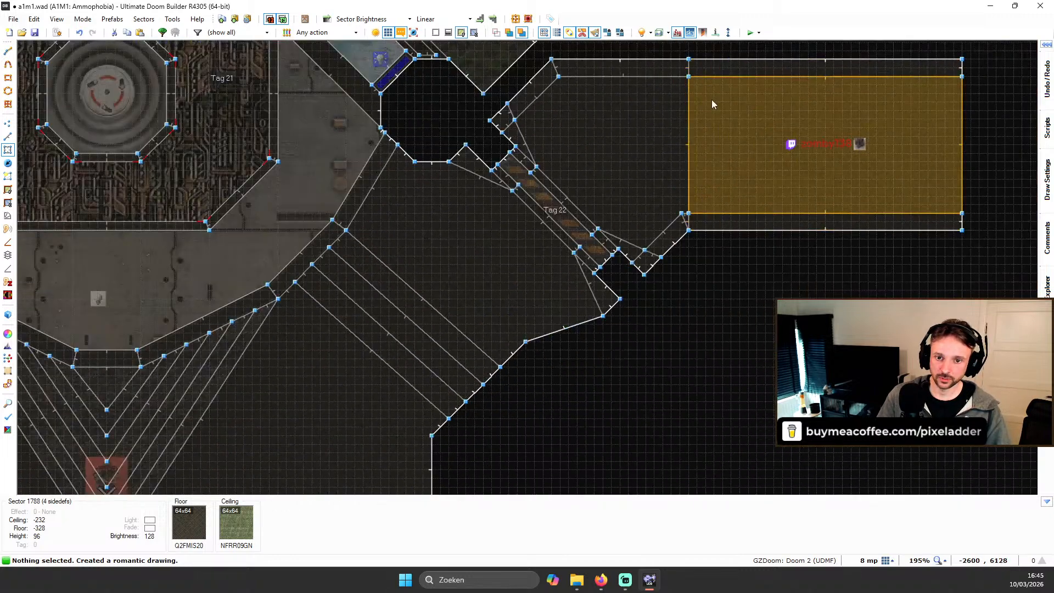
pyautogui.press('w')
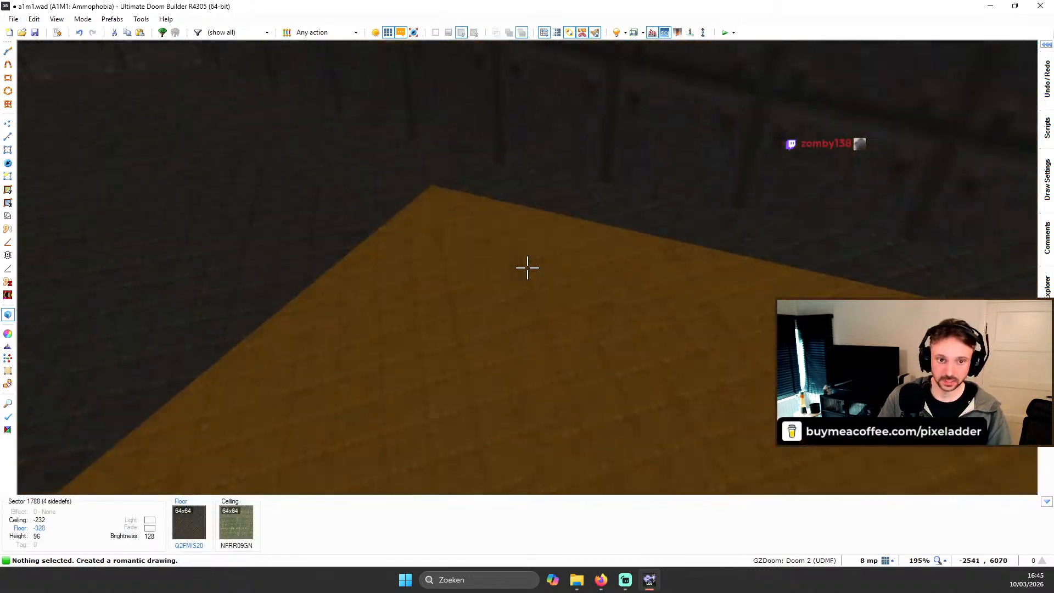
pyautogui.press('b')
pyautogui.press('d')
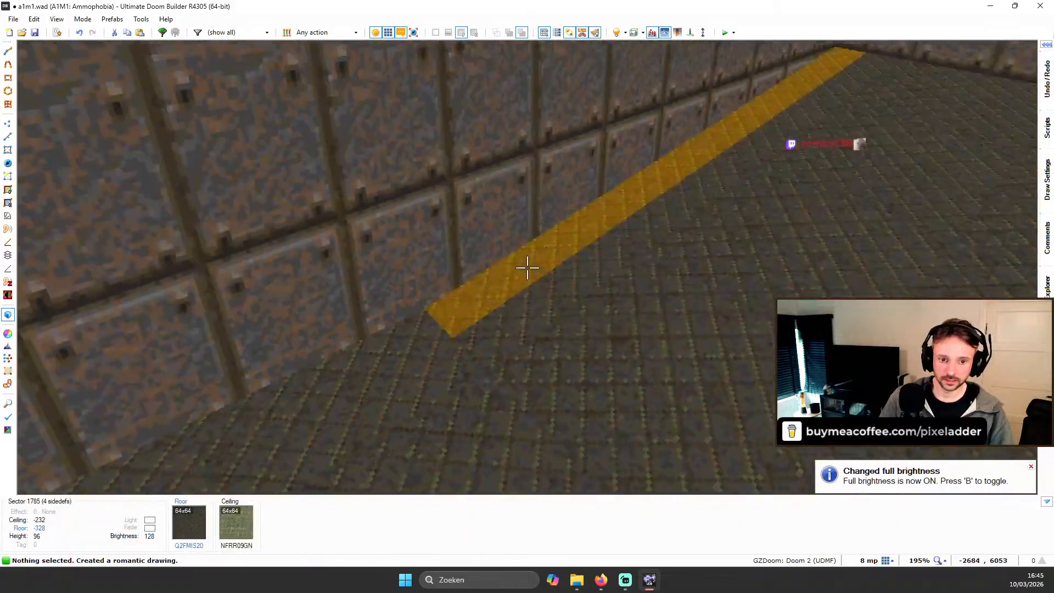
pyautogui.press('w')
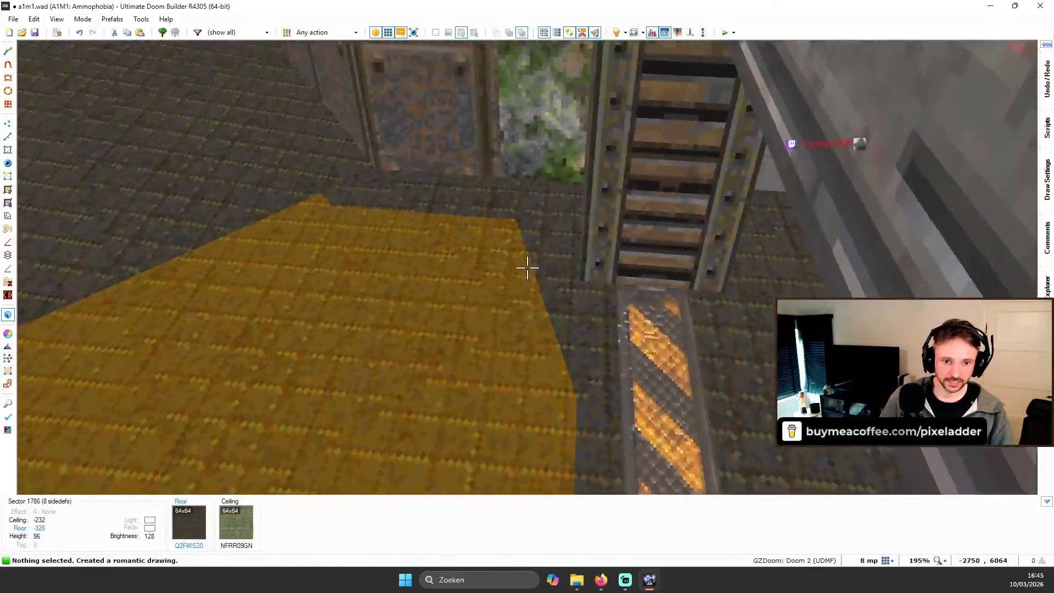
# Step: Select all seven inner floor surfaces, including the strips beside the doorway threshold, and texture them with flat Q2FGRT45
pyautogui.click(527, 267)
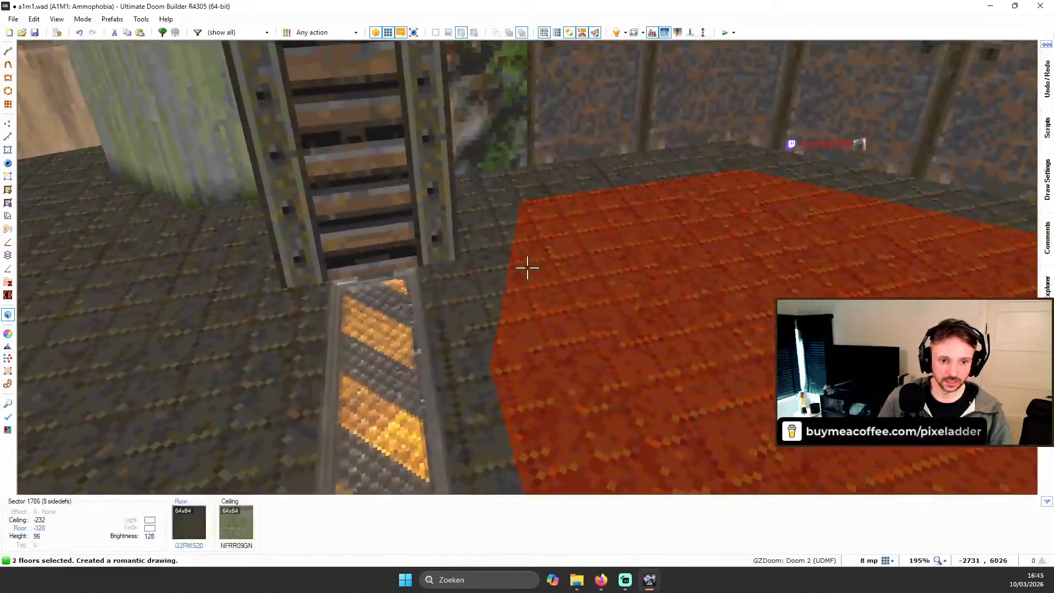
pyautogui.click(527, 267)
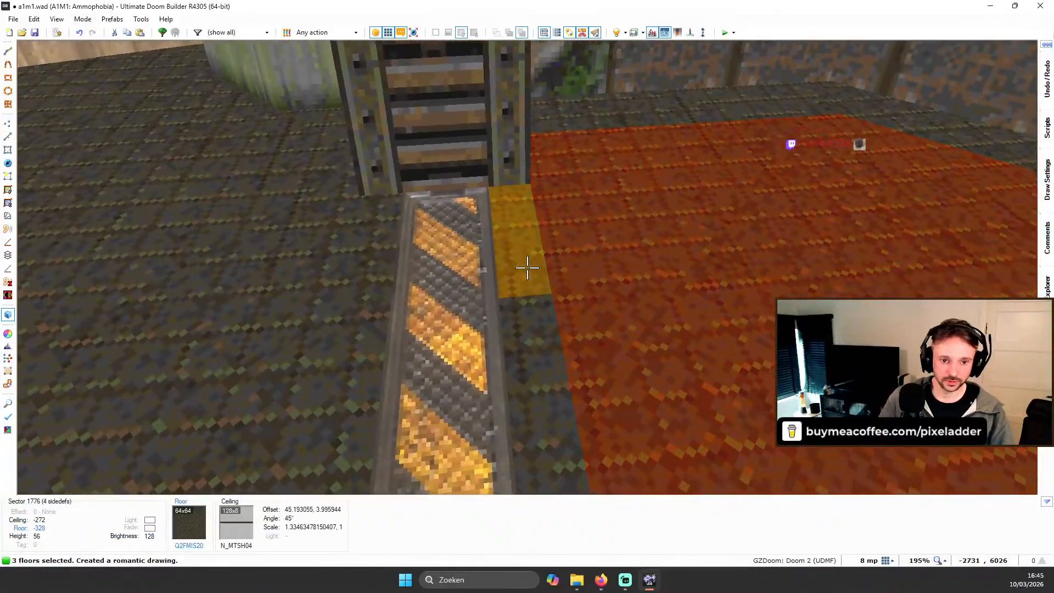
pyautogui.click(527, 267)
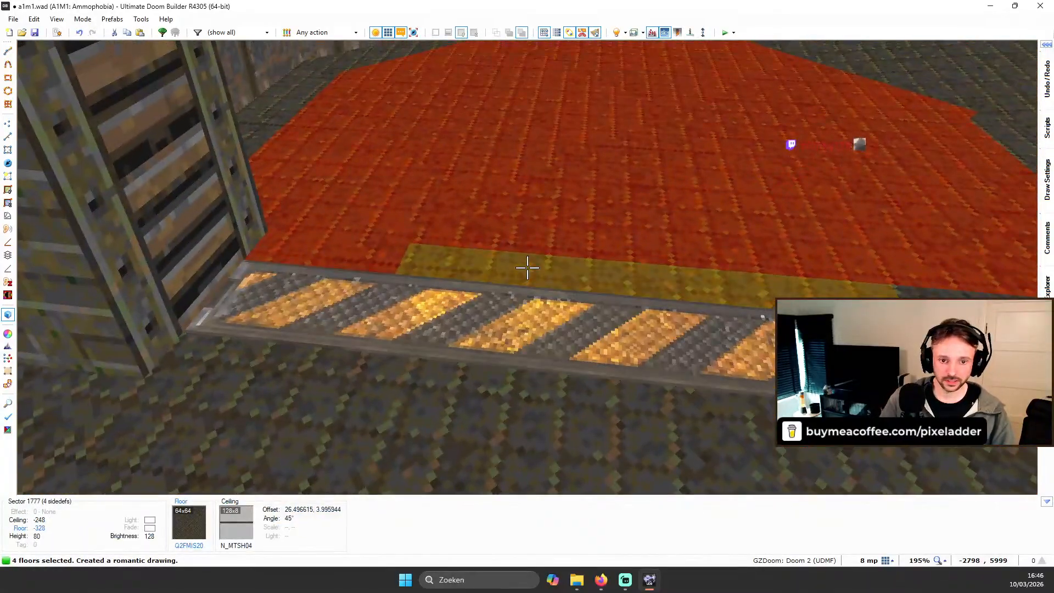
pyautogui.click(527, 267)
pyautogui.click(527, 267)
pyautogui.click(527, 267)
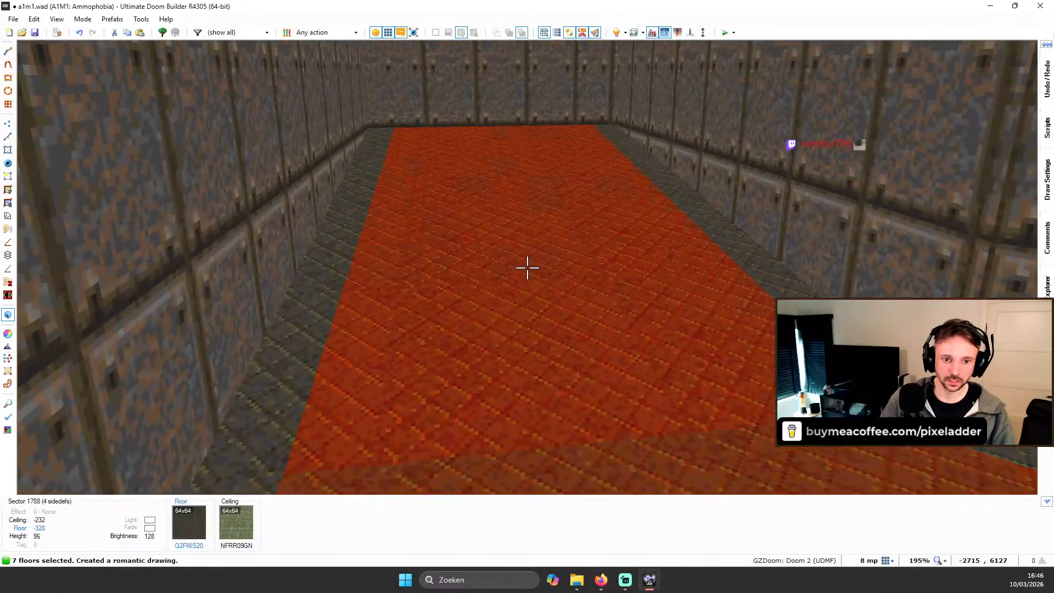
pyautogui.middleClick(527, 267)
pyautogui.scroll(-1, 432, 294)
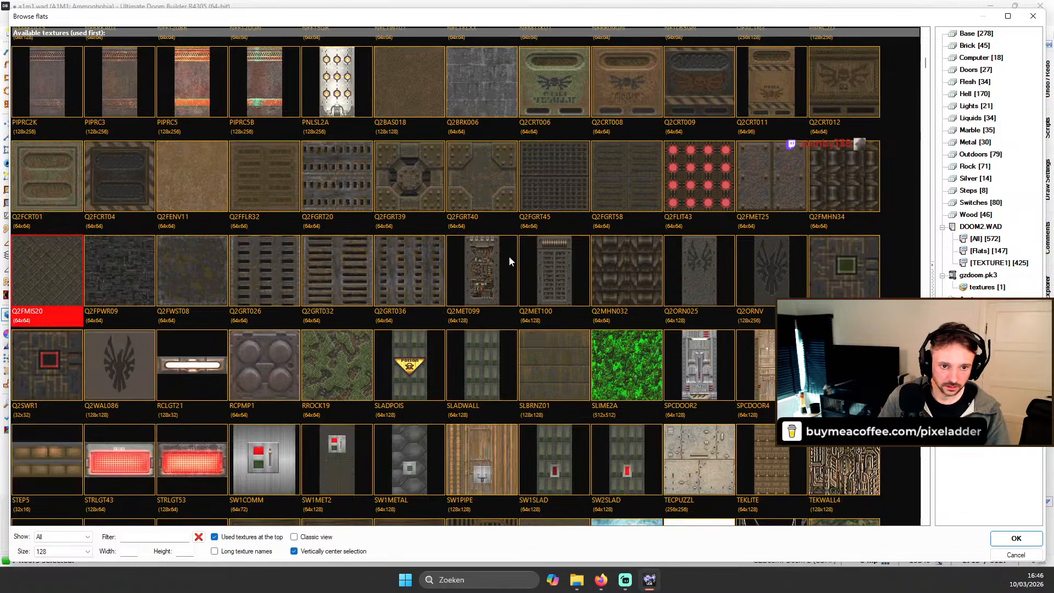
pyautogui.doubleClick(563, 166)
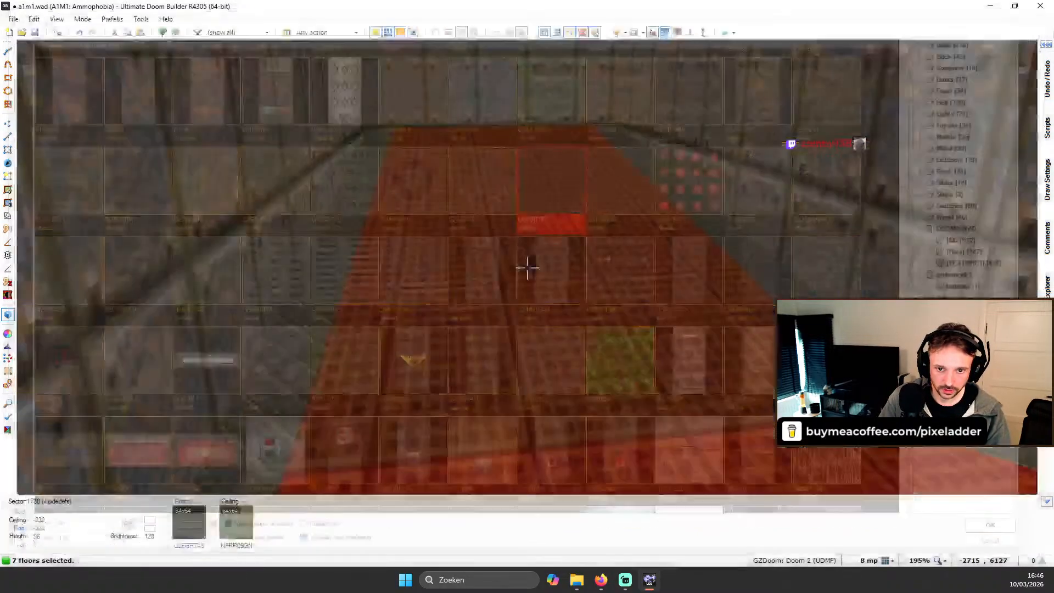
# Step: Clear the selection and shift the rectangular area's floor texture to offset 0, -16
pyautogui.press('d')
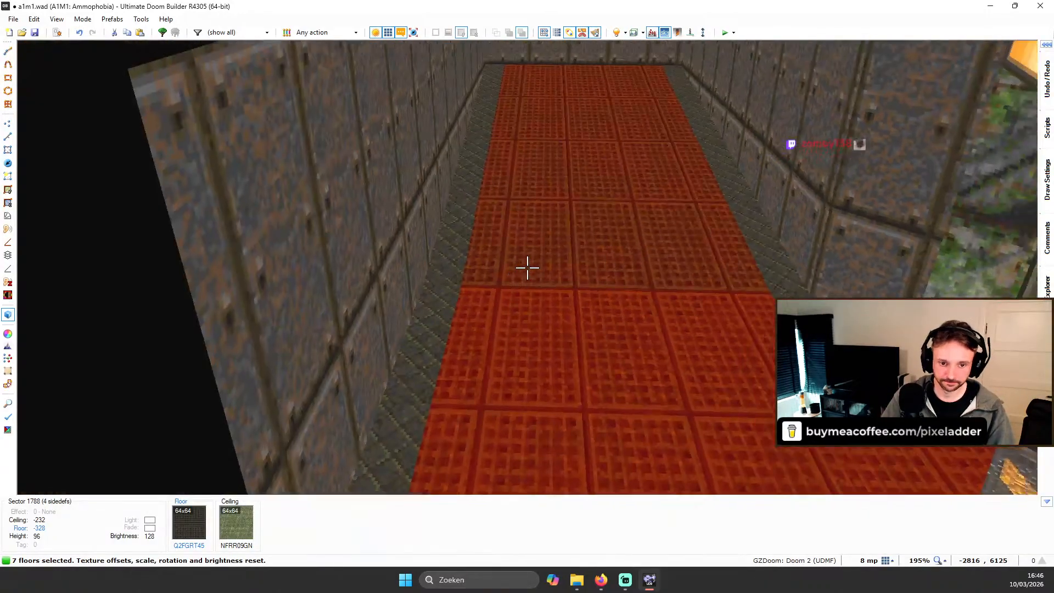
pyautogui.press('c')
pyautogui.hotkey('shift', 'Right')
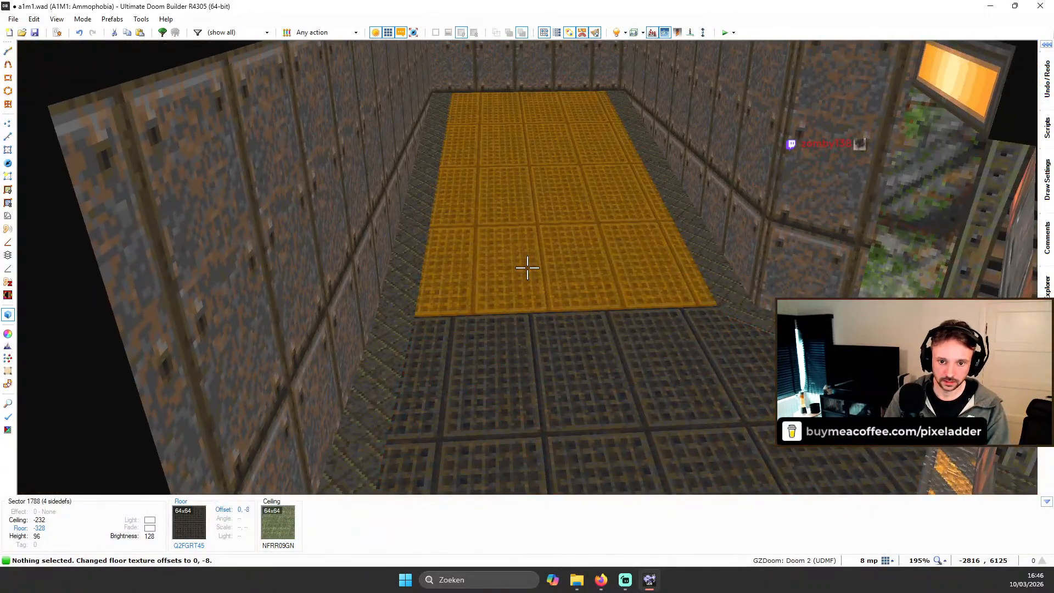
pyautogui.press('g')
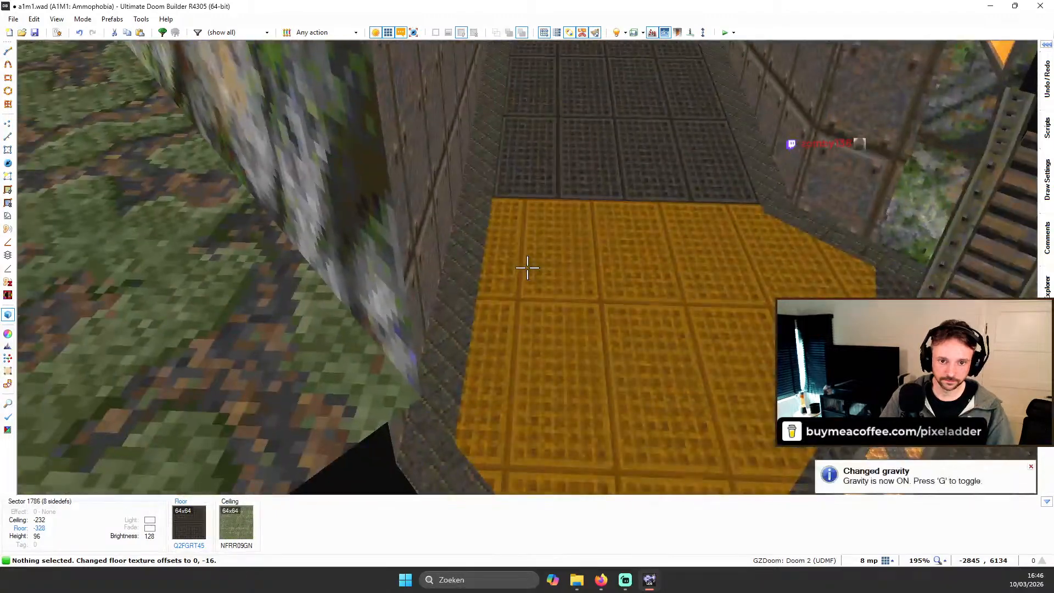
# Step: Select the angled floor section by the doorway together with the small floor strips along the striped threshold
pyautogui.click(527, 268)
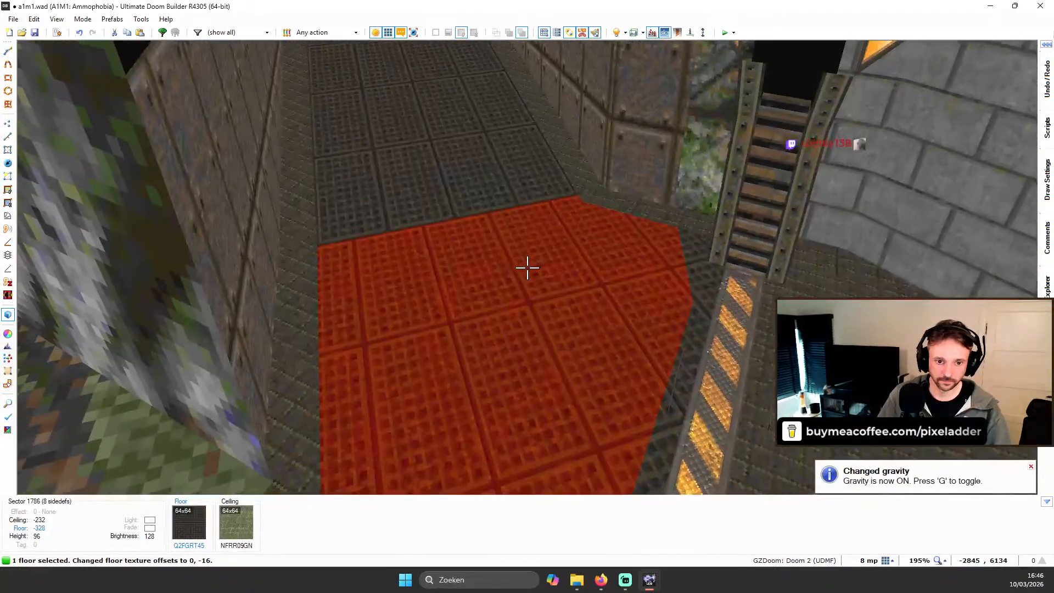
pyautogui.click(527, 268)
pyautogui.keyDown('shift'); pyautogui.click(527, 268); pyautogui.keyUp('shift')
pyautogui.keyDown('shift'); pyautogui.click(528, 268); pyautogui.keyUp('shift')
pyautogui.click(527, 268)
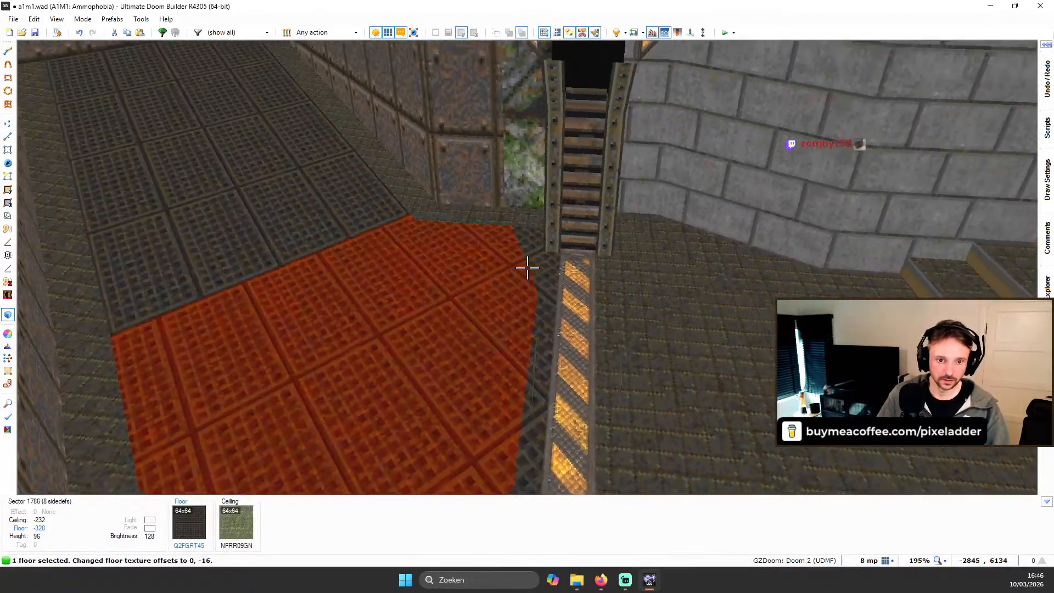
pyautogui.click(528, 268)
pyautogui.click(527, 268)
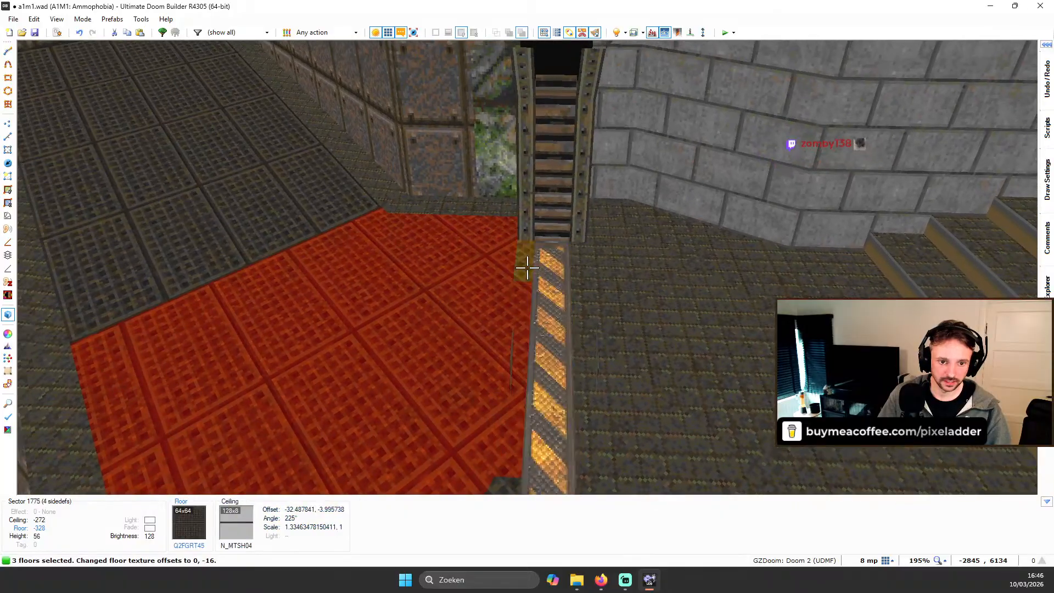
pyautogui.click(528, 268)
pyautogui.click(528, 268)
pyautogui.click(527, 268)
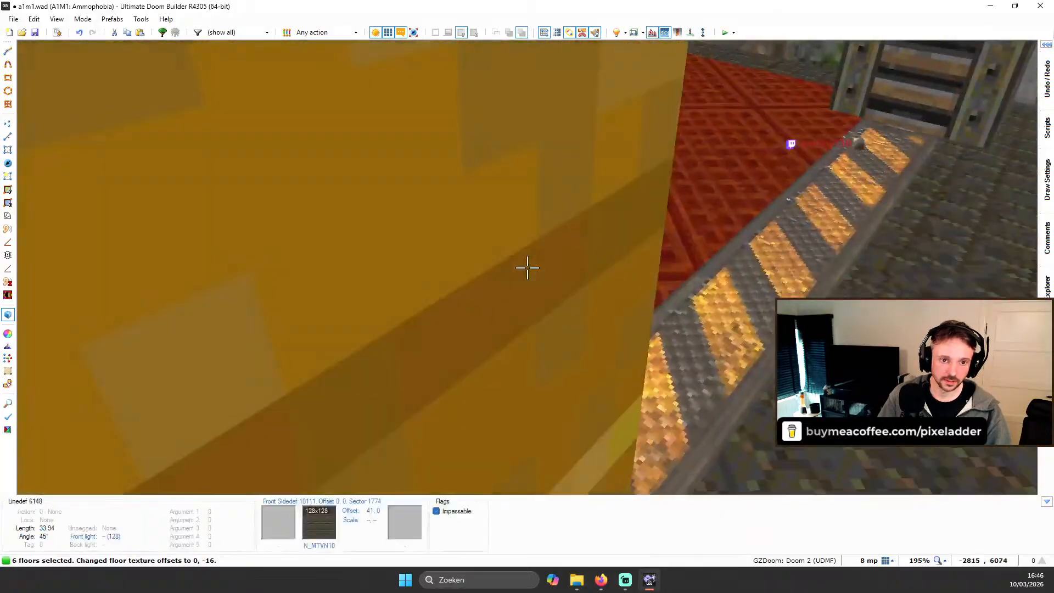
pyautogui.press('g')
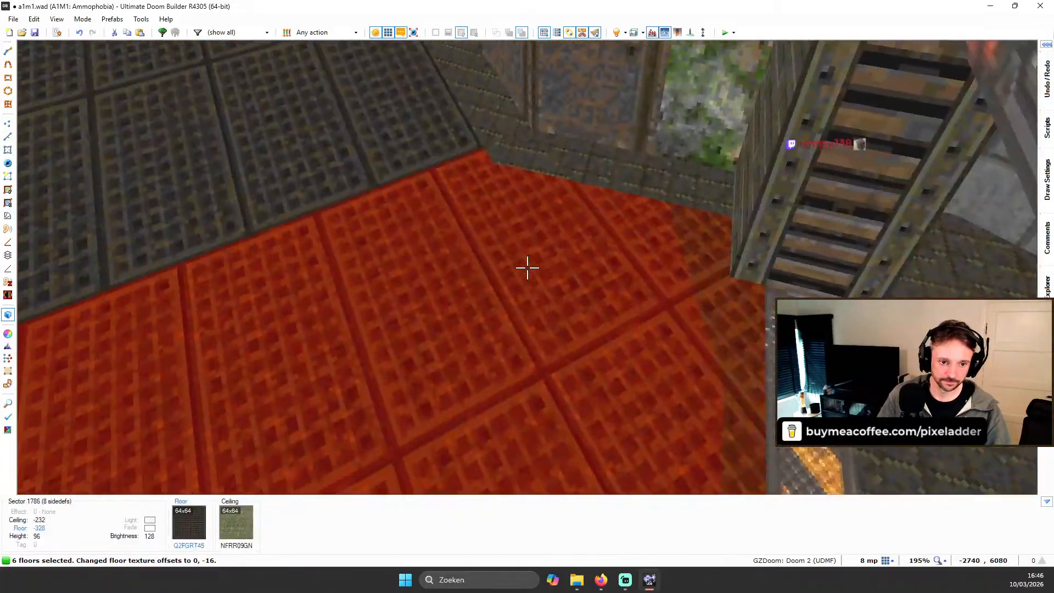
# Step: Browse the flats and apply texture N_MTVN10 to the six selected floors by the doorway
pyautogui.middleClick(527, 268)
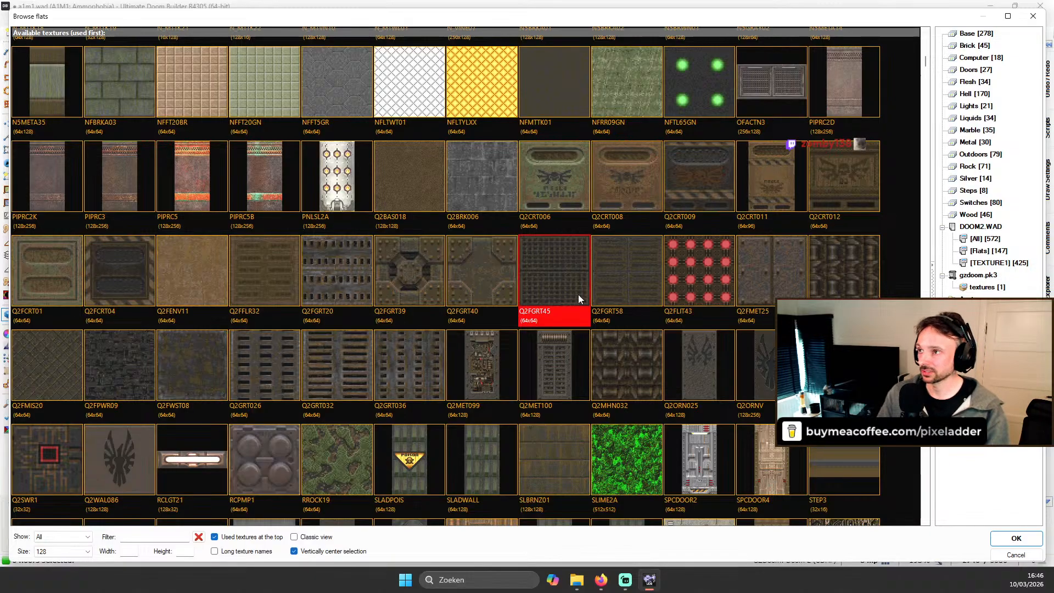
pyautogui.scroll(-1, 522, 300)
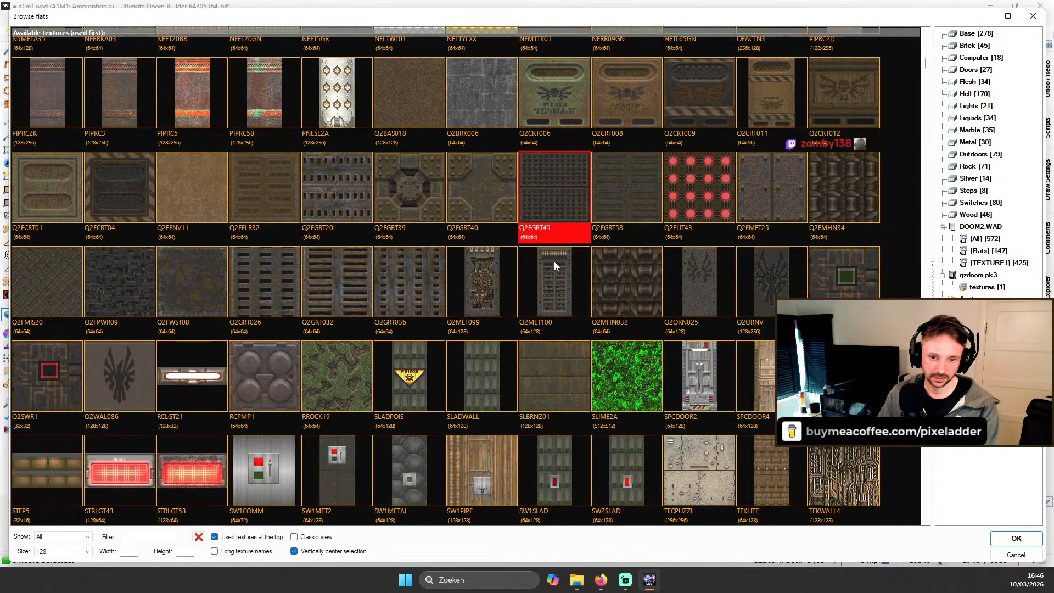
pyautogui.scroll(-1, 540, 261)
pyautogui.scroll(3, 625, 283)
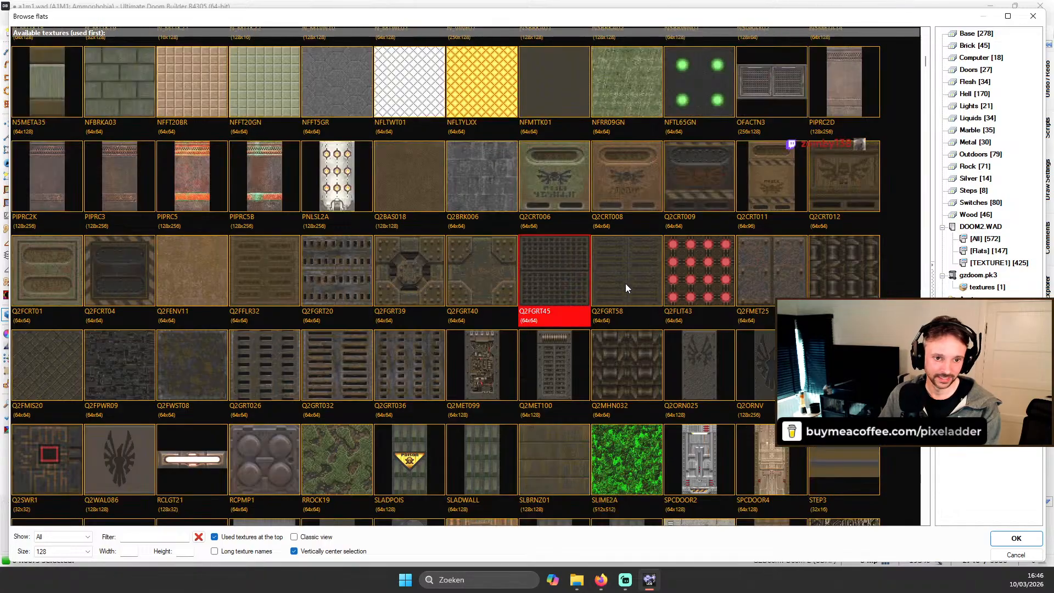
pyautogui.click(568, 341)
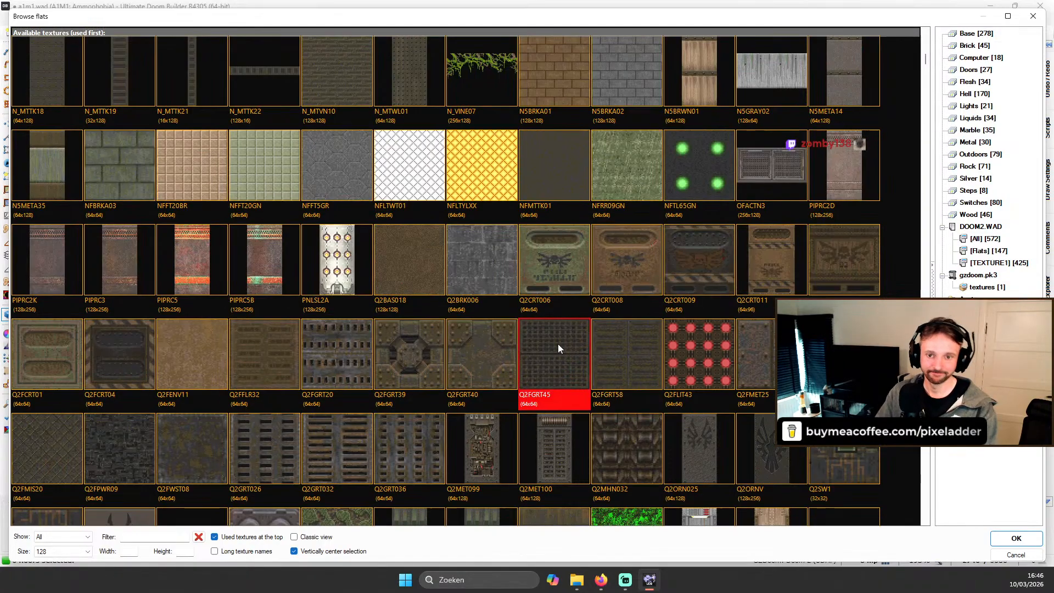
pyautogui.scroll(1, 585, 346)
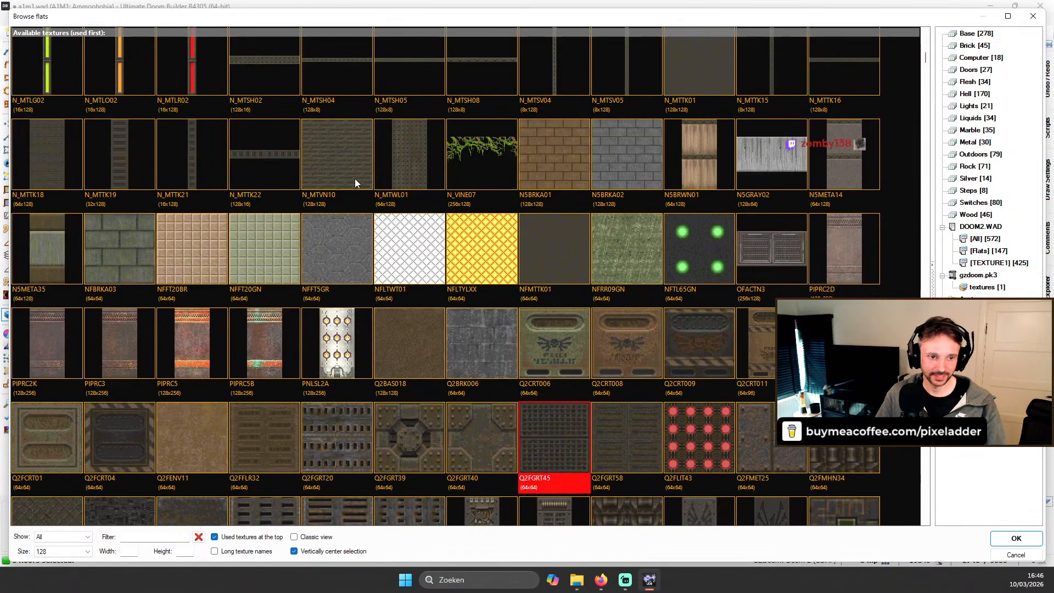
pyautogui.doubleClick(325, 170)
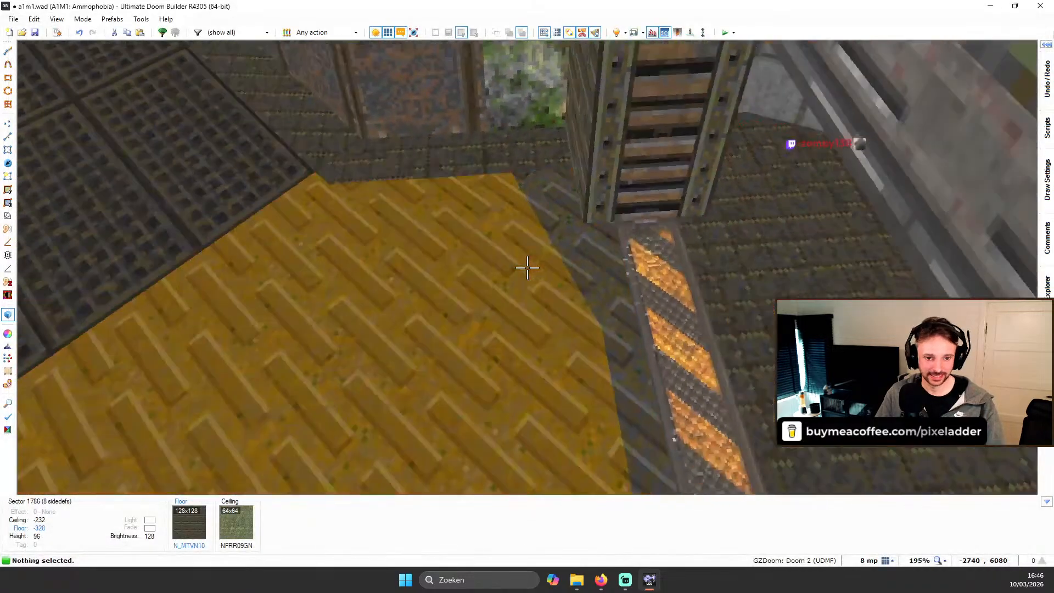
# Step: Try flat Q2FGRT45 on the doorway-side floors with texture offset 0, 16, and undo both changes
pyautogui.press('b')
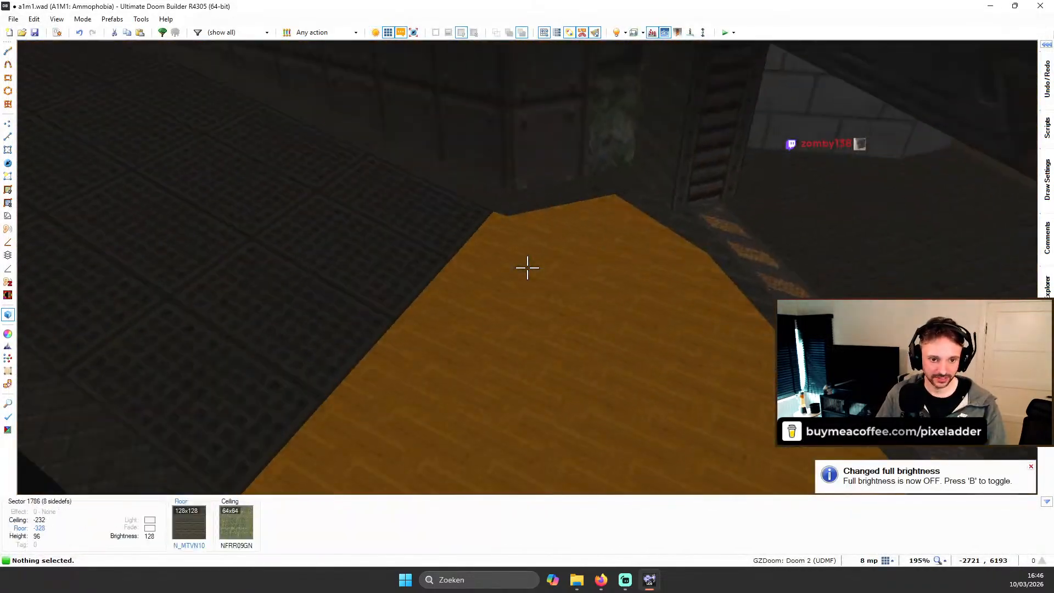
pyautogui.keyDown('shift'); pyautogui.click(527, 268); pyautogui.keyUp('shift')
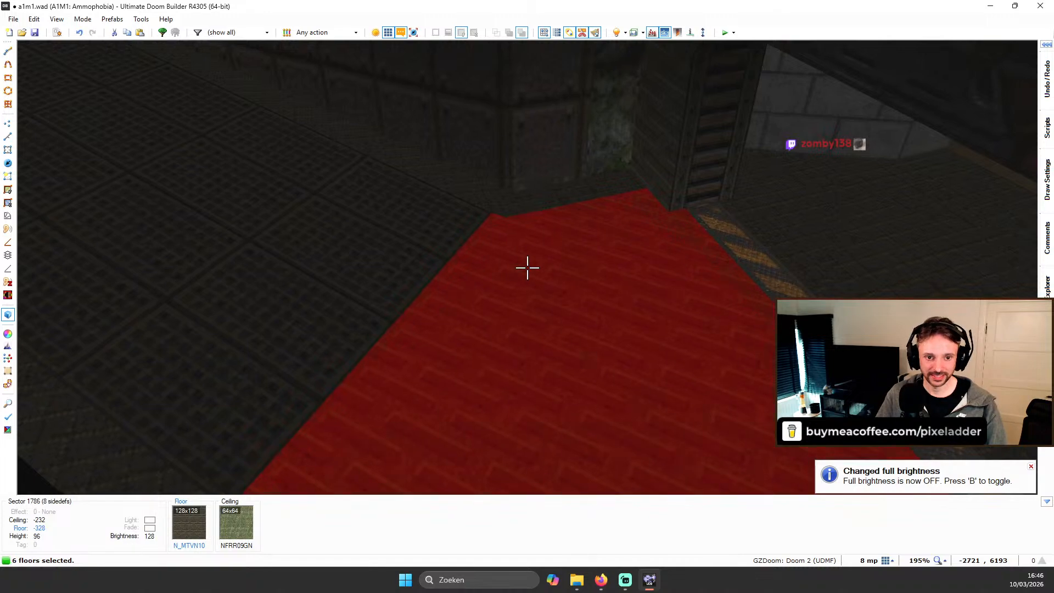
pyautogui.hotkey('ctrl', 'c')
pyautogui.hotkey('ctrl', 'v')
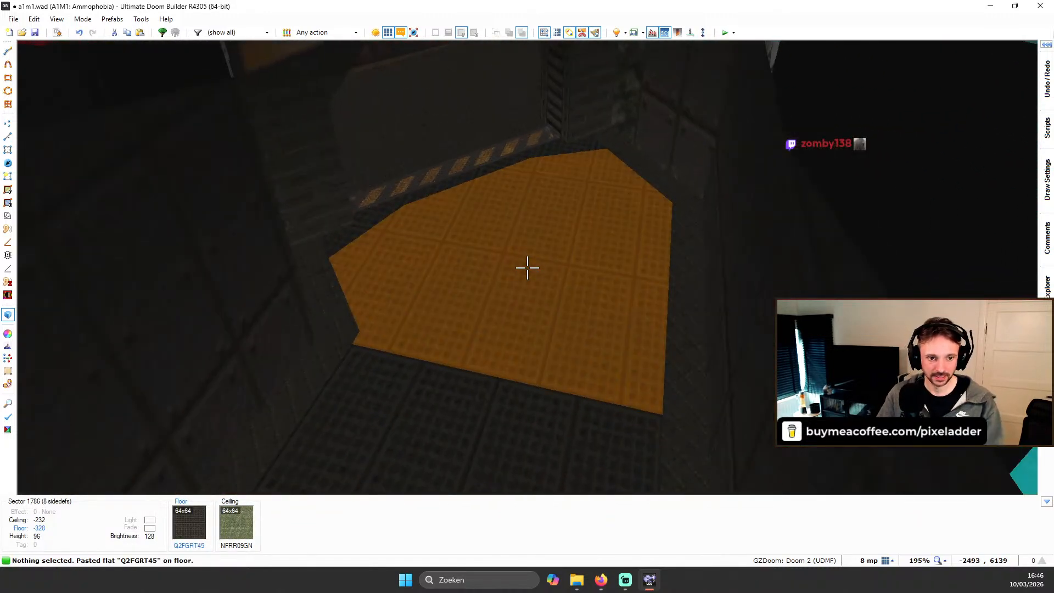
pyautogui.hotkey('shift', 'Right')
pyautogui.hotkey('shift', 'Right')
pyautogui.press('b')
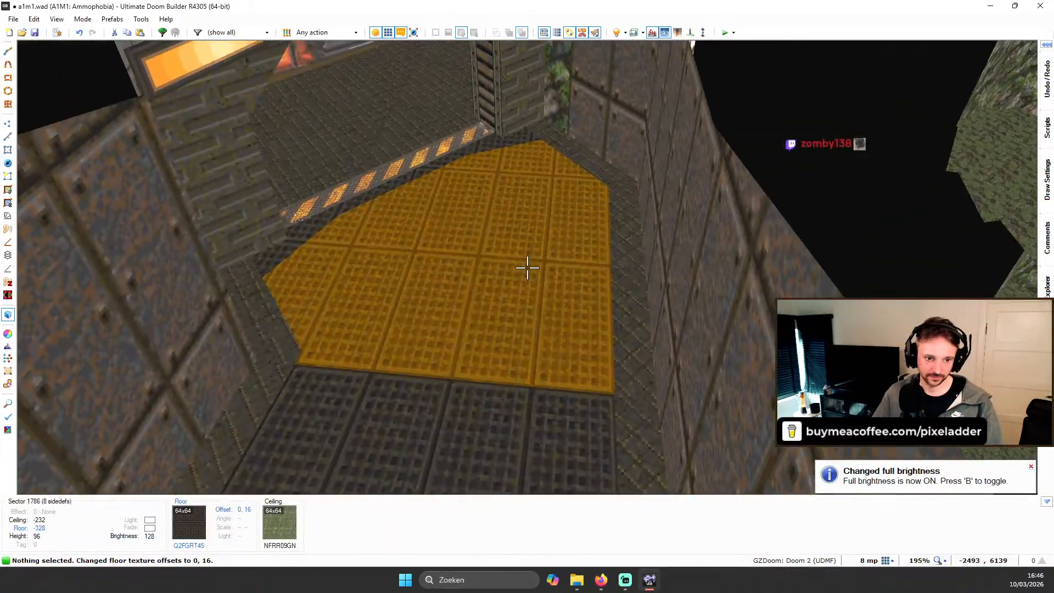
pyautogui.keyDown('shift'); pyautogui.click(527, 268); pyautogui.keyUp('shift')
pyautogui.press('c')
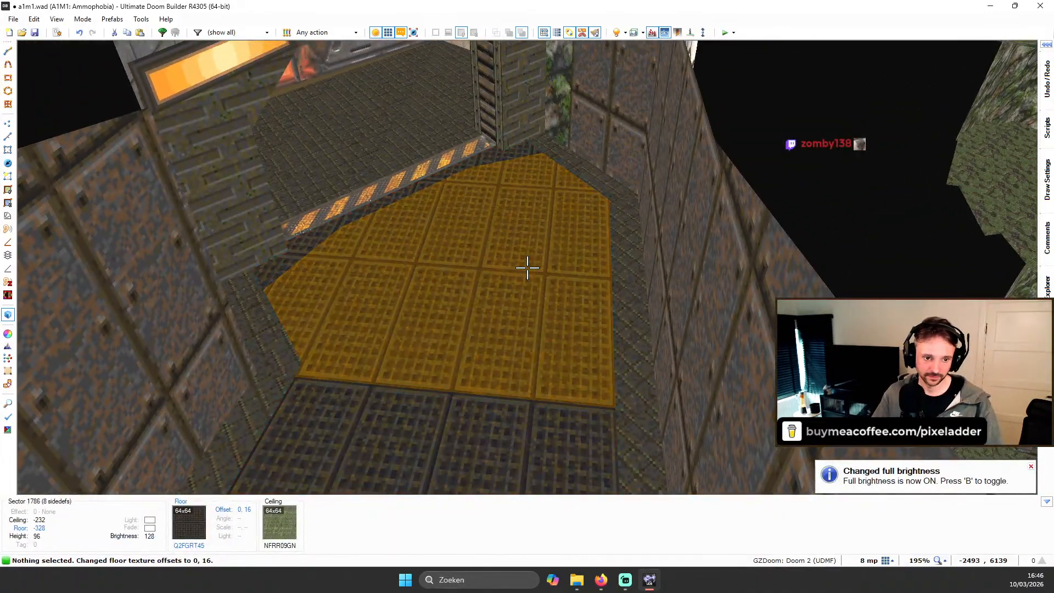
pyautogui.hotkey('ctrl', 'z')
pyautogui.hotkey('ctrl', 'z')
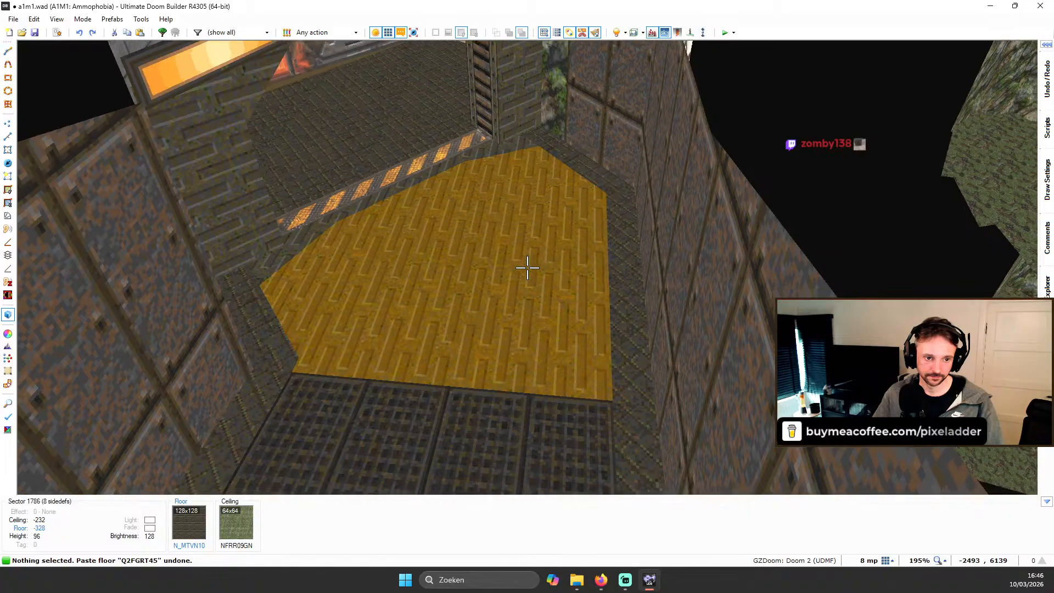
# Step: Apply flat Q2FGRT58 to the angled floor section and threshold strips by the doorway
pyautogui.click(527, 268)
pyautogui.rightClick(527, 268)
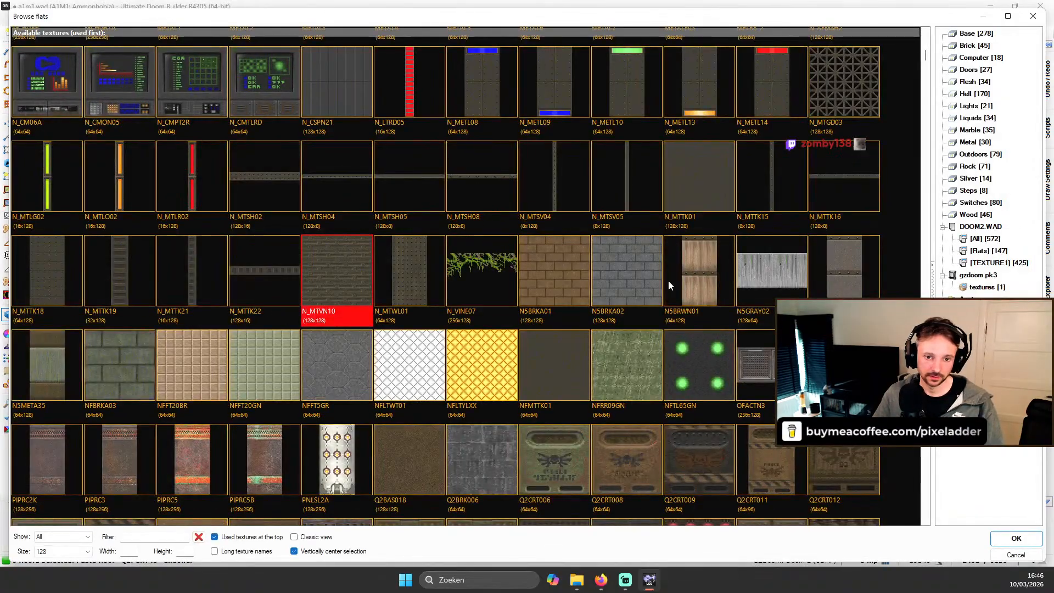
pyautogui.scroll(-4, 668, 280)
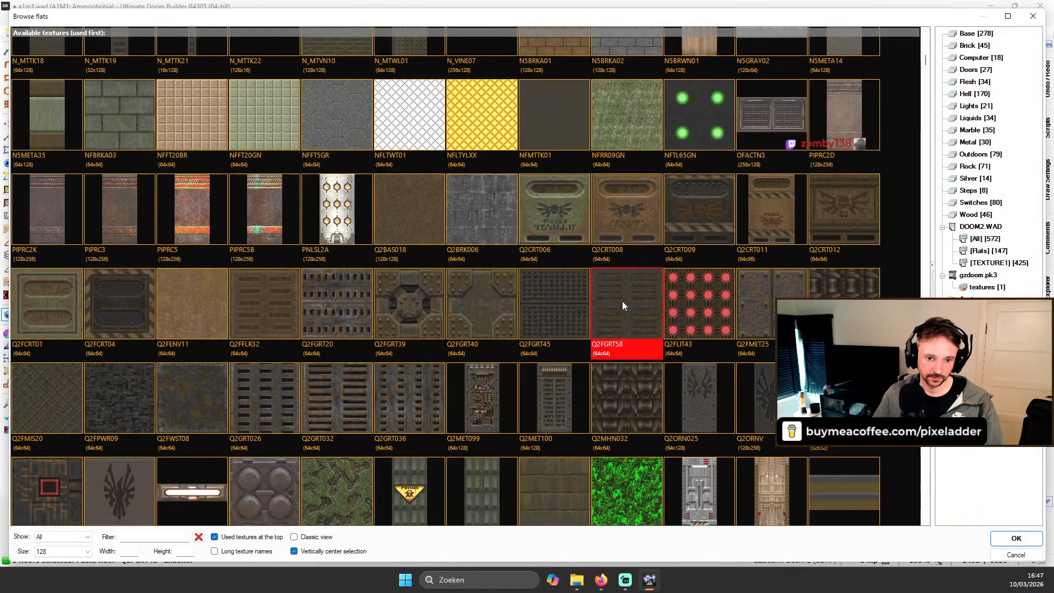
pyautogui.doubleClick(621, 301)
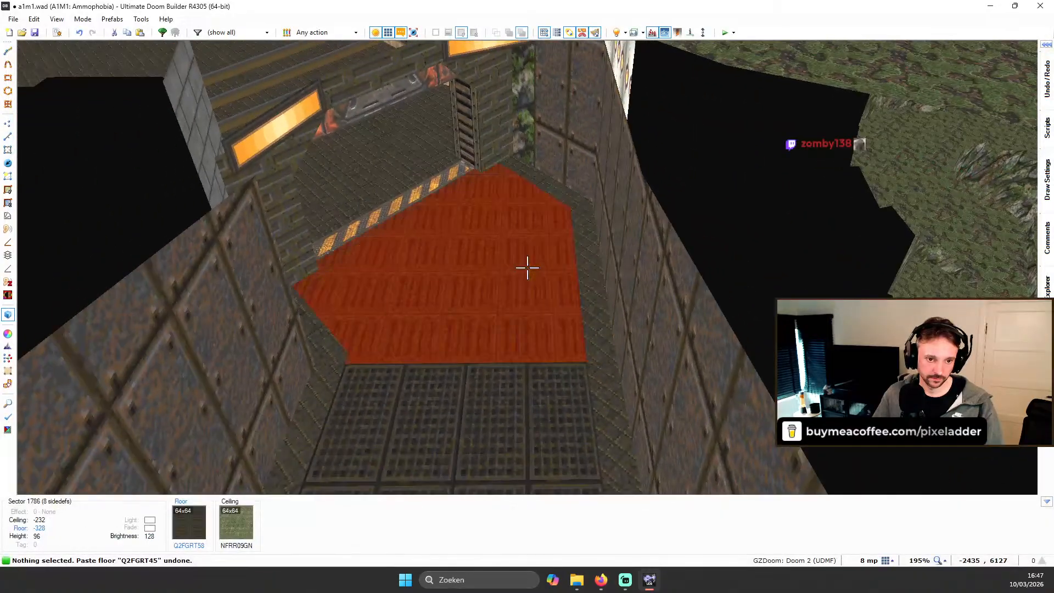
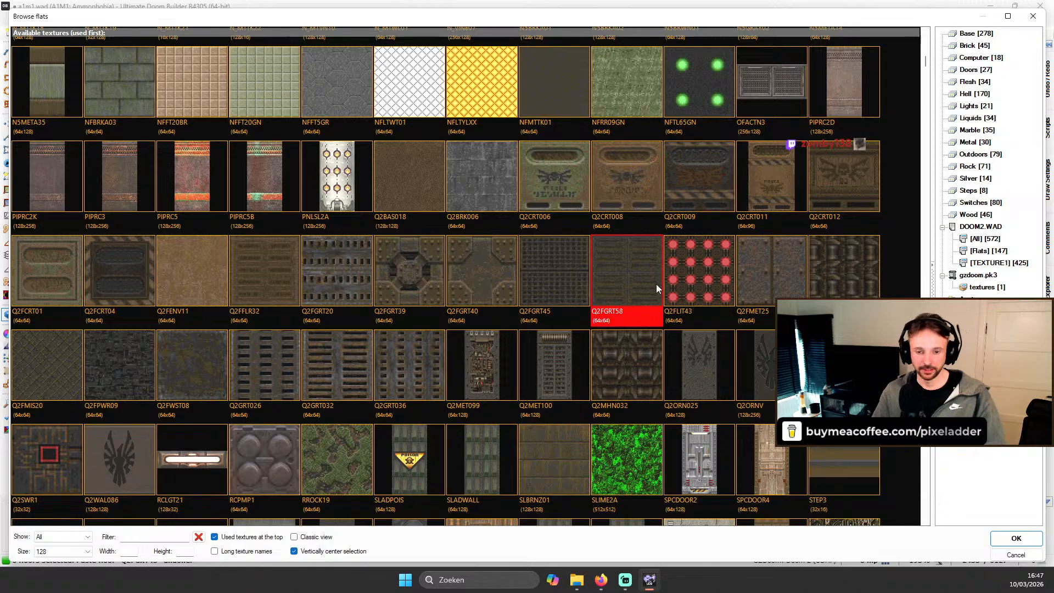
# Step: Browse the available flats around Q2FGRT45 for a texture to use on the room's floor border
pyautogui.click(507, 273)
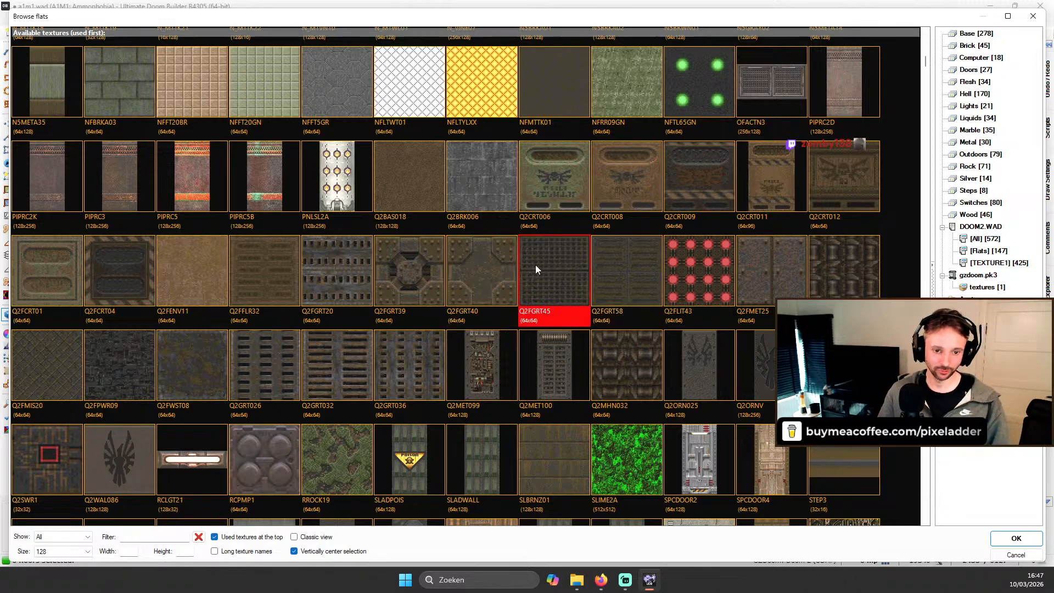
pyautogui.press('Tab')
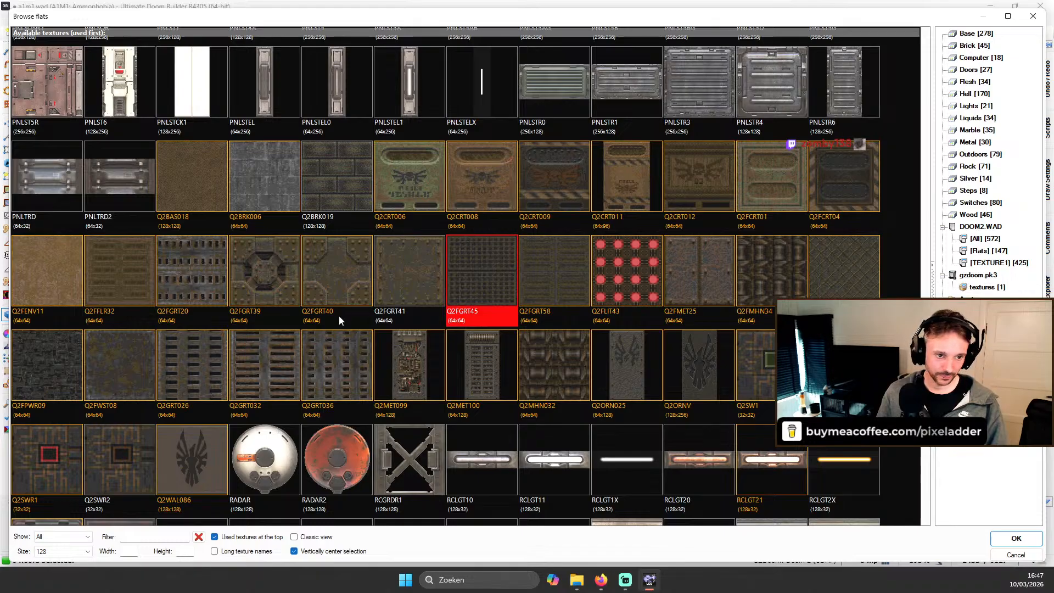
pyautogui.scroll(3, 492, 269)
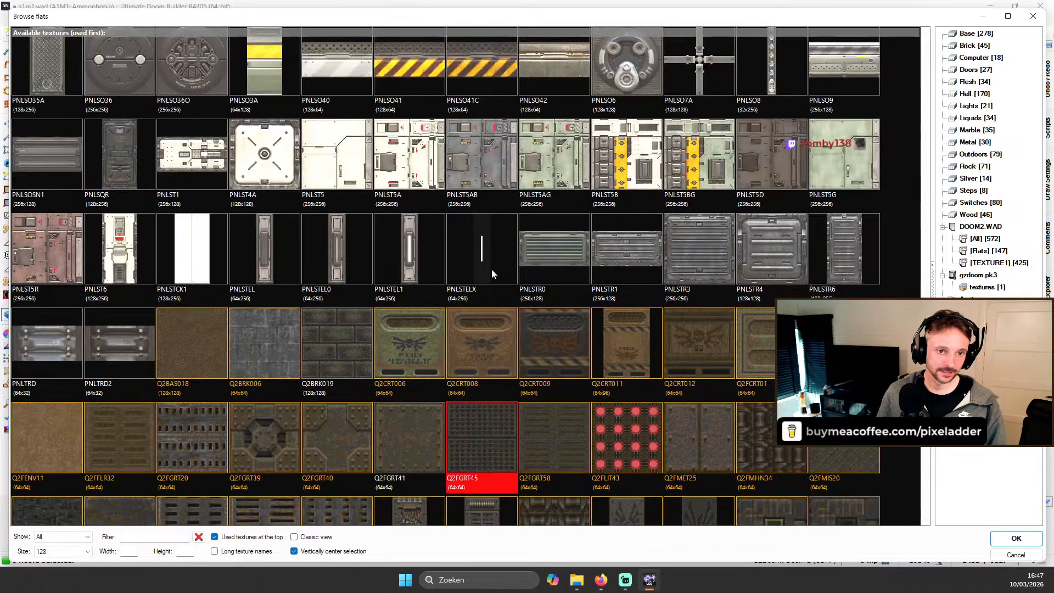
pyautogui.scroll(-9, 492, 269)
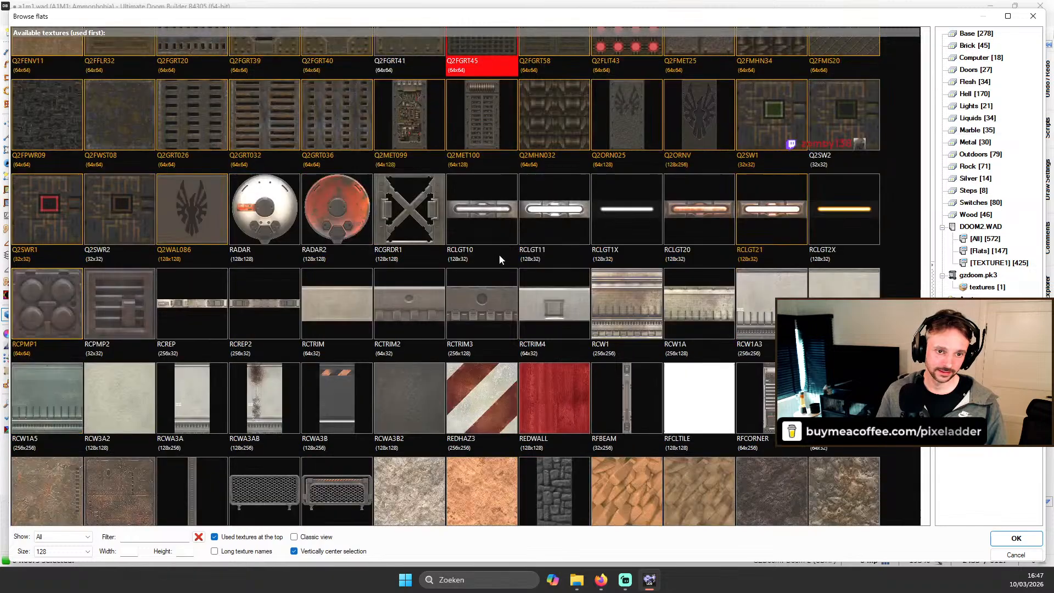
pyautogui.scroll(-15, 510, 266)
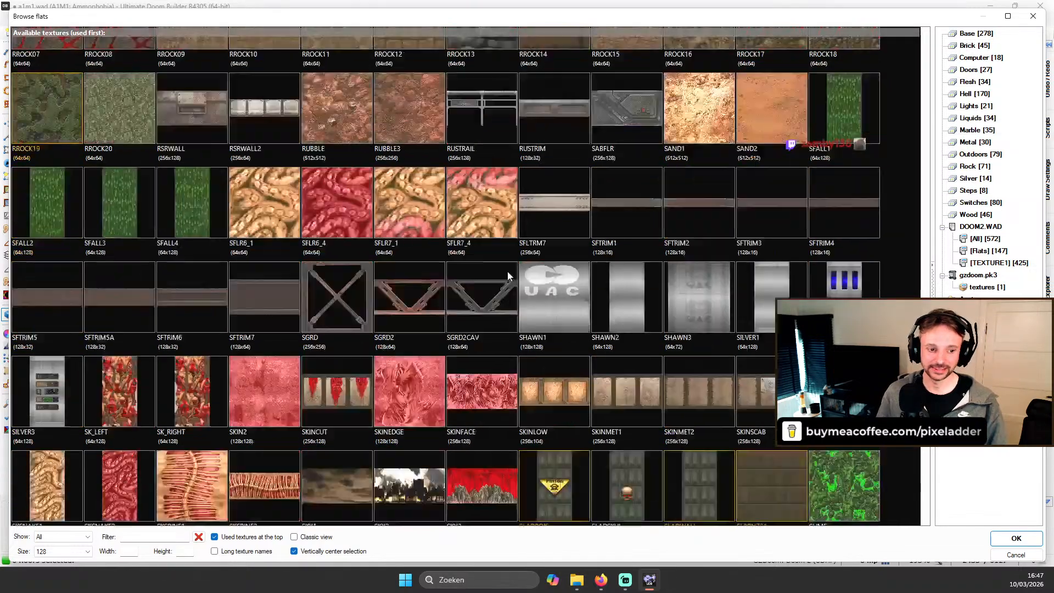
pyautogui.scroll(-10, 504, 269)
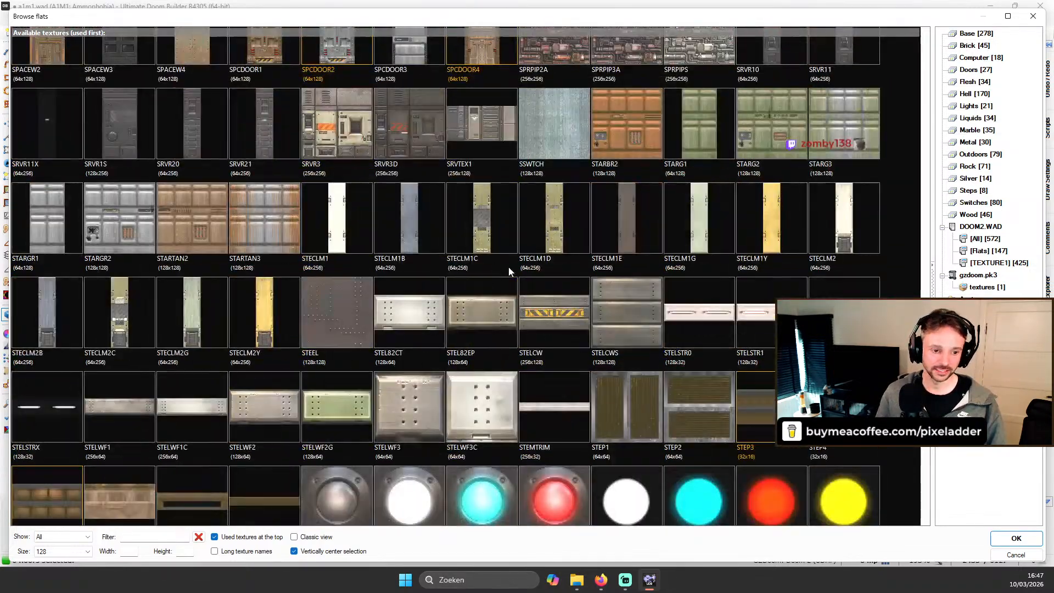
pyautogui.scroll(12, 510, 259)
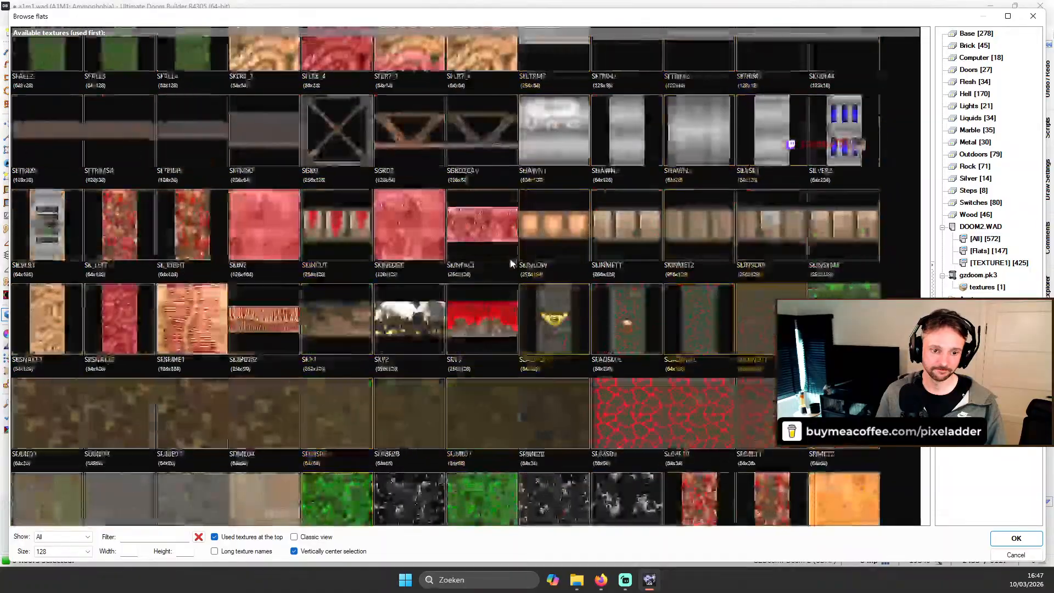
pyautogui.scroll(6, 511, 261)
pyautogui.press('Escape')
pyautogui.press('c')
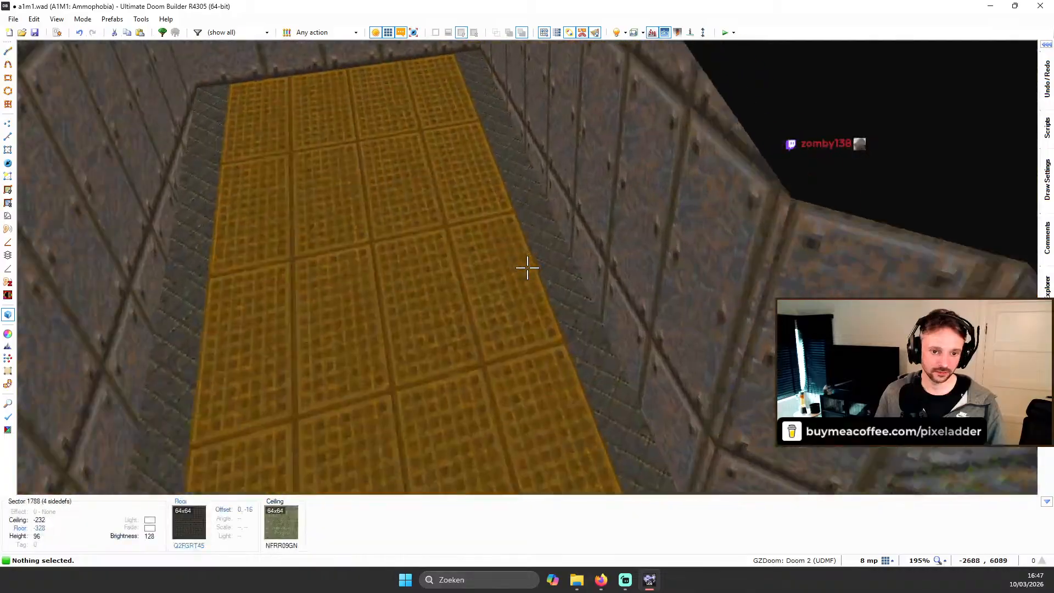
# Step: Apply flat Q2FGRT20 to the eight narrow floor strips bordering the room and the doorway section
pyautogui.click(527, 267)
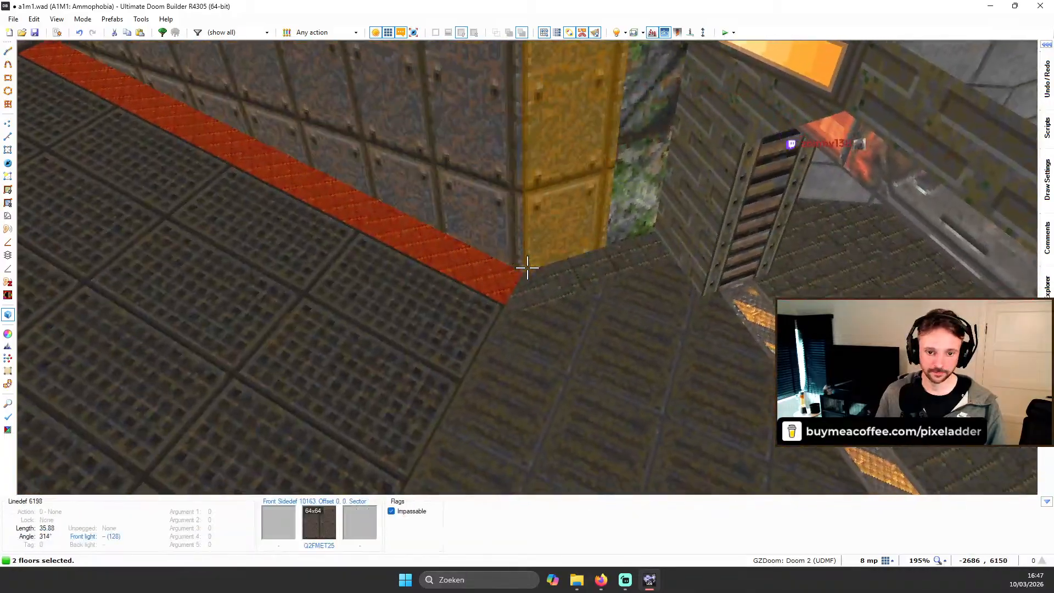
pyautogui.click(527, 268)
pyautogui.click(527, 267)
pyautogui.click(527, 267)
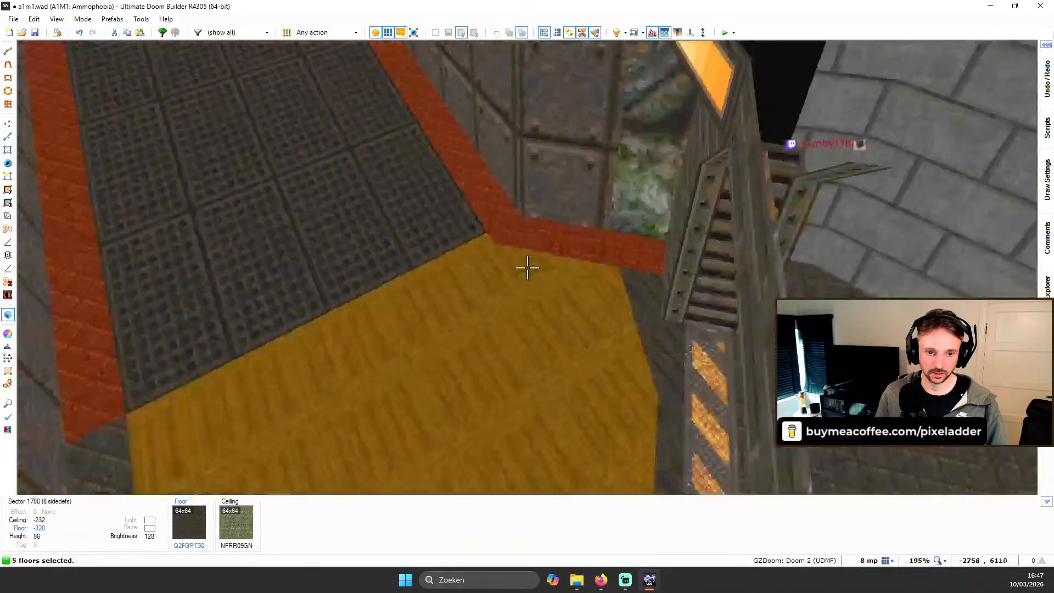
pyautogui.click(527, 268)
pyautogui.click(527, 268)
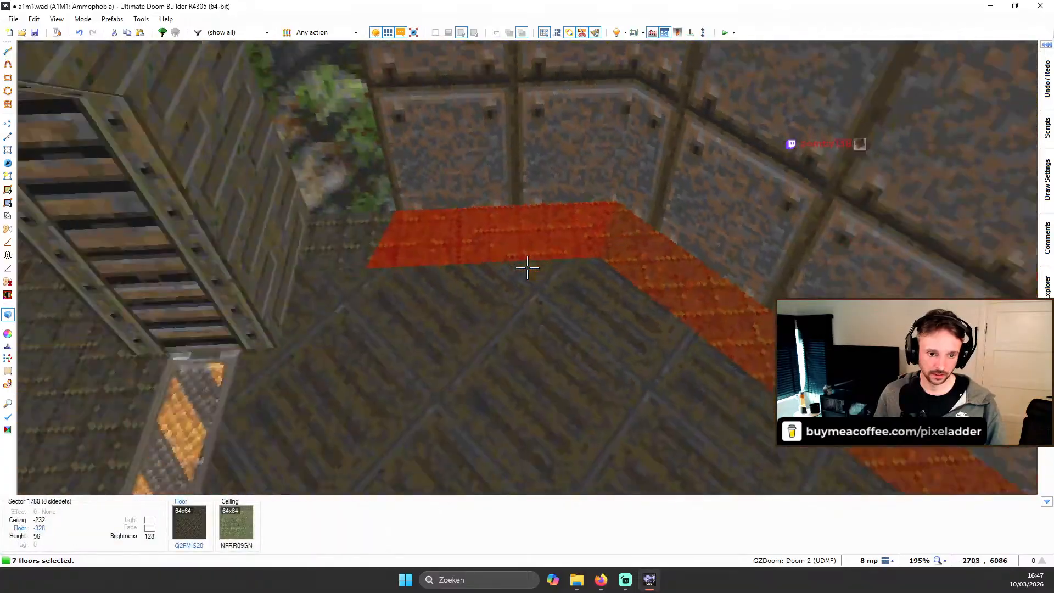
pyautogui.click(528, 267)
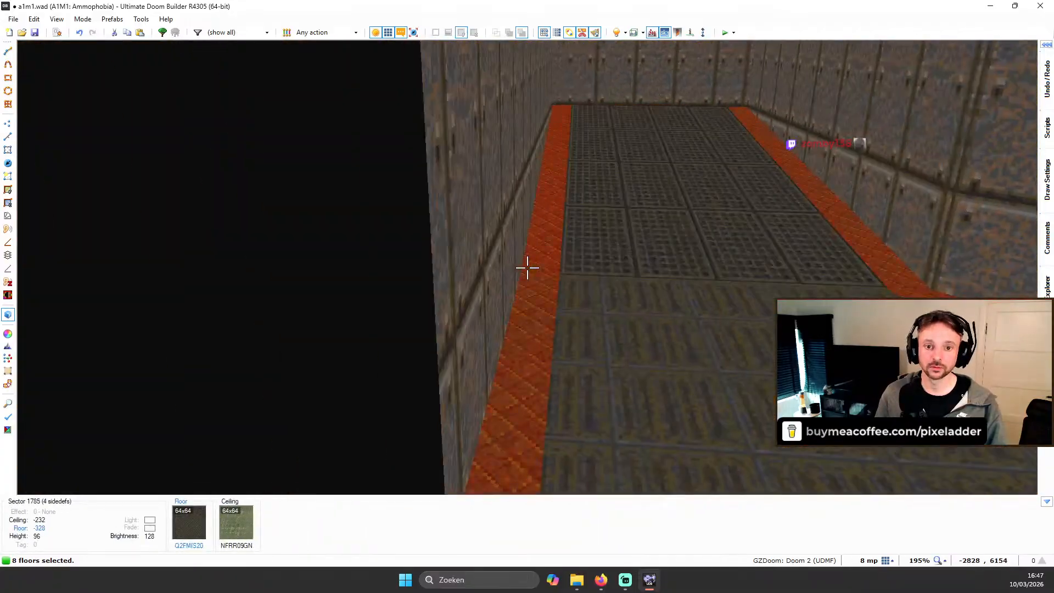
pyautogui.press('t')
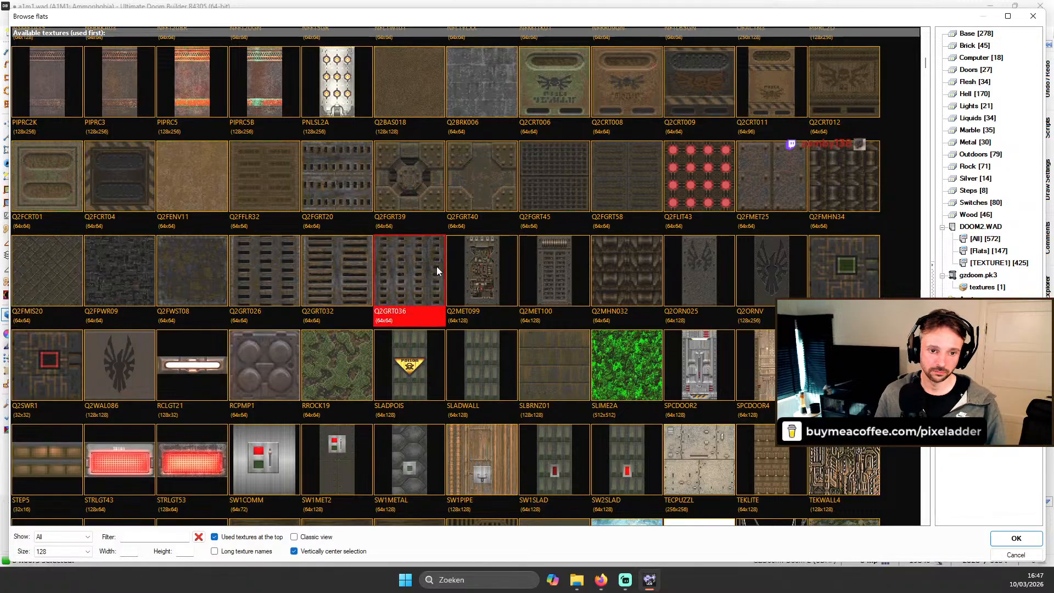
pyautogui.doubleClick(327, 162)
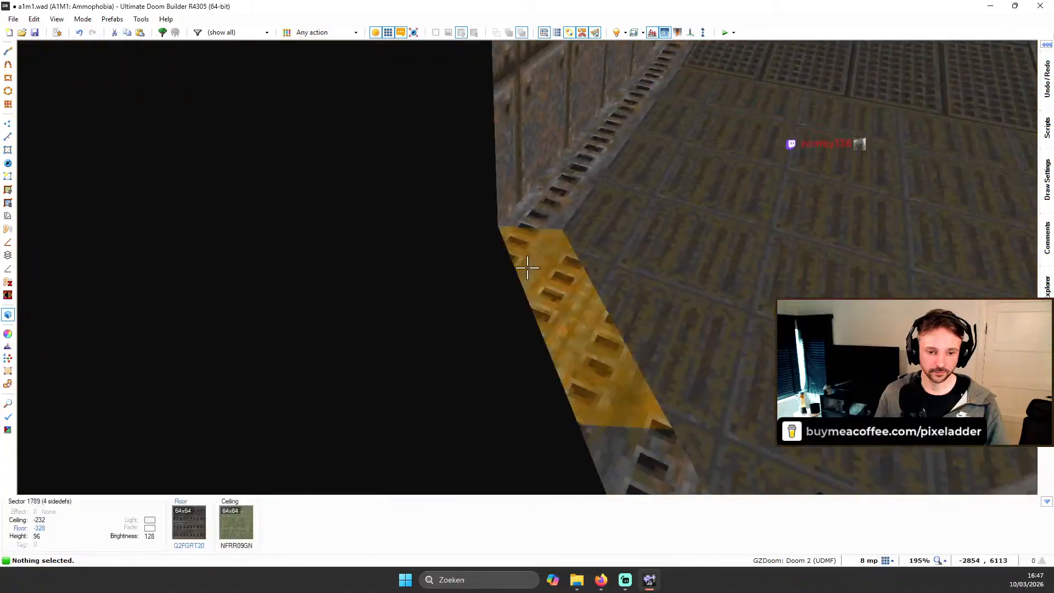
# Step: Auto-align the Q2FGRT20 texture on the angled border strips by the doorway with their adjoining walls
pyautogui.rightClick(527, 268)
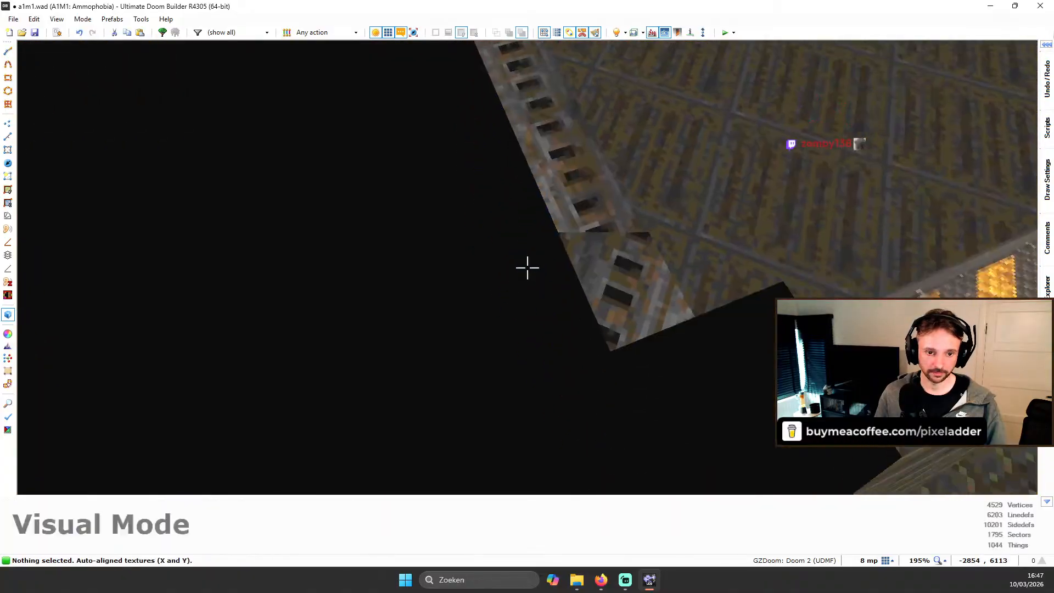
pyautogui.press('w')
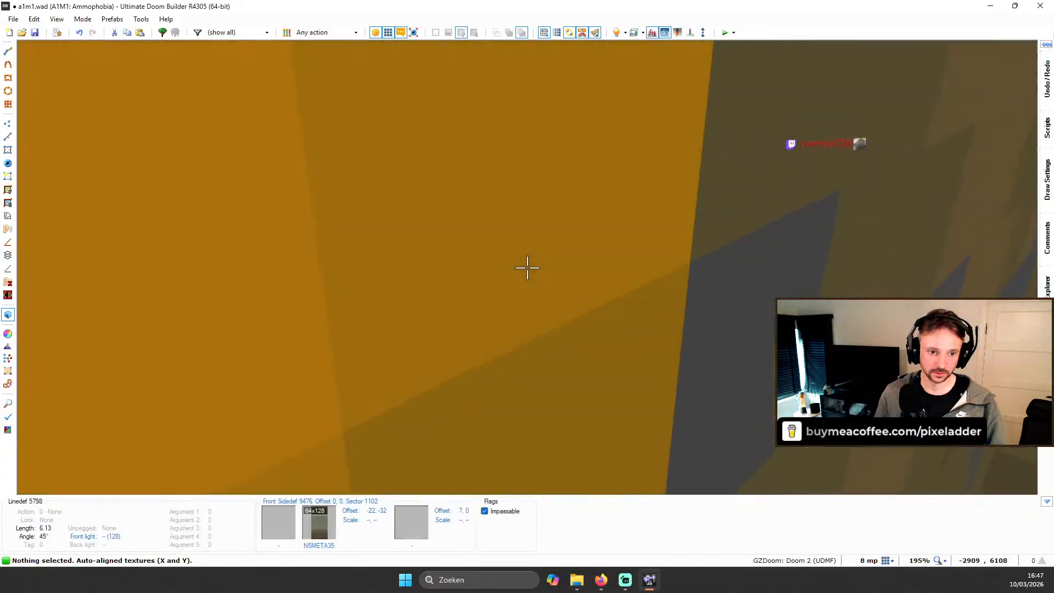
pyautogui.press('w')
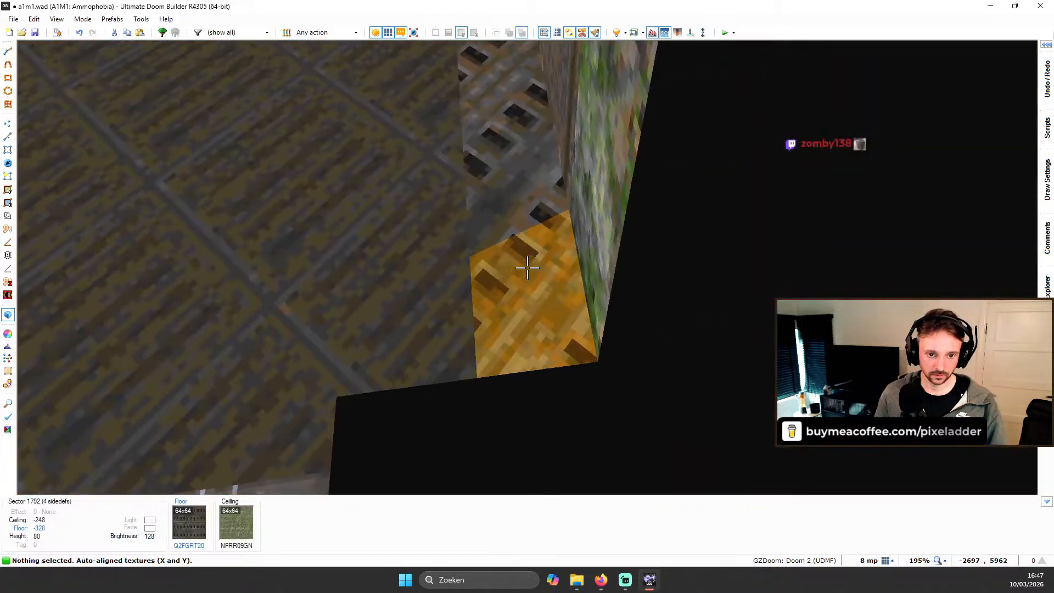
pyautogui.hotkey('ctrl', 'a')
pyautogui.hotkey('ctrl', 'a')
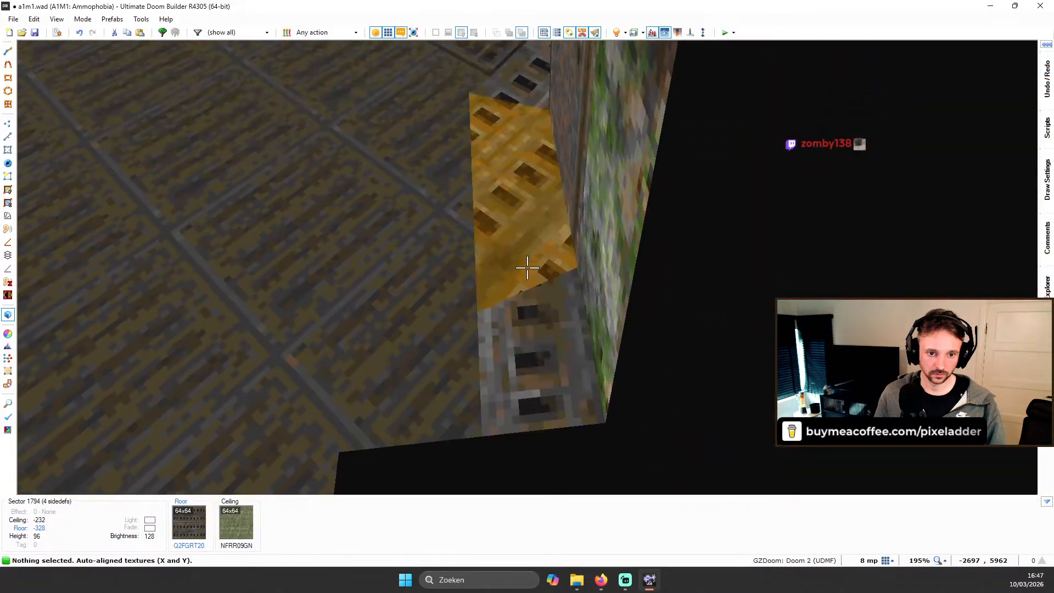
pyautogui.hotkey('ctrl', 'a')
pyautogui.hotkey('ctrl', 'a')
pyautogui.press('w')
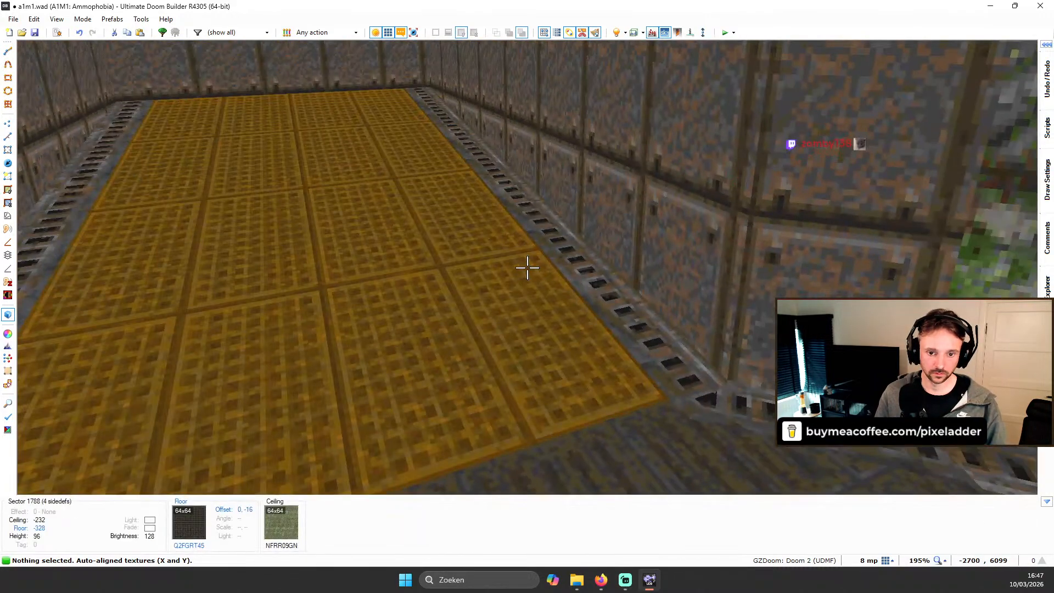
# Step: Turn off full brightness to preview the room with its sector lighting
pyautogui.press('s')
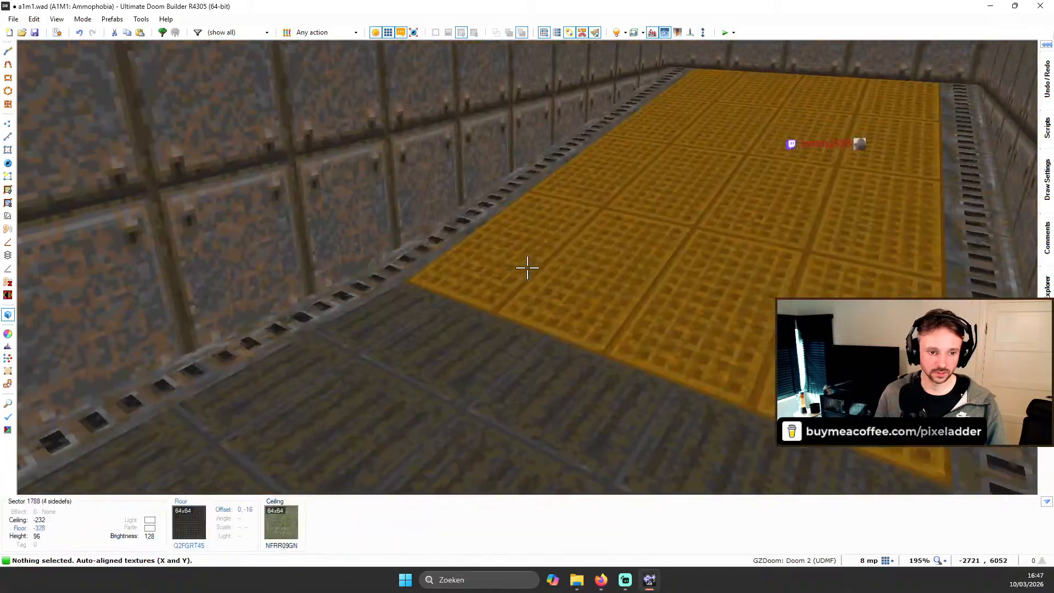
pyautogui.press('s')
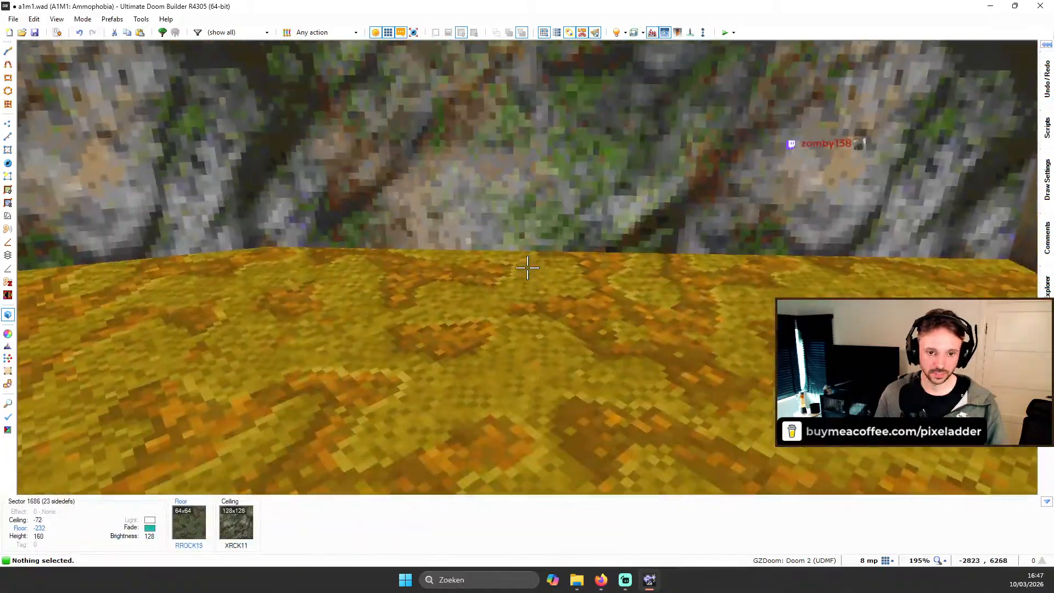
pyautogui.press('b')
pyautogui.press('w')
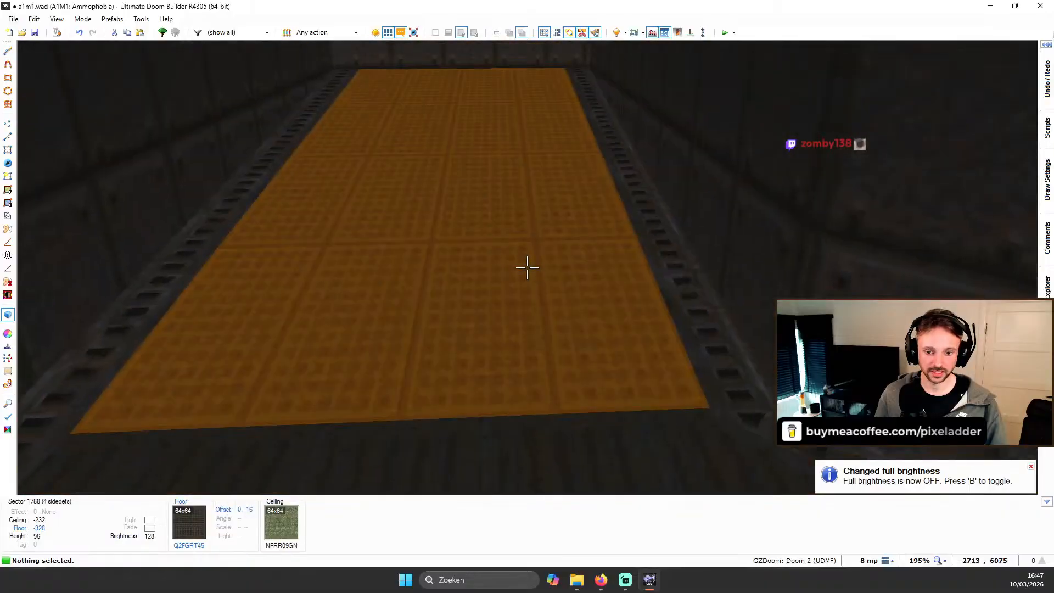
# Step: Set the floor texture offset to 28.506202, -29.402589 on the angled border strip and -5, 0 on the adjoining triangular corner
pyautogui.press('w')
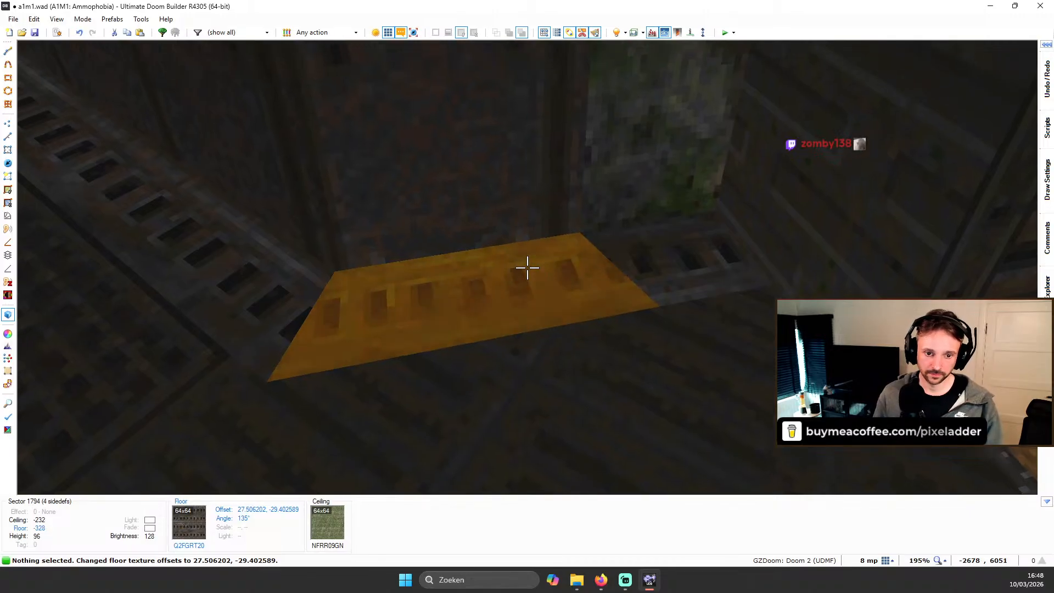
pyautogui.press('s')
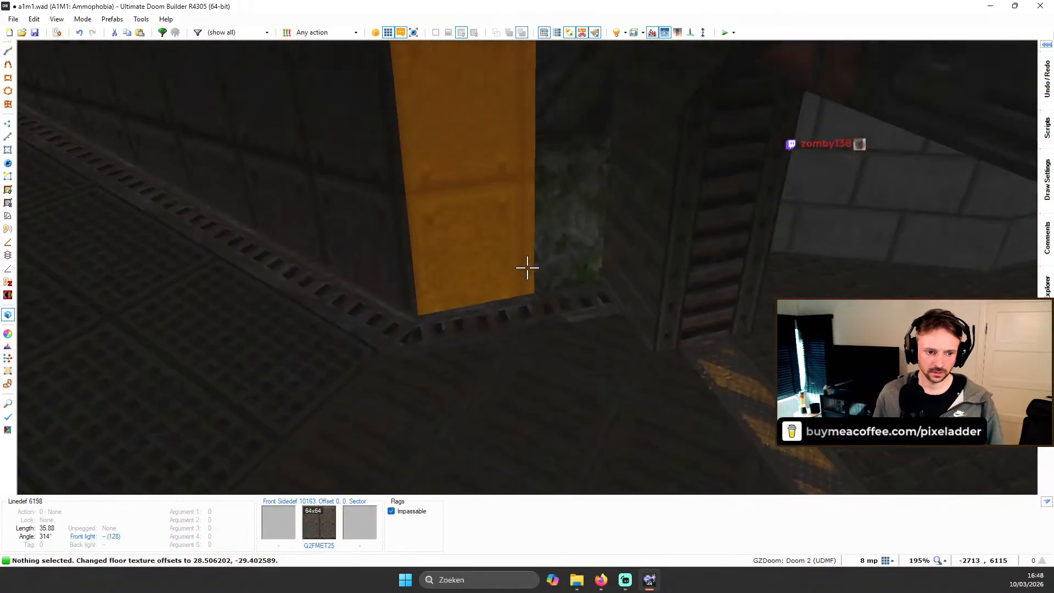
pyautogui.press('w')
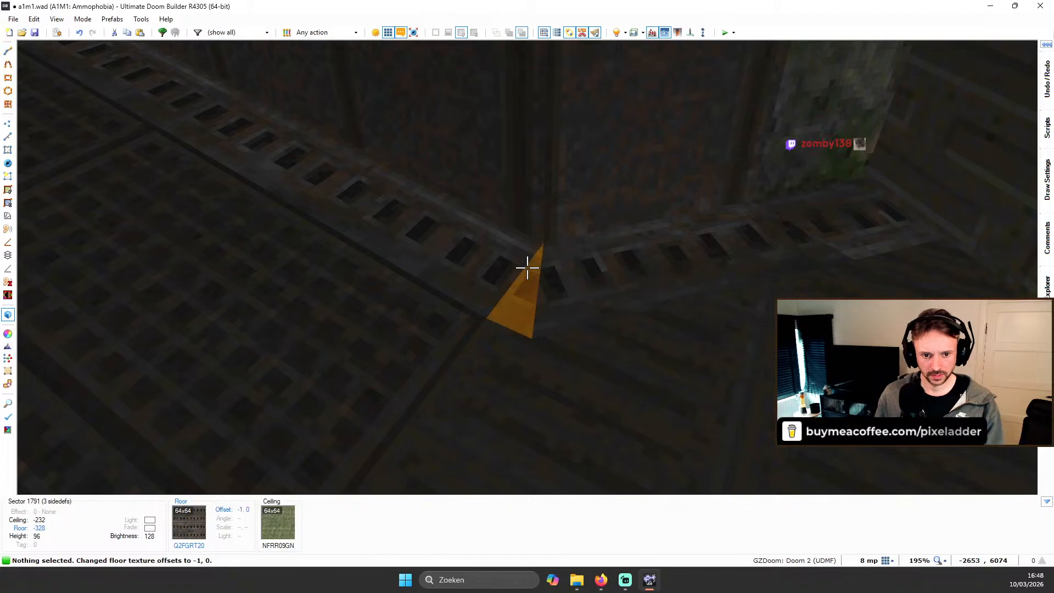
pyautogui.press('Left')
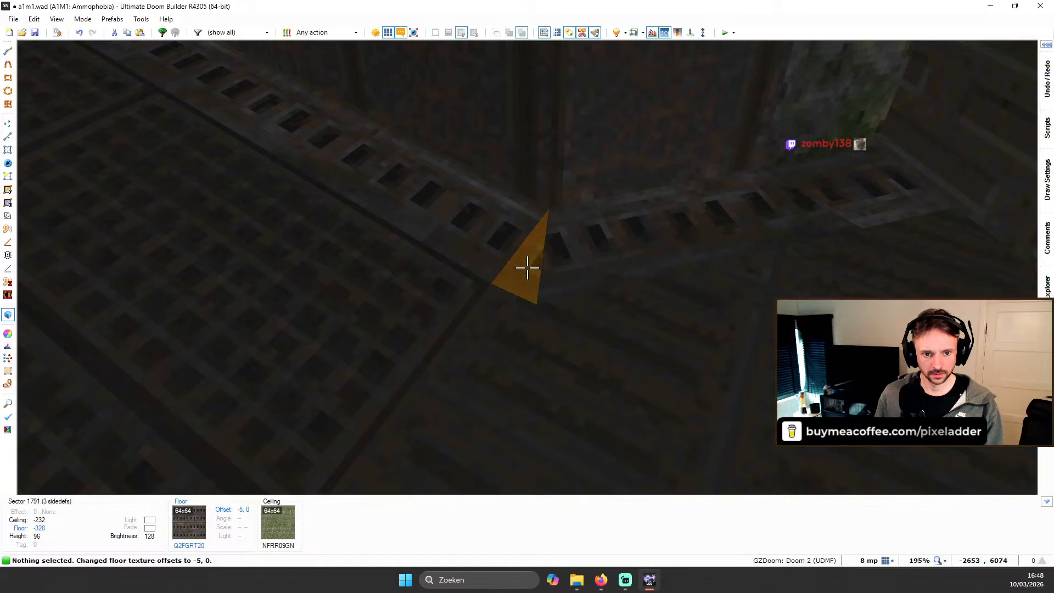
pyautogui.press('s')
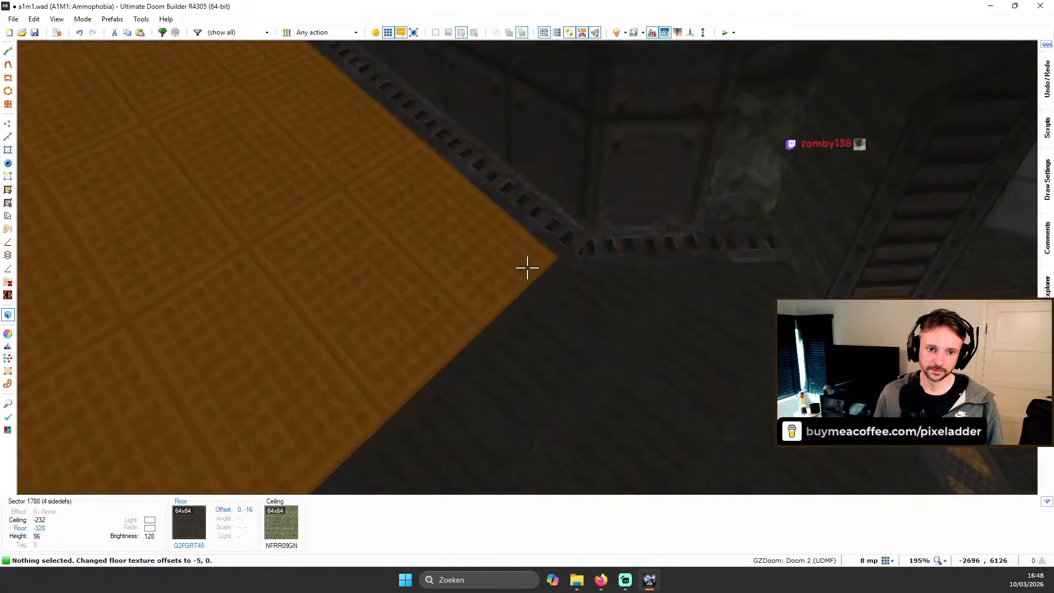
# Step: Examine the grated floor, border strips, walls and doorway of the darkened room from several viewpoints
pyautogui.press('w')
pyautogui.press('s')
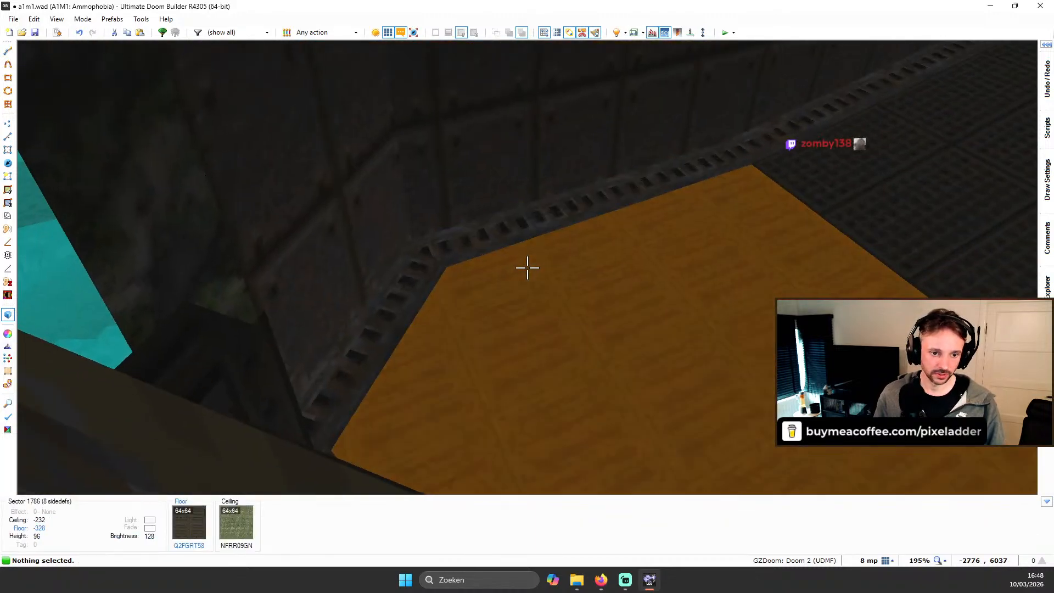
pyautogui.press('s')
pyautogui.press('w')
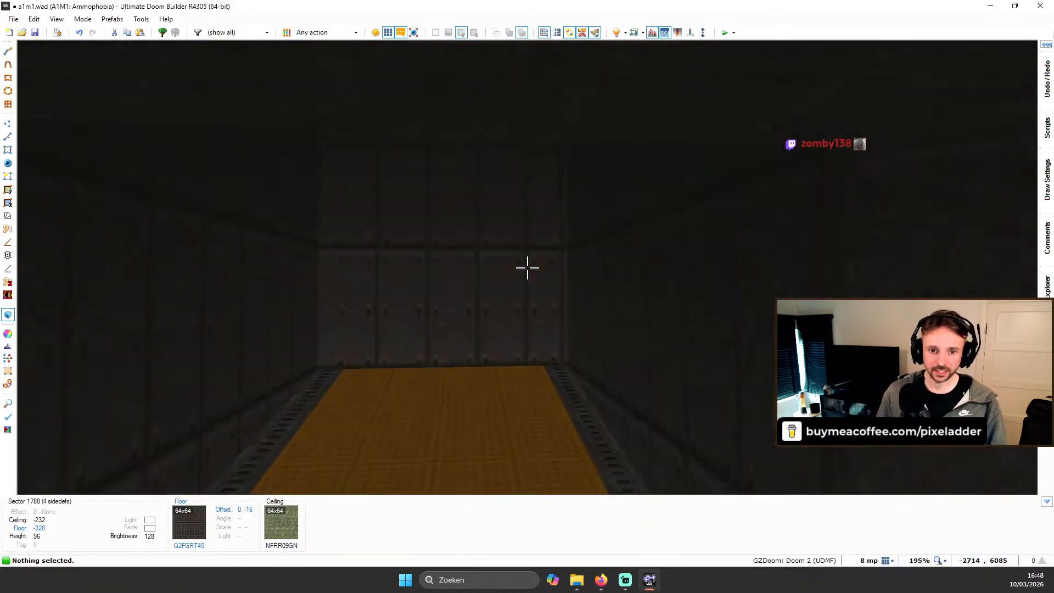
pyautogui.press('s')
pyautogui.press('w')
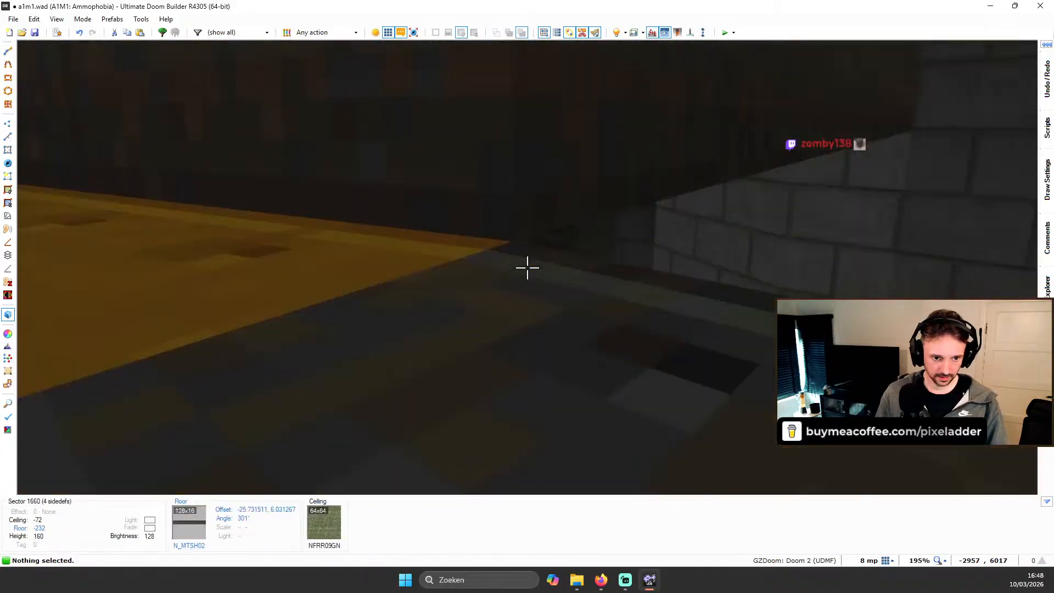
pyautogui.press('s')
pyautogui.press('w')
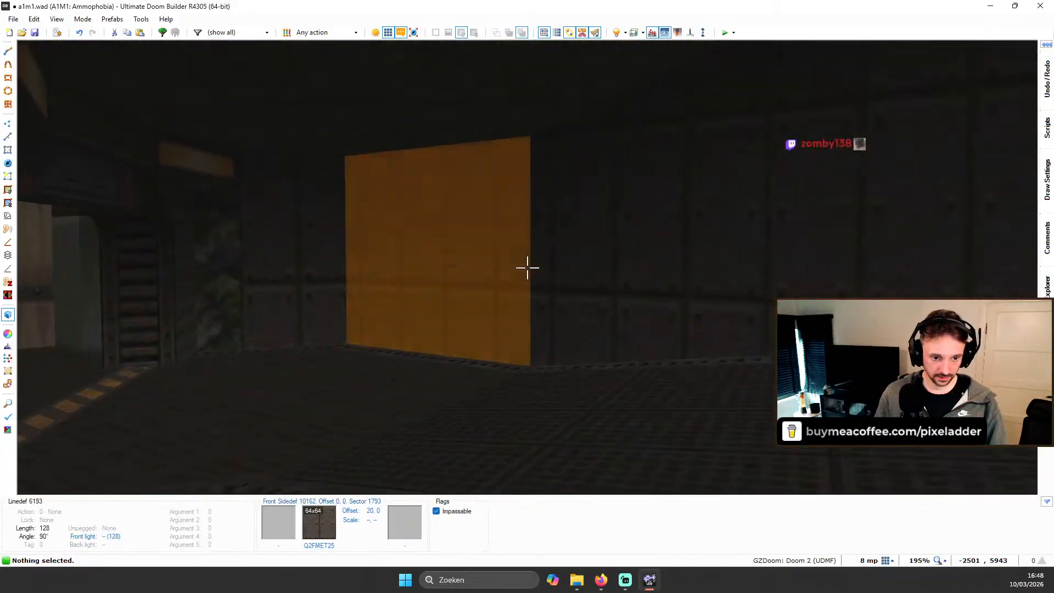
pyautogui.press('w')
pyautogui.press('s')
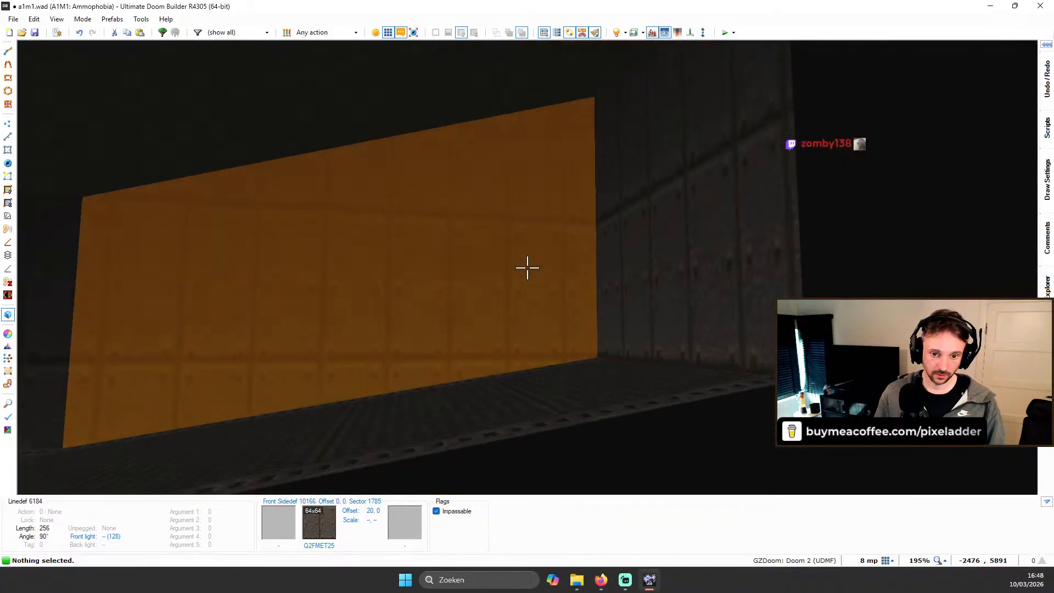
pyautogui.press('d')
pyautogui.press('a')
pyautogui.press('w')
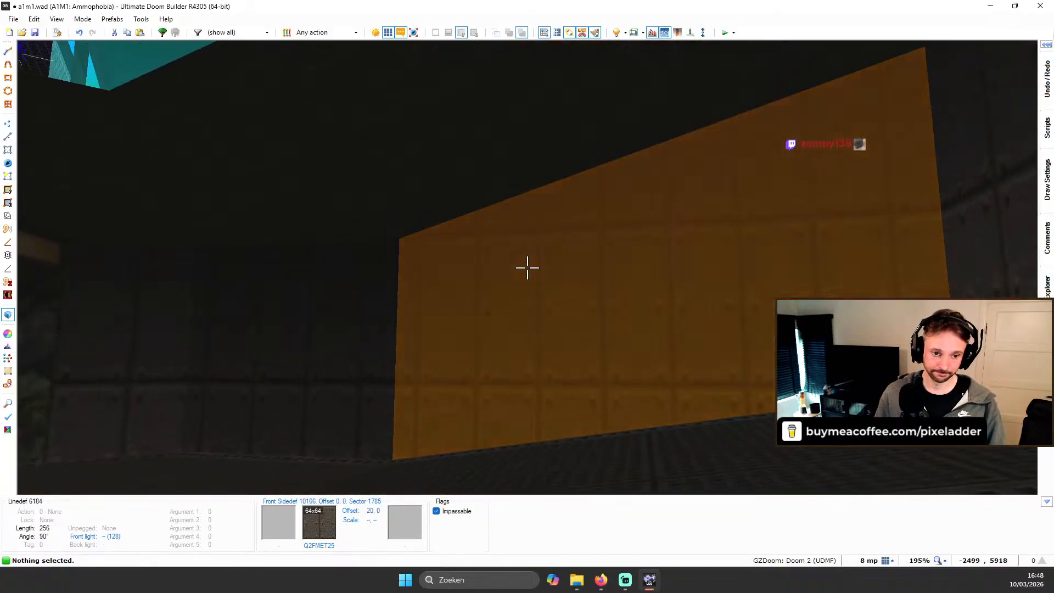
pyautogui.press('d')
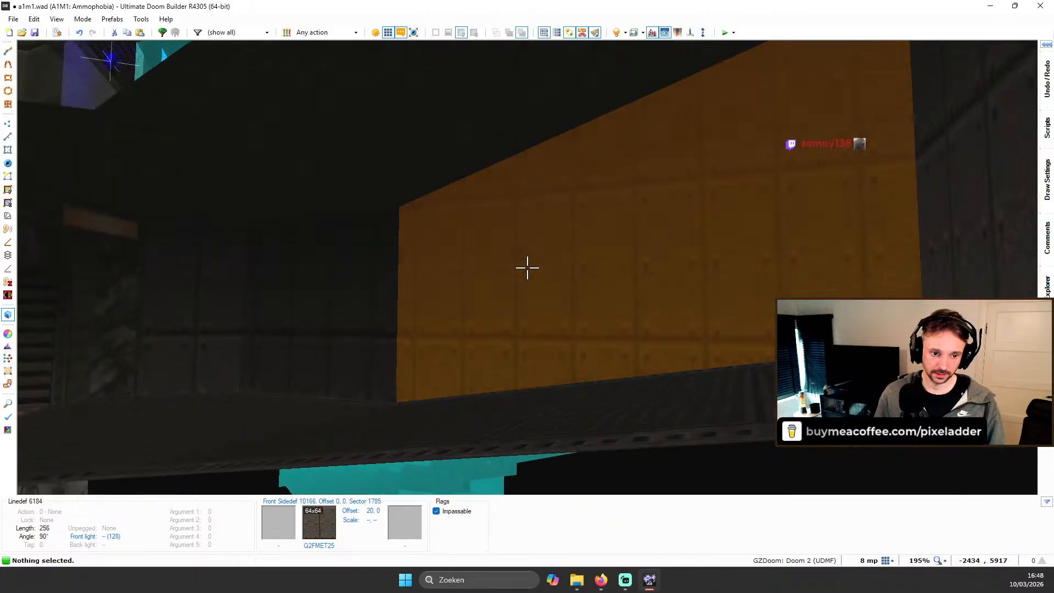
pyautogui.press('w')
pyautogui.press('d')
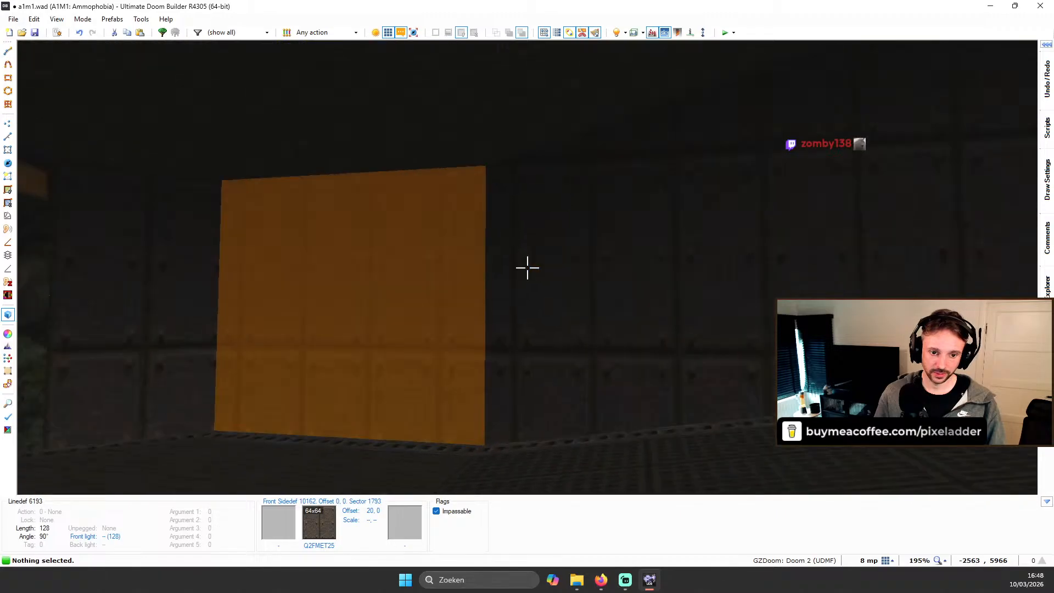
# Step: Browse textures for the 256-unit side wall, limiting the list to textures 128 units high
pyautogui.press('a')
pyautogui.press('s')
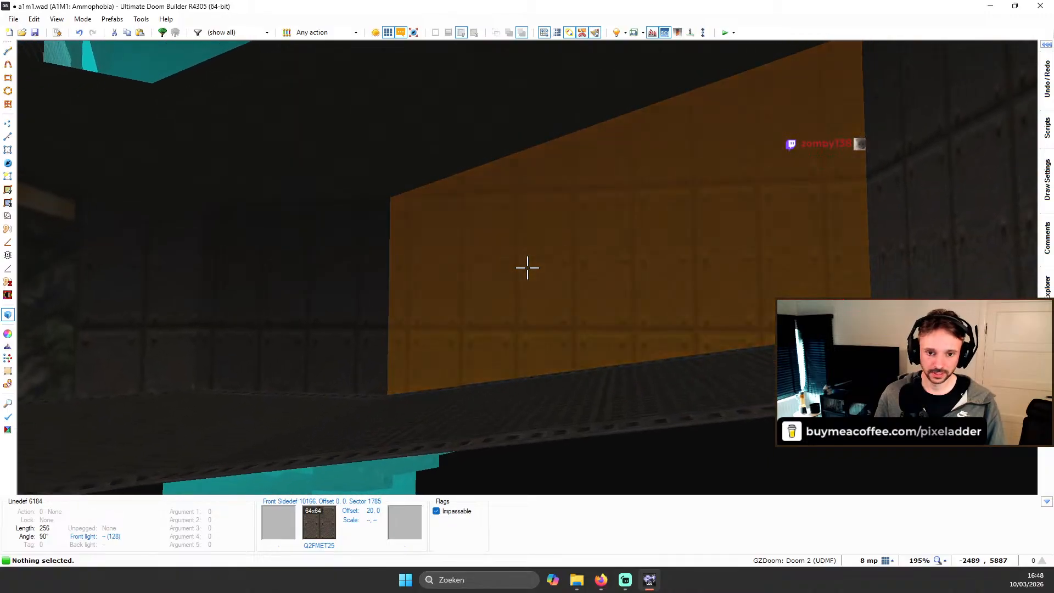
pyautogui.rightClick(527, 267)
pyautogui.click(141, 554)
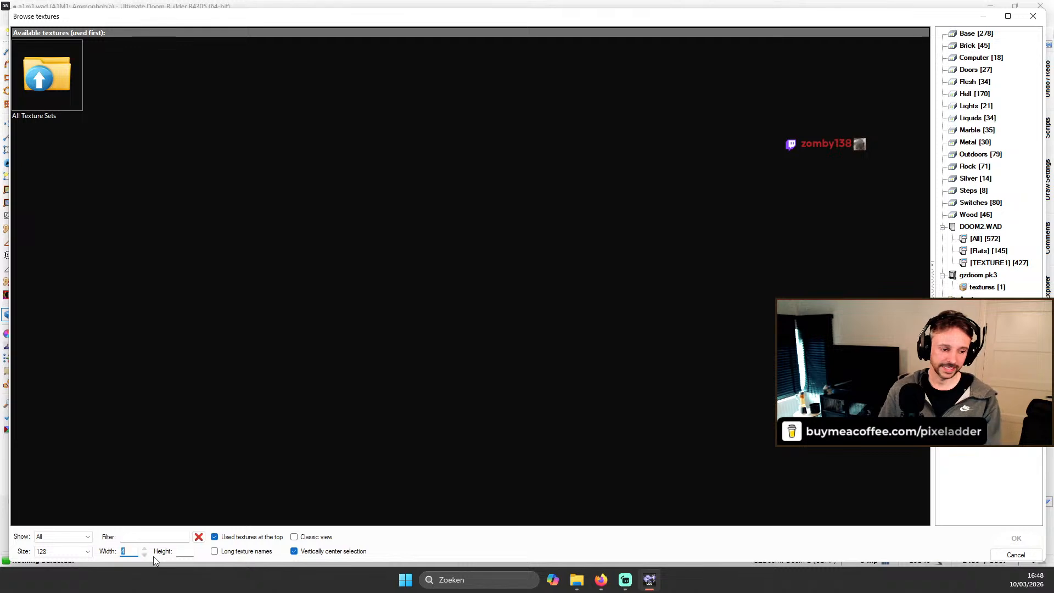
pyautogui.press('BackSpace')
pyautogui.write('128')
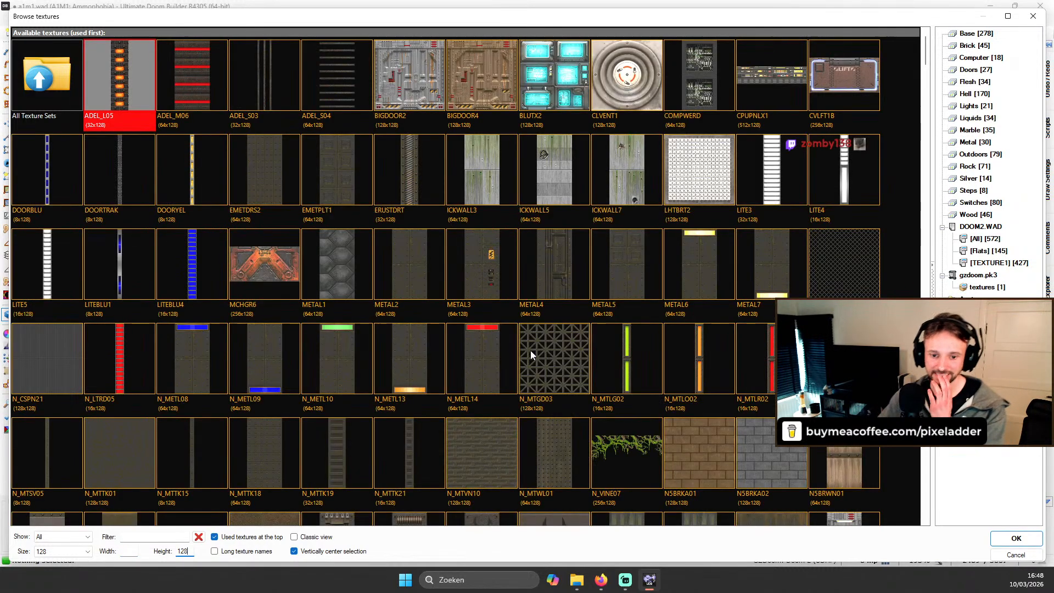
# Step: Apply the FLGR5 texture to the 256-unit side wall
pyautogui.scroll(-3, 672, 377)
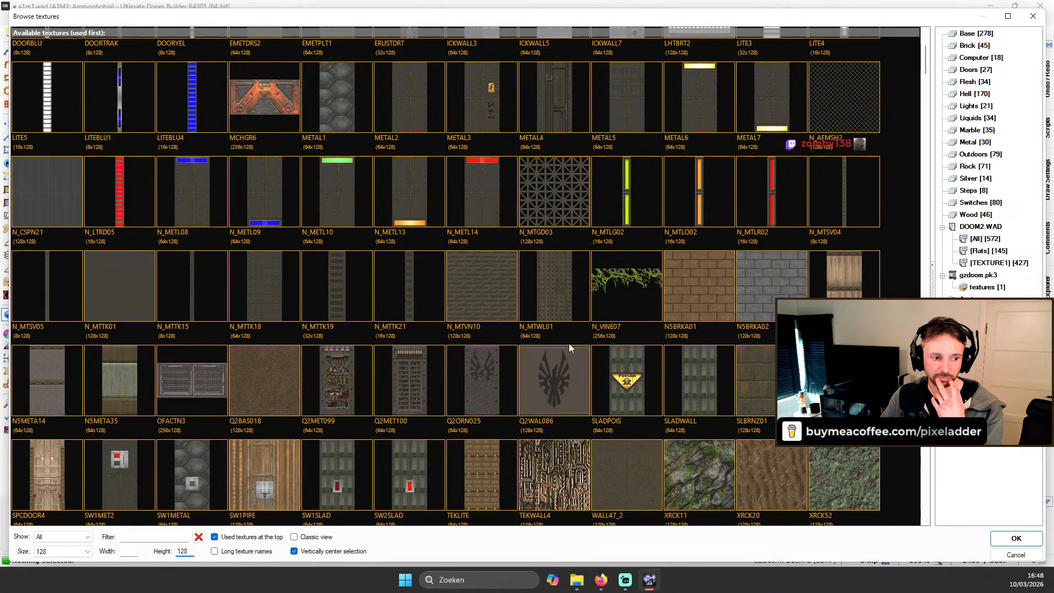
pyautogui.scroll(3, 617, 328)
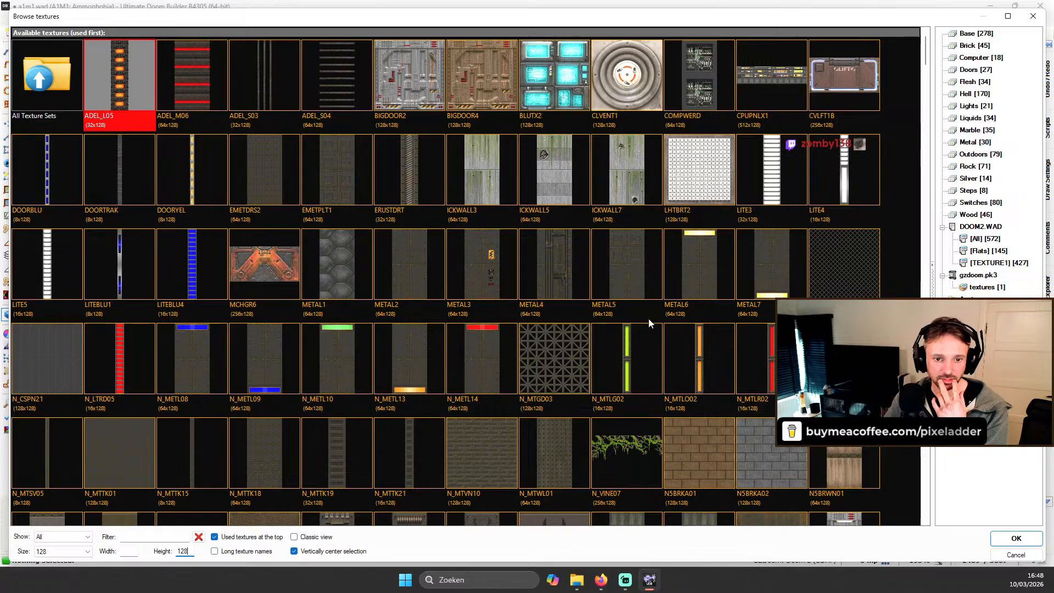
pyautogui.scroll(-1, 650, 323)
pyautogui.scroll(1, 653, 314)
pyautogui.scroll(-4, 659, 311)
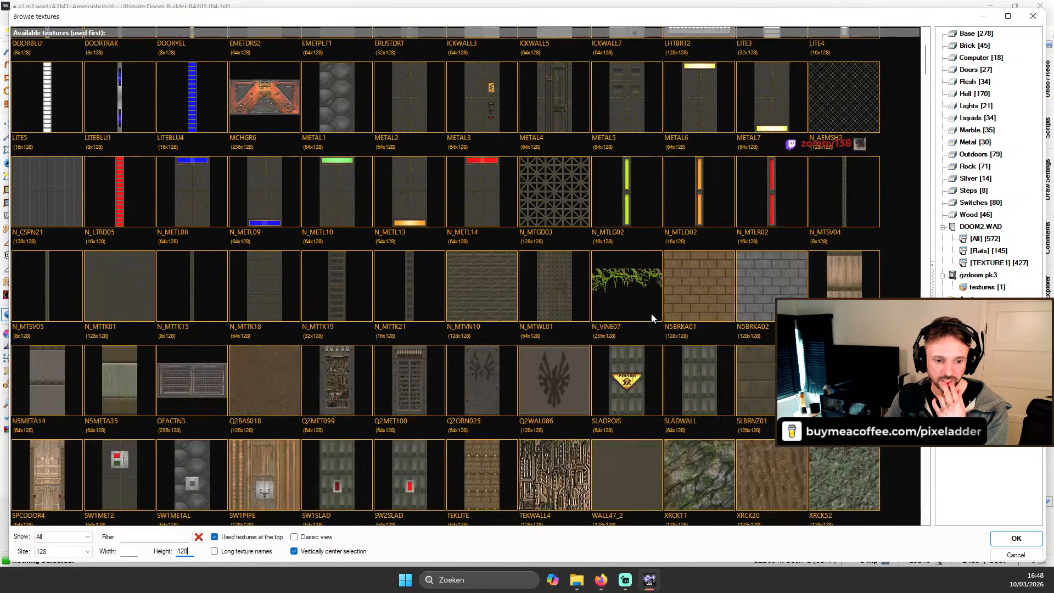
pyautogui.scroll(-4, 659, 312)
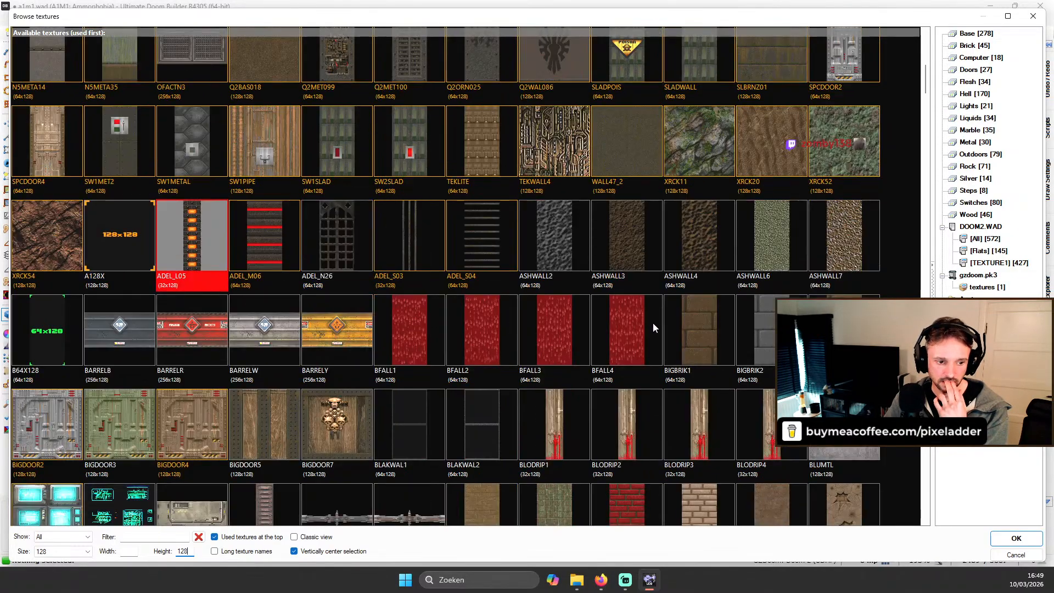
pyautogui.scroll(-1, 653, 311)
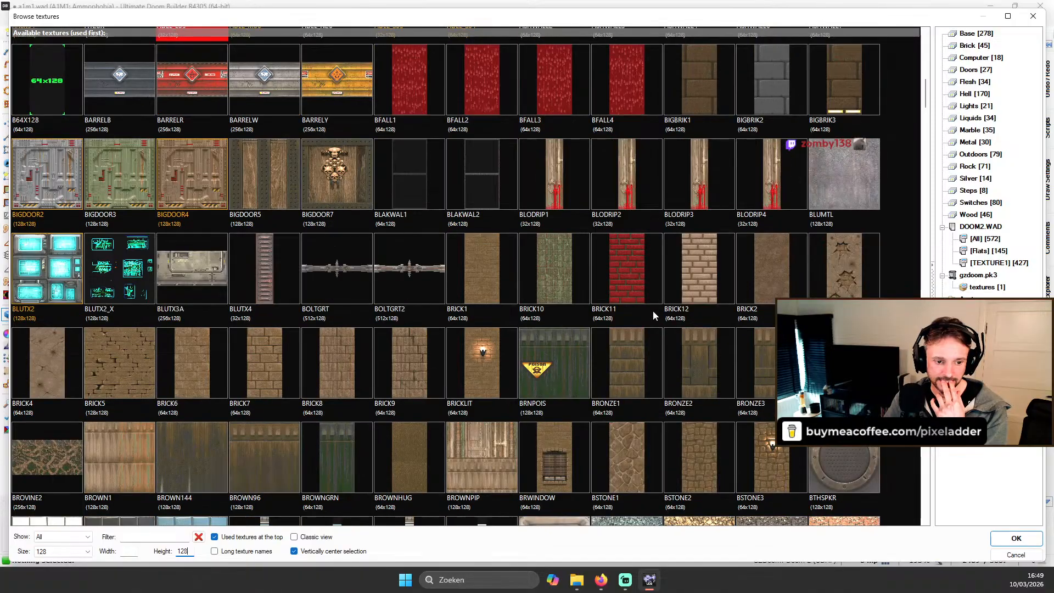
pyautogui.scroll(-3, 654, 310)
pyautogui.scroll(-1, 653, 310)
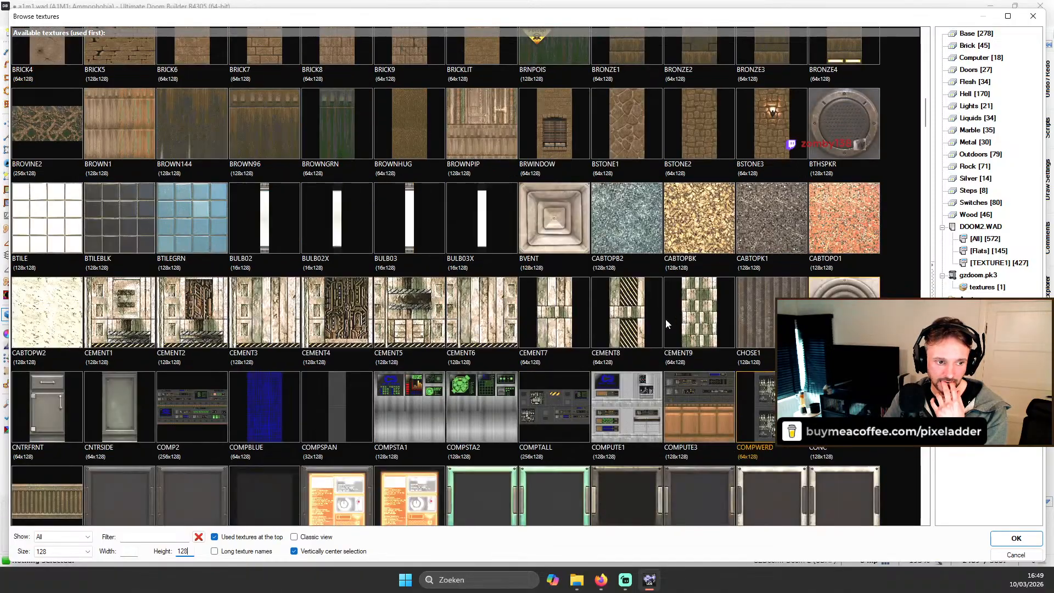
pyautogui.scroll(-3, 665, 319)
pyautogui.scroll(-5, 681, 305)
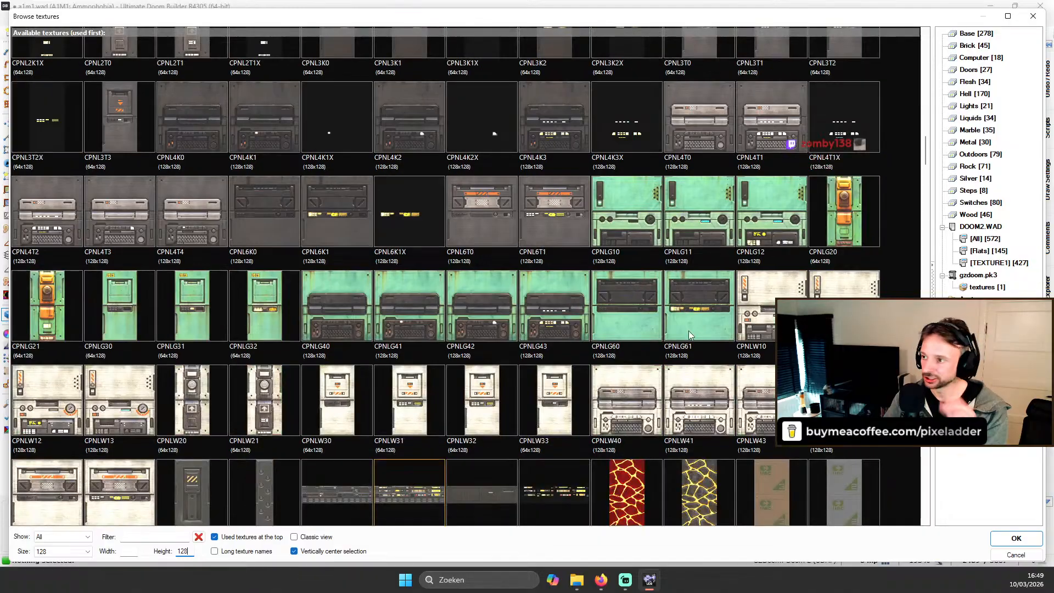
pyautogui.scroll(-3, 658, 319)
pyautogui.scroll(-1, 624, 337)
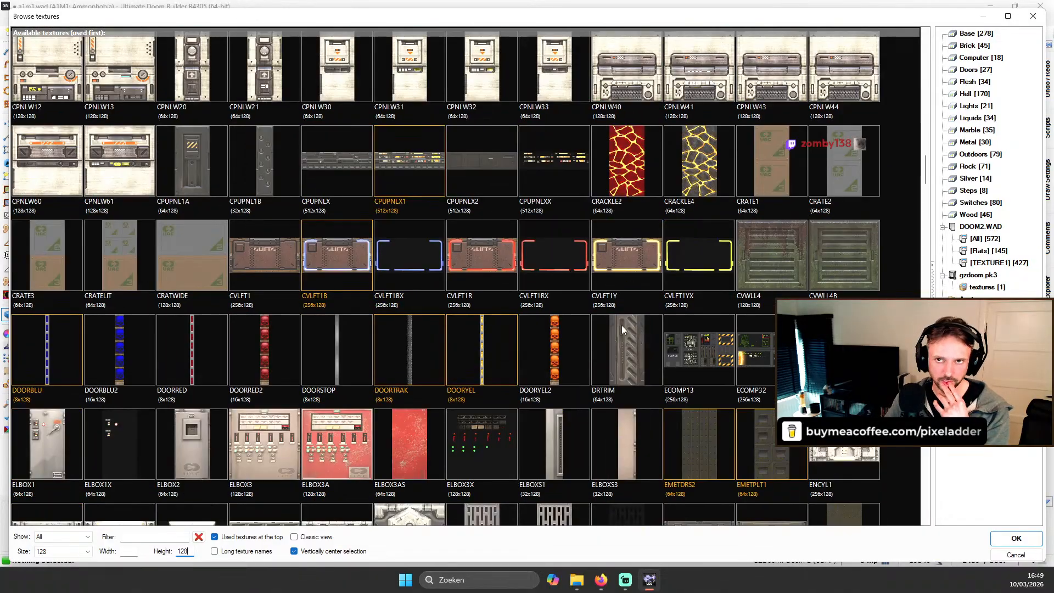
pyautogui.scroll(-3, 621, 325)
pyautogui.scroll(-3, 586, 315)
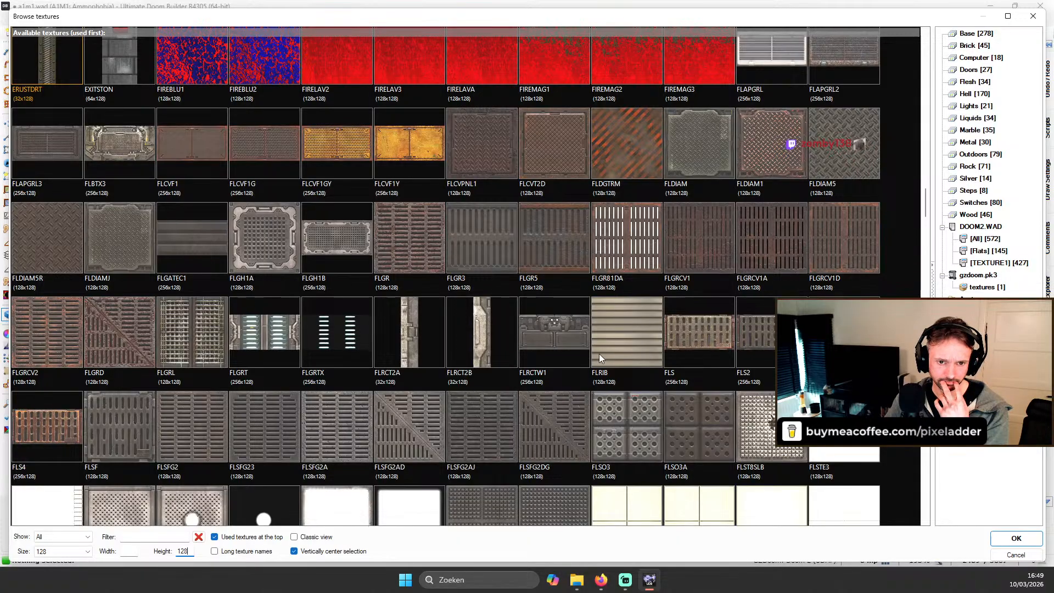
pyautogui.click(578, 249)
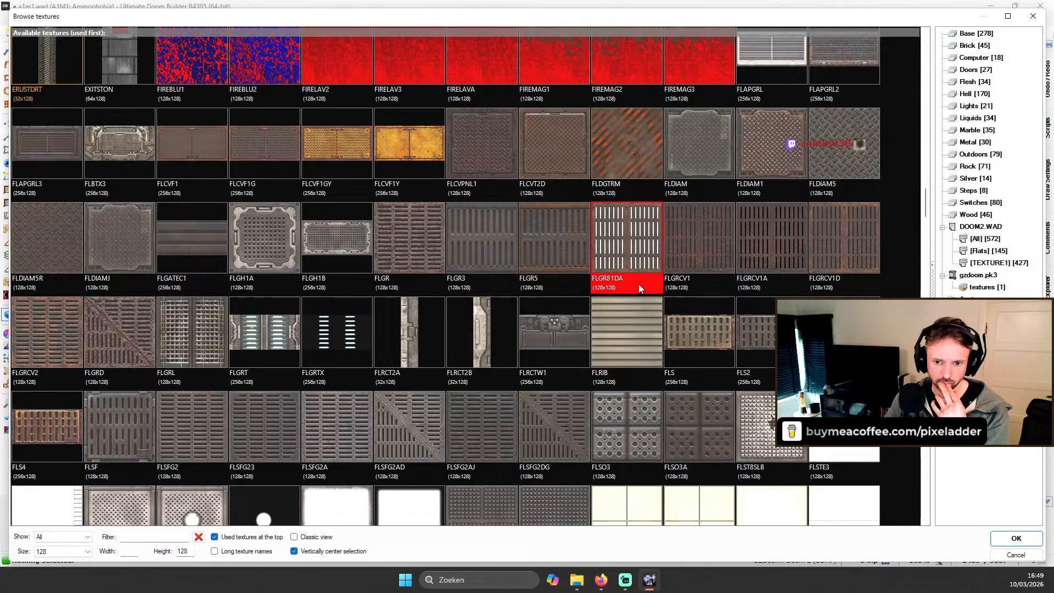
pyautogui.click(1016, 539)
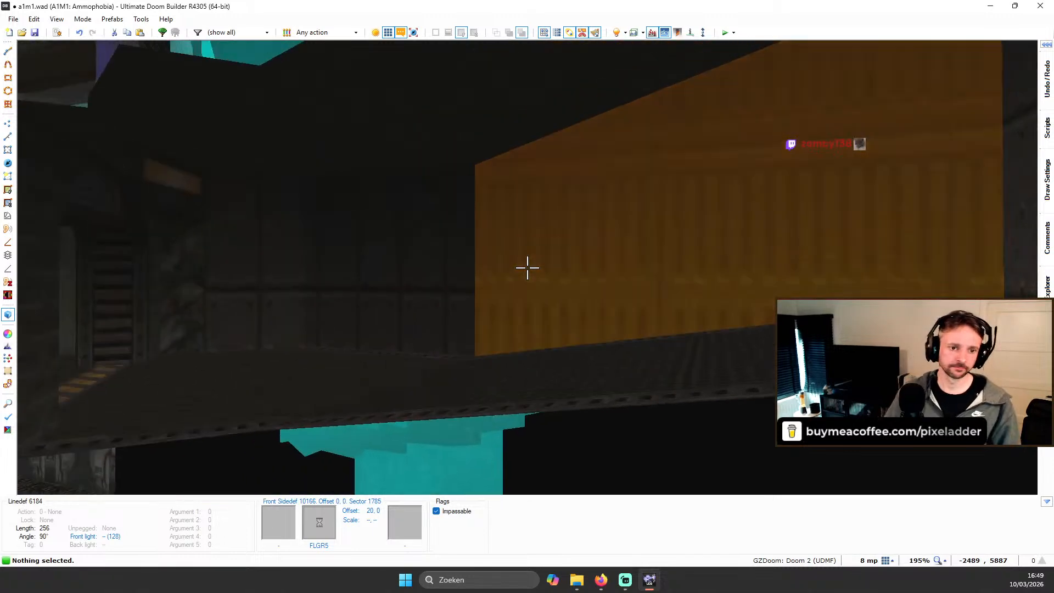
# Step: Paste the FLGR5 texture onto the neighbouring 128-unit wall and the short angled wall beside it
pyautogui.hotkey('ctrl', 'v')
pyautogui.press('w')
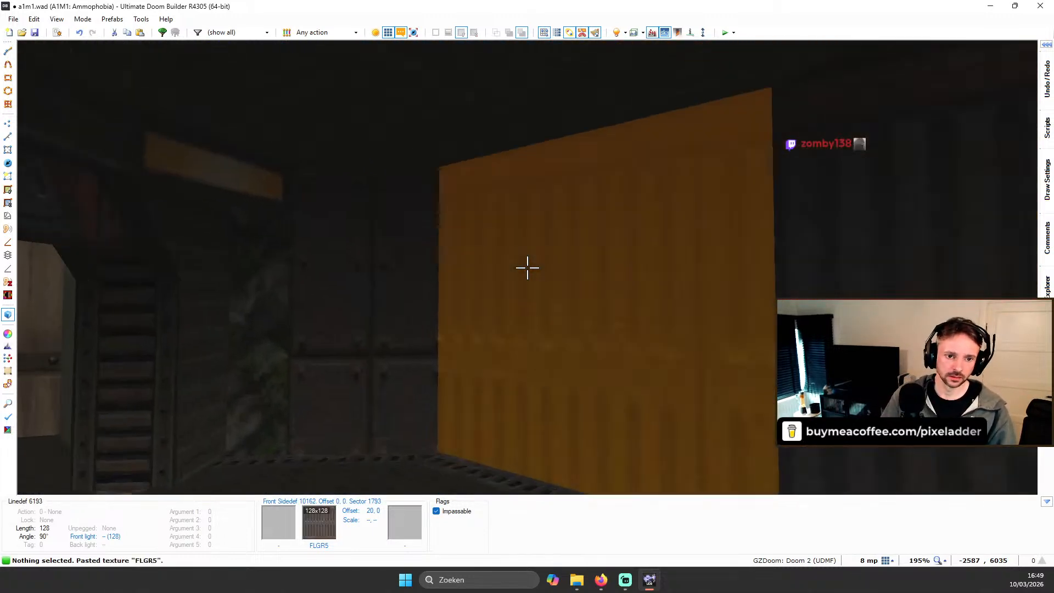
pyautogui.press('w')
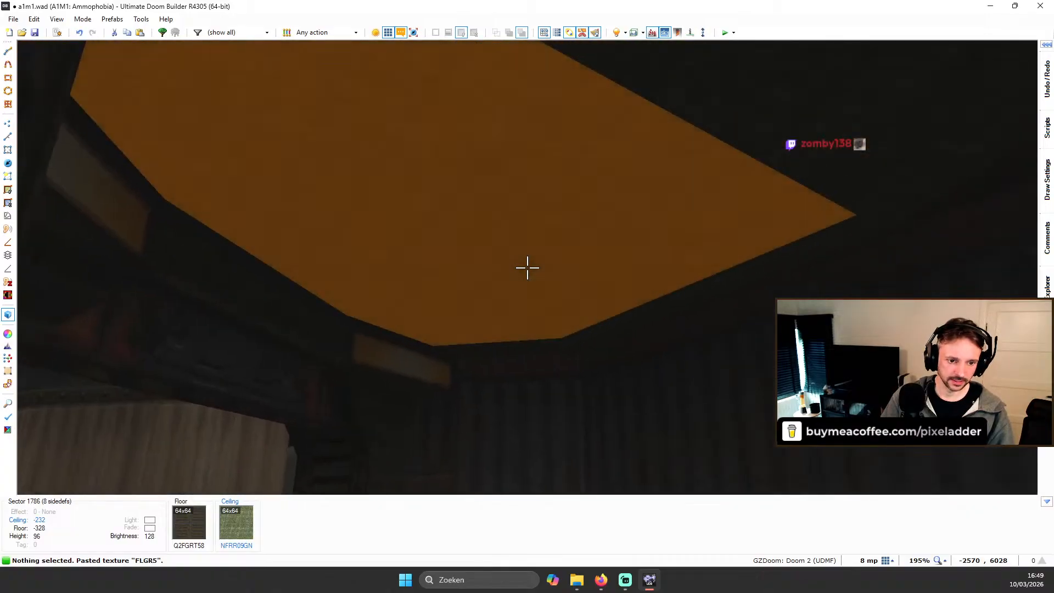
pyautogui.press('w')
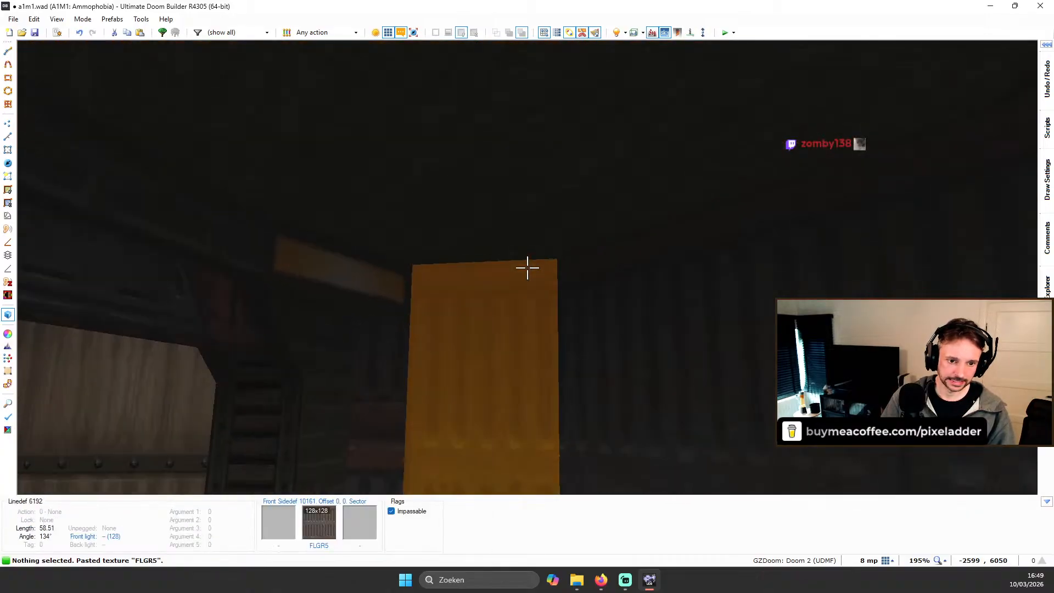
# Step: Raise the ceilings of the six border strips around the room to -224
pyautogui.press('w')
pyautogui.click(528, 268)
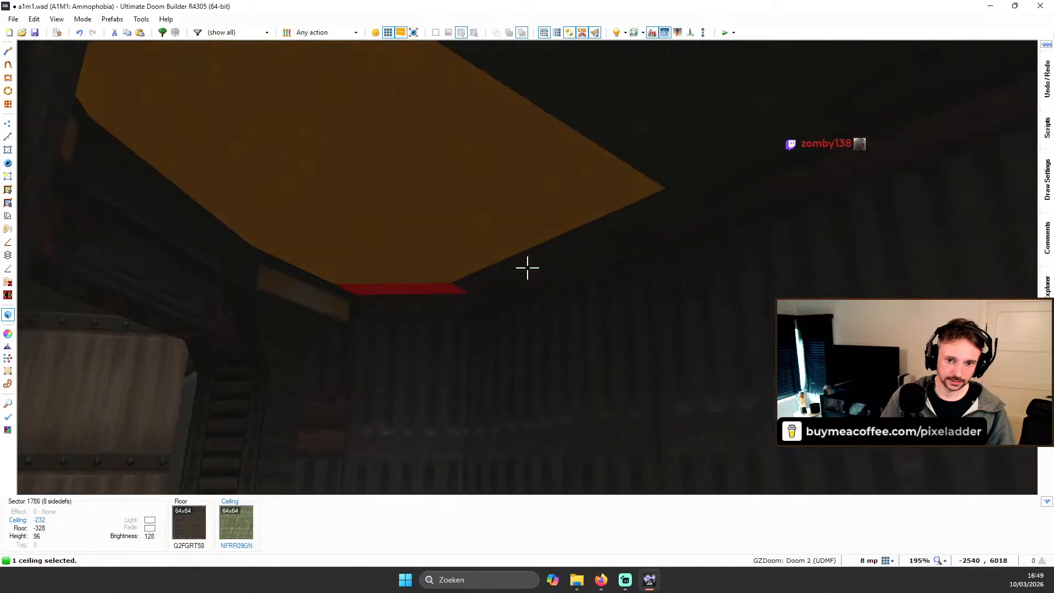
pyautogui.click(527, 268)
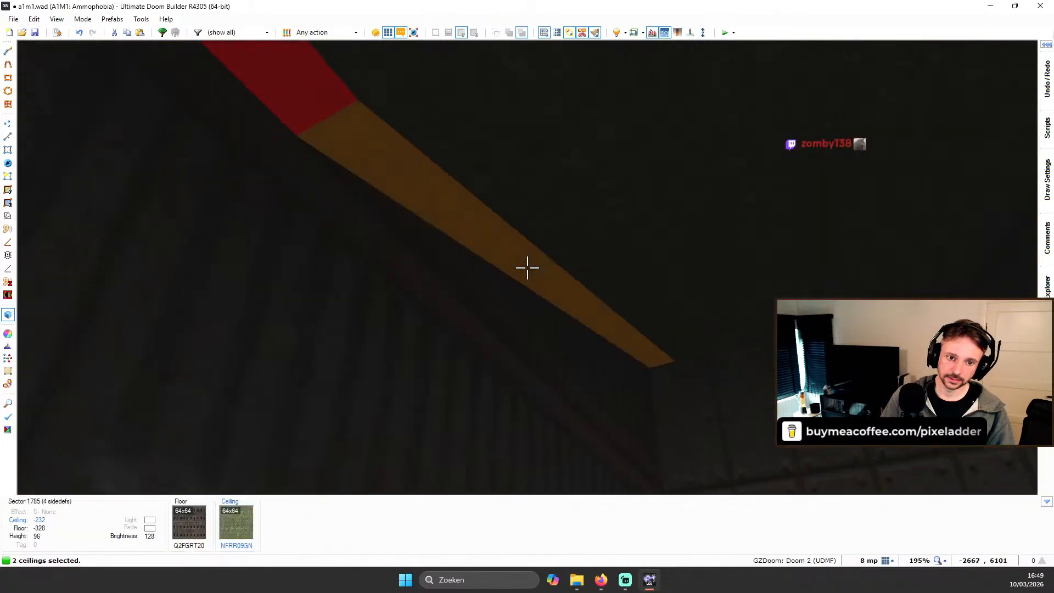
pyautogui.click(527, 268)
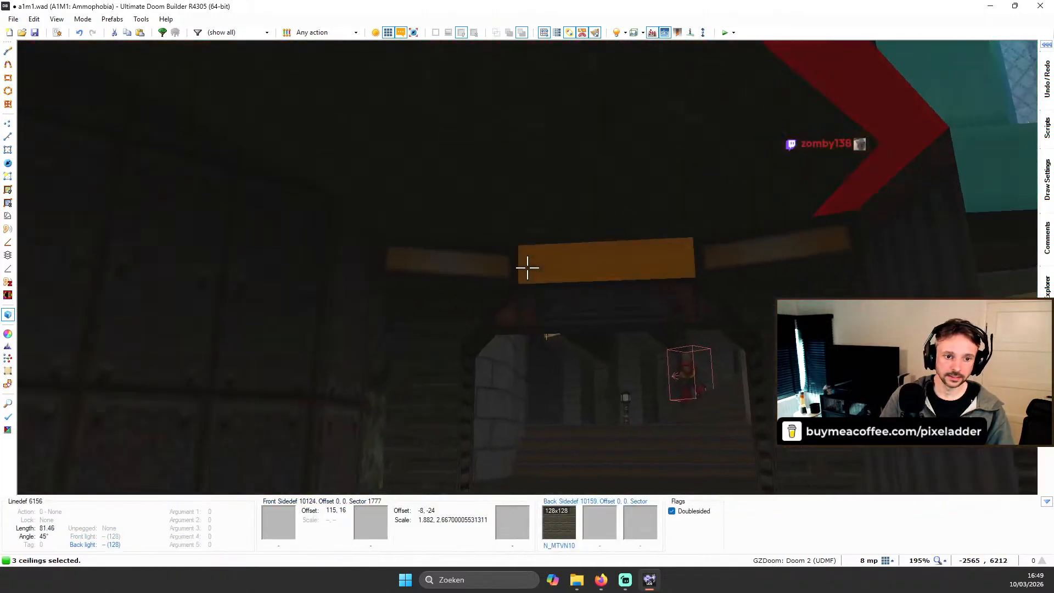
pyautogui.click(527, 268)
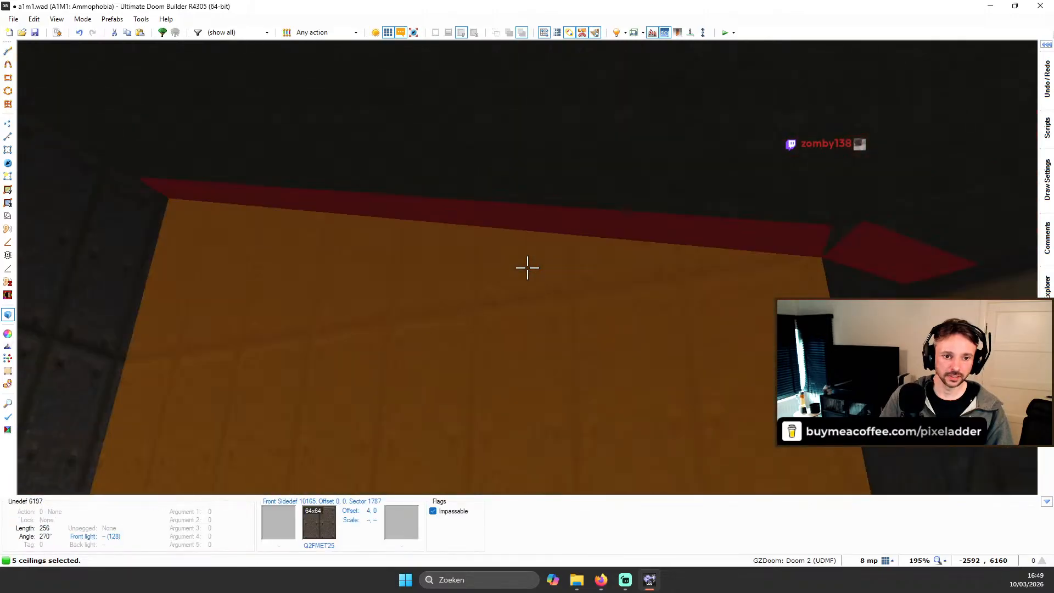
pyautogui.click(528, 268)
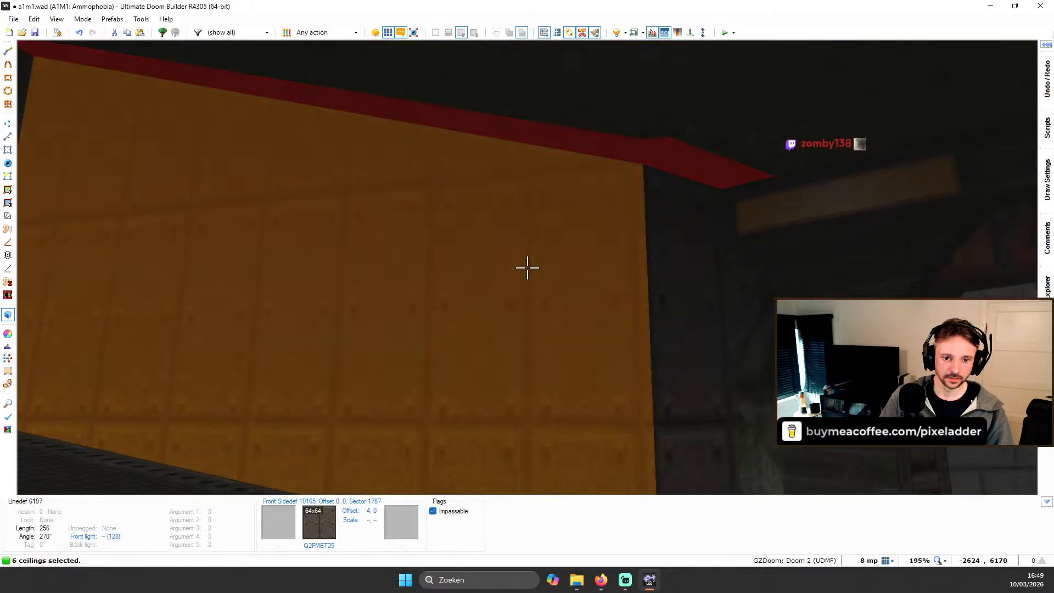
pyautogui.scroll(1, 527, 268)
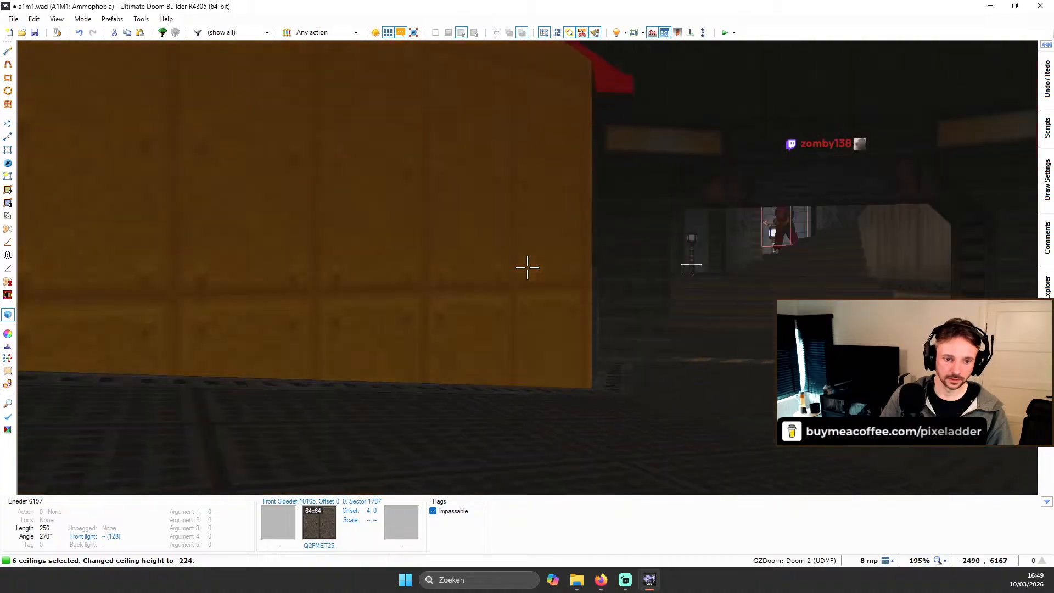
# Step: Raise the six border-strip ceilings further to a height of -208
pyautogui.press('d')
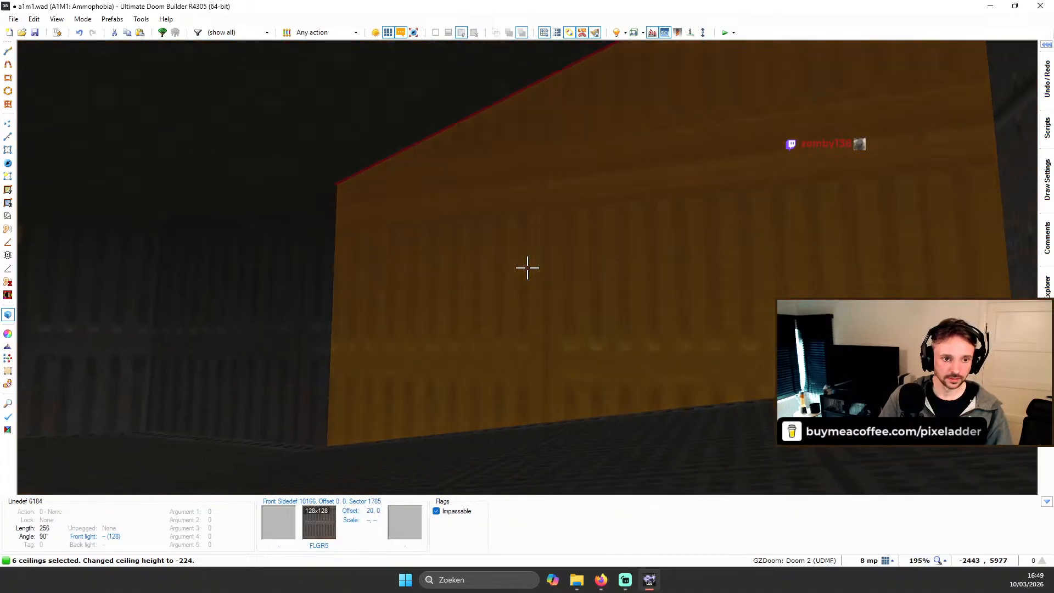
pyautogui.press('w')
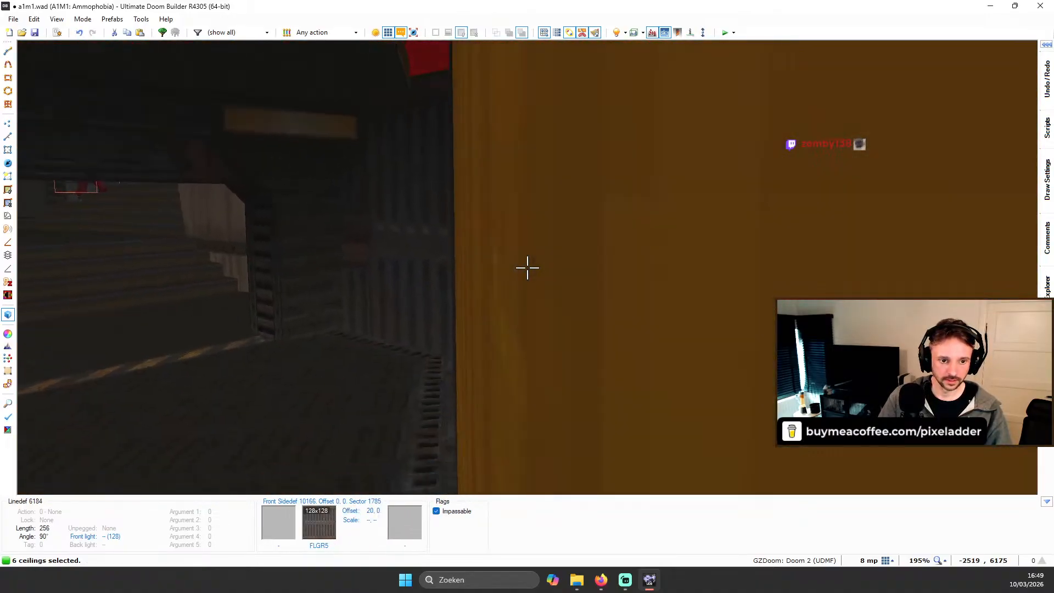
pyautogui.press('s')
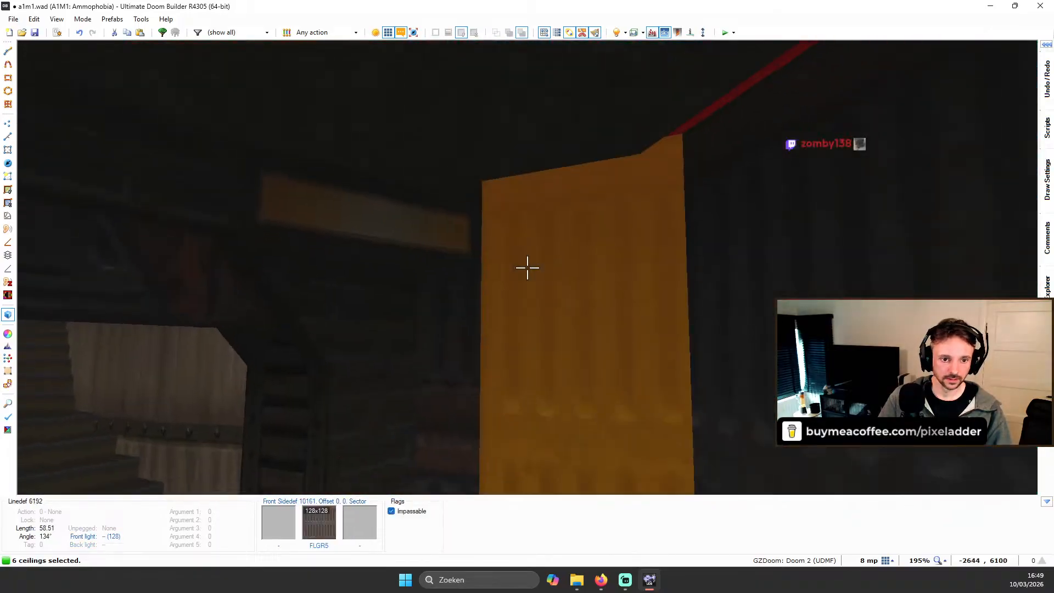
pyautogui.press('w')
pyautogui.press('s')
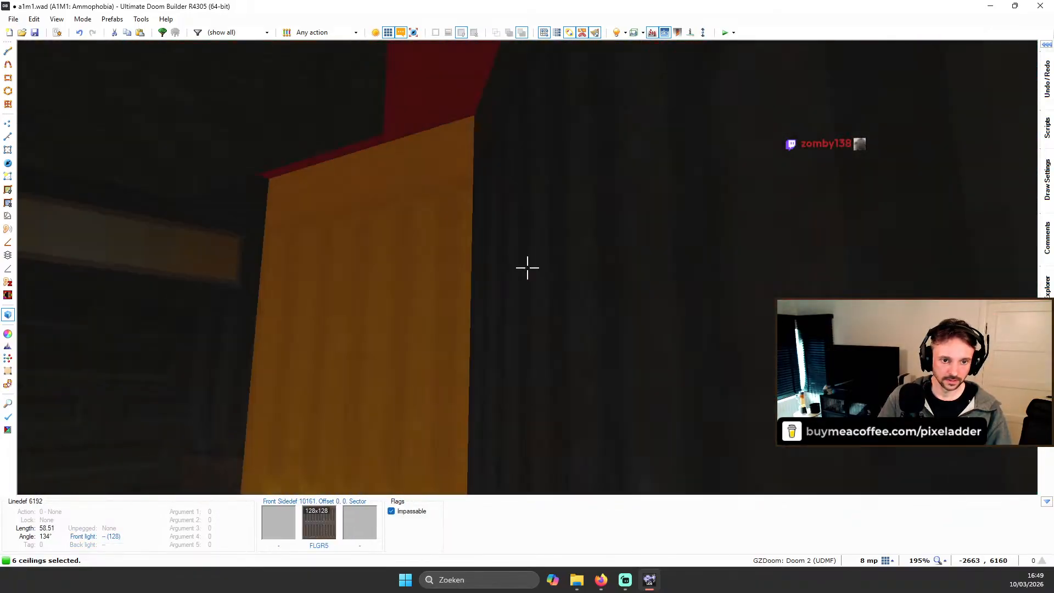
pyautogui.press('s')
pyautogui.scroll(-10, 527, 268)
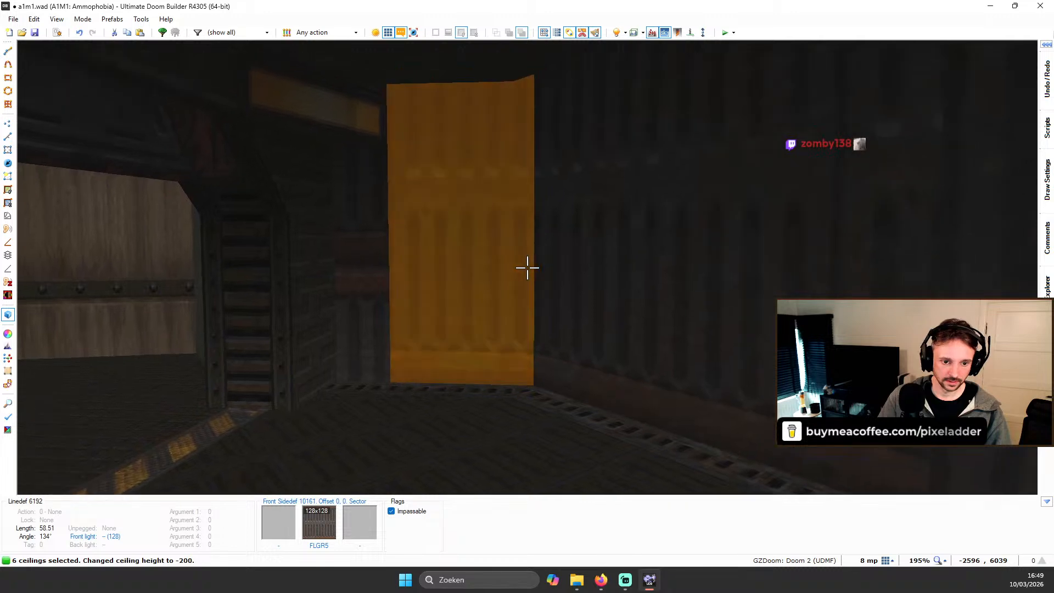
pyautogui.press('w')
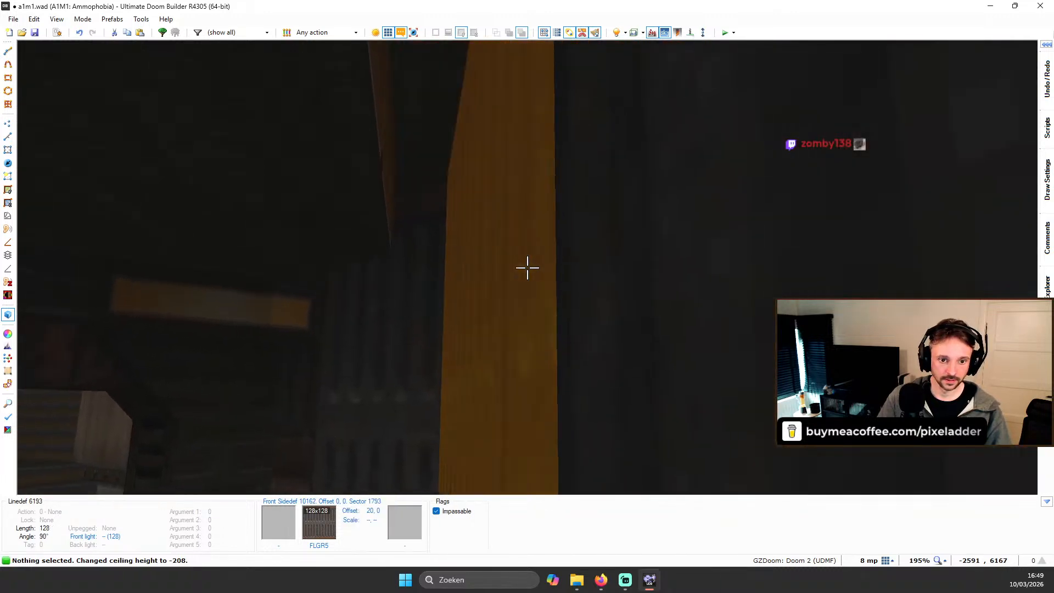
# Step: Delete the texture from the 128-unit wall and reset its local texture offsets, scale and brightness
pyautogui.press('s')
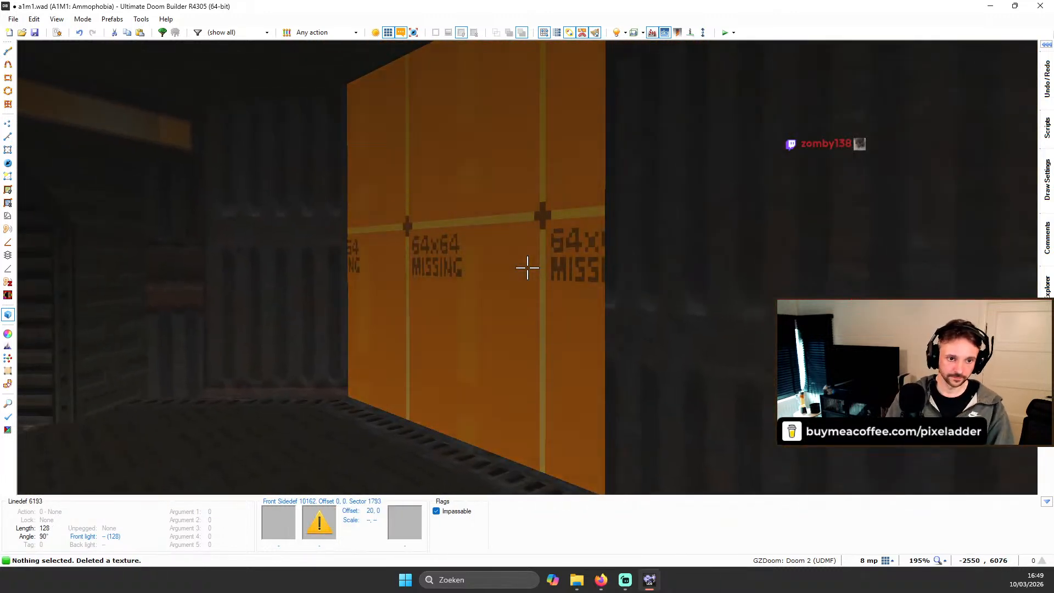
pyautogui.press('w')
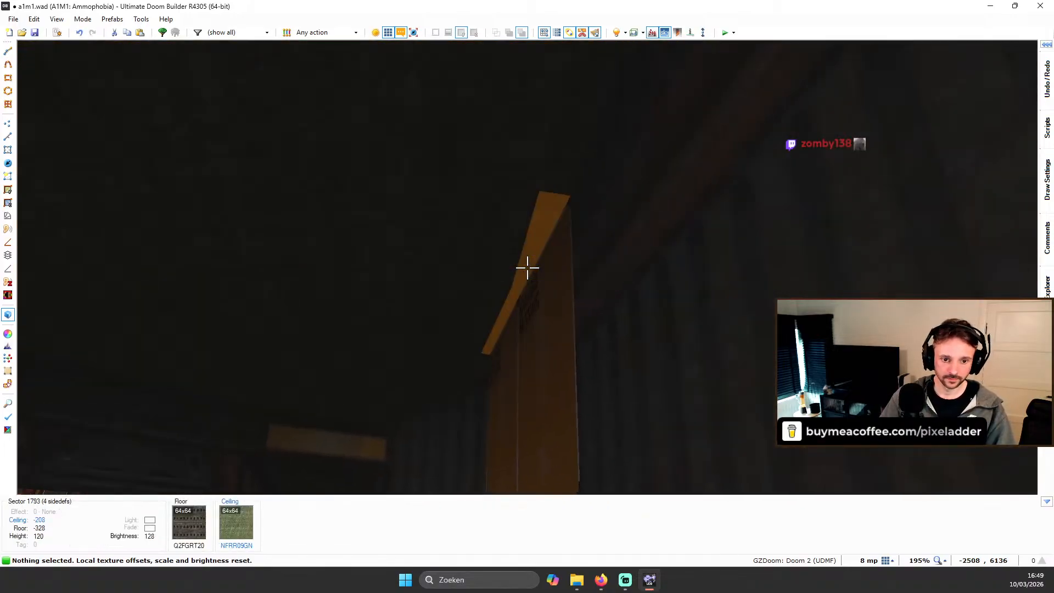
# Step: Raise the ceilings of three border strips around the room by 8 units
pyautogui.press('w')
pyautogui.click(527, 268)
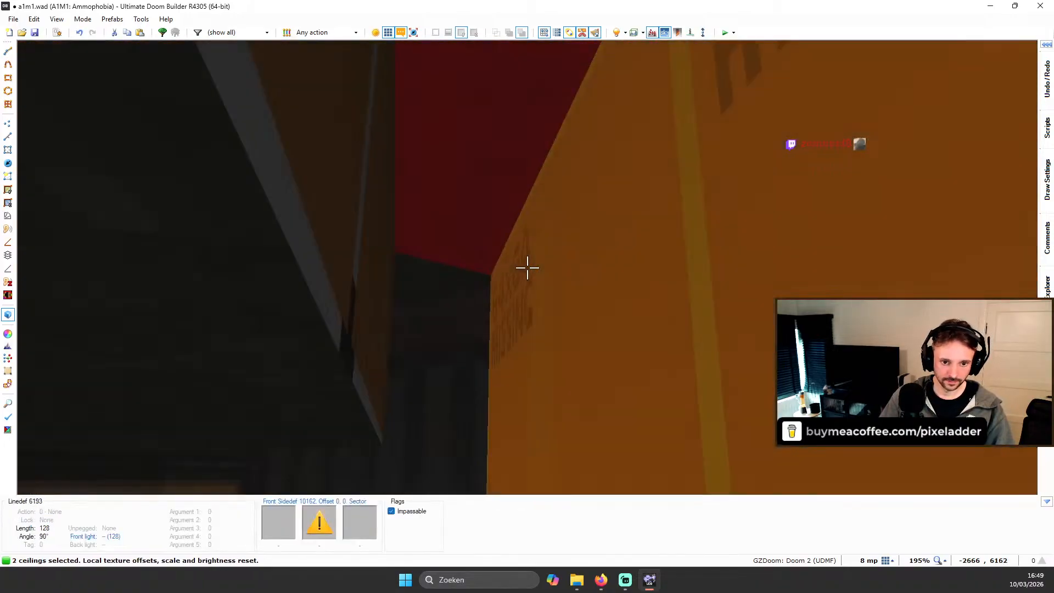
pyautogui.click(527, 268)
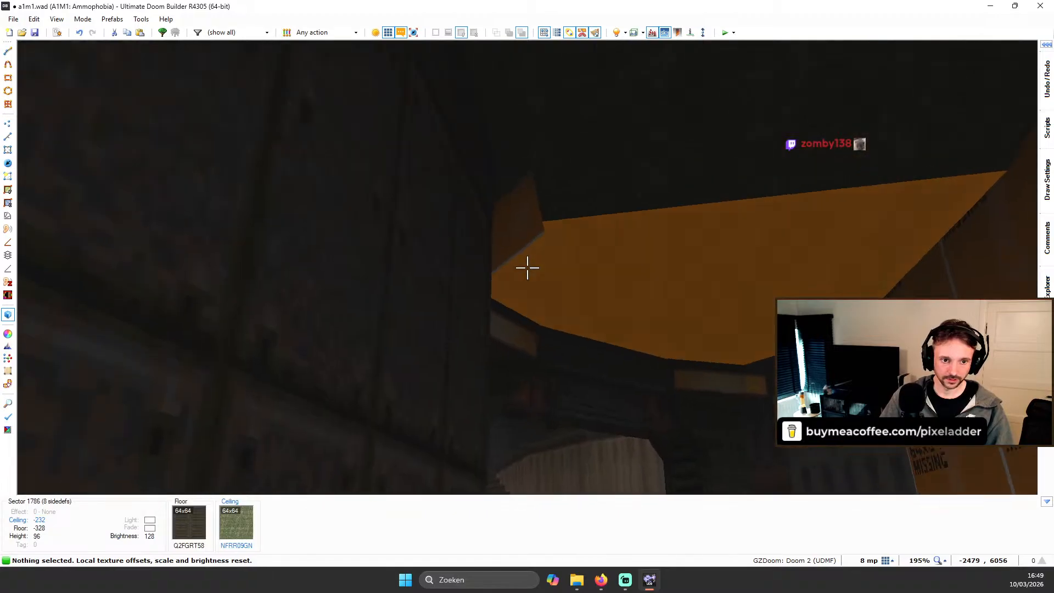
pyautogui.press('w')
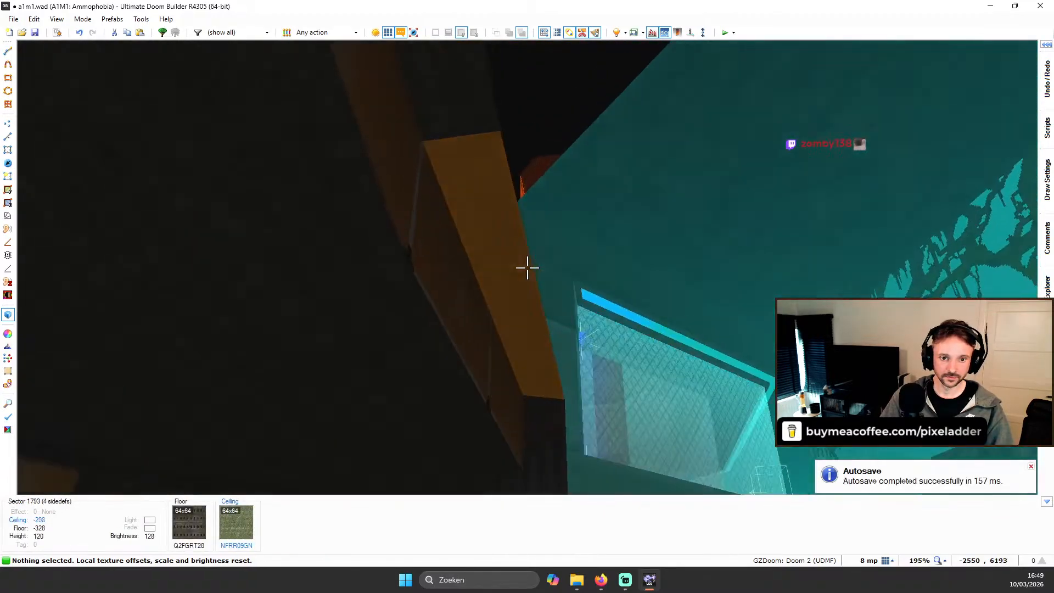
pyautogui.keyDown('shift'); pyautogui.click(527, 268); pyautogui.keyUp('shift')
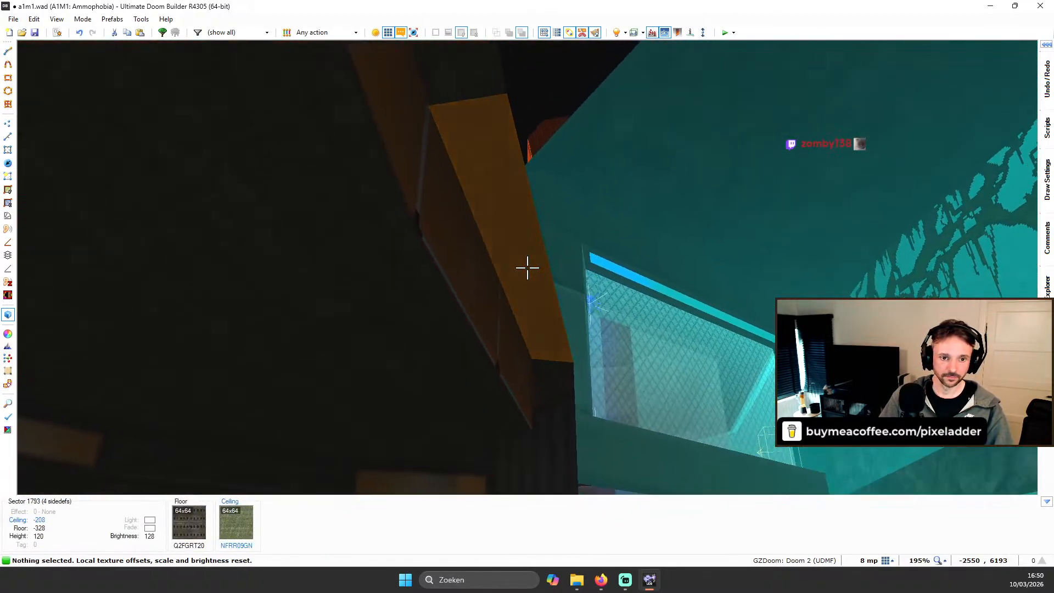
pyautogui.click(527, 268)
pyautogui.press('s')
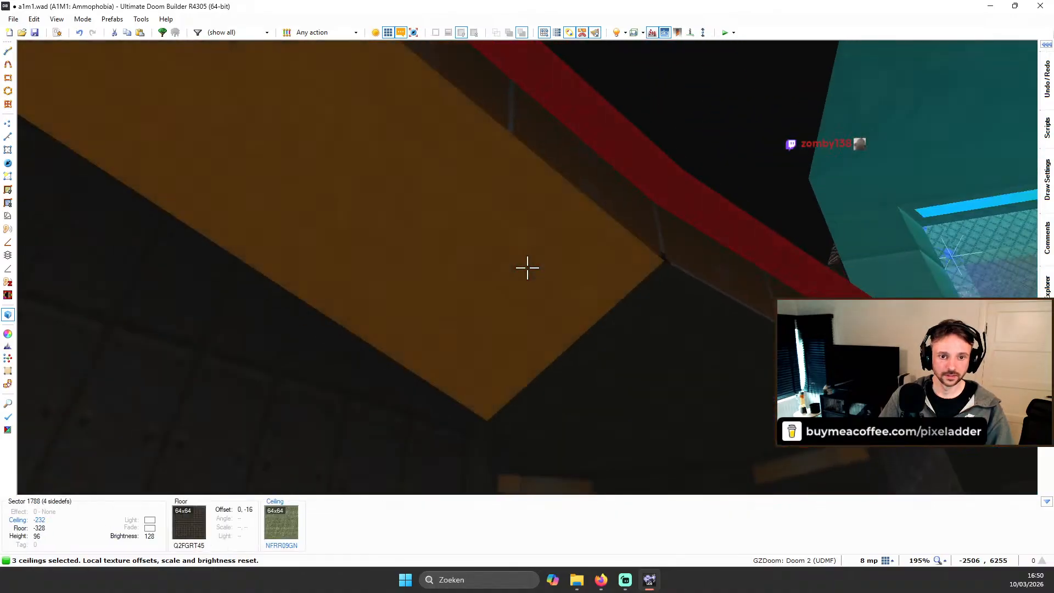
pyautogui.press('e')
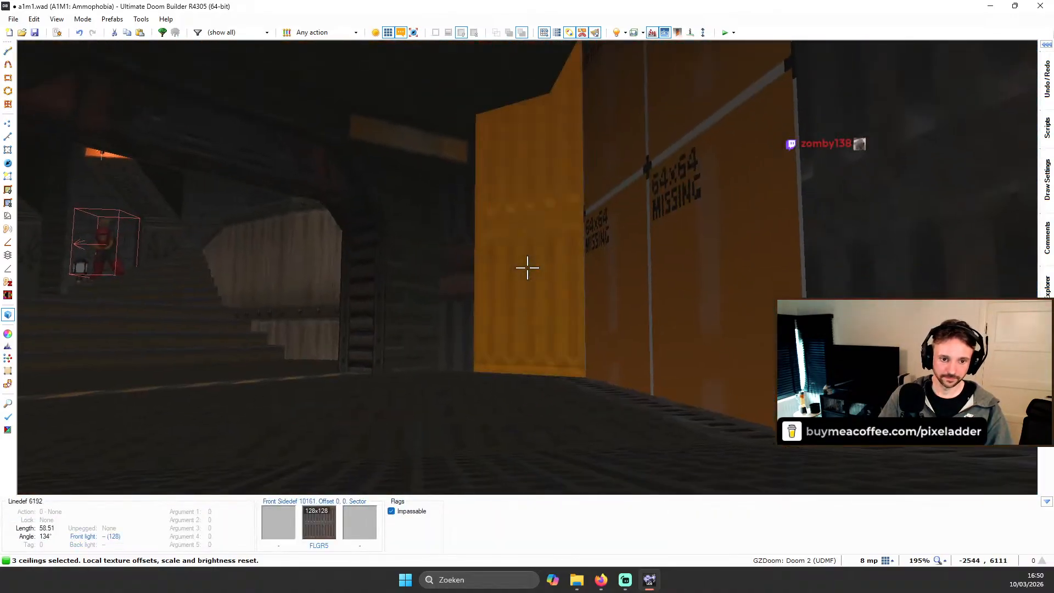
pyautogui.press('d')
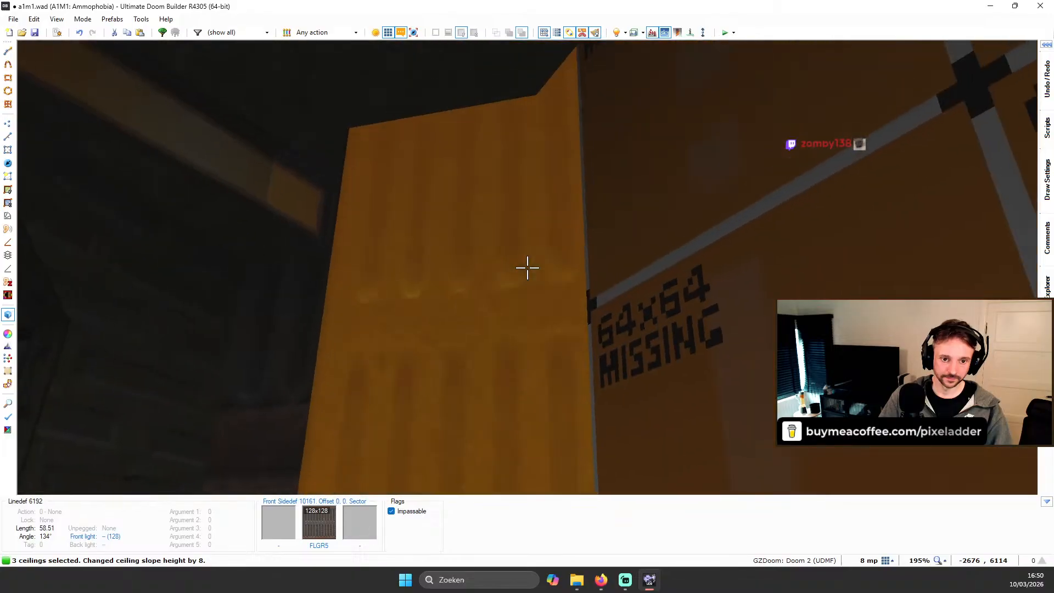
pyautogui.press('c')
# Step: Lower the border-strip ceiling by 8 units after checking the strips around the room
pyautogui.press('e')
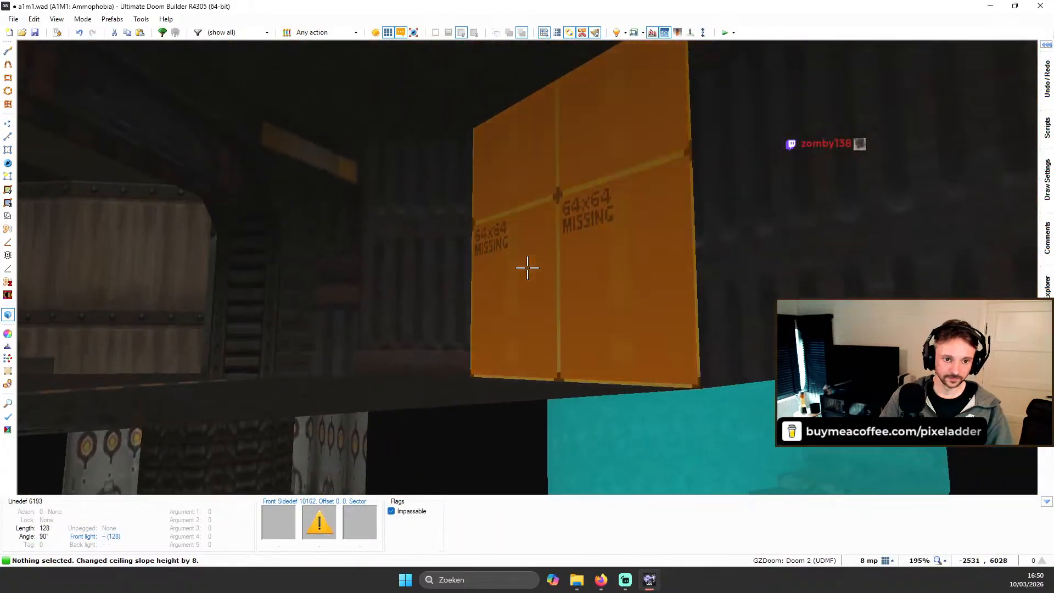
pyautogui.press('d')
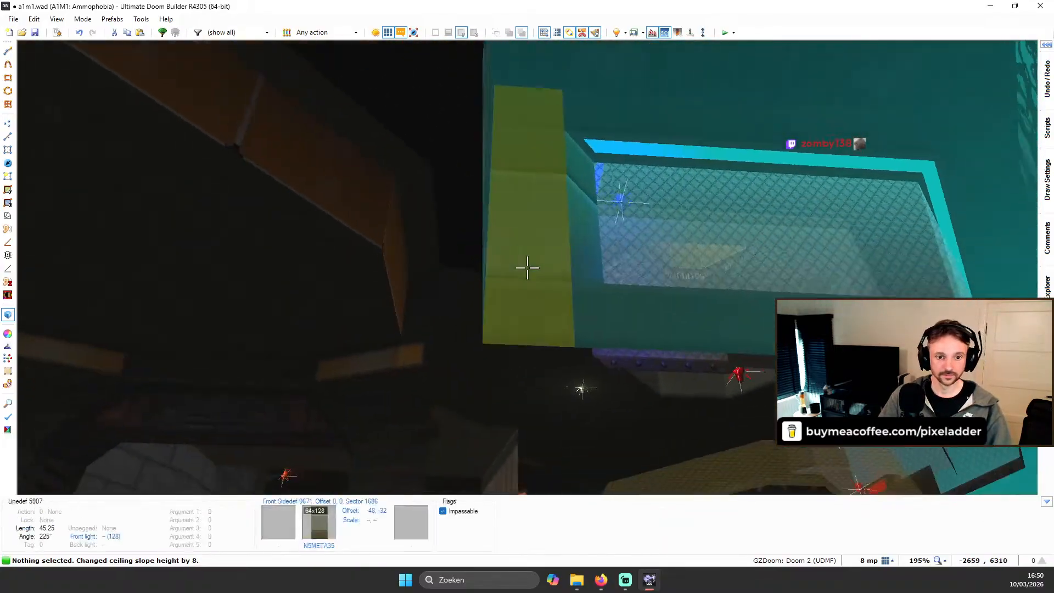
pyautogui.press('e')
pyautogui.press('d')
pyautogui.press('e')
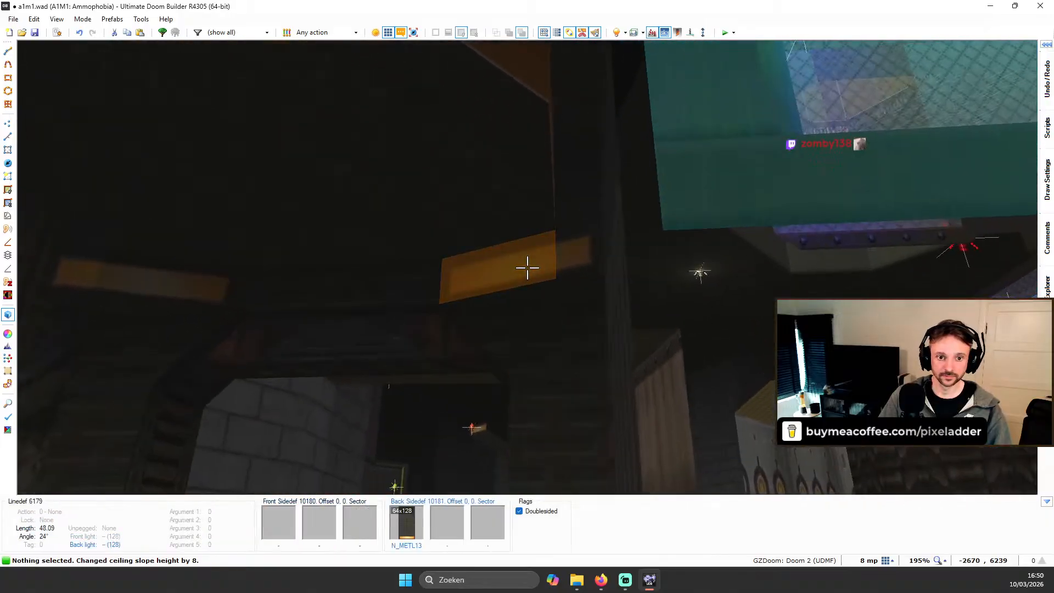
pyautogui.press('d')
pyautogui.press('d')
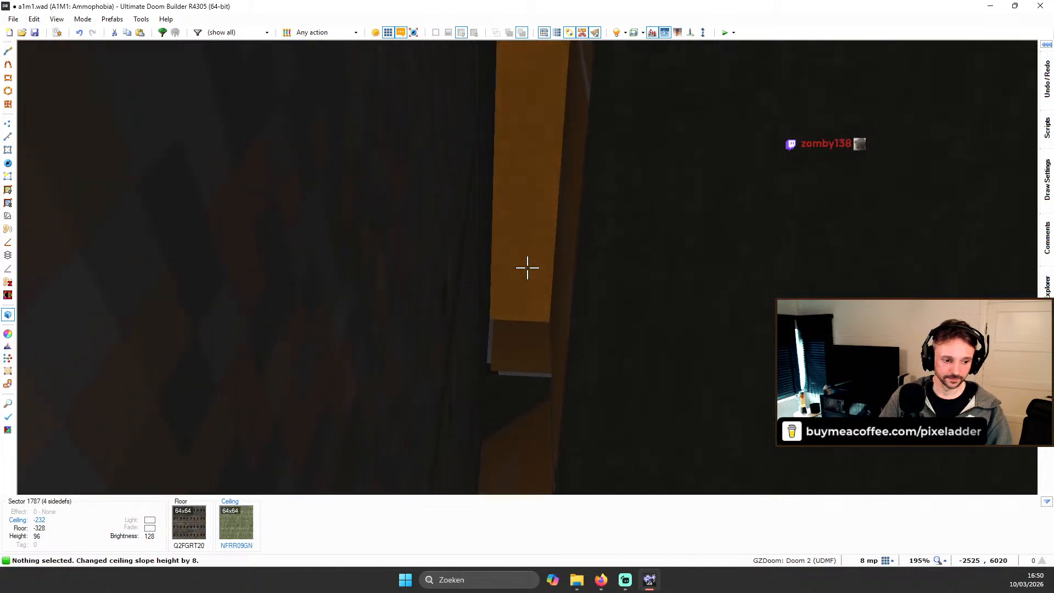
pyautogui.press('d')
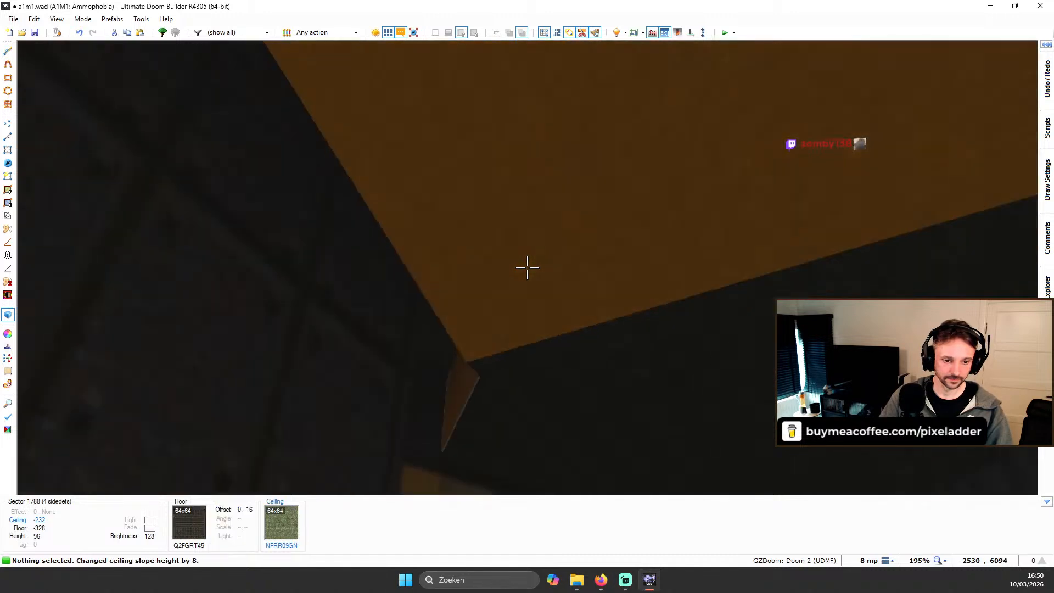
pyautogui.press('w')
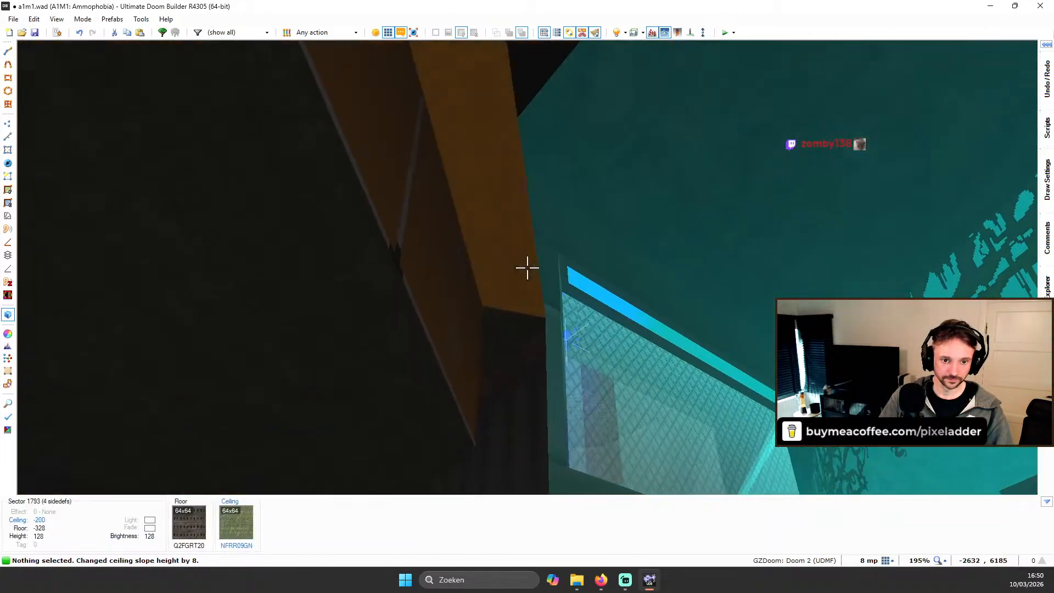
# Step: Delete the texture from the short 35.88-unit angled wall and reset its local texture offsets, scale and brightness
pyautogui.press('w')
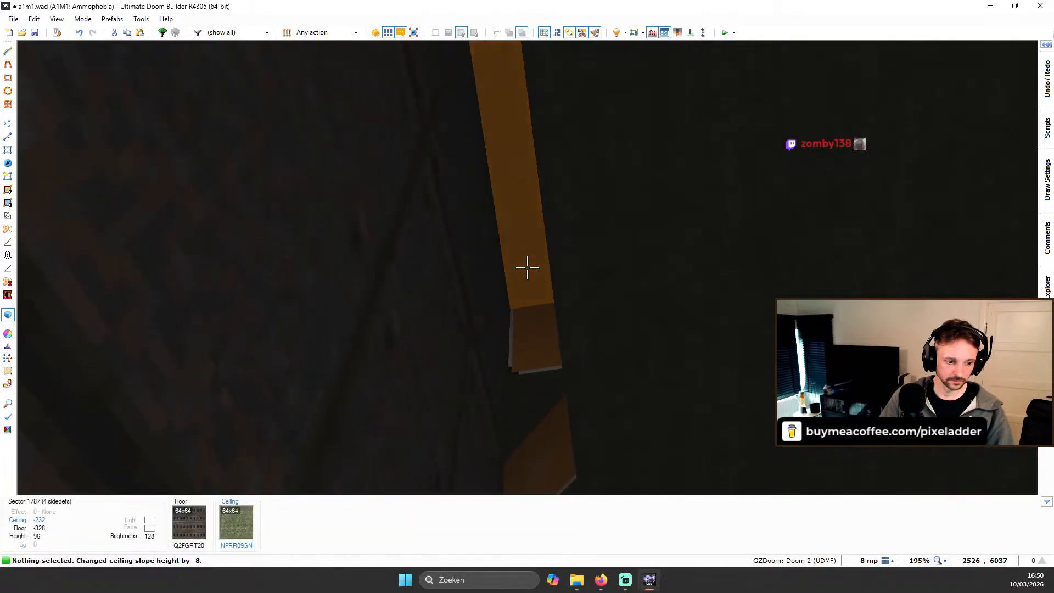
pyautogui.press('w')
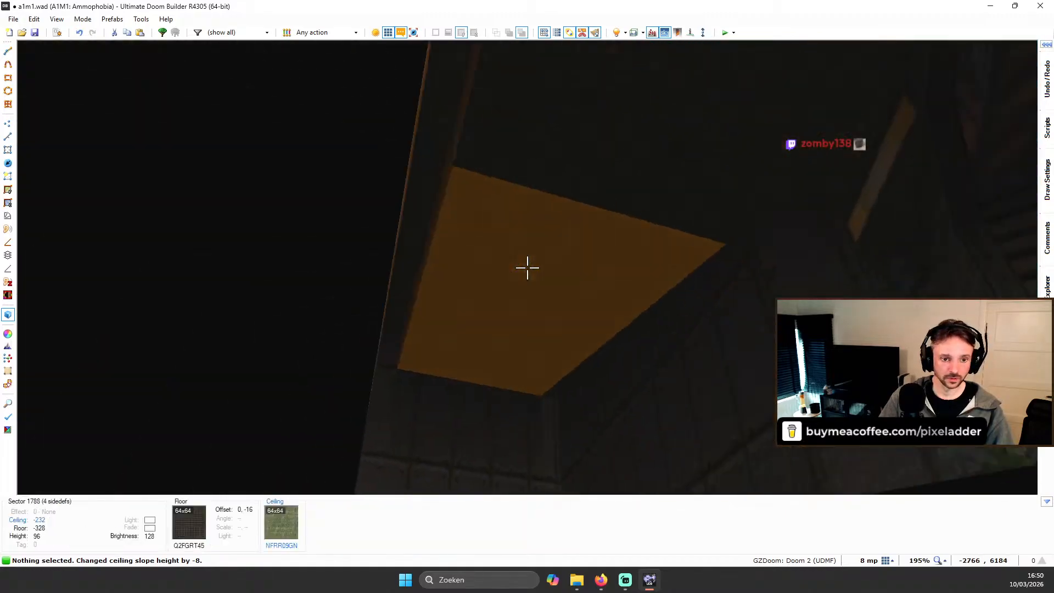
pyautogui.press('w')
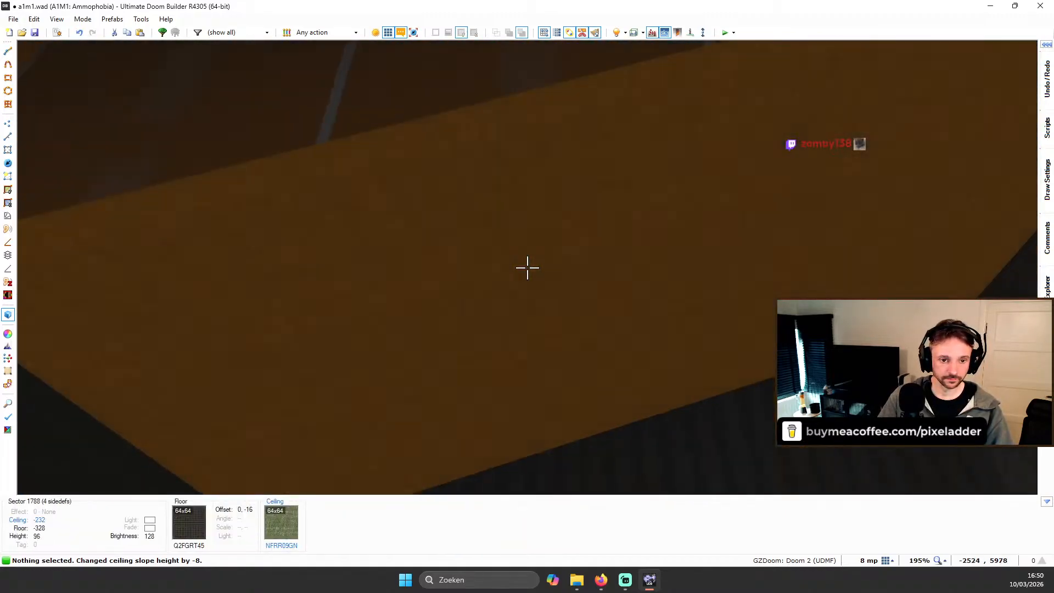
pyautogui.press('w')
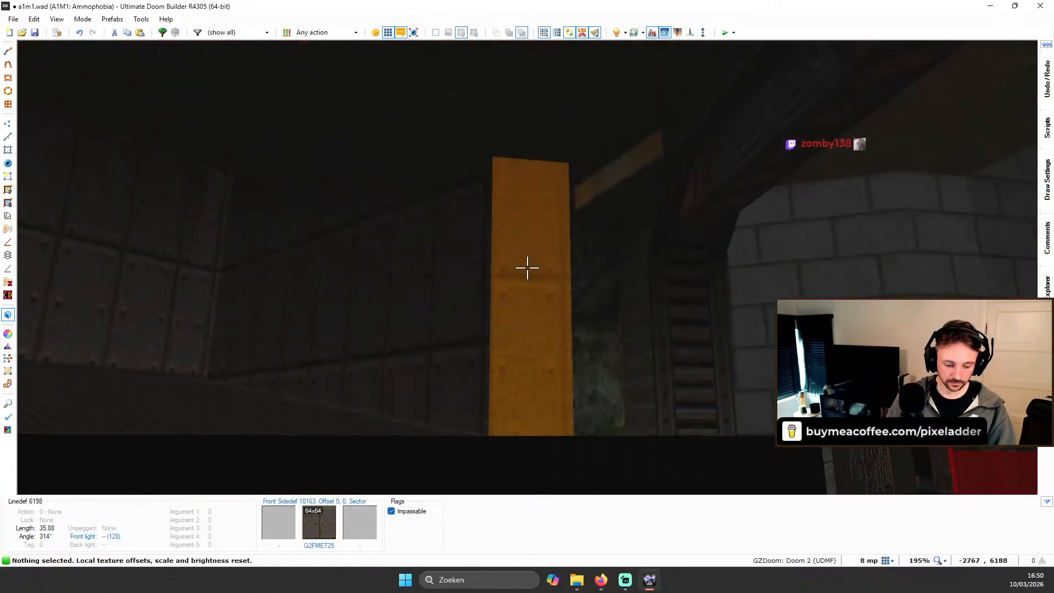
pyautogui.press('w')
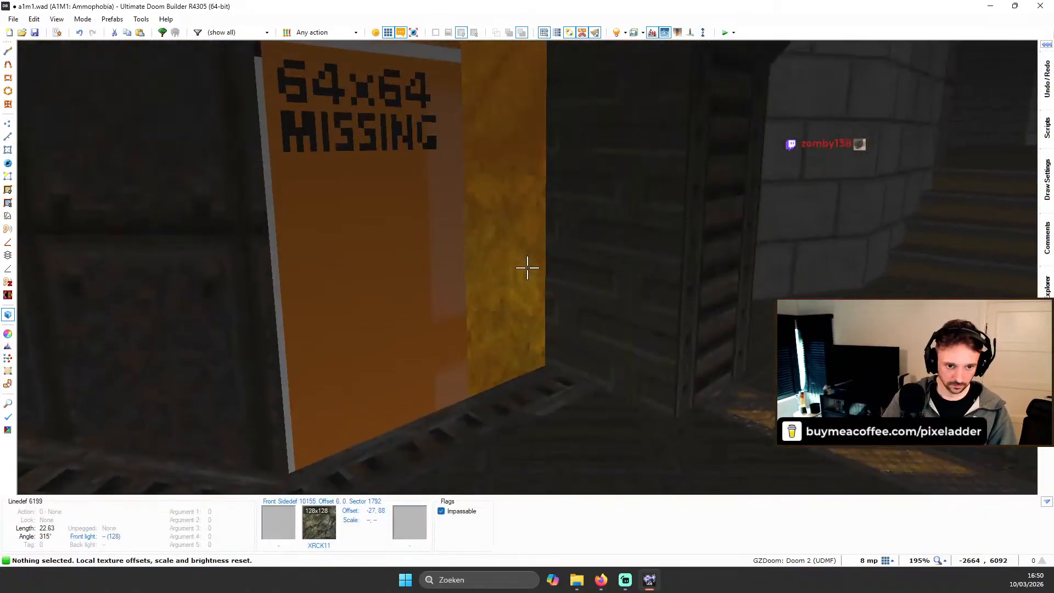
# Step: Raise the ceiling of the short diagonal border strip to -200
pyautogui.press('w')
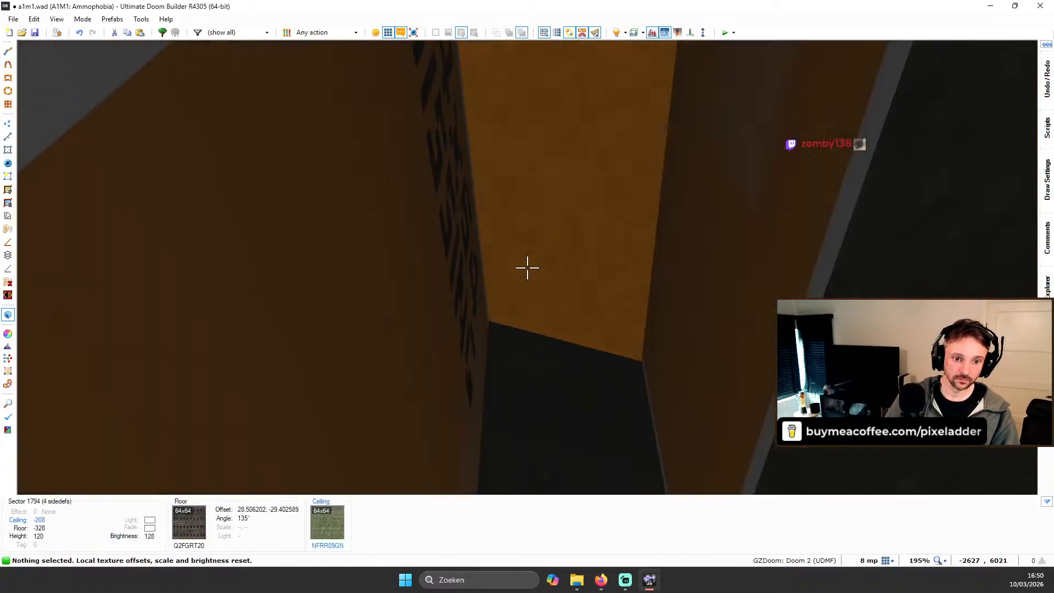
pyautogui.click(527, 267)
pyautogui.press('w')
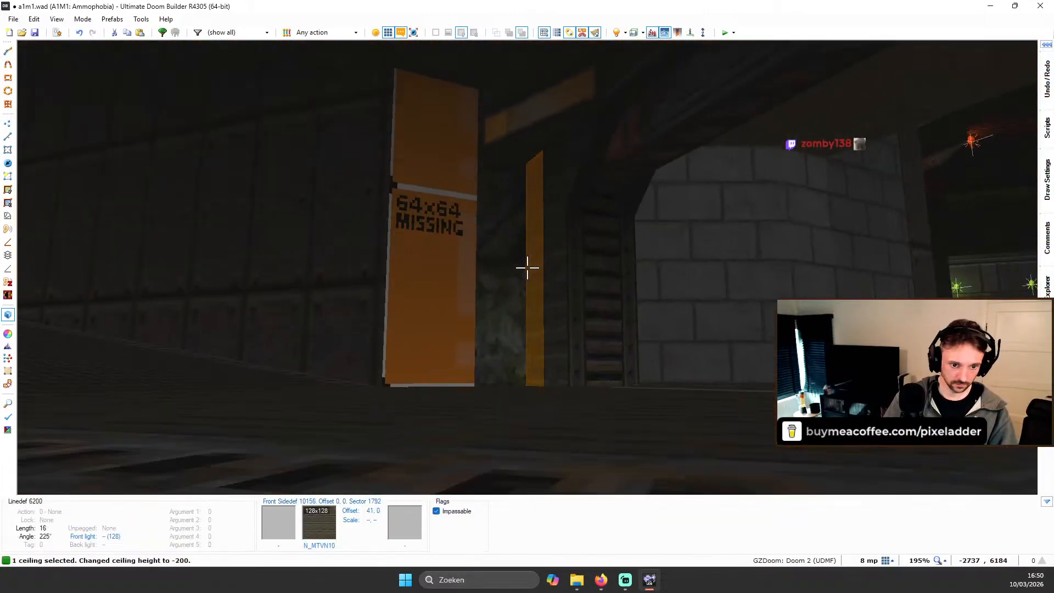
pyautogui.press('w')
pyautogui.press('w')
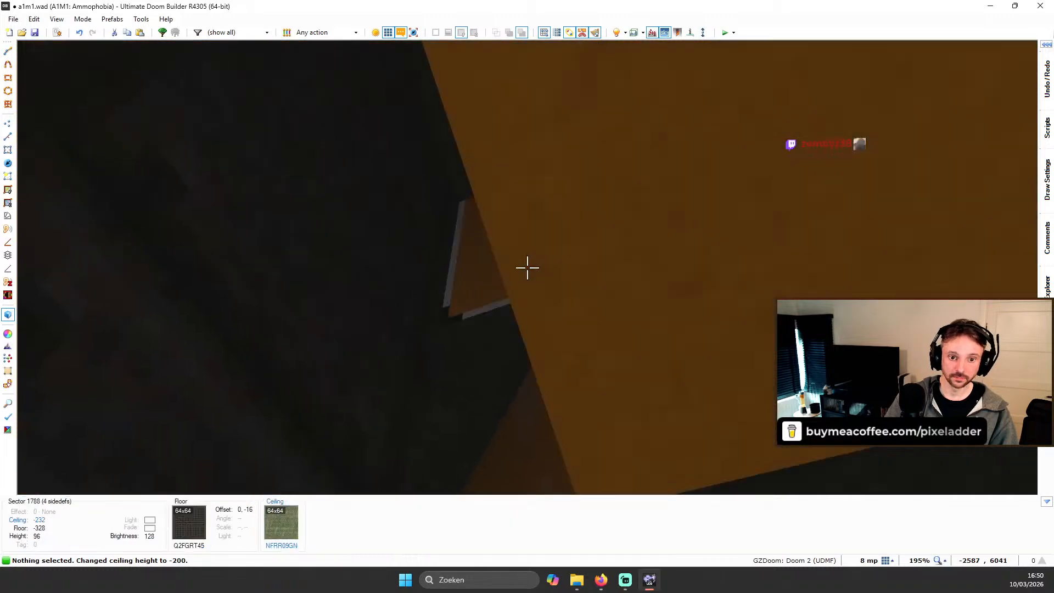
# Step: Raise the ceilings of two further border strips, including the one along the 256-unit wall, by 8 units
pyautogui.press('w')
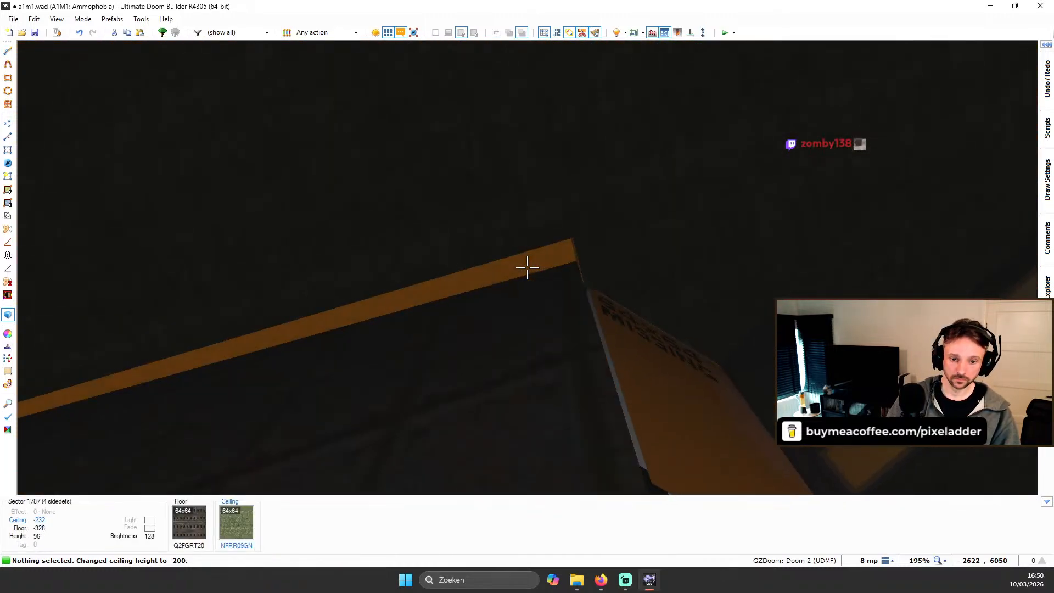
pyautogui.press('w')
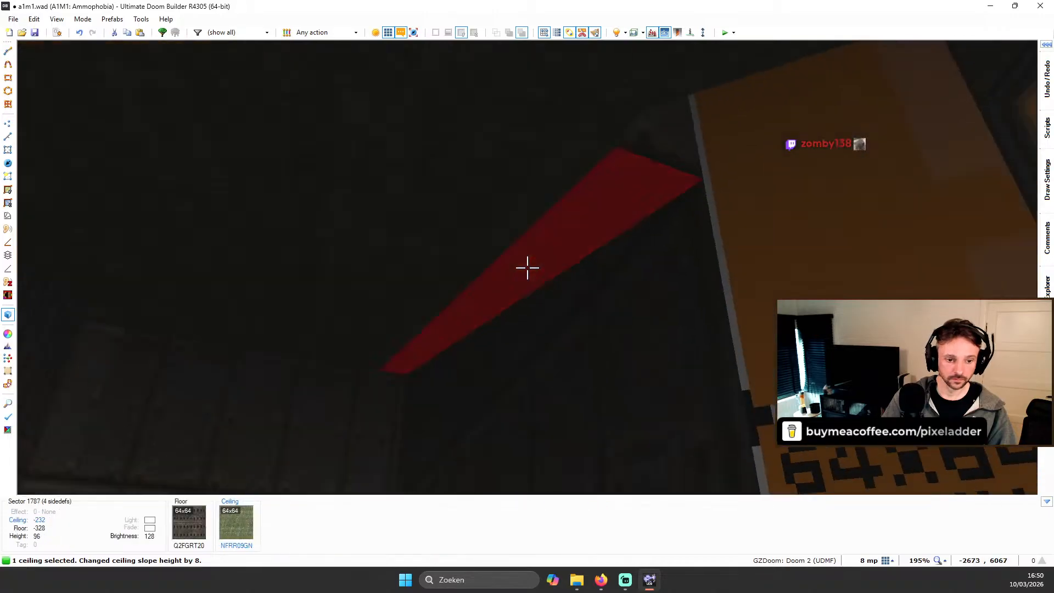
pyautogui.press('w')
pyautogui.press('w')
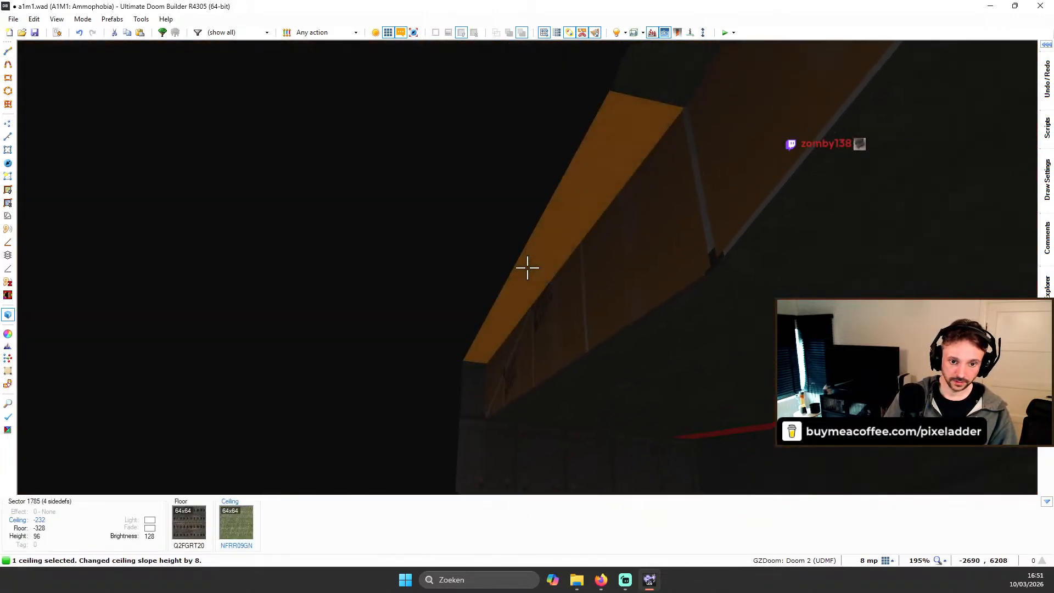
pyautogui.press('w')
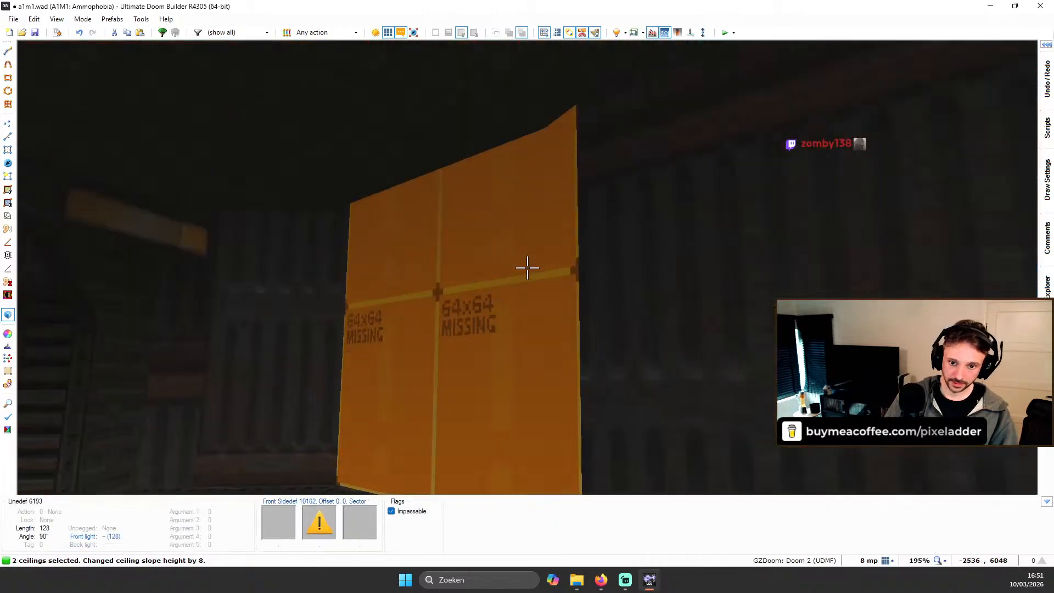
pyautogui.press('w')
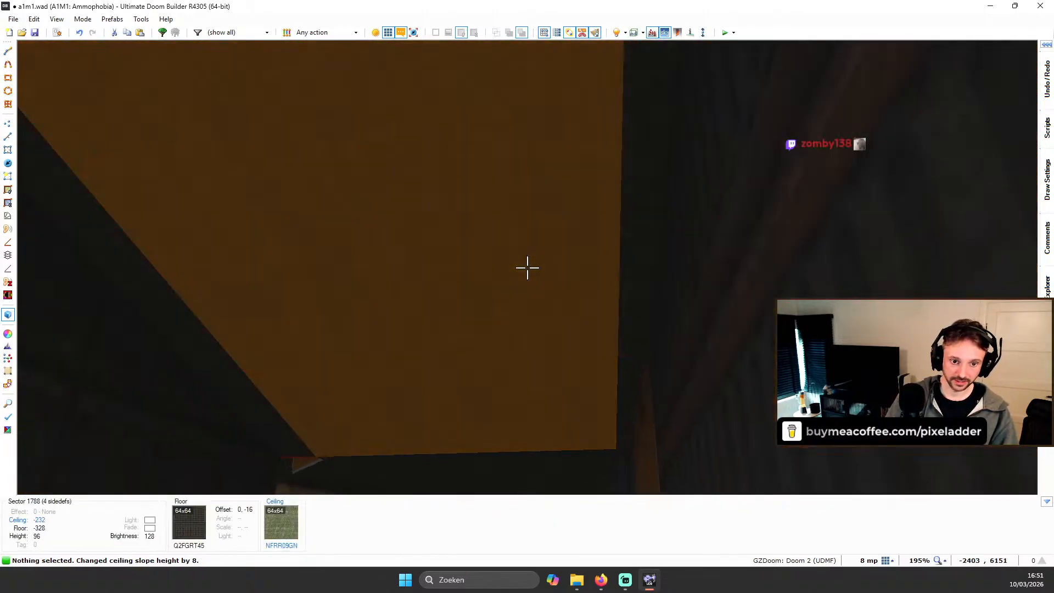
# Step: Set the border-strip ceiling height to -208 and change the ceiling slope height by 8
pyautogui.press('w')
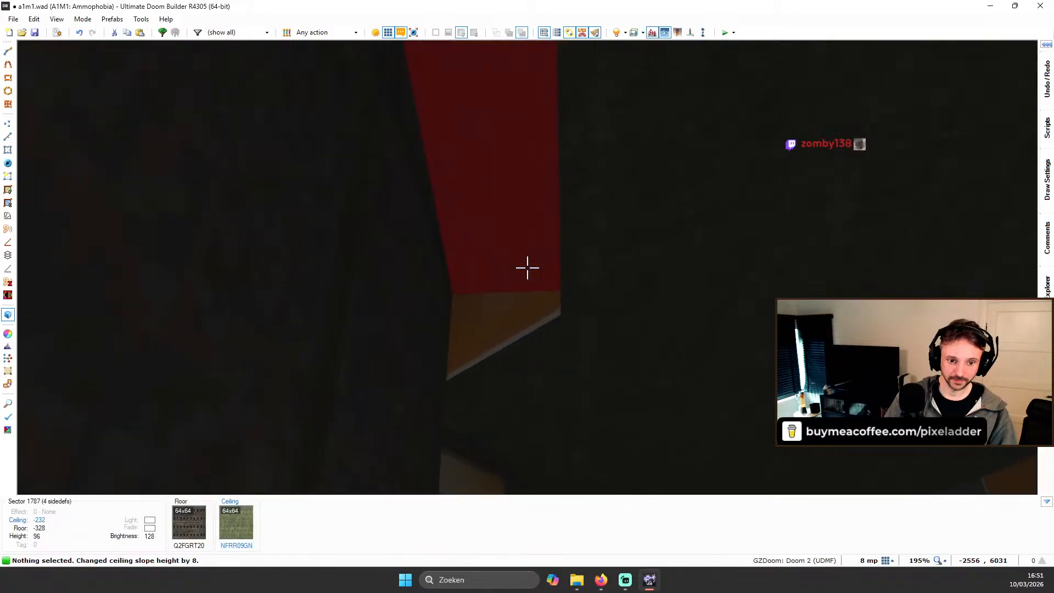
pyautogui.click(527, 268)
pyautogui.press('w')
pyautogui.press('w')
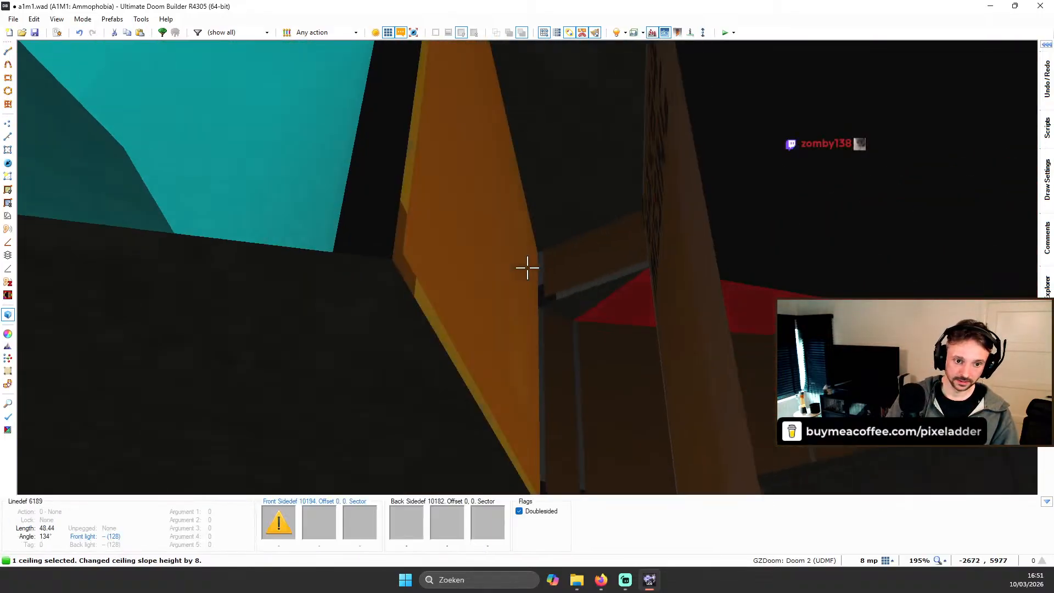
pyautogui.press('w')
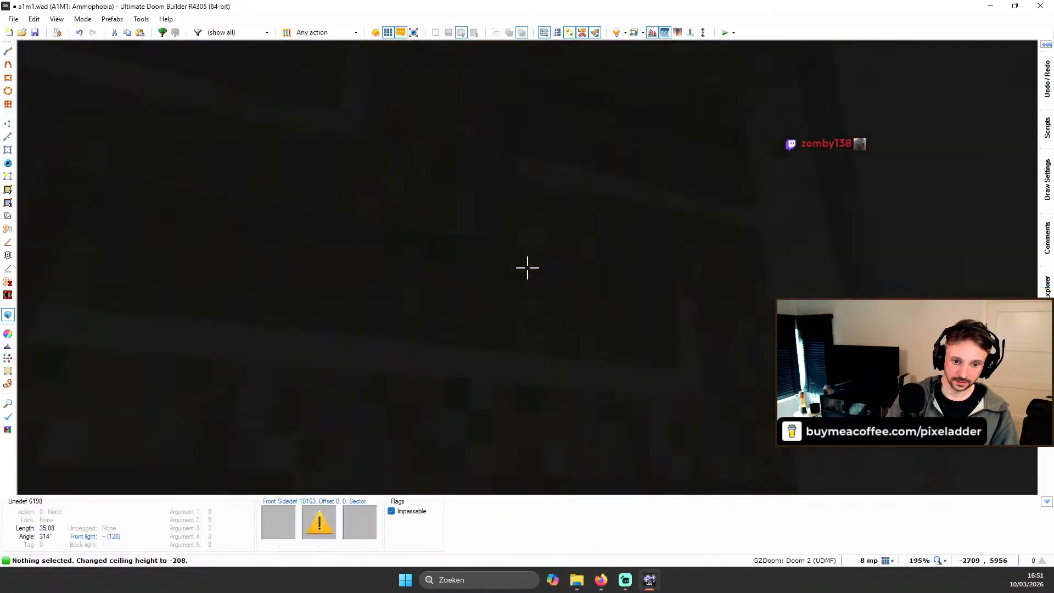
pyautogui.press('s')
pyautogui.press('w')
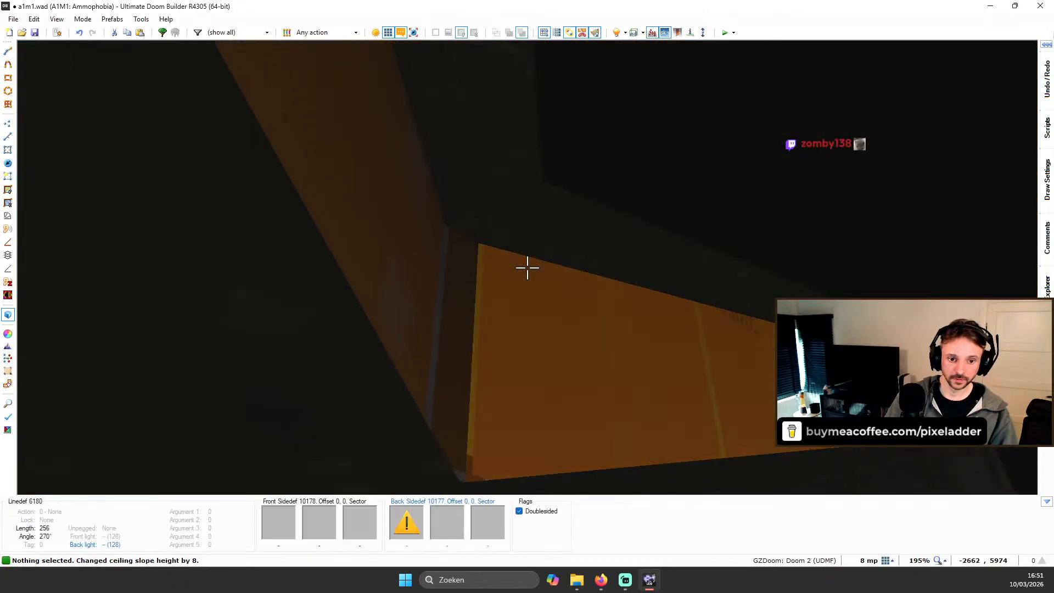
pyautogui.press('w')
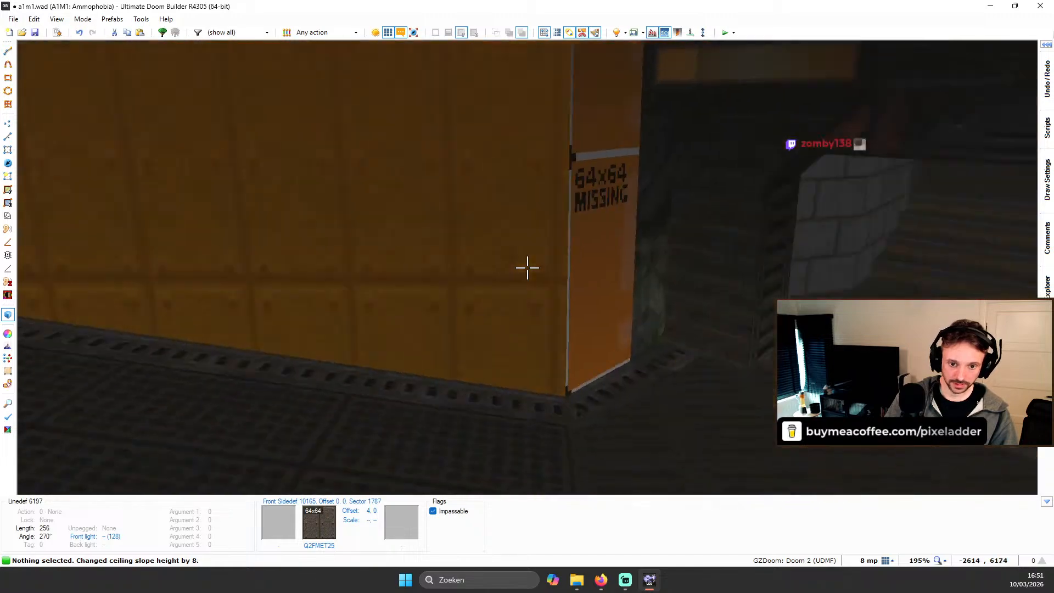
# Step: Delete the texture from the room's end wall and reset the local texture offsets, scale and brightness of its 16-unit segment
pyautogui.press('a')
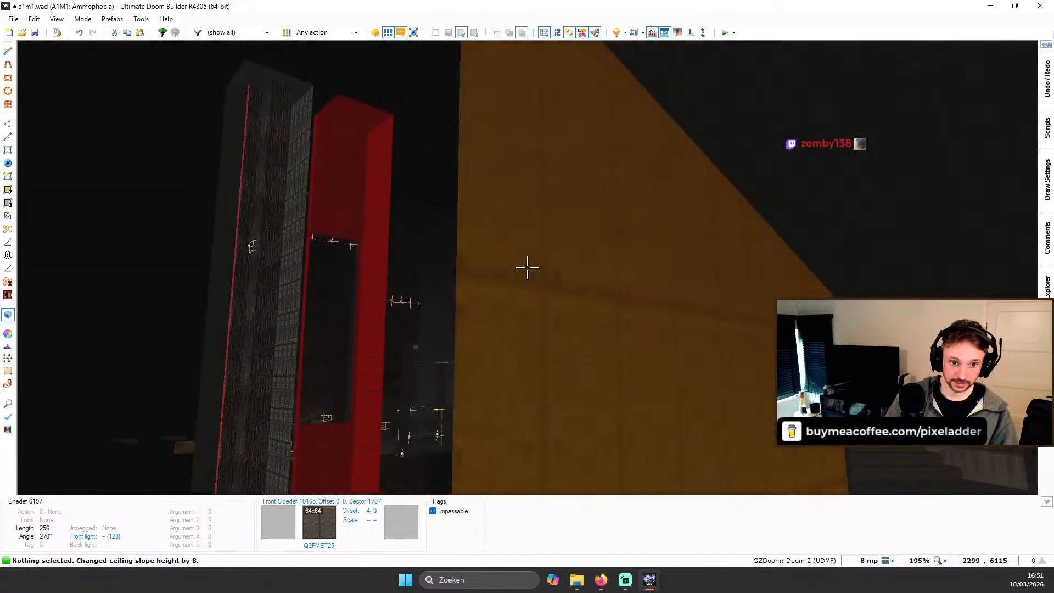
pyautogui.press('d')
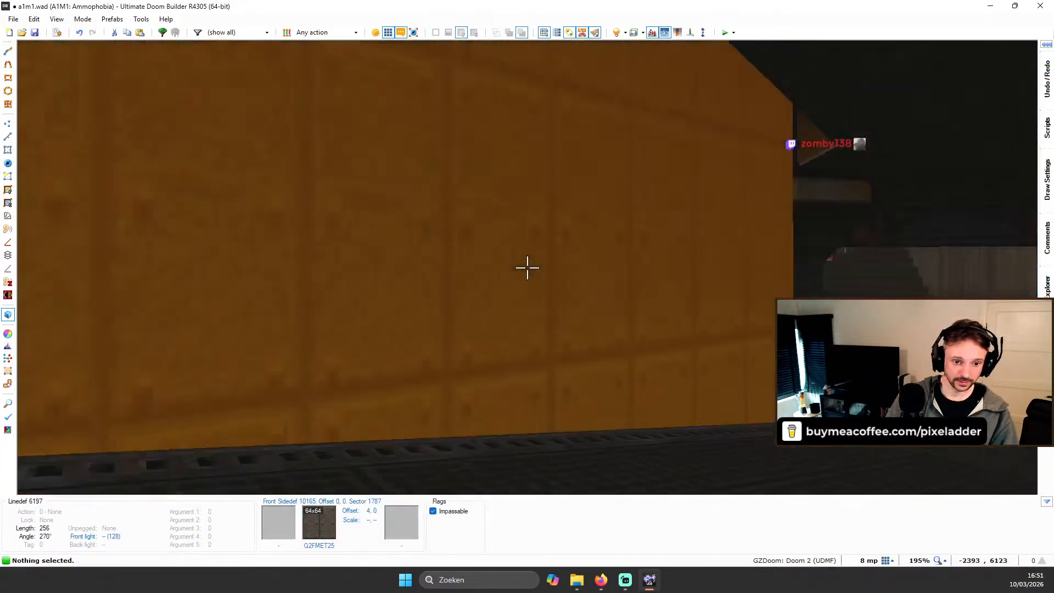
pyautogui.press('d')
pyautogui.press('w')
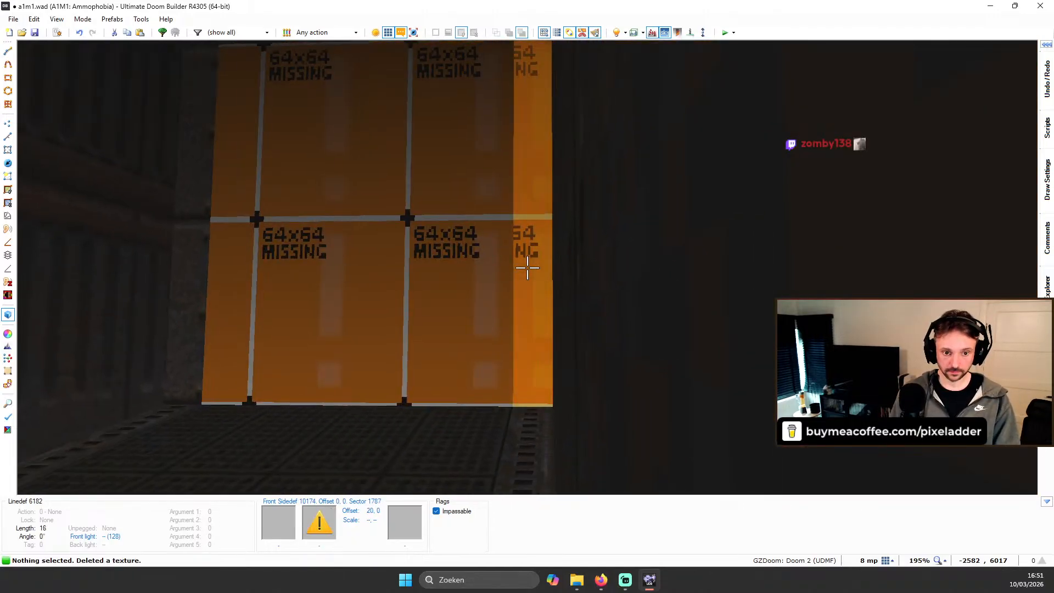
pyautogui.press('f')
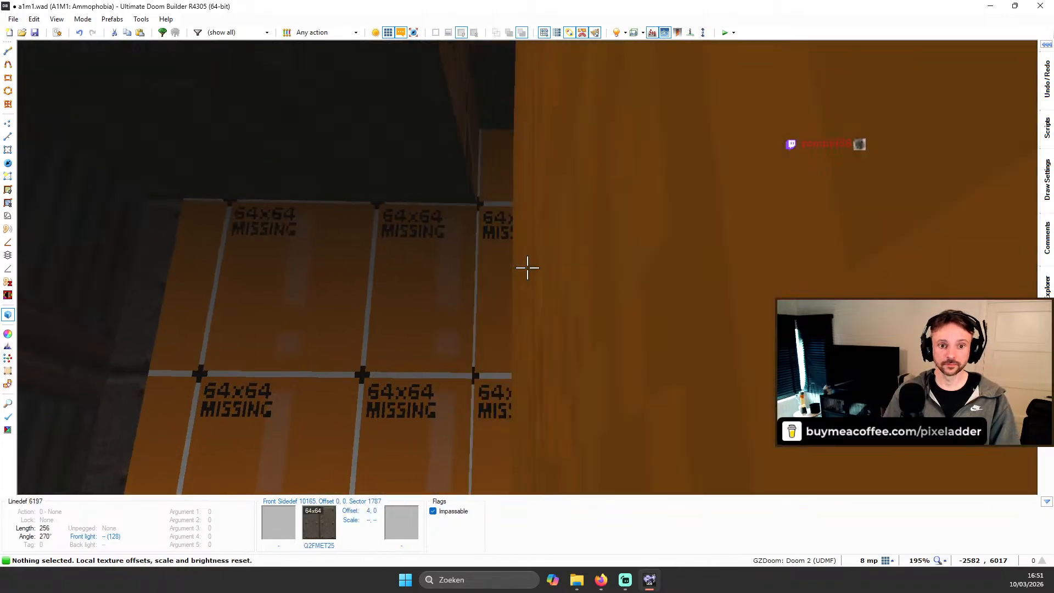
# Step: Raise the slope of the border strip beside the 256-unit wall in two increments where it meets the room's end wall
pyautogui.press('e')
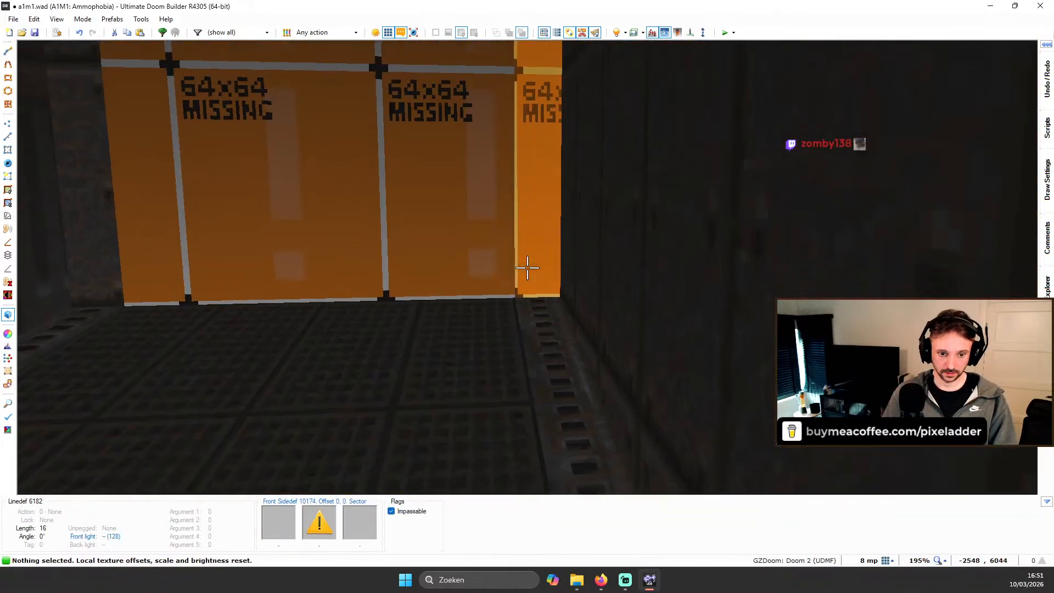
pyautogui.press('s')
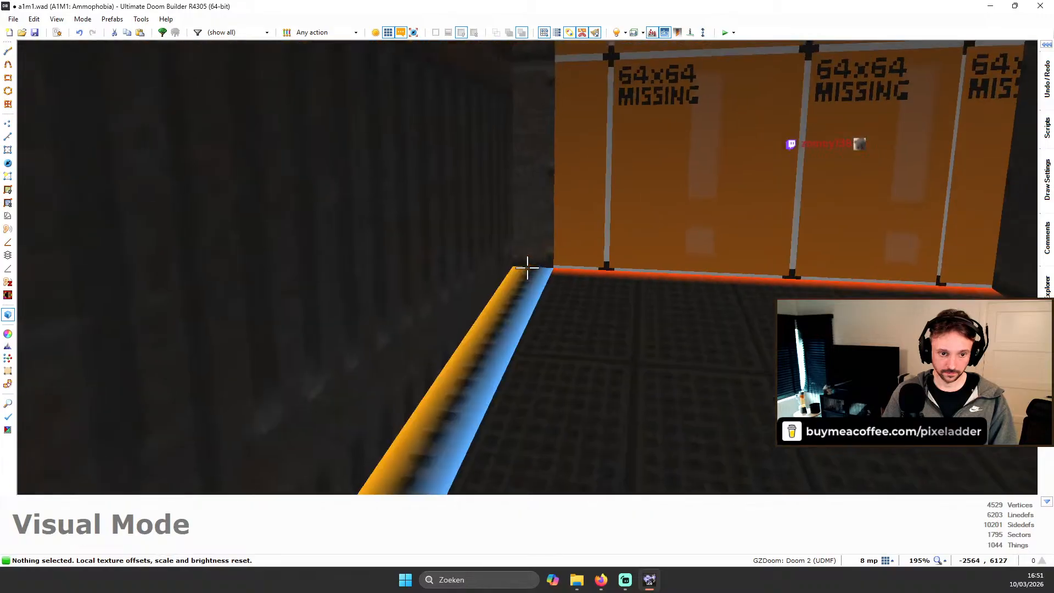
pyautogui.press('e')
pyautogui.press('d')
pyautogui.press('f')
pyautogui.scroll(1, 527, 268)
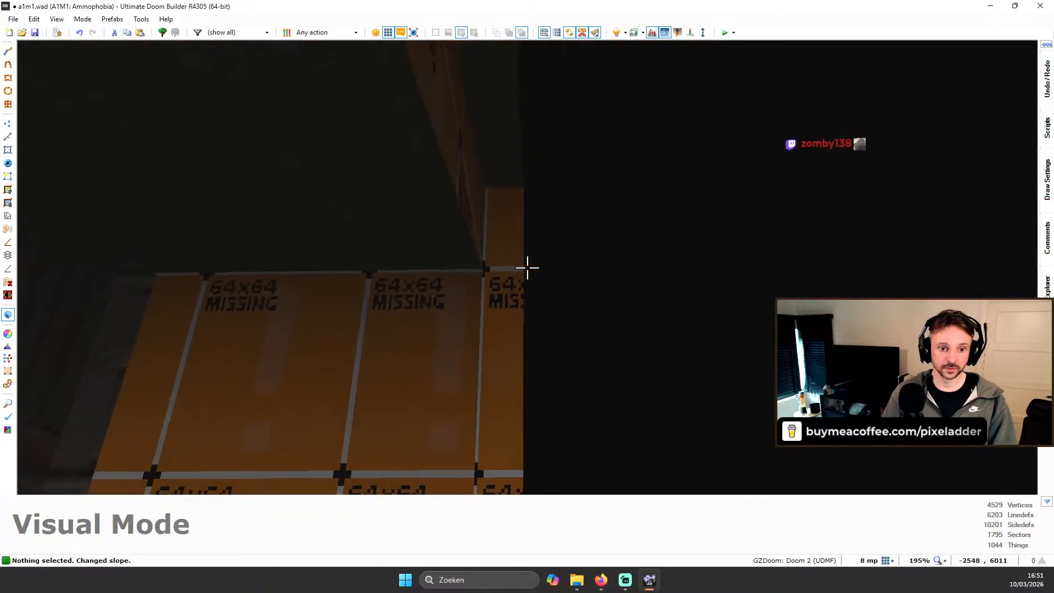
pyautogui.press('d')
pyautogui.press('e')
pyautogui.scroll(1, 527, 268)
pyautogui.press('s')
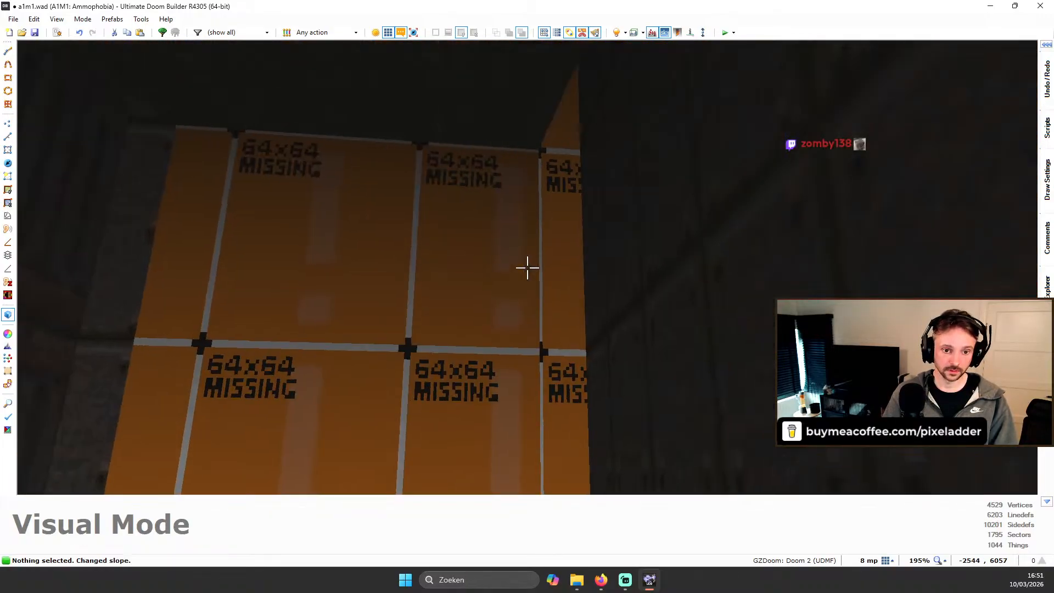
pyautogui.press('f')
pyautogui.press('d')
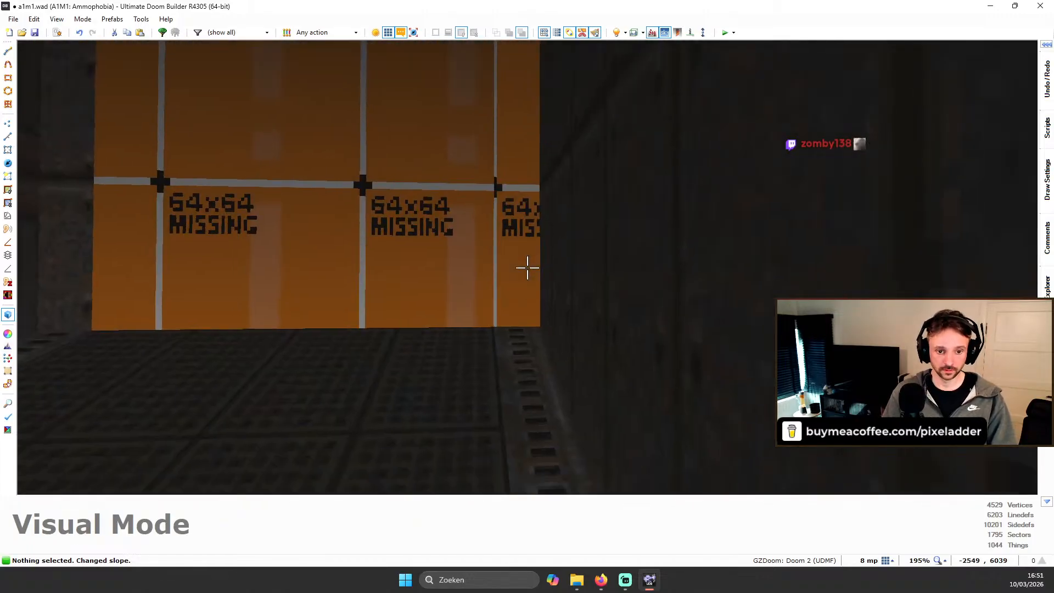
# Step: Shift the texture offsets of the 16-unit end-wall segment to 0, 32
pyautogui.moveTo(527, 268)
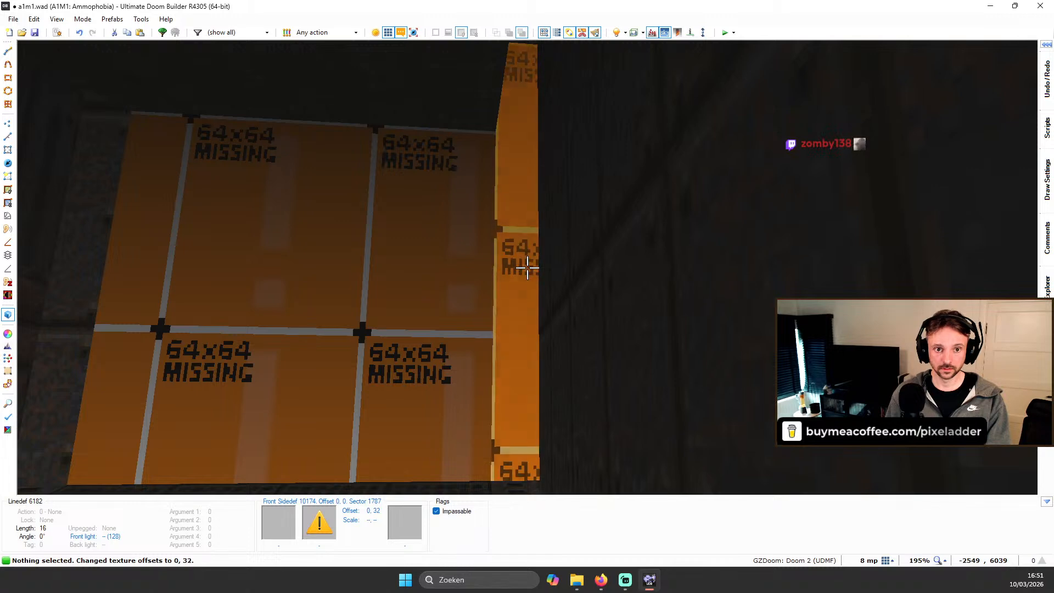
pyautogui.press('d')
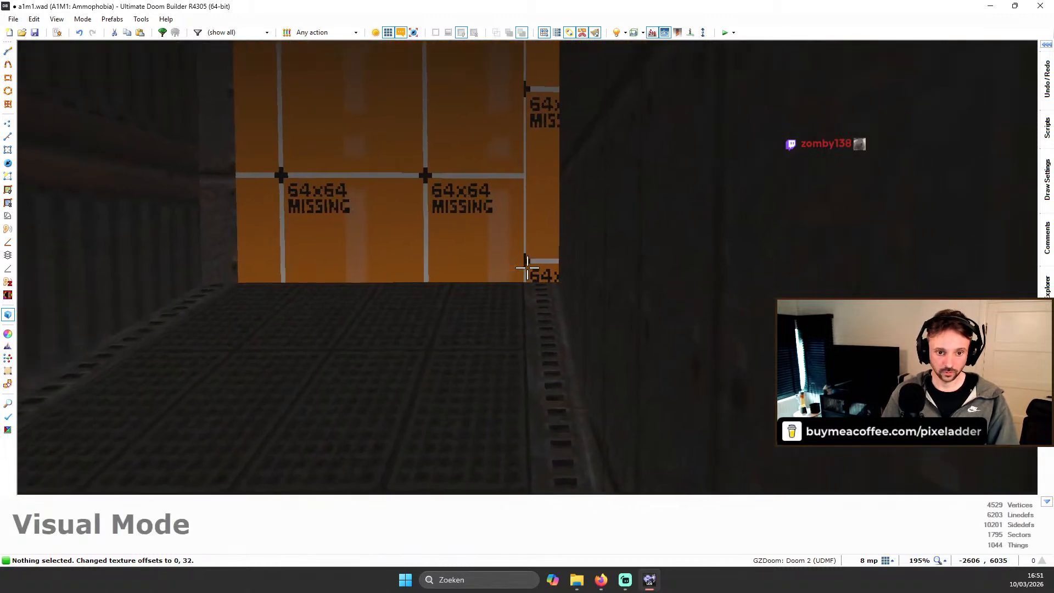
pyautogui.press('e')
pyautogui.press('d')
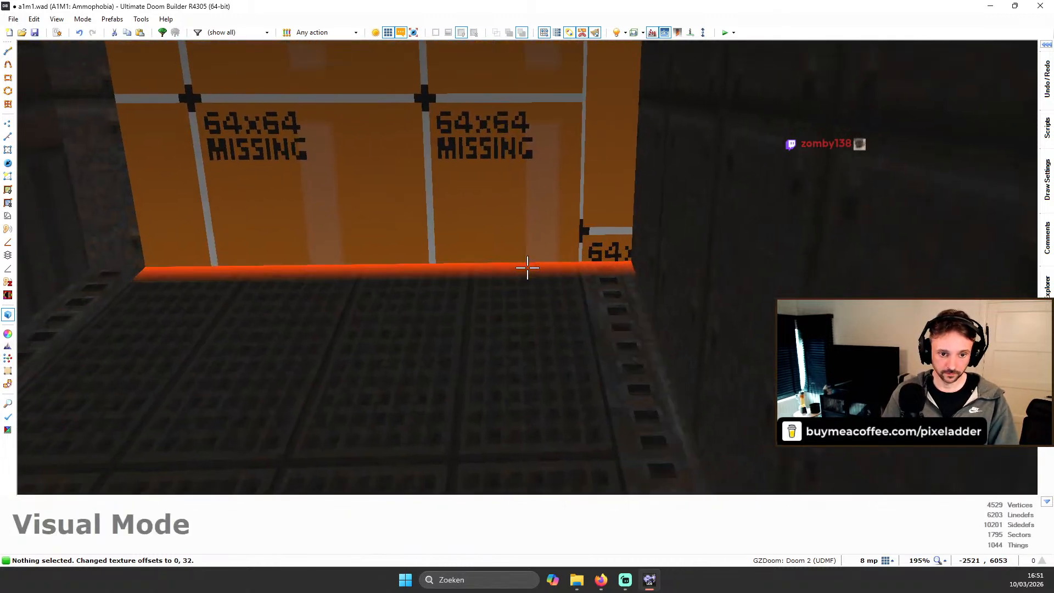
# Step: Raise the slope at the end wall's edge by one more increment and clear the slope handle selection
pyautogui.press('s')
pyautogui.click(527, 268)
pyautogui.scroll(1, 527, 268)
pyautogui.press('c')
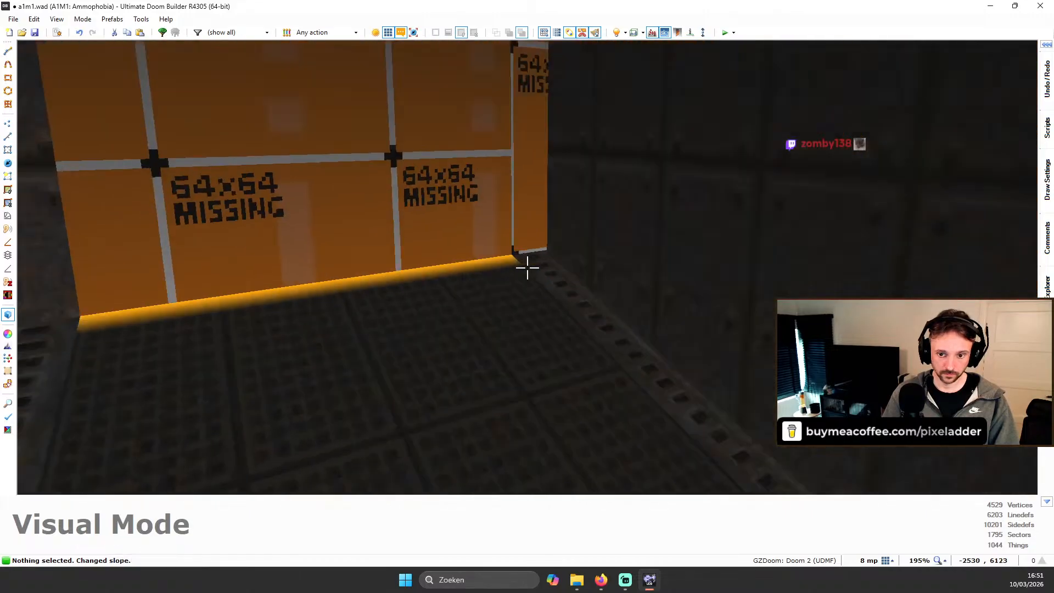
pyautogui.hotkey('alt', 'v')
pyautogui.press('d')
pyautogui.press('e')
pyautogui.press('d')
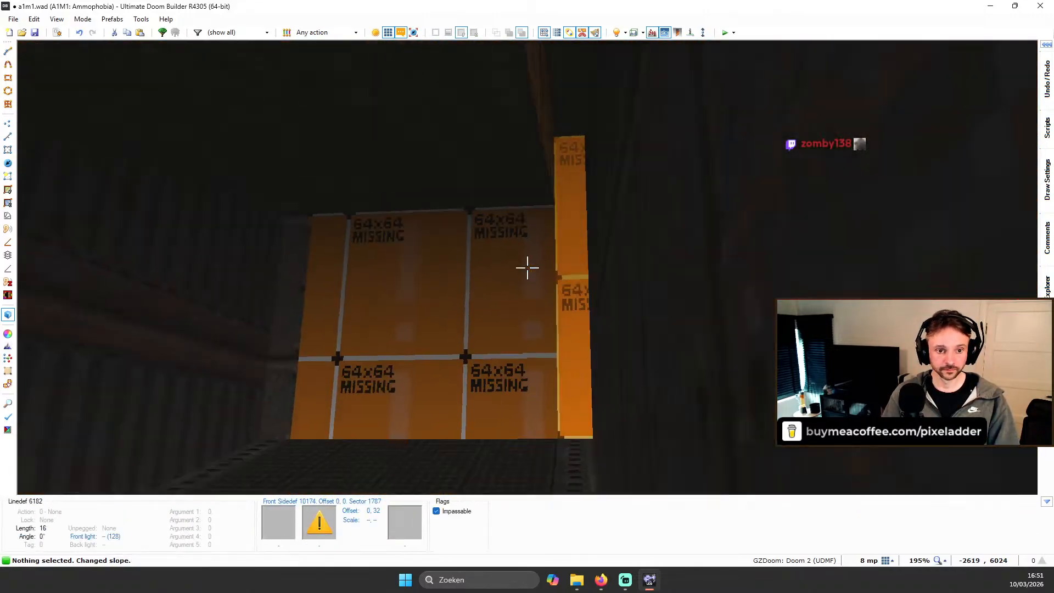
# Step: Examine the room's two main ceilings from below and the room's sector layout in the 2D map
pyautogui.press('f')
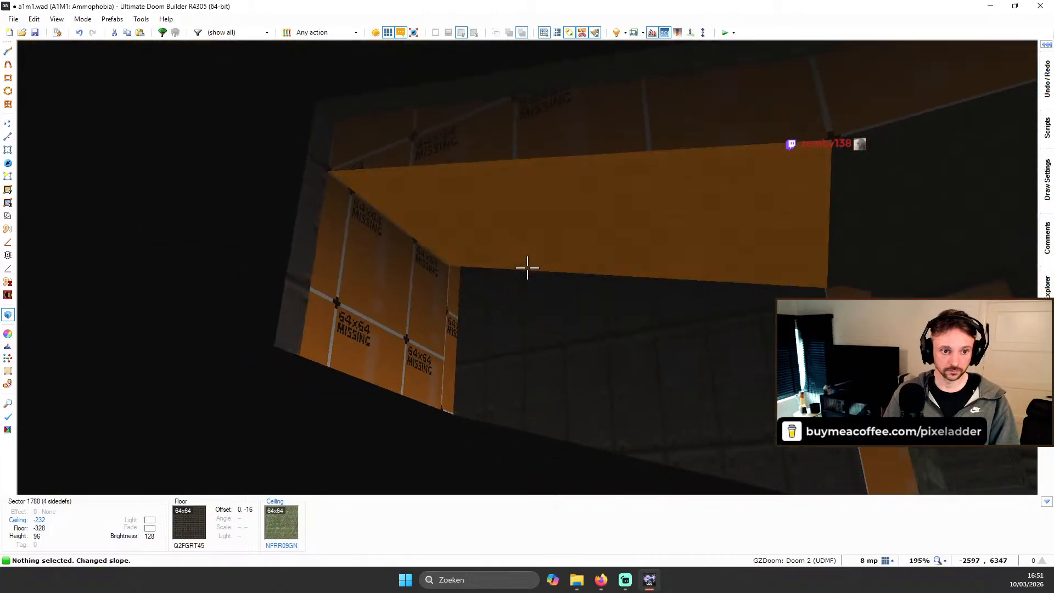
pyautogui.press('e')
pyautogui.press('d')
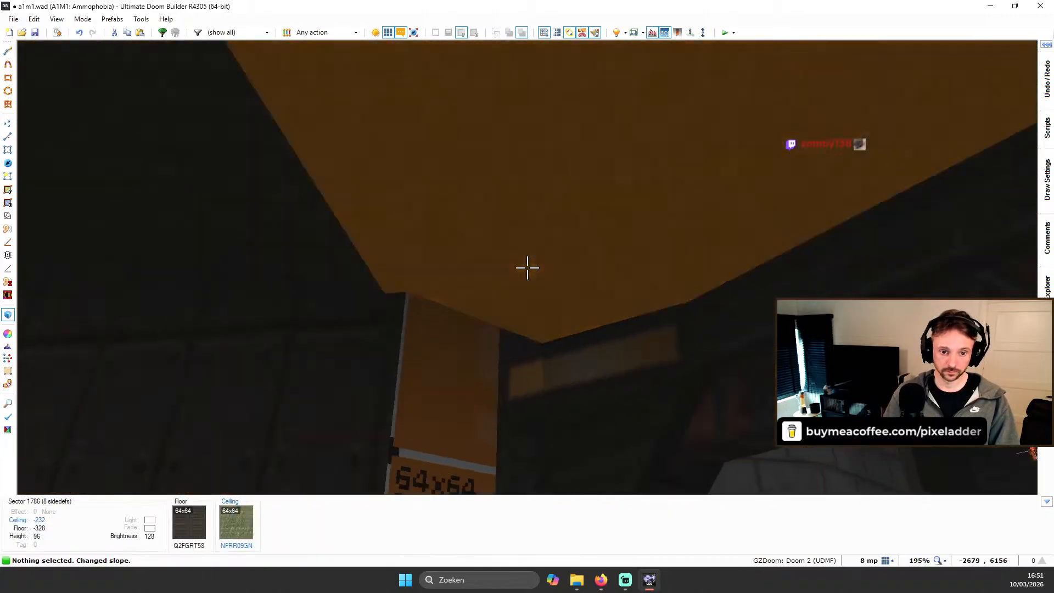
pyautogui.press('e')
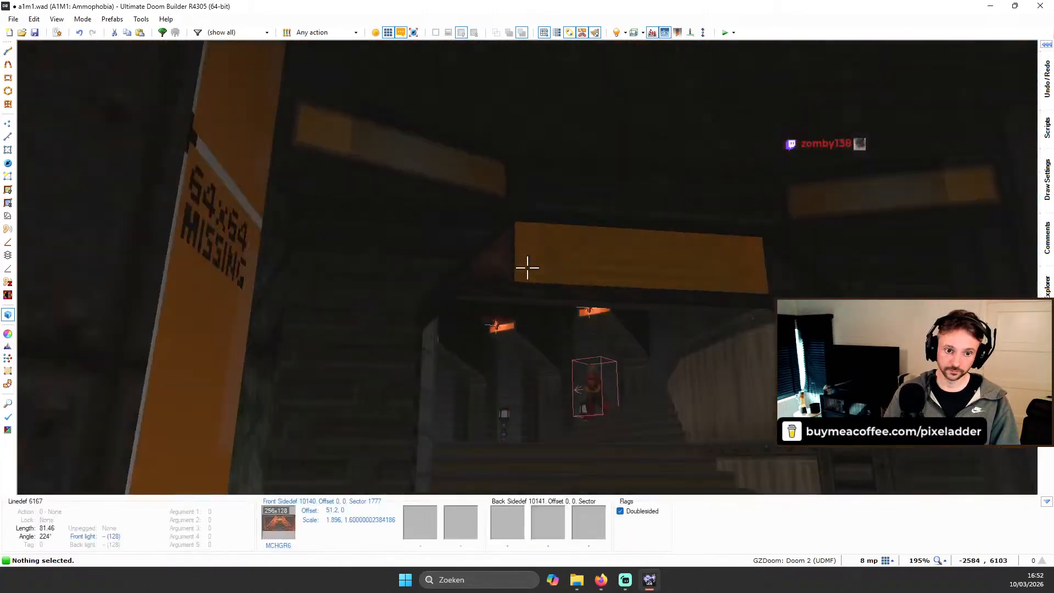
pyautogui.press('e')
pyautogui.press('d')
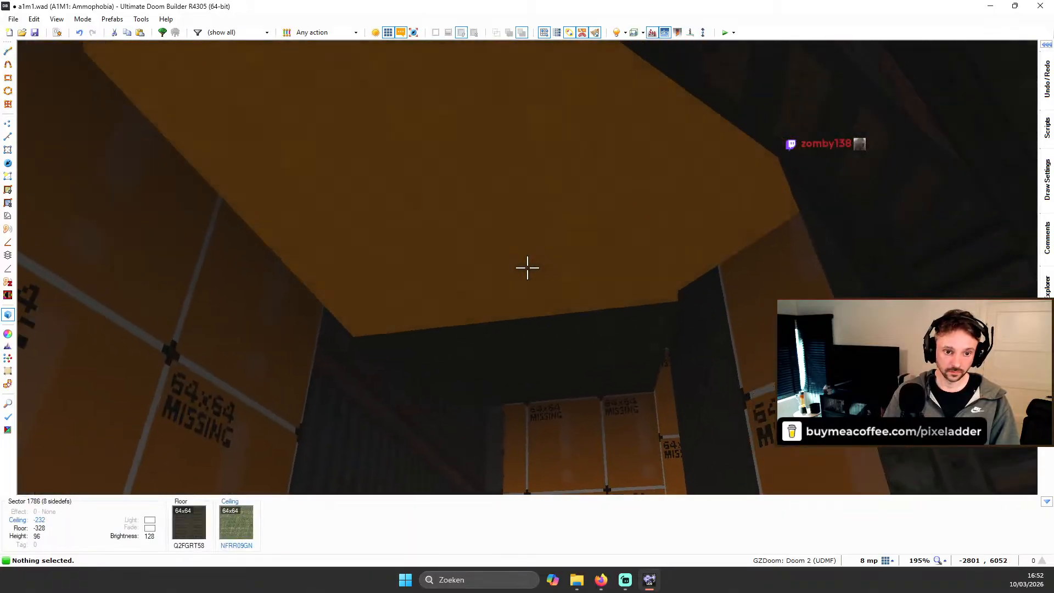
pyautogui.press('e')
pyautogui.press('q')
pyautogui.scroll(-3, 553, 295)
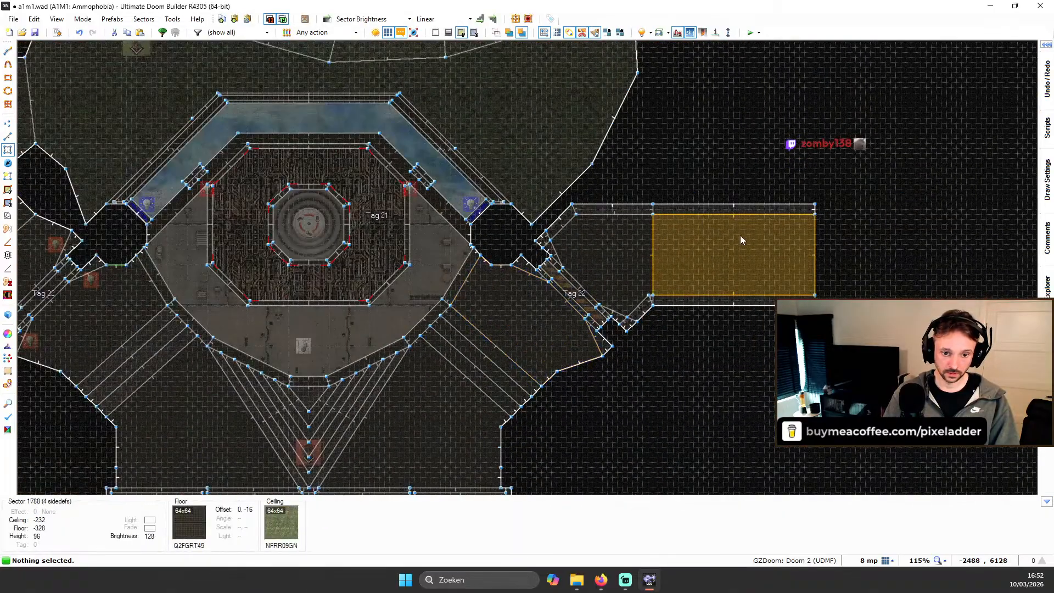
pyautogui.scroll(3, 664, 286)
pyautogui.scroll(3, 674, 320)
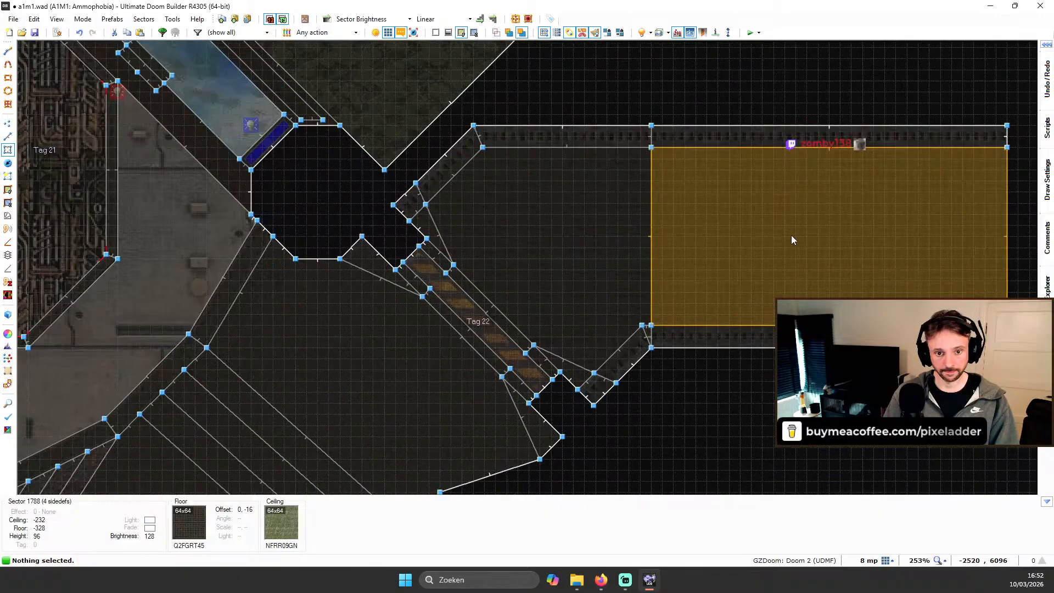
pyautogui.scroll(-3, 796, 239)
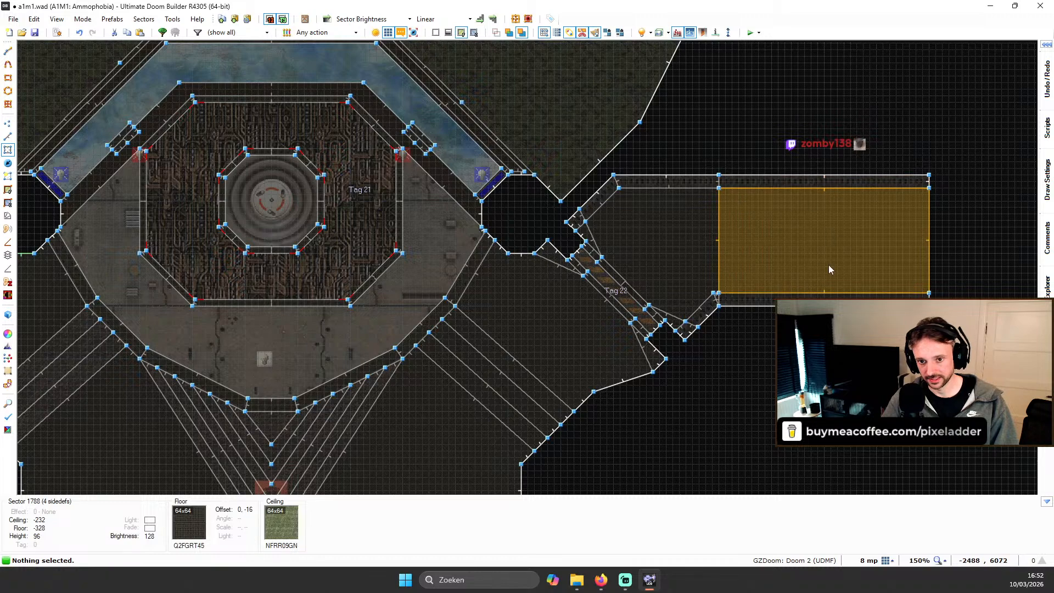
# Step: Apply the NFTL65GN flat to both main ceilings, the rectangular sector and the angled entrance sector
pyautogui.press('q')
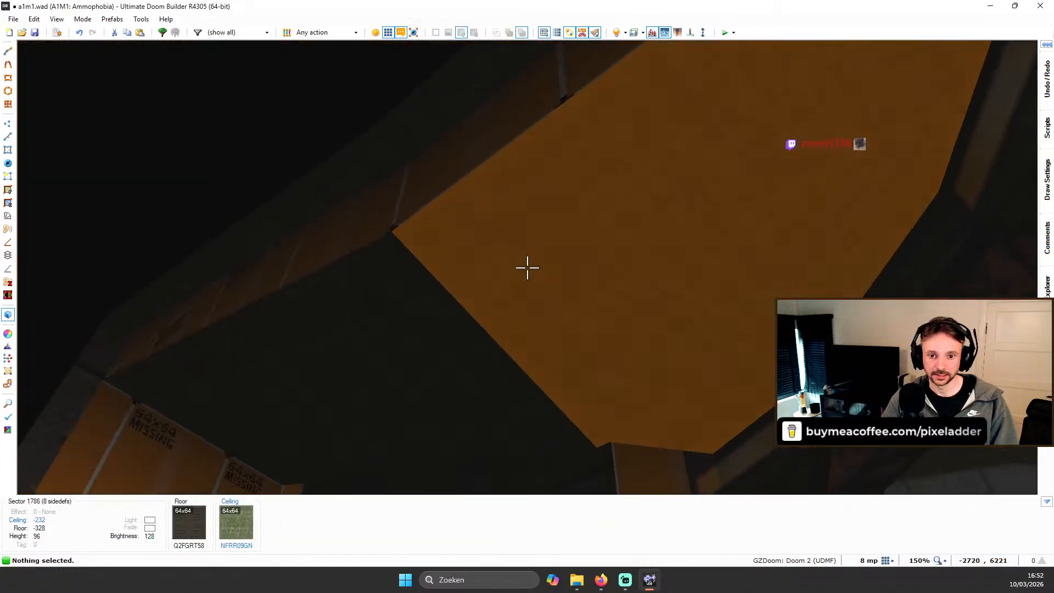
pyautogui.click(527, 267)
pyautogui.click(527, 268)
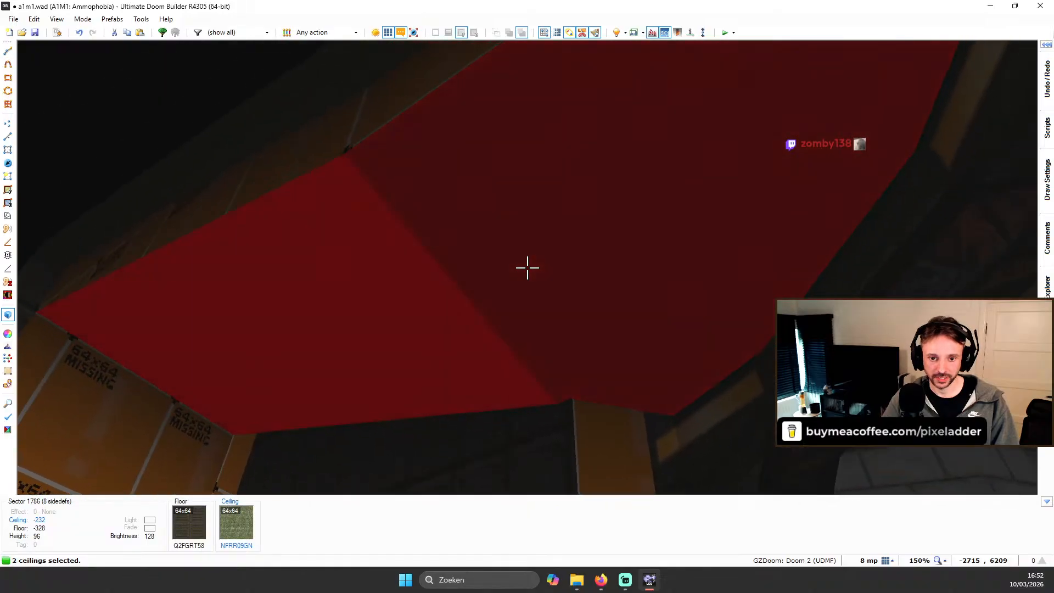
pyautogui.rightClick(527, 267)
pyautogui.doubleClick(776, 258)
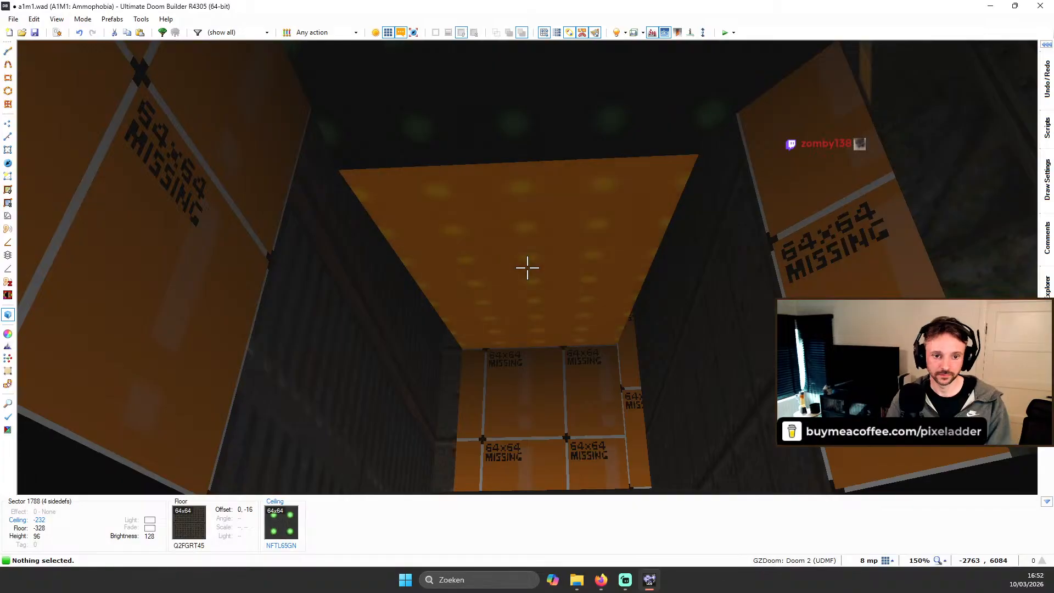
# Step: Reset the ceiling texture alignment and set the ceiling texture offsets of both main sectors to 0, -16
pyautogui.hotkey('shift', 'r')
pyautogui.hotkey('shift', 'Left')
pyautogui.hotkey('shift', 'Left')
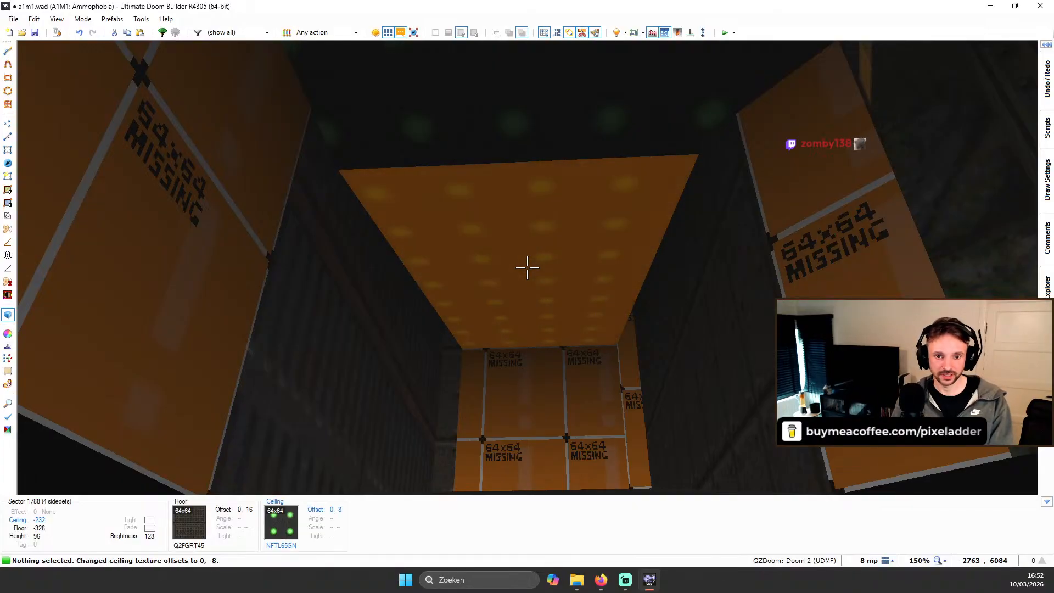
pyautogui.press('s')
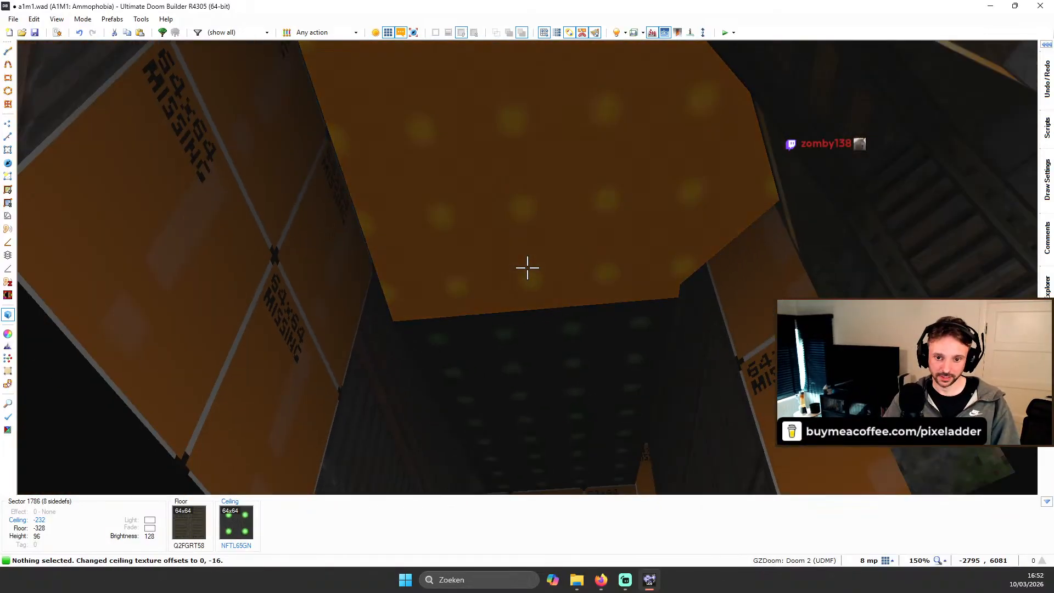
pyautogui.hotkey('shift', 'Left')
pyautogui.hotkey('shift', 'Left')
# Step: Replace the angled entrance sector's ceiling flat with CEIL5_1 and reset its texture offsets, scale, rotation and brightness
pyautogui.press('w')
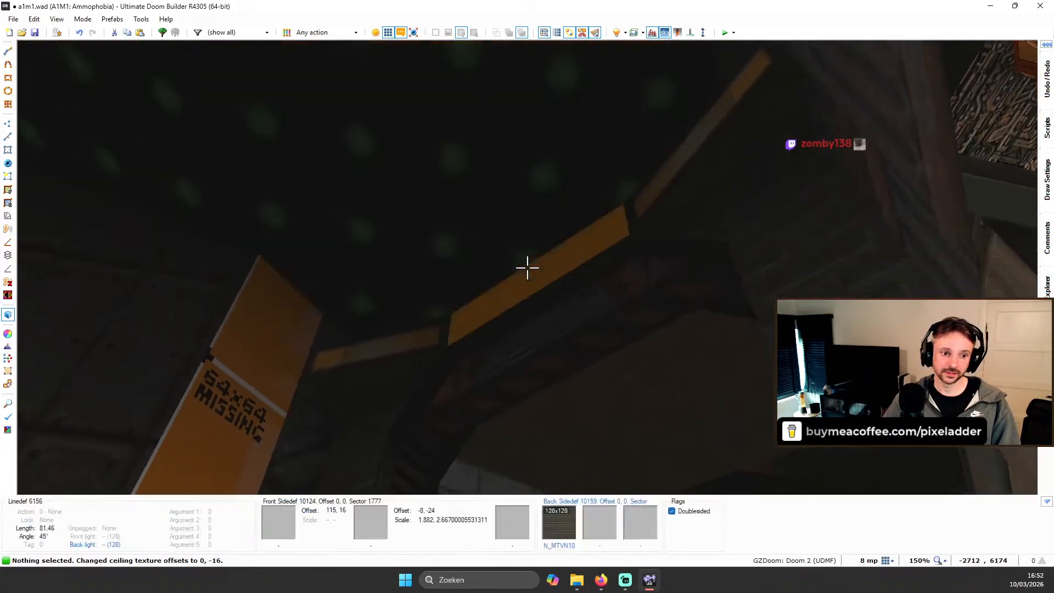
pyautogui.press('d')
pyautogui.press('a')
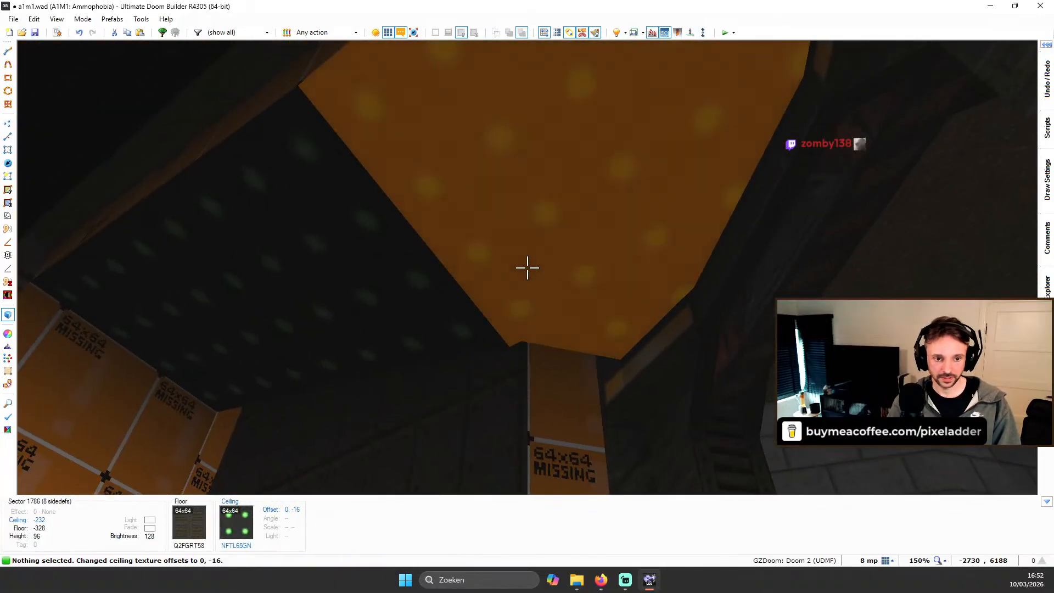
pyautogui.hotkey('ctrl', 'r')
pyautogui.middleClick(528, 268)
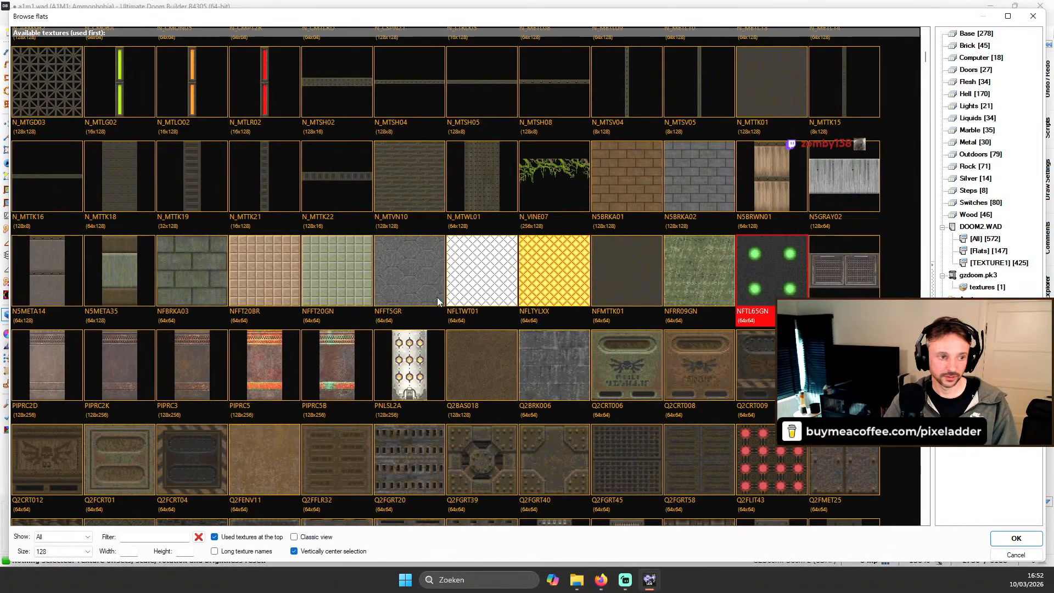
pyautogui.scroll(3, 743, 298)
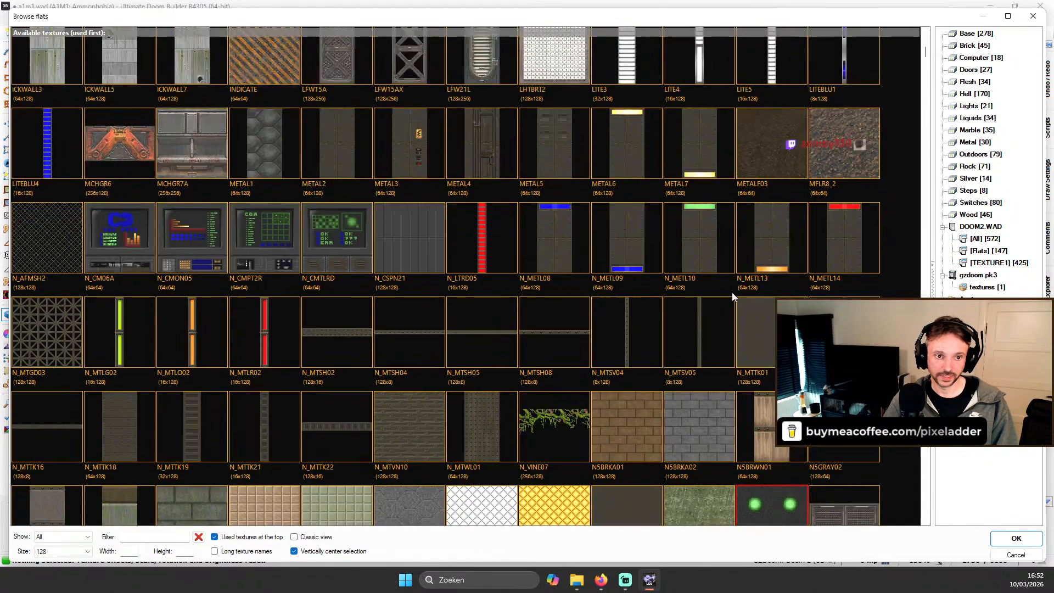
pyautogui.write('CEIL')
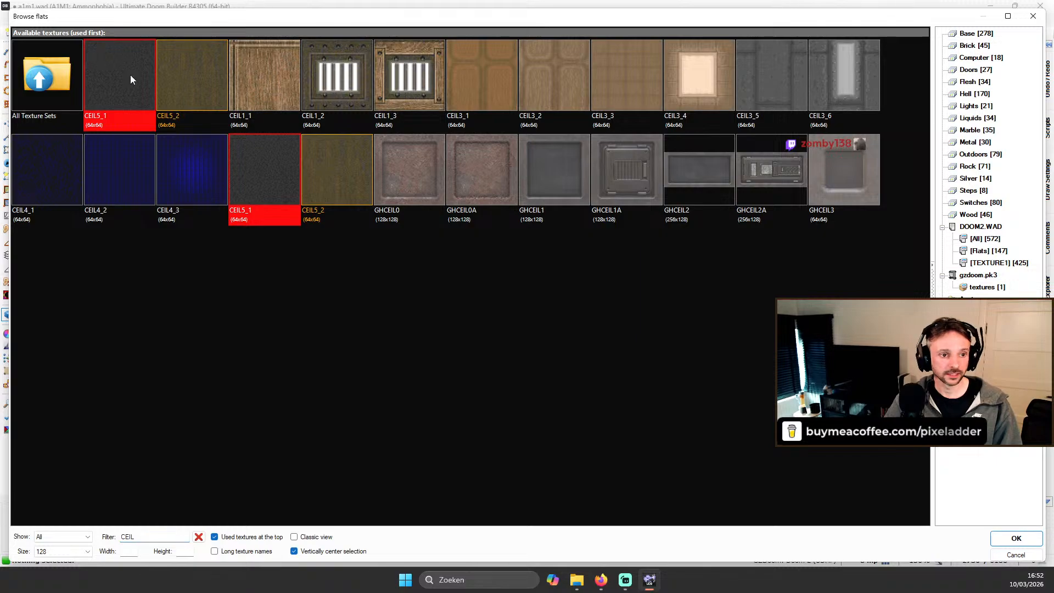
pyautogui.doubleClick(130, 76)
pyautogui.hotkey('shift', 'r')
# Step: Inspect the new ceiling flats at full brightness, then restore the normal lighting
pyautogui.press('b')
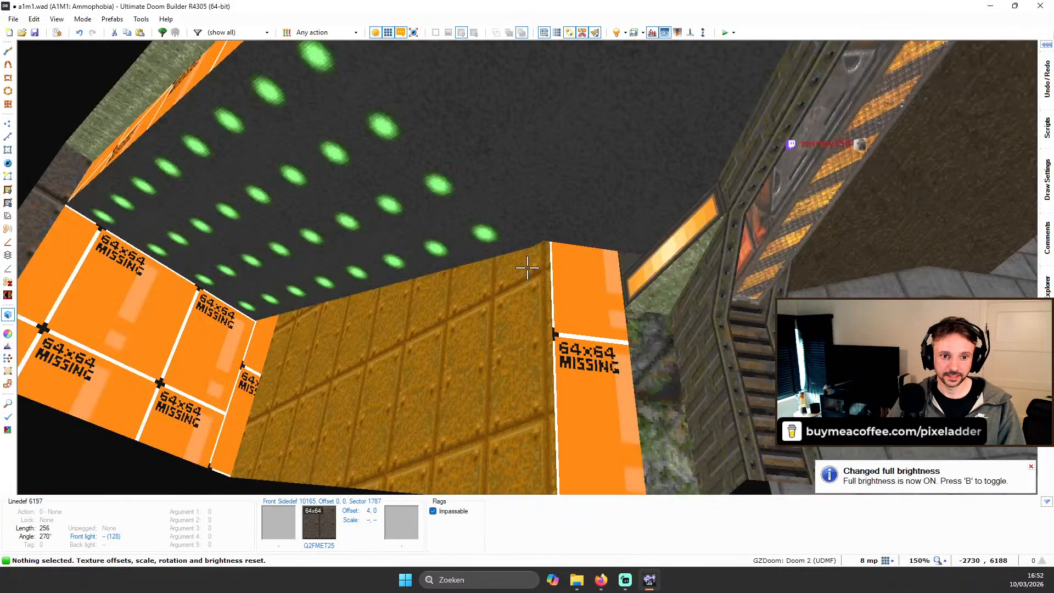
pyautogui.press('w')
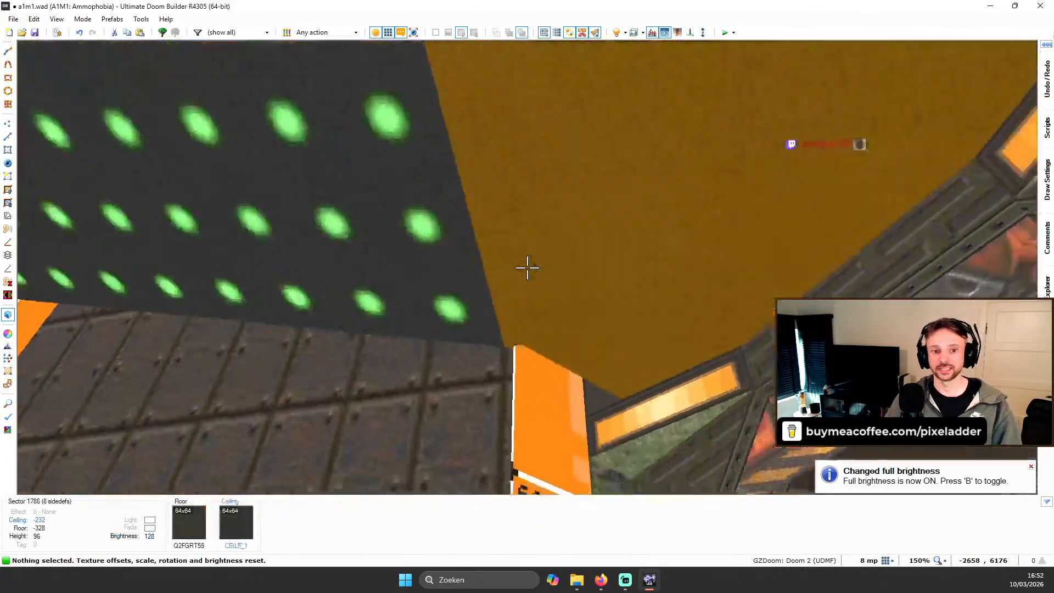
pyautogui.press('b')
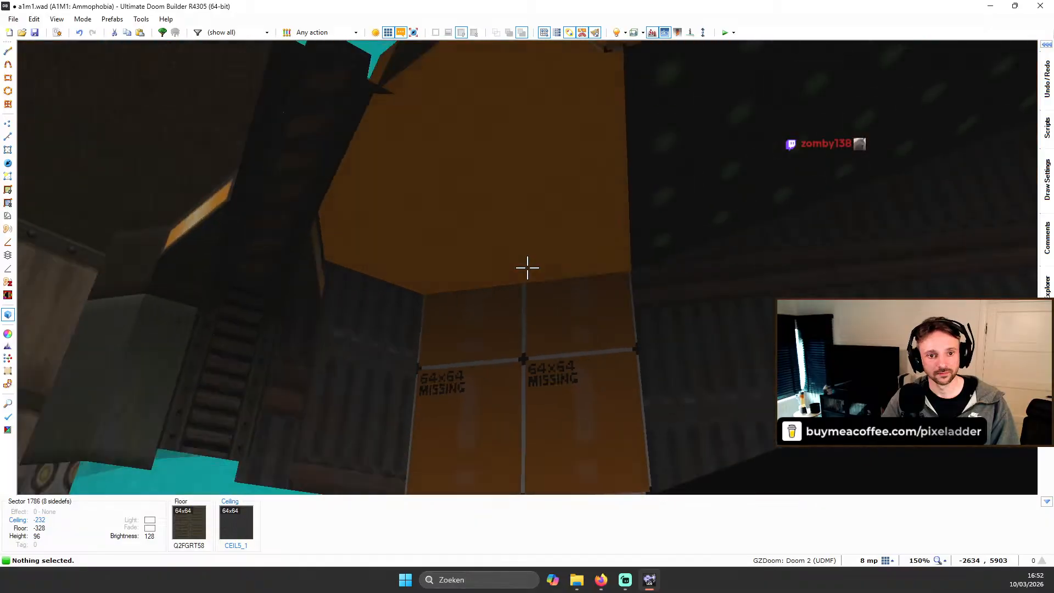
# Step: Show ceiling textures at full brightness in the 2D map around the room
pyautogui.press('q')
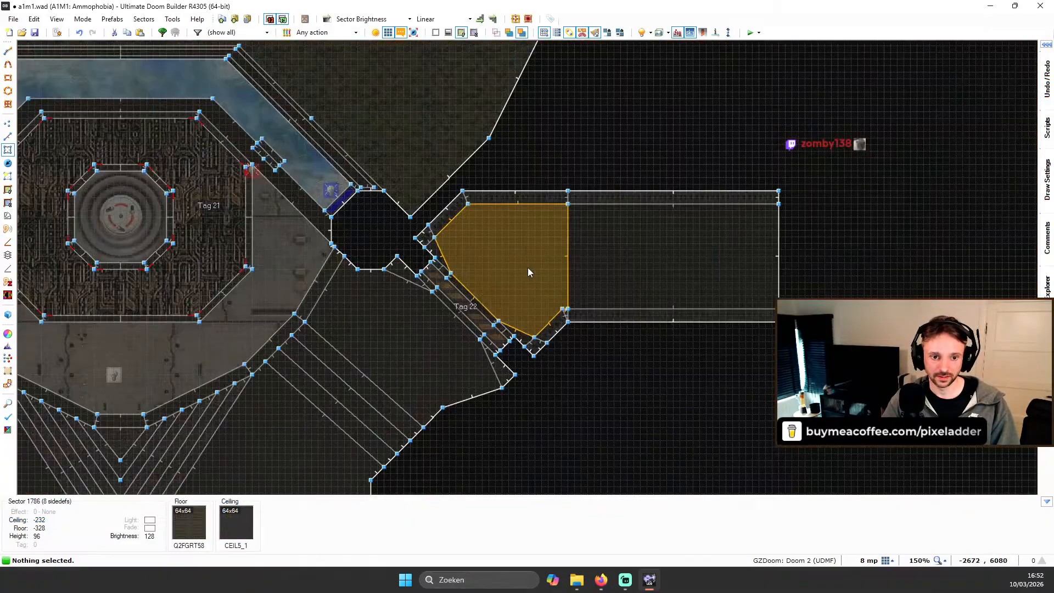
pyautogui.click(55, 21)
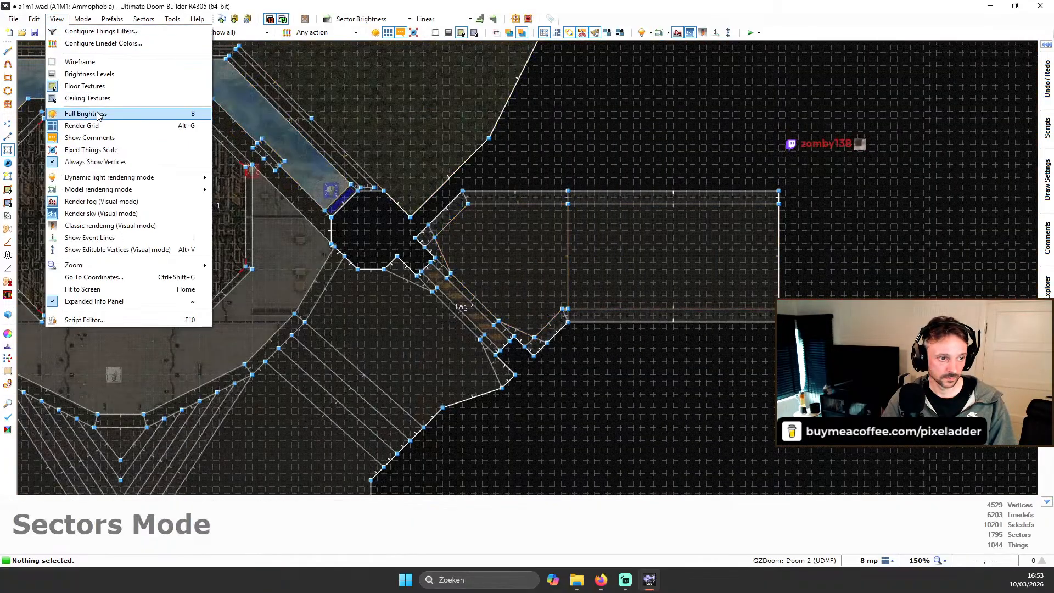
pyautogui.click(100, 97)
pyautogui.scroll(5, 478, 230)
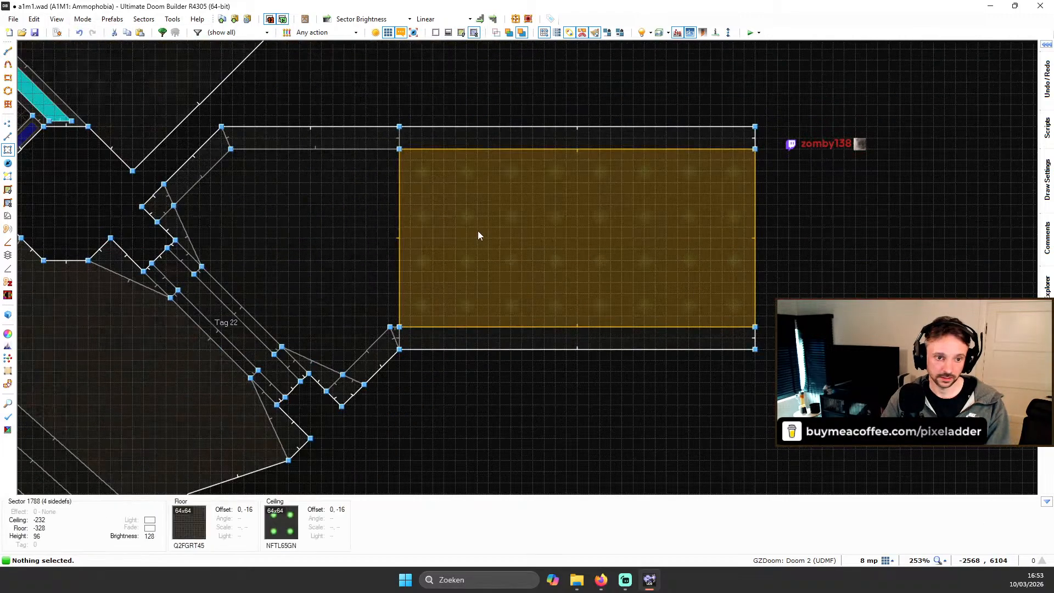
pyautogui.press('b')
# Step: Draw two lengthwise lines across the rectangular light-ceiling sector, each 32 units in from a long side
pyautogui.scroll(1, 390, 220)
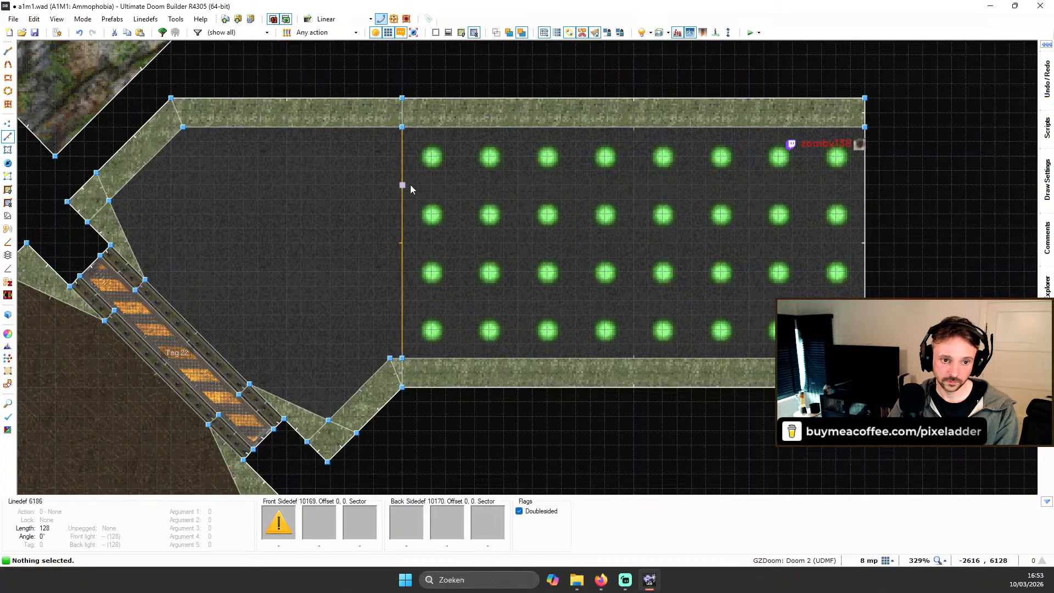
pyautogui.press('d')
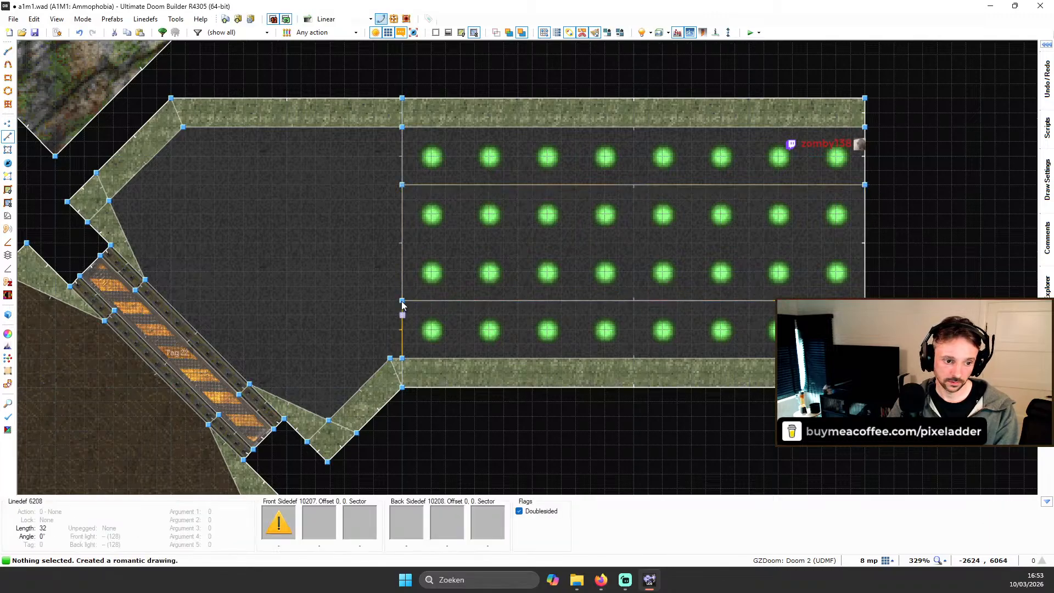
# Step: Draw an inner outline across the angled entrance ceiling, joining the ends of the two lengthwise light-ceiling lines and following the room's diagonals
pyautogui.press('d')
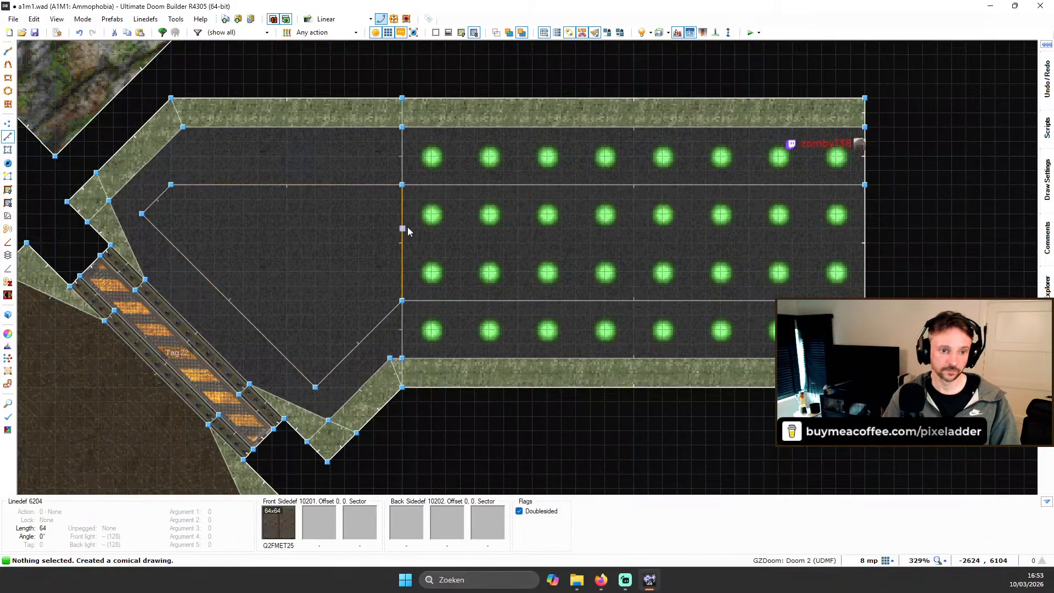
pyautogui.press('q')
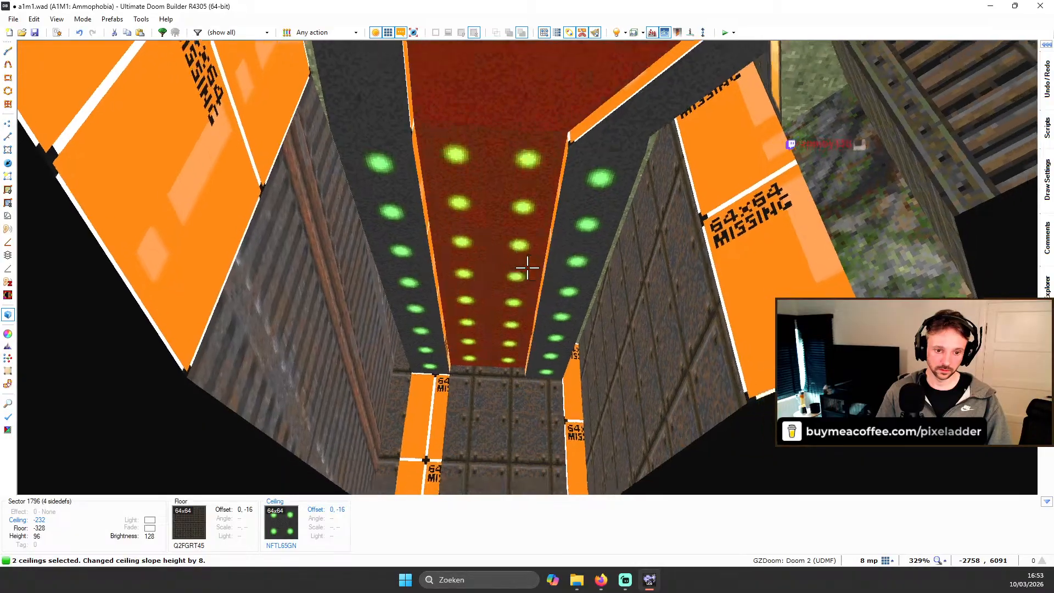
pyautogui.scroll(-1, 527, 268)
pyautogui.press('c')
pyautogui.press('a')
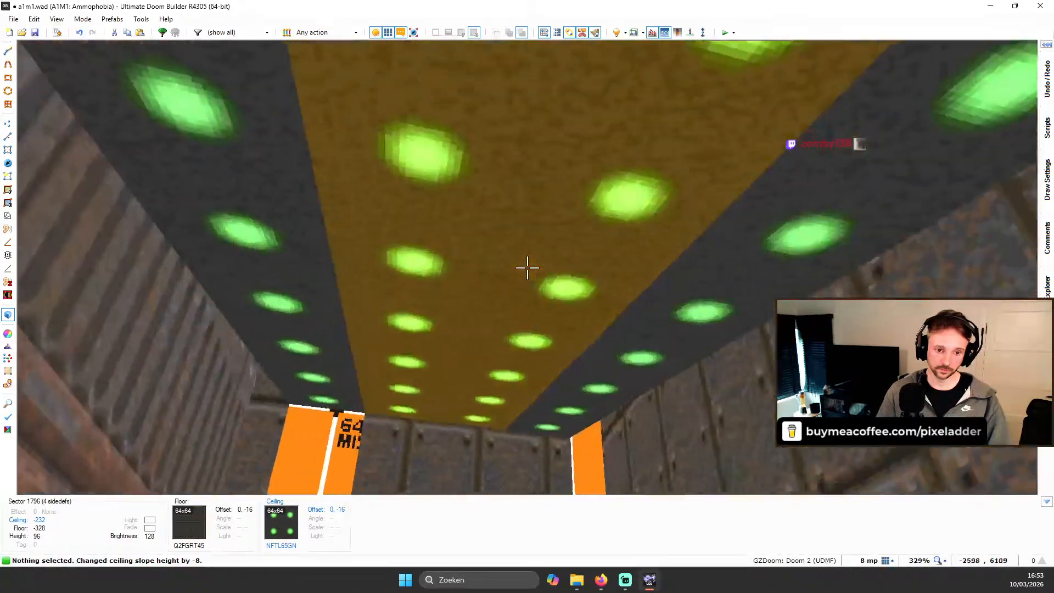
# Step: Draw a line across the central light strip 32 units in from its east end wall
pyautogui.press('q')
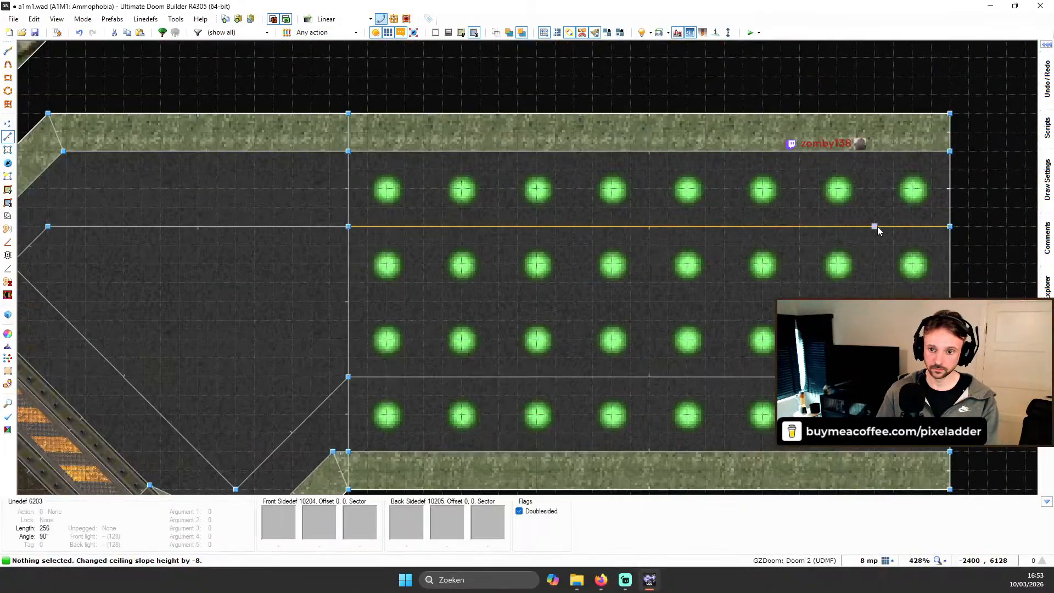
pyautogui.press('d')
pyautogui.click(877, 226)
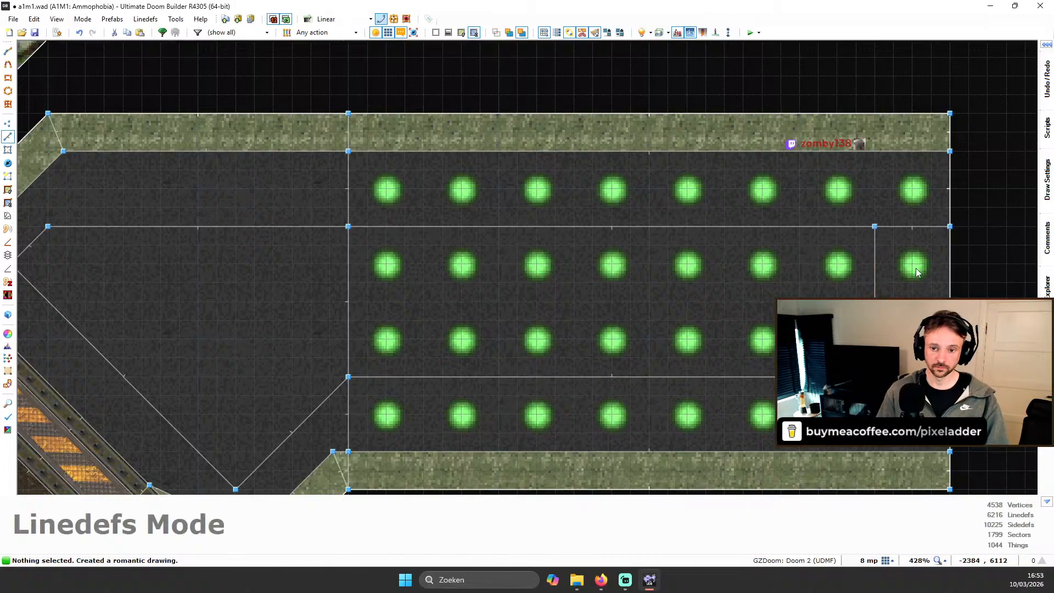
# Step: Raise the ceilings of the central light strip and the adjoining inner entrance sector together by 8 units
pyautogui.press('q')
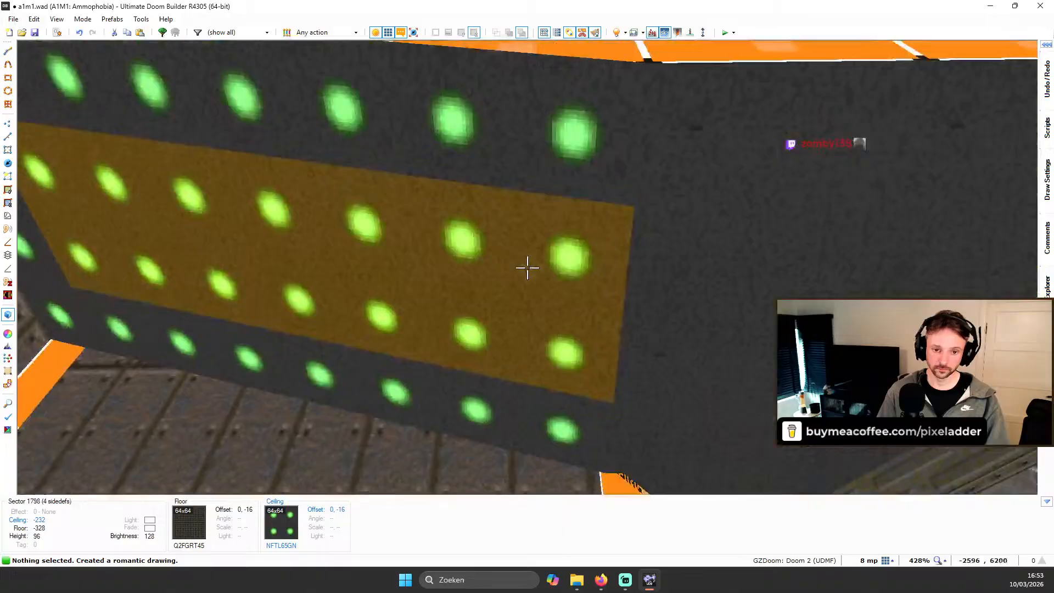
pyautogui.click(527, 267)
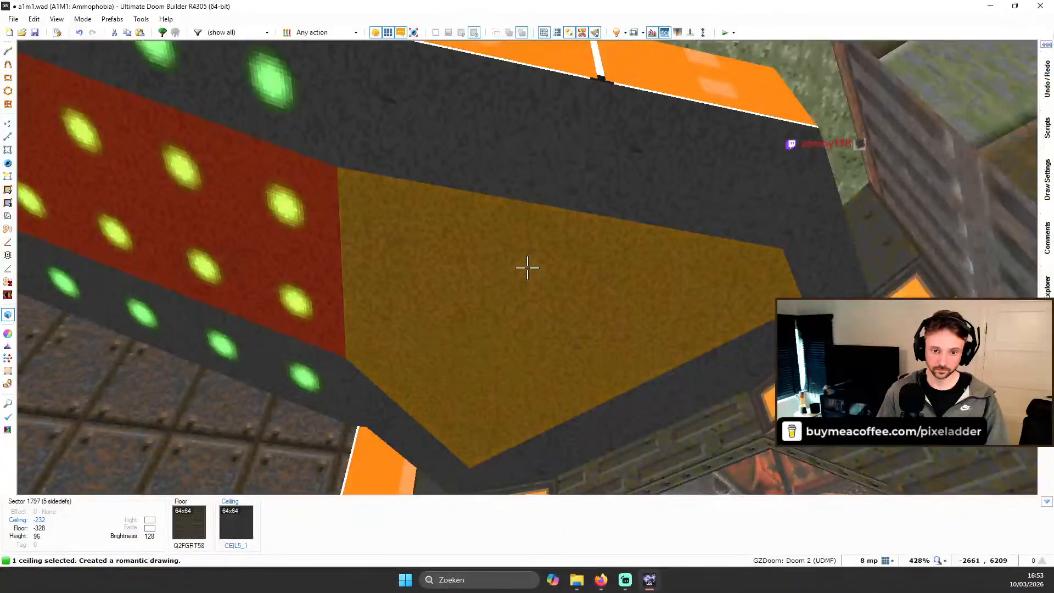
pyautogui.moveTo(527, 268); pyautogui.dragTo(527, 267)
pyautogui.scroll(1, 527, 267)
pyautogui.press('c')
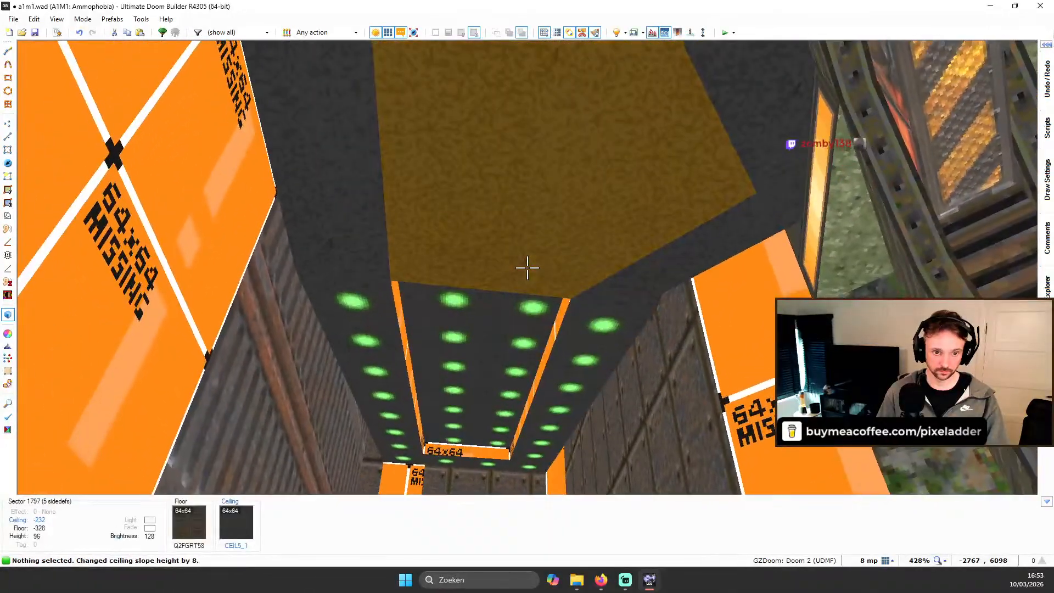
pyautogui.scroll(1, 527, 268)
pyautogui.click(527, 267)
pyautogui.click(527, 268)
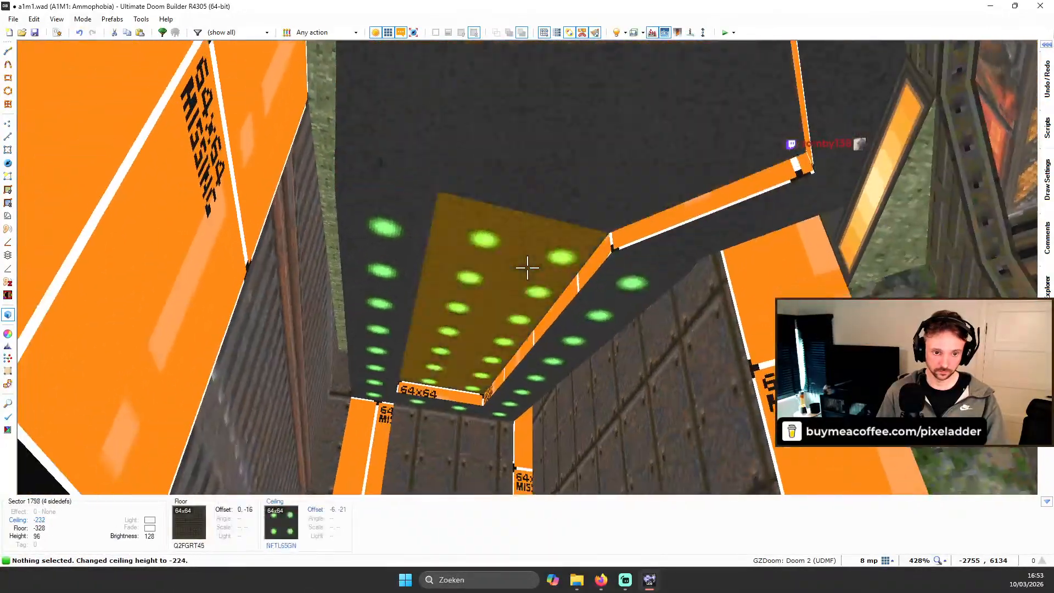
# Step: Apply the TEKWALL4 flat to both raised ceilings, auto-align it on X and Y, and turn full brightness off
pyautogui.rightClick(527, 267)
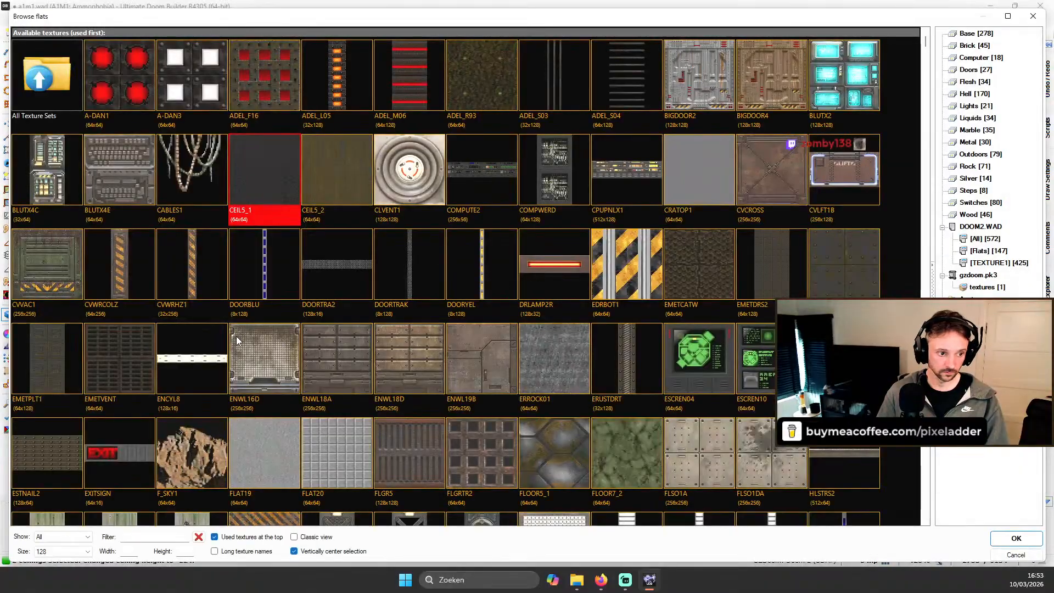
pyautogui.scroll(-15, 237, 341)
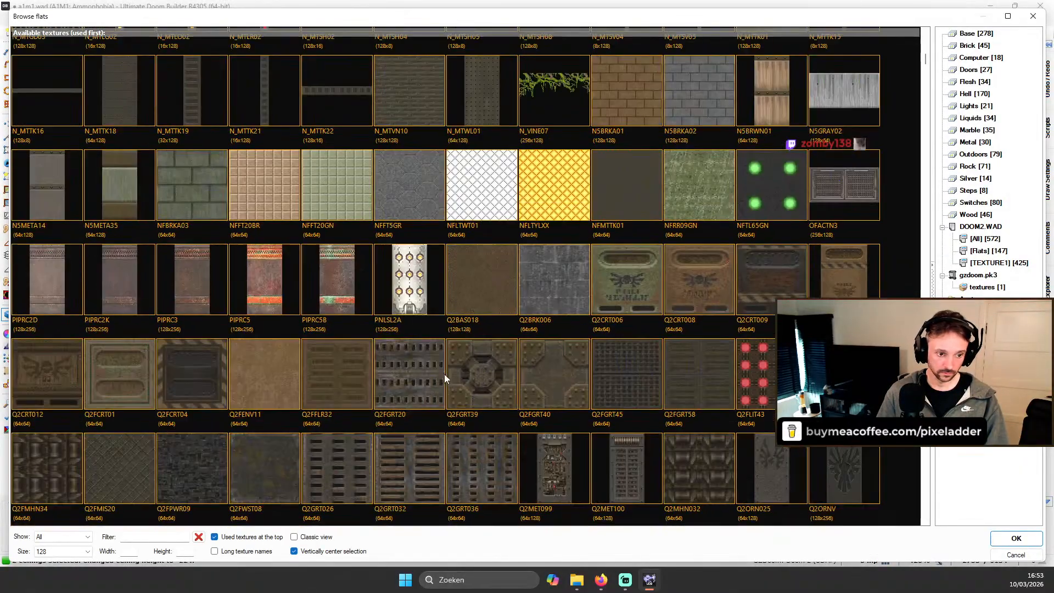
pyautogui.scroll(-3, 410, 375)
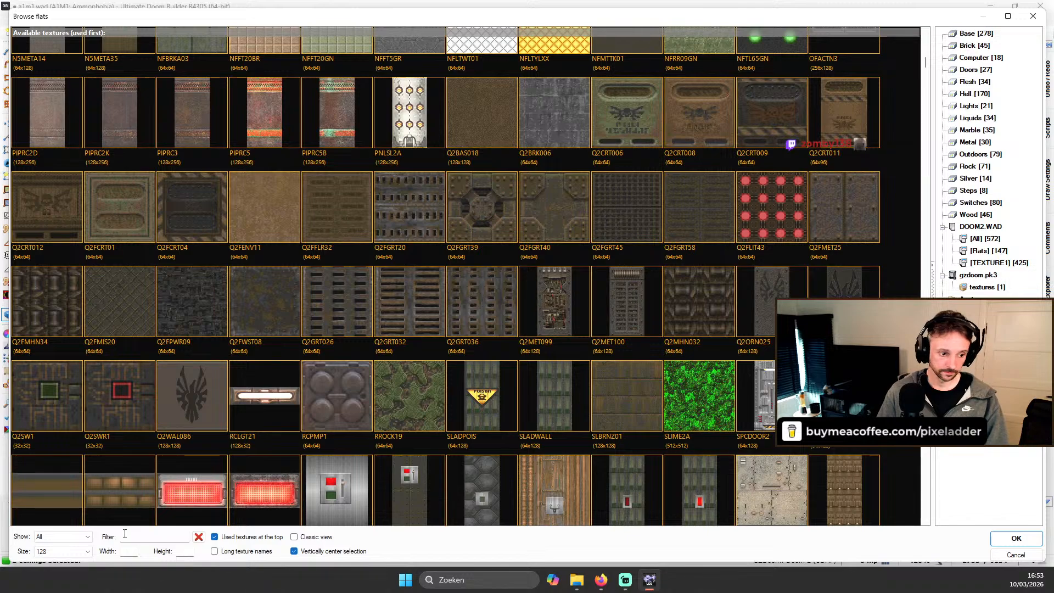
pyautogui.write('tek')
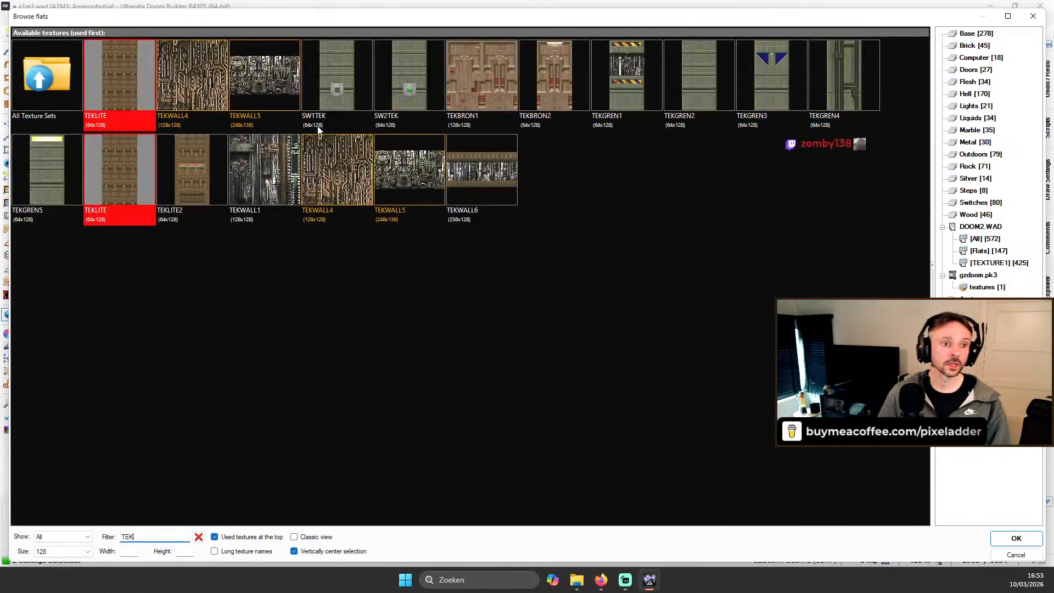
pyautogui.doubleClick(185, 75)
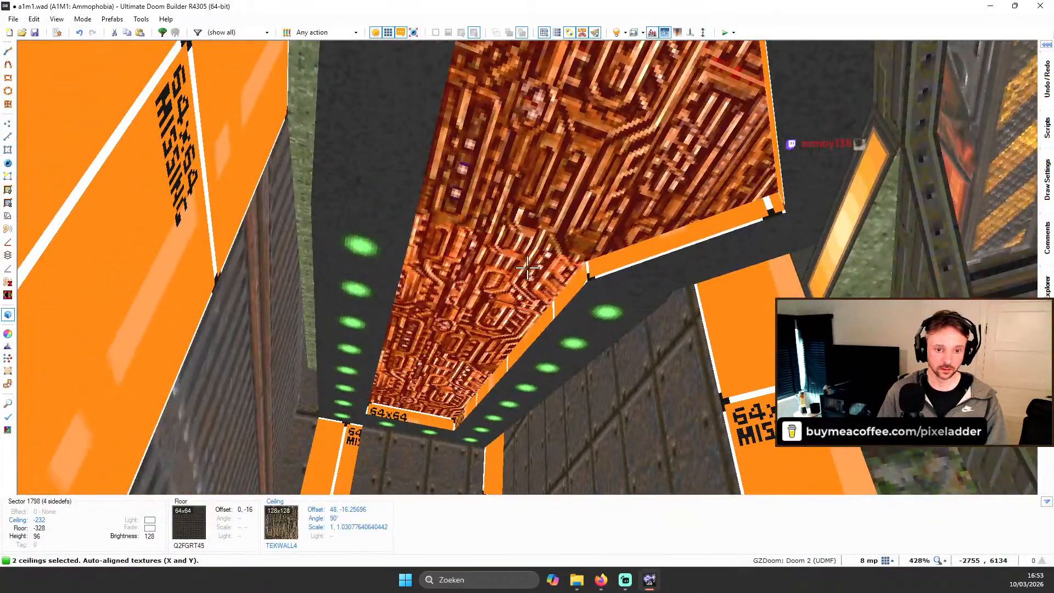
pyautogui.press('b')
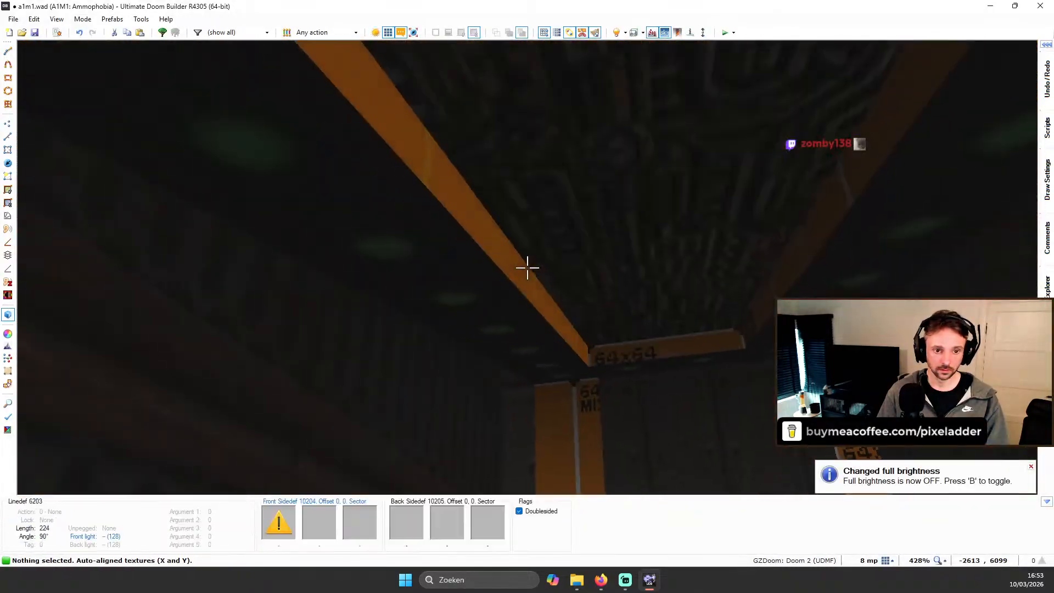
# Step: Apply the N_MTSH05 texture to the exposed upper sides around the raised ceiling recess
pyautogui.press('a')
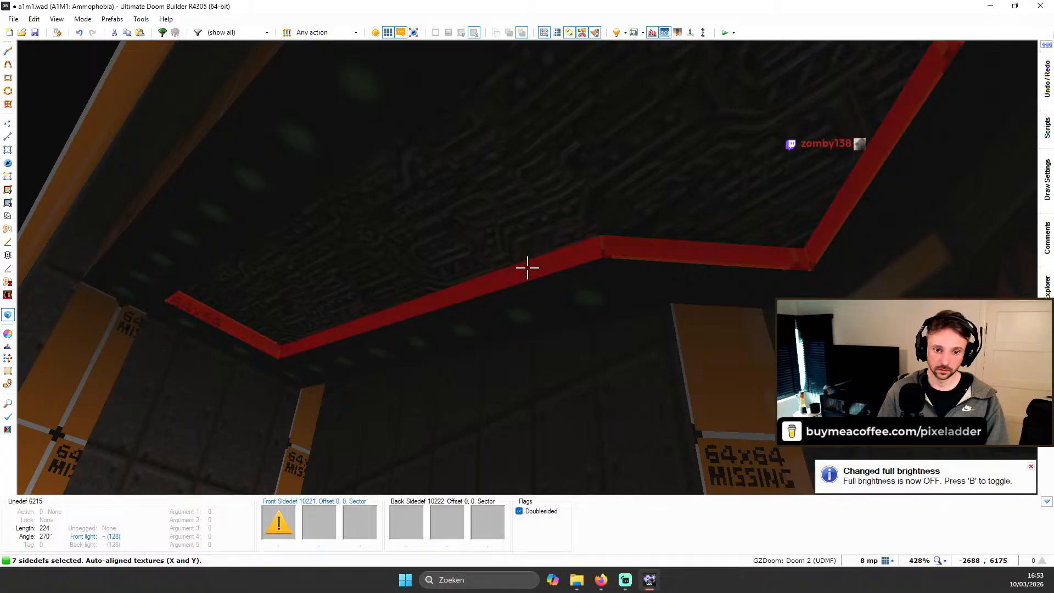
pyautogui.rightClick(527, 268)
pyautogui.scroll(-10, 508, 282)
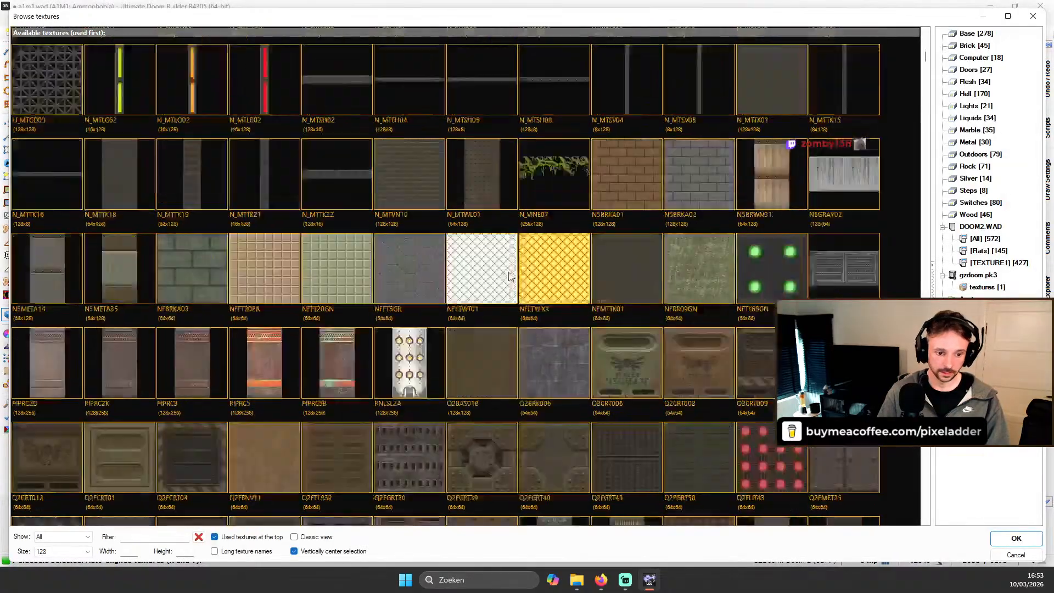
pyautogui.scroll(-12, 505, 280)
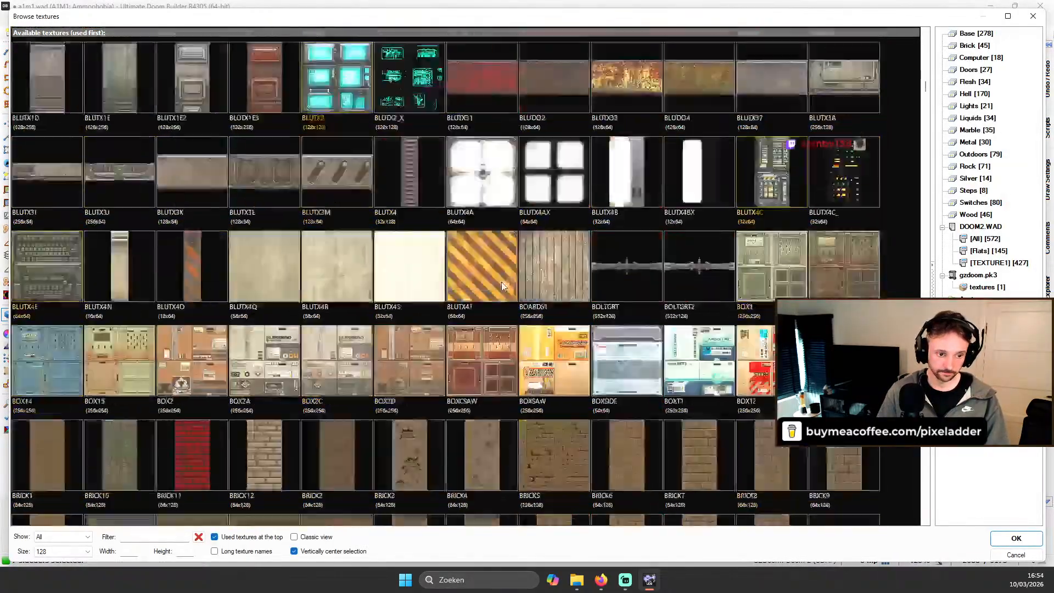
pyautogui.scroll(-12, 504, 285)
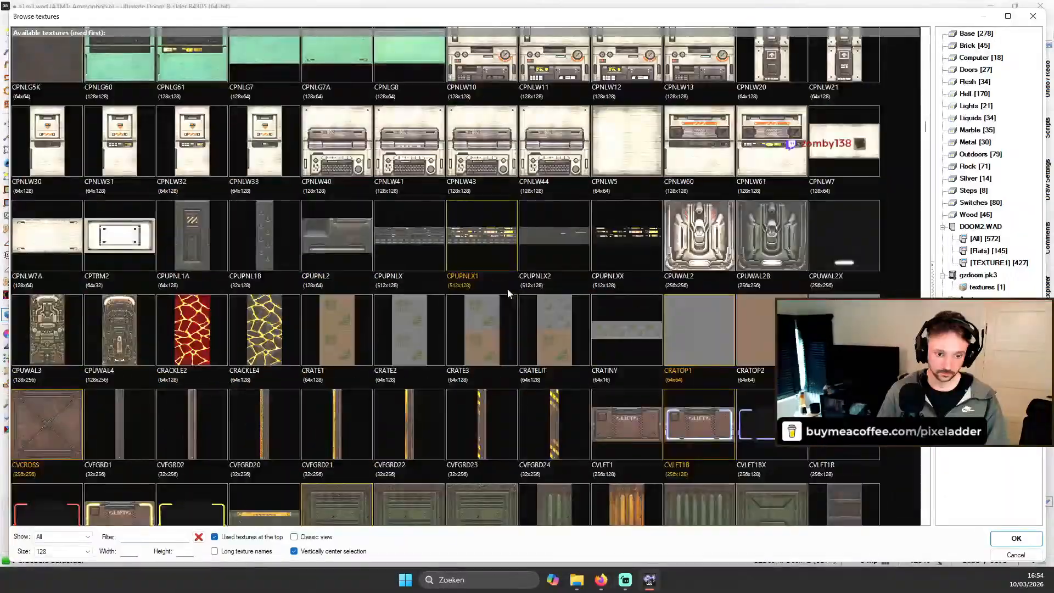
pyautogui.scroll(-3, 507, 289)
pyautogui.scroll(6, 507, 314)
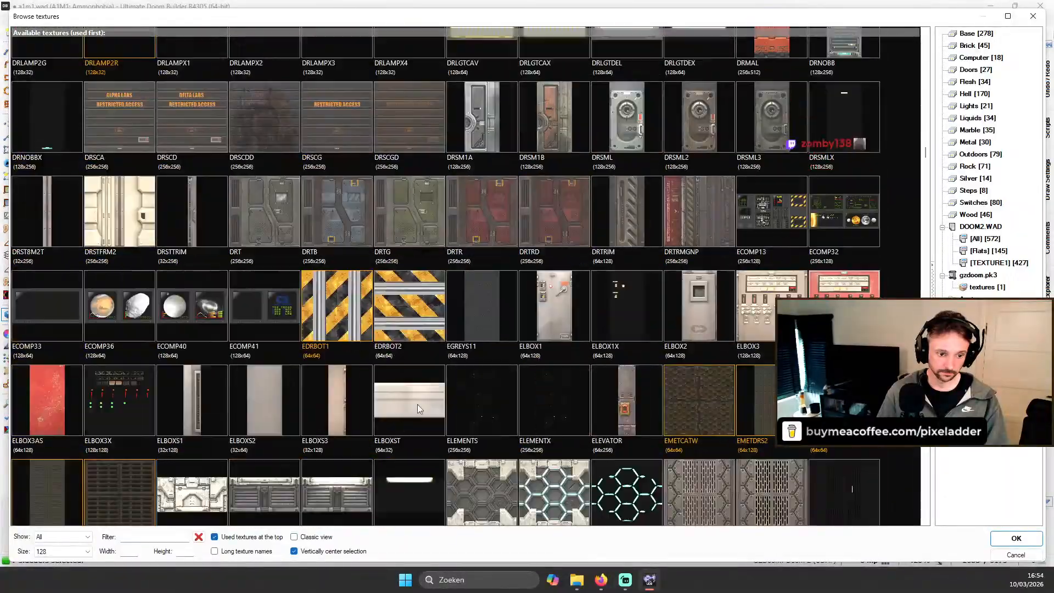
pyautogui.scroll(-15, 495, 280)
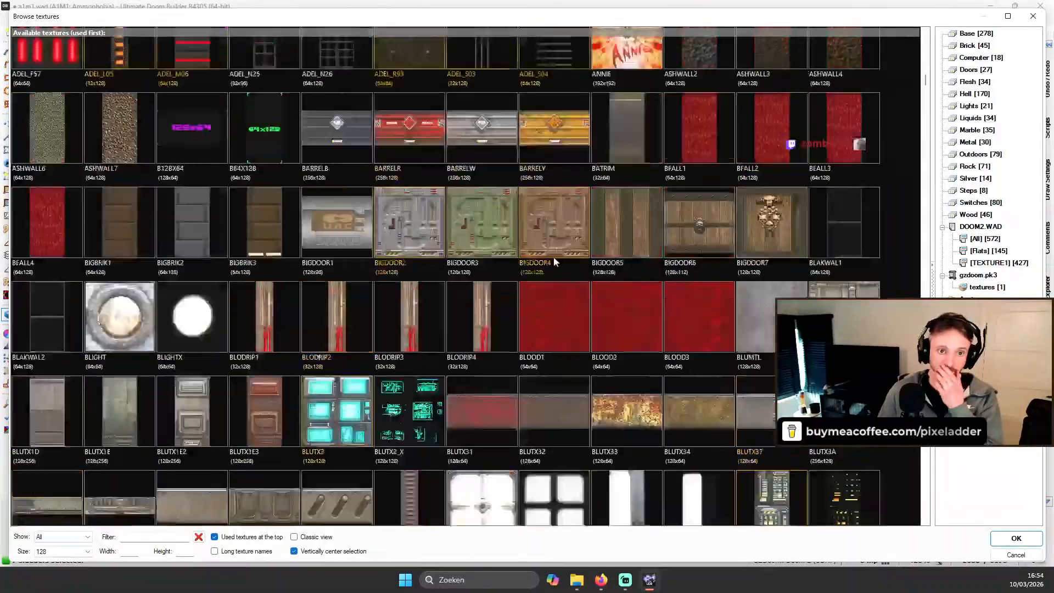
pyautogui.scroll(6, 554, 263)
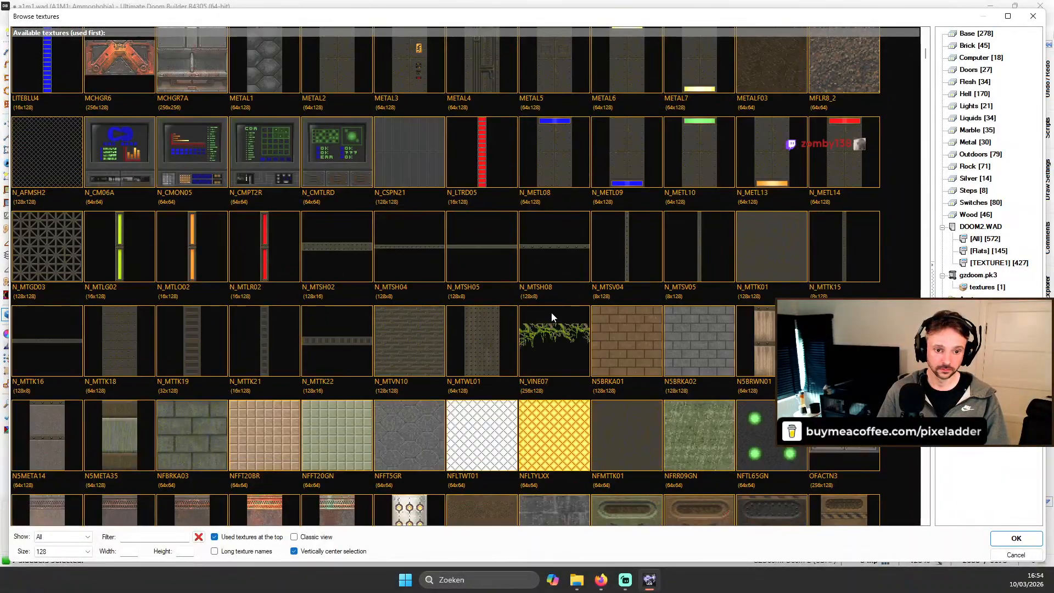
pyautogui.click(571, 259)
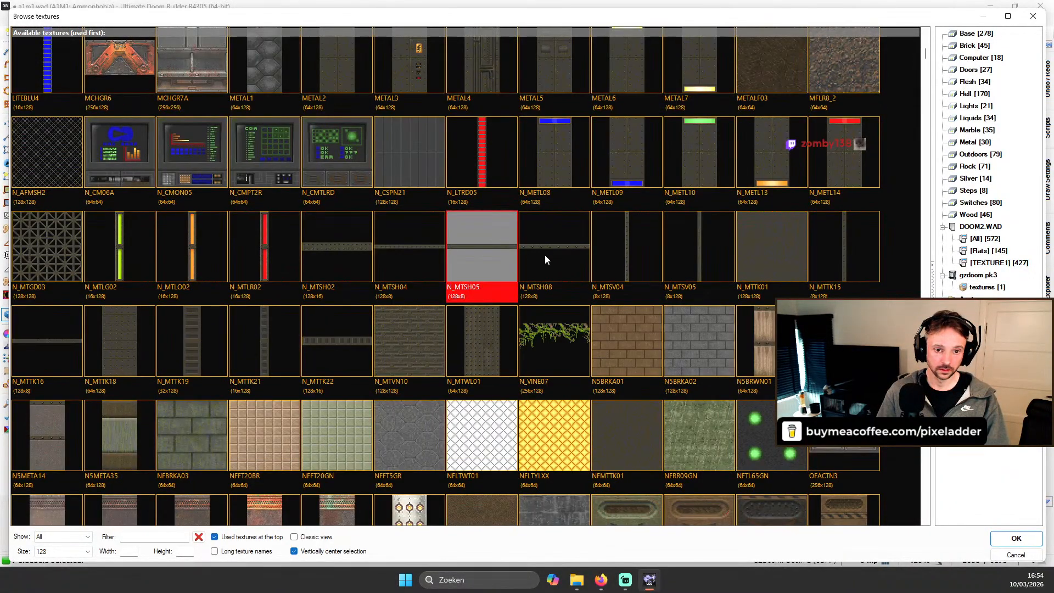
pyautogui.doubleClick(479, 259)
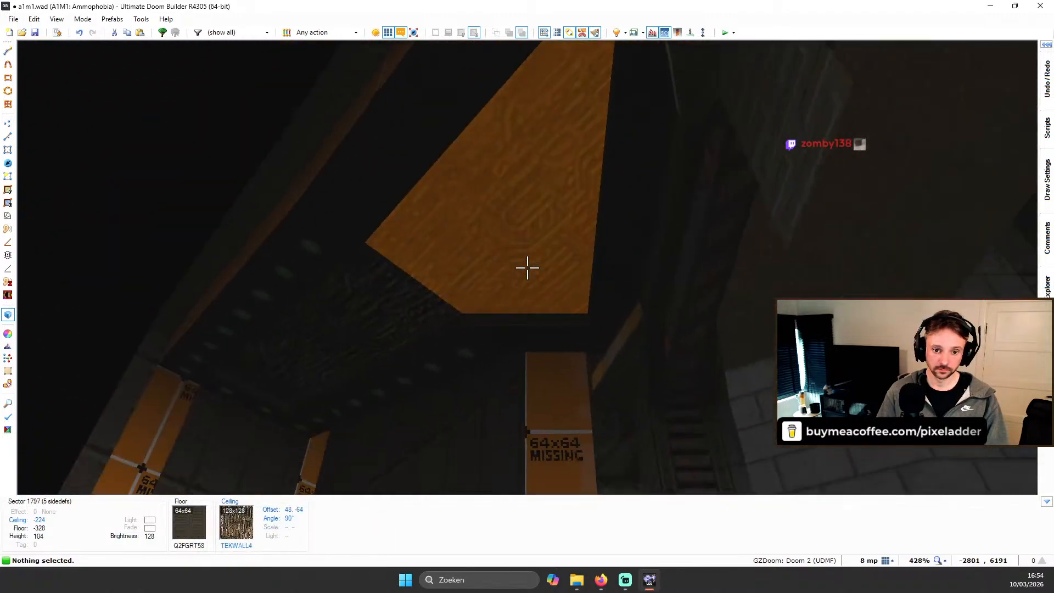
# Step: Reshape the entrance recess outline with a straight 32-unit west edge and a 32-unit flat edge replacing its pointed south tip
pyautogui.press('q')
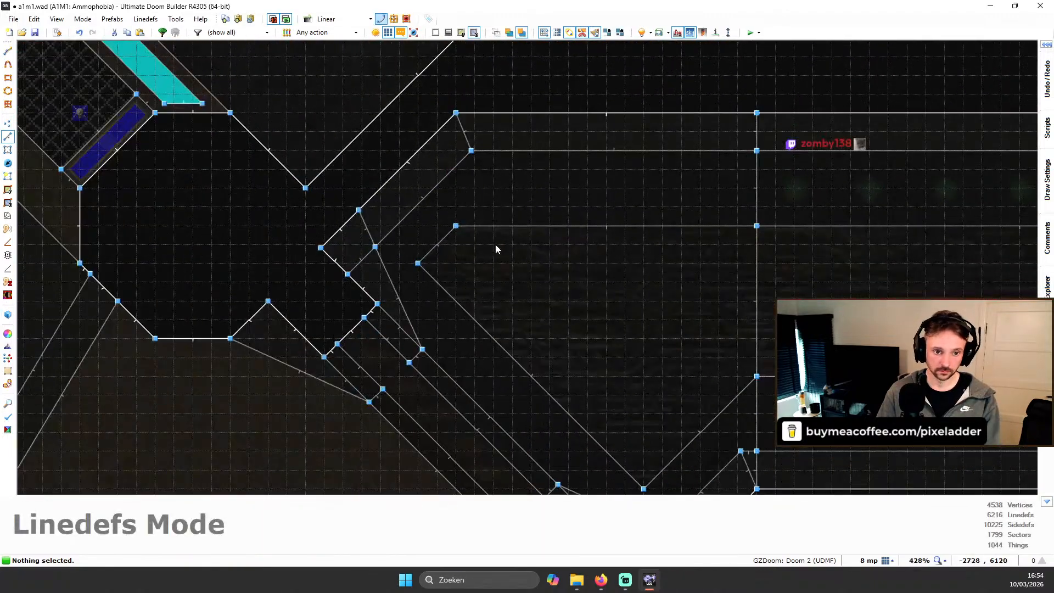
pyautogui.scroll(-3, 548, 245)
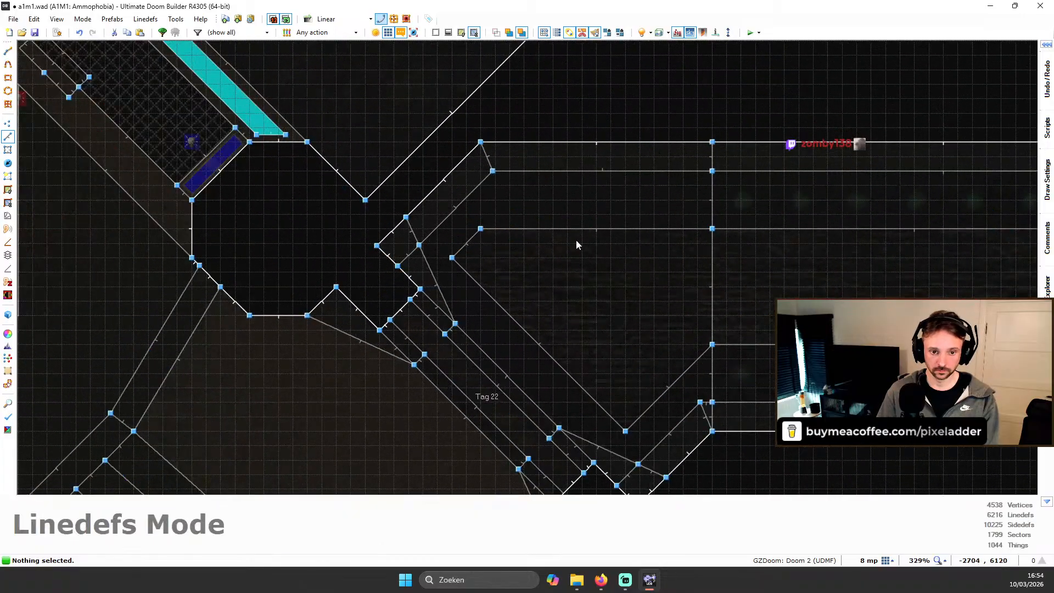
pyautogui.scroll(-1, 586, 239)
pyautogui.scroll(2, 636, 321)
pyautogui.scroll(1, 621, 350)
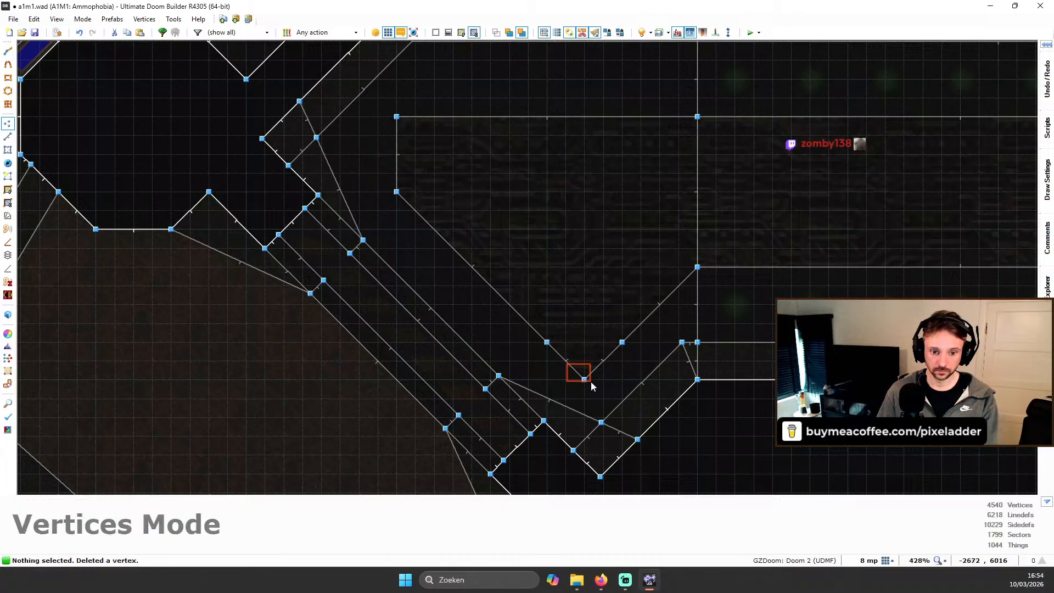
pyautogui.scroll(-4, 593, 357)
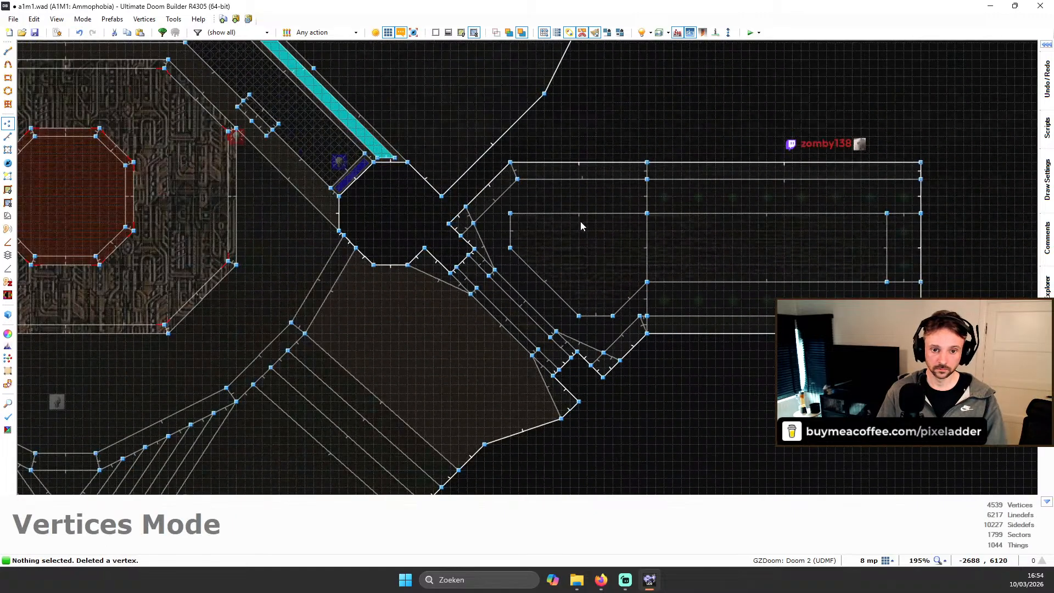
# Step: Examine the reshaped ceiling recess, the border strips and the untextured walls from inside and outside the room
pyautogui.press('q')
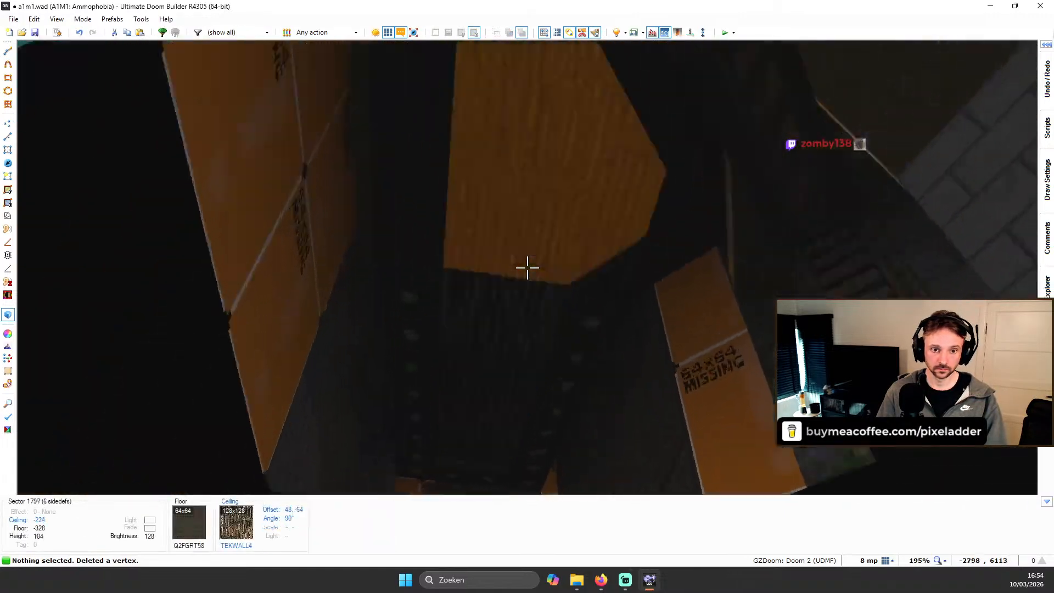
pyautogui.press('w')
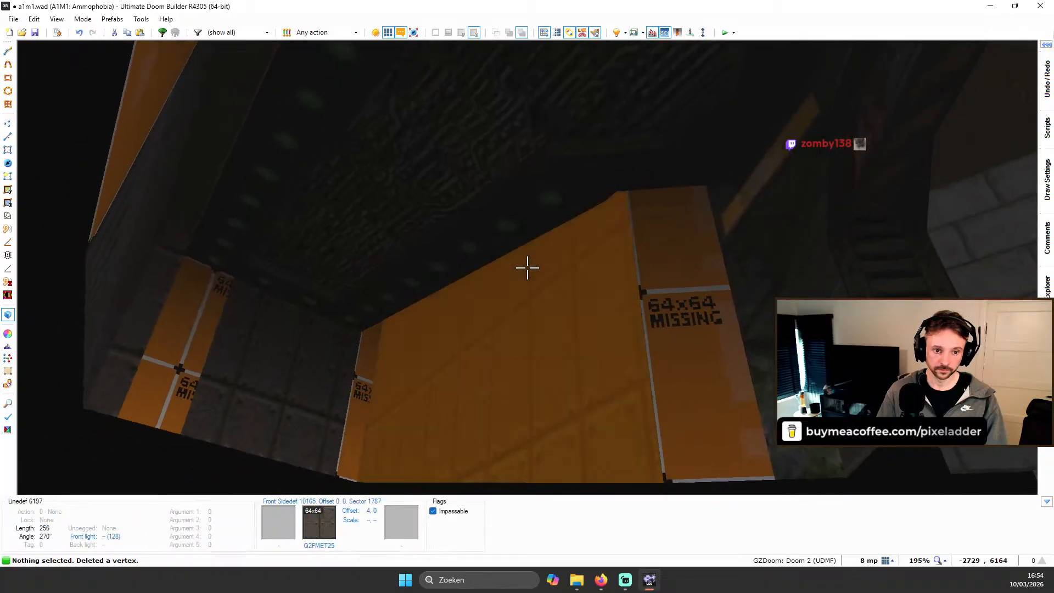
pyautogui.press('w')
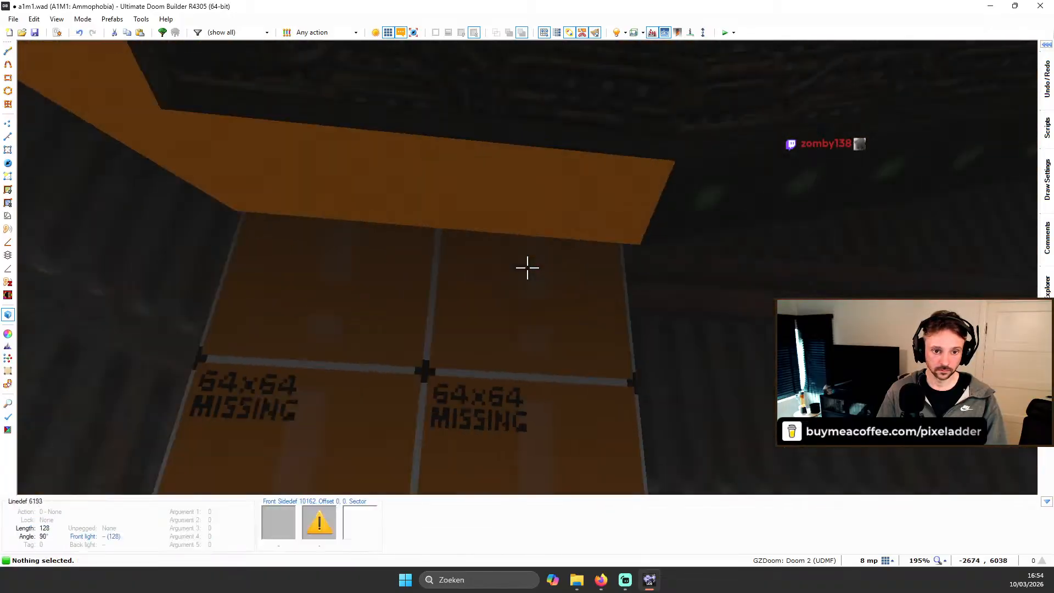
pyautogui.press('s')
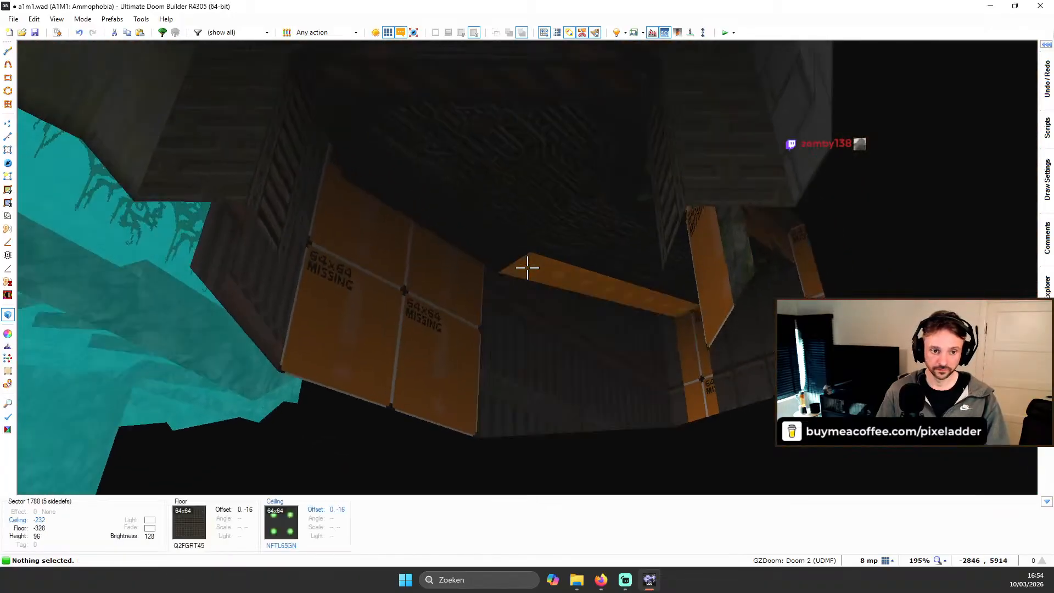
pyautogui.press('w')
pyautogui.press('s')
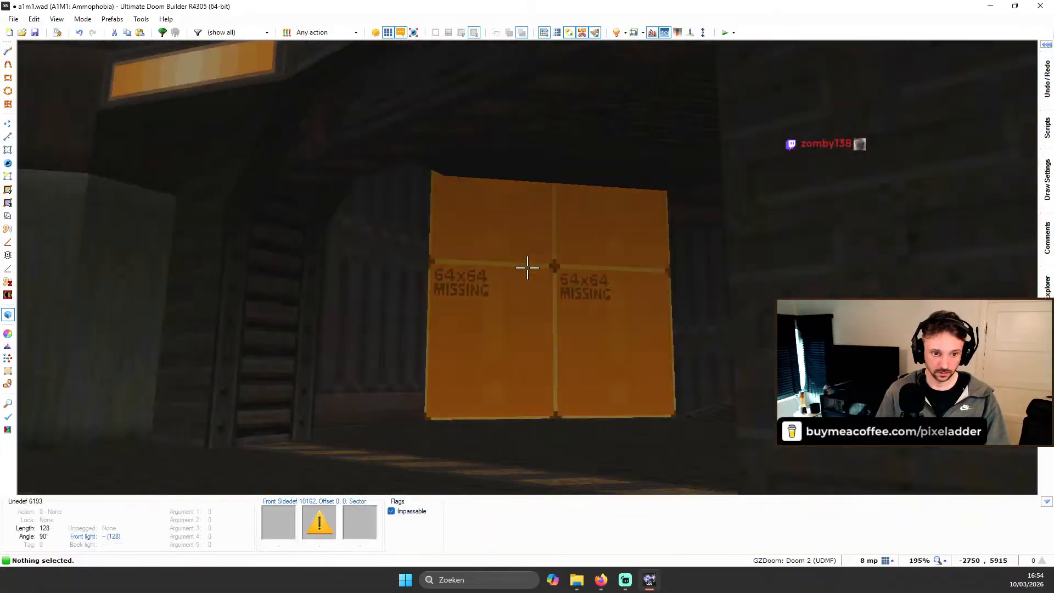
pyautogui.press('w')
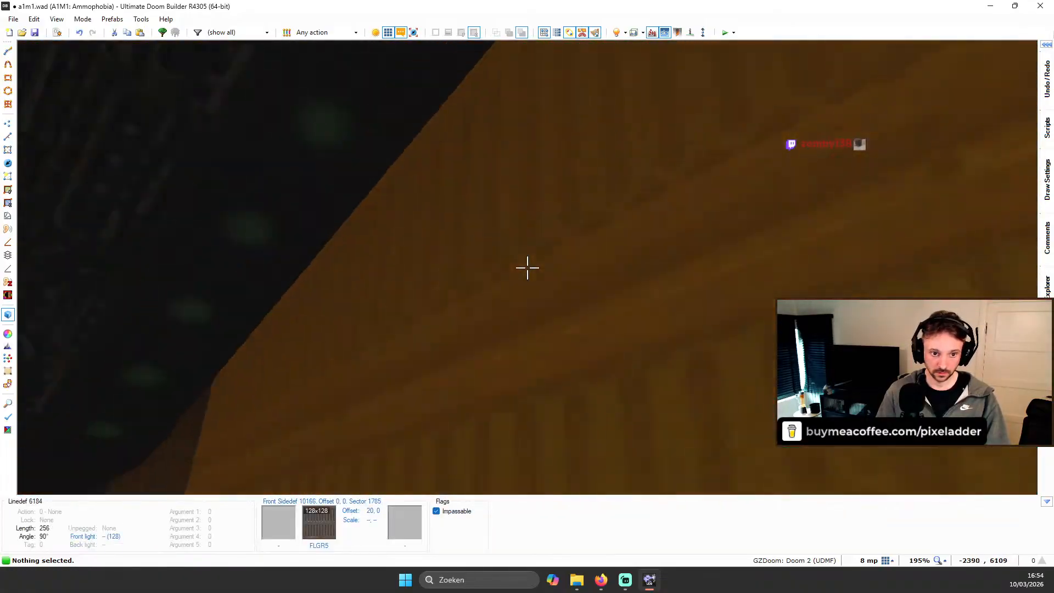
pyautogui.press('s')
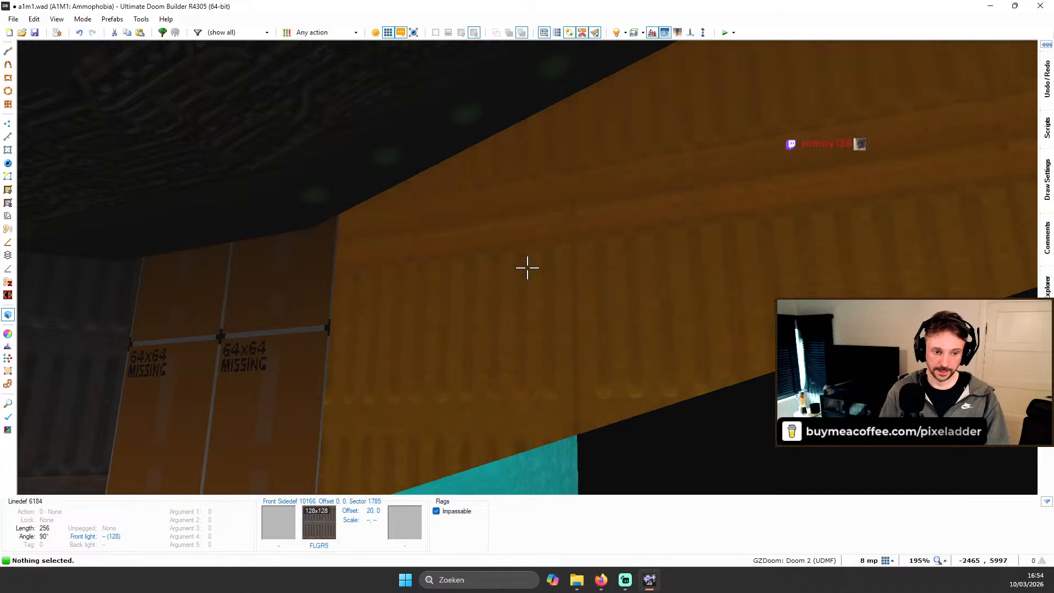
# Step: Reset the local texture offsets of the 256-unit FLGR5 wall and delete the textures from it and the neighbouring diagonal walls
pyautogui.hotkey('shift', 'r')
pyautogui.press('s')
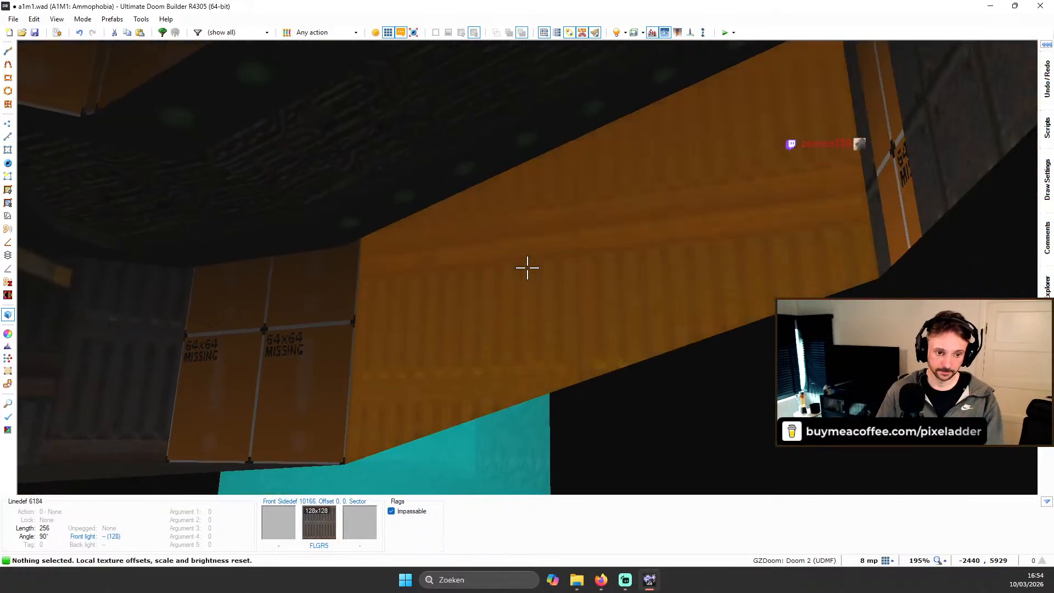
pyautogui.press('w')
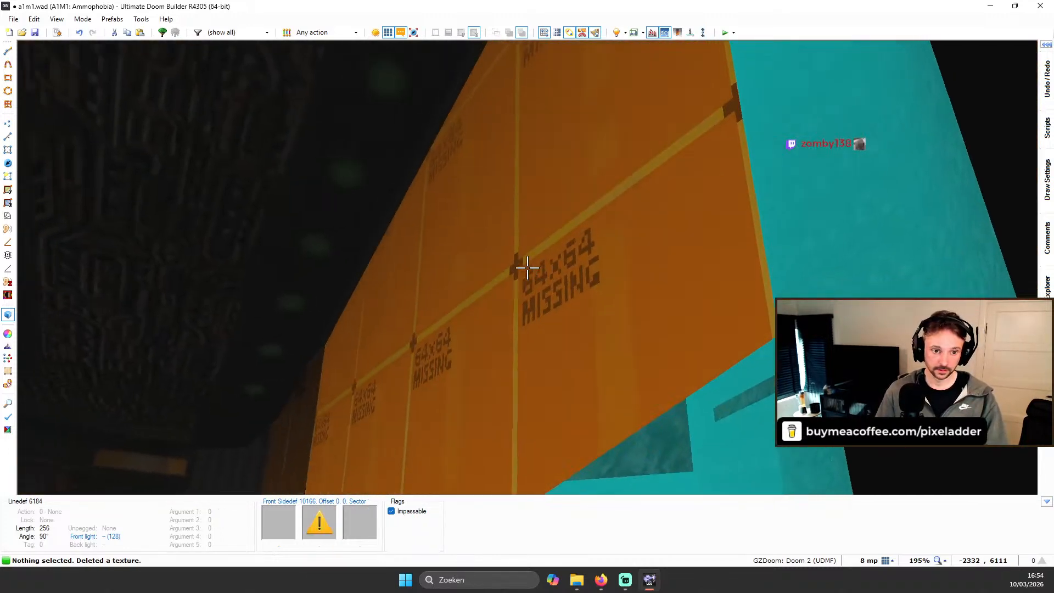
pyautogui.press('s')
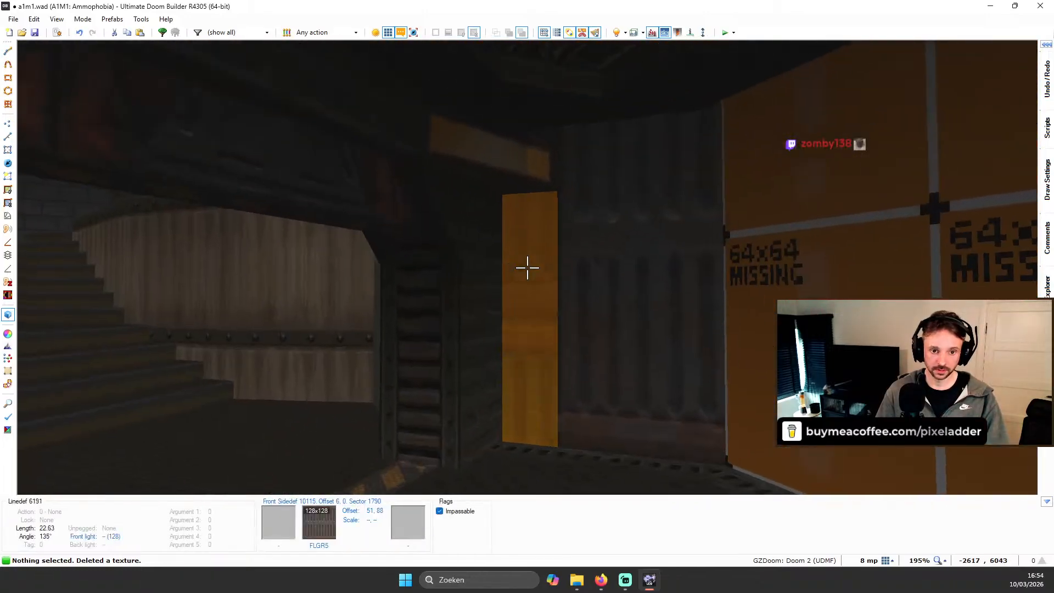
pyautogui.press('w')
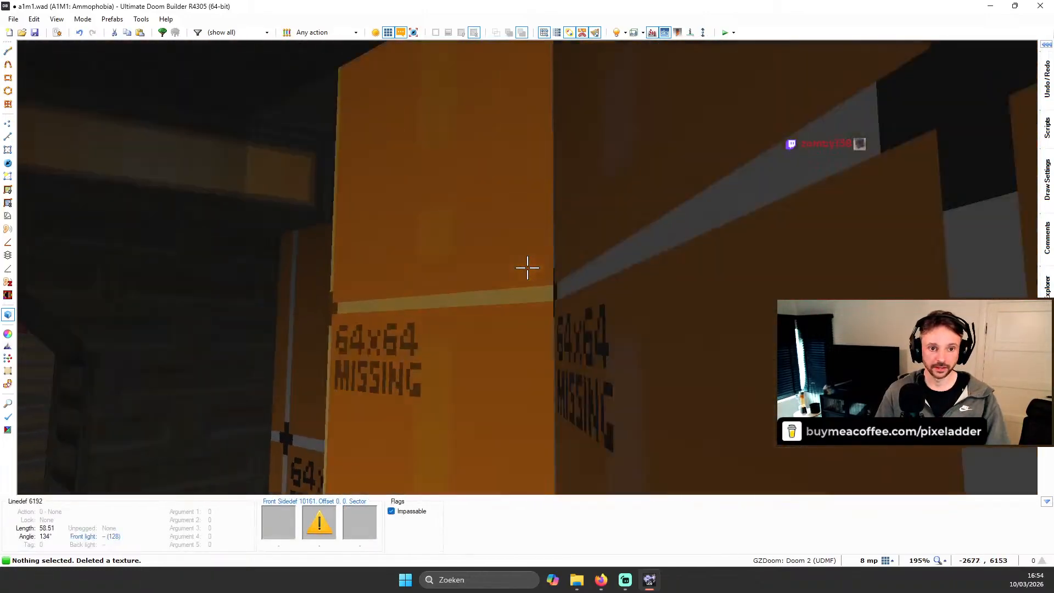
pyautogui.press('s')
pyautogui.press('w')
pyautogui.press('w')
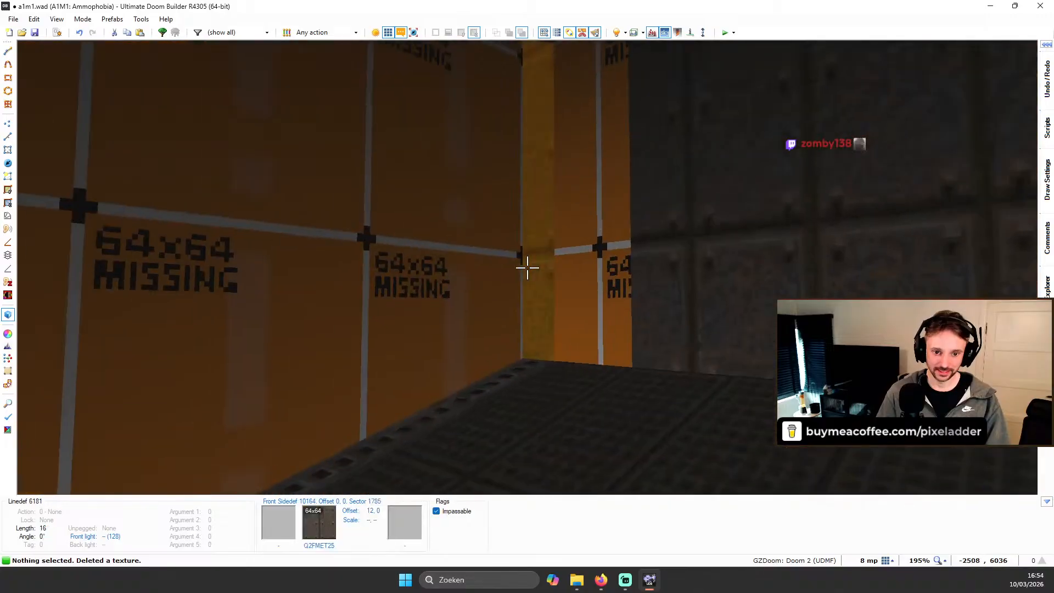
# Step: Copy the Q2FMET25 texture from the narrow strip of the room's end wall and paste it onto the adjacent untextured section
pyautogui.press('s')
pyautogui.hotkey('ctrl', 'c')
pyautogui.hotkey('ctrl', 'v')
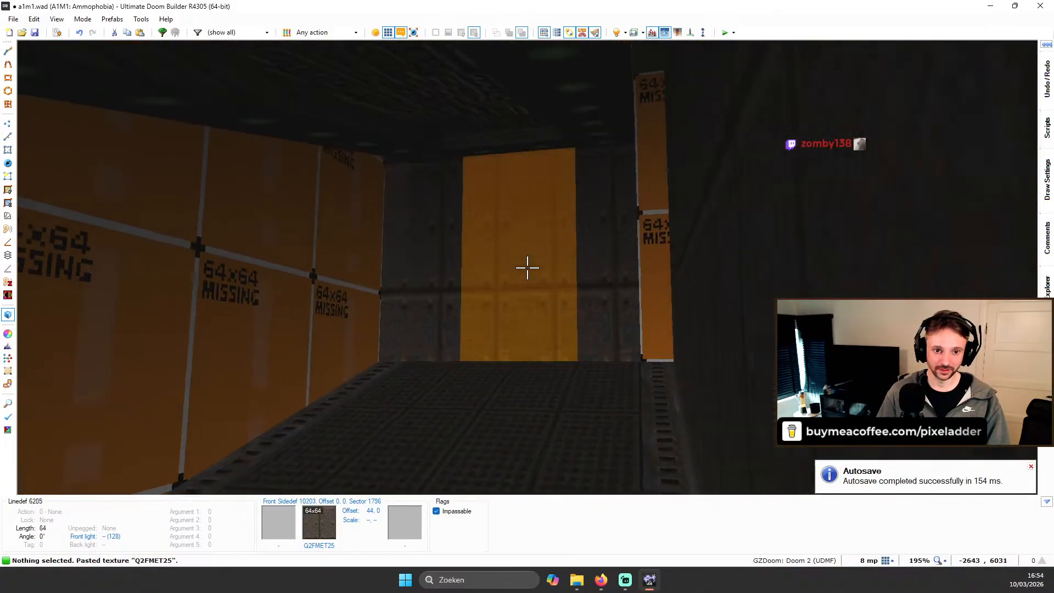
pyautogui.press('w')
pyautogui.press('s')
pyautogui.press('w')
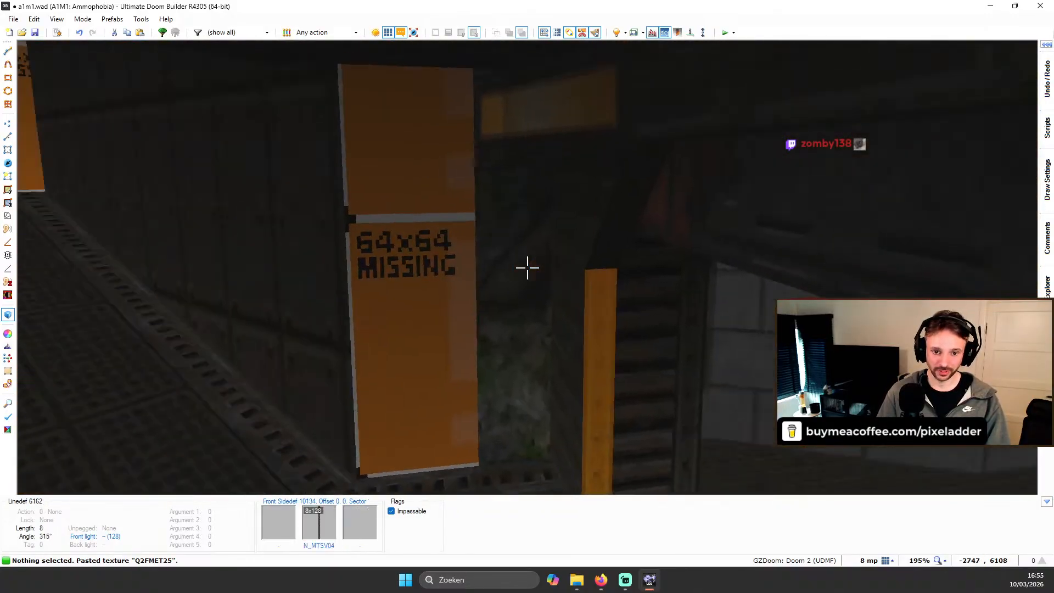
# Step: Delete the texture from the opposite 256-unit side wall of the room
pyautogui.press('s')
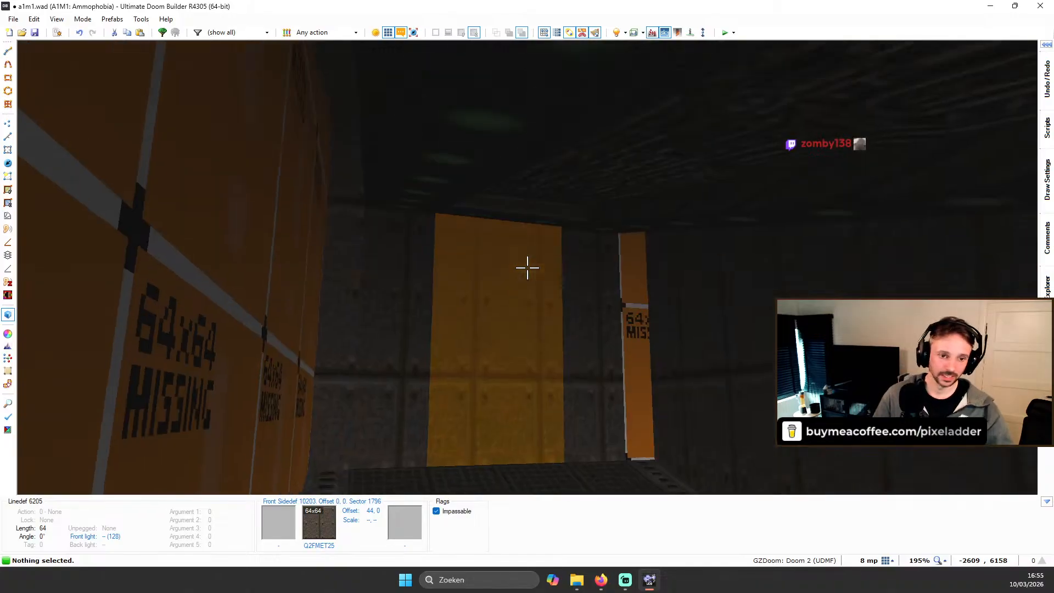
pyautogui.press('s')
pyautogui.press('d')
pyautogui.press('a')
pyautogui.press('s')
pyautogui.press('Delete')
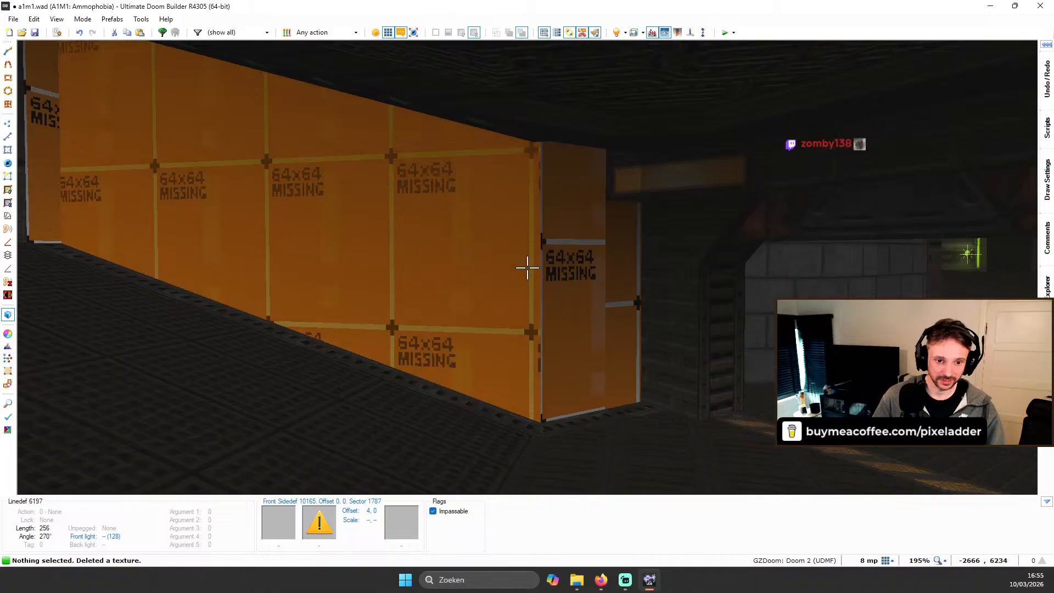
# Step: Browse the available textures for a new covering for the cleared long wall
pyautogui.rightClick(527, 267)
pyautogui.scroll(-10, 561, 267)
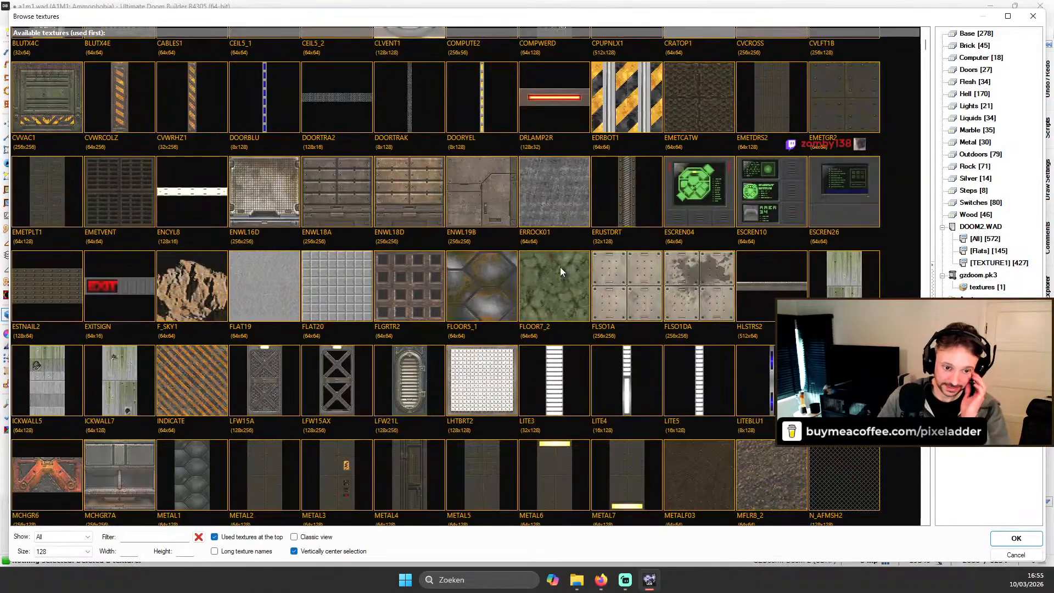
pyautogui.scroll(-6, 560, 263)
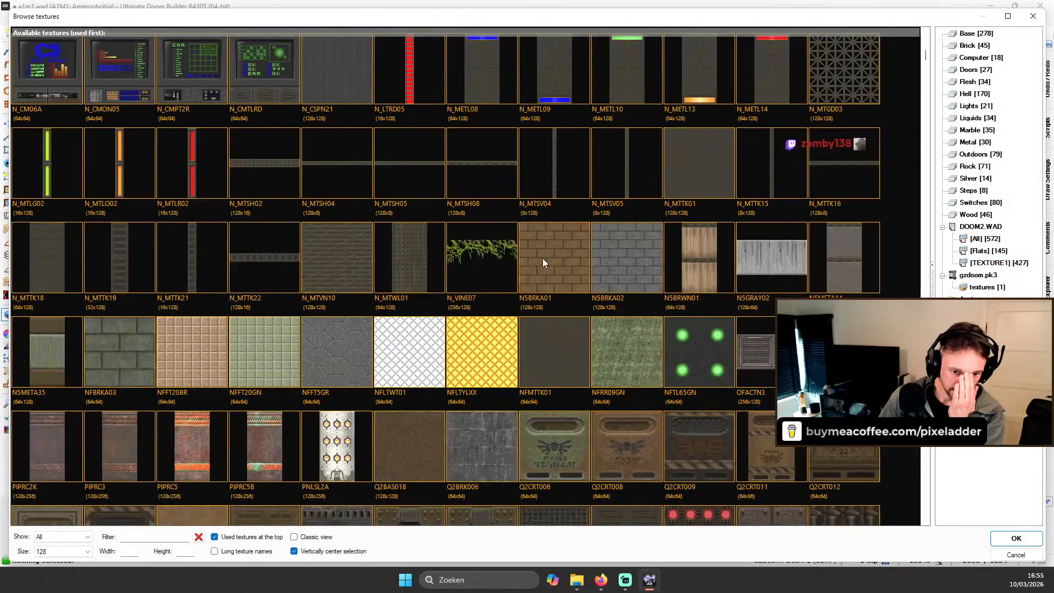
pyautogui.scroll(-5, 528, 256)
pyautogui.scroll(20, 525, 247)
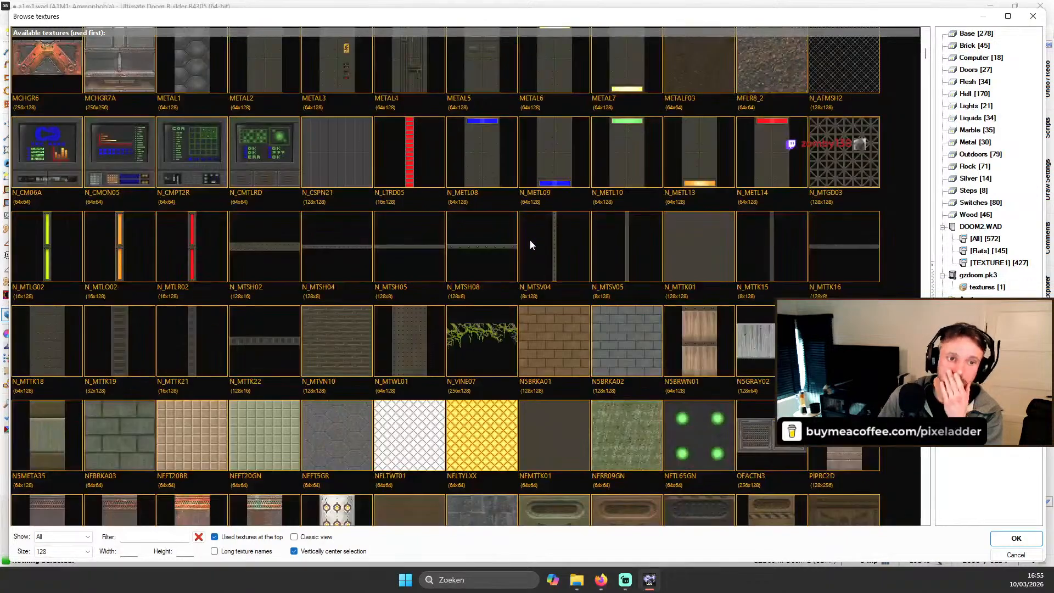
pyautogui.scroll(-3, 492, 213)
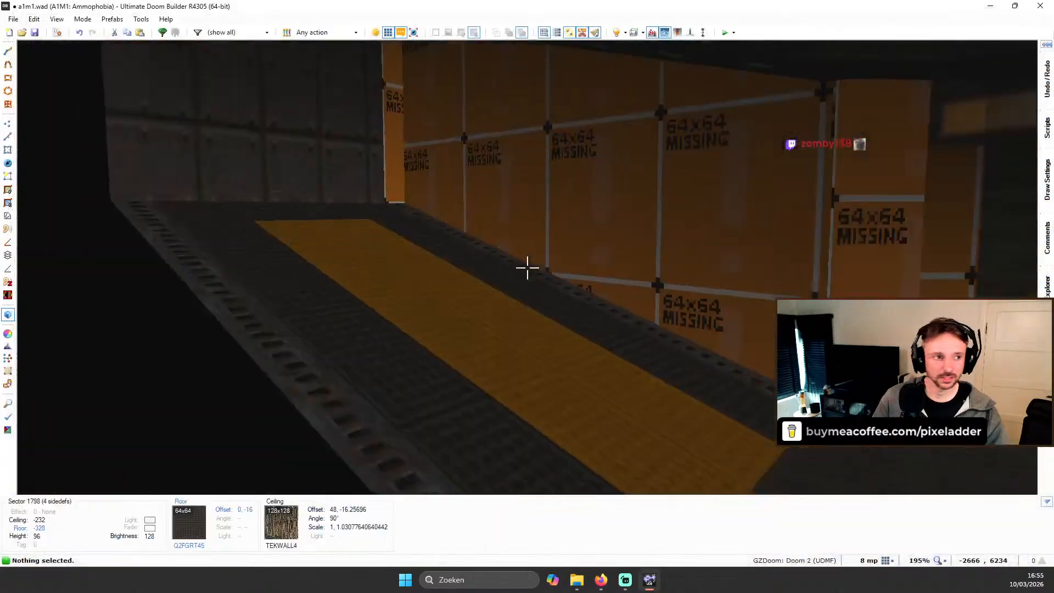
# Step: Save the current map and open a1m2.wad from the Annie maps folder
pyautogui.press('v')
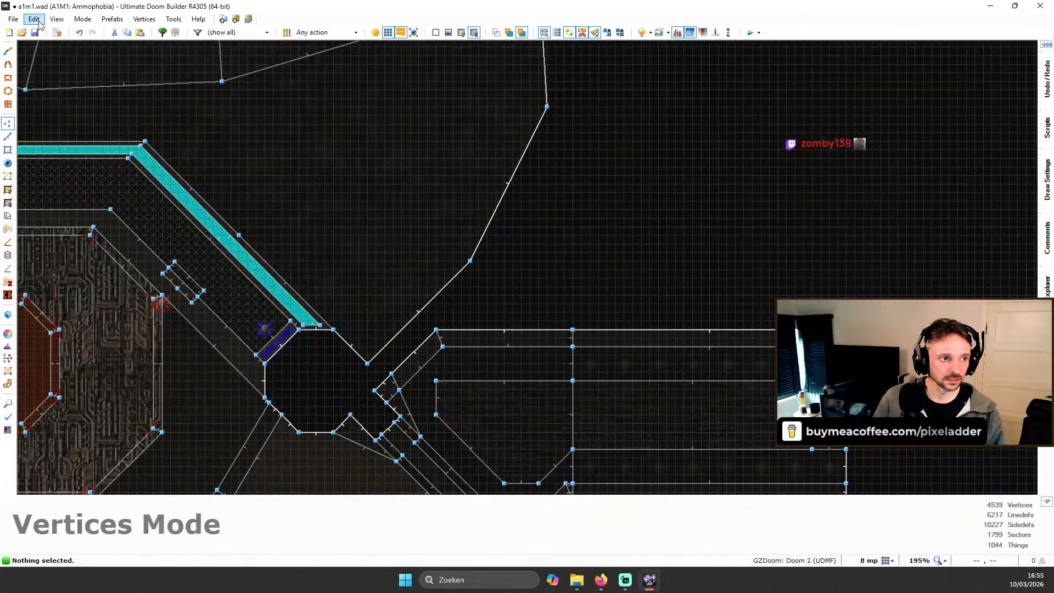
pyautogui.click(13, 20)
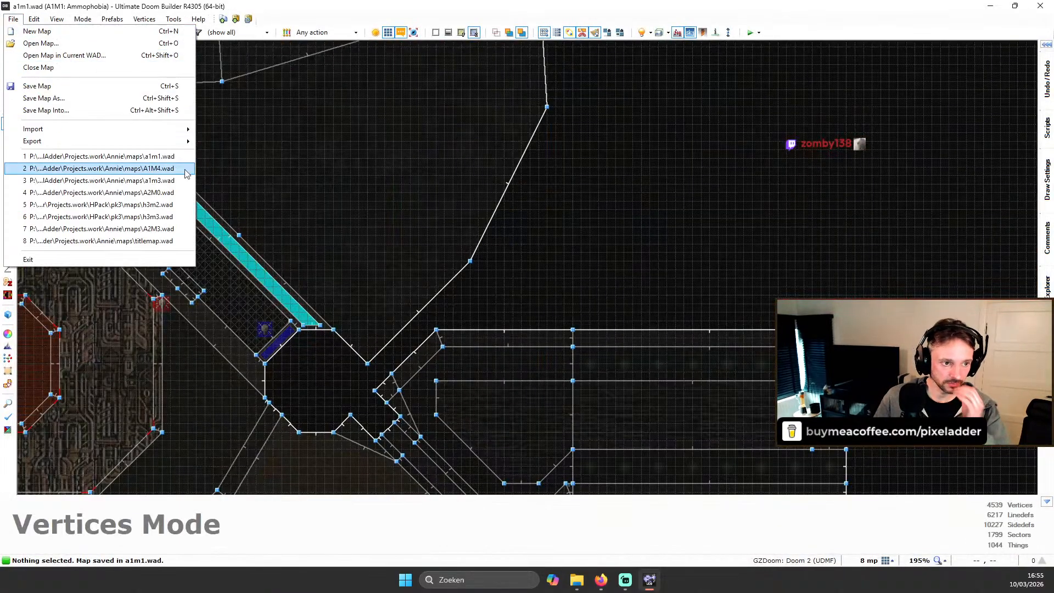
pyautogui.click(75, 46)
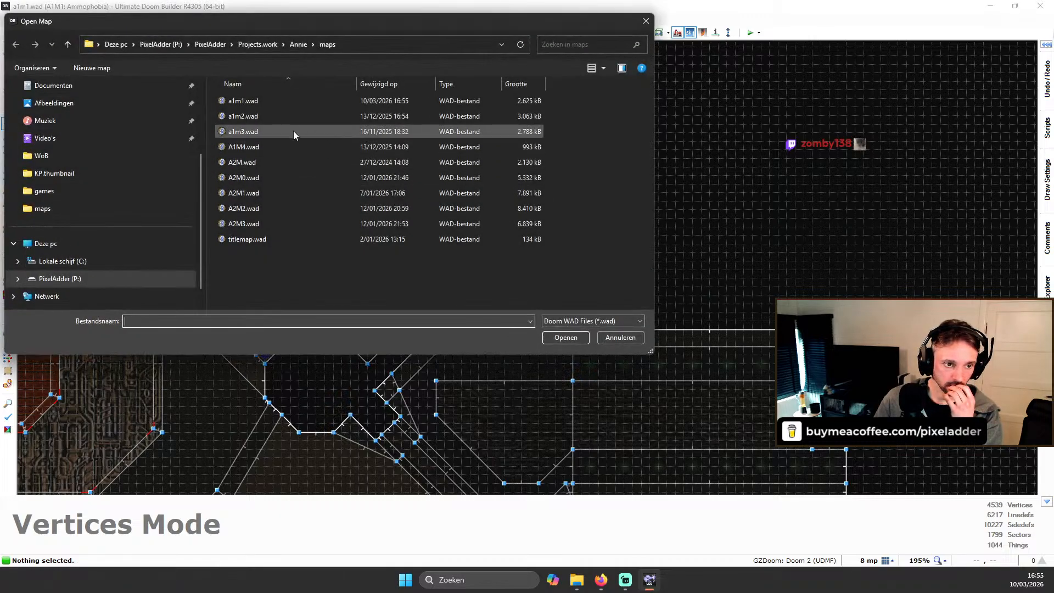
pyautogui.click(292, 117)
pyautogui.doubleClick(291, 117)
pyautogui.click(616, 432)
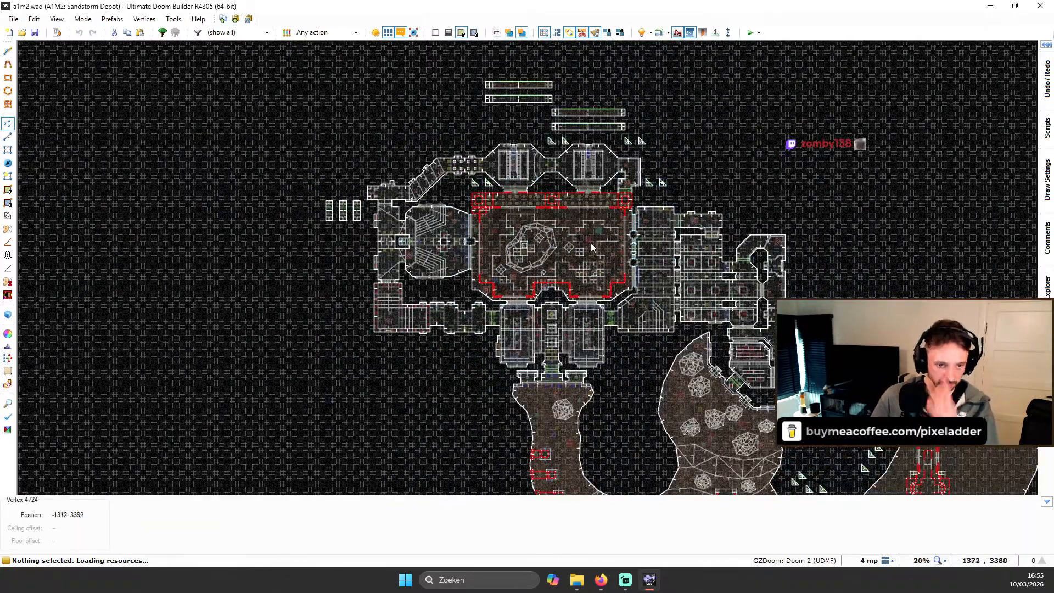
# Step: Examine the wall textures, windows and trim in the northern depot buildings of a1m2 as reference
pyautogui.scroll(5, 637, 291)
pyautogui.press('q')
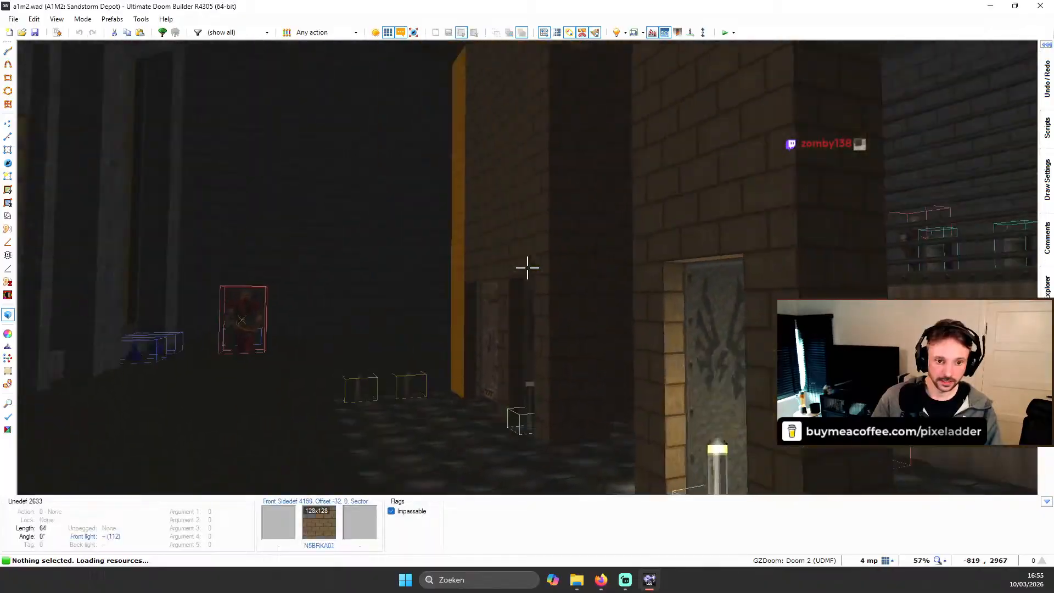
pyautogui.press('e')
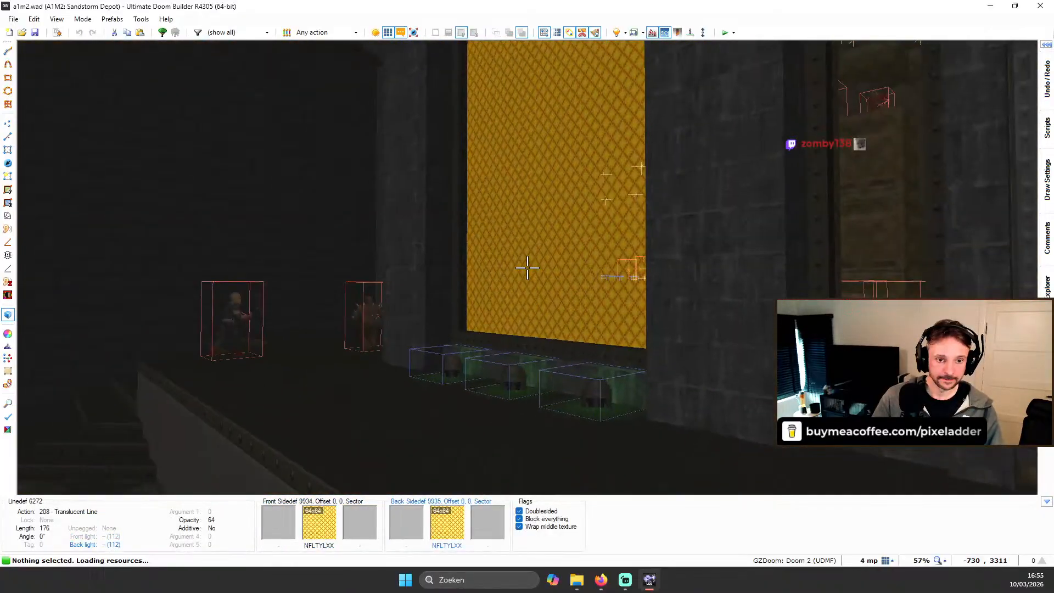
pyautogui.press('e')
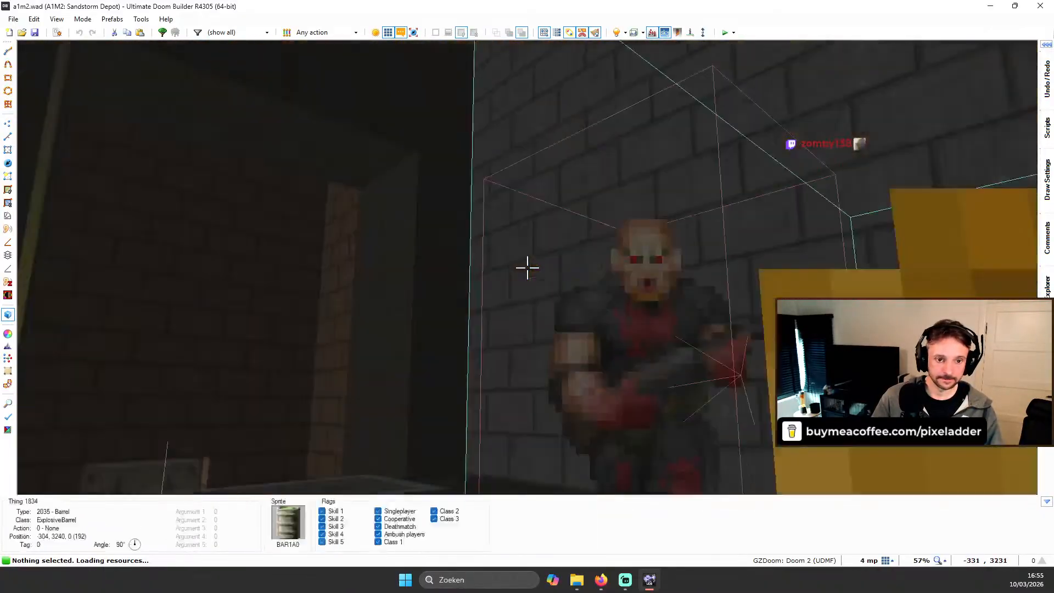
pyautogui.press('q')
pyautogui.scroll(-4, 527, 268)
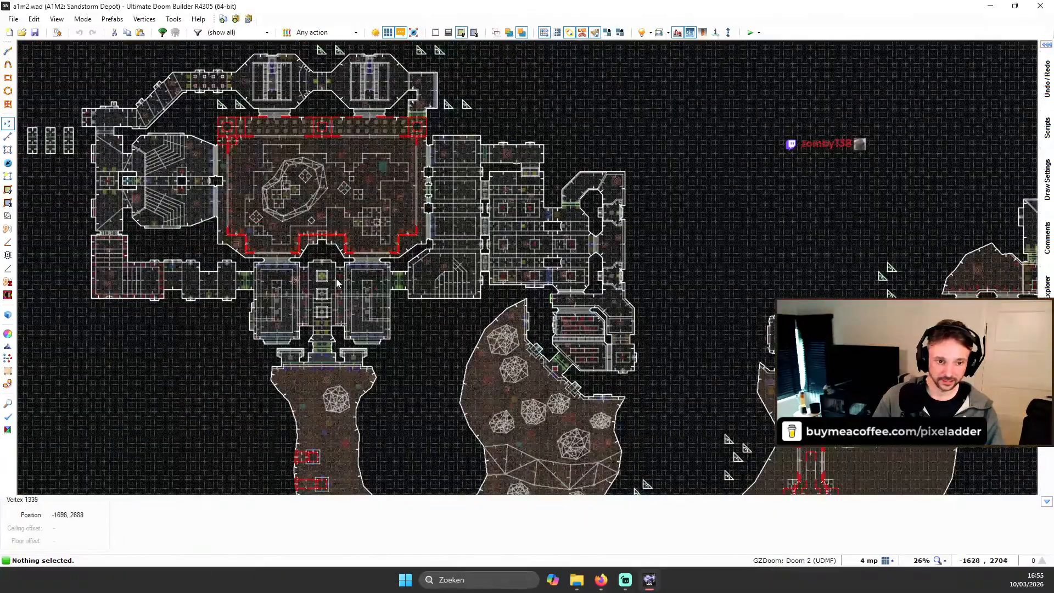
pyautogui.press('q')
pyautogui.press('e')
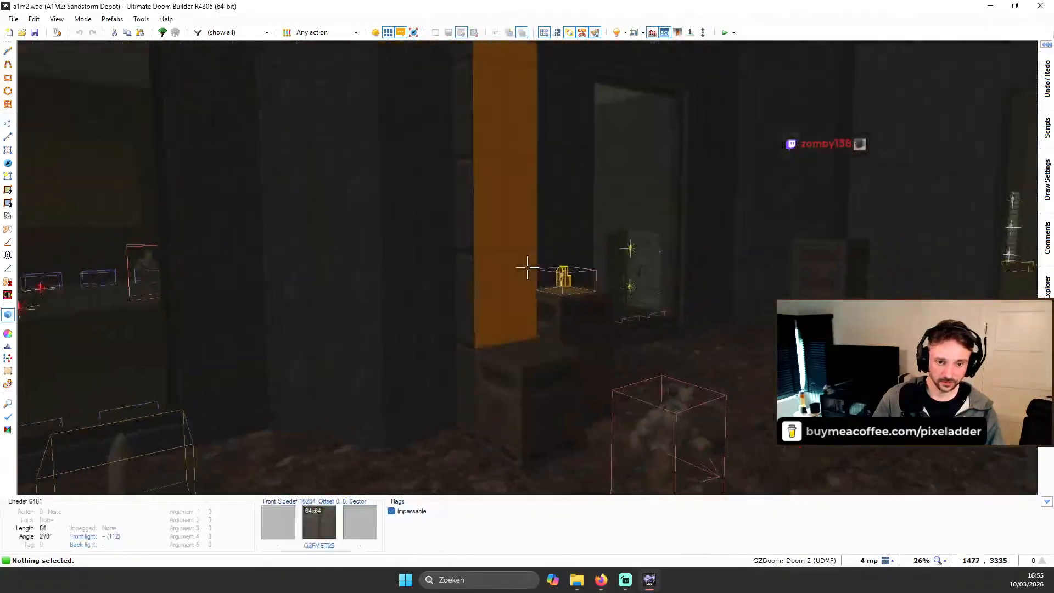
pyautogui.press('e')
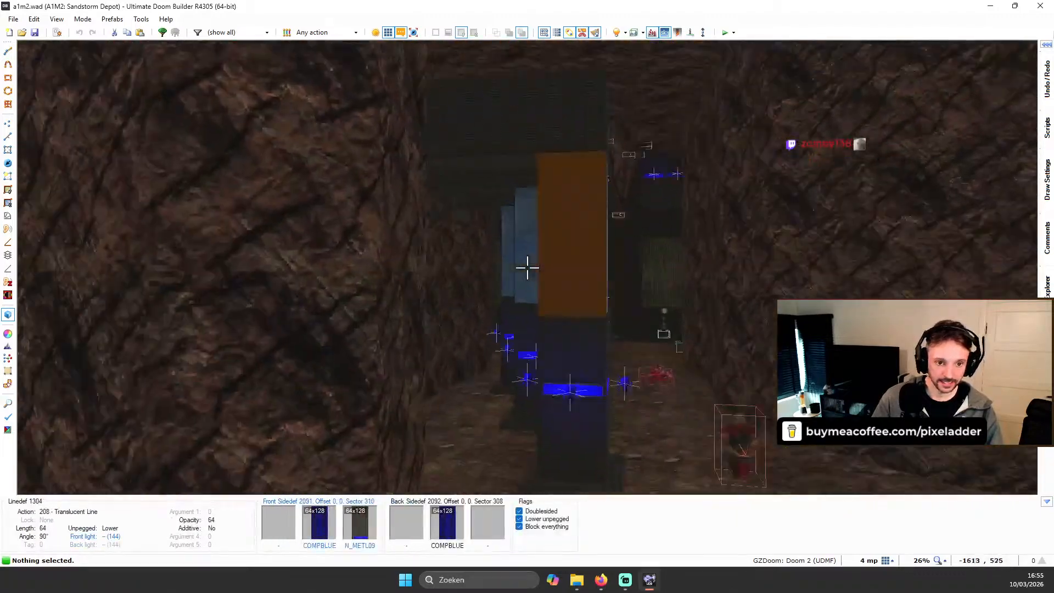
# Step: Examine the canyon passages and the rooms with LITE3 strips and green wall lights for texturing ideas
pyautogui.press('e')
pyautogui.press('f')
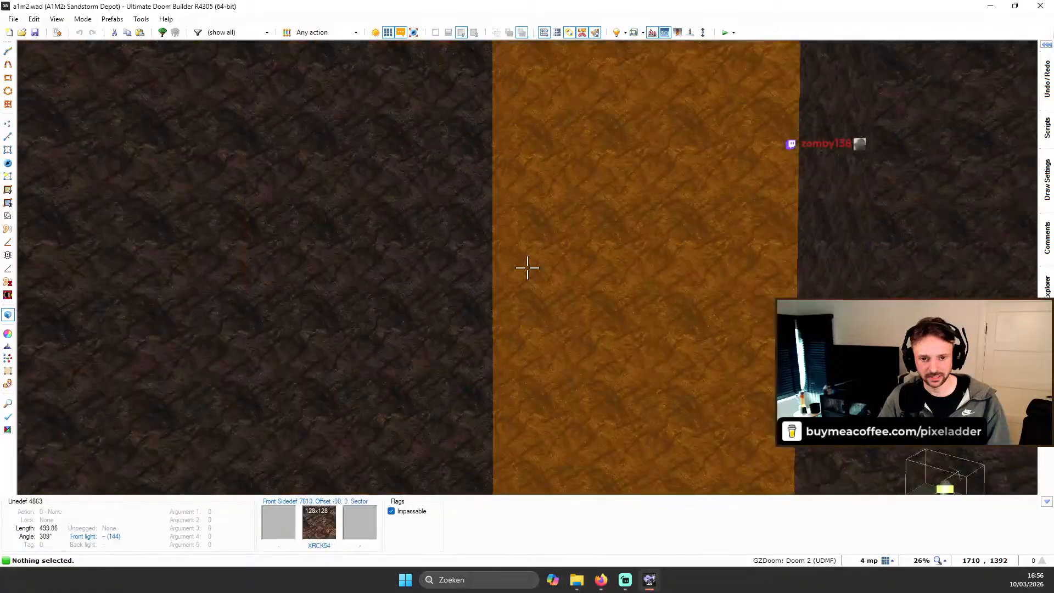
pyautogui.press('w')
pyautogui.press('w')
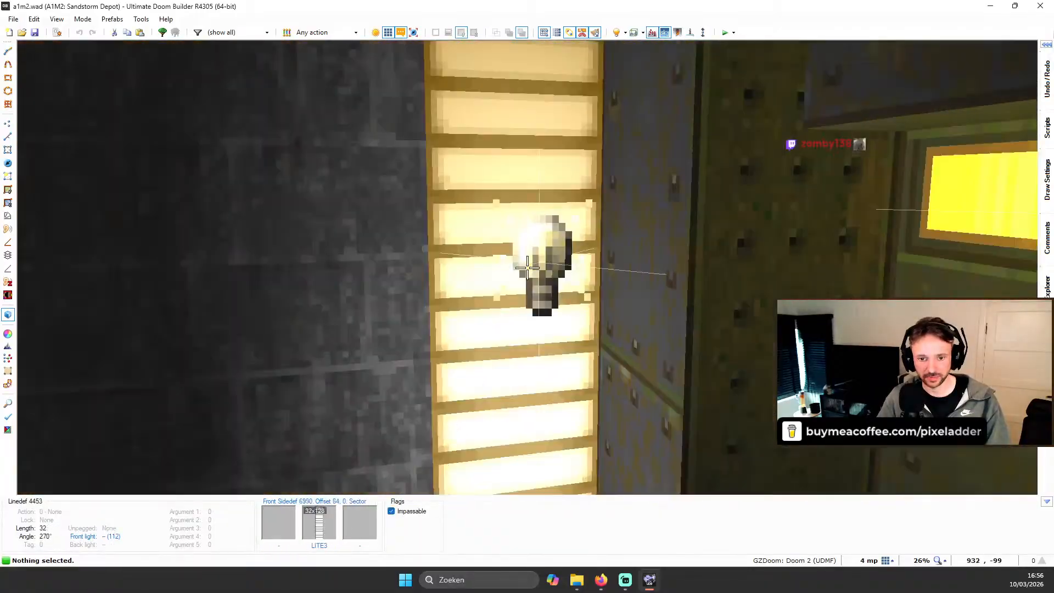
pyautogui.press('w')
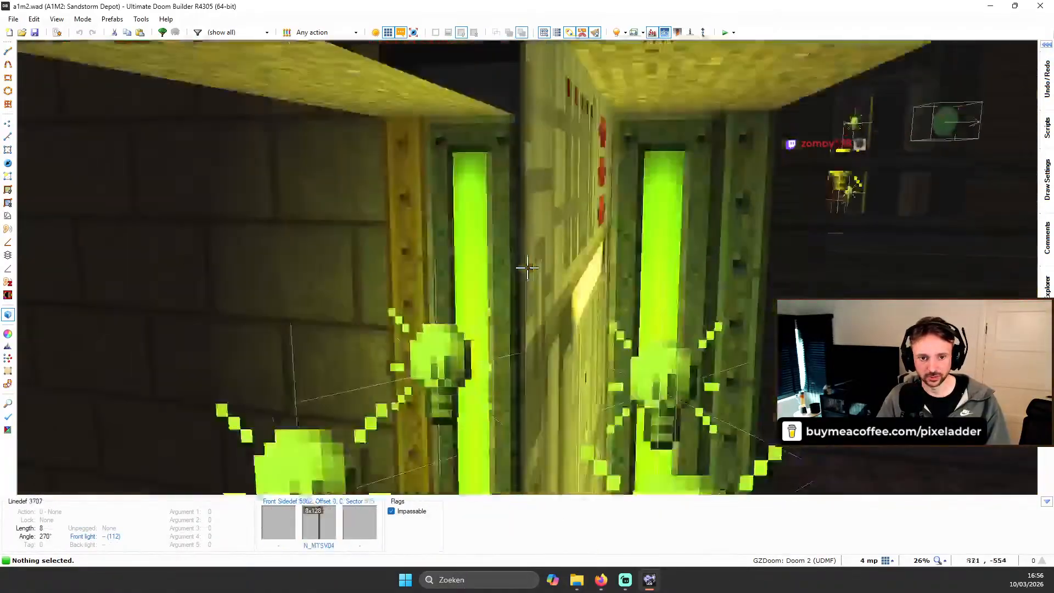
pyautogui.press('q')
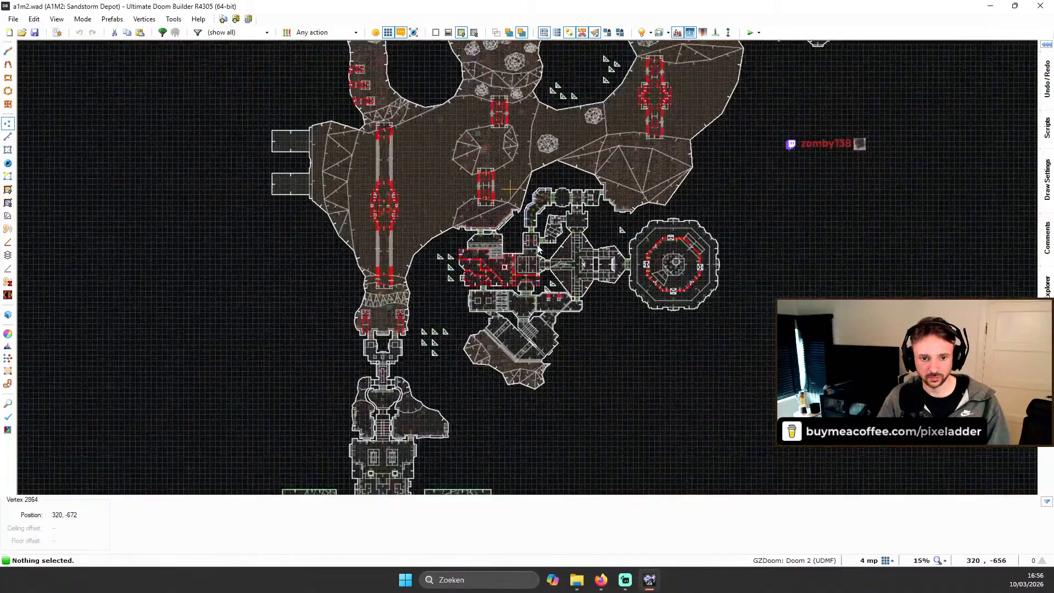
# Step: Examine the large octagonal room's METAL2 walls, circuit-textured pillars, vertical light strips and sunken centre
pyautogui.scroll(1, 561, 295)
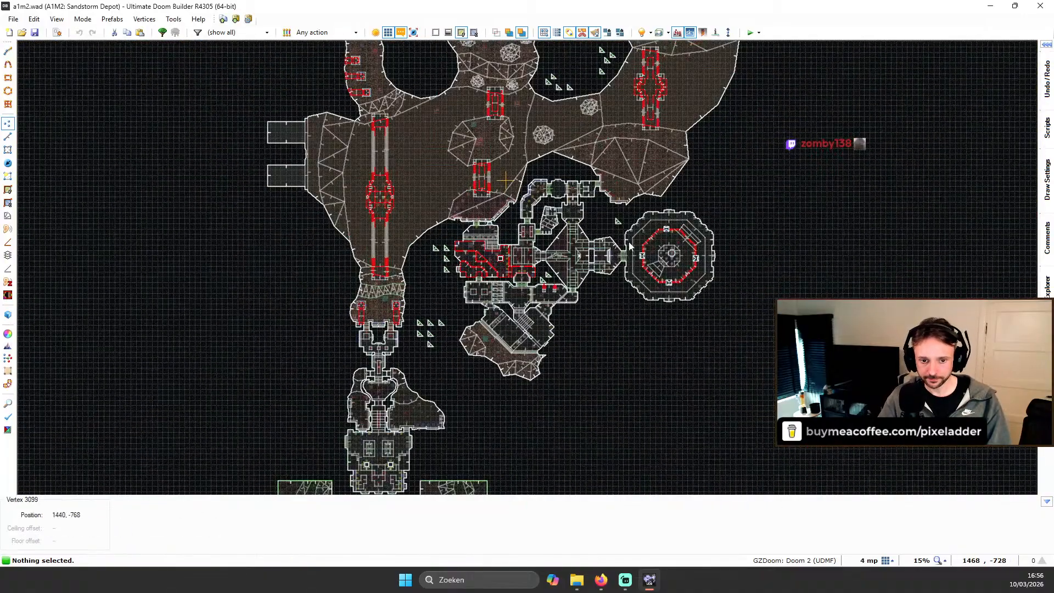
pyautogui.press('q')
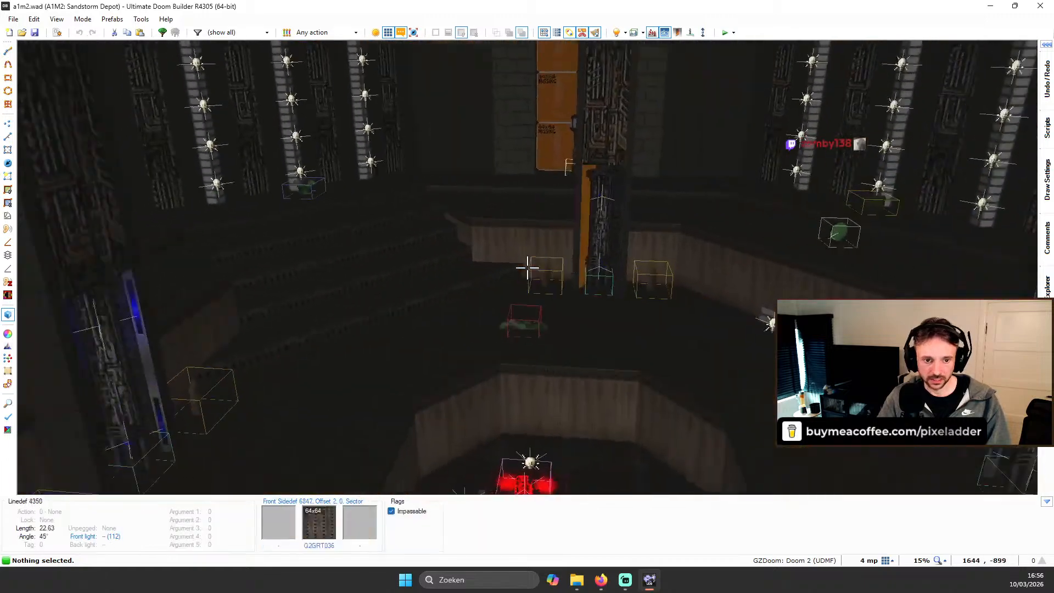
pyautogui.press('w')
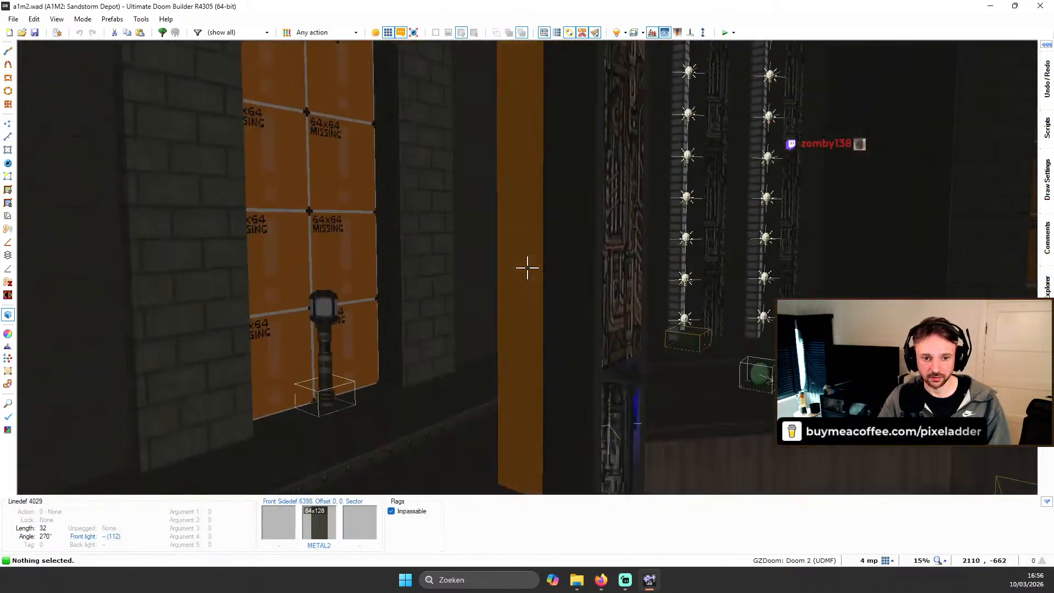
pyautogui.press('e')
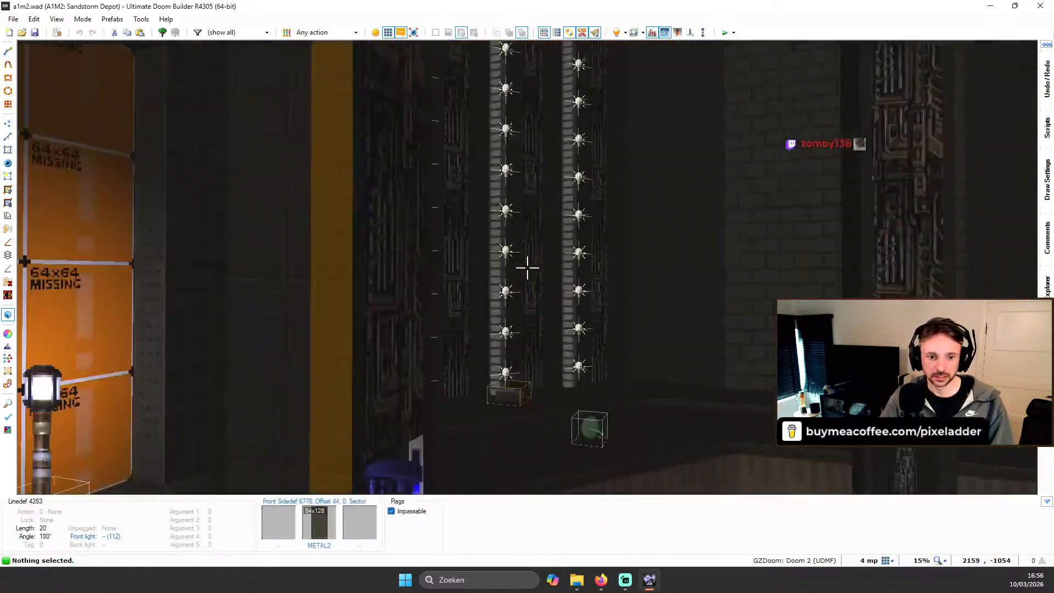
pyautogui.press('e')
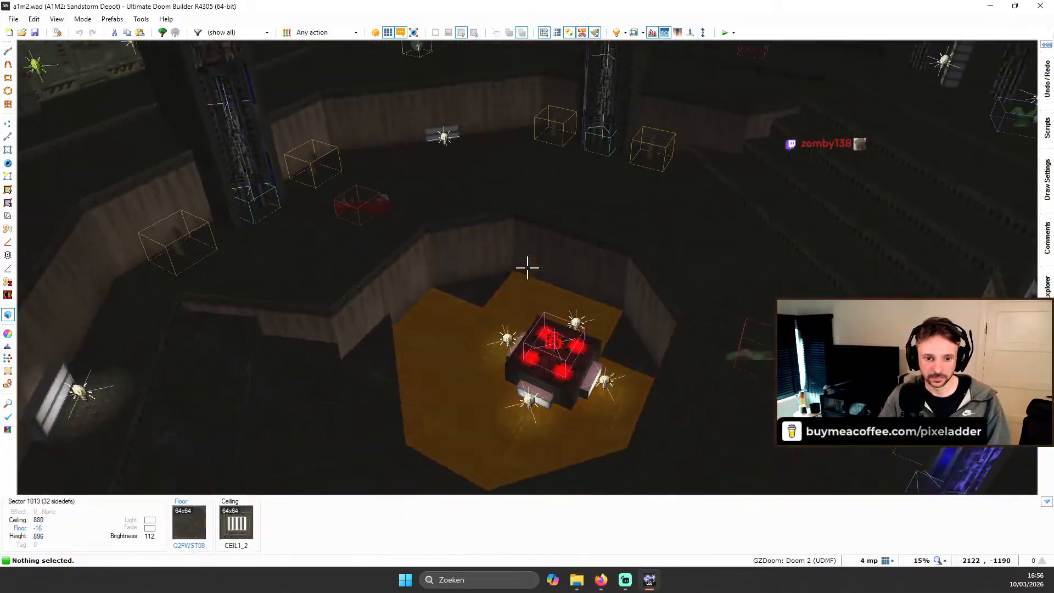
pyautogui.press('q')
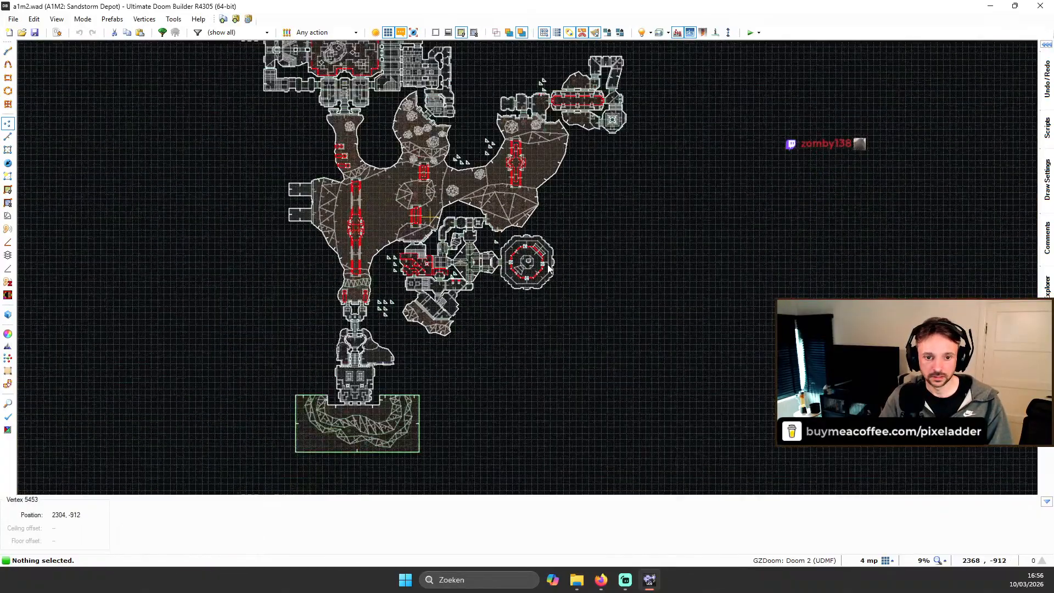
# Step: Examine the brick walls, planet display screens, translucent window and coloured light strips in the depot rooms and the building beside the canyon
pyautogui.scroll(6, 542, 130)
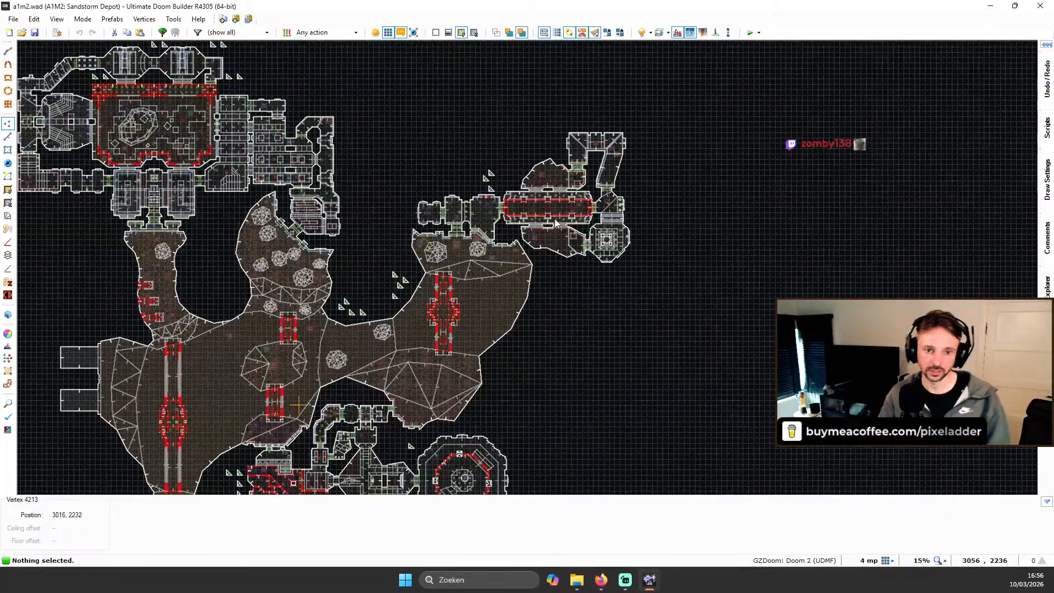
pyautogui.press('q')
pyautogui.press('e')
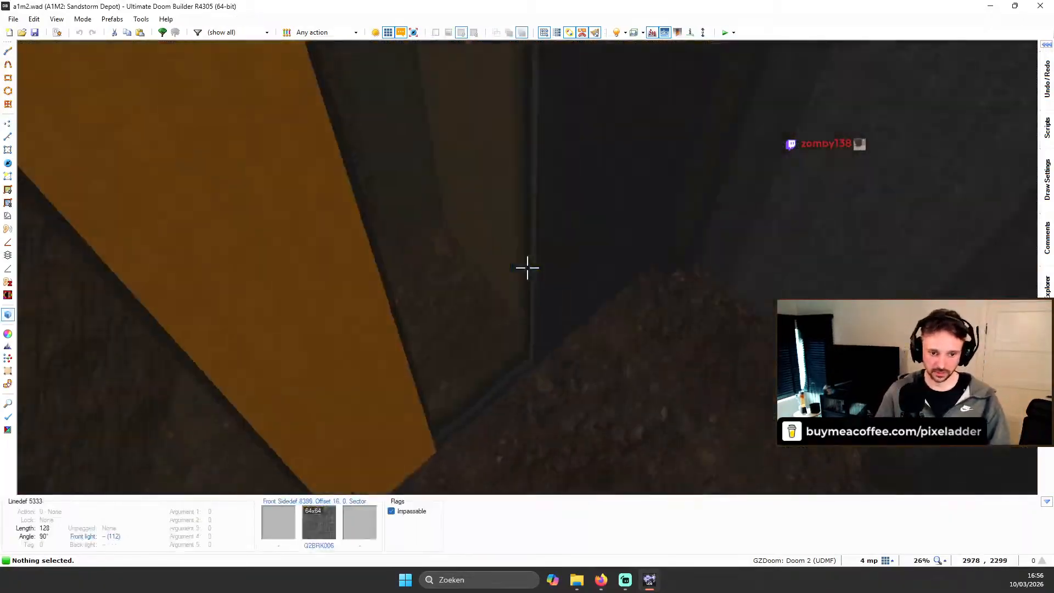
pyautogui.press('e')
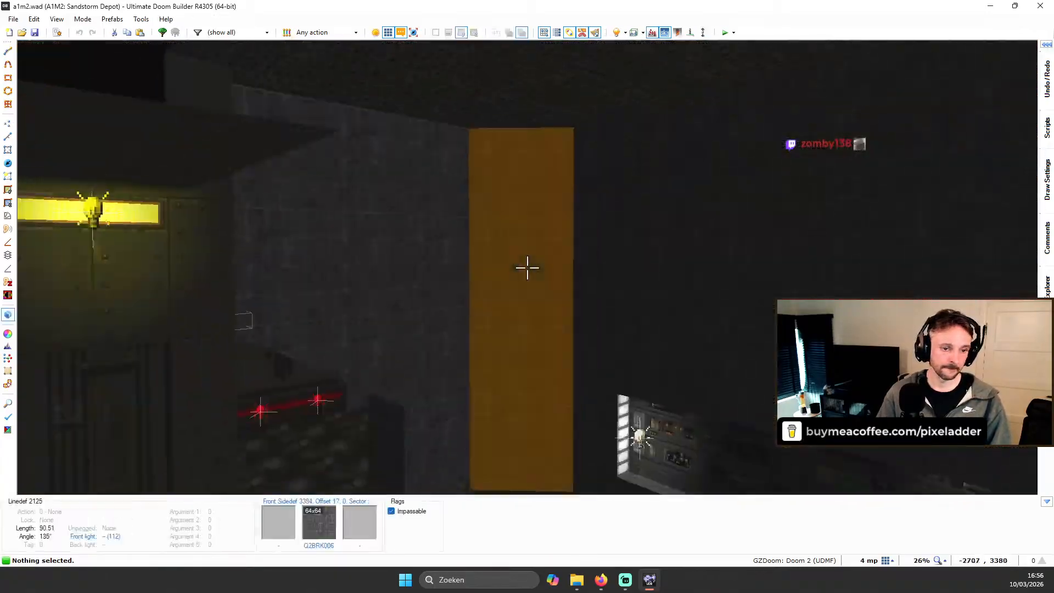
pyautogui.press('f')
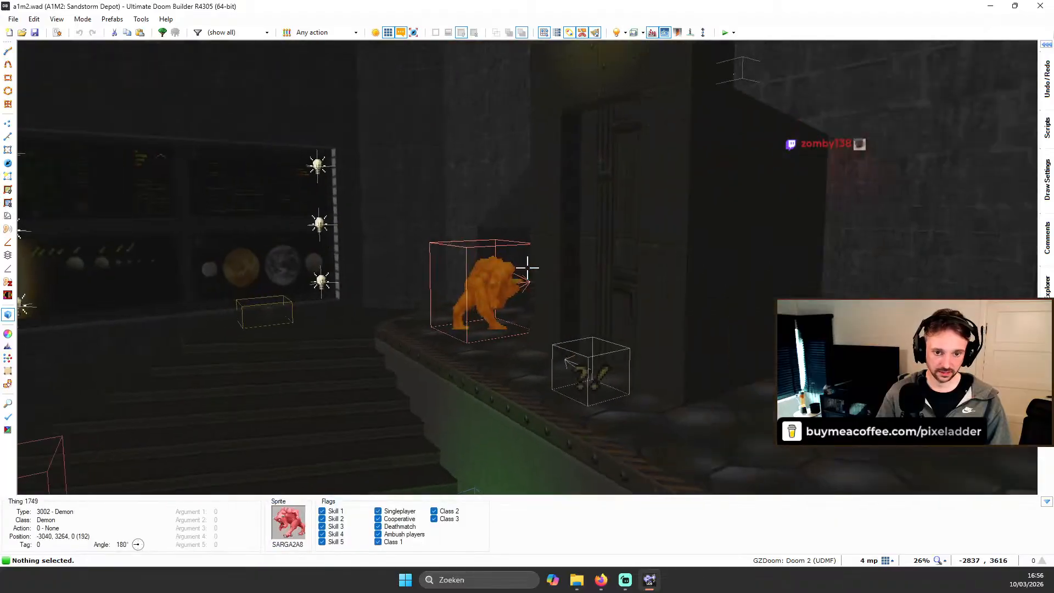
pyautogui.press('e')
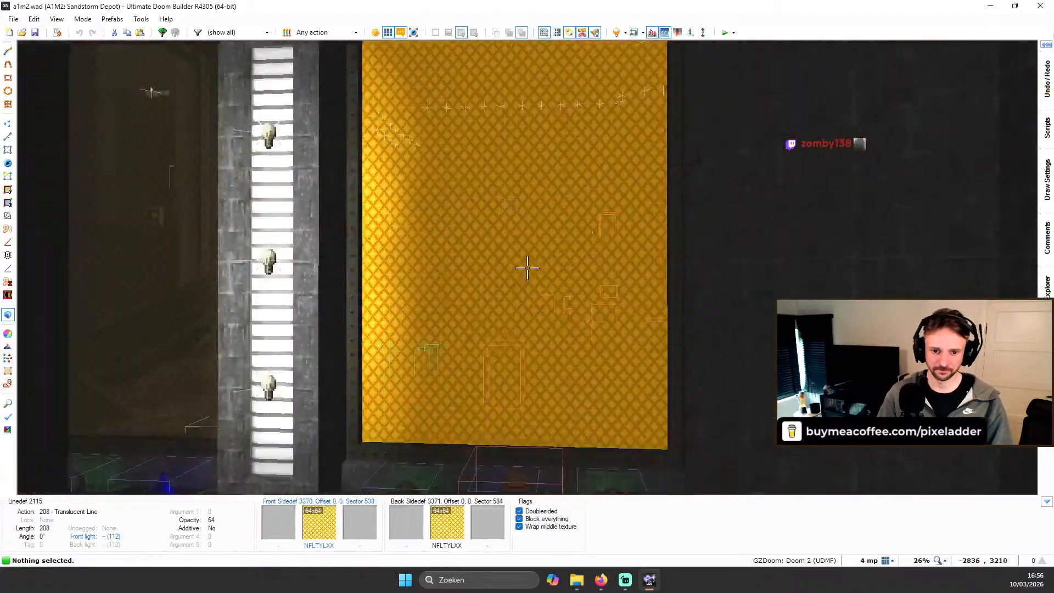
pyautogui.press('e')
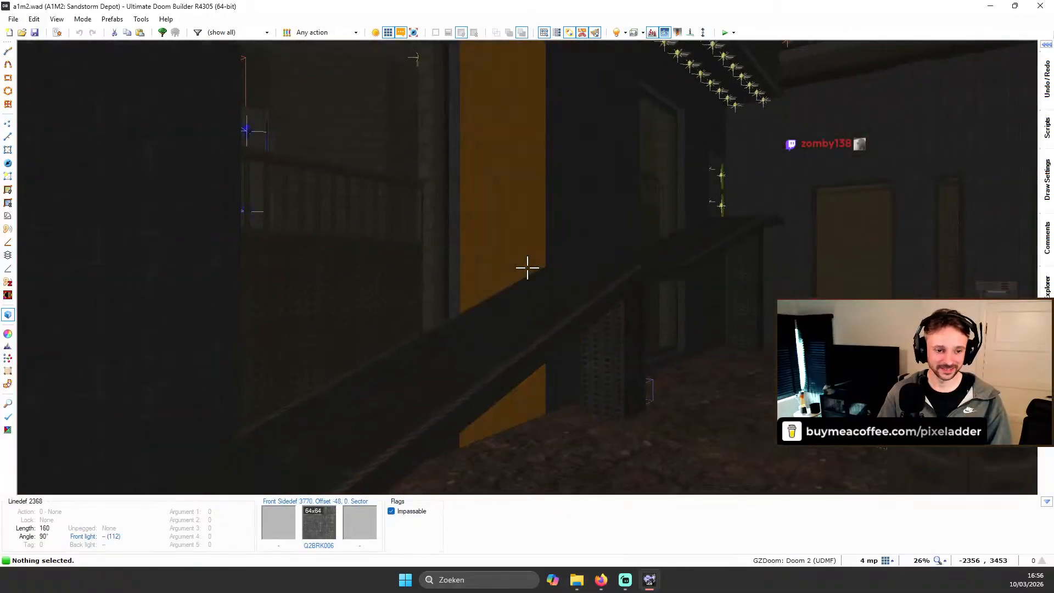
pyautogui.press('e')
pyautogui.press('e')
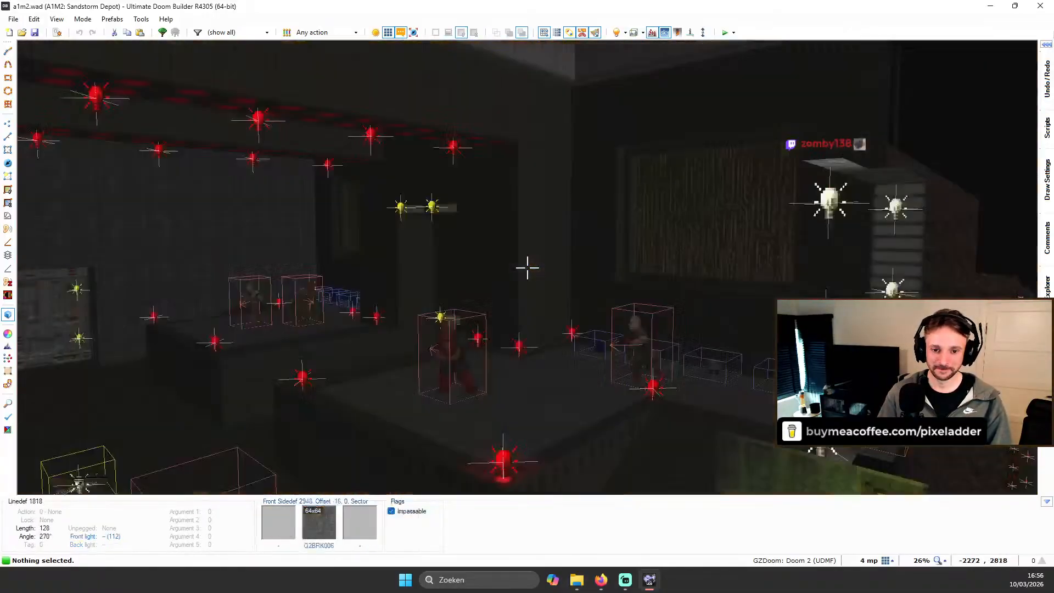
pyautogui.press('e')
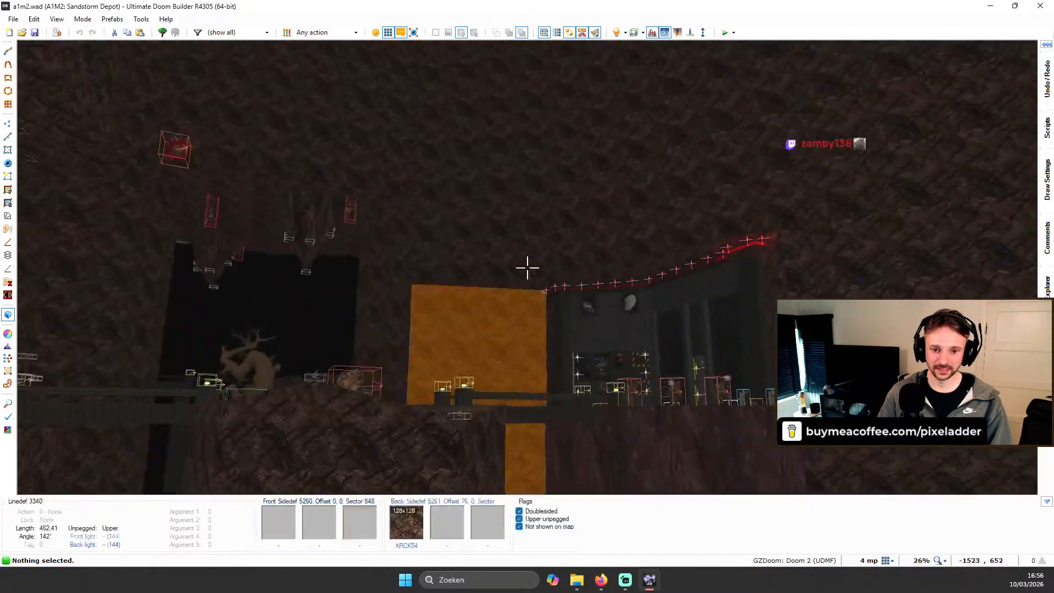
pyautogui.press('e')
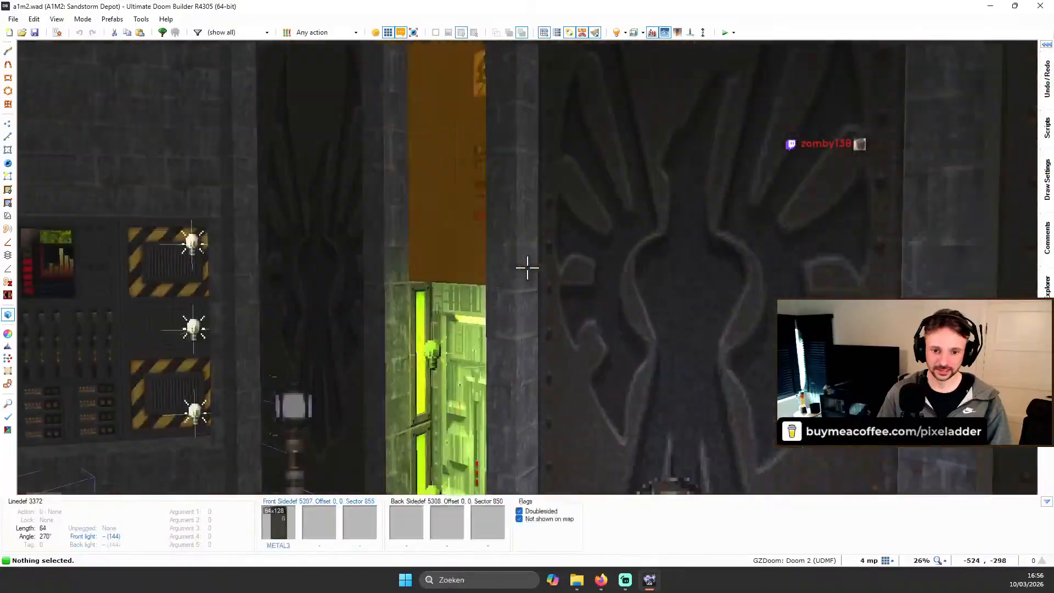
pyautogui.press('e')
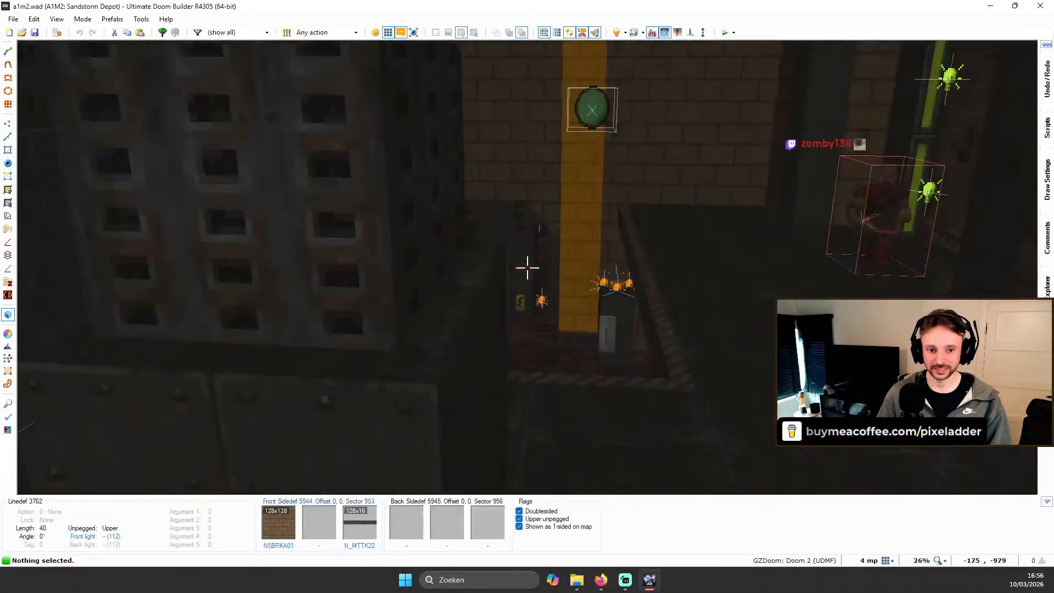
pyautogui.press('e')
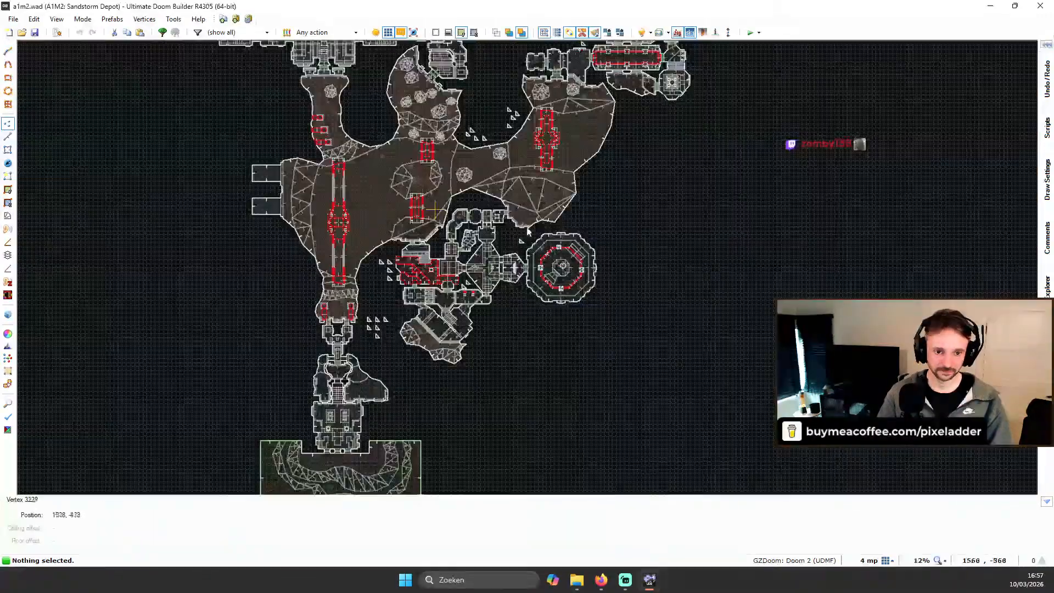
# Step: Examine the crates, stone-block walls, green-lit doorway and barred windows in the halls on the northern depot's north and east sides
pyautogui.scroll(-2, 506, 214)
pyautogui.scroll(4, 541, 162)
pyautogui.scroll(-2, 400, 167)
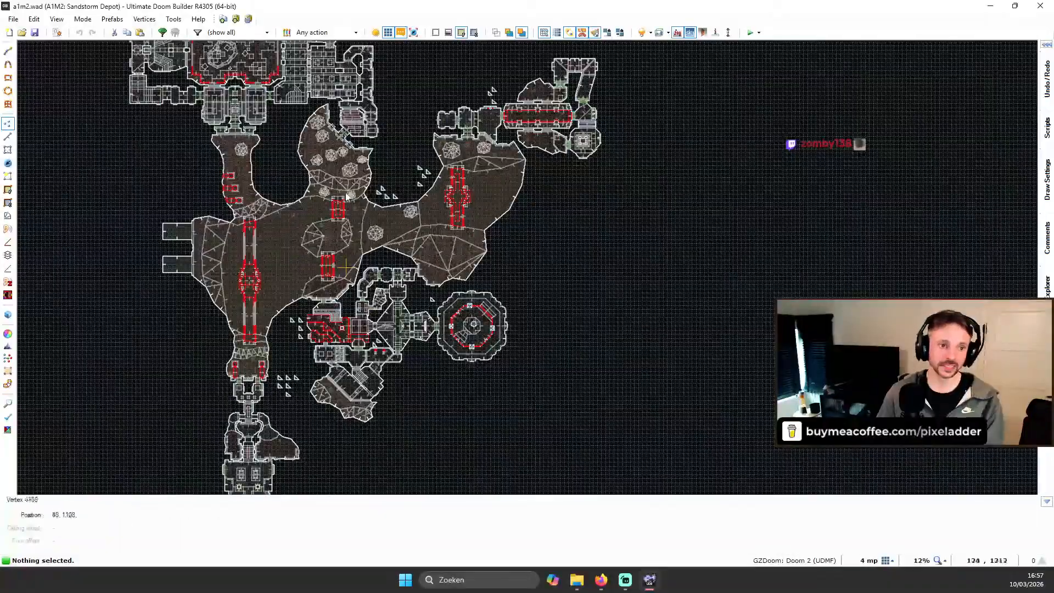
pyautogui.scroll(-3, 346, 197)
pyautogui.scroll(5, 310, 104)
pyautogui.scroll(2, 236, 228)
pyautogui.scroll(-2, 230, 235)
pyautogui.press('q')
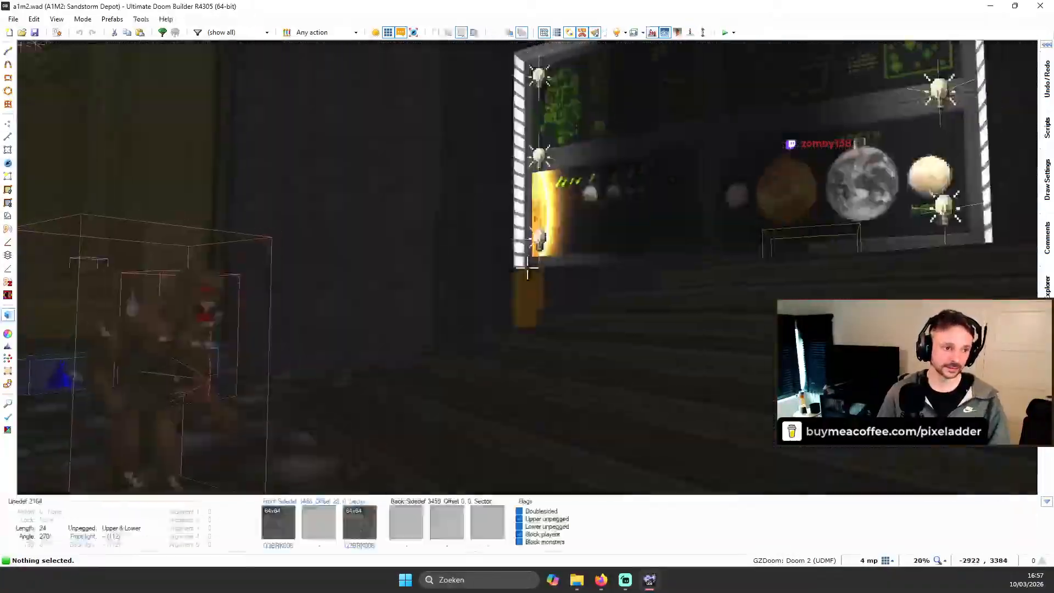
pyautogui.press('e')
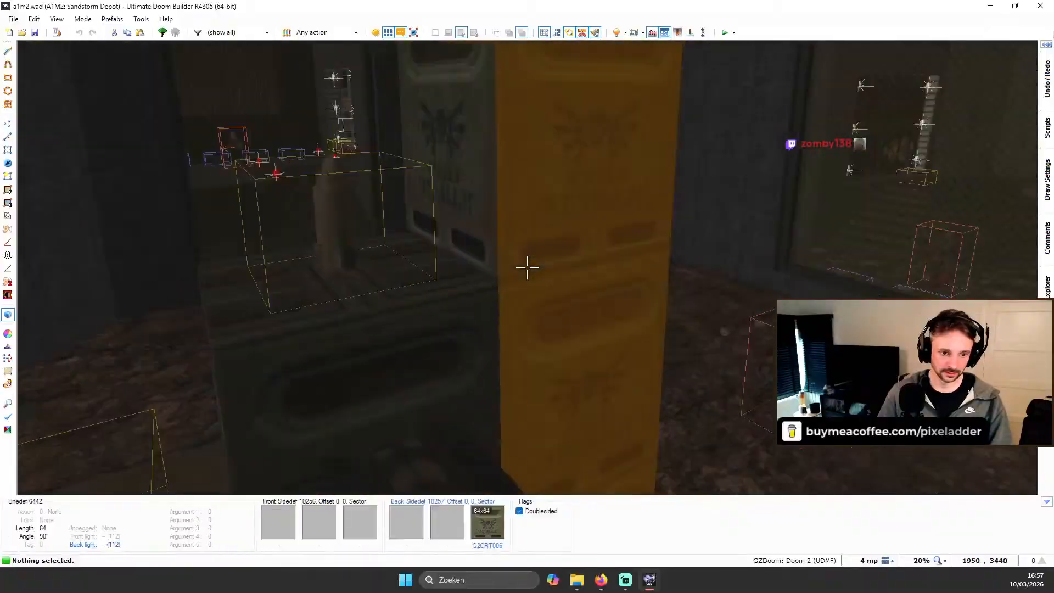
pyautogui.press('e')
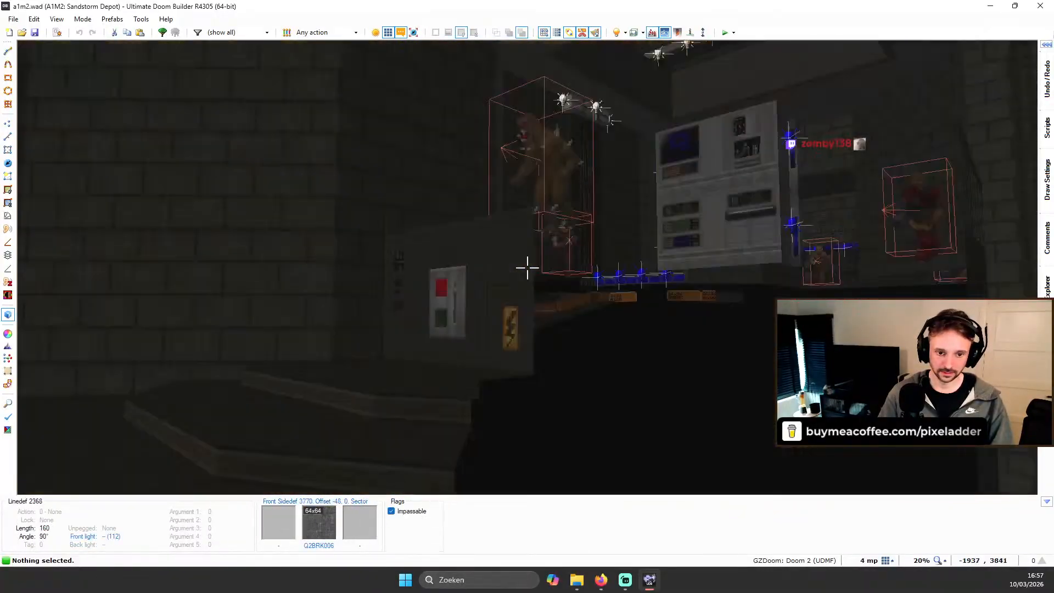
pyautogui.press('e')
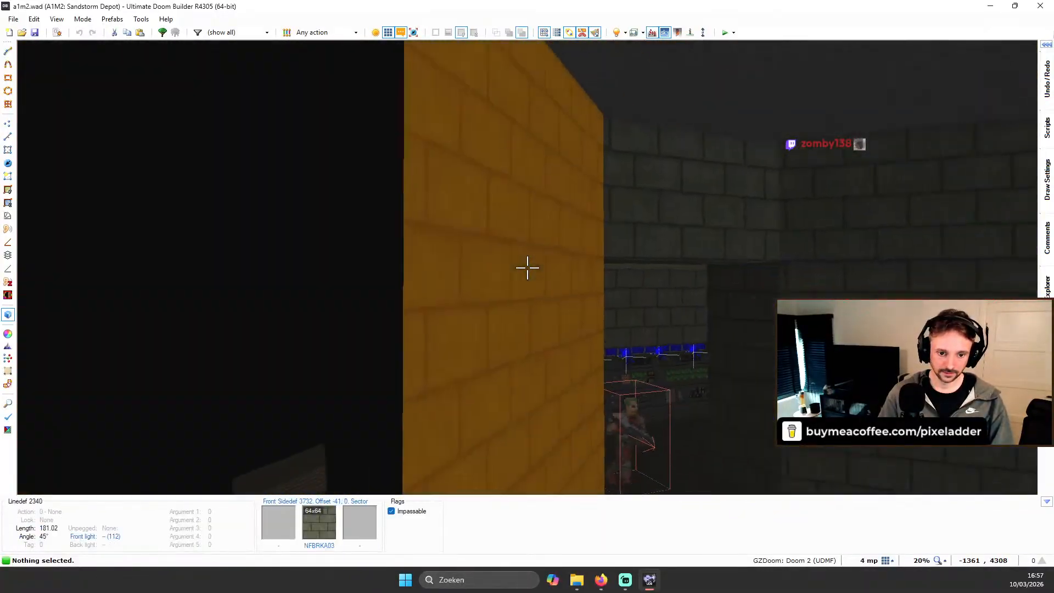
pyautogui.press('e')
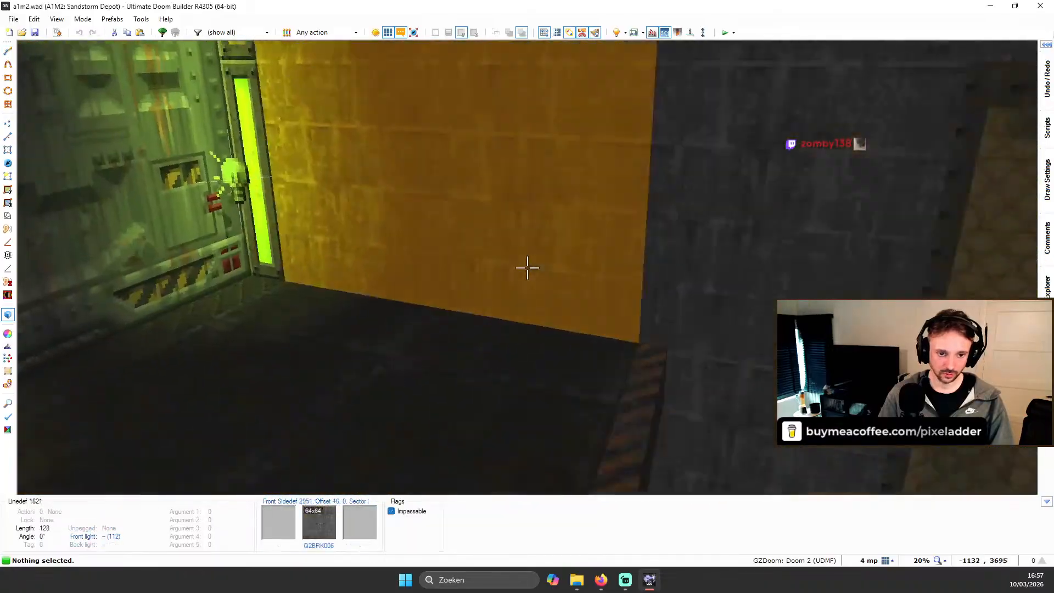
pyautogui.press('e')
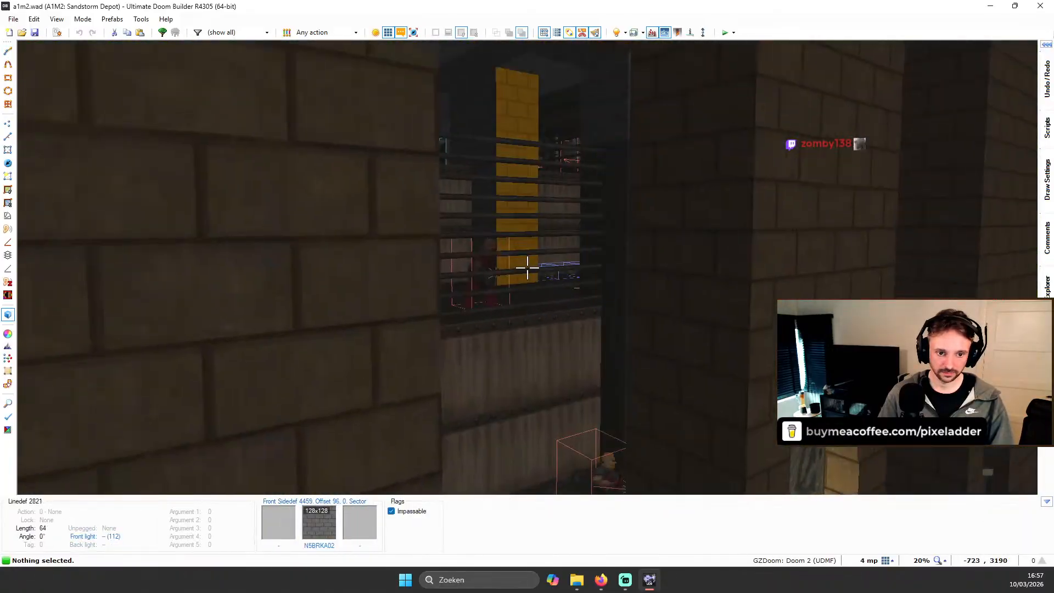
pyautogui.press('q')
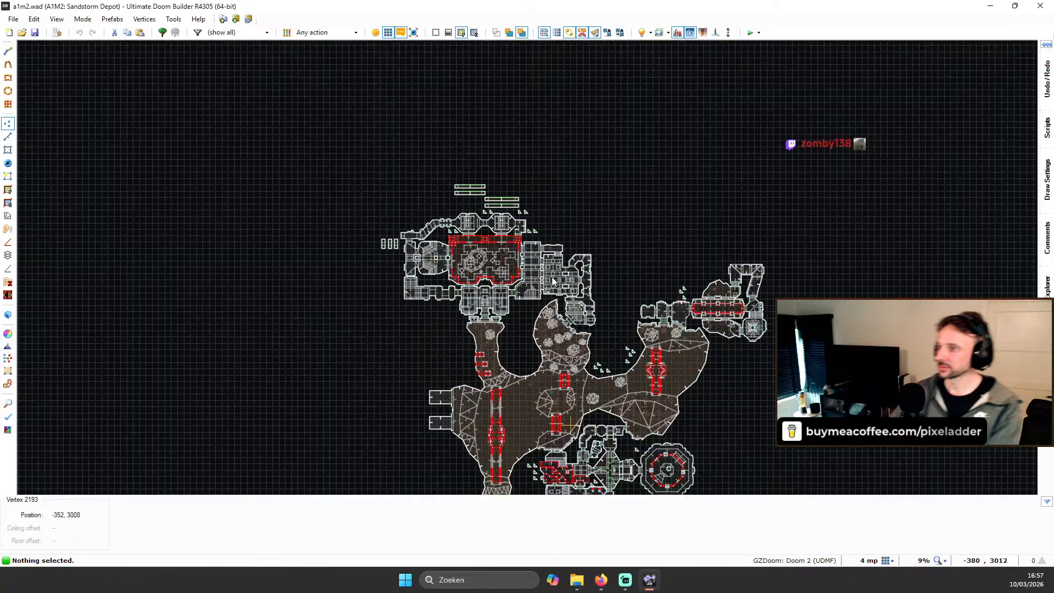
# Step: Examine the northwestern canyon passage with its three wall-side structures, plus the rock walls and bridge of the main canyon
pyautogui.scroll(-5, 574, 209)
pyautogui.scroll(5, 669, 311)
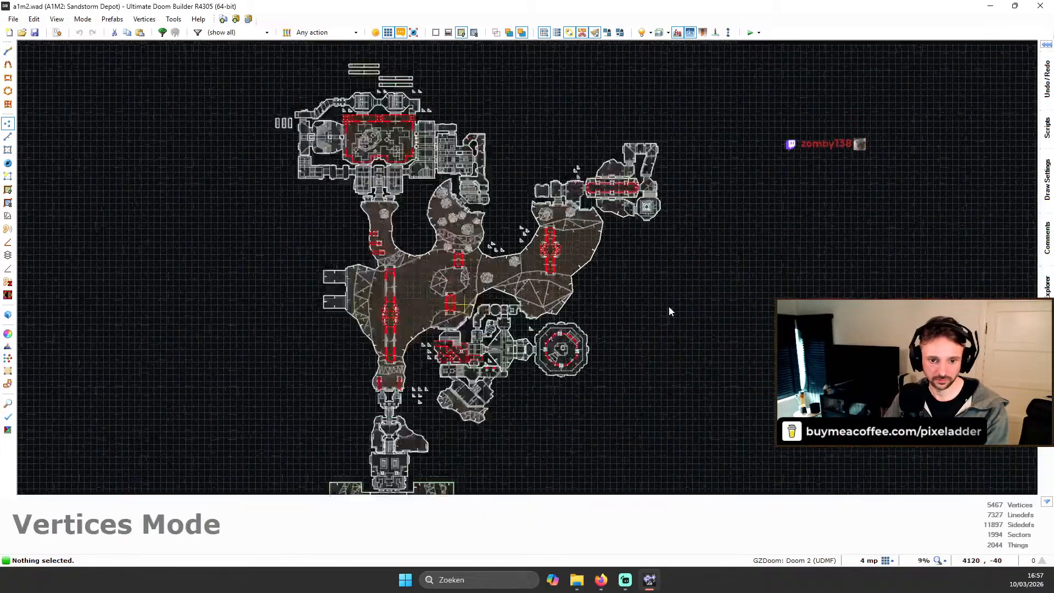
pyautogui.scroll(2, 574, 244)
pyautogui.scroll(-2, 449, 341)
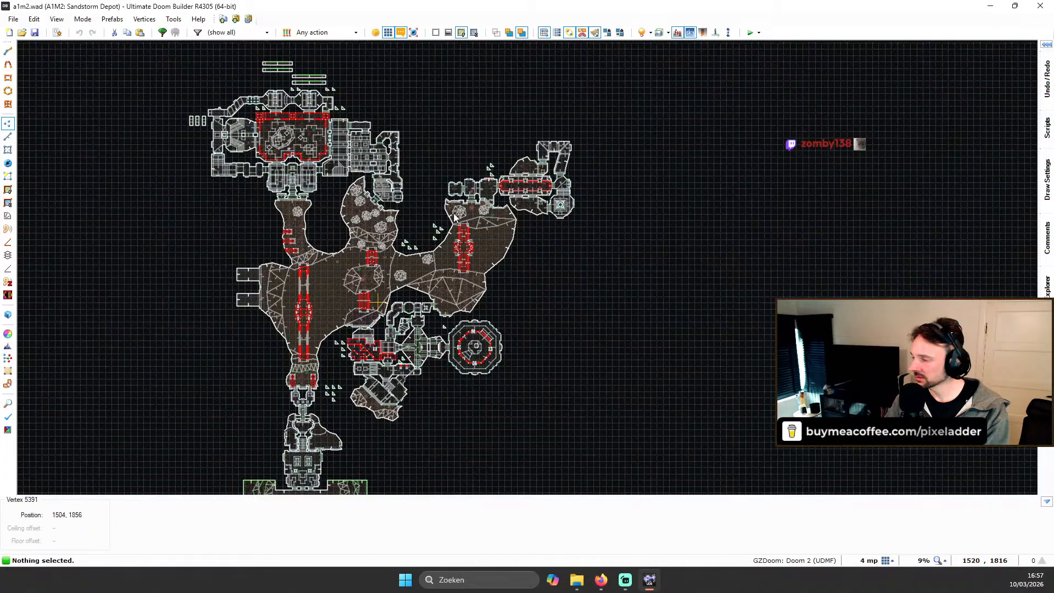
pyautogui.scroll(3, 379, 272)
pyautogui.scroll(-3, 381, 285)
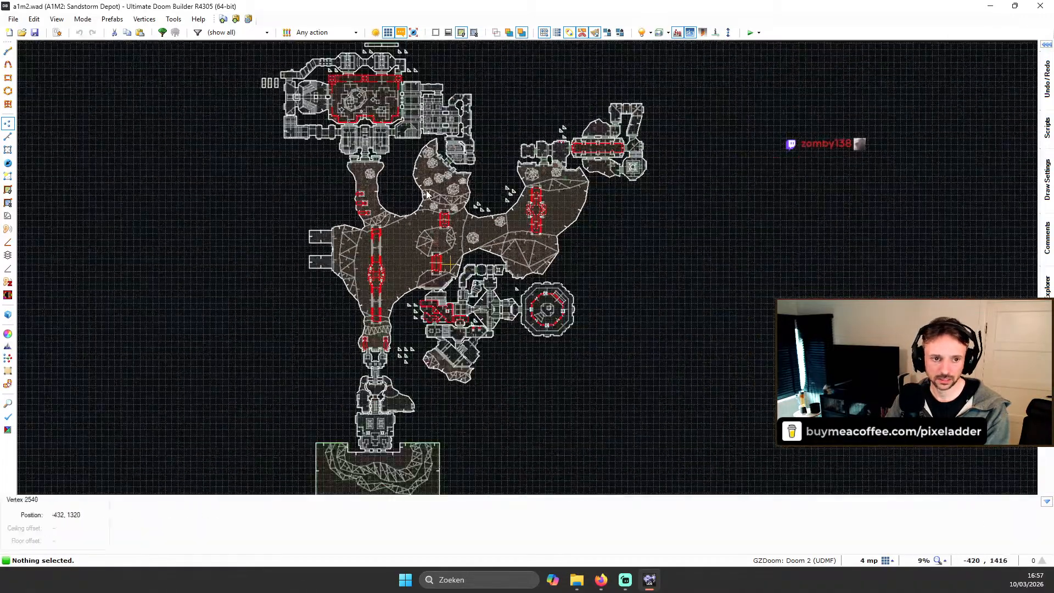
pyautogui.scroll(3, 356, 82)
pyautogui.scroll(2, 356, 79)
pyautogui.scroll(-1, 346, 132)
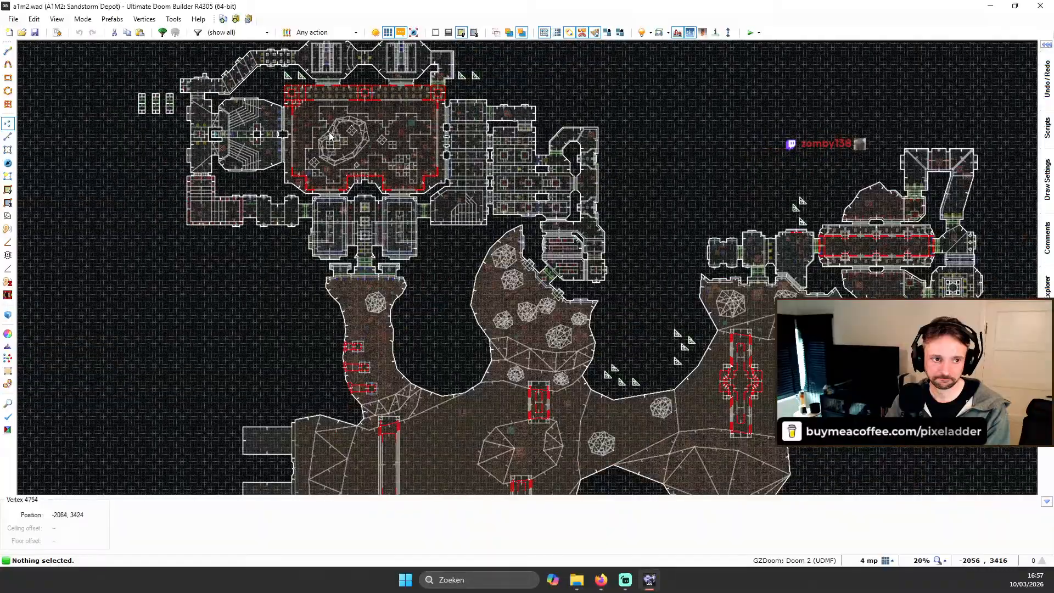
pyautogui.scroll(1, 374, 220)
pyautogui.scroll(-2, 301, 321)
pyautogui.scroll(4, 299, 337)
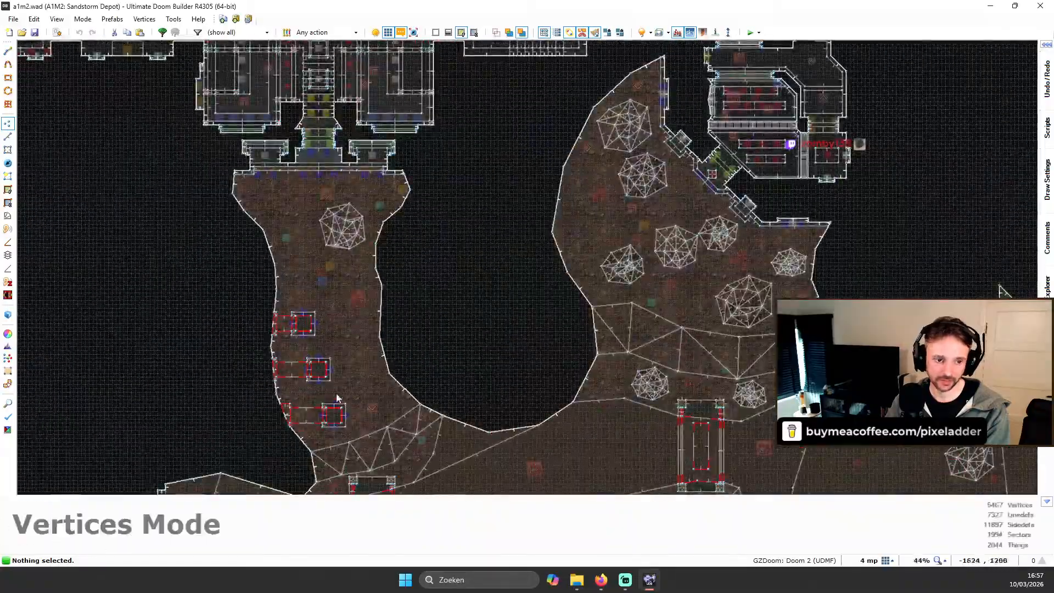
pyautogui.scroll(-2, 332, 398)
pyautogui.scroll(1, 332, 398)
pyautogui.scroll(2, 333, 379)
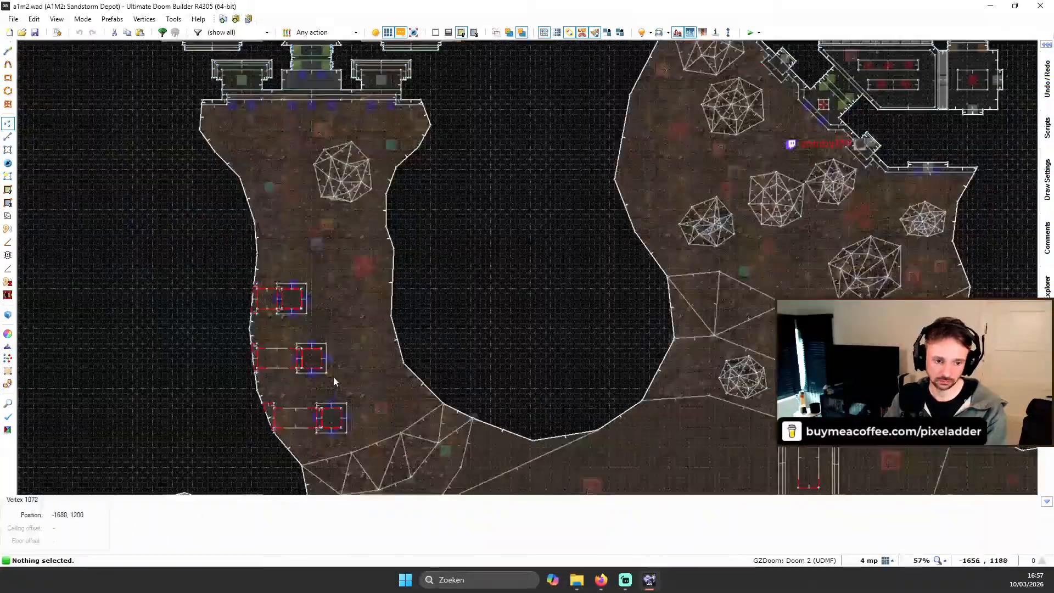
pyautogui.press('v')
pyautogui.press('q')
pyautogui.press('e')
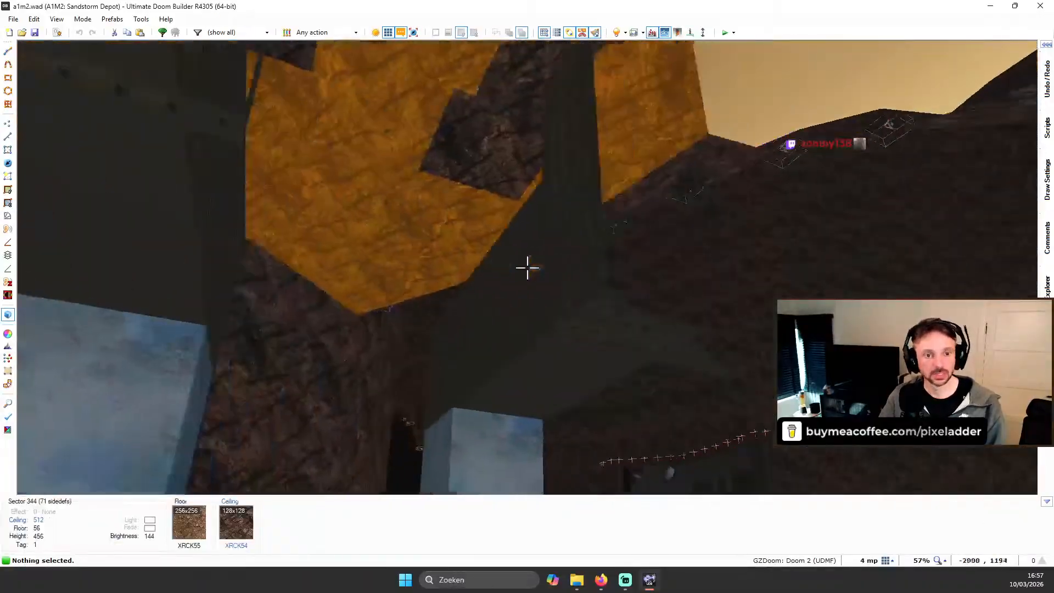
pyautogui.press('d')
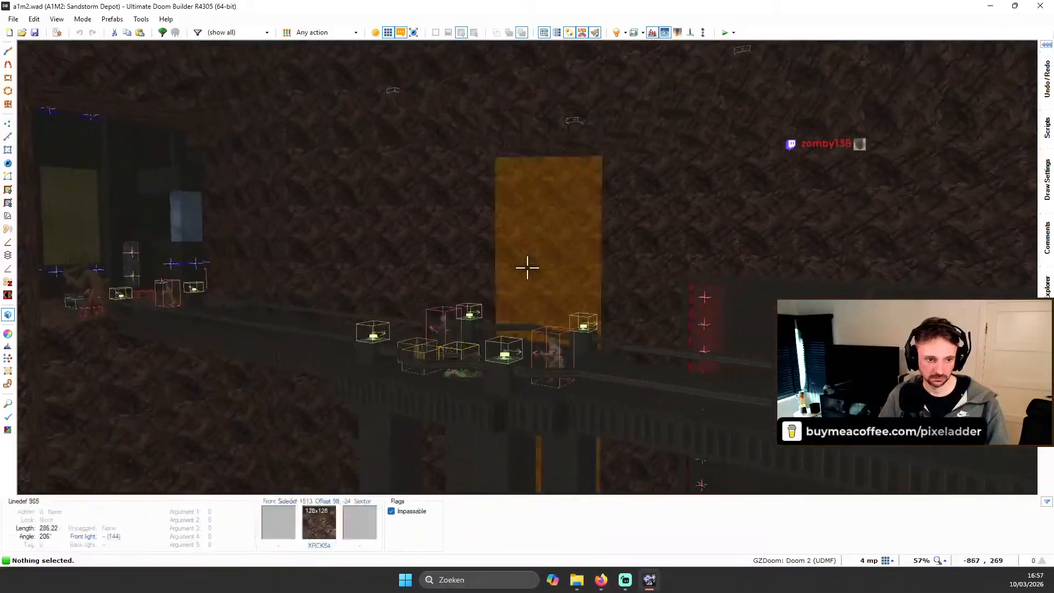
pyautogui.press('e')
pyautogui.press('e')
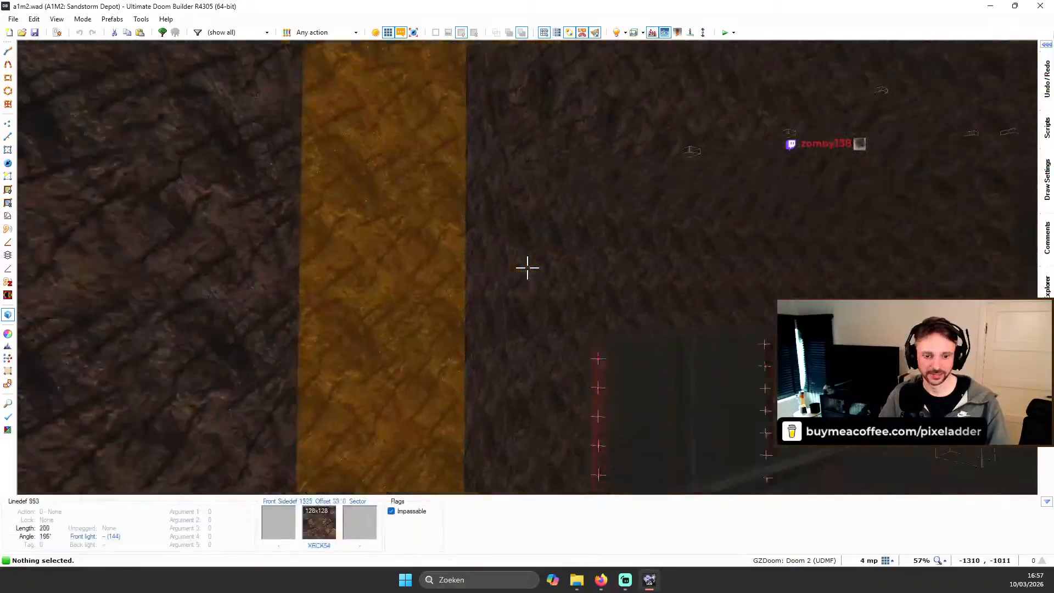
pyautogui.press('q')
# Step: Survey the map layout of the southern diagonal-stair room, the octagonal room's surroundings and the northern depot's eastern rooms
pyautogui.scroll(-8, 574, 246)
pyautogui.scroll(11, 591, 243)
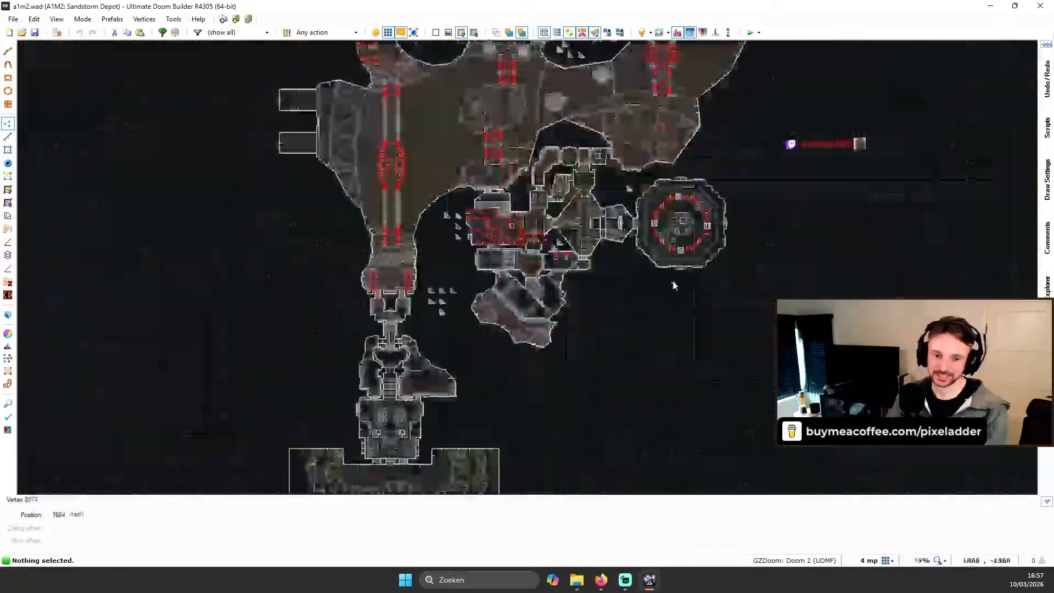
pyautogui.scroll(-6, 400, 324)
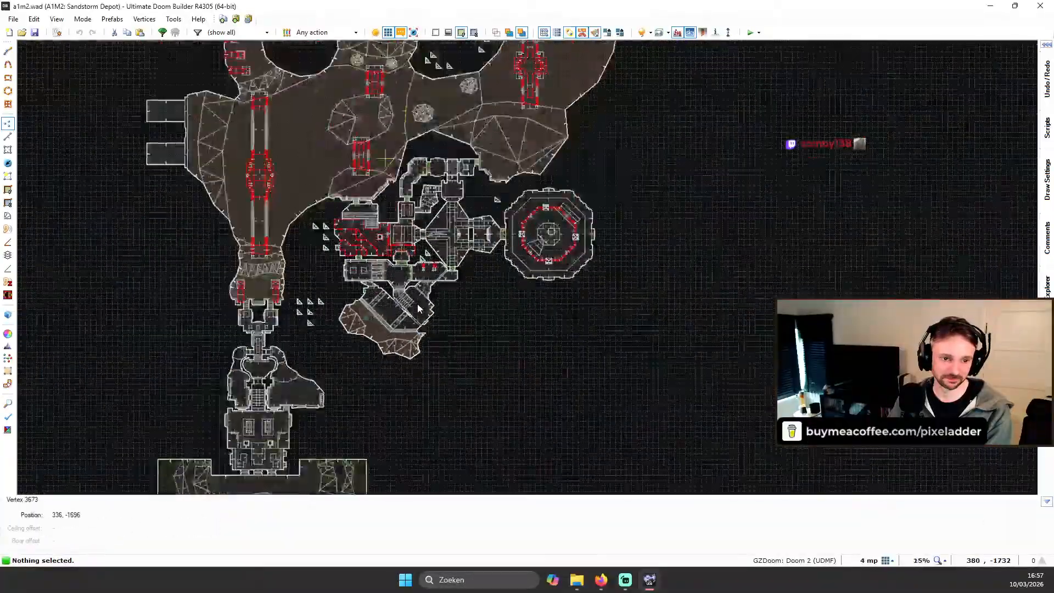
pyautogui.scroll(3, 385, 316)
pyautogui.scroll(-1, 373, 310)
pyautogui.scroll(2, 365, 308)
pyautogui.scroll(2, 366, 308)
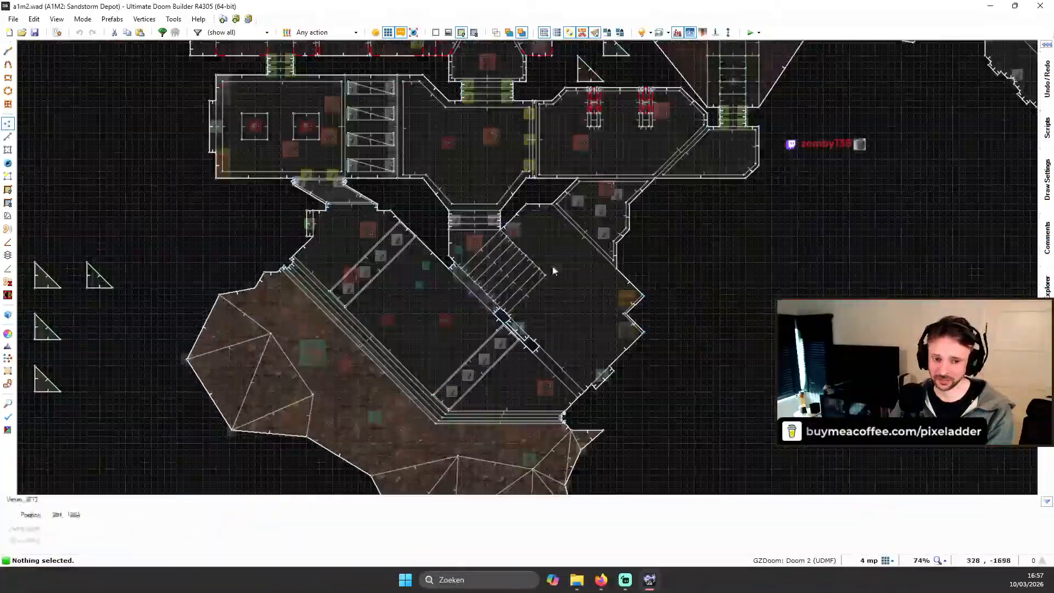
pyautogui.scroll(-5, 549, 269)
pyautogui.scroll(-5, 555, 262)
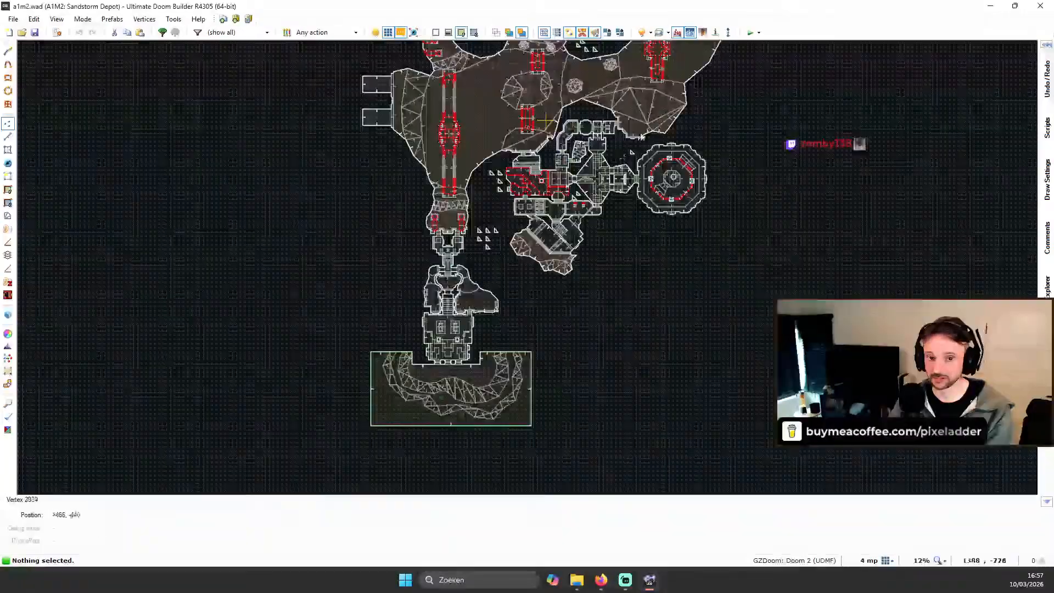
pyautogui.scroll(4, 659, 170)
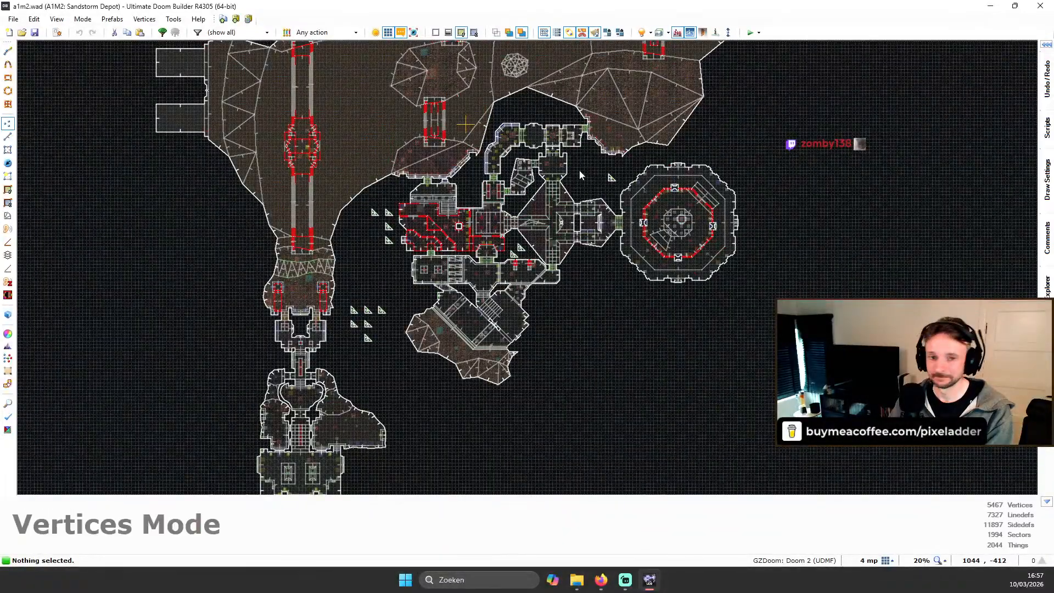
pyautogui.scroll(-4, 578, 170)
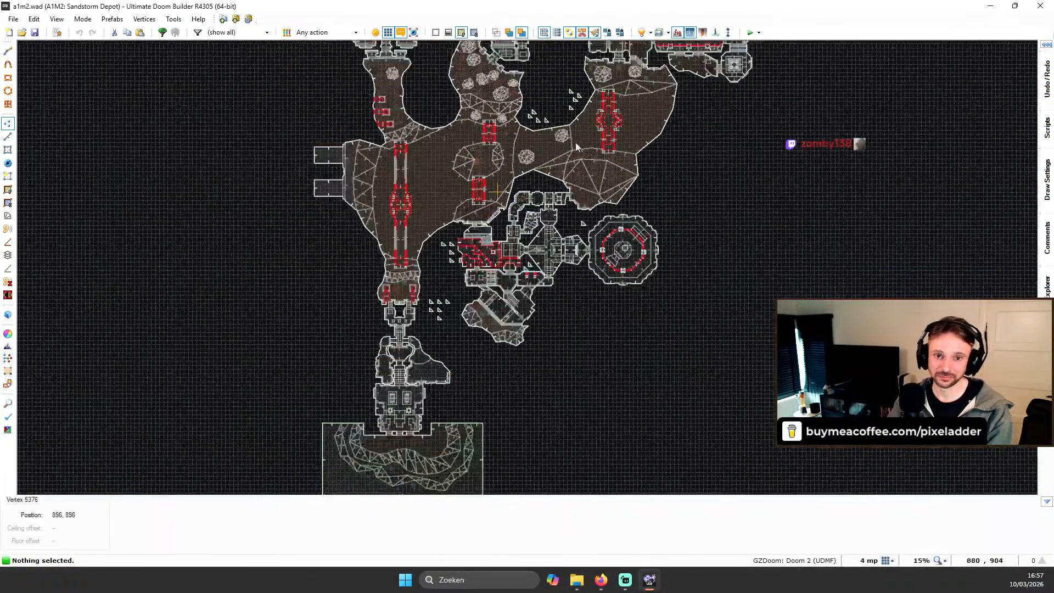
pyautogui.scroll(6, 615, 153)
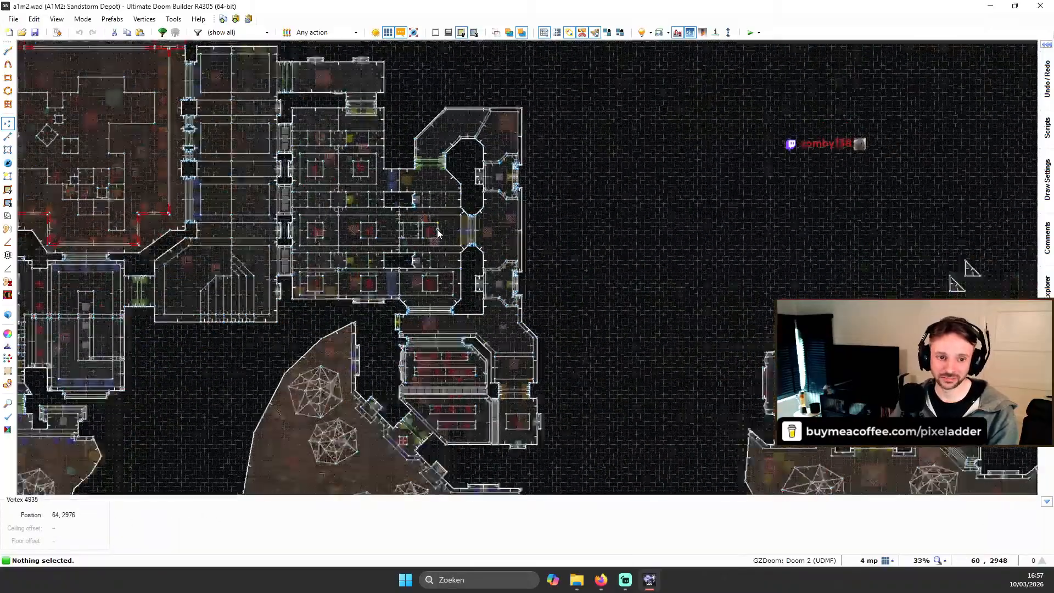
# Step: Survey the map layout of the northern depot and the diagonal doorway linking the canyon with its southeastern rooms
pyautogui.scroll(-1, 516, 290)
pyautogui.scroll(-1, 845, 243)
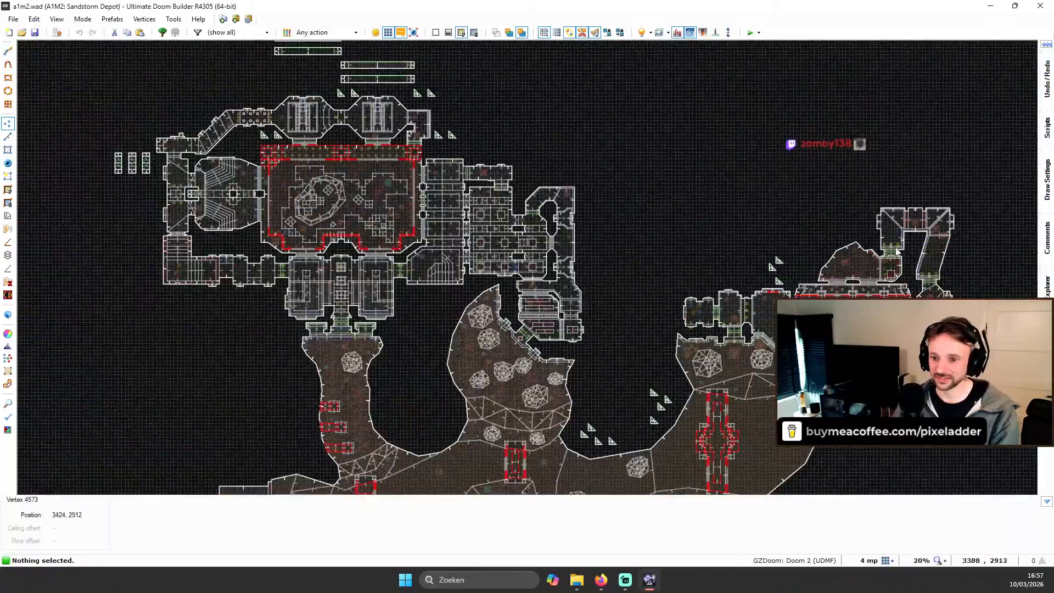
pyautogui.scroll(1, 893, 251)
pyautogui.scroll(-2, 734, 263)
pyautogui.scroll(3, 419, 242)
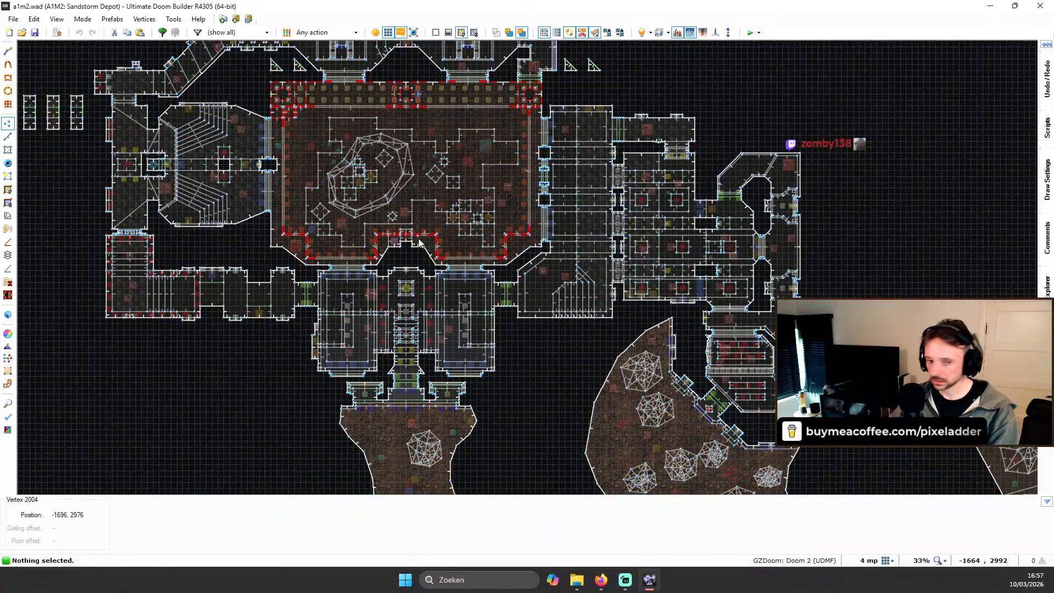
pyautogui.scroll(-3, 482, 240)
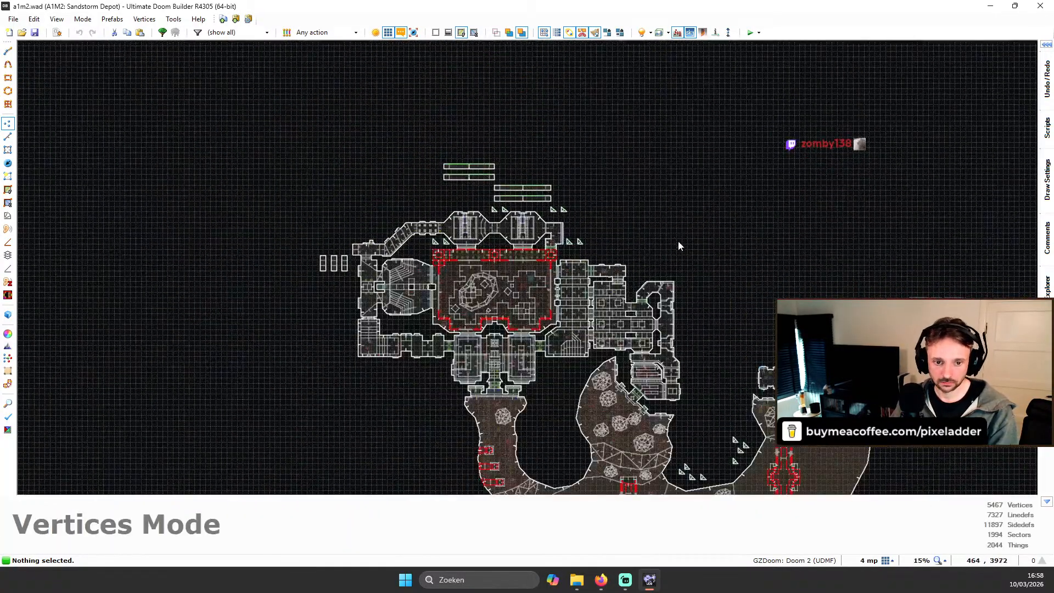
pyautogui.scroll(10, 699, 288)
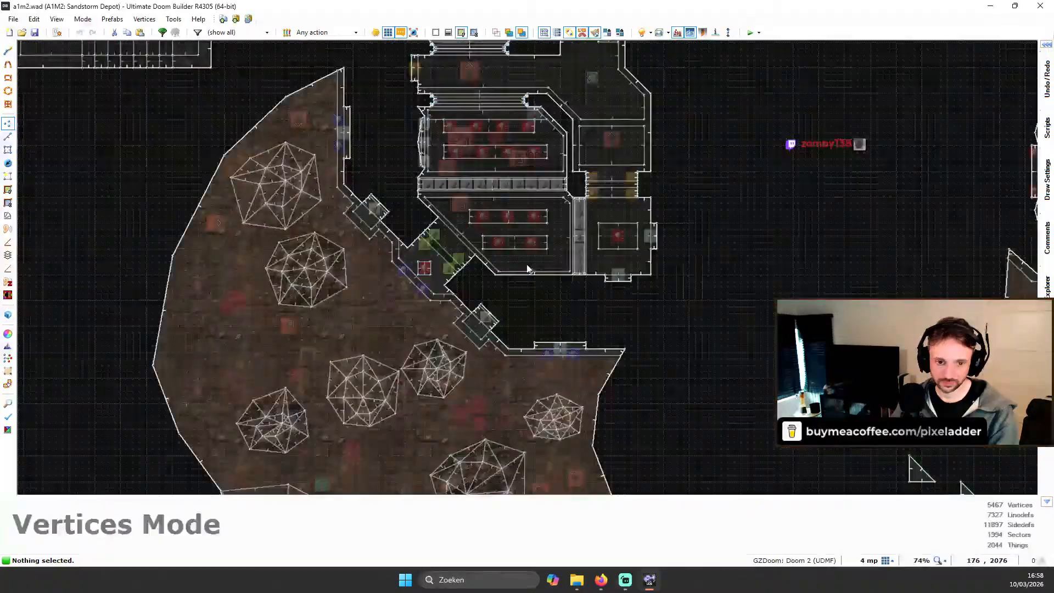
pyautogui.scroll(4, 412, 250)
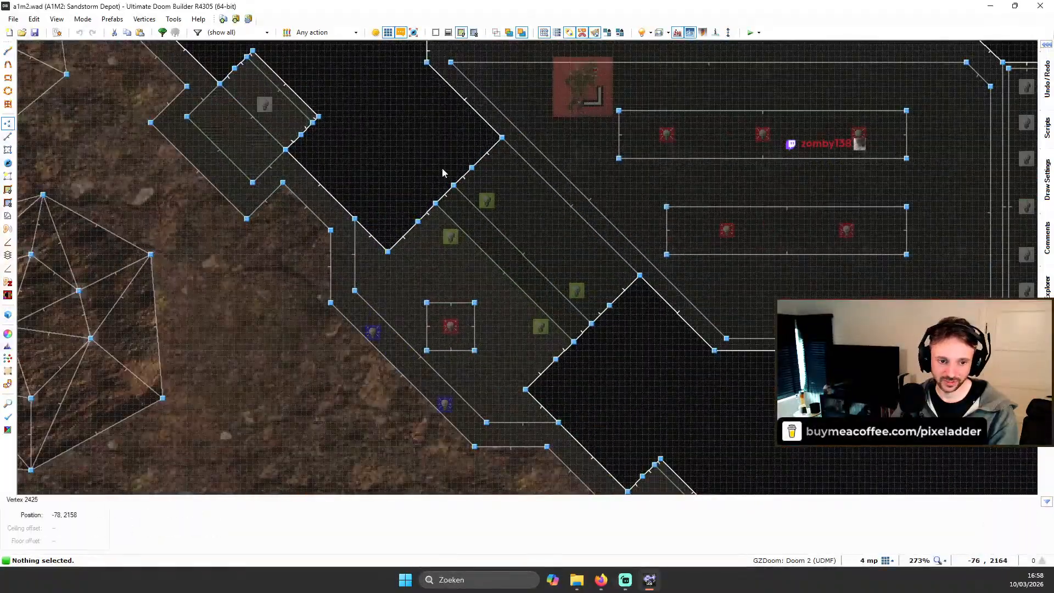
pyautogui.scroll(-6, 615, 274)
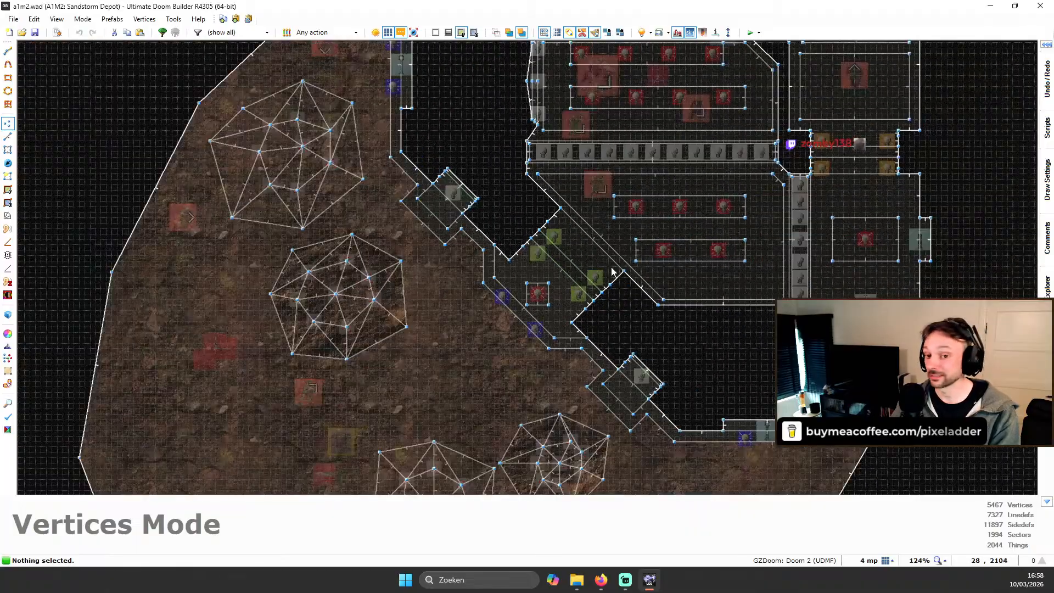
pyautogui.scroll(8, 549, 244)
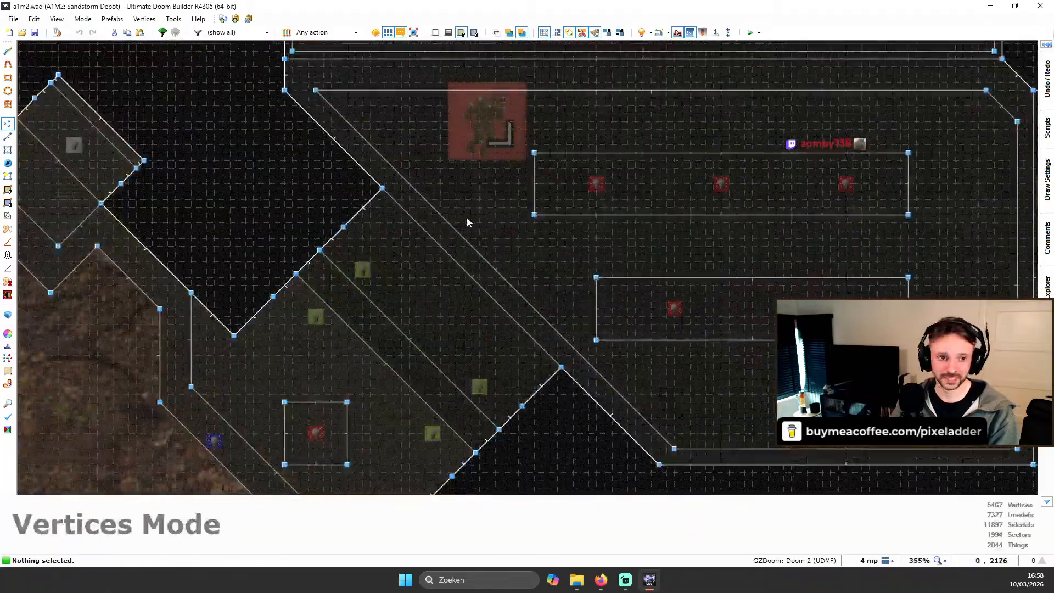
pyautogui.scroll(-3, 808, 117)
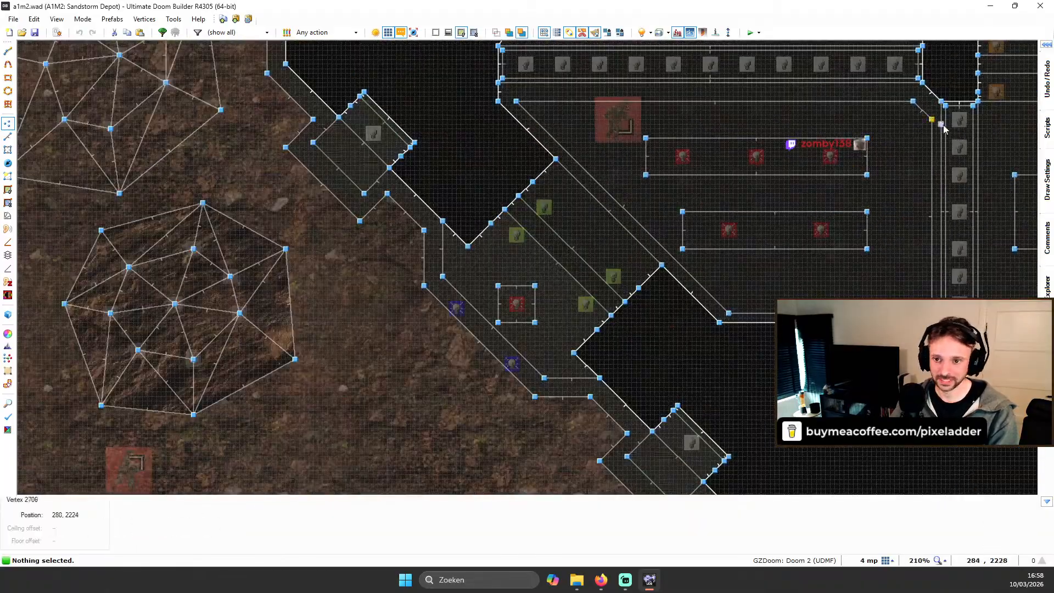
pyautogui.scroll(-15, 708, 285)
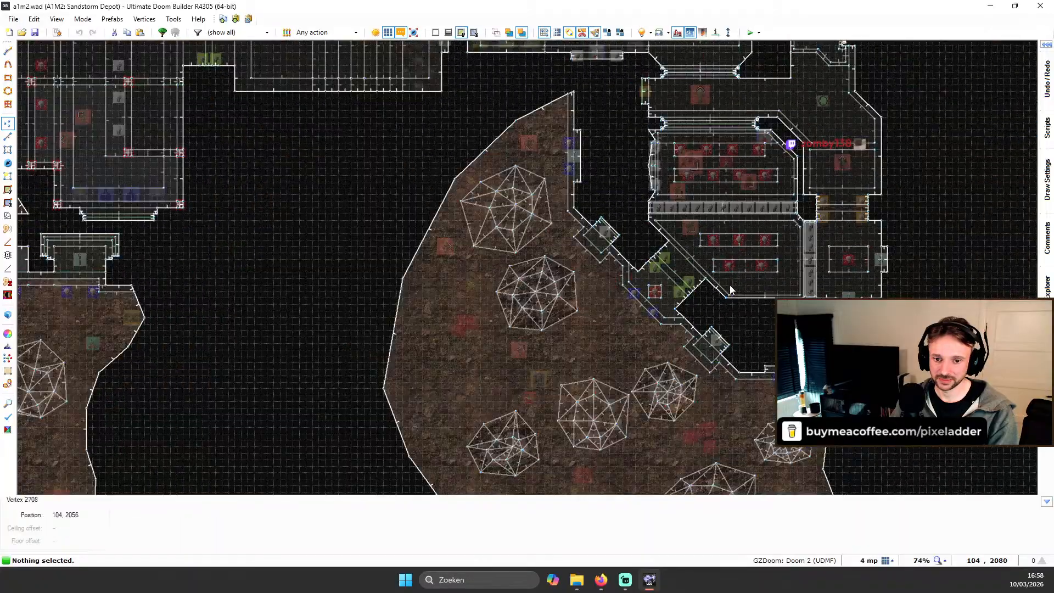
# Step: Examine the octagonal room's diagonal walls in 3D, including the vertical light strips, dark metal panels and surrounding stone walls
pyautogui.scroll(10, 691, 289)
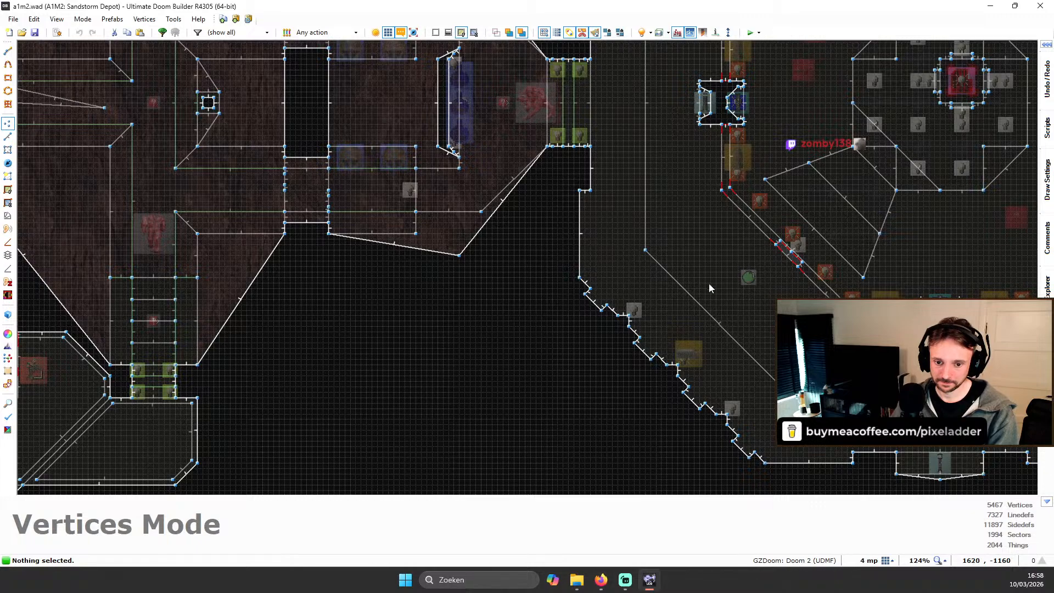
pyautogui.press('q')
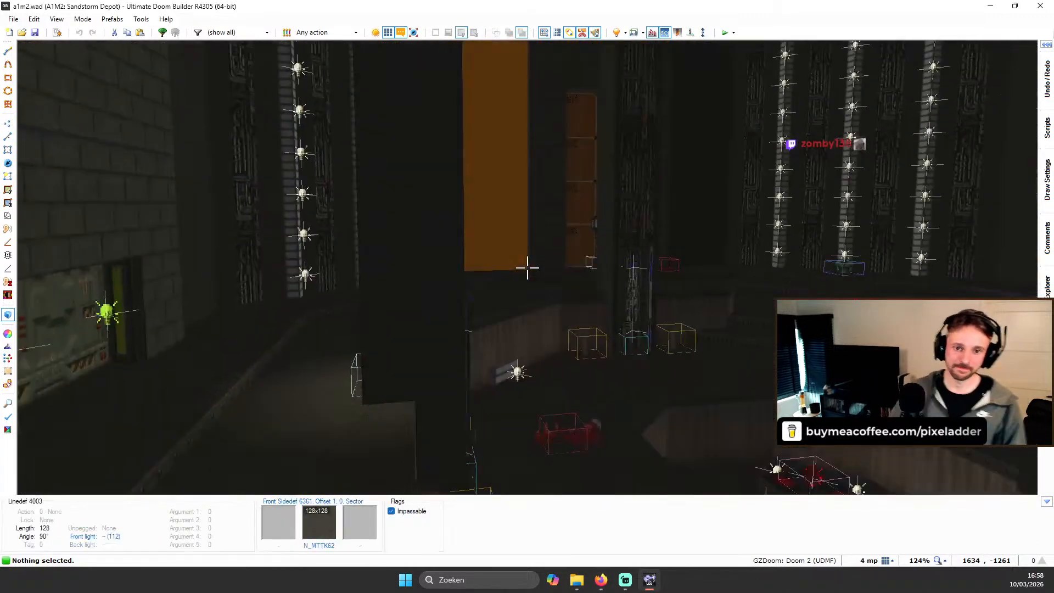
pyautogui.press('q')
pyautogui.press('q')
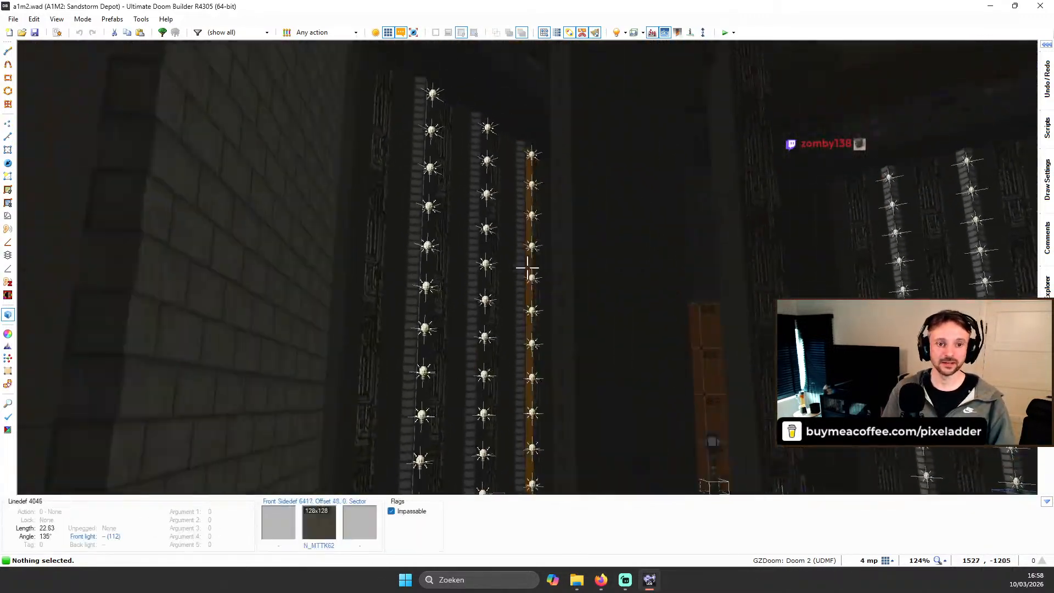
pyautogui.press('w')
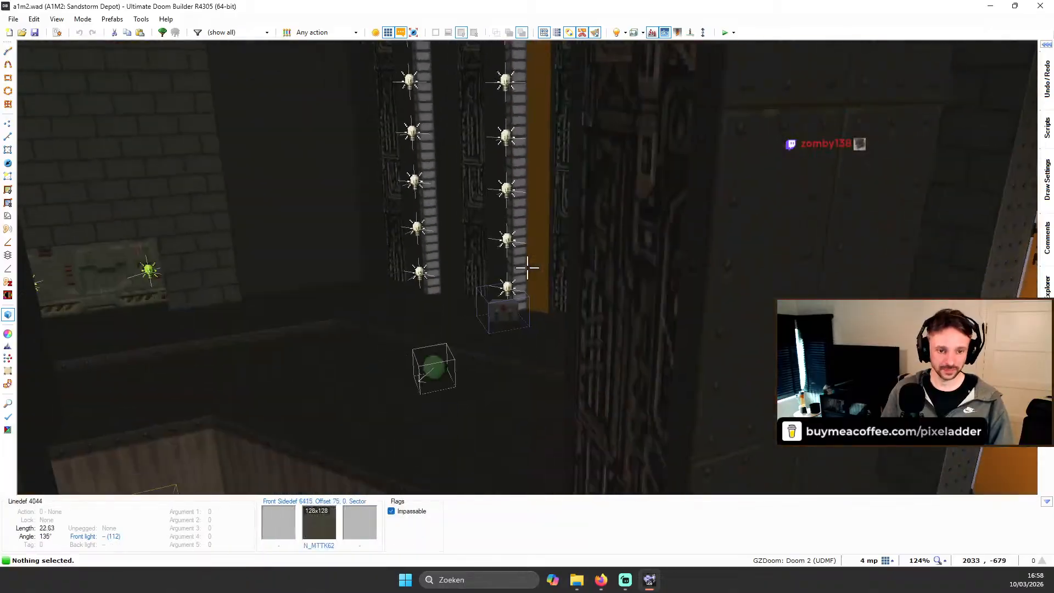
pyautogui.press('w')
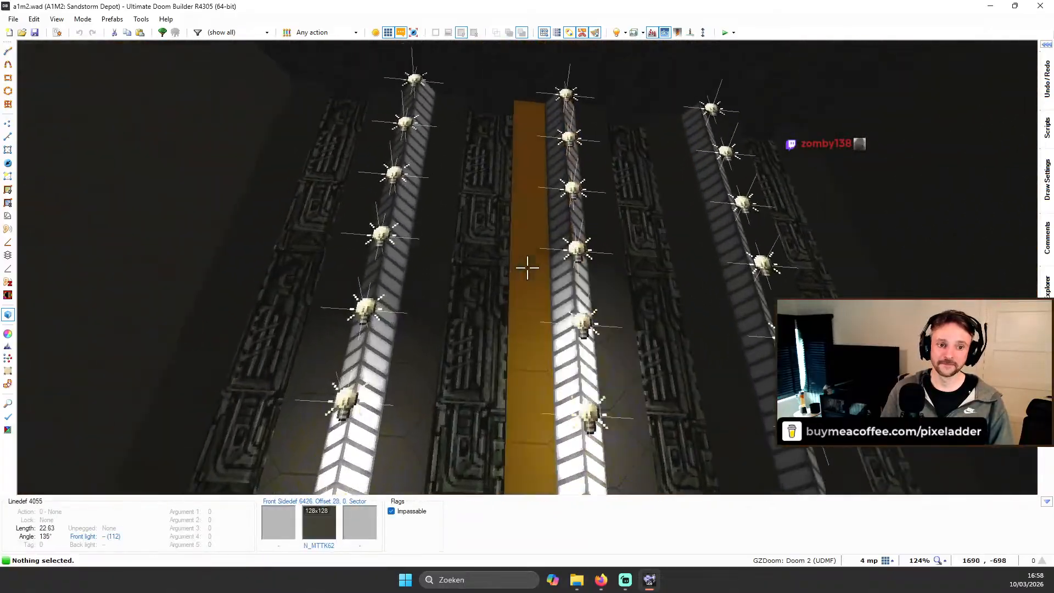
pyautogui.press('w')
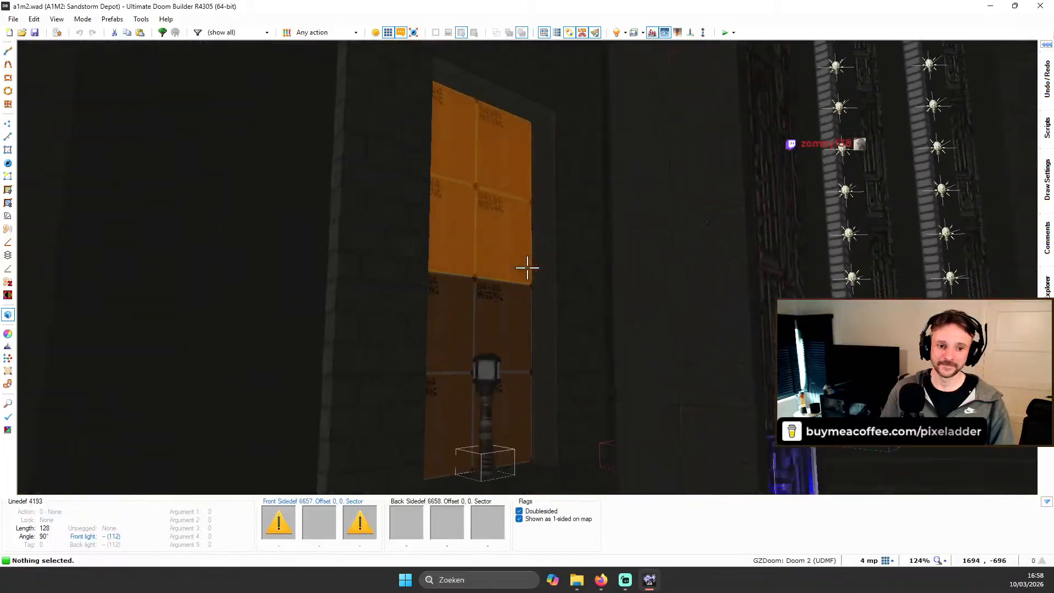
pyautogui.press('q')
# Step: Reopen the recent map file a1m1.wad, accepting its map options
pyautogui.scroll(-4, 527, 267)
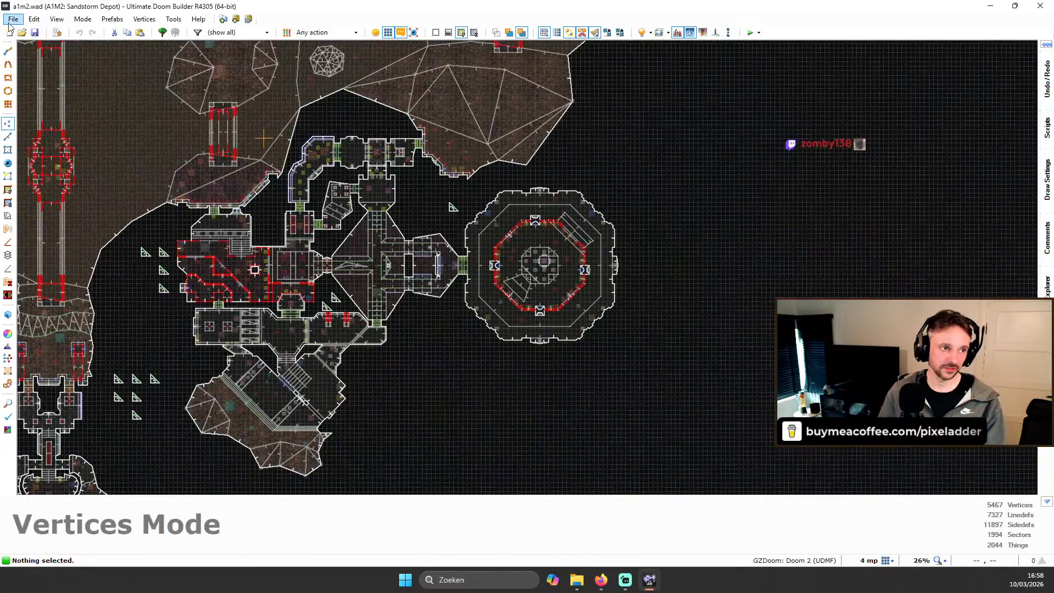
pyautogui.click(12, 20)
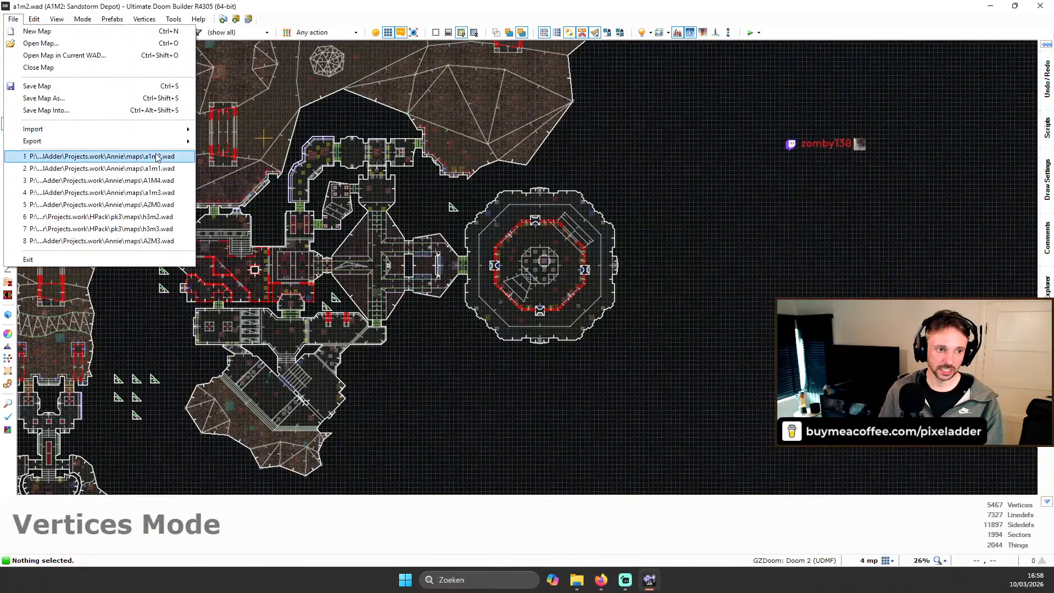
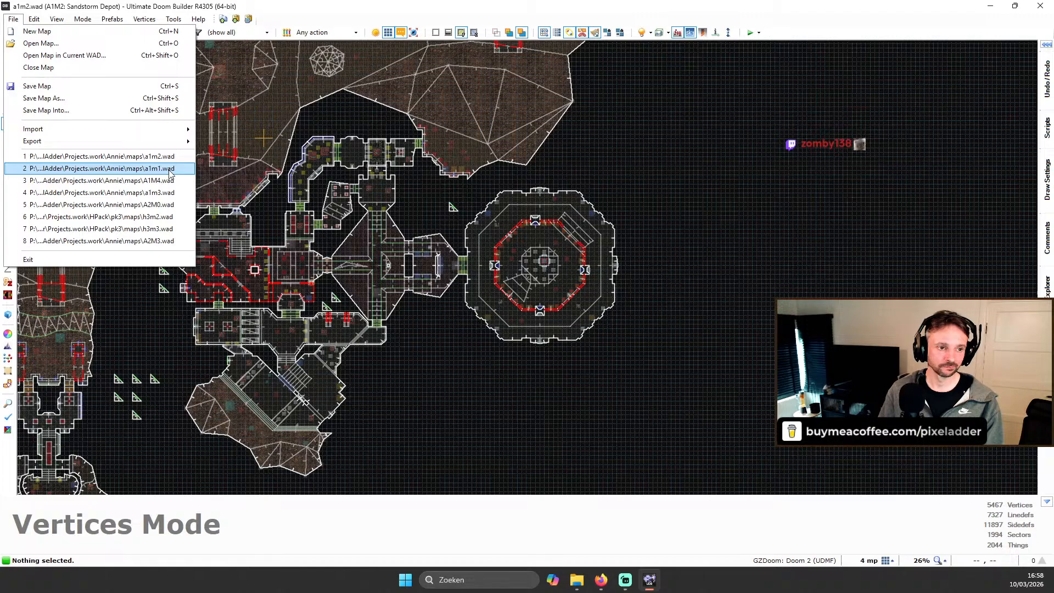
pyautogui.click(170, 168)
pyautogui.click(613, 433)
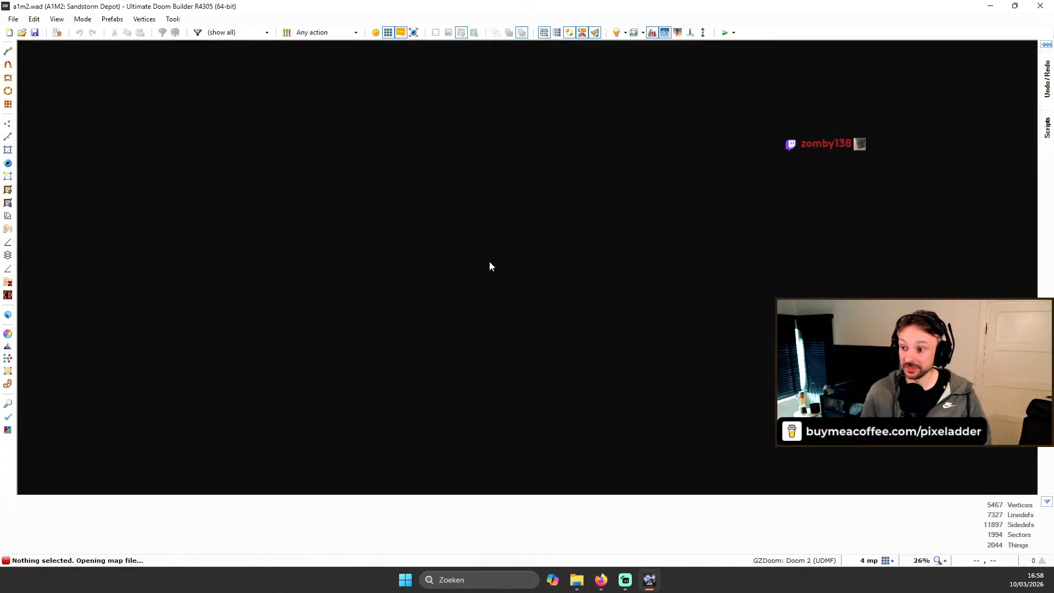
# Step: Enter the 3D view and look through the available textures for one to suit the wall with the missing texture
pyautogui.scroll(-2, 683, 249)
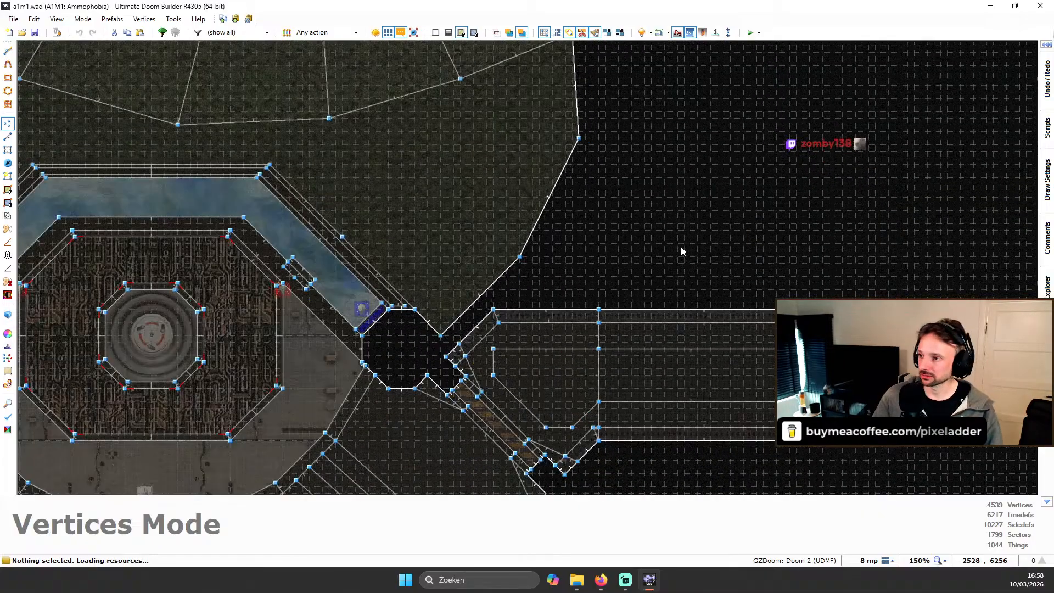
pyautogui.press('w')
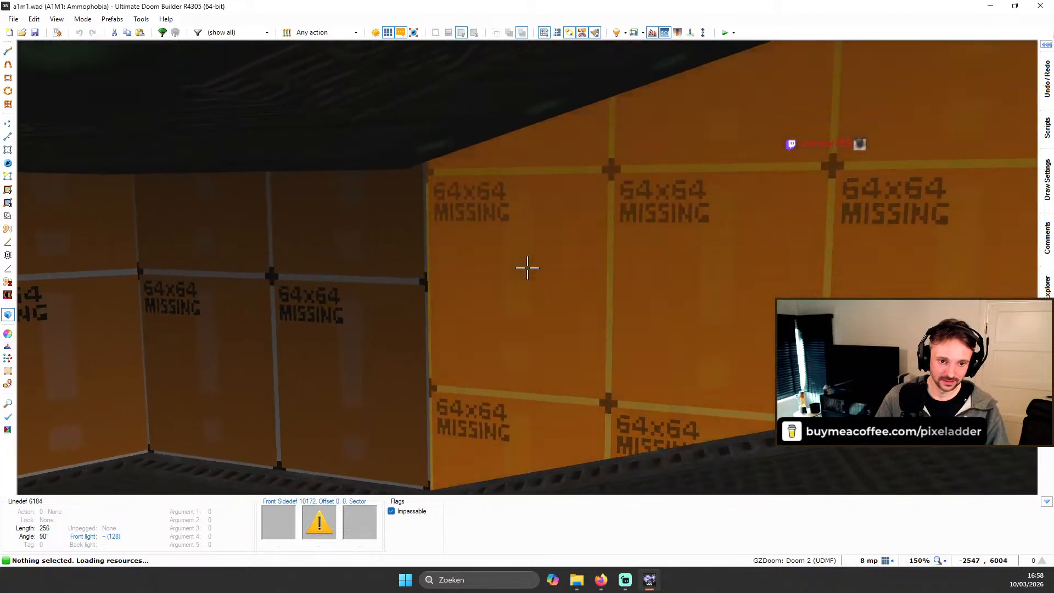
pyautogui.rightClick(527, 267)
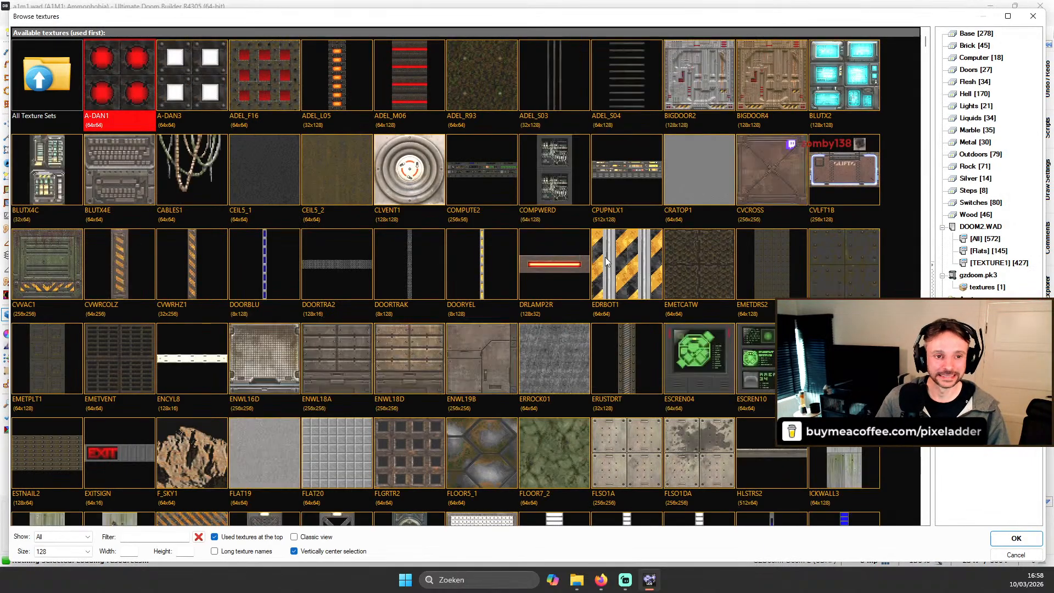
pyautogui.scroll(-10, 594, 240)
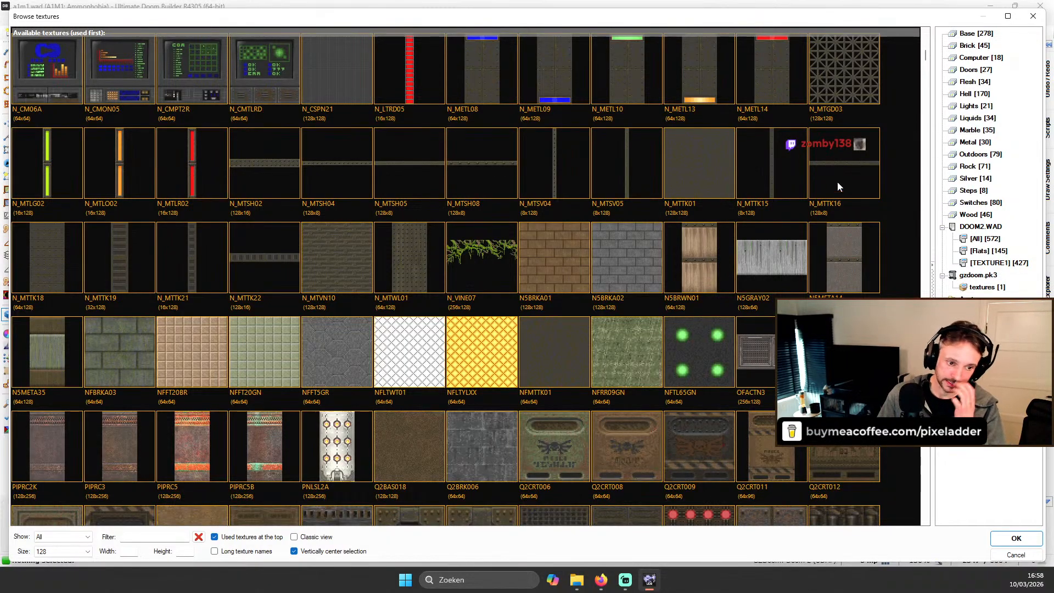
pyautogui.scroll(-3, 838, 187)
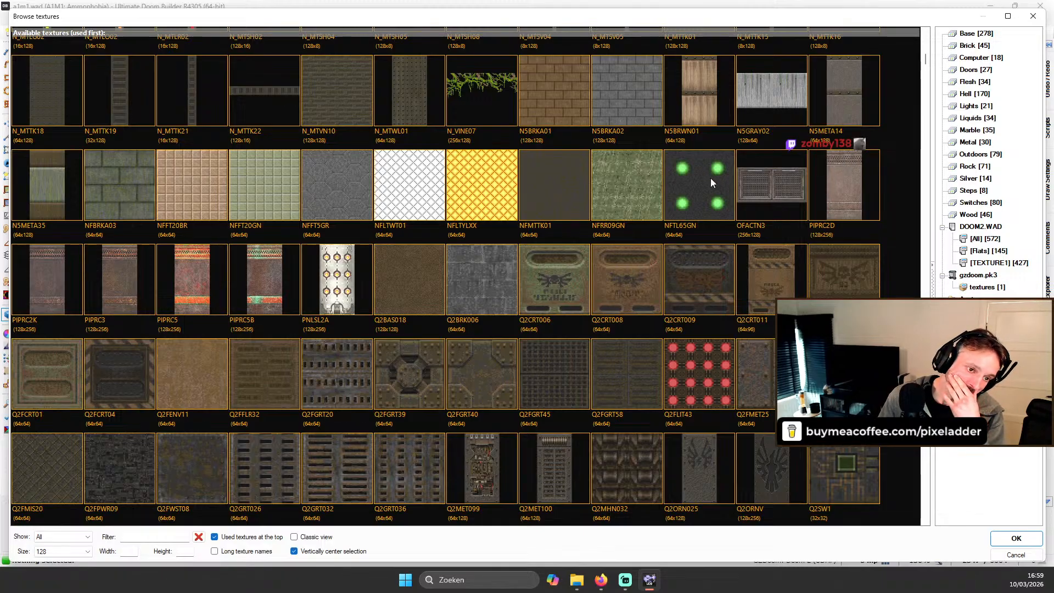
pyautogui.scroll(-1, 659, 188)
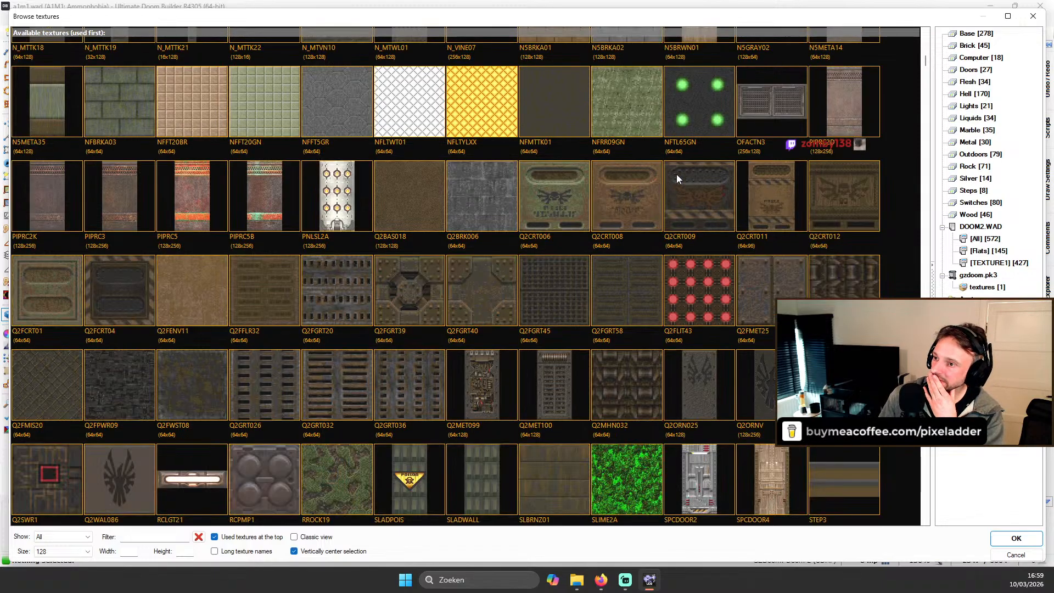
pyautogui.scroll(-3, 616, 216)
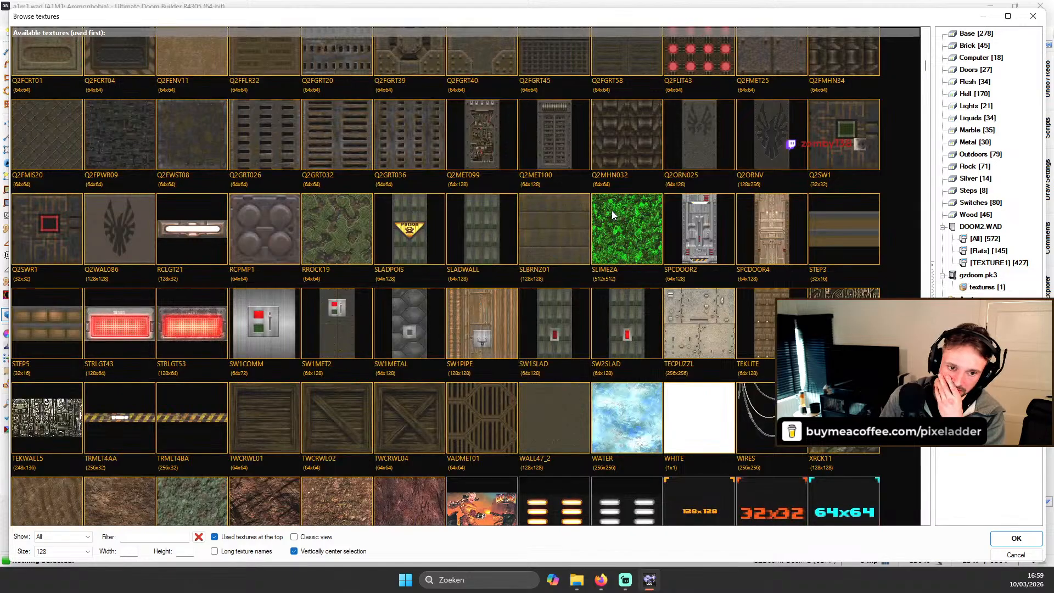
pyautogui.scroll(4, 637, 209)
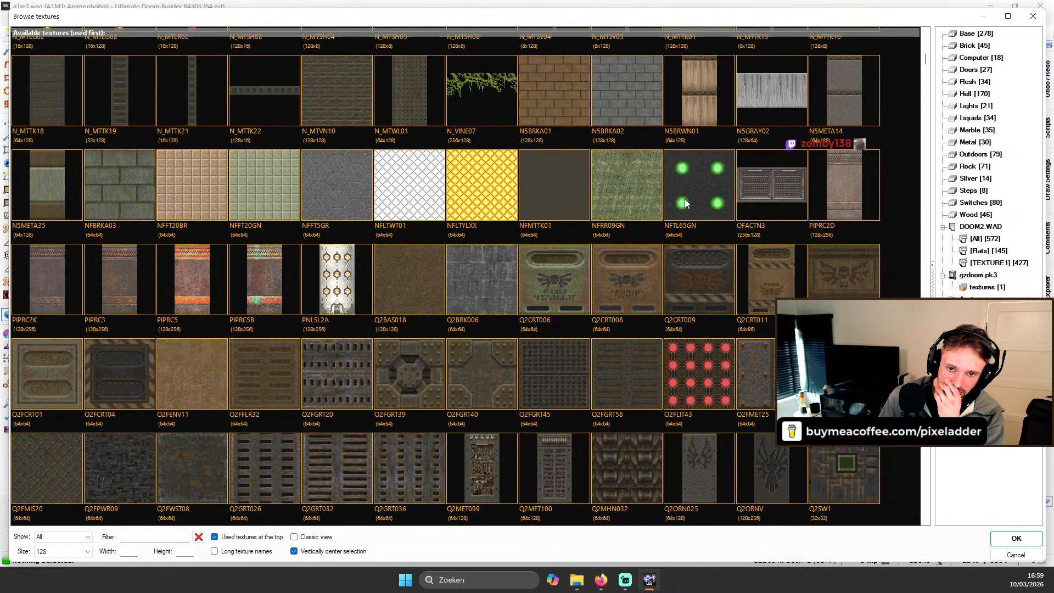
pyautogui.click(778, 85)
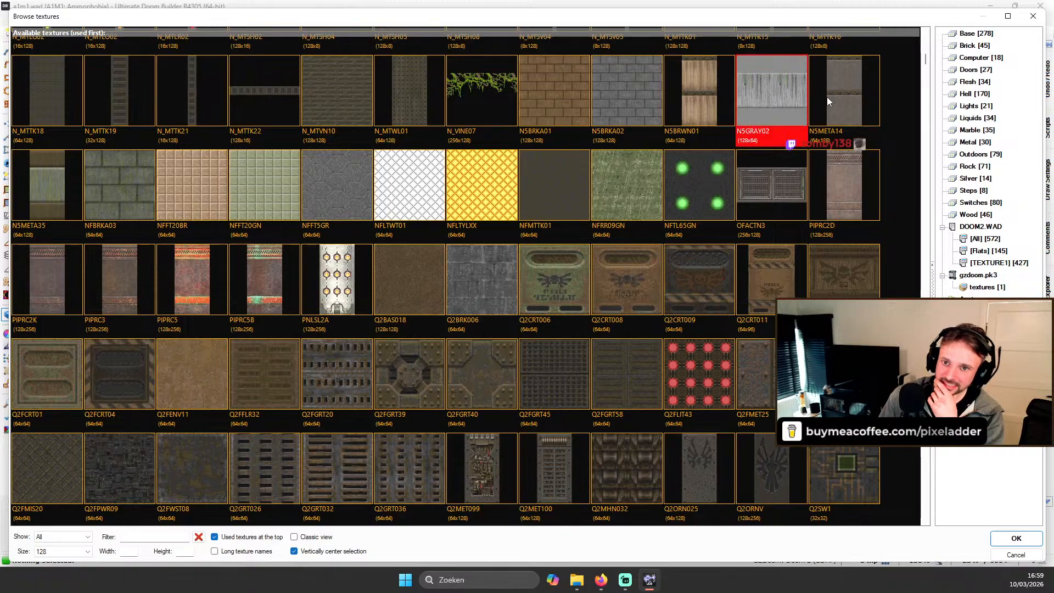
pyautogui.scroll(-10, 776, 123)
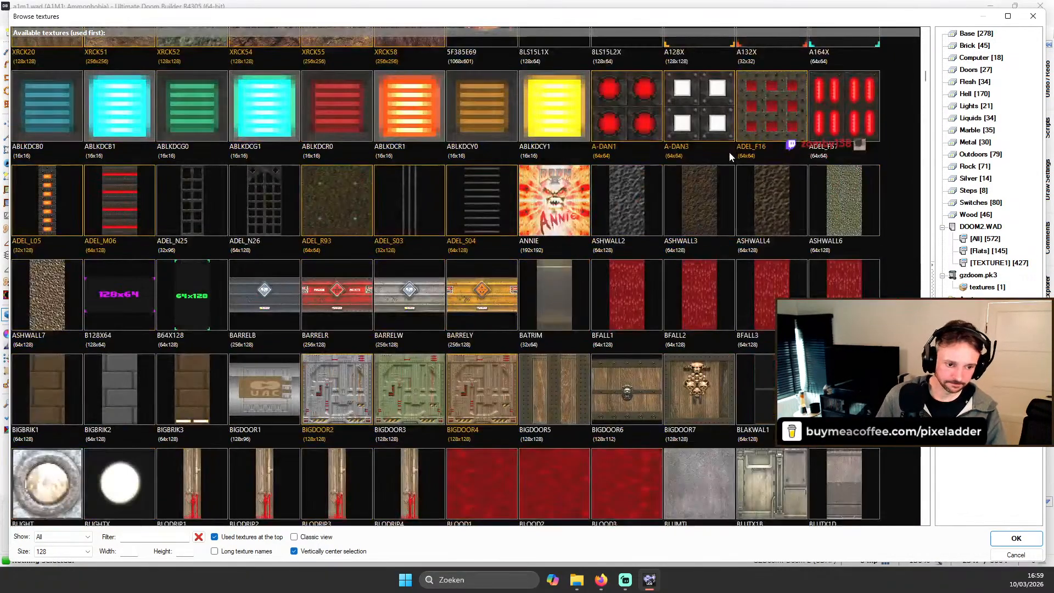
pyautogui.scroll(-4, 730, 158)
# Step: Filter the textures by "IC" and compare the ICKWALL variants as candidates for the wall
pyautogui.click(153, 537)
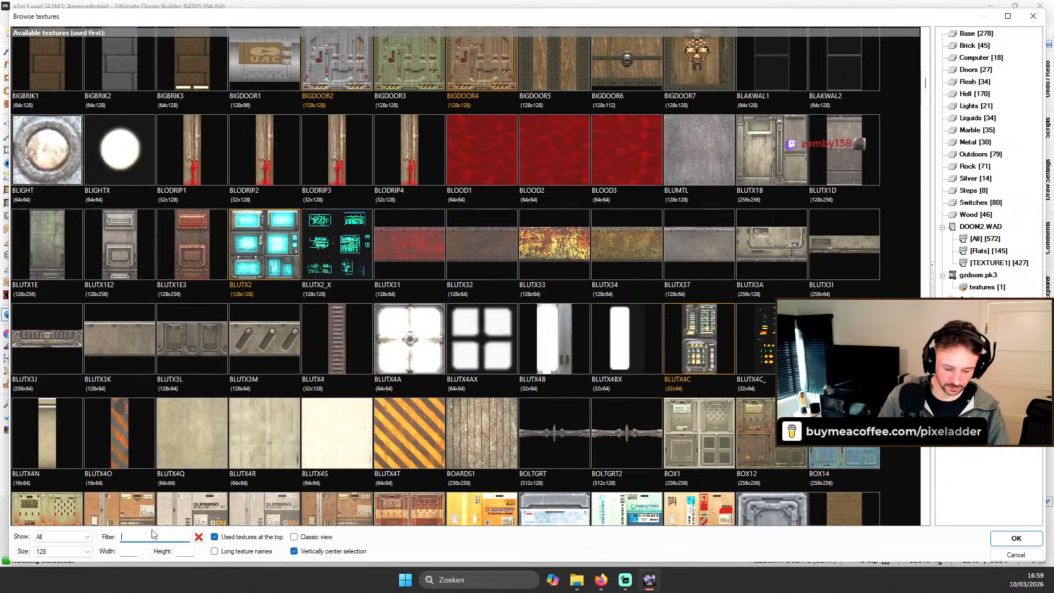
pyautogui.write('ICE')
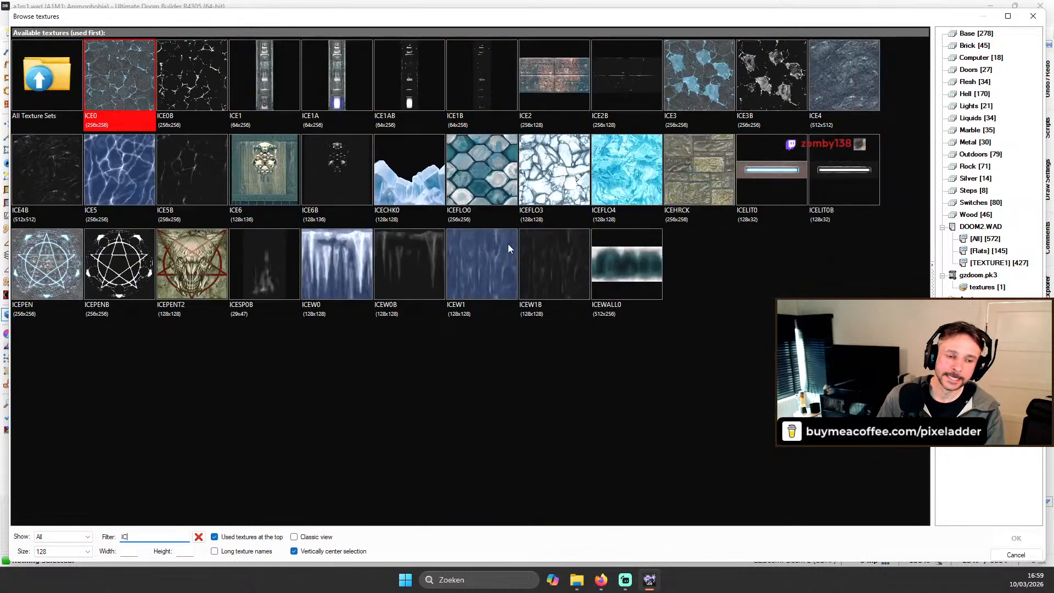
pyautogui.press('BackSpace')
pyautogui.click(477, 444)
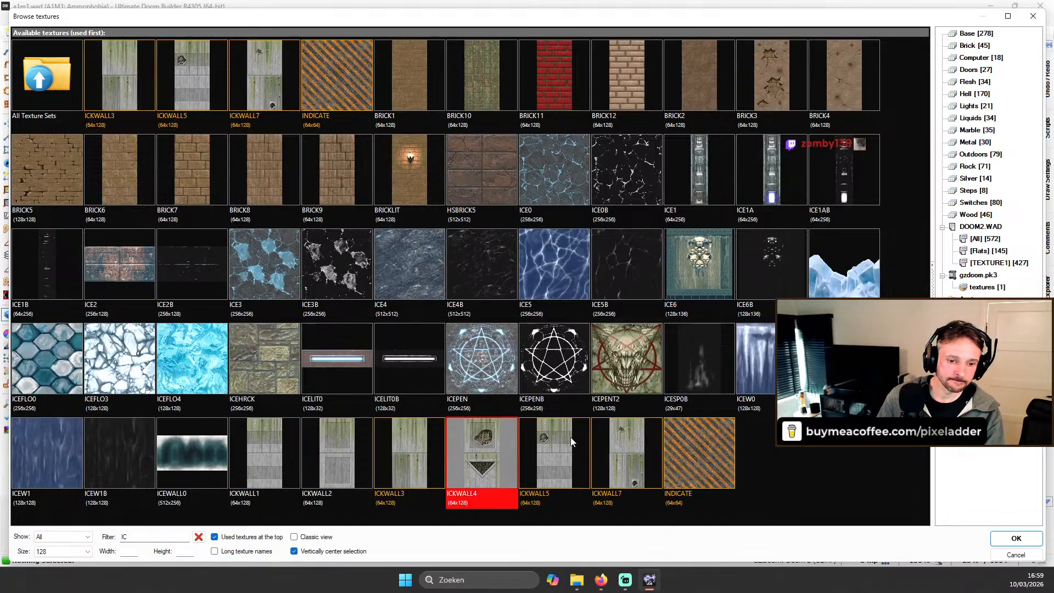
pyautogui.click(571, 439)
pyautogui.click(450, 440)
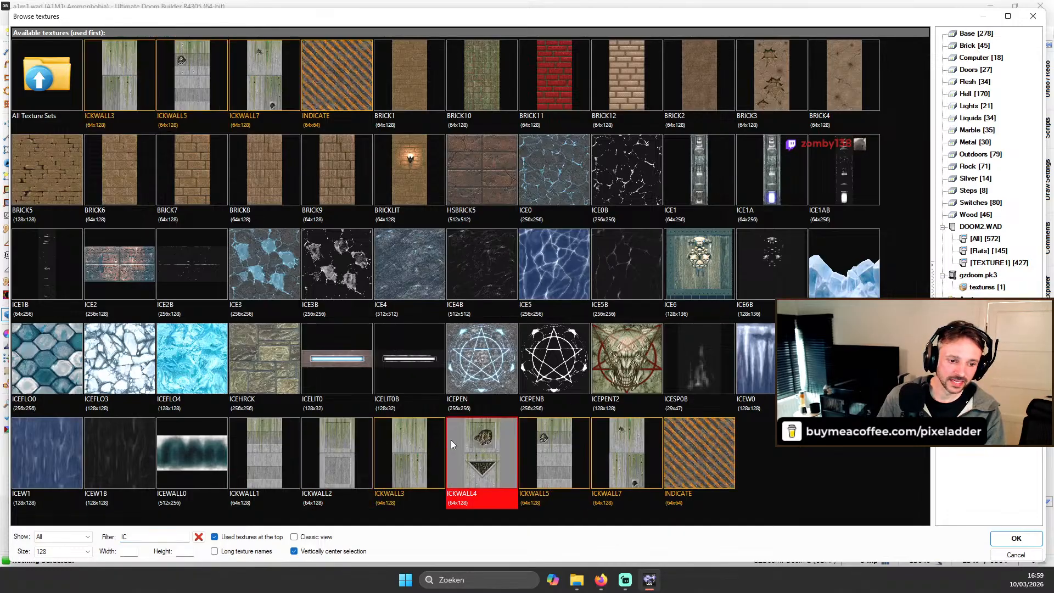
pyautogui.click(526, 437)
pyautogui.click(334, 443)
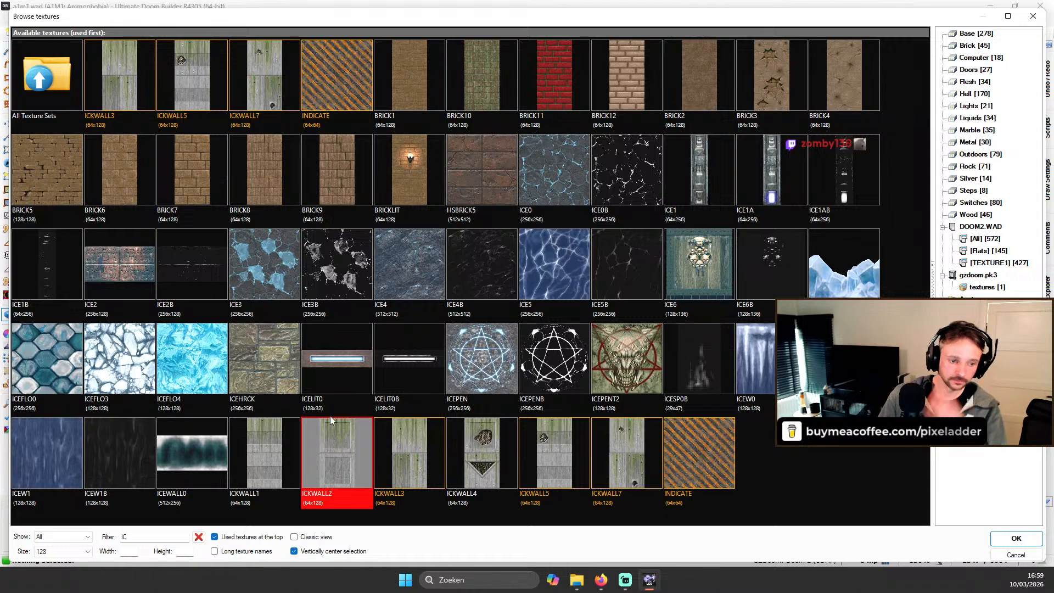
pyautogui.click(271, 445)
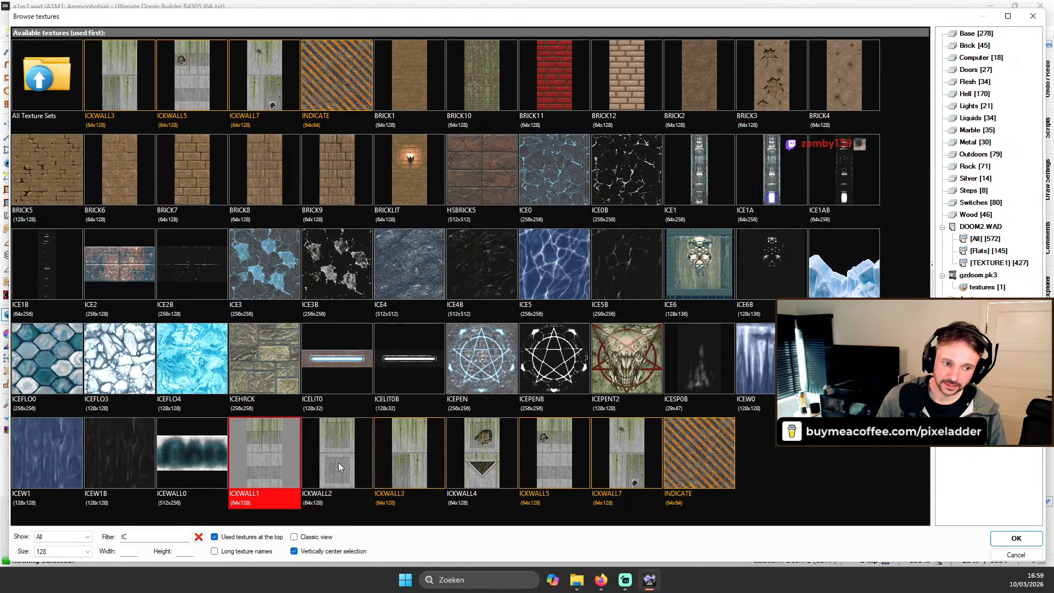
pyautogui.click(391, 380)
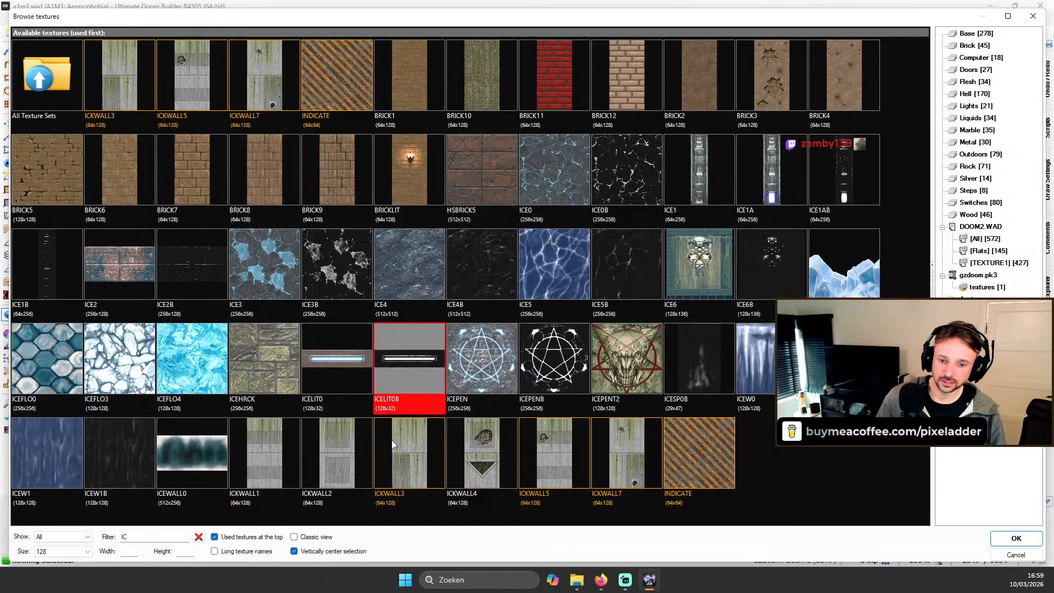
# Step: Filter the textures by "WOO" and apply WOOD1 to the 256-unit wall
pyautogui.write('WO')
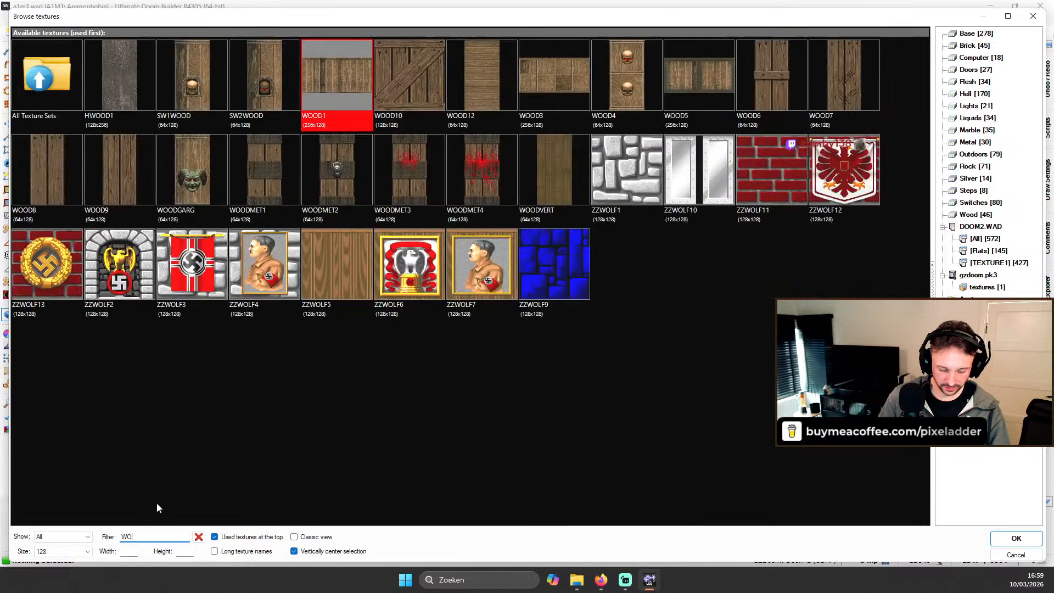
pyautogui.write('O')
pyautogui.click(293, 187)
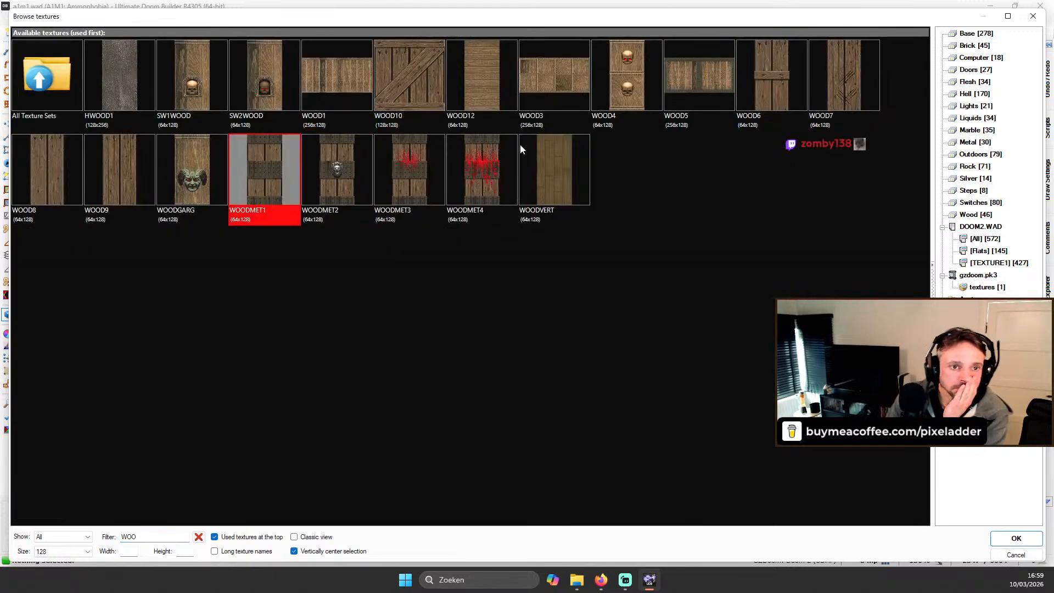
pyautogui.click(489, 90)
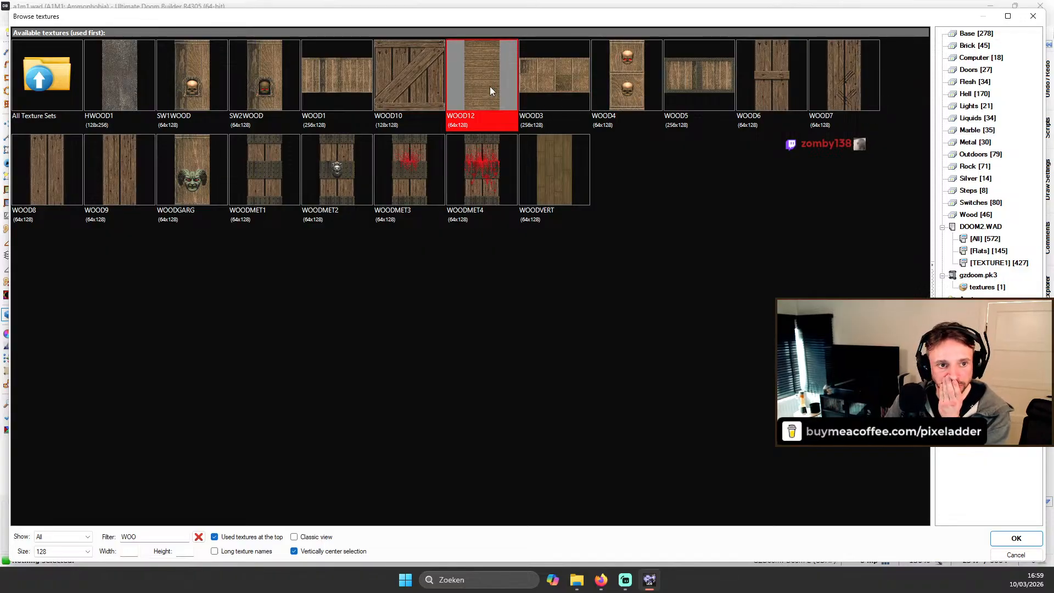
pyautogui.click(332, 81)
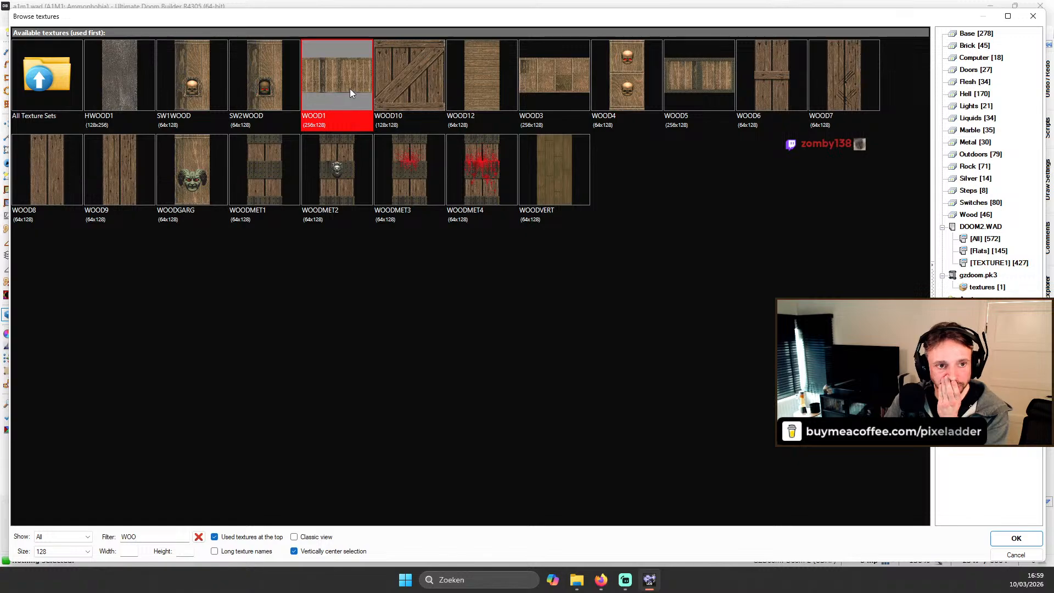
pyautogui.doubleClick(351, 87)
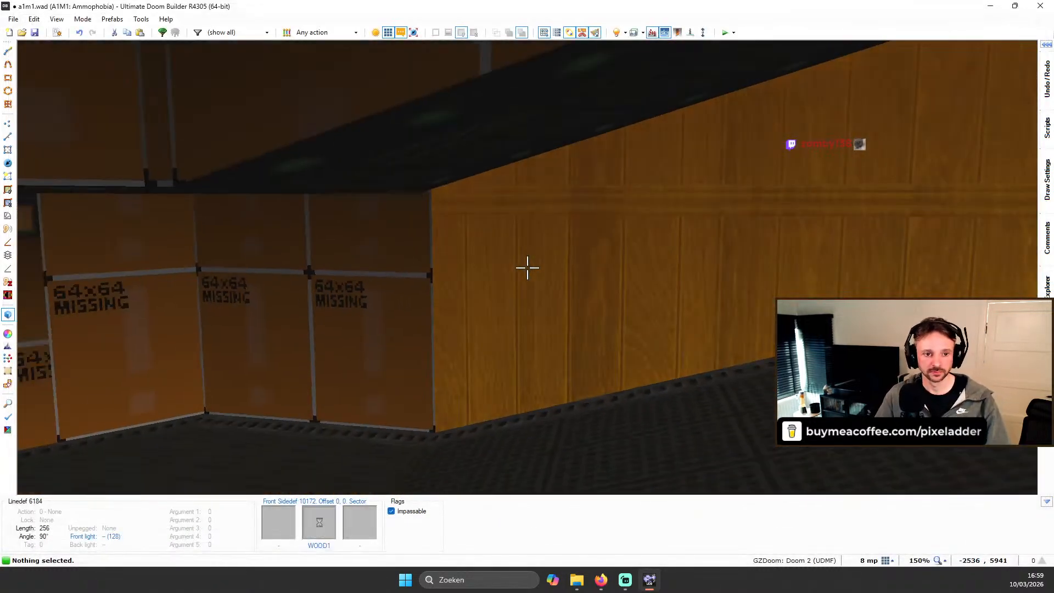
# Step: Copy WOOD1 from the 256-unit wall and flood-fill it onto the adjoining walls with missing textures
pyautogui.hotkey('ctrl', 'c')
pyautogui.keyDown('shift'); pyautogui.click(528, 268); pyautogui.keyUp('shift')
pyautogui.hotkey('ctrl', 'v')
pyautogui.press('c')
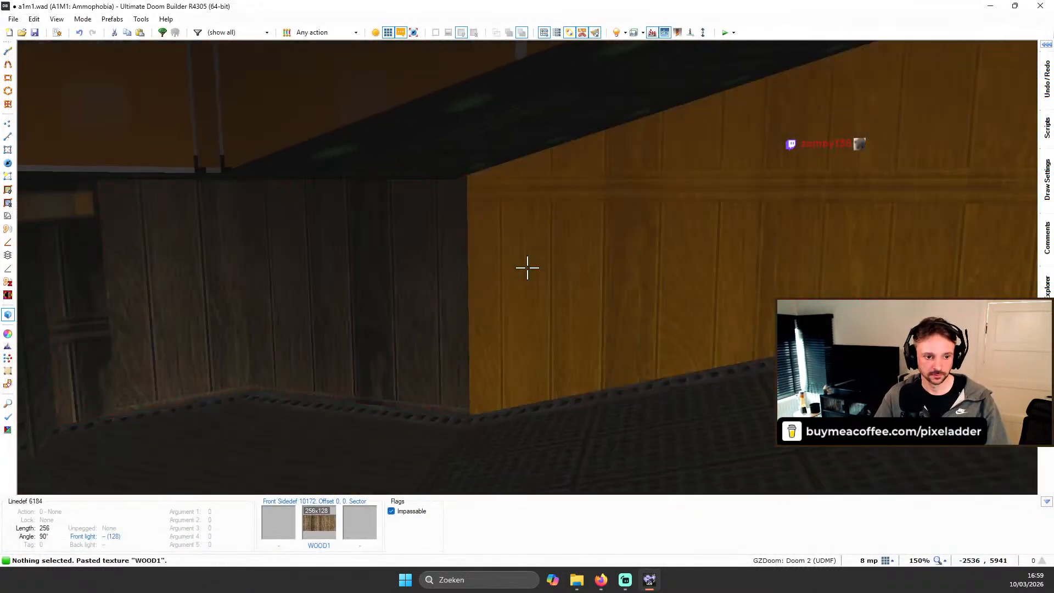
# Step: Auto-align the WOOD1 textures on the connected walls in both X and Y
pyautogui.hotkey('ctrl', 'a')
pyautogui.press('e')
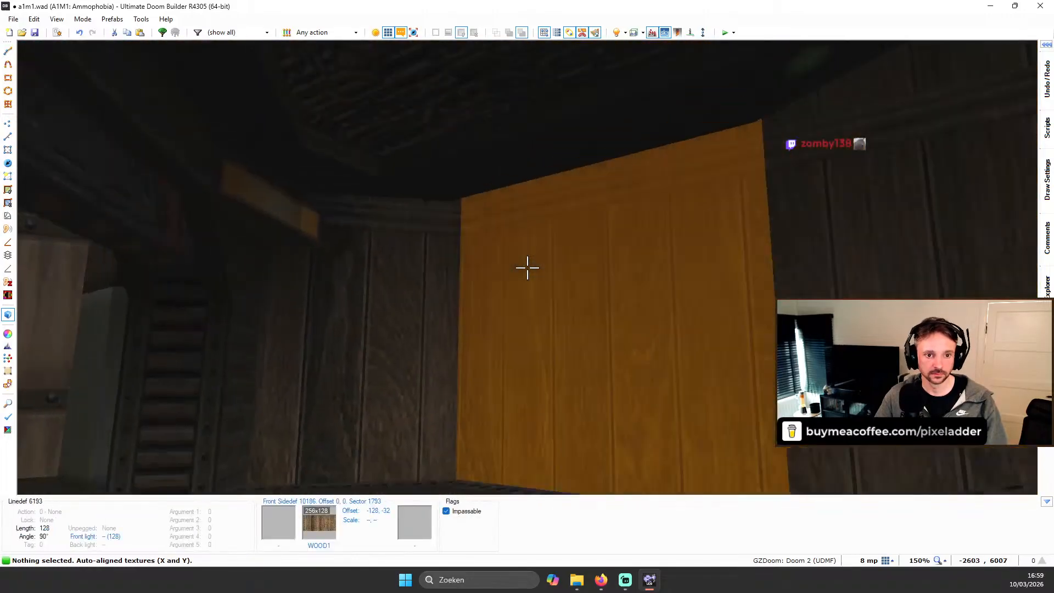
pyautogui.press('e')
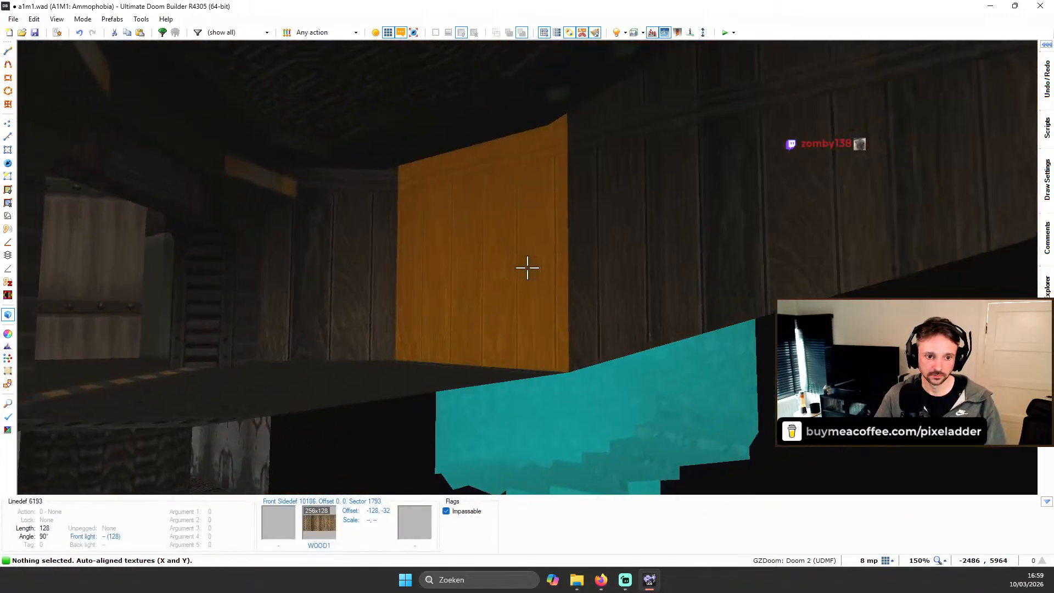
pyautogui.press('e')
pyautogui.press('d')
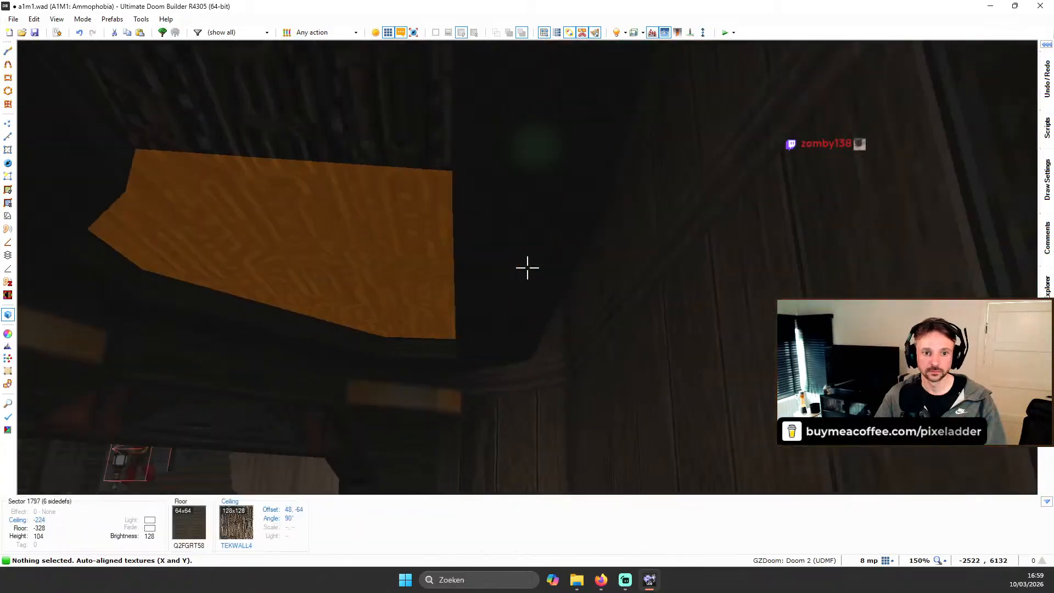
pyautogui.press('s')
# Step: Delete the 128-unit wall's texture, reset its offsets, reapply WOOD1 and auto-align the connected walls in X and Y again
pyautogui.press('Delete')
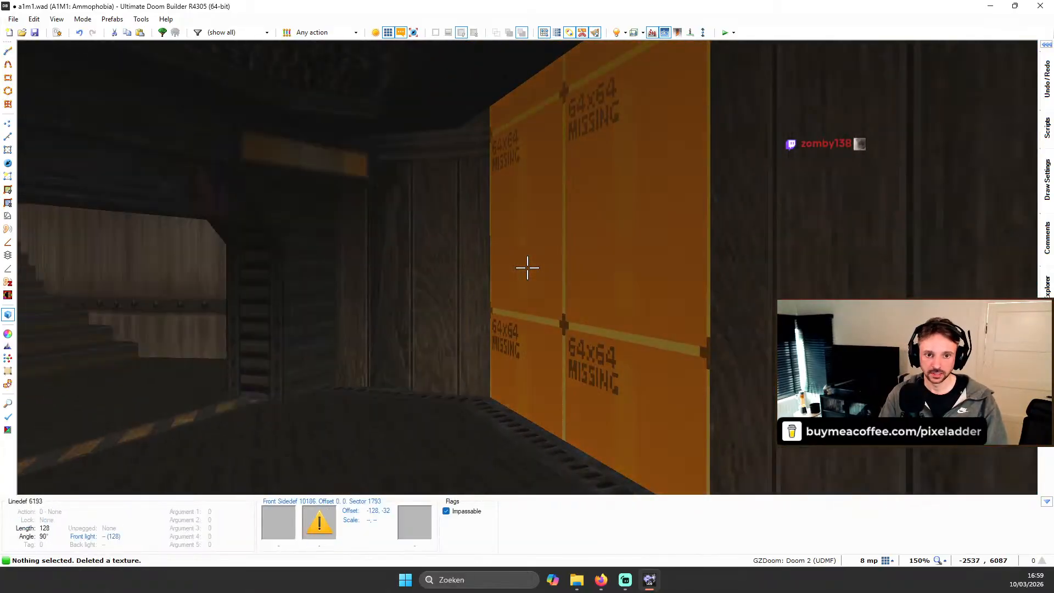
pyautogui.hotkey('ctrl', 'shift', 'r')
pyautogui.press('d')
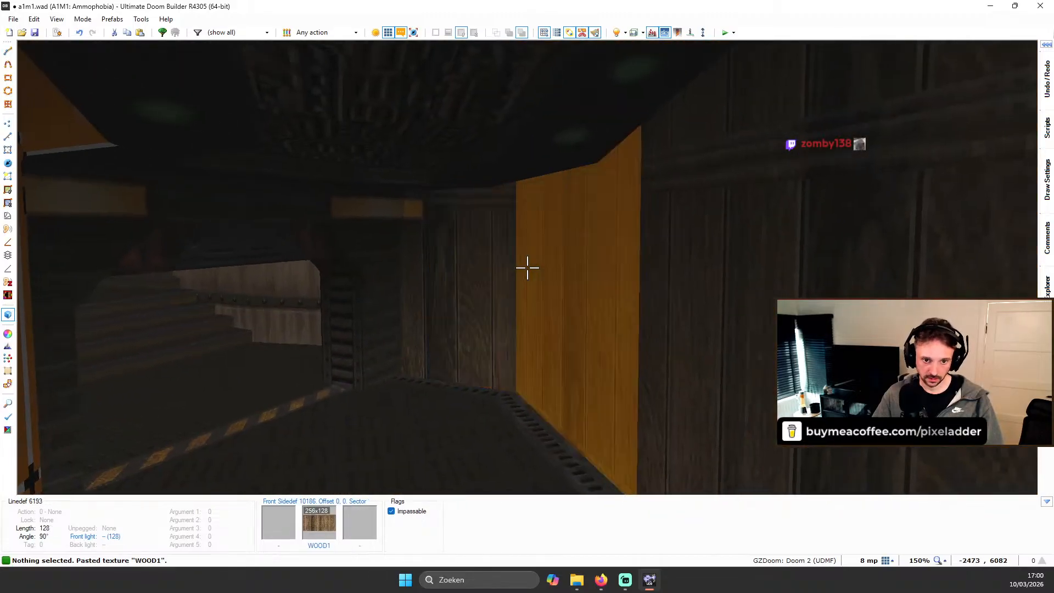
pyautogui.press('d')
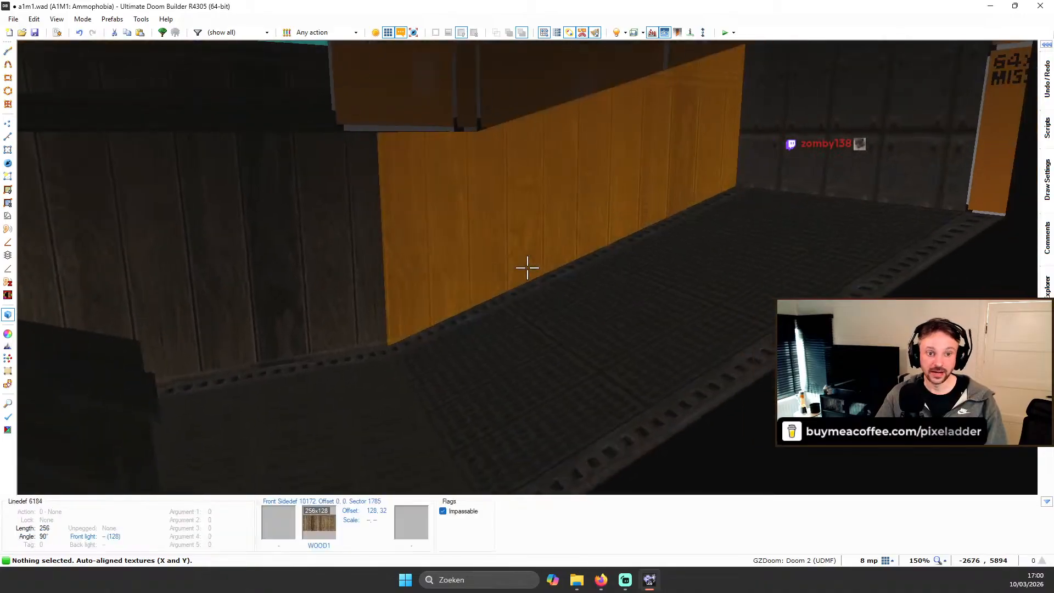
# Step: Examine the wood-panelled walls from several angles, checking the WOOD1 alignment at the corners and along the floor
pyautogui.press('e')
pyautogui.press('e')
pyautogui.press('d')
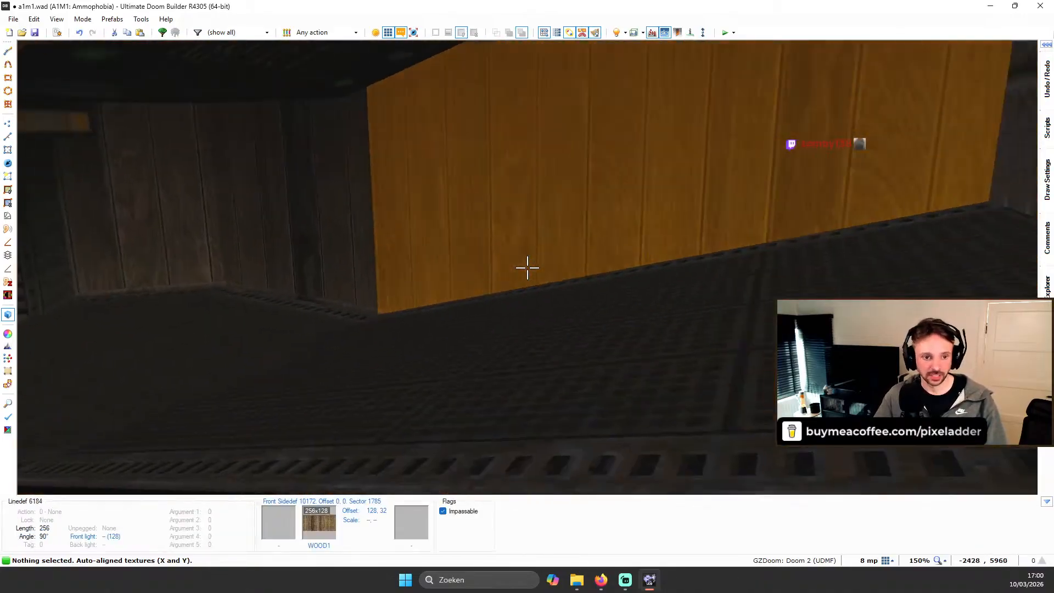
pyautogui.press('d')
pyautogui.press('e')
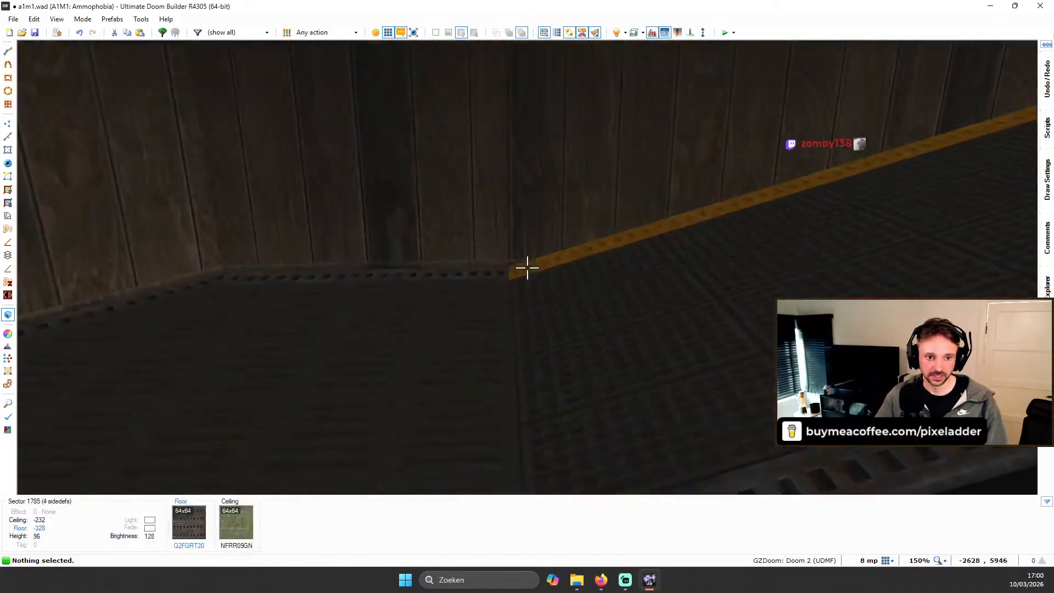
pyautogui.press('d')
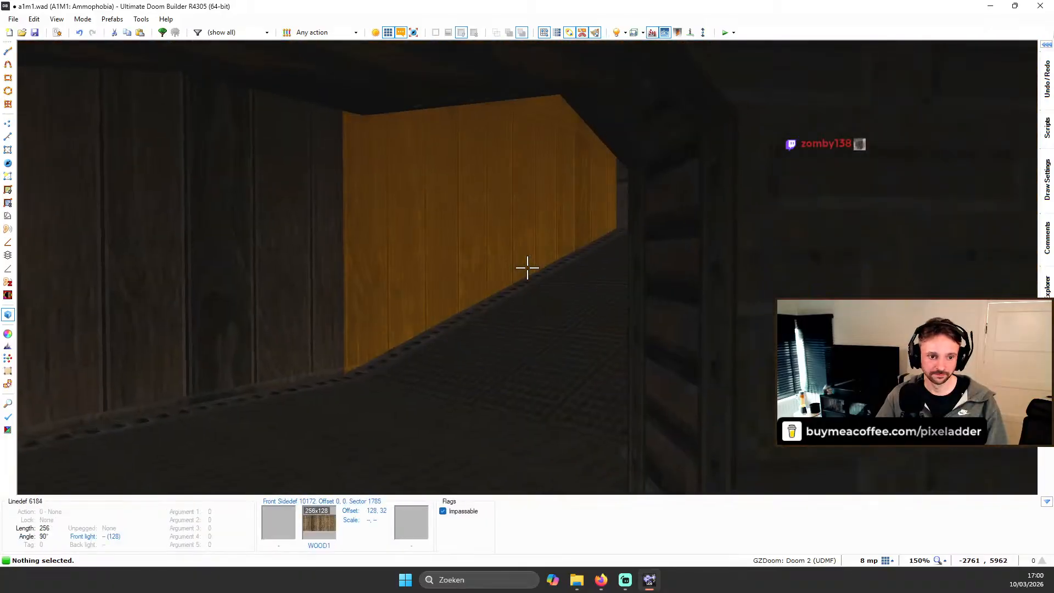
pyautogui.press('e')
pyautogui.press('d')
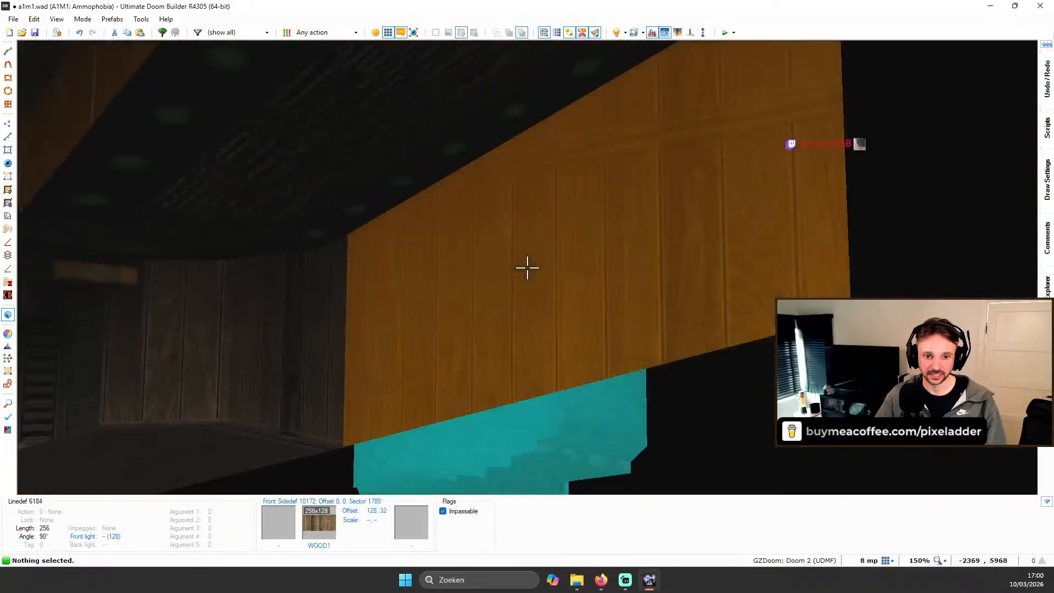
pyautogui.press('e')
pyautogui.press('d')
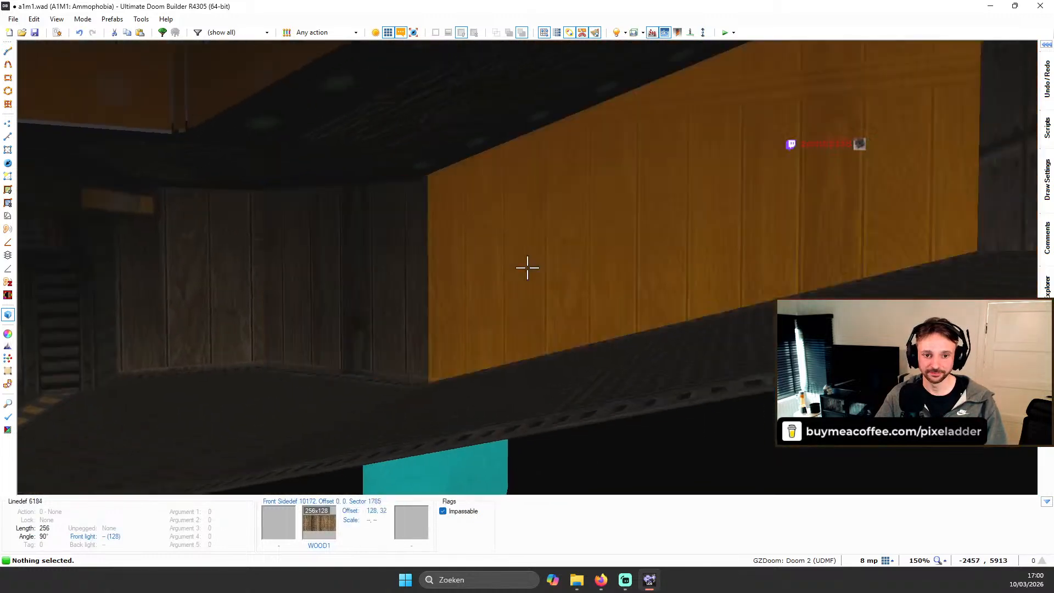
# Step: Set the front side's skew_middle on the 256-unit WOOD1 wall to "Align to other sidedef's sector ceiling"
pyautogui.rightClick(528, 267)
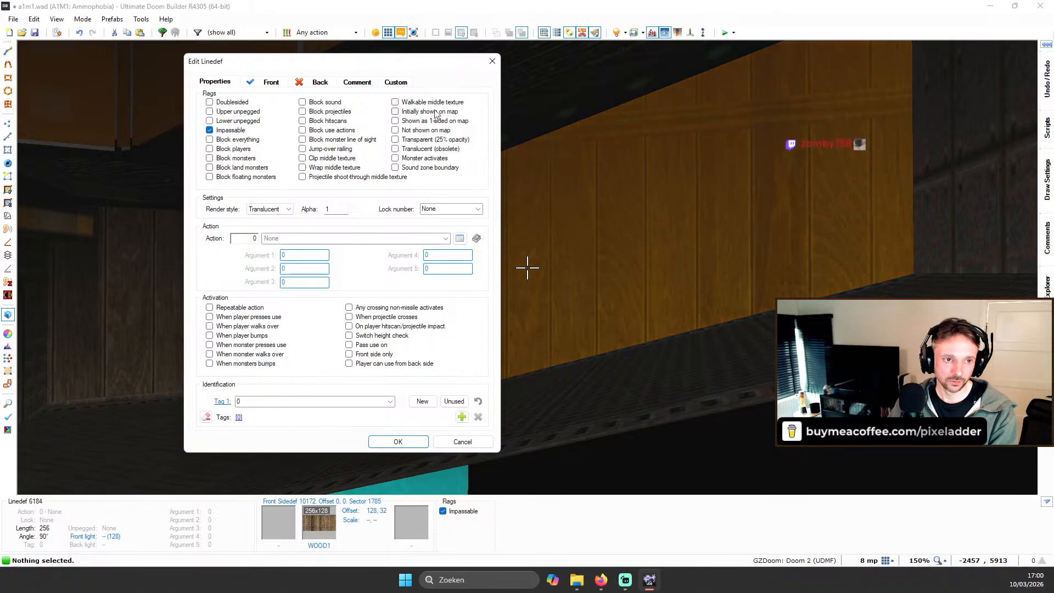
pyautogui.click(270, 83)
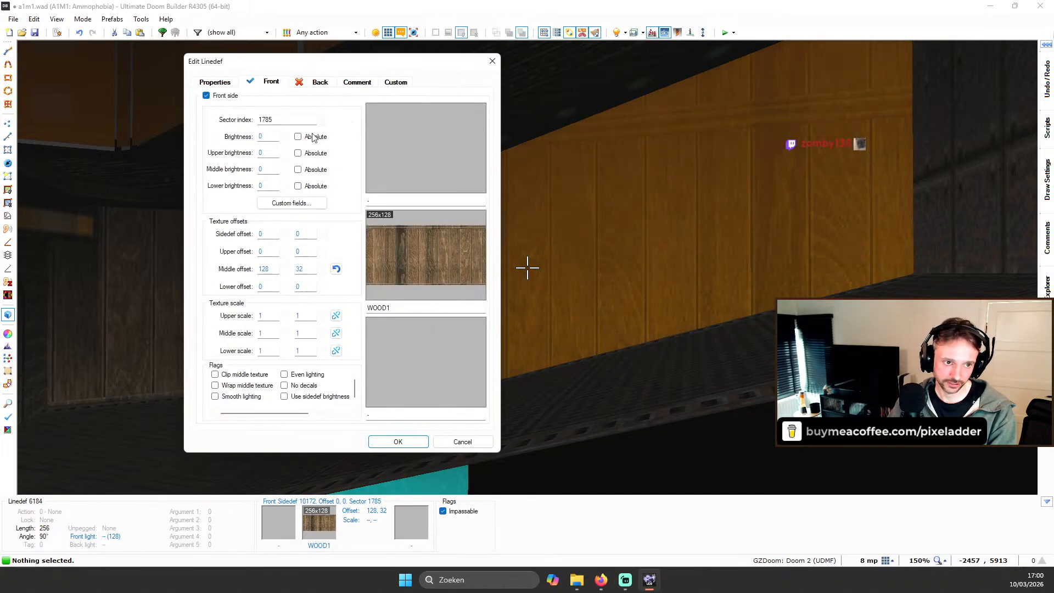
pyautogui.click(303, 203)
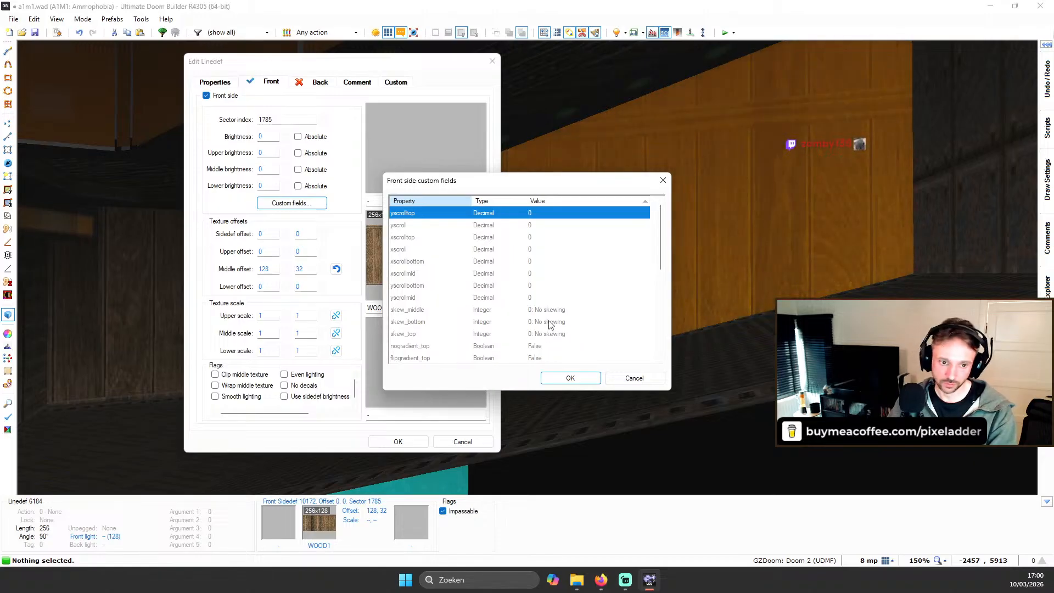
pyautogui.click(576, 313)
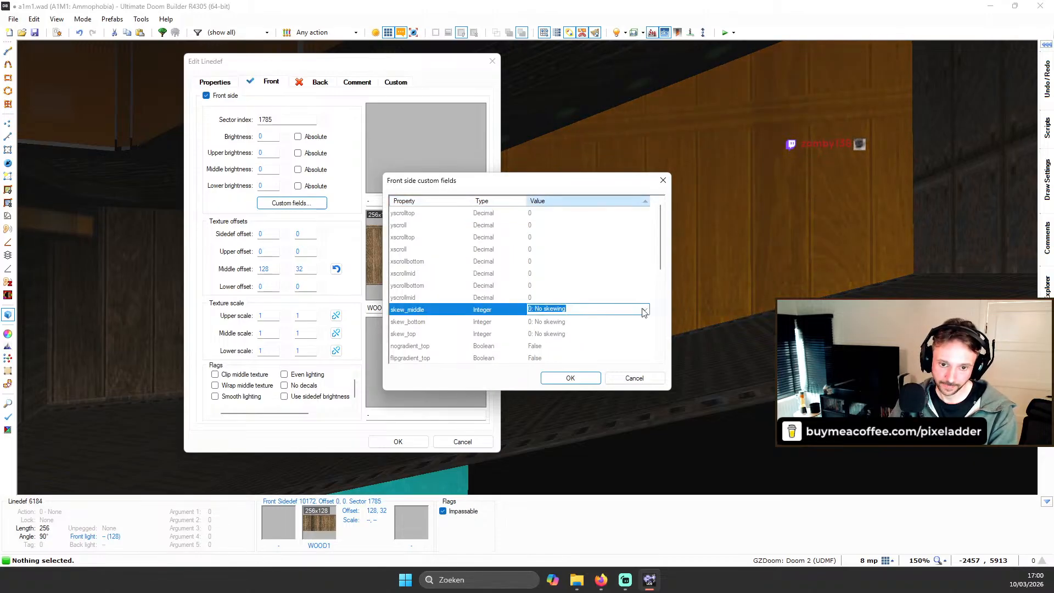
pyautogui.click(645, 311)
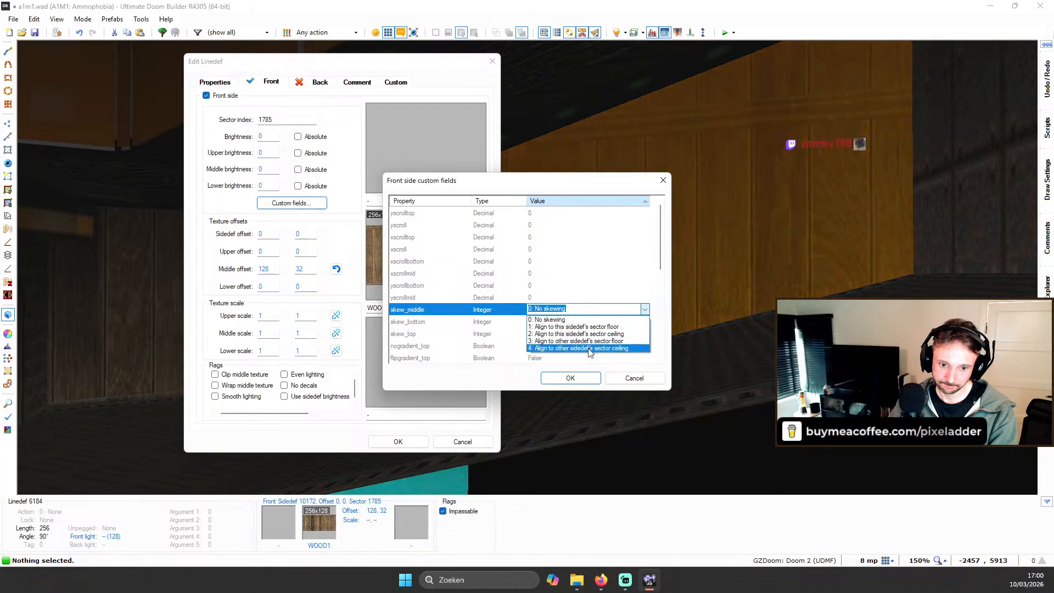
pyautogui.click(592, 349)
pyautogui.click(568, 378)
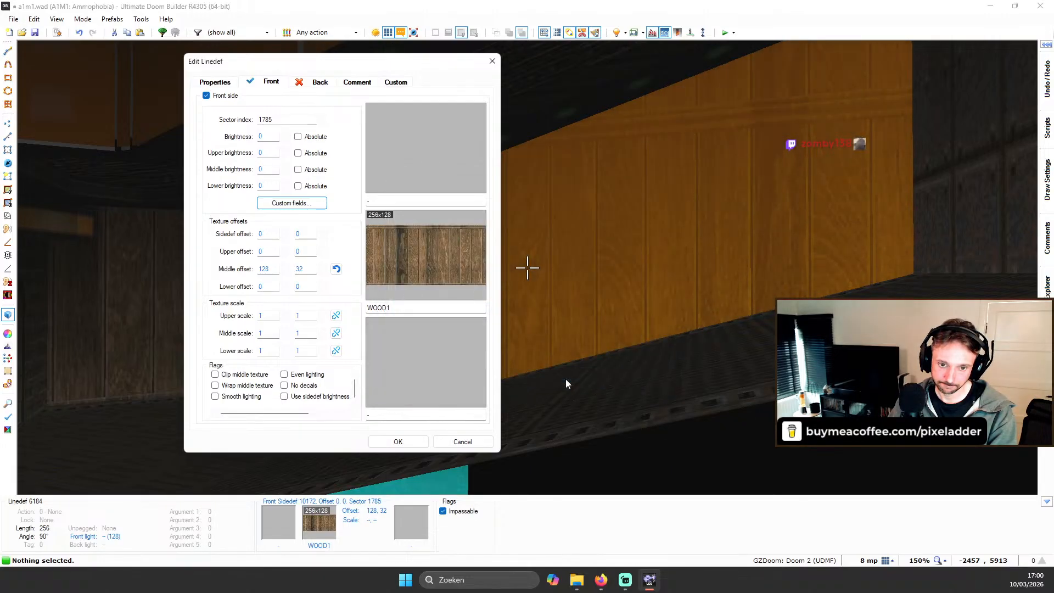
pyautogui.click(398, 441)
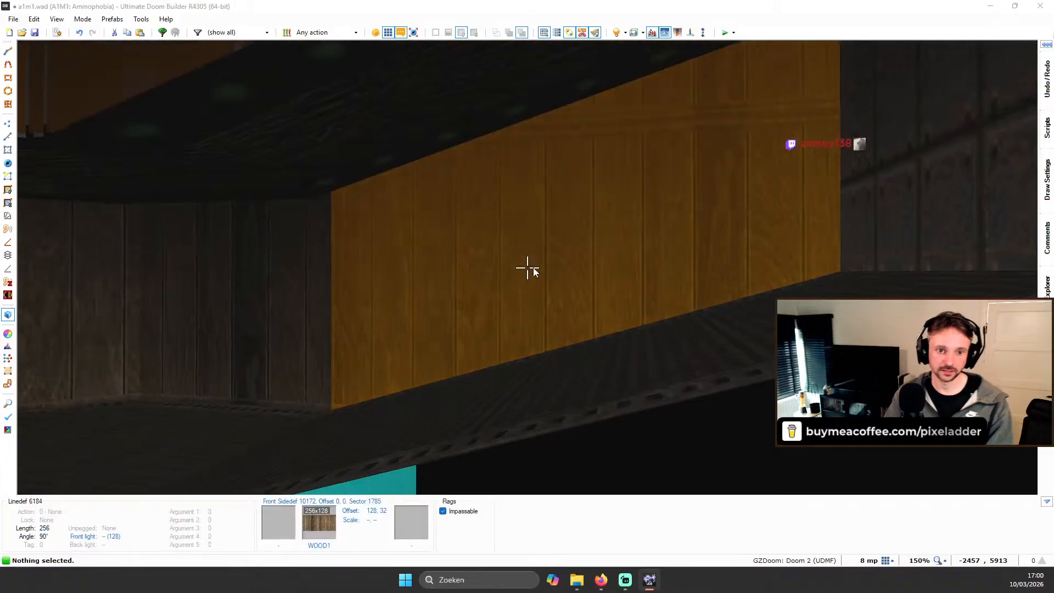
# Step: Set the front side's skew_middle on the 256-unit WOOD1 wall to "Align to this sidedef's sector ceiling"
pyautogui.rightClick(527, 268)
pyautogui.click(292, 202)
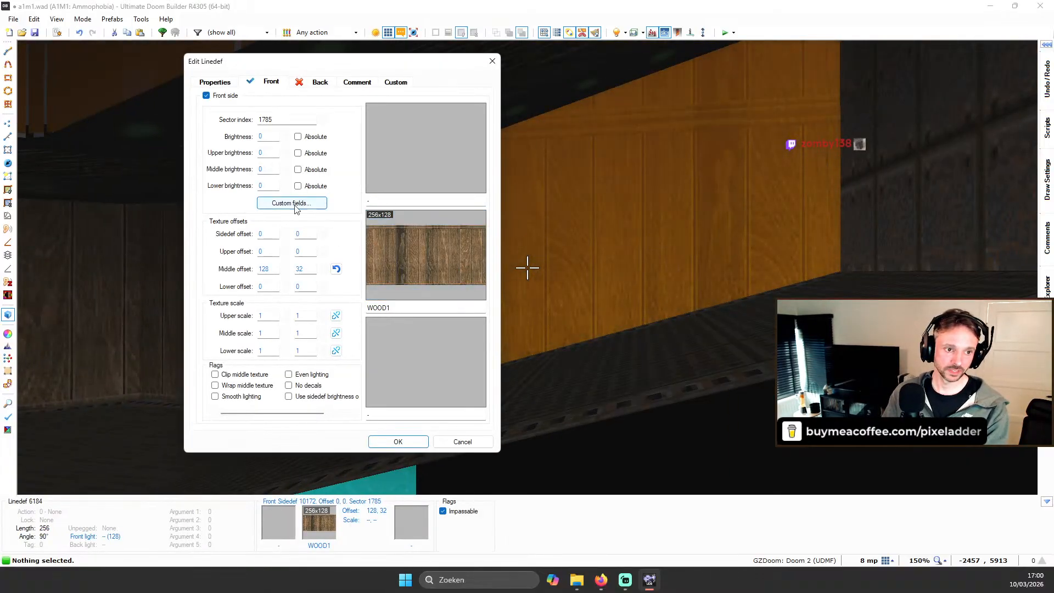
pyautogui.click(587, 335)
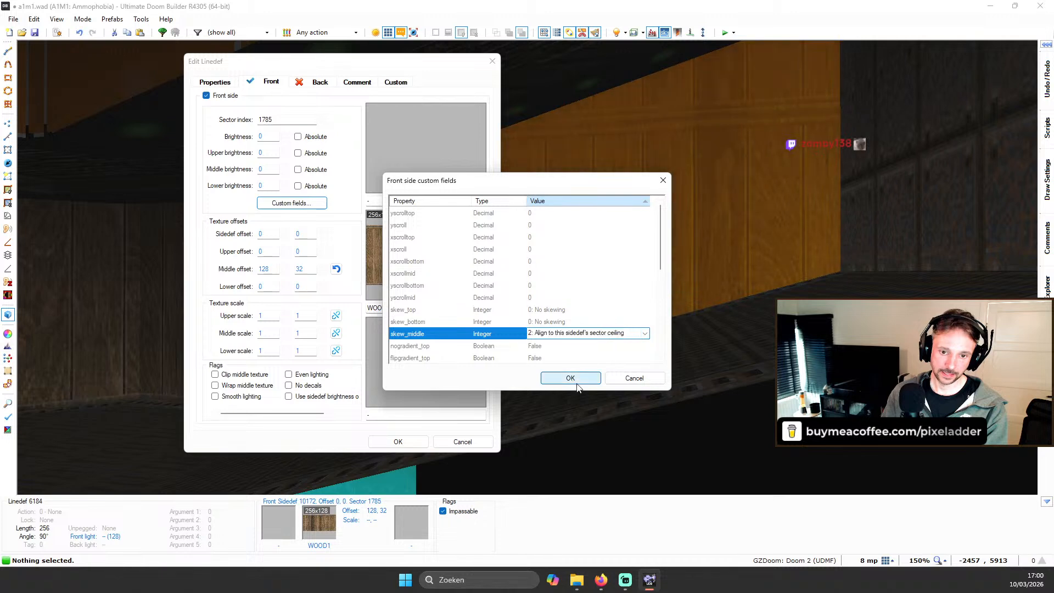
pyautogui.click(571, 379)
pyautogui.click(409, 444)
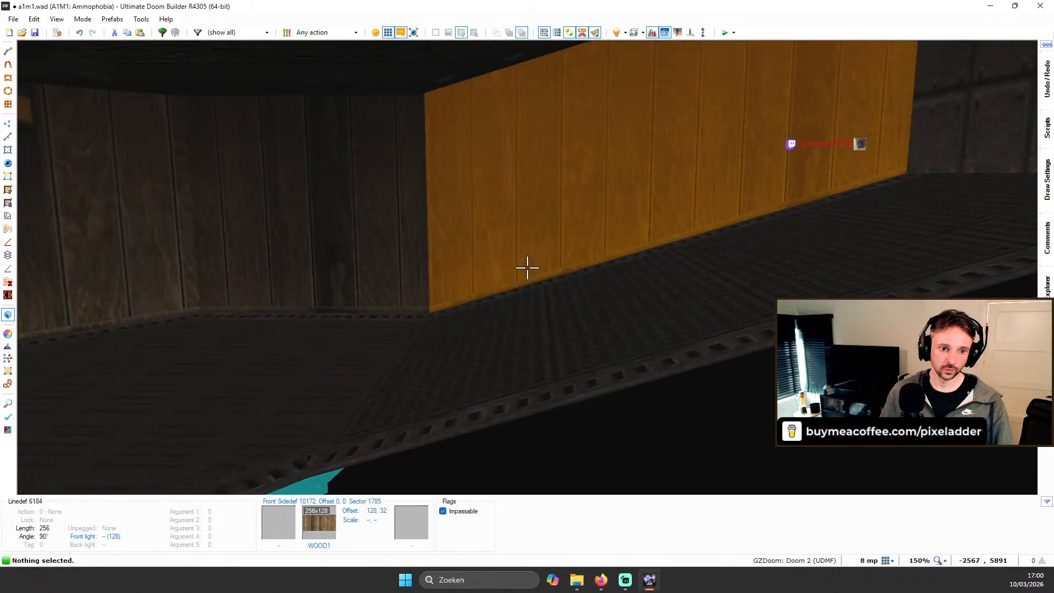
# Step: Select the three adjoining CEIL5_1 and TEKWALL4 ceiling sections and raise them to a ceiling height of -184
pyautogui.press('d')
pyautogui.press('d')
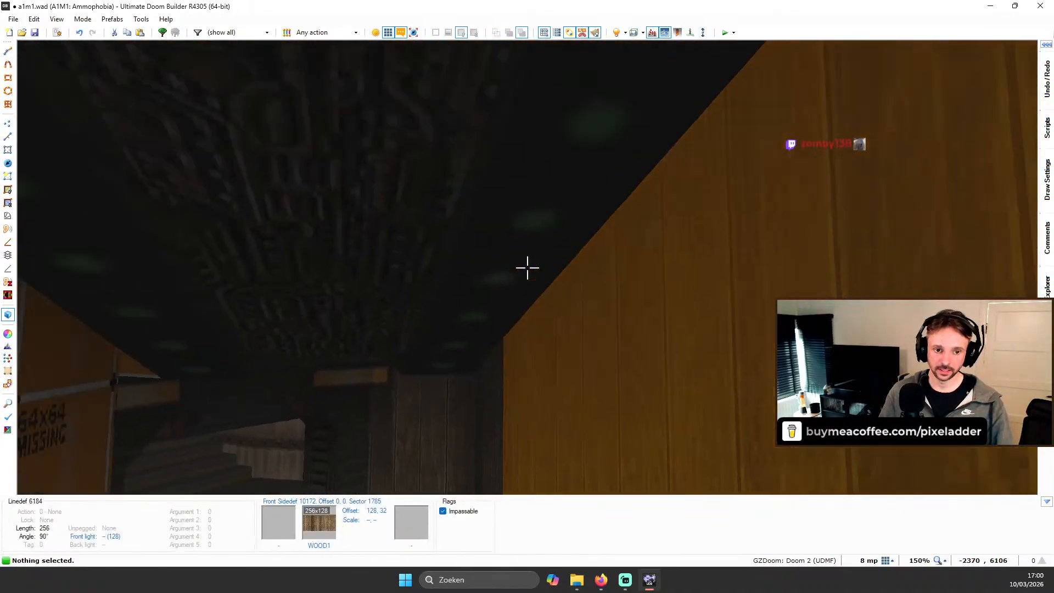
pyautogui.press('s')
pyautogui.press('w')
pyautogui.press('s')
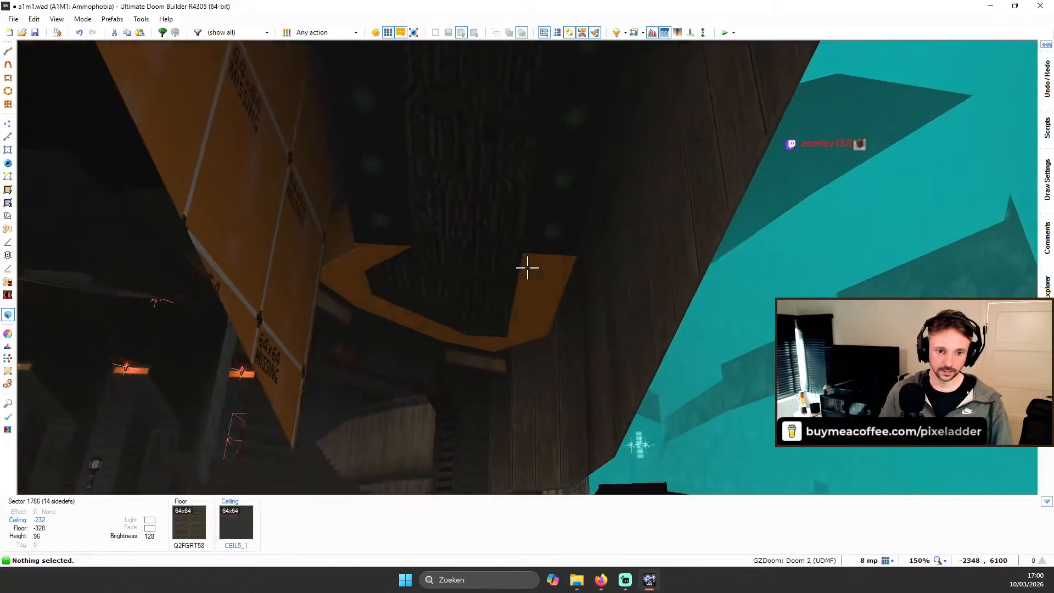
pyautogui.click(527, 268)
pyautogui.click(527, 268)
pyautogui.click(527, 267)
pyautogui.press('w')
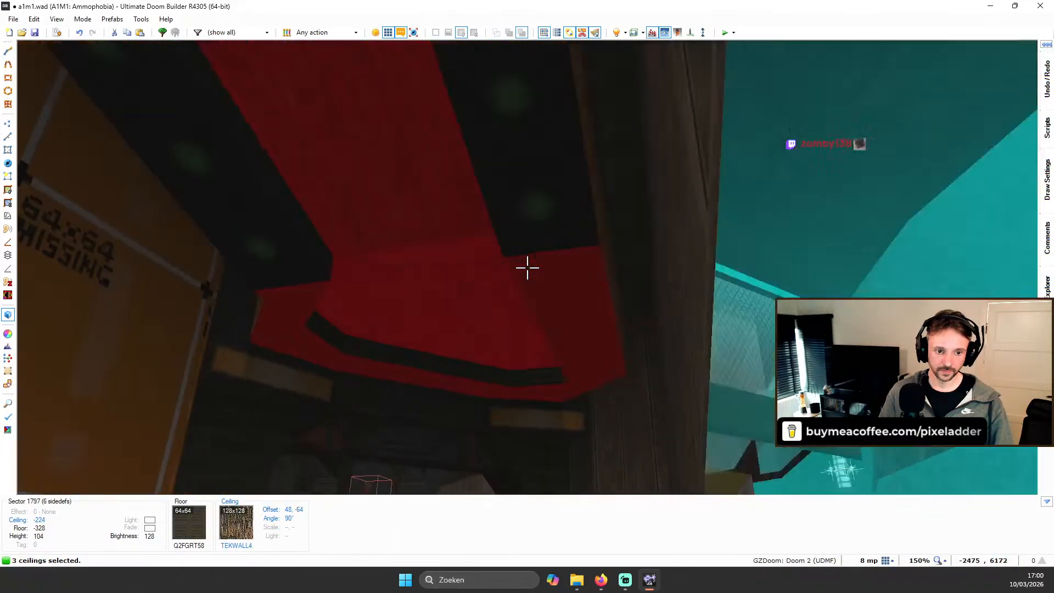
pyautogui.scroll(3, 528, 268)
pyautogui.press('d')
pyautogui.scroll(2, 527, 268)
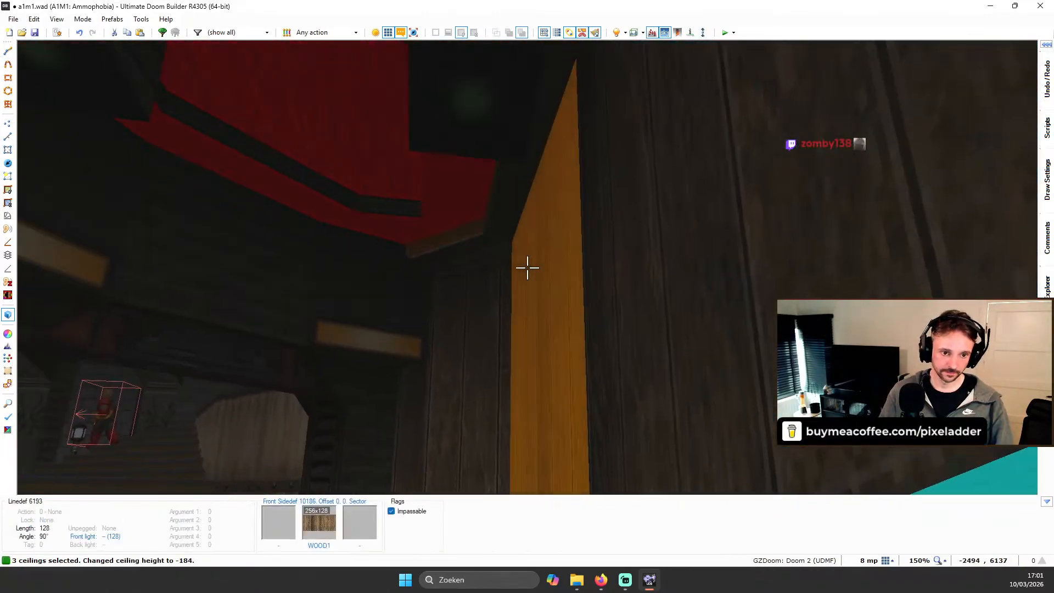
# Step: Select the ceiling sections framing the TEKWALL4 strip, raise their slope height by 8 and clear the selection
pyautogui.press('w')
pyautogui.press('w')
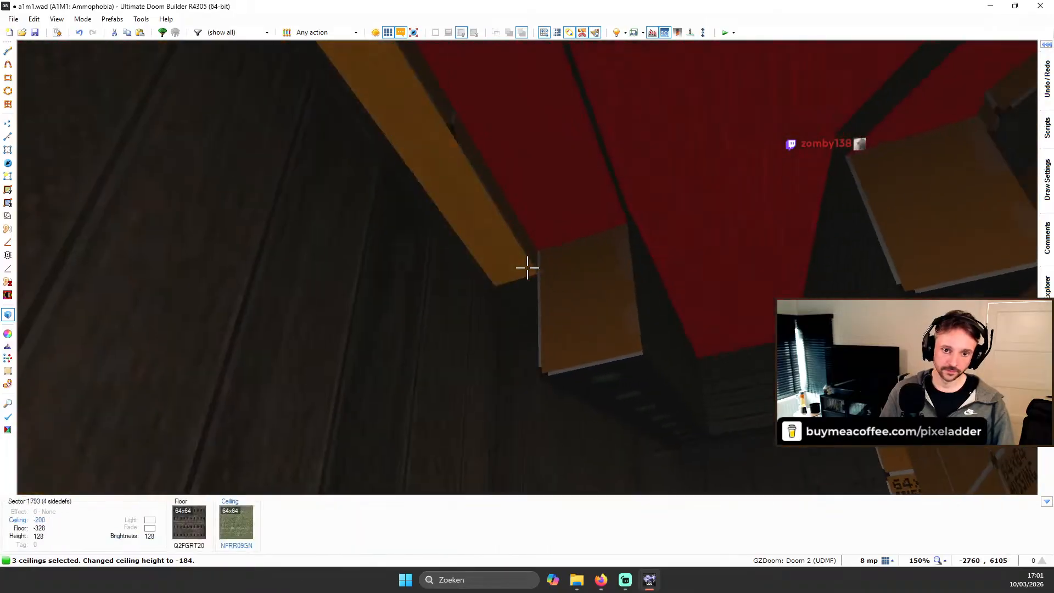
pyautogui.press('c')
pyautogui.click(527, 267)
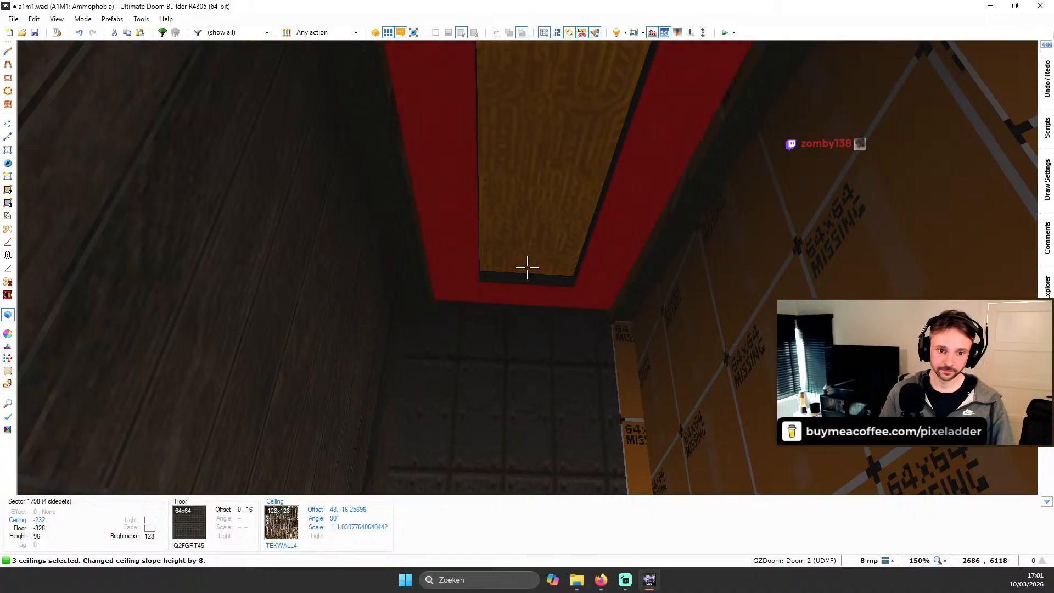
pyautogui.press('w')
pyautogui.press('c')
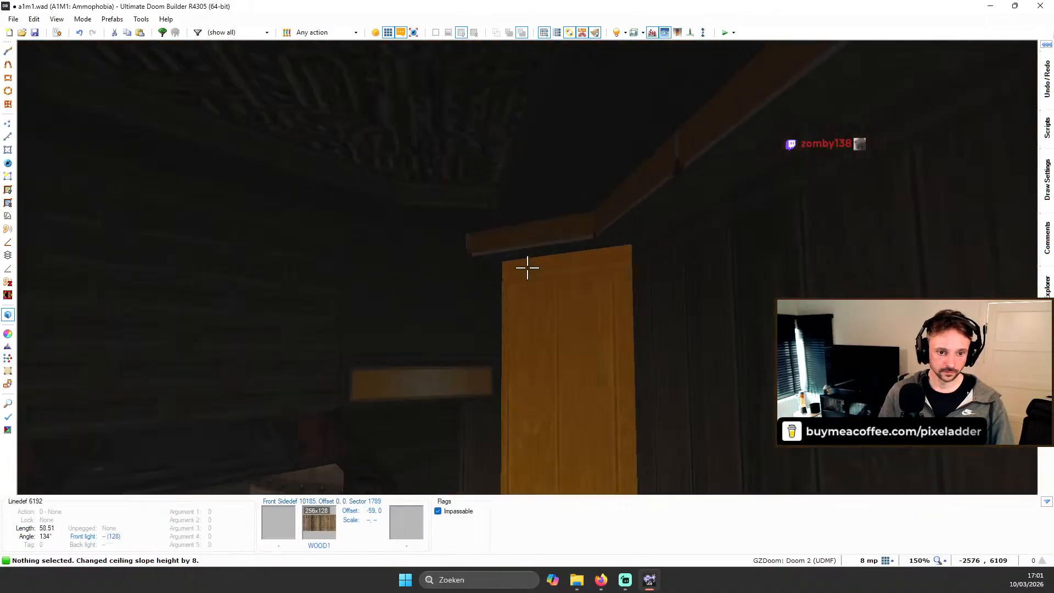
# Step: Select the three NFRR09GN trim ceilings along the untextured wall, lower them to -232 and clear the selection
pyautogui.press('w')
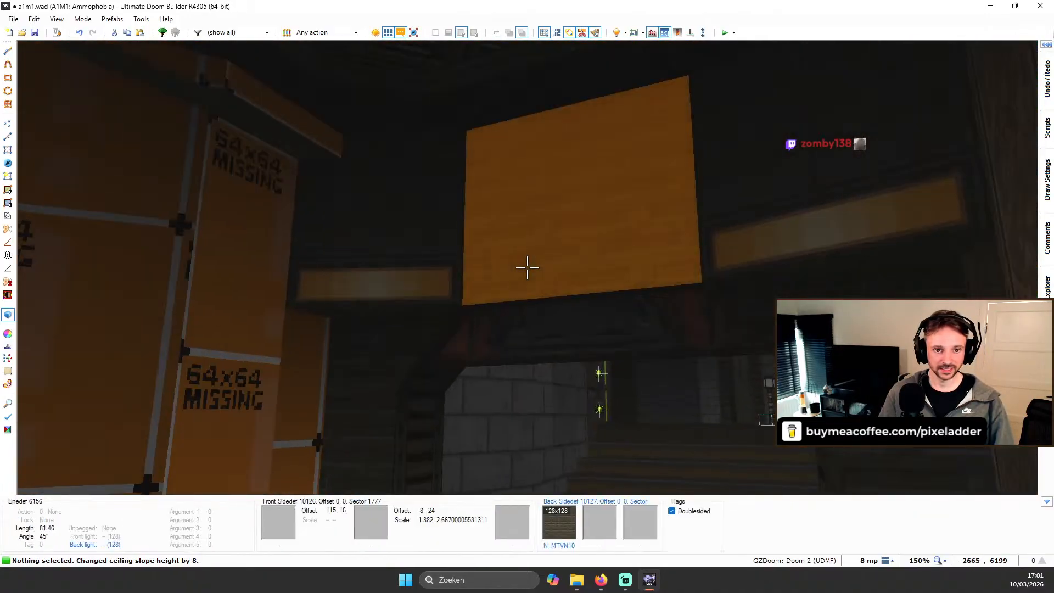
pyautogui.press('w')
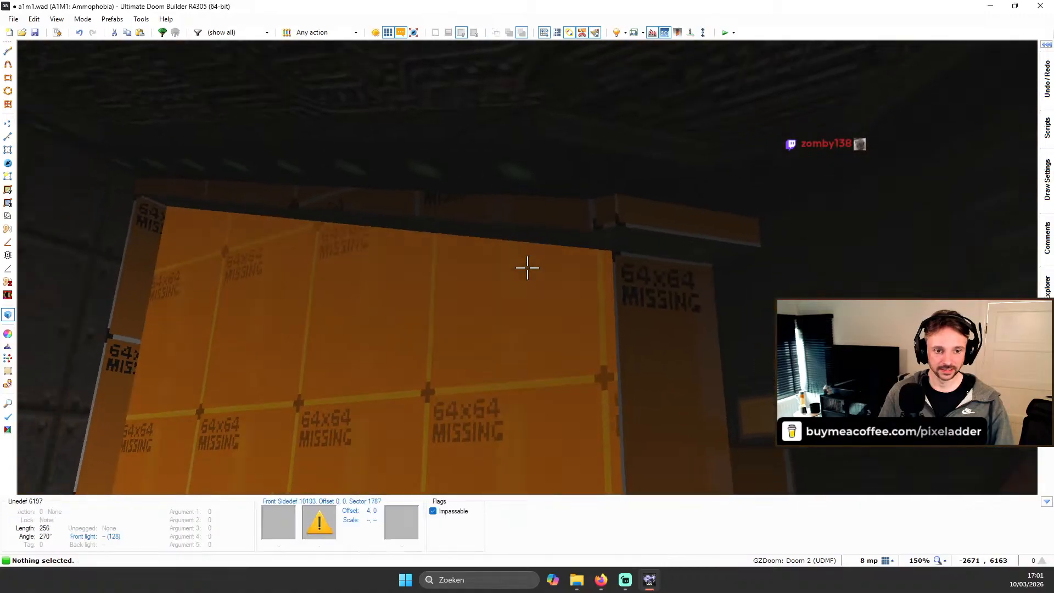
pyautogui.press('w')
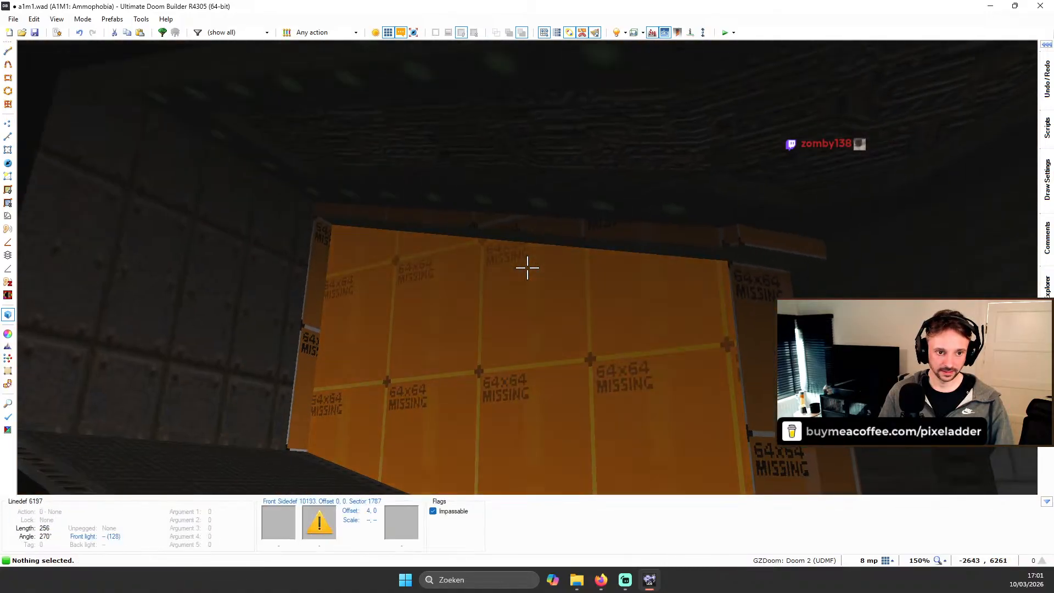
pyautogui.press('w')
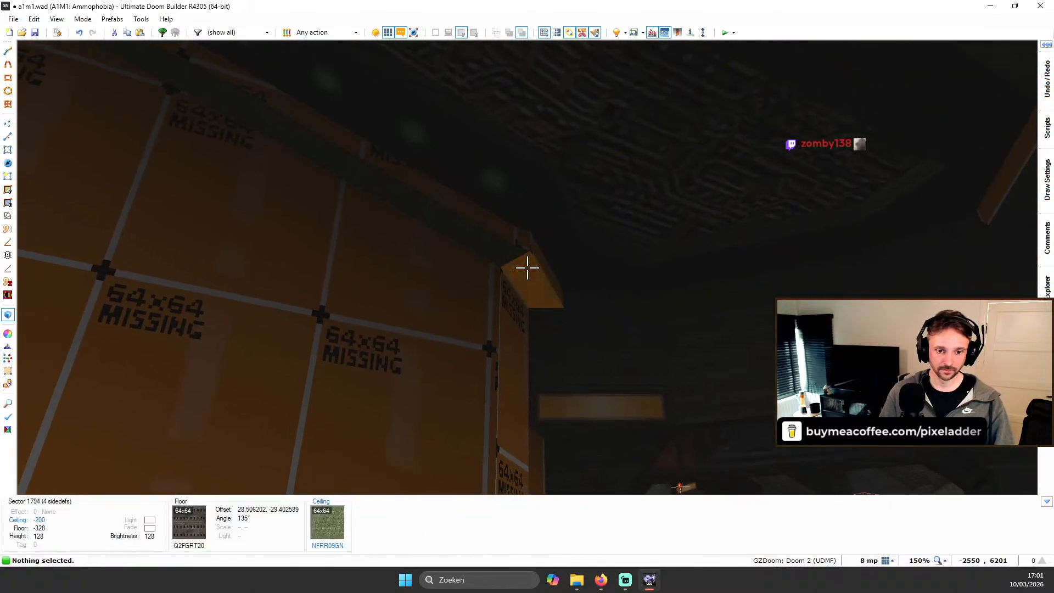
pyautogui.click(527, 268)
pyautogui.press('s')
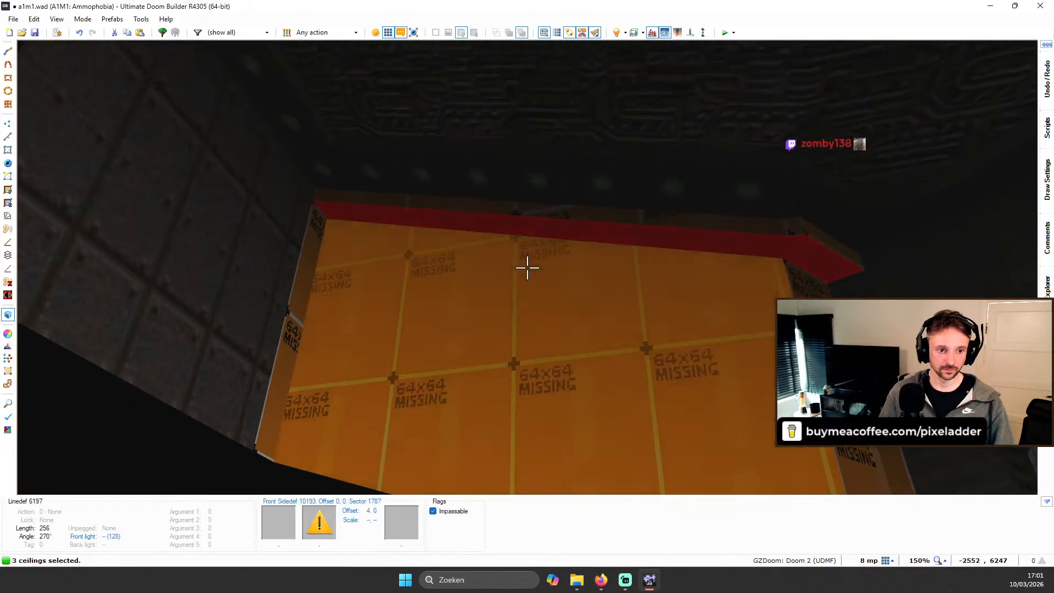
pyautogui.press('s')
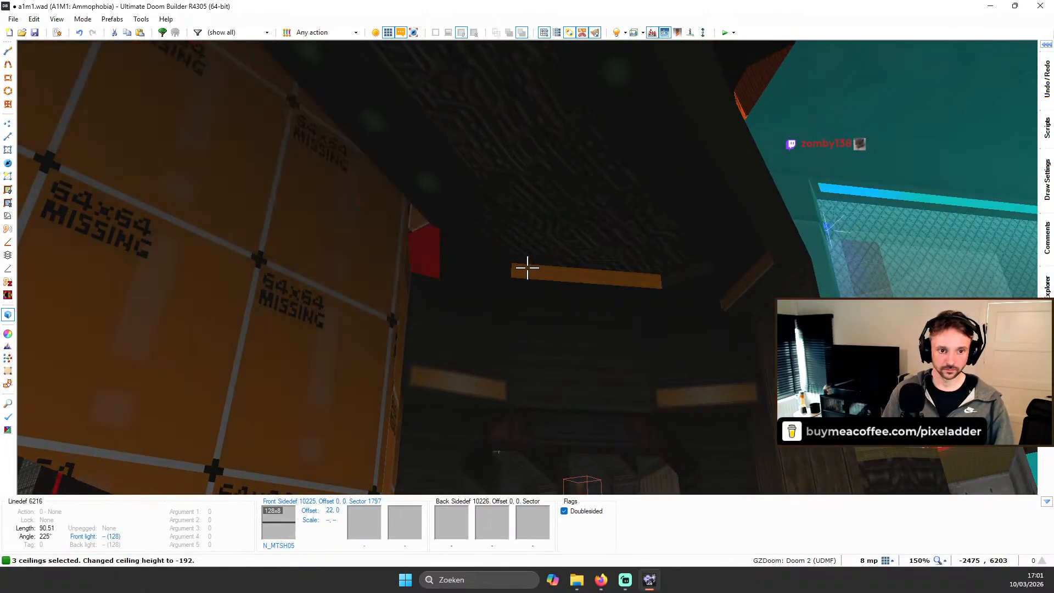
pyautogui.press('s')
pyautogui.scroll(-2, 527, 268)
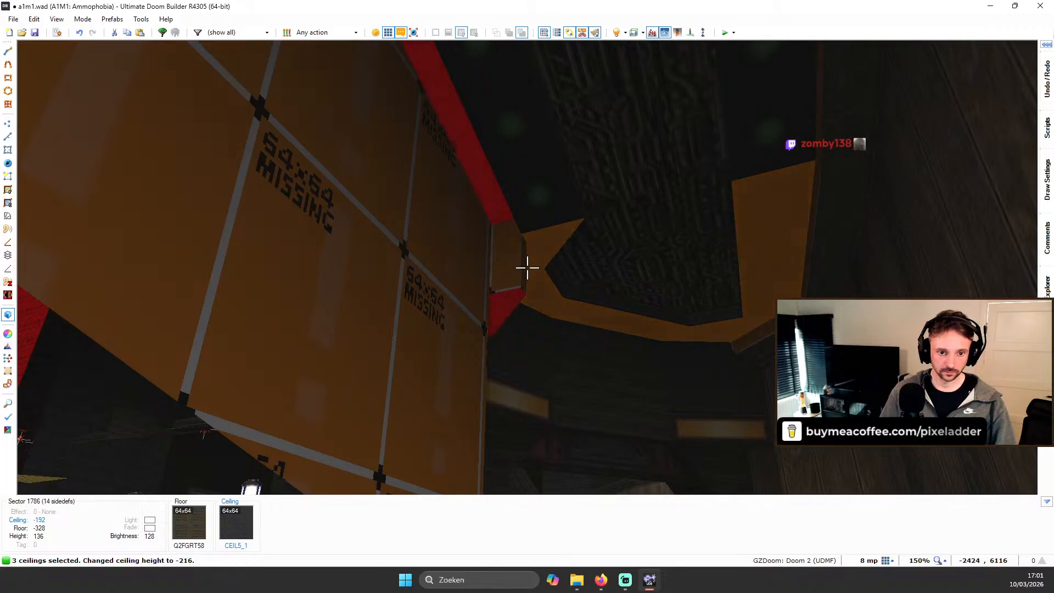
pyautogui.press('w')
pyautogui.scroll(-1, 528, 268)
pyautogui.press('s')
pyautogui.press('s')
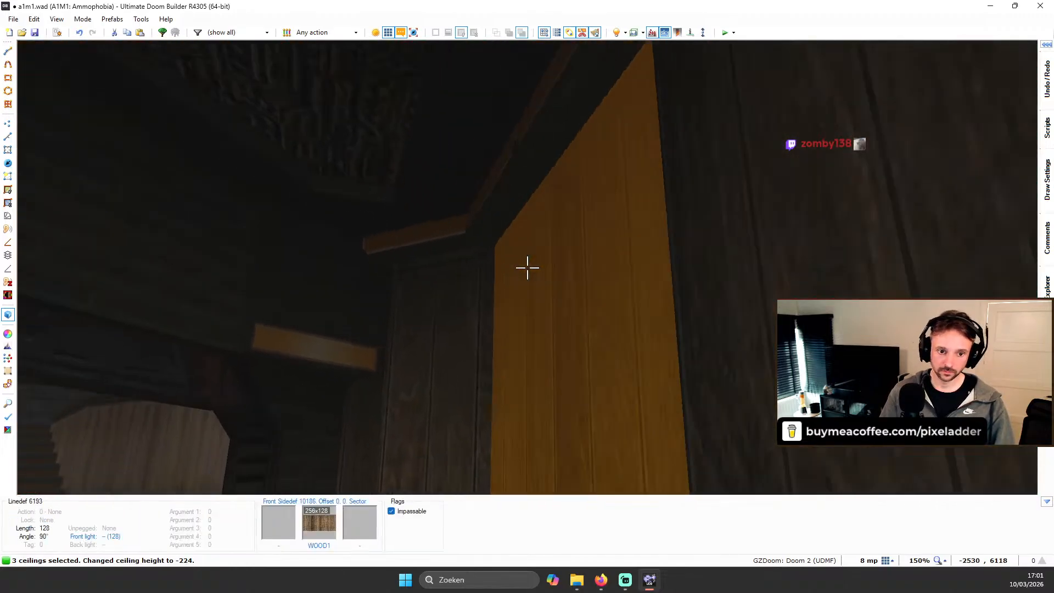
pyautogui.press('s')
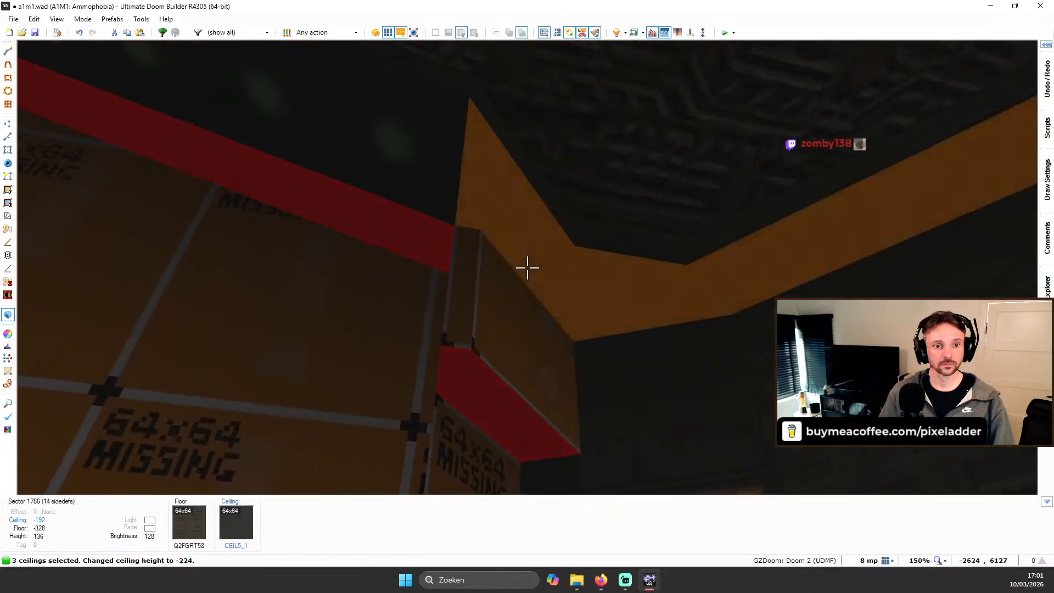
pyautogui.press('w')
pyautogui.scroll(-1, 527, 268)
pyautogui.press('c')
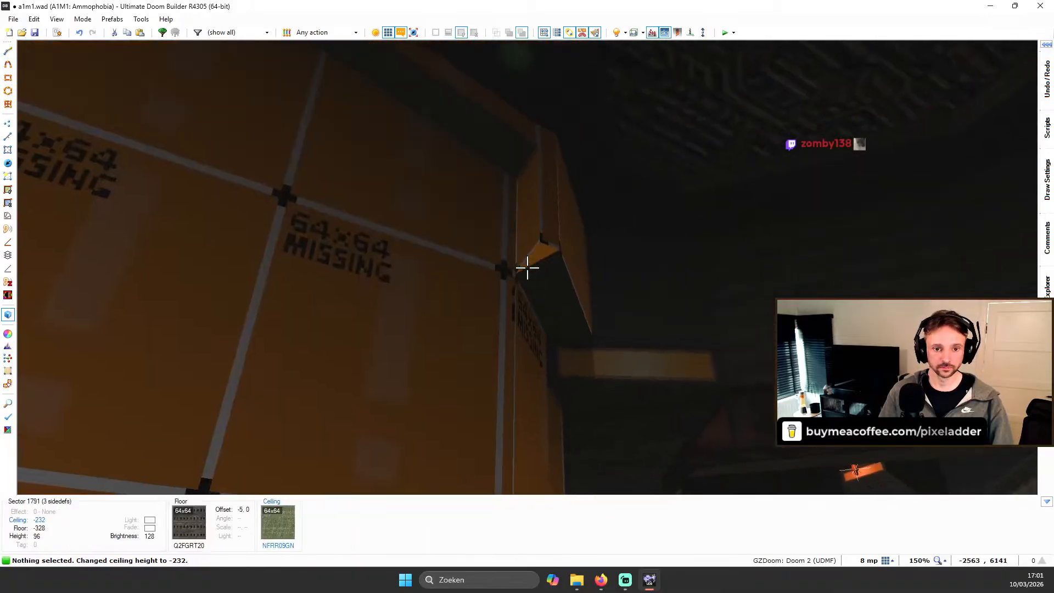
# Step: Select the two lowered trim ceilings at the untextured wall's corner and raise them to -200
pyautogui.press('w')
pyautogui.press('s')
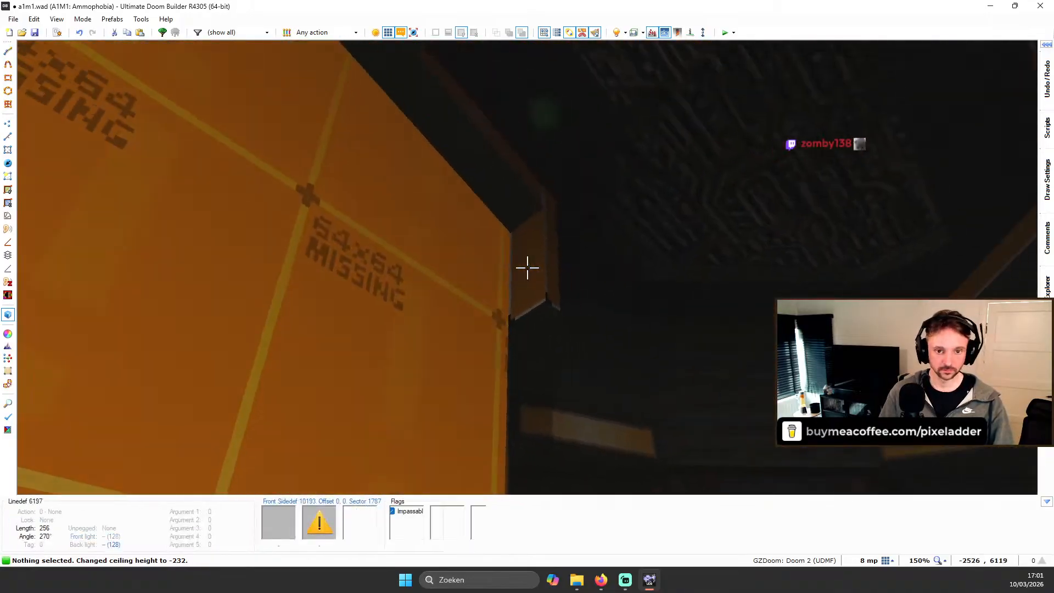
pyautogui.click(527, 268)
pyautogui.click(527, 268)
pyautogui.scroll(2, 527, 268)
pyautogui.scroll(2, 527, 268)
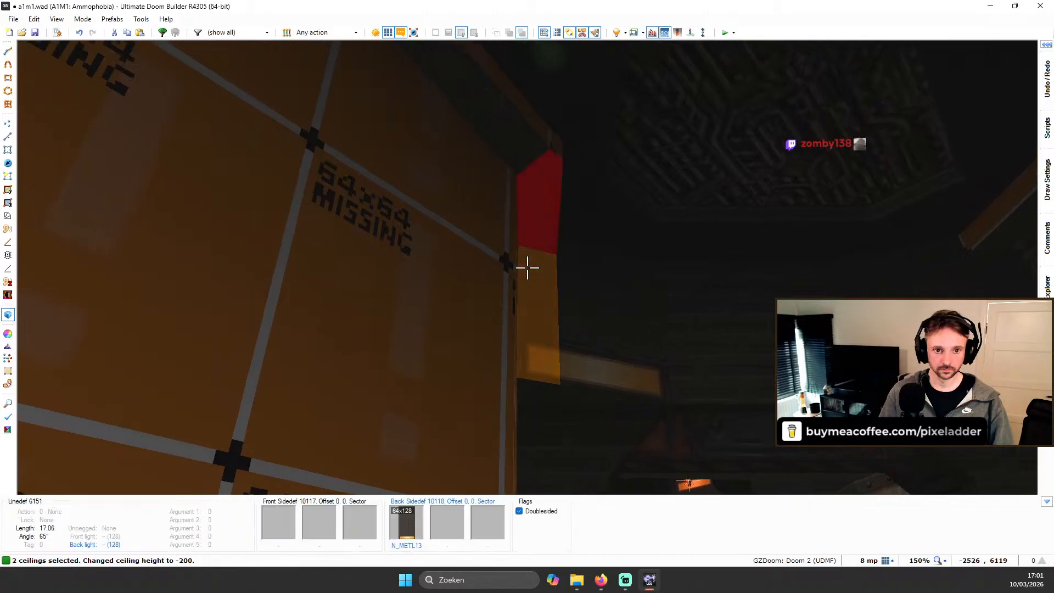
pyautogui.press('c')
pyautogui.press('w')
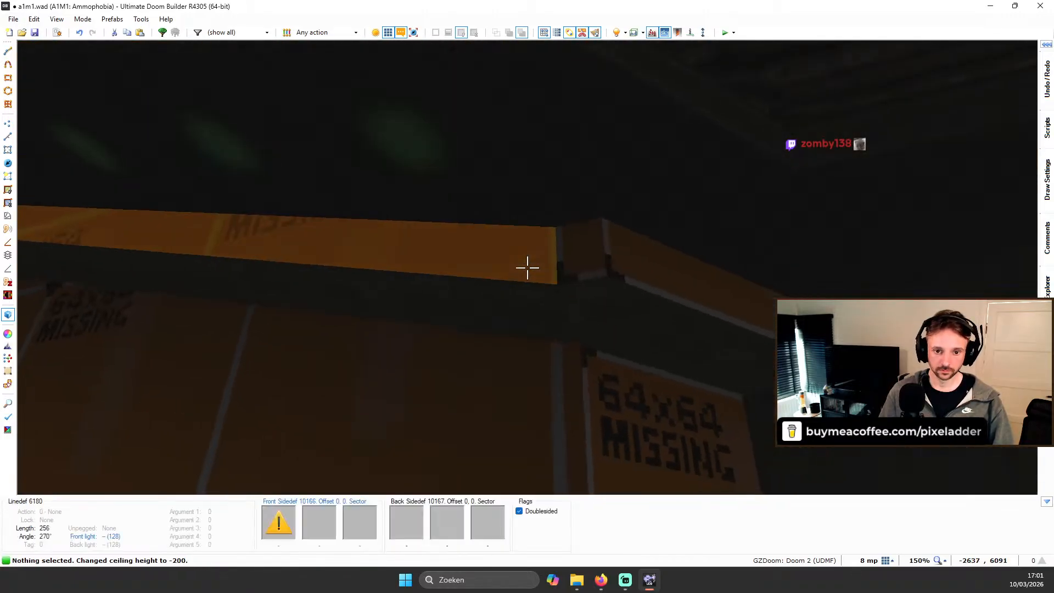
# Step: Inspect the vertices at the room's corner in the 2D map view, then return to the 3D view
pyautogui.press('q')
pyautogui.scroll(6, 568, 268)
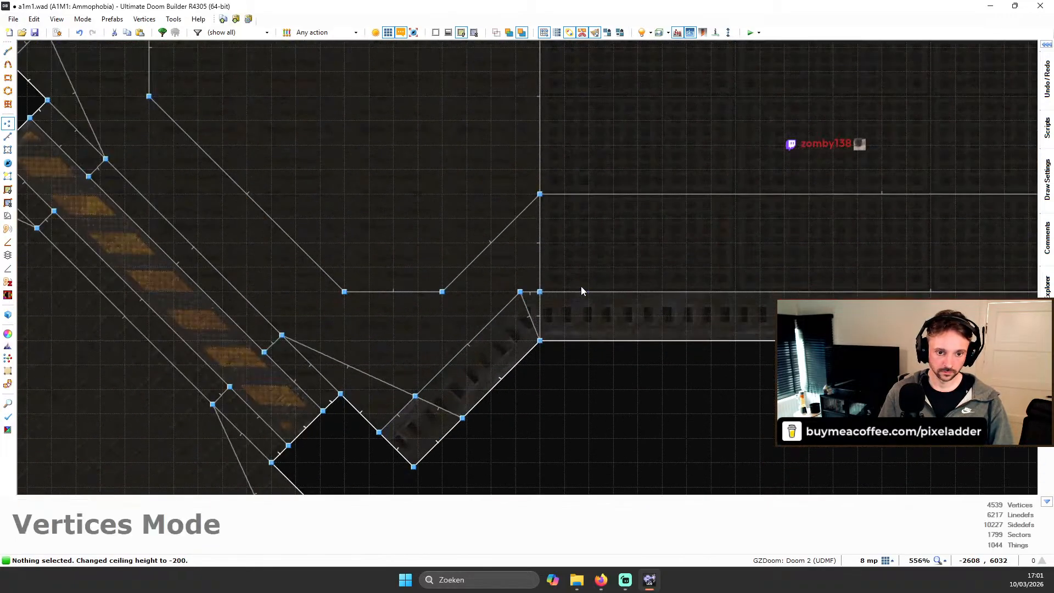
pyautogui.scroll(-4, 582, 291)
pyautogui.press('q')
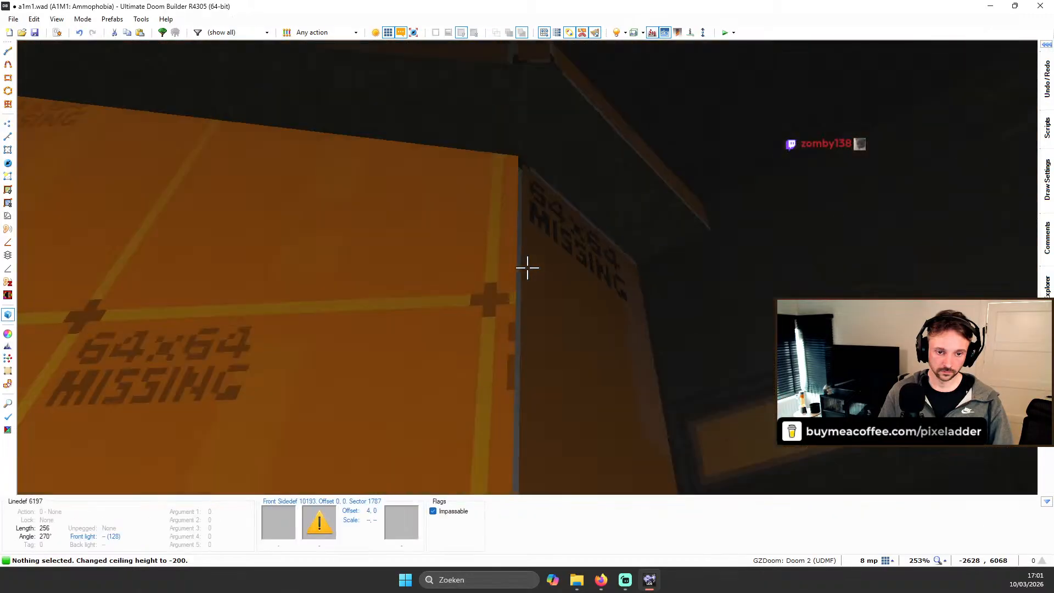
# Step: Copy N_MTSH05 from the 32-unit ceiling ledge onto the ceiling trim with missing textures and auto-align it in X and Y
pyautogui.press('d')
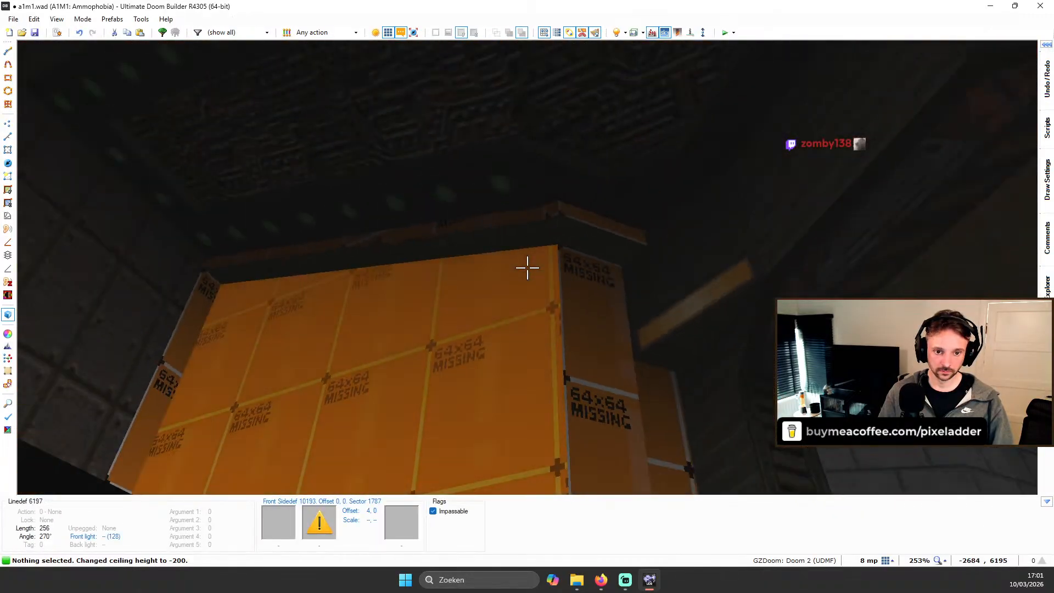
pyautogui.press('e')
pyautogui.press('e')
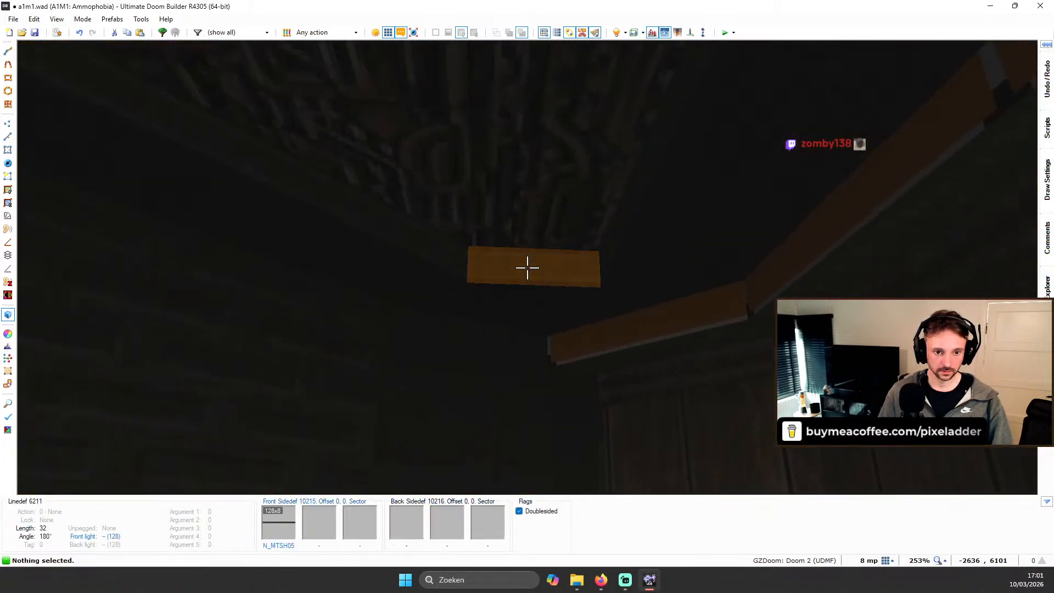
pyautogui.hotkey('ctrl', 'c')
pyautogui.hotkey('shift', 'a')
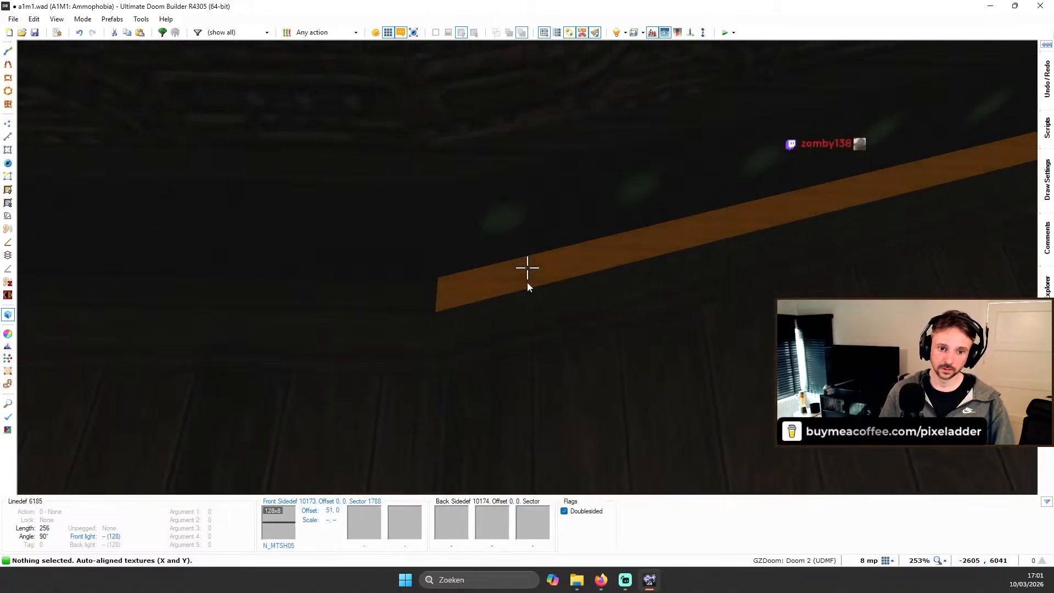
# Step: Set skew_top of the N_MTSH05 ceiling trim's front side to "Align to other sidedef's sector ceiling" and turn on full brightness
pyautogui.rightClick(527, 285)
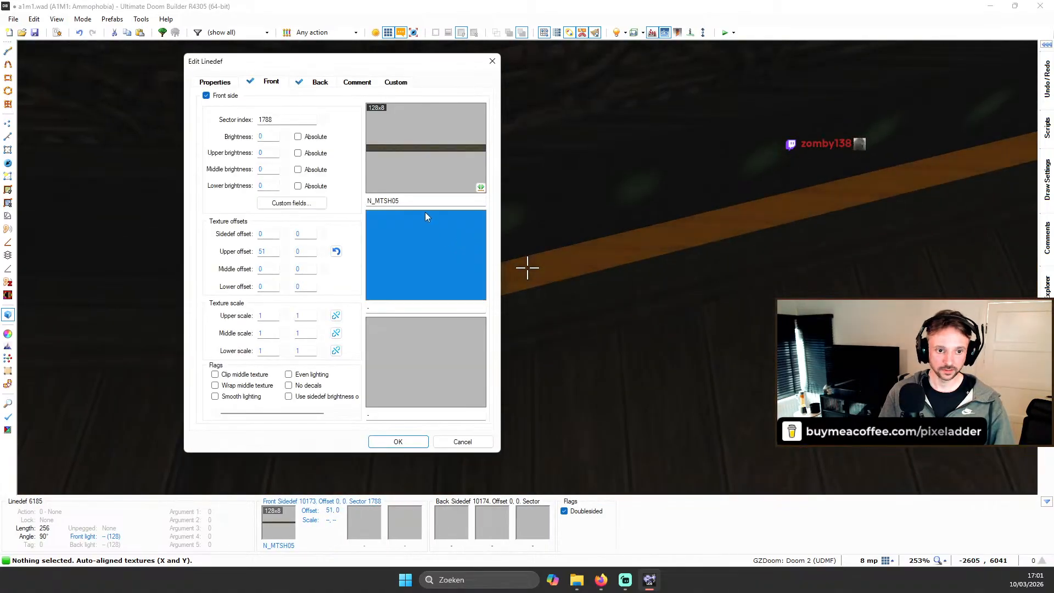
pyautogui.click(321, 203)
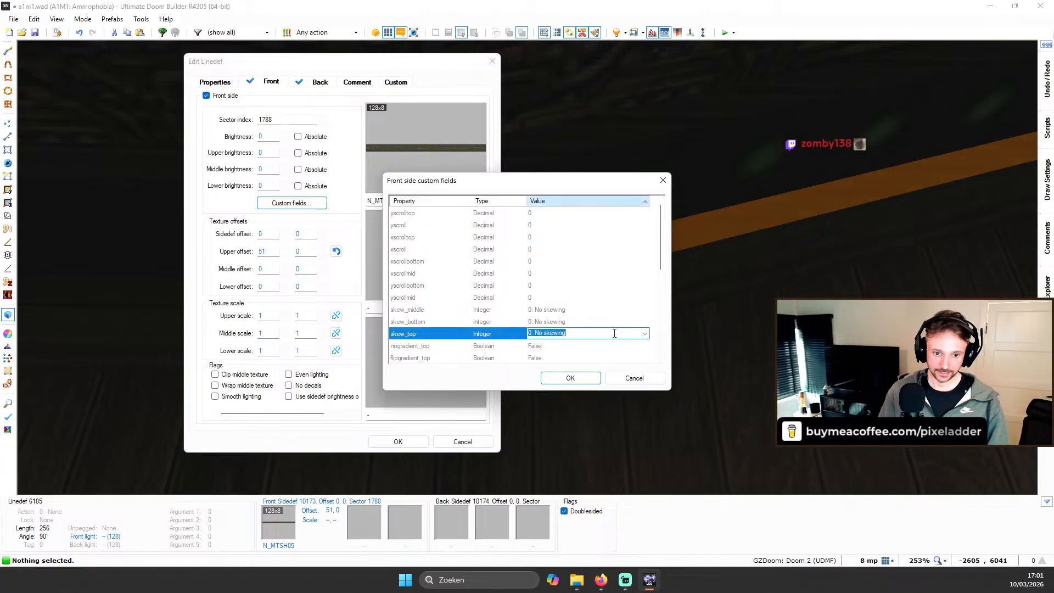
pyautogui.click(567, 376)
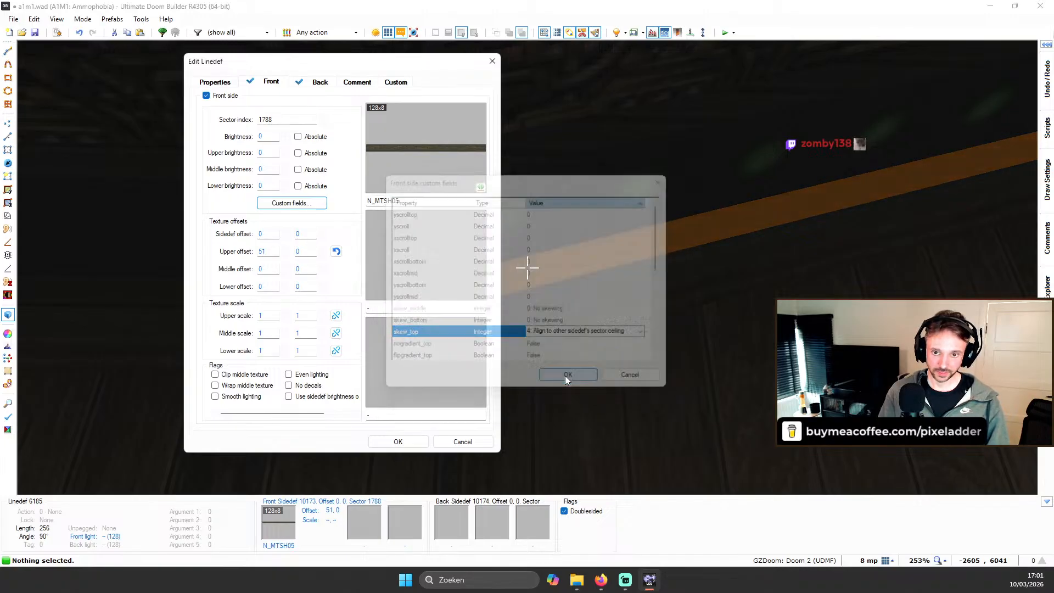
pyautogui.click(398, 442)
pyautogui.press('b')
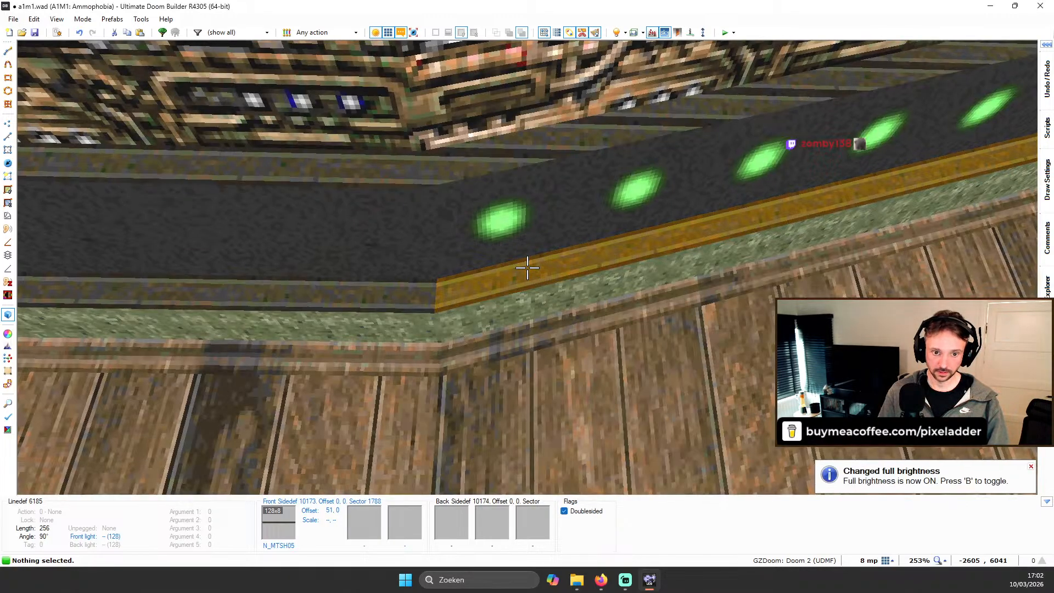
# Step: Copy the green-light flat NFTL65GN from the inner ceiling onto the long trim ceiling by the wood wall and offset it to 0, 8
pyautogui.press('s')
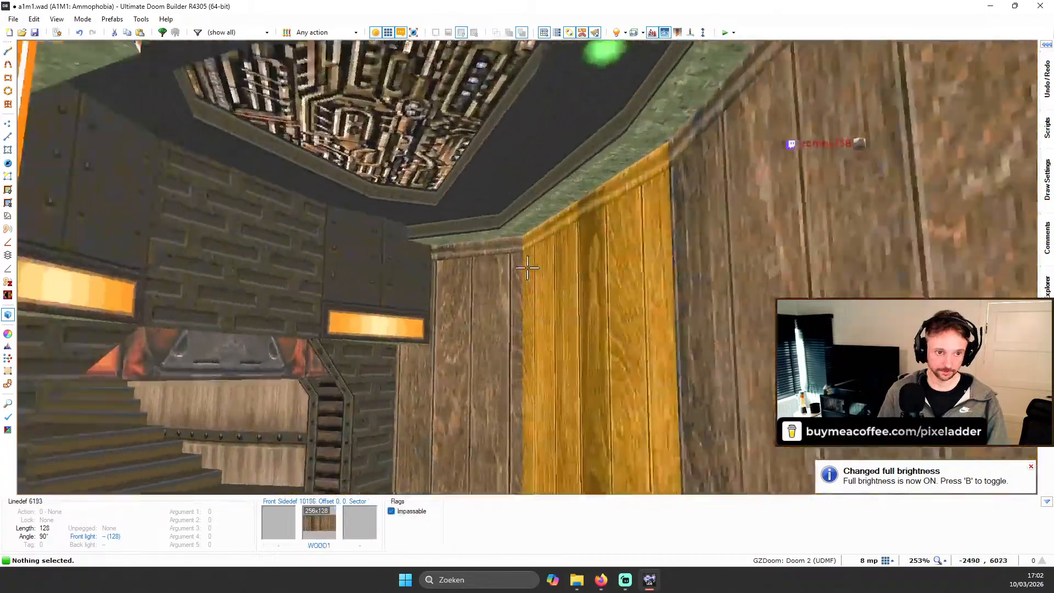
pyautogui.press('w')
pyautogui.press('w')
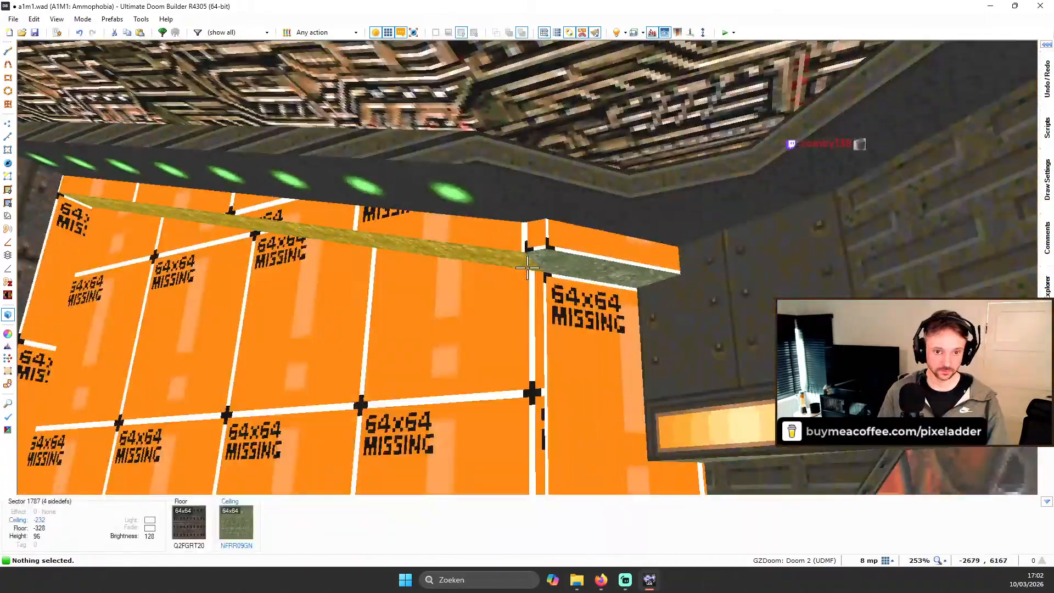
pyautogui.press('s')
pyautogui.press('w')
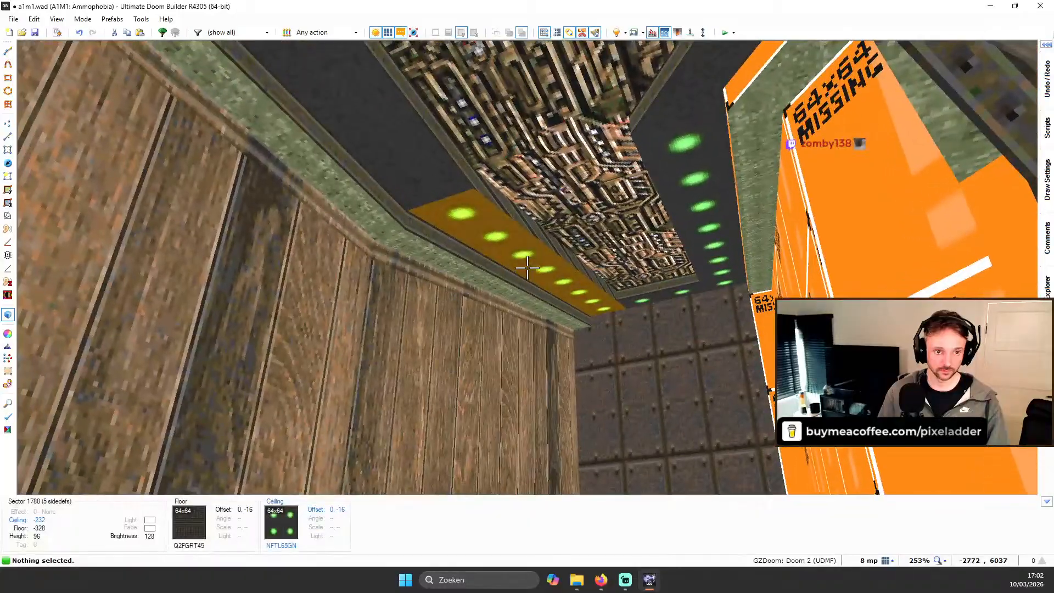
pyautogui.press('w')
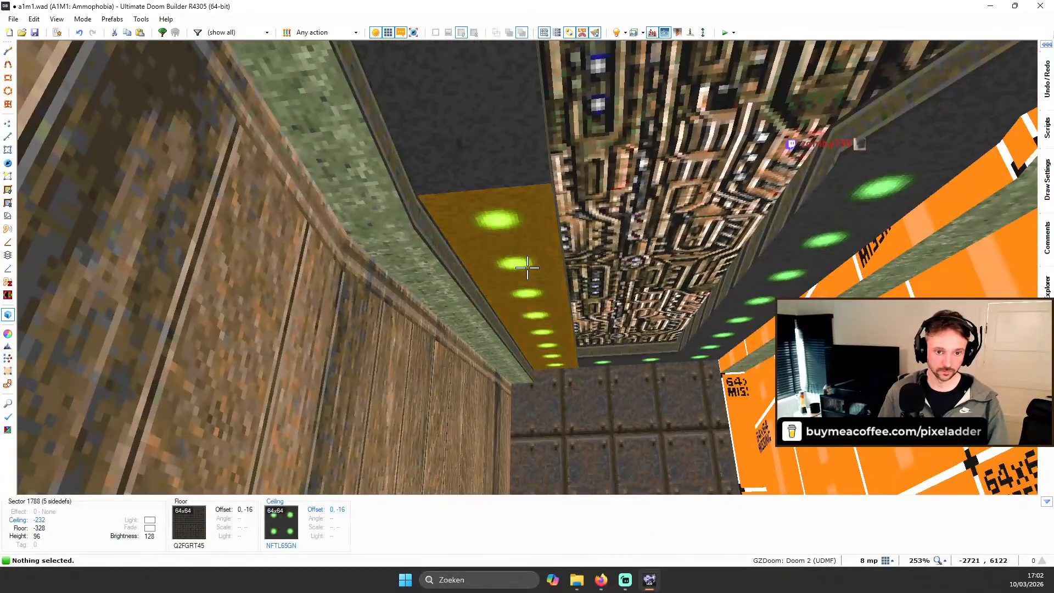
pyautogui.hotkey('ctrl', 'c')
pyautogui.hotkey('ctrl', 'v')
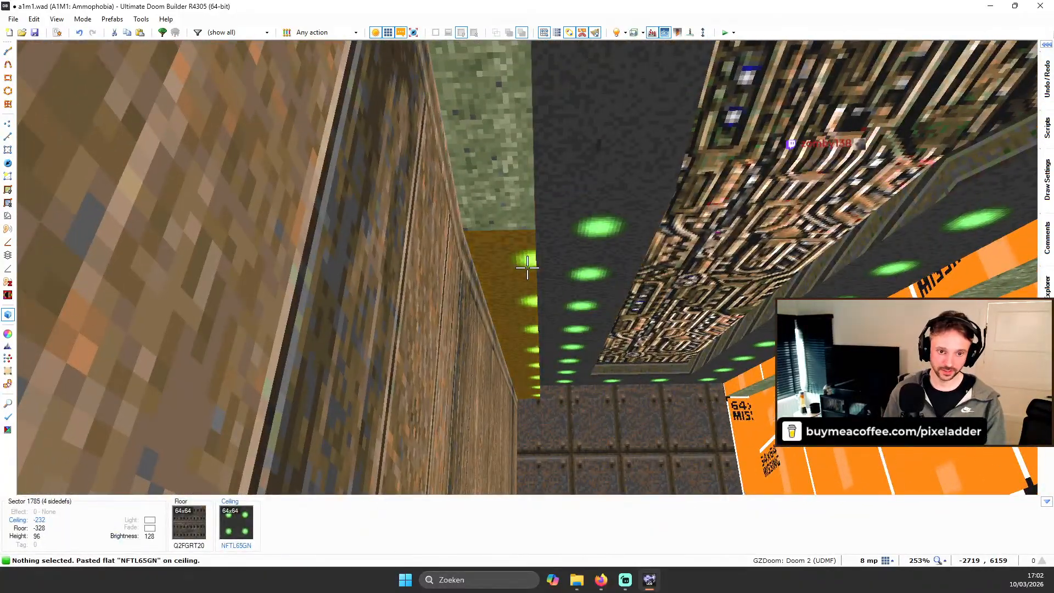
pyautogui.press('g')
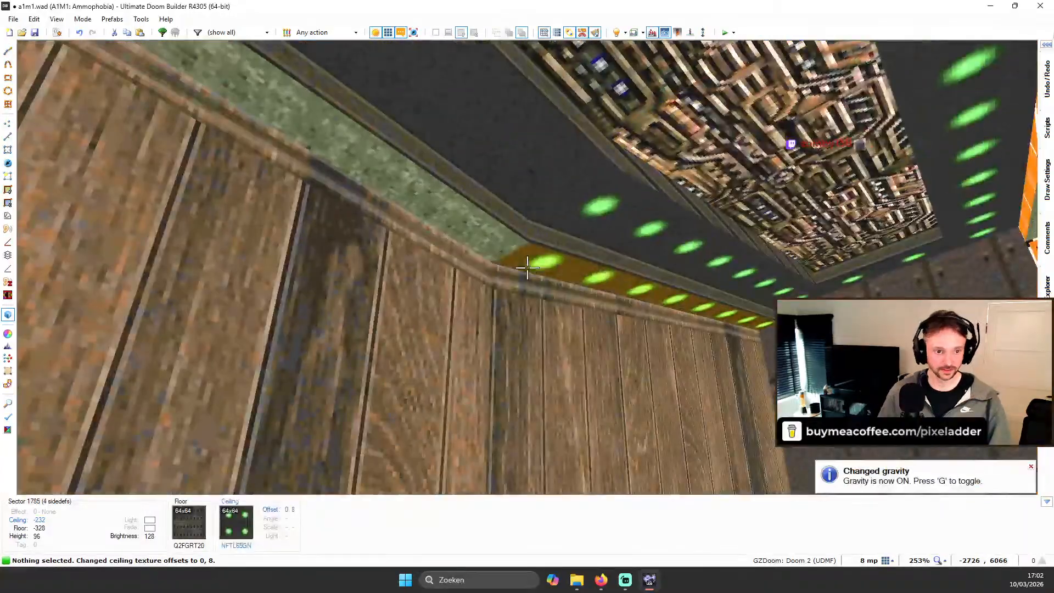
# Step: Apply NFTL65GN to the adjoining middle trim ceiling along the wood wall with a texture offset of 0, 8
pyautogui.press('w')
pyautogui.press('w')
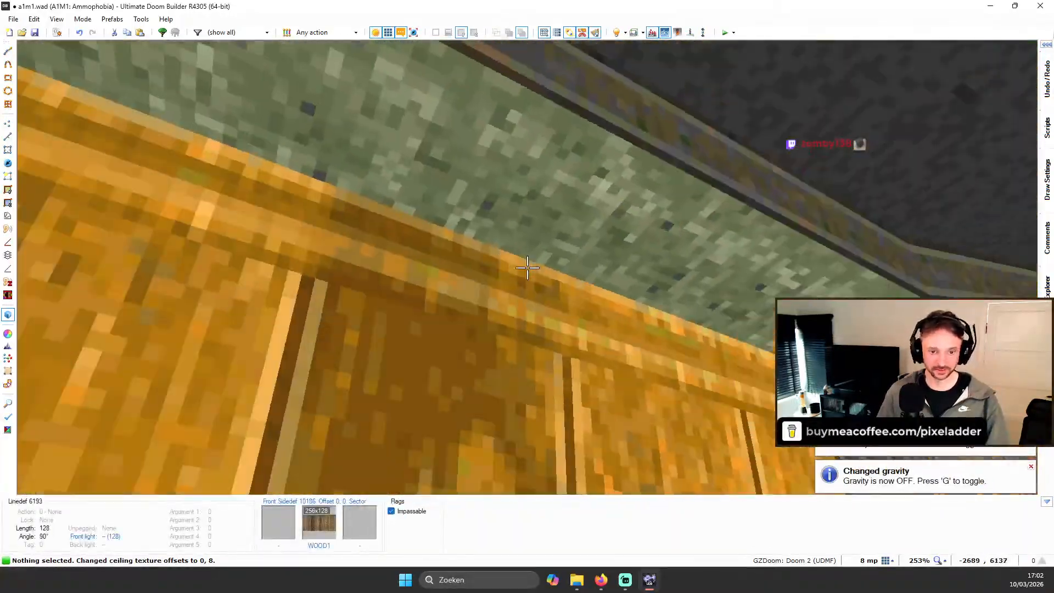
pyautogui.hotkey('ctrl', 'c')
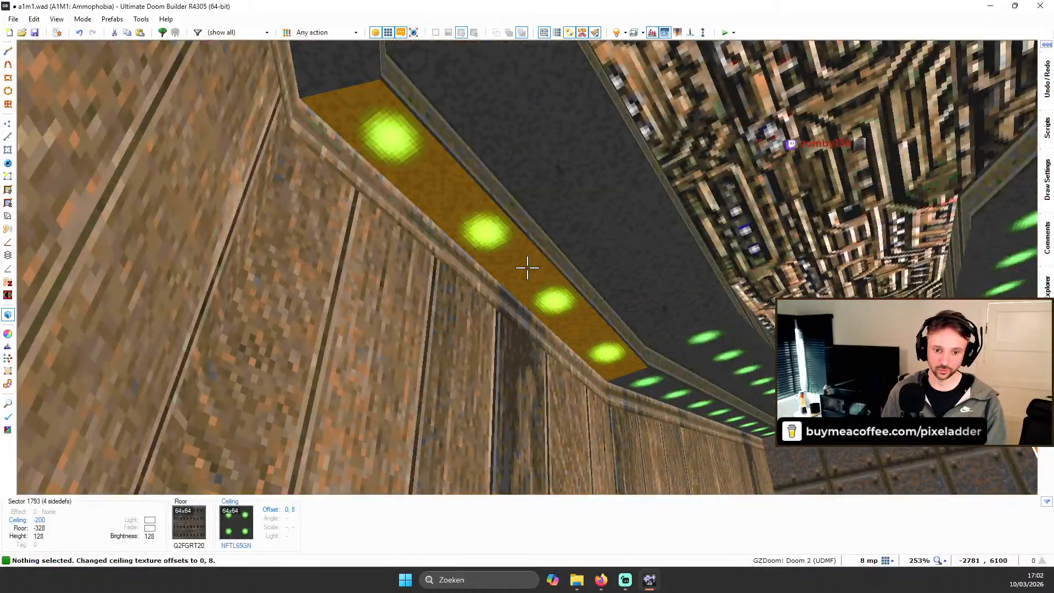
# Step: Apply NFTL65GN to the short angled trim ceiling beside the orange light and set its texture offset to -31, -11
pyautogui.press('w')
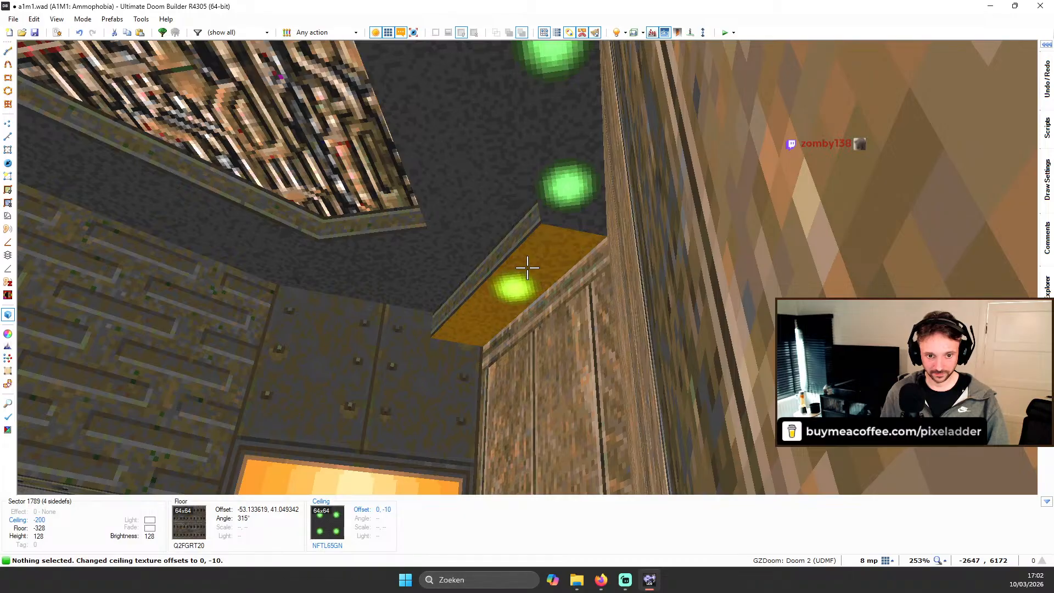
pyautogui.press('w')
pyautogui.press('w')
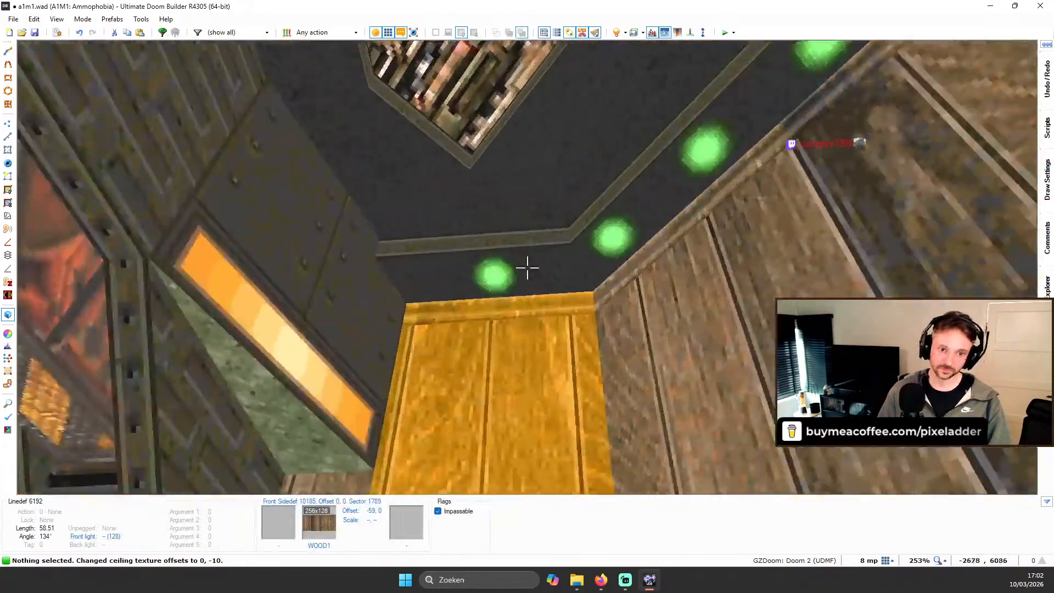
pyautogui.press('w')
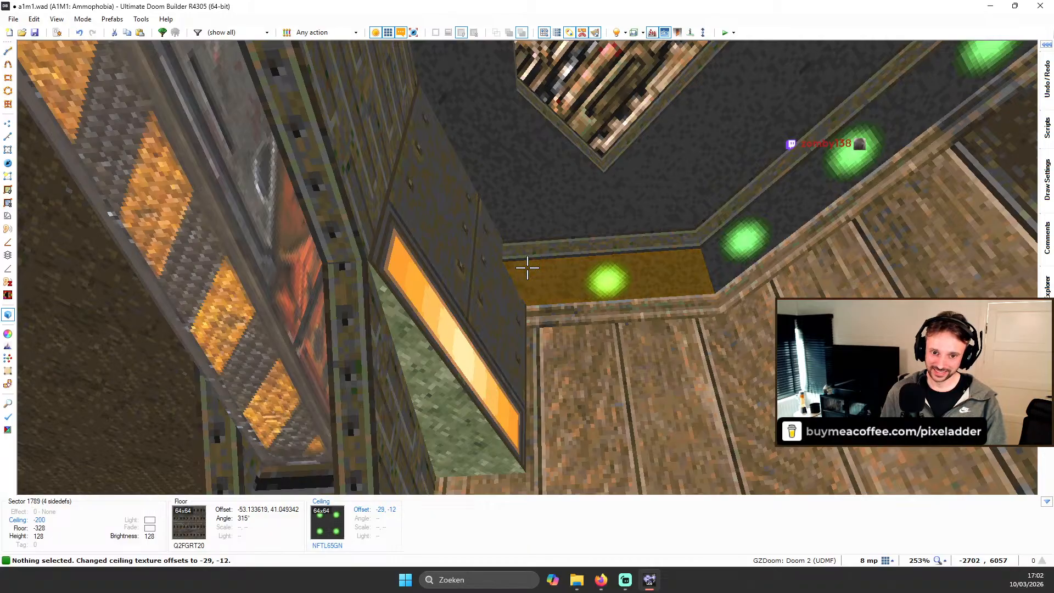
pyautogui.press('d')
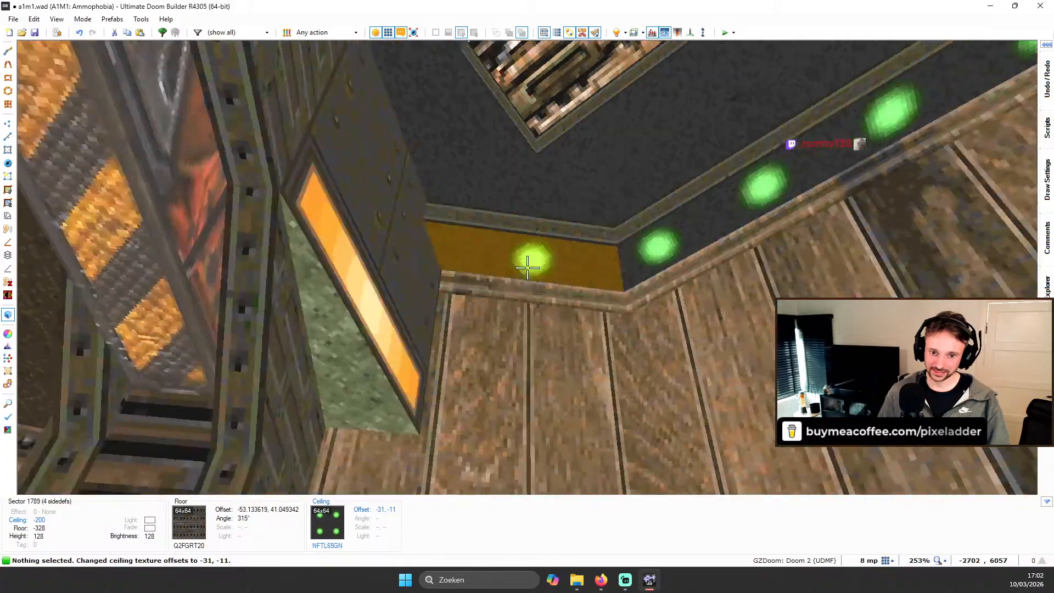
pyautogui.press('e')
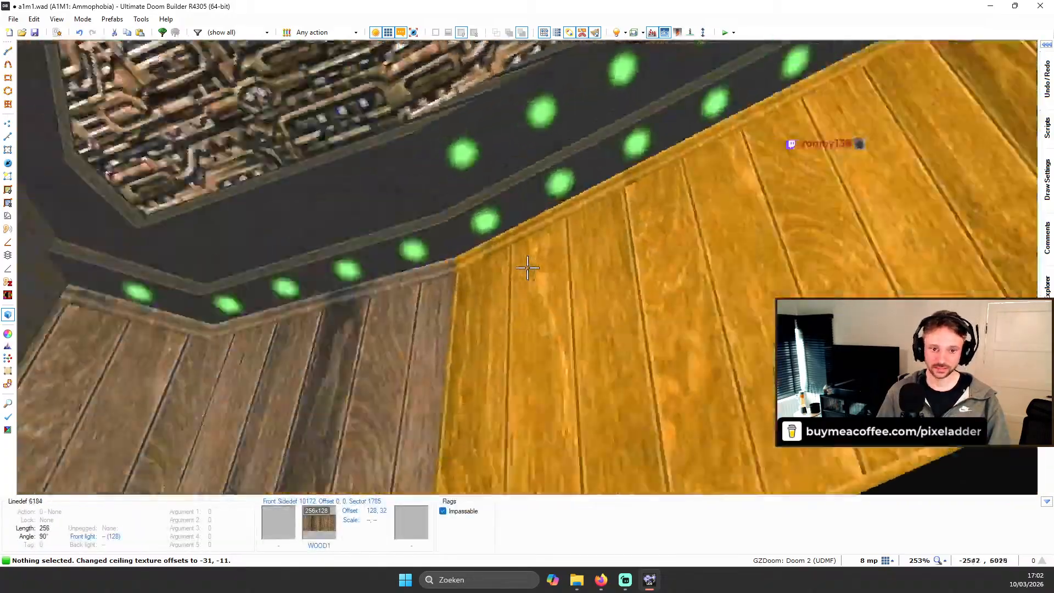
pyautogui.press('e')
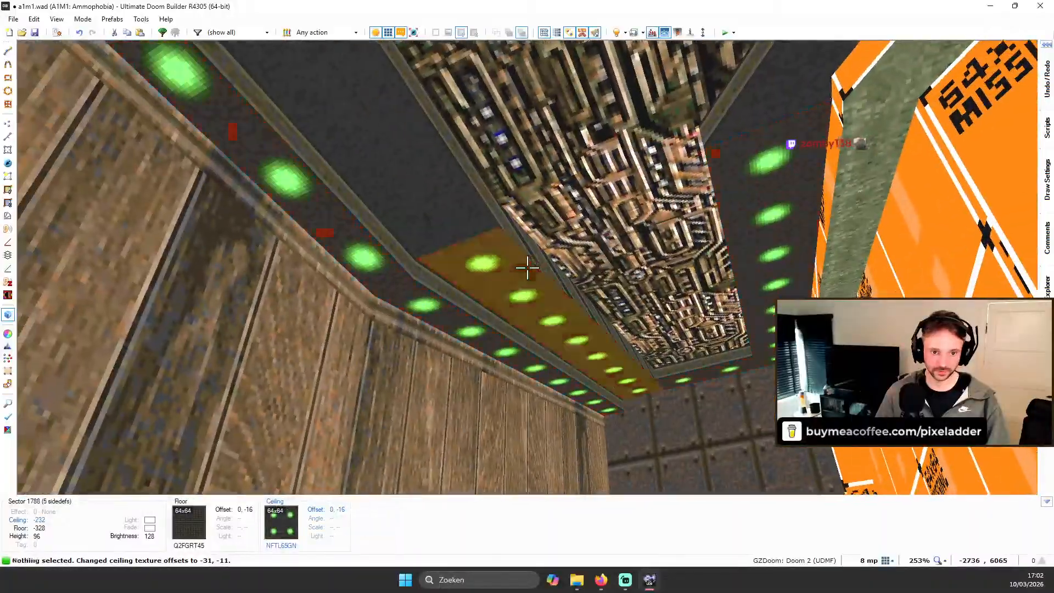
pyautogui.click(527, 267)
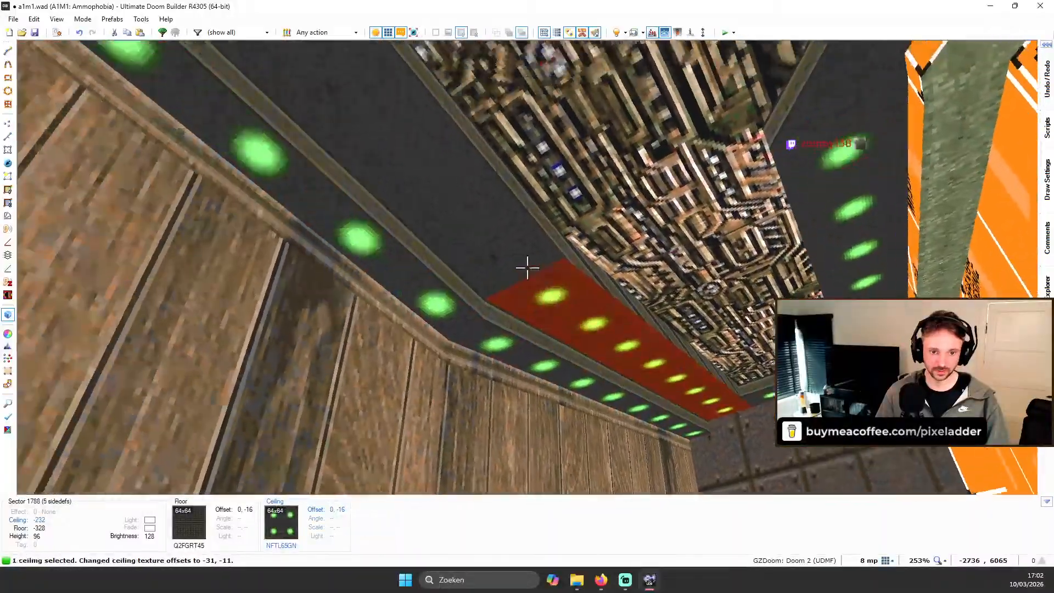
pyautogui.click(528, 268)
pyautogui.click(528, 268)
pyautogui.press('e')
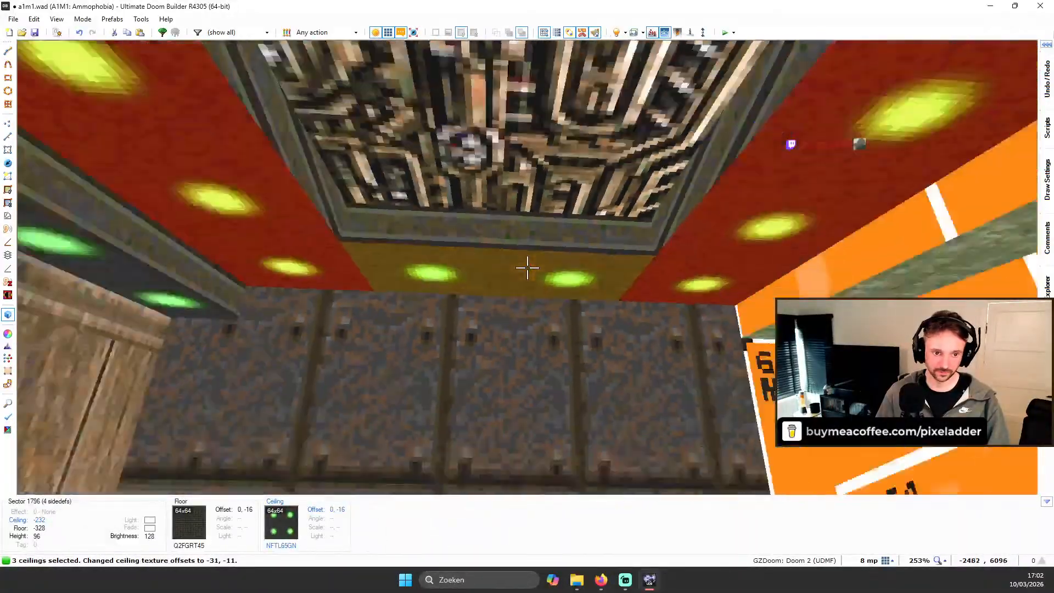
pyautogui.click(528, 268)
pyautogui.press('e')
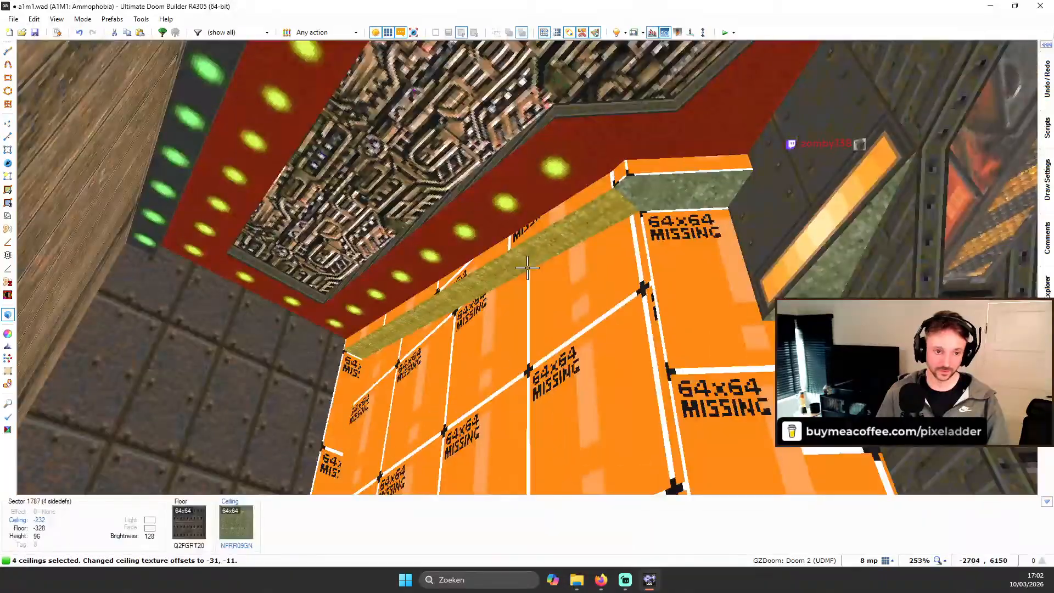
pyautogui.press('c')
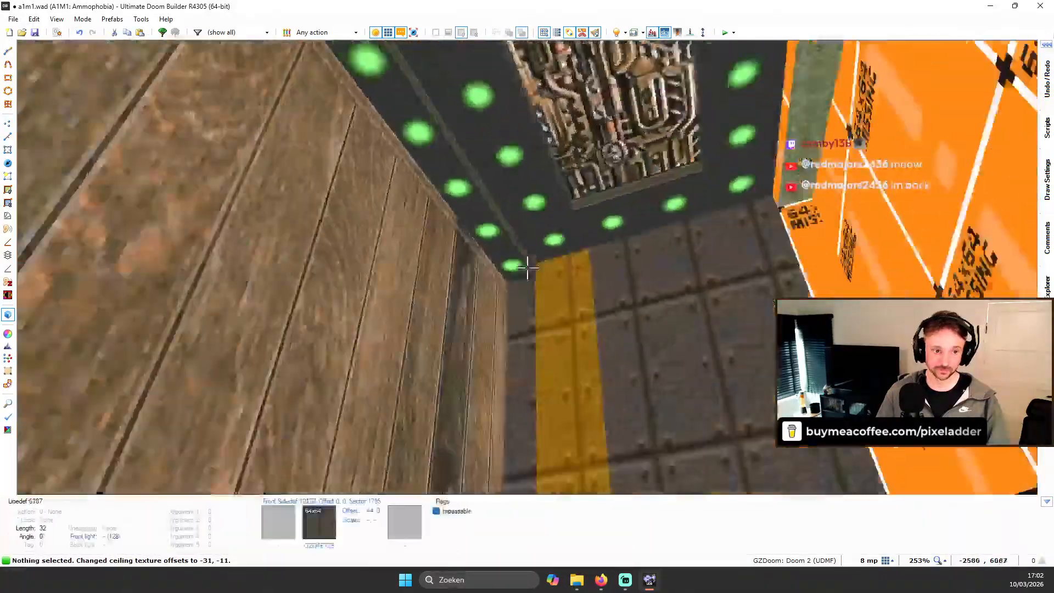
pyautogui.press('b')
pyautogui.press('b')
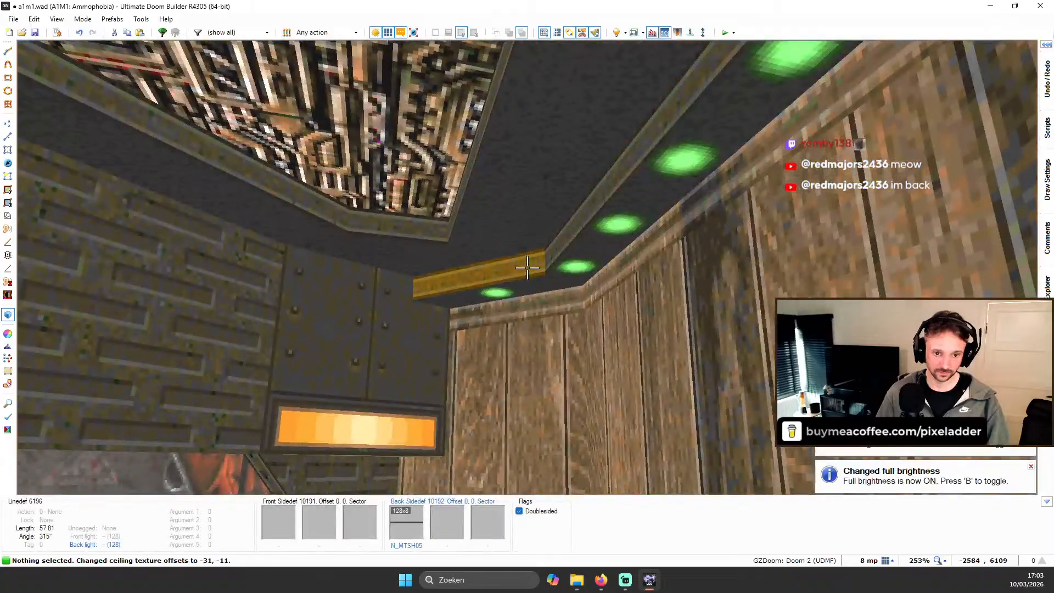
# Step: Try the N_MTTK16 texture on the connected N_MTSH05 trim sections of the ceiling and auto-align it in X and Y
pyautogui.keyDown('shift'); pyautogui.click(527, 268); pyautogui.keyUp('shift')
pyautogui.middleClick(527, 268)
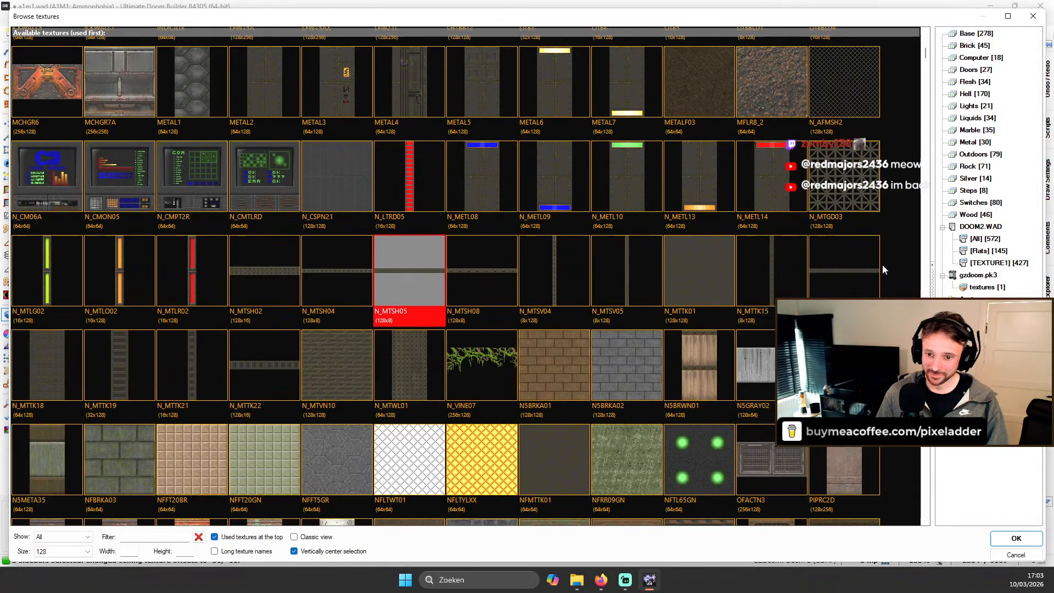
pyautogui.doubleClick(840, 269)
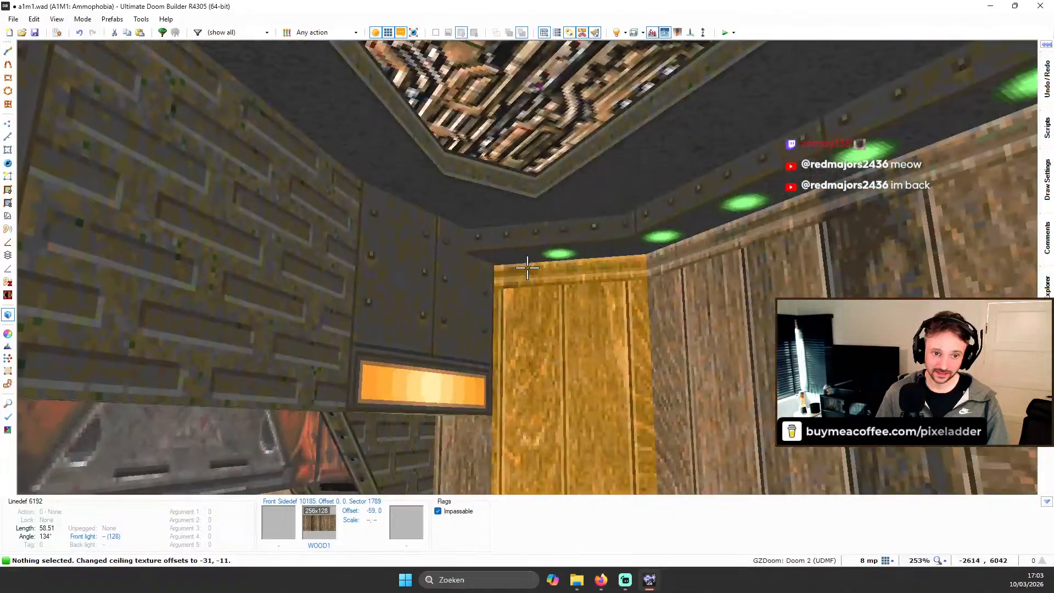
pyautogui.press('a')
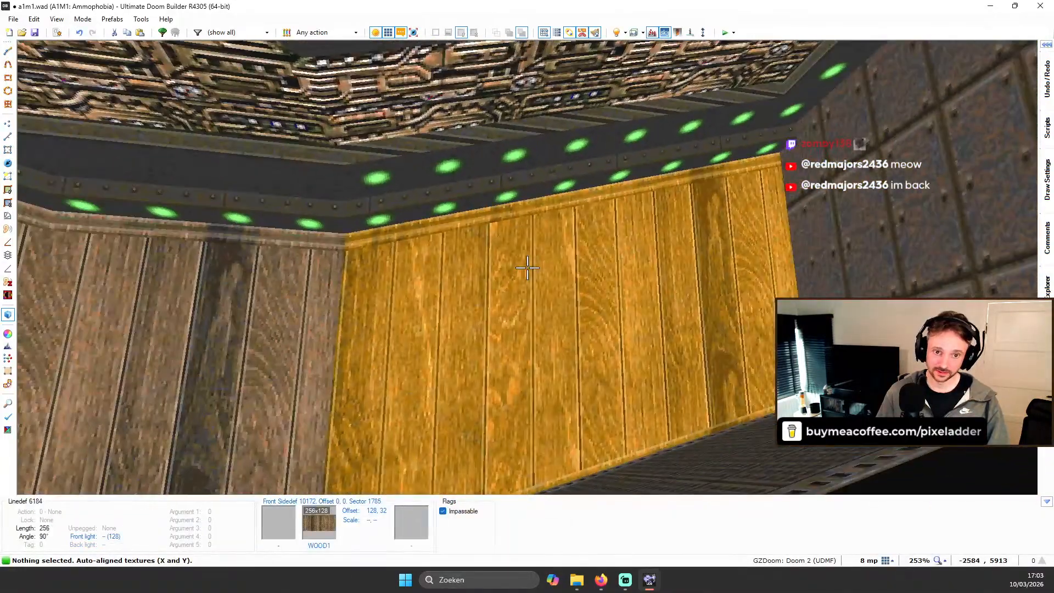
# Step: Try N_MTSH08 on the selected ceiling trim sections in place of N_MTTK16 and auto-align it in X and Y
pyautogui.press('b')
pyautogui.press('b')
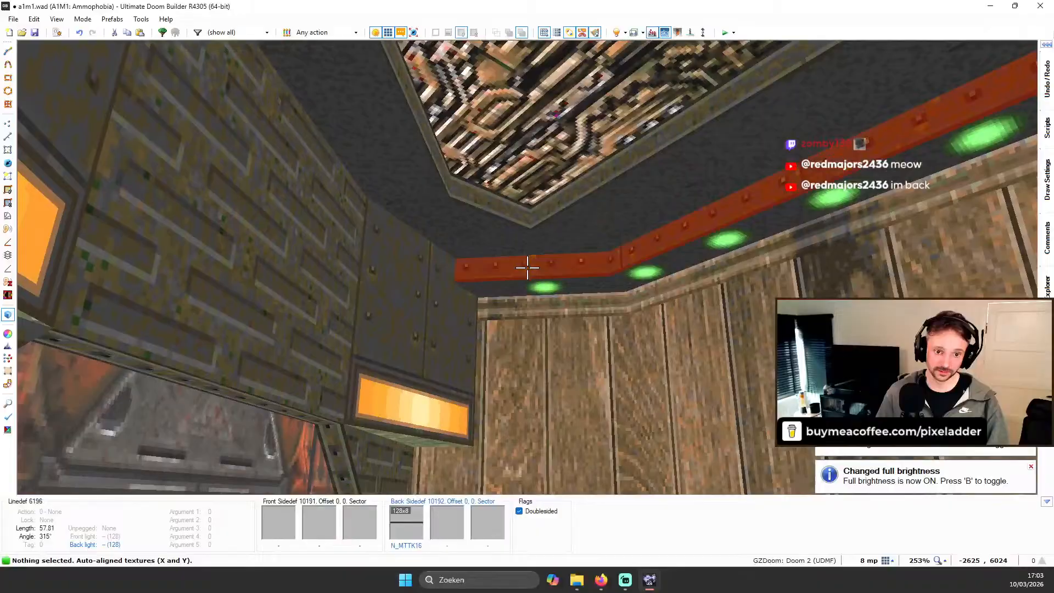
pyautogui.rightClick(528, 268)
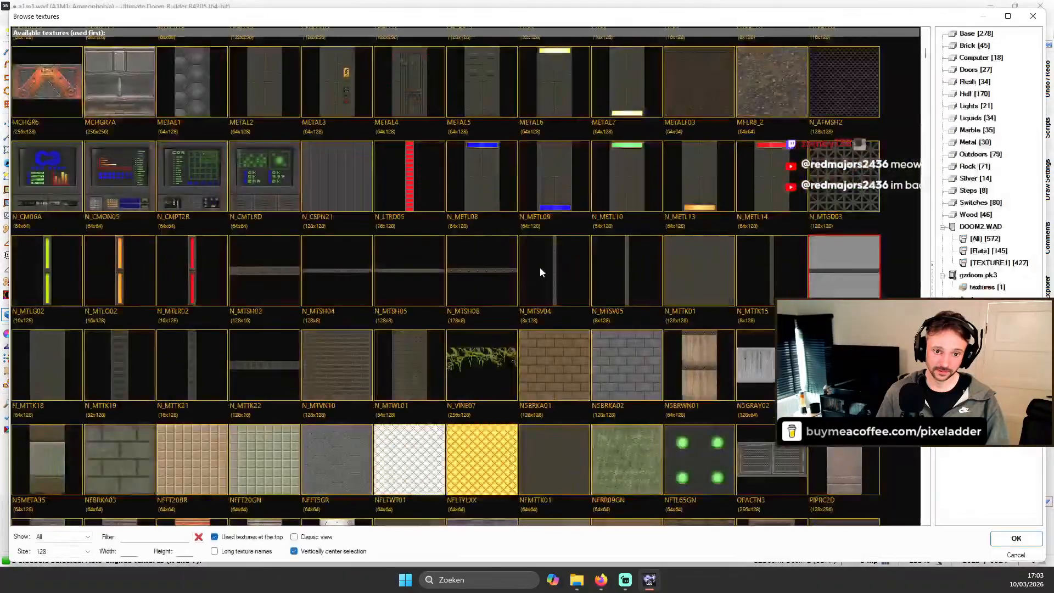
pyautogui.doubleClick(477, 272)
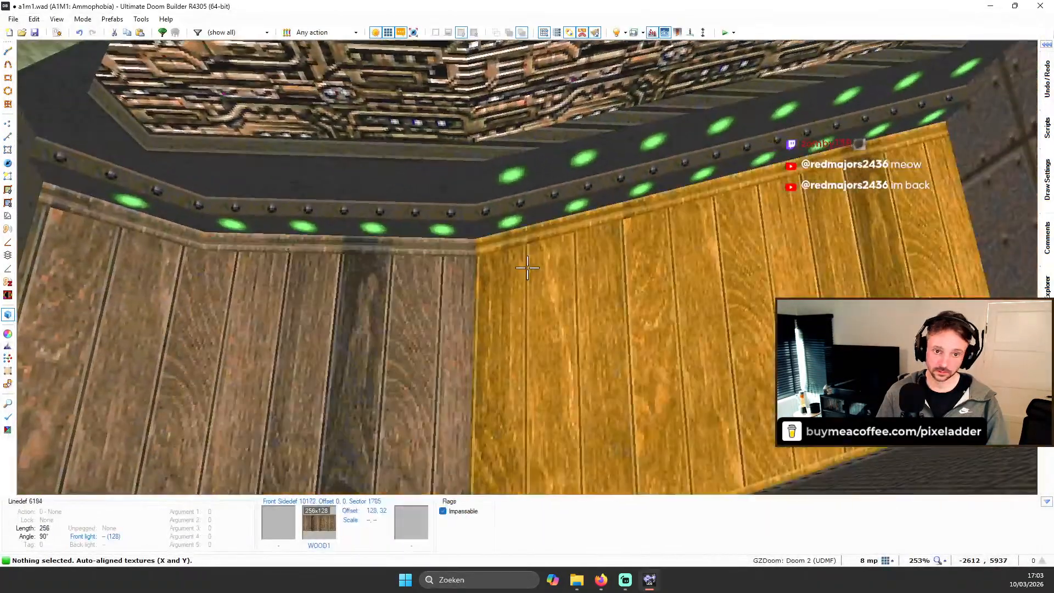
# Step: Reselect the ceiling trim sections, browse the texture library for an alternative and apply ADEL_S04 to them
pyautogui.click(527, 267)
pyautogui.rightClick(527, 267)
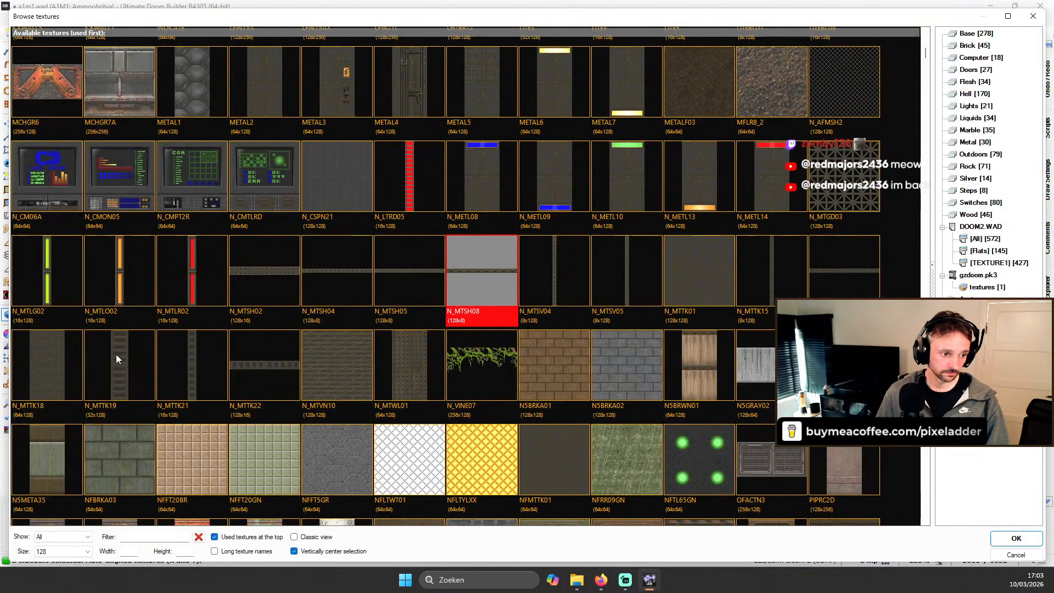
pyautogui.click(388, 290)
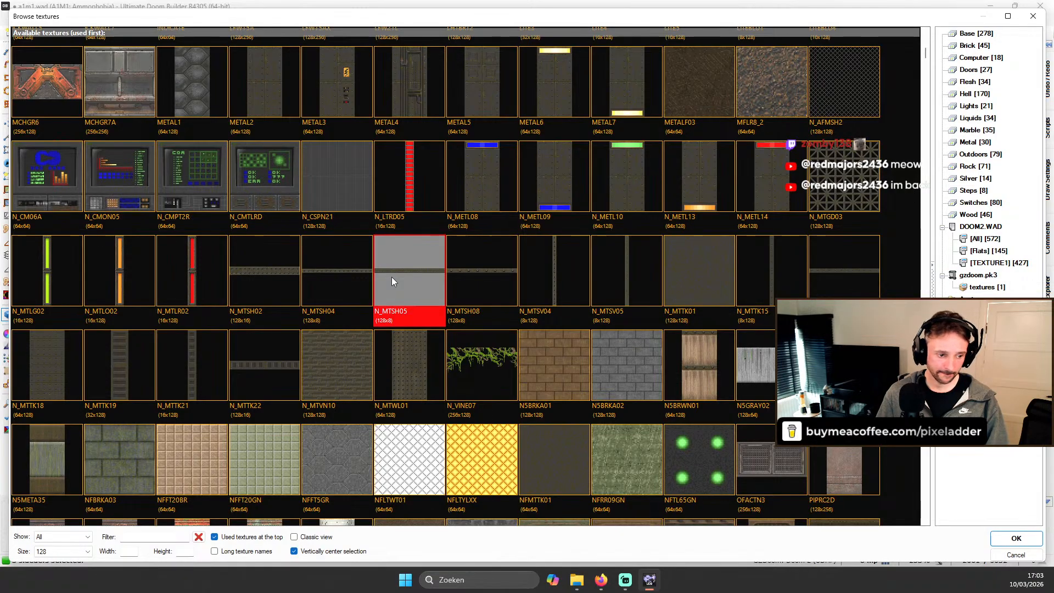
pyautogui.scroll(-5, 392, 278)
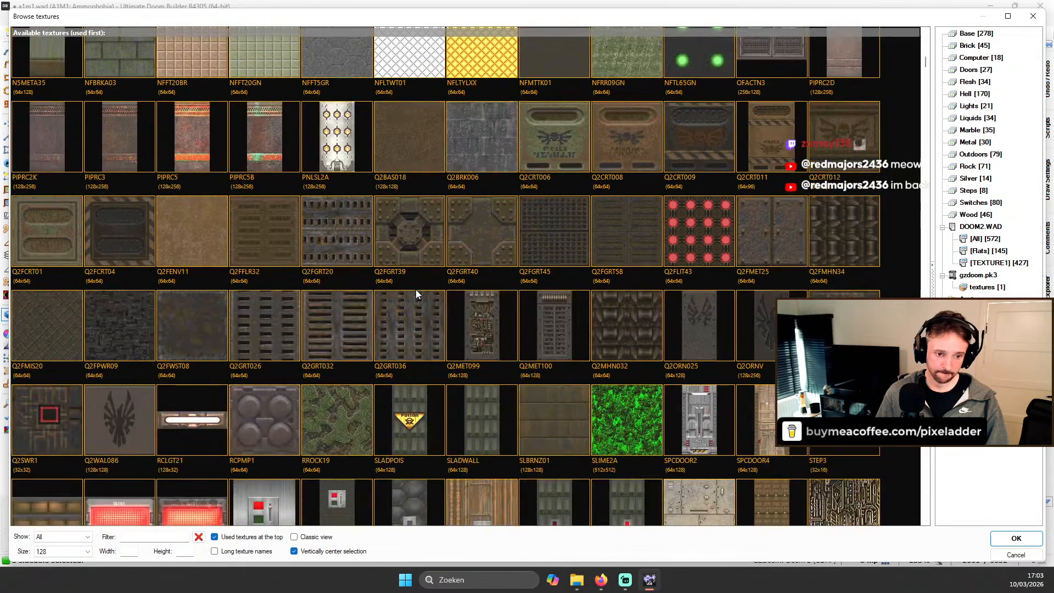
pyautogui.scroll(-10, 420, 291)
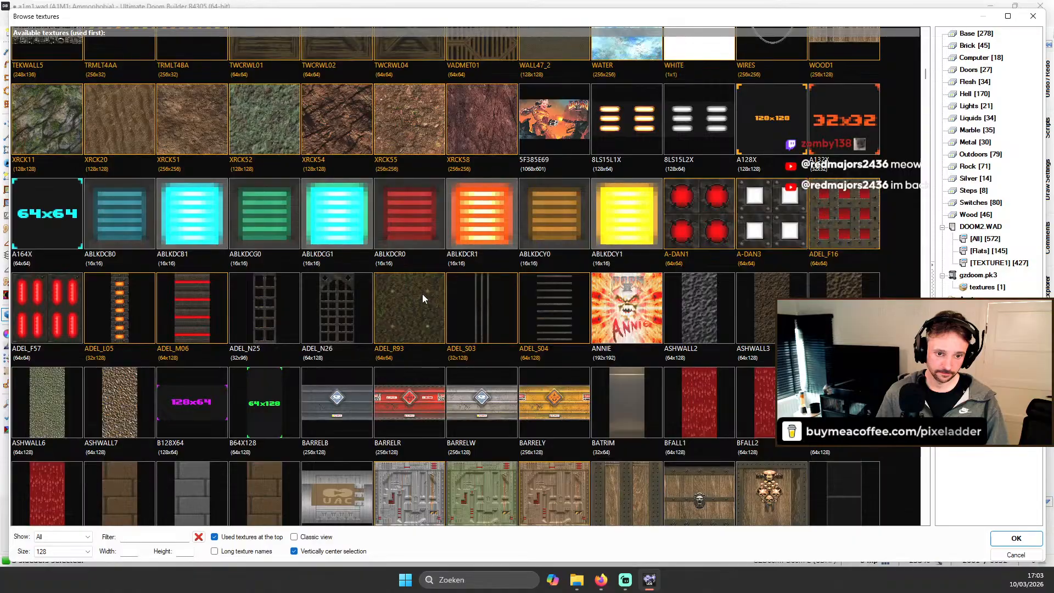
pyautogui.doubleClick(536, 308)
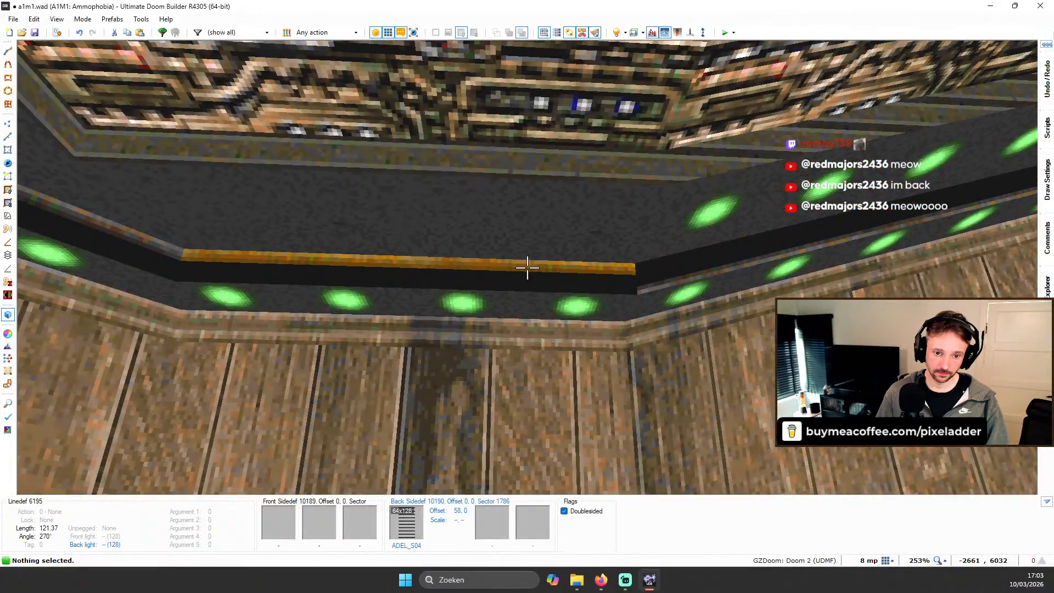
# Step: Replace ADEL_S04 on the selected ceiling trim sections with N_MTSH04 and turn off the full-brightness view
pyautogui.keyDown('shift'); pyautogui.click(527, 267); pyautogui.keyUp('shift')
pyautogui.middleClick(528, 268)
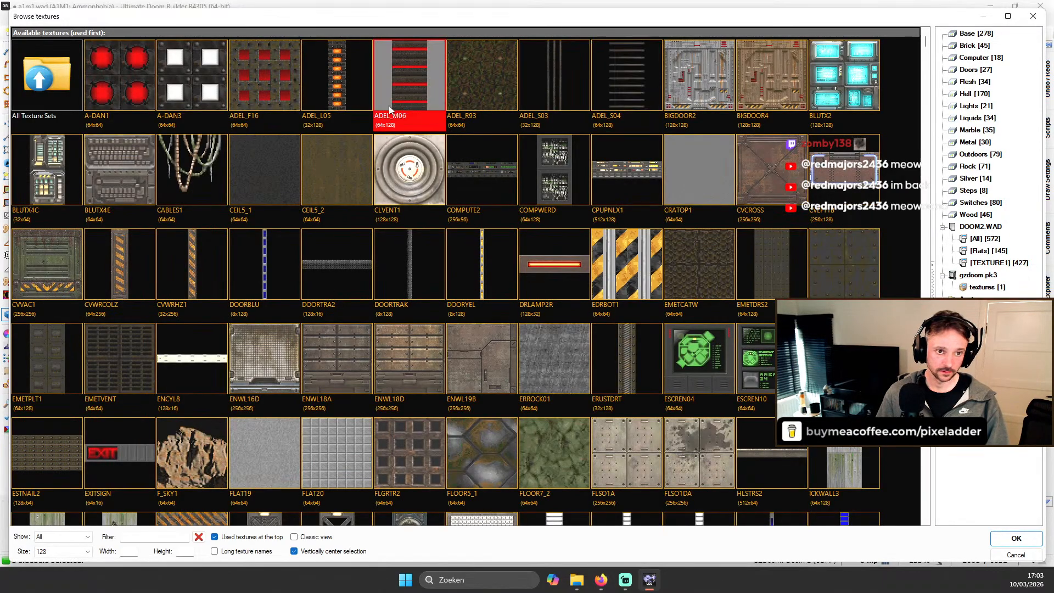
pyautogui.scroll(-10, 395, 127)
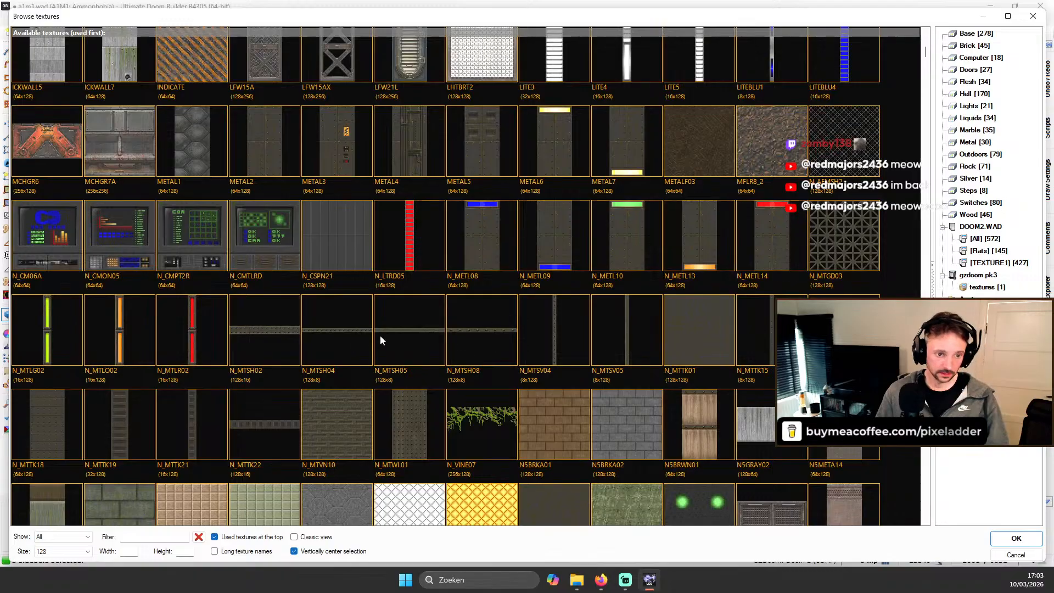
pyautogui.doubleClick(351, 331)
pyautogui.press('b')
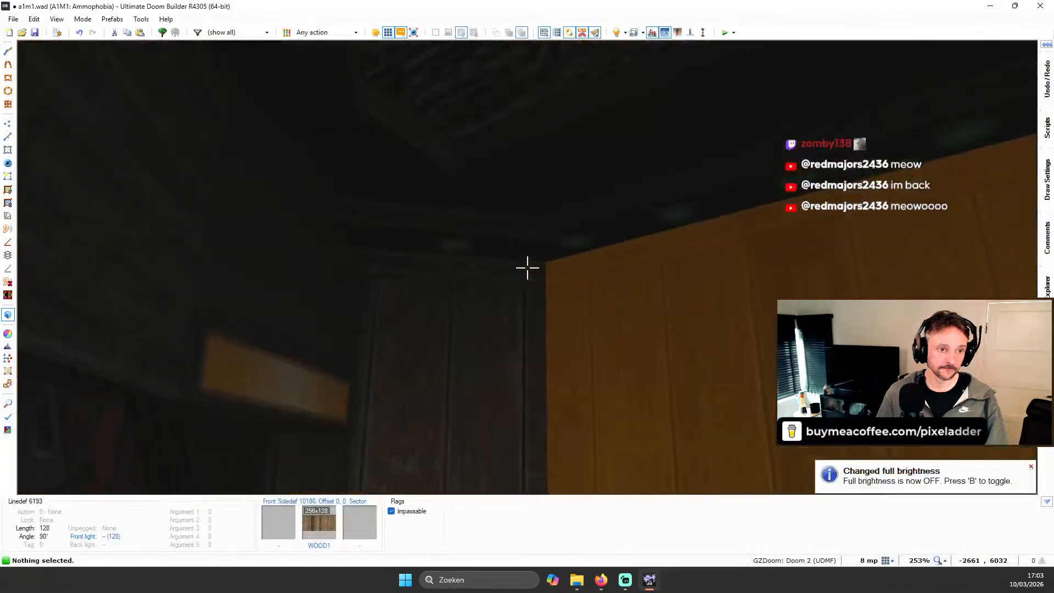
pyautogui.press('e')
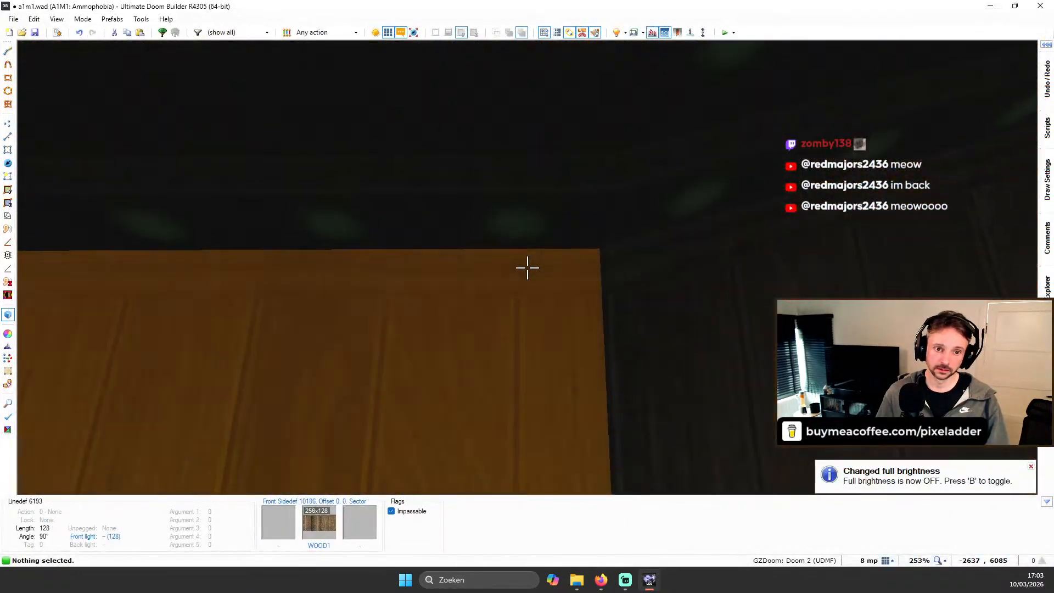
pyautogui.press('d')
pyautogui.keyDown('shift'); pyautogui.click(527, 268); pyautogui.keyUp('shift')
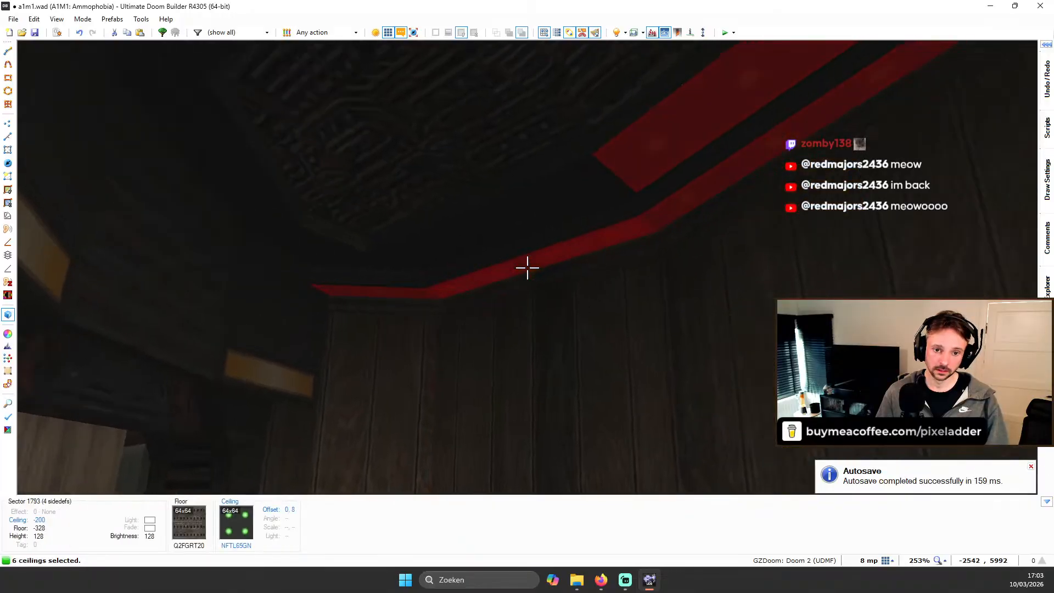
pyautogui.press('c')
pyautogui.click(527, 268)
pyautogui.click(527, 268)
pyautogui.click(528, 268)
pyautogui.rightClick(528, 268)
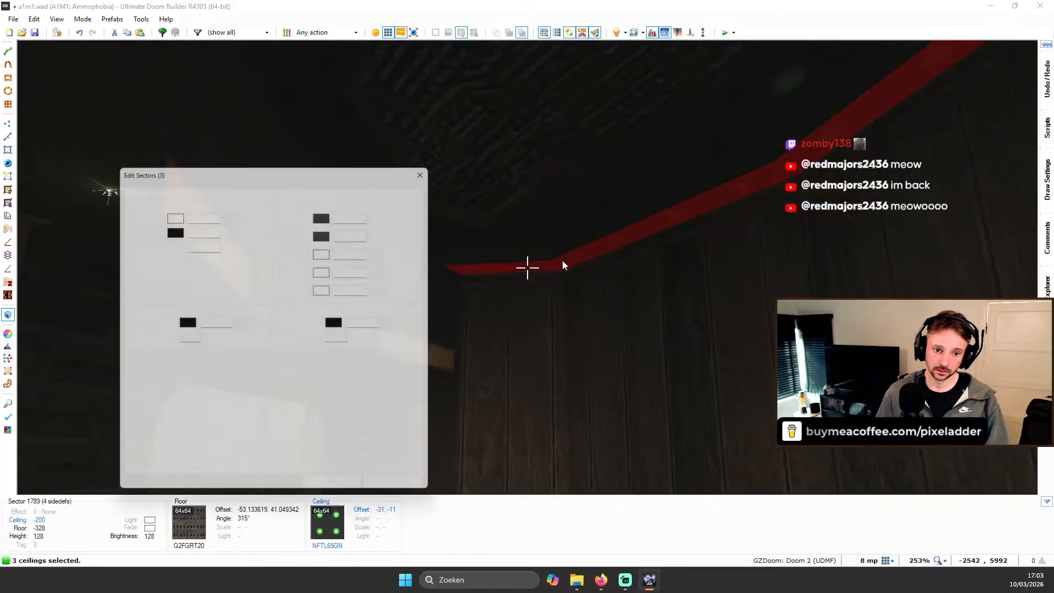
pyautogui.click(383, 230)
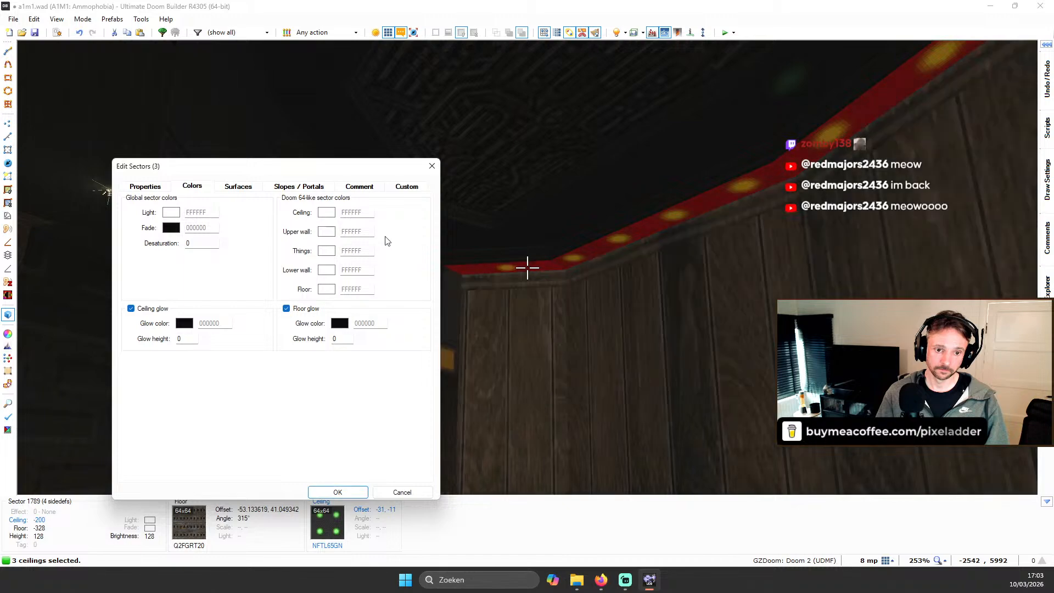
pyautogui.click(338, 492)
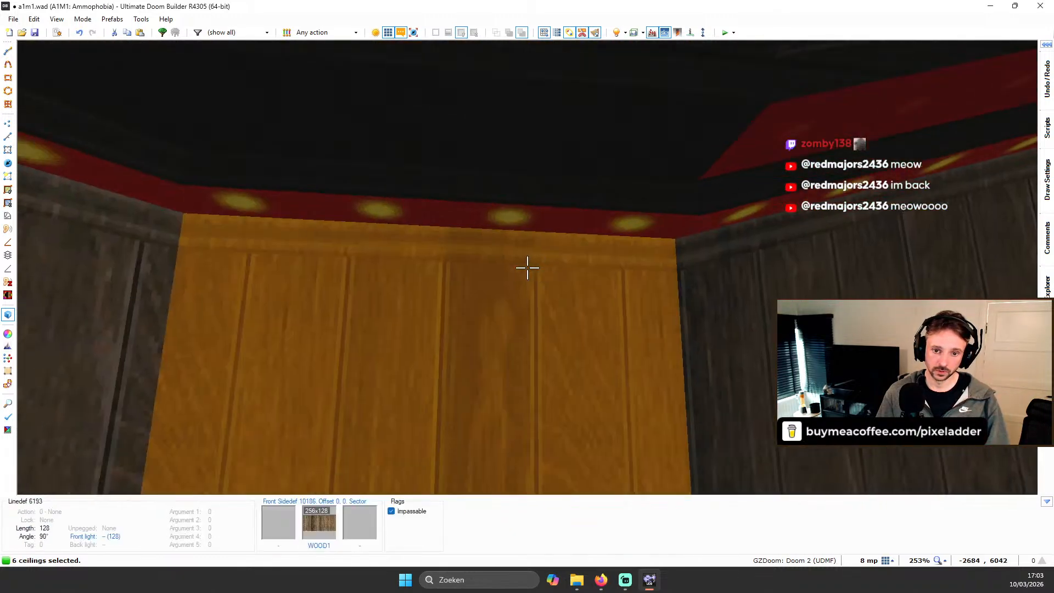
# Step: Select the three NFTL65GN trim ceilings beside the wood walls and try 80FF00 as their Doom 64-like ceiling colour
pyautogui.press('c')
pyautogui.click(527, 267)
pyautogui.click(528, 267)
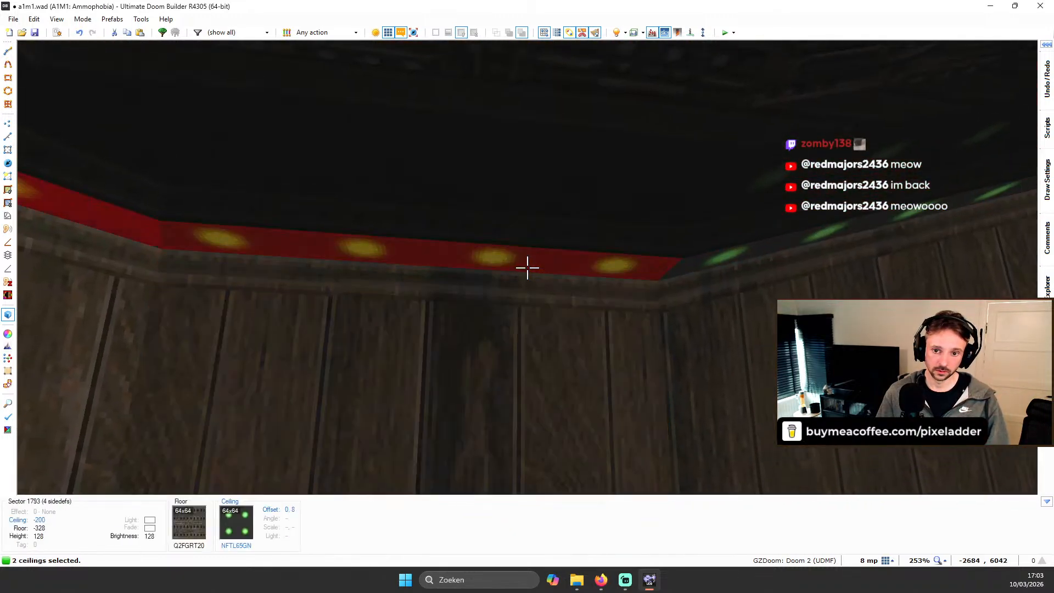
pyautogui.click(527, 267)
pyautogui.rightClick(527, 267)
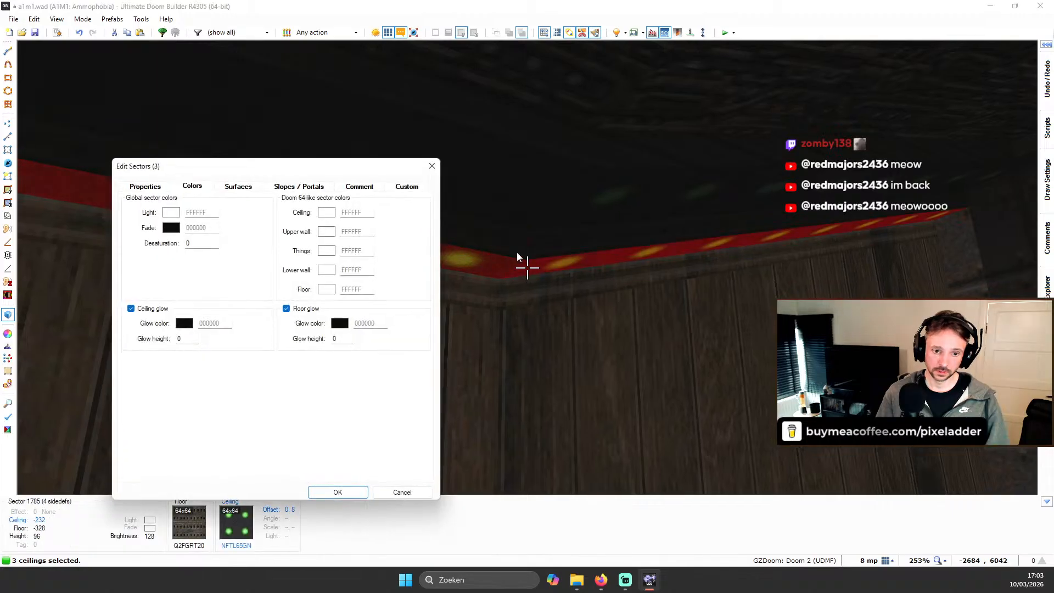
pyautogui.click(331, 215)
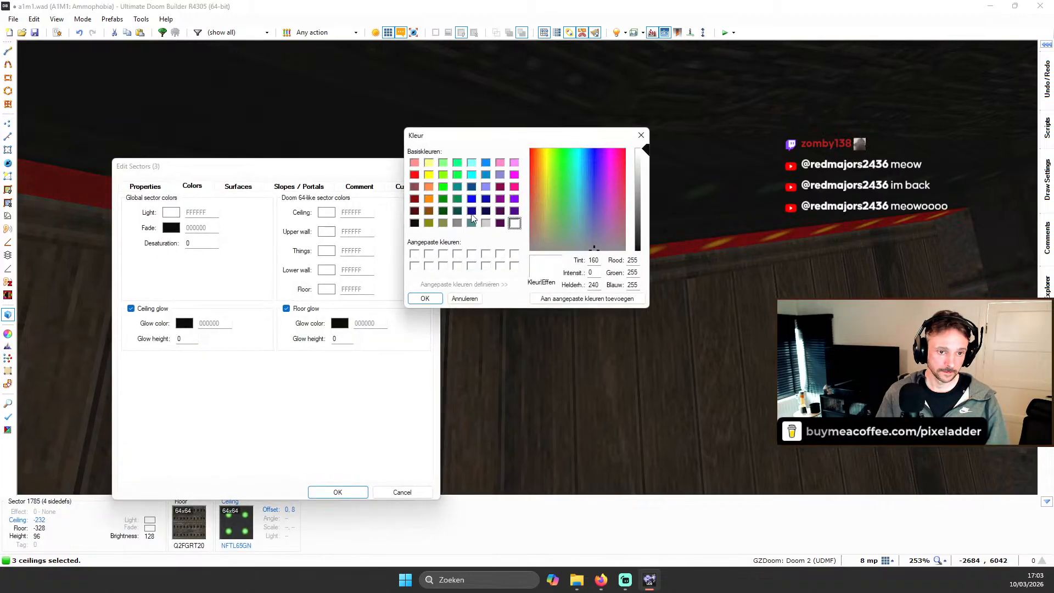
pyautogui.click(441, 176)
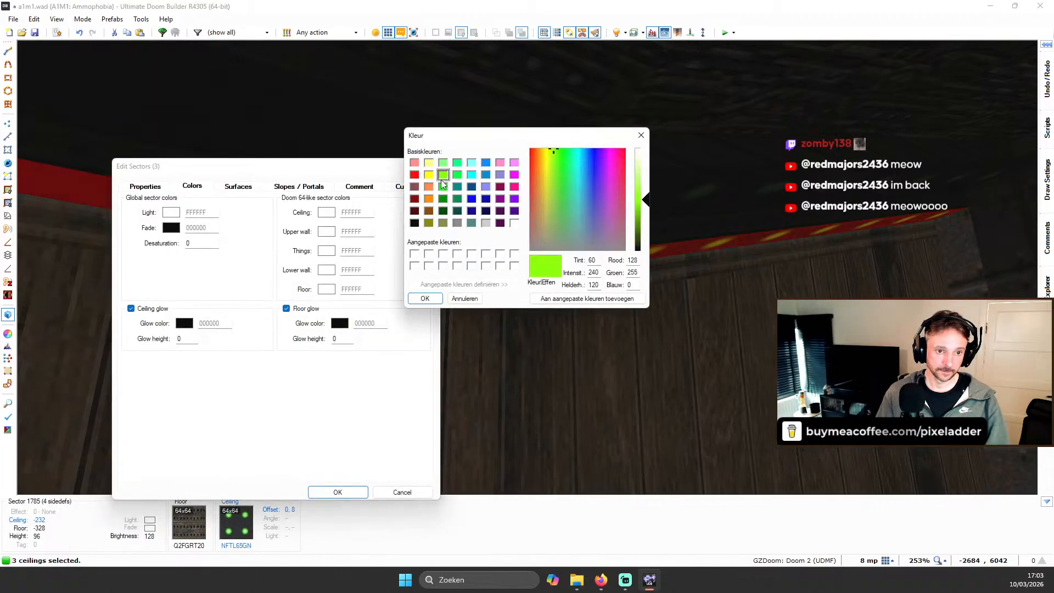
pyautogui.click(425, 298)
pyautogui.click(185, 324)
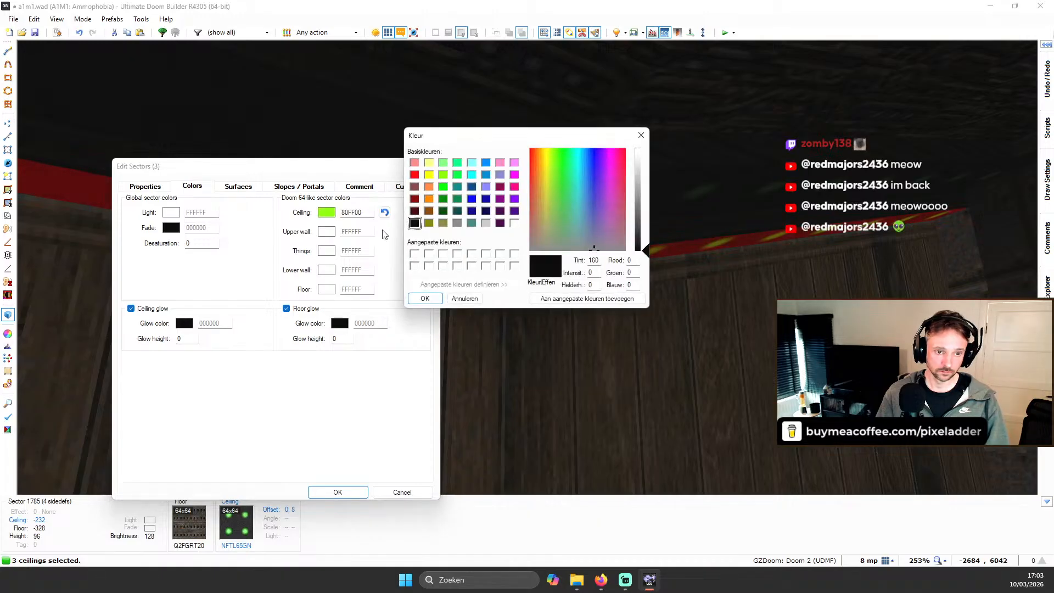
pyautogui.click(465, 299)
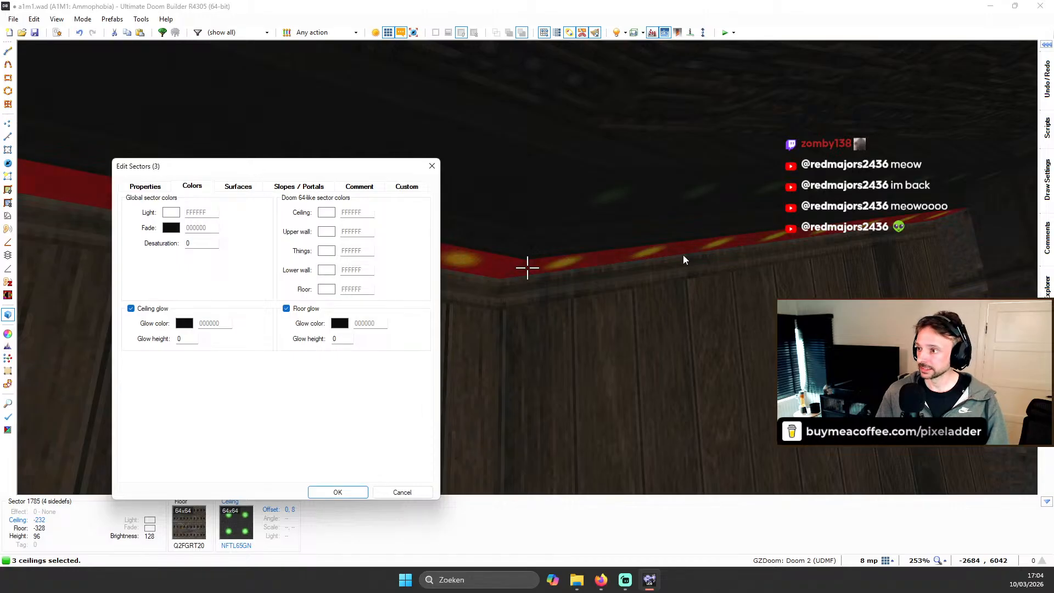
# Step: Set the ceiling glow colour of the three selected light-trim sectors to 80FF00
pyautogui.click(176, 322)
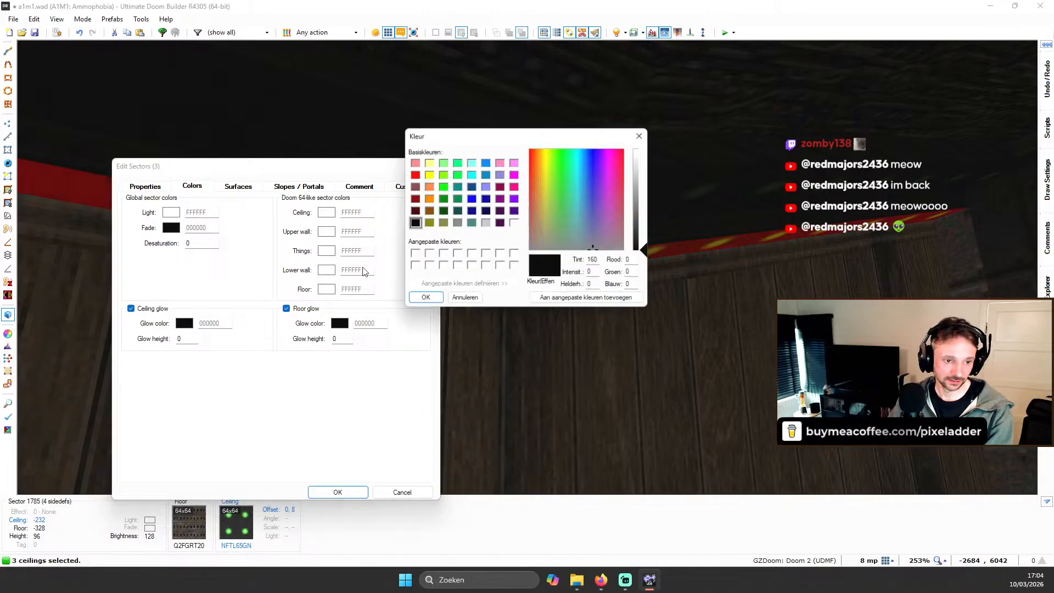
pyautogui.click(443, 176)
pyautogui.click(430, 297)
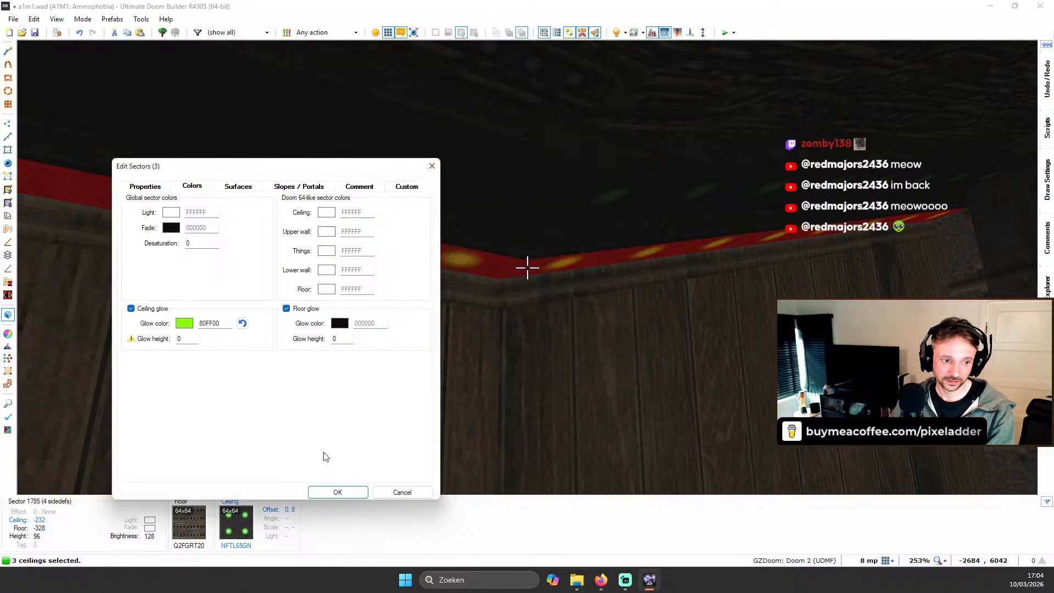
pyautogui.click(337, 492)
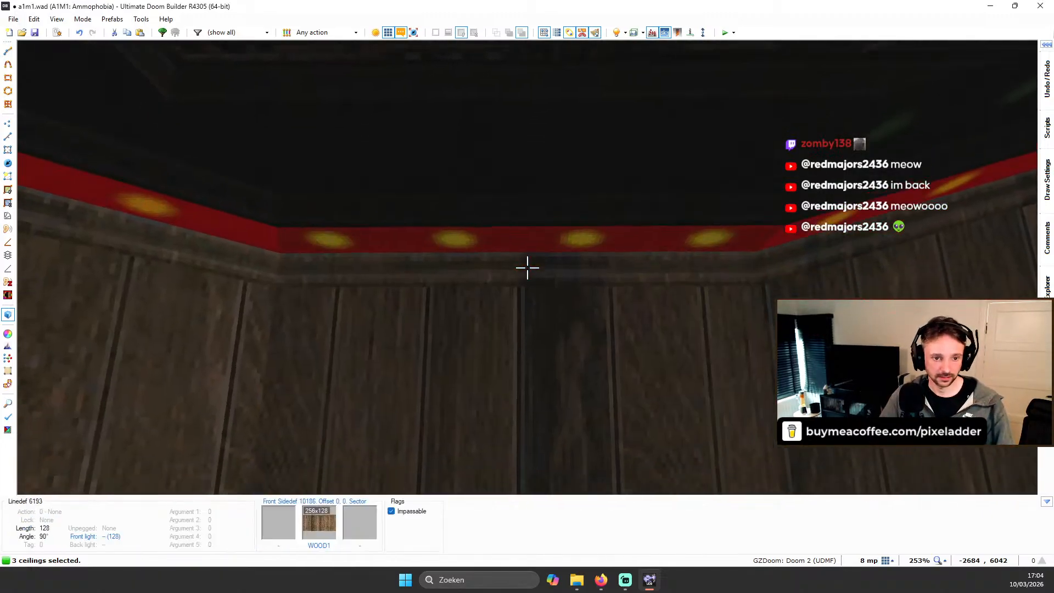
# Step: Check the red, green and blue values of a green attenuated light in the passage south of the hall on the 2D map
pyautogui.press('q')
pyautogui.scroll(-5, 375, 356)
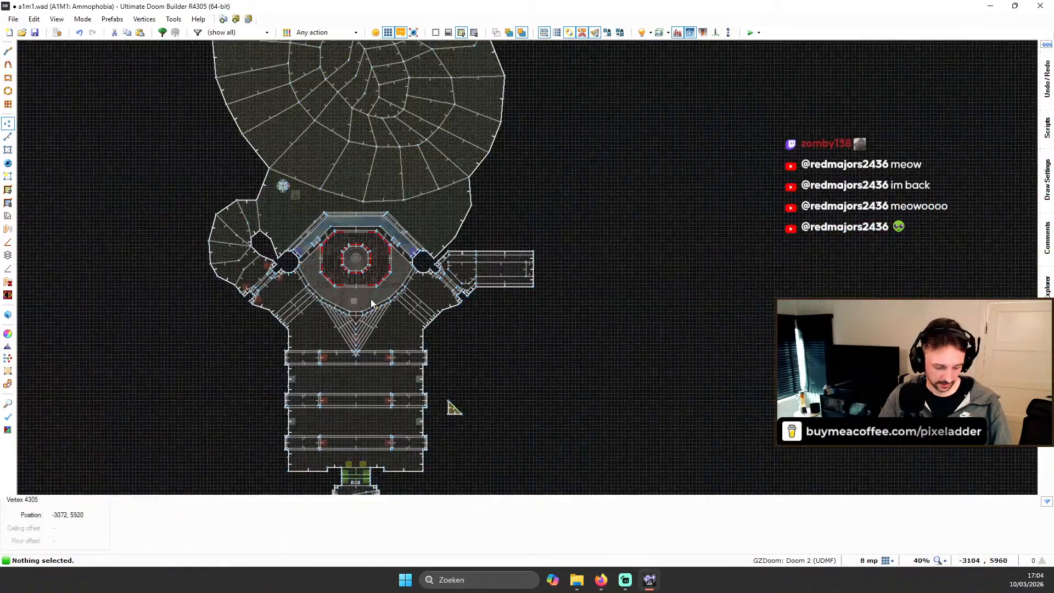
pyautogui.press('t')
pyautogui.scroll(8, 376, 356)
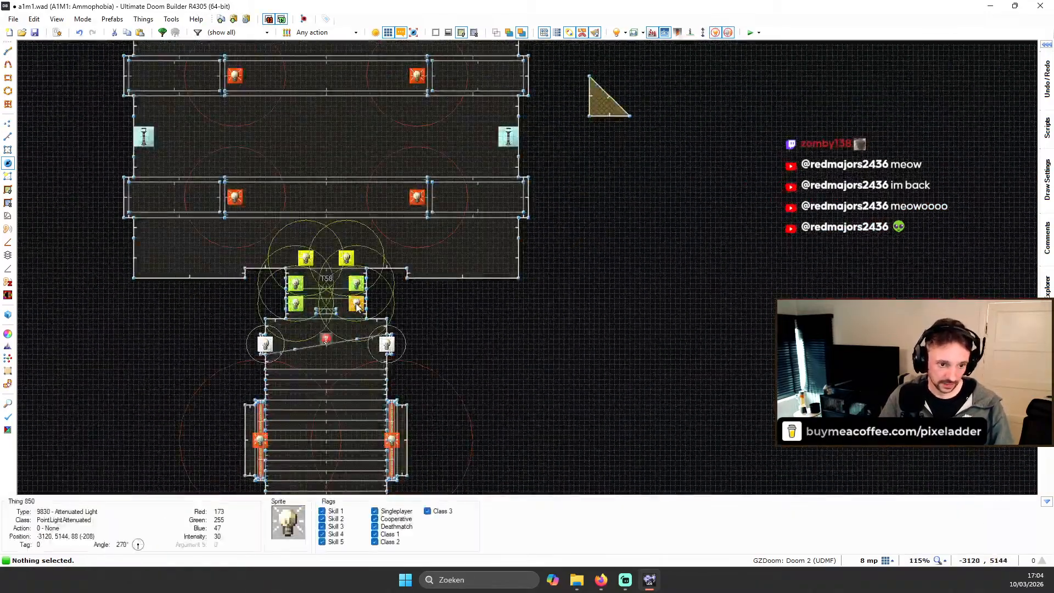
pyautogui.rightClick(357, 306)
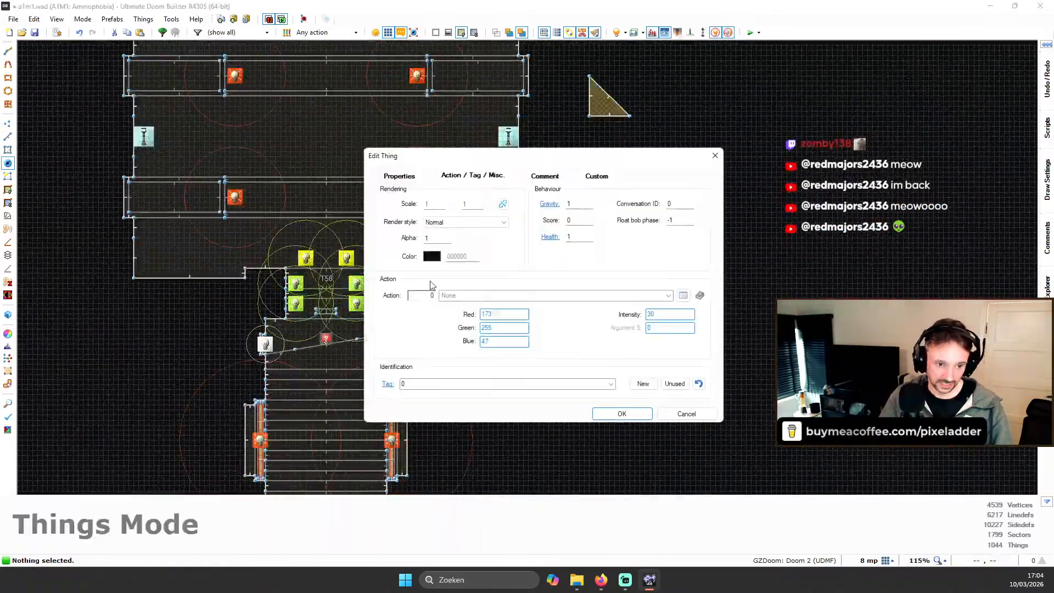
pyautogui.click(706, 418)
pyautogui.scroll(-3, 525, 109)
# Step: Give the long NFTL65GN trim sector a ceiling glow with RGB colour 173, 255, 47 and a glow height of 96
pyautogui.press('space')
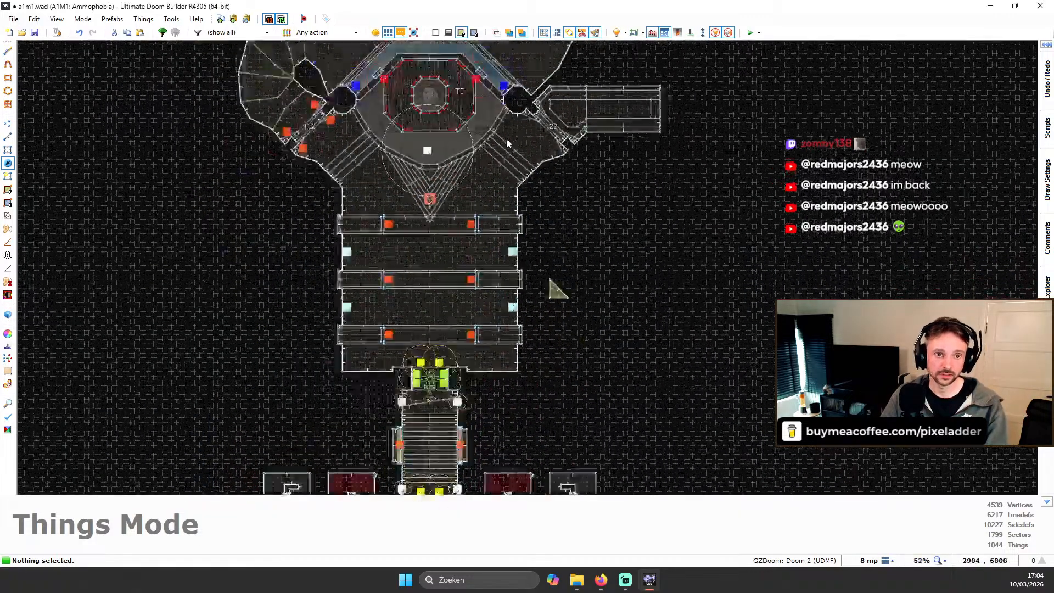
pyautogui.scroll(-1, 507, 138)
pyautogui.scroll(6, 596, 208)
pyautogui.press('w')
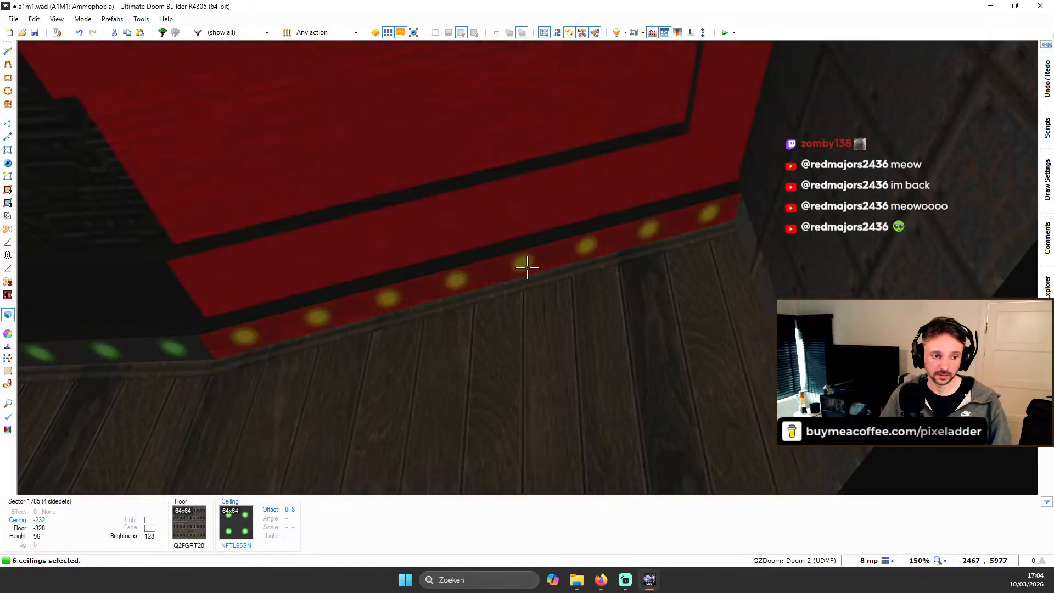
pyautogui.click(527, 268)
pyautogui.rightClick(527, 267)
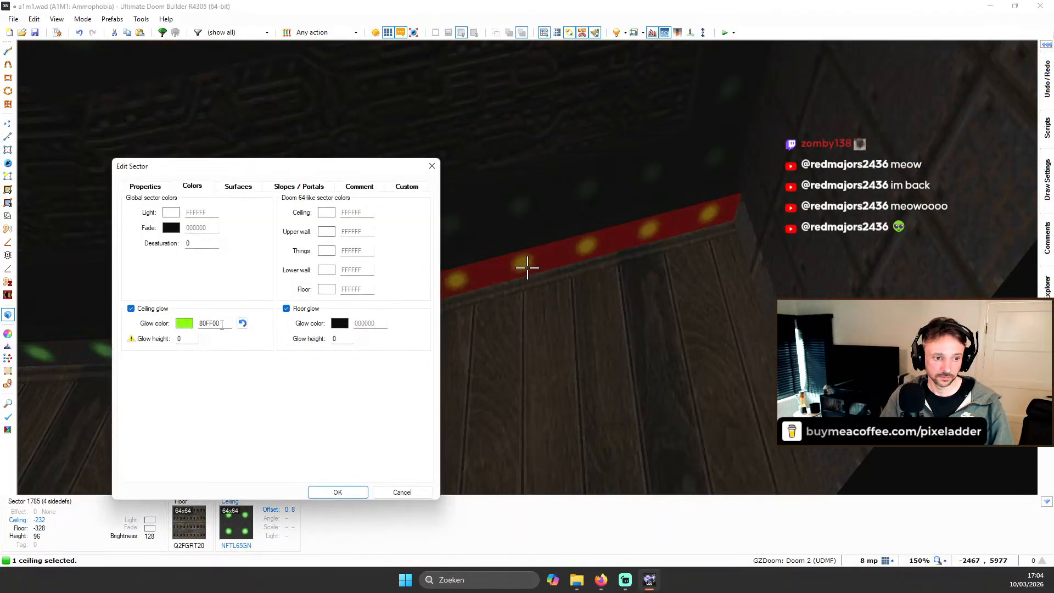
pyautogui.click(192, 324)
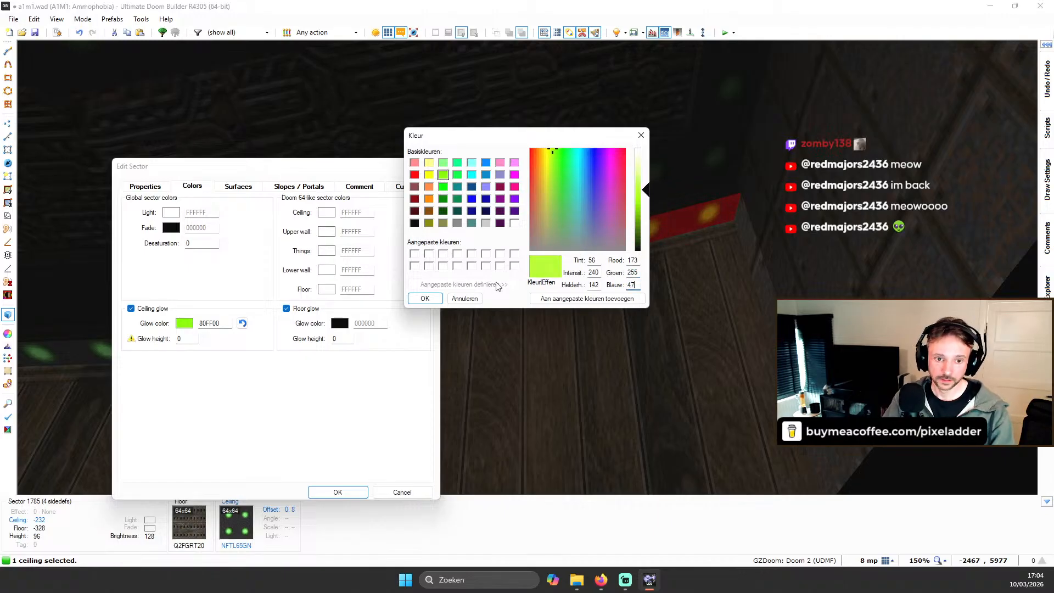
pyautogui.click(424, 298)
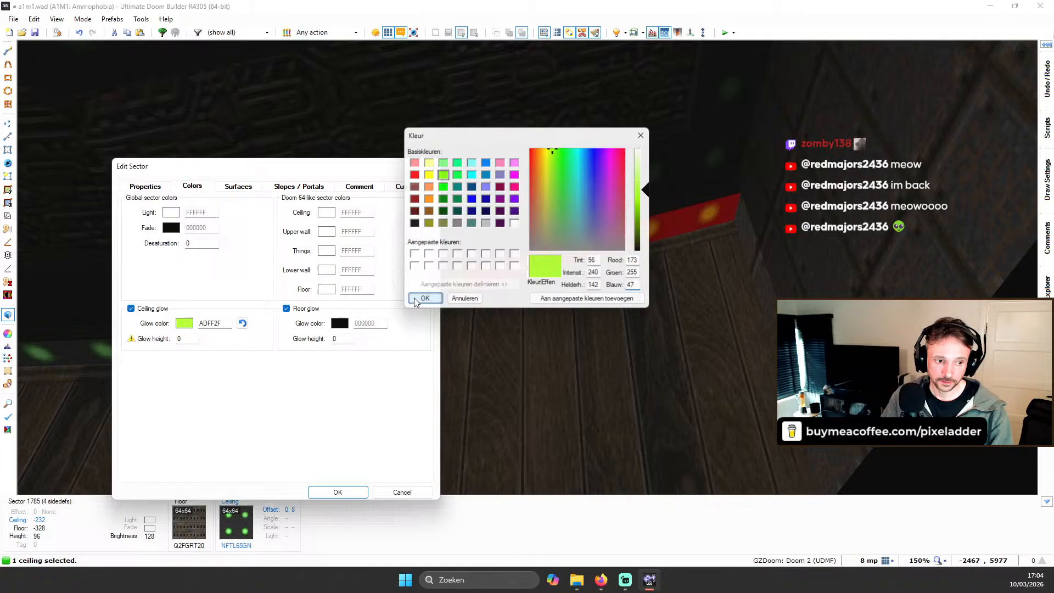
pyautogui.click(203, 337)
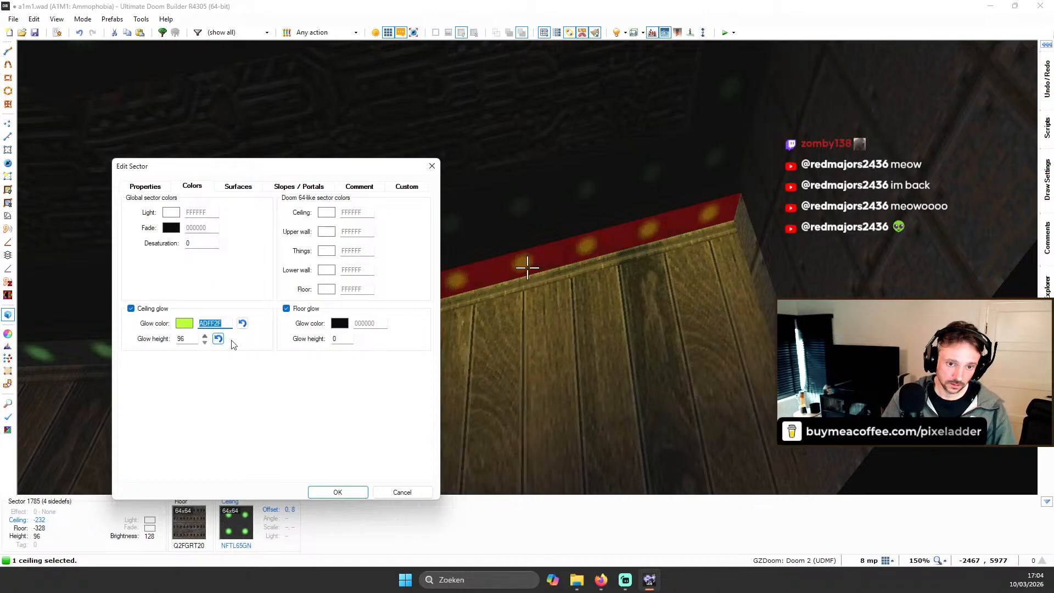
pyautogui.click(351, 494)
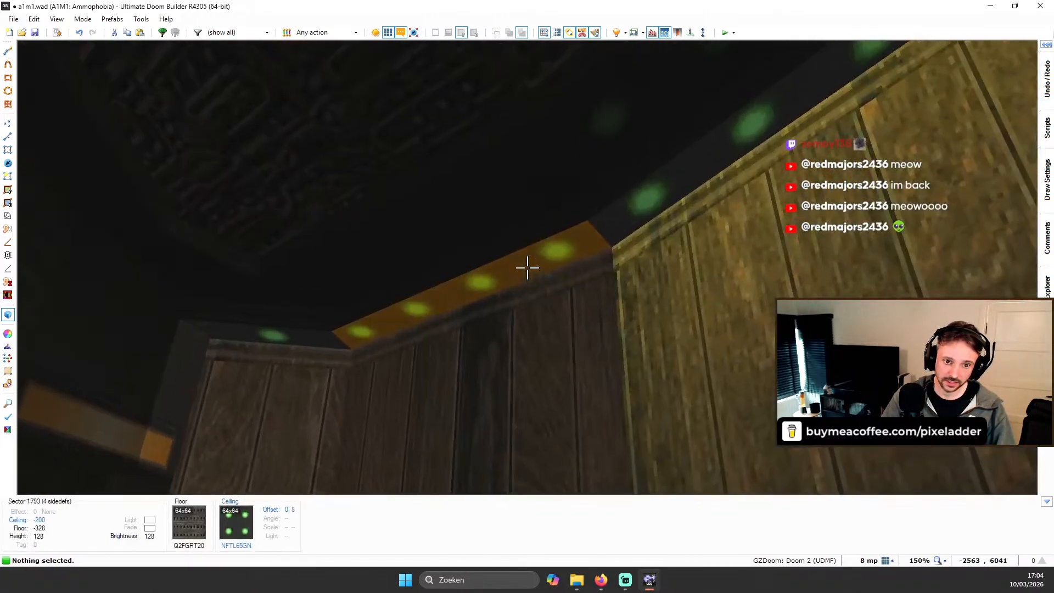
# Step: Apply ceiling glow colour ADFF2F with glow height 96 to the two shorter adjoining NFTL65GN trim sectors
pyautogui.click(528, 268)
pyautogui.click(527, 268)
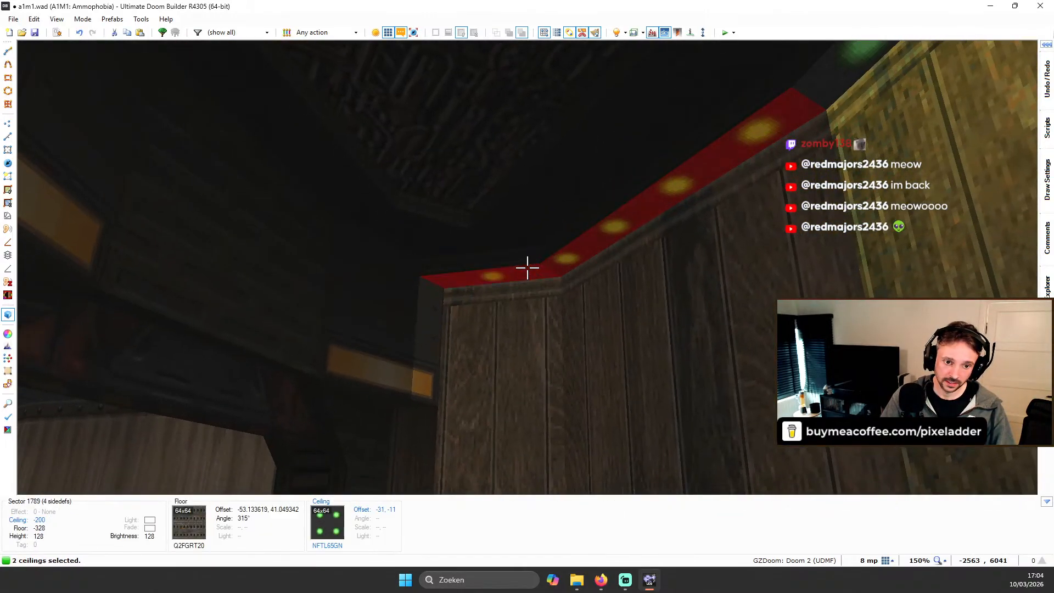
pyautogui.rightClick(527, 268)
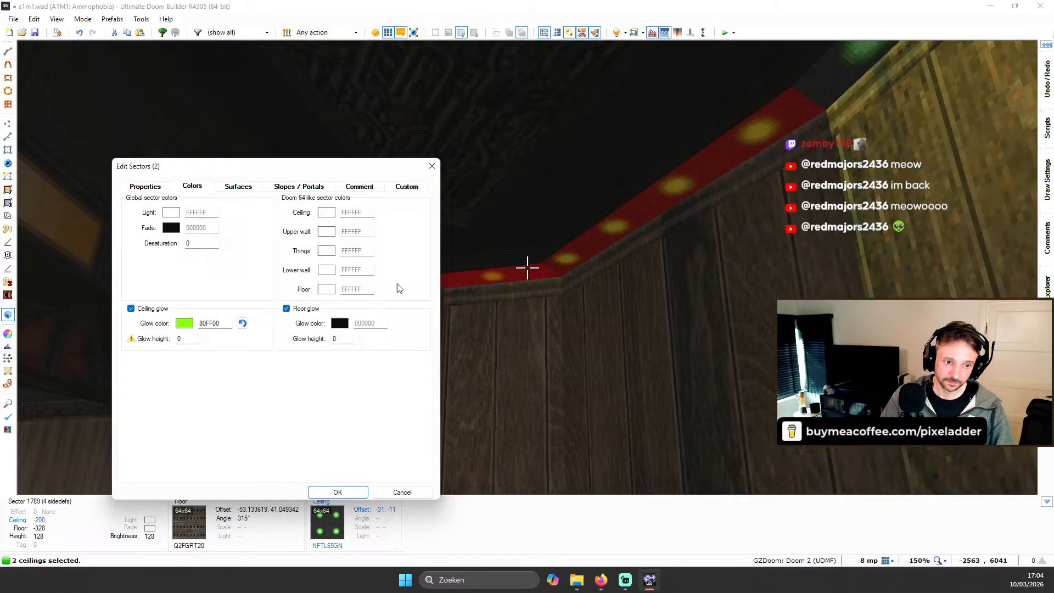
pyautogui.click(204, 336)
pyautogui.click(204, 336)
pyautogui.click(203, 336)
pyautogui.click(204, 336)
pyautogui.click(203, 336)
pyautogui.click(204, 336)
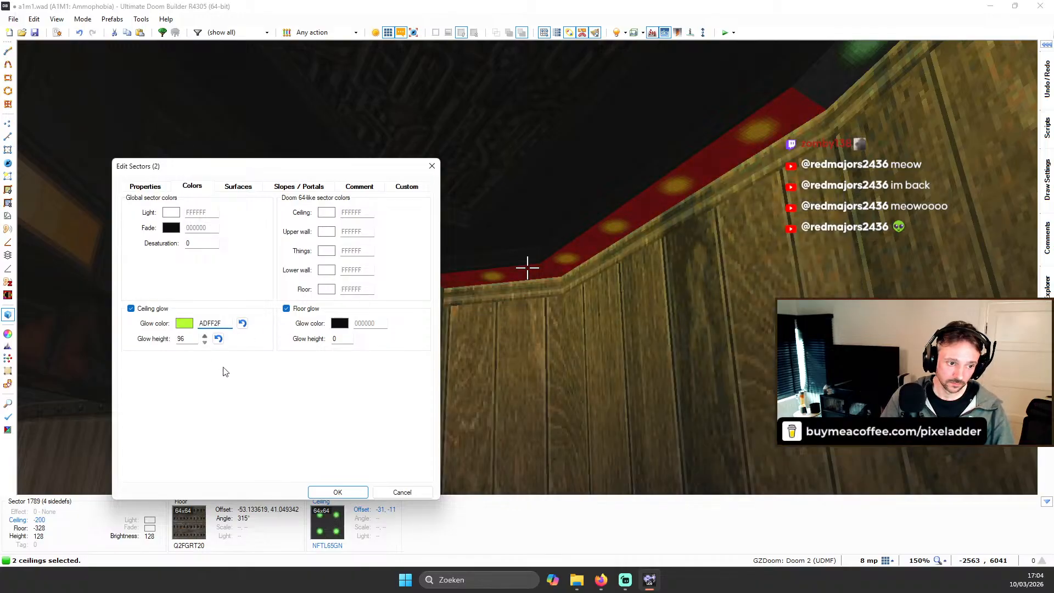
pyautogui.click(351, 493)
# Step: Select all three glowing NFTL65GN trim ceilings and set their ceiling surface brightness to 32
pyautogui.rightClick(527, 267)
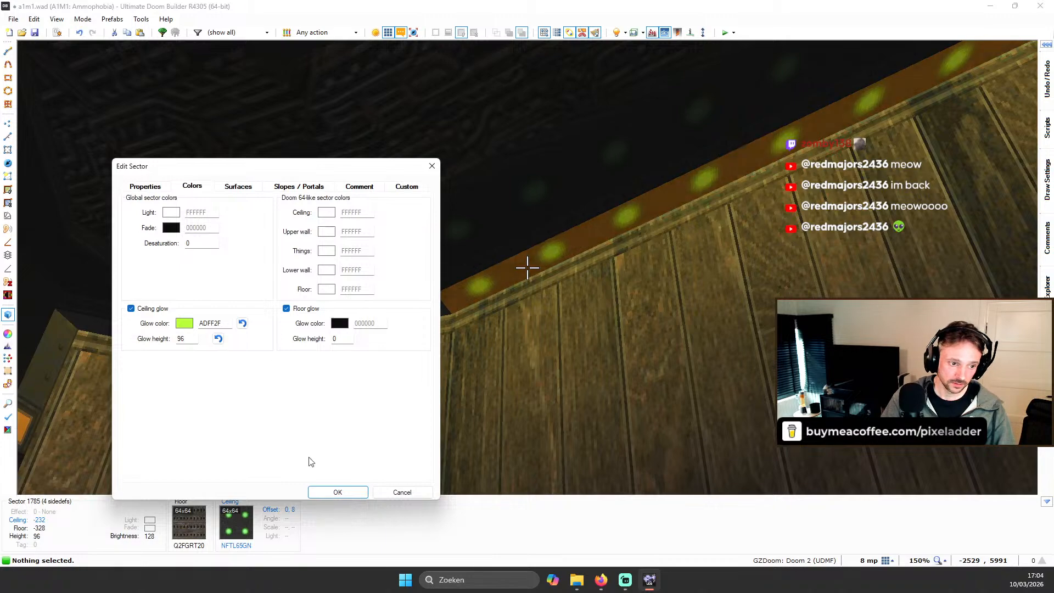
pyautogui.click(338, 492)
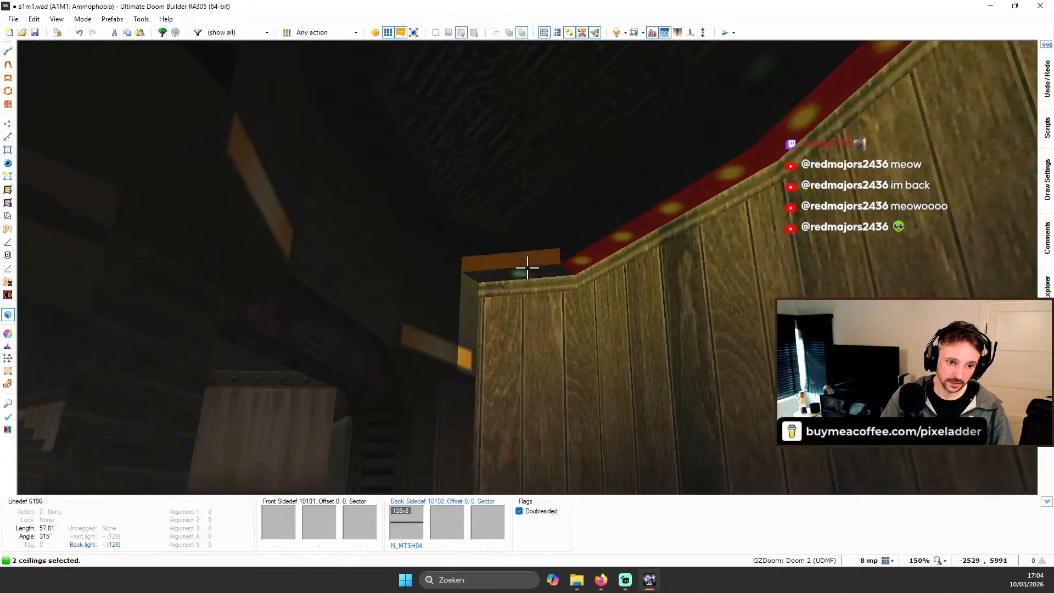
pyautogui.click(527, 268)
pyautogui.rightClick(528, 268)
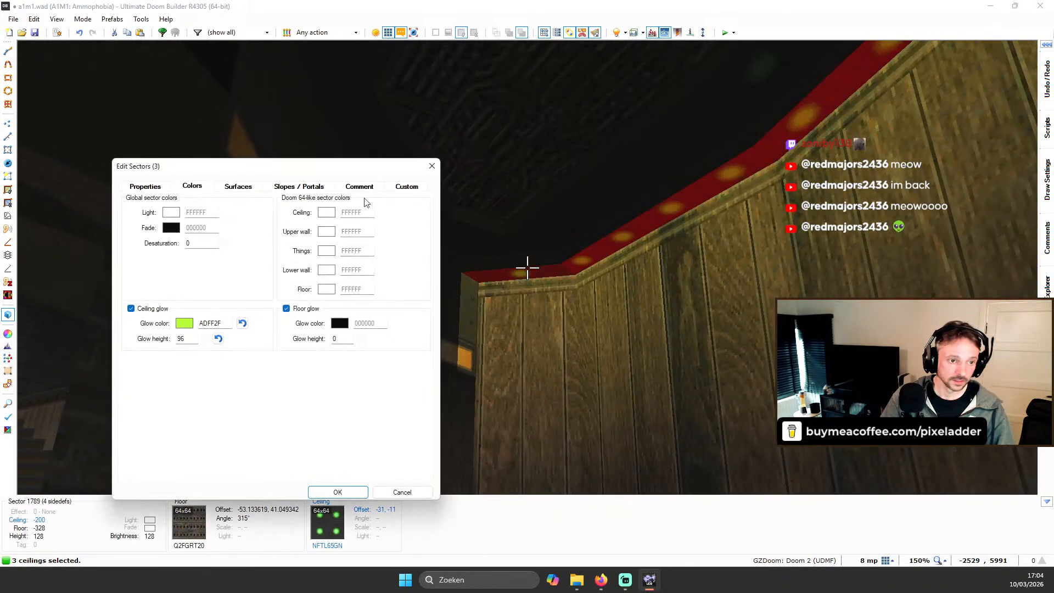
pyautogui.click(220, 188)
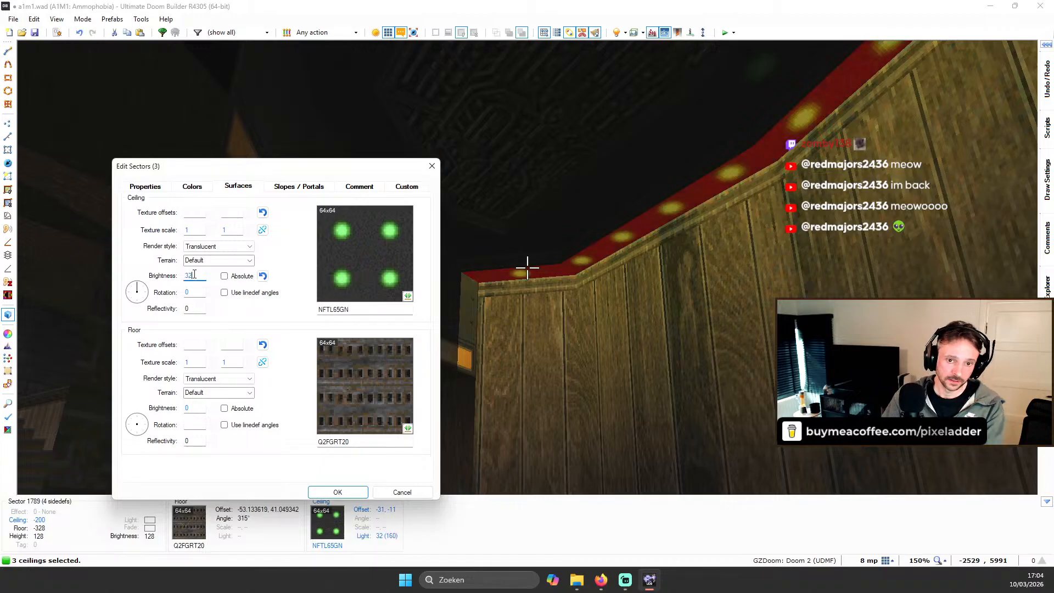
pyautogui.press('Return')
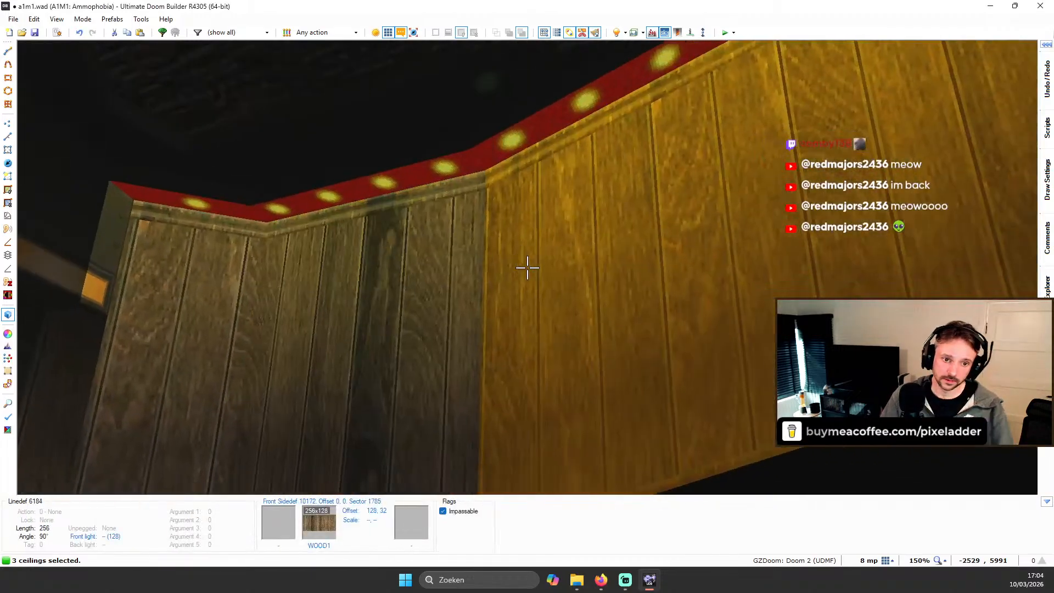
# Step: Clear the ceiling selection and inspect the glowing NFTL65GN trim along the wood-panelled walls
pyautogui.press('Escape')
pyautogui.press('w')
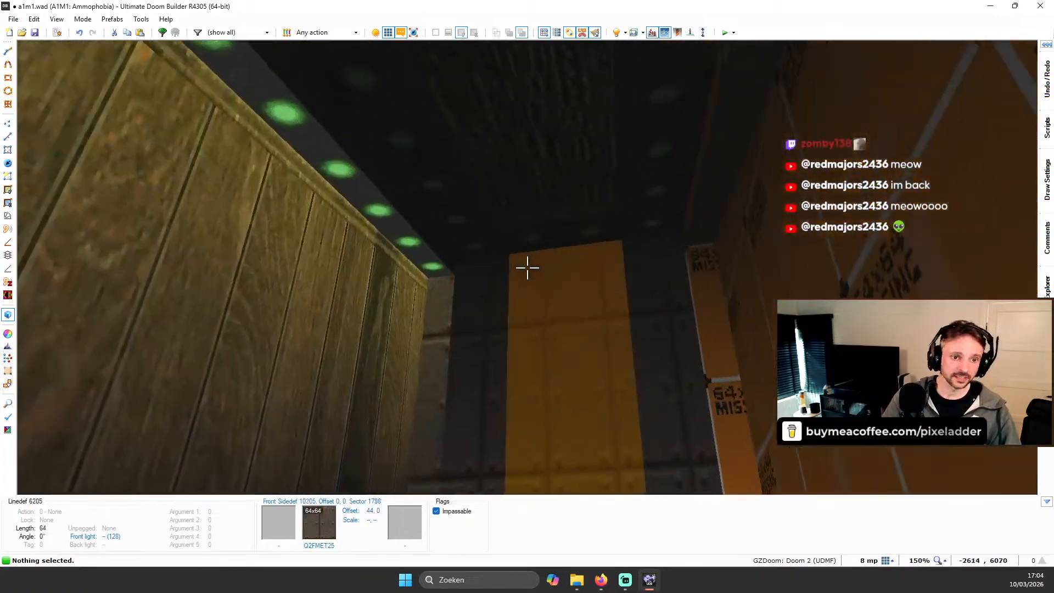
pyautogui.press('s')
pyautogui.press('w')
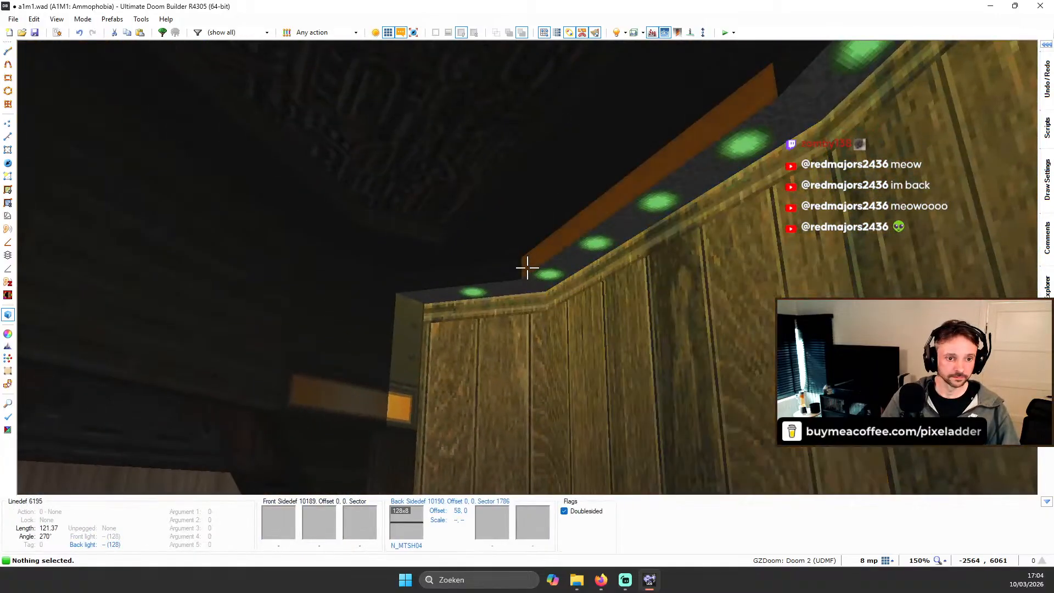
pyautogui.press('w')
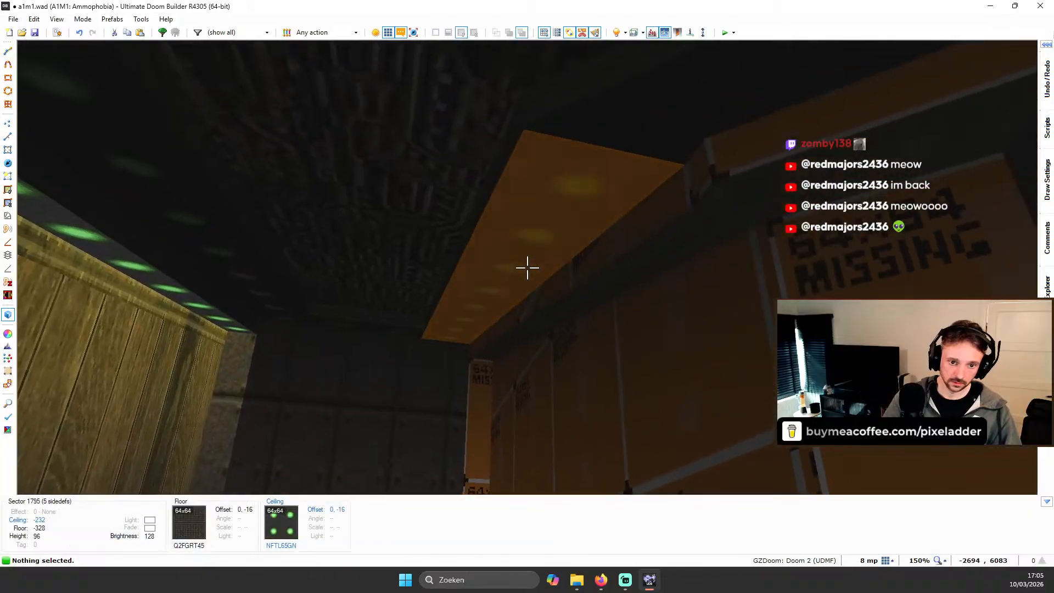
# Step: Select the four lower ceiling sections around the TEKWALL4 panel, give them the NFRR09GN flat and reset their texture alignment
pyautogui.click(528, 268)
pyautogui.press('w')
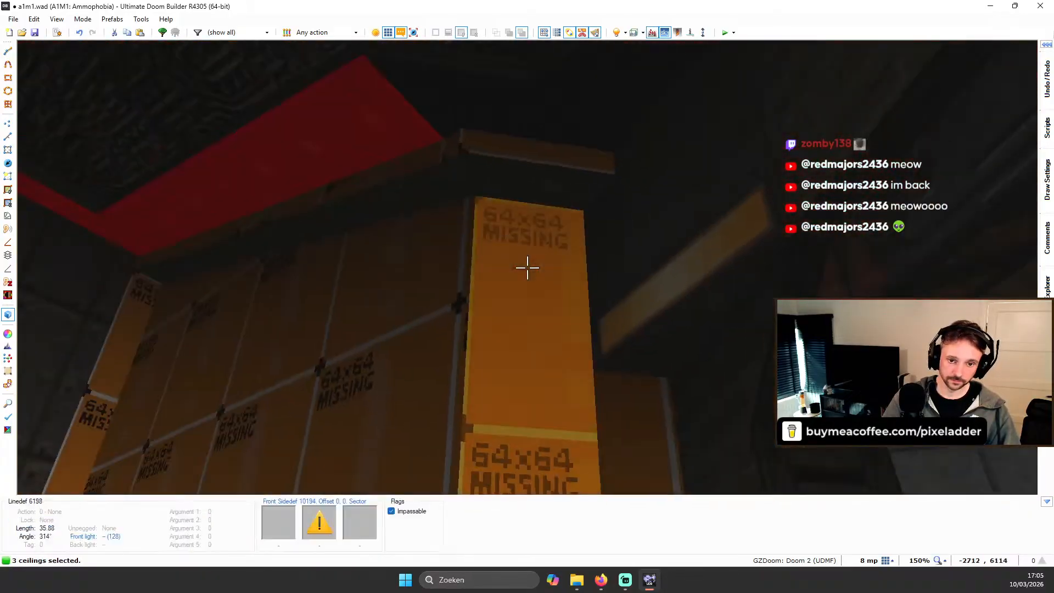
pyautogui.click(527, 268)
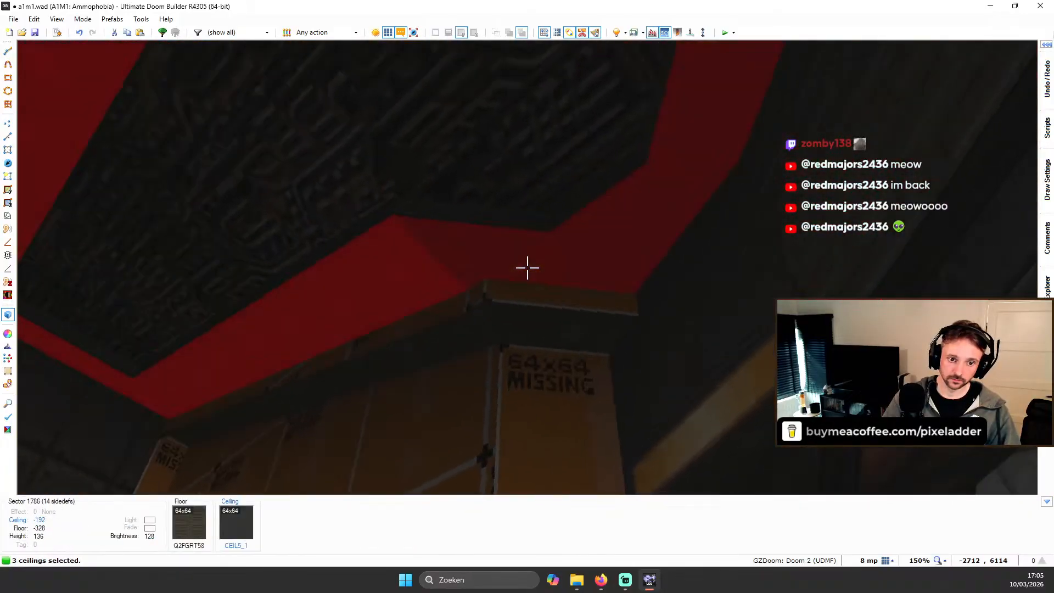
pyautogui.press('w')
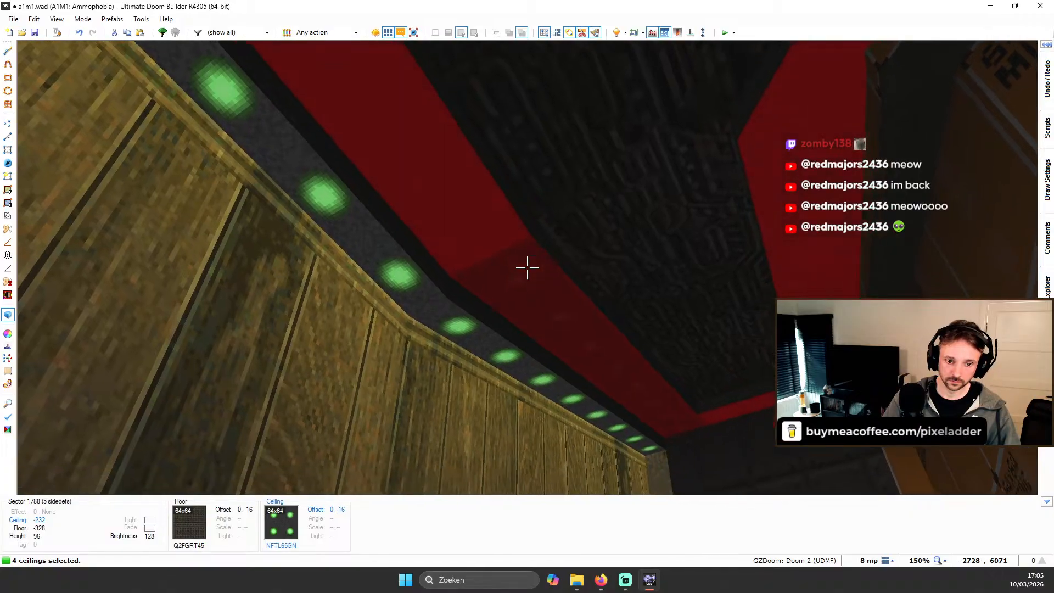
pyautogui.middleClick(527, 268)
pyautogui.scroll(2, 510, 325)
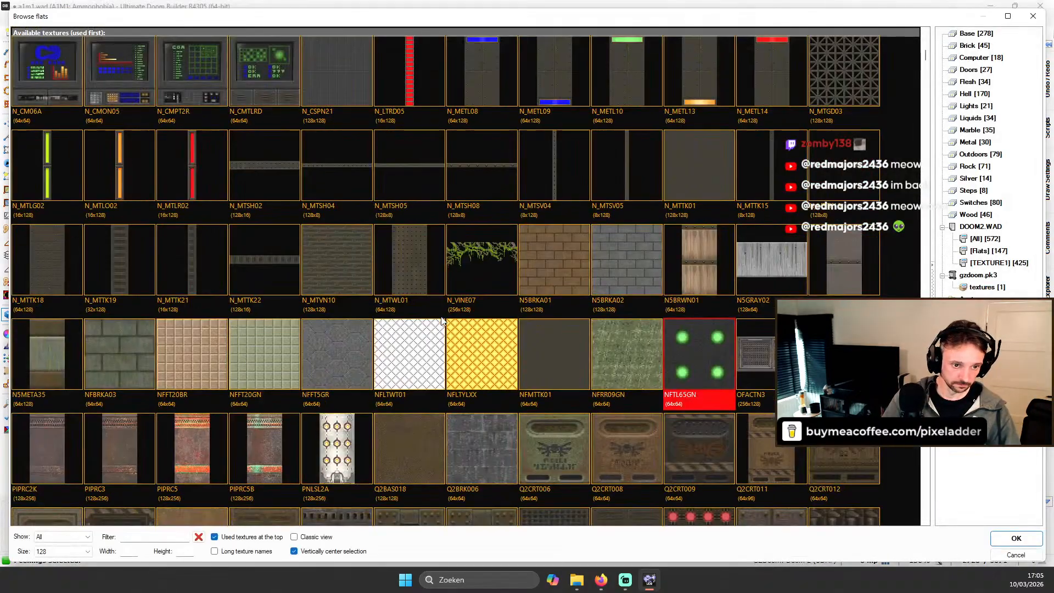
pyautogui.scroll(20, 486, 265)
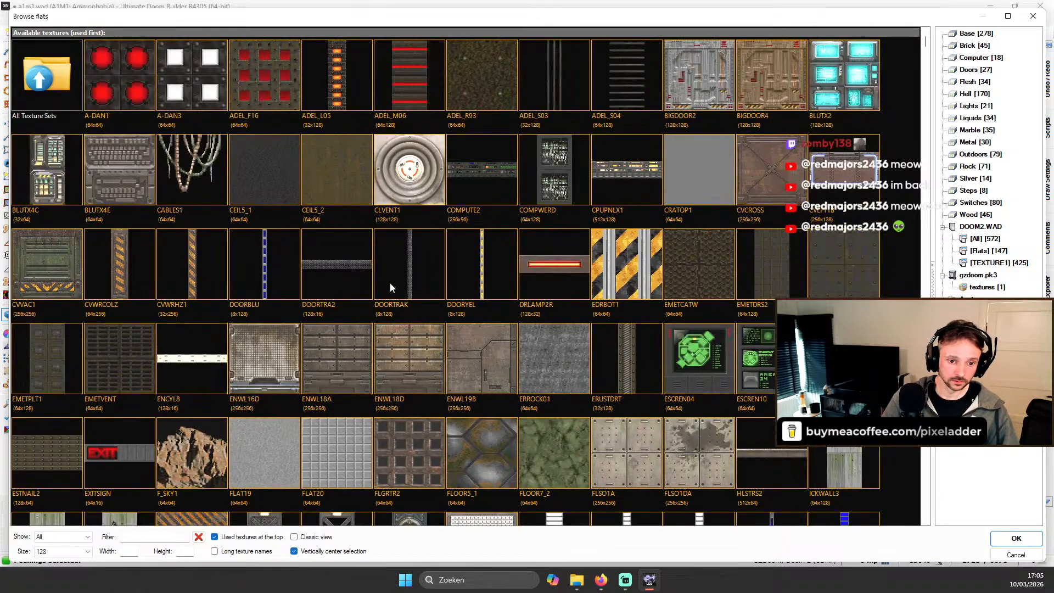
pyautogui.scroll(-20, 508, 277)
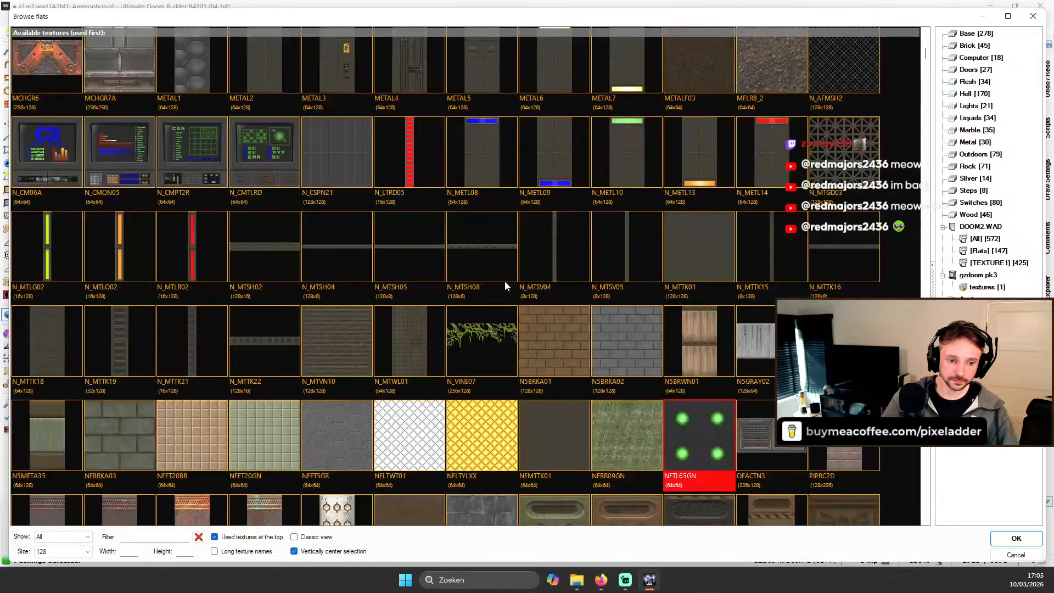
pyautogui.scroll(-2, 505, 281)
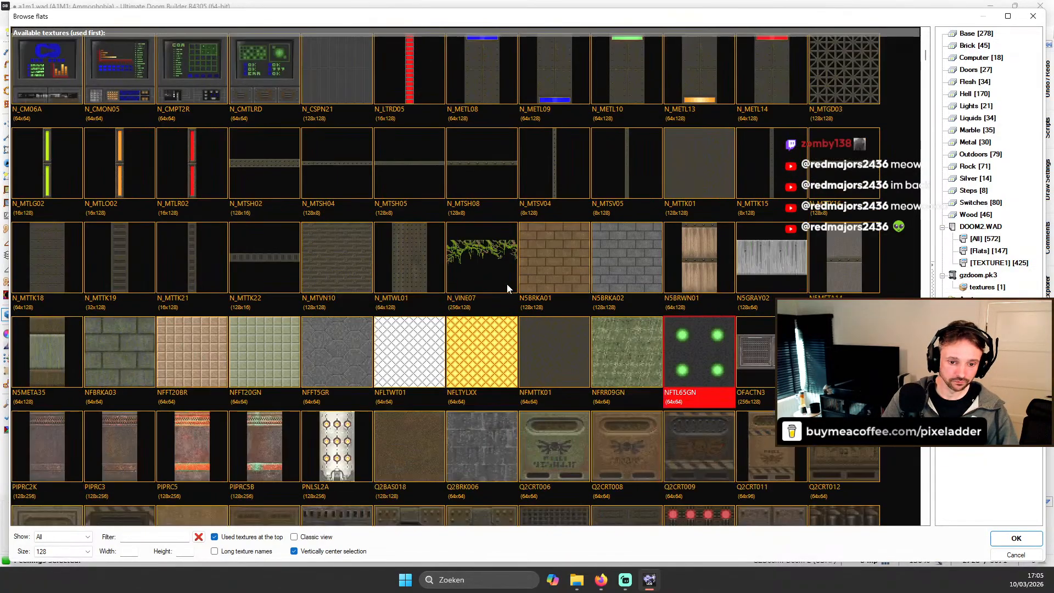
pyautogui.doubleClick(674, 341)
pyautogui.press('c')
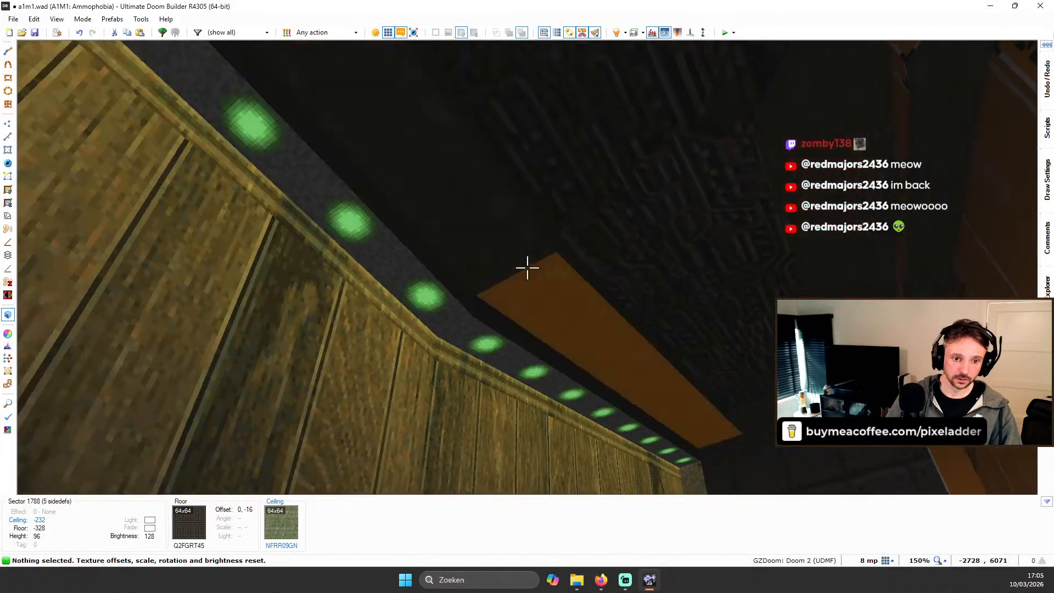
pyautogui.press('b')
pyautogui.press('b')
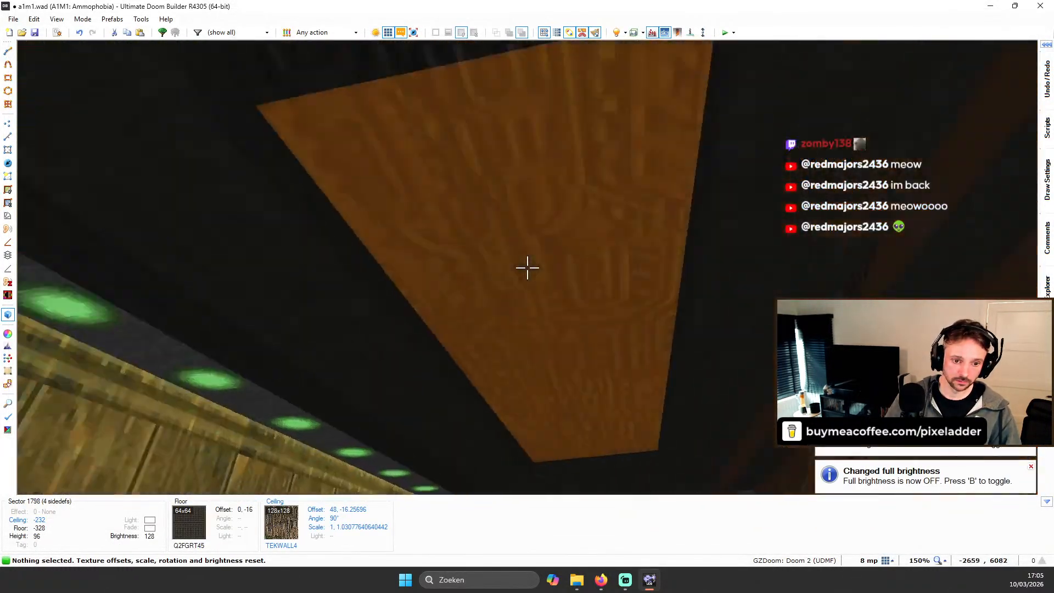
# Step: Set skew_top to "Align to other sidedef's sector ceiling" on the front side of the N_MTSH05 edge nearest the wood wall
pyautogui.rightClick(527, 268)
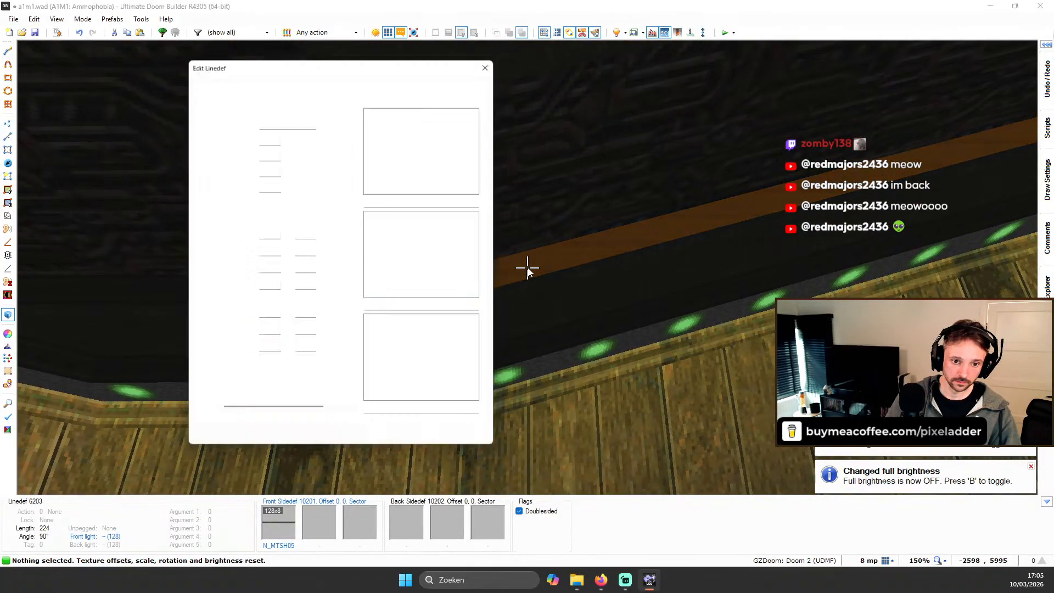
pyautogui.click(302, 204)
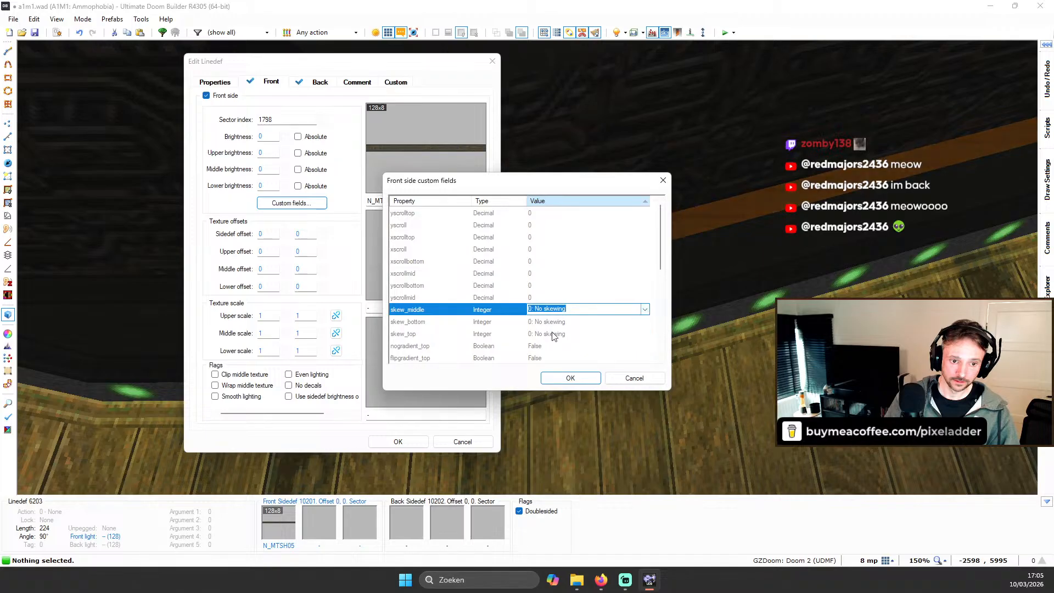
pyautogui.click(624, 334)
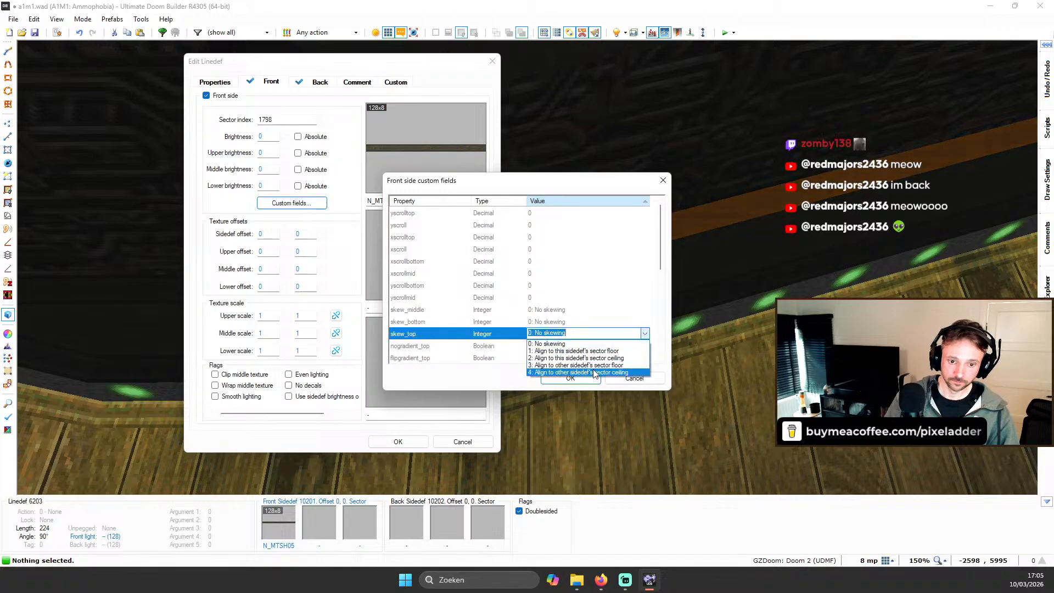
pyautogui.click(595, 376)
pyautogui.press('Return')
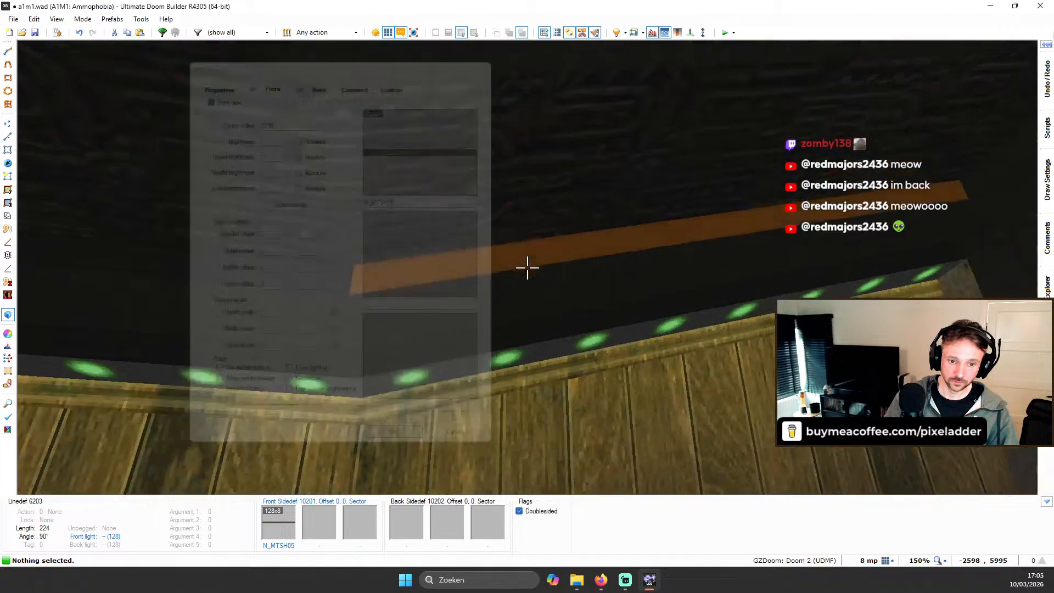
# Step: Apply the same upper-texture skew, option 4, to the opposite 224-unit N_MTSH05 edge of the TEKWALL4 panel
pyautogui.press('b')
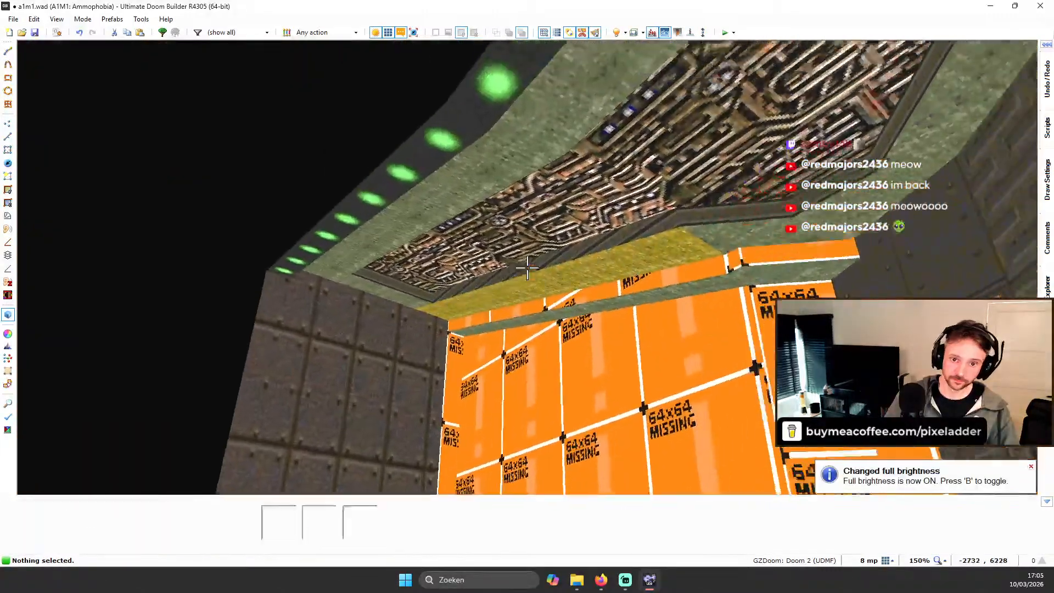
pyautogui.press('w')
pyautogui.rightClick(527, 268)
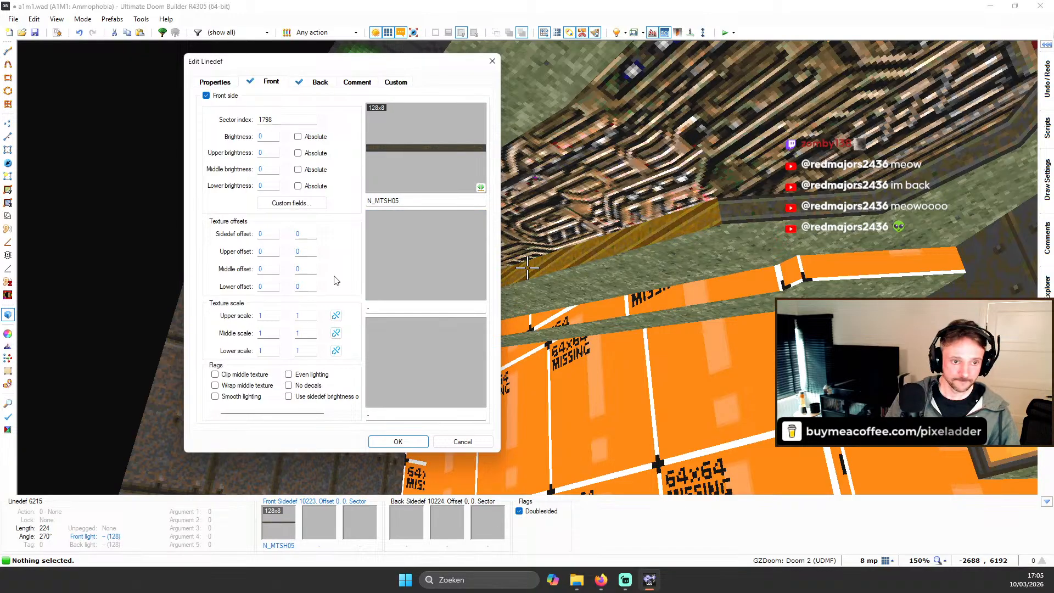
pyautogui.click(303, 204)
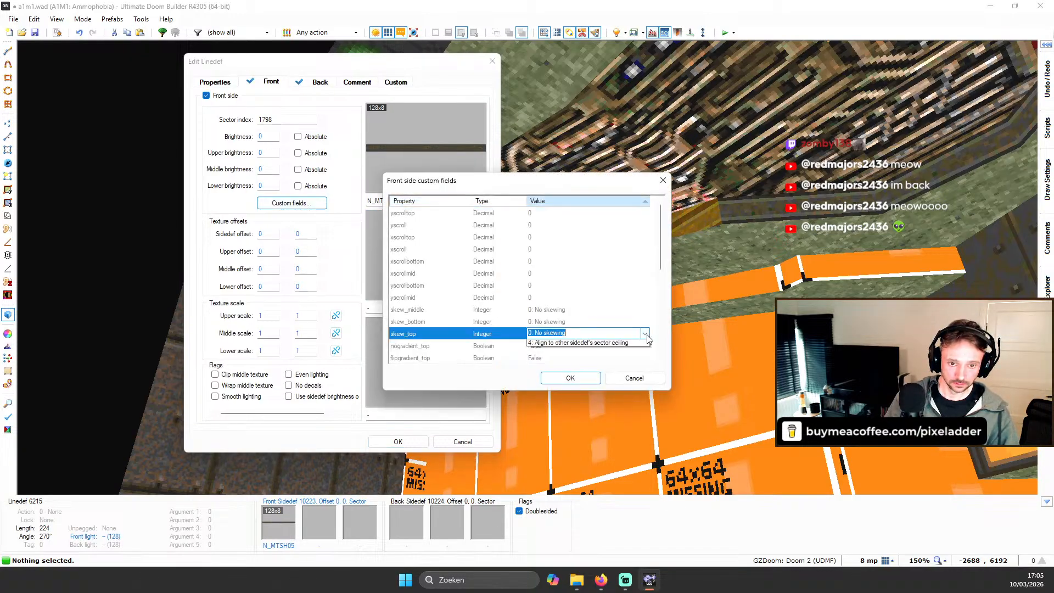
pyautogui.click(588, 378)
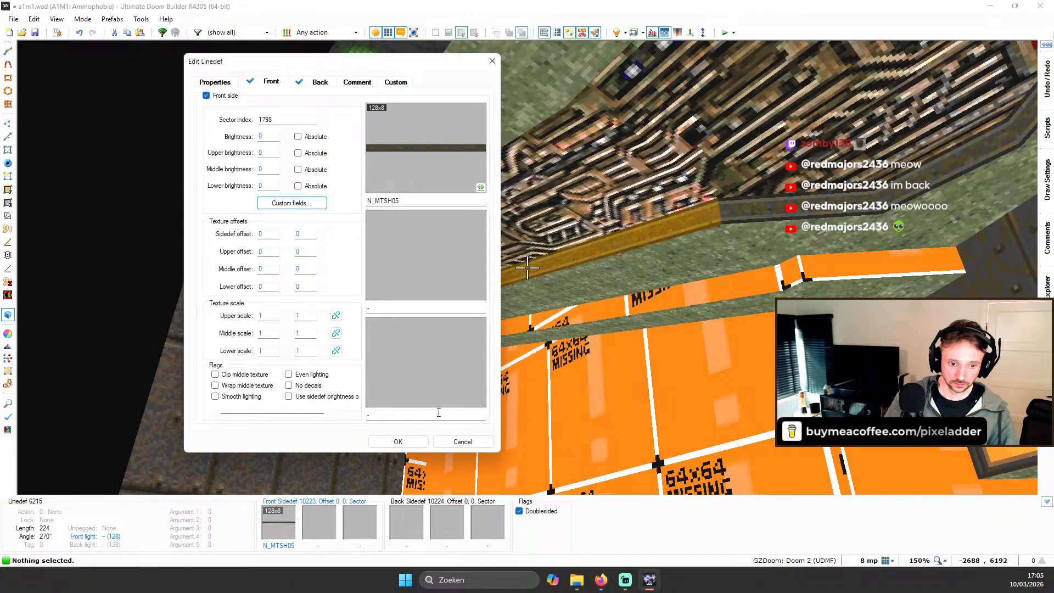
pyautogui.click(398, 442)
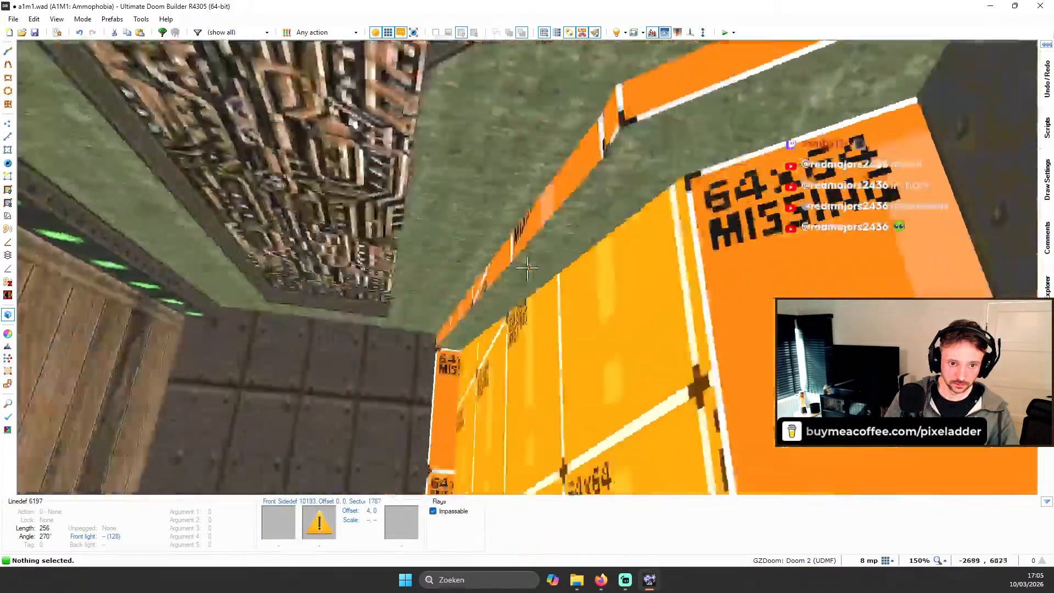
# Step: Copy the N_MTSH04 trim texture onto the missing upper edges above the untextured walls and auto-align it
pyautogui.press('b')
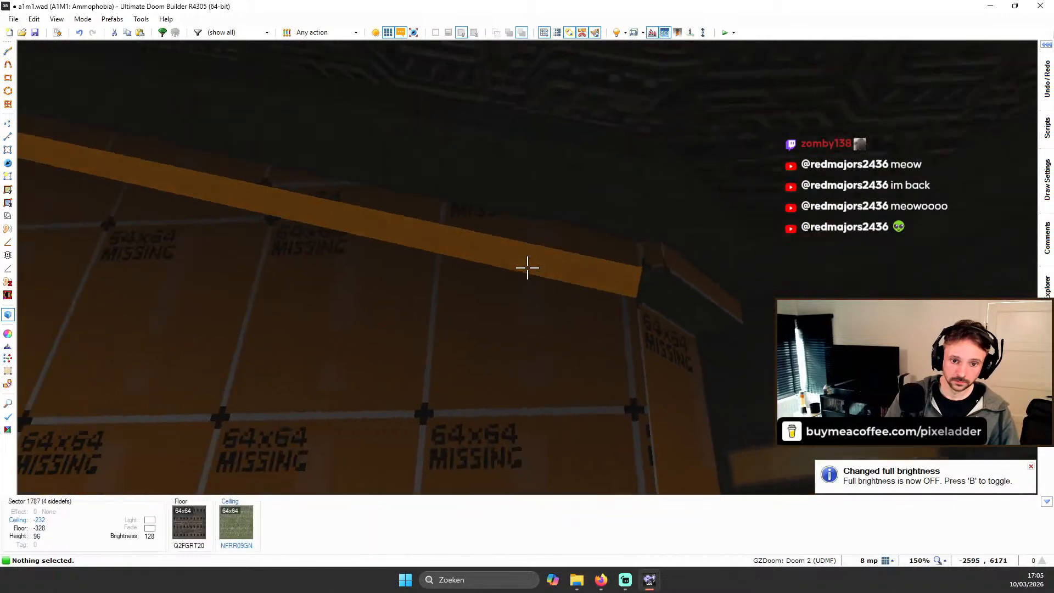
pyautogui.hotkey('ctrl', 'c')
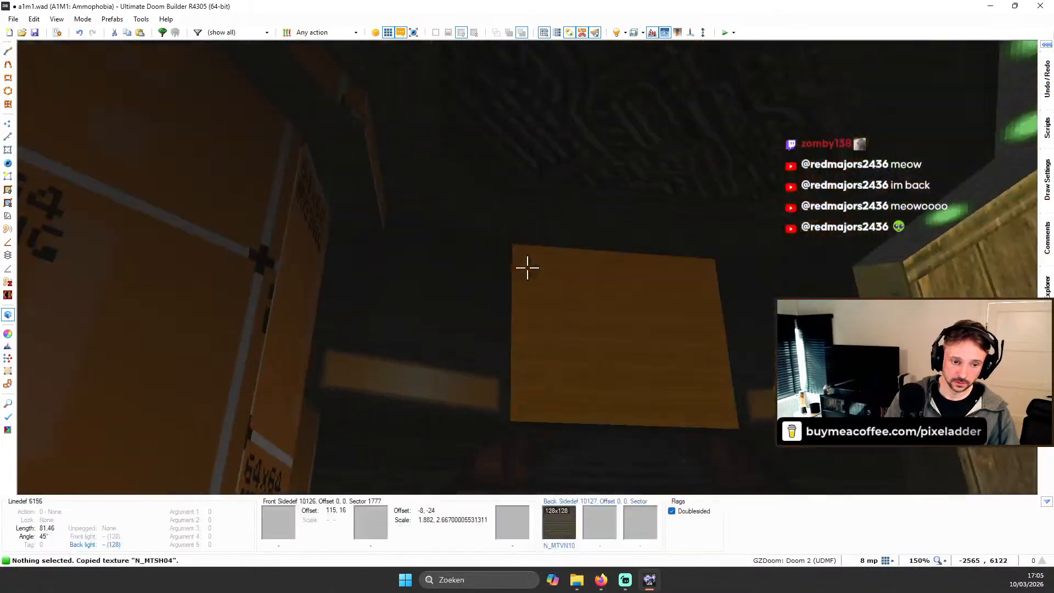
pyautogui.hotkey('ctrl', 'v')
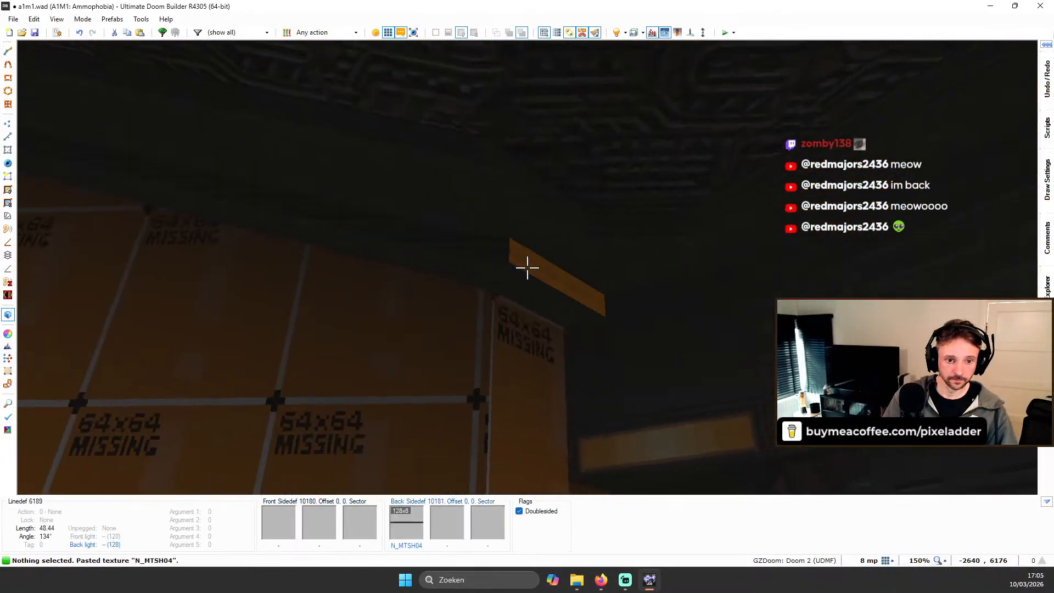
# Step: Set skew_top to "Align to other sidedef's sector ceiling" on the 256-unit N_MTSH04 edge above the untextured wall
pyautogui.rightClick(527, 267)
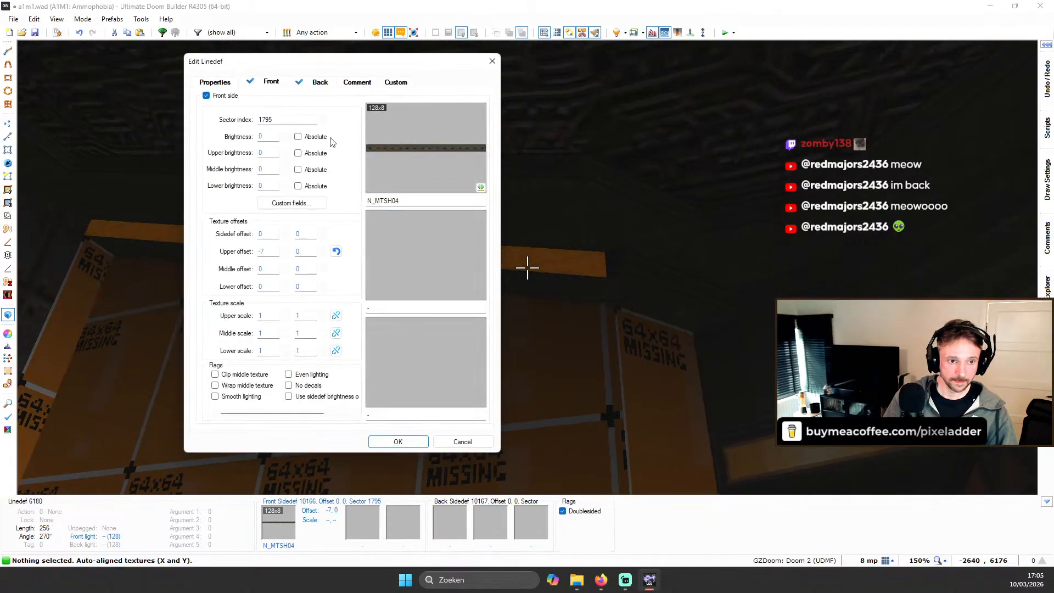
pyautogui.click(292, 203)
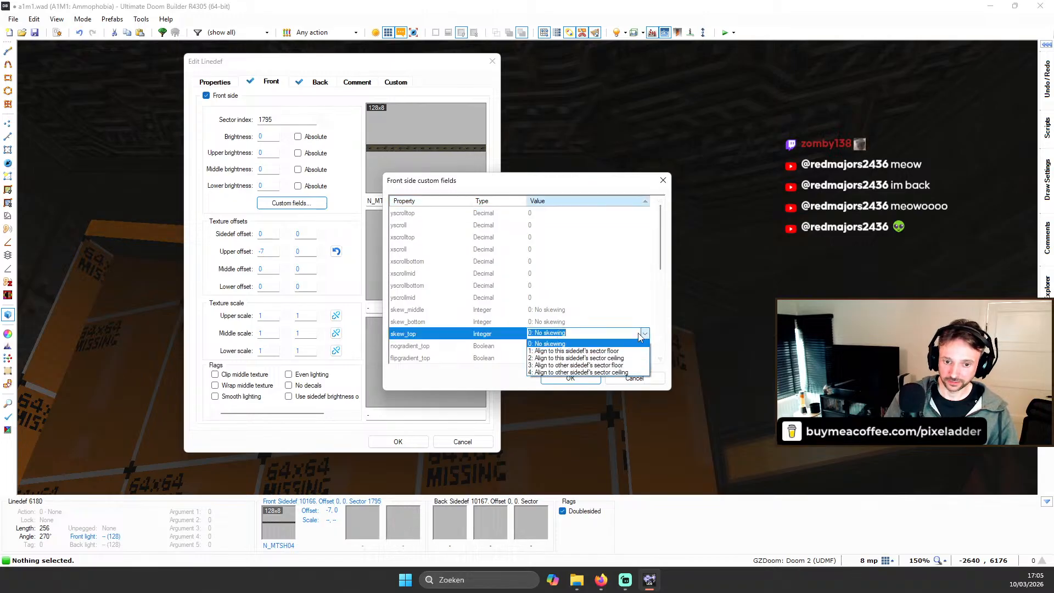
pyautogui.click(604, 373)
pyautogui.click(570, 379)
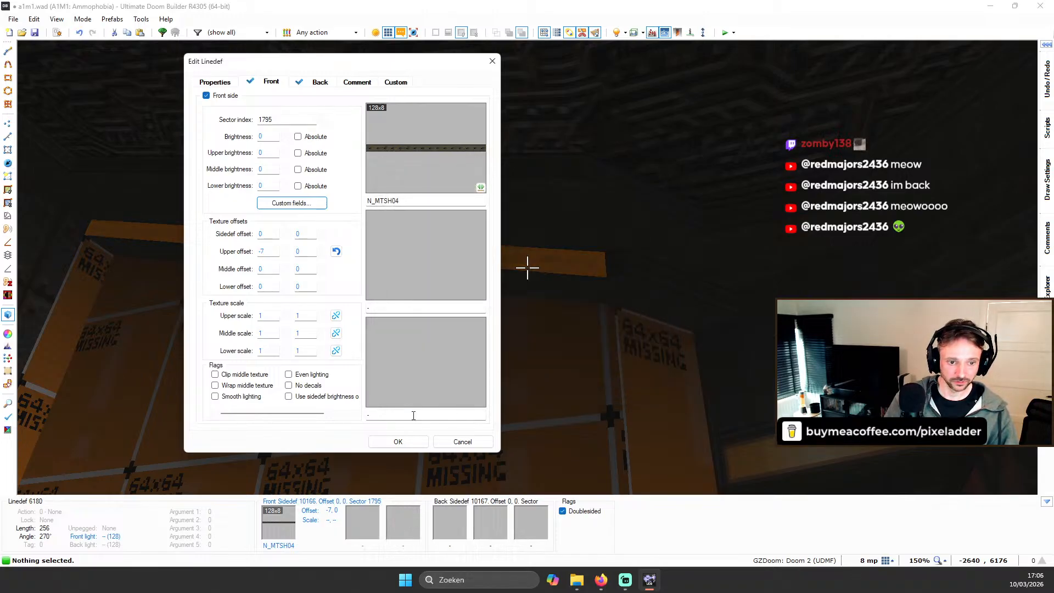
pyautogui.click(397, 442)
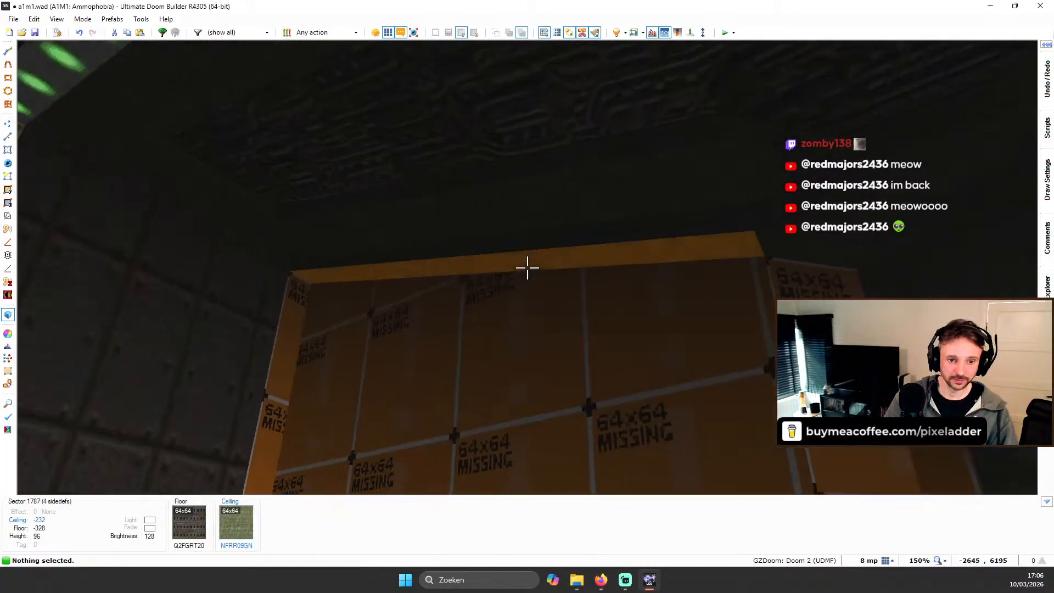
# Step: Copy the NFTL65GN flat onto the trim ceilings above the untextured walls, shifting the shorter section's texture offset to 0, -8
pyautogui.press('s')
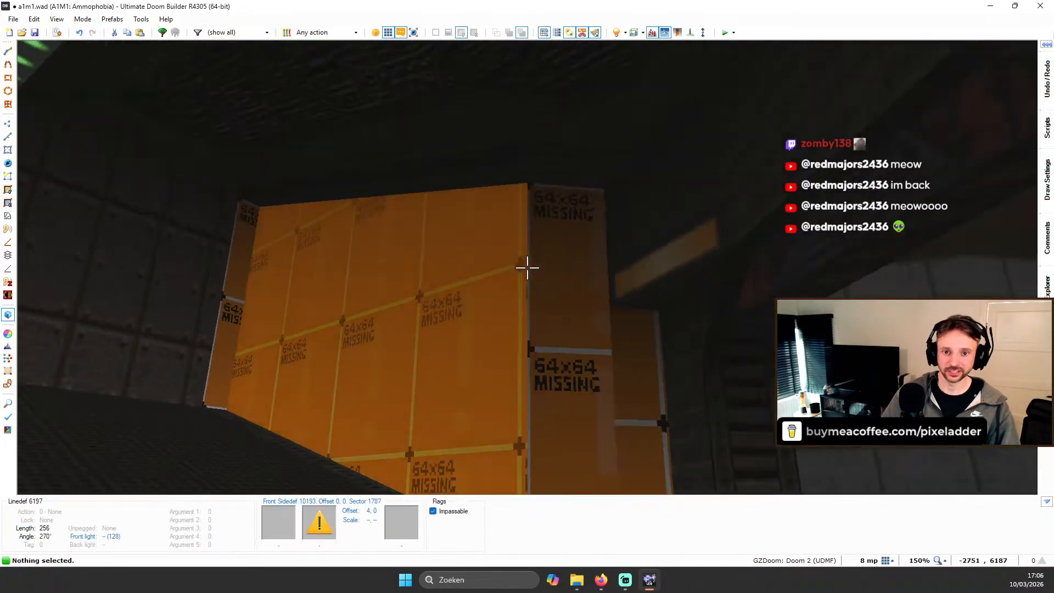
pyautogui.press('d')
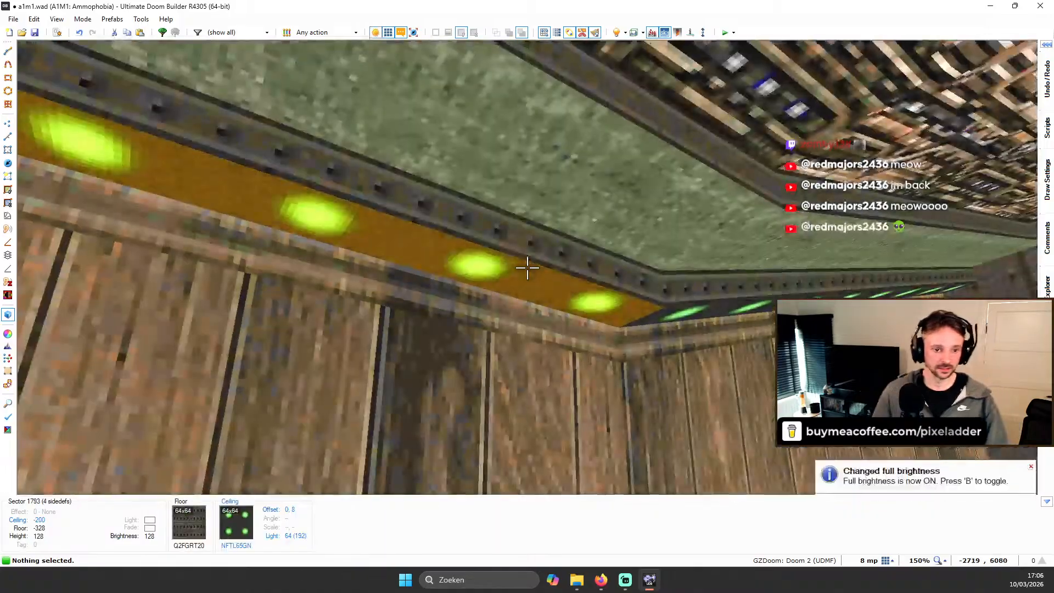
pyautogui.press('w')
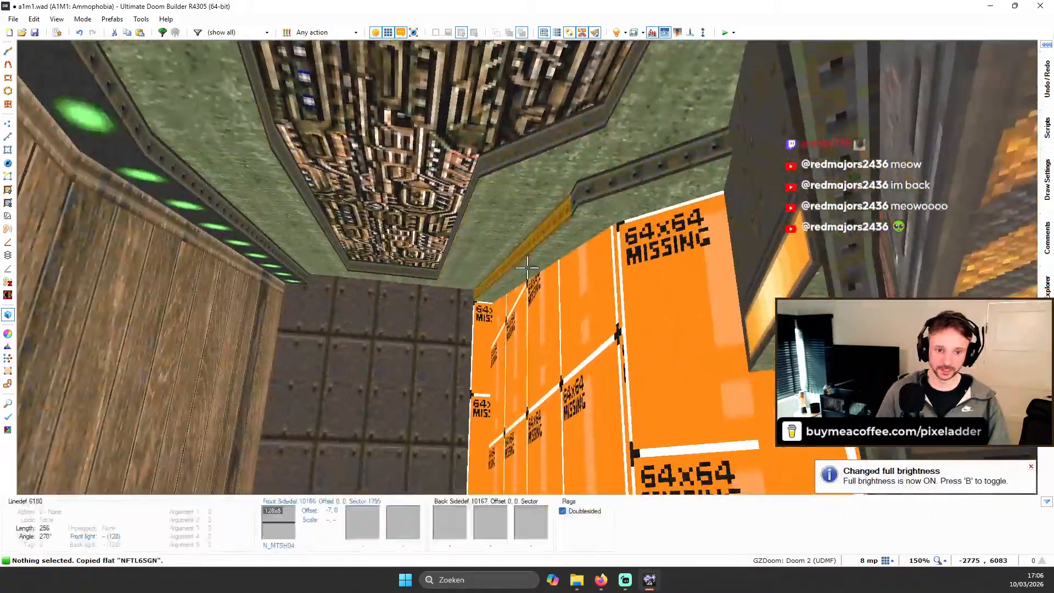
pyautogui.hotkey('ctrl', 'v')
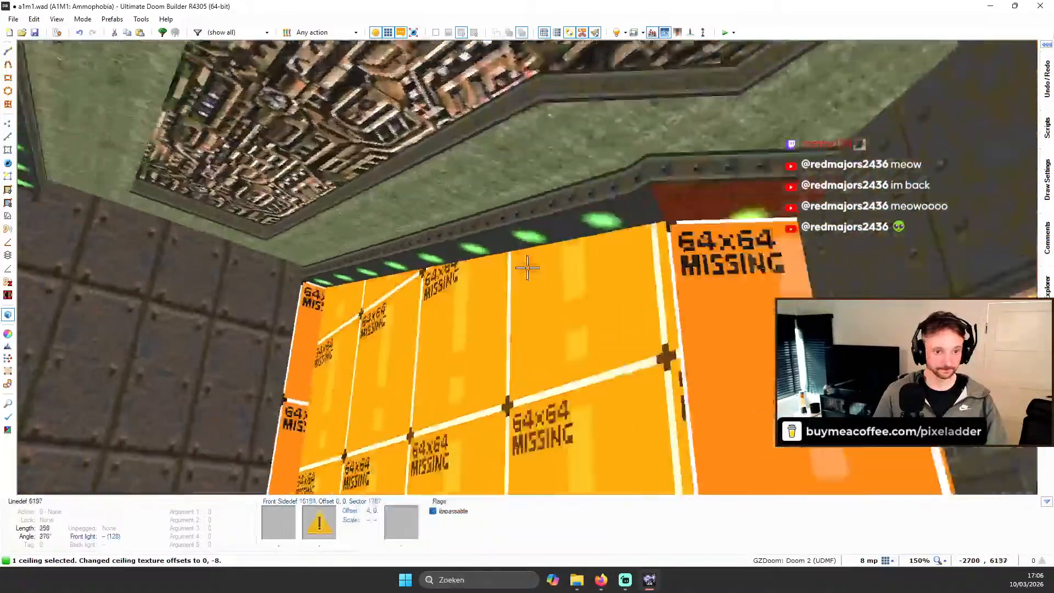
# Step: Cover the missing walls beneath the new NFTL65GN strip with Q2FMET25 and auto-align the textures
pyautogui.press('w')
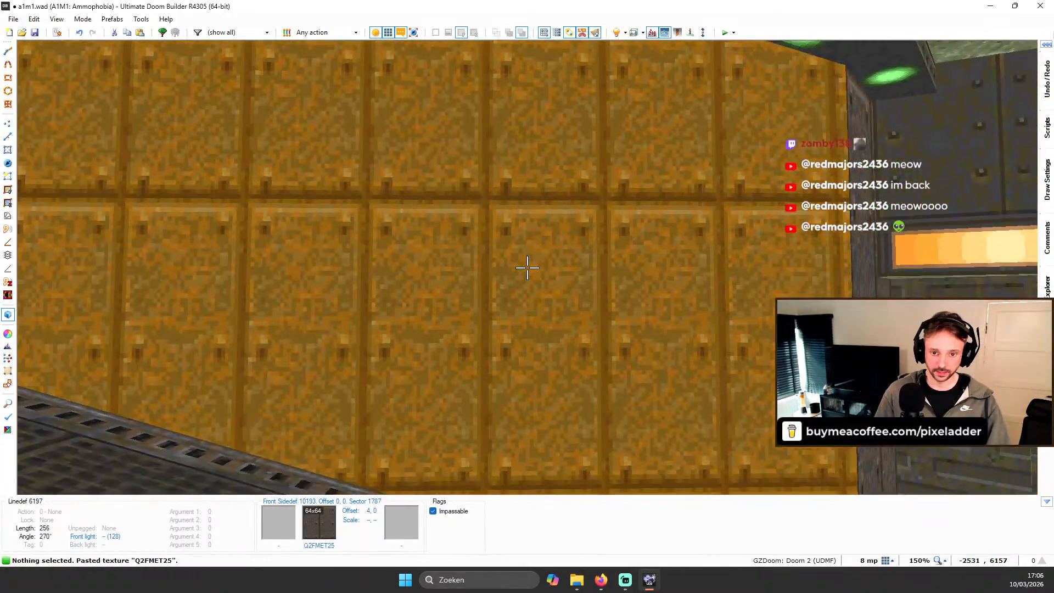
pyautogui.hotkey('ctrl', 'c')
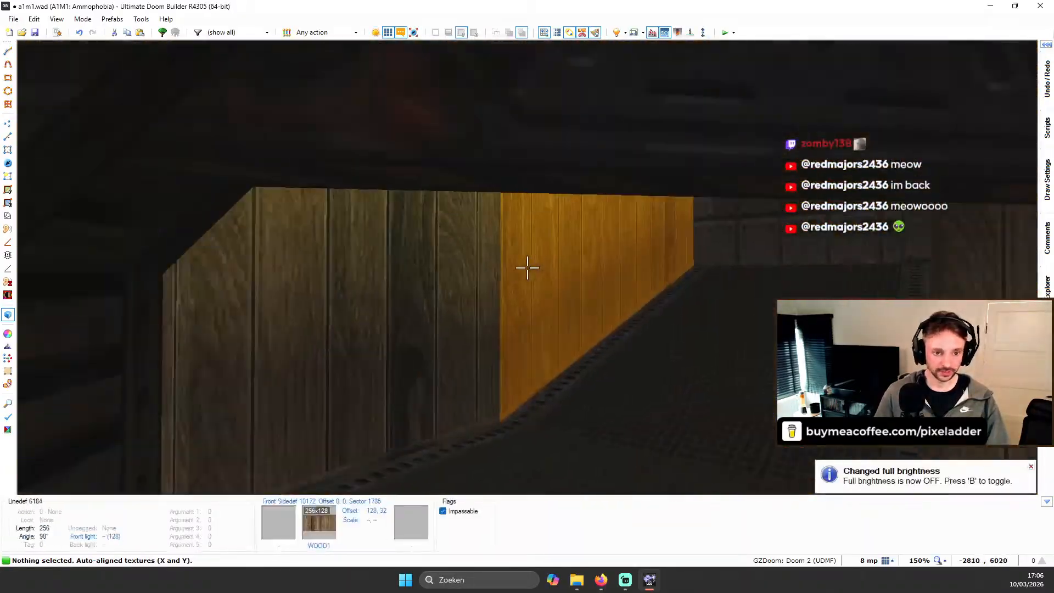
pyautogui.press('s')
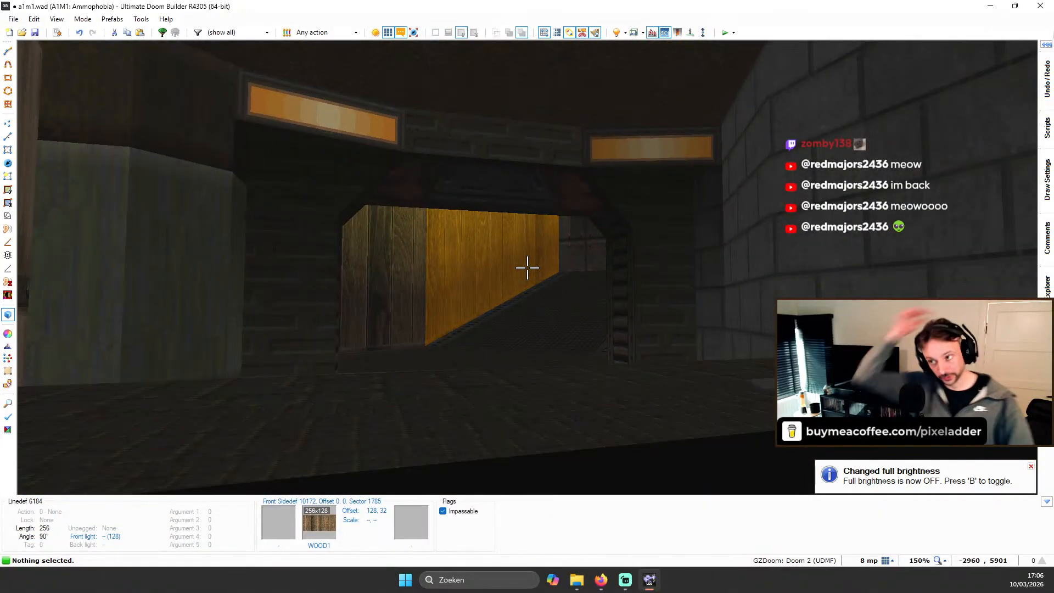
# Step: Examine the wood-walled corridor's walls and floor sections from the doorway and from inside
pyautogui.press('s')
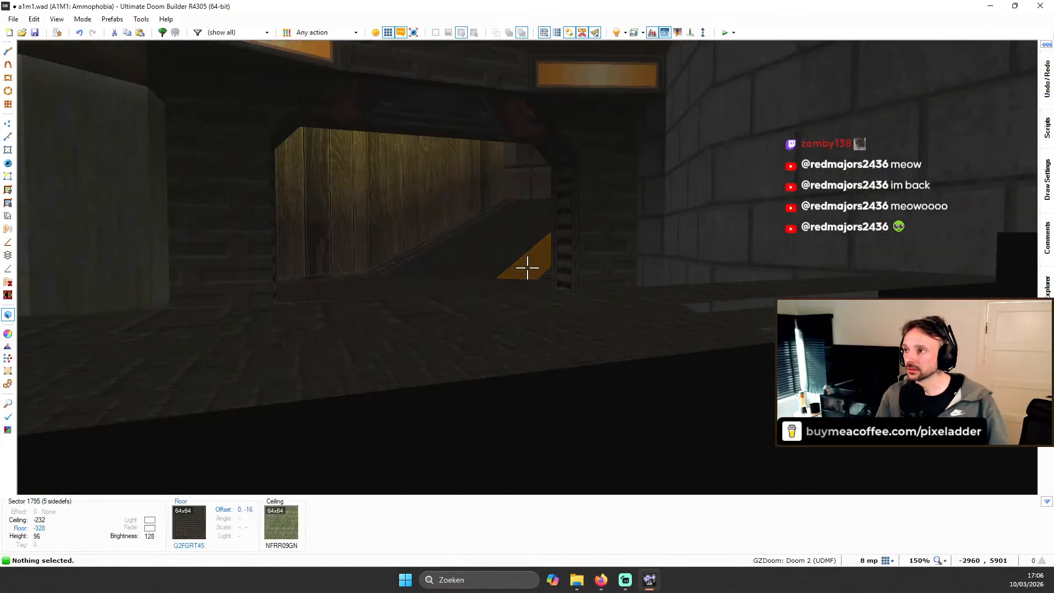
pyautogui.press('w')
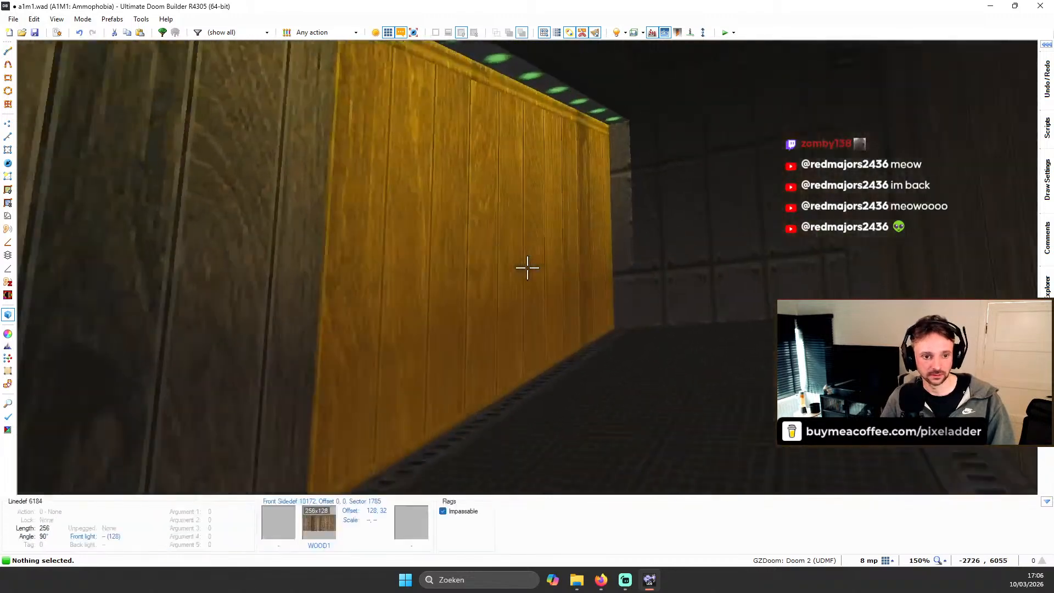
pyautogui.press('s')
pyautogui.press('w')
pyautogui.press('s')
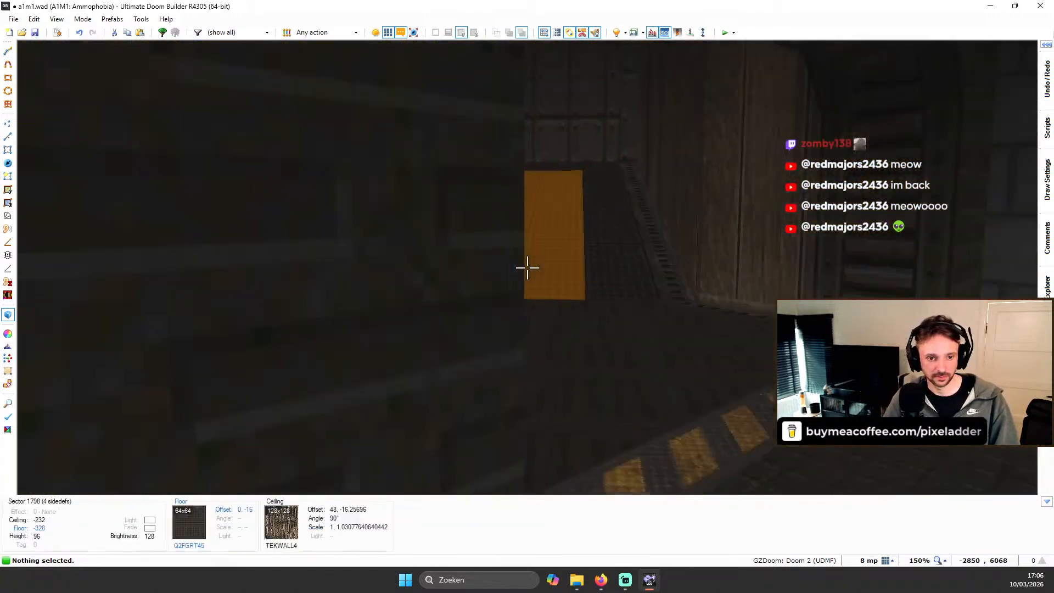
pyautogui.press('w')
pyautogui.press('s')
pyautogui.press('w')
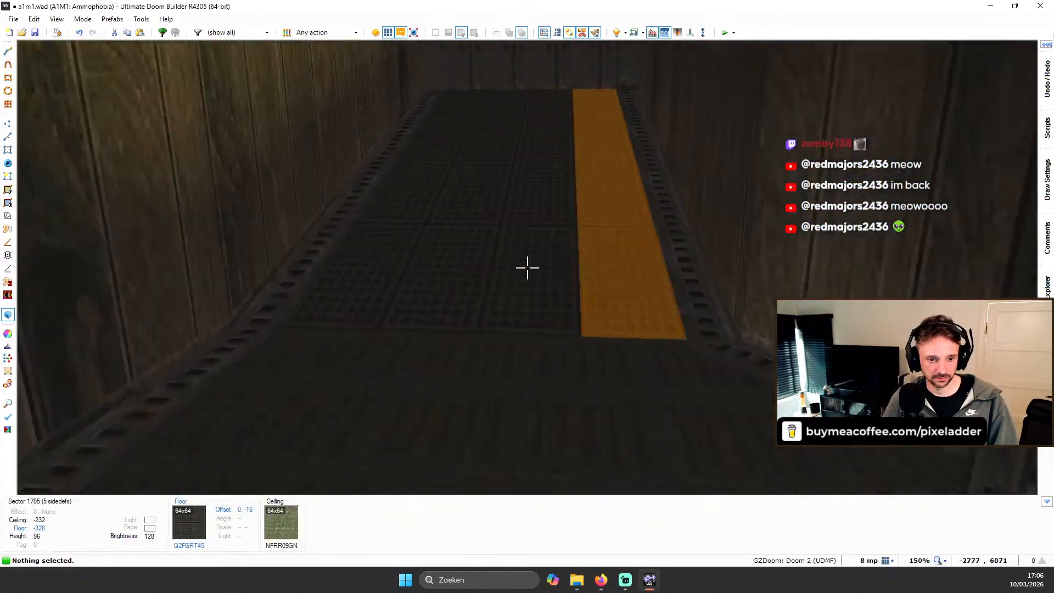
pyautogui.press('w')
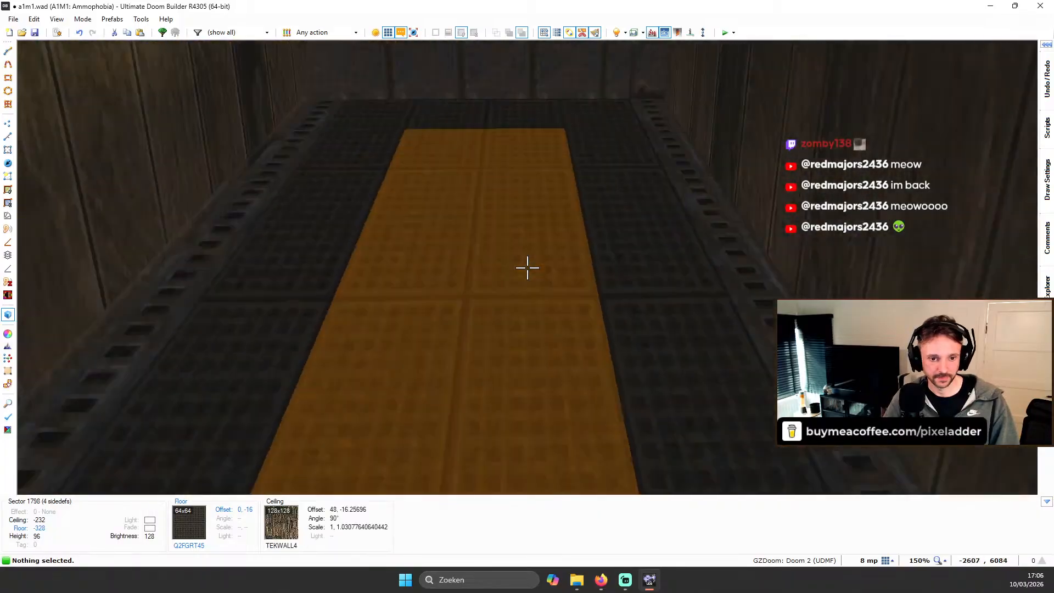
pyautogui.press('s')
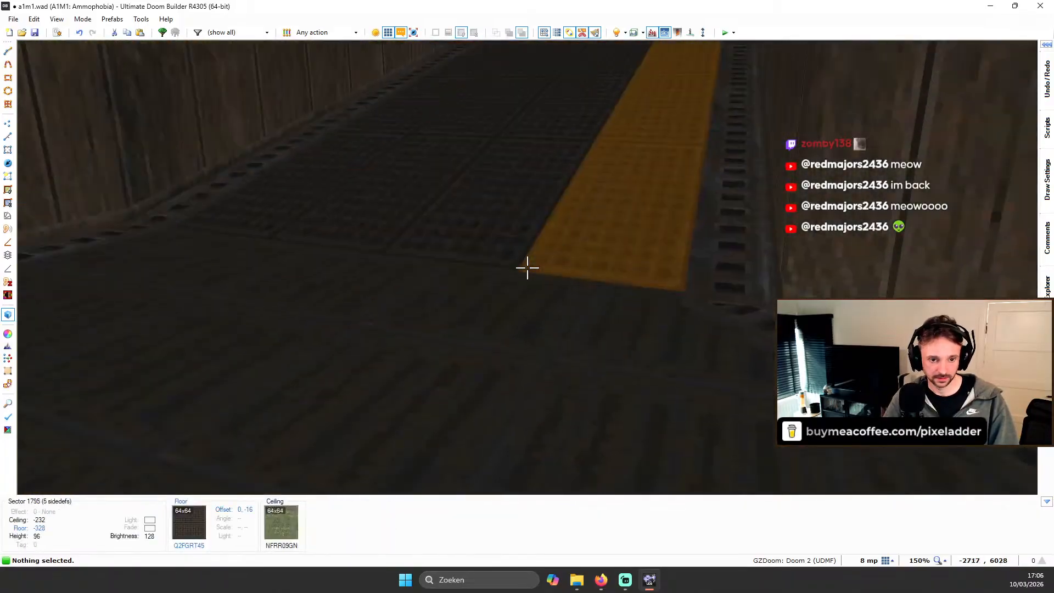
pyautogui.press('s')
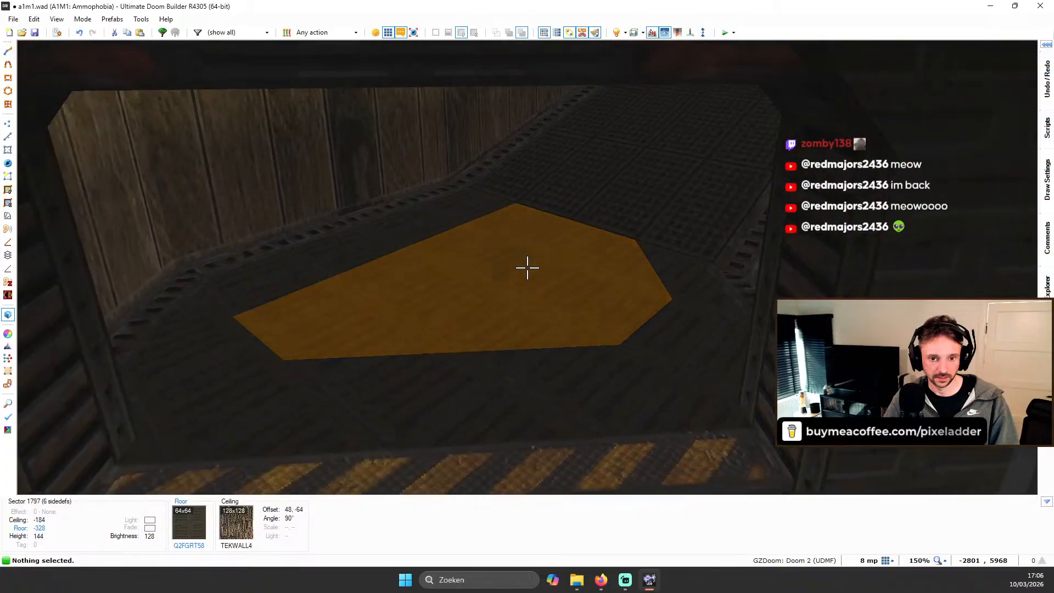
# Step: Replace the flat on the seven connected Q2FGRT58 floors just inside the doorway with Q2FWST08 and reset their texture offsets
pyautogui.keyDown('shift'); pyautogui.click(527, 267); pyautogui.keyUp('shift')
pyautogui.middleClick(527, 267)
pyautogui.click(549, 272)
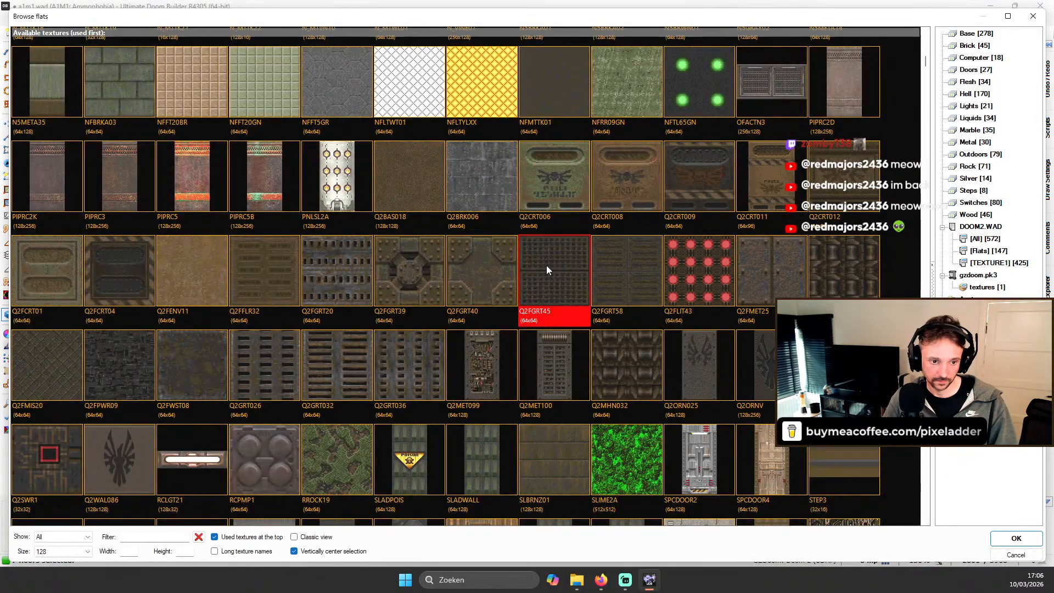
pyautogui.scroll(-1, 510, 266)
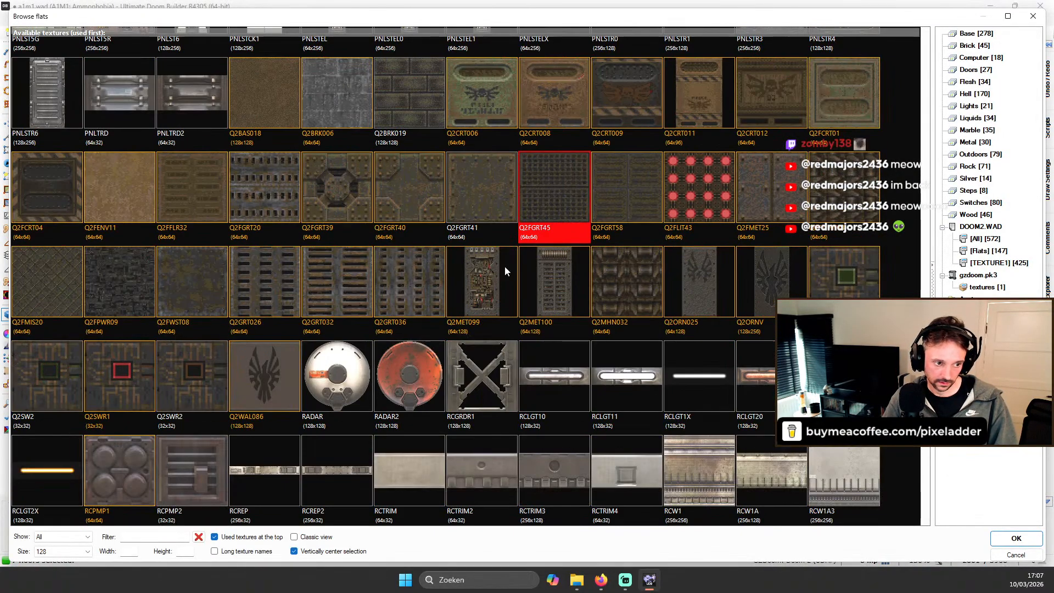
pyautogui.doubleClick(196, 275)
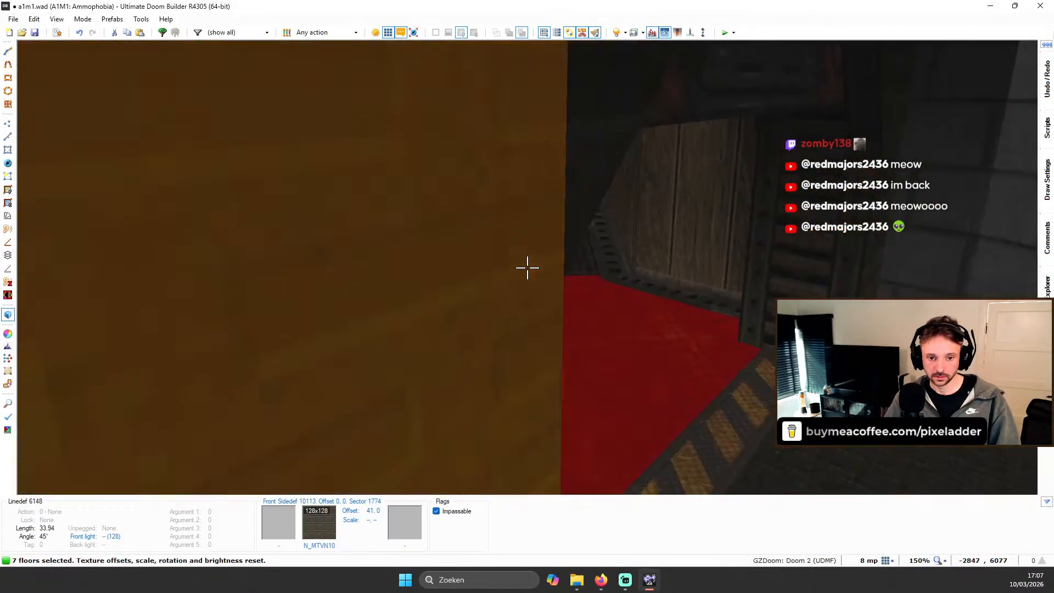
# Step: Shift the texture offset of the seven Q2FWST08 floors inside the doorway to 0, -16 and clear the selection
pyautogui.press('b')
pyautogui.press('b')
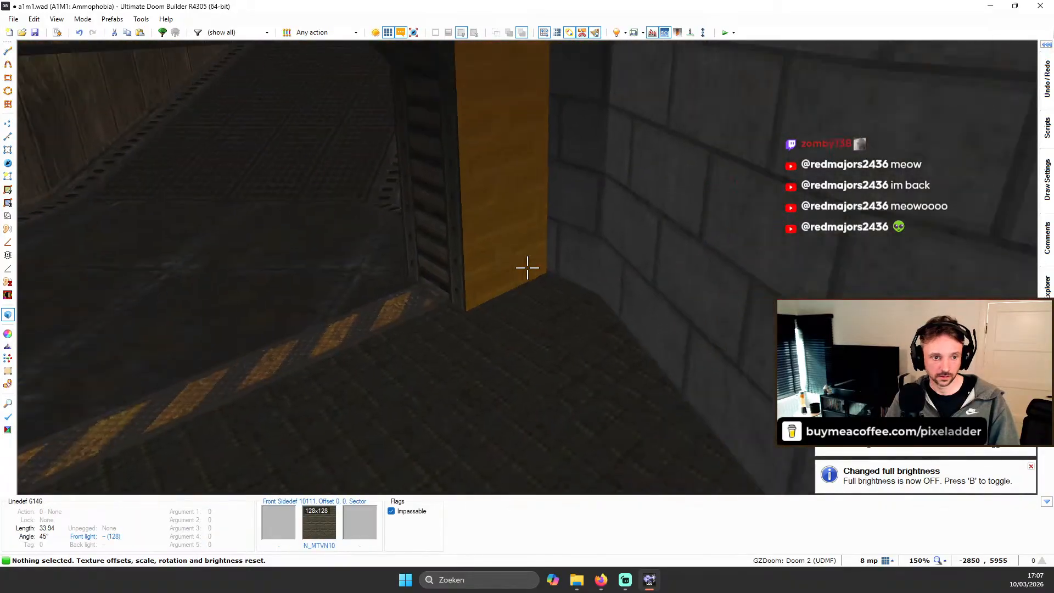
pyautogui.press('s')
pyautogui.press('b')
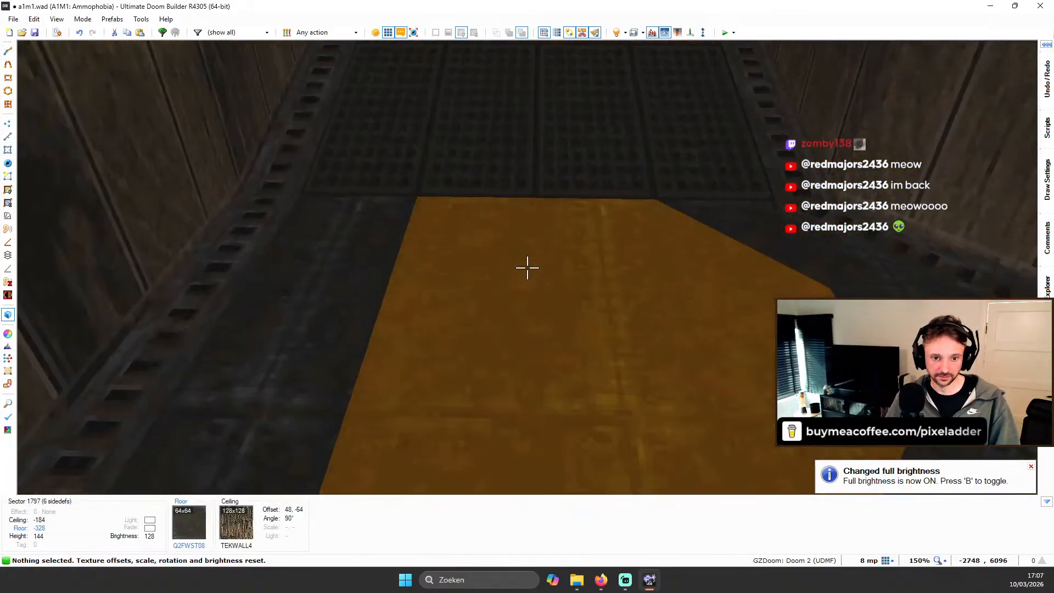
pyautogui.keyDown('shift'); pyautogui.click(527, 268); pyautogui.keyUp('shift')
pyautogui.press('Right')
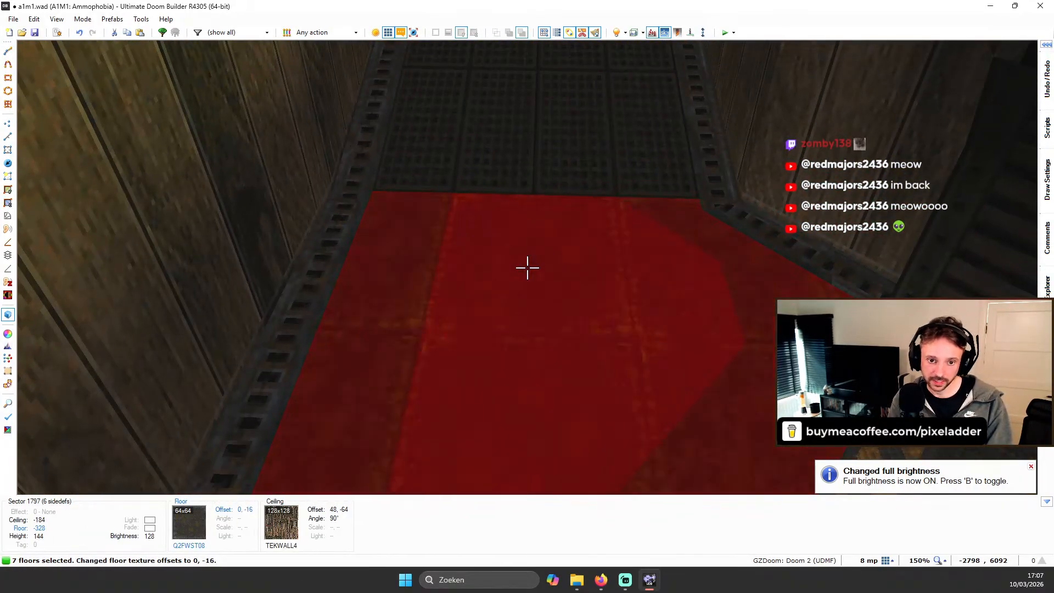
pyautogui.press('c')
pyautogui.press('s')
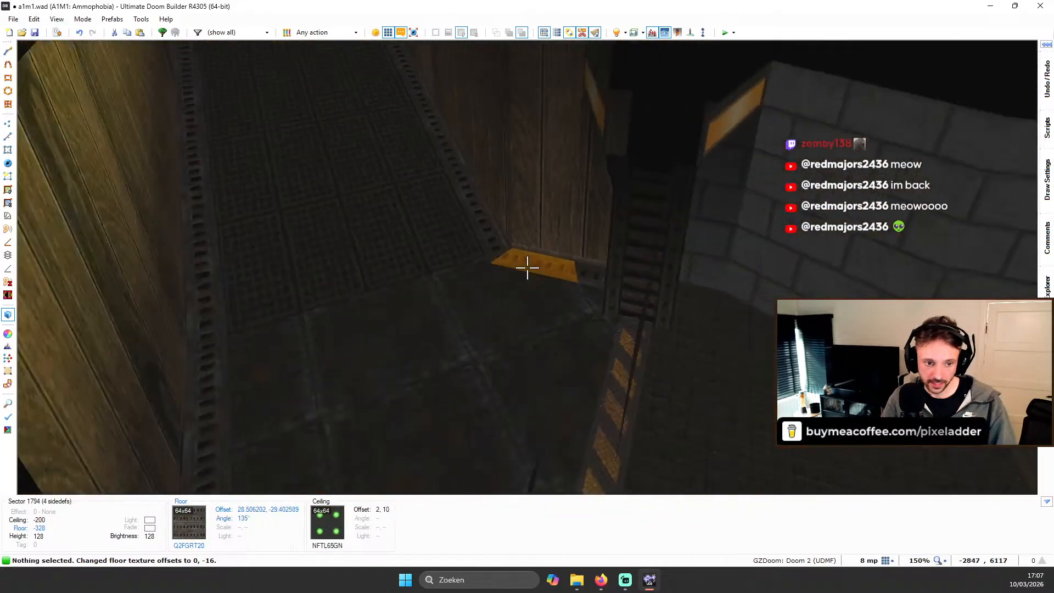
pyautogui.press('s')
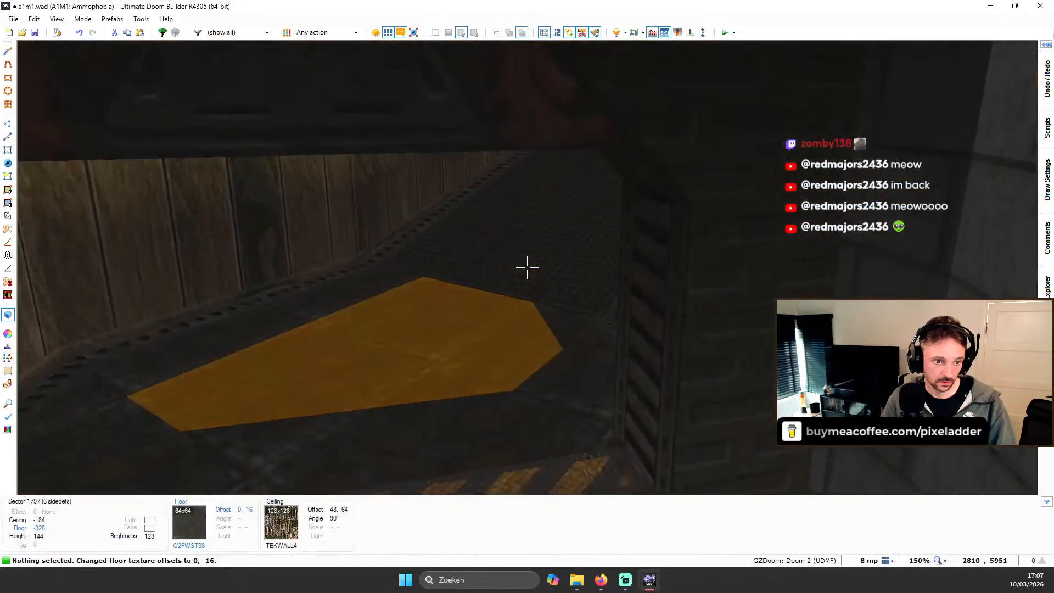
# Step: Give the three NFTL65GN ceilings above the unlit wood wall a ceiling glow with colour ADFF2F and height 96
pyautogui.press('s')
pyautogui.press('w')
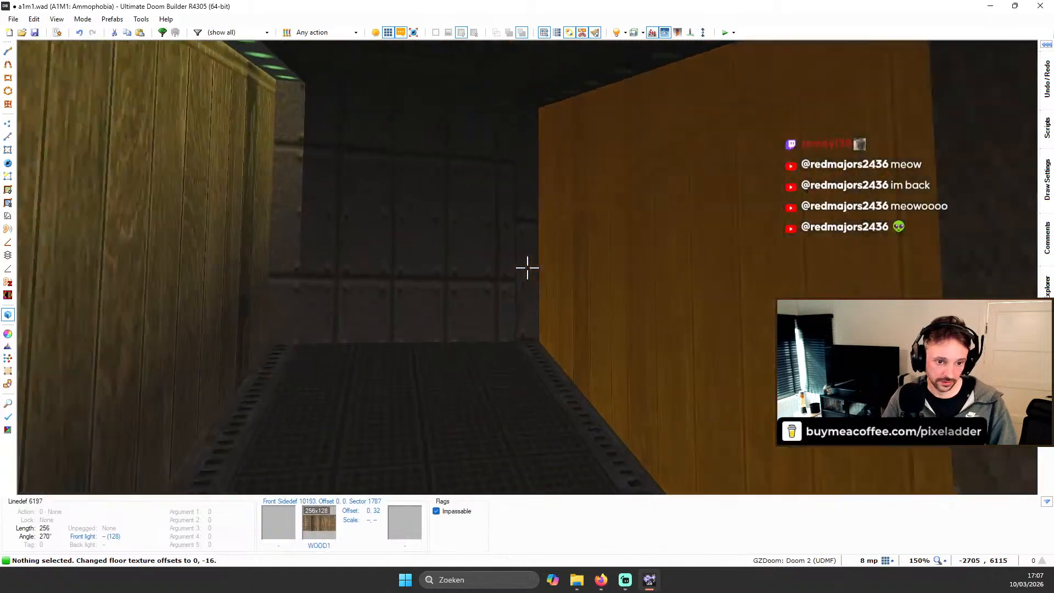
pyautogui.press('s')
pyautogui.press('w')
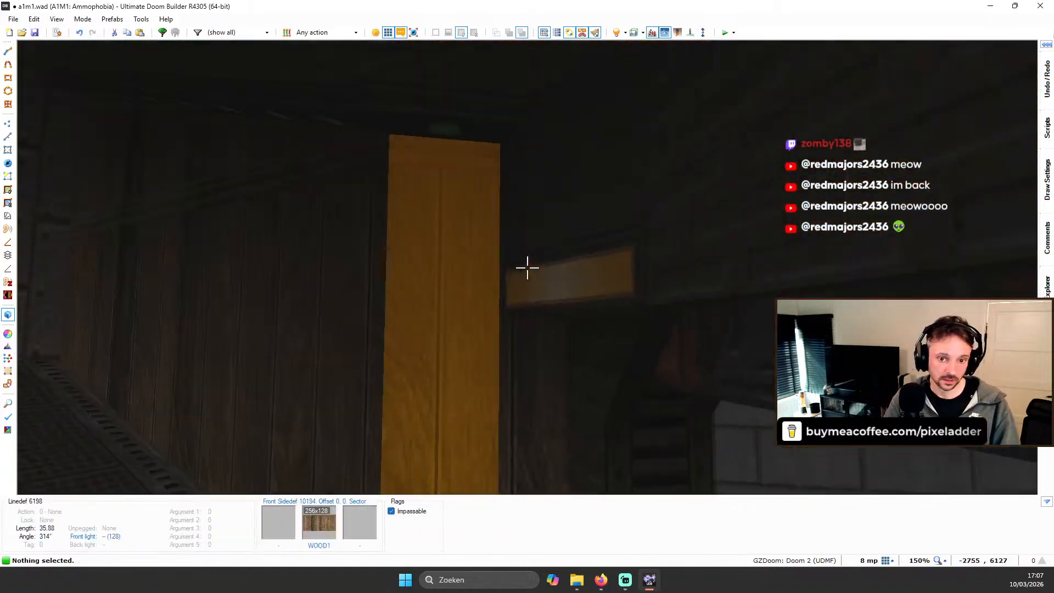
pyautogui.press('s')
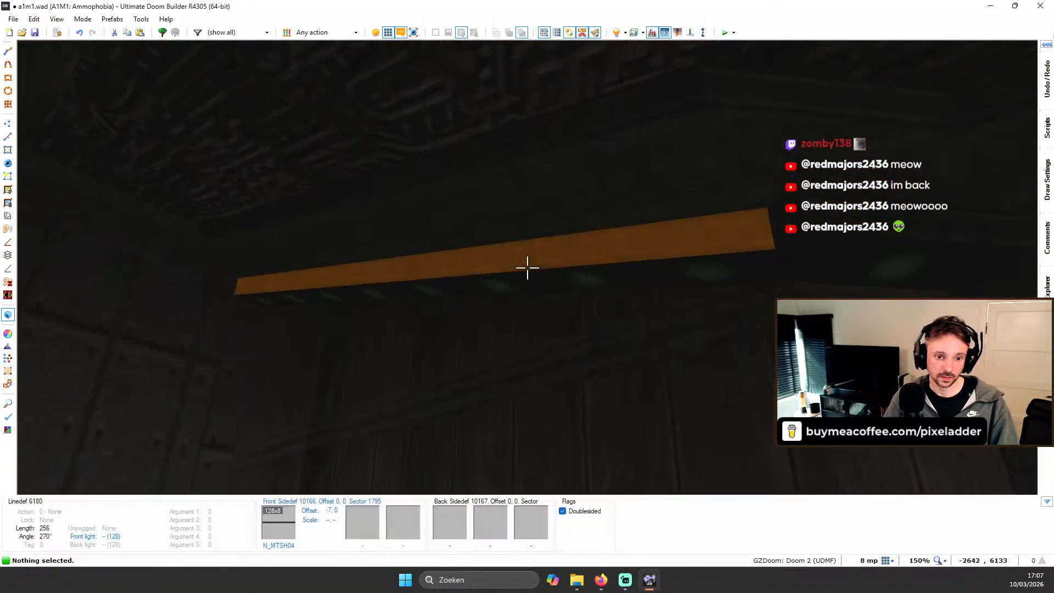
pyautogui.click(527, 267)
pyautogui.rightClick(527, 267)
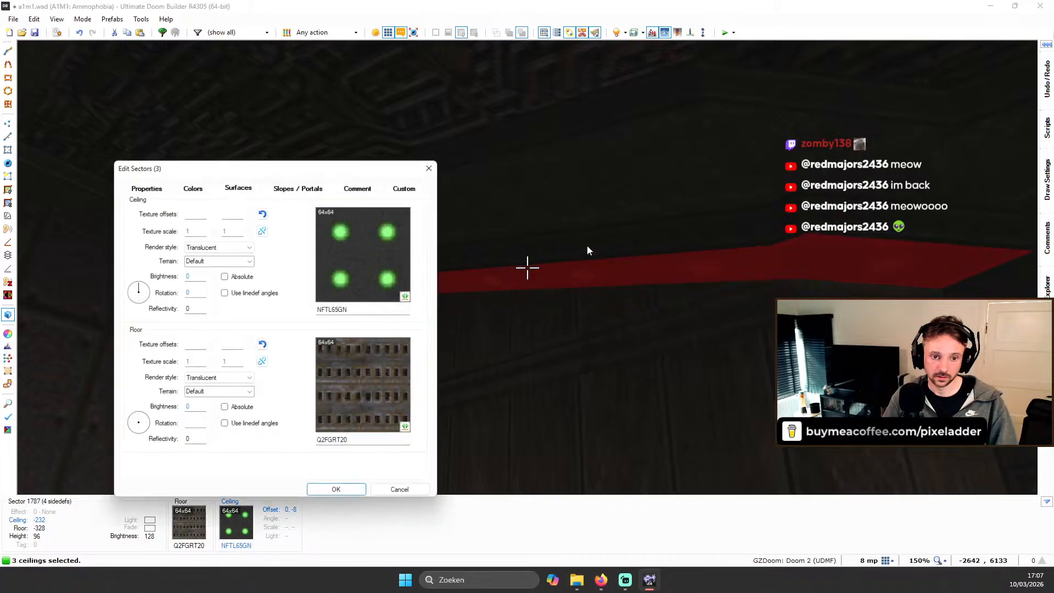
pyautogui.click(193, 186)
pyautogui.click(384, 213)
pyautogui.click(385, 232)
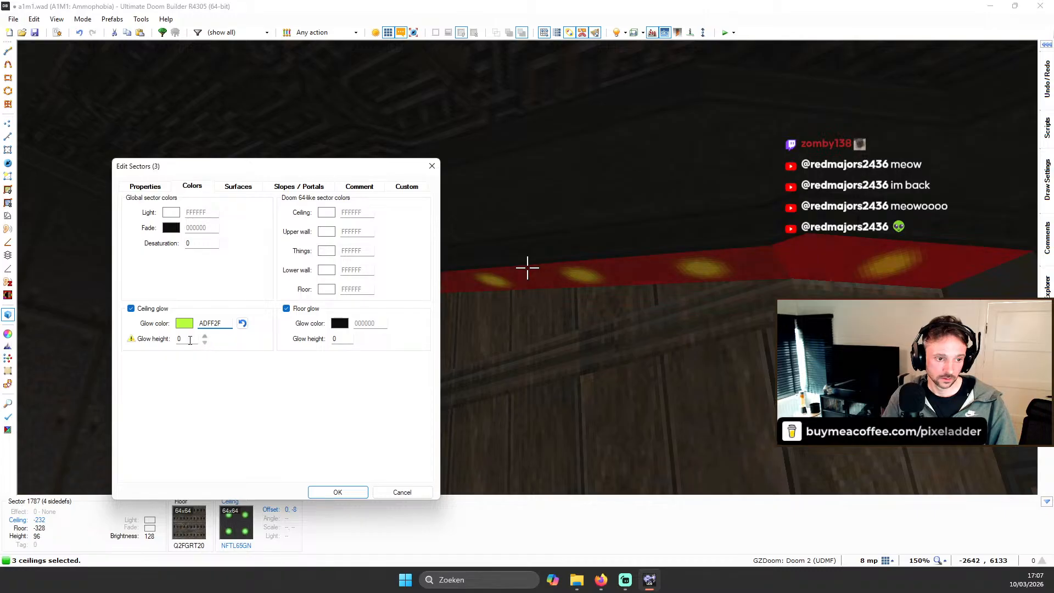
pyautogui.write('96')
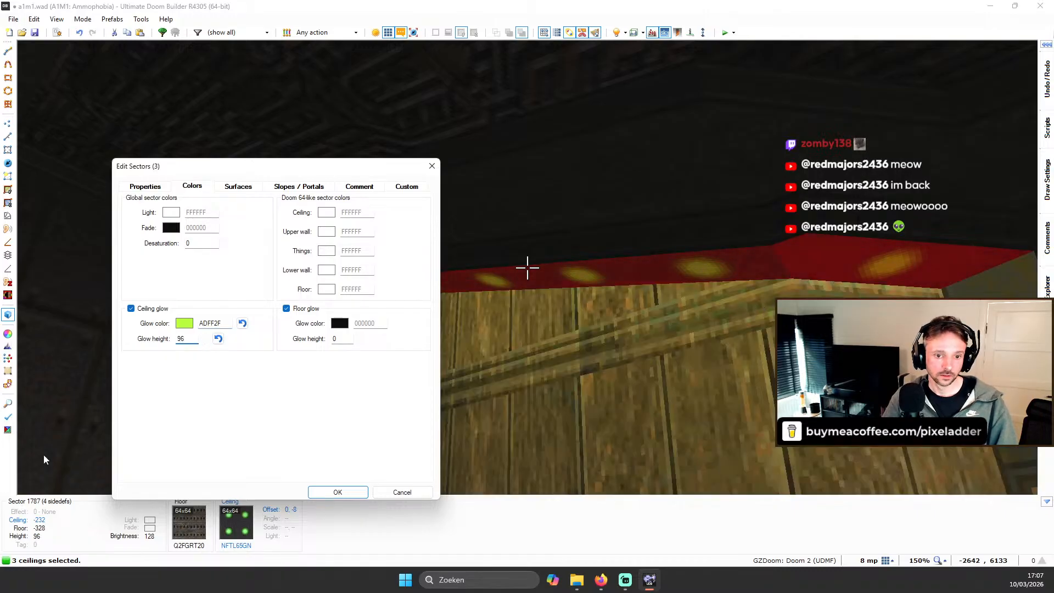
# Step: Set the ceiling brightness of the three NFTL65GN sections to 40, apply the sector changes and clear the selection
pyautogui.click(138, 187)
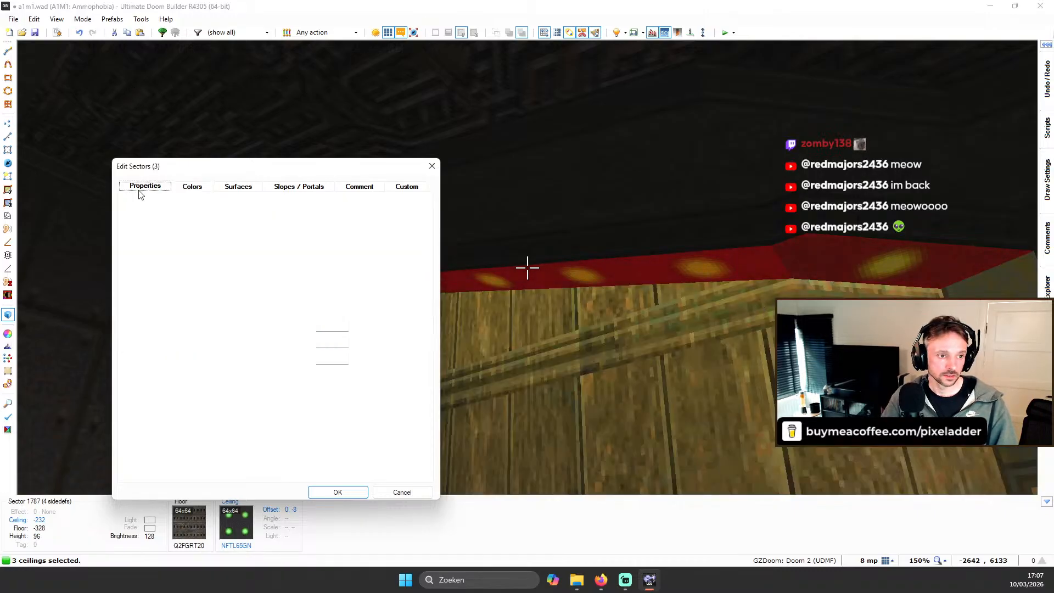
pyautogui.click(238, 187)
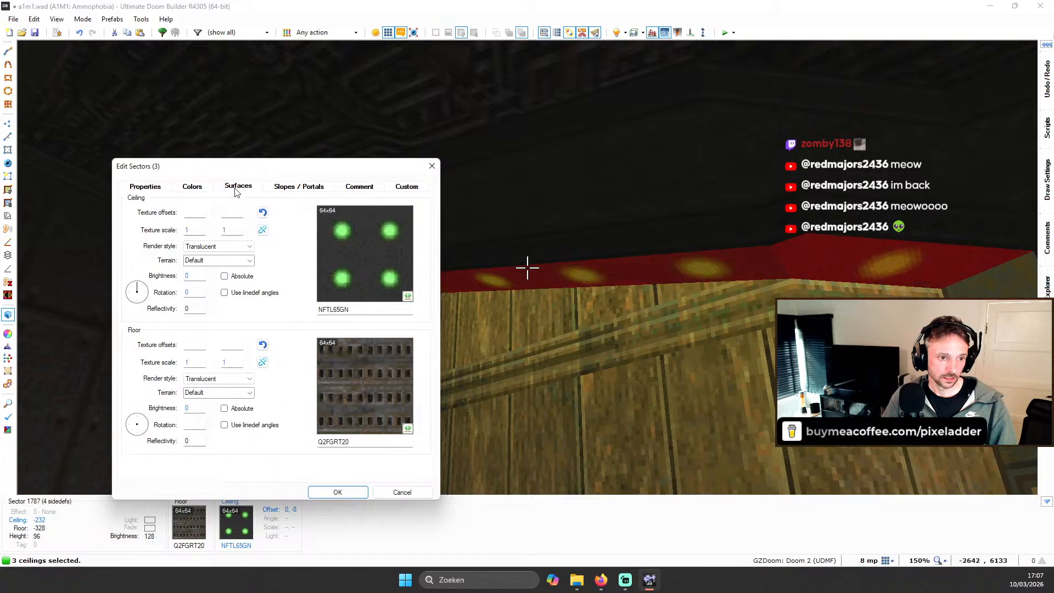
pyautogui.doubleClick(207, 278)
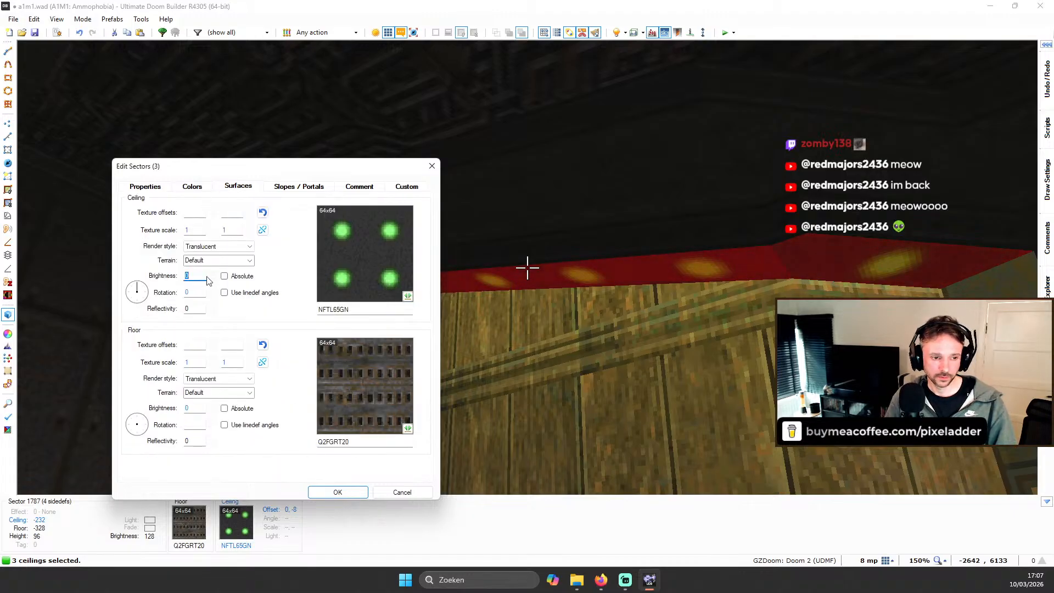
pyautogui.write('40')
pyautogui.press('Return')
pyautogui.press('c')
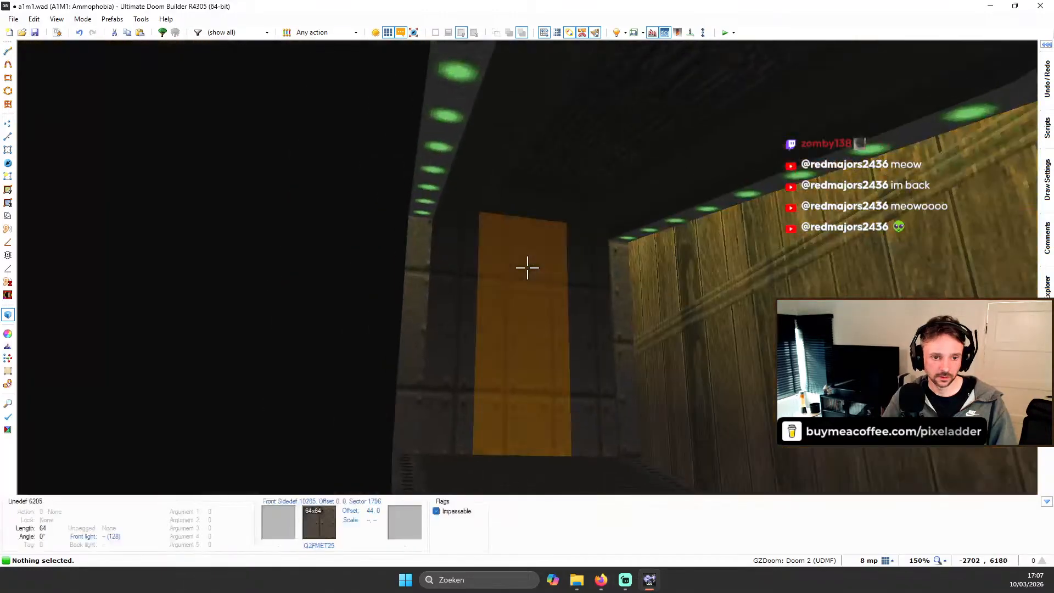
# Step: Set skew_middle to "Align to this sidedef's sector ceiling" on the 256-unit WOOD1 wall under the newly glowing strip
pyautogui.press('d')
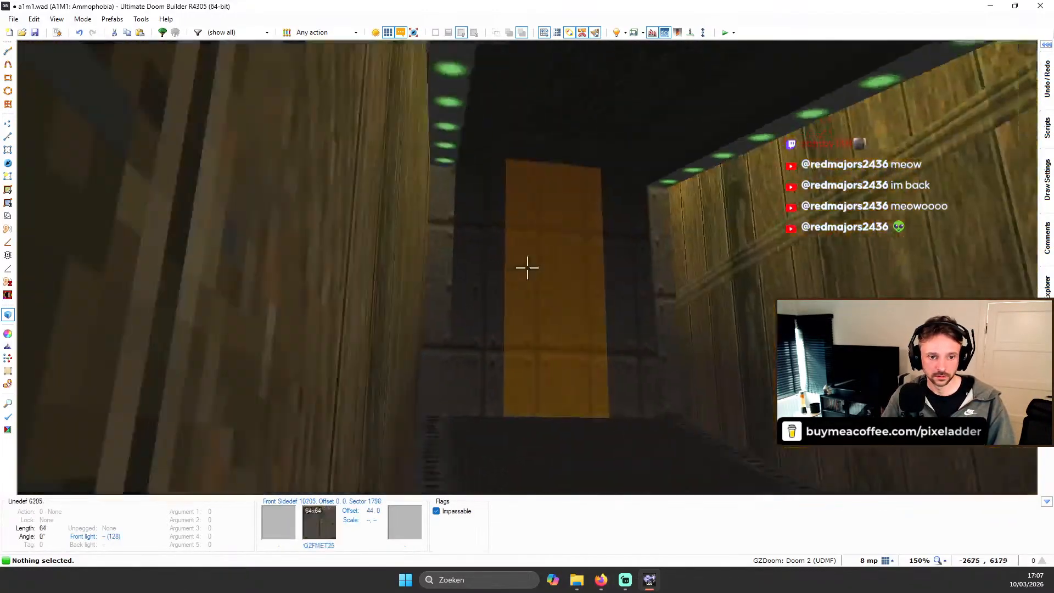
pyautogui.press('f')
pyautogui.press('e')
pyautogui.press('d')
pyautogui.press('e')
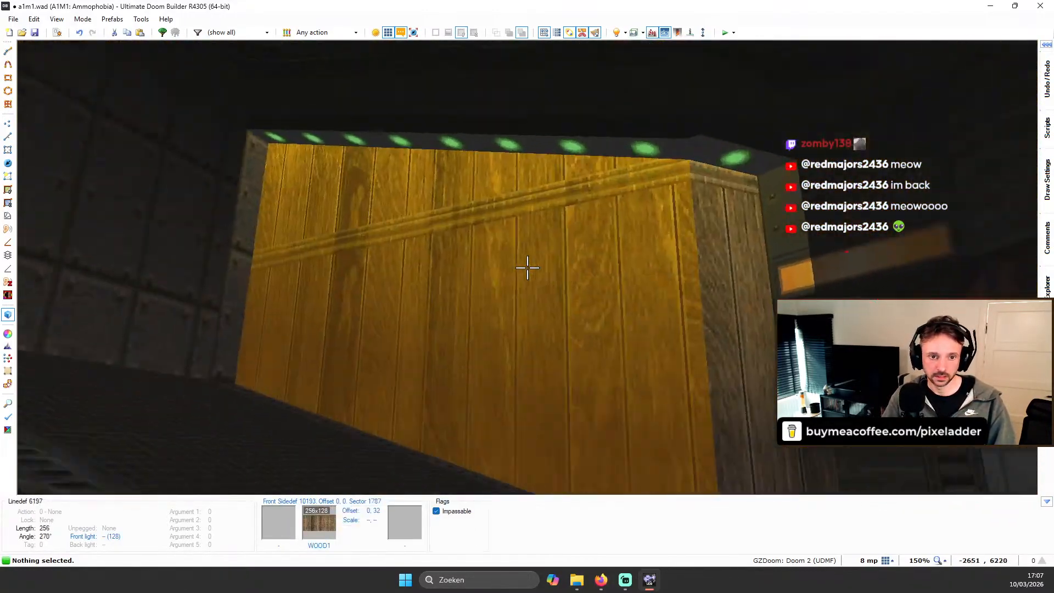
pyautogui.rightClick(528, 268)
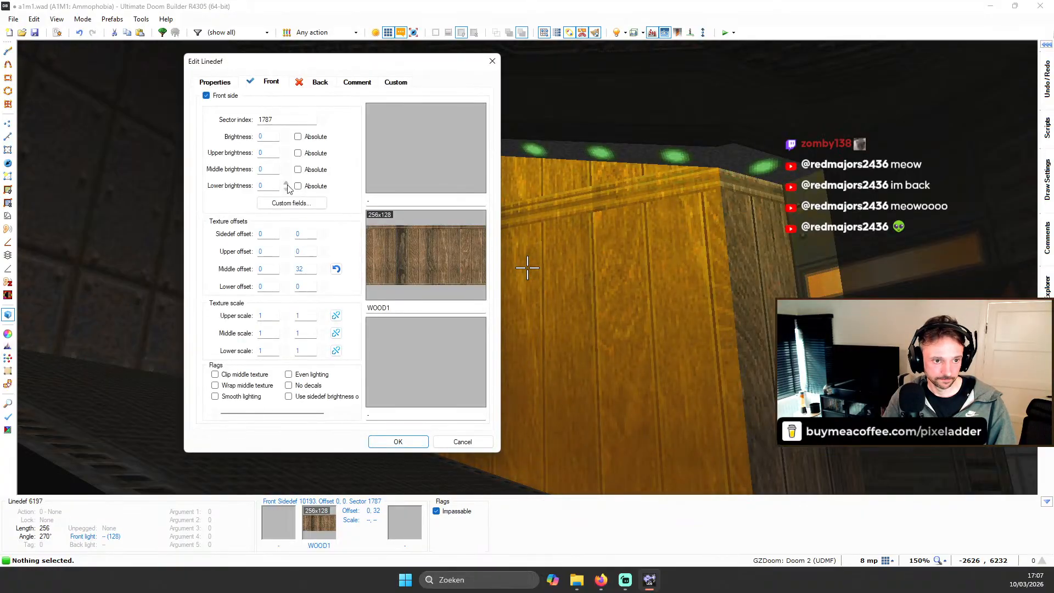
pyautogui.click(292, 203)
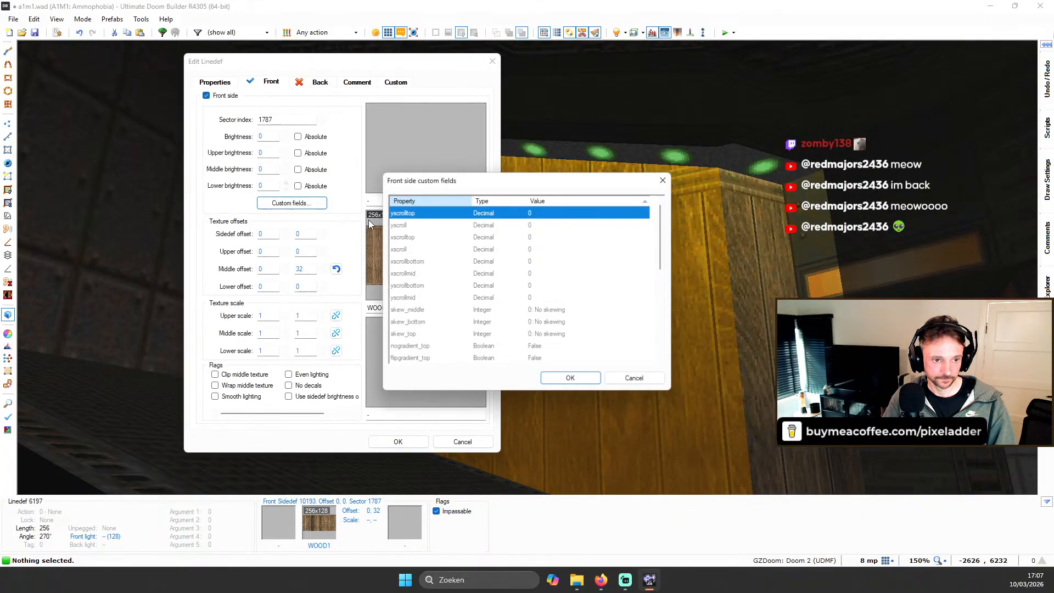
pyautogui.click(560, 315)
pyautogui.click(645, 309)
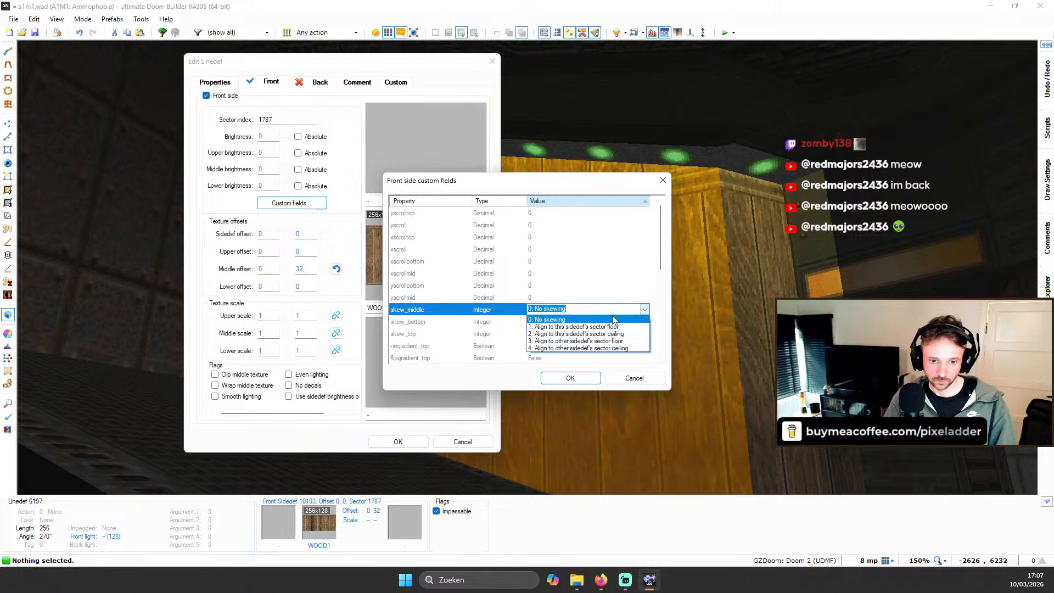
pyautogui.click(604, 333)
pyautogui.click(568, 378)
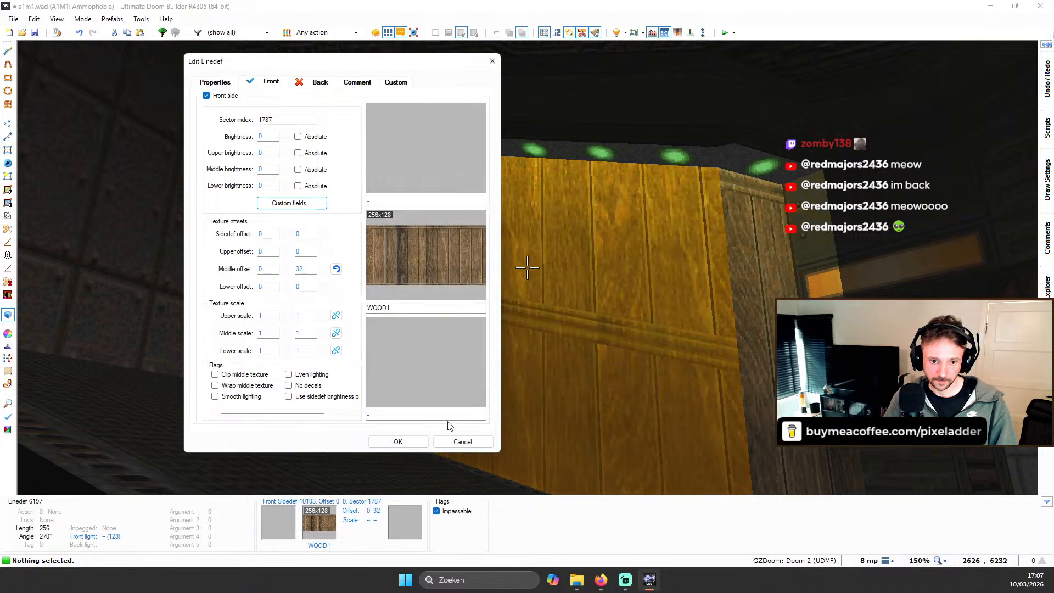
pyautogui.click(398, 441)
# Step: Shift the skewed WOOD1 wall's texture offset to 0, 96 and check the result from both corridor ends
pyautogui.hotkey('shift', 'Up')
pyautogui.hotkey('shift', 'Up')
pyautogui.hotkey('shift', 'Up')
pyautogui.hotkey('shift', 'Up')
pyautogui.hotkey('shift', 'Up')
pyautogui.hotkey('shift', 'Up')
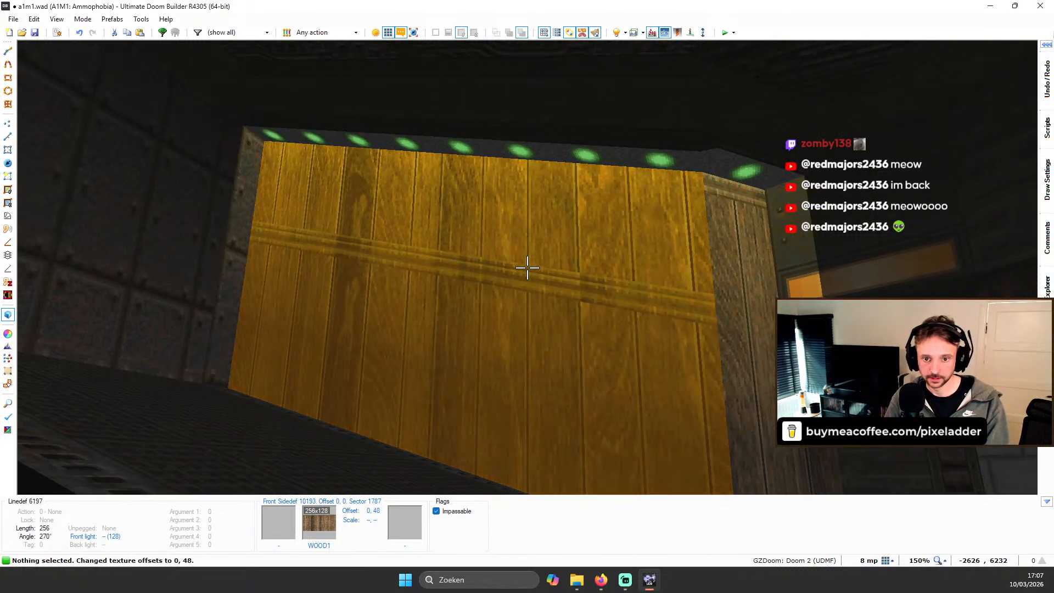
pyautogui.hotkey('shift', 'Up')
pyautogui.hotkey('shift', 'Up')
pyautogui.press('a')
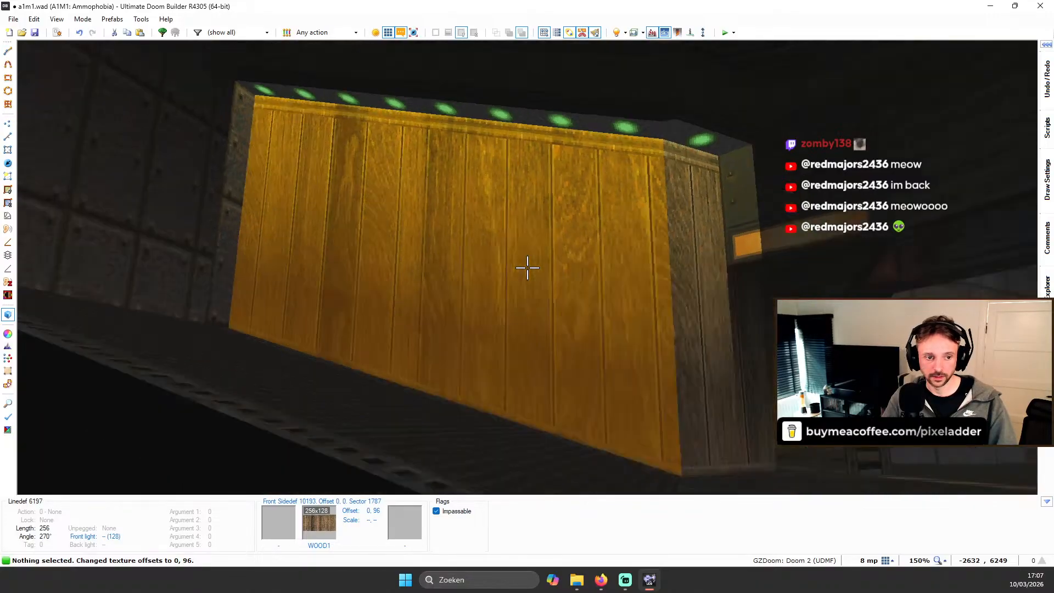
pyautogui.press('w')
pyautogui.press('s')
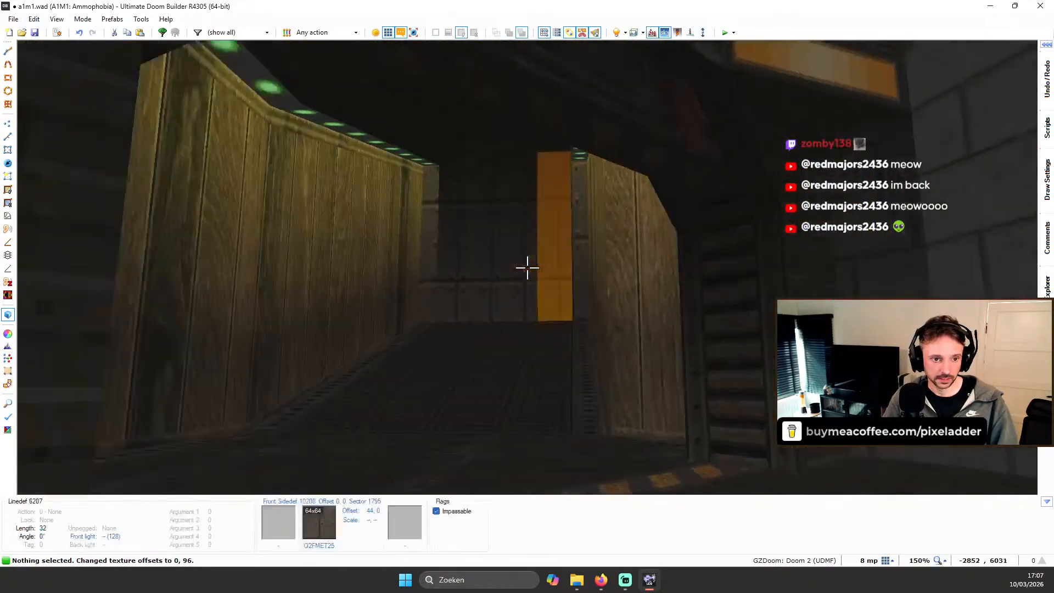
pyautogui.press('w')
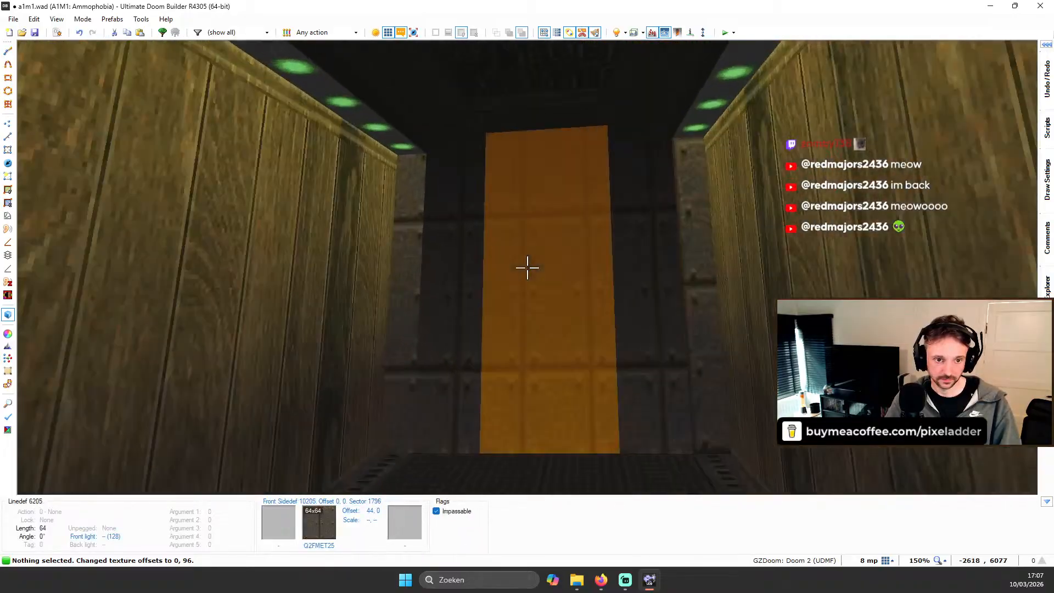
# Step: Apply the WOODMET1 texture to the five wall sections at the corridor's end
pyautogui.keyDown('shift'); pyautogui.click(527, 268); pyautogui.keyUp('shift')
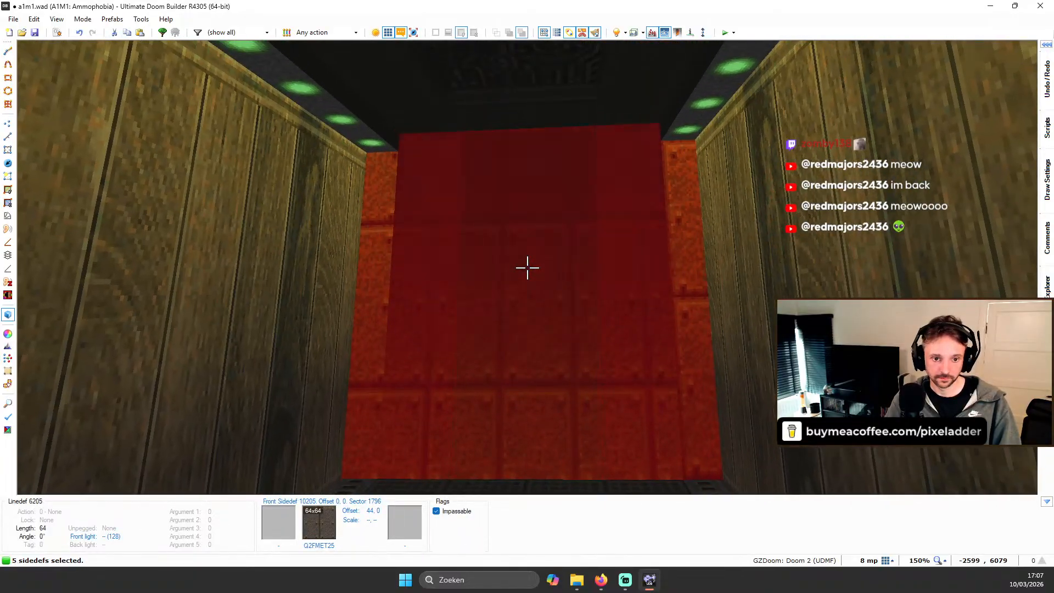
pyautogui.middleClick(528, 268)
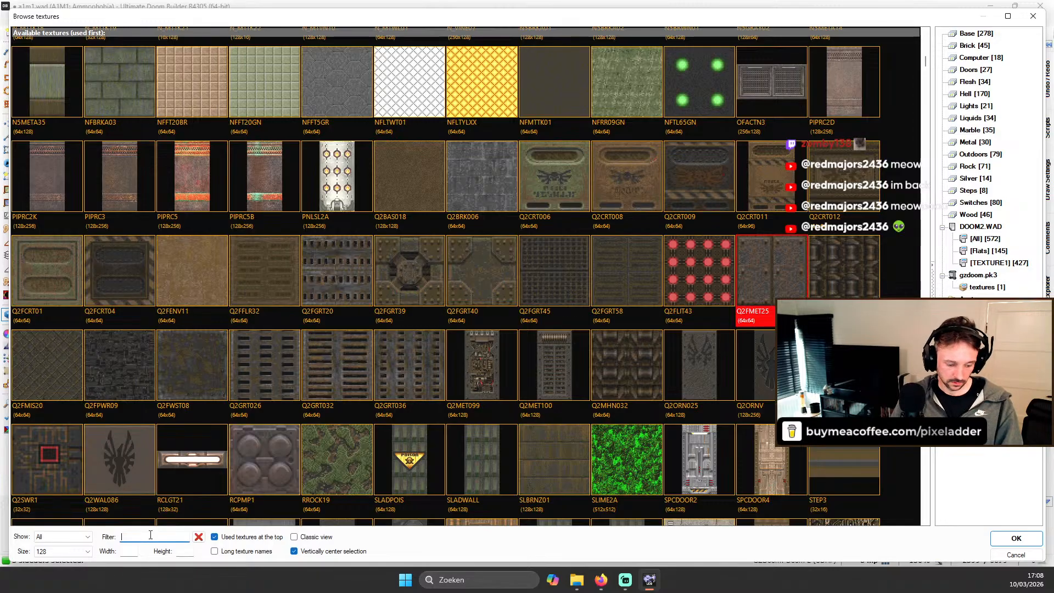
pyautogui.write('WOO')
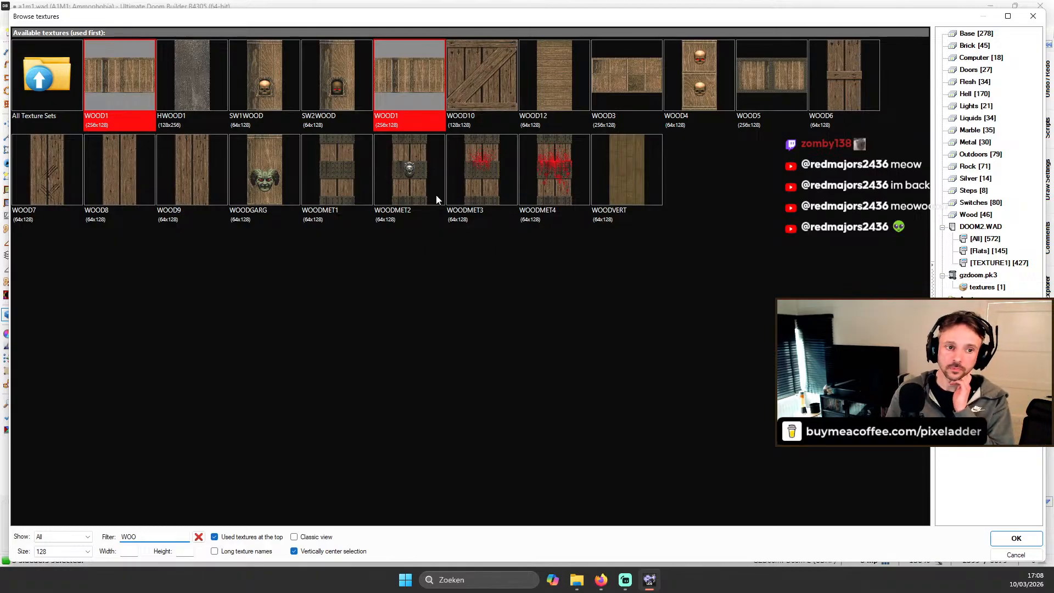
pyautogui.doubleClick(338, 156)
pyautogui.middleClick(527, 267)
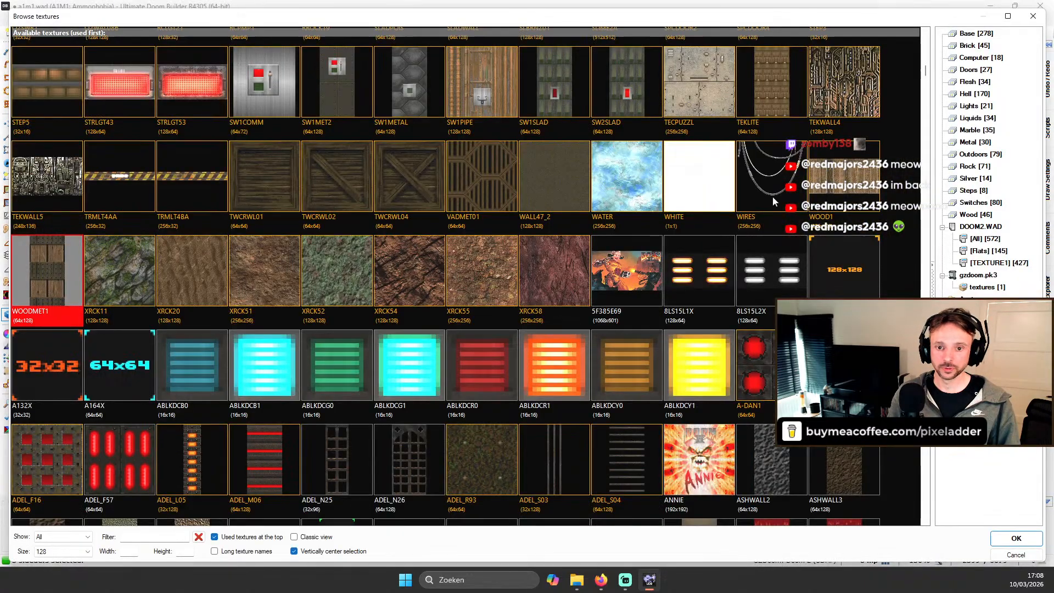
pyautogui.press('Escape')
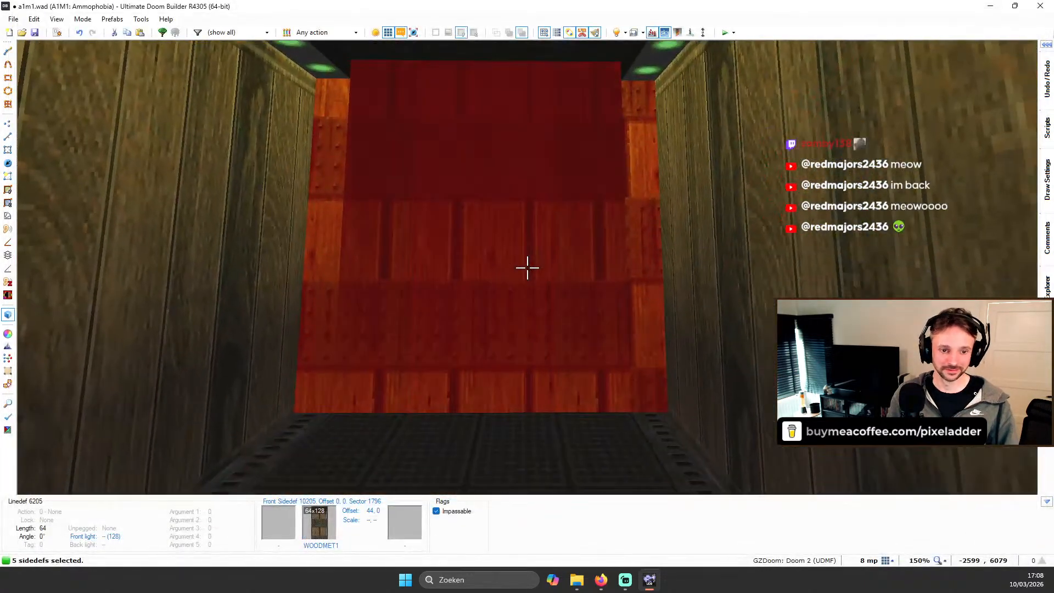
# Step: Remove the texture from the middle 64-unit end wall section and reset its texture offsets
pyautogui.press('d')
pyautogui.press('Delete')
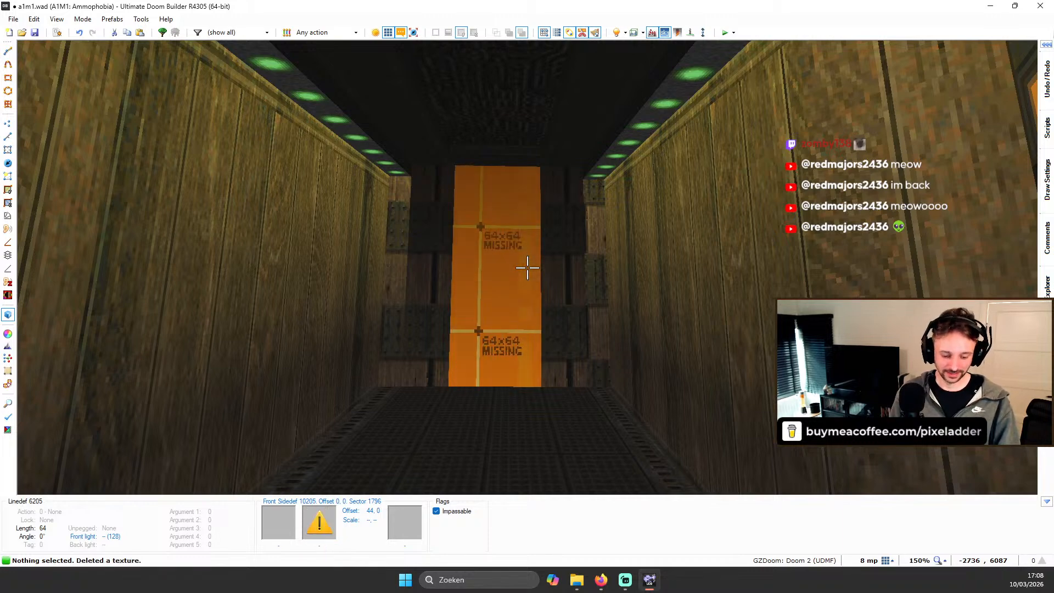
pyautogui.hotkey('shift', 'r')
pyautogui.press('r')
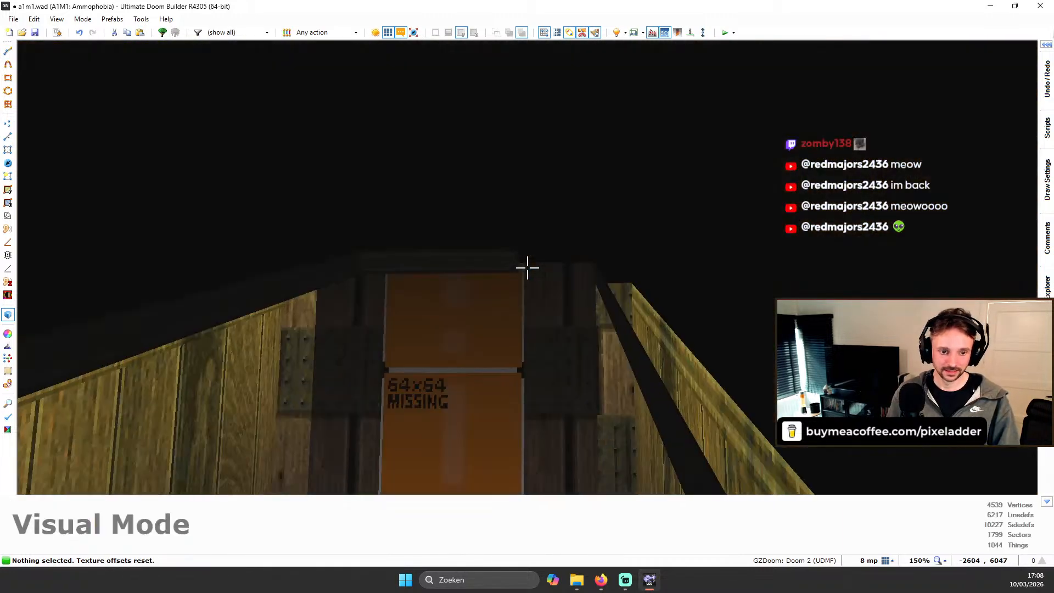
pyautogui.press('w')
pyautogui.press('s')
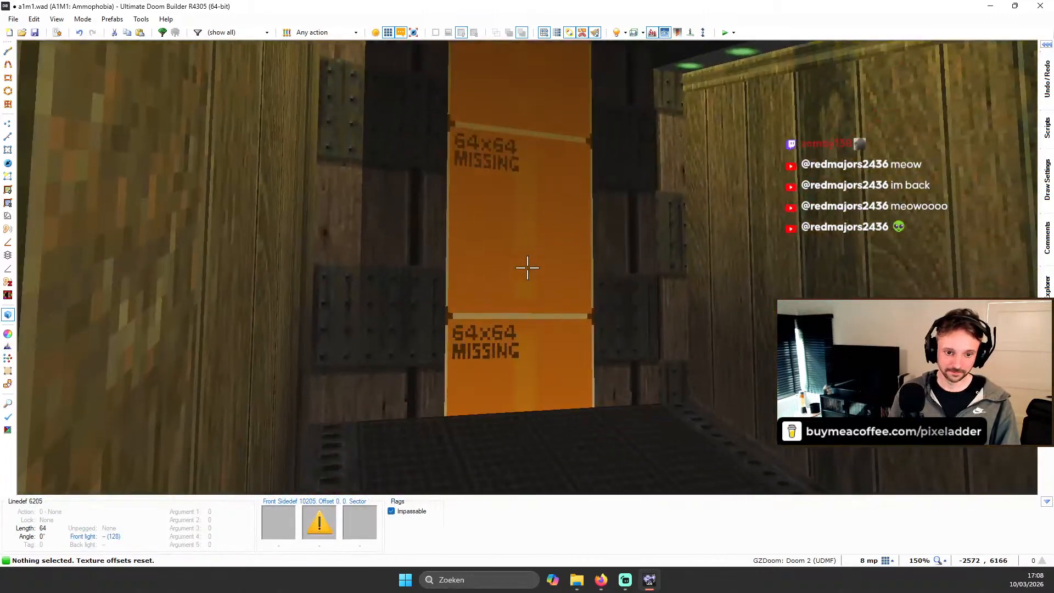
# Step: Shift the untextured middle end wall section's texture offset to 0, -32 and check it from the corridor
pyautogui.hotkey('shift', 'Down')
pyautogui.hotkey('shift', 'Down')
pyautogui.hotkey('shift', 'Down')
pyautogui.hotkey('shift', 'Down')
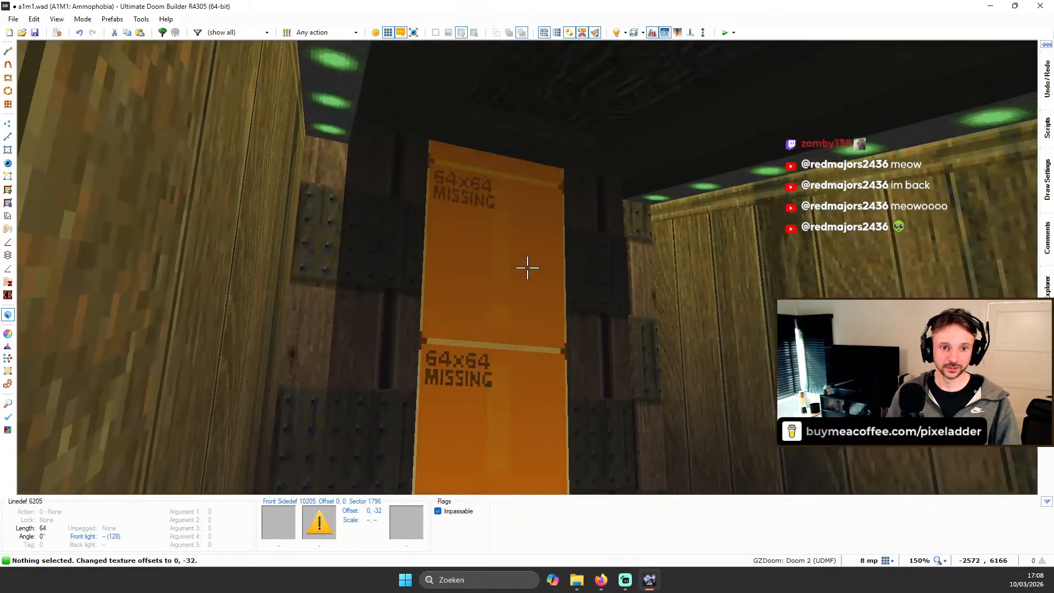
pyautogui.press('s')
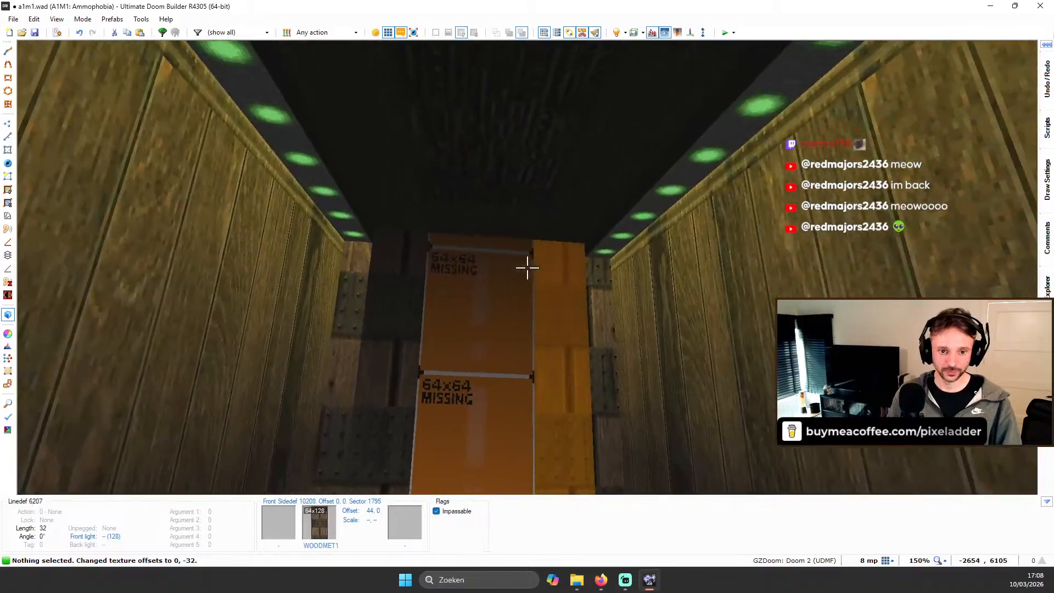
pyautogui.press('w')
pyautogui.press('s')
pyautogui.press('w')
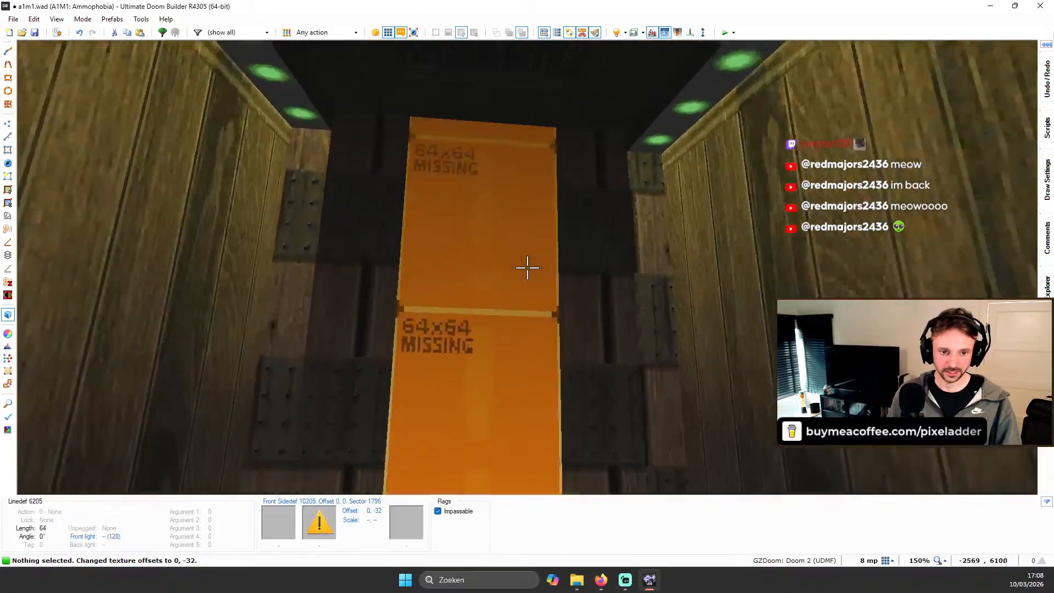
pyautogui.press('w')
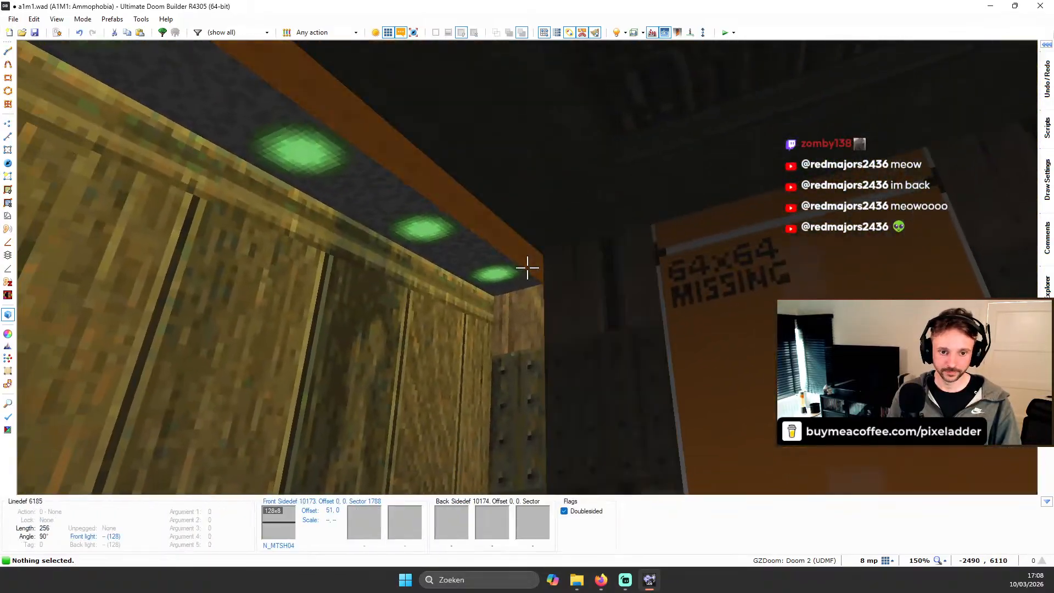
# Step: Draw a line across the corridor between the two light strips, 16 units before the end wall
pyautogui.press('s')
pyautogui.press('w')
pyautogui.press('q')
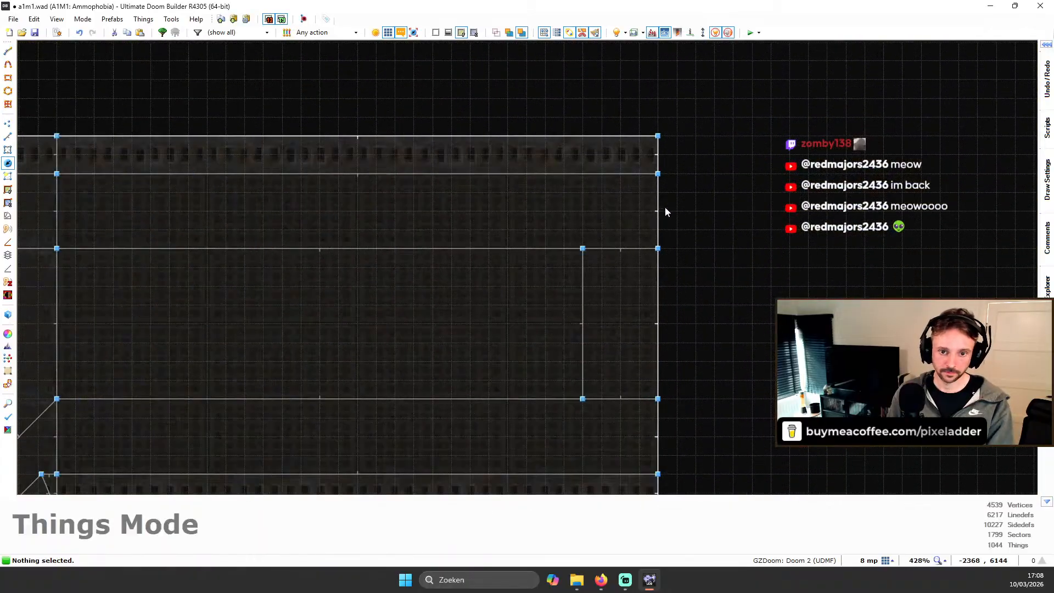
pyautogui.click(4, 142)
pyautogui.hotkey('ctrl', 'd')
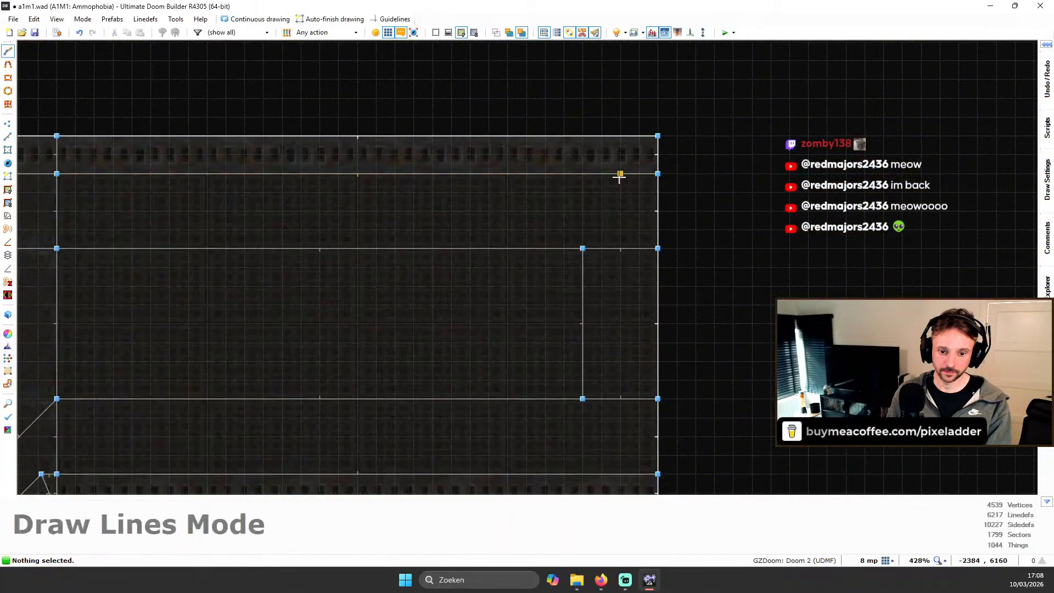
pyautogui.click(620, 174)
pyautogui.scroll(-1, 626, 377)
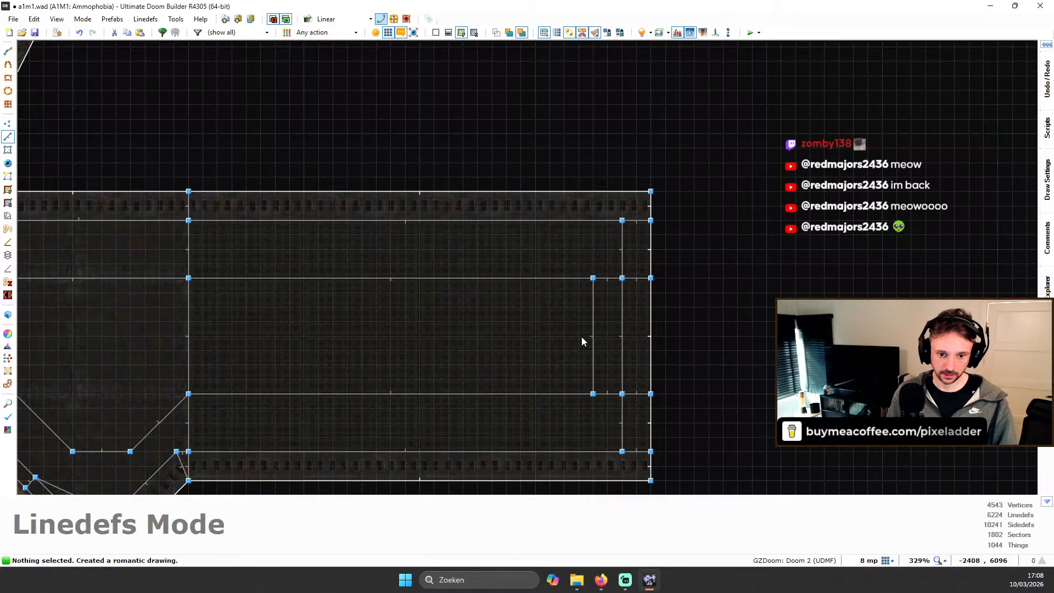
pyautogui.press('q')
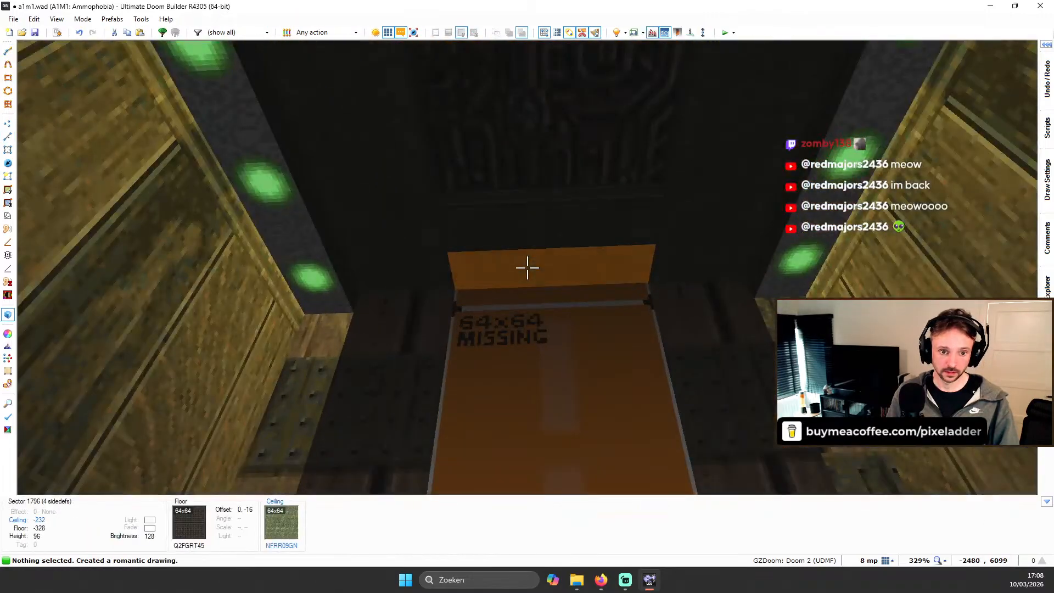
# Step: Lower the three NFRR09GN ceiling sections next to the end wall by 8 and clear the selection
pyautogui.click(527, 268)
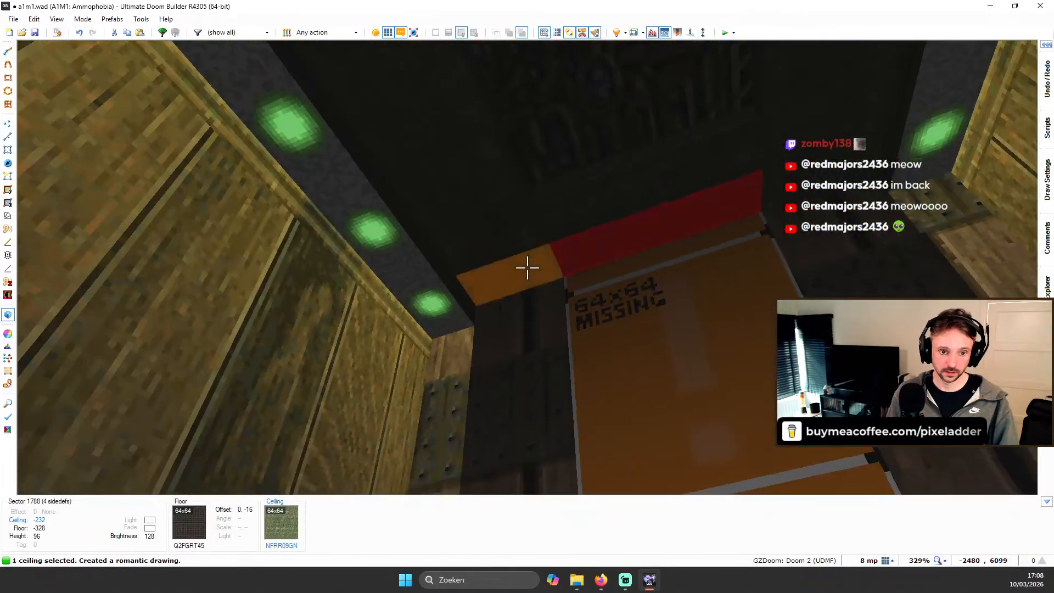
pyautogui.click(528, 268)
pyautogui.click(528, 268)
pyautogui.scroll(-1, 527, 268)
pyautogui.press('c')
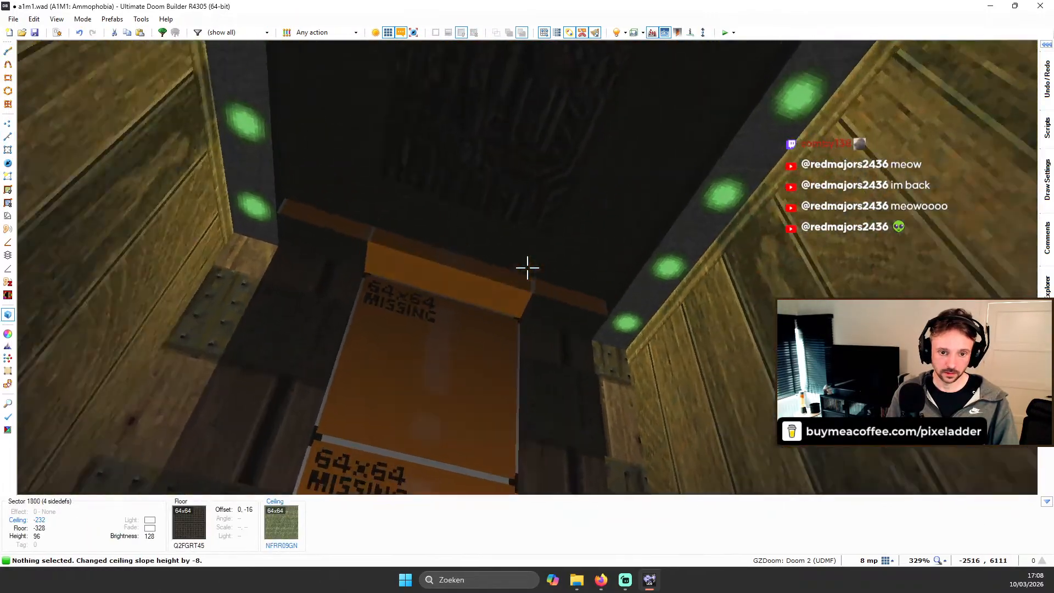
# Step: Shift the texture offset of the 240-unit N_MTSH04 trim beside the light strip to 9, 4
pyautogui.press('w')
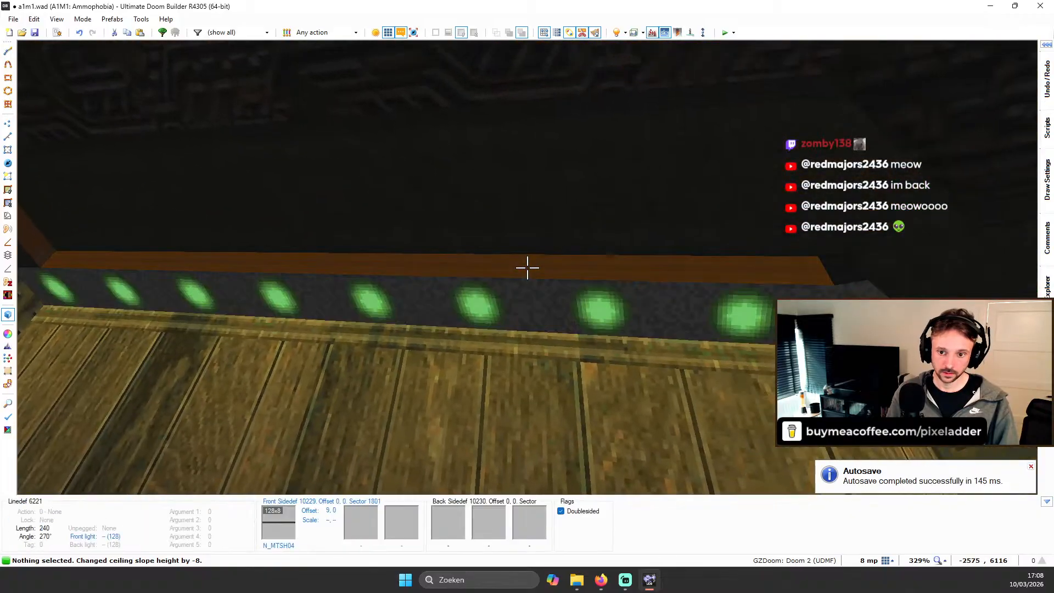
pyautogui.press('Up')
pyautogui.press('Up')
pyautogui.press('Up')
pyautogui.press('Up')
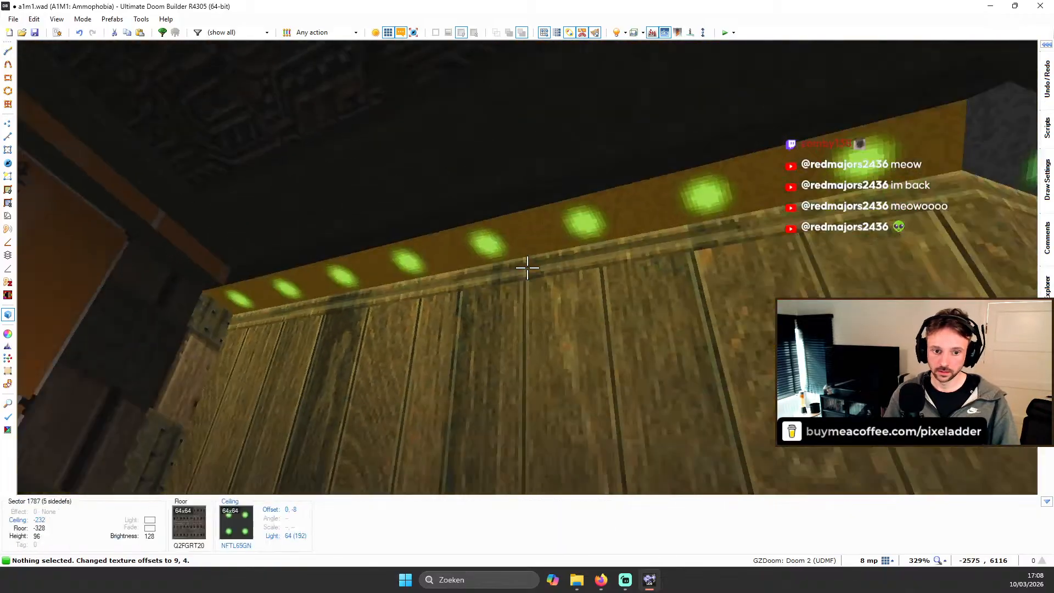
# Step: Turn on full brightness and paste N_MTSH04 onto the three missing-texture edges of the lowered end ceiling
pyautogui.press('a')
pyautogui.press('b')
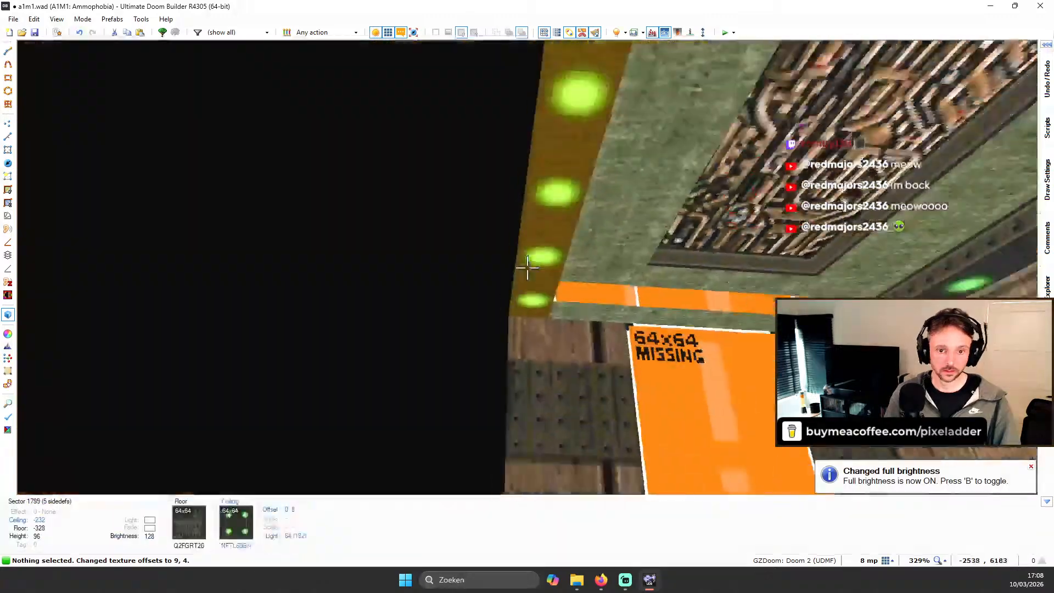
pyautogui.hotkey('ctrl', 'v')
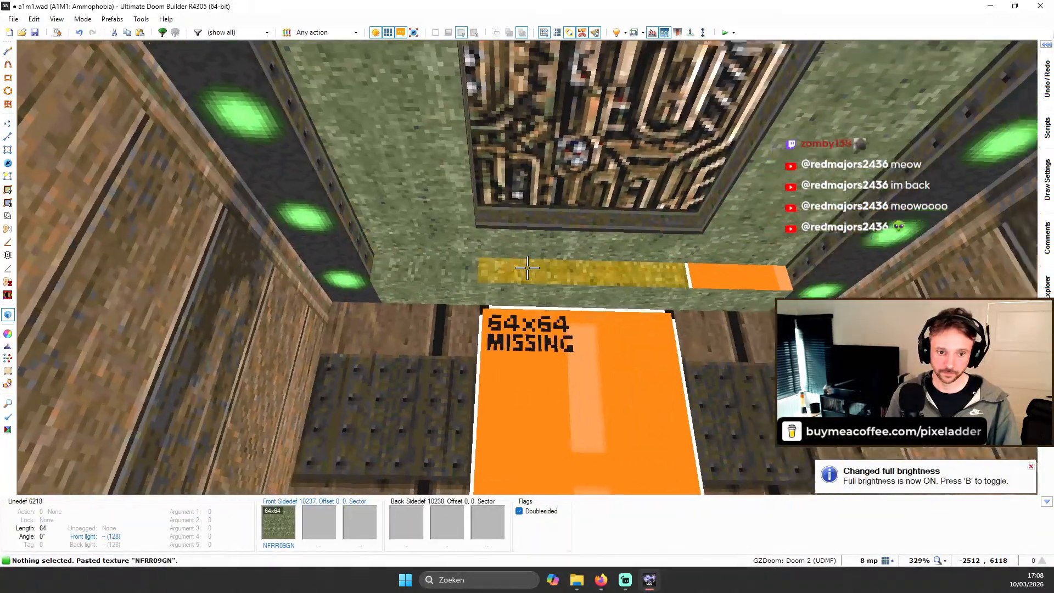
pyautogui.hotkey('ctrl', 'c')
pyautogui.hotkey('ctrl', 'v')
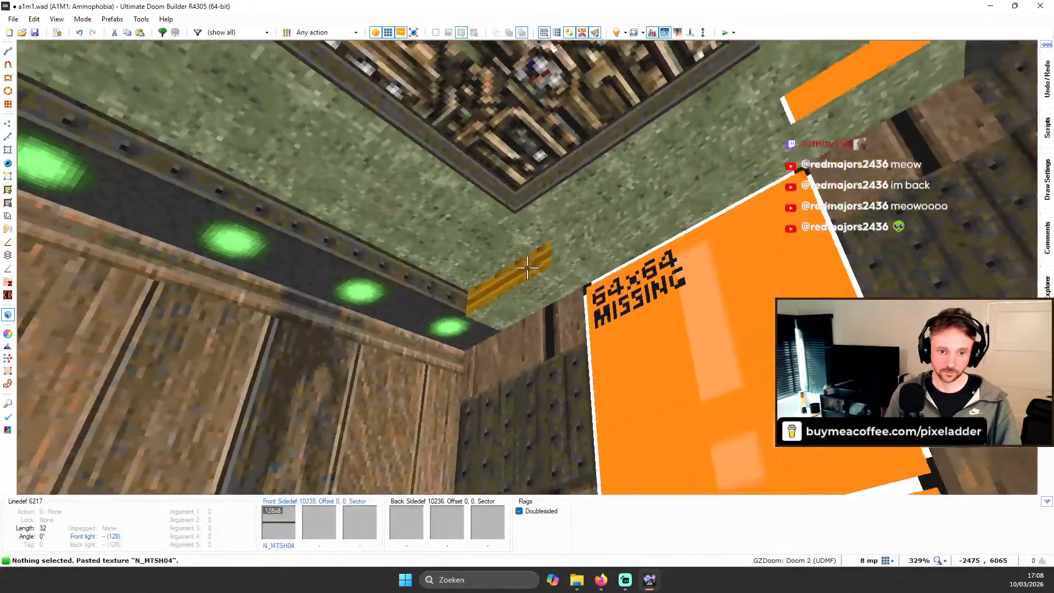
pyautogui.hotkey('ctrl', 'v')
# Step: Select the three new N_MTSH04 edges and check their front side custom fields without changing anything
pyautogui.click(528, 268)
pyautogui.click(527, 267)
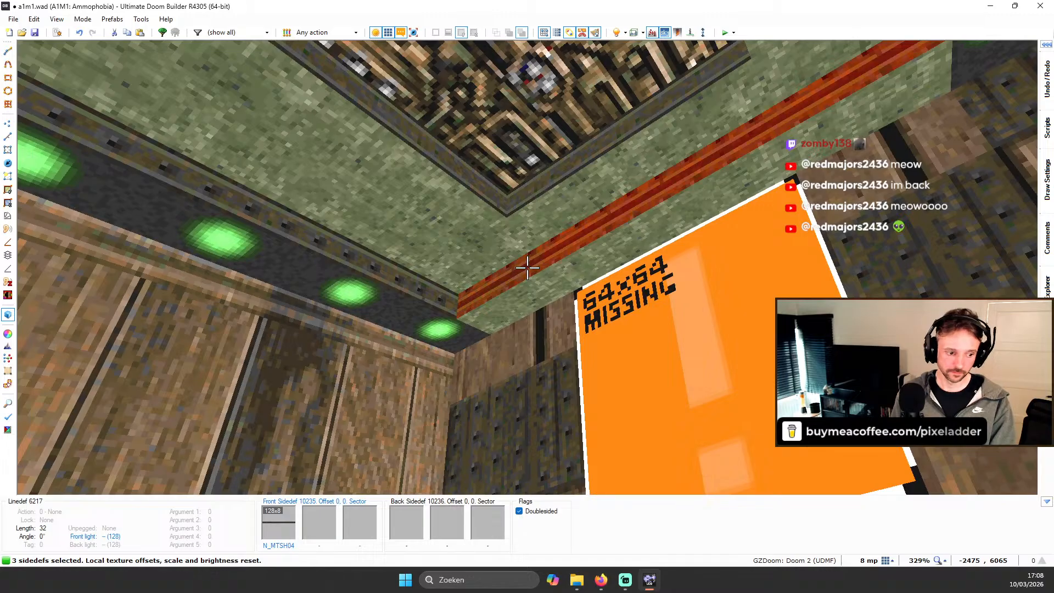
pyautogui.rightClick(527, 267)
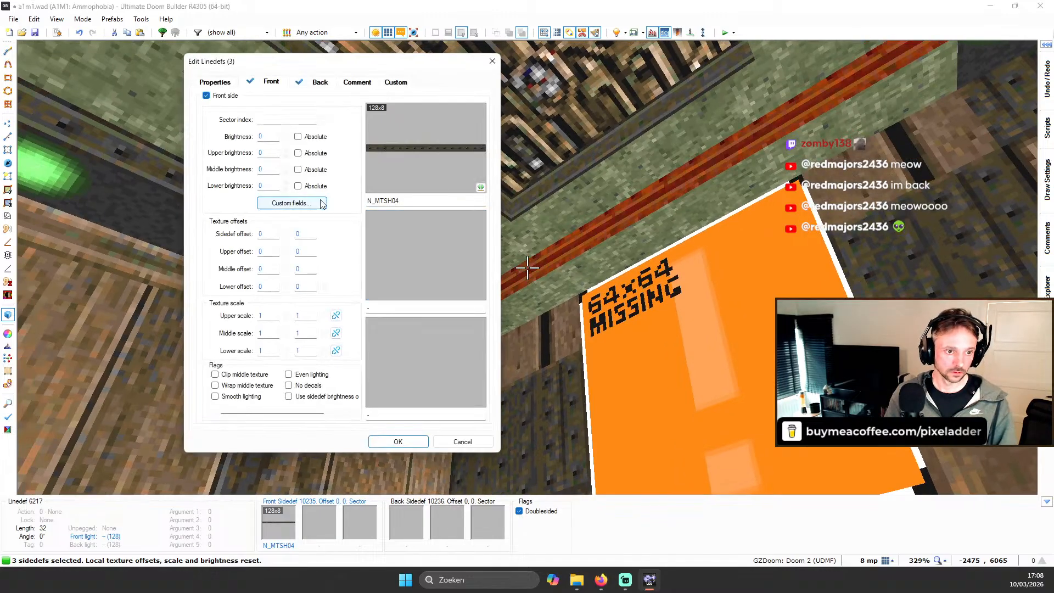
pyautogui.click(323, 203)
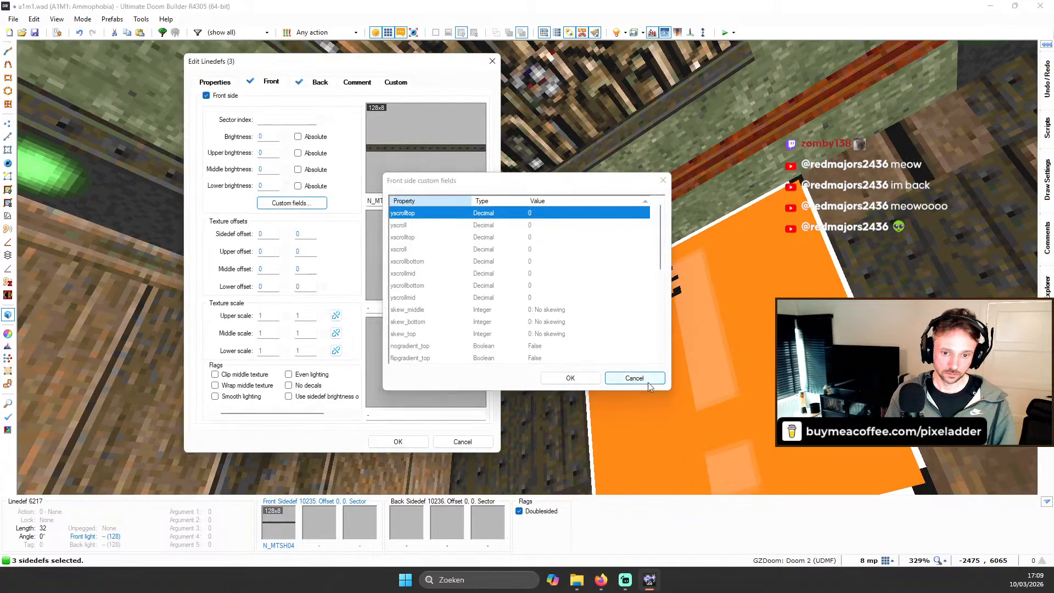
pyautogui.click(633, 378)
pyautogui.click(463, 442)
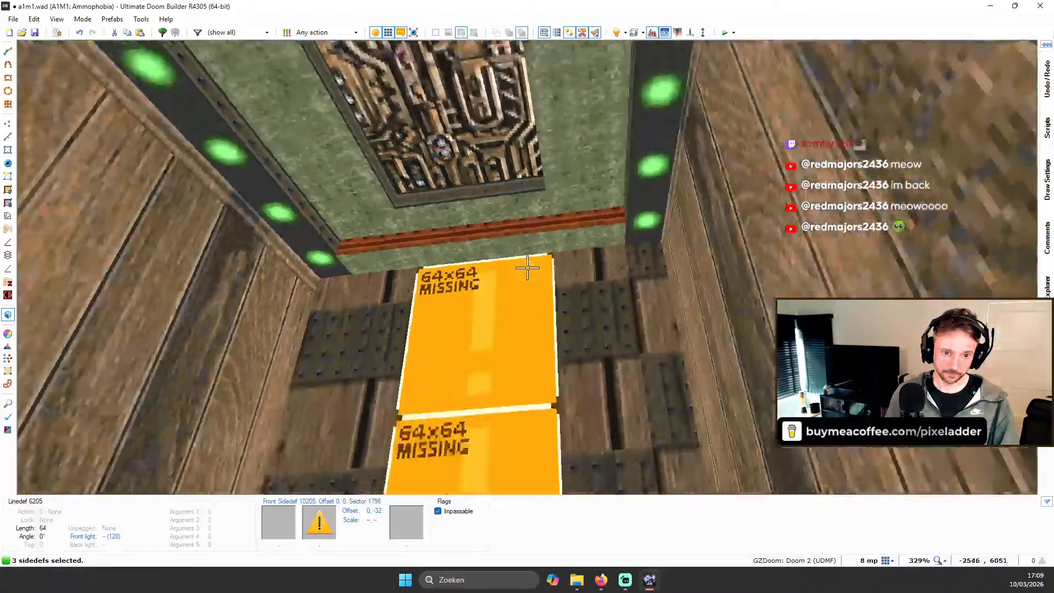
# Step: Reset the texture offsets on the end edges, extend the selection along the connected N_MTSH04 trim, and clear it
pyautogui.hotkey('shift', 'r')
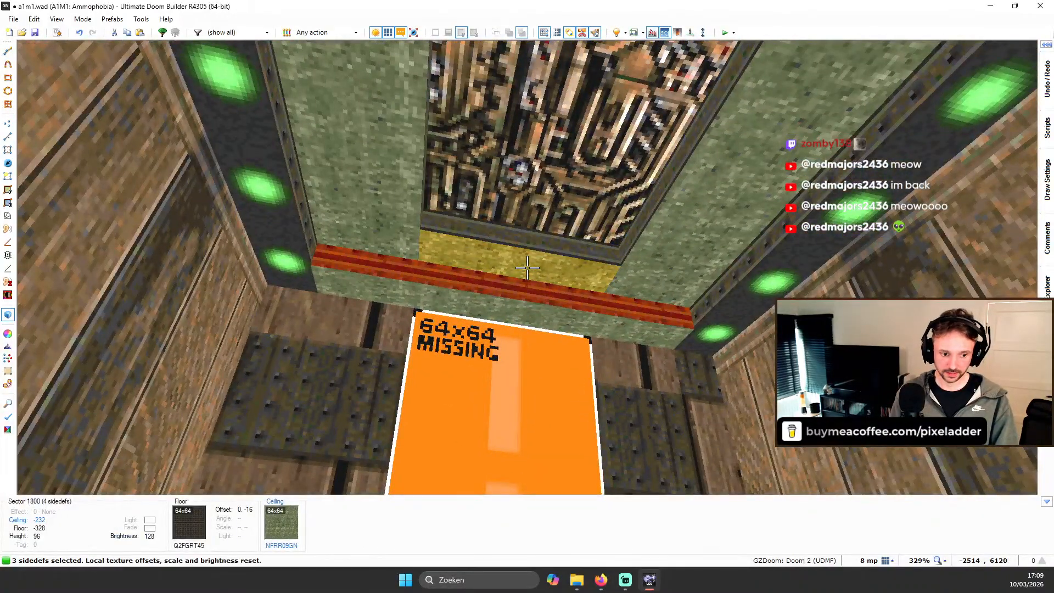
pyautogui.press('r')
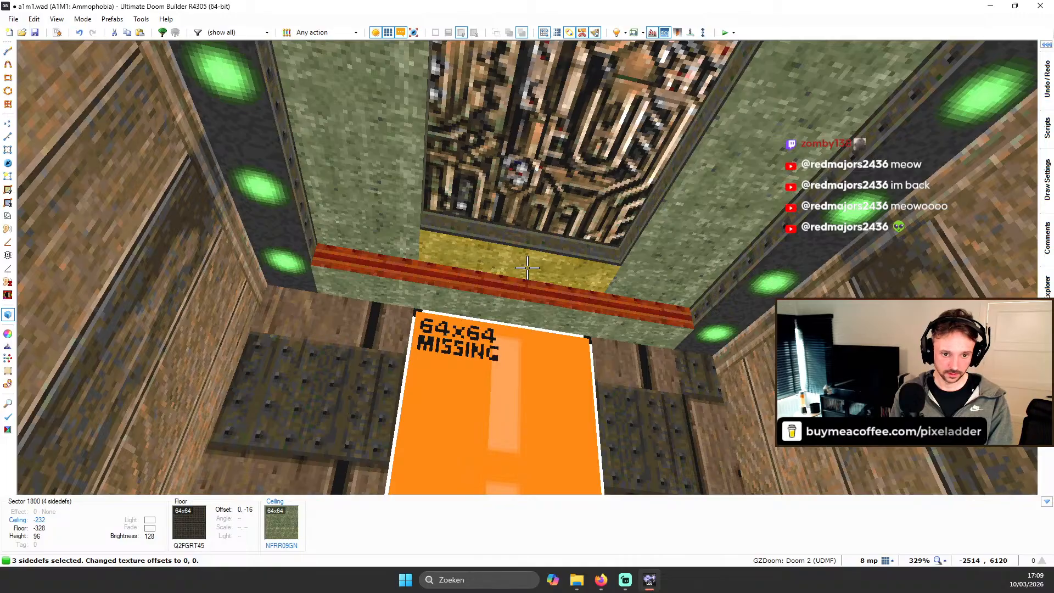
pyautogui.press('c')
pyautogui.keyDown('shift'); pyautogui.click(527, 268); pyautogui.keyUp('shift')
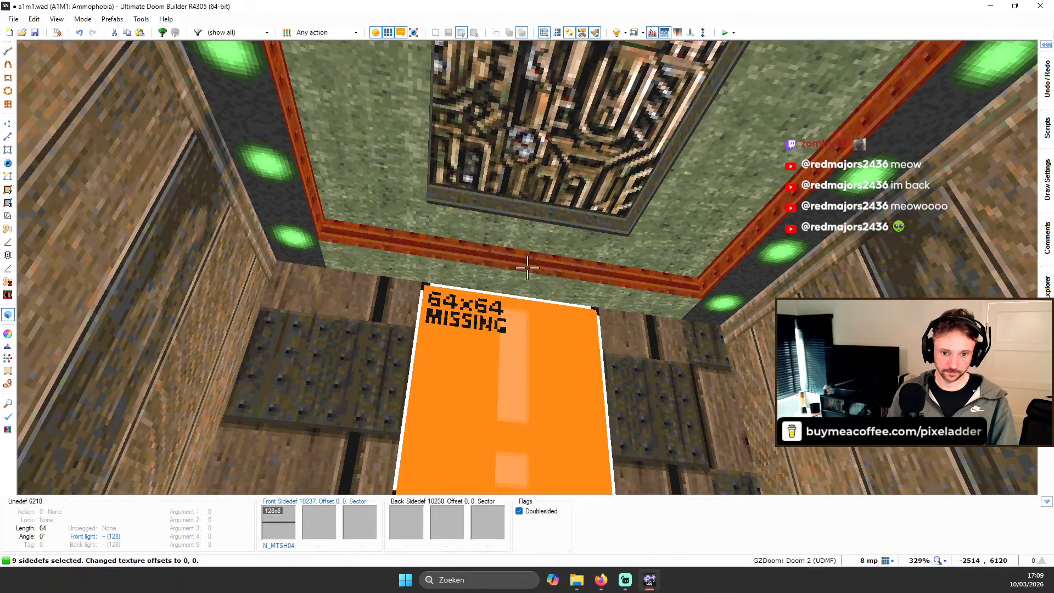
pyautogui.press('c')
pyautogui.press('r')
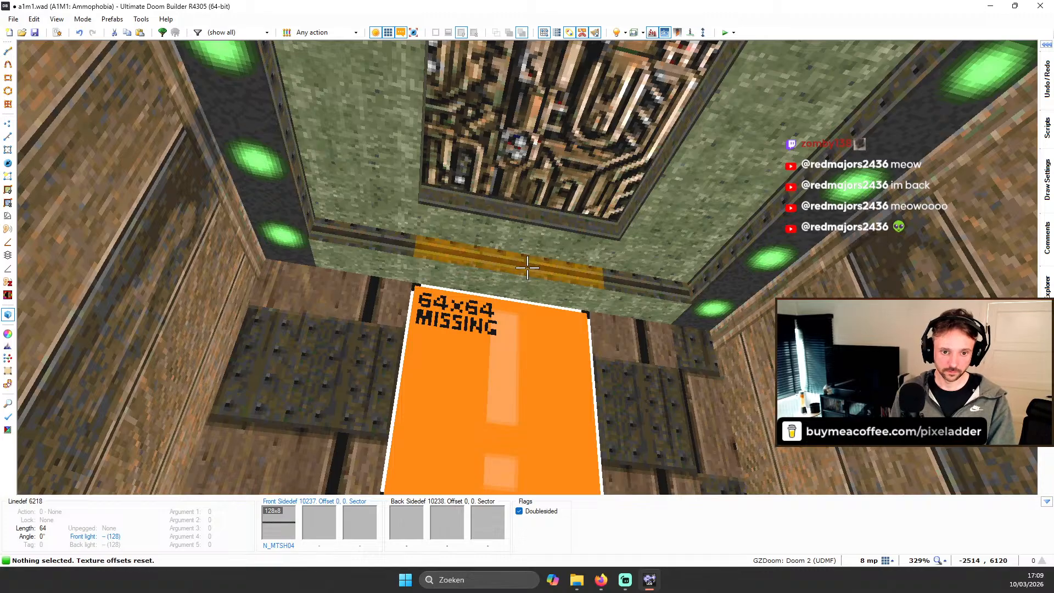
# Step: Reset the local offsets, scale and brightness of the 64-unit middle N_MTSH04 edge and save the map
pyautogui.press('q')
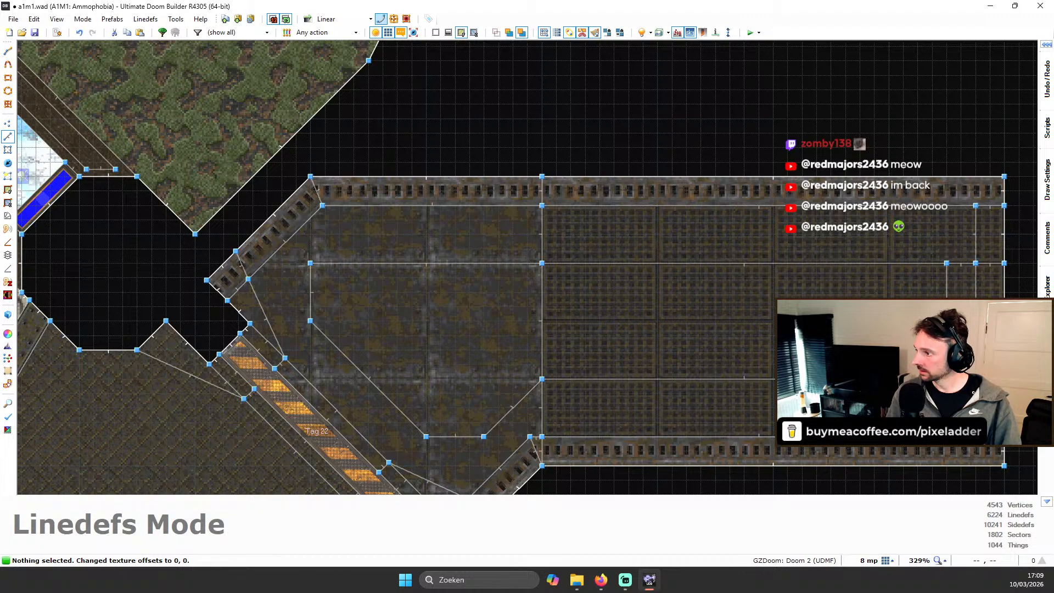
pyautogui.press('q')
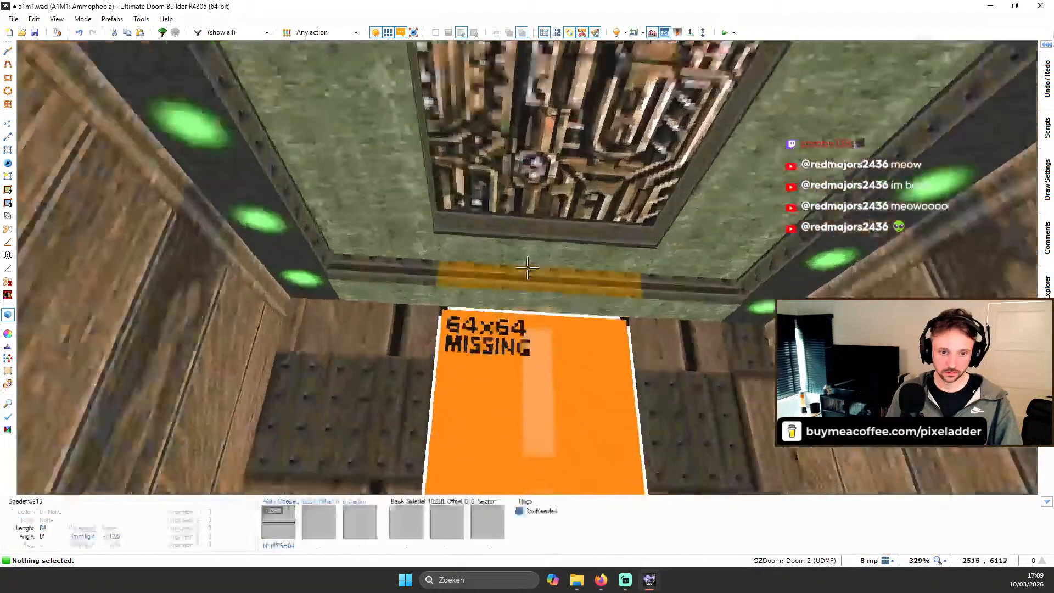
pyautogui.hotkey('ctrl', 'shift', 'r')
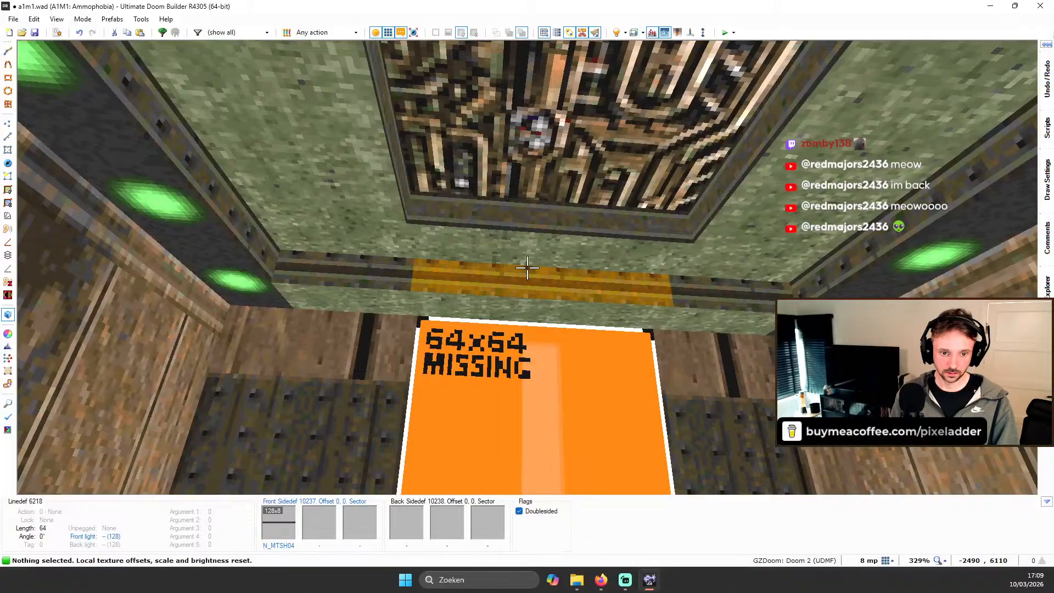
pyautogui.press('q')
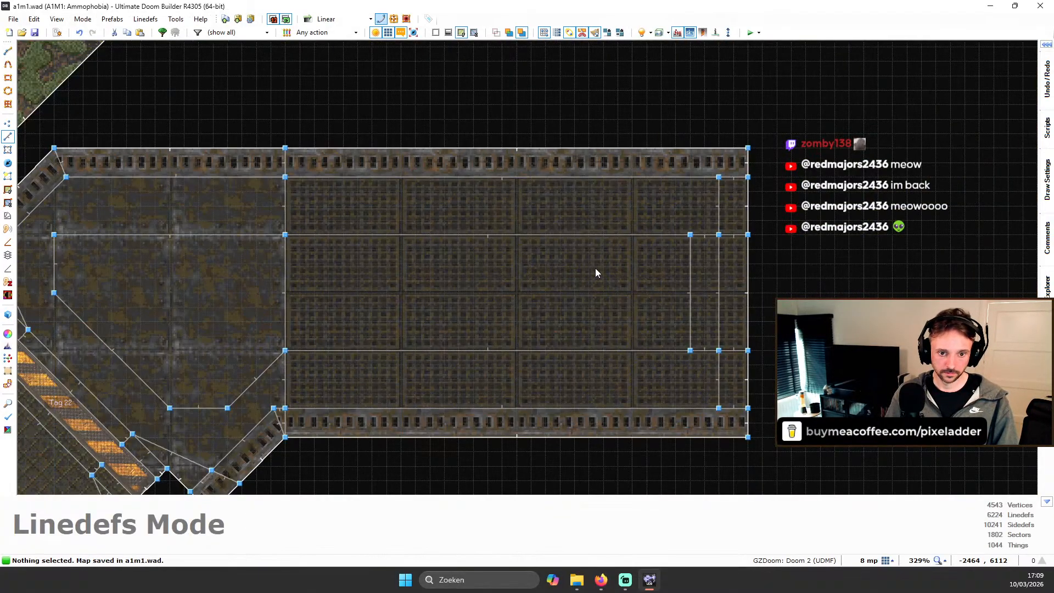
# Step: Merge the three thin sectors along the corridor's end wall into one sector
pyautogui.press('q')
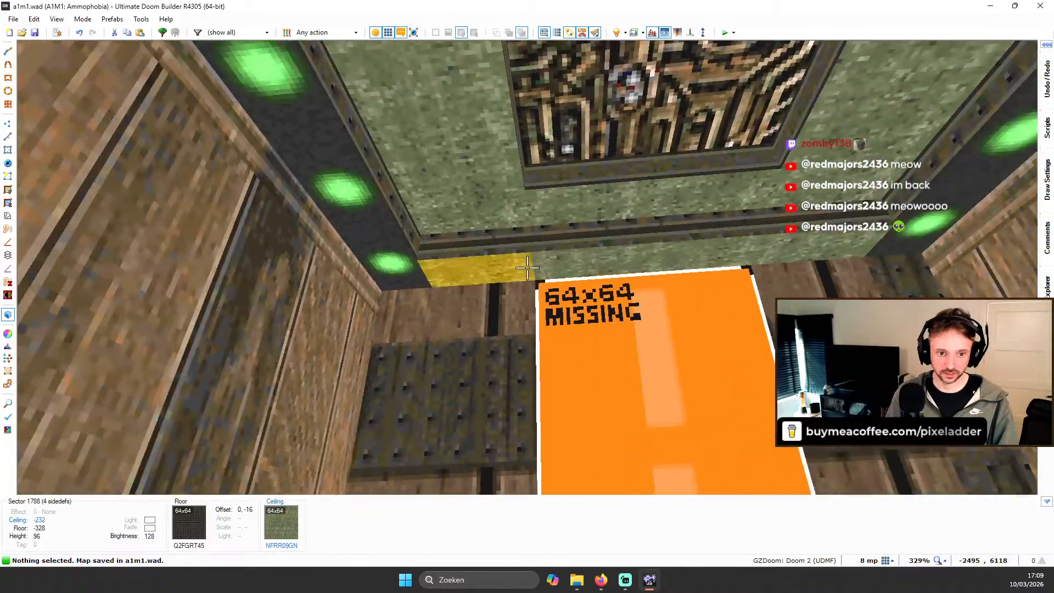
pyautogui.press('q')
pyautogui.press('q')
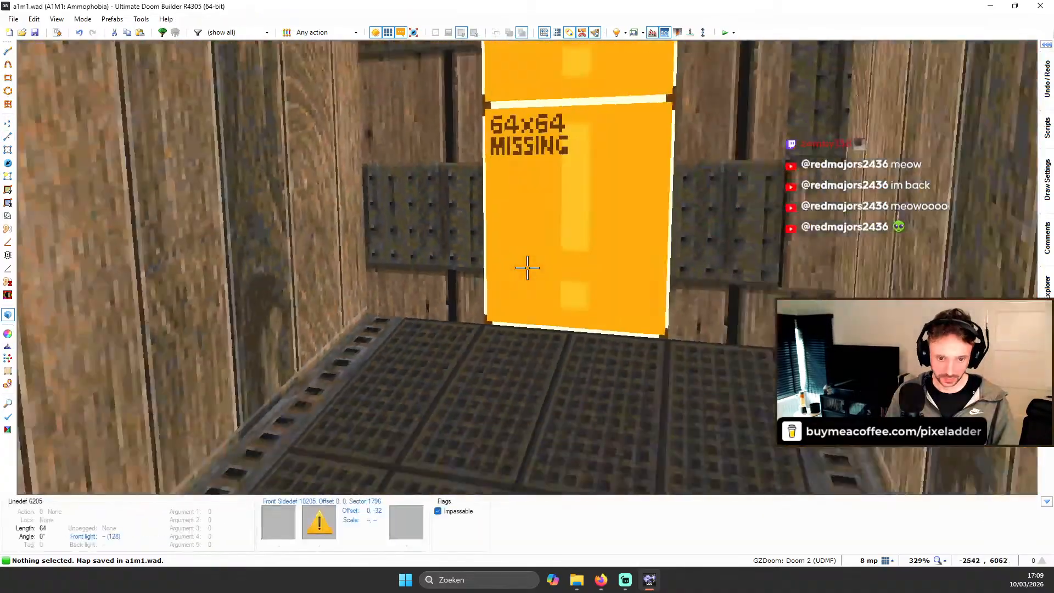
pyautogui.press('q')
pyautogui.press('s')
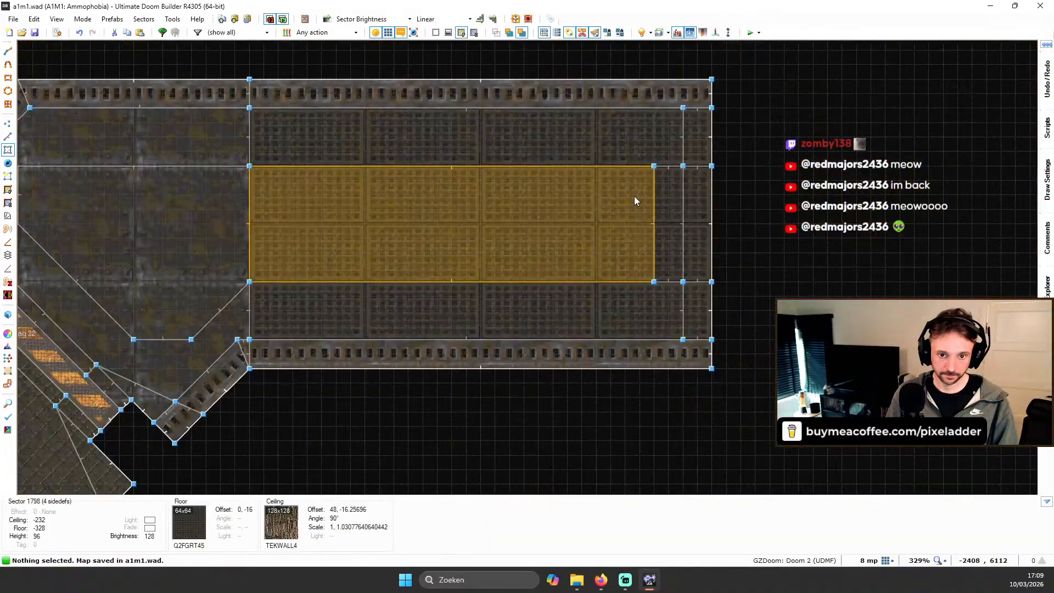
pyautogui.press('q')
pyautogui.press('w')
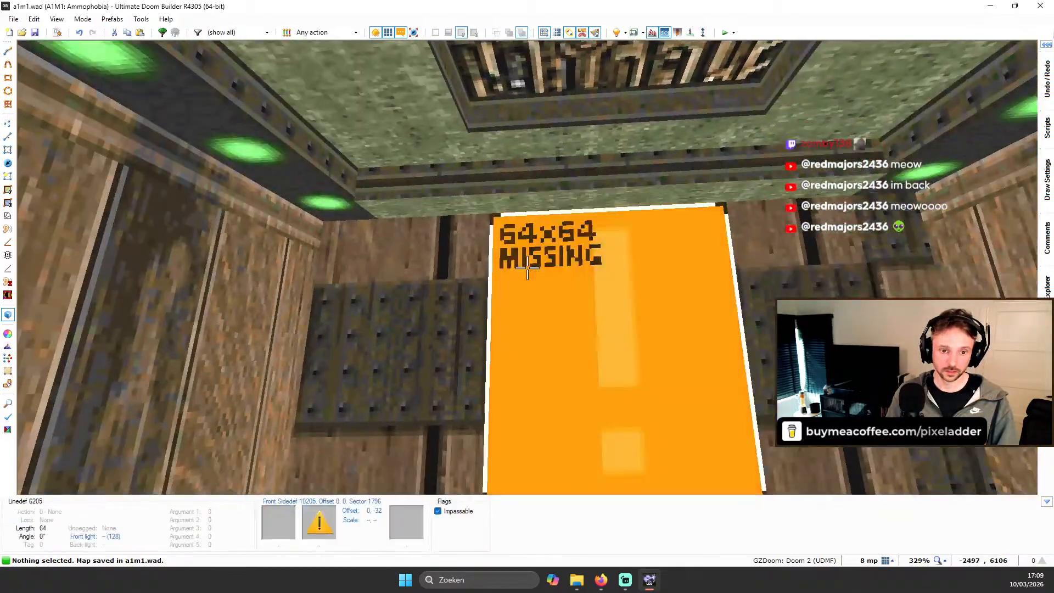
pyautogui.press('q')
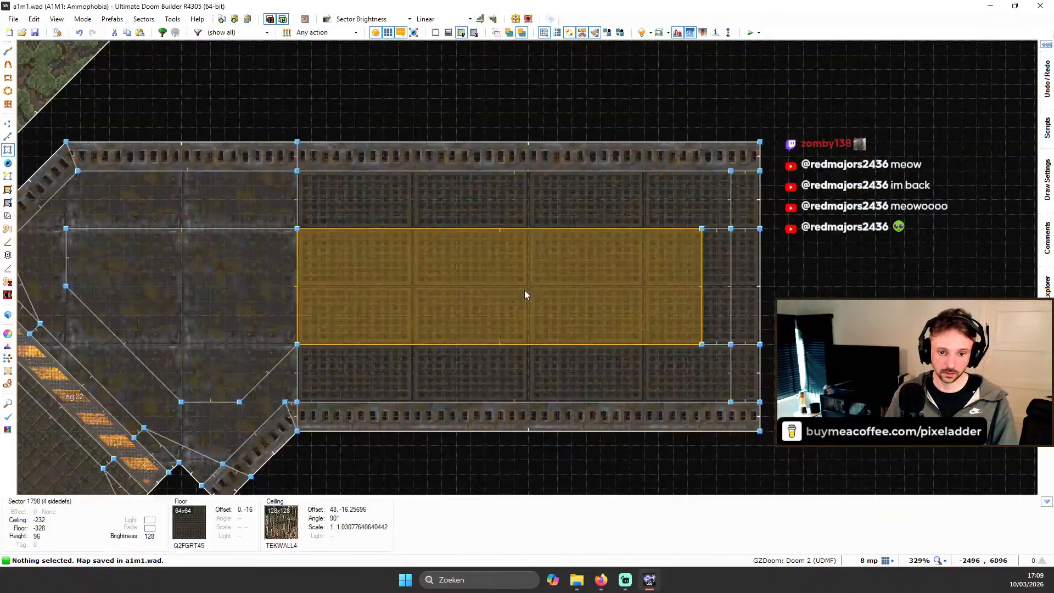
pyautogui.click(743, 195)
pyautogui.click(738, 308)
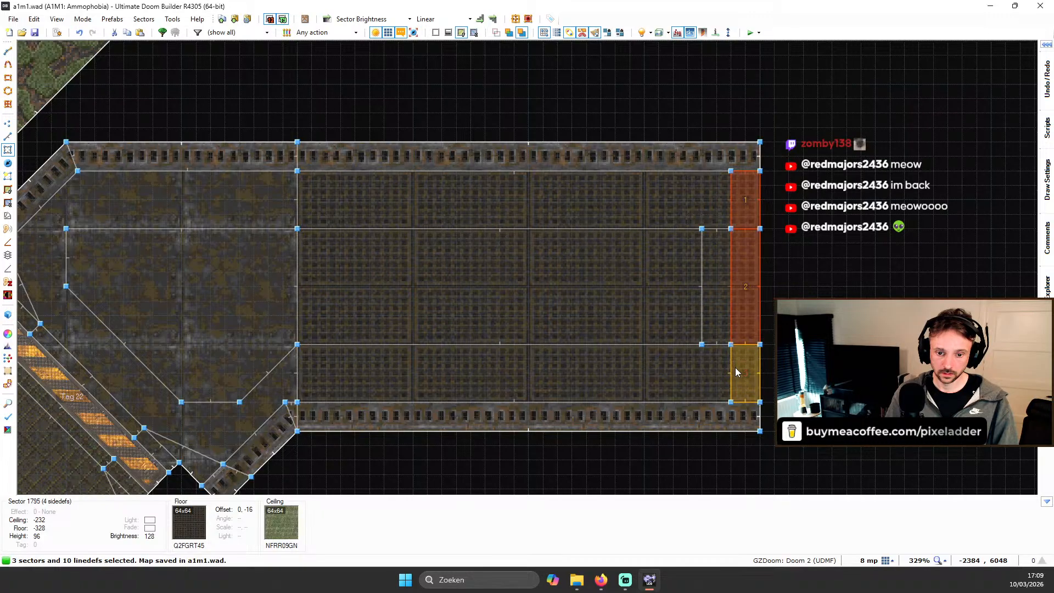
pyautogui.hotkey('shift', 'j')
# Step: Delete the two intermediate vertices on the end wall so it becomes one line, and view it in 3D
pyautogui.press('v')
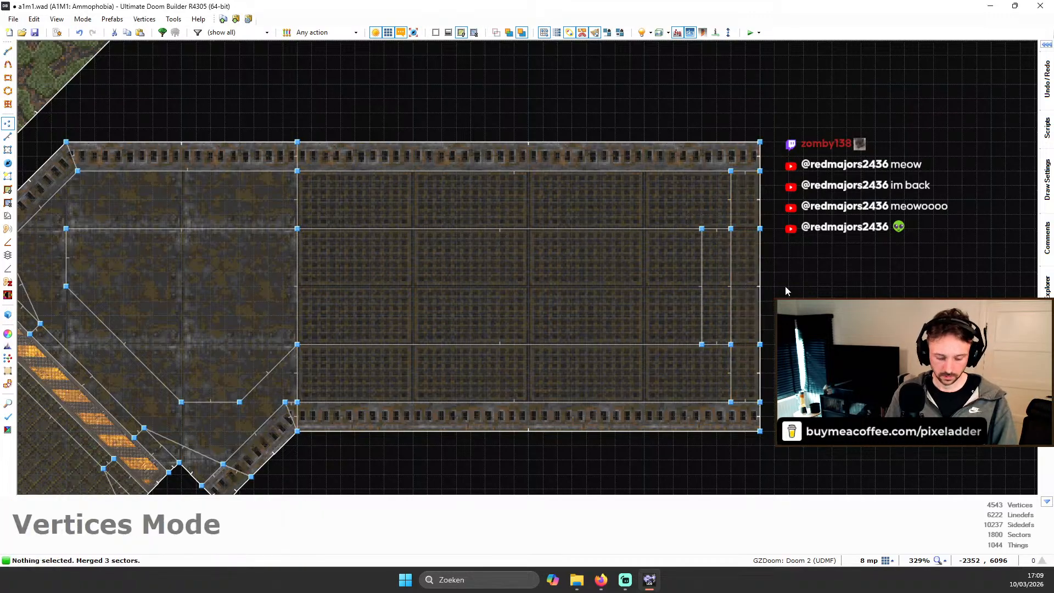
pyautogui.moveTo(753, 198); pyautogui.dragTo(785, 377)
pyautogui.press('Delete')
pyautogui.press('q')
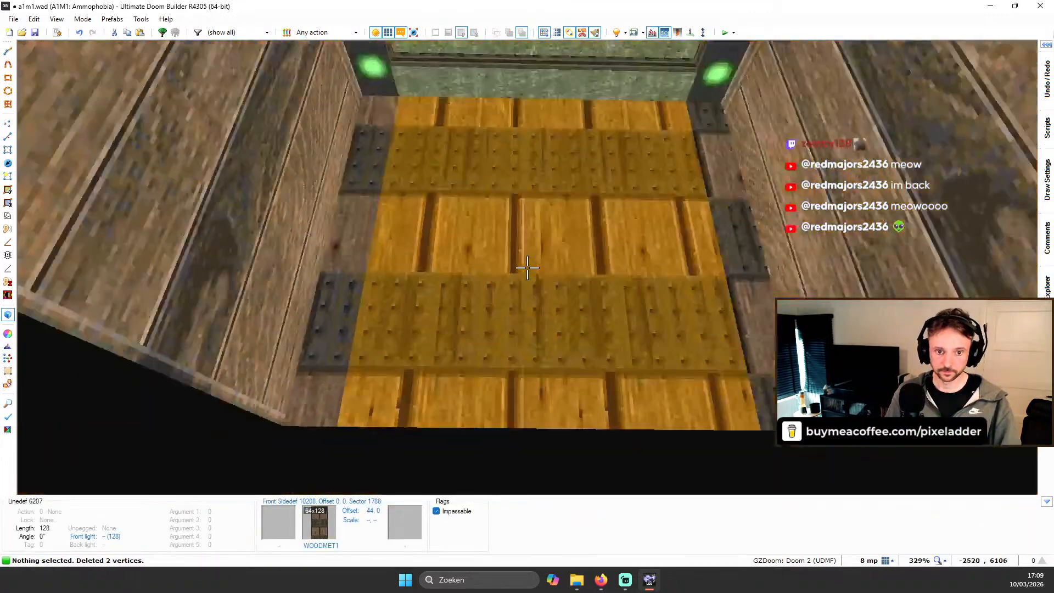
# Step: Set the 32-unit N_MTSH04 corner edge's texture offset to 0, 4 and auto-align the three end trim edges in X and Y
pyautogui.press('d')
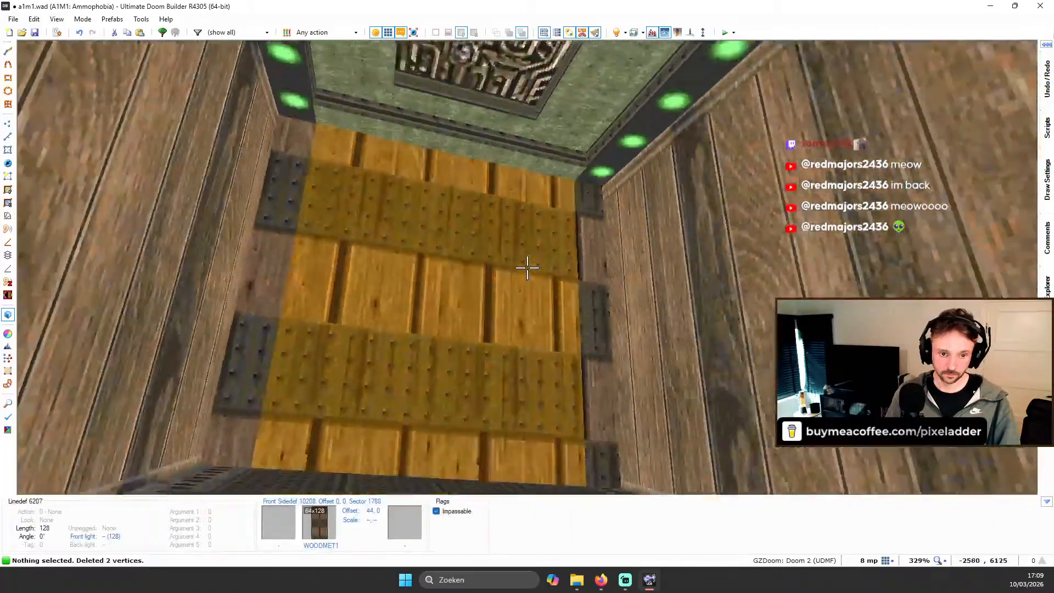
pyautogui.press('e')
pyautogui.press('e')
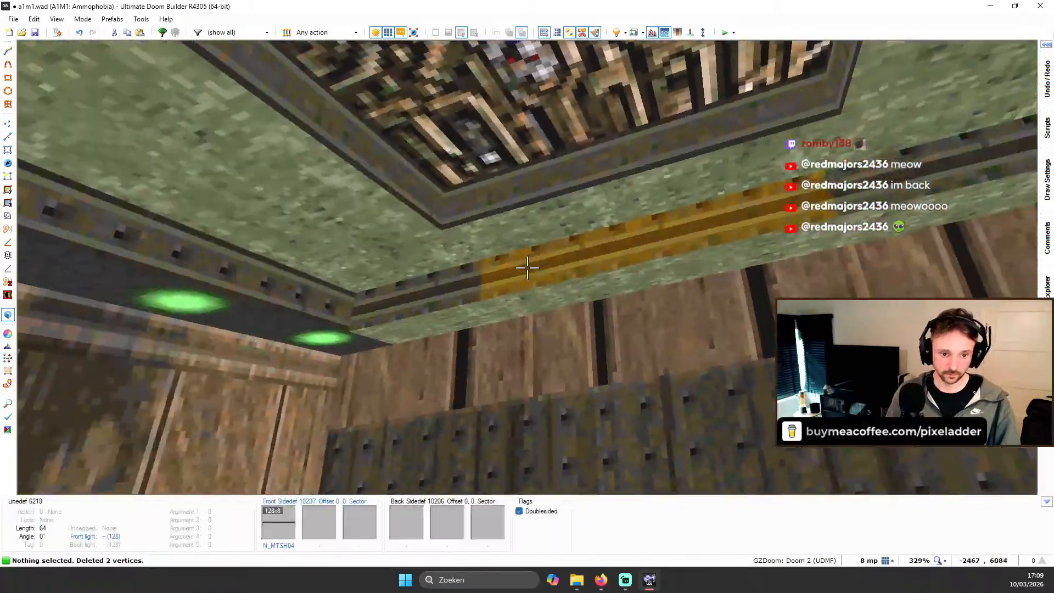
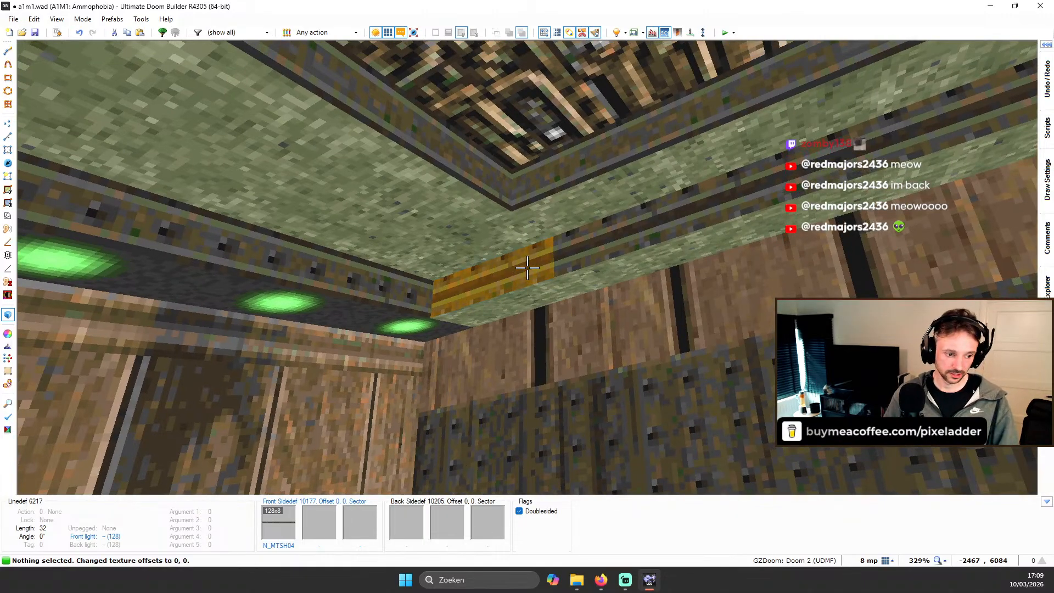
pyautogui.press('Down')
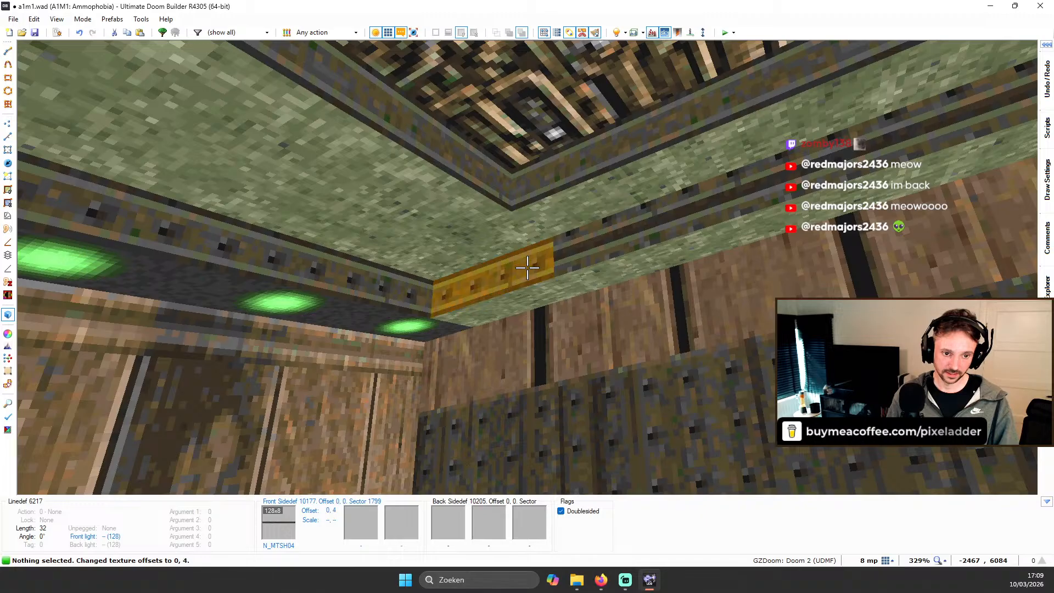
pyautogui.click(528, 268)
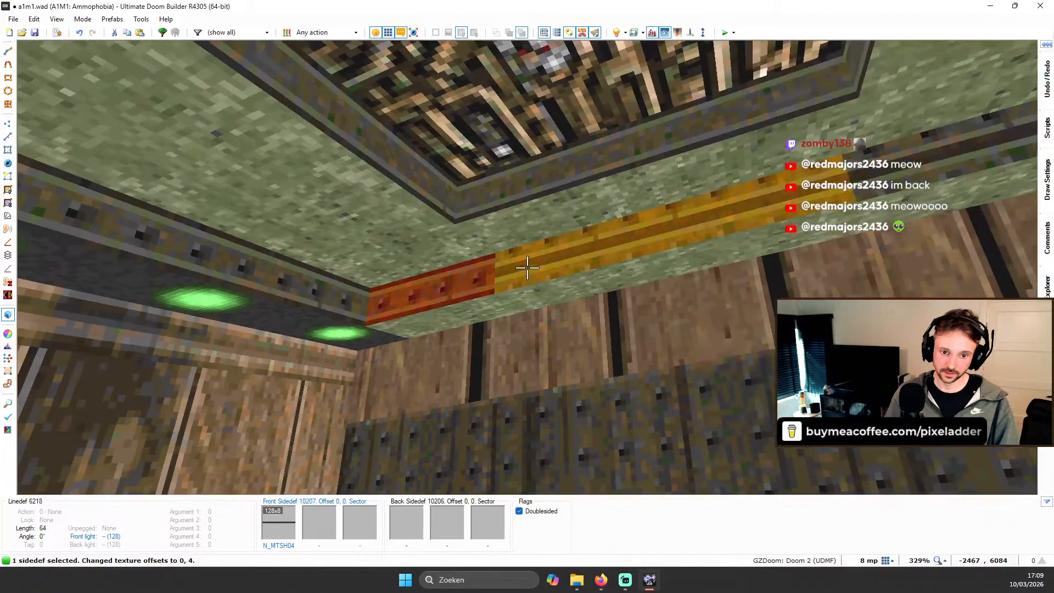
pyautogui.click(527, 268)
pyautogui.click(527, 268)
pyautogui.hotkey('ctrl', 'a')
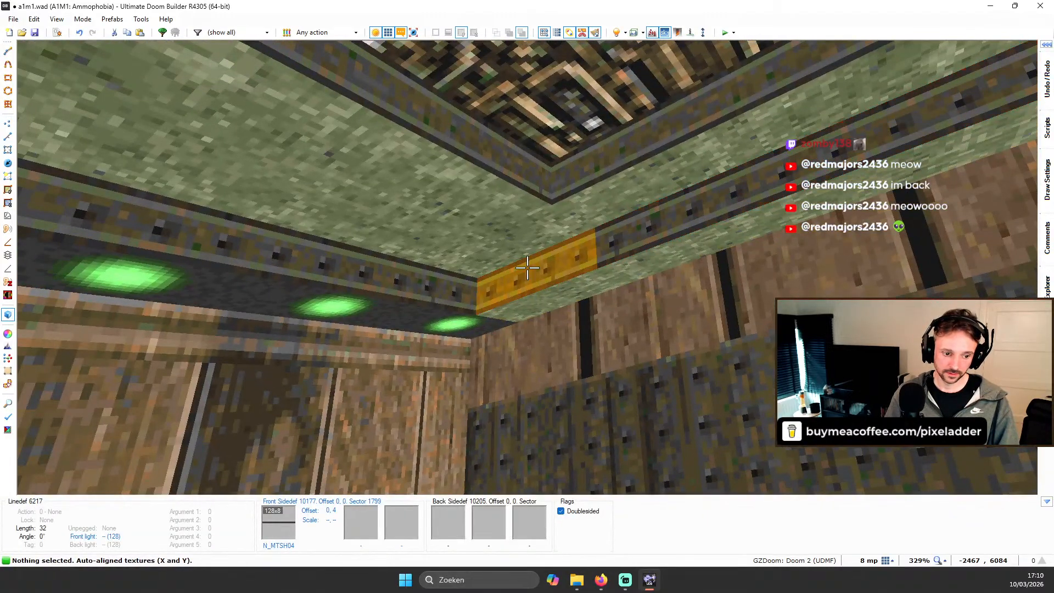
# Step: Apply the METAL5 texture to the wall panel above the doorway, between the two orange light boxes
pyautogui.press('d')
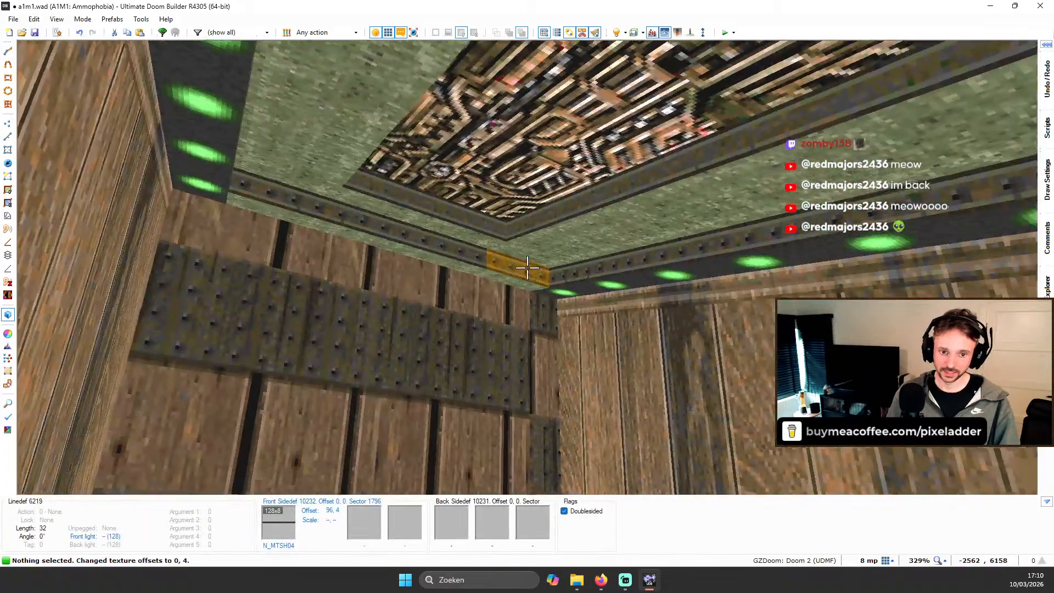
pyautogui.press('f')
pyautogui.press('d')
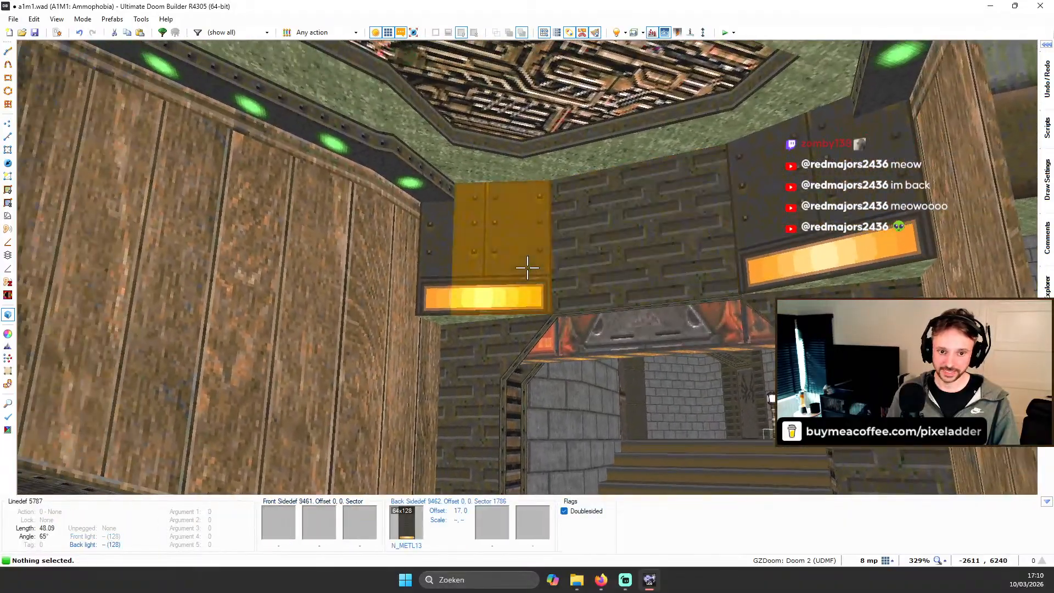
pyautogui.press('e')
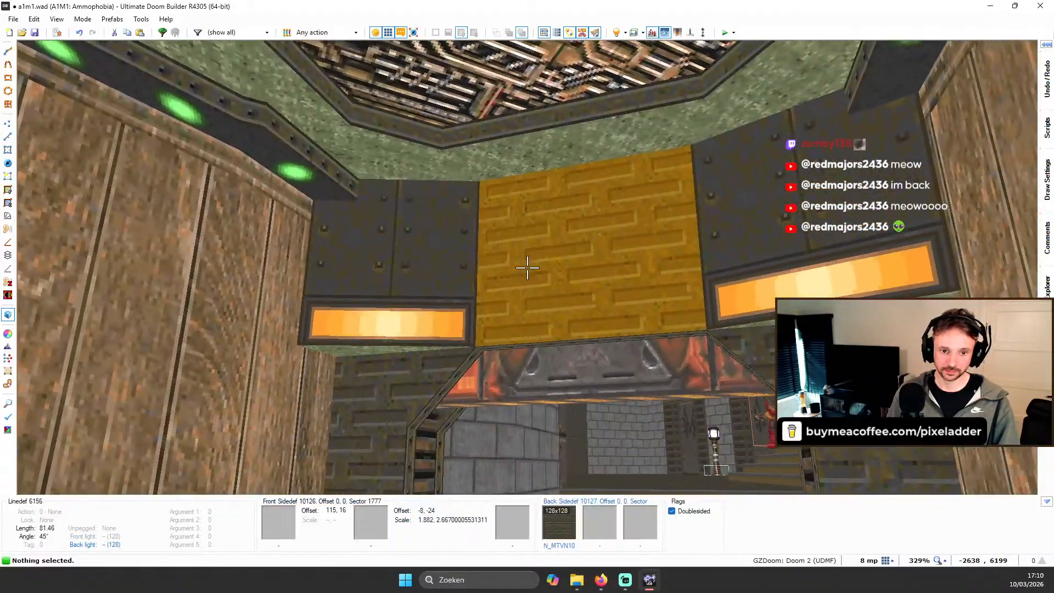
pyautogui.rightClick(527, 267)
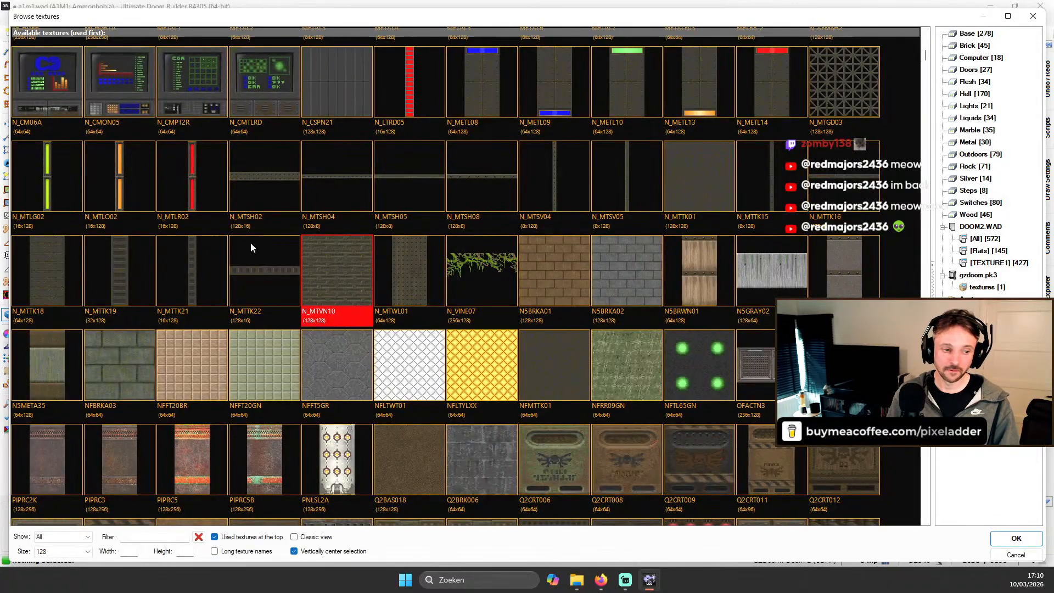
pyautogui.scroll(1, 384, 129)
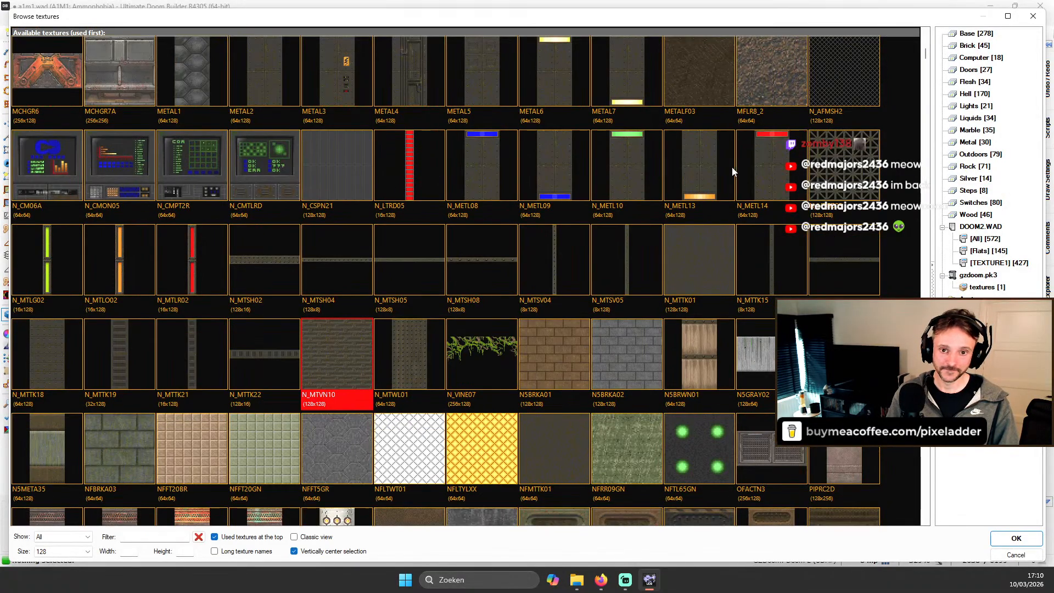
pyautogui.scroll(1, 725, 171)
pyautogui.doubleClick(488, 152)
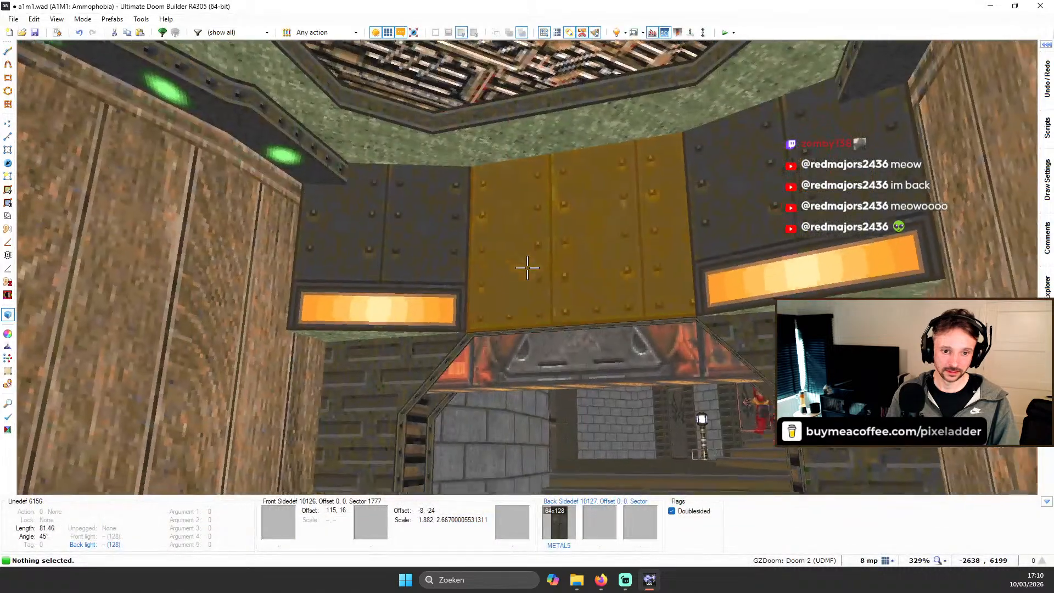
# Step: Shift the METAL5 panel's texture offsets to 8, 56
pyautogui.hotkey('shift', 'Left')
pyautogui.hotkey('shift', 'Up')
pyautogui.hotkey('shift', 'Up')
pyautogui.hotkey('shift', 'Up')
pyautogui.hotkey('shift', 'Up')
pyautogui.hotkey('shift', 'Up')
pyautogui.hotkey('shift', 'Up')
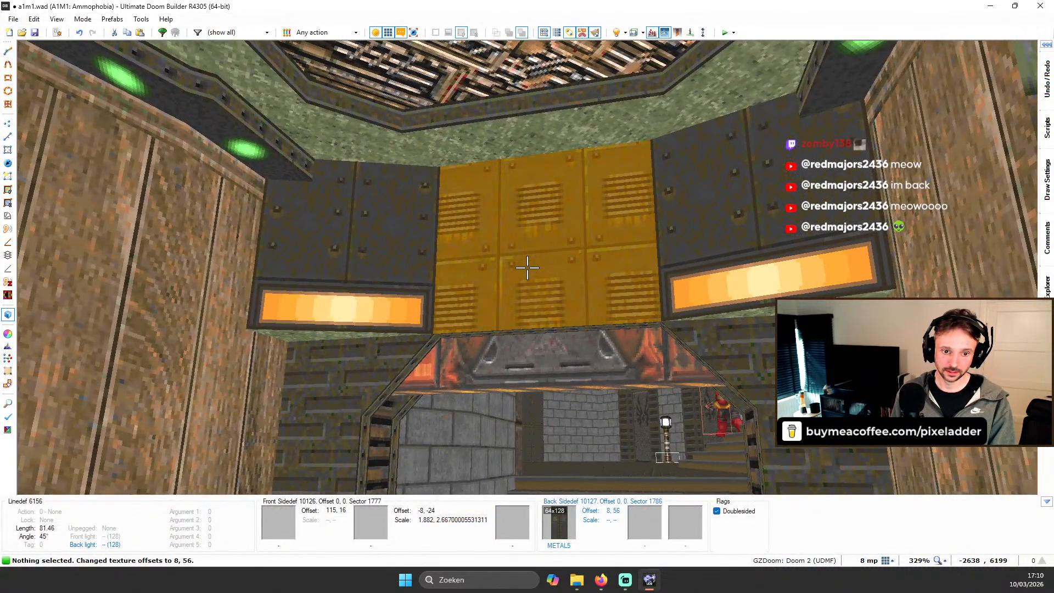
pyautogui.hotkey('shift', 'Up')
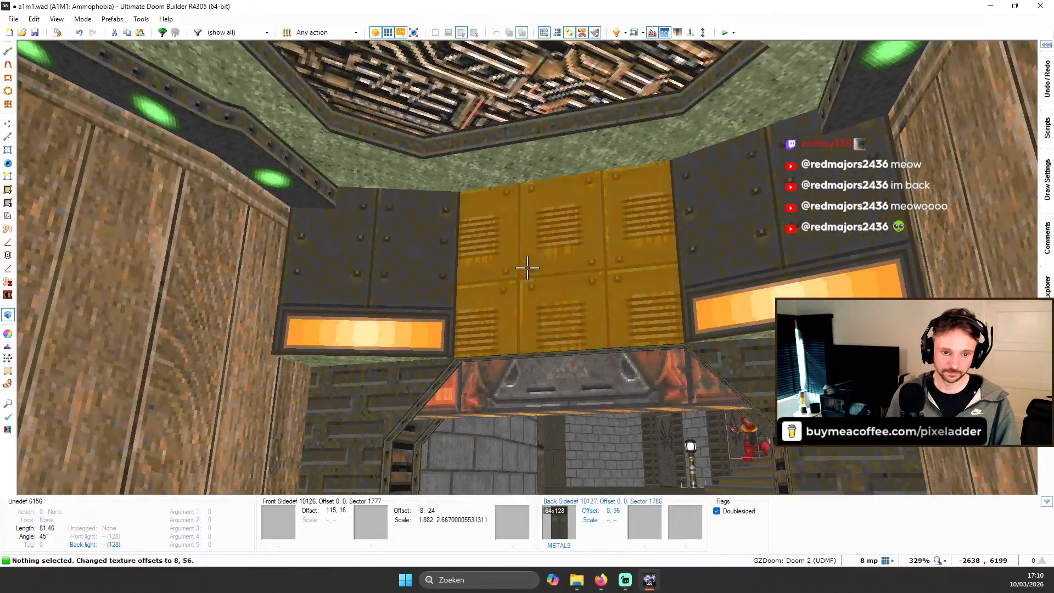
# Step: Reset the METAL5 panel's local texture offsets, scale and brightness, and paste N_MTVN10 back onto it
pyautogui.hotkey('shift', 'r')
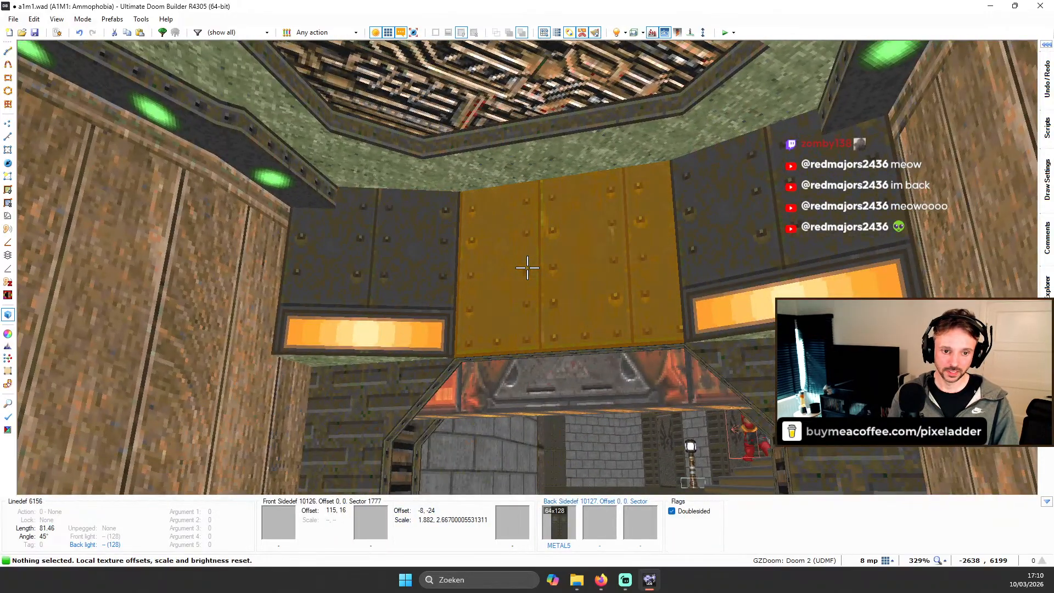
pyautogui.press('w')
pyautogui.press('d')
pyautogui.hotkey('ctrl', 'c')
pyautogui.hotkey('ctrl', 'v')
pyautogui.press('s')
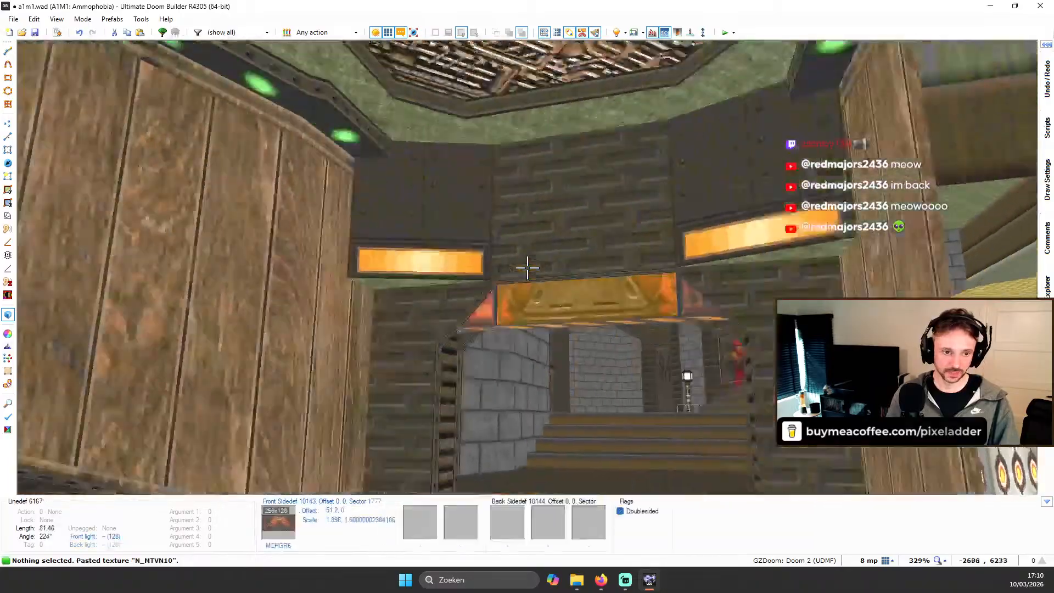
# Step: Set the ceiling flat under the green light box by the outer door to NFMTTK01 and paste it under the neighbouring light boxes
pyautogui.press('w')
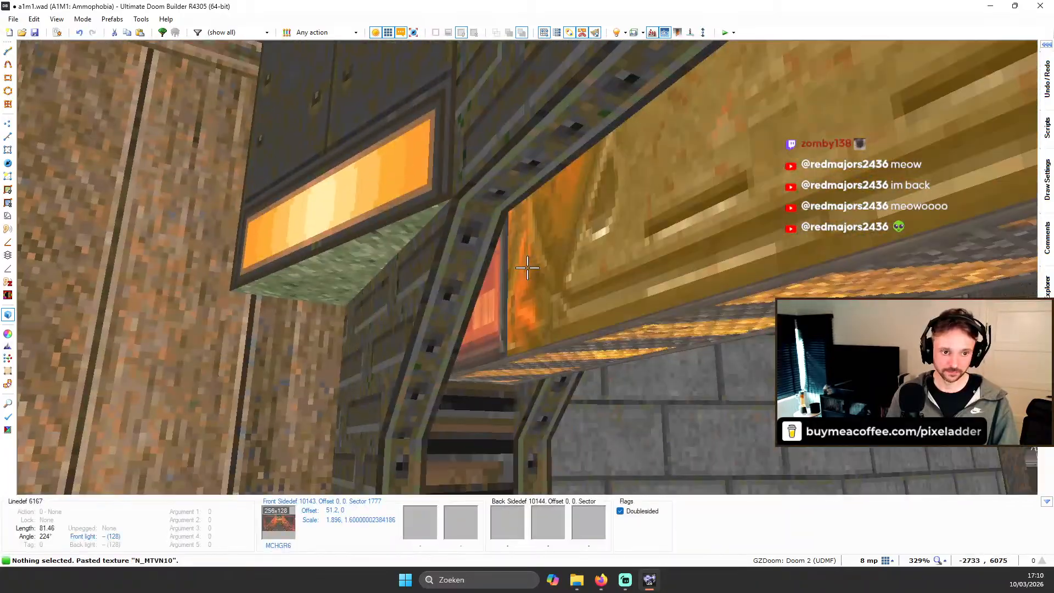
pyautogui.press('g')
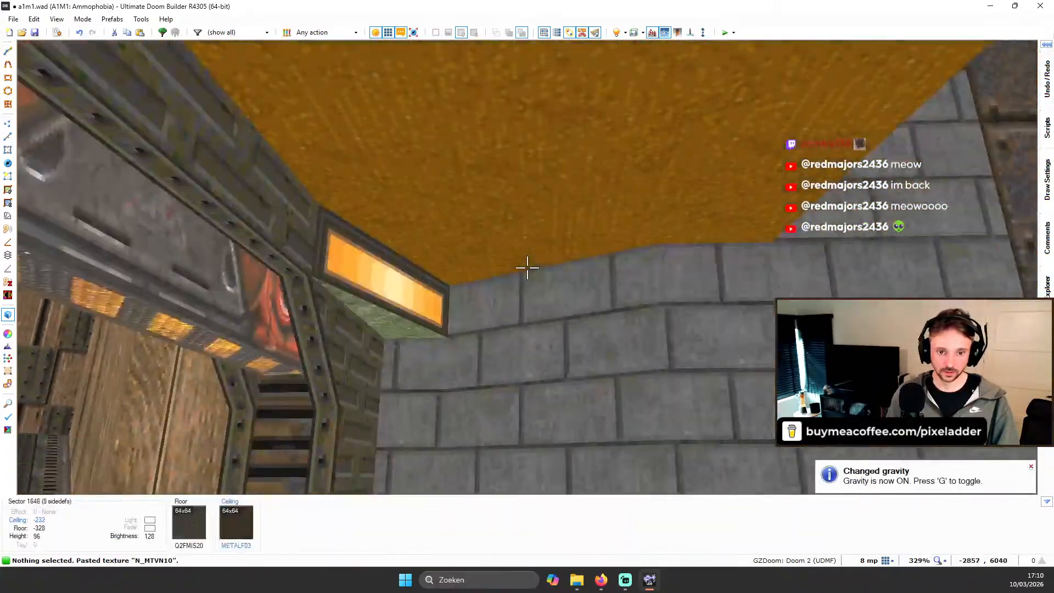
pyautogui.press('g')
pyautogui.press('w')
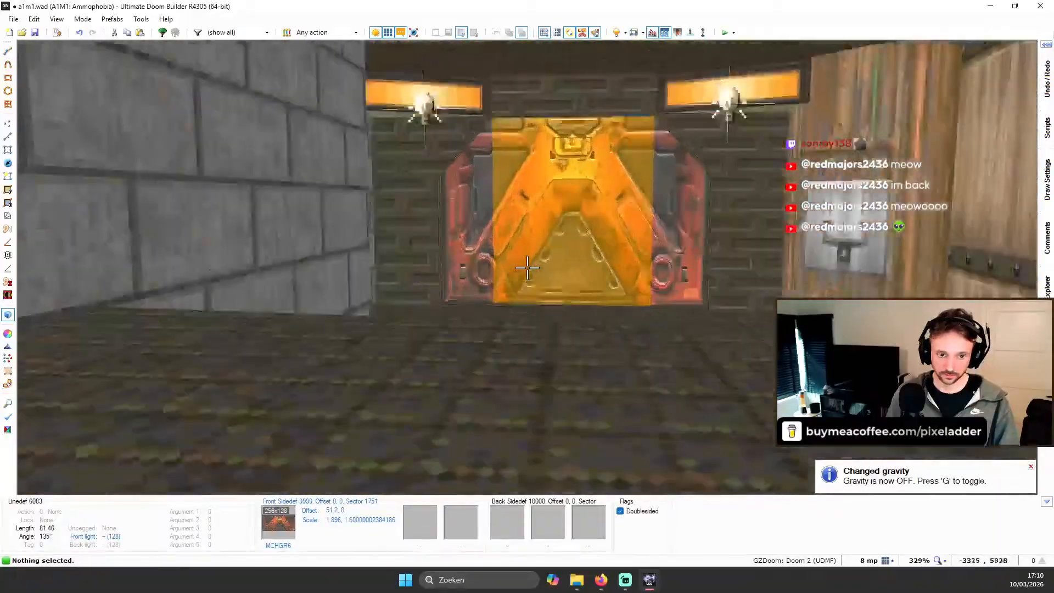
pyautogui.press('w')
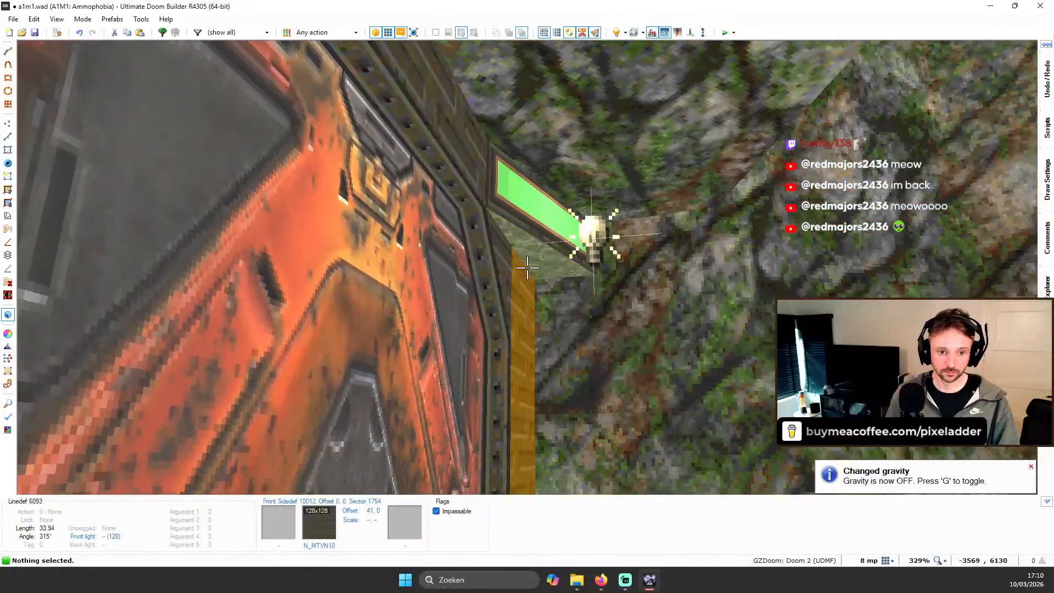
pyautogui.middleClick(527, 267)
pyautogui.doubleClick(582, 249)
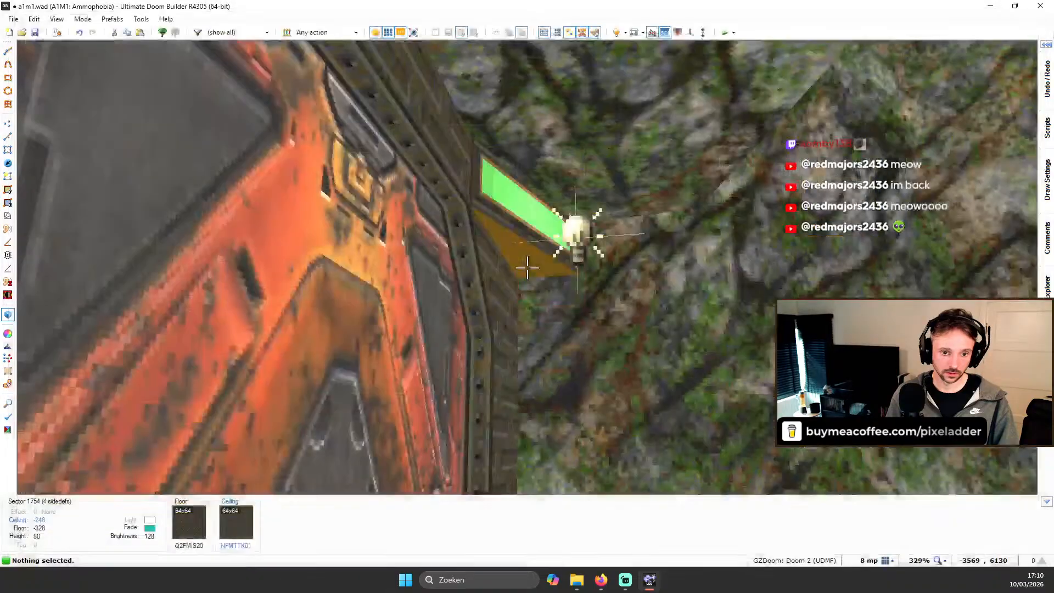
pyautogui.hotkey('ctrl', 'v')
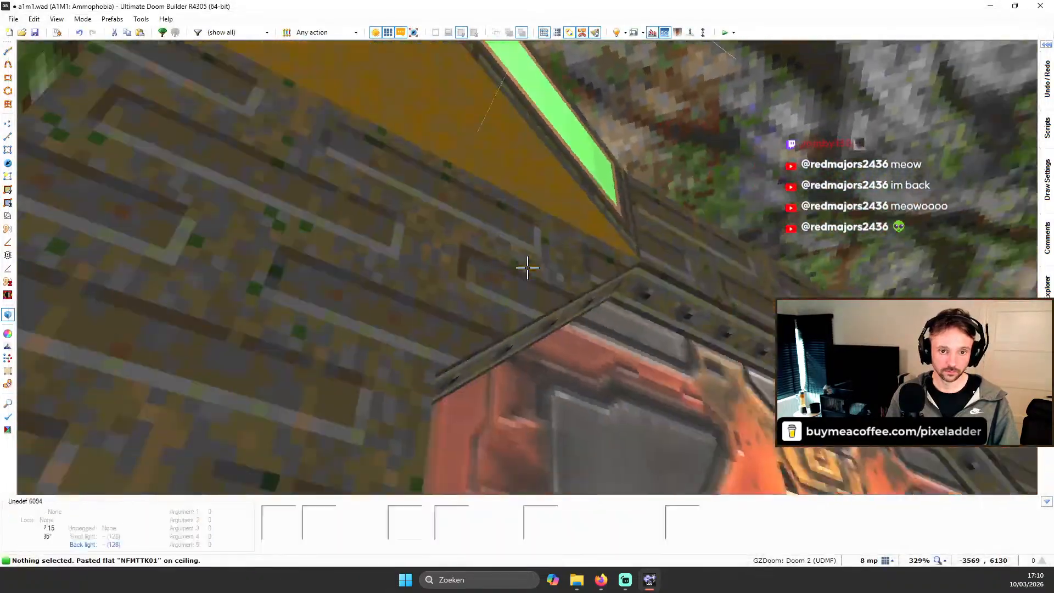
pyautogui.press('w')
pyautogui.hotkey('ctrl', 'v')
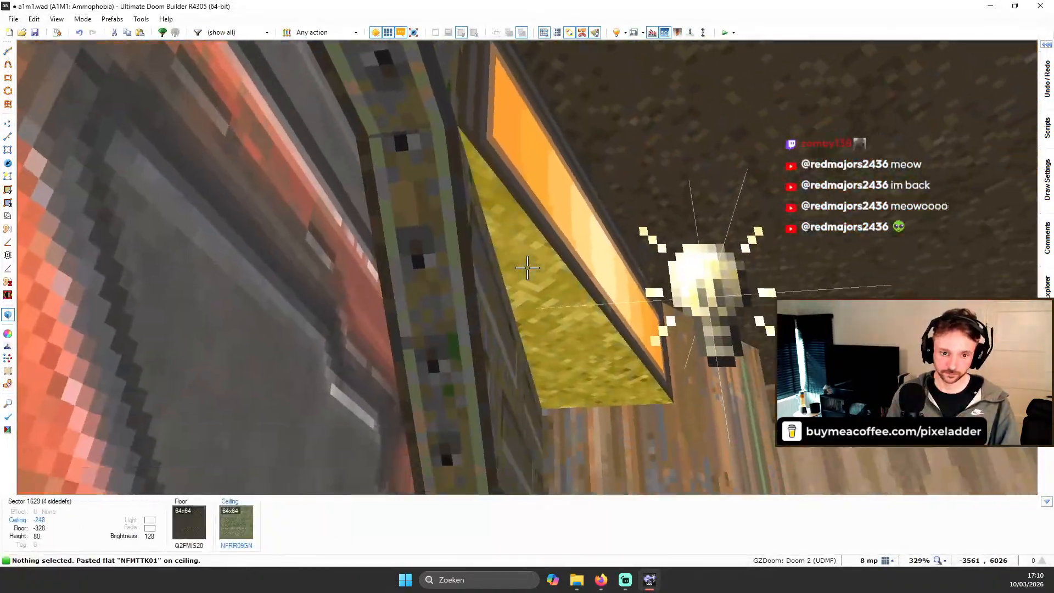
# Step: Paste the NFMTTK01 flat onto the undersides of the two orange light boxes beside the corridor's doorway
pyautogui.press('w')
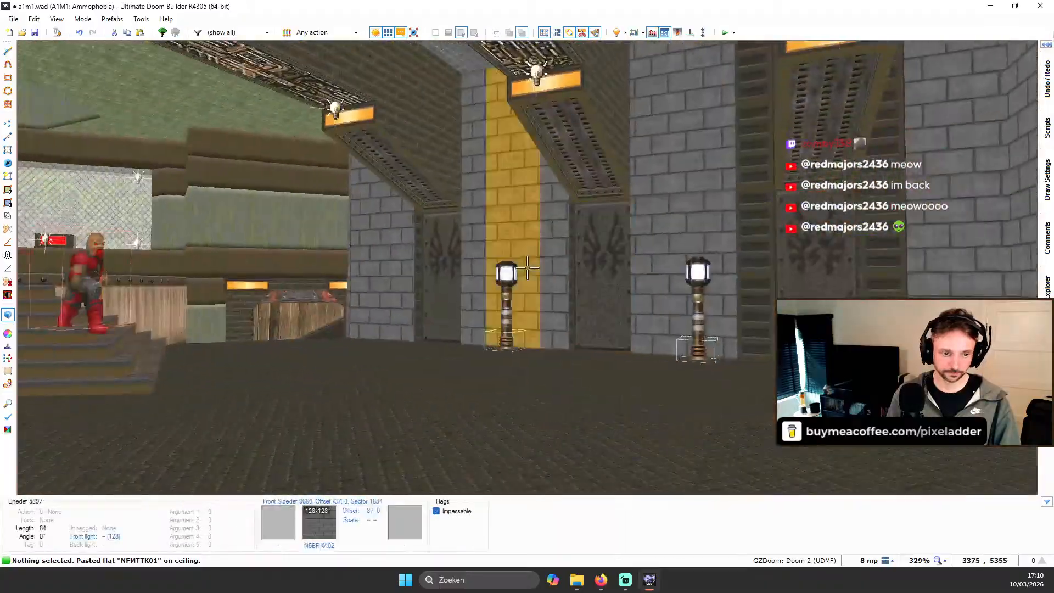
pyautogui.press('w')
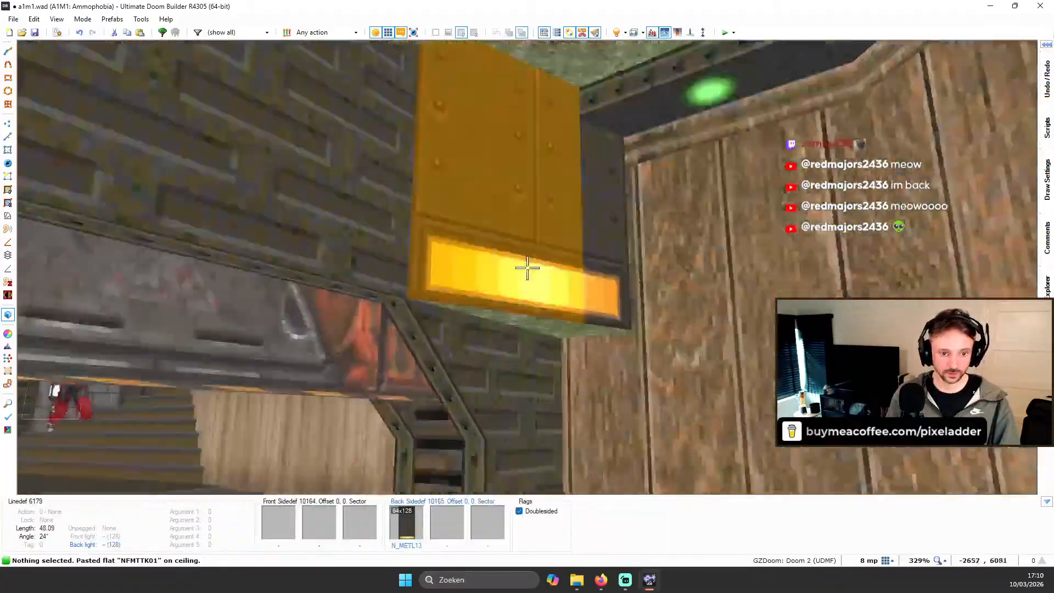
pyautogui.press('s')
pyautogui.press('w')
pyautogui.hotkey('ctrl', 'v')
pyautogui.hotkey('ctrl', 'v')
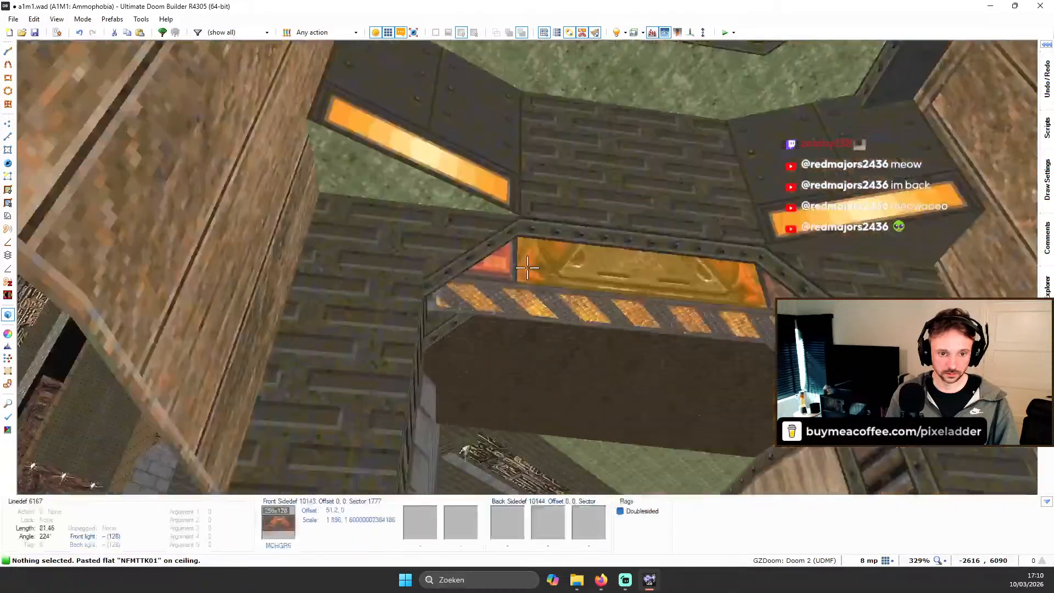
pyautogui.hotkey('ctrl', 'v')
pyautogui.hotkey('ctrl', 'v')
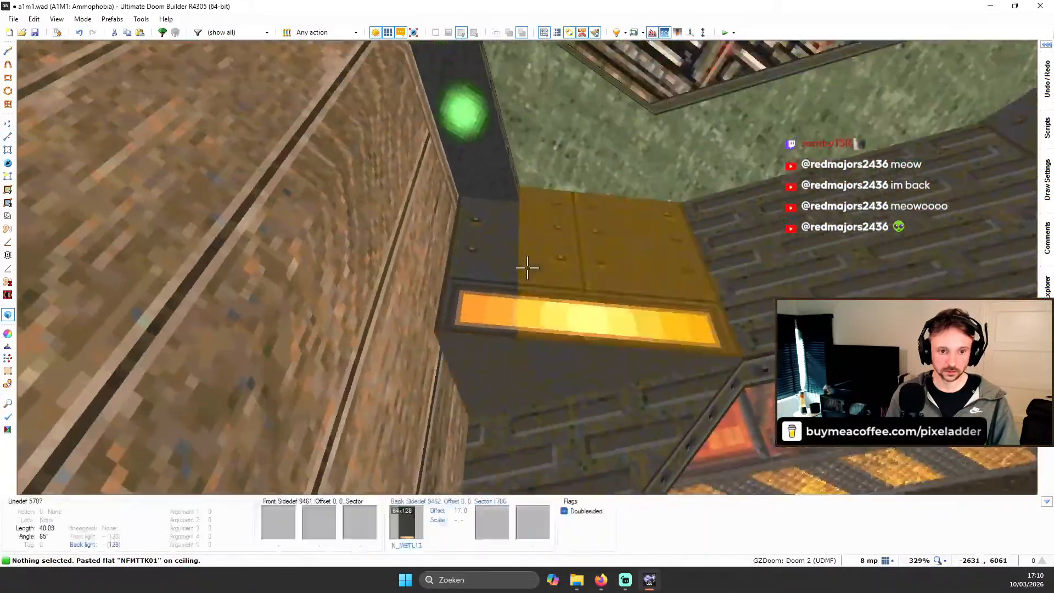
pyautogui.press('q')
pyautogui.press('s')
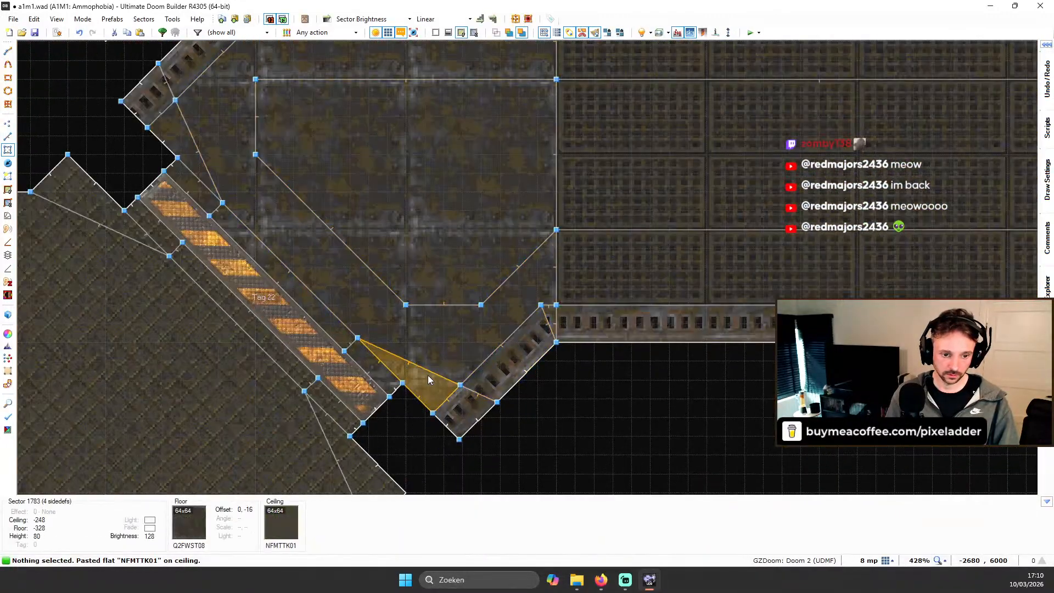
pyautogui.scroll(-1, 438, 381)
pyautogui.press('q')
pyautogui.press('w')
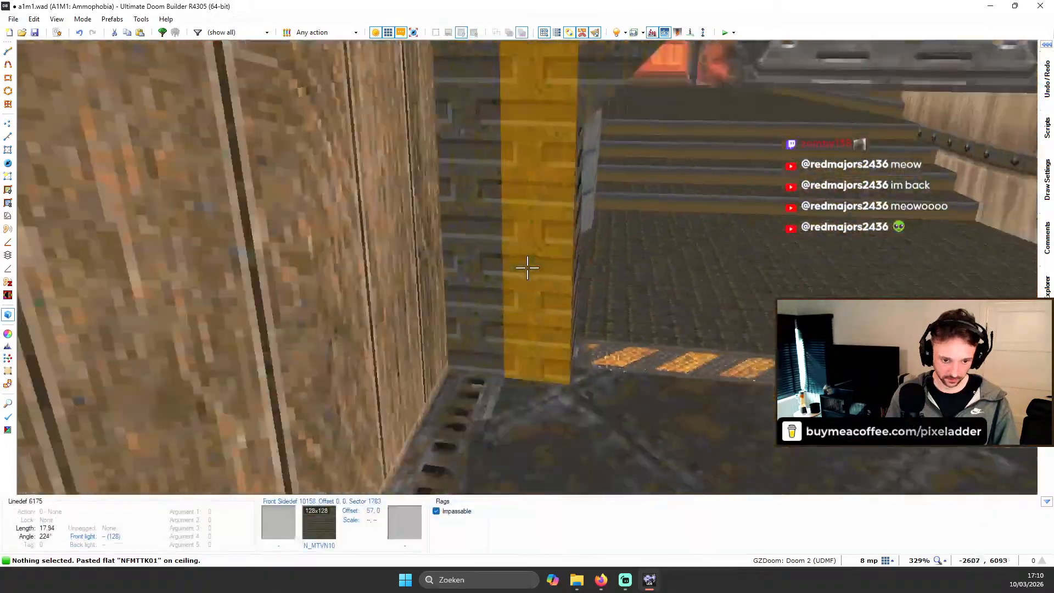
# Step: Apply the BIGDOOR7 texture to the corridor's end wall and the two narrow wall strips beside it
pyautogui.press('w')
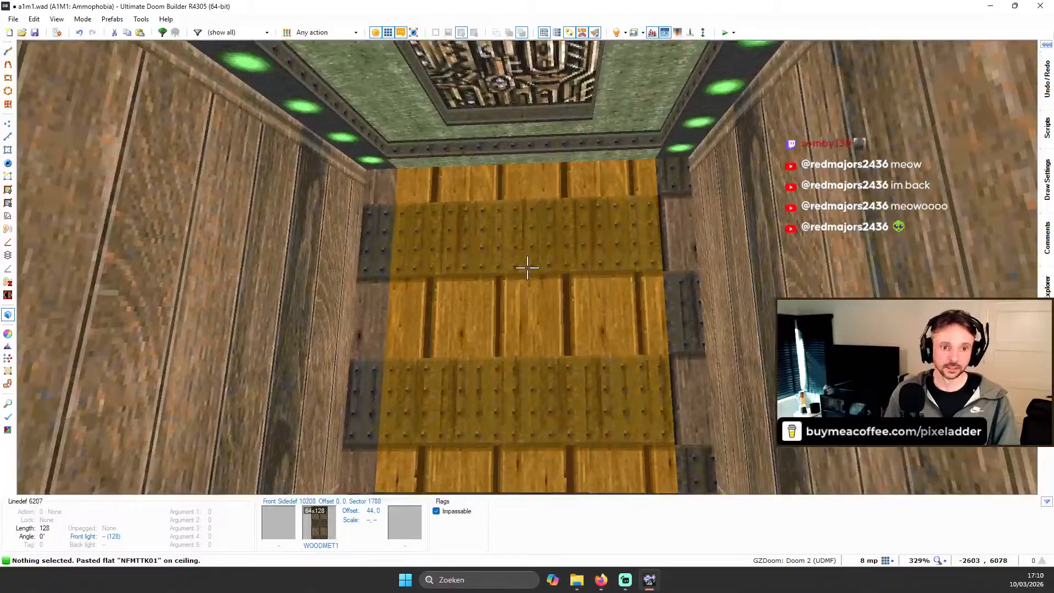
pyautogui.click(527, 268)
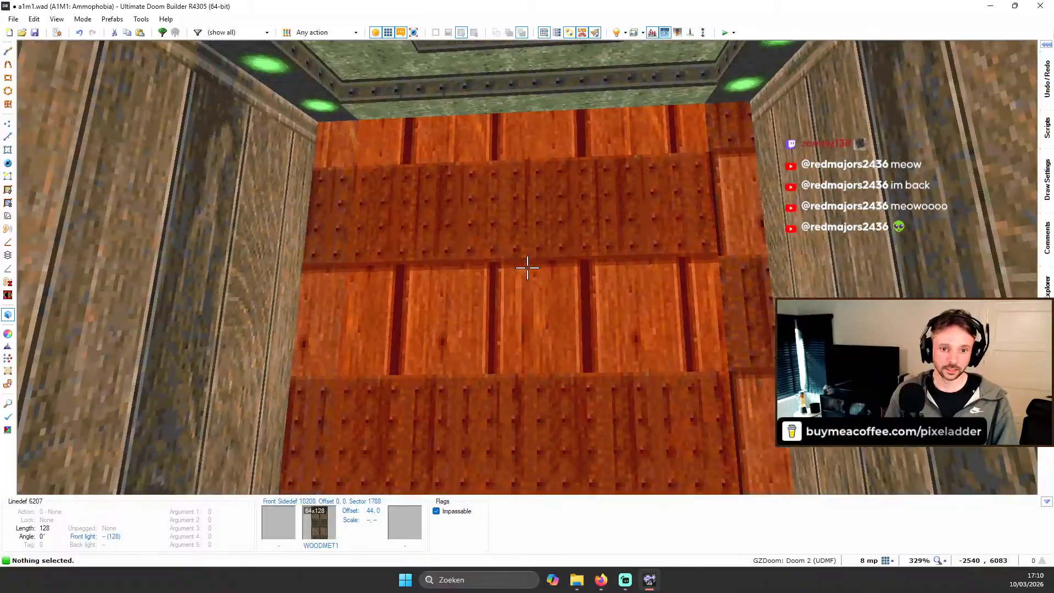
pyautogui.press('s')
pyautogui.rightClick(527, 267)
pyautogui.scroll(-15, 571, 311)
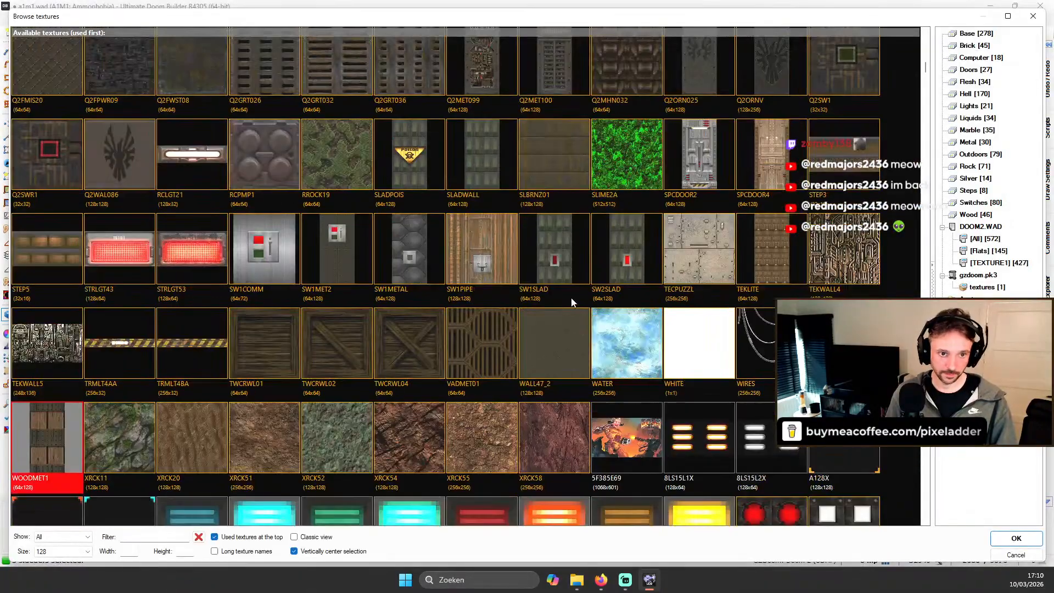
pyautogui.scroll(15, 637, 305)
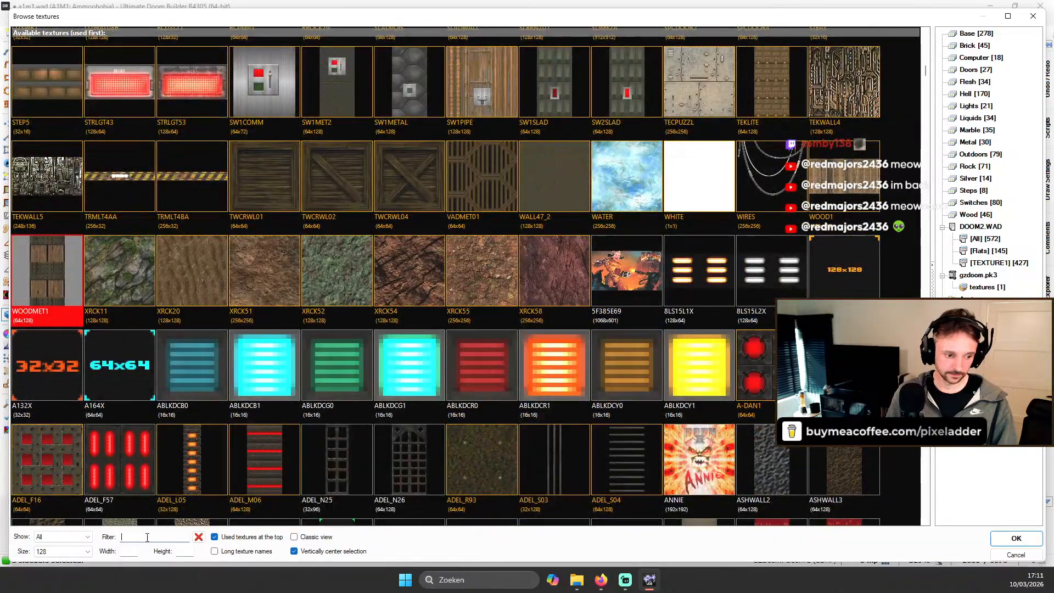
pyautogui.write('DOO')
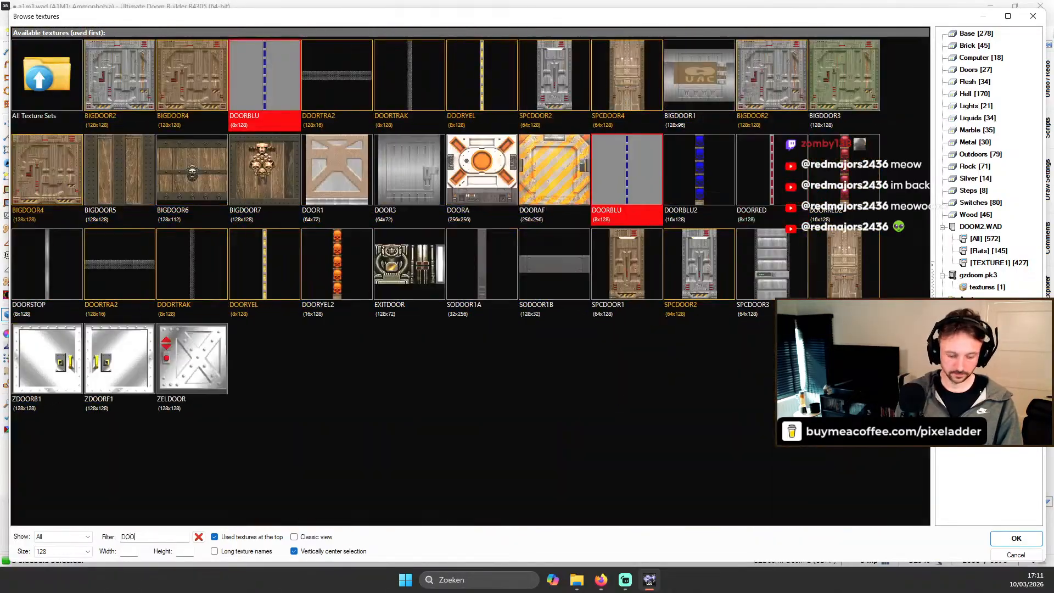
pyautogui.click(262, 150)
pyautogui.doubleClick(265, 160)
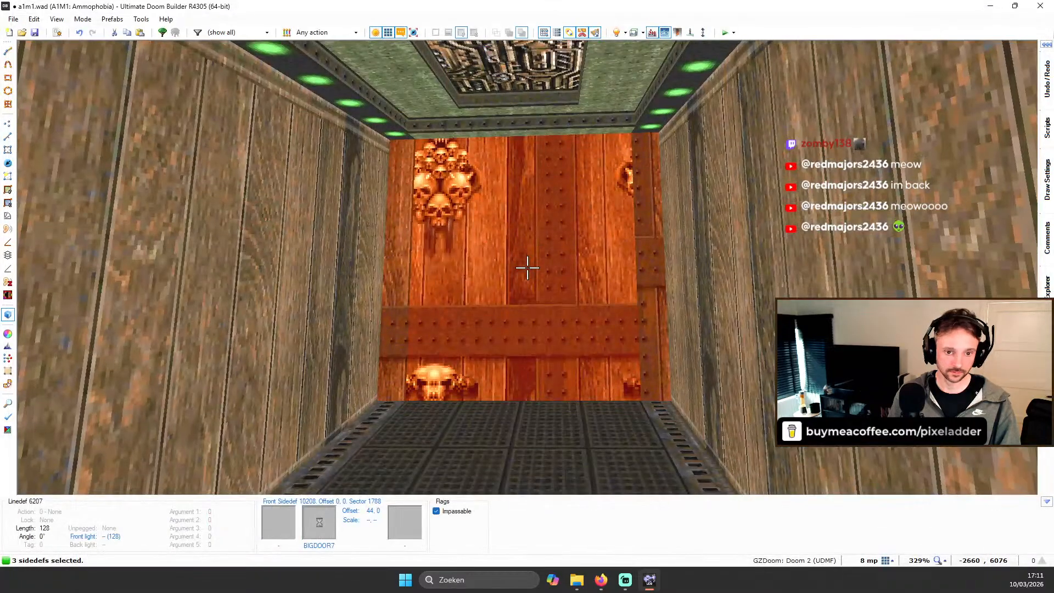
# Step: Reset the three end-wall sections' local texture offsets and fit BIGDOOR7 across them as one surface
pyautogui.hotkey('shift', 'BackSpace')
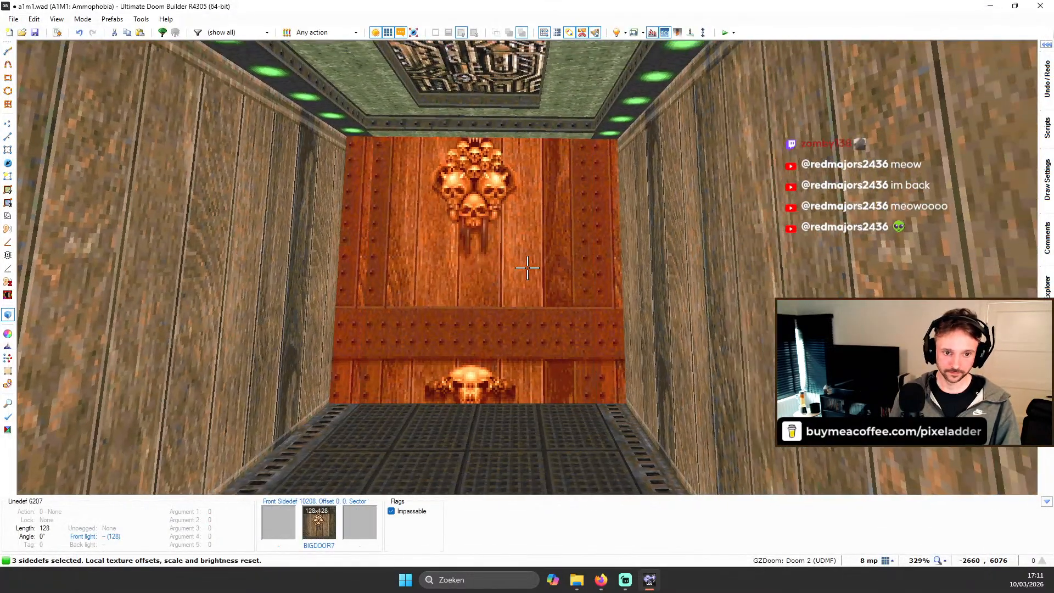
pyautogui.hotkey('ctrl', 'shift', 'f')
pyautogui.doubleClick(848, 369)
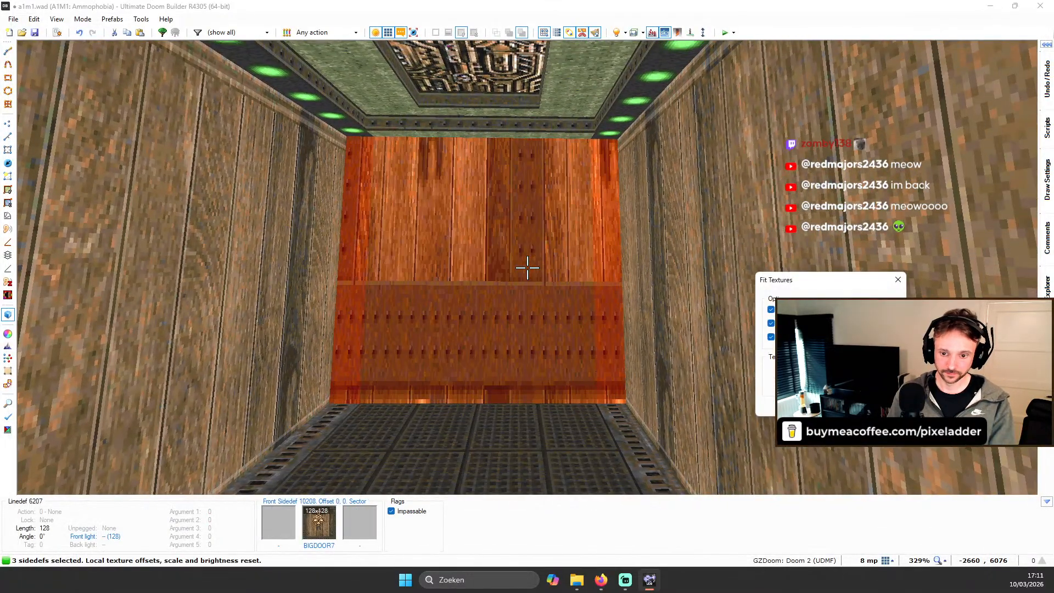
pyautogui.click(848, 372)
pyautogui.click(849, 386)
pyautogui.click(823, 405)
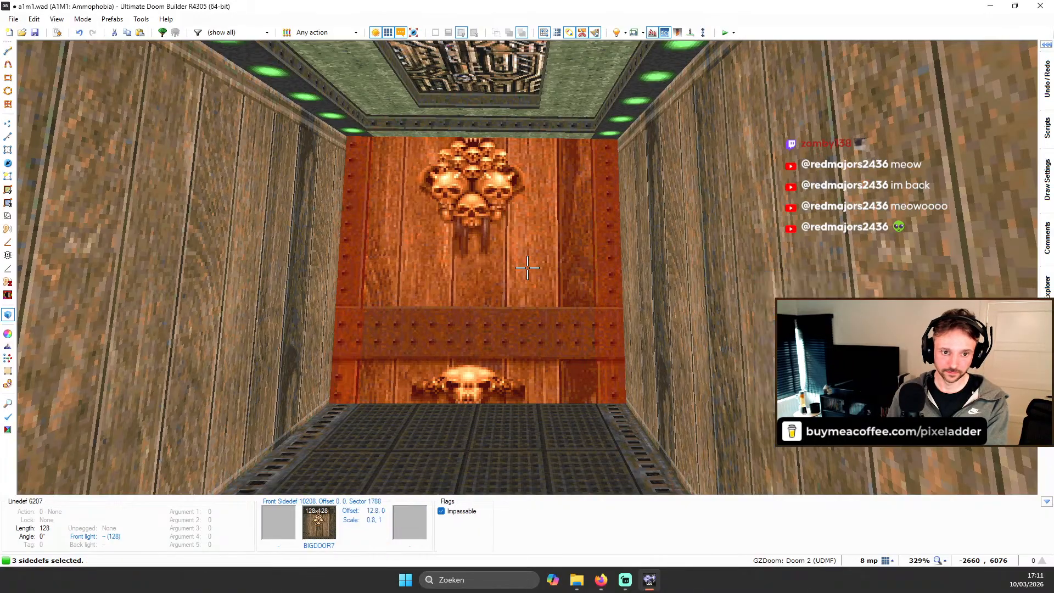
pyautogui.press('c')
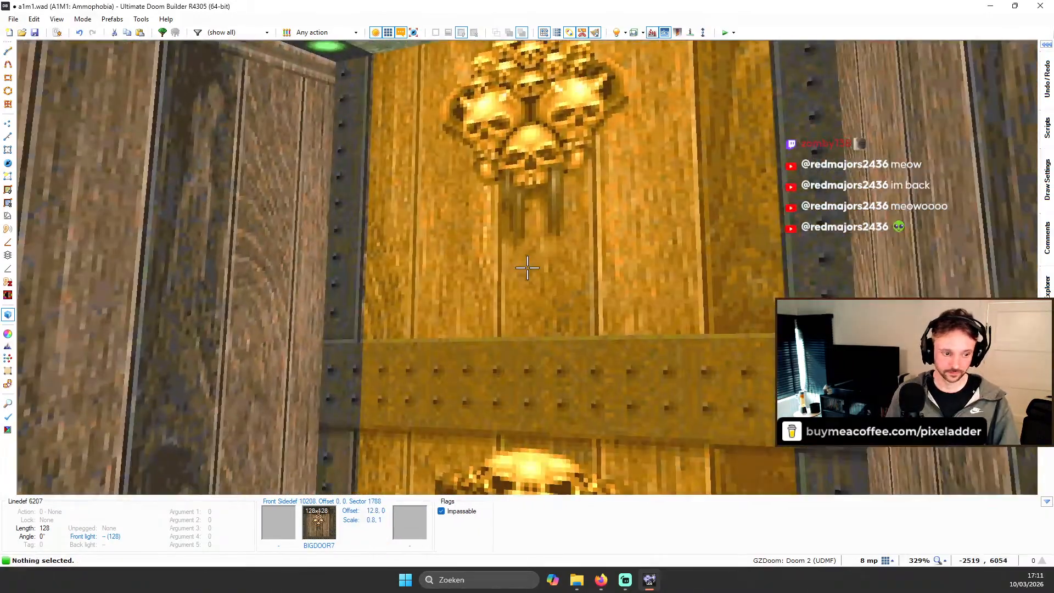
# Step: Reset the middle BIGDOOR7 wall's local texture offsets and scale, and set its texture offsets to 0, -32
pyautogui.press('s')
pyautogui.hotkey('ctrl', 'shift', 'r')
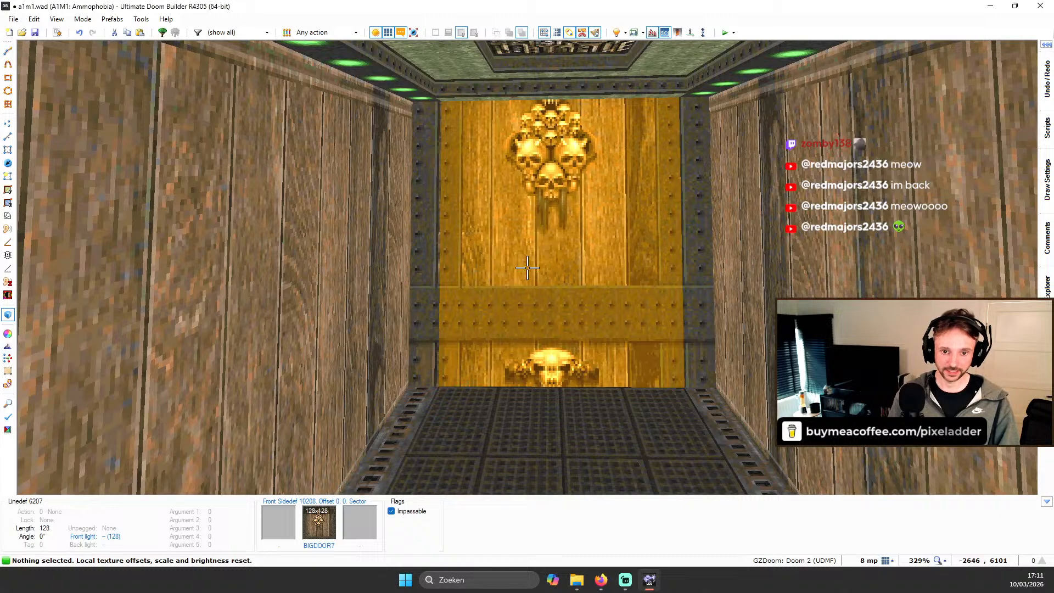
pyautogui.hotkey('ctrl', 'shift', 'a')
pyautogui.press('Escape')
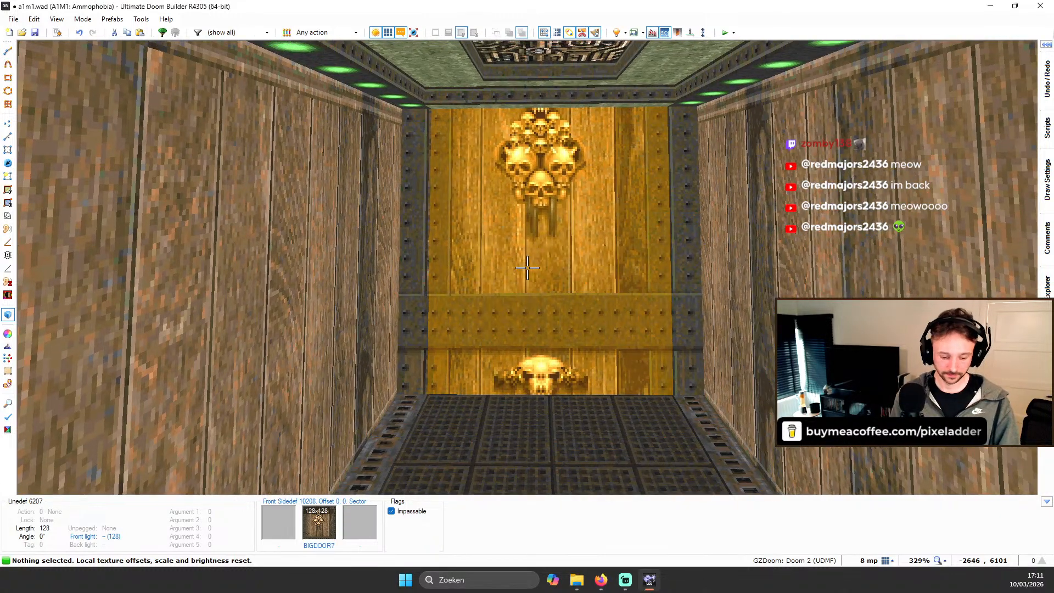
pyautogui.hotkey('ctrl', 'Down')
pyautogui.hotkey('ctrl', 'Down')
pyautogui.hotkey('ctrl', 'Down')
pyautogui.hotkey('ctrl', 'Down')
pyautogui.hotkey('ctrl', 'Down')
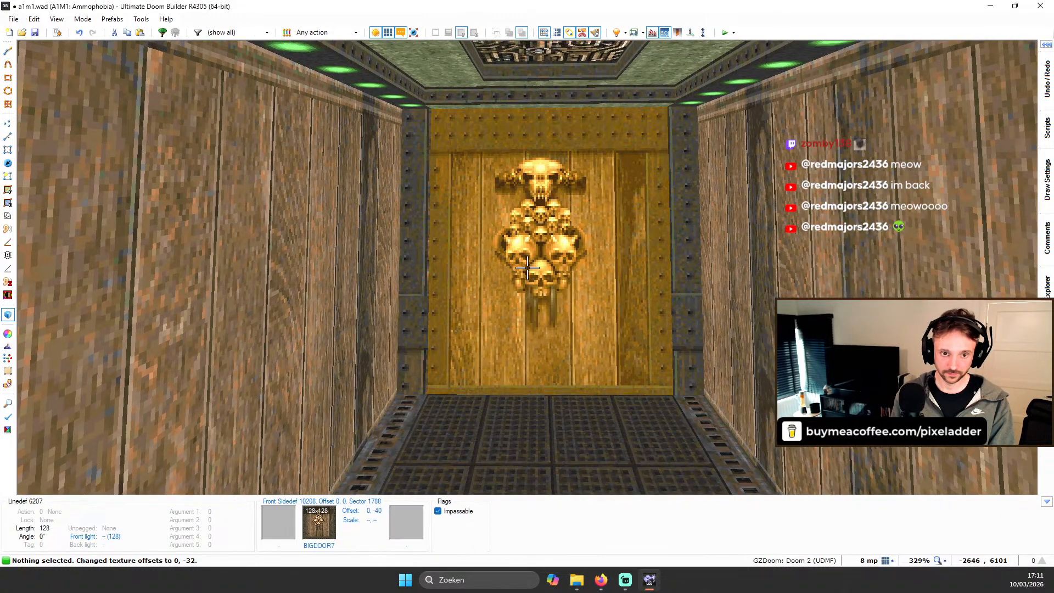
pyautogui.hotkey('ctrl', 'Up')
# Step: Apply the N_MTLG02 light texture to the two narrow wall strips flanking the skull door
pyautogui.press('w')
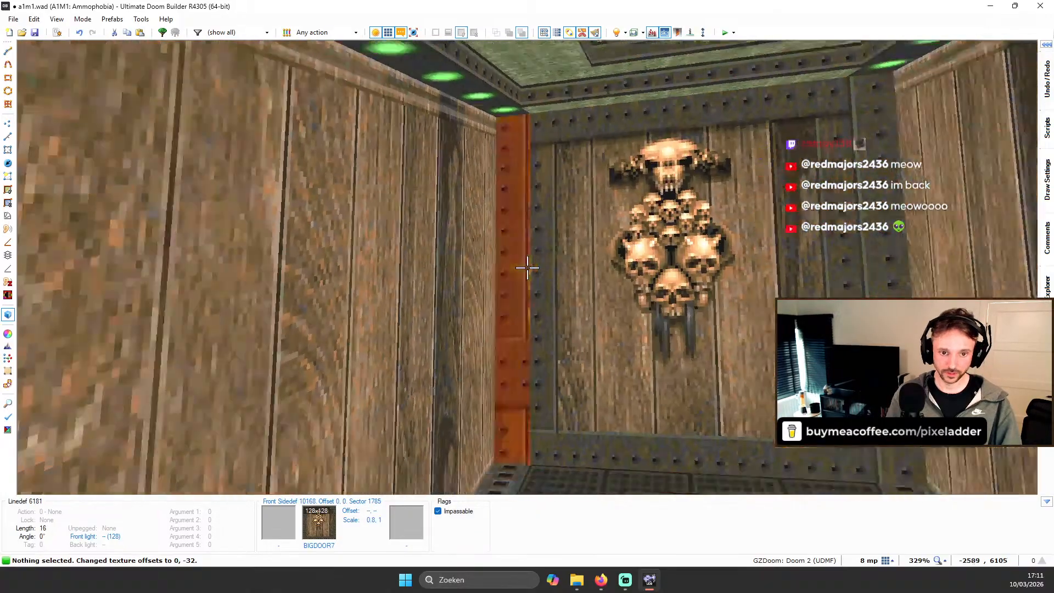
pyautogui.click(527, 267)
pyautogui.click(528, 267)
pyautogui.middleClick(527, 268)
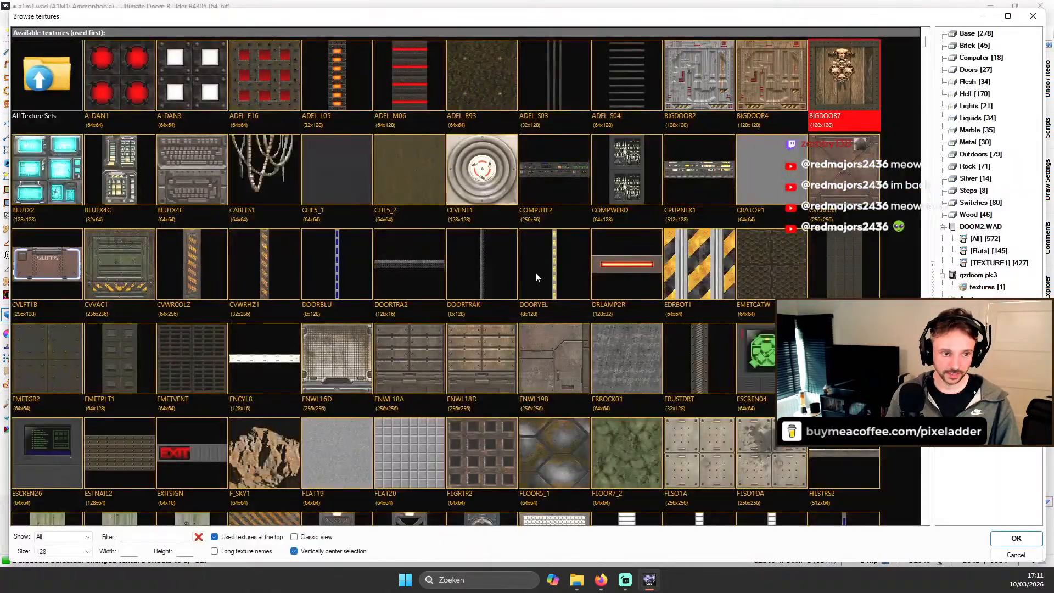
pyautogui.scroll(-20, 535, 272)
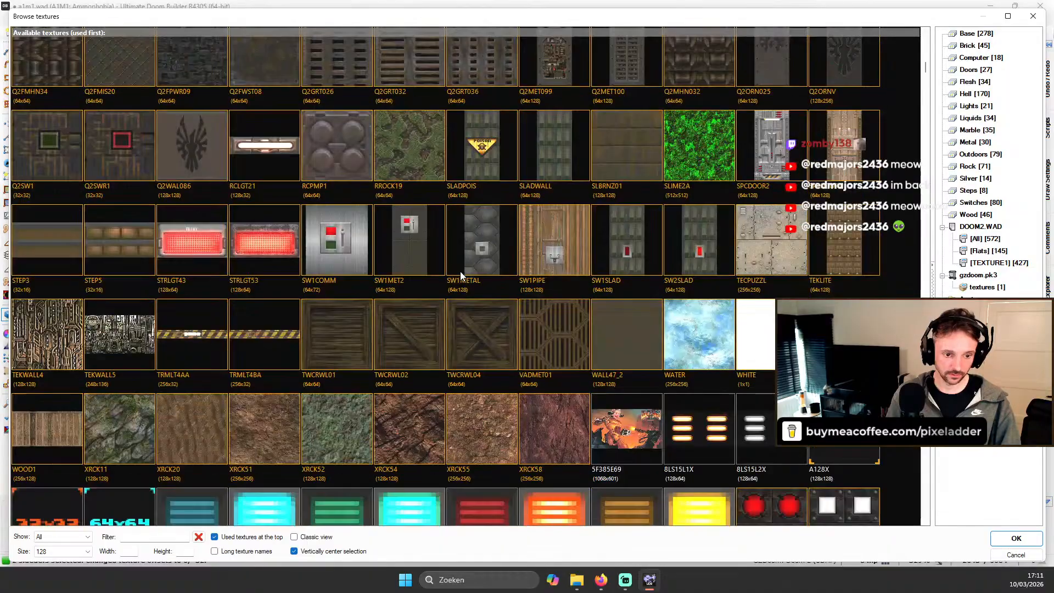
pyautogui.scroll(-10, 417, 264)
pyautogui.doubleClick(119, 423)
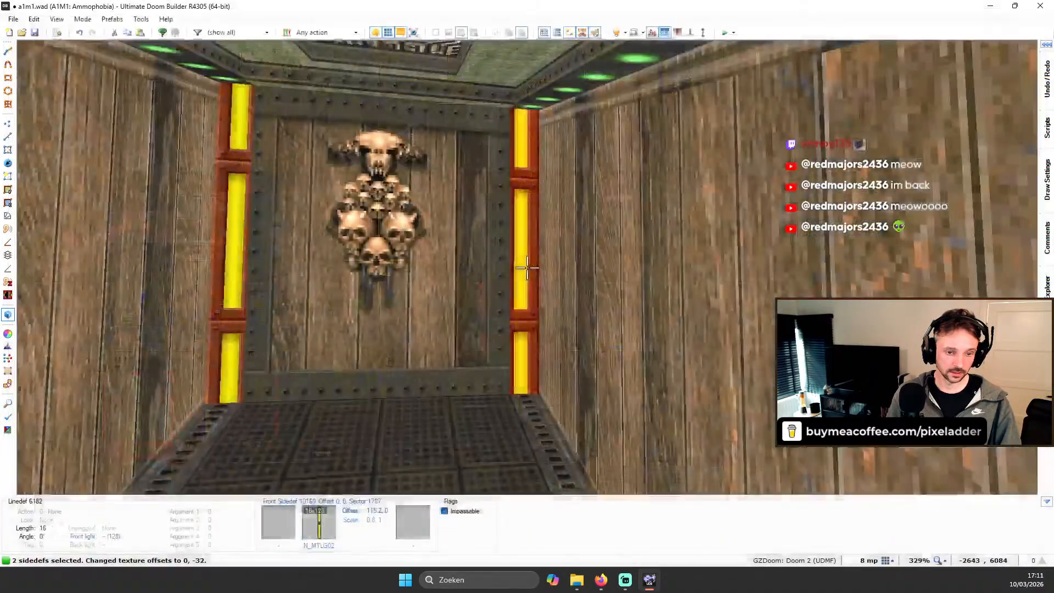
# Step: Reset both N_MTLG02 strips' local texture offsets and scale, and shift their texture offsets to 0, 32
pyautogui.hotkey('shift', 'r')
pyautogui.press('s')
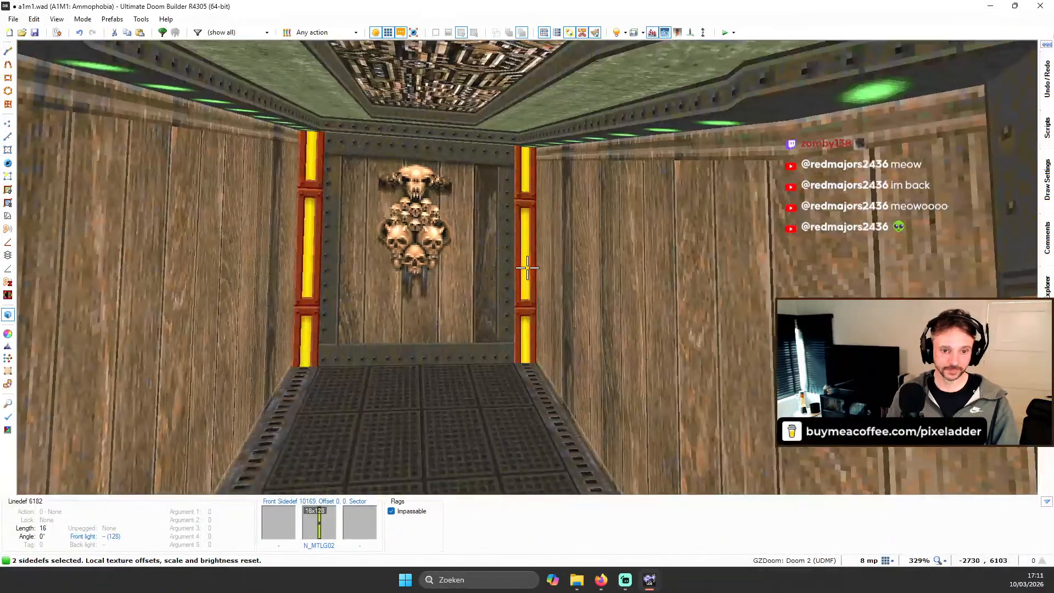
pyautogui.press('w')
pyautogui.press('s')
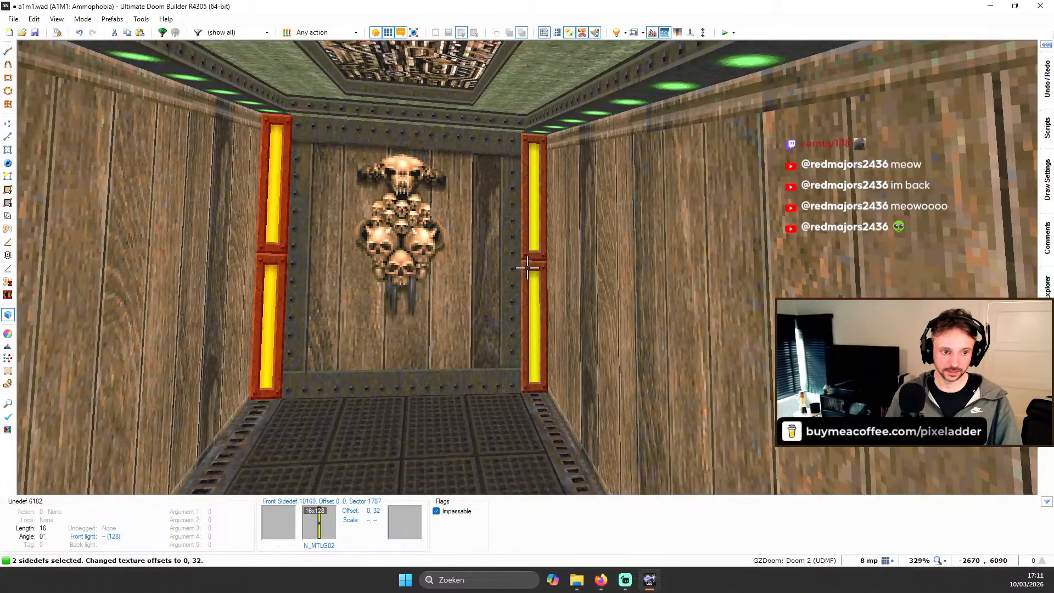
pyautogui.press('c')
# Step: Turn off full brightness and examine the skull door and its light strips under the corridor's actual lighting
pyautogui.press('w')
pyautogui.press('s')
pyautogui.press('b')
pyautogui.press('w')
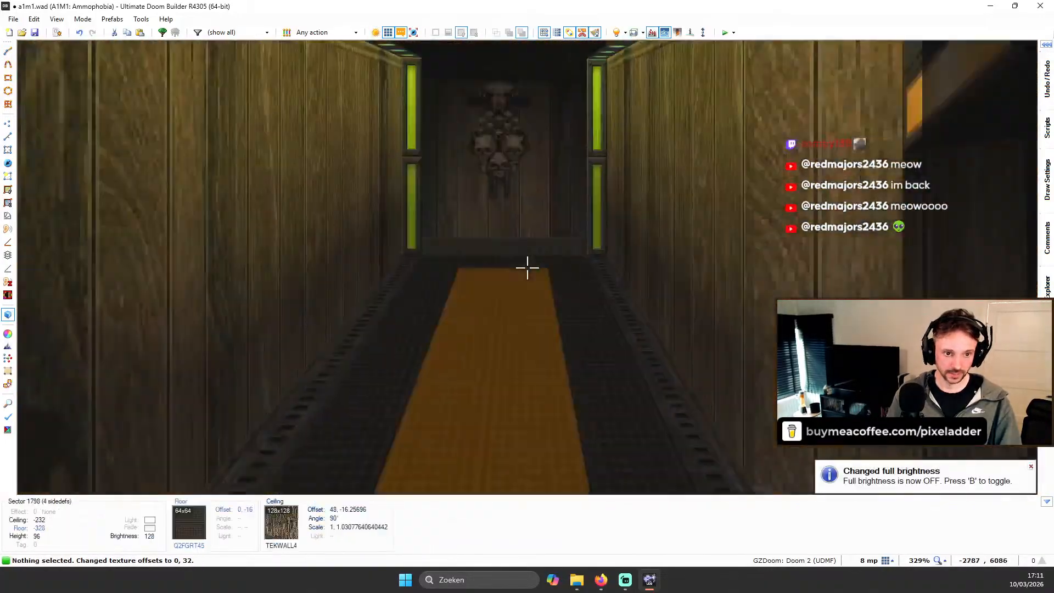
pyautogui.press('s')
pyautogui.press('w')
pyautogui.press('s')
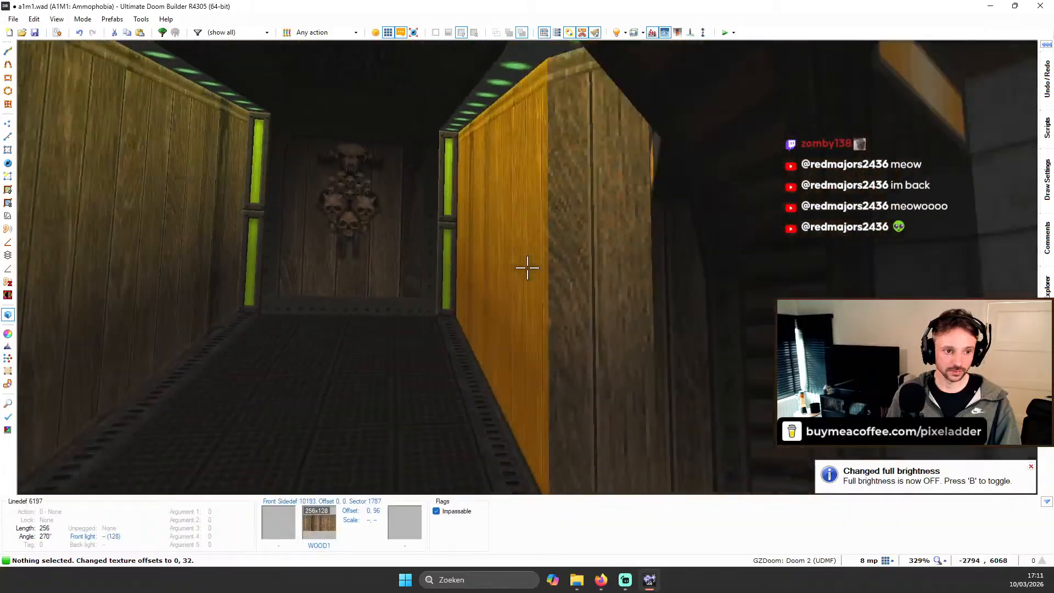
pyautogui.press('w')
pyautogui.press('s')
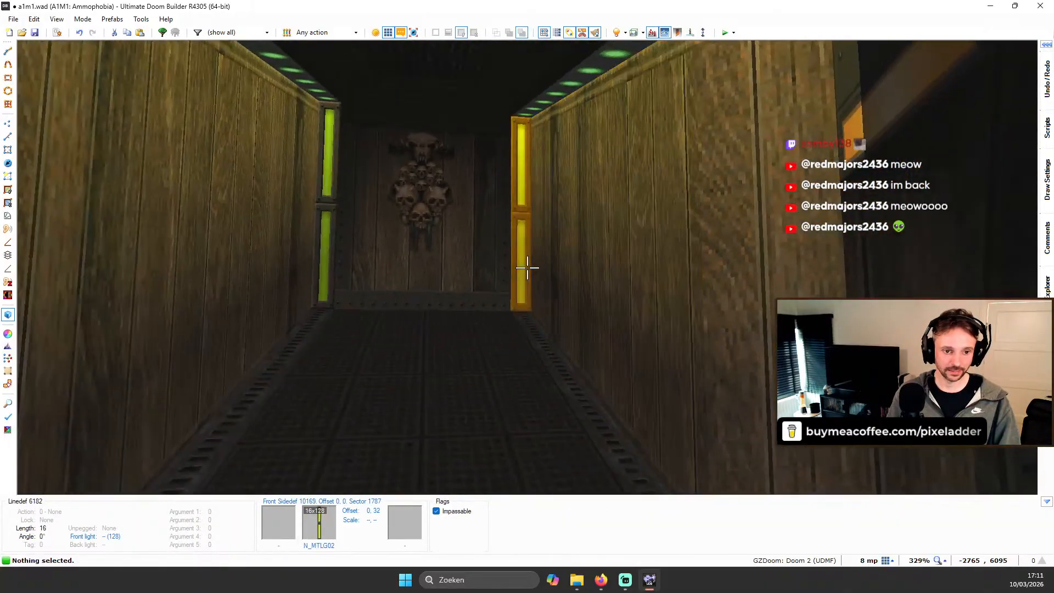
pyautogui.press('w')
pyautogui.press('s')
pyautogui.press('s')
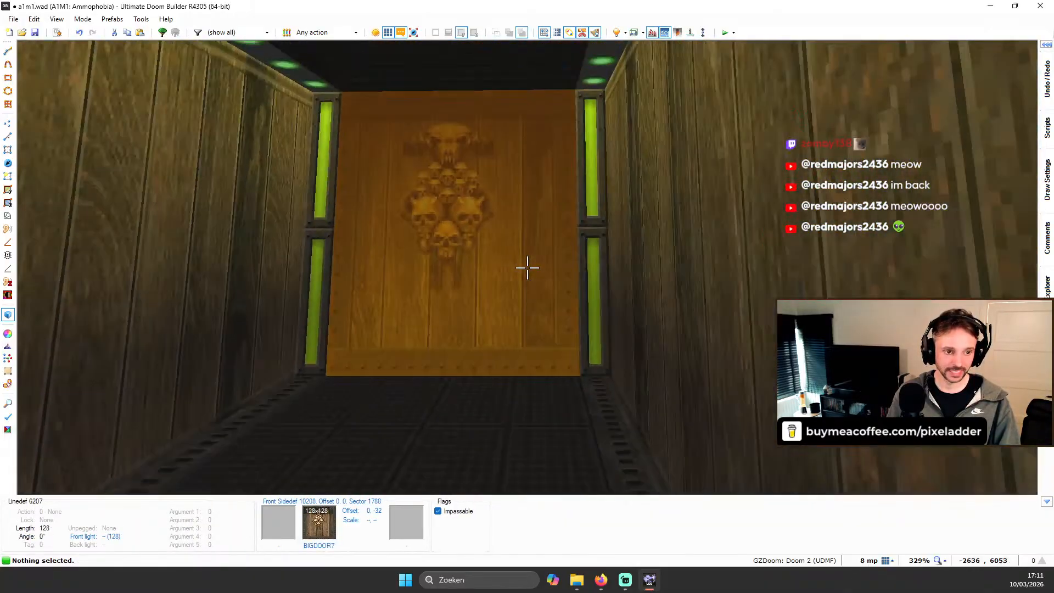
# Step: Examine the corridor's doorway, ceiling and WOOD1 walls from the neighbouring room and from inside with the actual lighting
pyautogui.press('s')
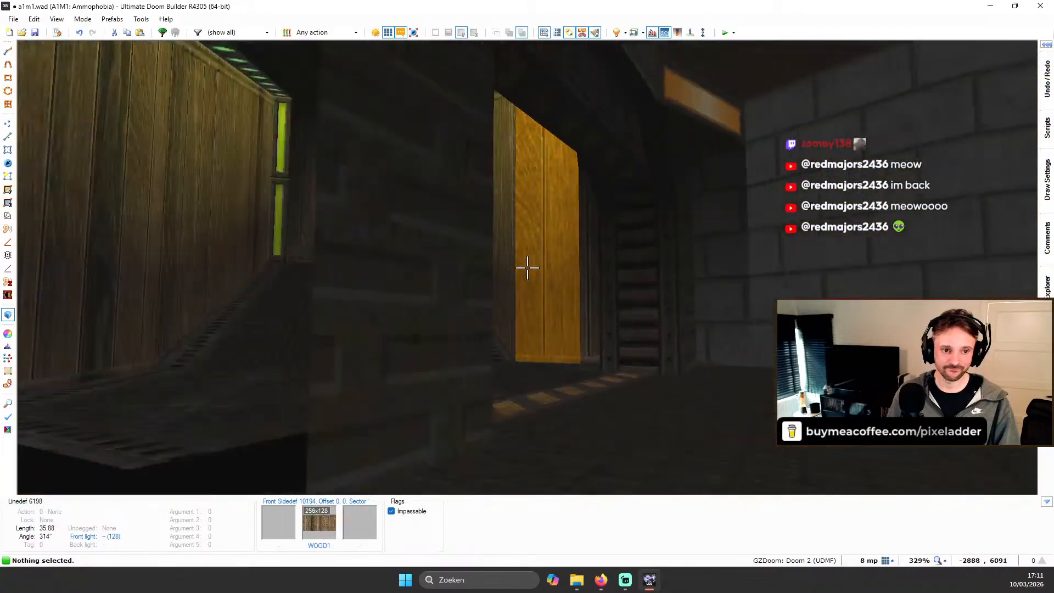
pyautogui.press('d')
pyautogui.press('a')
pyautogui.press('w')
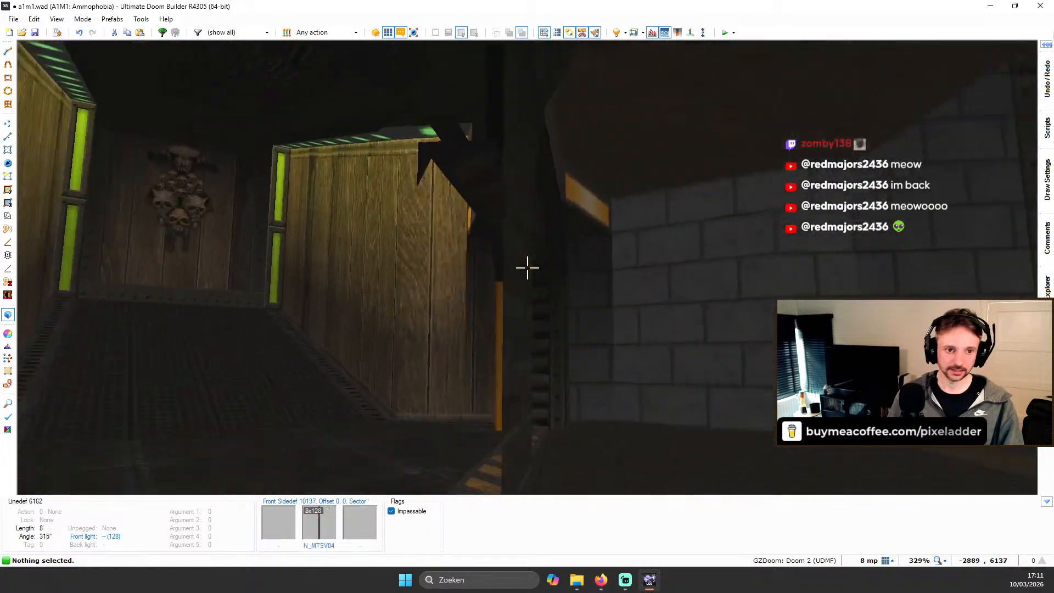
pyautogui.press('w')
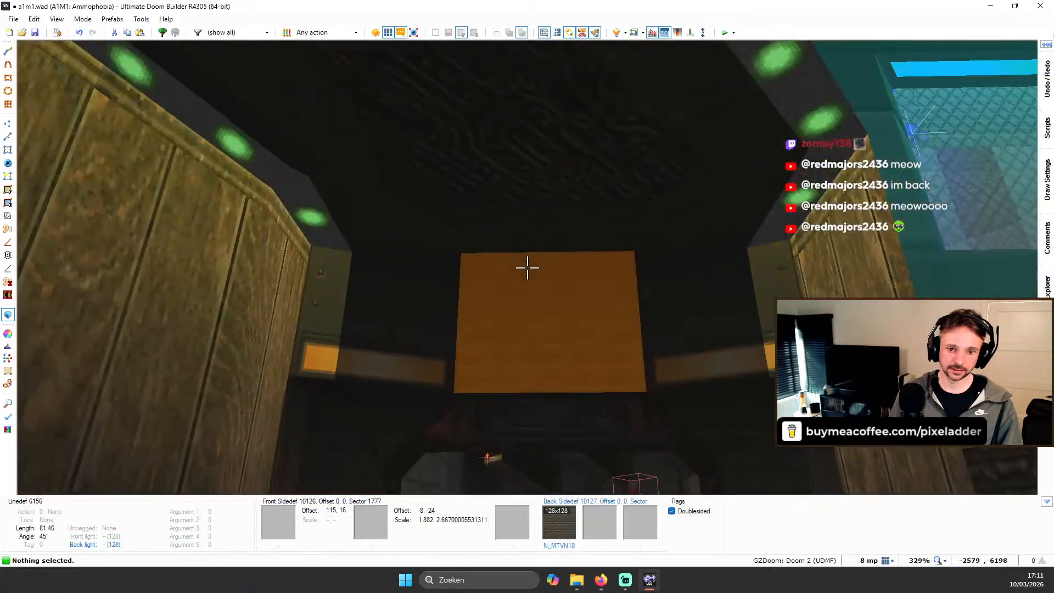
pyautogui.press('w')
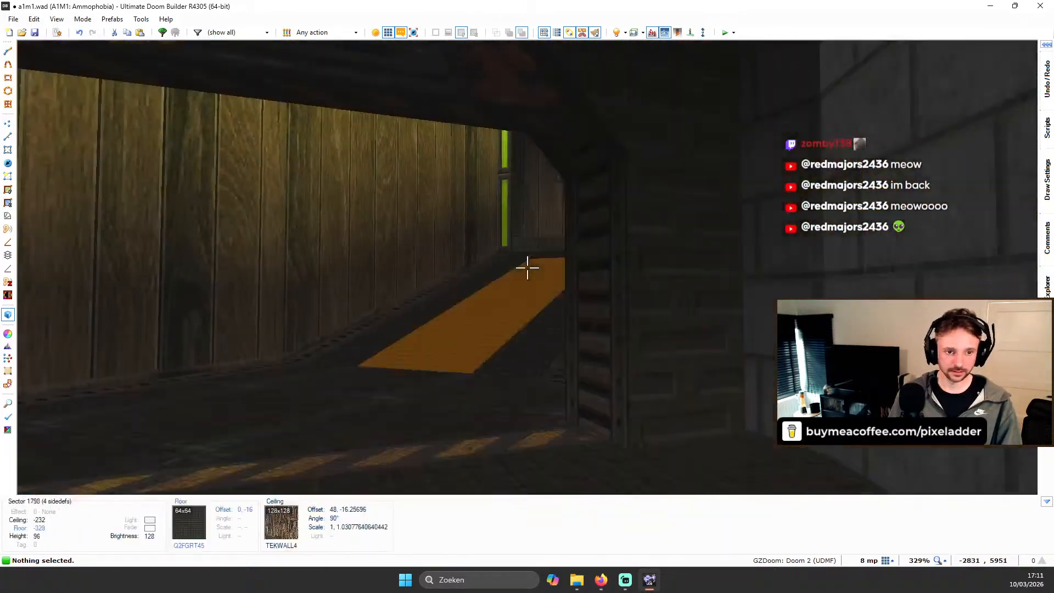
pyautogui.press('s')
pyautogui.press('d')
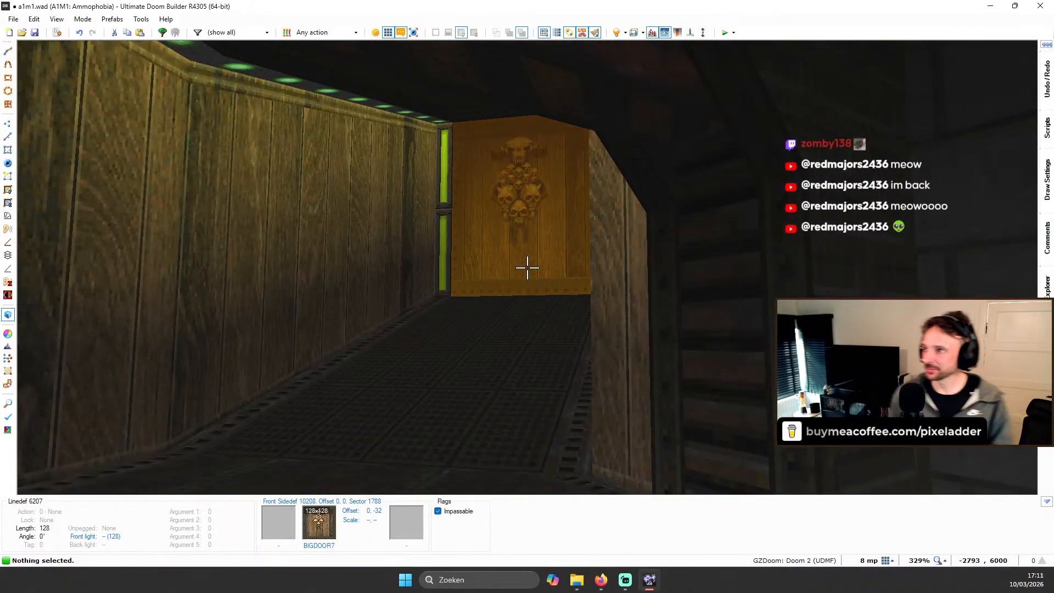
pyautogui.press('w')
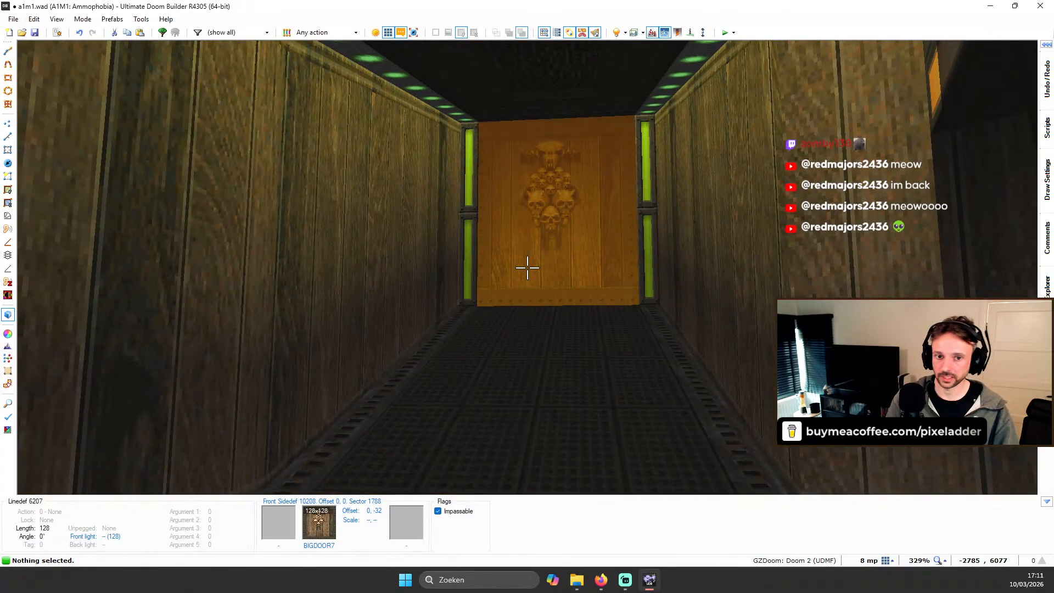
pyautogui.press('a')
pyautogui.press('d')
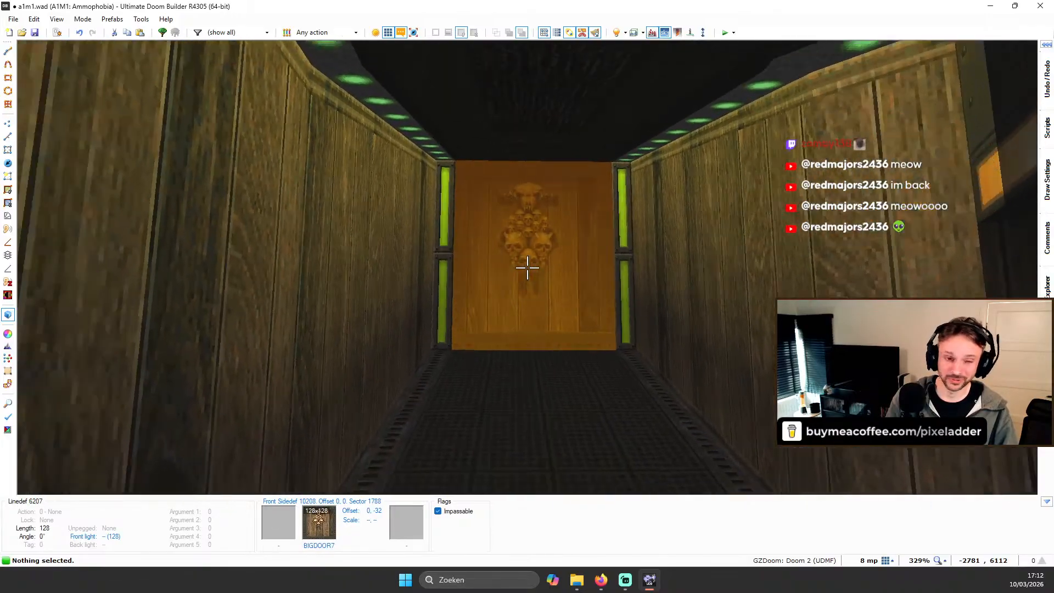
pyautogui.press('w')
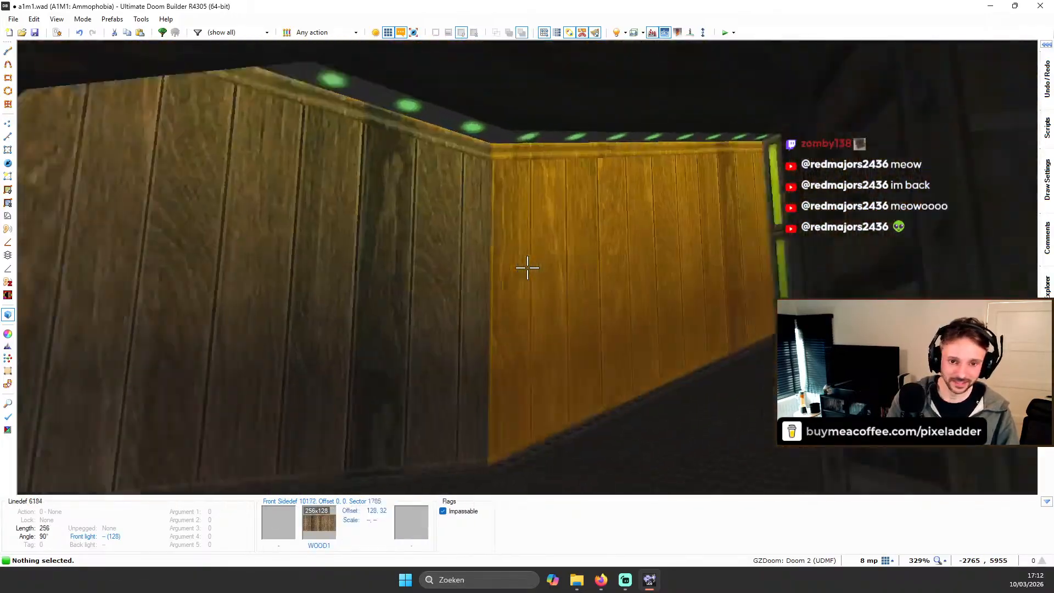
pyautogui.press('s')
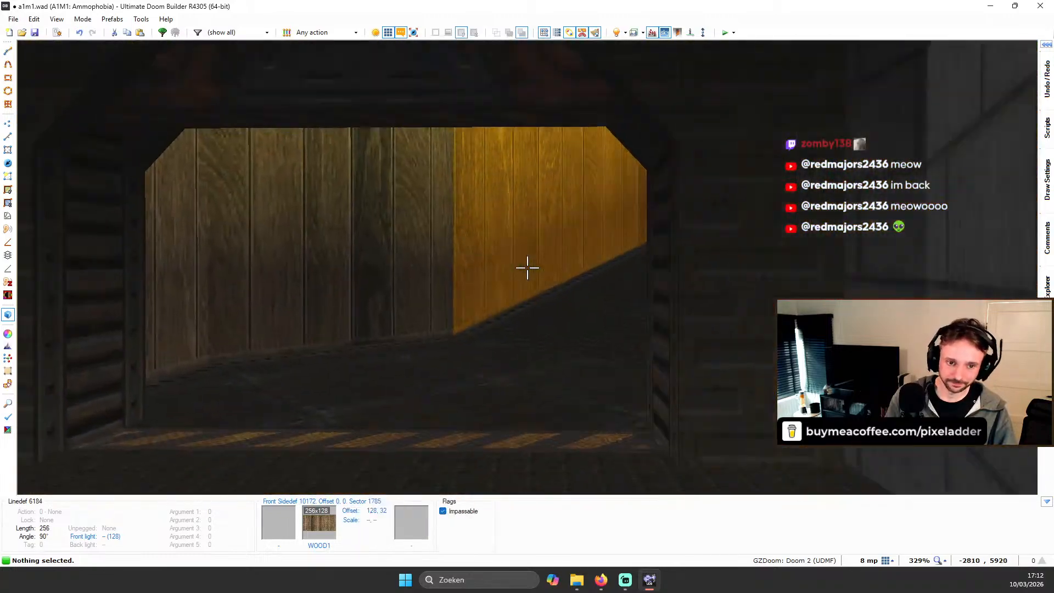
pyautogui.press('w')
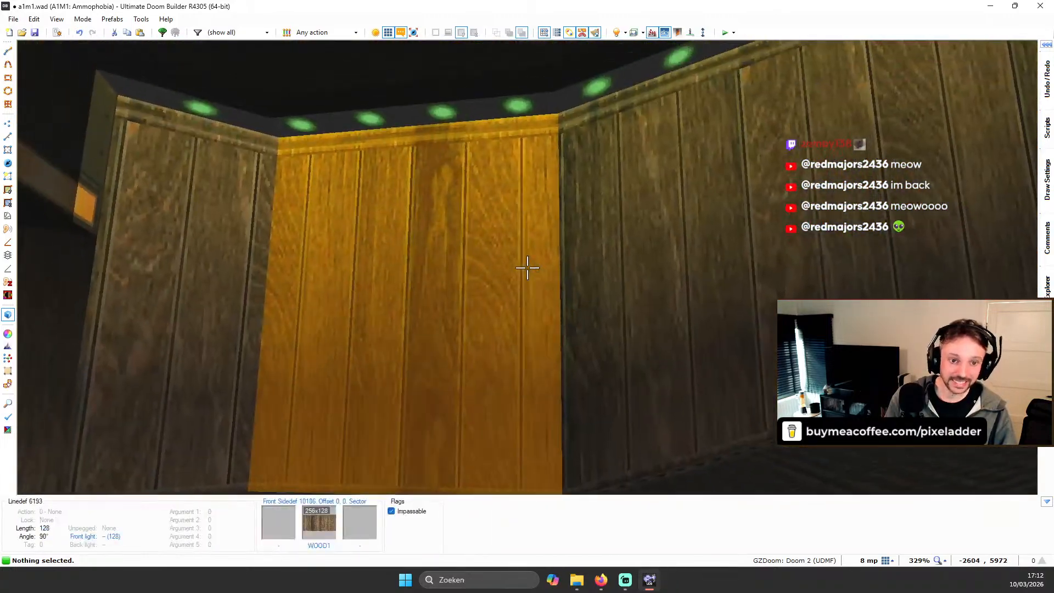
# Step: Inspect the WOOD1 walls, the doorway and the skull door from the corridor and the adjoining brick room
pyautogui.press('w')
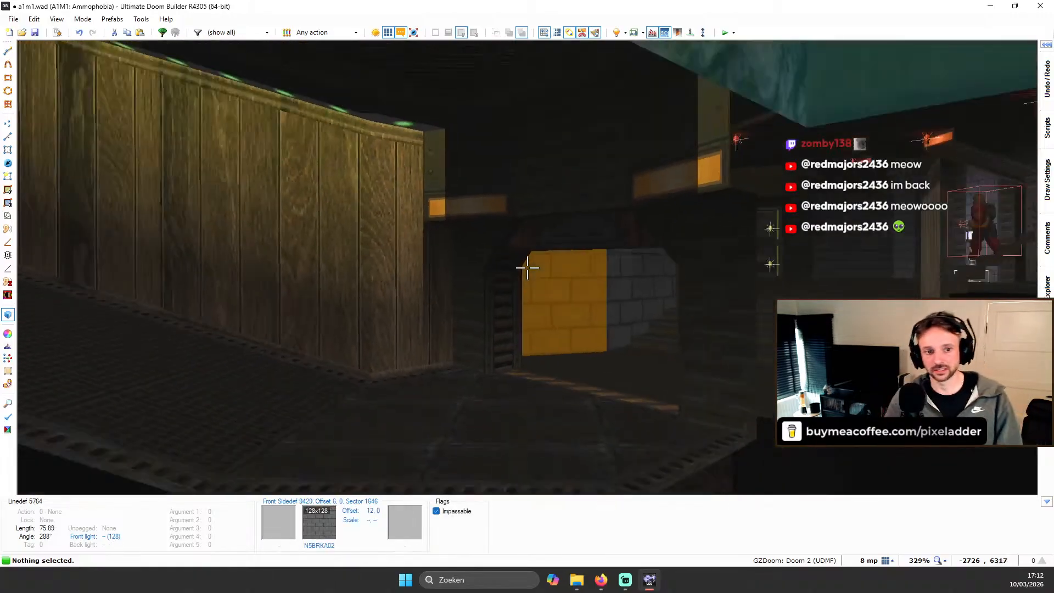
pyautogui.press('w')
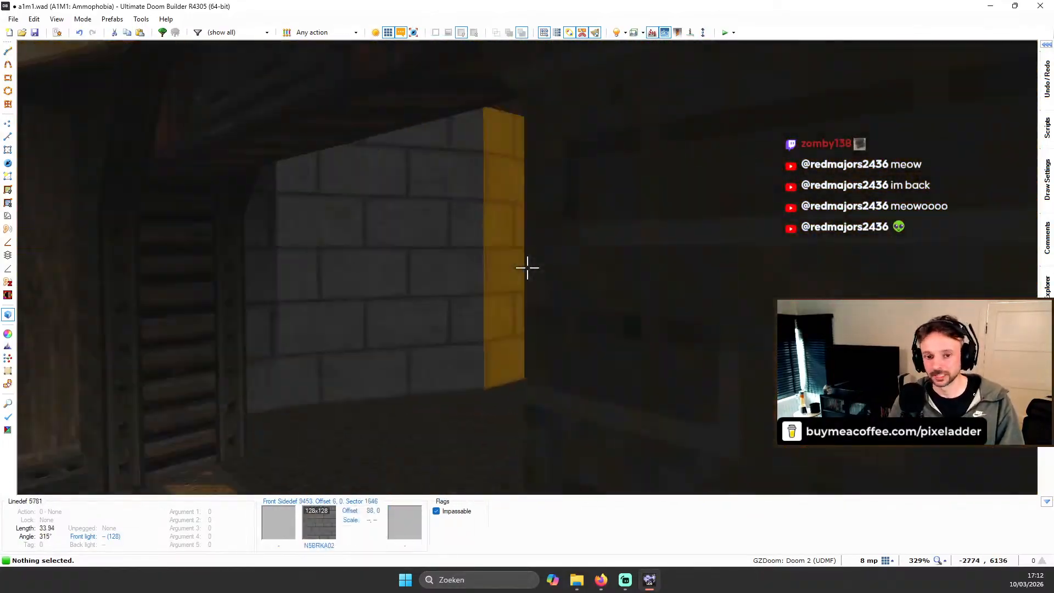
pyautogui.press('w')
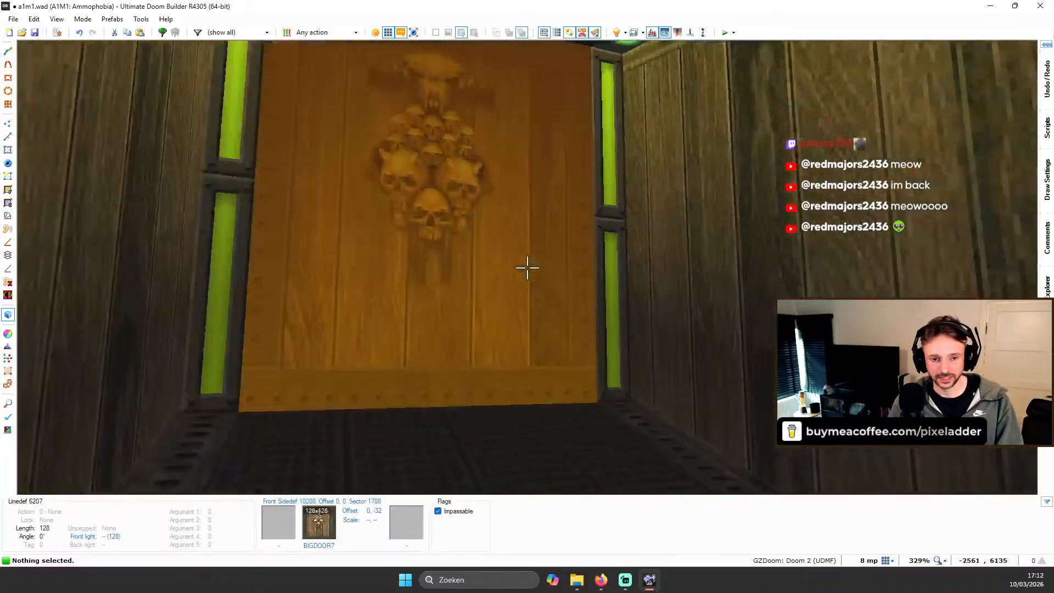
pyautogui.press('w')
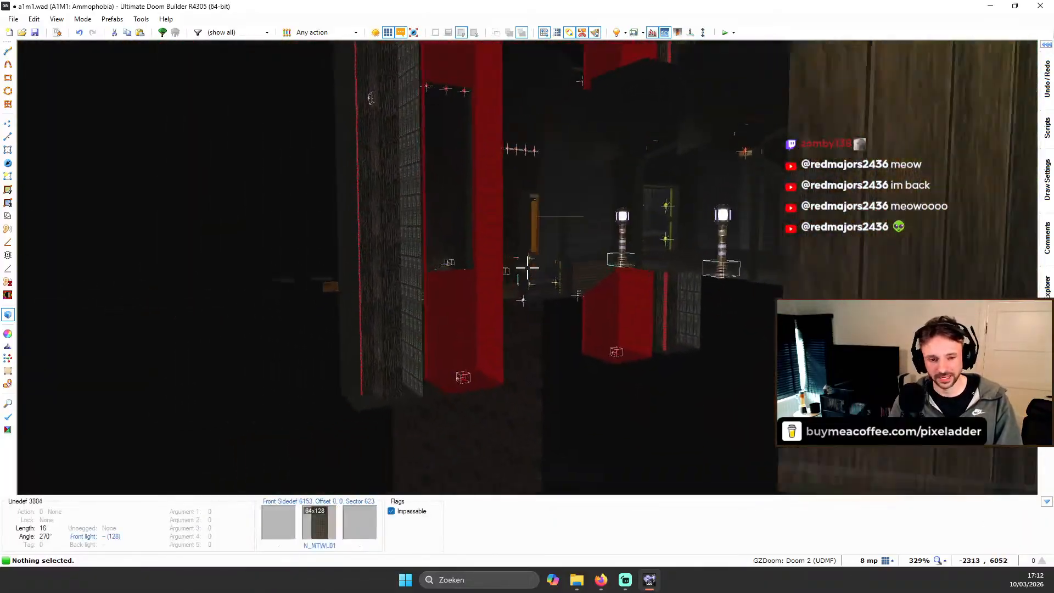
pyautogui.press('w')
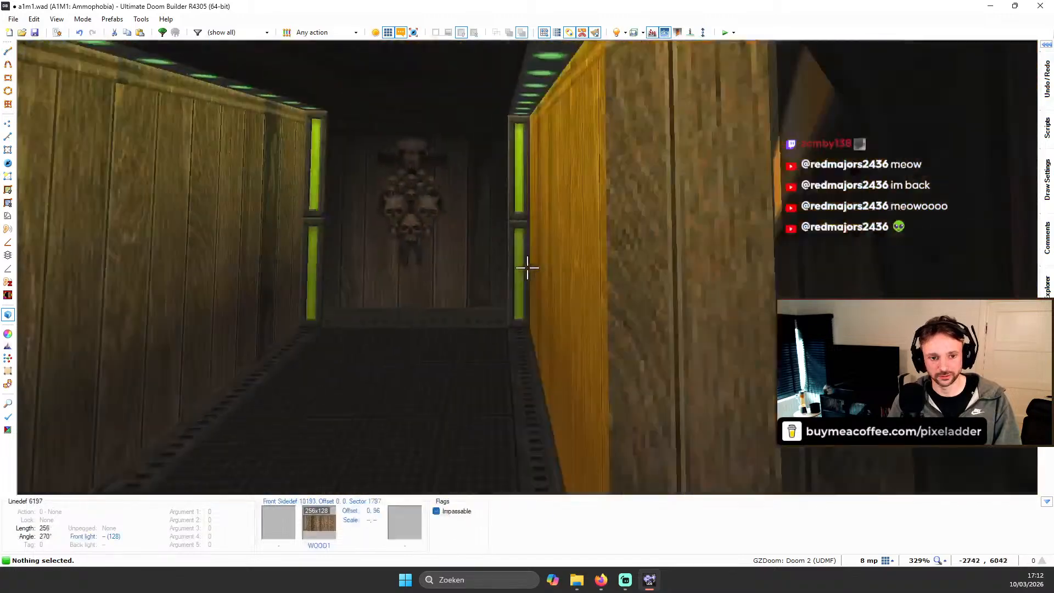
pyautogui.press('s')
pyautogui.press('w')
pyautogui.press('s')
pyautogui.press('w')
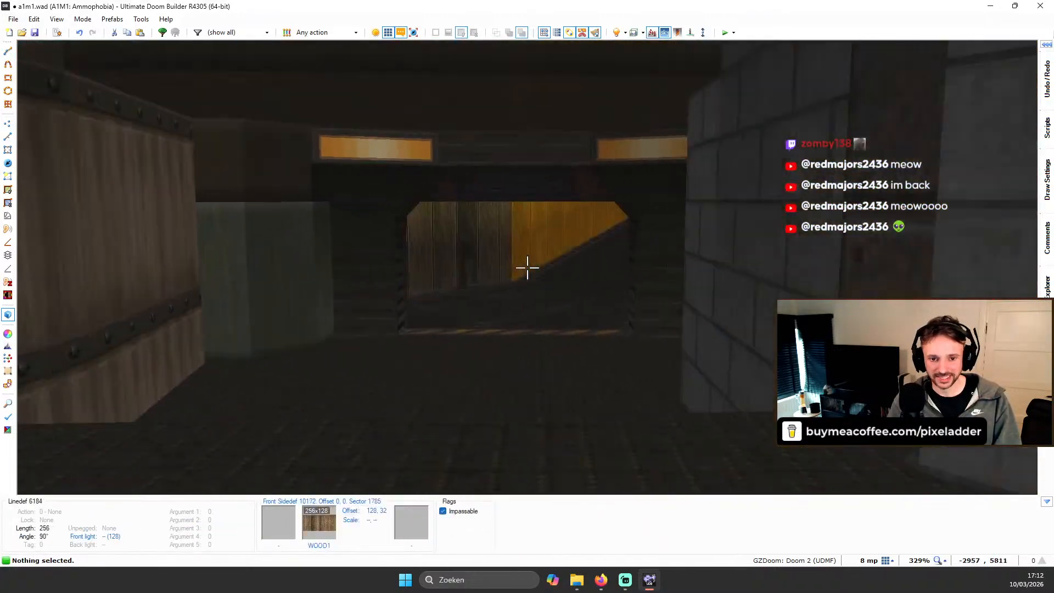
# Step: Fly through the map's other rooms and rocky caves, comparing their lighting and detailing with the new corridor
pyautogui.press('w')
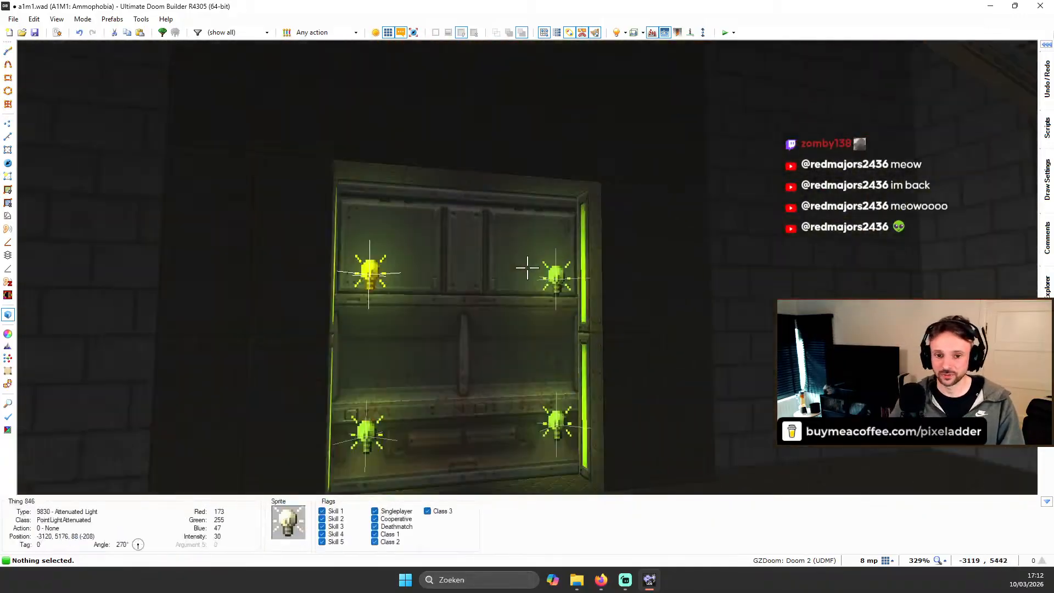
pyautogui.press('w')
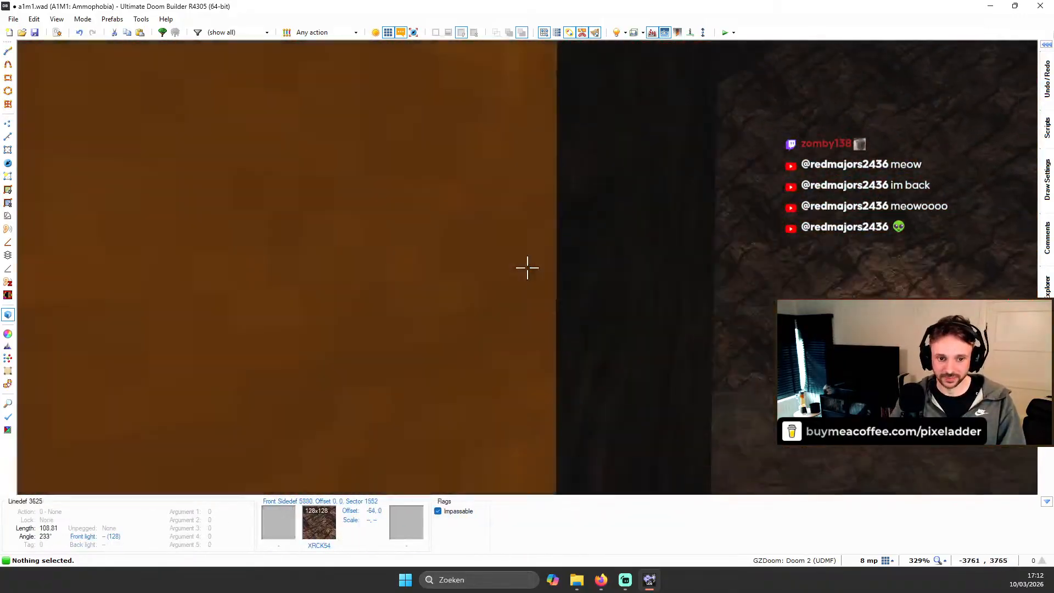
pyautogui.press('w')
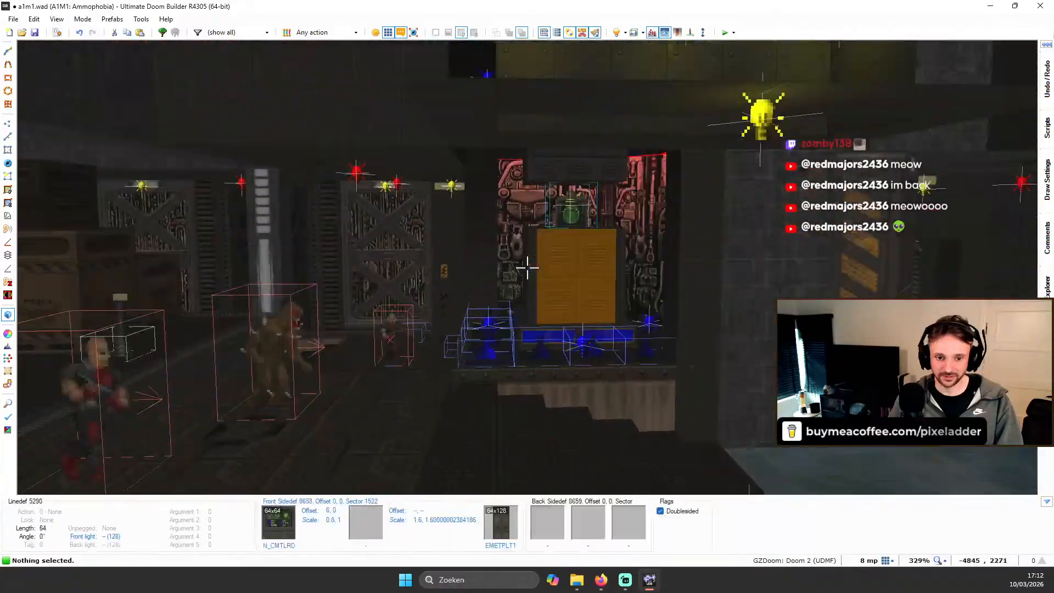
pyautogui.press('w')
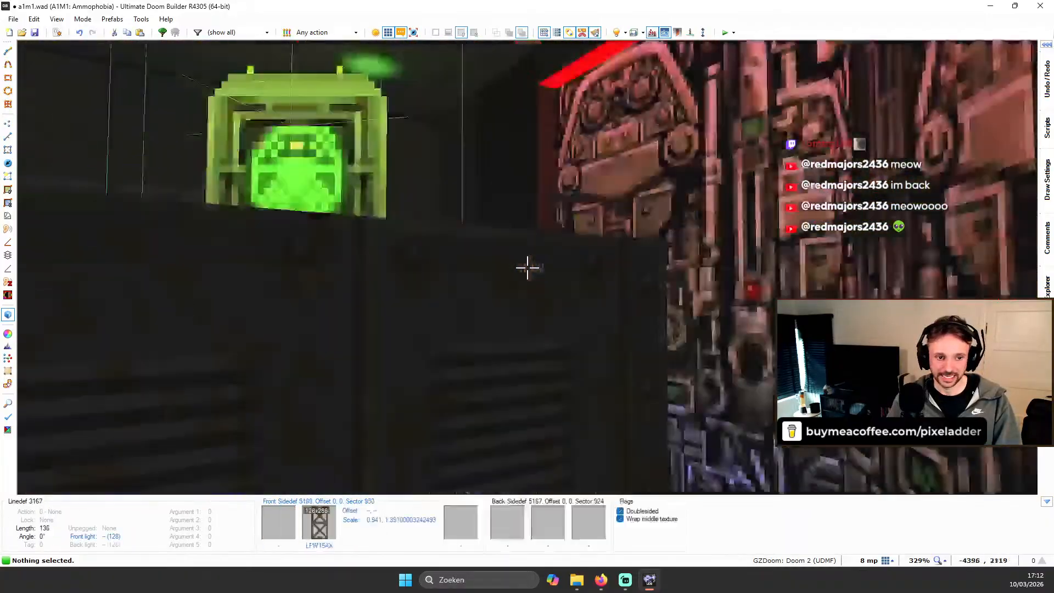
pyautogui.press('w')
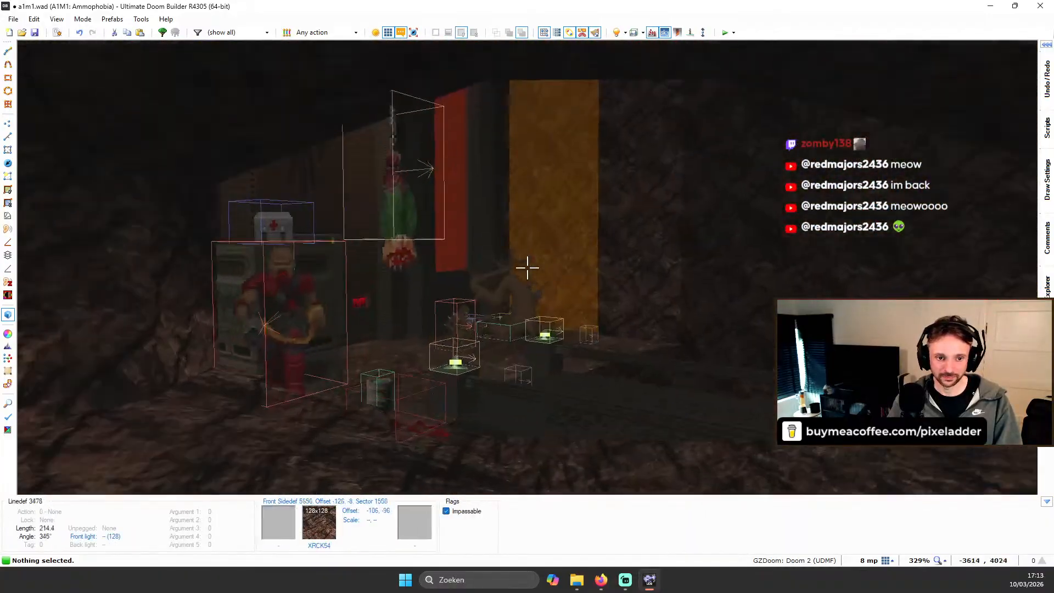
pyautogui.press('w')
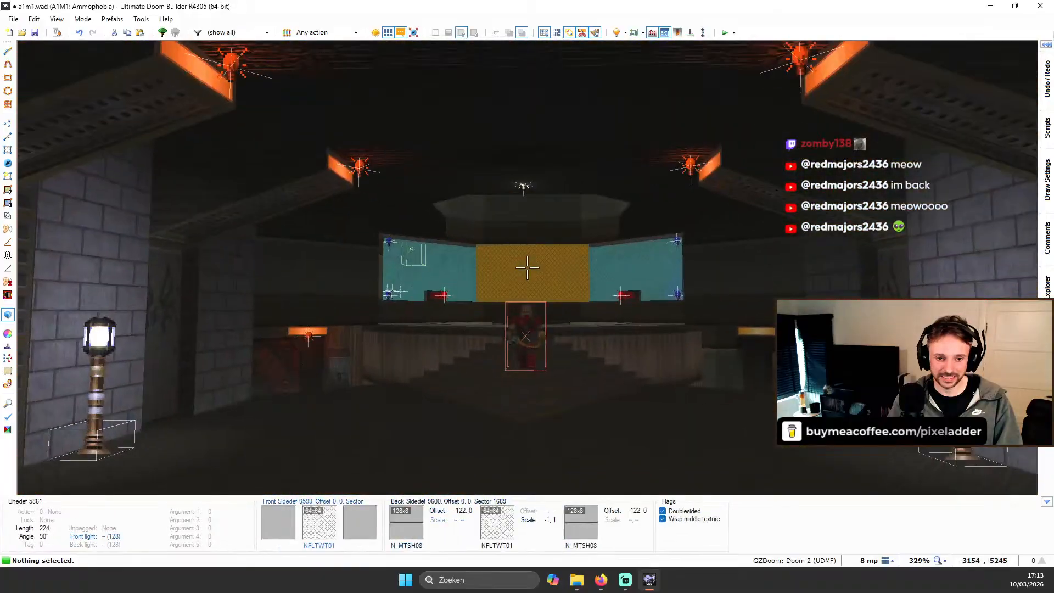
# Step: Check the skull door corridor's end wall and ceiling once more, and save the map in a1m1.wad
pyautogui.press('w')
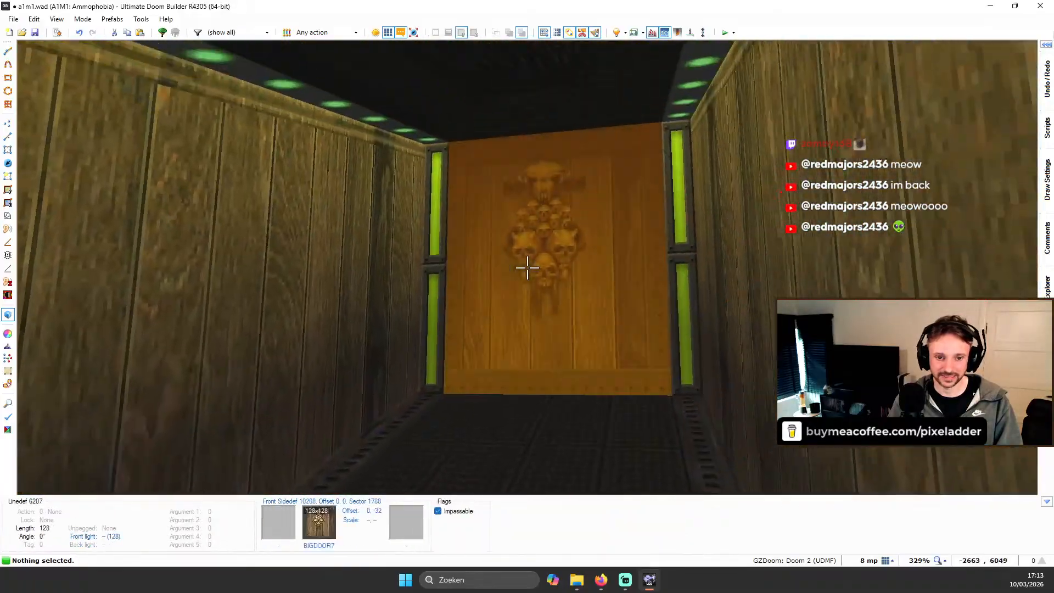
pyautogui.press('w')
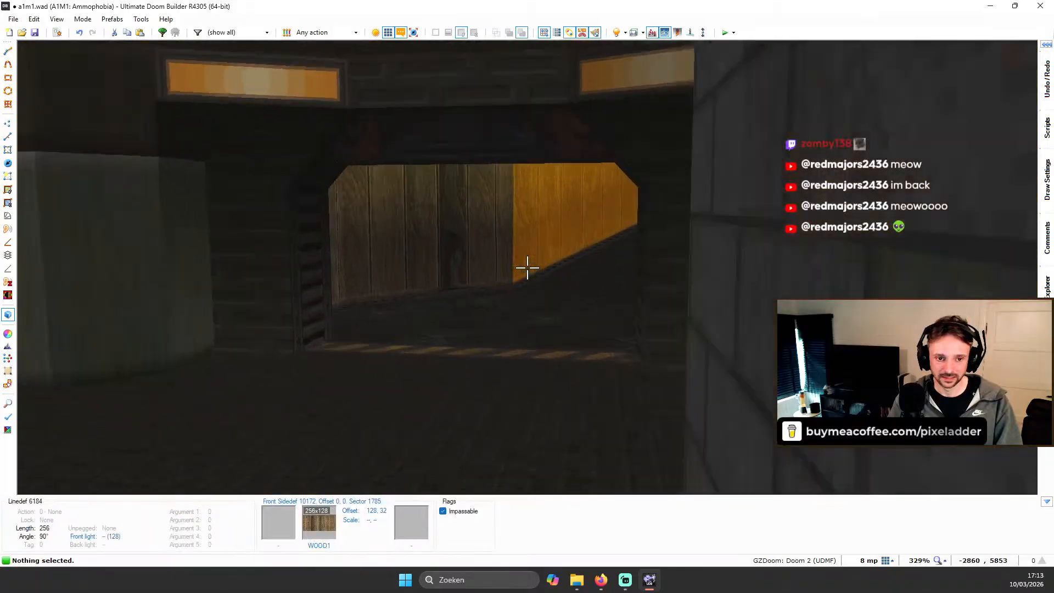
pyautogui.press('w')
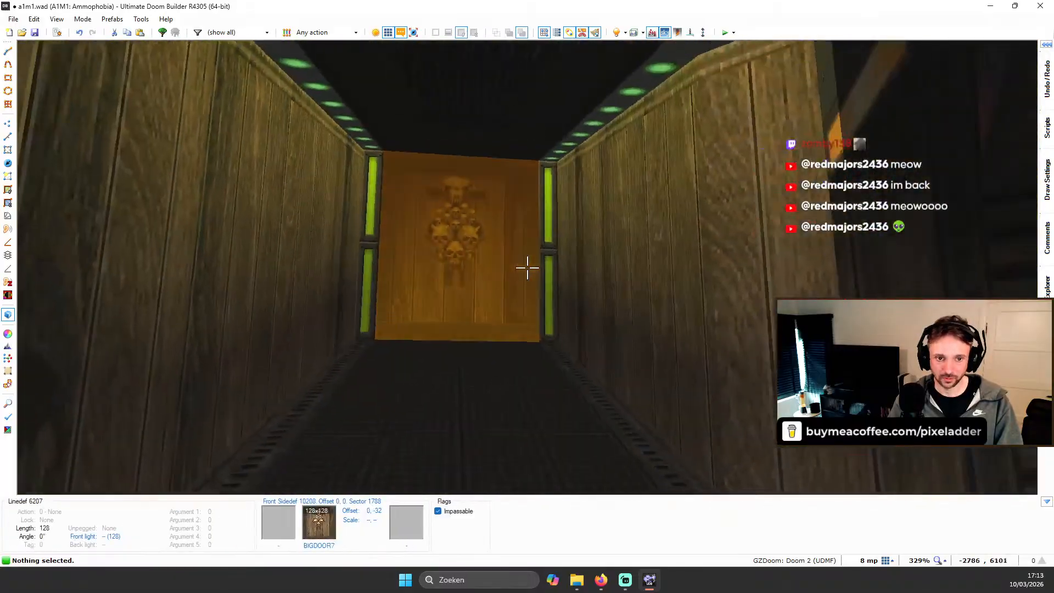
pyautogui.press('w')
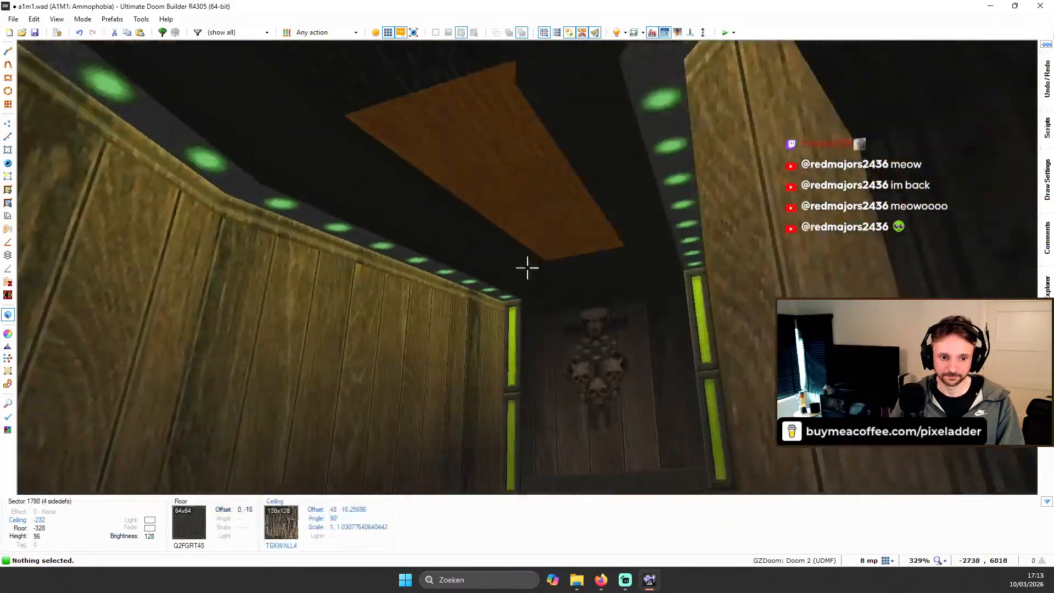
pyautogui.press('q')
pyautogui.hotkey('ctrl', 's')
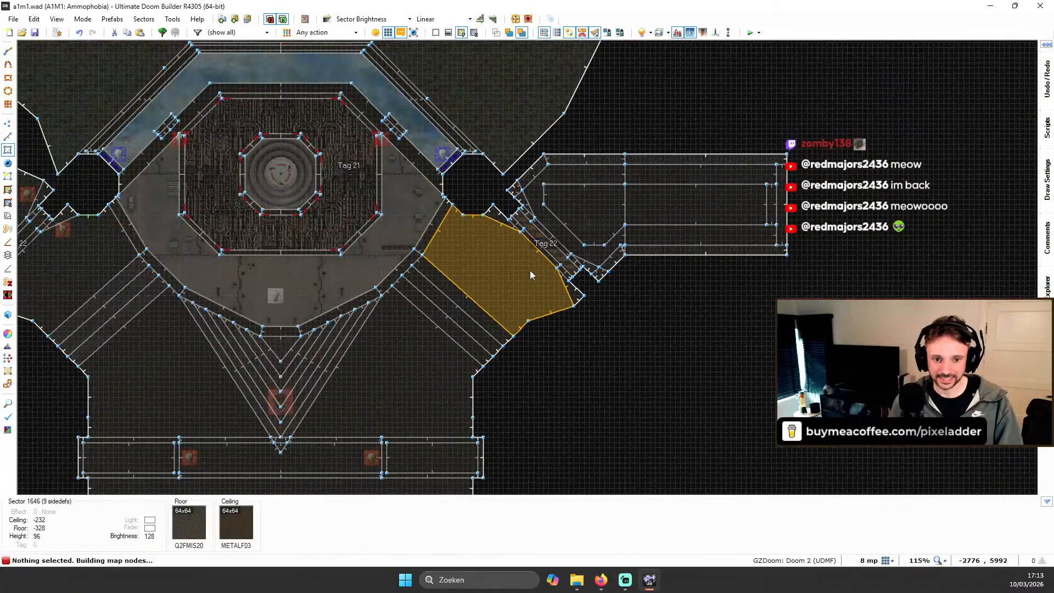
# Step: Examine the 2D layout around the new corridor, the octagonal room and the large cave in Sectors Mode
pyautogui.scroll(-3, 531, 274)
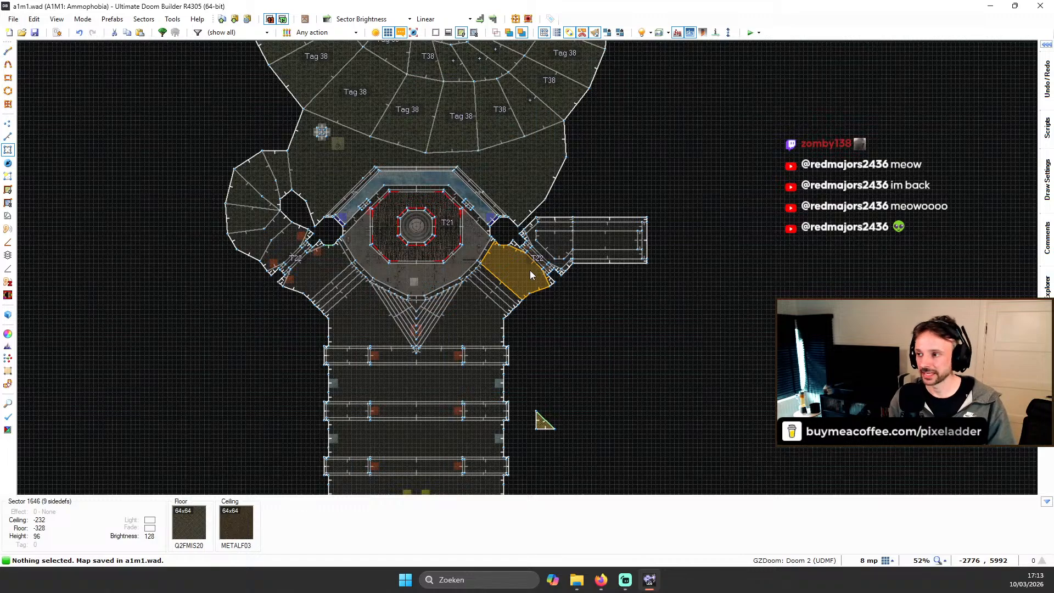
pyautogui.scroll(-1, 540, 245)
pyautogui.press('Up')
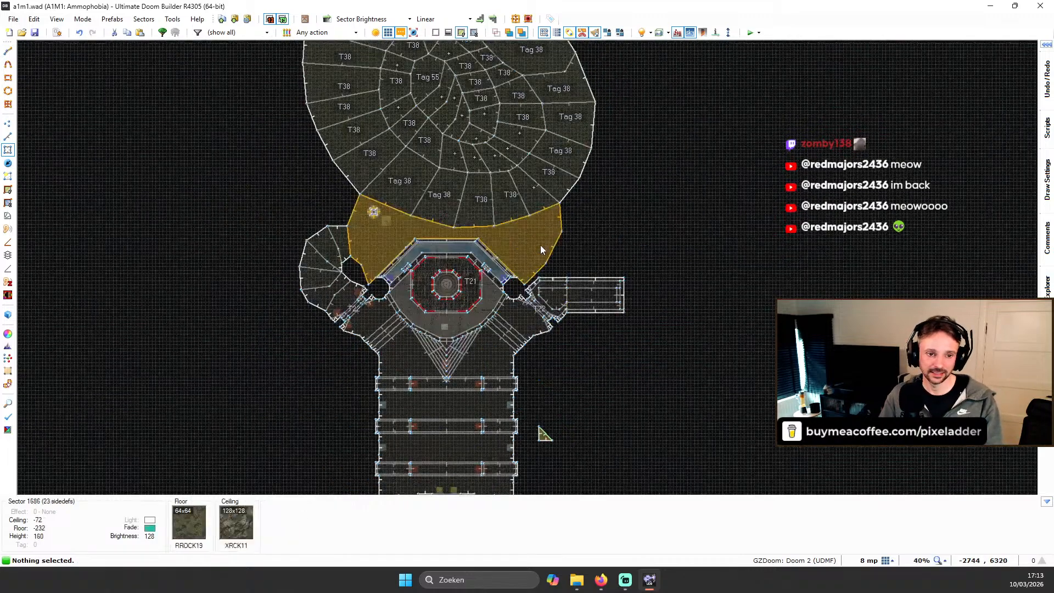
pyautogui.scroll(-1, 552, 244)
pyautogui.scroll(2, 566, 237)
pyautogui.scroll(-1, 530, 249)
pyautogui.press('Left')
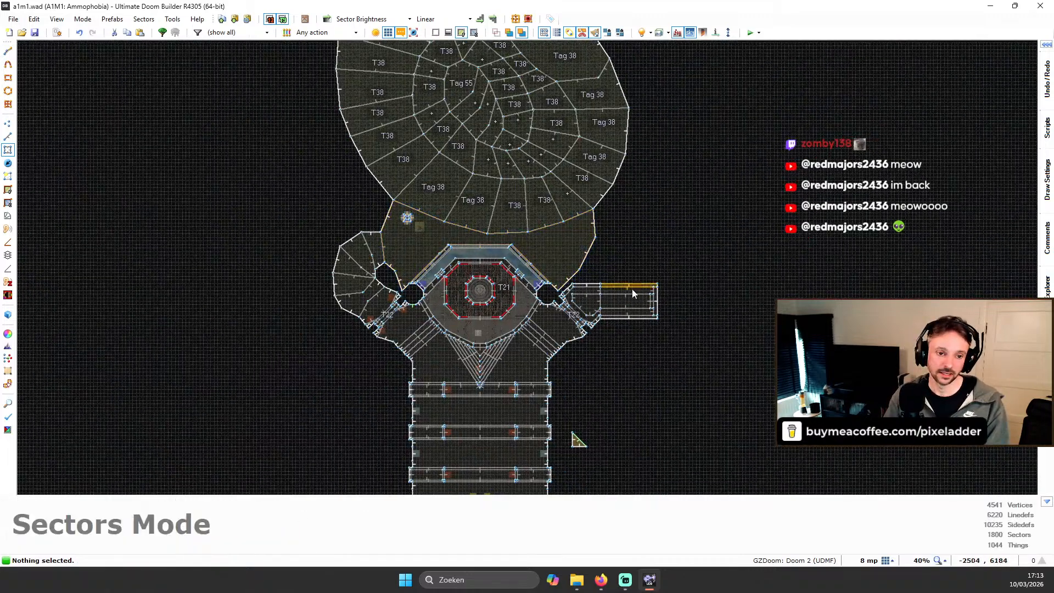
pyautogui.scroll(2, 689, 306)
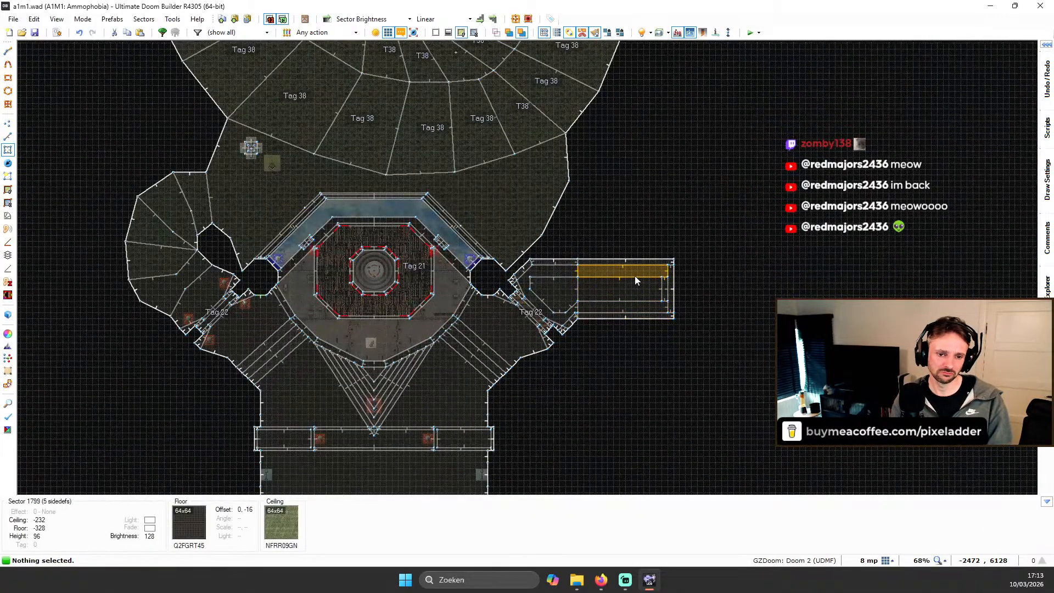
pyautogui.scroll(2, 614, 296)
# Step: Examine the corridor's green NFTL65GN ceiling lights and WOOD1 walls in 3D, from inside and through the doorway
pyautogui.press('q')
pyautogui.press('w')
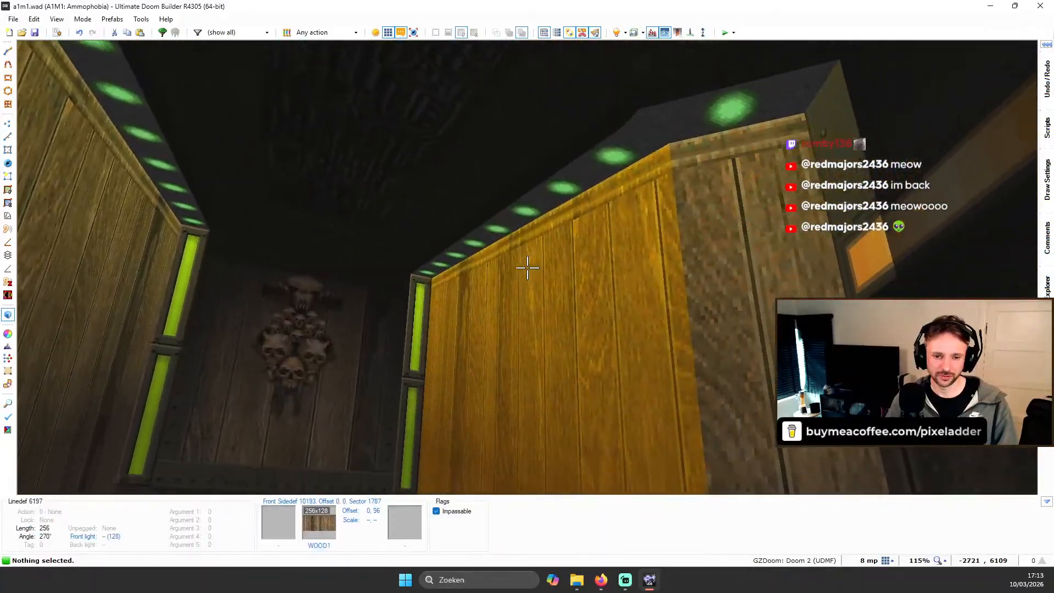
pyautogui.press('s')
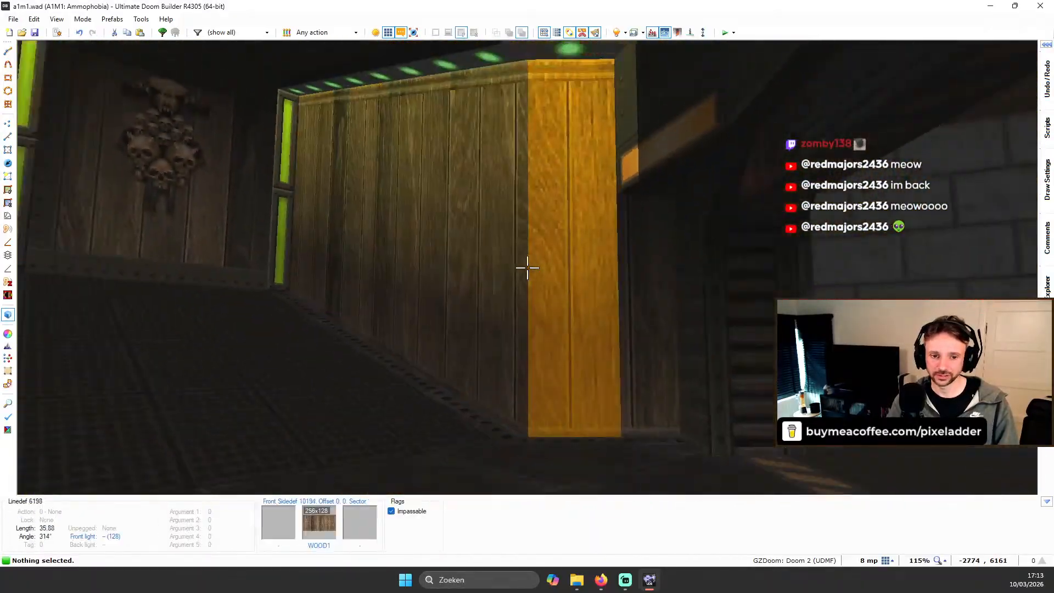
pyautogui.press('w')
pyautogui.press('s')
pyautogui.press('w')
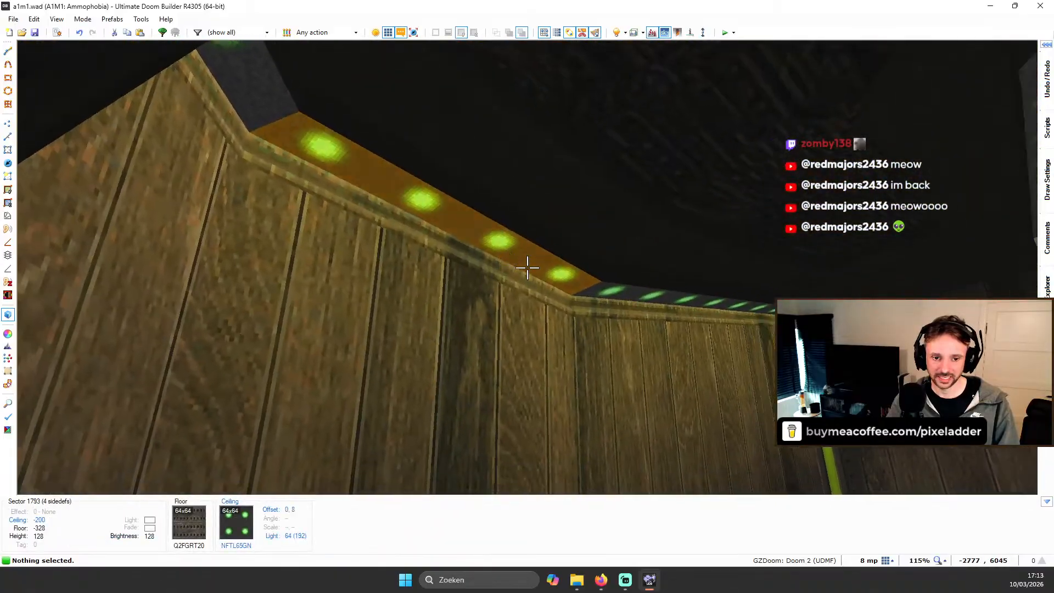
pyautogui.press('s')
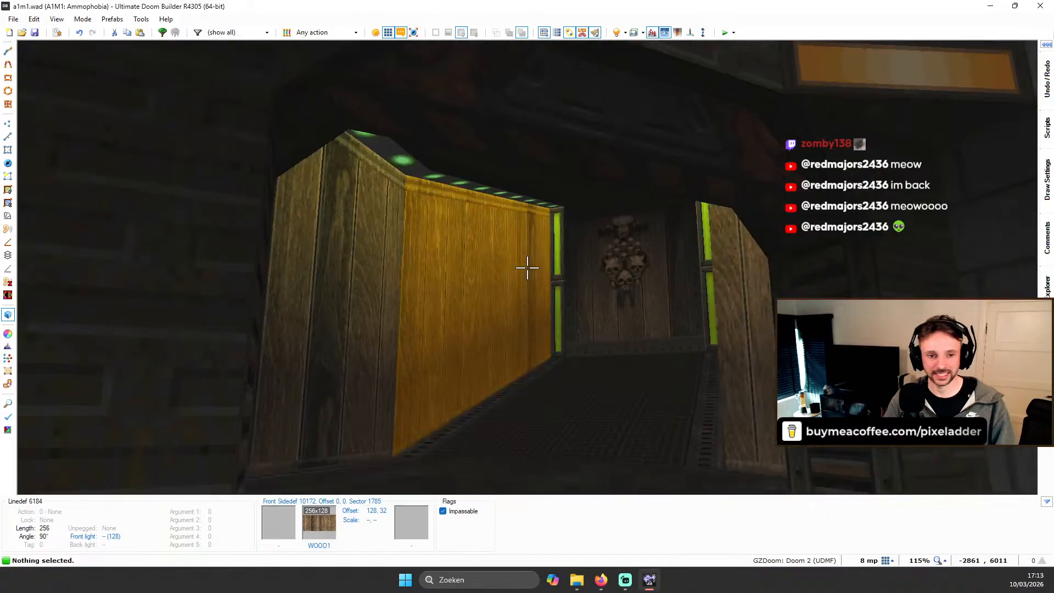
pyautogui.press('w')
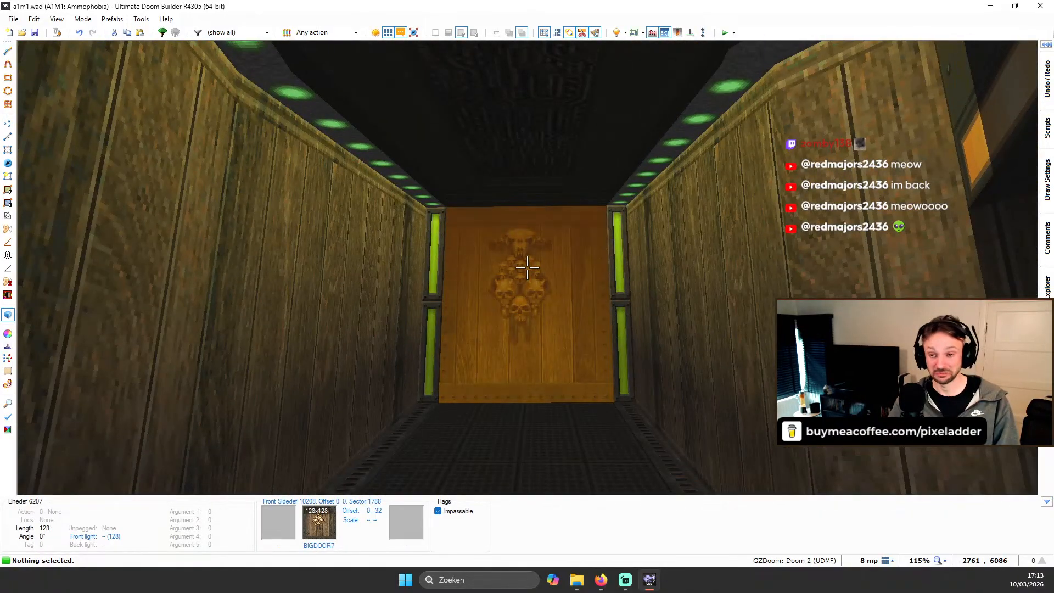
pyautogui.press('s')
pyautogui.press('w')
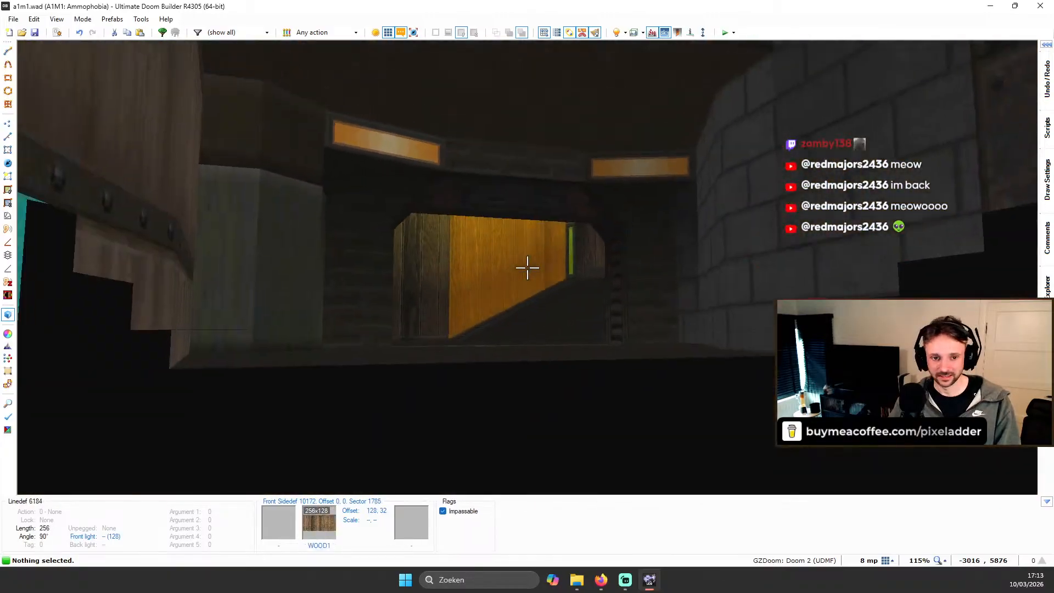
pyautogui.press('s')
pyautogui.press('a')
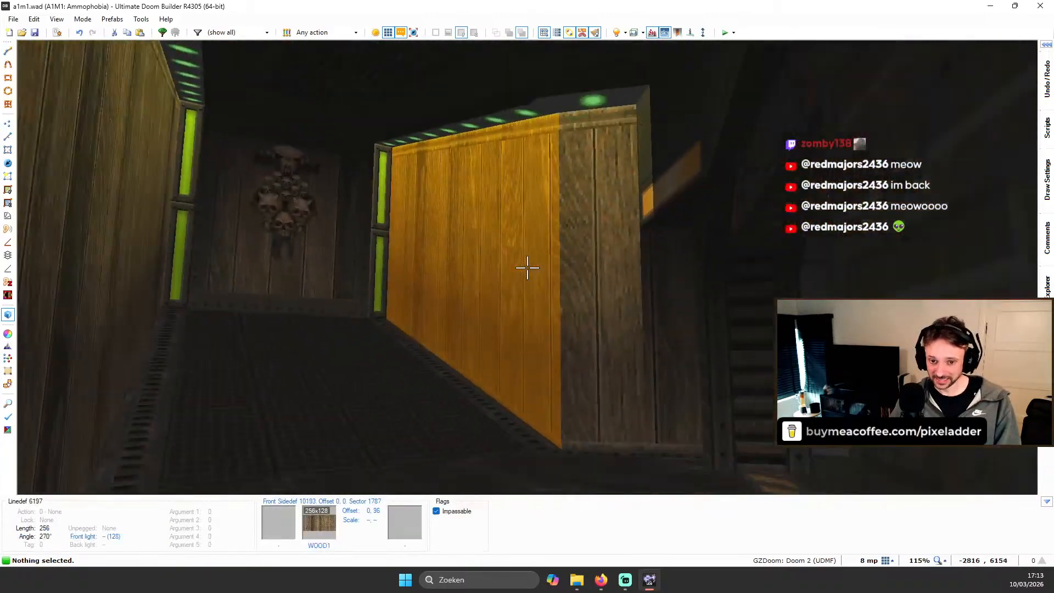
# Step: Compare the light strips on both sides of the skull door, and view the corridor from the room outside
pyautogui.press('w')
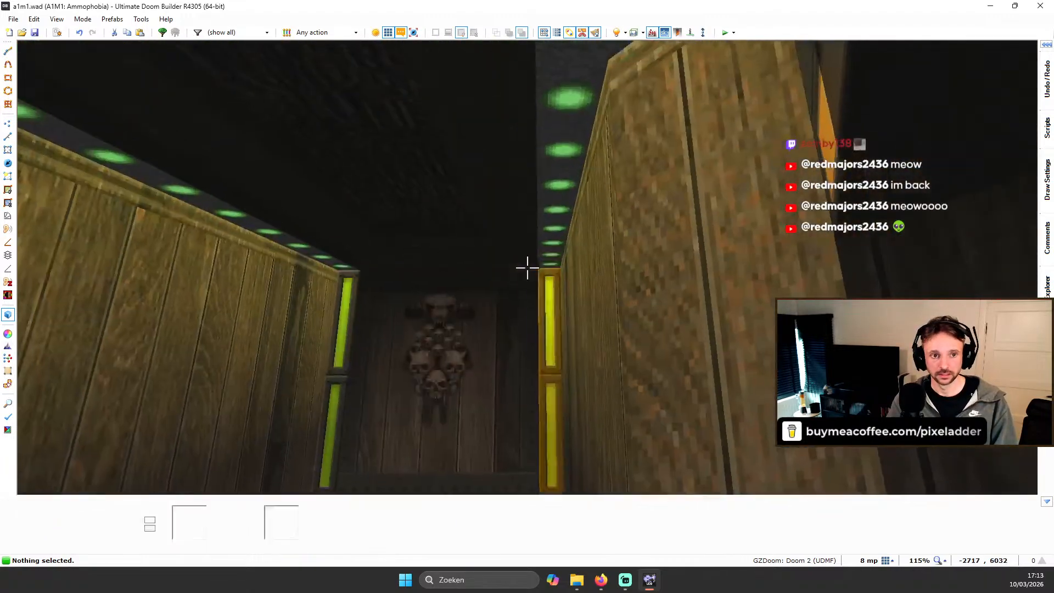
pyautogui.press('s')
pyautogui.press('a')
pyautogui.press('w')
pyautogui.press('a')
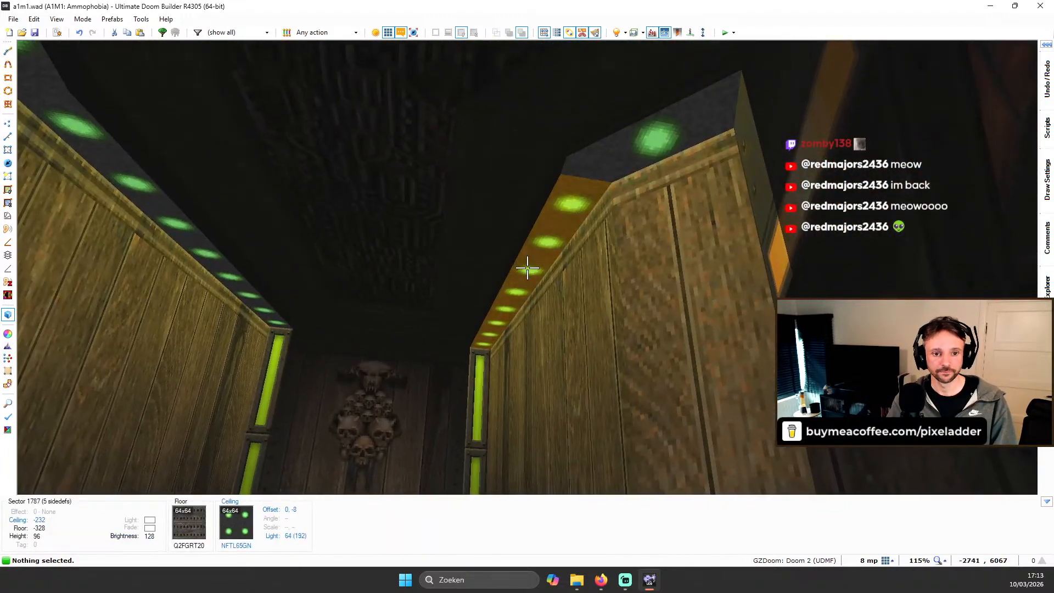
pyautogui.press('s')
pyautogui.press('w')
pyautogui.press('s')
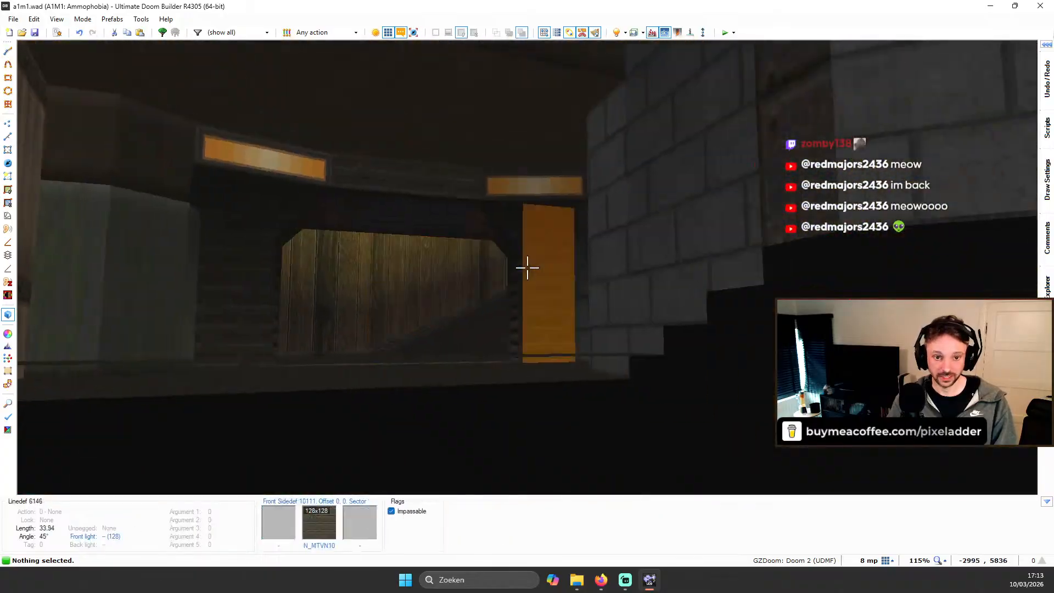
pyautogui.press('w')
pyautogui.press('s')
pyautogui.press('s')
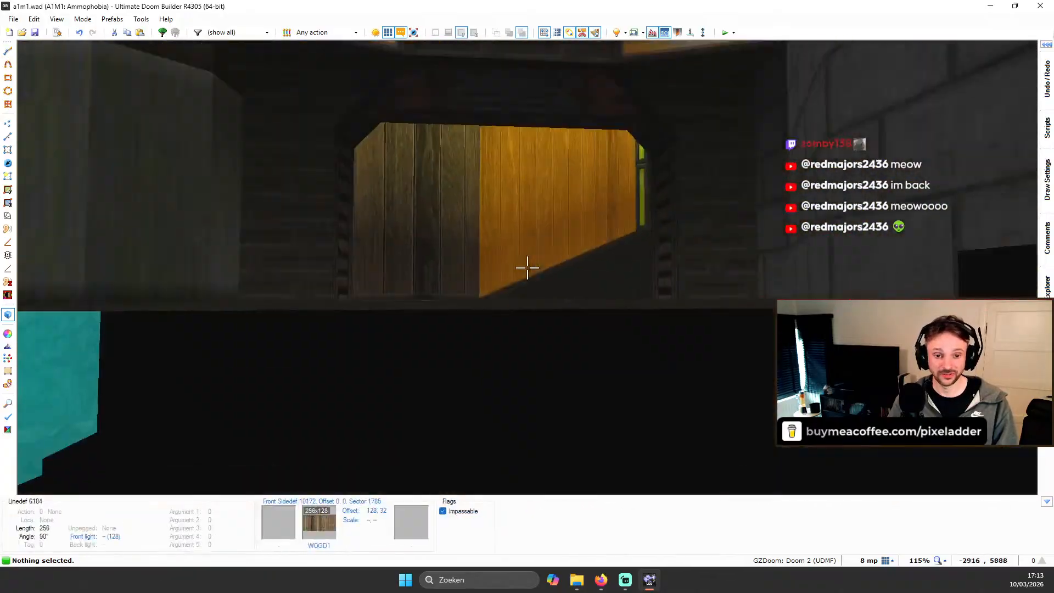
# Step: Return to the 2D map and save the finished corridor in a1m1.wad
pyautogui.press('q')
pyautogui.scroll(-3, 547, 259)
pyautogui.hotkey('ctrl', 's')
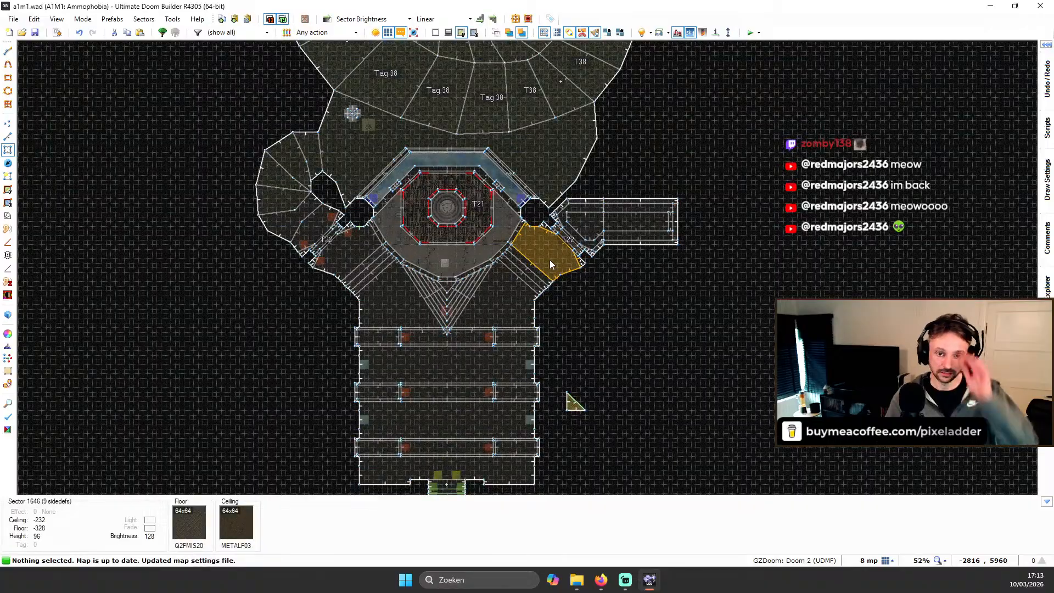
pyautogui.scroll(-3, 593, 215)
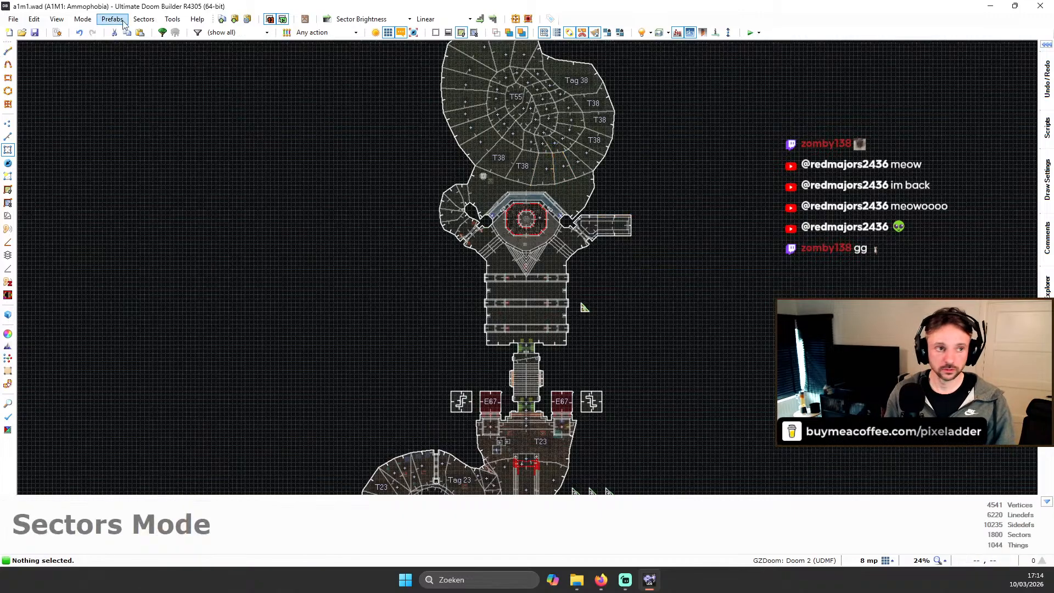
pyautogui.click(34, 32)
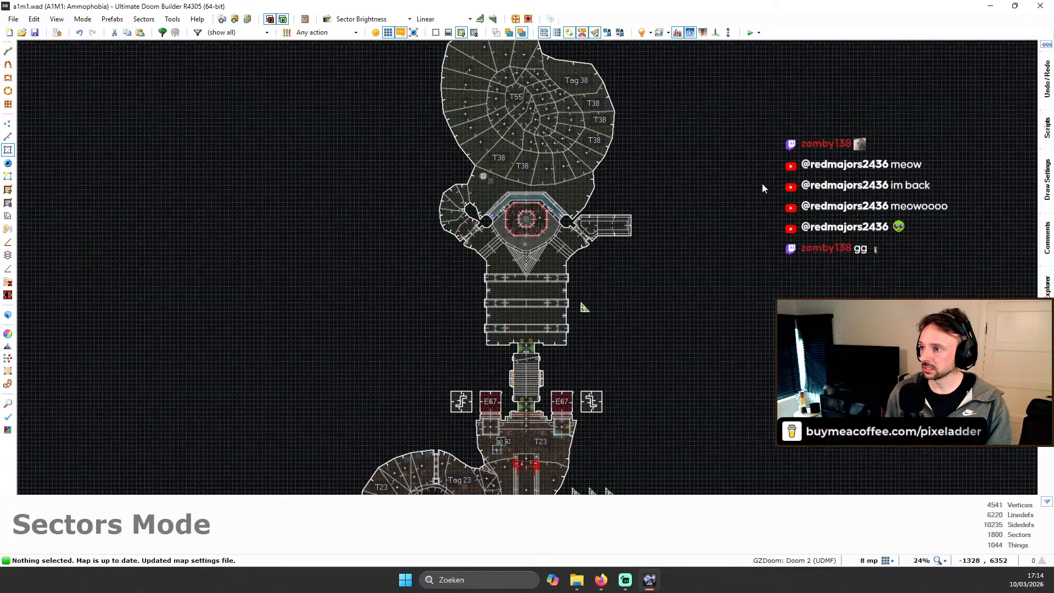
# Step: Review the map's overall layout in 2D and save a1m1.wad again
pyautogui.scroll(-2, 672, 143)
pyautogui.scroll(2, 704, 170)
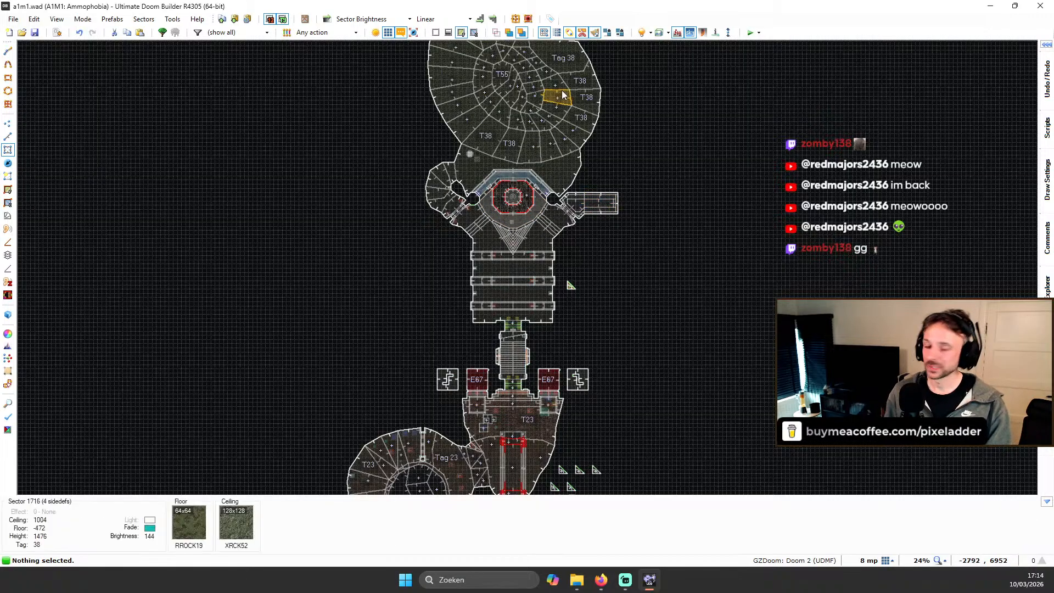
pyautogui.click(35, 32)
pyautogui.scroll(-3, 729, 195)
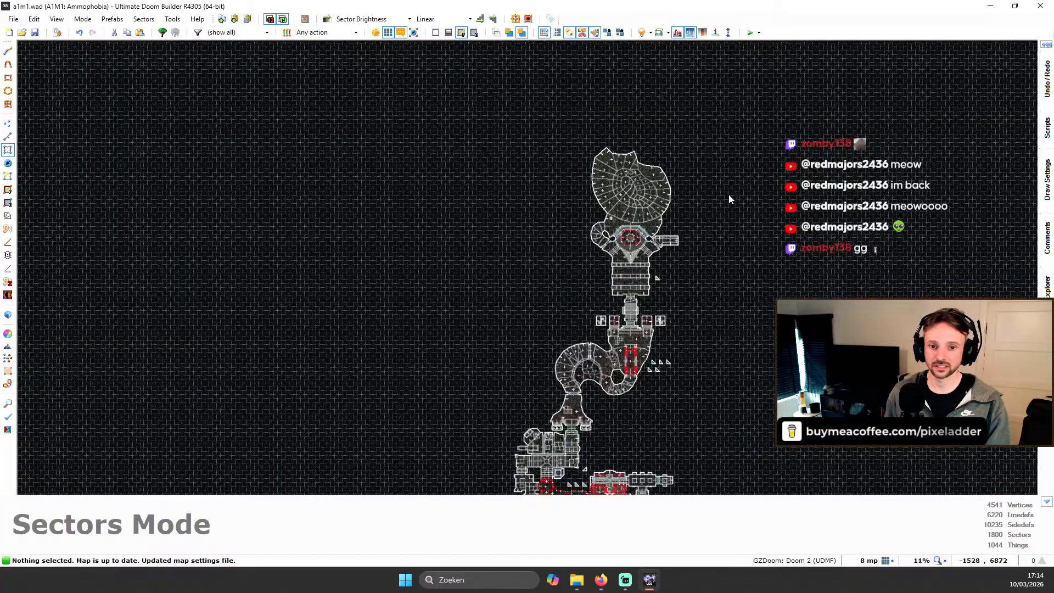
pyautogui.scroll(1, 705, 205)
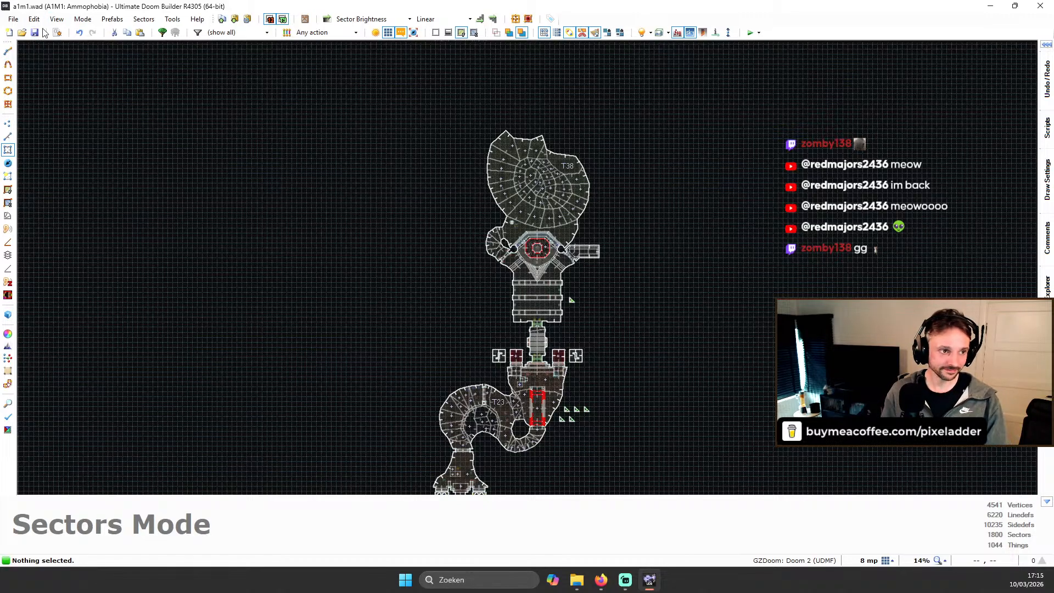
pyautogui.click(58, 32)
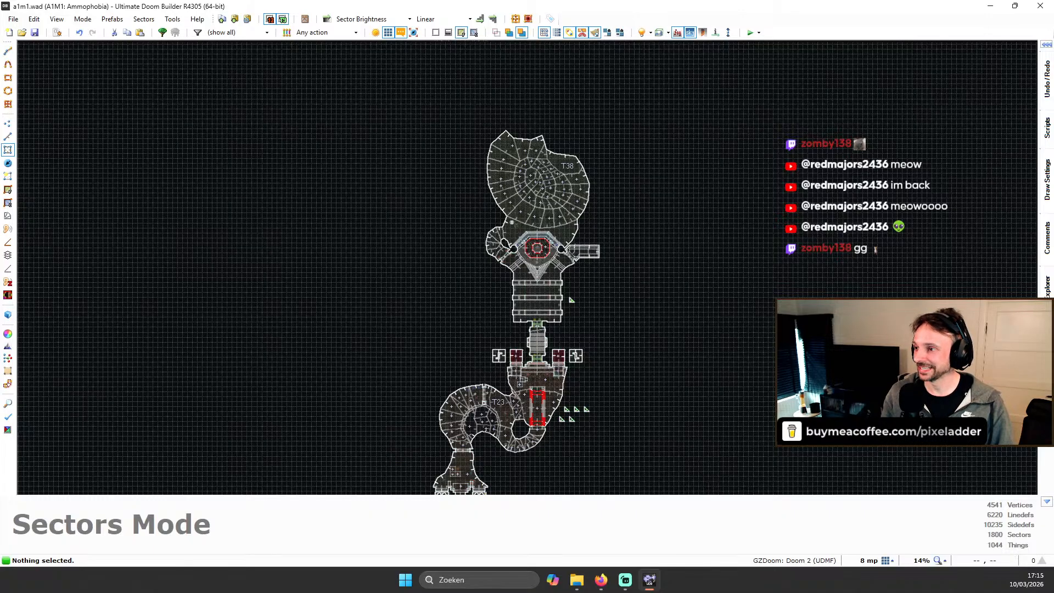
pyautogui.click(34, 32)
pyautogui.scroll(-1, 540, 157)
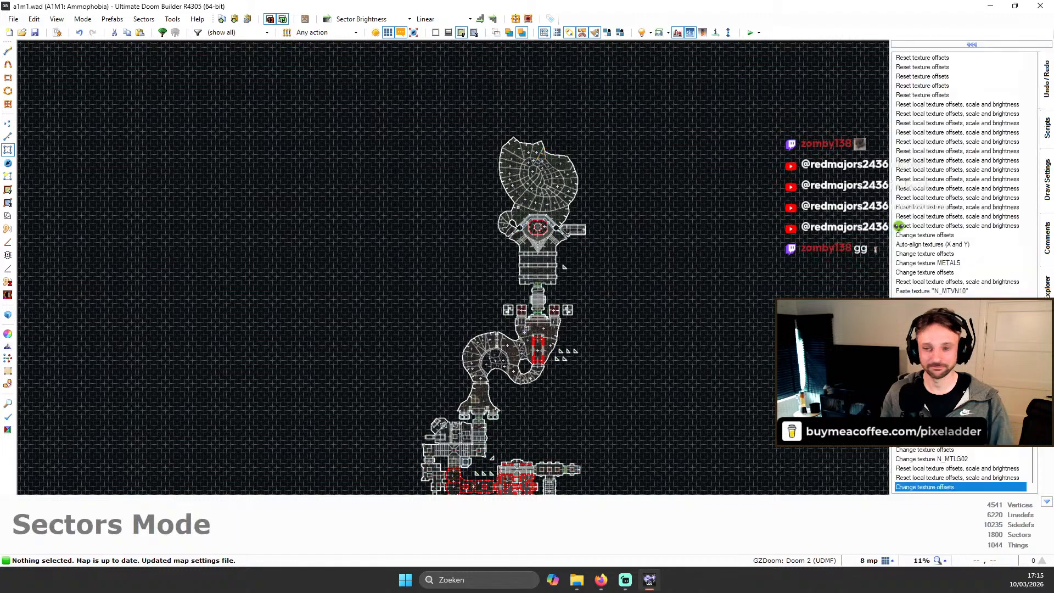